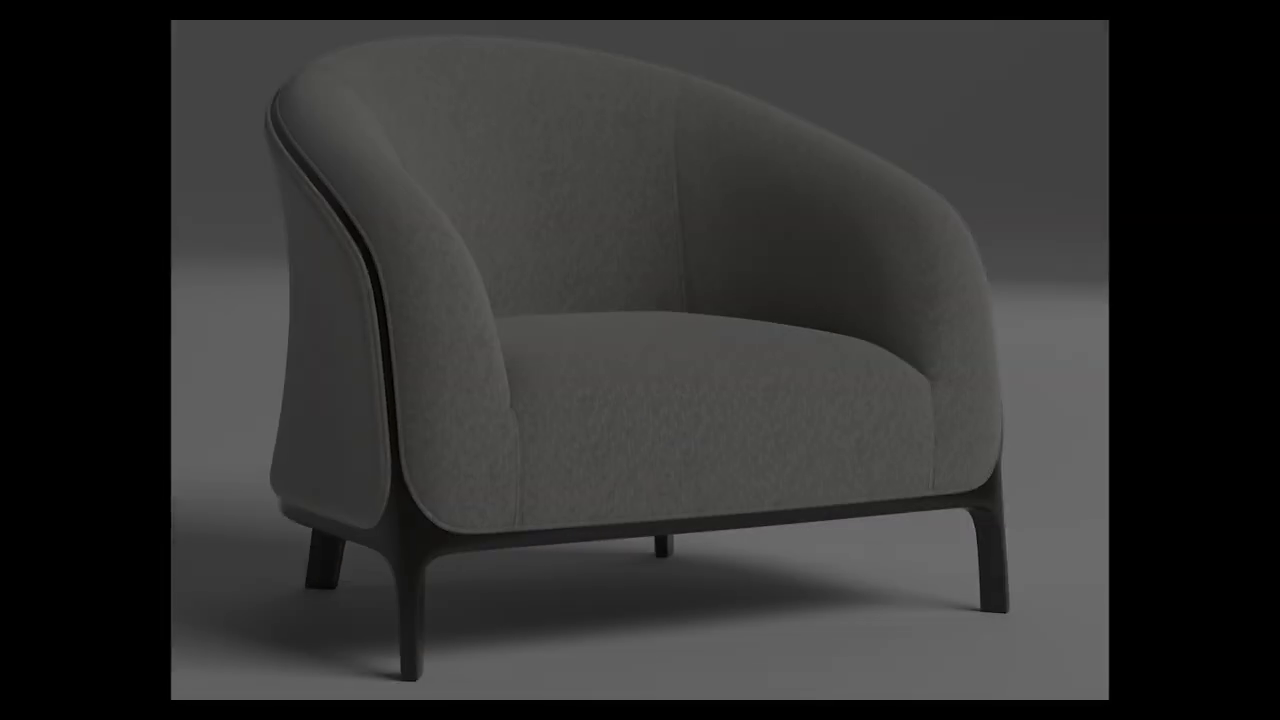
Draw the curved backrest line Line001 over the side blueprint in the Left view
key(z)
key(l)
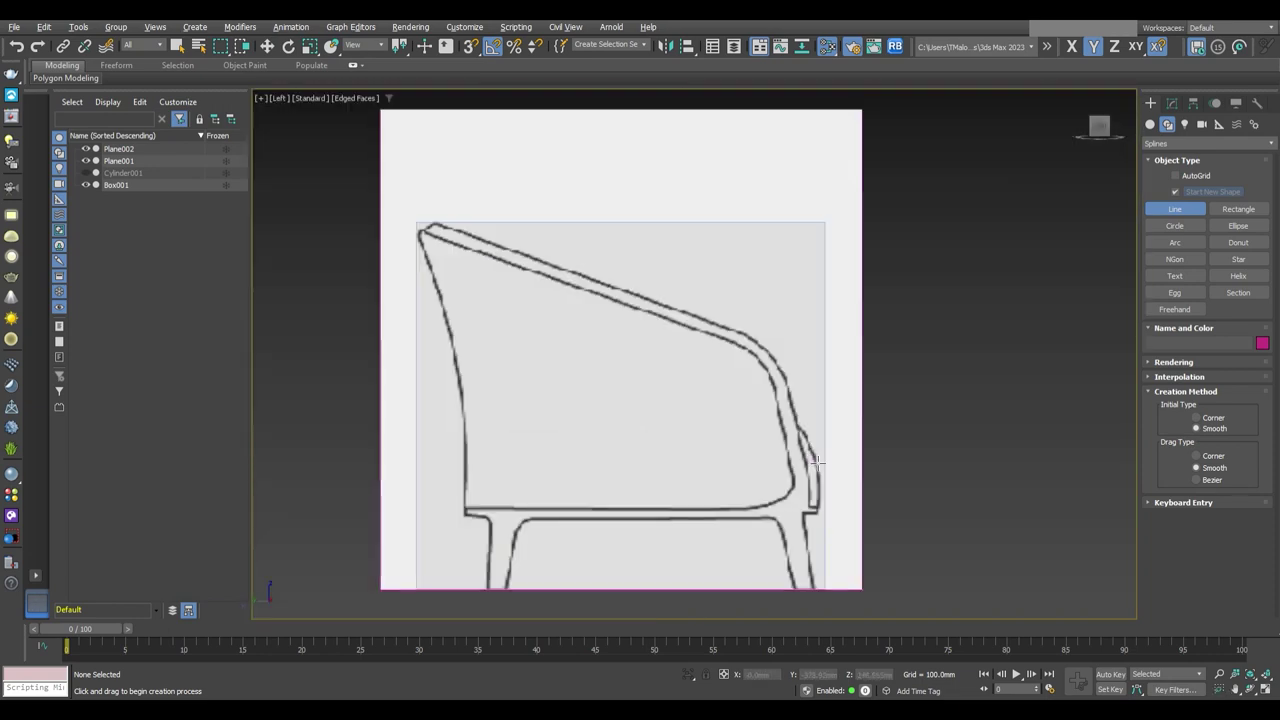
scroll(846, 468, up, 3)
click(846, 468)
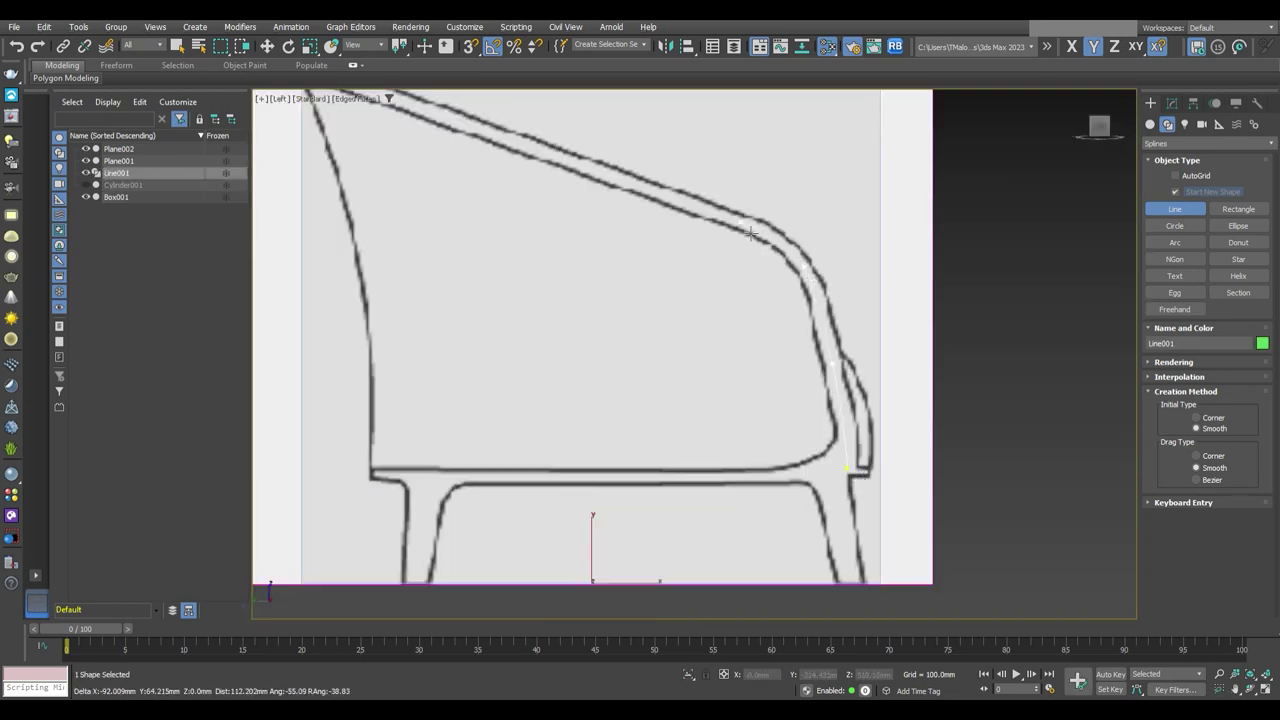
middle_drag(527, 147, 632, 297)
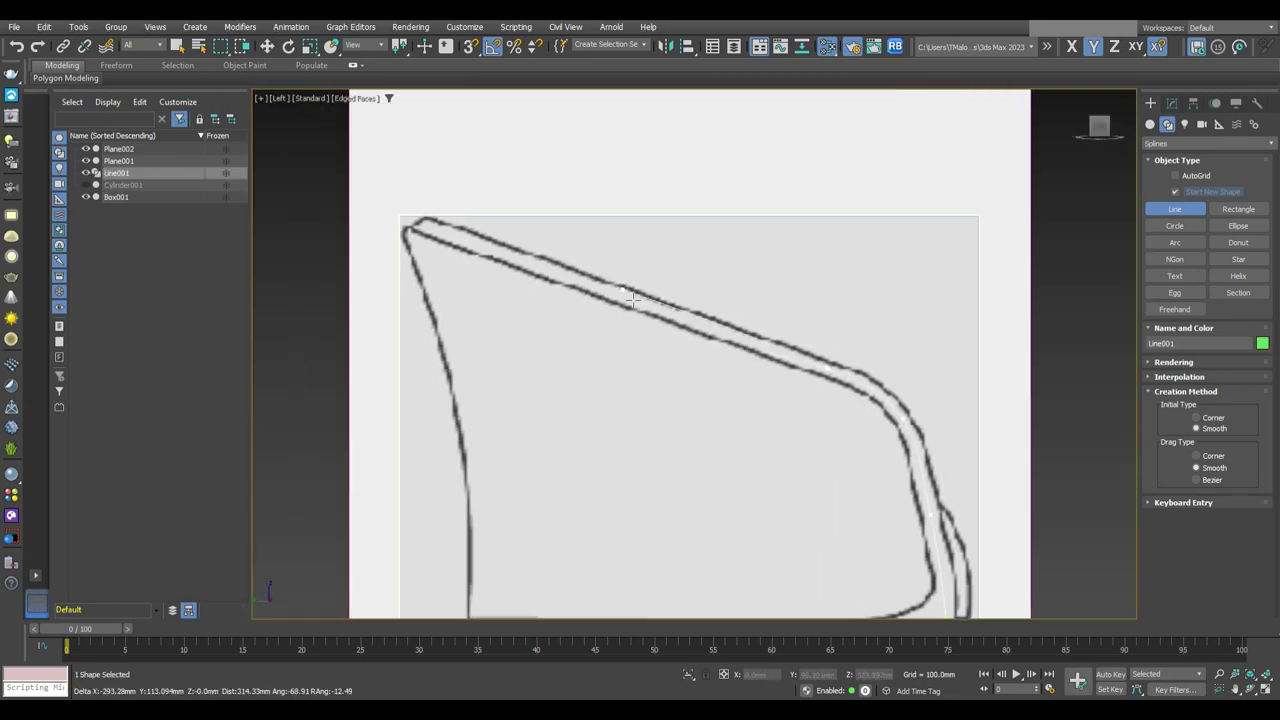
right_click(440, 234)
Check the traced line against the front blueprint, selecting Box001 and then Line001
scroll(900, 465, down, 3)
scroll(883, 500, down, 2)
key(alt+w)
right_click(757, 515)
key(alt+w)
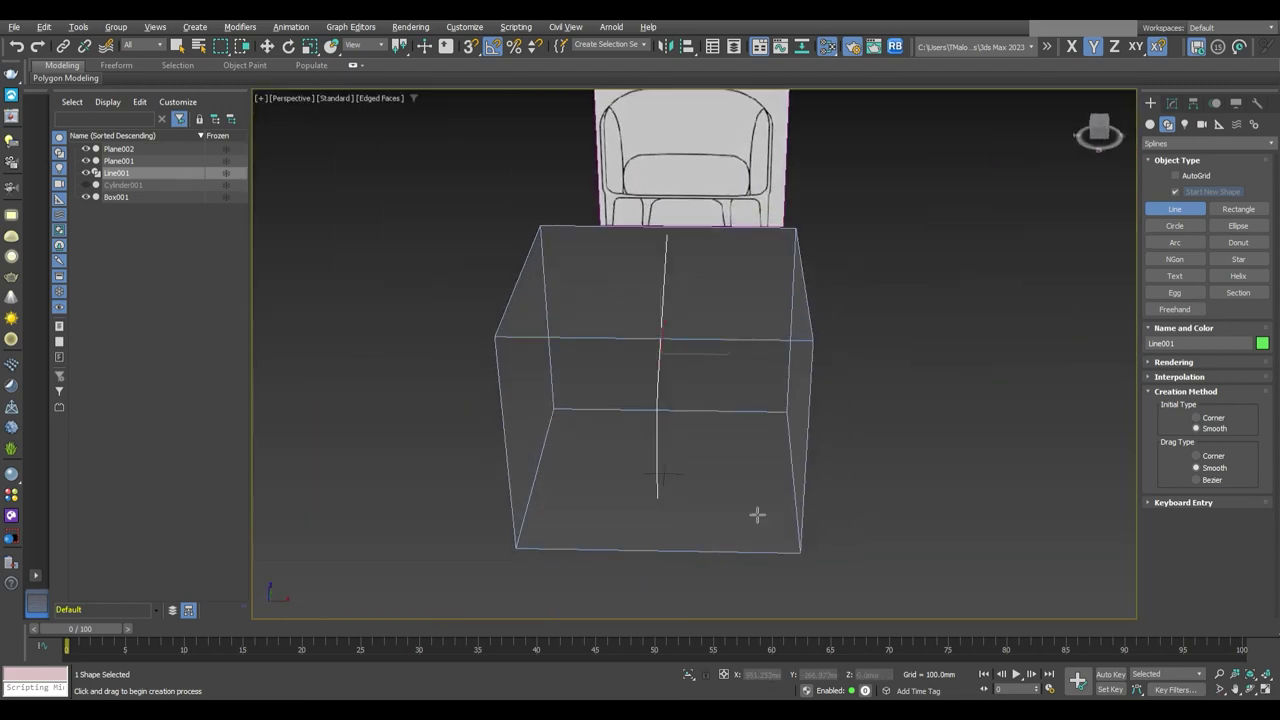
key(f)
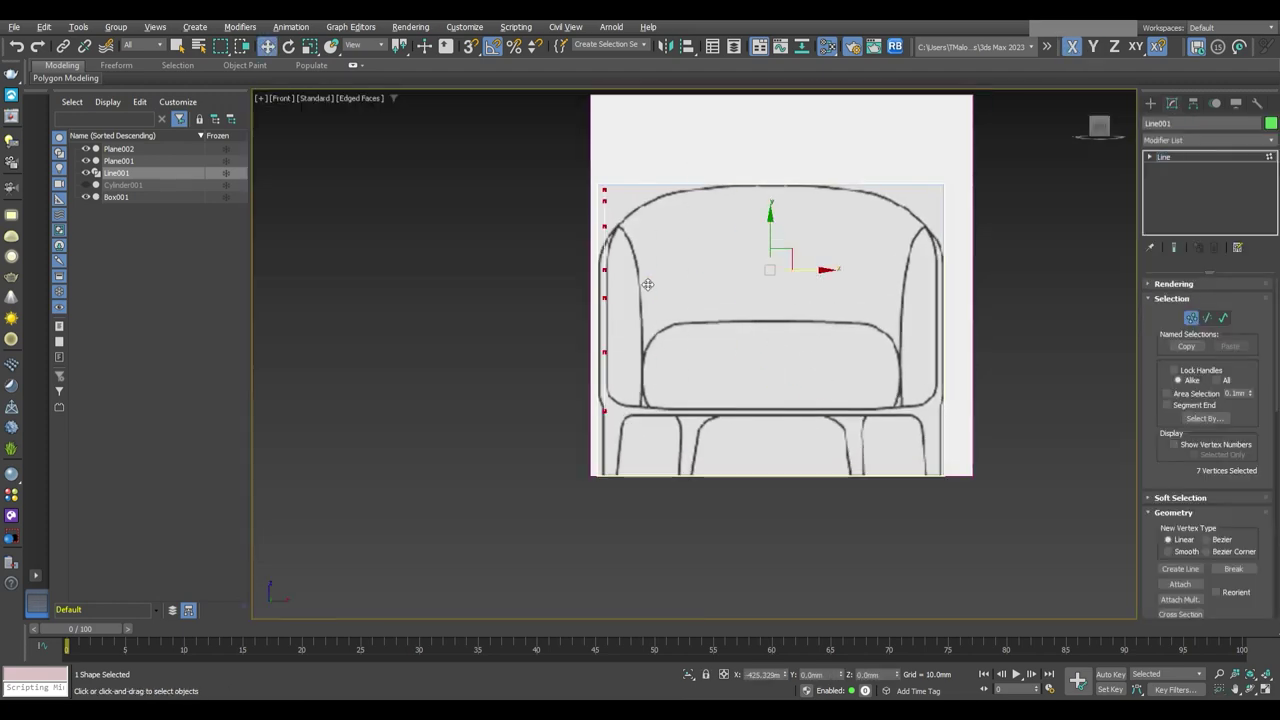
middle_drag(648, 284, 714, 304)
scroll(573, 244, up, 4)
scroll(918, 291, down, 4)
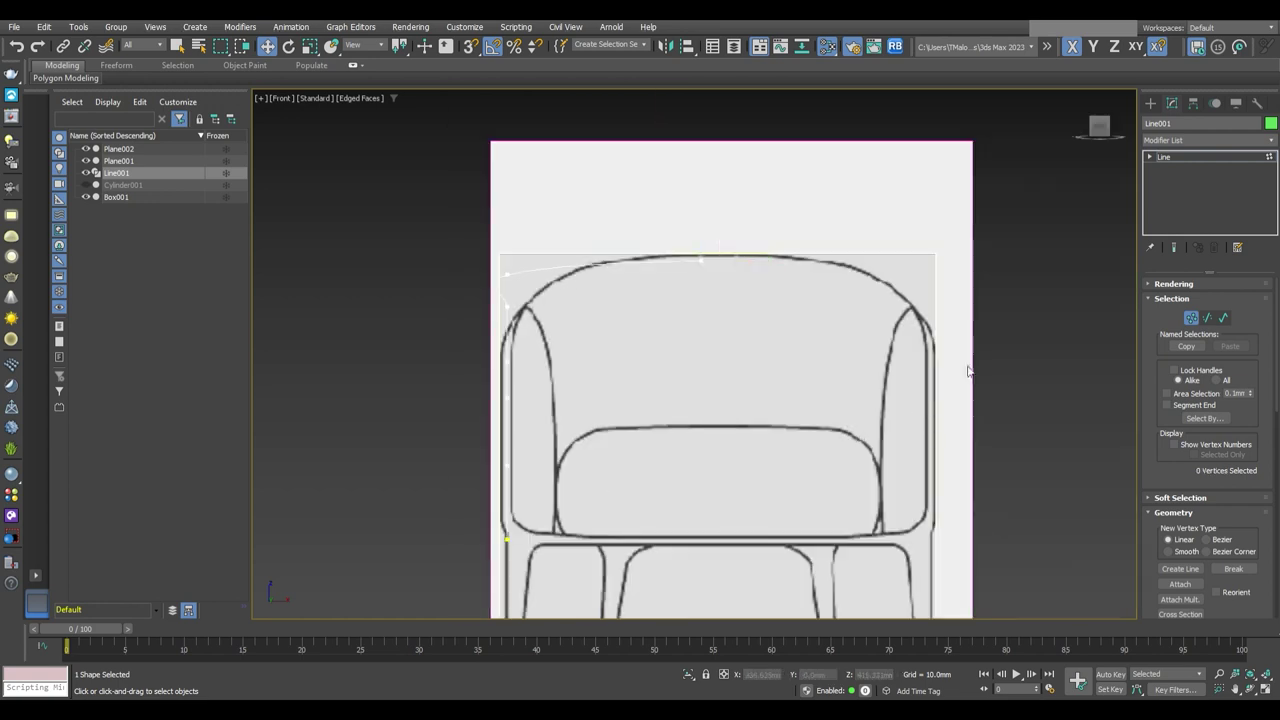
click(971, 366)
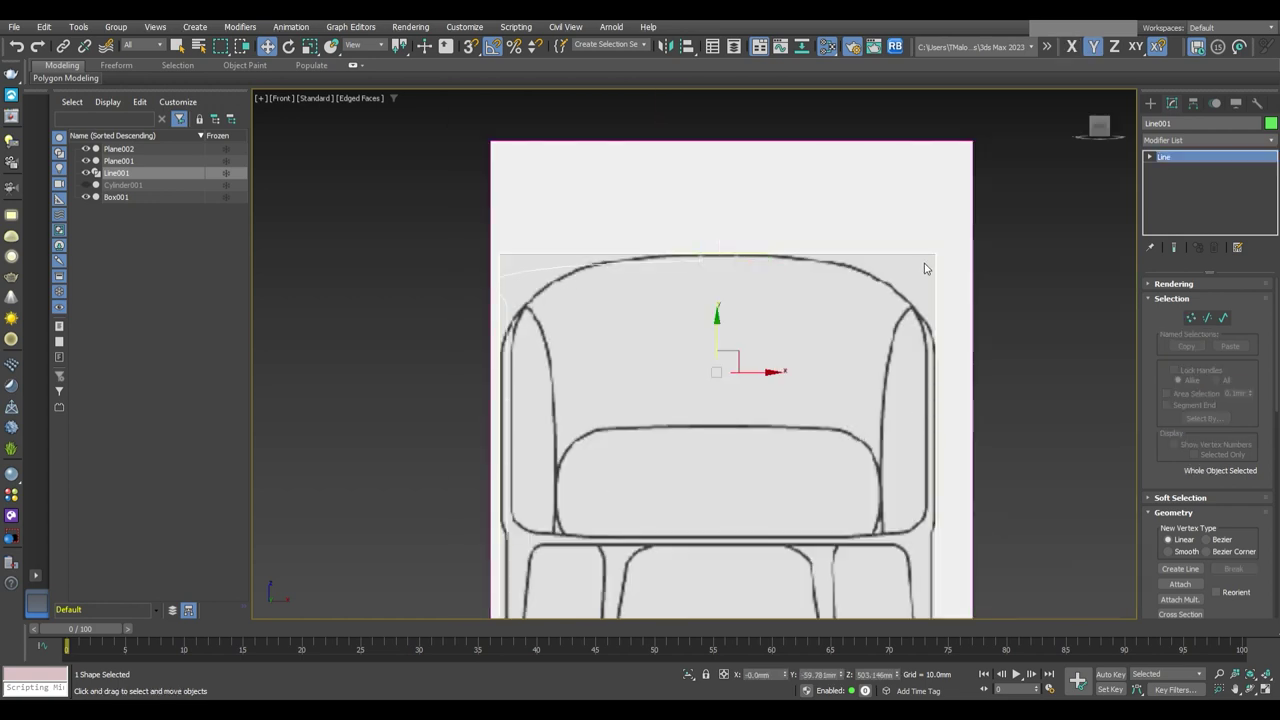
click(565, 274)
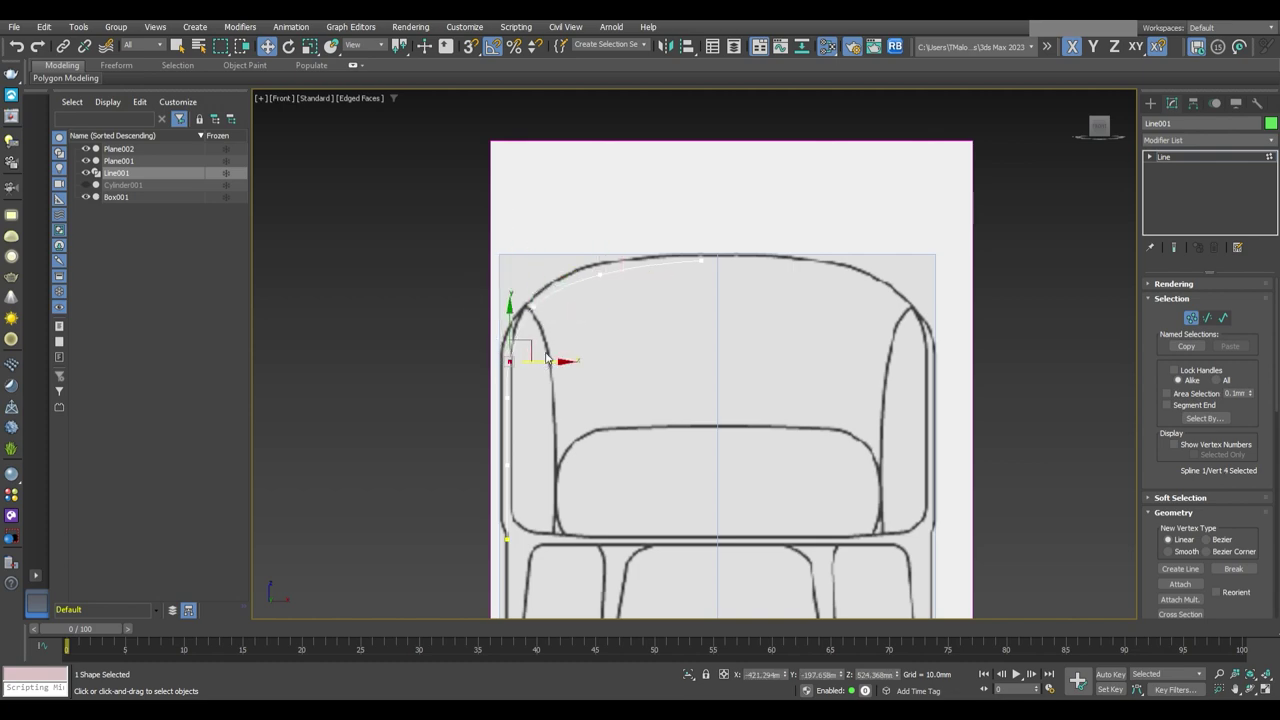
Inspect Line001 against the blueprint from the Left and Perspective views
key(l)
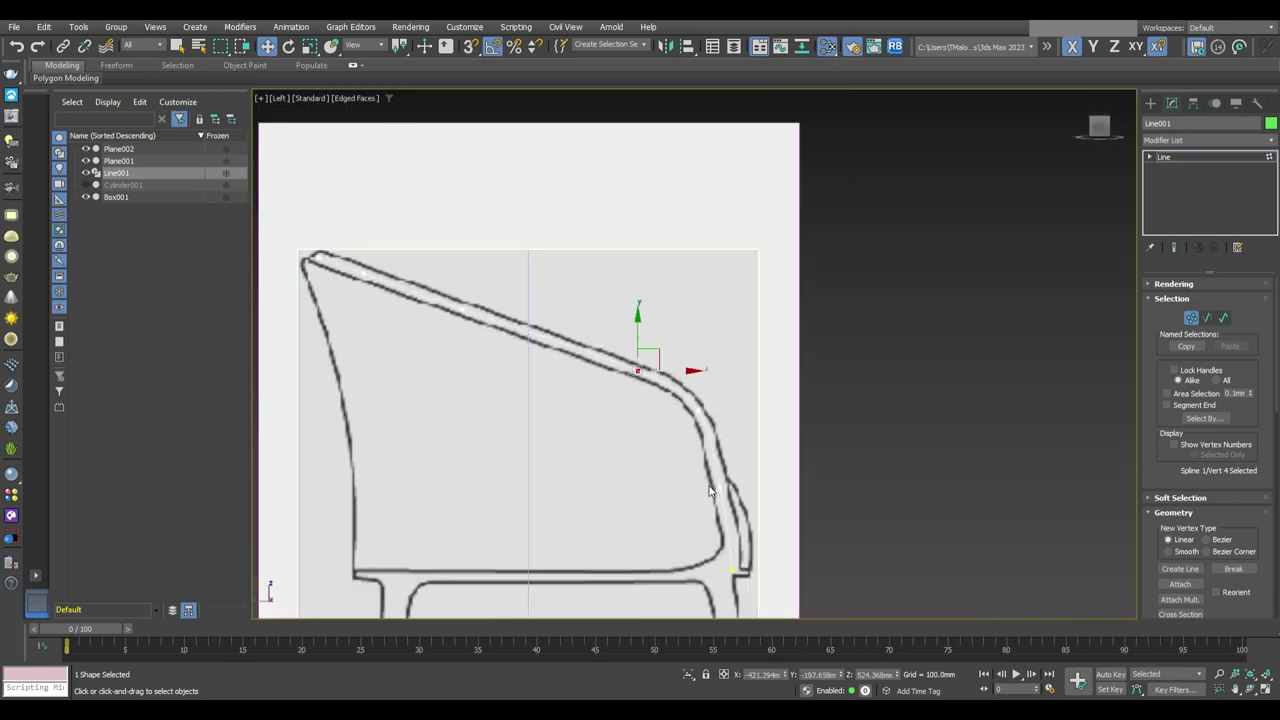
key(p)
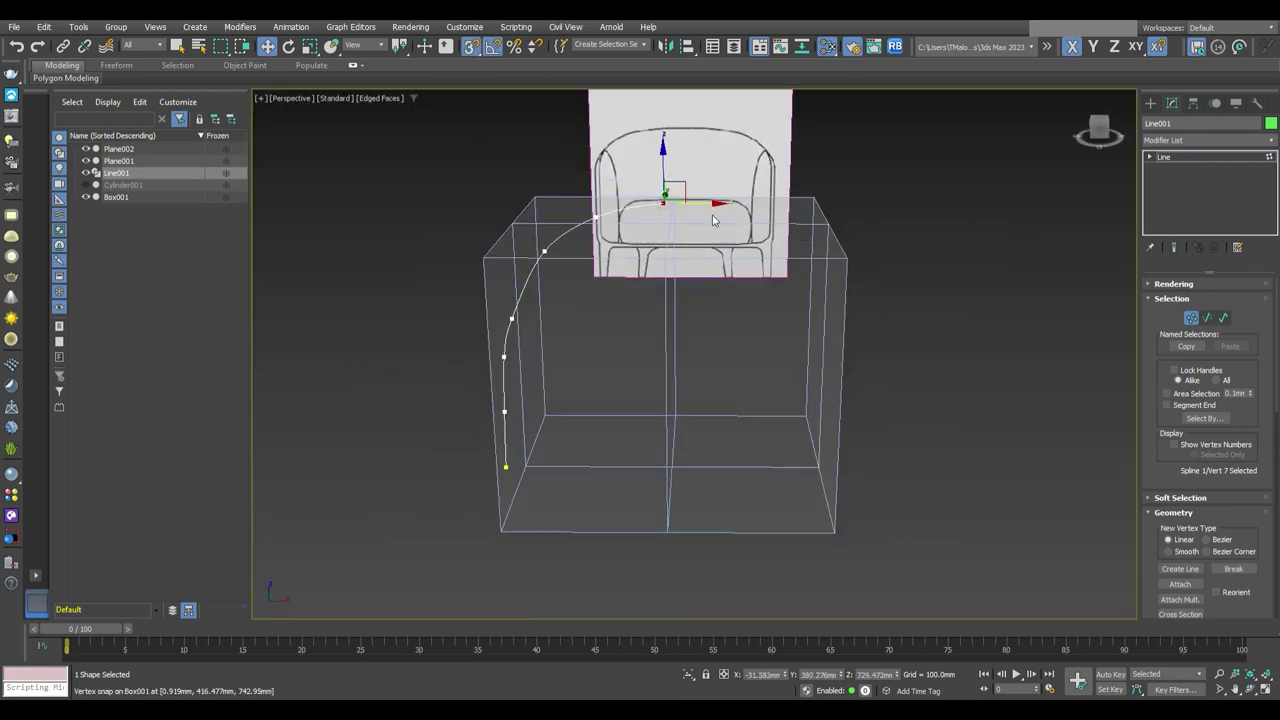
alt+middle_drag(713, 220, 746, 410)
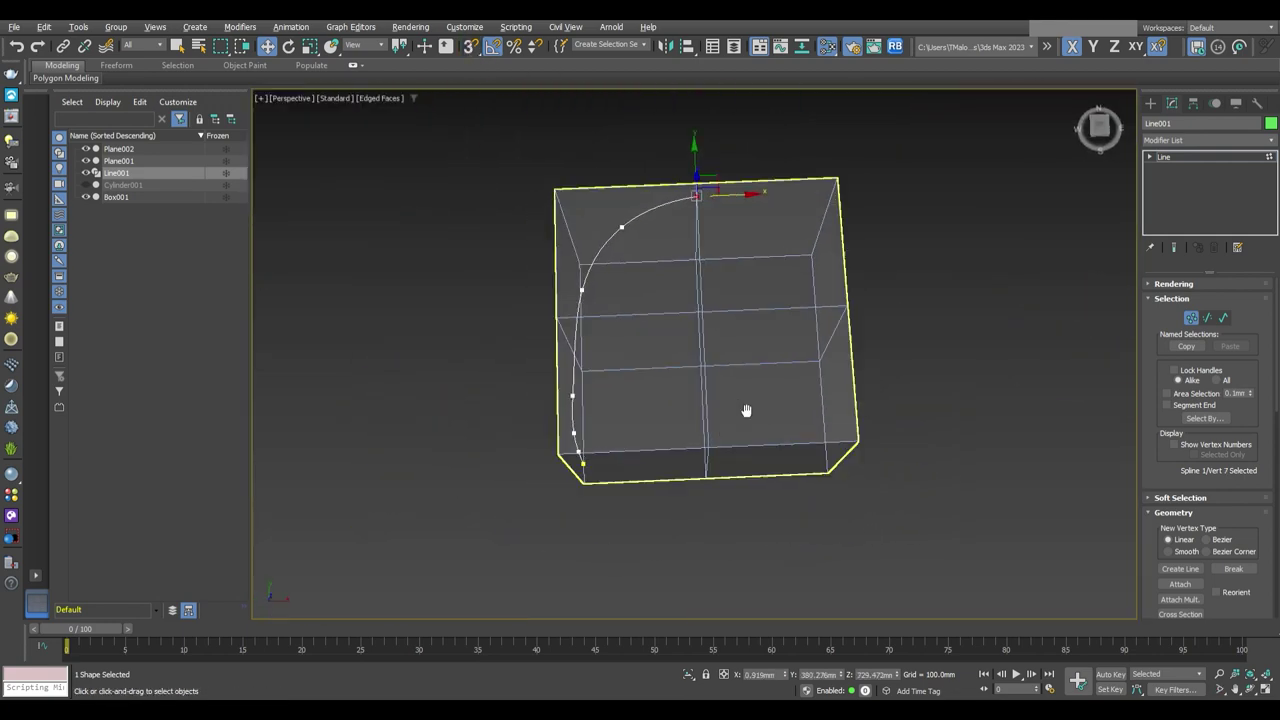
scroll(746, 410, up, 5)
mouse_move(815, 318)
alt+middle_down()
mouse_move(795, 349)
mouse_move(857, 388)
alt+middle_up()
scroll(854, 404, down, 4)
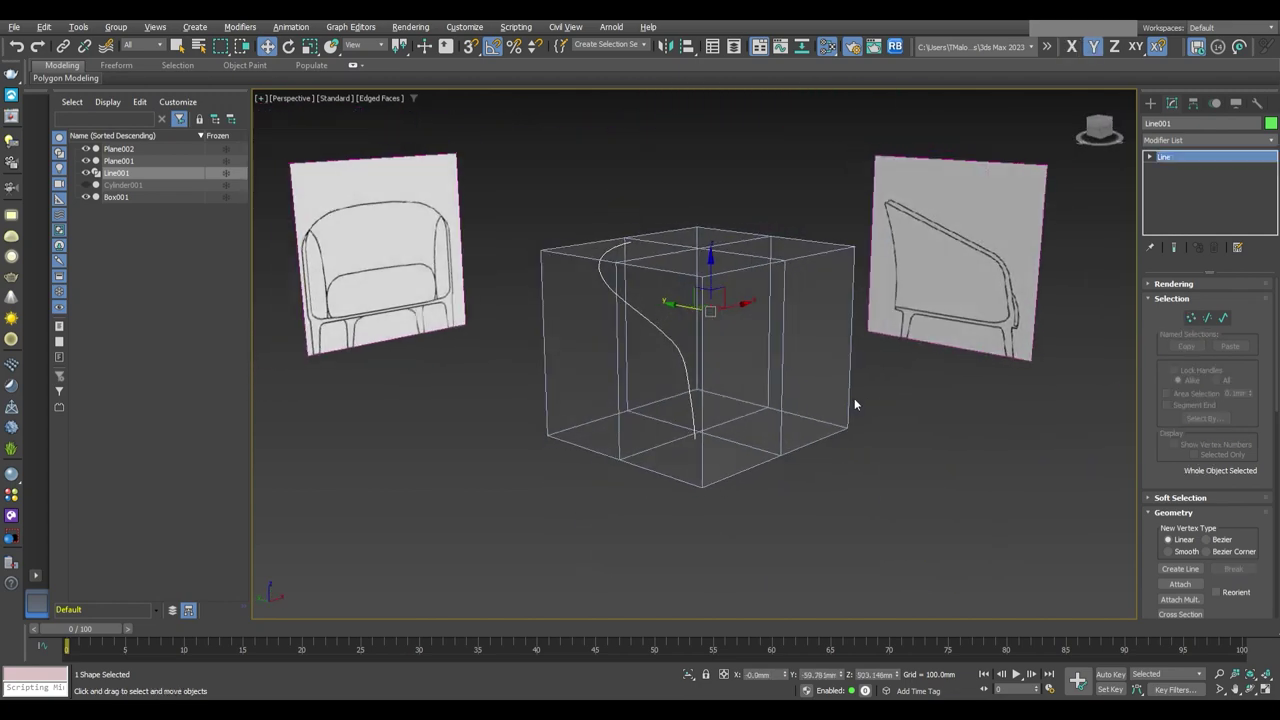
key(alt+w)
key(alt+w)
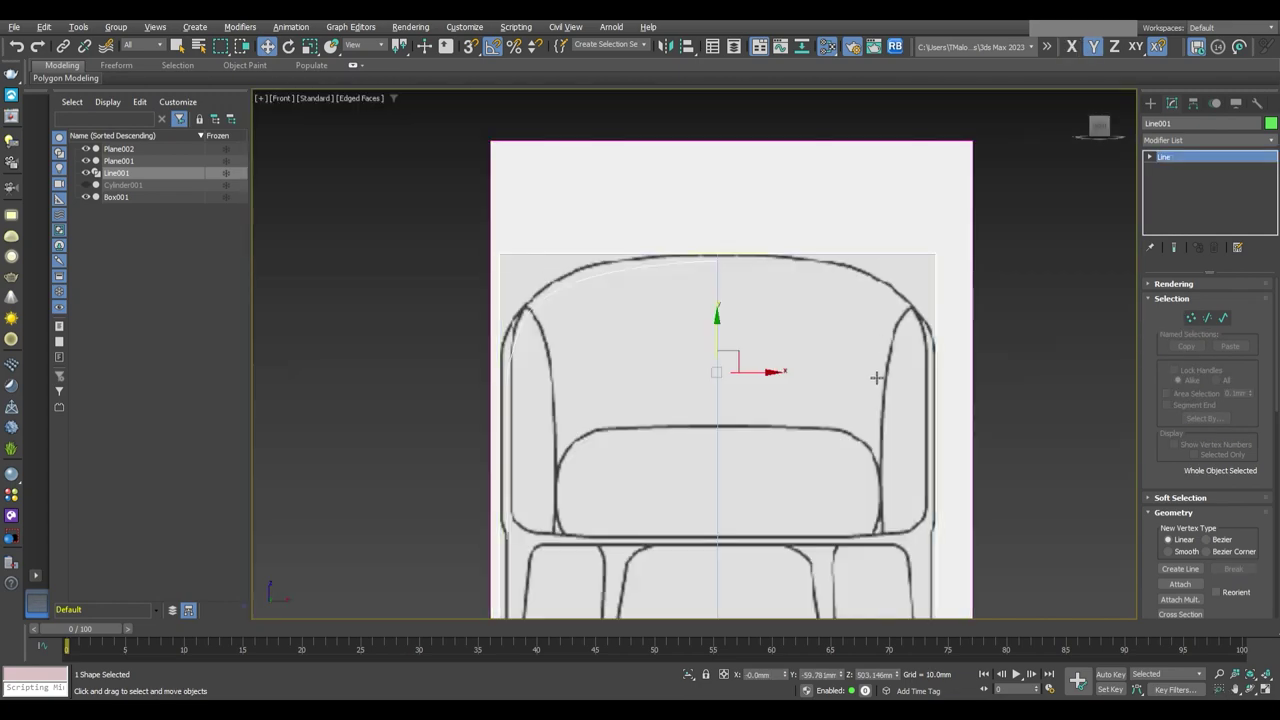
scroll(876, 377, down, 3)
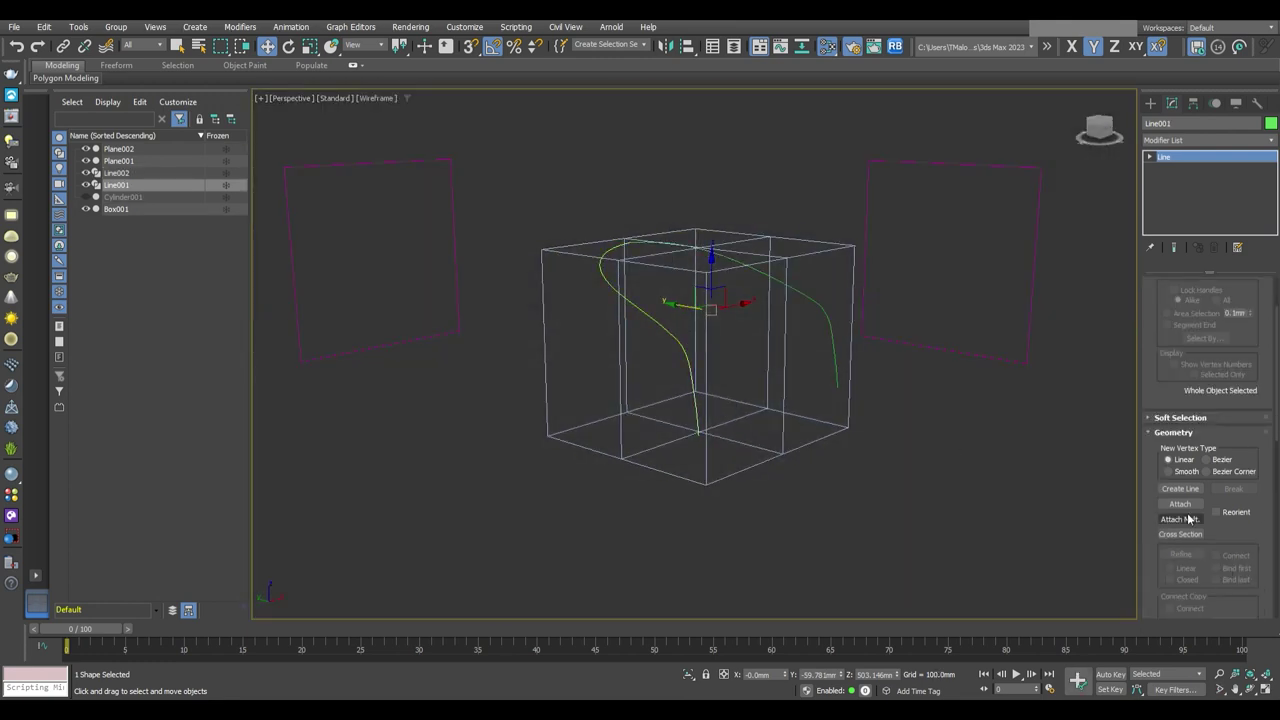
Weld the top vertices of the arch with a weld distance of 83.1mm
key(1)
scroll(1210, 450, down, 3)
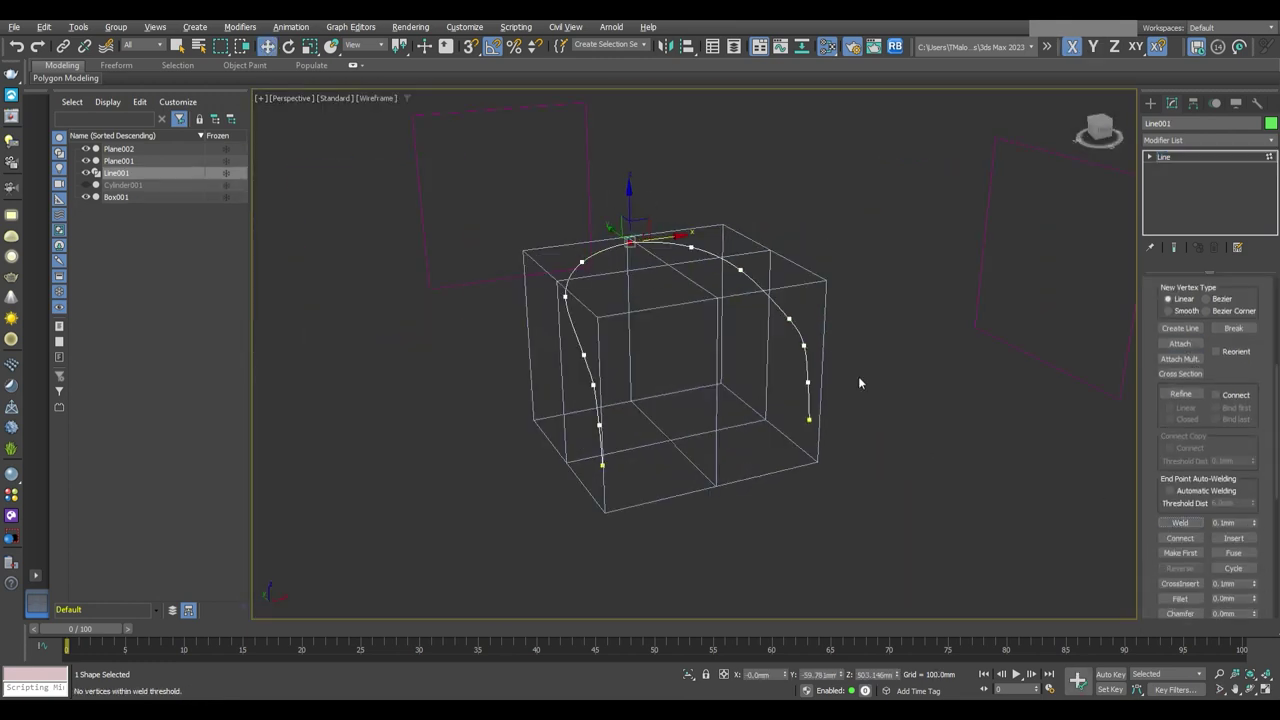
scroll(685, 340, up, 5)
drag(660, 325, 700, 360)
key(z)
drag(1253, 525, 1253, 515)
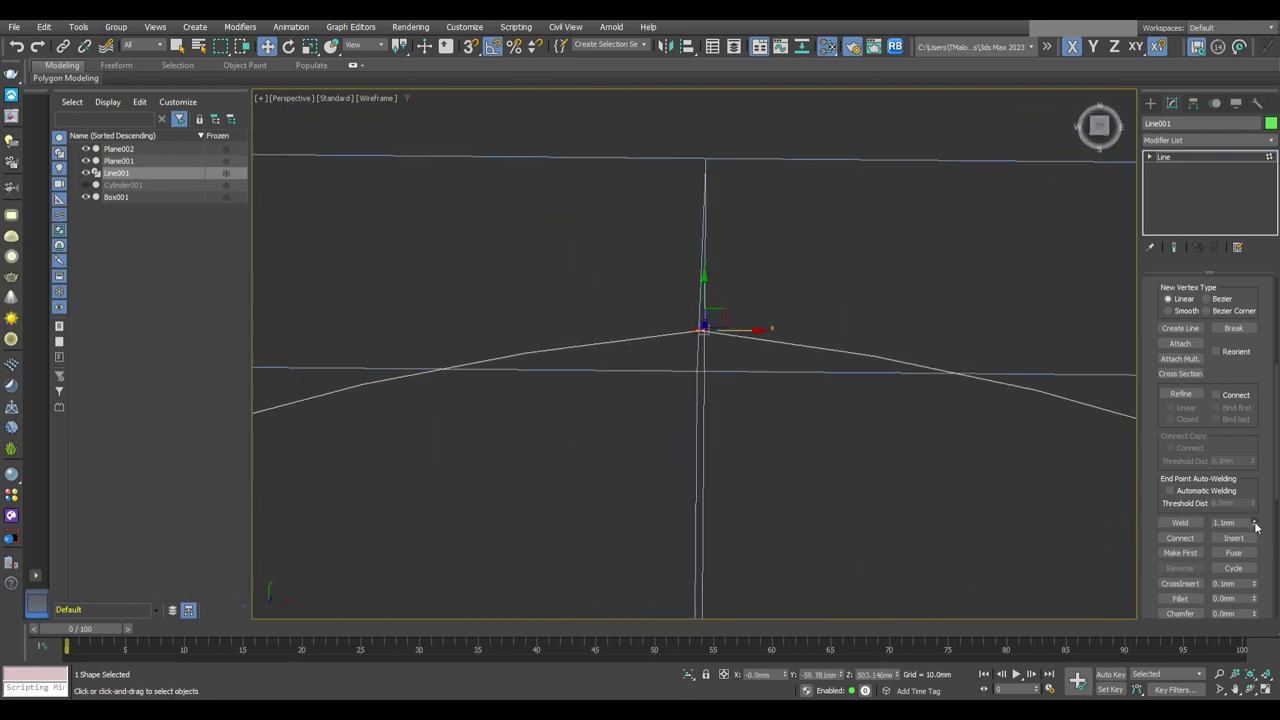
click(1180, 522)
scroll(751, 415, up, 5)
click(880, 435)
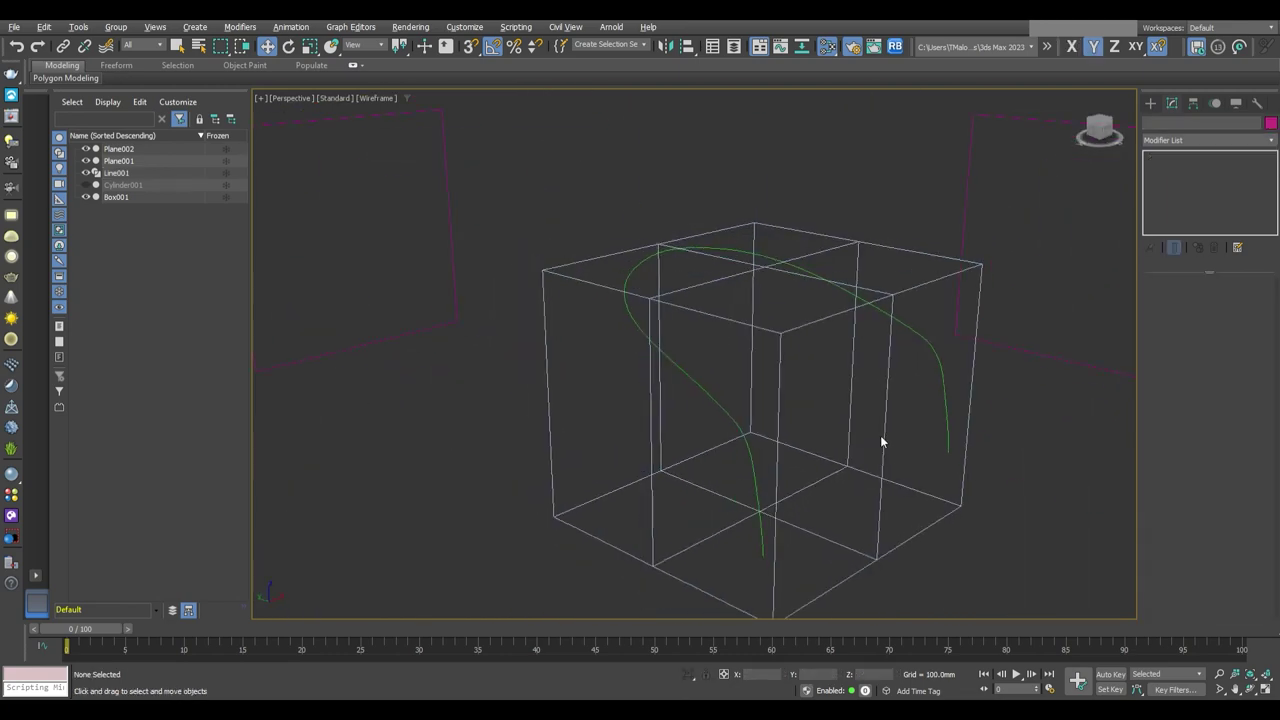
Check the welded rail in Front and Left views and reselect the rail spline
key(f)
scroll(740, 395, up, 2)
key(l)
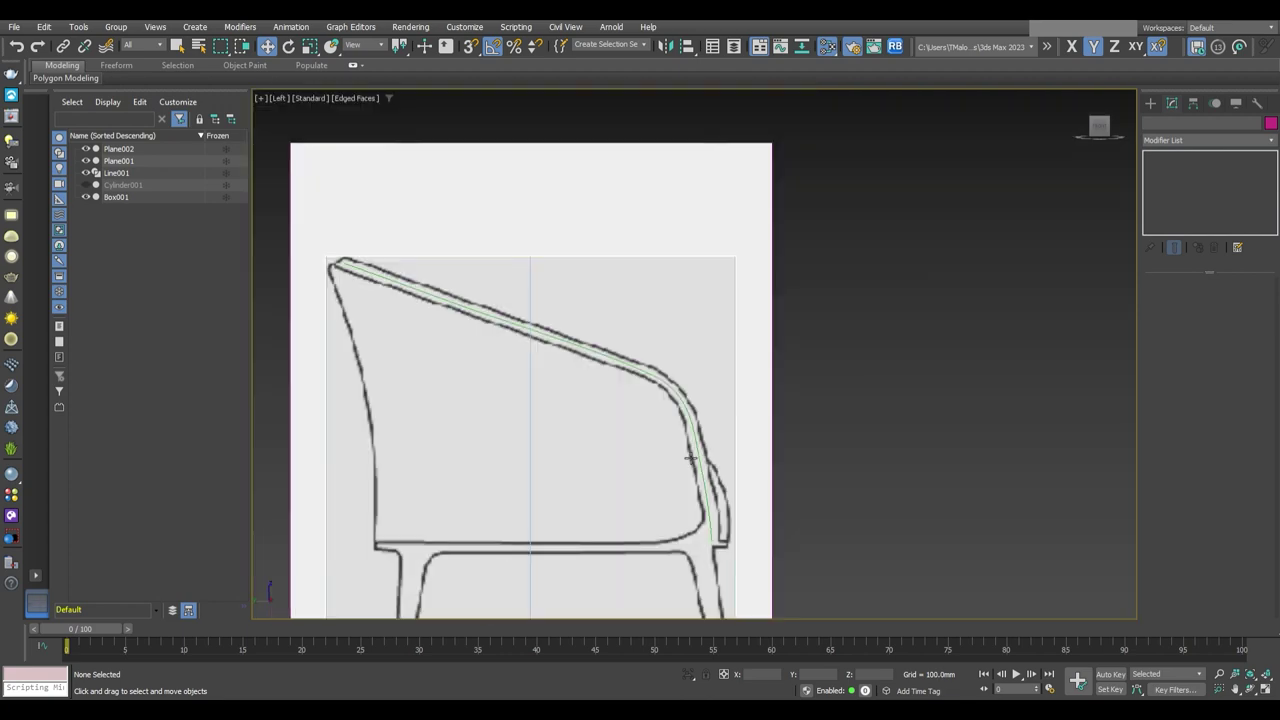
key(alt+w)
click(931, 361)
key(alt+w)
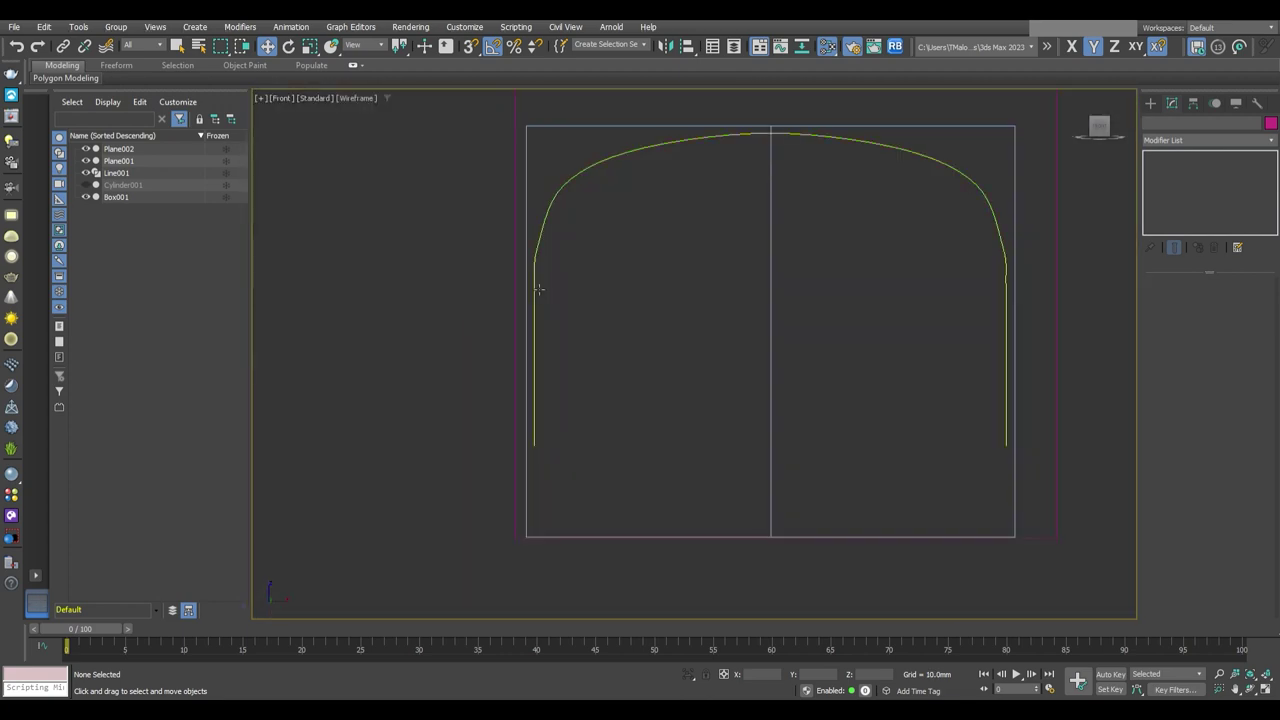
Begin inserting new points at the rail's lower end in the Left view
key(l)
scroll(1192, 519, down, 3)
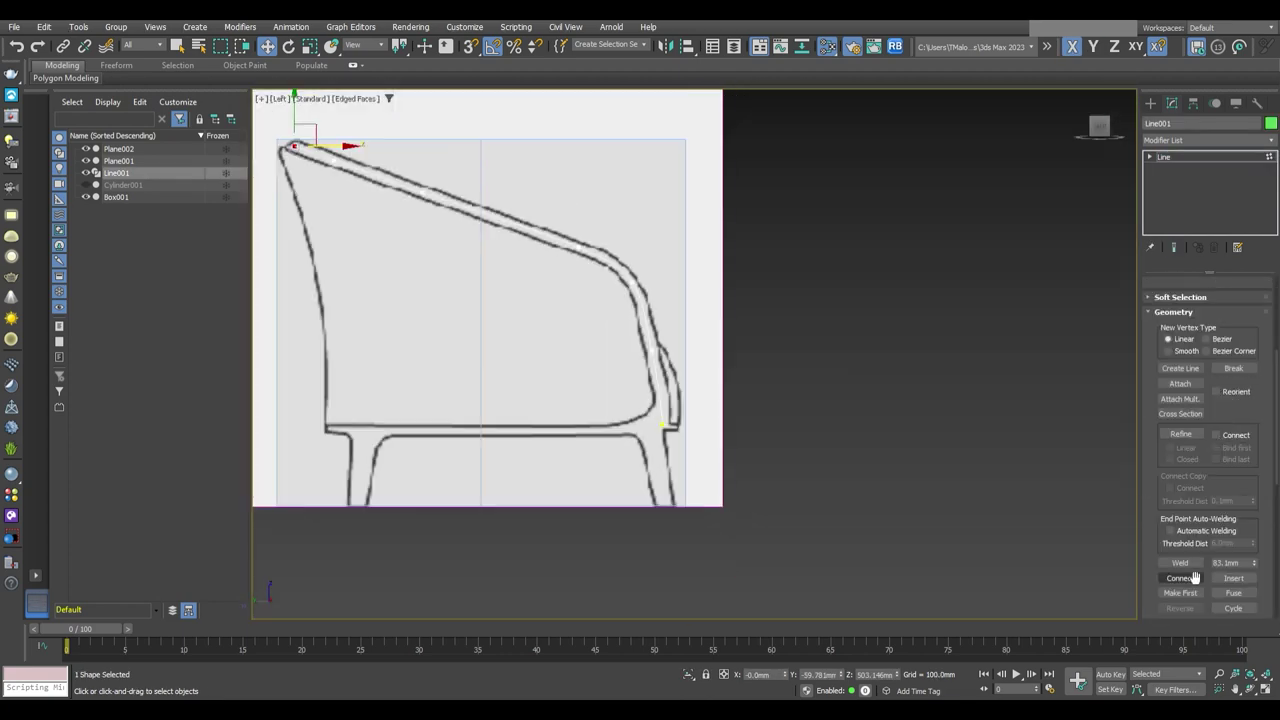
scroll(1192, 519, down, 3)
scroll(1193, 525, down, 3)
scroll(1195, 544, up, 2)
scroll(1196, 500, up, 3)
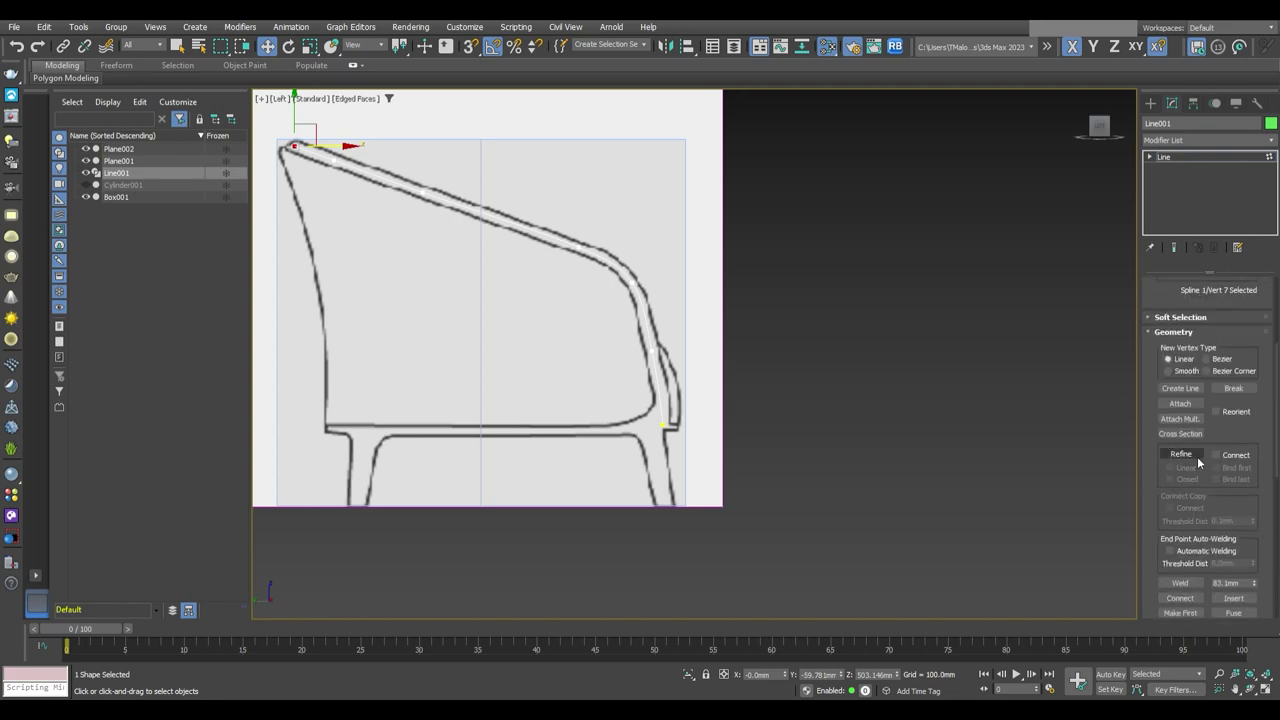
scroll(1197, 456, down, 5)
click(1240, 378)
scroll(757, 337, up, 3)
Finish inserting the extra end points and view the front blueprint shaded with edges
right_click(716, 505)
key(alt+w)
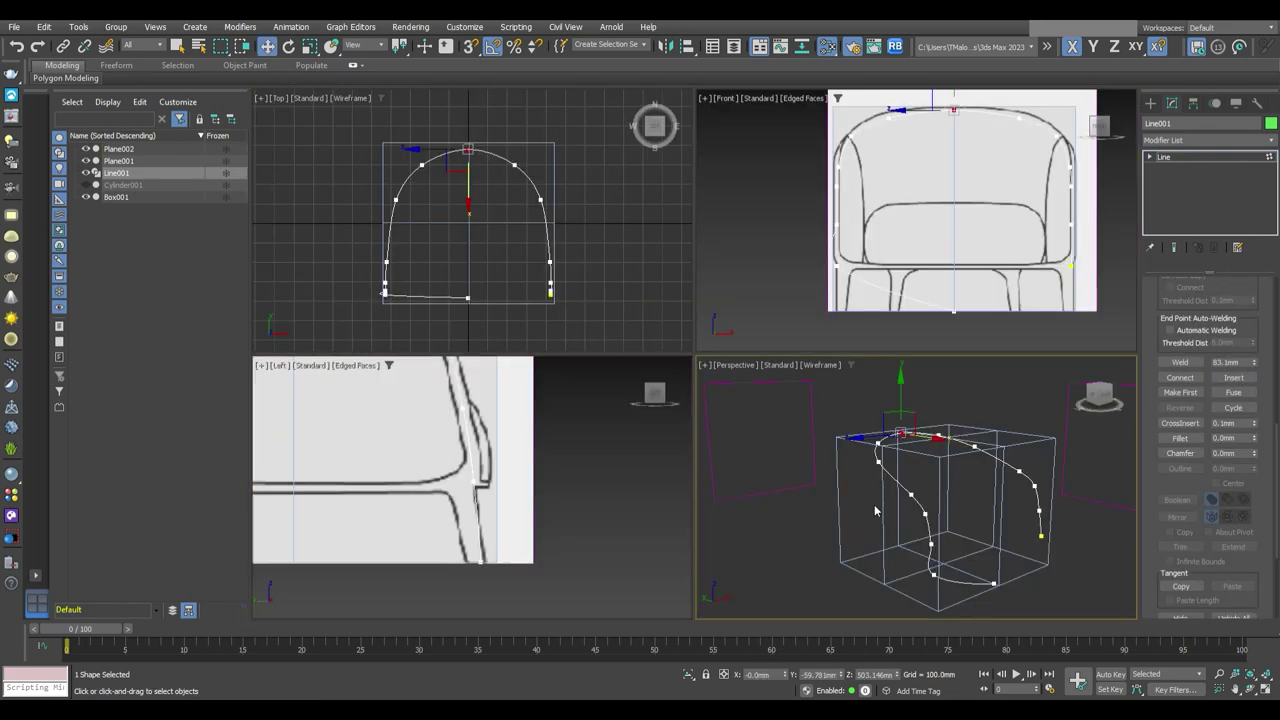
key(alt+w)
scroll(688, 458, down, 3)
scroll(688, 458, up, 3)
key(f)
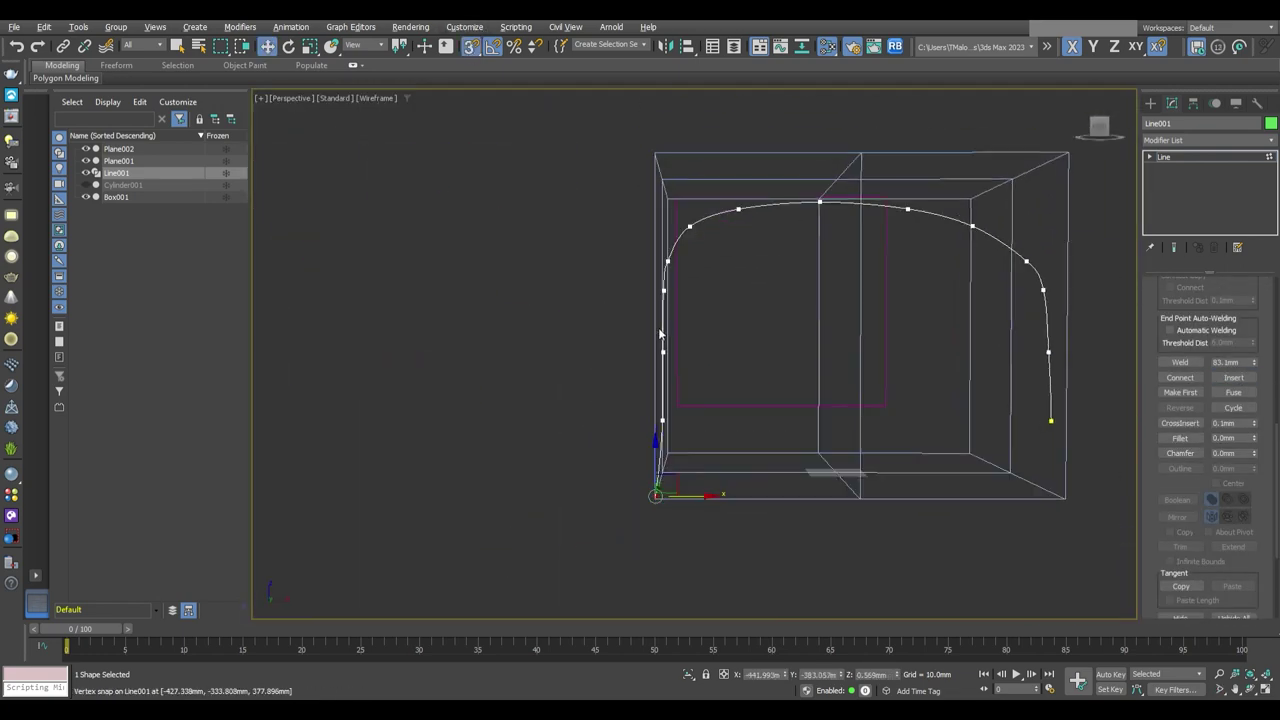
key(F3)
scroll(598, 516, up, 5)
Compare the extended rail in the Left and Perspective views, back in wireframe
key(l)
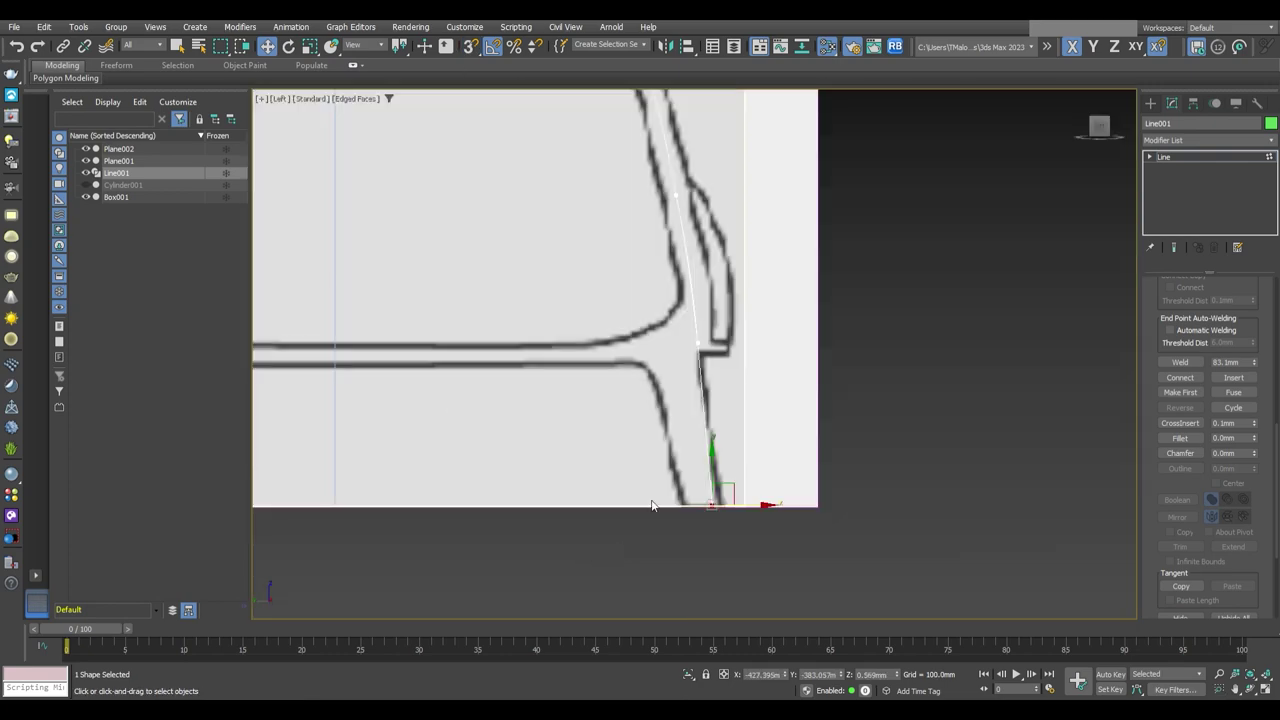
scroll(834, 533, up, 2)
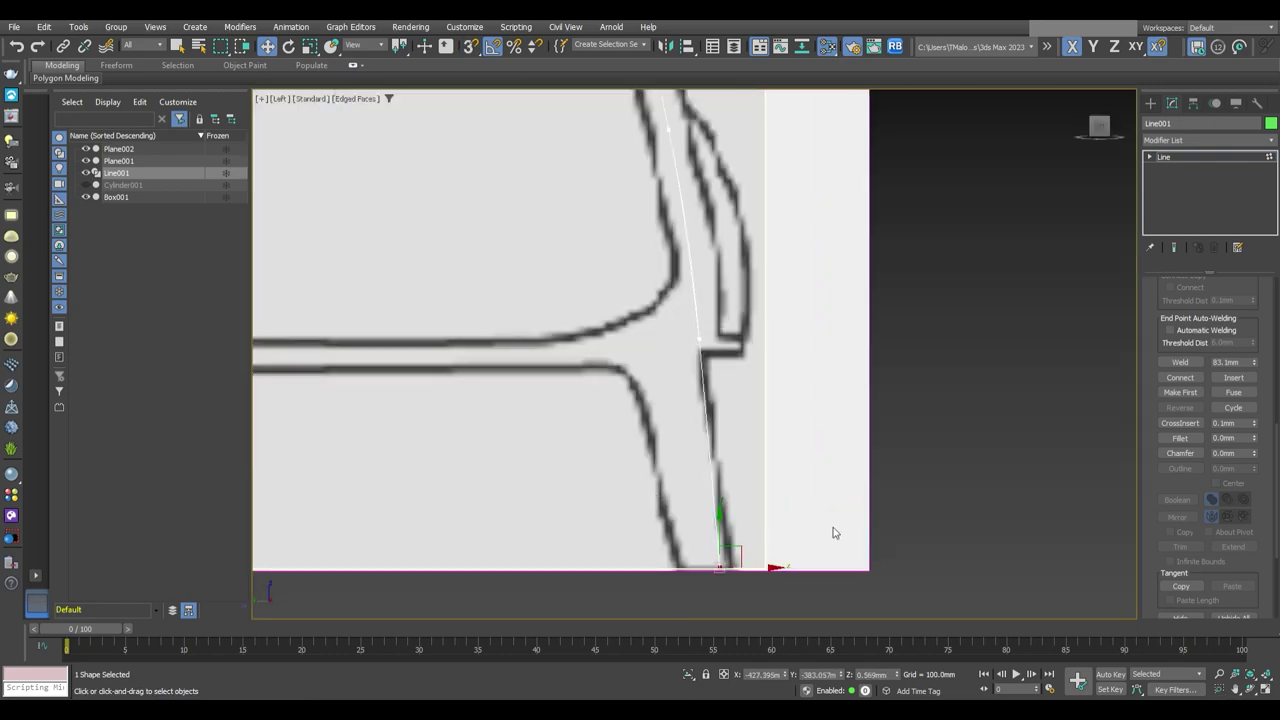
scroll(834, 540, down, 3)
key(p)
key(F3)
scroll(785, 554, up, 2)
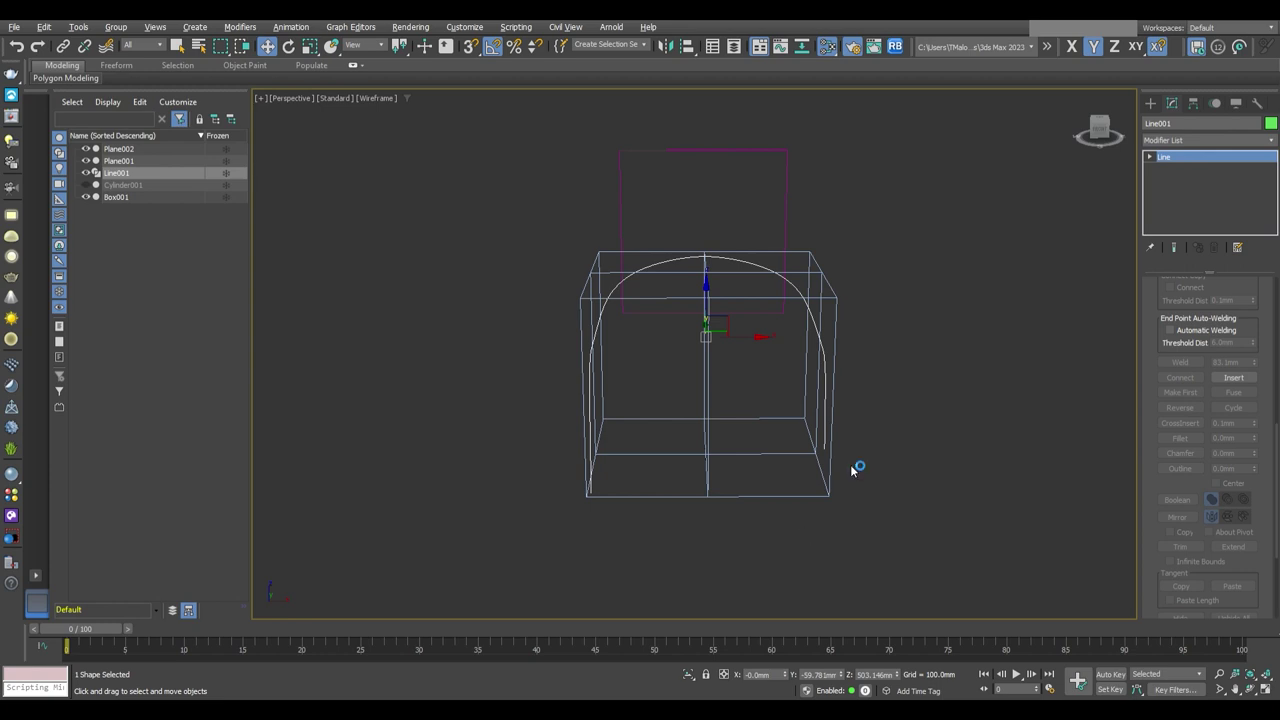
Mirror a copy of the rail, attach it to Line001, and leave vertex editing
key(1)
click(664, 46)
scroll(701, 394, up, 2)
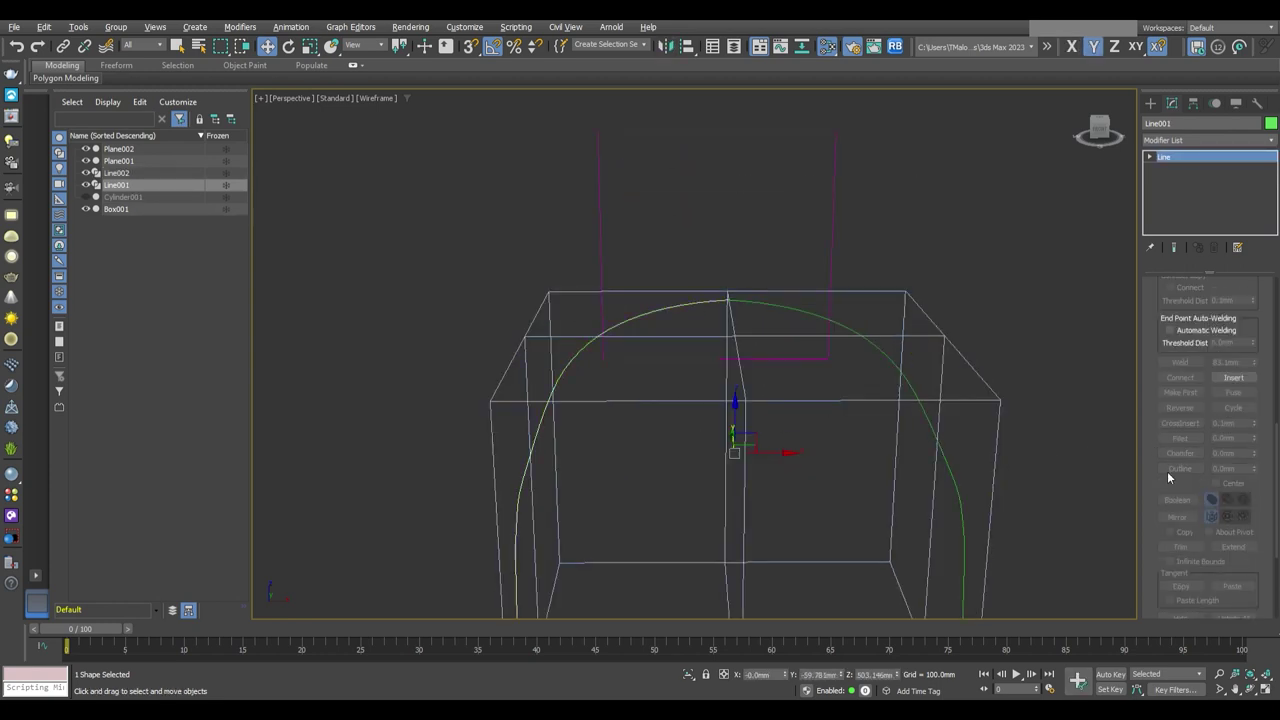
scroll(1168, 478, up, 5)
click(1180, 423)
click(773, 306)
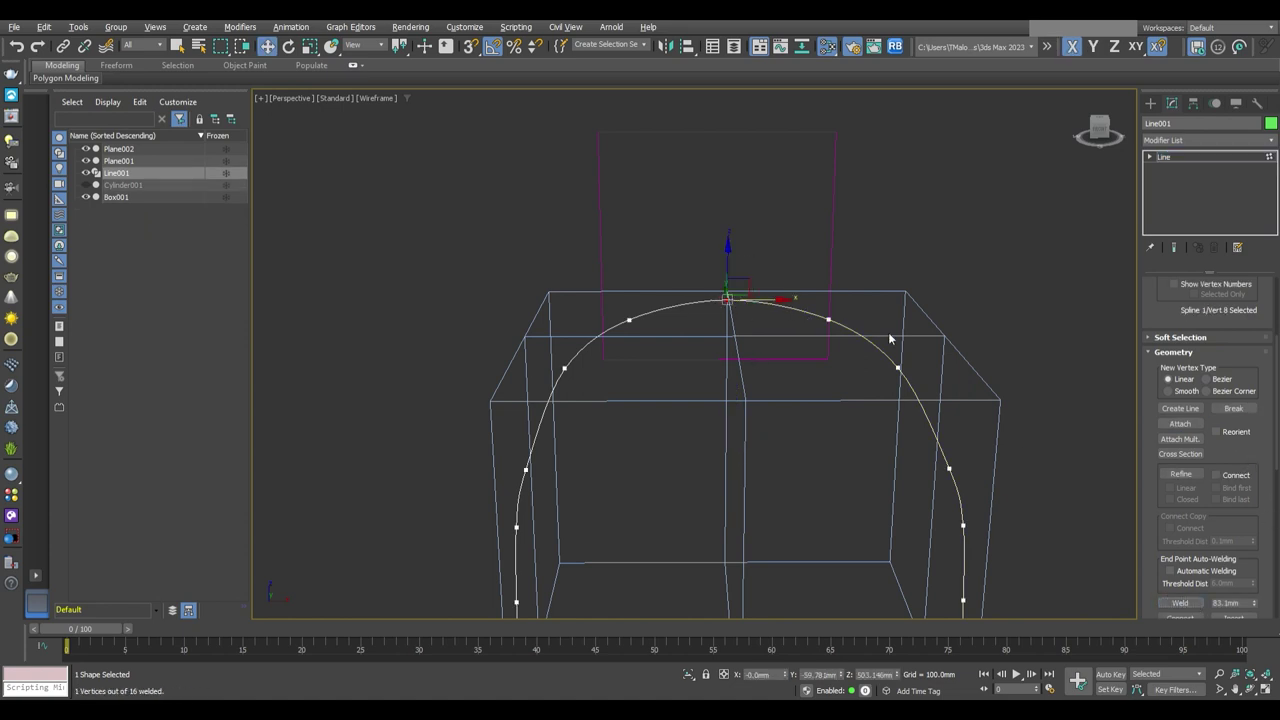
key(1)
mouse_move(890, 340)
alt+middle_down()
mouse_move(894, 440)
mouse_move(885, 428)
alt+middle_up()
key(alt+w)
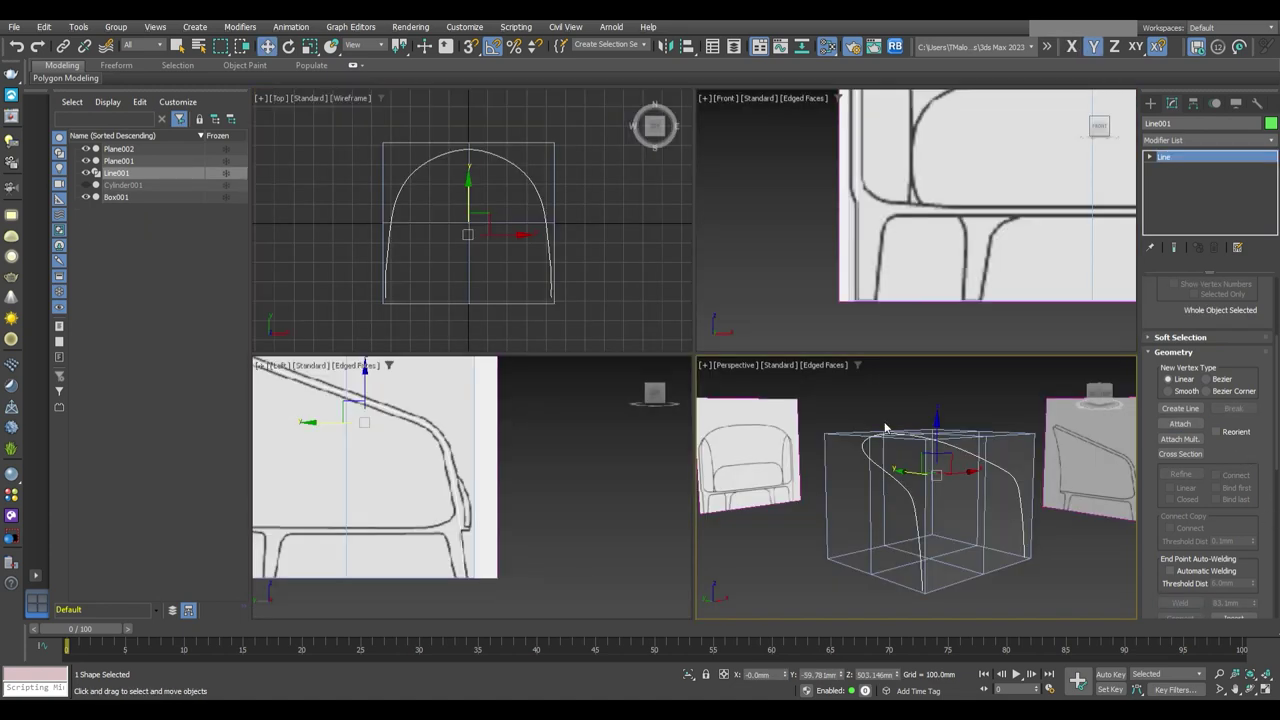
Enable the line in renderer and viewport with a Rectangular cross-section
key(alt+w)
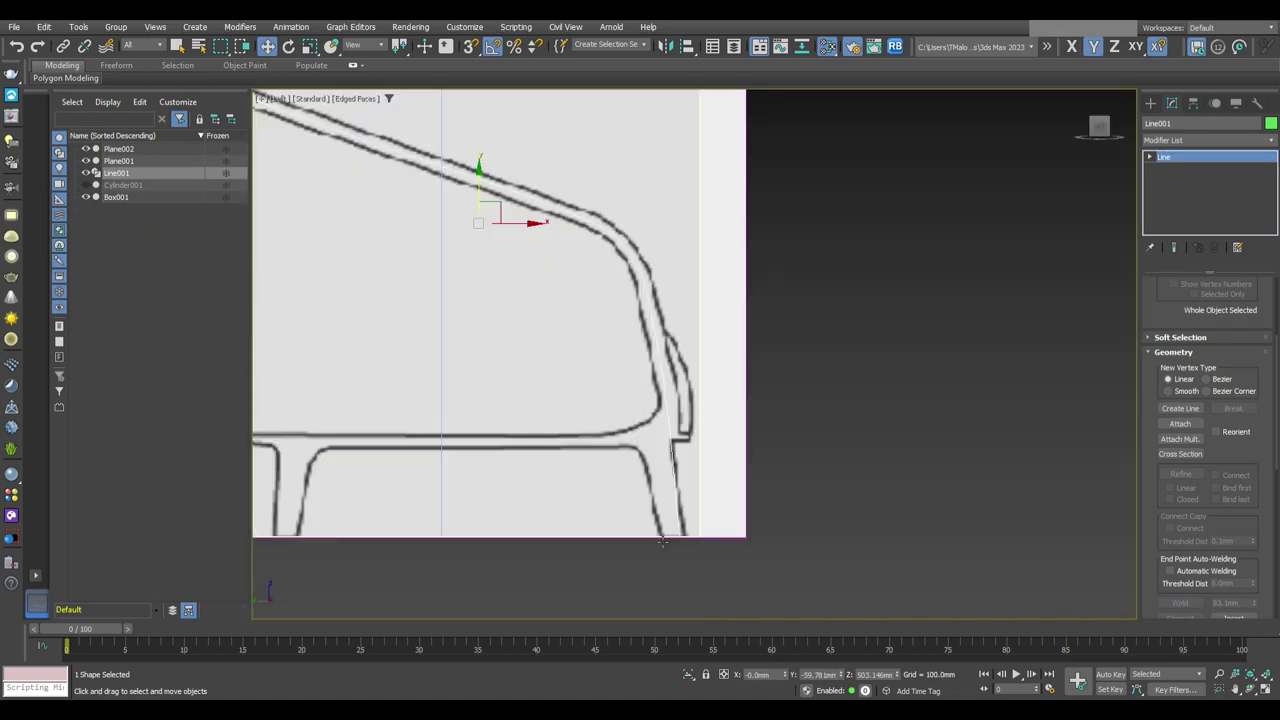
key(alt+w)
scroll(1176, 305, up, 5)
click(1163, 298)
click(1163, 308)
click(1168, 421)
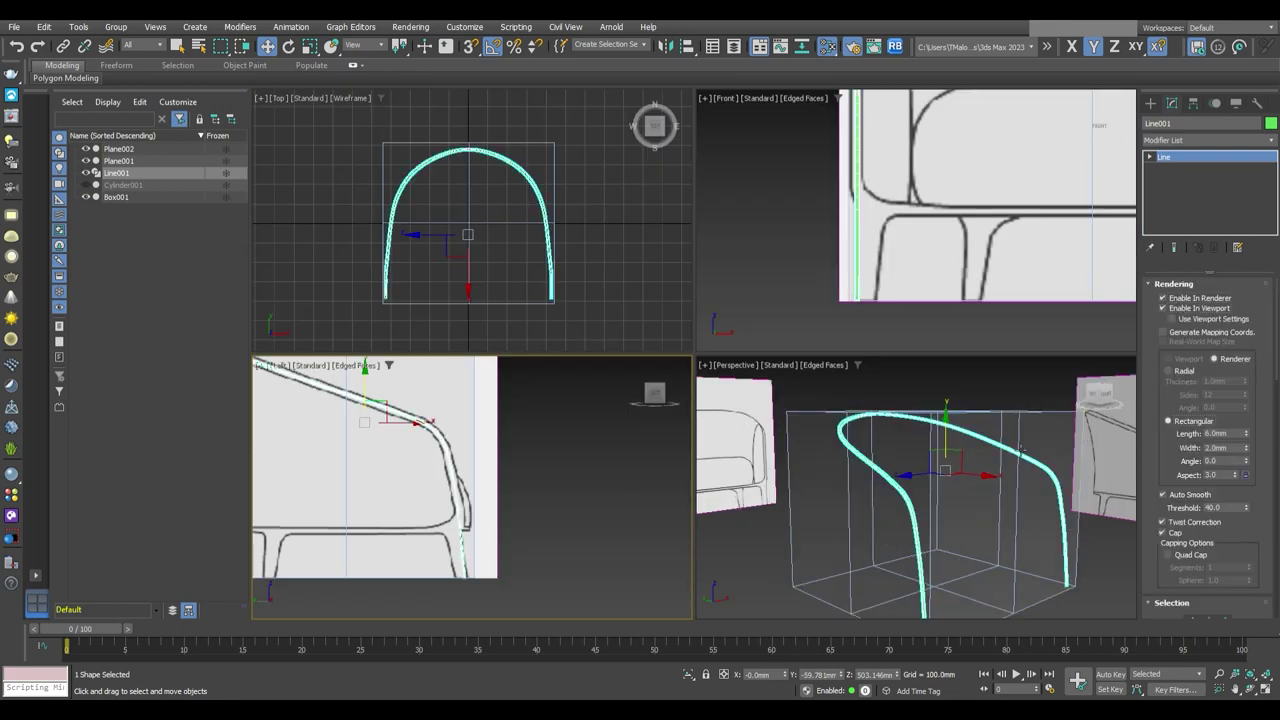
Set the rectangular profile width to 21.04mm and angle to -53.07°
key(alt+w)
drag(1246, 448, 1246, 380)
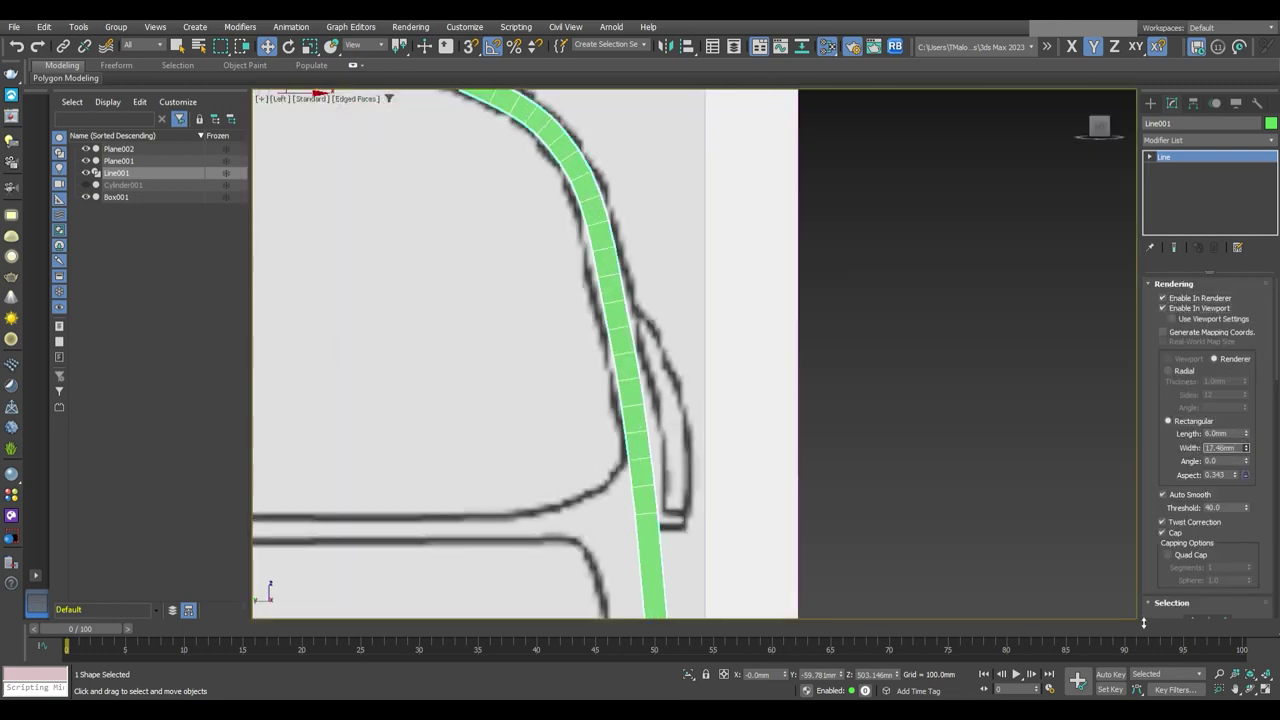
key(p)
mouse_move(897, 530)
alt+middle_down()
mouse_move(856, 528)
mouse_move(900, 528)
alt+middle_up()
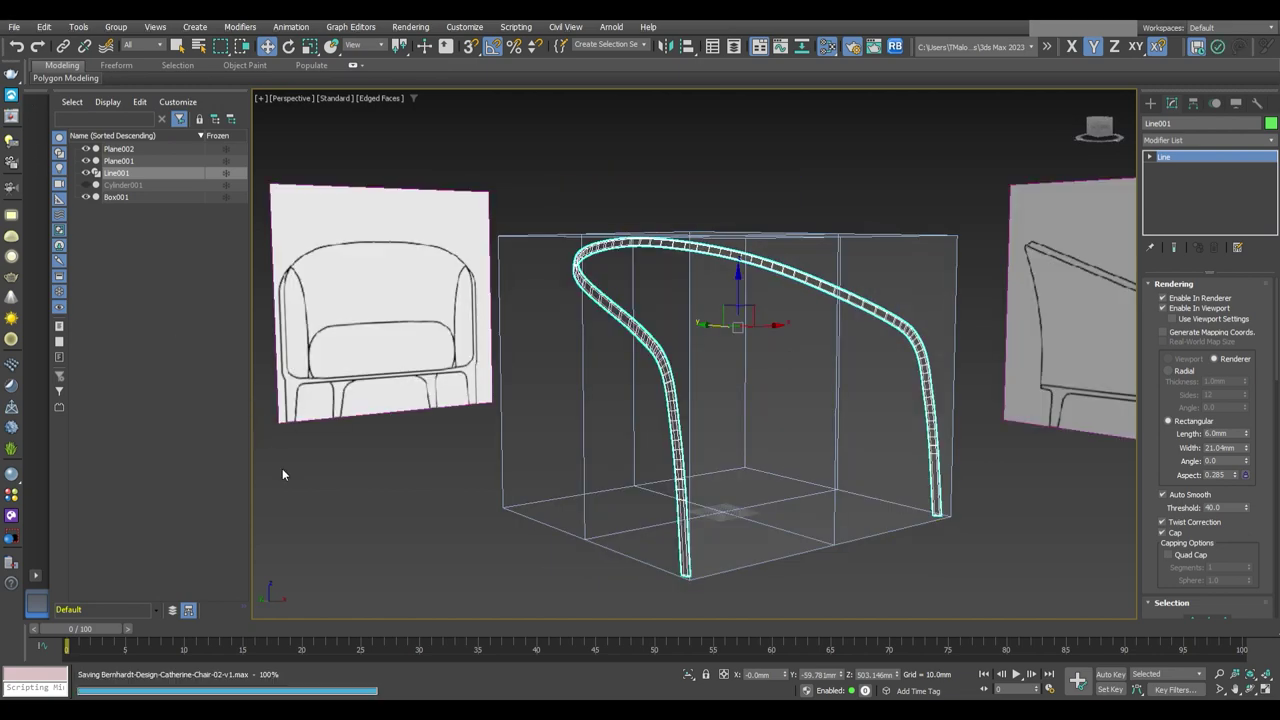
scroll(886, 409, up, 1)
scroll(886, 409, up, 2)
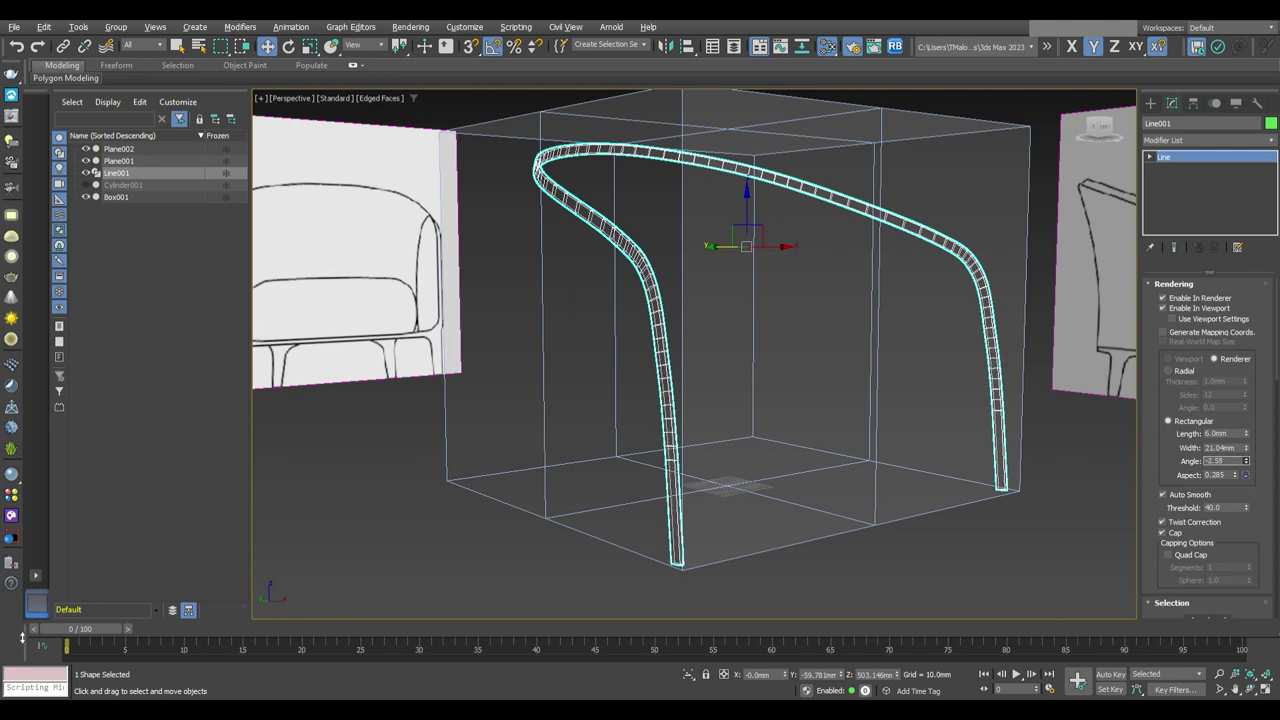
drag(22, 636, 22, 600)
mouse_move(630, 517)
alt+middle_down()
mouse_move(641, 517)
mouse_move(600, 521)
mouse_move(622, 522)
alt+middle_up()
Review the rendered strip across the Left and Perspective views
key(alt+w)
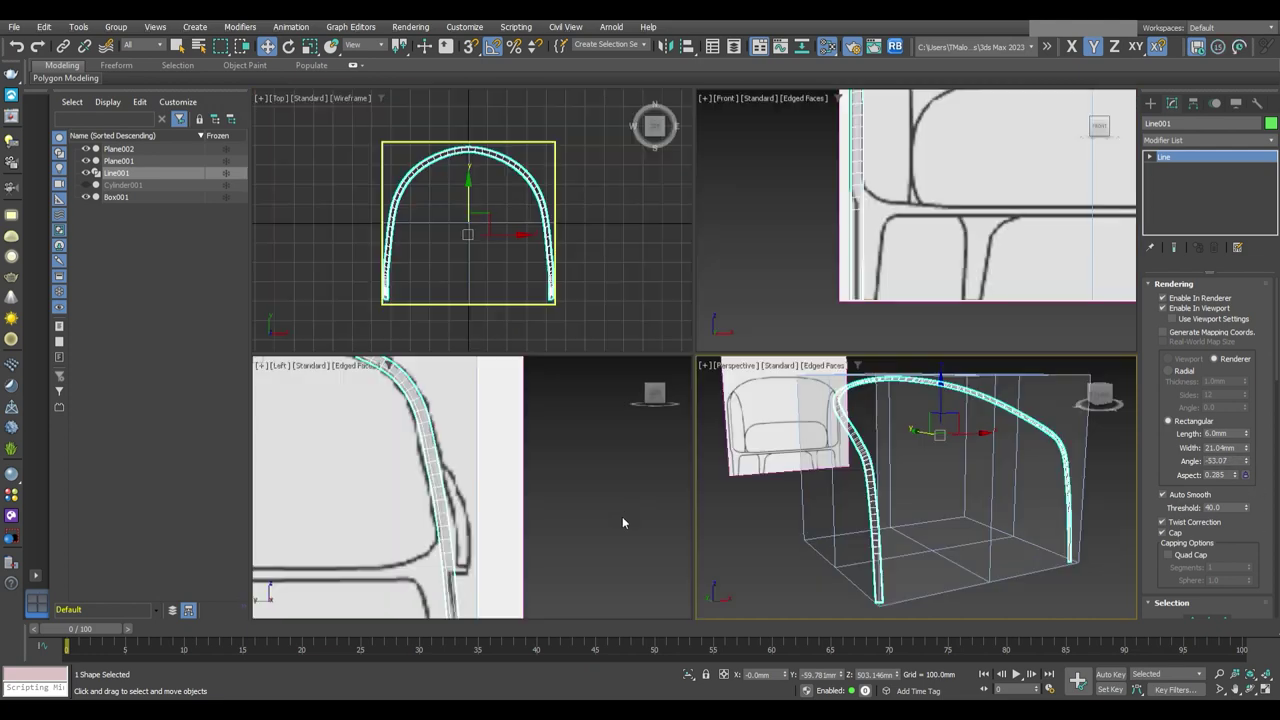
key(alt+w)
scroll(826, 560, down, 1)
key(alt+w)
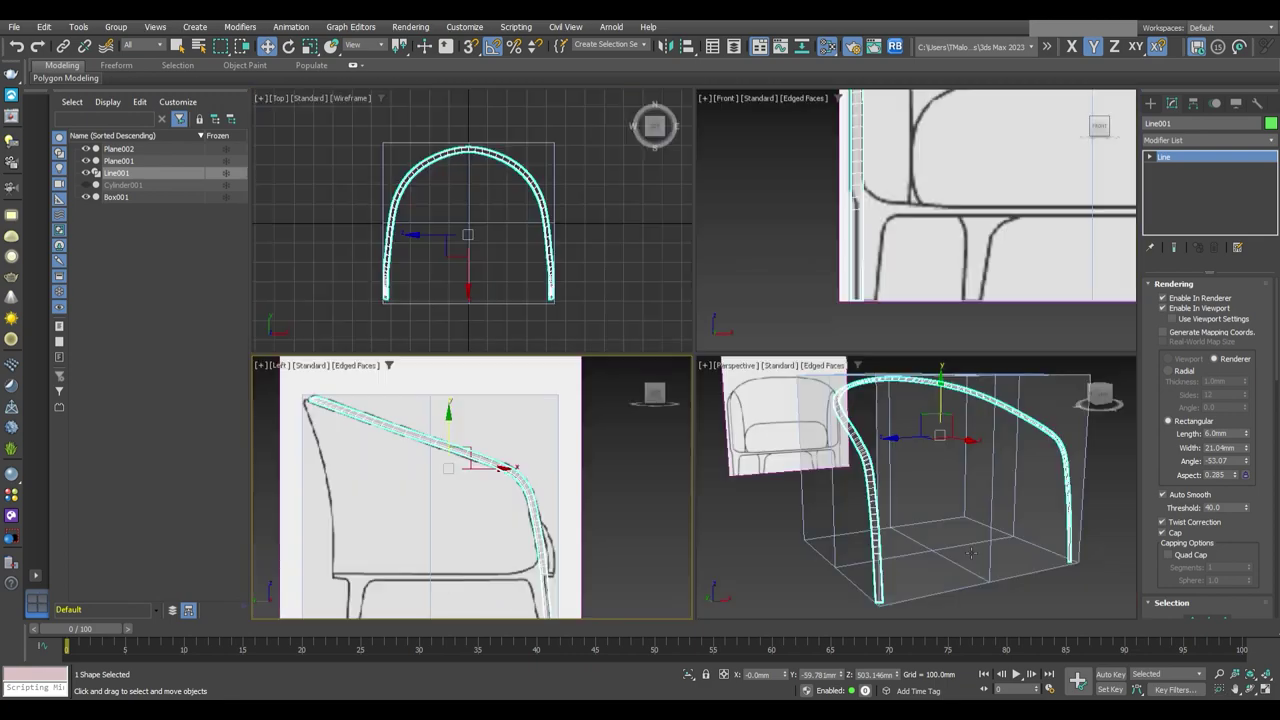
scroll(826, 560, up, 2)
key(alt+w)
mouse_move(865, 487)
alt+middle_down()
mouse_move(882, 492)
mouse_move(812, 482)
mouse_move(855, 562)
alt+middle_up()
scroll(873, 496, up, 3)
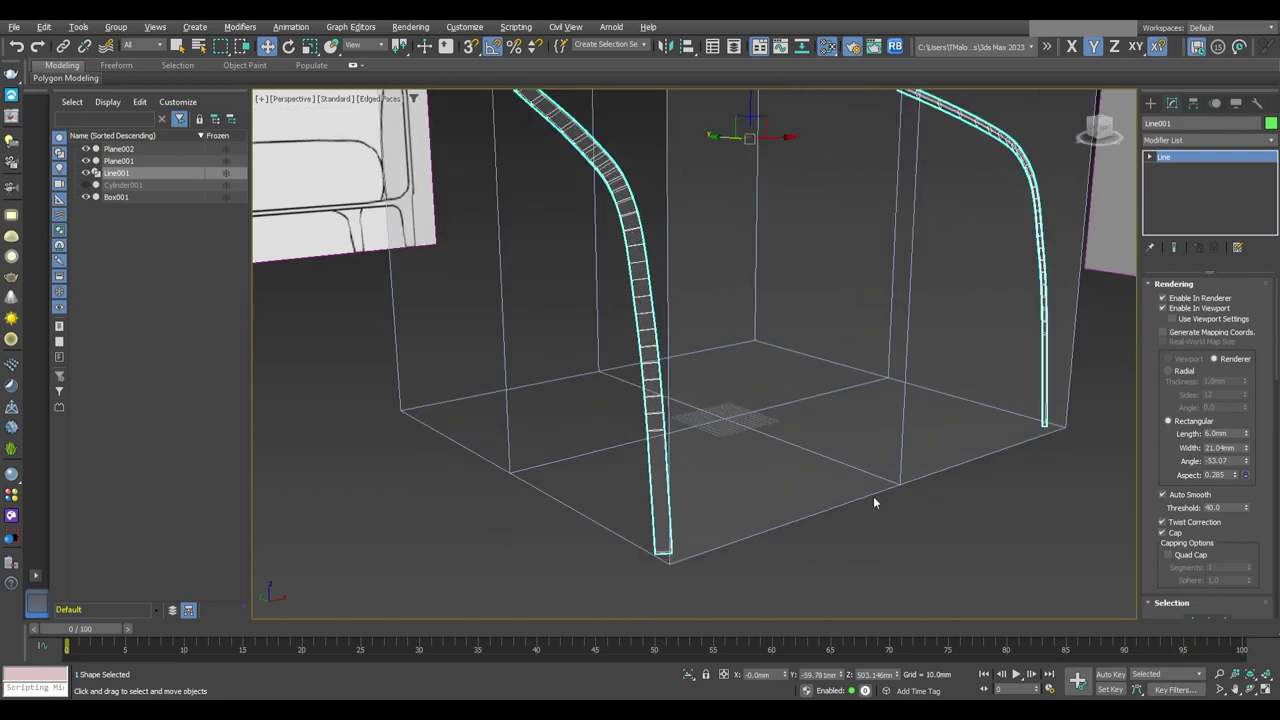
alt+middle_drag(873, 496, 882, 503)
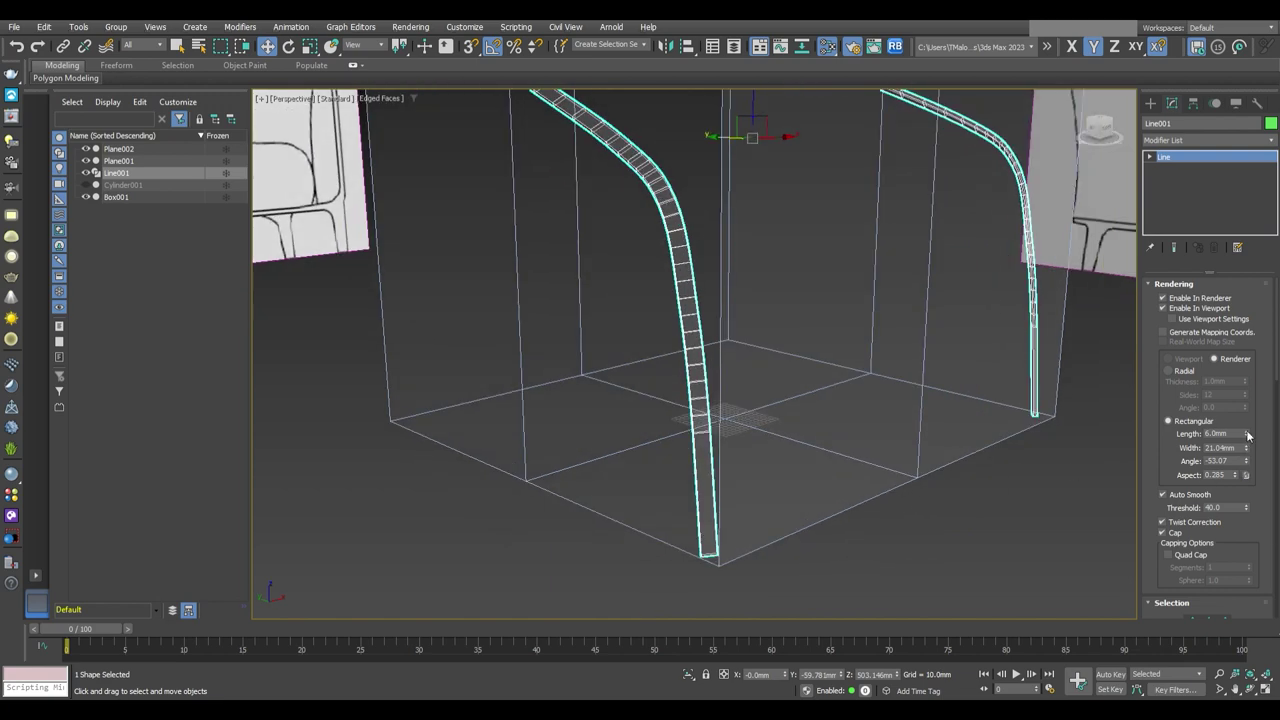
Thin the strip to a 1.2mm length and inspect it from the front
drag(1246, 433, 1262, 569)
alt+middle_drag(853, 520, 814, 524)
scroll(834, 277, up, 5)
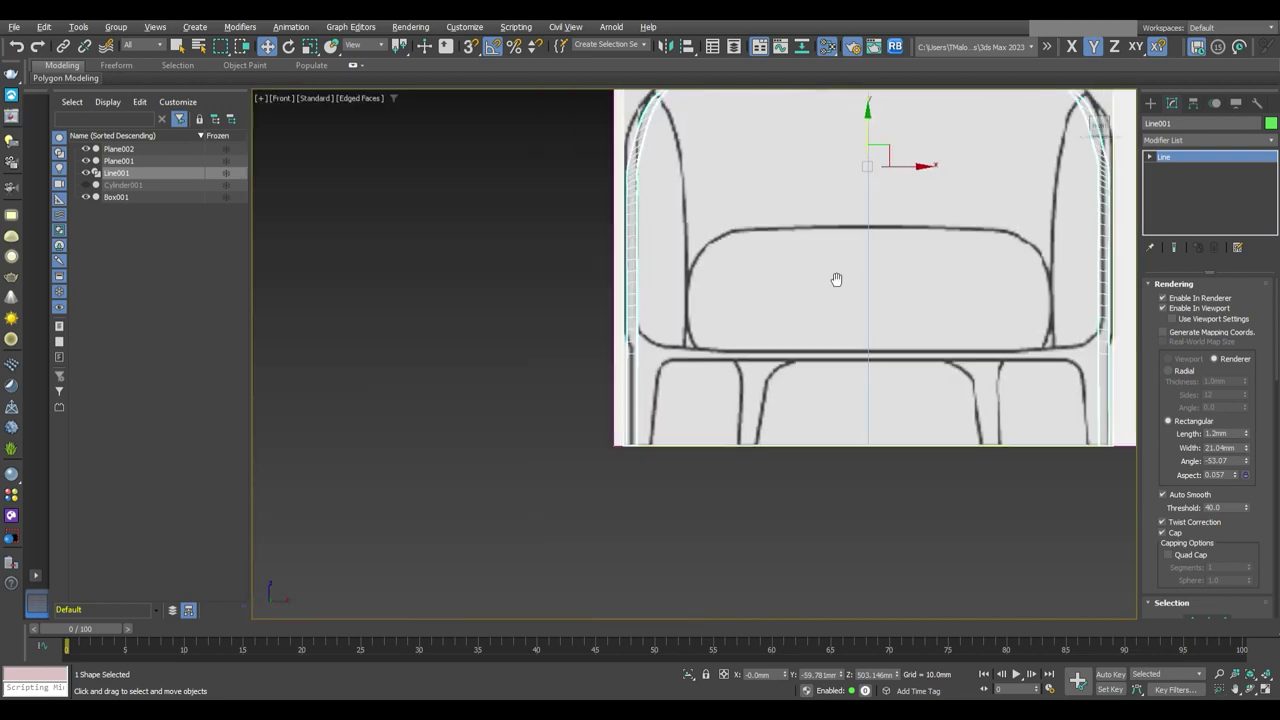
scroll(826, 429, up, 2)
scroll(851, 453, down, 8)
mouse_move(851, 453)
alt+middle_down()
mouse_move(905, 452)
mouse_move(863, 512)
alt+middle_up()
scroll(911, 452, down, 5)
scroll(911, 452, up, 3)
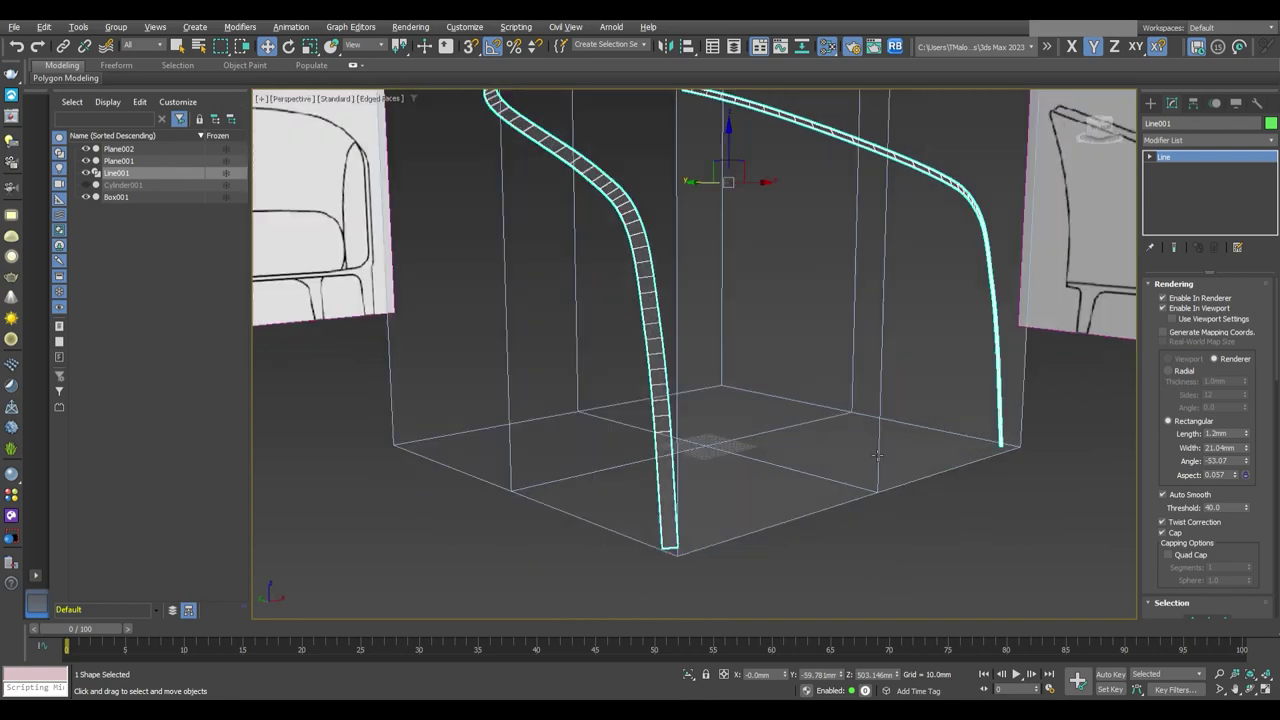
key(alt+w)
key(alt+w)
key(alt+w)
key(alt+w)
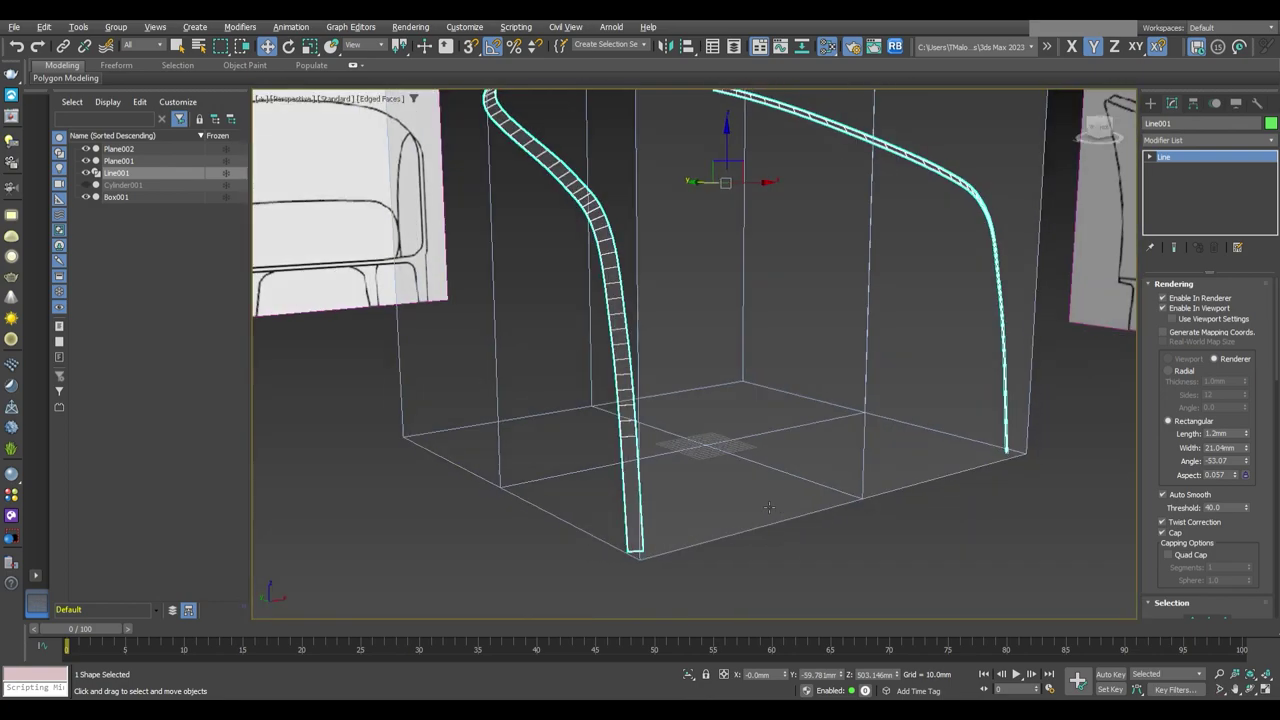
Add an Edit Poly modifier and set the Line's Interpolation Steps to 1
text(e)
key(e)
key(e)
key(Return)
click(1166, 168)
scroll(1261, 418, down, 3)
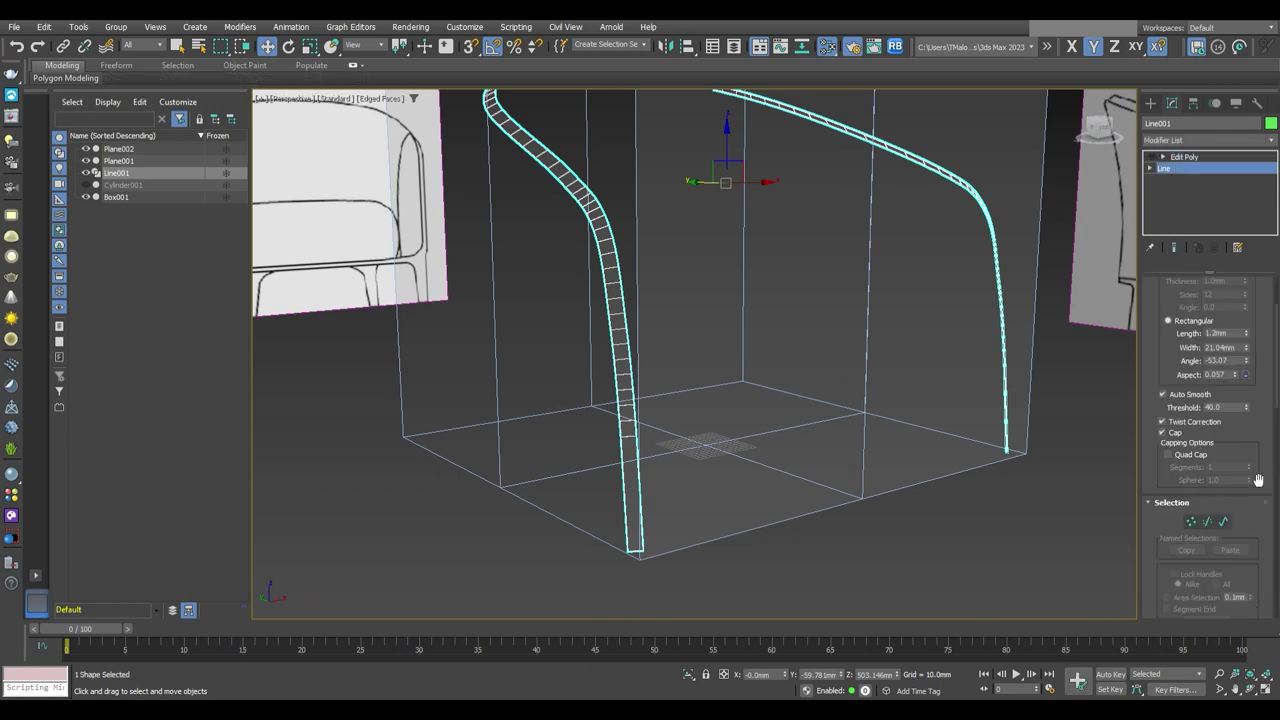
scroll(1258, 480, down, 5)
double_click(1220, 583)
text(1)
key(Return)
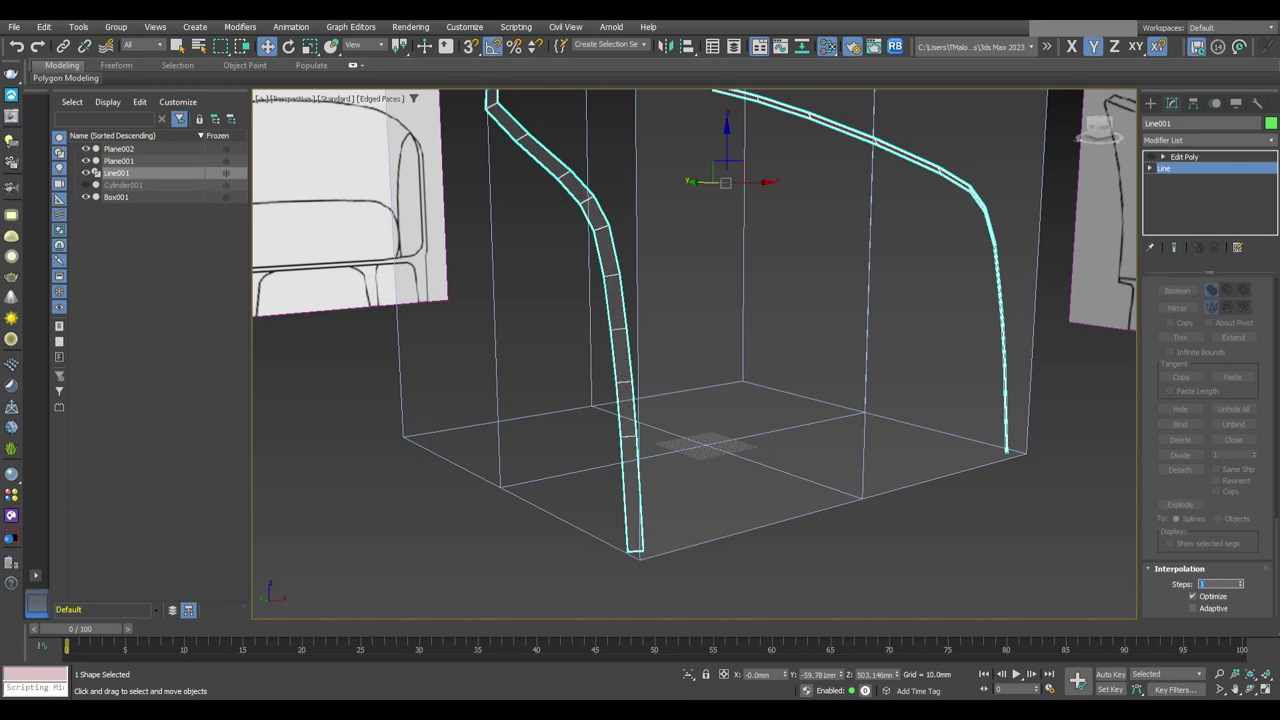
key(z)
text(3)
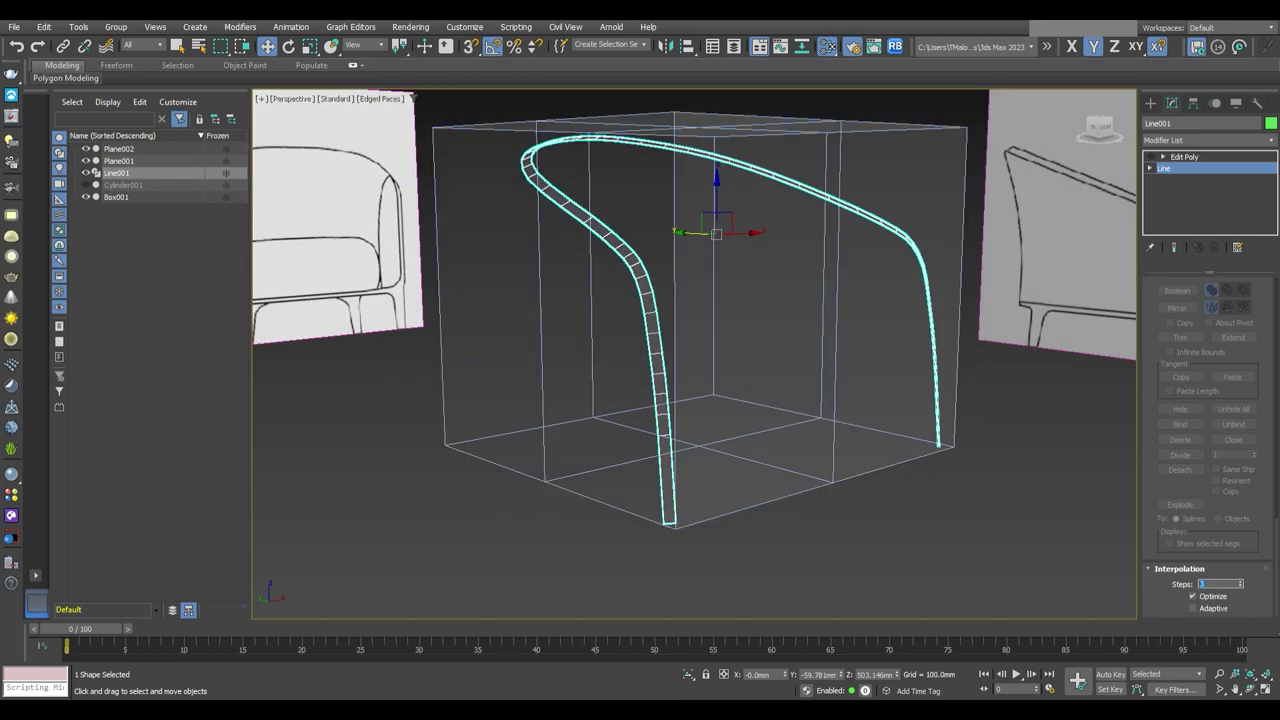
Return to Edit Poly and select all the frame's polygons to inspect them
alt+middle_drag(1028, 450, 1012, 213)
click(1183, 157)
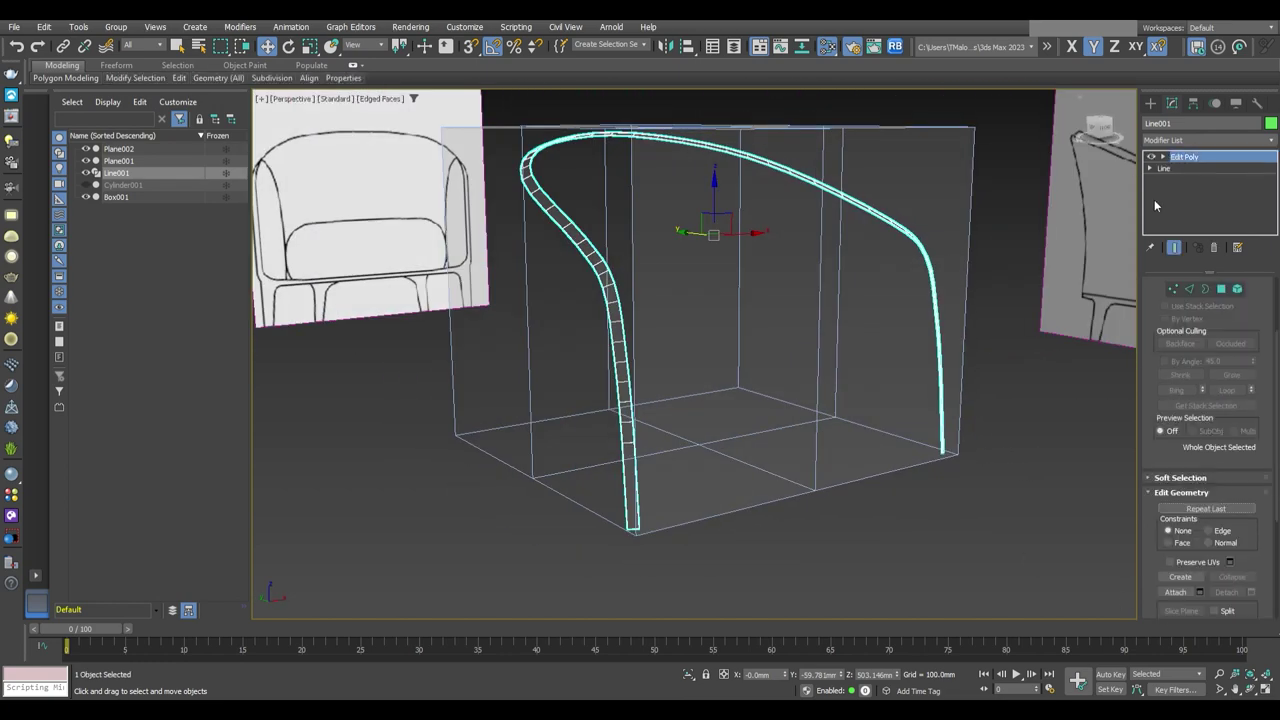
key(4)
key(ctrl+a)
scroll(771, 371, up, 5)
mouse_move(771, 371)
alt+middle_down()
mouse_move(730, 308)
mouse_move(763, 423)
alt+middle_up()
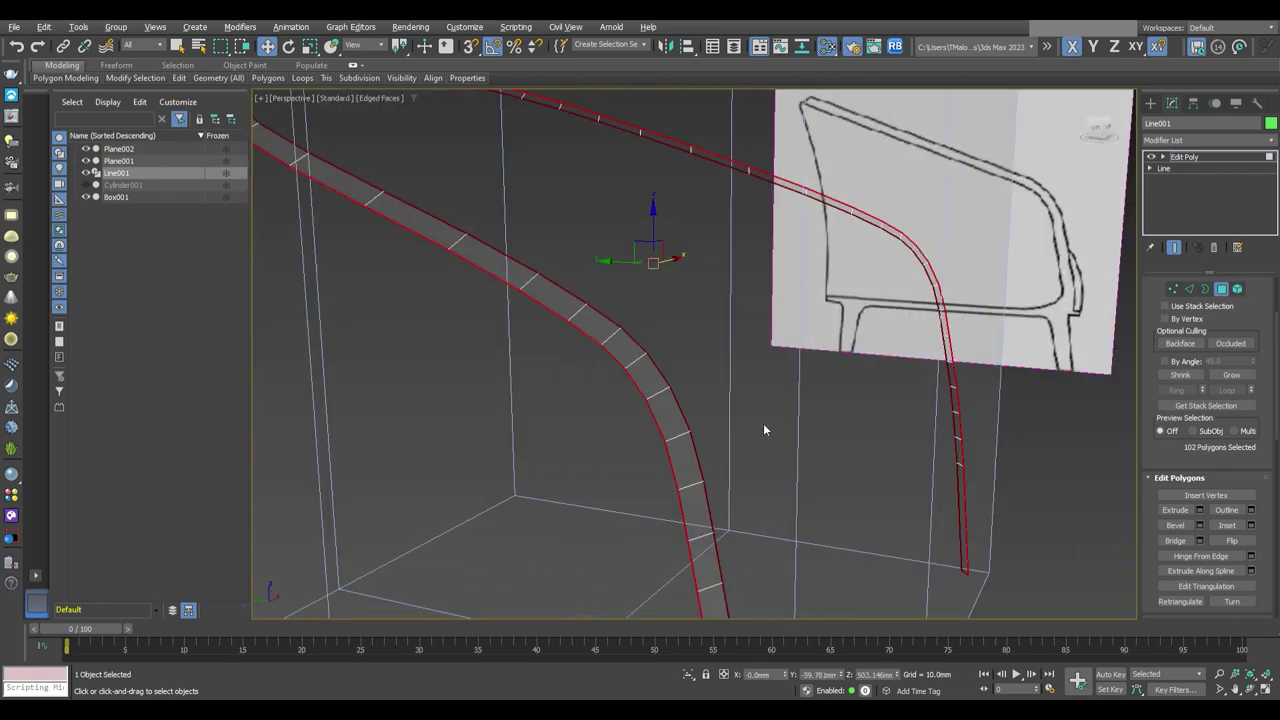
scroll(763, 423, down, 8)
key(4)
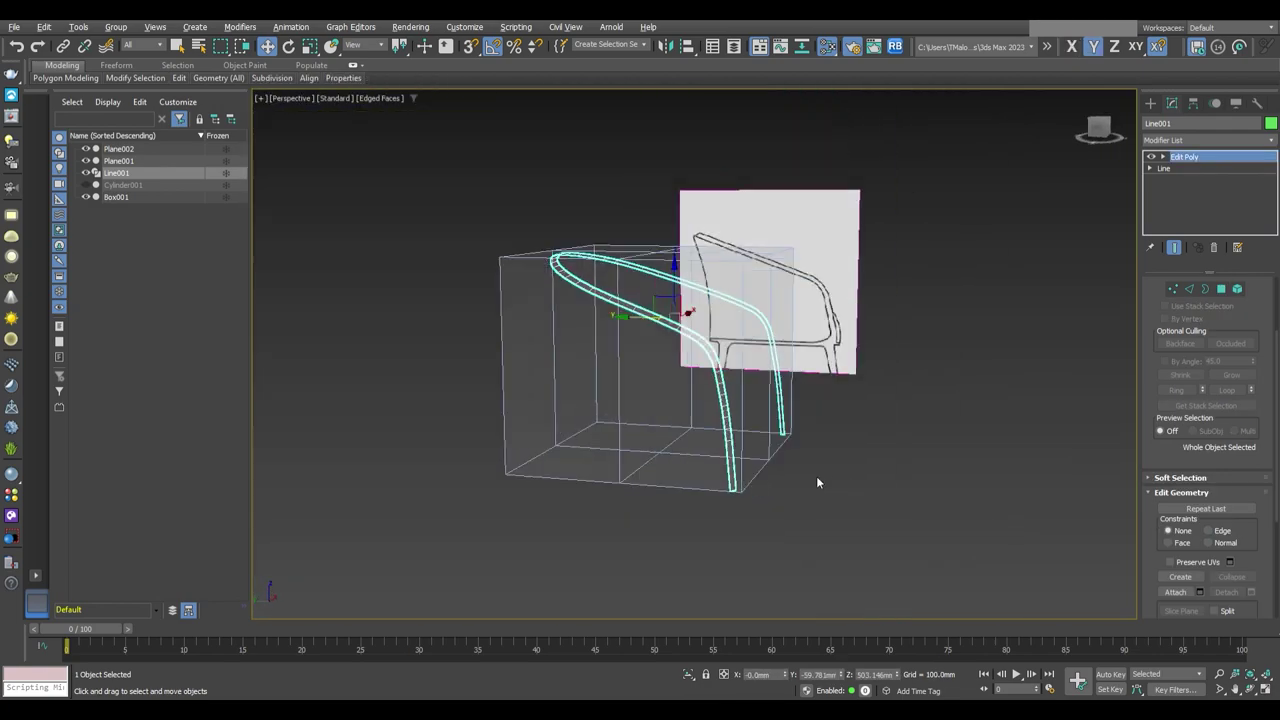
Check the frame's edges from the Left, Front and Perspective views
key(l)
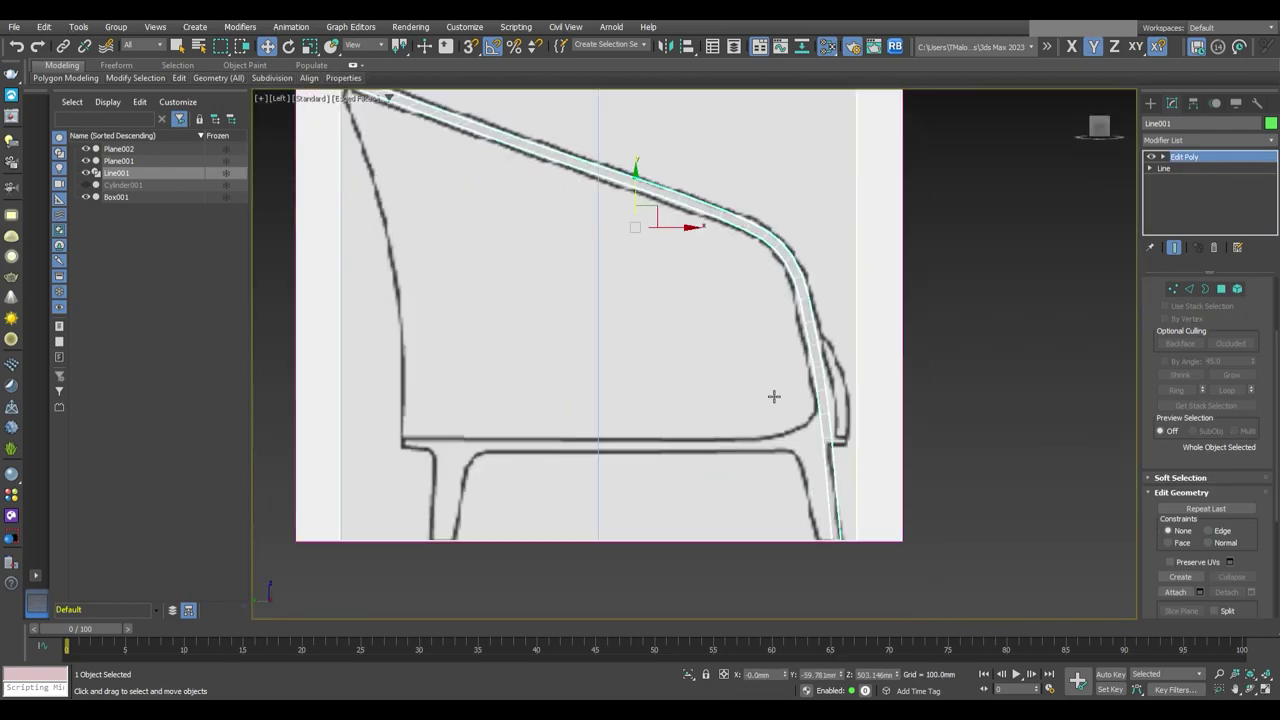
key(p)
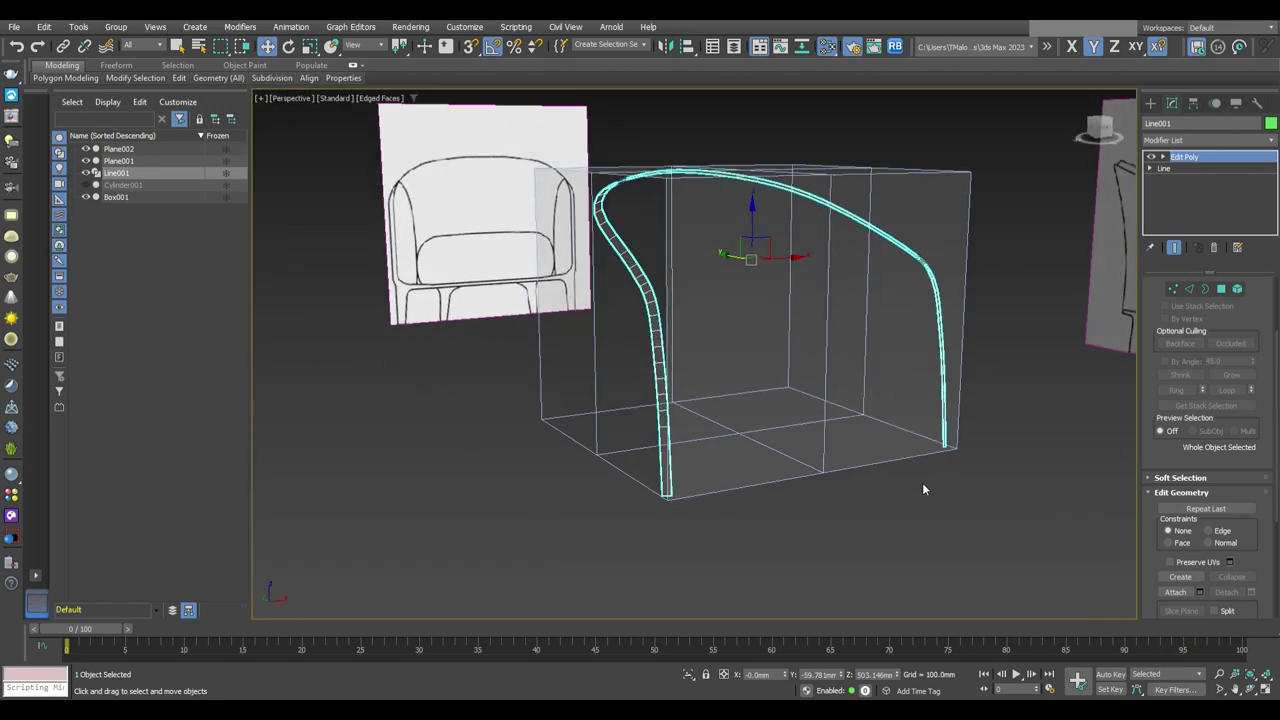
key(f)
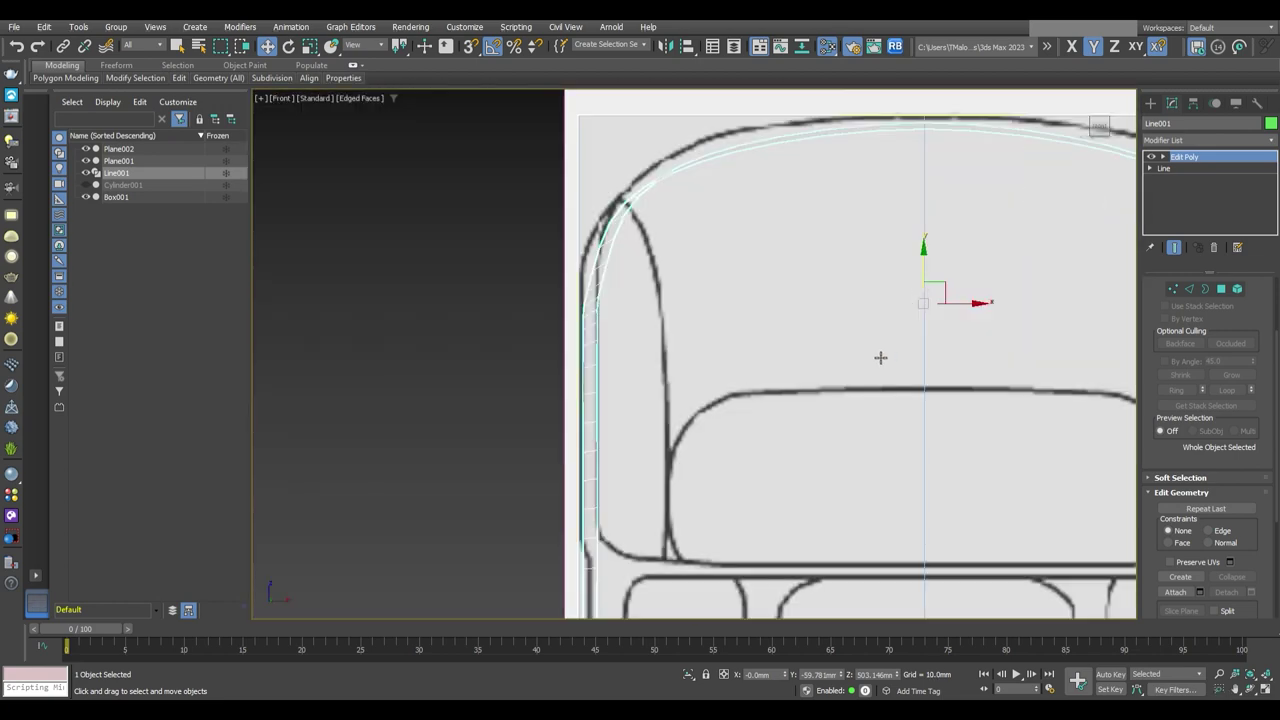
key(2)
key(p)
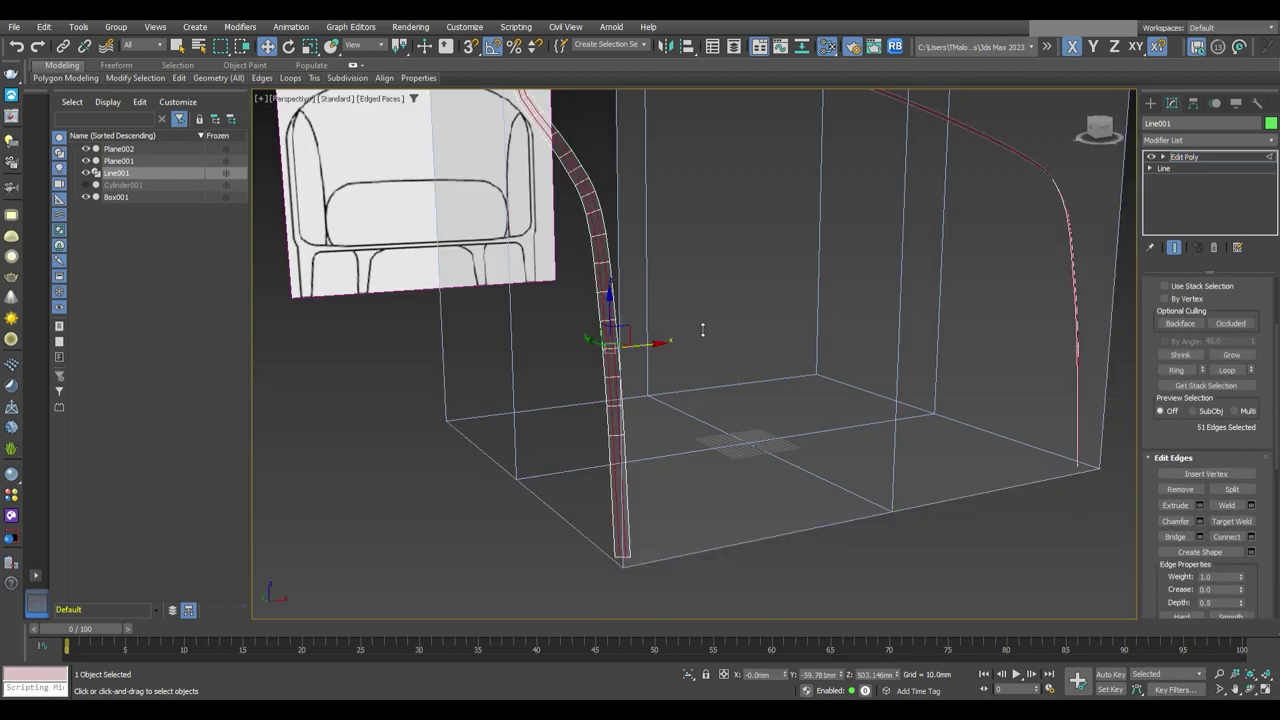
key(2)
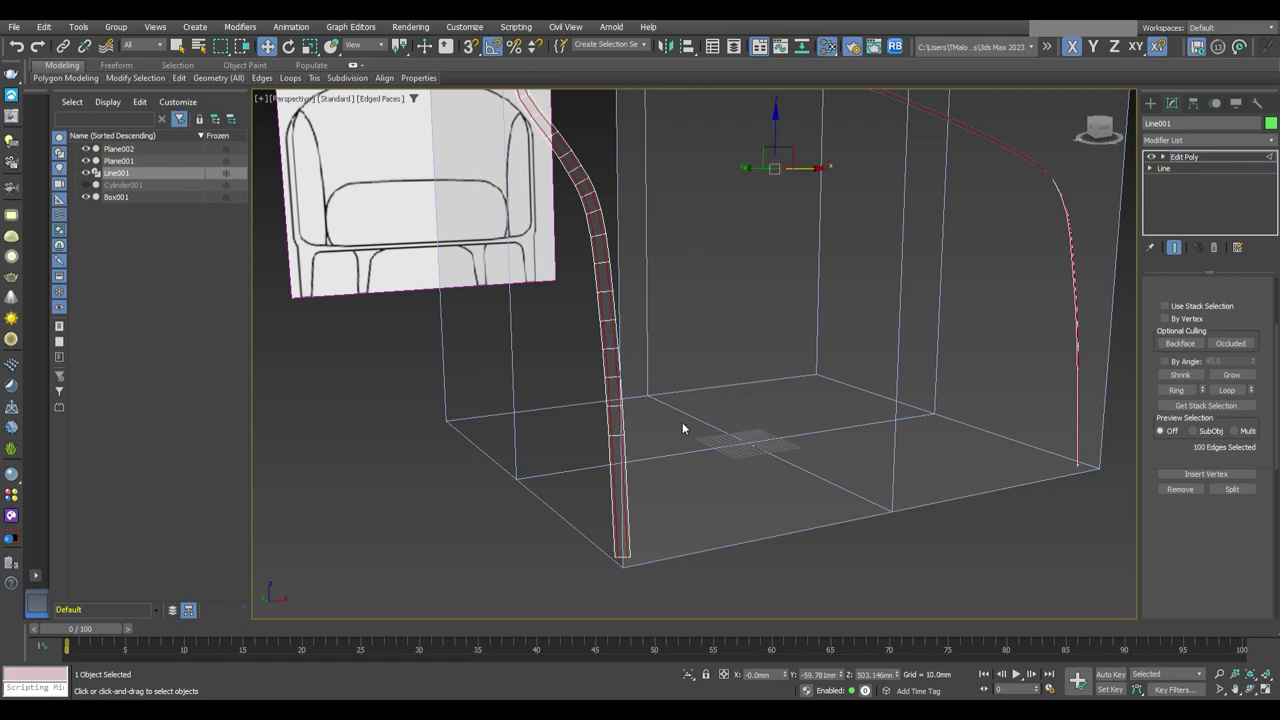
scroll(682, 422, up, 5)
key(z)
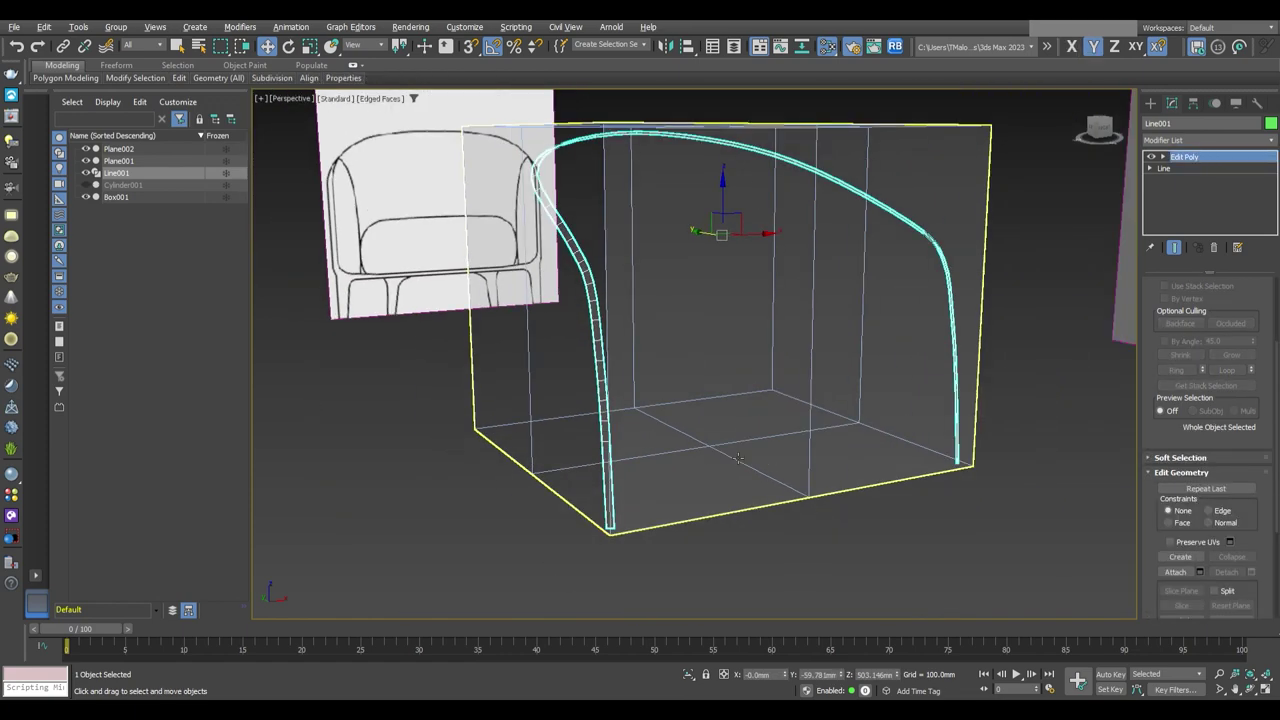
mouse_move(638, 449)
alt+middle_down()
mouse_move(737, 480)
mouse_move(611, 477)
mouse_move(28, 103)
alt+middle_up()
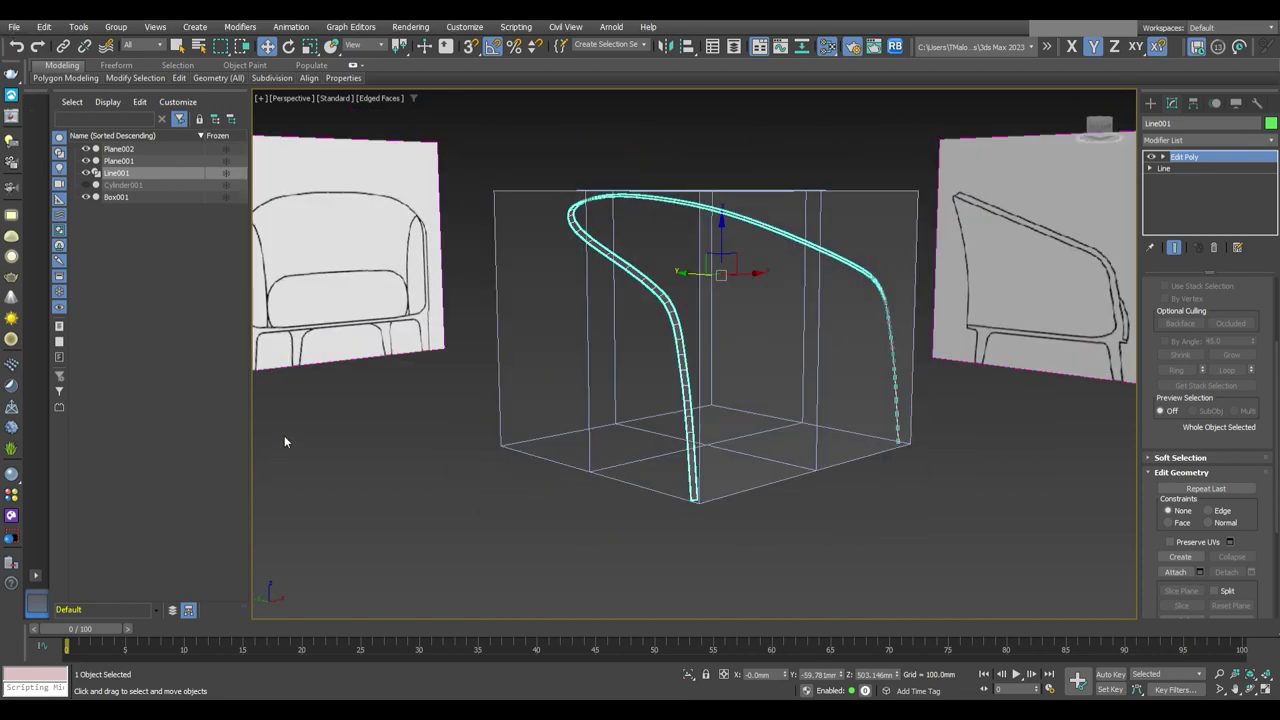
Create a new cylinder below the chair frame and align it to Box001's base centre
click(1150, 103)
click(1174, 225)
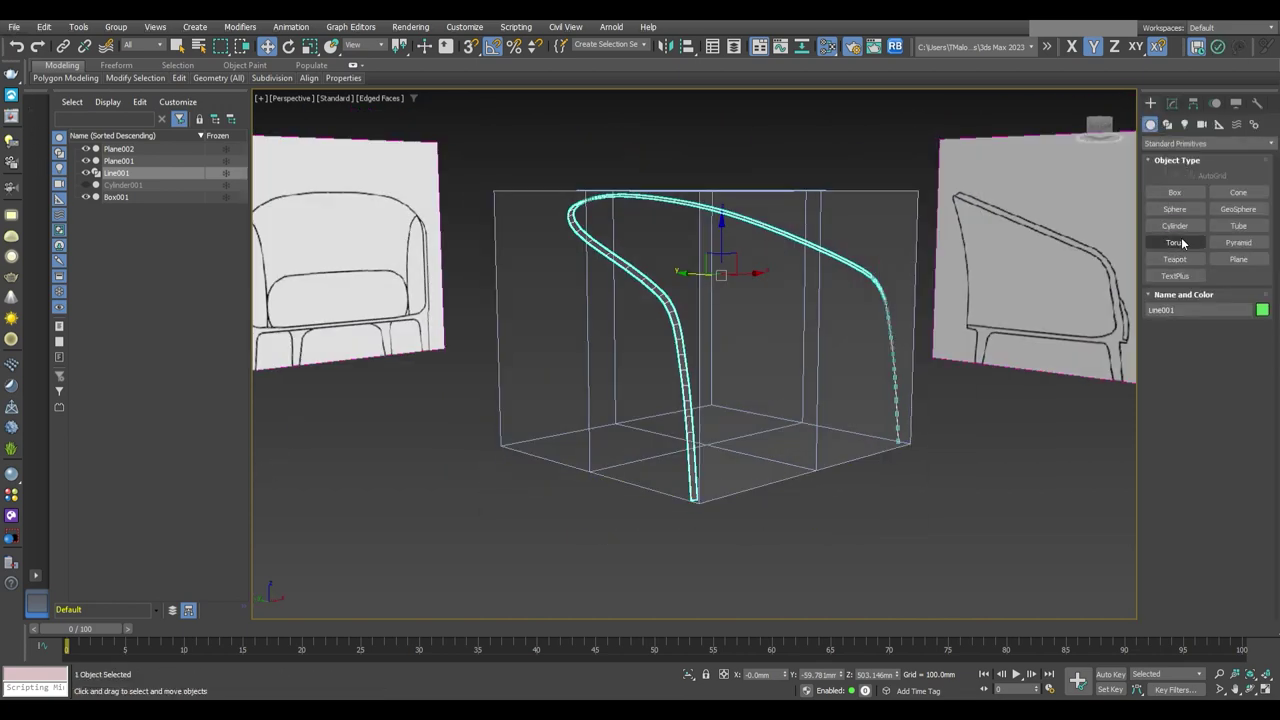
drag(838, 524, 877, 534)
key(shift+a)
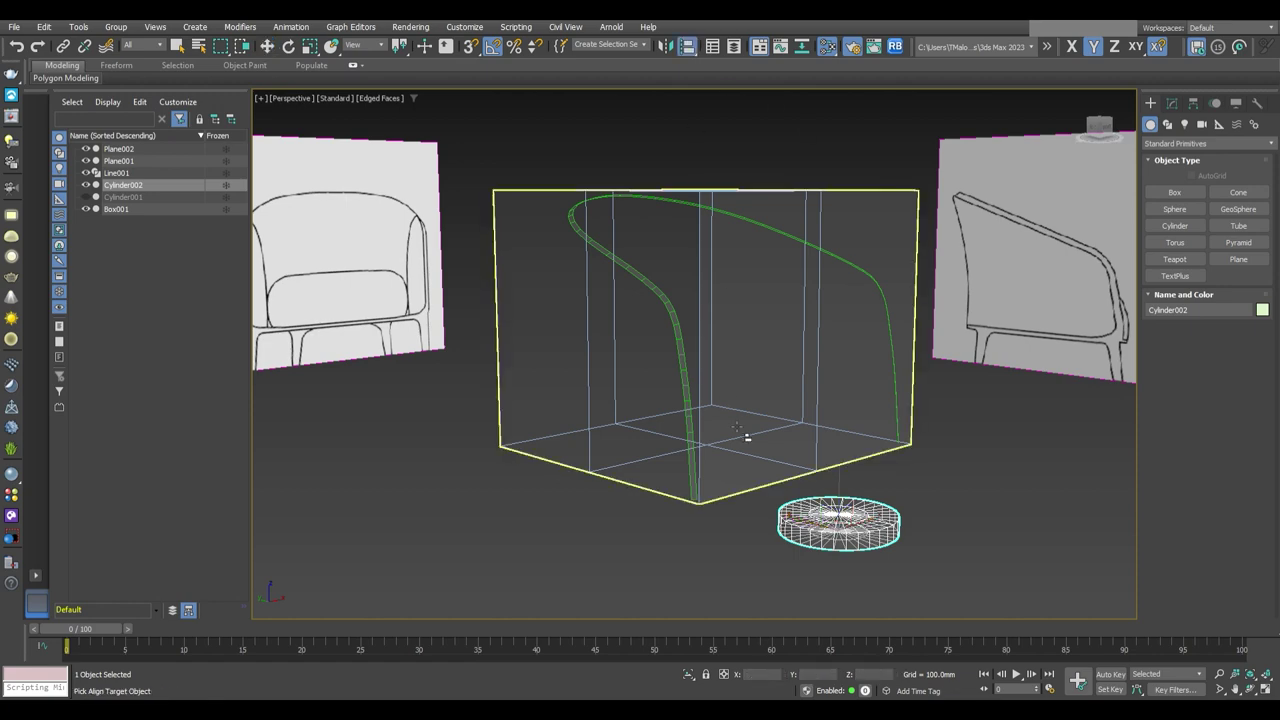
click(749, 434)
alt+middle_drag(749, 434, 793, 490)
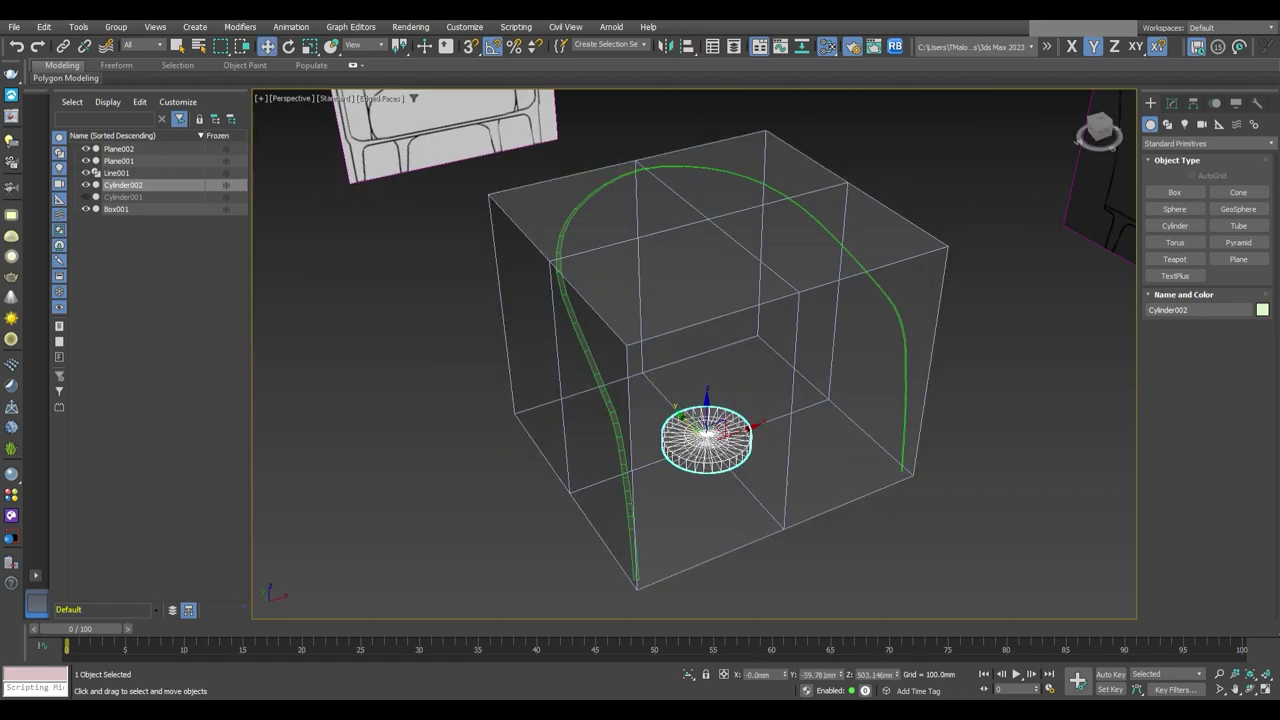
Set the cylinder radius to 442.913 mm to match the reference box
click(940, 255)
click(1172, 103)
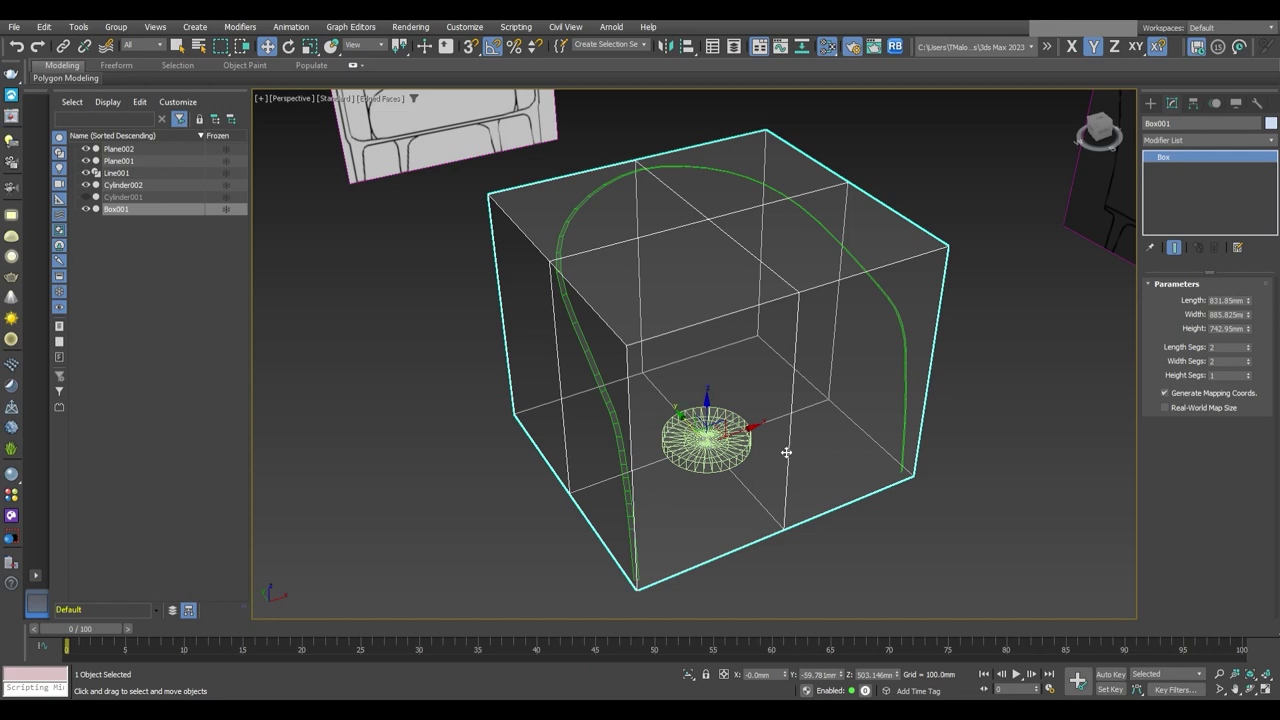
click(735, 455)
text(442.913)
key(Return)
key(alt+w)
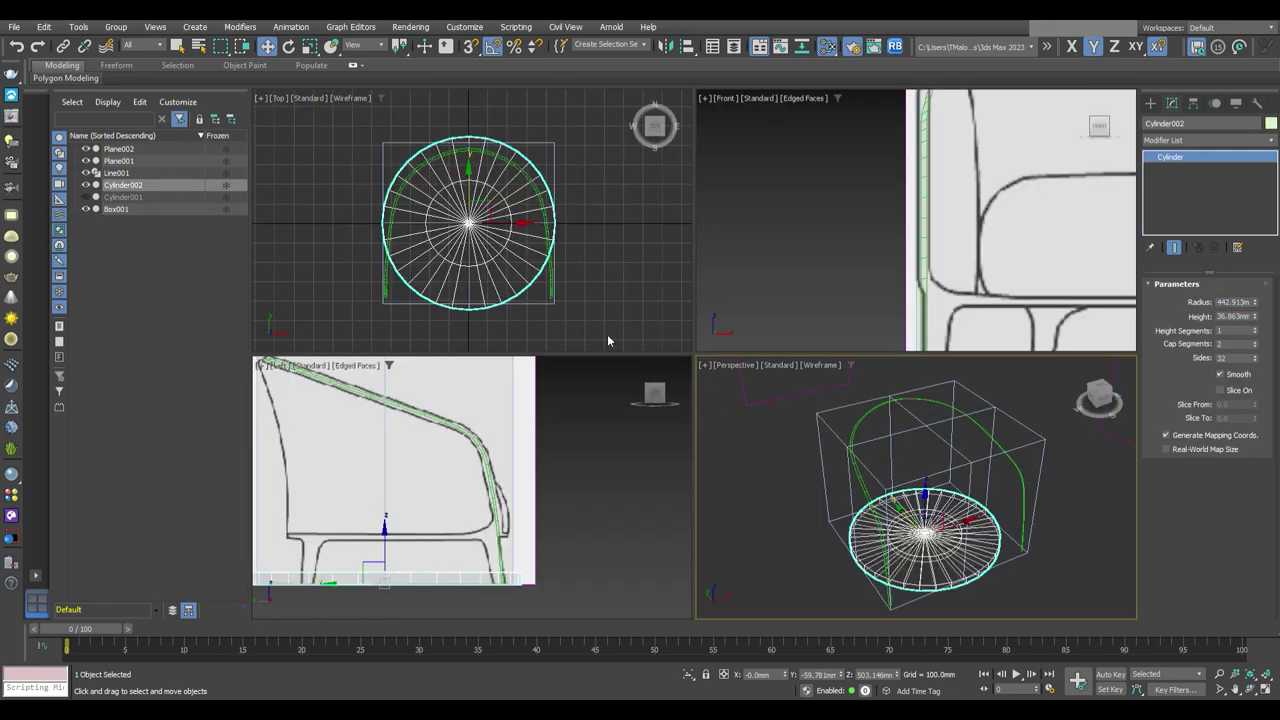
key(alt+w)
middle_drag(966, 257, 966, 278)
Add an Edit Poly modifier and delete the ring's lower half of polygons
click(1210, 140)
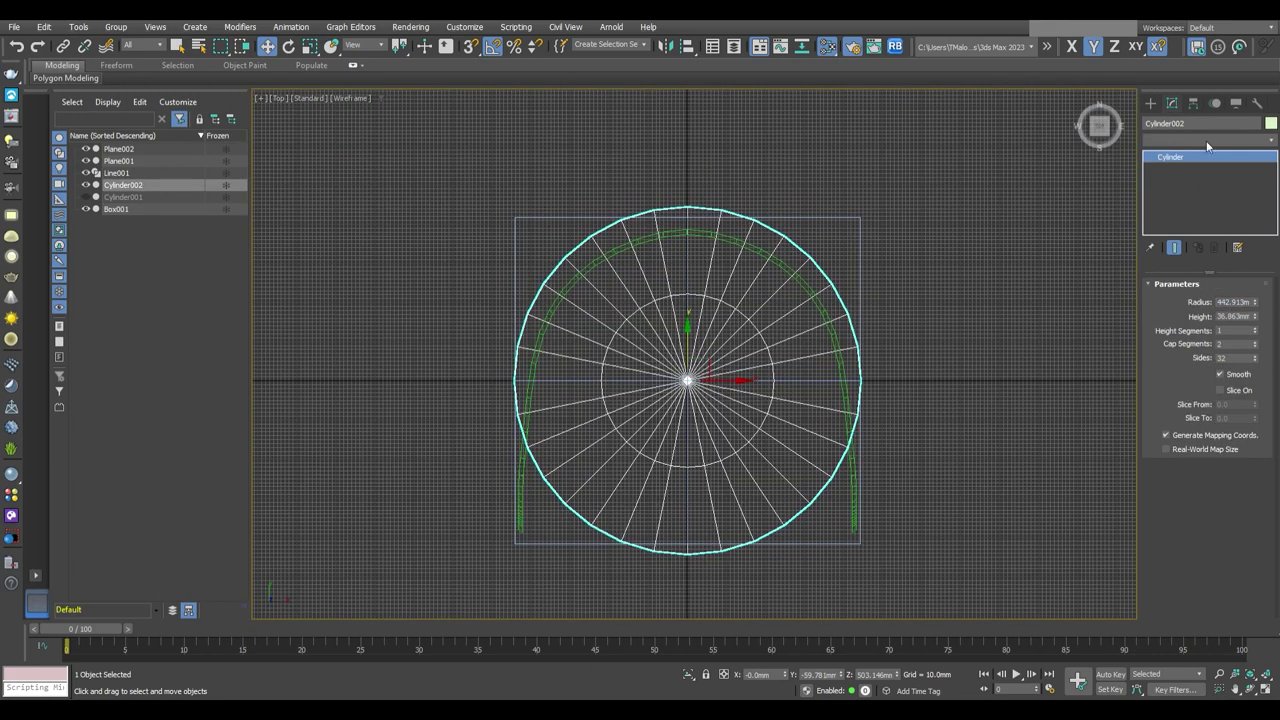
click(1177, 182)
key(4)
drag(946, 580, 357, 389)
key(Delete)
click(623, 423)
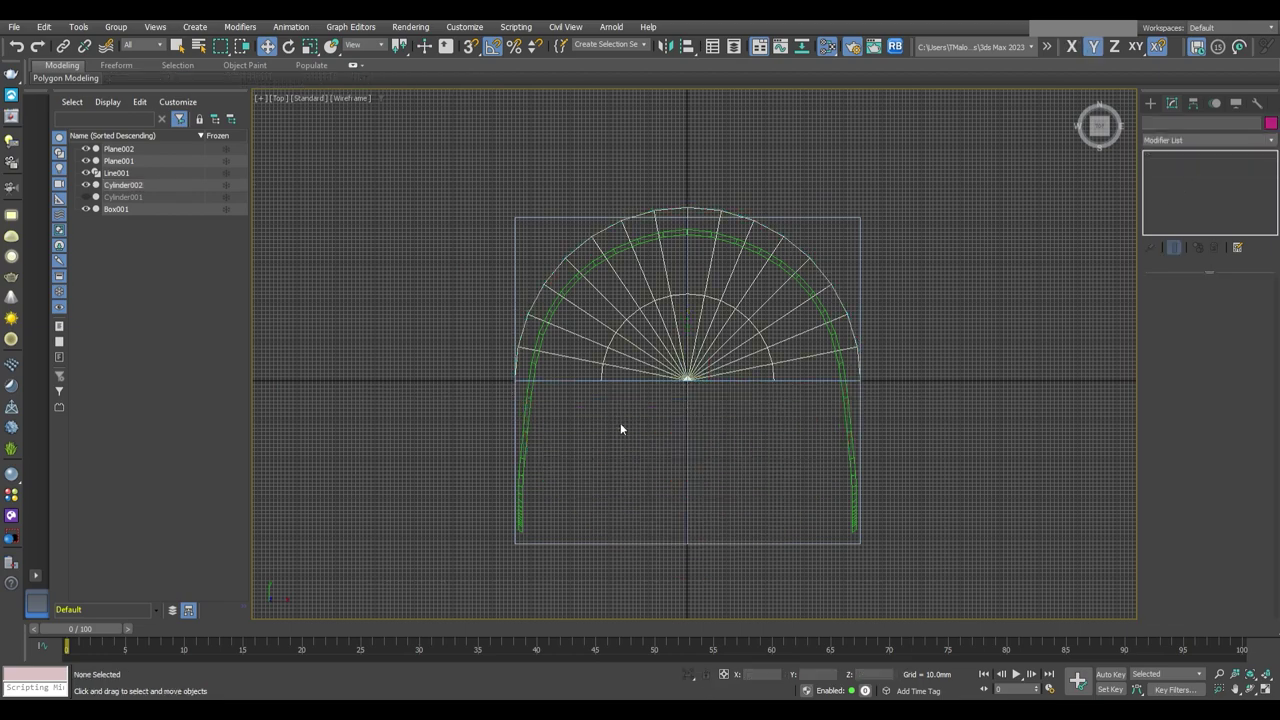
key(ctrl+z)
key(ctrl+a)
key(4)
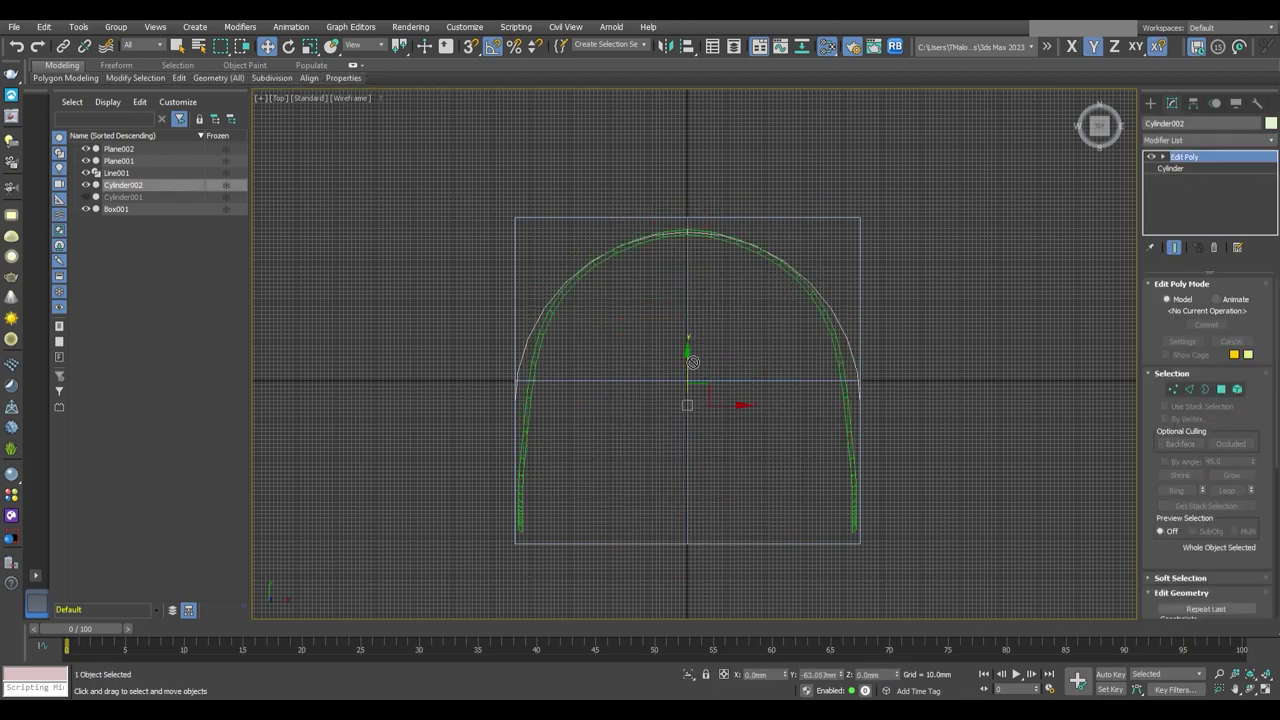
Check the half-ring in the side and perspective views, then save the scene
key(alt+w)
key(alt+w)
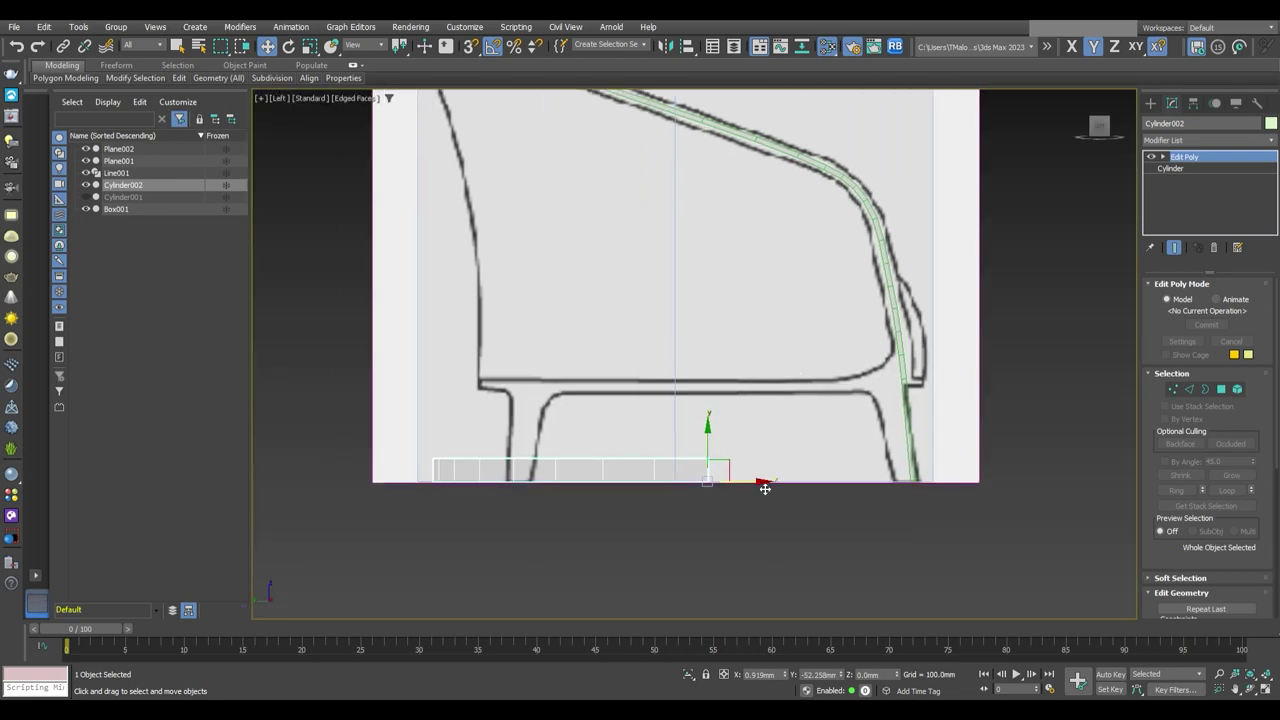
key(alt+w)
key(2)
scroll(920, 384, up, 3)
drag(1264, 560, 1264, 460)
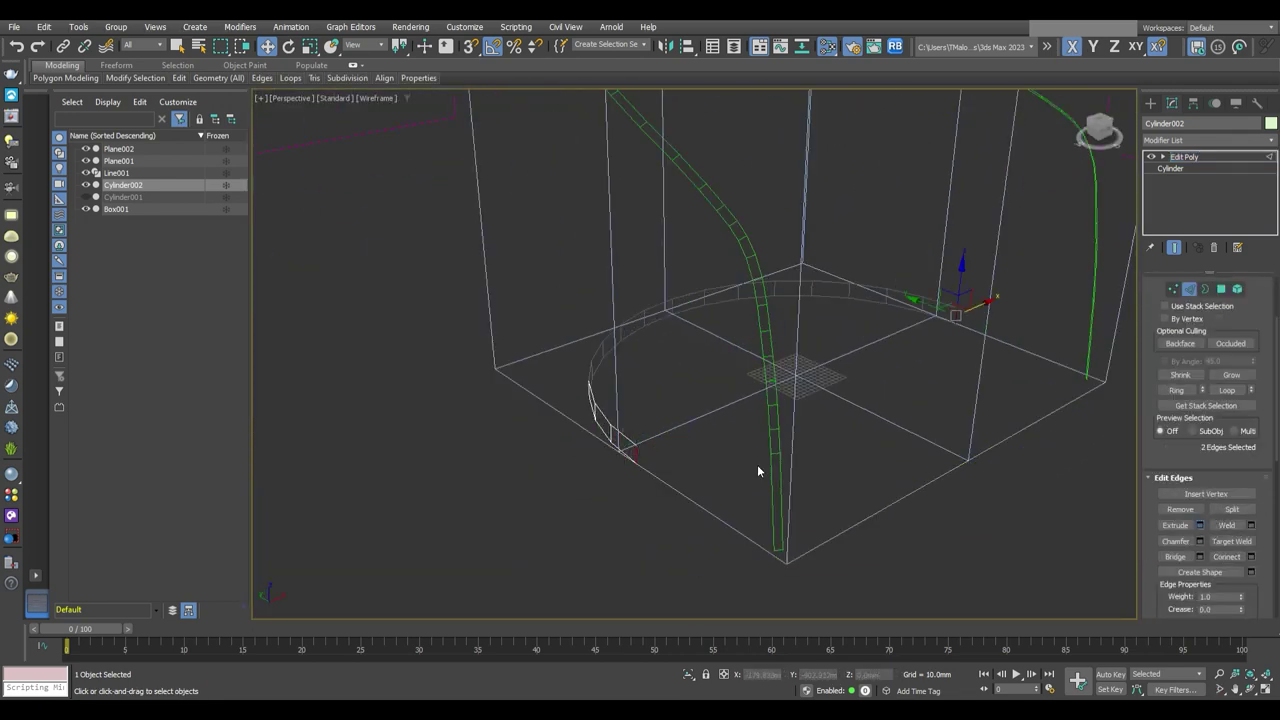
key(2)
scroll(966, 421, down, 3)
key(2)
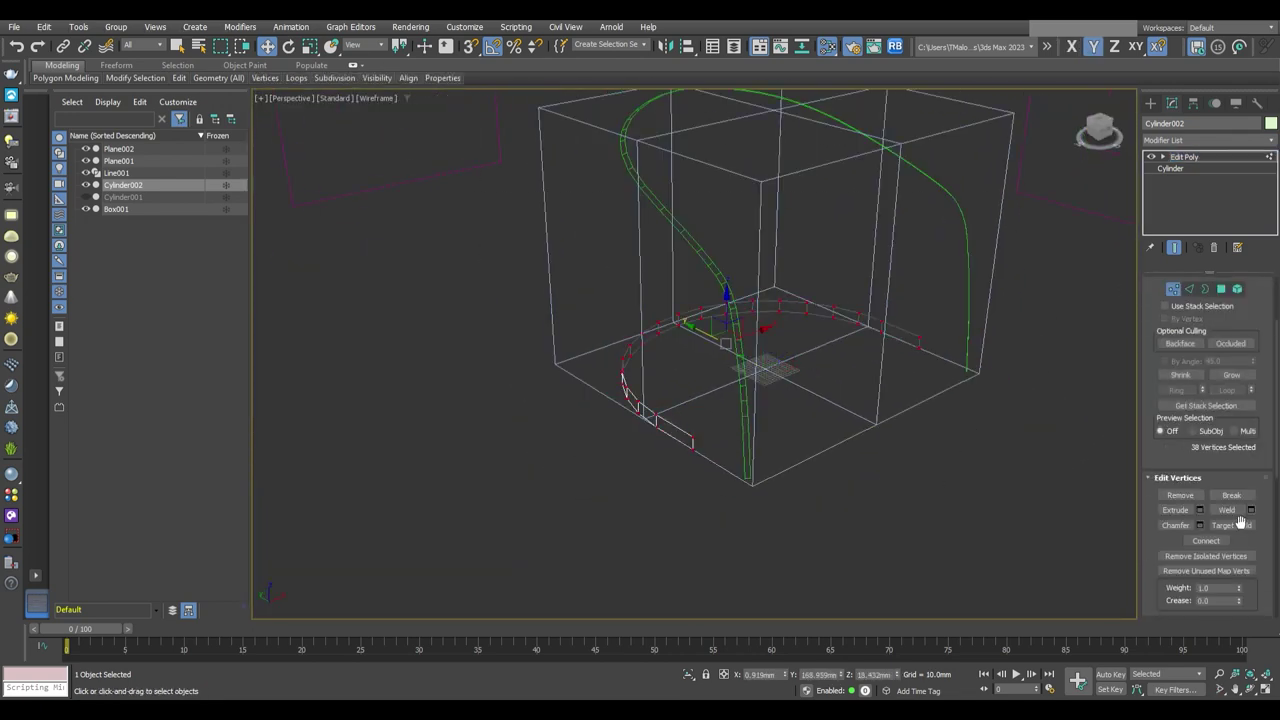
key(2)
scroll(809, 425, down, 2)
scroll(809, 425, up, 2)
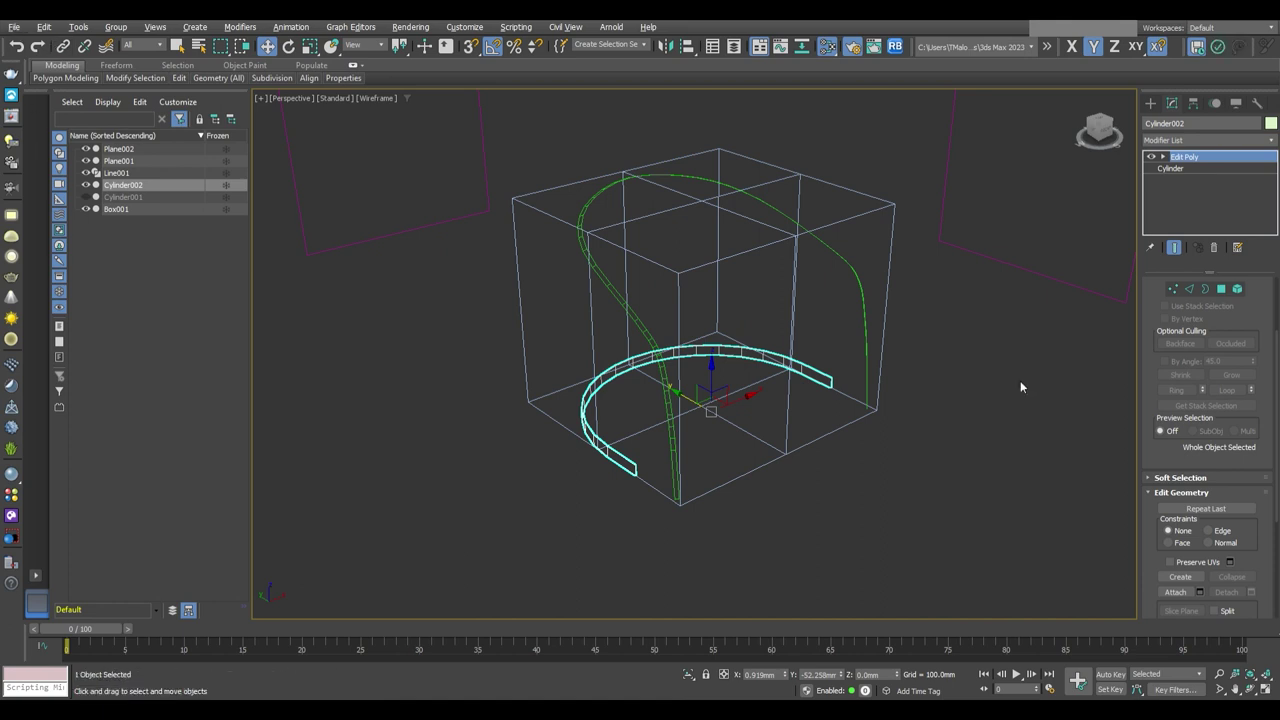
middle_drag(832, 448, 832, 463)
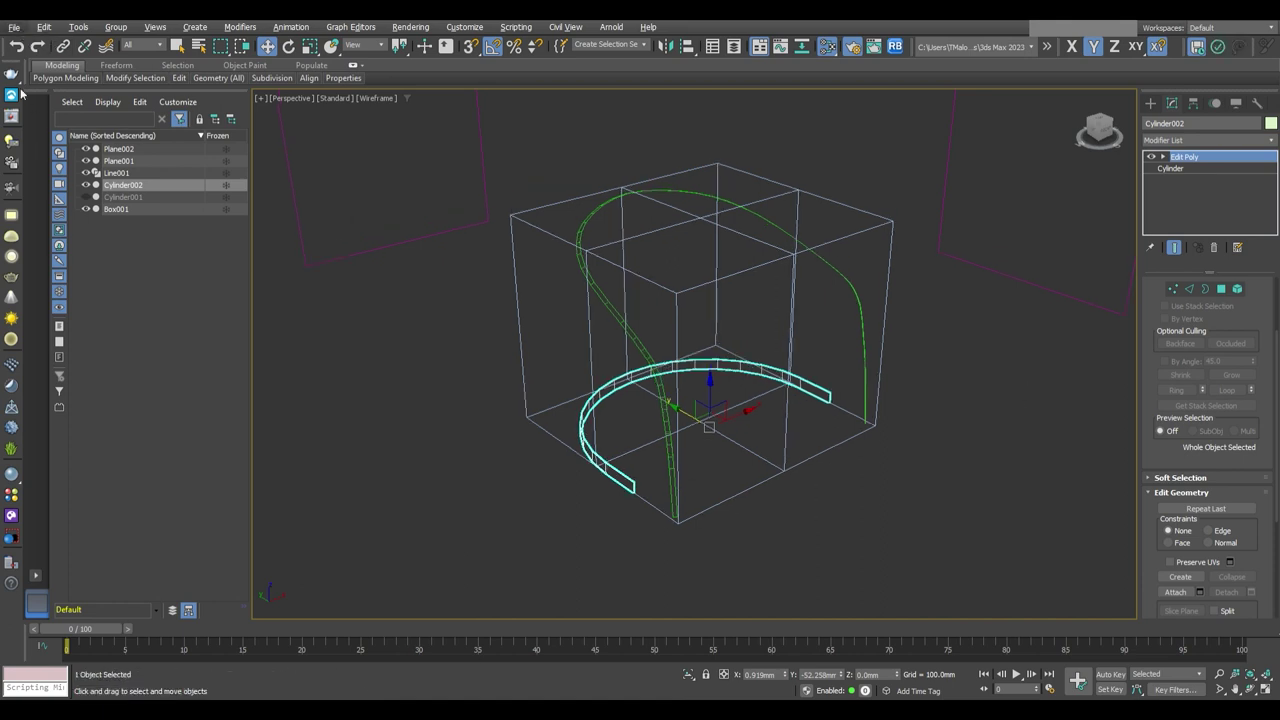
key(ctrl+s)
Raise the curved rail to the seat line in the side view
click(876, 472)
alt+middle_drag(876, 472, 894, 483)
key(alt+w)
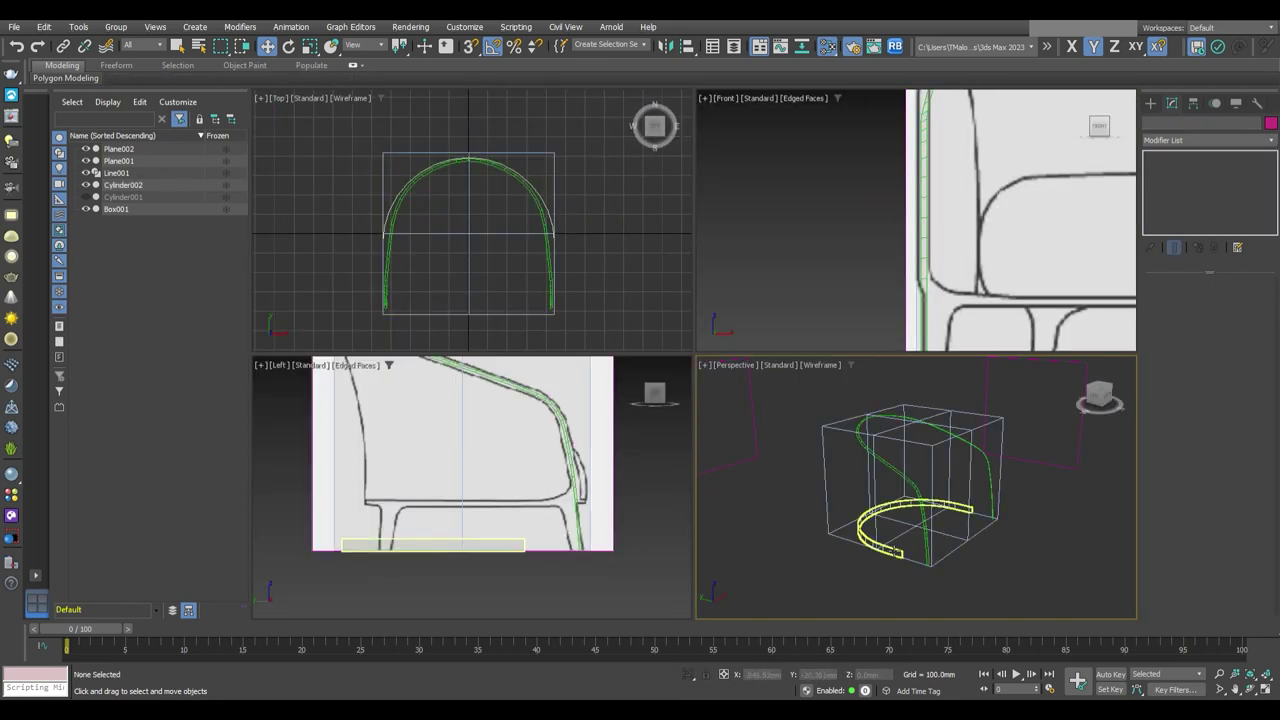
click(480, 546)
key(alt+w)
drag(777, 472, 749, 362)
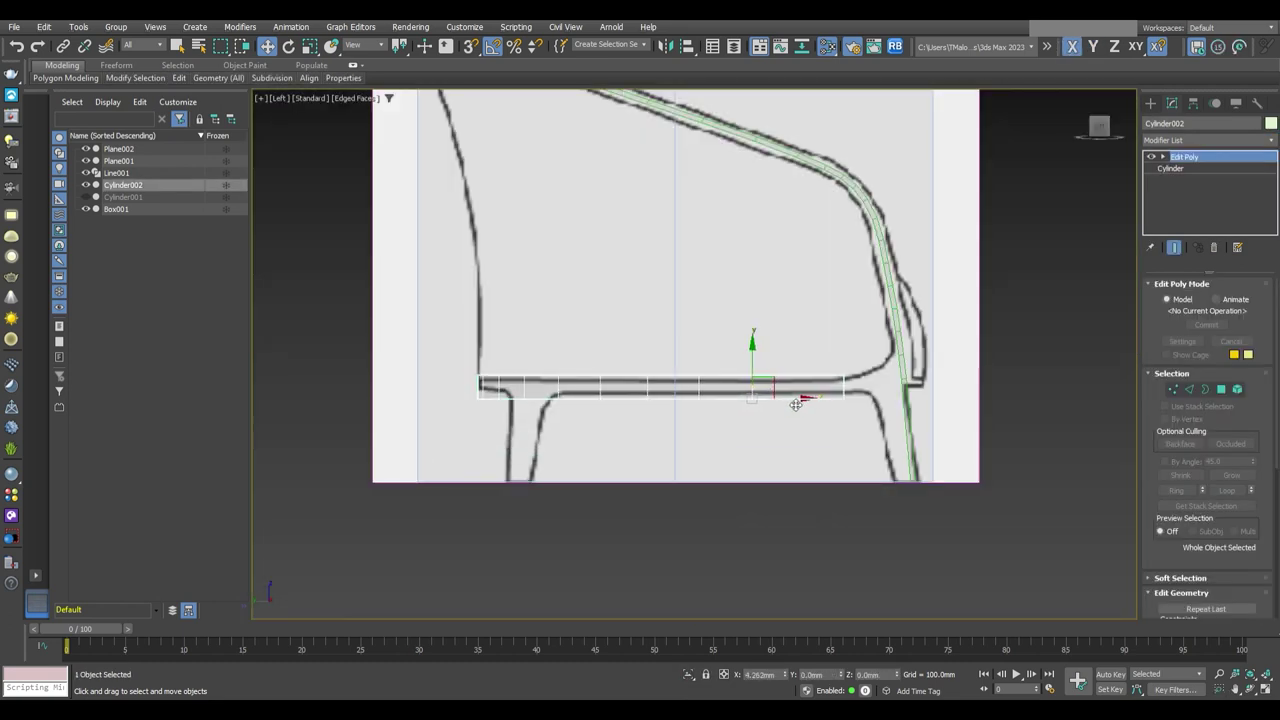
key(1)
scroll(641, 385, up, 1)
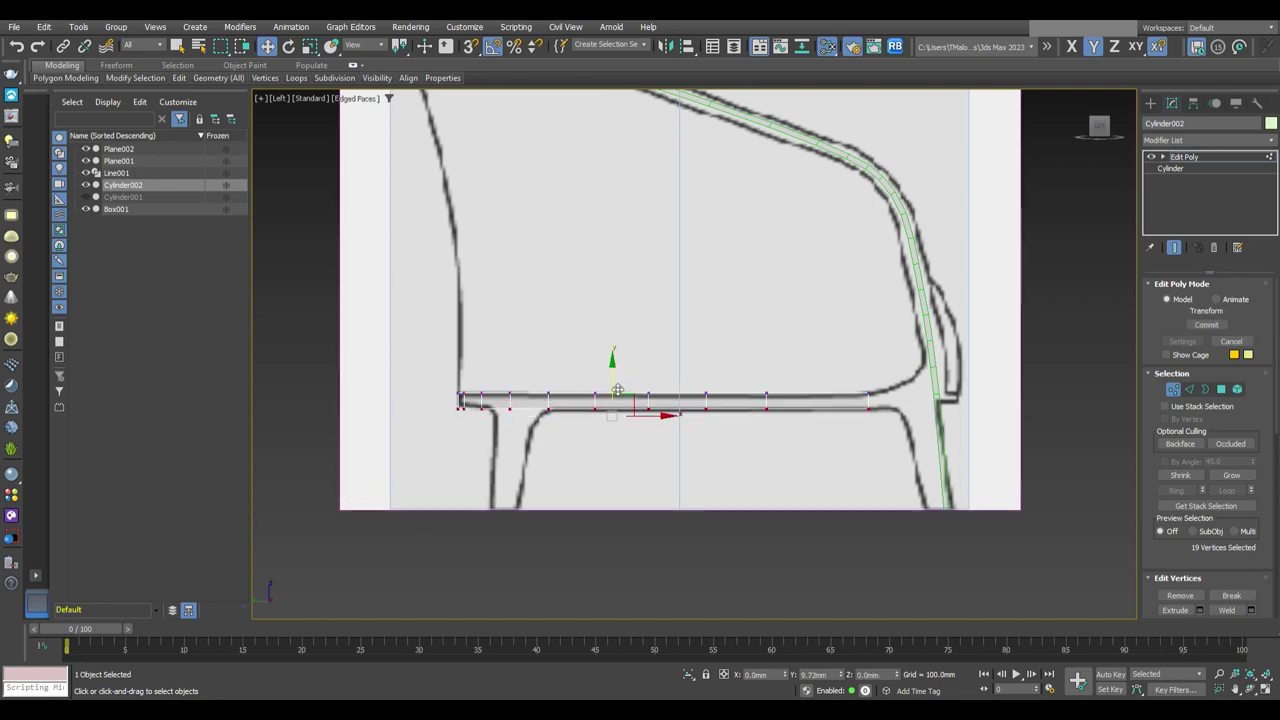
Bridge the rail's open front into a D-shaped frame and add a Chamfer modifier
key(alt+w)
right_click(862, 456)
key(alt+w)
key(alt+w)
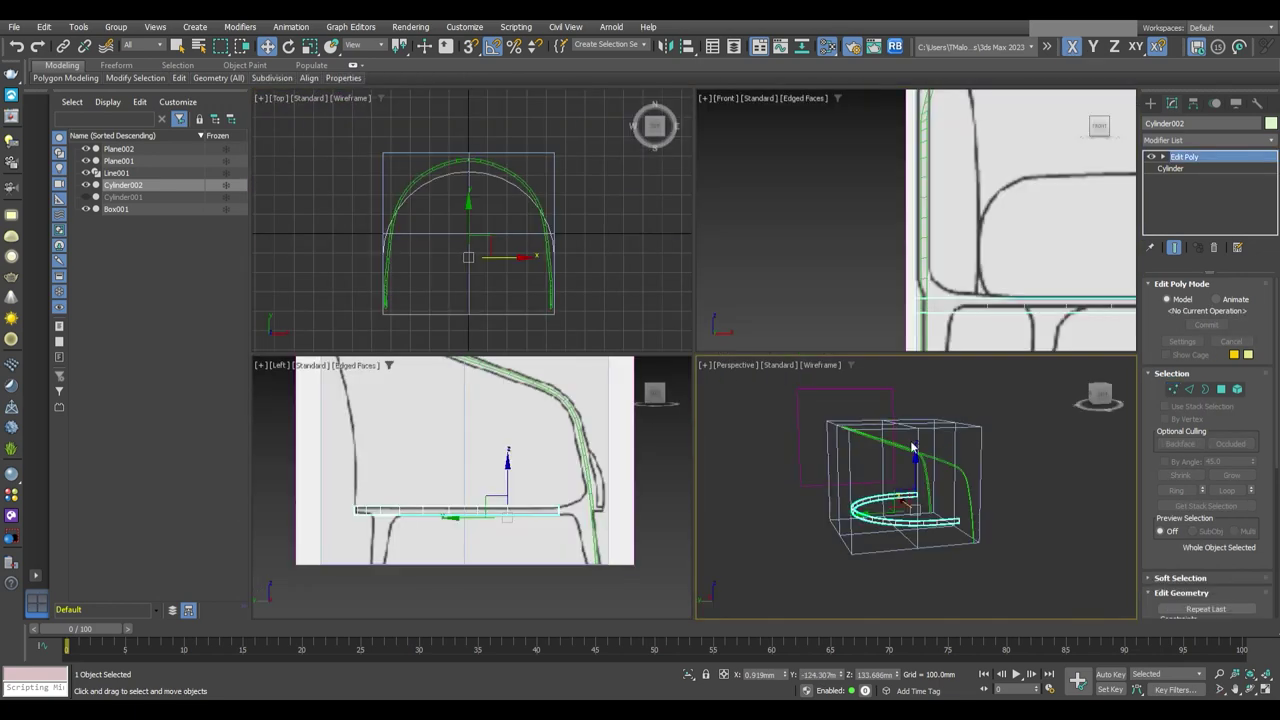
key(alt+w)
key(1)
mouse_move(964, 494)
alt+middle_down()
mouse_move(896, 462)
mouse_move(894, 508)
alt+middle_up()
scroll(894, 508, up, 3)
key(2)
drag(1252, 569, 1252, 549)
key(1)
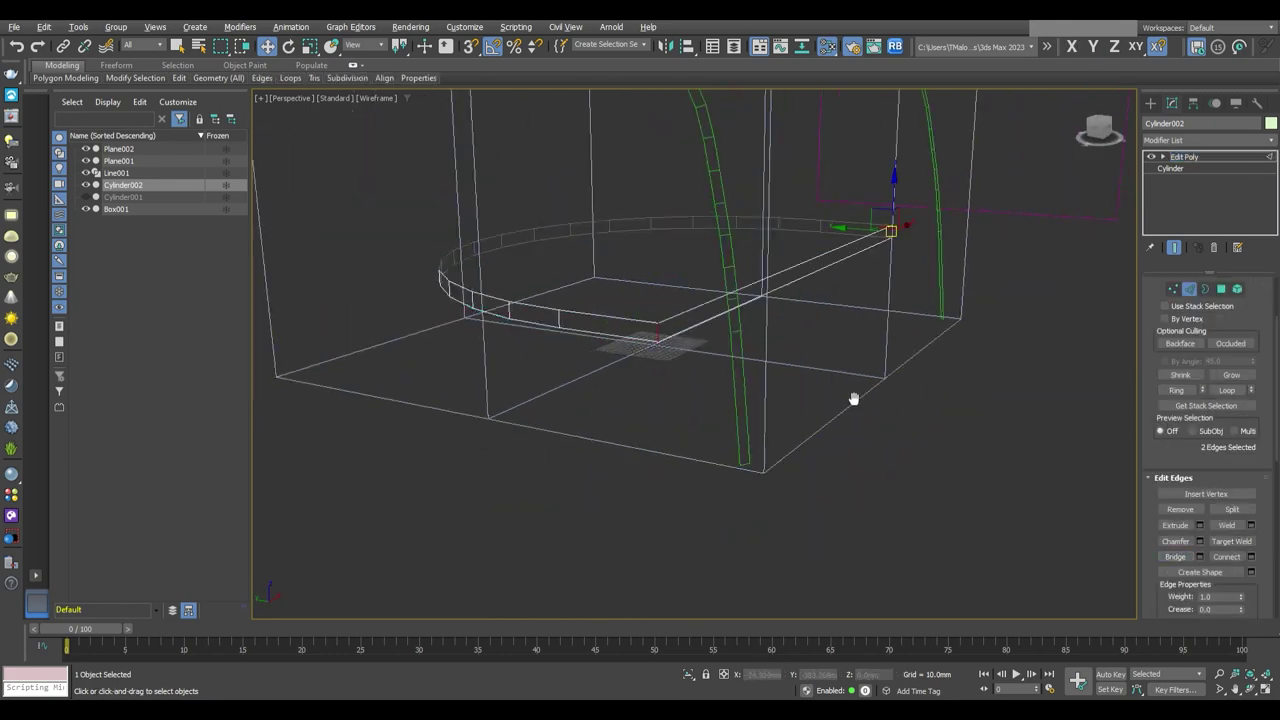
scroll(851, 400, down, 5)
scroll(1255, 568, down, 2)
scroll(771, 366, up, 3)
key(alt+w)
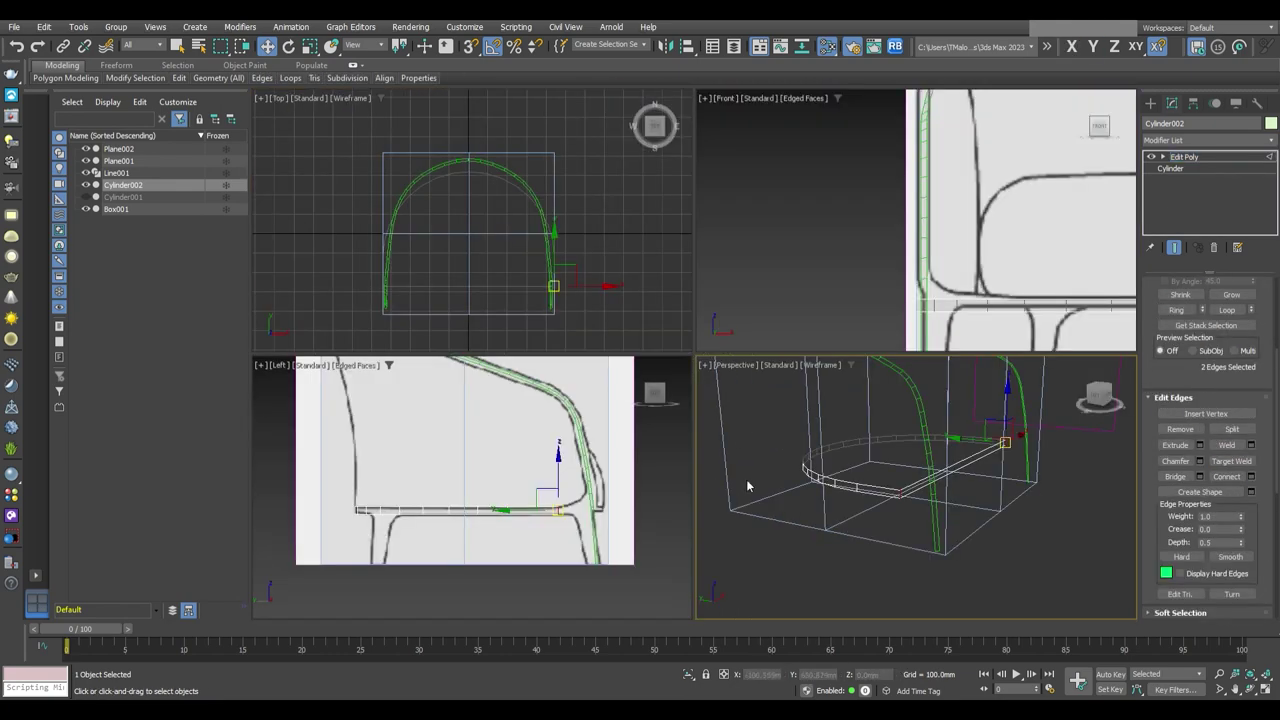
key(alt+w)
scroll(708, 432, up, 3)
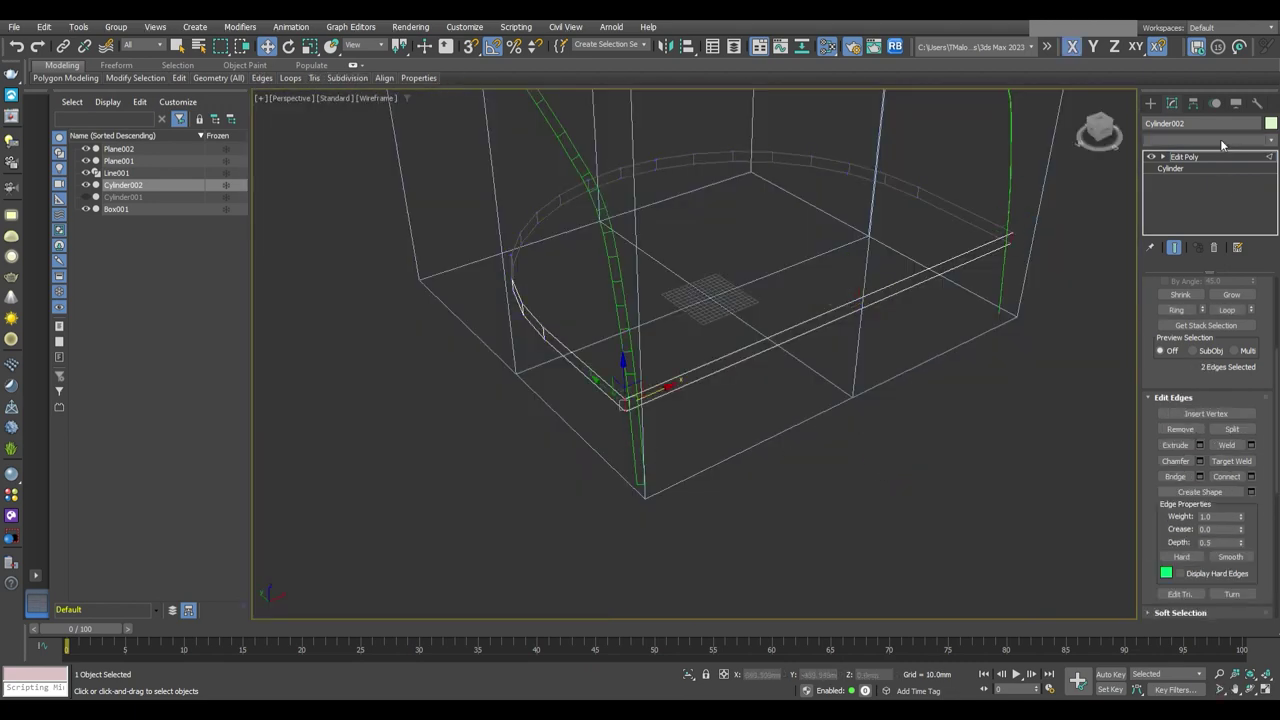
text(chamfer)
key(Return)
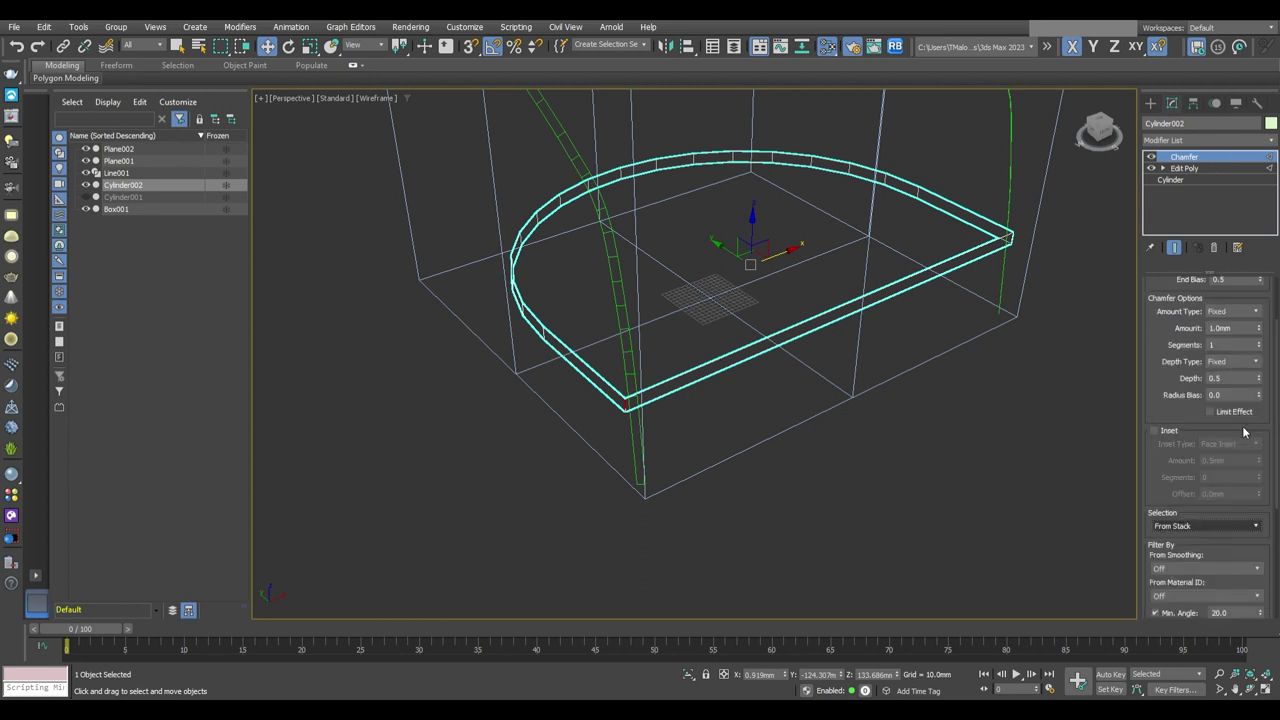
Adjust the Chamfer rounding on the seat frame's corners and inspect its edges from several angles
scroll(1244, 432, up, 2)
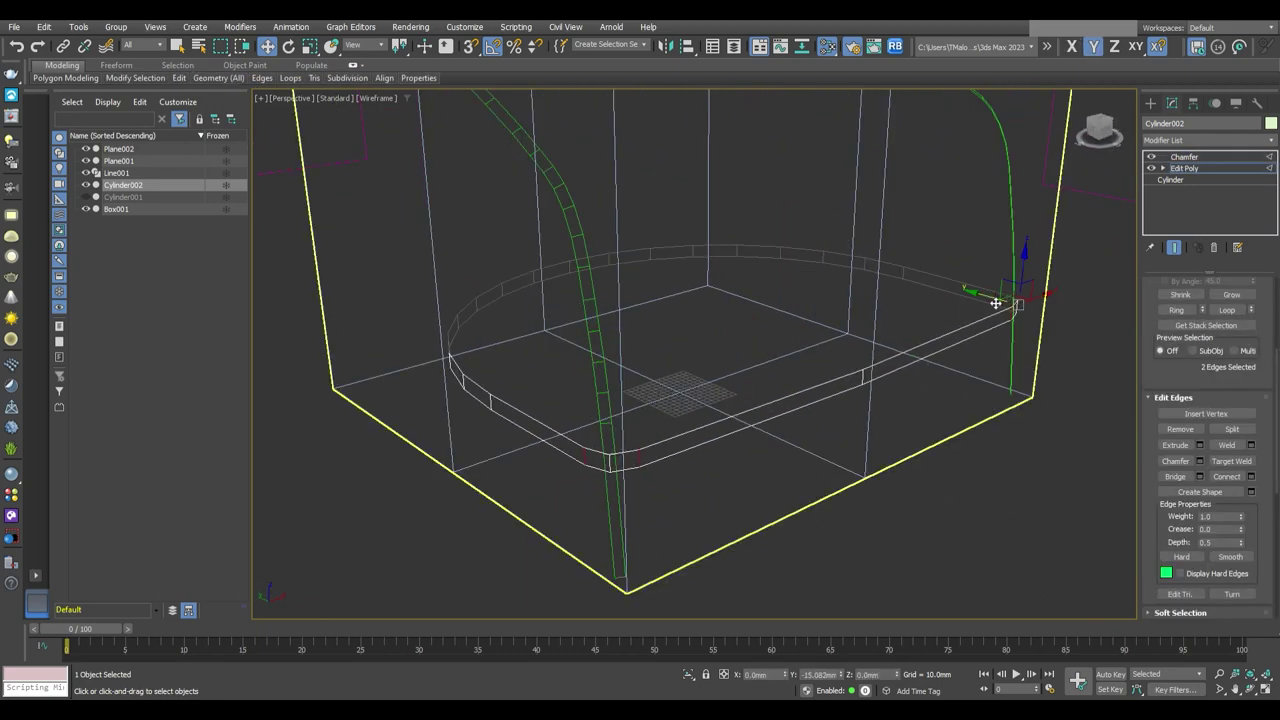
scroll(1007, 379, up, 10)
alt+middle_drag(1007, 379, 984, 398)
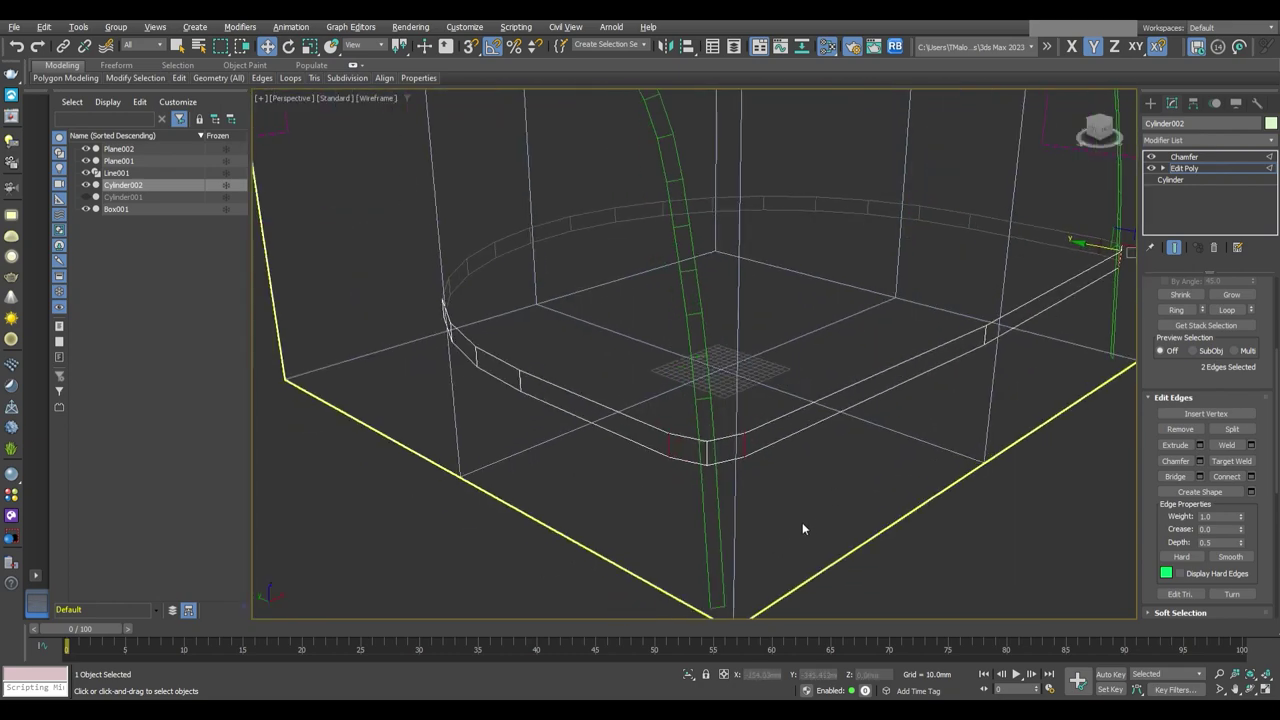
alt+middle_drag(823, 390, 865, 528)
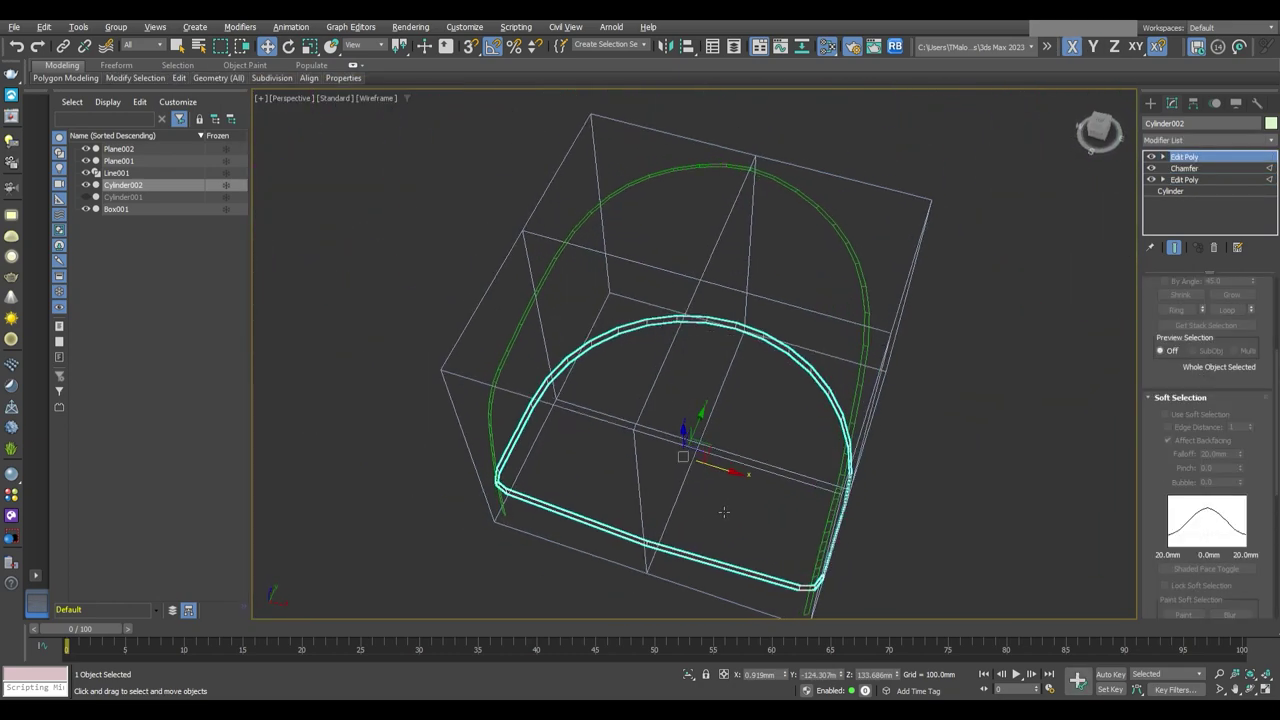
scroll(799, 400, up, 5)
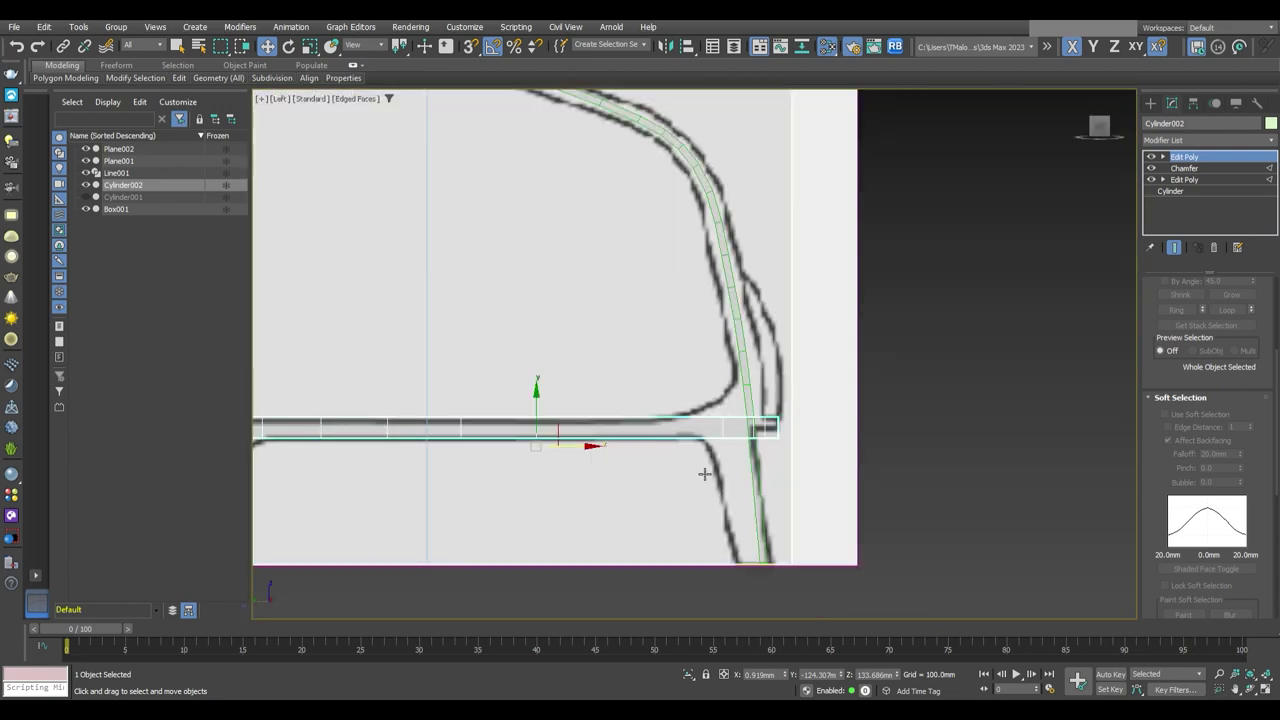
key(2)
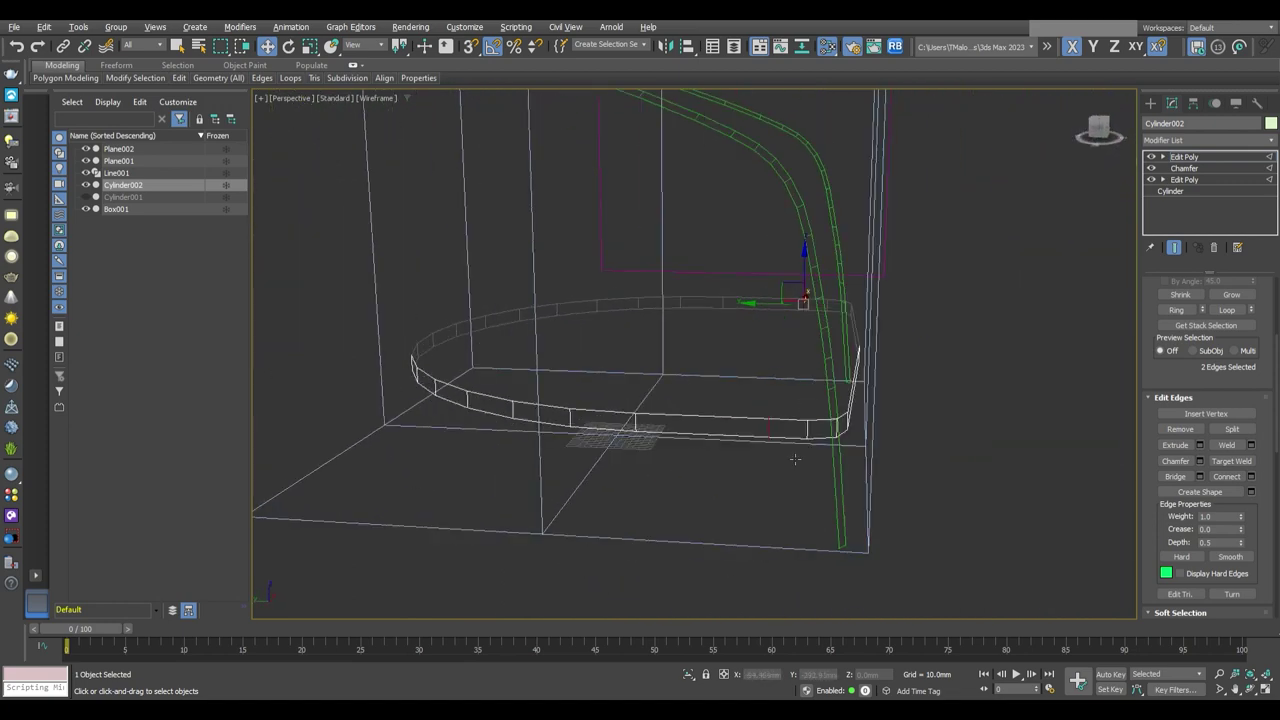
alt+middle_drag(752, 545, 764, 467)
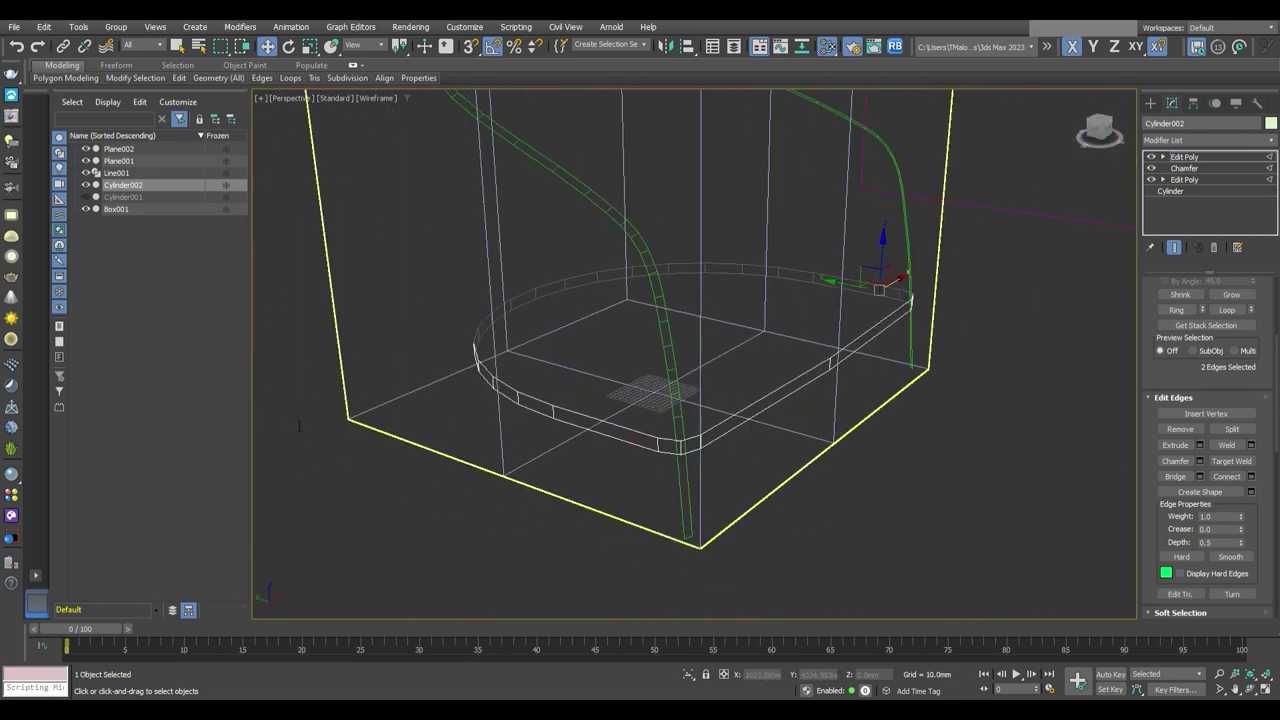
alt+middle_drag(689, 492, 718, 482)
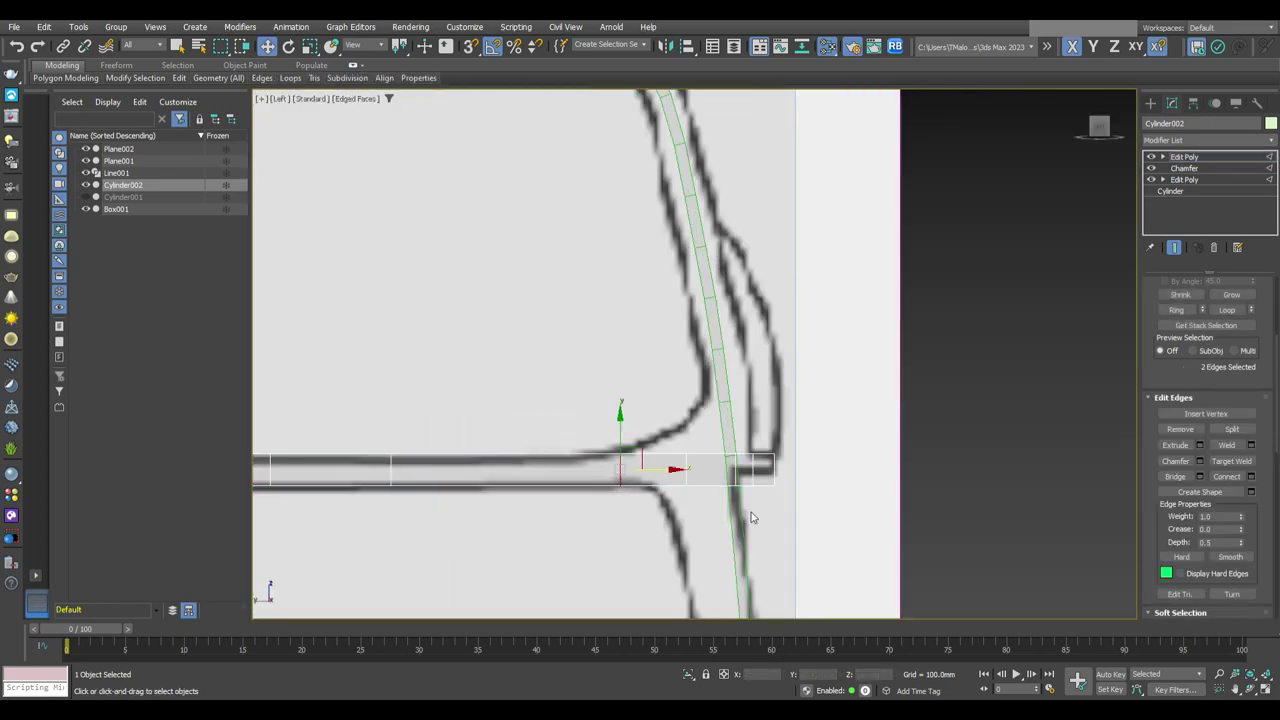
In the side view, shift the frame's front-end vertices toward the leg and down into a flare
key(1)
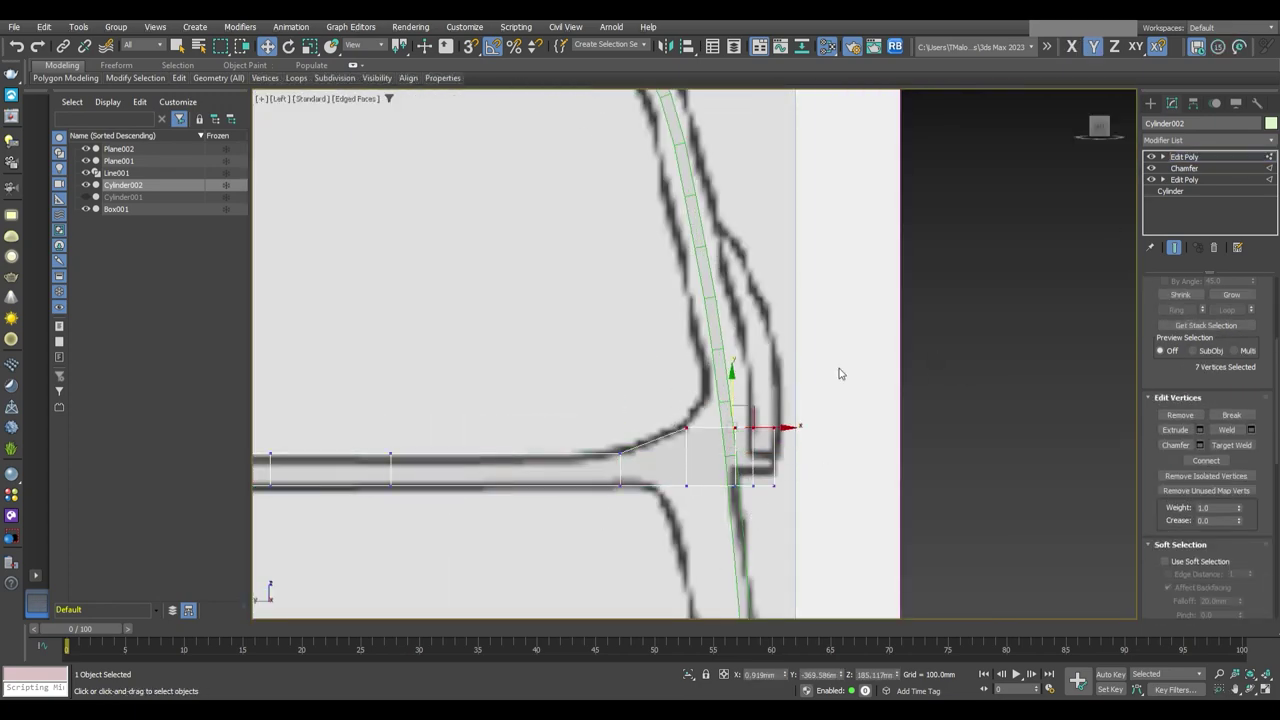
drag(750, 356, 771, 382)
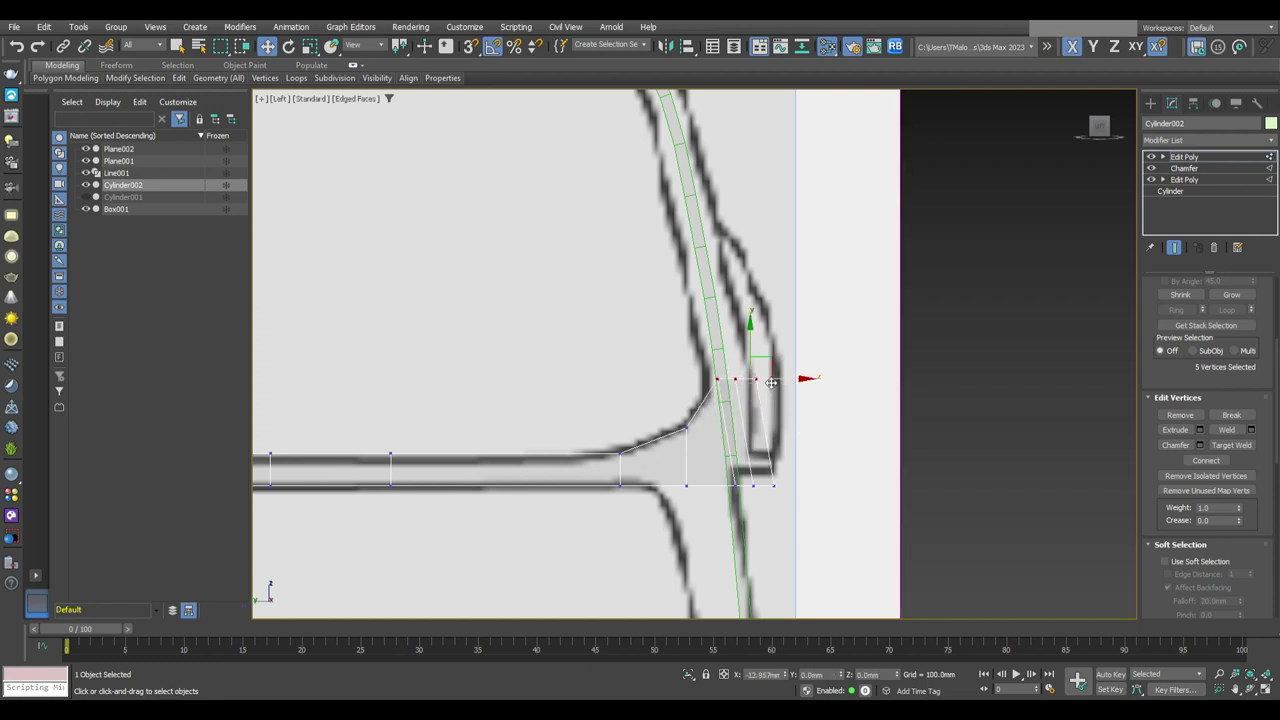
middle_drag(793, 478, 793, 416)
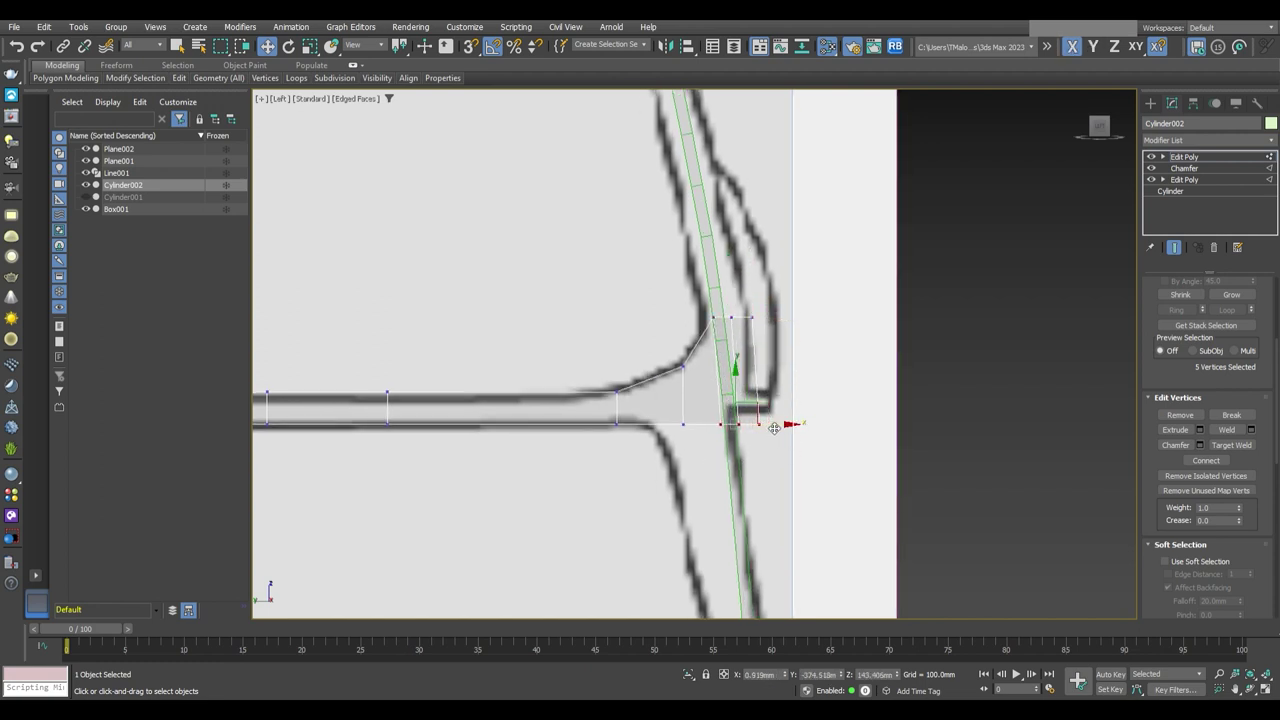
drag(818, 396, 818, 397)
drag(727, 401, 727, 437)
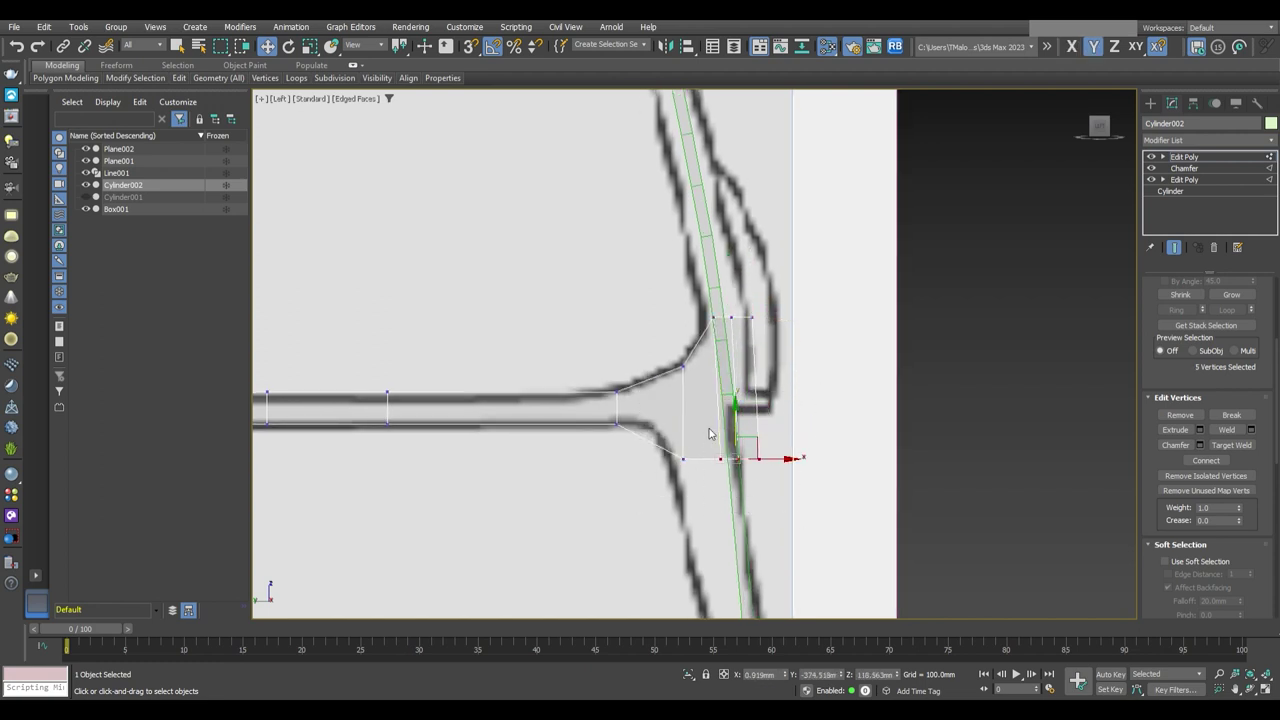
Snap the flare's corner vertices onto Line001 using 3D vertex snapping
key(p)
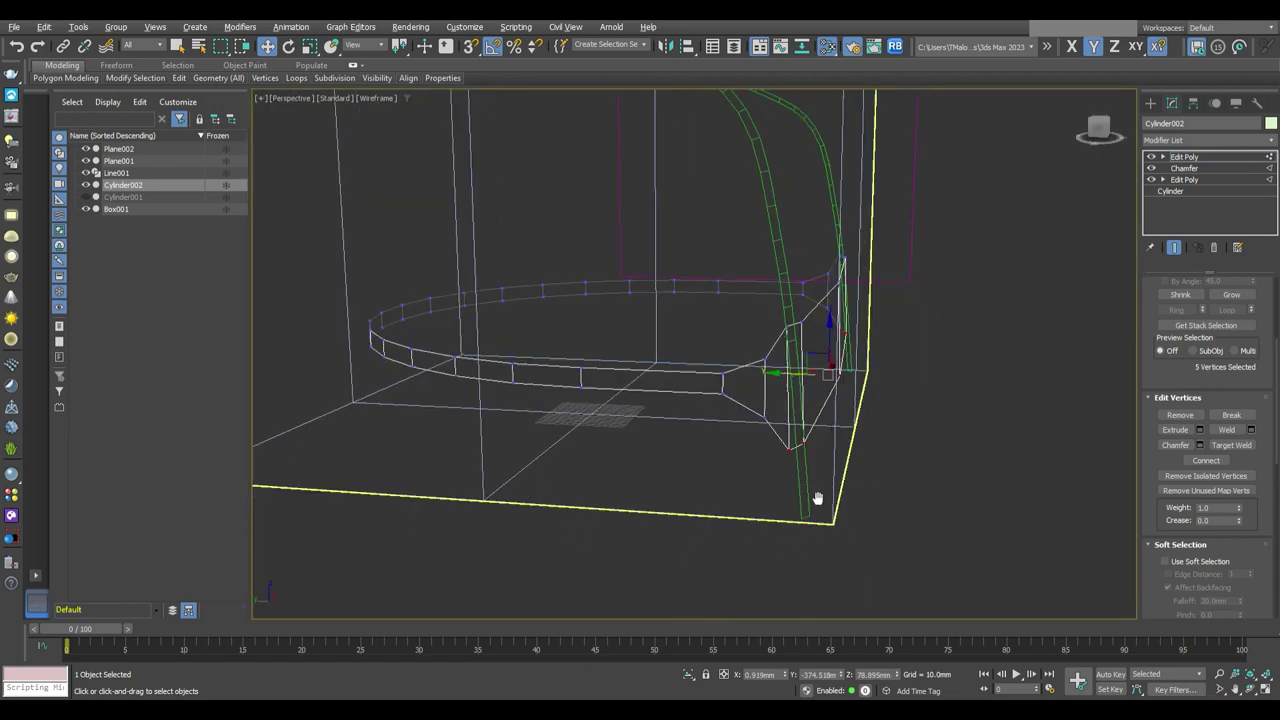
mouse_move(820, 503)
alt+middle_down()
mouse_move(731, 523)
mouse_move(808, 486)
mouse_move(820, 463)
mouse_move(744, 489)
mouse_move(773, 487)
alt+middle_up()
key(alt+w)
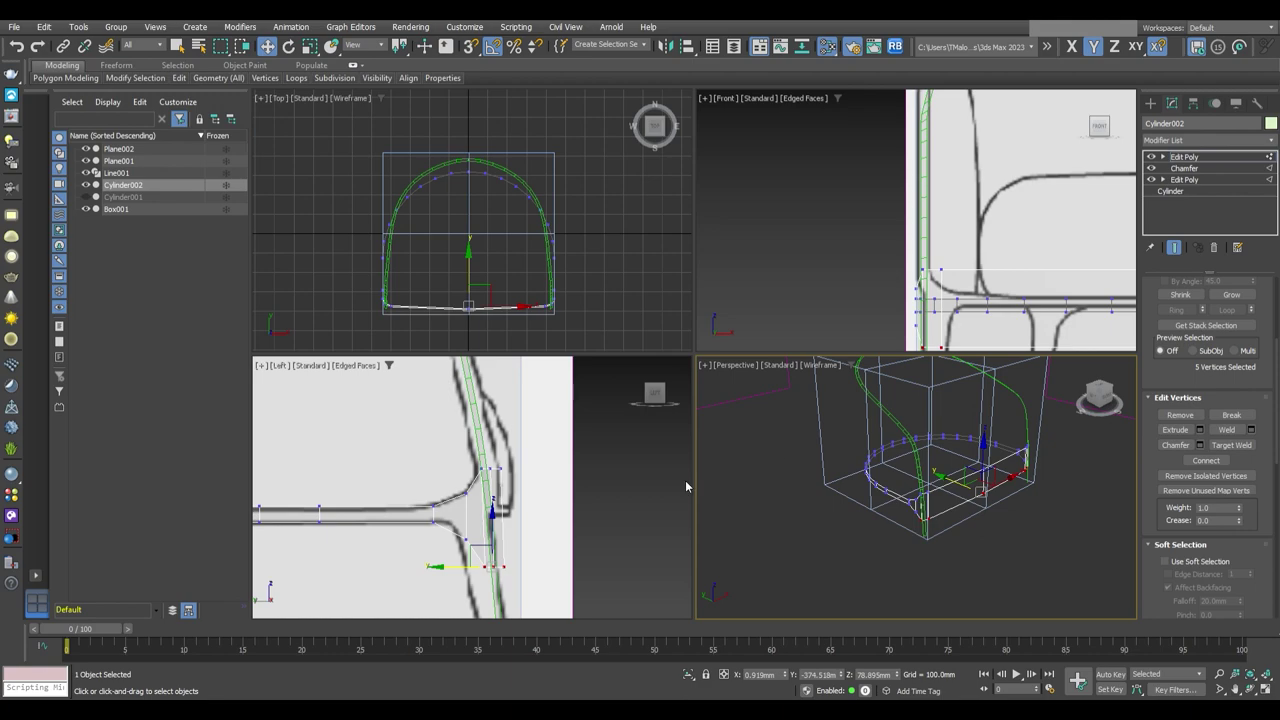
key(alt+w)
scroll(799, 465, up, 3)
scroll(725, 462, up, 2)
scroll(755, 460, up, 2)
mouse_move(755, 460)
alt+middle_down()
mouse_move(729, 486)
mouse_move(760, 470)
alt+middle_up()
scroll(803, 403, up, 3)
scroll(421, 423, up, 2)
scroll(421, 423, down, 3)
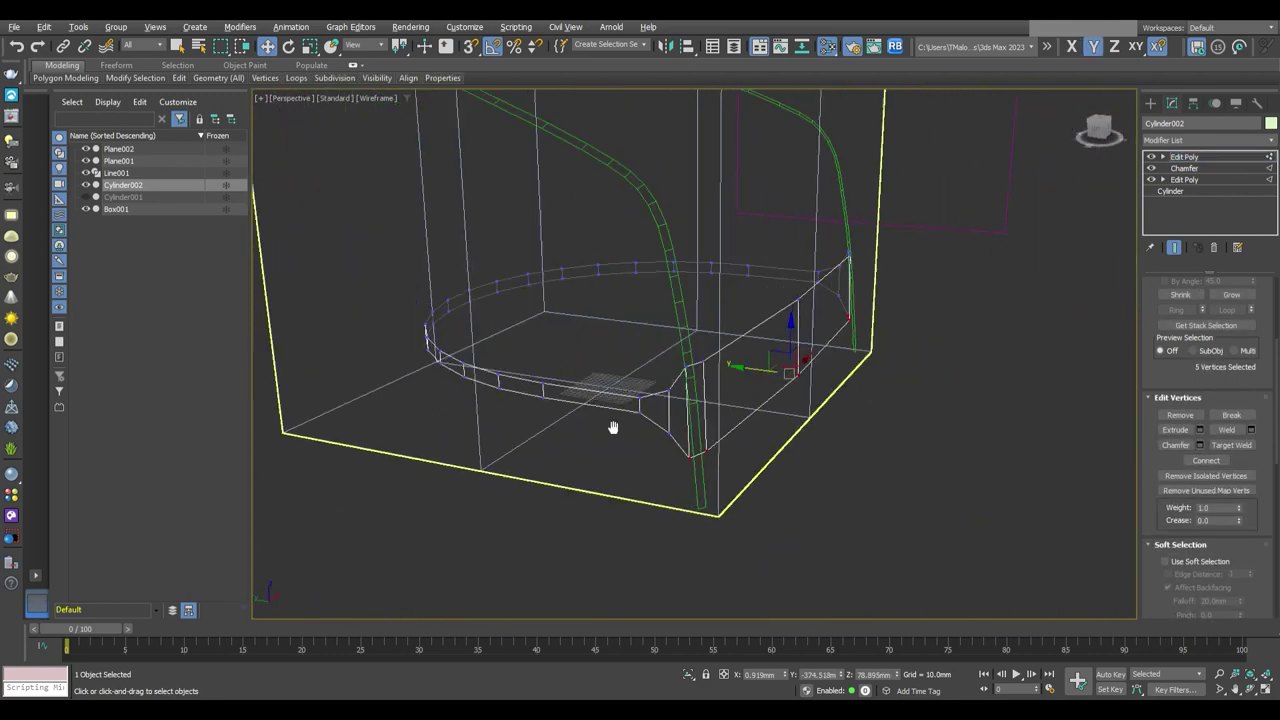
click(737, 386)
mouse_move(737, 386)
alt+middle_down()
mouse_move(700, 380)
mouse_move(735, 340)
alt+middle_up()
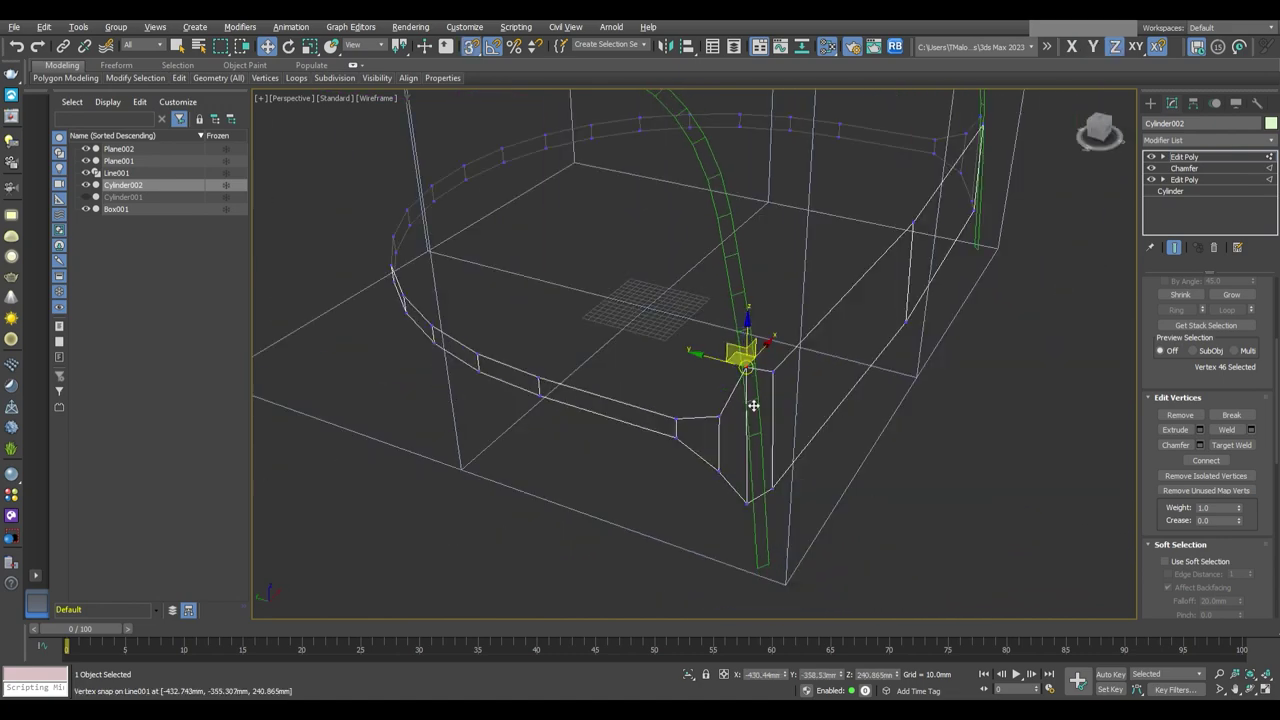
key(alt+w)
key(alt+w)
mouse_move(909, 518)
alt+middle_down()
mouse_move(782, 403)
mouse_move(794, 309)
alt+middle_up()
scroll(782, 403, up, 2)
click(792, 286)
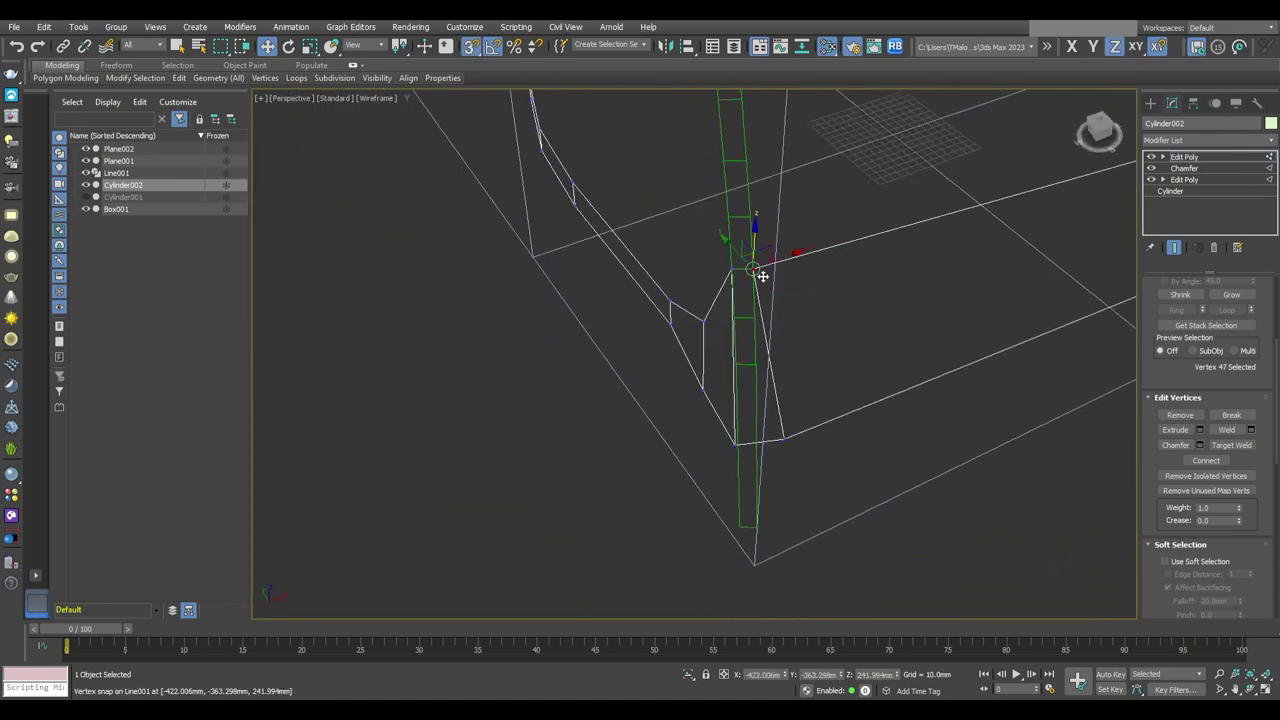
scroll(762, 276, down, 2)
click(777, 389)
mouse_move(777, 389)
alt+middle_down()
mouse_move(771, 443)
mouse_move(746, 440)
mouse_move(706, 549)
mouse_move(702, 439)
alt+middle_up()
scroll(719, 451, down, 2)
key(1)
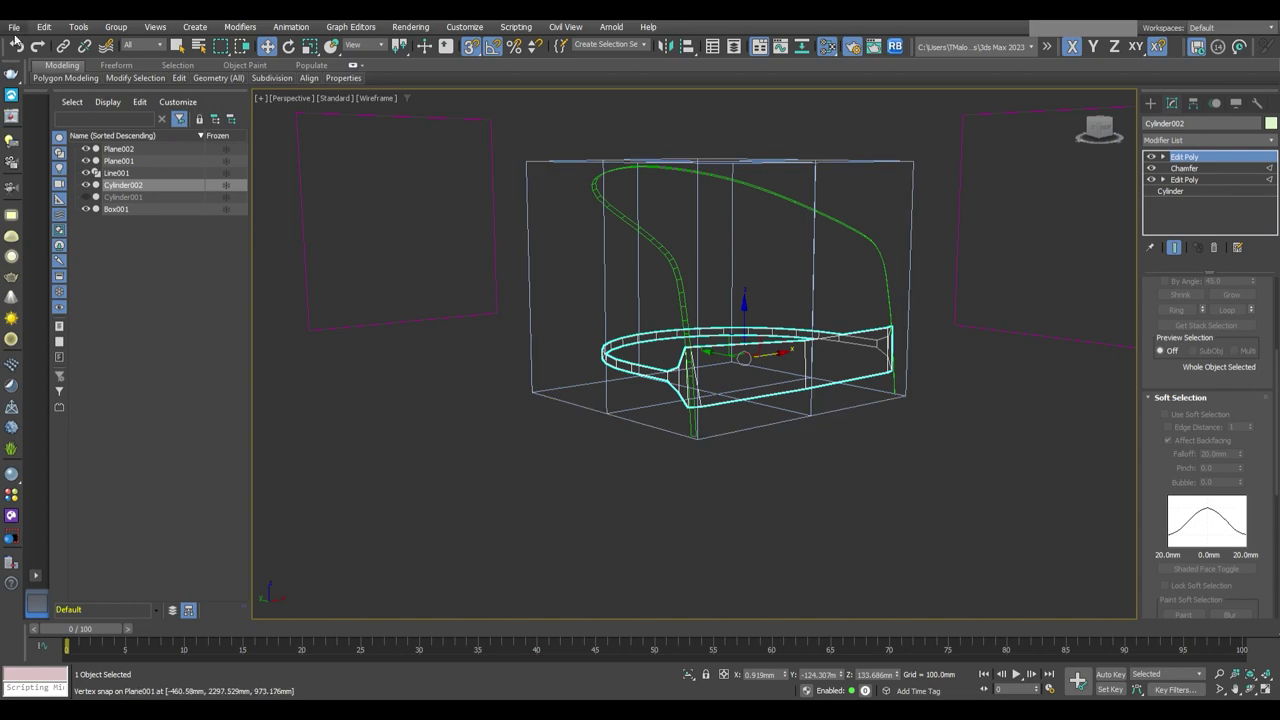
scroll(792, 361, up, 5)
click(798, 485)
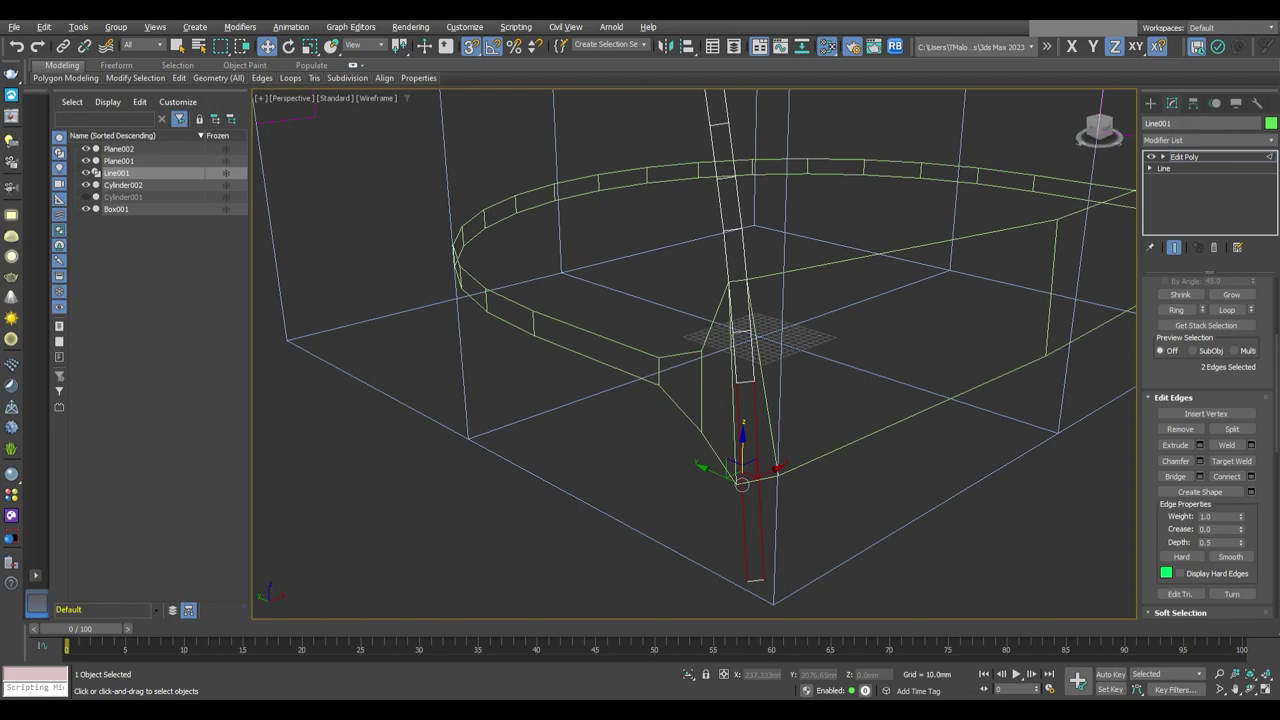
alt+middle_drag(741, 484, 730, 411)
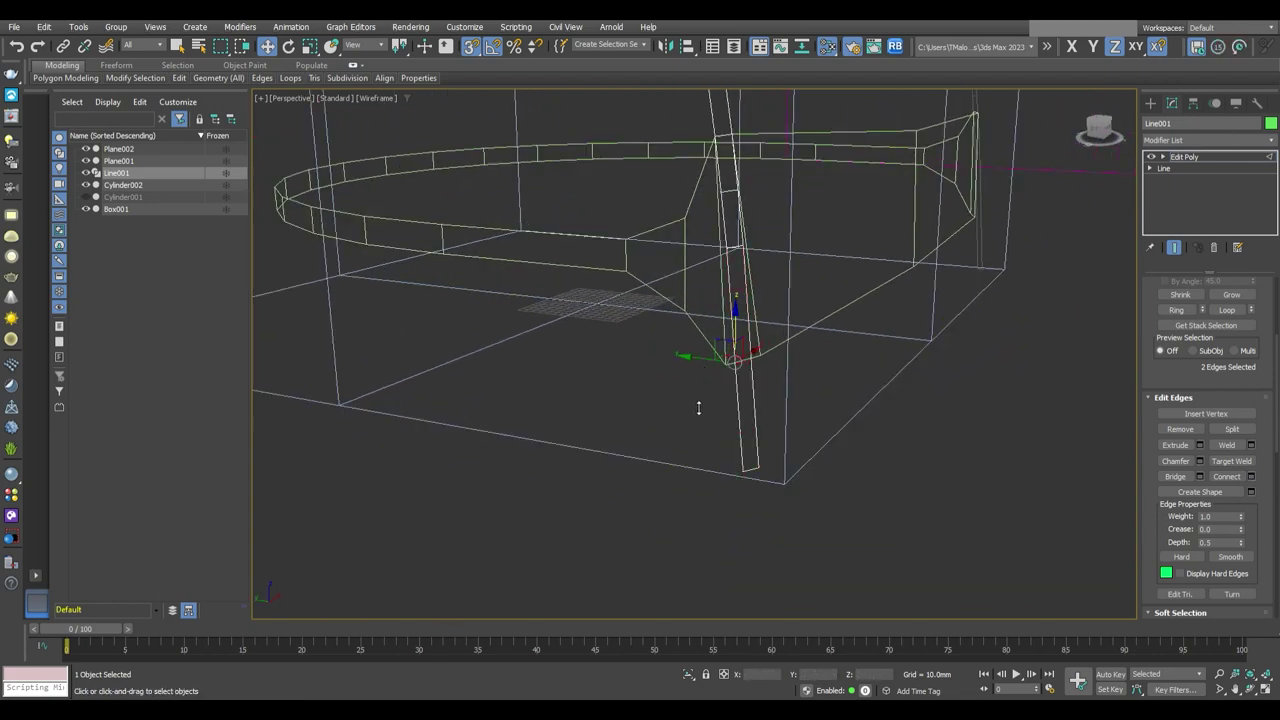
key(alt+w)
key(alt+w)
mouse_move(908, 520)
middle_down()
mouse_move(786, 461)
mouse_move(785, 446)
mouse_move(640, 509)
mouse_move(673, 534)
mouse_move(822, 469)
mouse_move(871, 470)
middle_up()
click(769, 450)
key(1)
scroll(835, 468, down, 5)
key(4)
Compare the frame with the side blueprint, using edged-faces and wireframe shading
drag(871, 470, 653, 217)
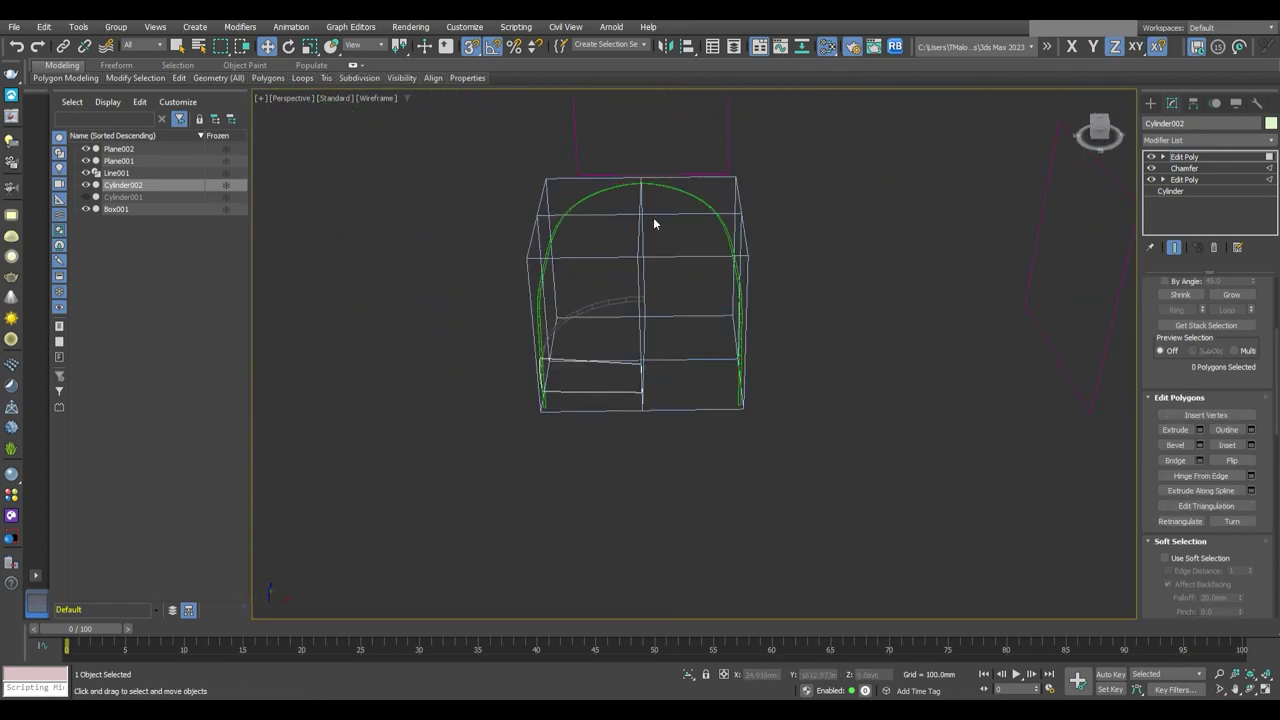
key(4)
key(l)
key(F3)
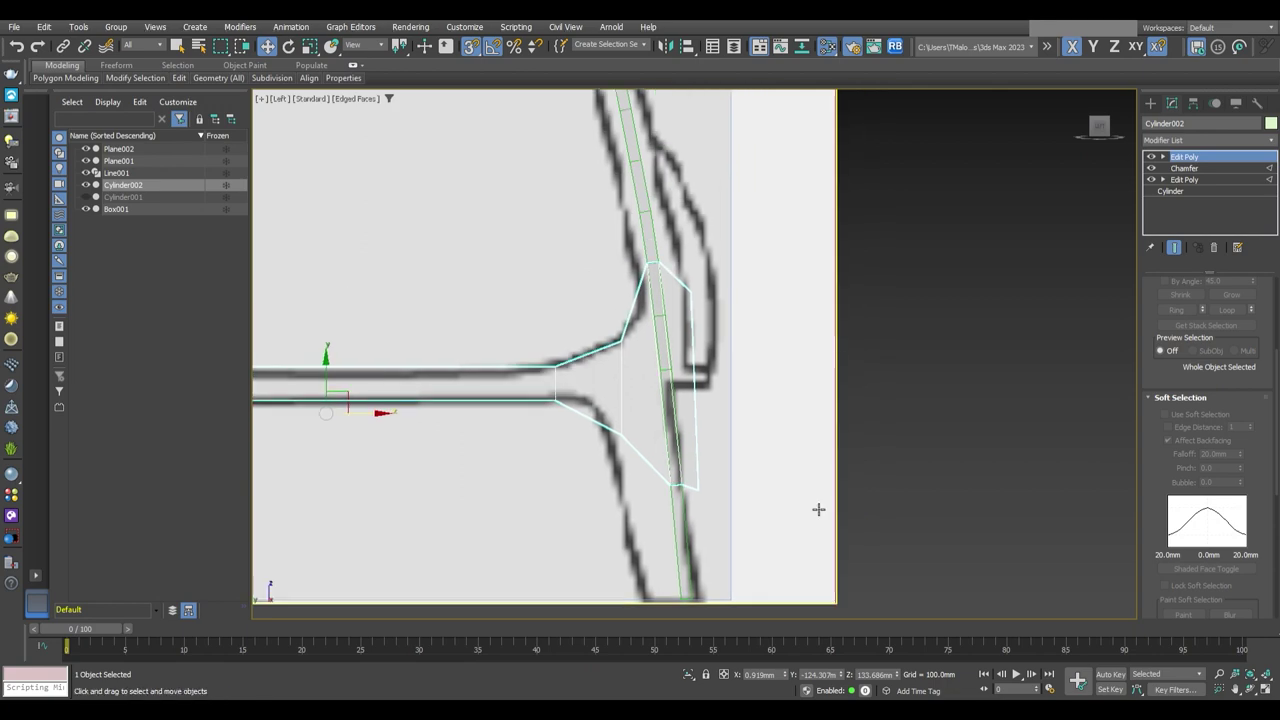
scroll(818, 509, down, 3)
key(p)
key(F3)
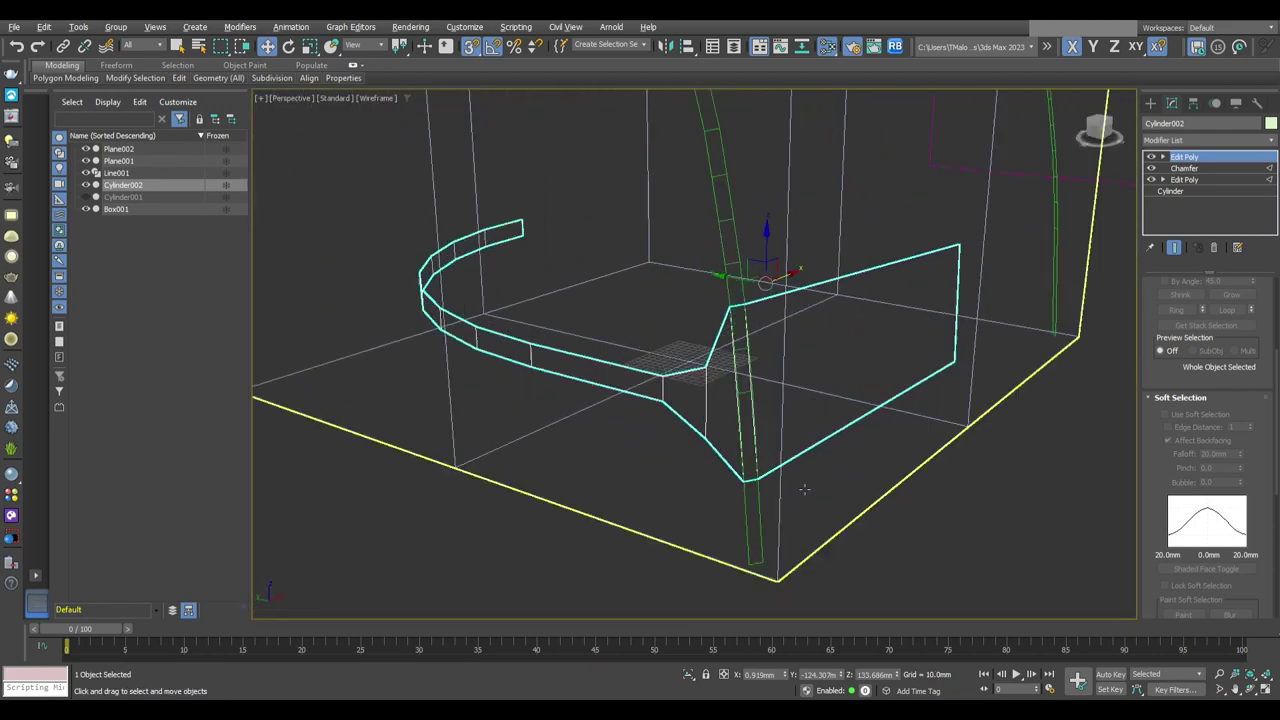
scroll(783, 500, up, 3)
mouse_move(782, 494)
alt+middle_down()
mouse_move(787, 382)
mouse_move(714, 414)
mouse_move(731, 422)
alt+middle_up()
Select the leg-joint vertices and align them to the leg outline in the side blueprint
key(2)
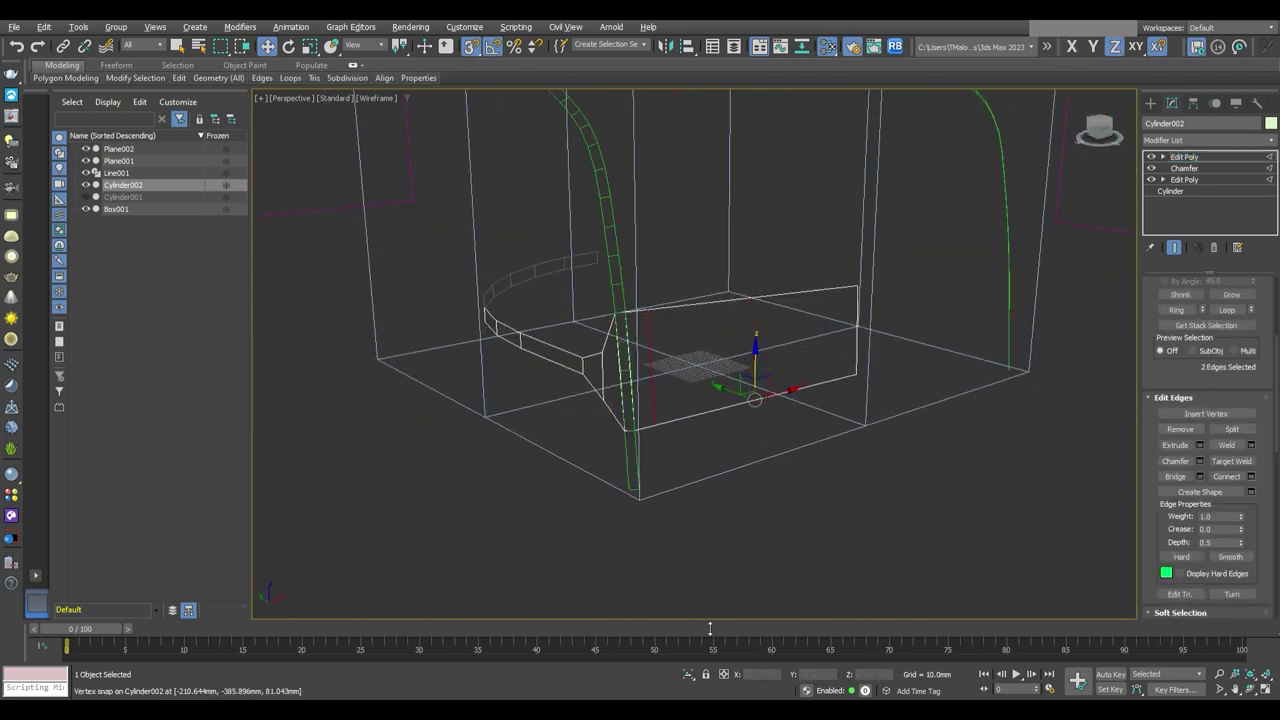
scroll(771, 500, up, 2)
key(1)
scroll(730, 390, up, 2)
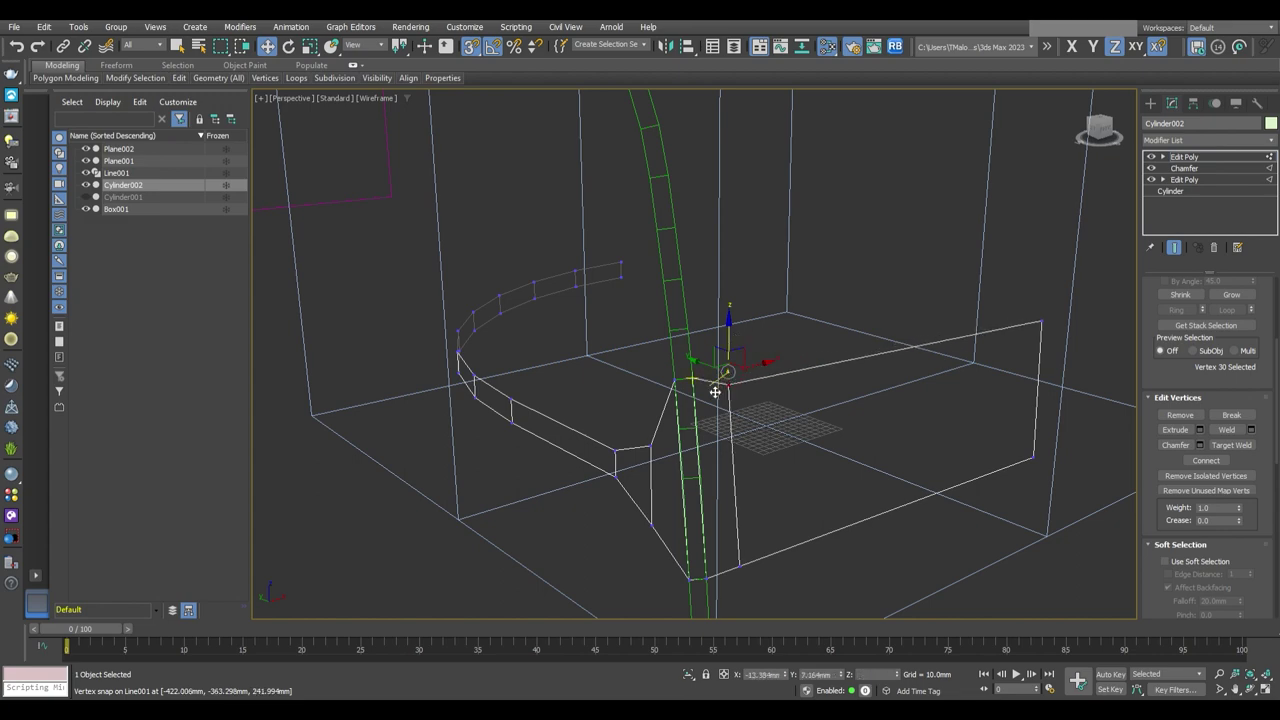
mouse_move(715, 392)
alt+middle_down()
mouse_move(763, 466)
mouse_move(774, 417)
alt+middle_up()
key(l)
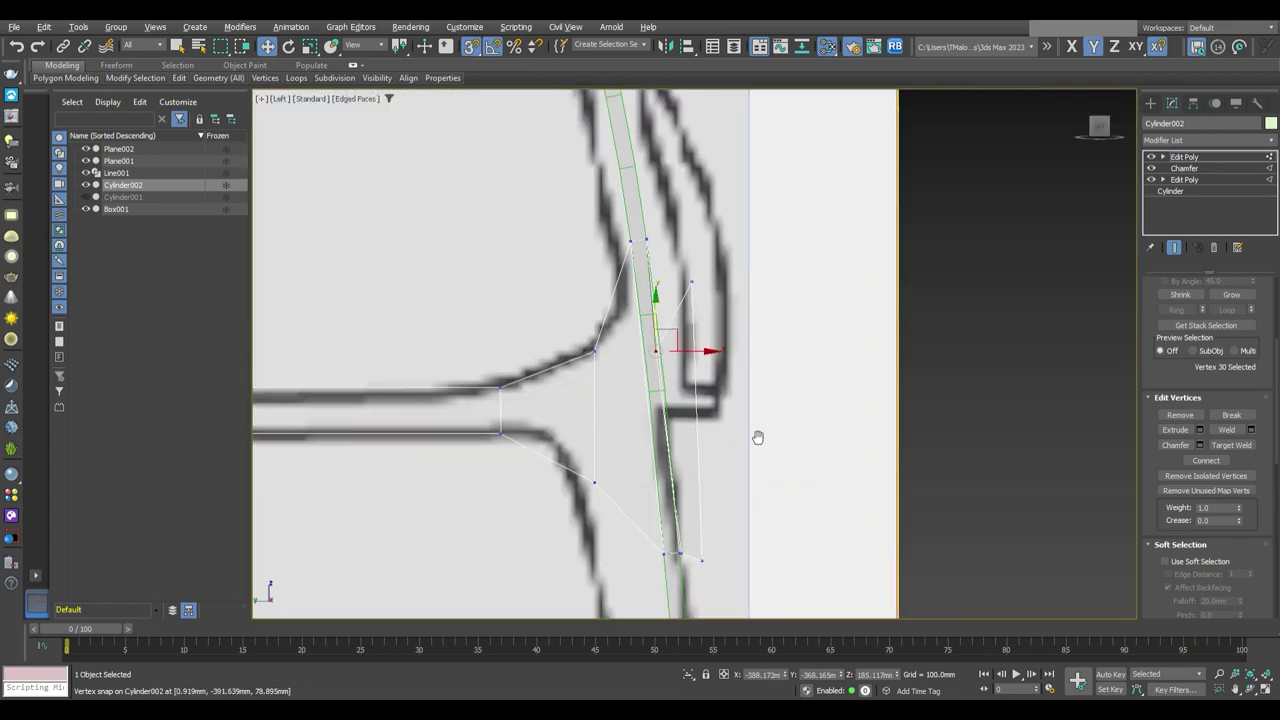
scroll(758, 437, up, 4)
key(alt+w)
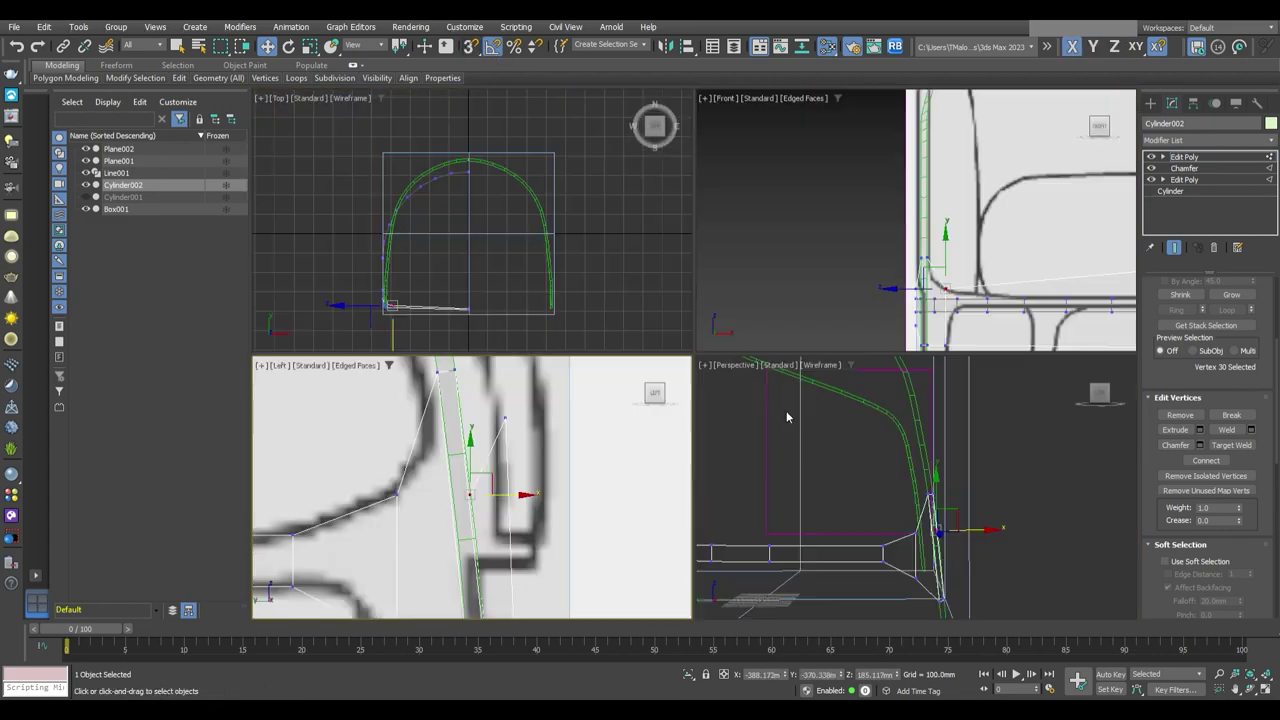
key(alt+w)
alt+middle_drag(724, 463, 649, 532)
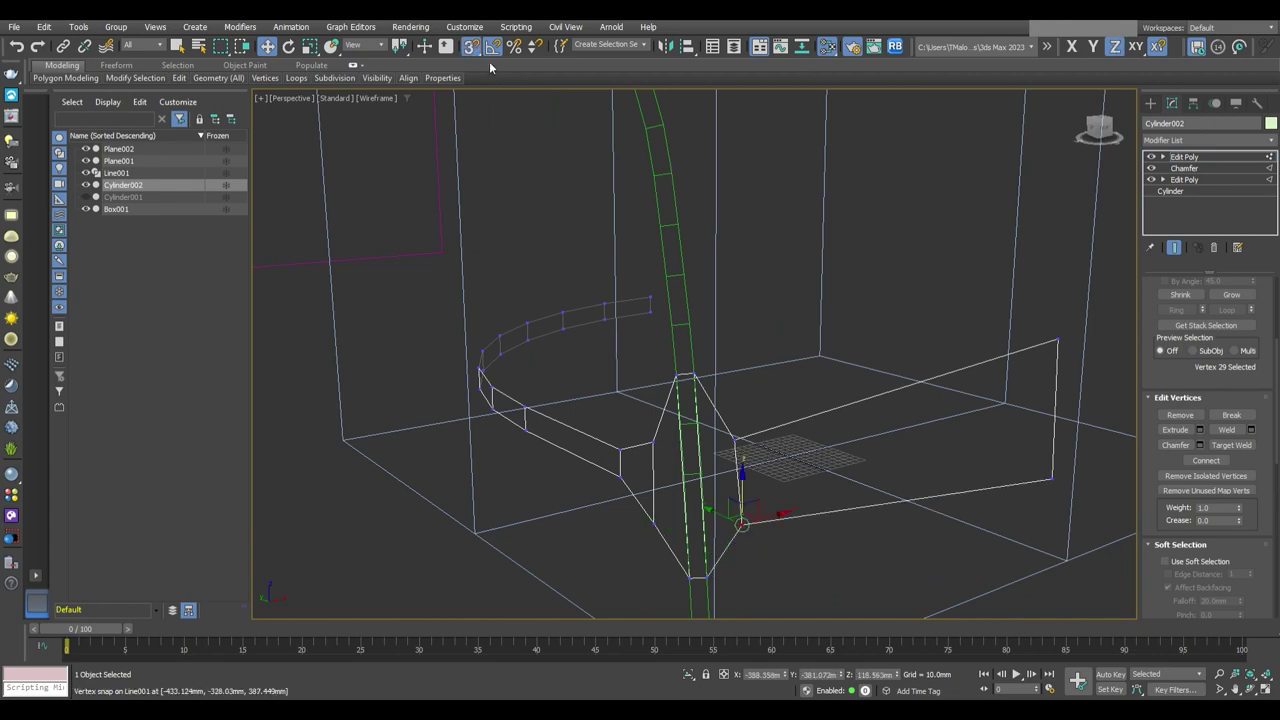
key(l)
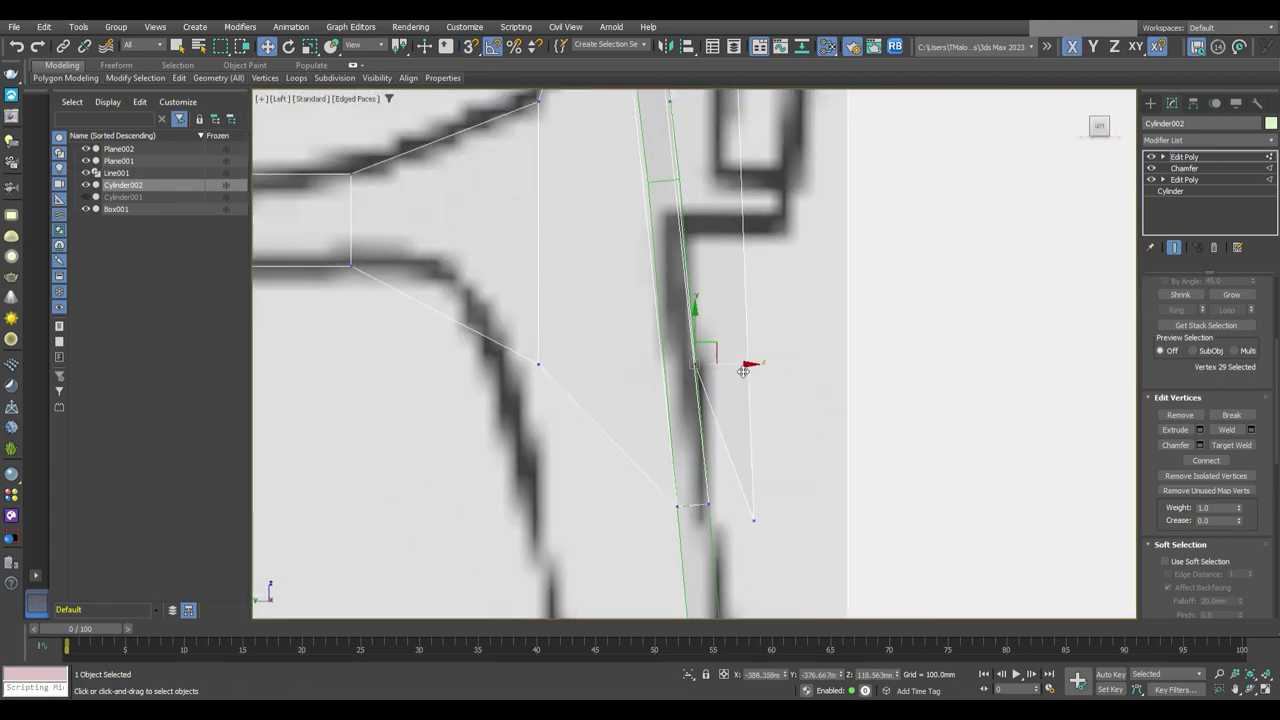
key(p)
mouse_move(752, 441)
alt+middle_down()
mouse_move(824, 434)
mouse_move(742, 455)
mouse_move(731, 436)
mouse_move(826, 427)
mouse_move(671, 442)
mouse_move(749, 456)
mouse_move(769, 415)
alt+middle_up()
Connect the selected edges to add new edges across the base frame
key(2)
click(1251, 477)
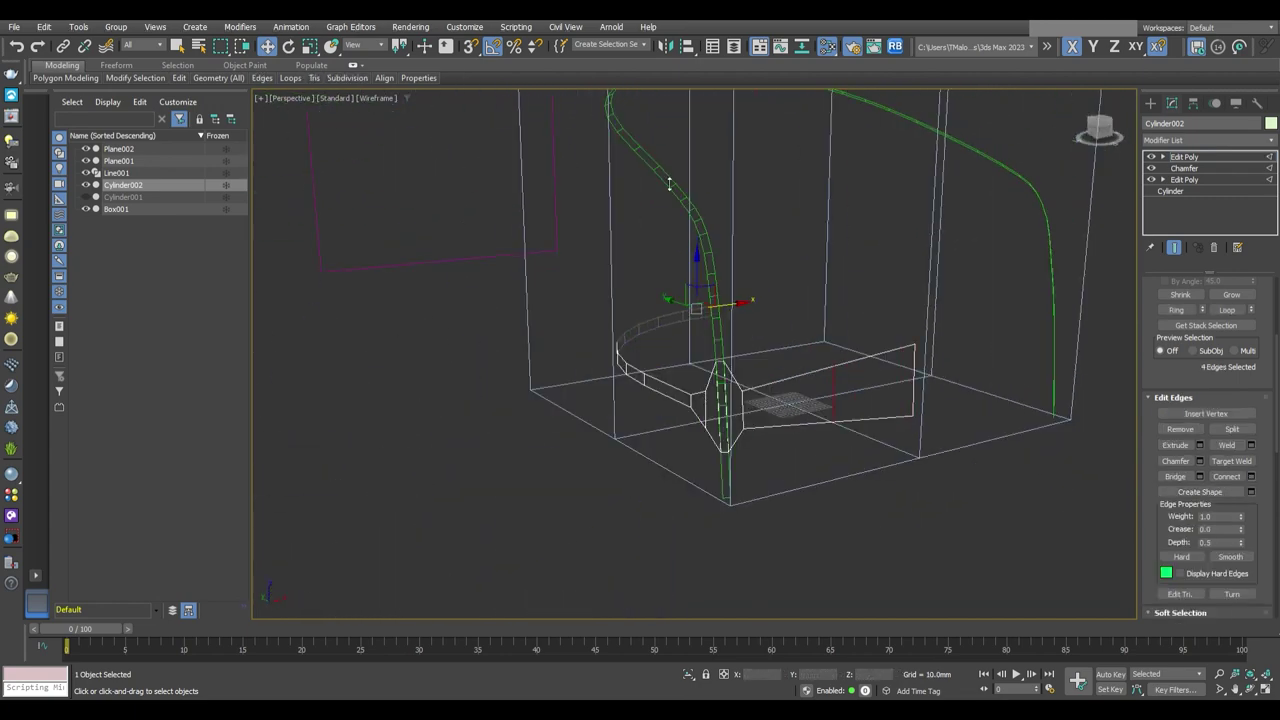
mouse_move(669, 184)
alt+middle_down()
mouse_move(960, 494)
mouse_move(703, 405)
mouse_move(540, 180)
alt+middle_up()
key(1)
Snap joint vertices 33 and 34 onto the leg outline in the side blueprint
mouse_move(537, 430)
alt+middle_down()
mouse_move(693, 443)
mouse_move(683, 446)
alt+middle_up()
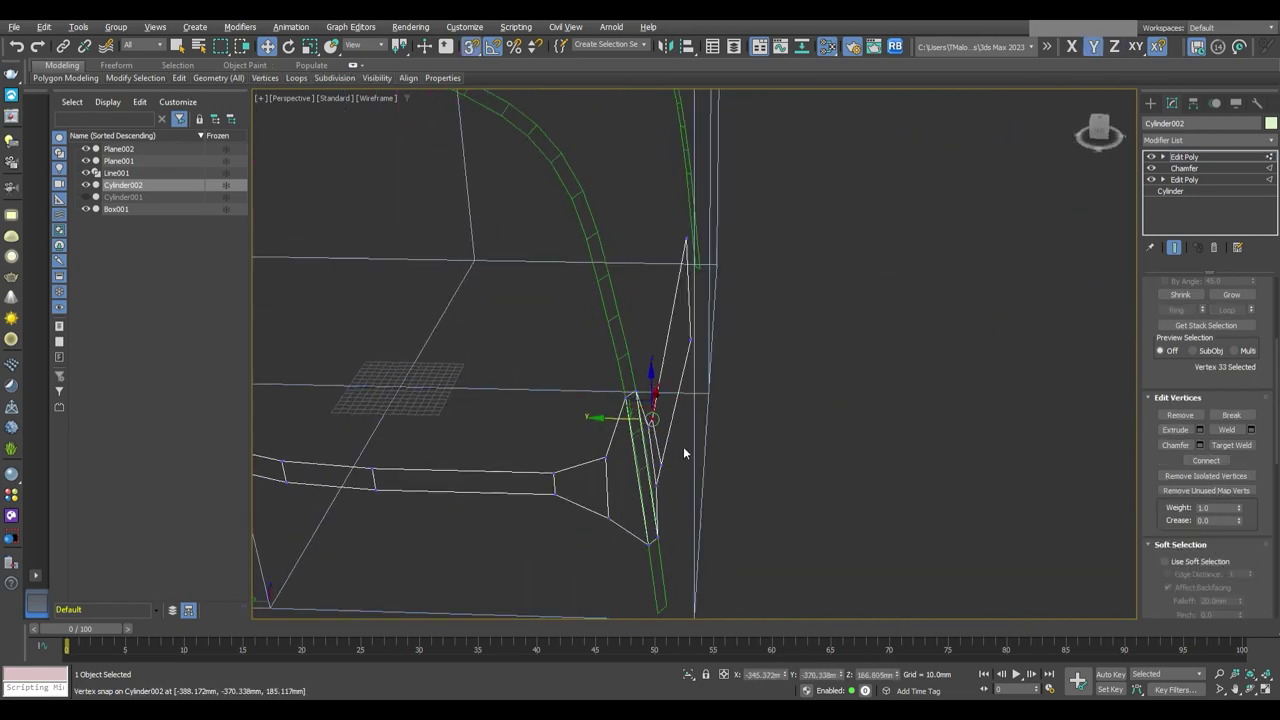
key(l)
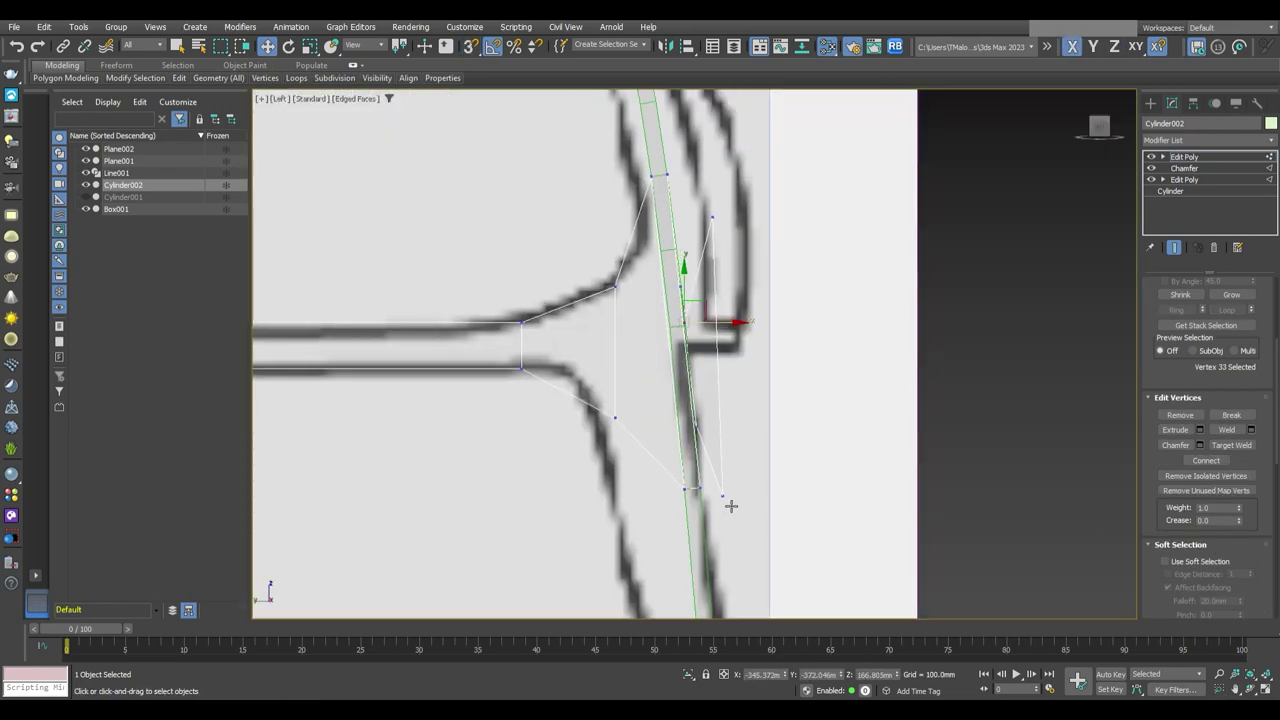
key(p)
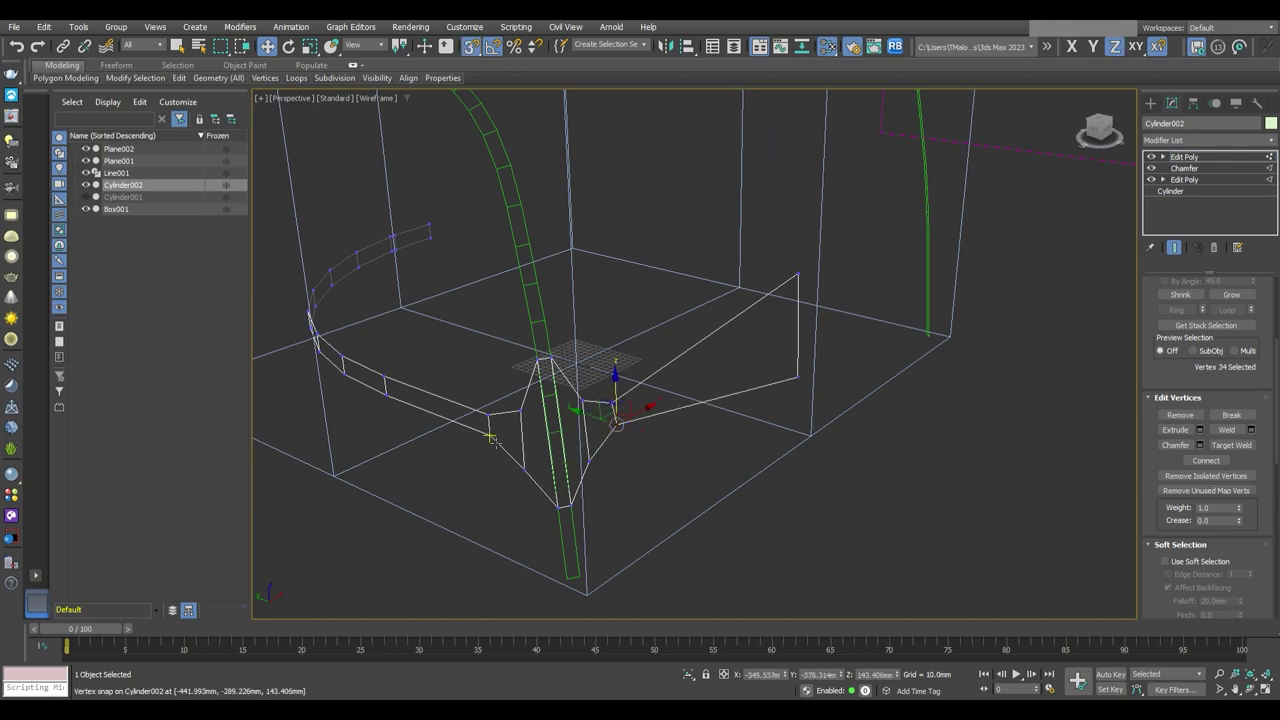
alt+middle_drag(492, 438, 600, 420)
key(l)
key(alt+w)
key(alt+w)
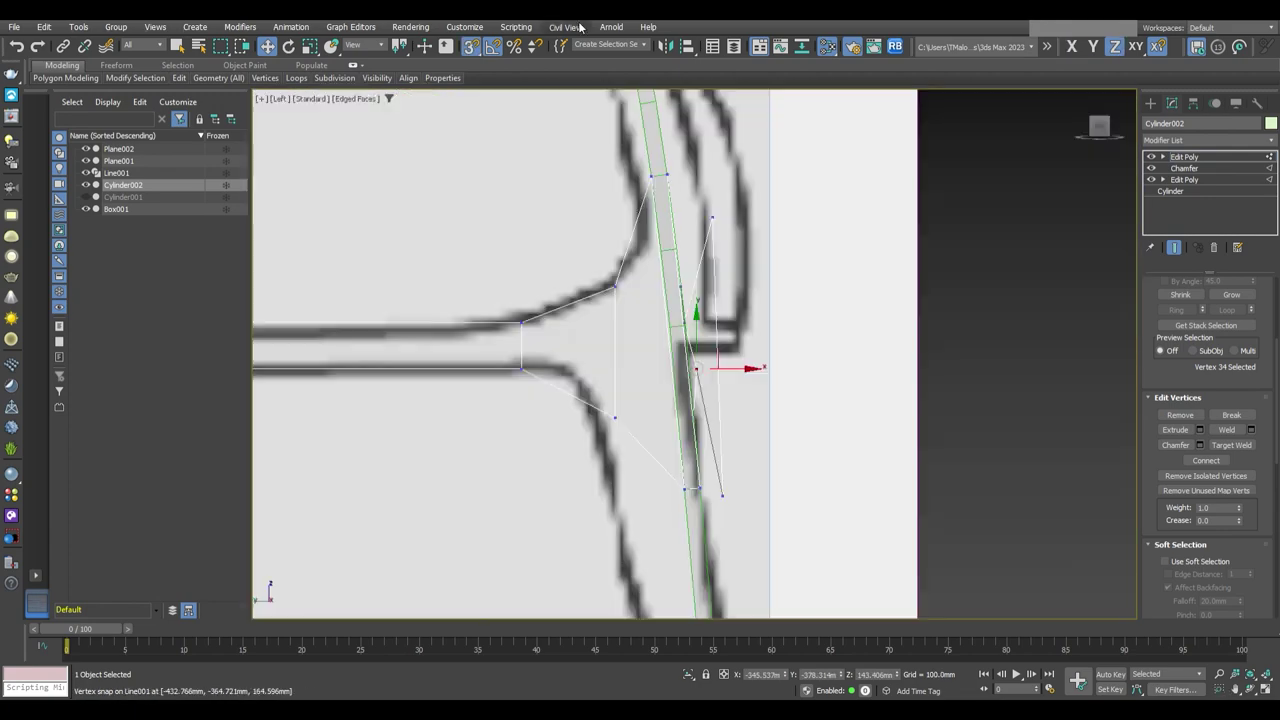
key(p)
mouse_move(766, 506)
alt+middle_down()
mouse_move(837, 394)
mouse_move(851, 400)
mouse_move(603, 202)
mouse_move(728, 336)
alt+middle_up()
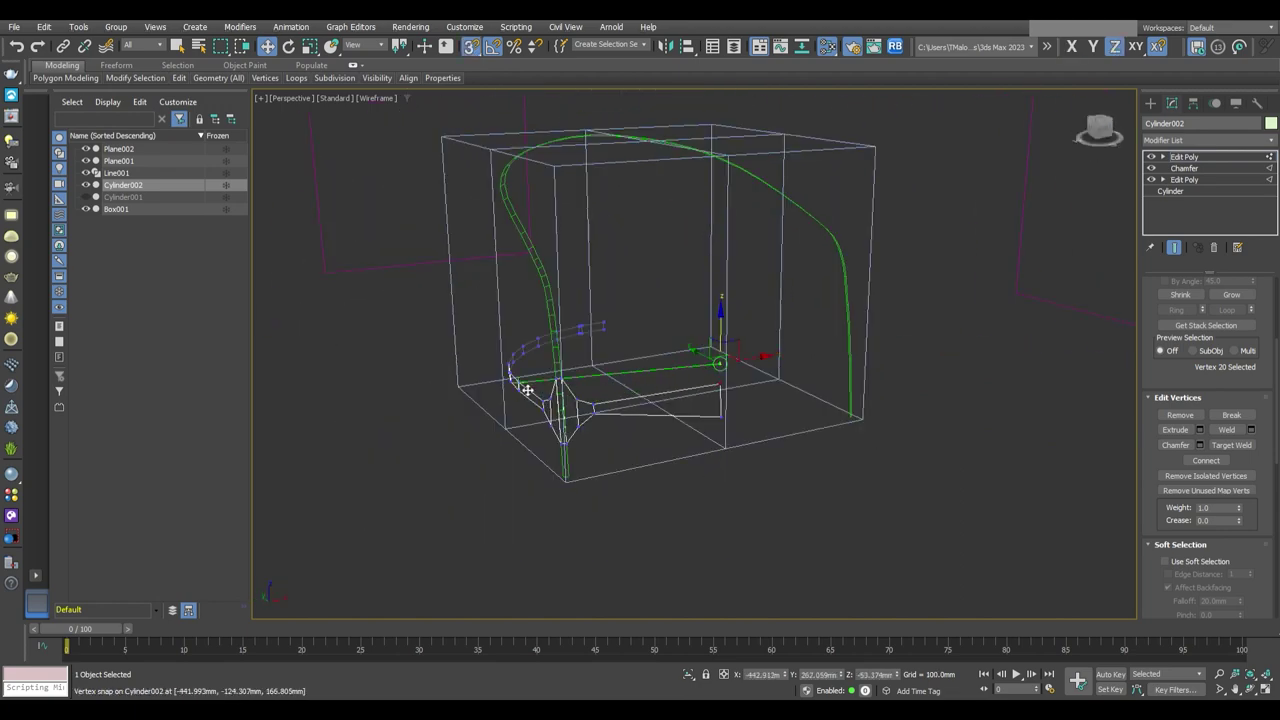
alt+middle_drag(719, 395, 869, 429)
scroll(677, 434, up, 5)
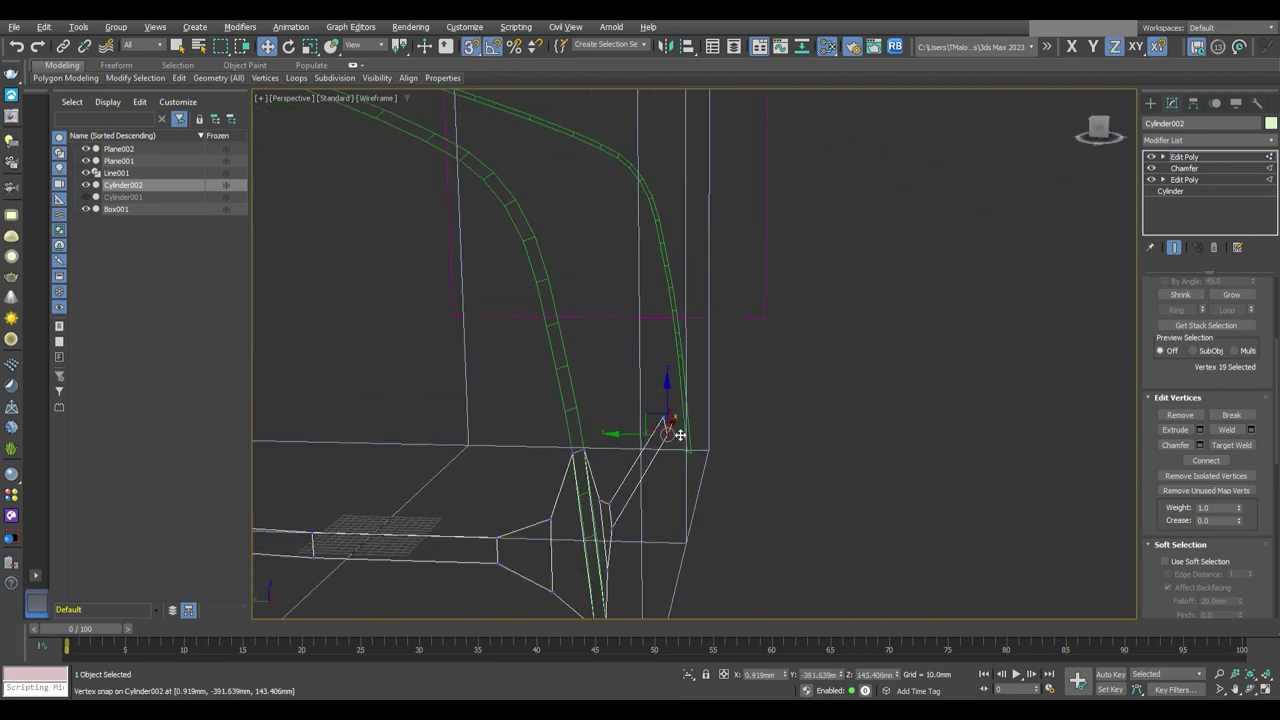
scroll(663, 434, up, 1)
scroll(663, 434, down, 5)
mouse_move(663, 434)
alt+middle_down()
mouse_move(449, 449)
mouse_move(817, 425)
mouse_move(800, 397)
mouse_move(838, 398)
mouse_move(726, 409)
mouse_move(710, 507)
alt+middle_up()
key(1)
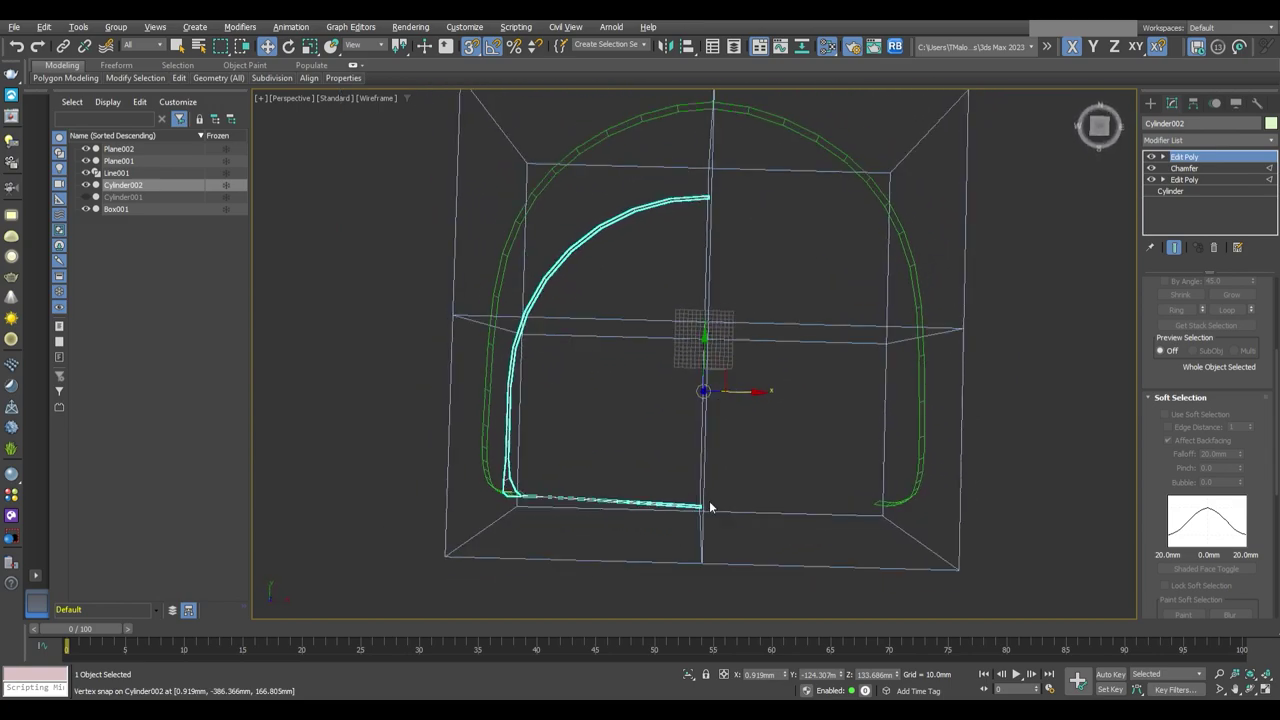
Move the two bottom-corner vertices of the frame left and down in the Top view
scroll(710, 507, up, 3)
scroll(823, 386, up, 3)
key(1)
click(676, 367)
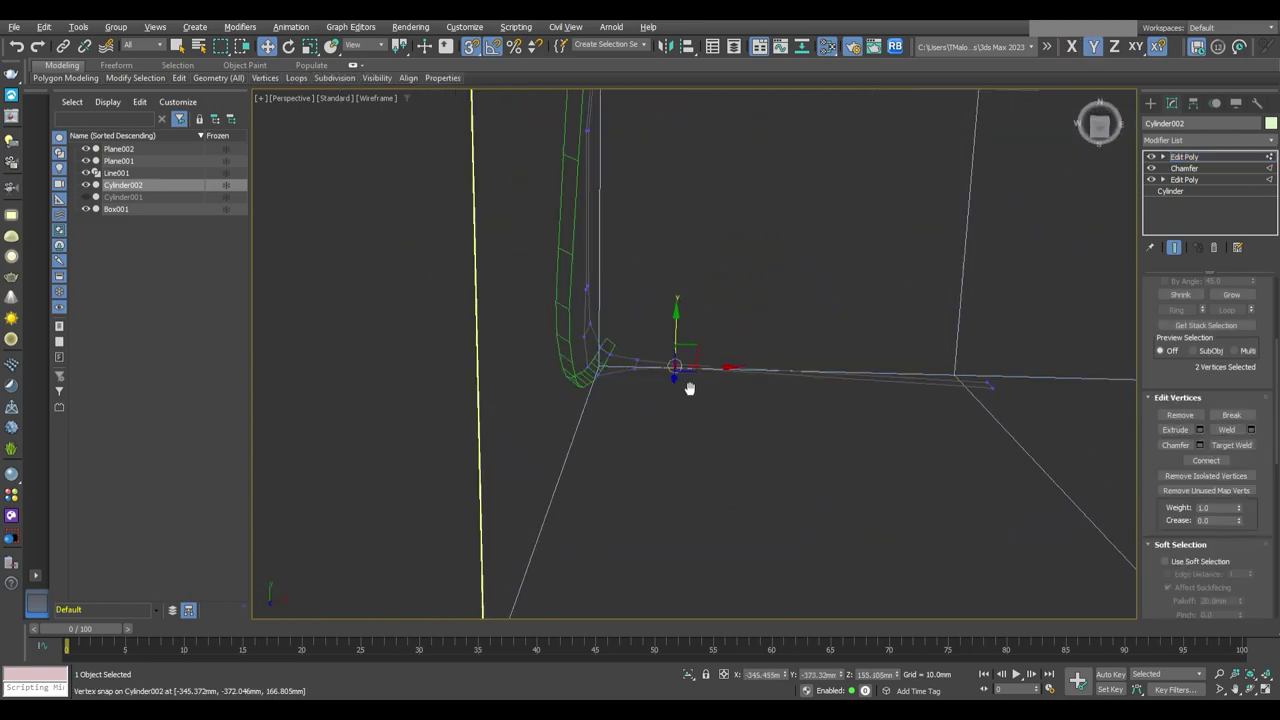
scroll(689, 388, down, 2)
alt+middle_drag(689, 388, 771, 356)
key(t)
scroll(722, 240, down, 2)
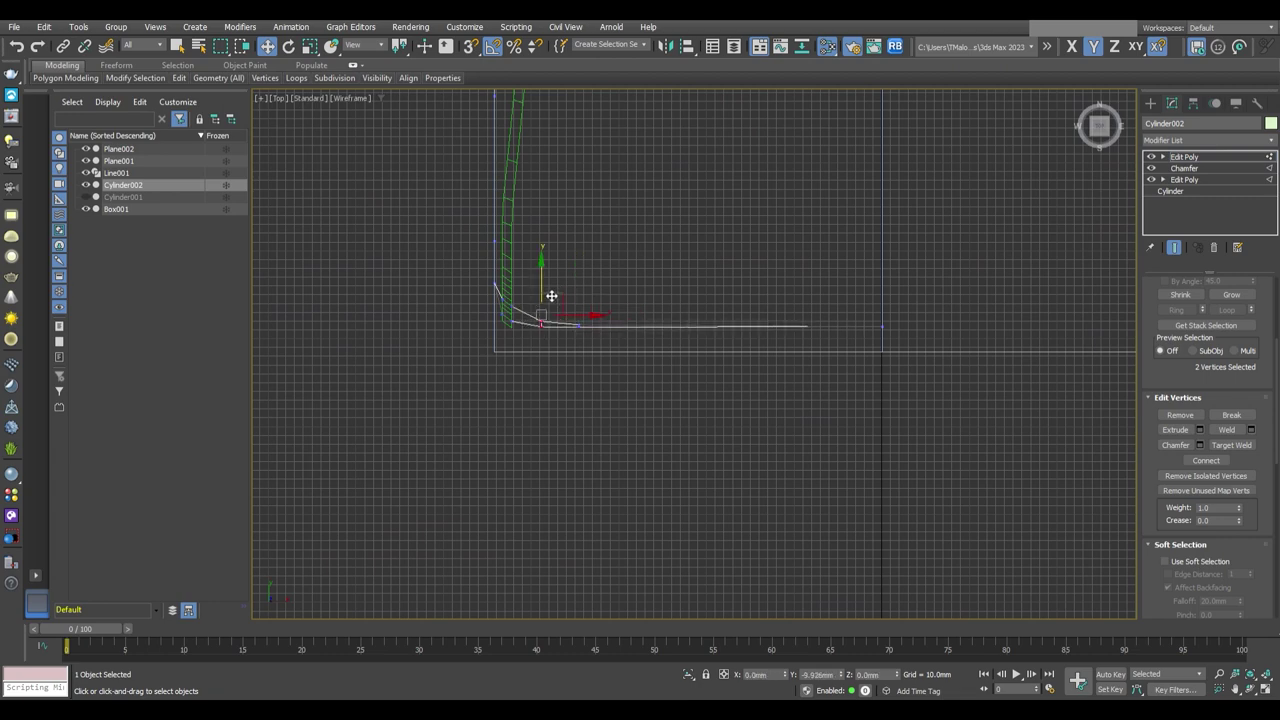
key(alt+w)
middle_drag(467, 181, 567, 209)
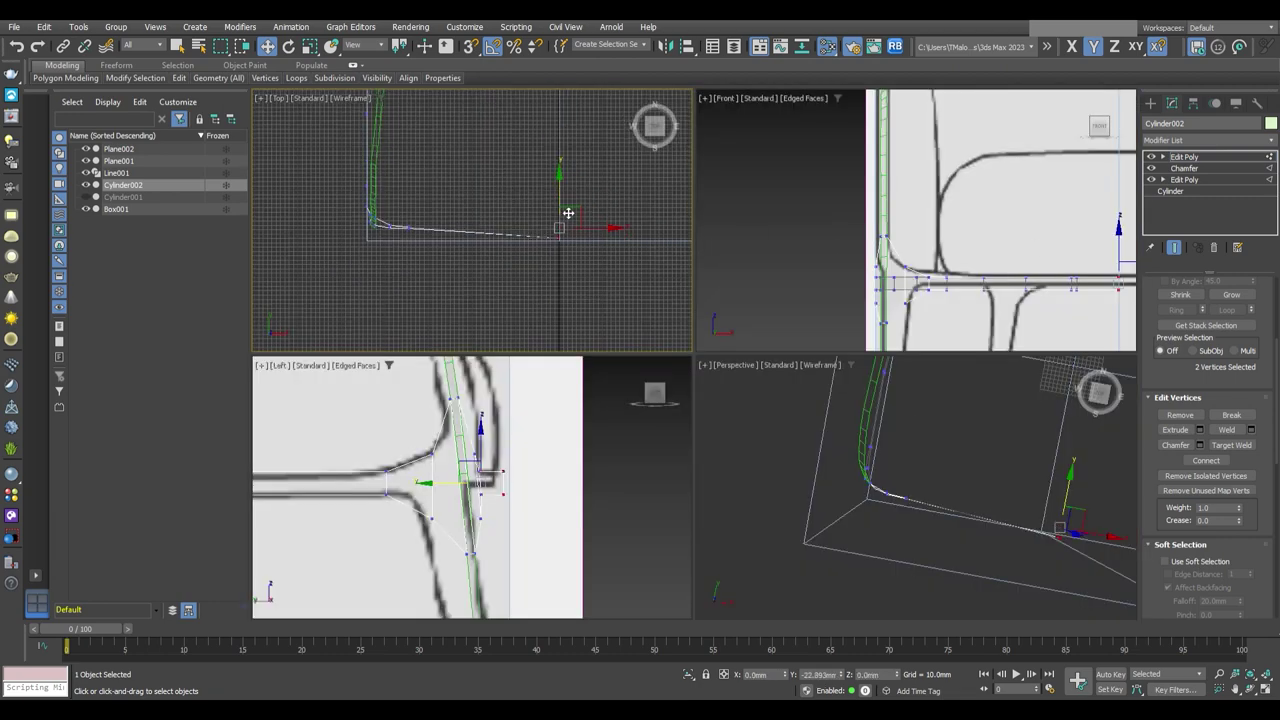
drag(419, 207, 403, 219)
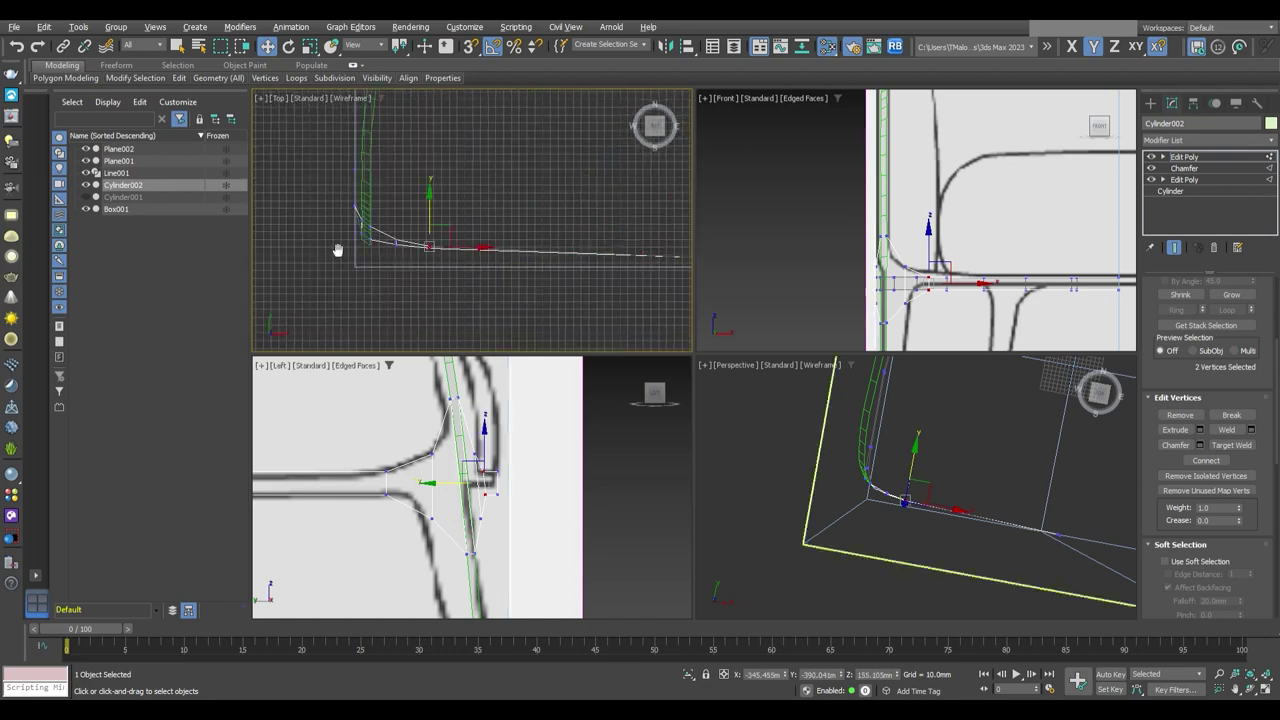
Select the two vertices at the rail end of the half frame
key(1)
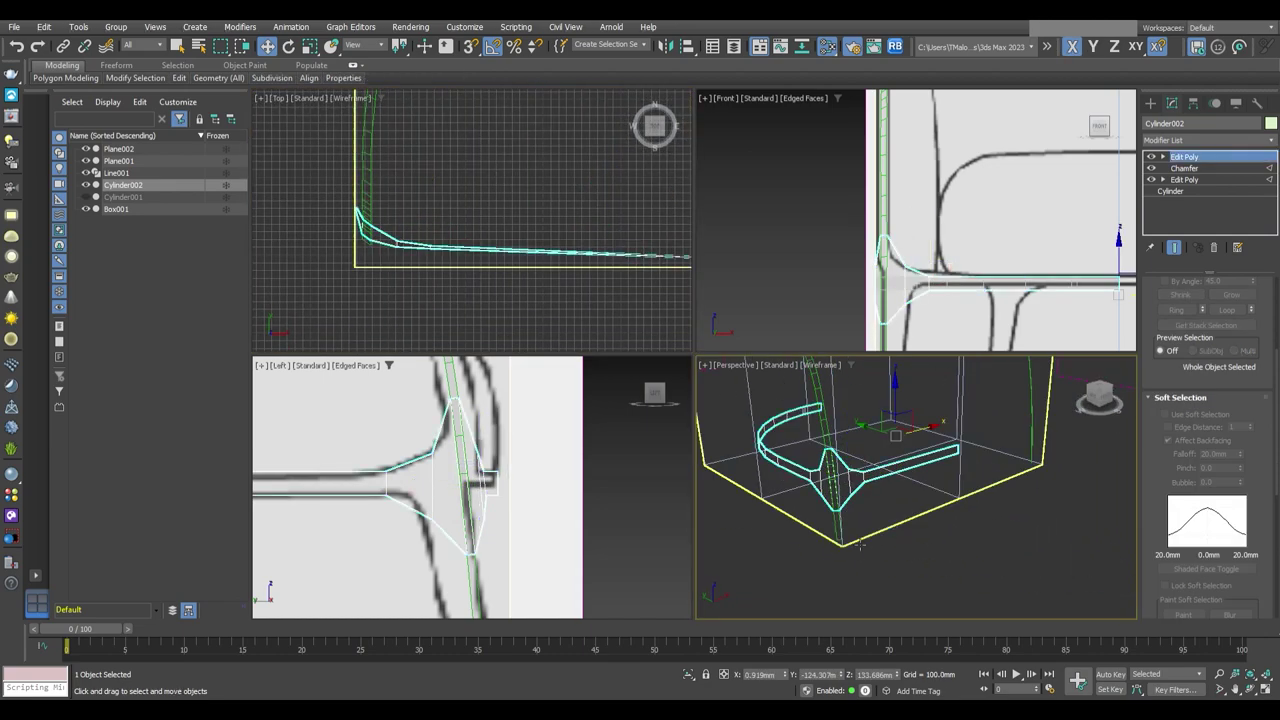
key(alt+w)
mouse_move(808, 568)
alt+middle_down()
mouse_move(770, 404)
mouse_move(804, 494)
mouse_move(684, 507)
alt+middle_up()
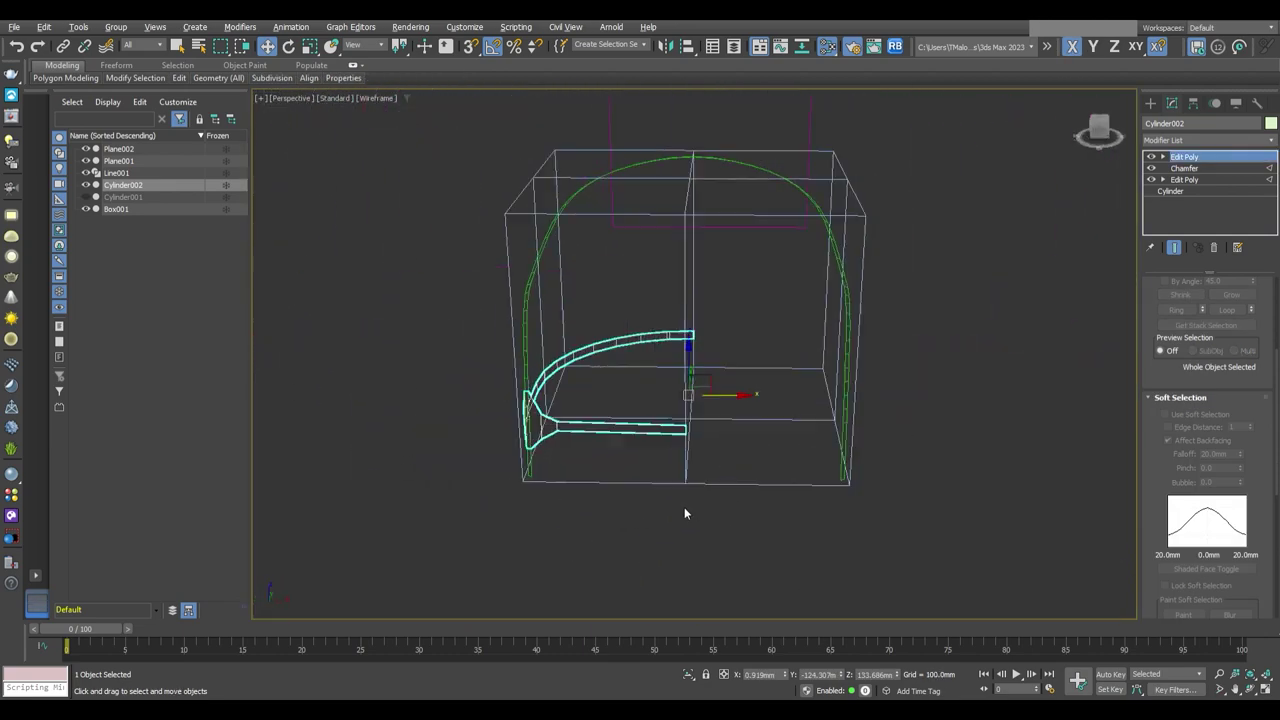
key(1)
drag(755, 487, 713, 358)
scroll(707, 493, up, 5)
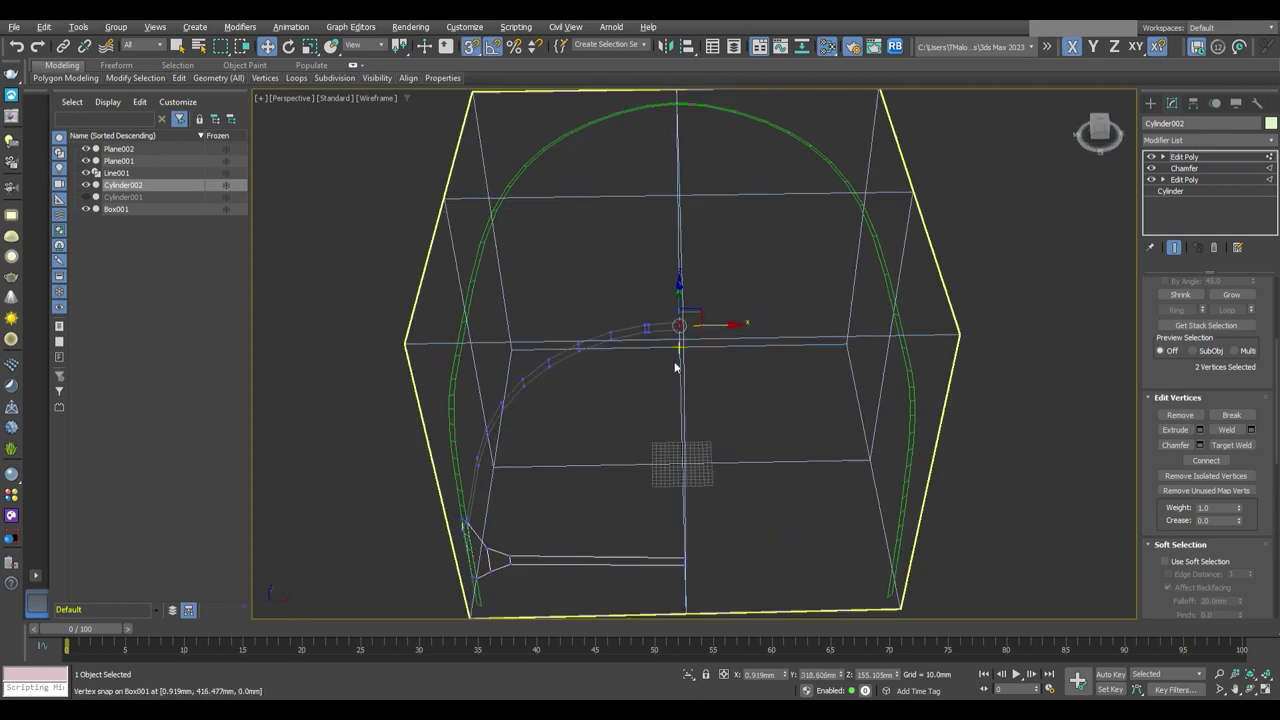
Check the whole frame in edge and vertex modes, then return to object level
key(2)
scroll(714, 383, up, 5)
scroll(790, 449, down, 5)
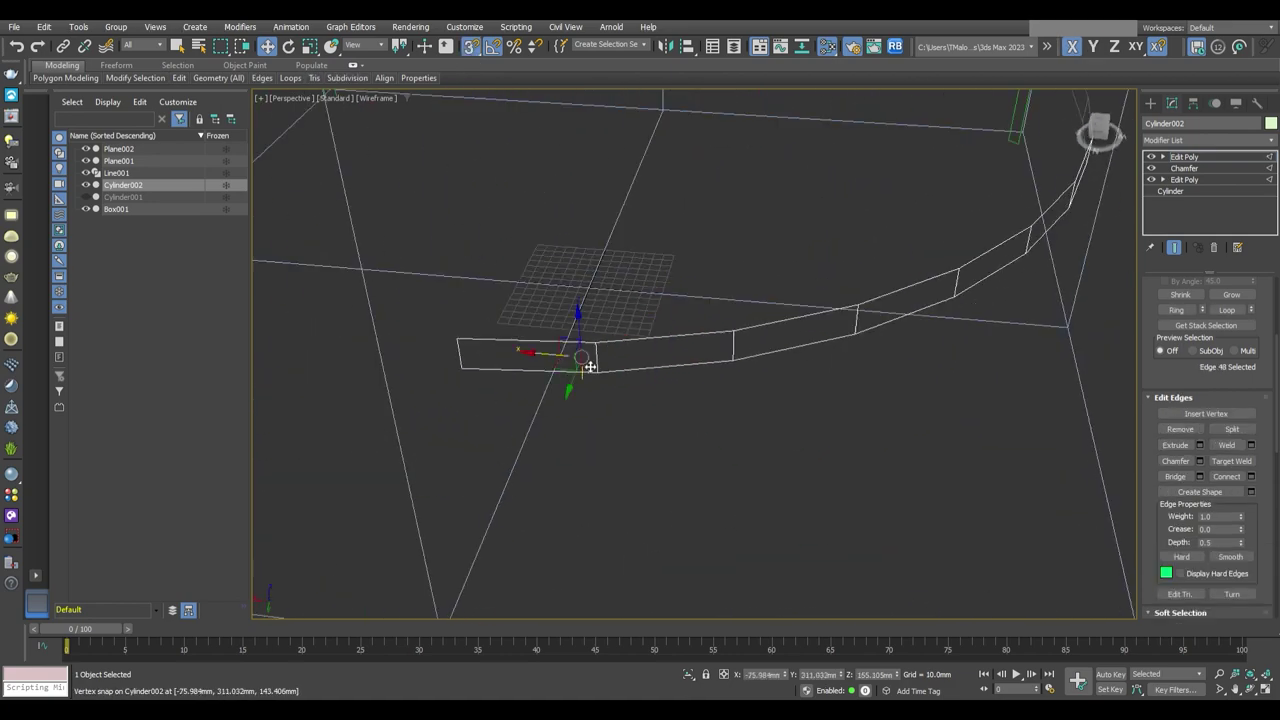
alt+middle_drag(790, 449, 784, 355)
key(1)
scroll(654, 428, down, 3)
key(1)
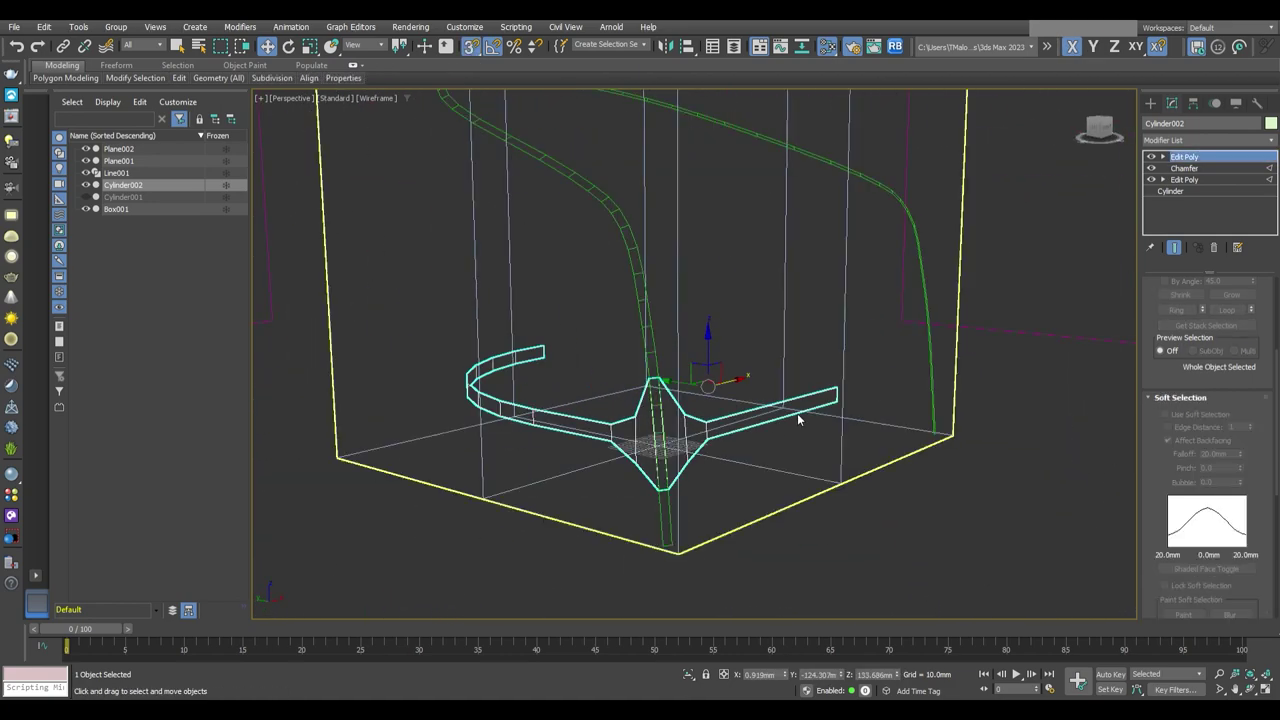
alt+middle_drag(797, 413, 700, 380)
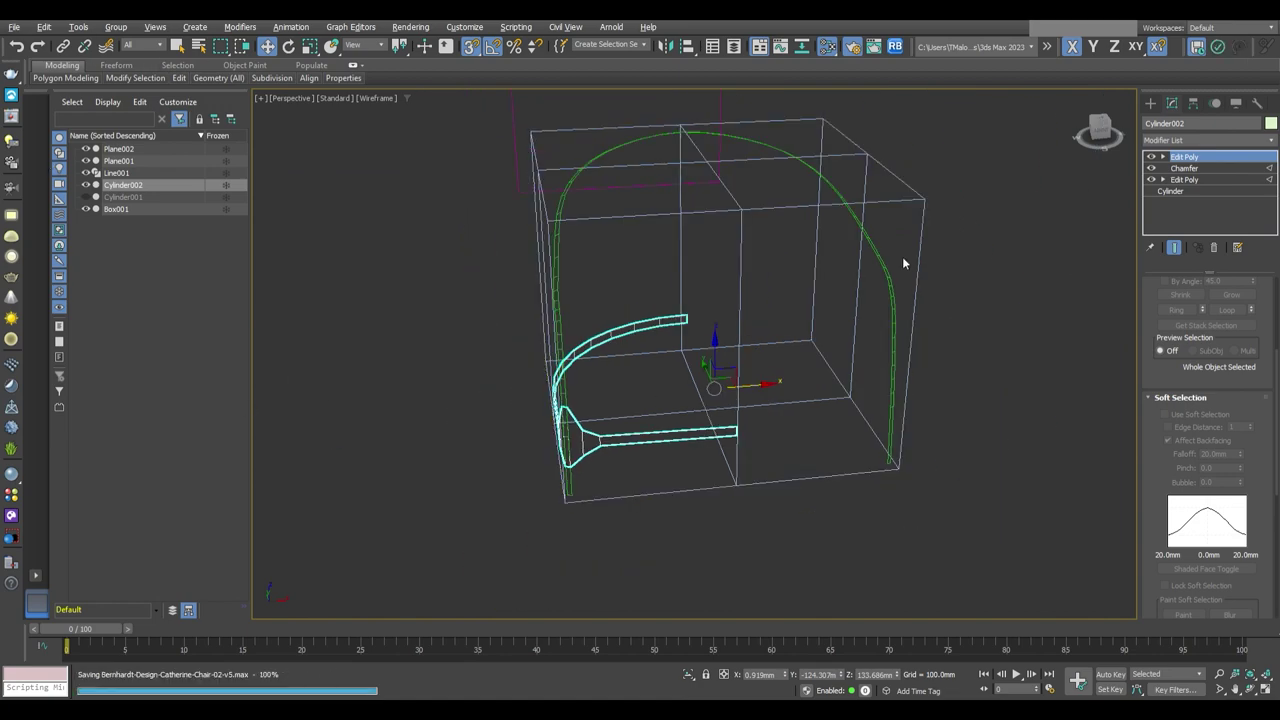
Mirror a copy of the half frame Cylinder002 to the right side
click(667, 48)
alt+middle_drag(621, 466, 630, 445)
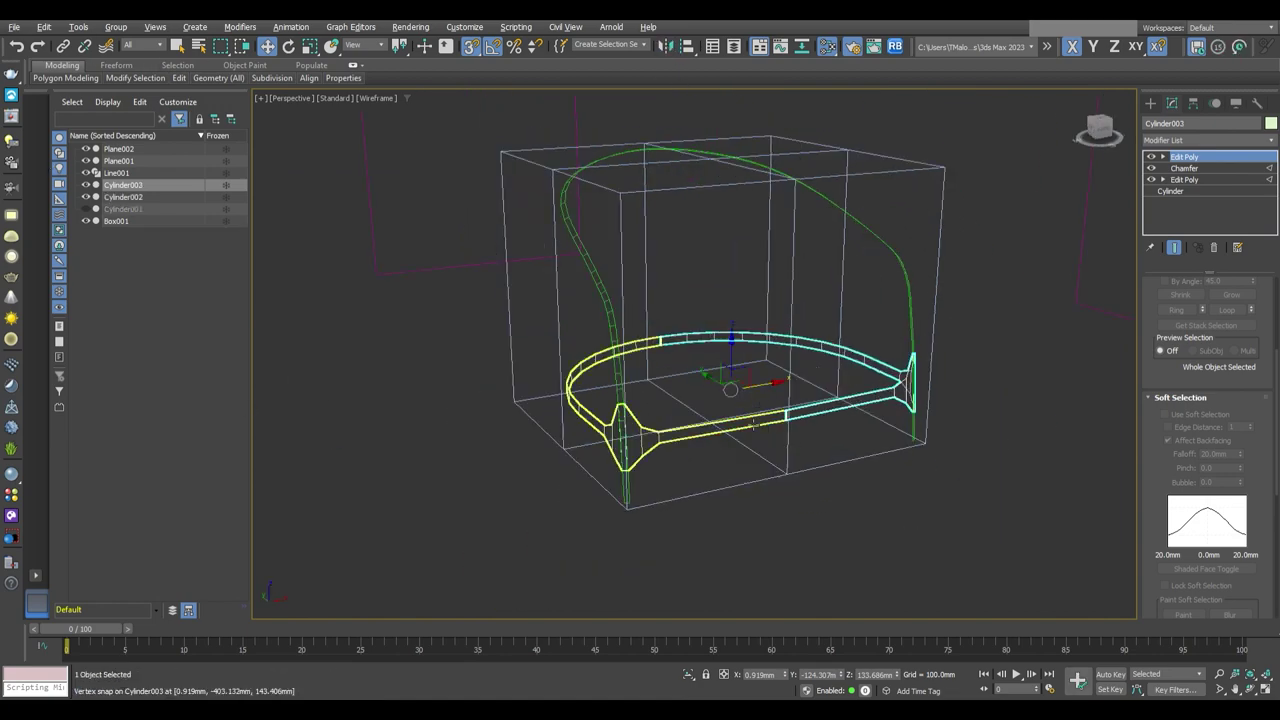
click(625, 440)
scroll(1180, 400, down, 3)
scroll(1180, 405, down, 2)
Attach the mirrored copy to the frame and pick a vertex on the seat ring's upper edge
click(1176, 405)
click(846, 376)
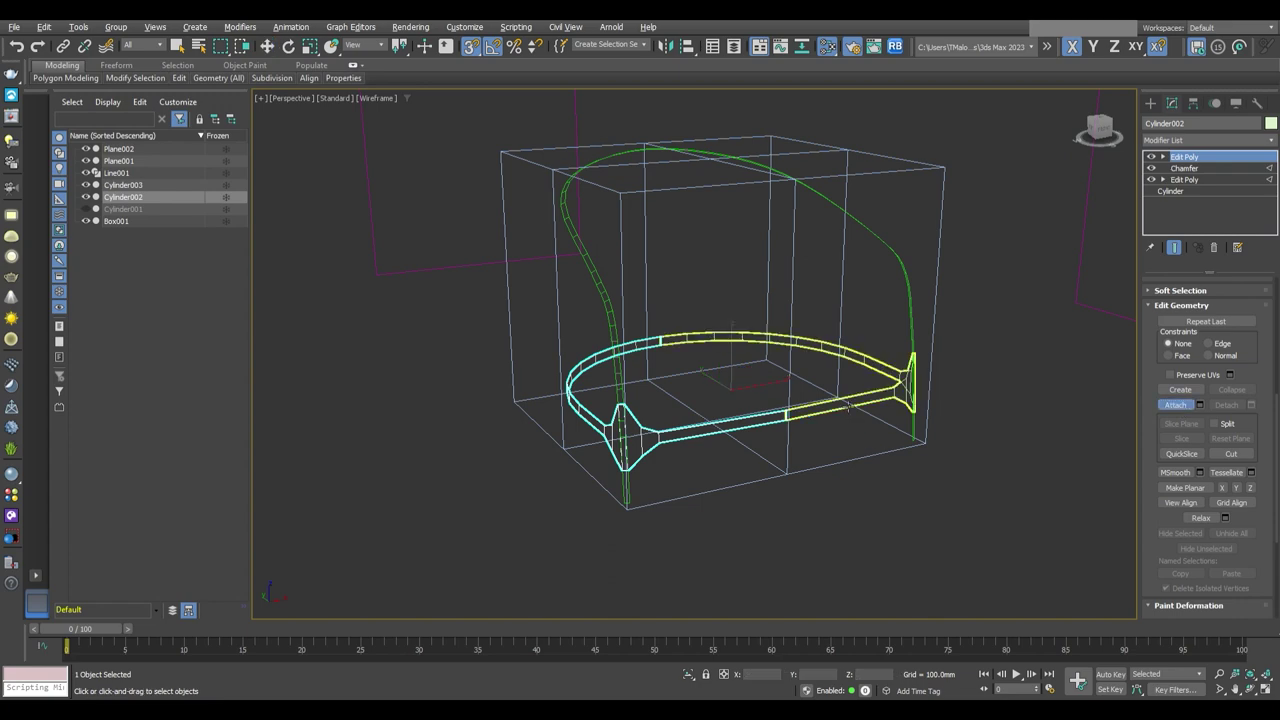
key(1)
scroll(846, 441, up, 5)
click(617, 338)
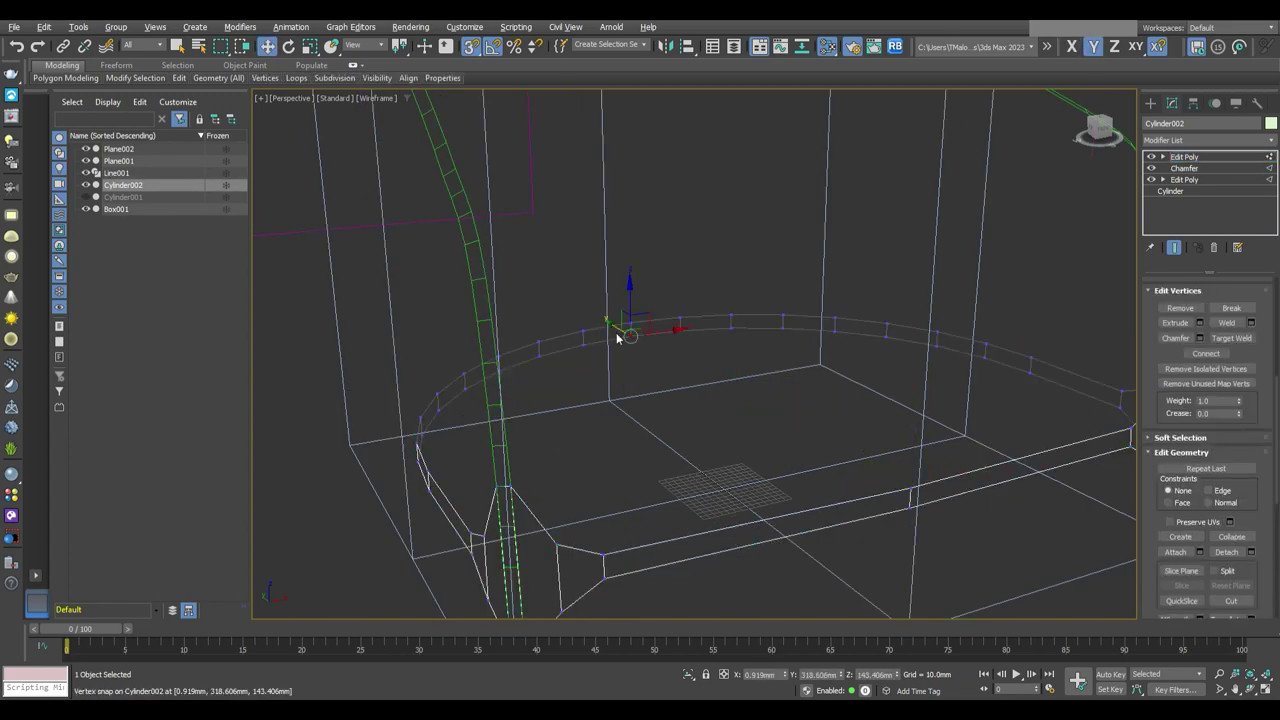
scroll(752, 407, down, 5)
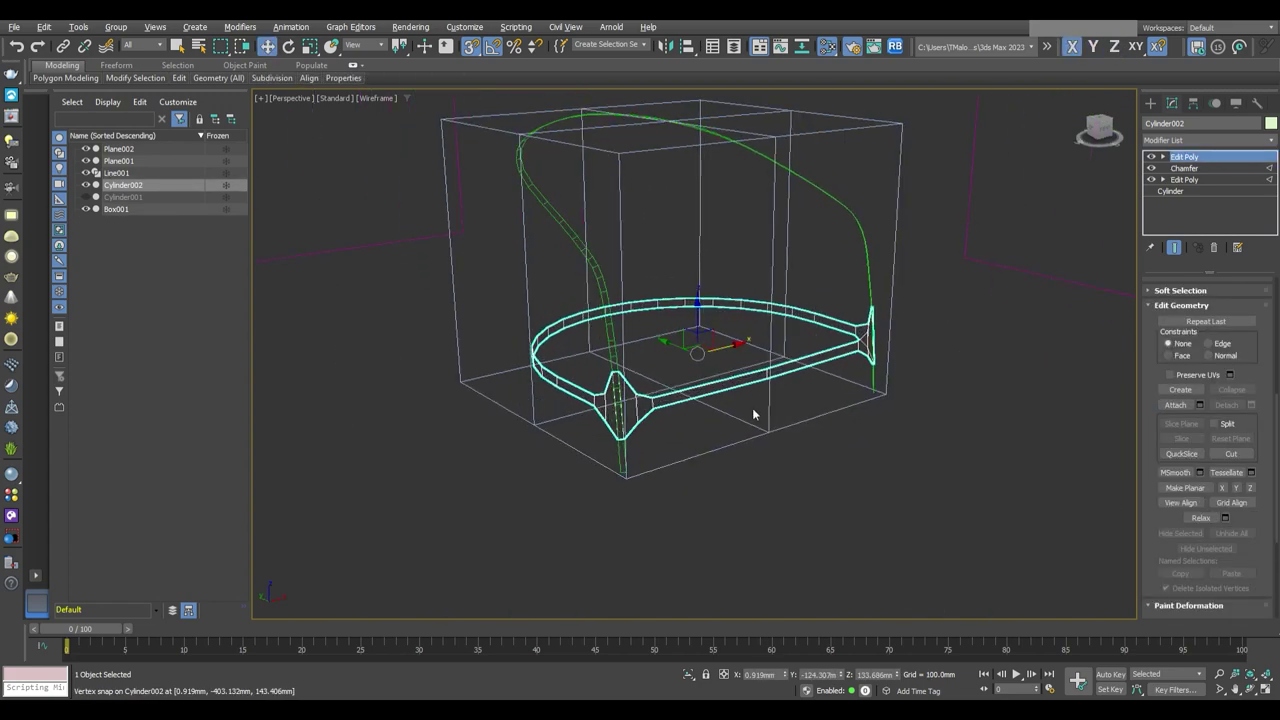
scroll(792, 373, up, 3)
Select the curved side frame Line001 and inspect its leg joint in polygon mode
click(792, 373)
key(4)
alt+middle_drag(774, 397, 724, 460)
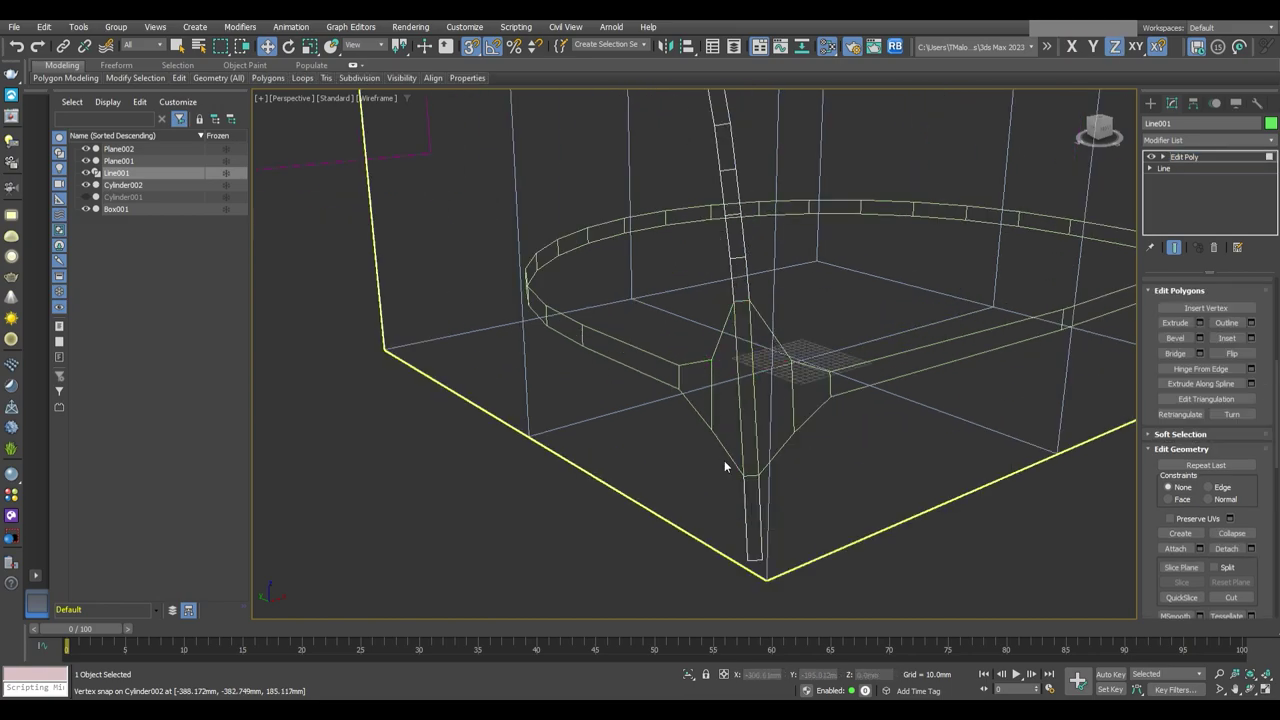
key(4)
scroll(724, 466, down, 5)
scroll(923, 374, up, 4)
alt+middle_drag(923, 374, 838, 413)
key(4)
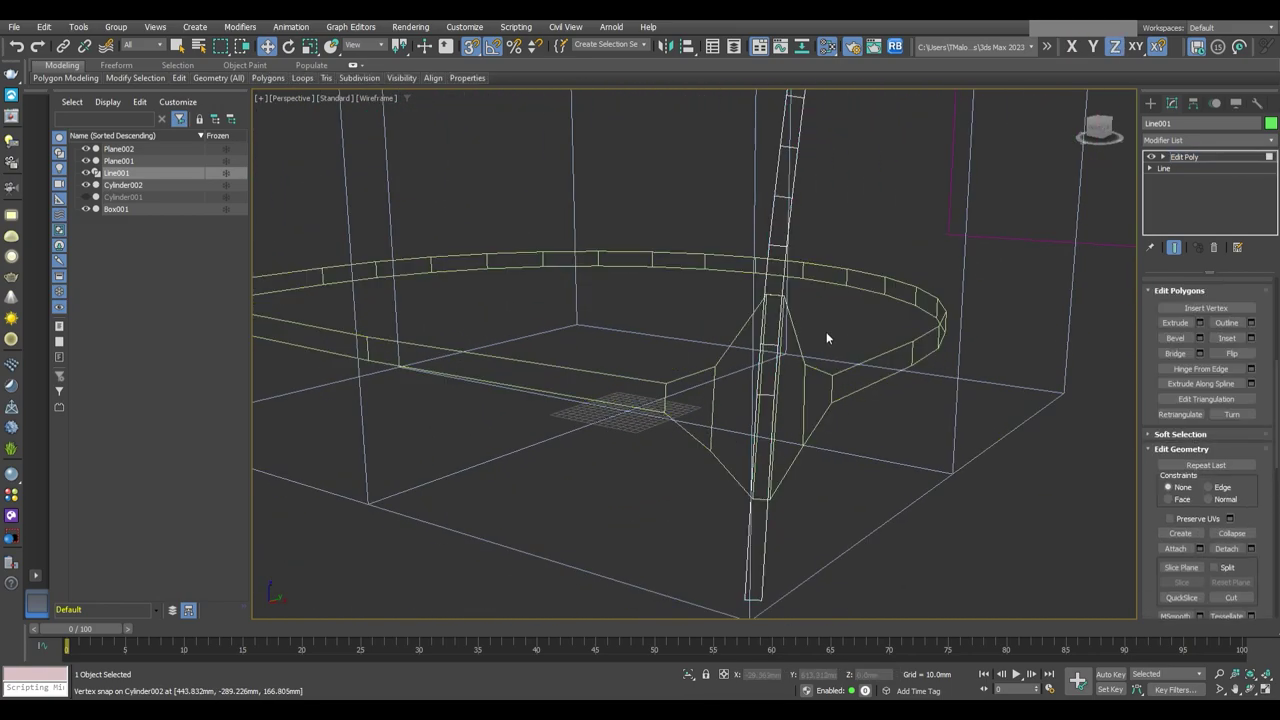
Select a polygon on the chair leg and review the leg joint against the whole chair
click(762, 430)
scroll(852, 498, up, 3)
scroll(852, 498, down, 2)
mouse_move(852, 498)
alt+middle_down()
mouse_move(749, 455)
mouse_move(788, 450)
mouse_move(694, 429)
alt+middle_up()
key(4)
scroll(888, 491, down, 3)
scroll(888, 491, up, 2)
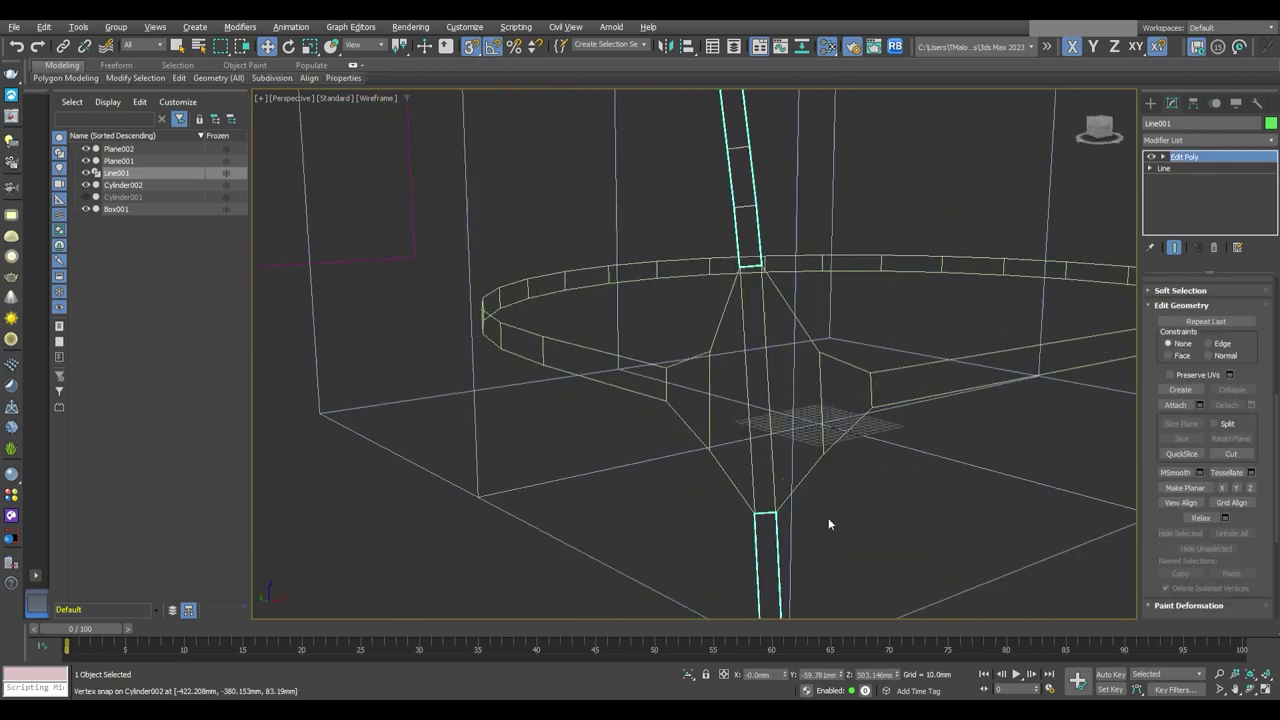
scroll(828, 520, down, 3)
mouse_move(828, 520)
alt+middle_down()
mouse_move(774, 506)
mouse_move(766, 477)
mouse_move(834, 466)
mouse_move(723, 463)
mouse_move(754, 464)
mouse_move(750, 565)
alt+middle_up()
scroll(832, 472, down, 2)
scroll(750, 565, up, 5)
Show the chair in the orthographic Front view with edged faces
key(1)
scroll(733, 401, down, 5)
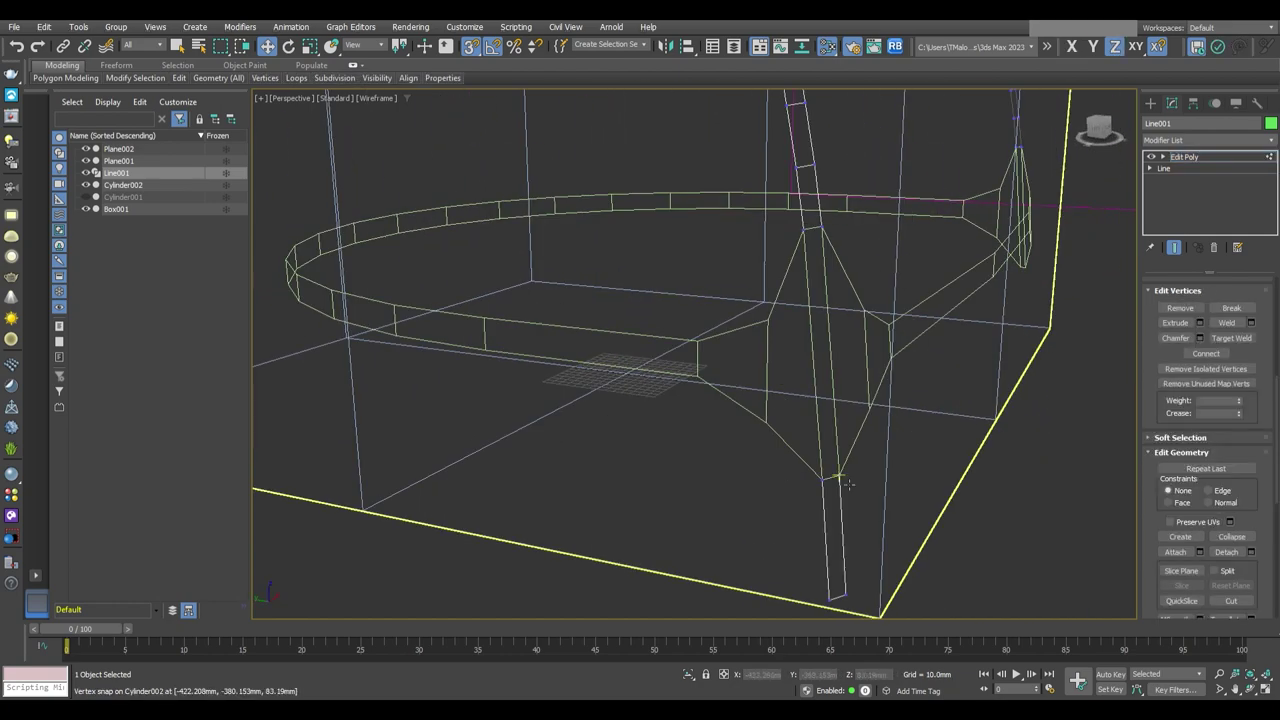
scroll(860, 386, down, 5)
key(f)
key(F3)
key(4)
scroll(851, 429, up, 3)
scroll(851, 429, up, 2)
Select the vertices in the frame's right half and at the leg end
drag(971, 543, 714, 166)
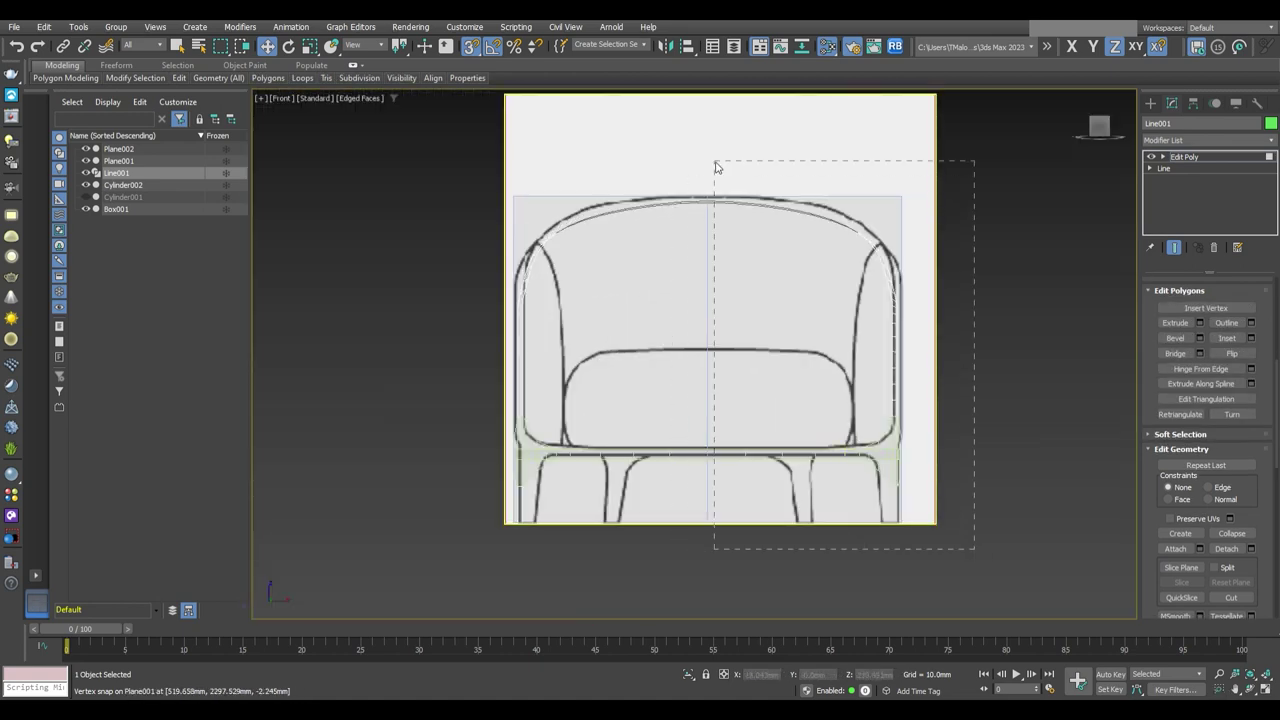
key(1)
scroll(698, 421, up, 6)
click(698, 421)
scroll(693, 343, up, 2)
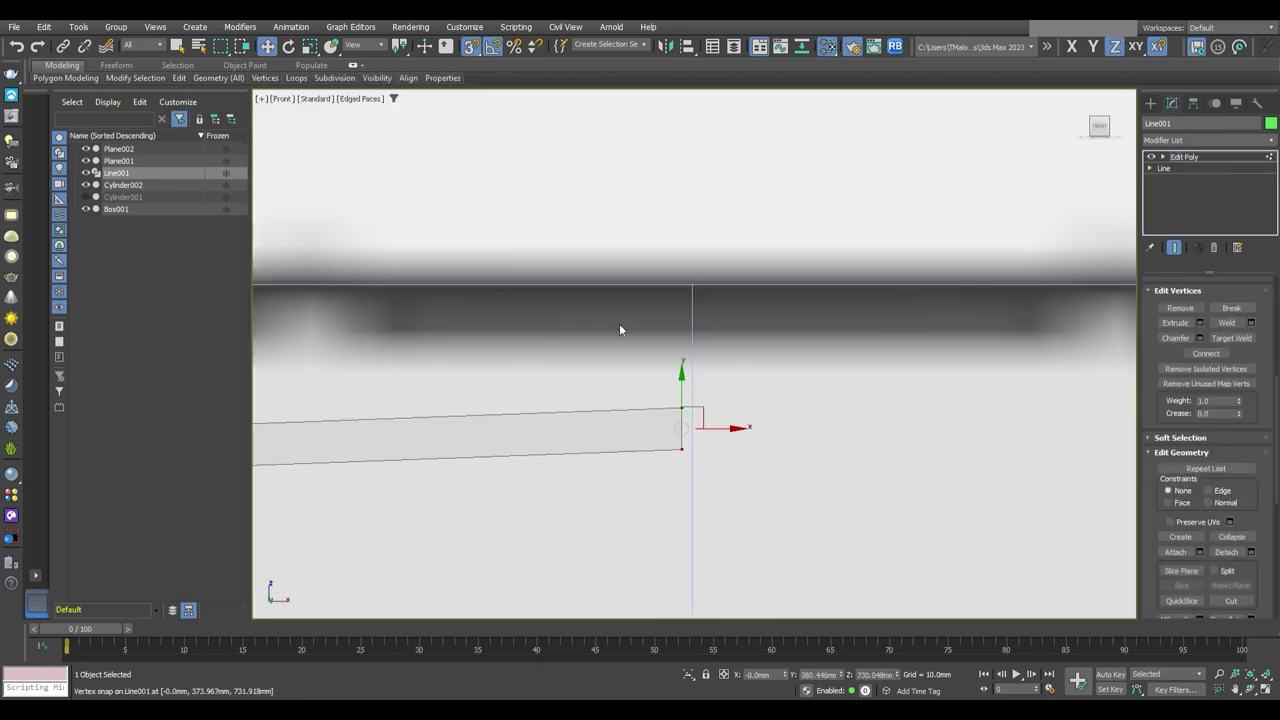
key(1)
scroll(728, 470, down, 8)
Toggle Affect Pivot Only on and off, then mirror a copy of the side frame
click(1193, 103)
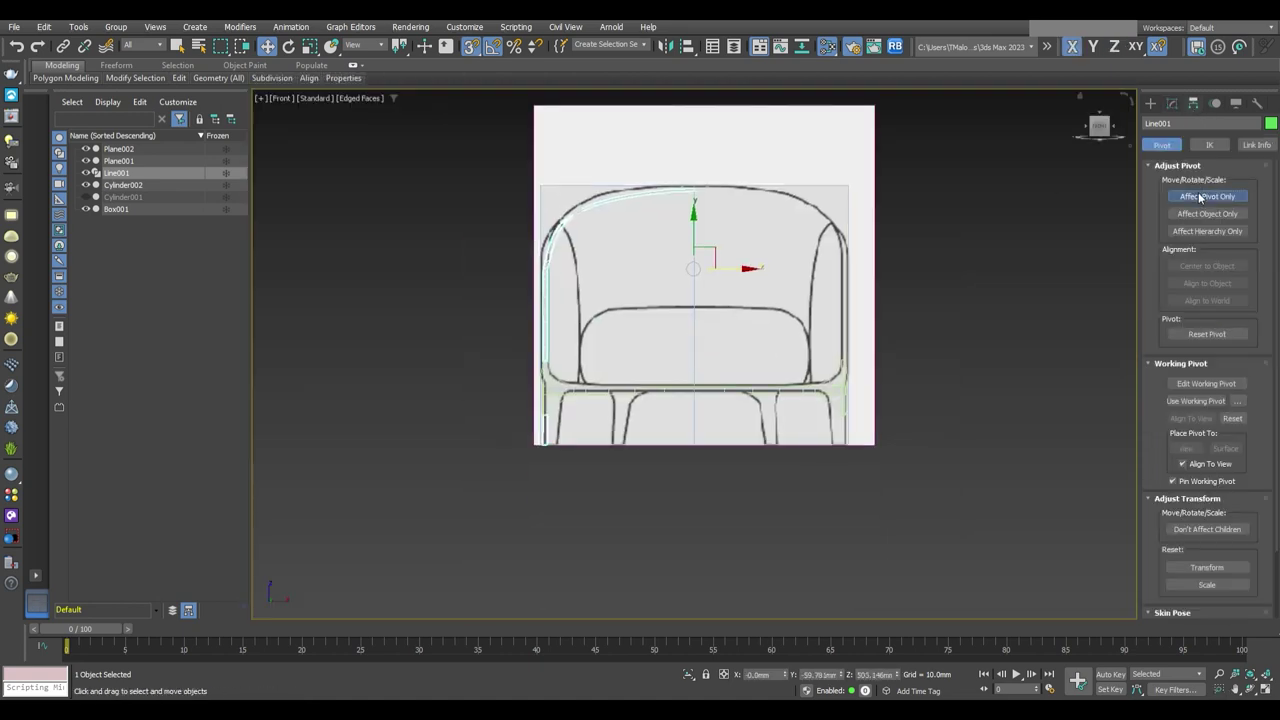
click(1207, 196)
click(1207, 196)
click(1172, 103)
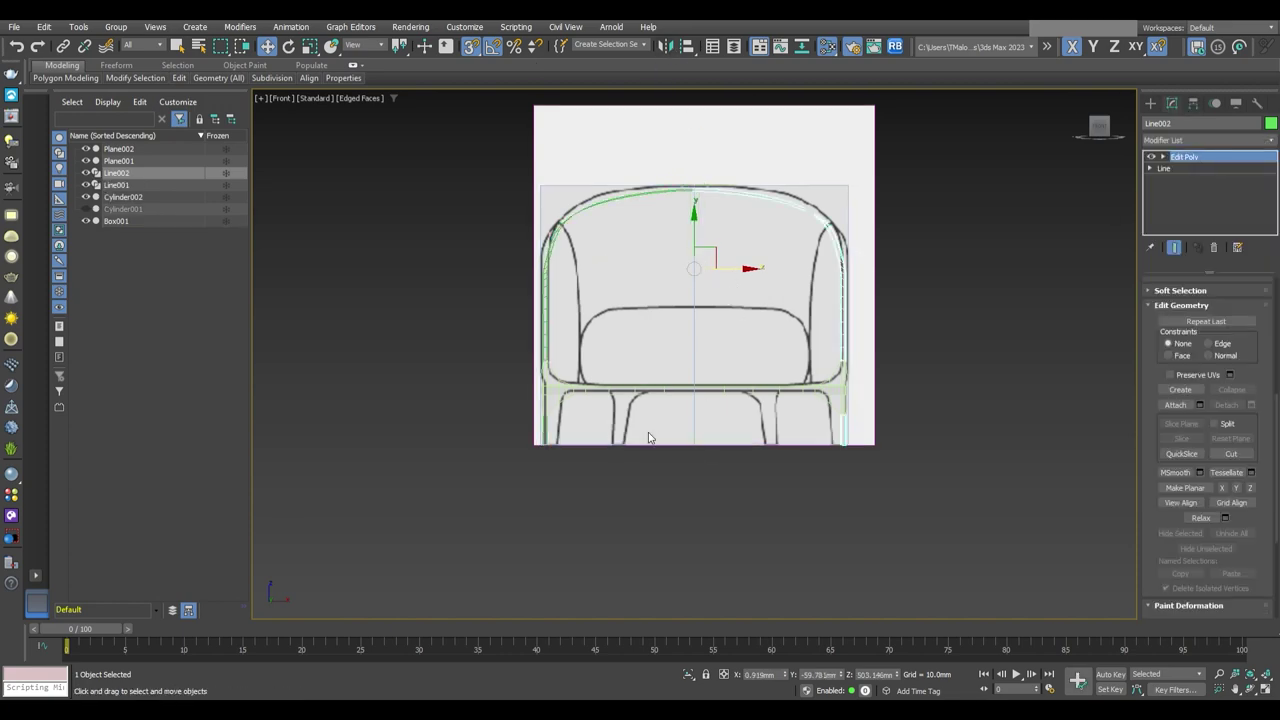
key(p)
scroll(878, 455, up, 4)
Attach the mirrored side frame and the seat ring to Line001
click(670, 345)
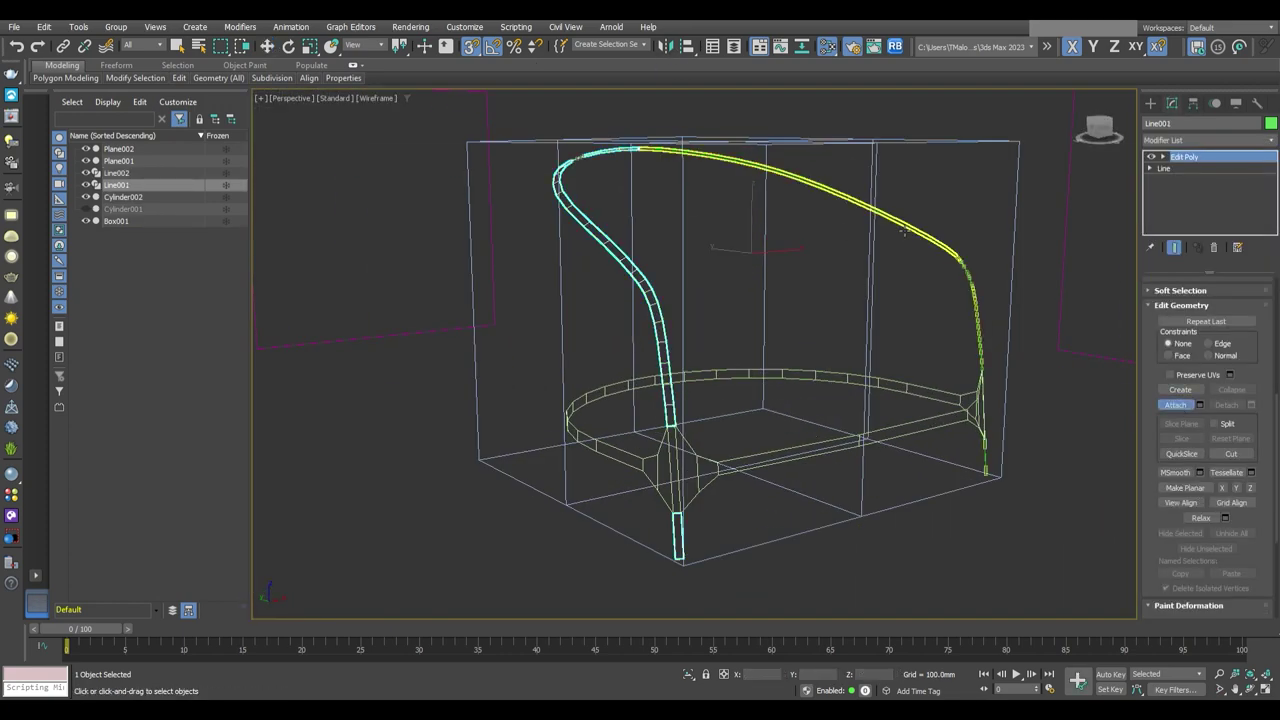
key(1)
scroll(700, 337, down, 5)
key(z)
scroll(640, 450, up, 3)
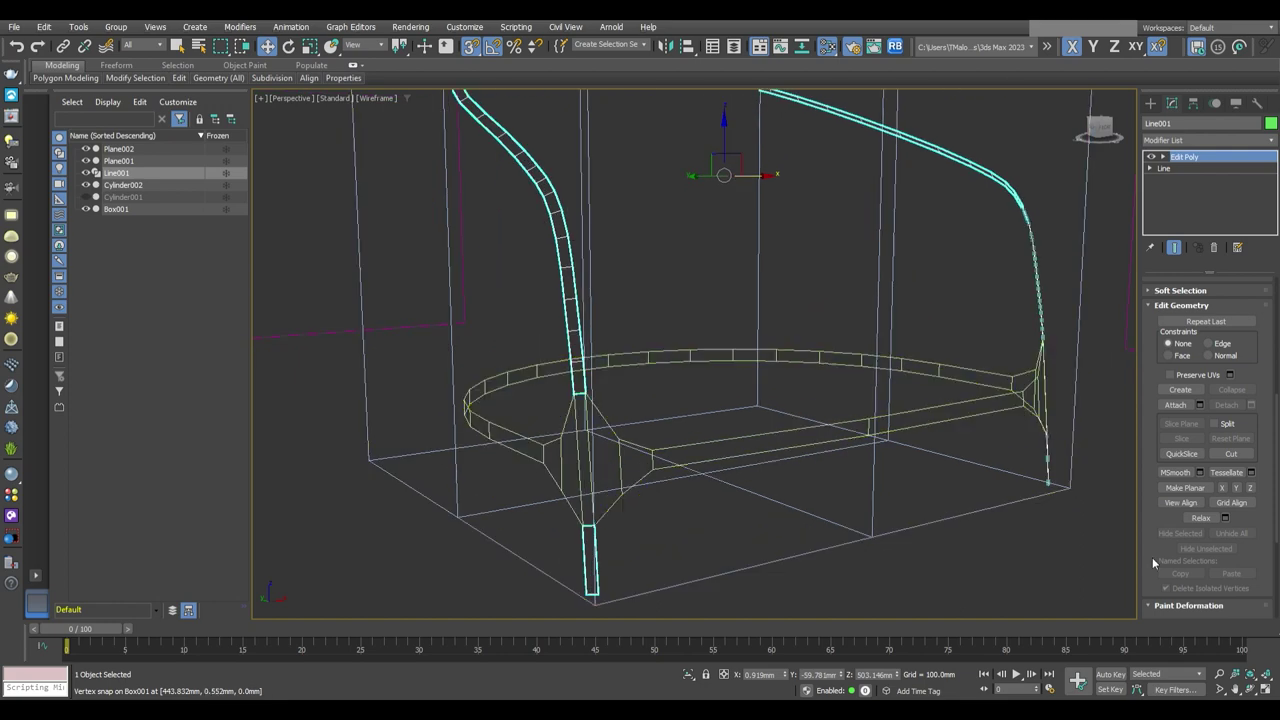
key(1)
click(1175, 364)
click(895, 423)
In the Front view, bring the leg's bottom-corner vertex down to Box001's base at 0.0mm
scroll(829, 490, down, 5)
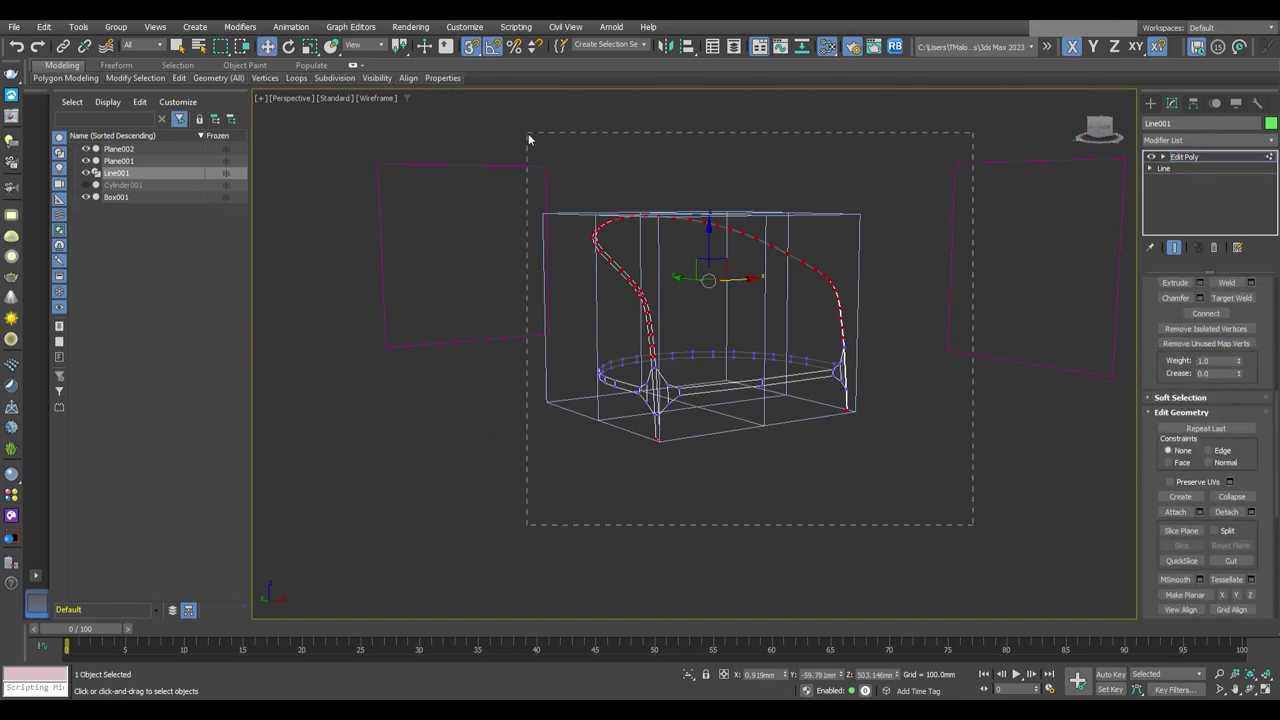
key(w)
scroll(821, 397, up, 6)
alt+middle_drag(830, 388, 760, 470)
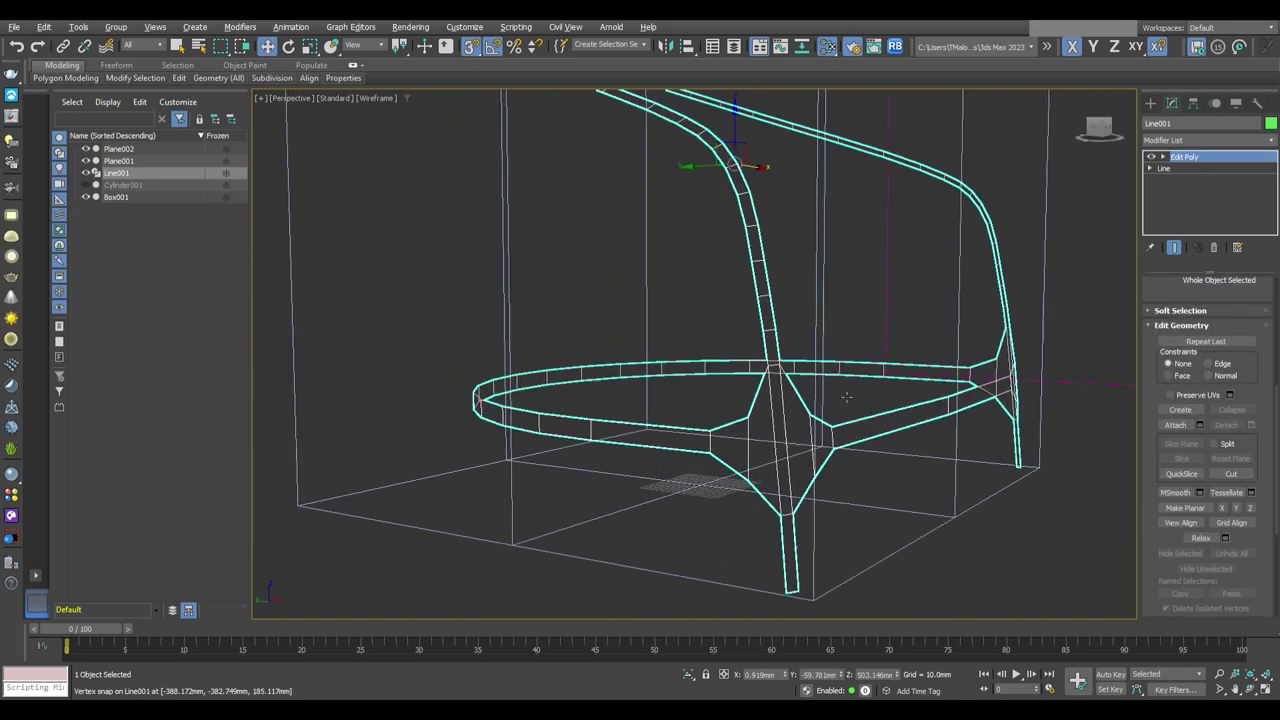
key(f)
scroll(742, 508, up, 5)
key(1)
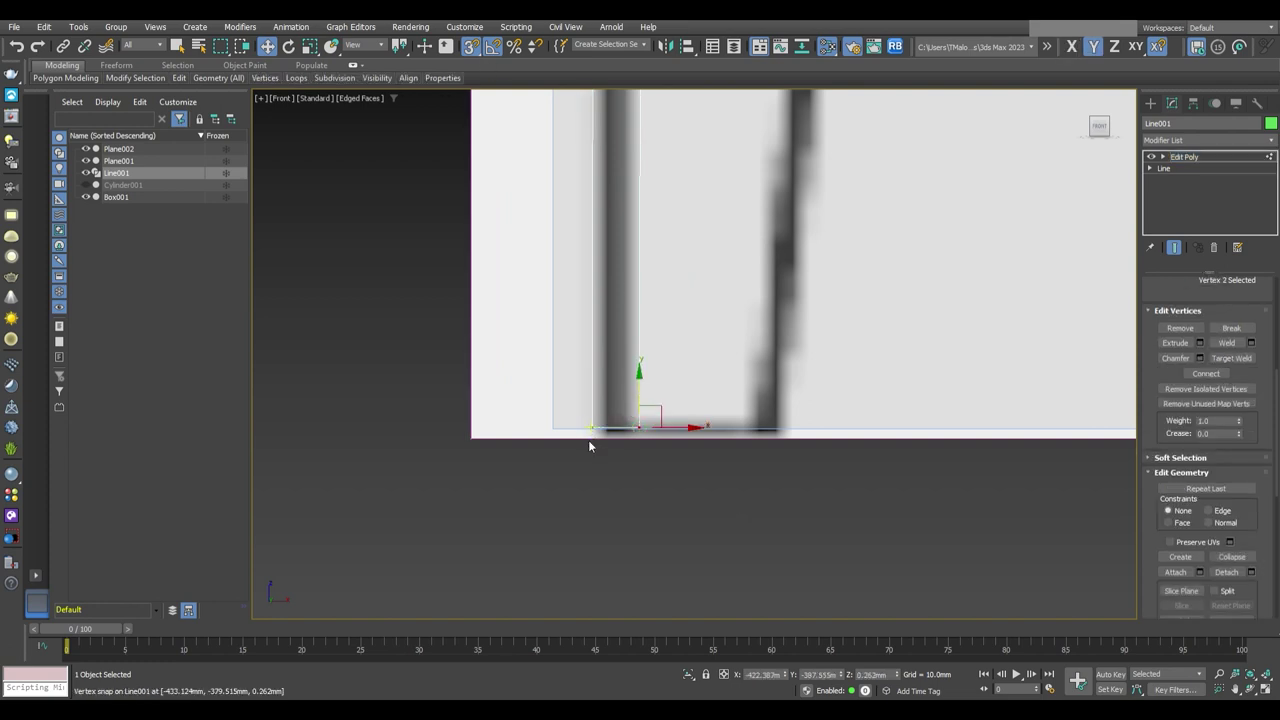
click(580, 425)
scroll(511, 391, down, 5)
scroll(645, 376, up, 6)
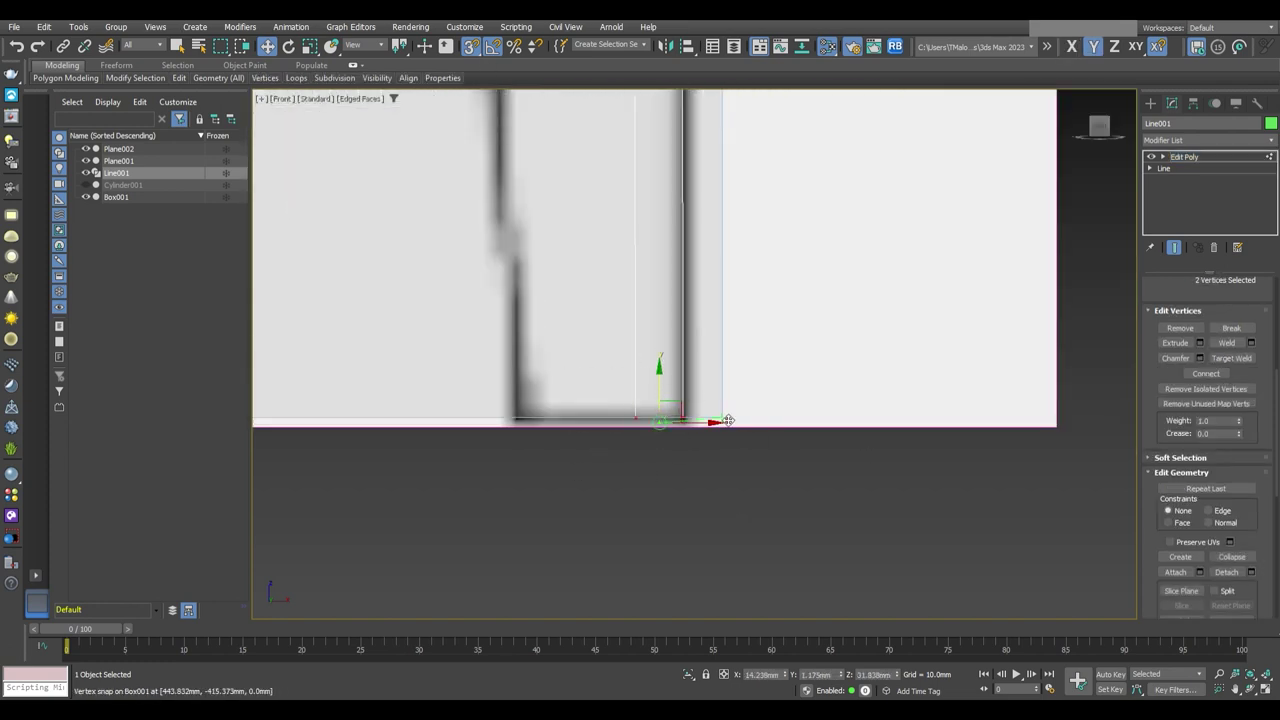
Return to the perspective view and select the guide box Box001
key(1)
key(p)
mouse_move(760, 465)
alt+middle_down()
mouse_move(817, 527)
mouse_move(790, 515)
alt+middle_up()
click(116, 196)
Hide Box001 and set the frame's Shell inner amount to 37.08mm
click(85, 196)
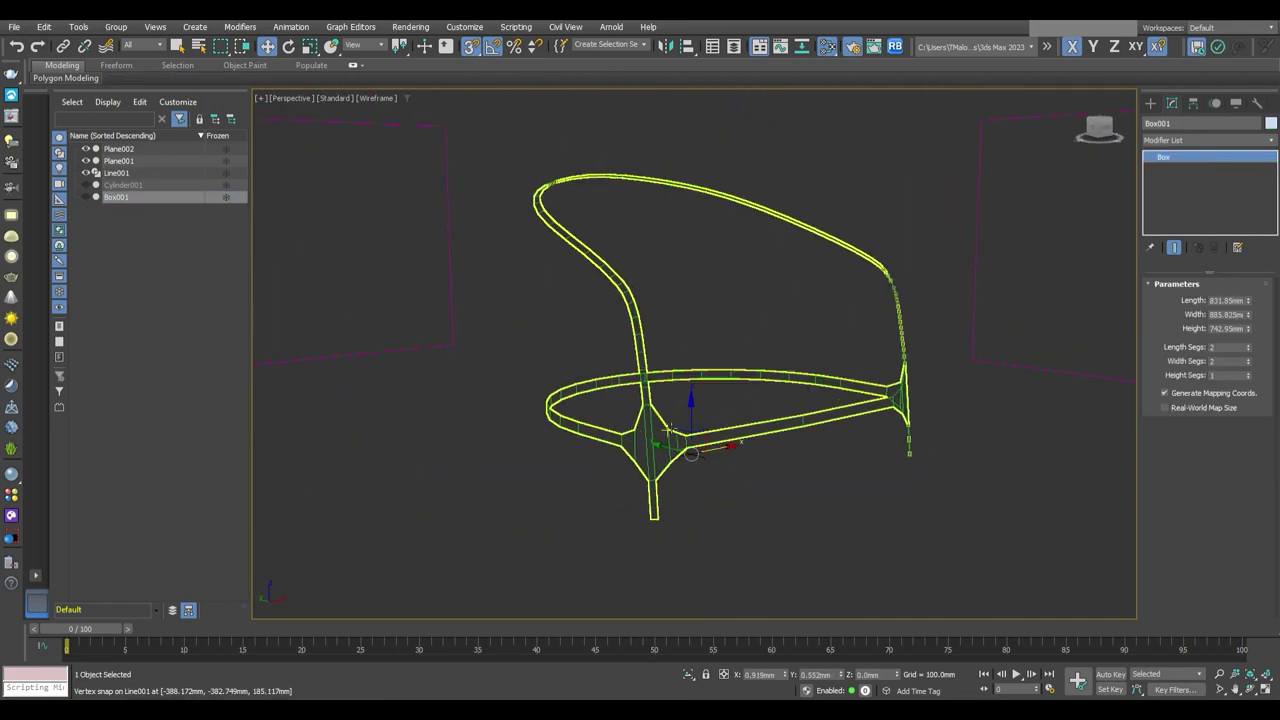
key(F3)
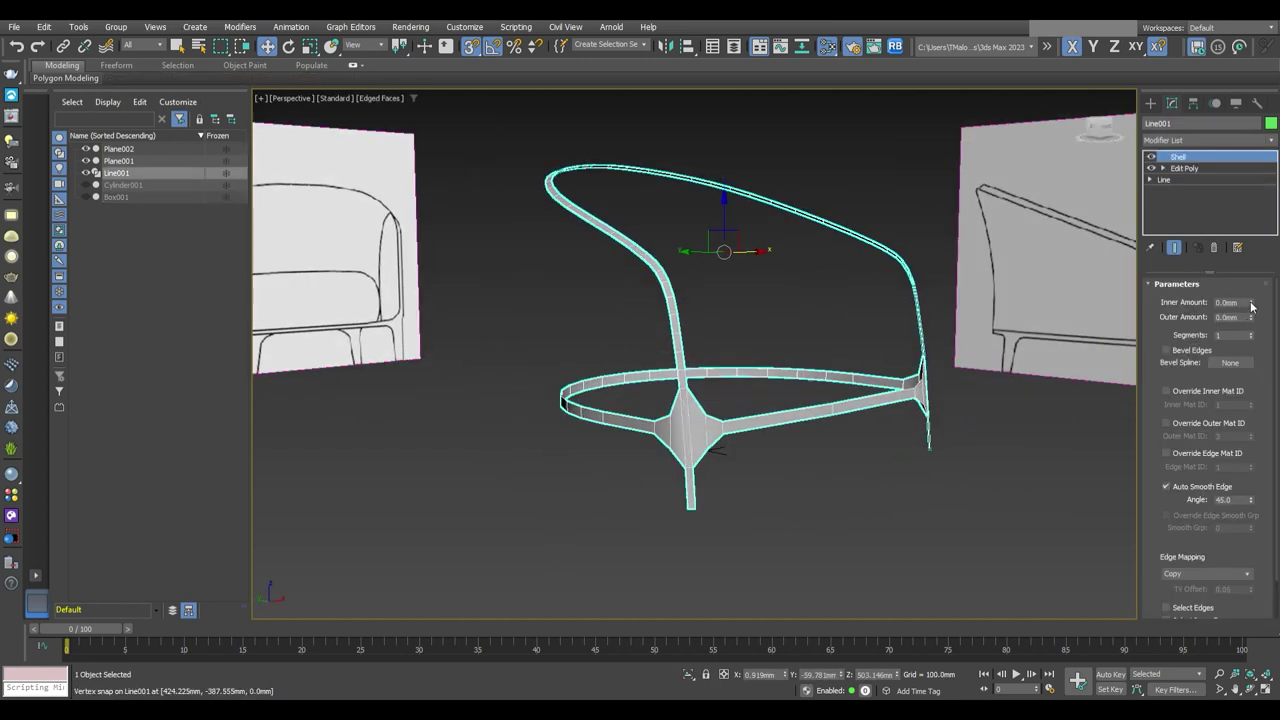
drag(1251, 306, 1247, 258)
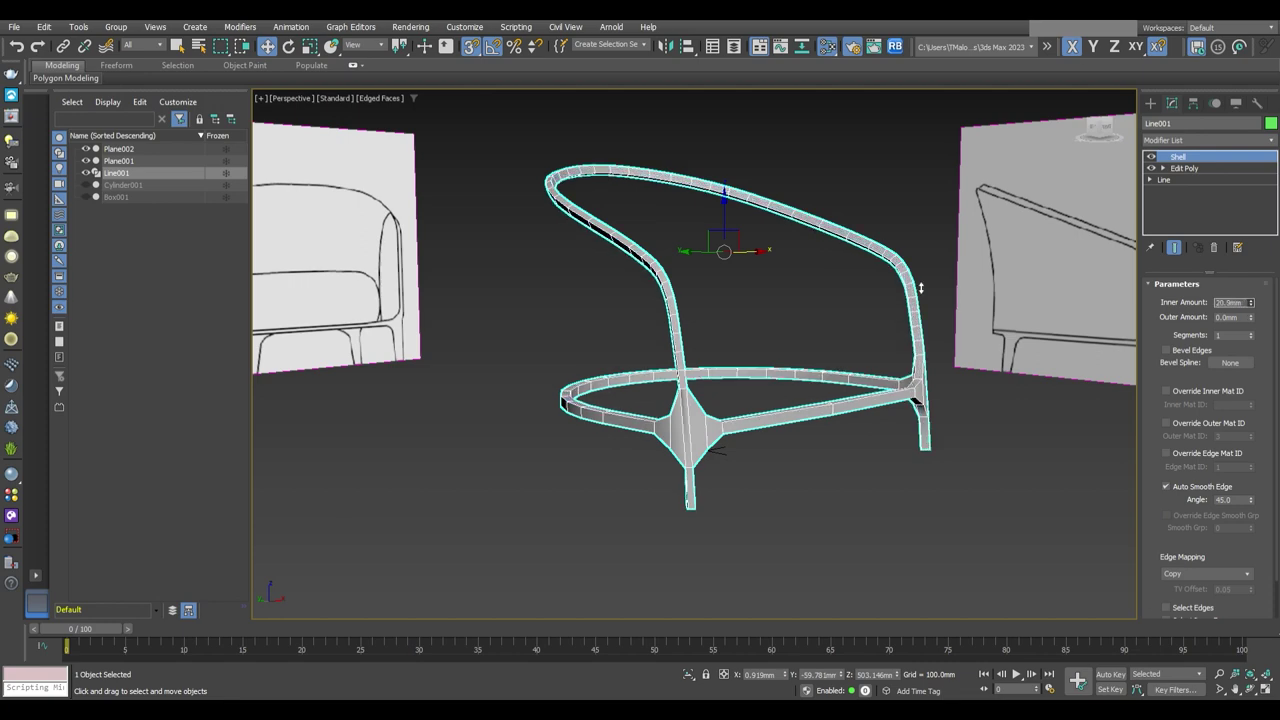
click(1098, 126)
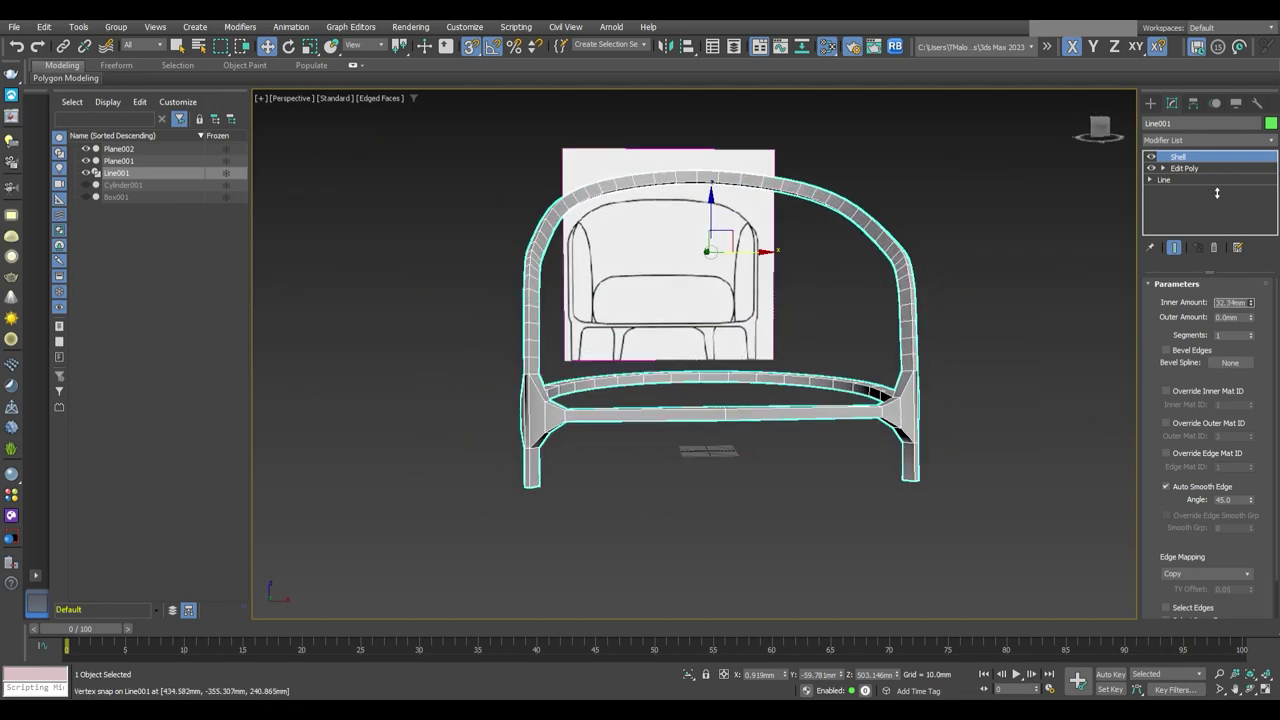
drag(1217, 193, 1217, 180)
Orbit to inspect the thickened frame from a three-quarter view and from below
alt+middle_drag(937, 565, 980, 540)
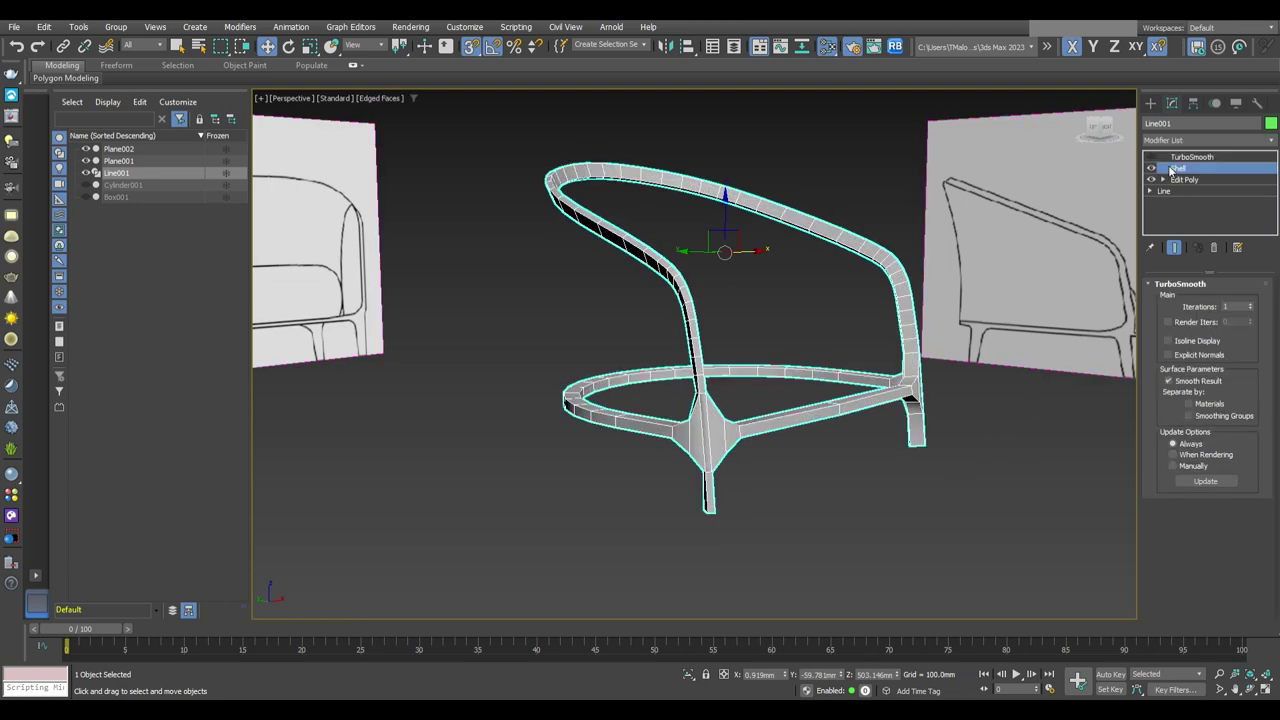
scroll(926, 440, up, 5)
scroll(784, 451, up, 3)
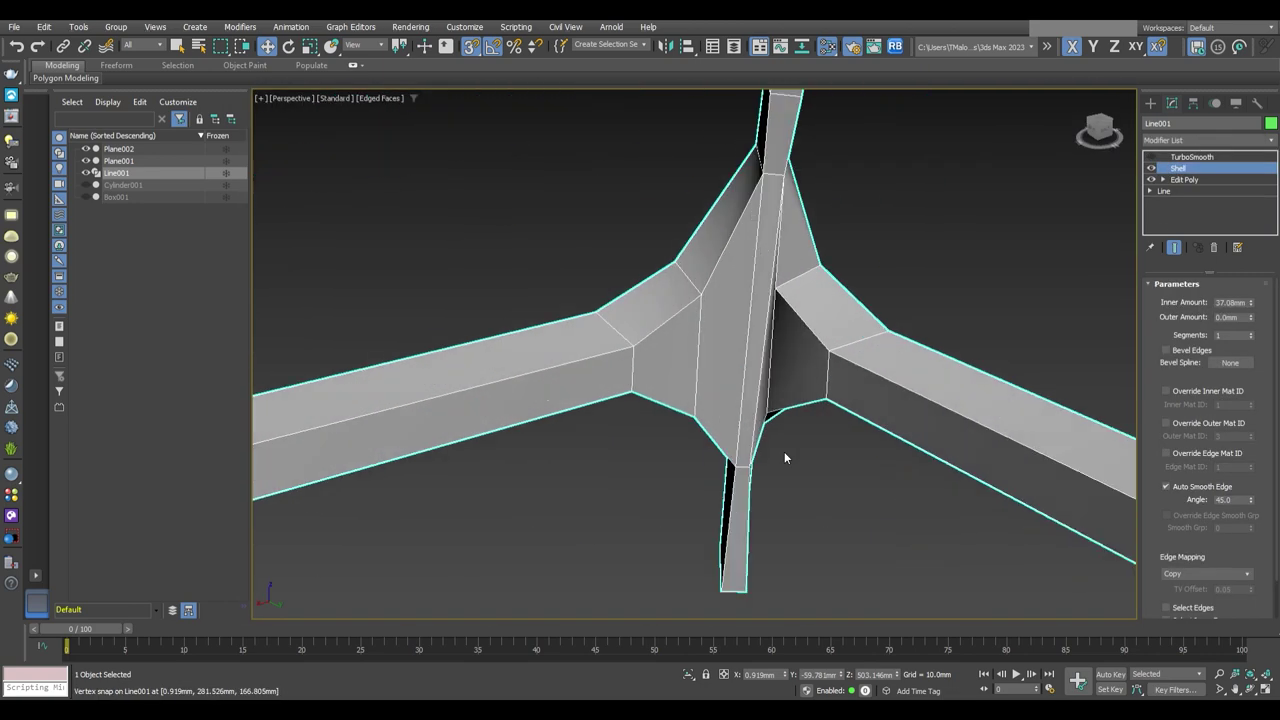
mouse_move(784, 451)
alt+middle_down()
mouse_move(700, 537)
mouse_move(559, 429)
mouse_move(857, 402)
alt+middle_up()
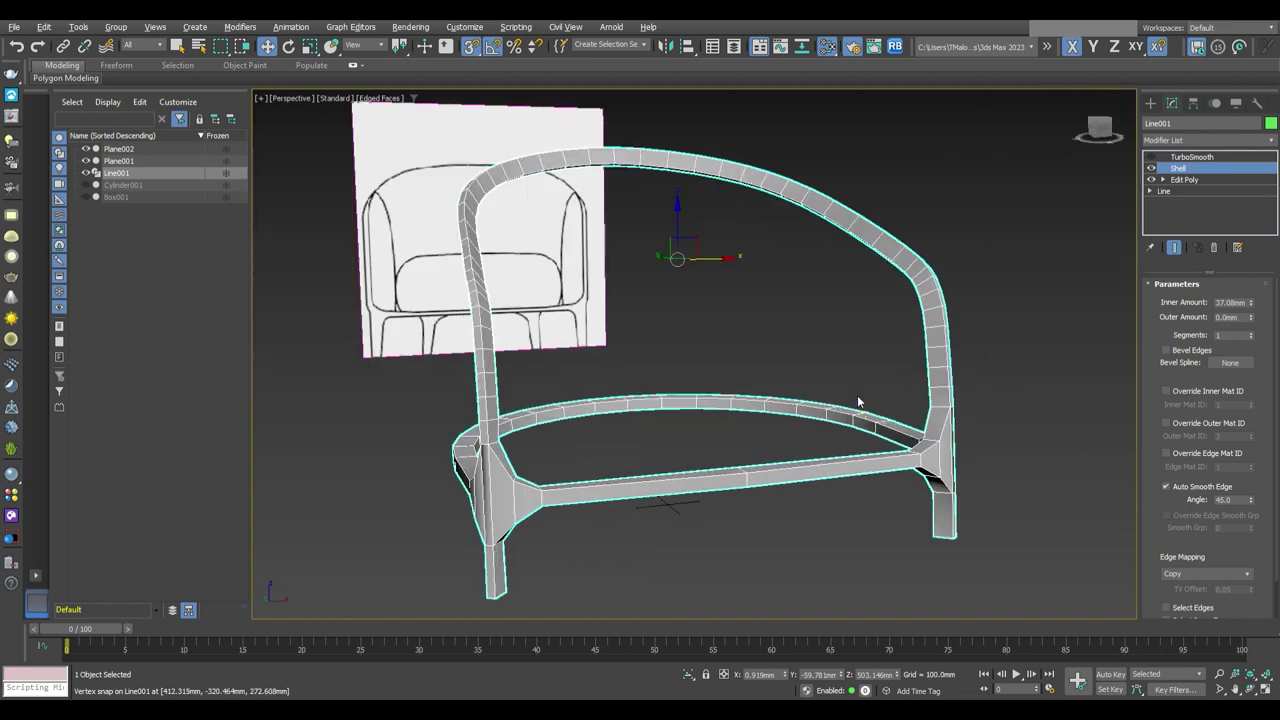
Add a Chamfer modifier to the frame with a new Edit Poly layer beneath it
click(1211, 140)
text(cha)
key(Return)
scroll(948, 418, up, 5)
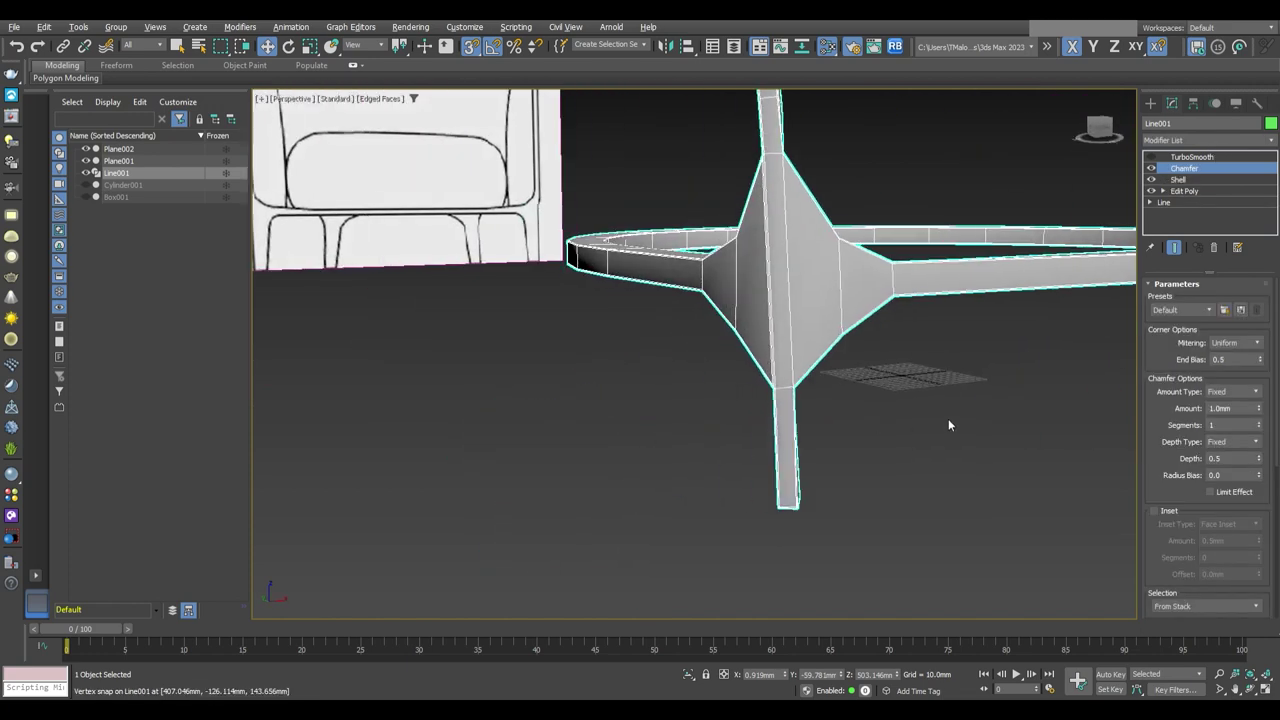
click(1197, 178)
click(1206, 140)
text(edit poly)
key(Return)
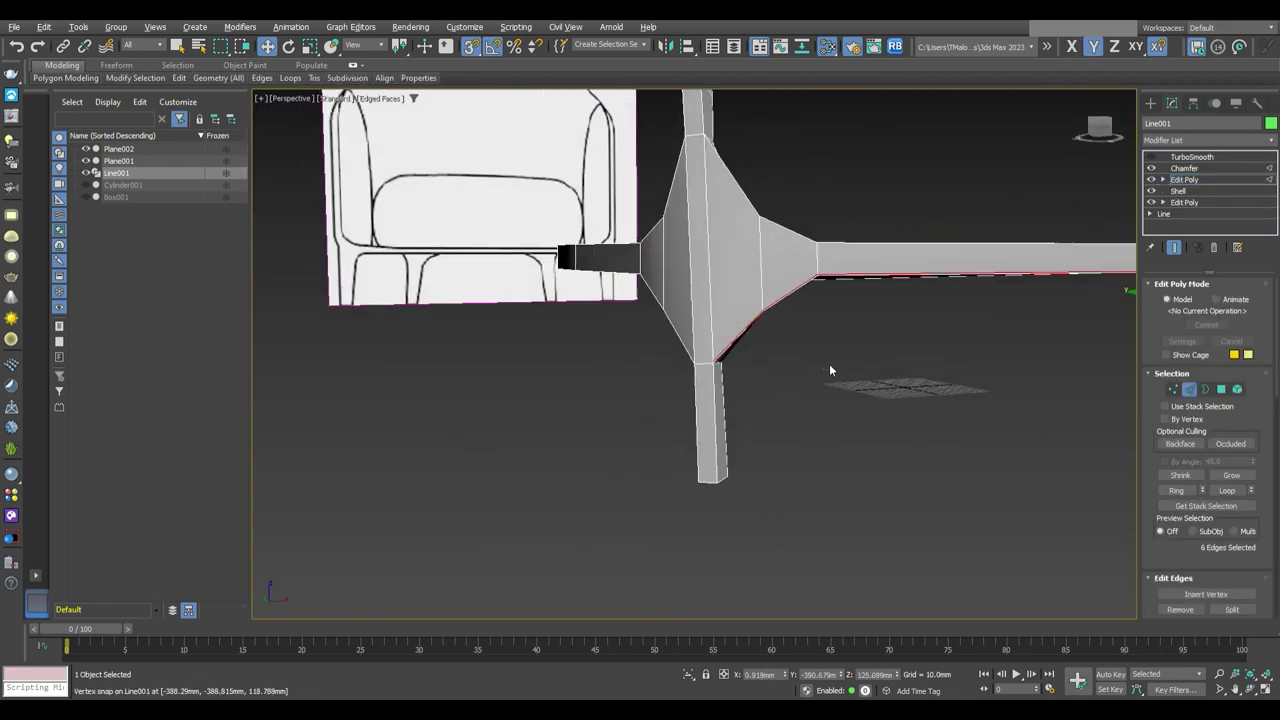
Select edges and a full edge loop around the leg junction and leg bottom
alt+middle_drag(829, 363, 760, 300)
ctrl+click(713, 378)
alt+middle_drag(713, 378, 867, 310)
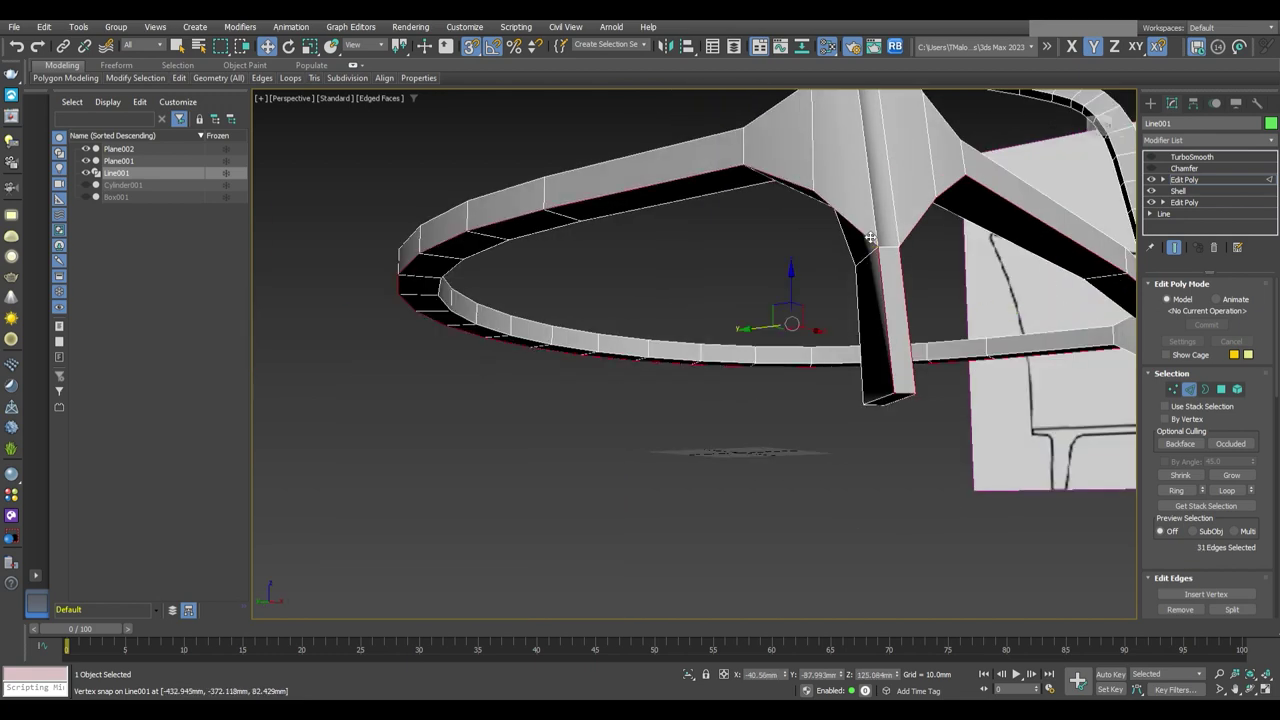
alt+middle_drag(871, 237, 737, 424)
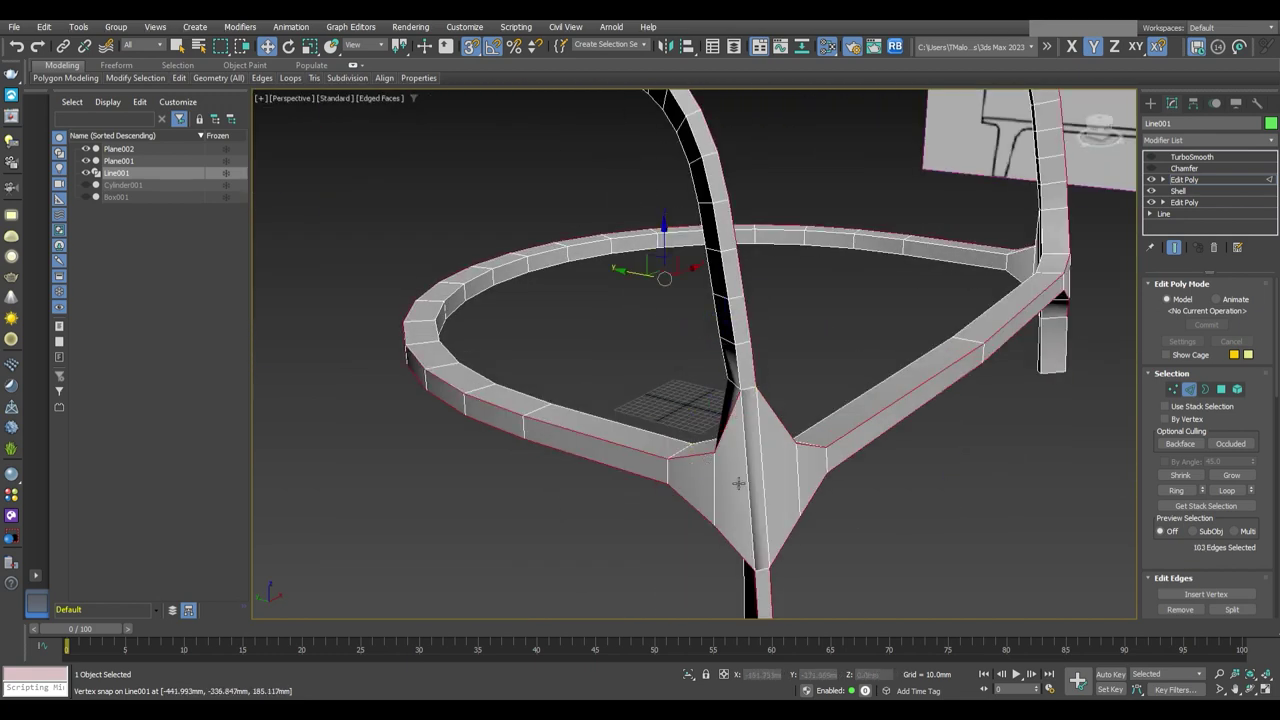
alt+middle_drag(737, 484, 700, 420)
scroll(690, 420, up, 5)
ctrl+click(685, 416)
scroll(727, 375, down, 5)
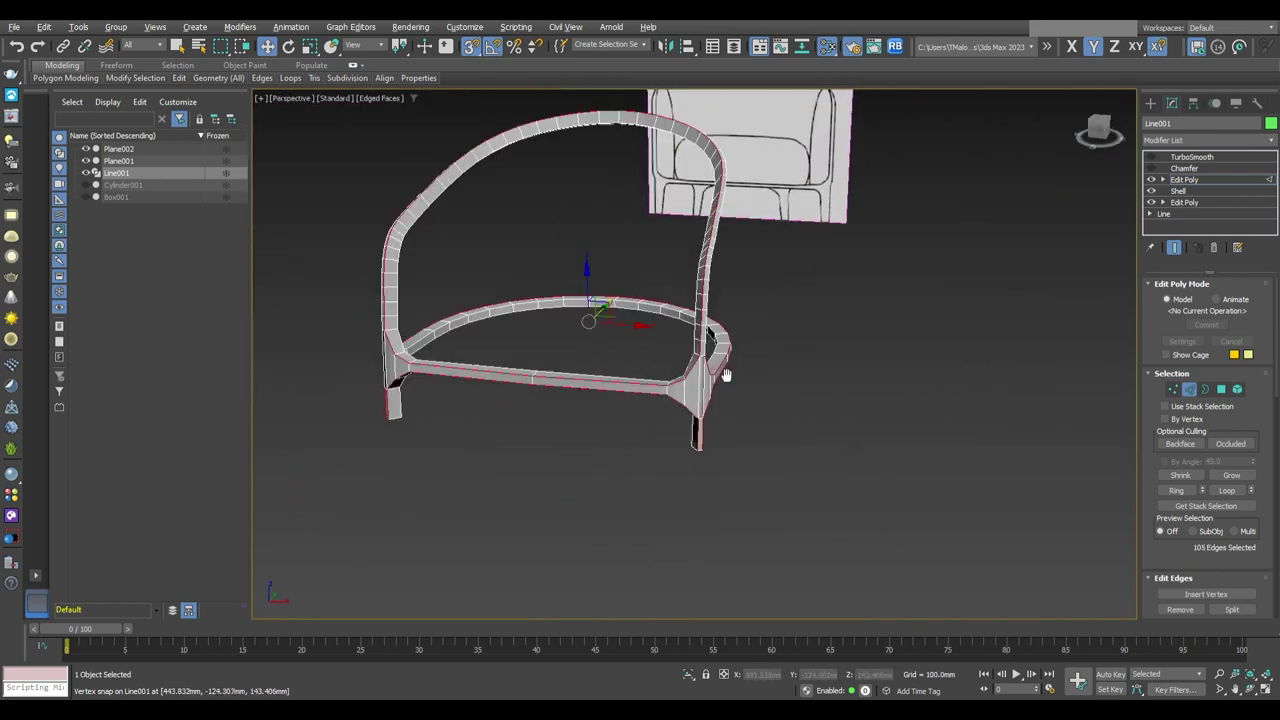
scroll(727, 375, up, 5)
ctrl+double_click(680, 300)
mouse_move(727, 375)
alt+middle_down()
mouse_move(700, 330)
mouse_move(719, 395)
alt+middle_up()
scroll(700, 330, down, 5)
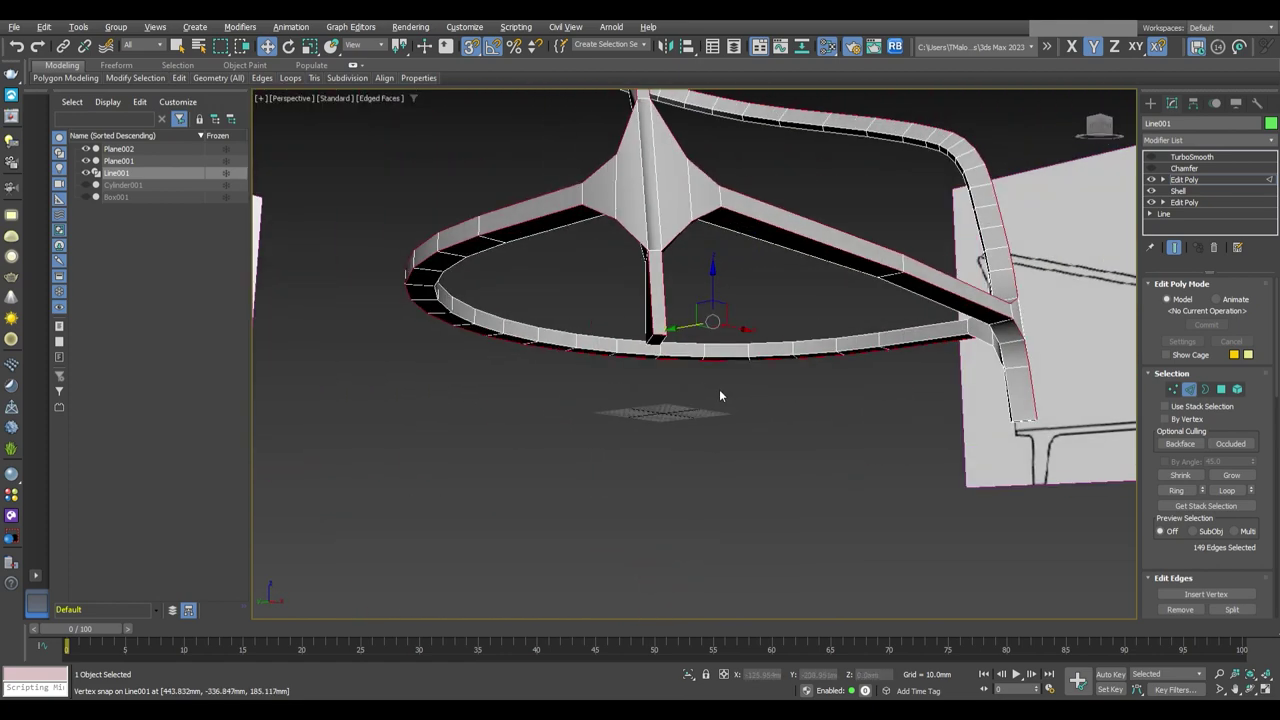
scroll(719, 395, up, 3)
scroll(740, 290, down, 5)
scroll(731, 360, up, 5)
scroll(731, 360, up, 3)
ctrl+click(632, 228)
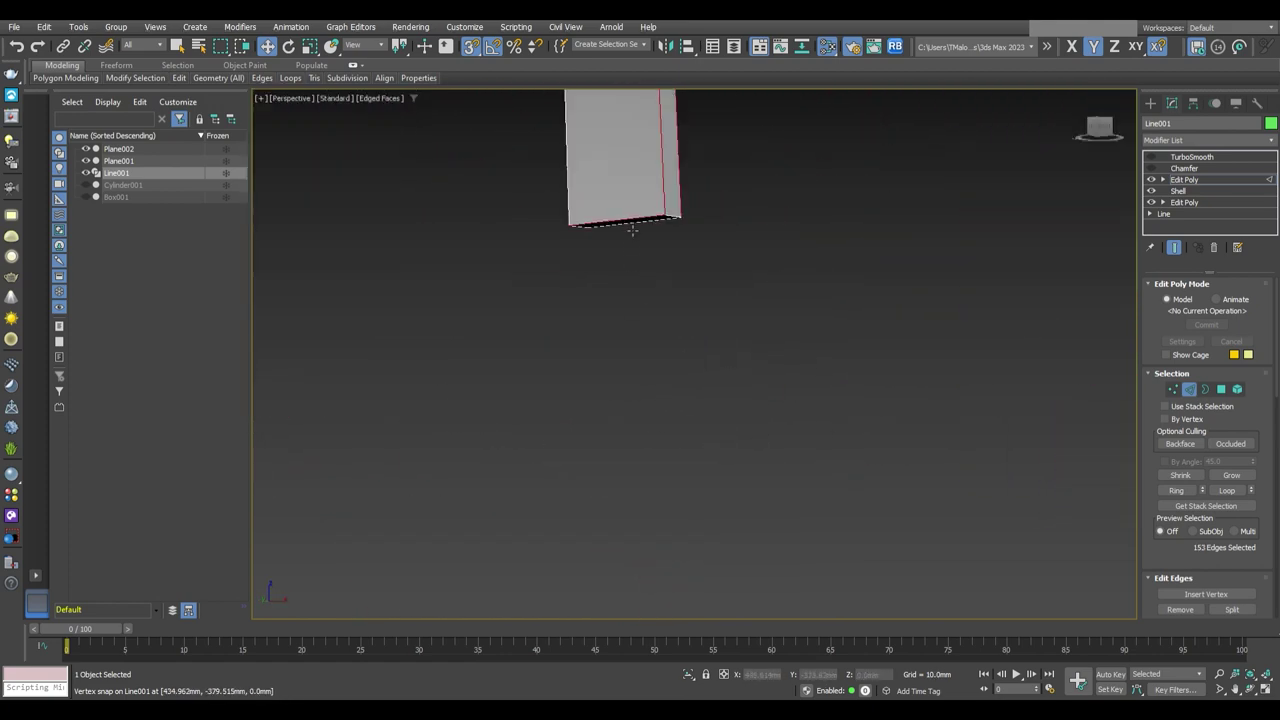
ctrl+click(632, 228)
scroll(652, 317, down, 4)
Orbit around the curved frame to a lower view of the leg junction
alt+middle_drag(652, 317, 925, 446)
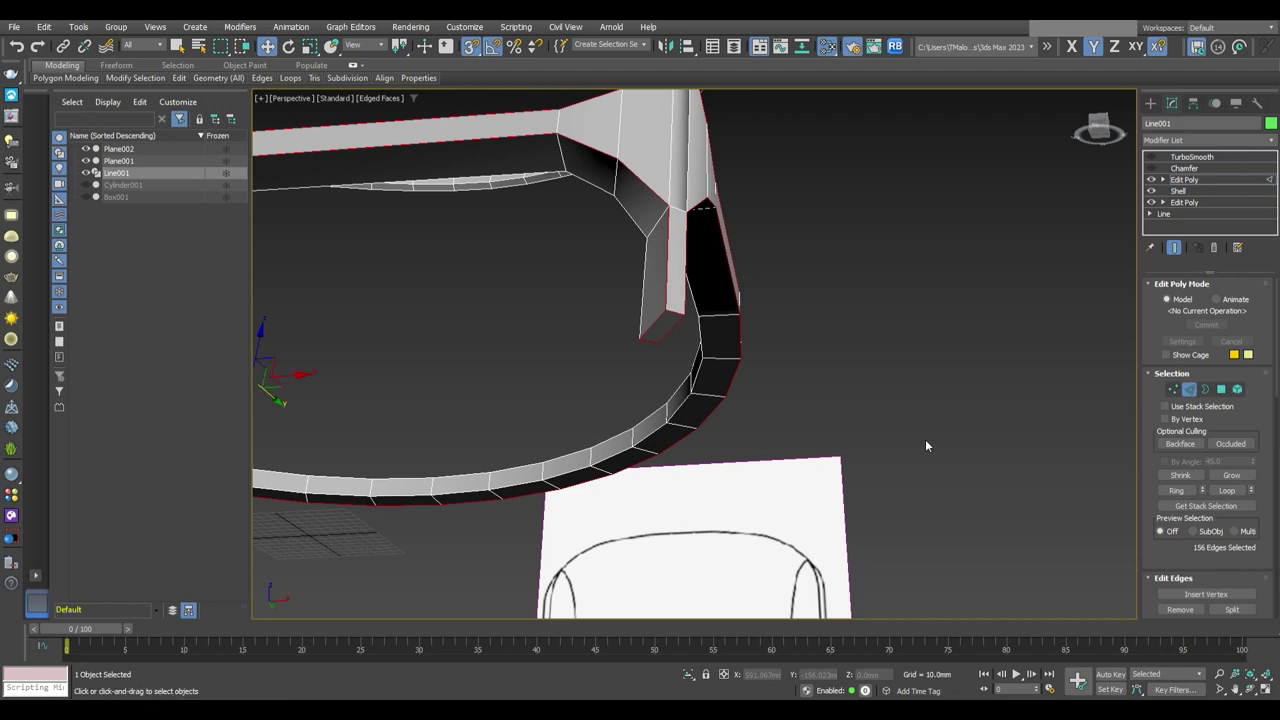
alt+middle_drag(926, 446, 614, 443)
scroll(570, 372, up, 5)
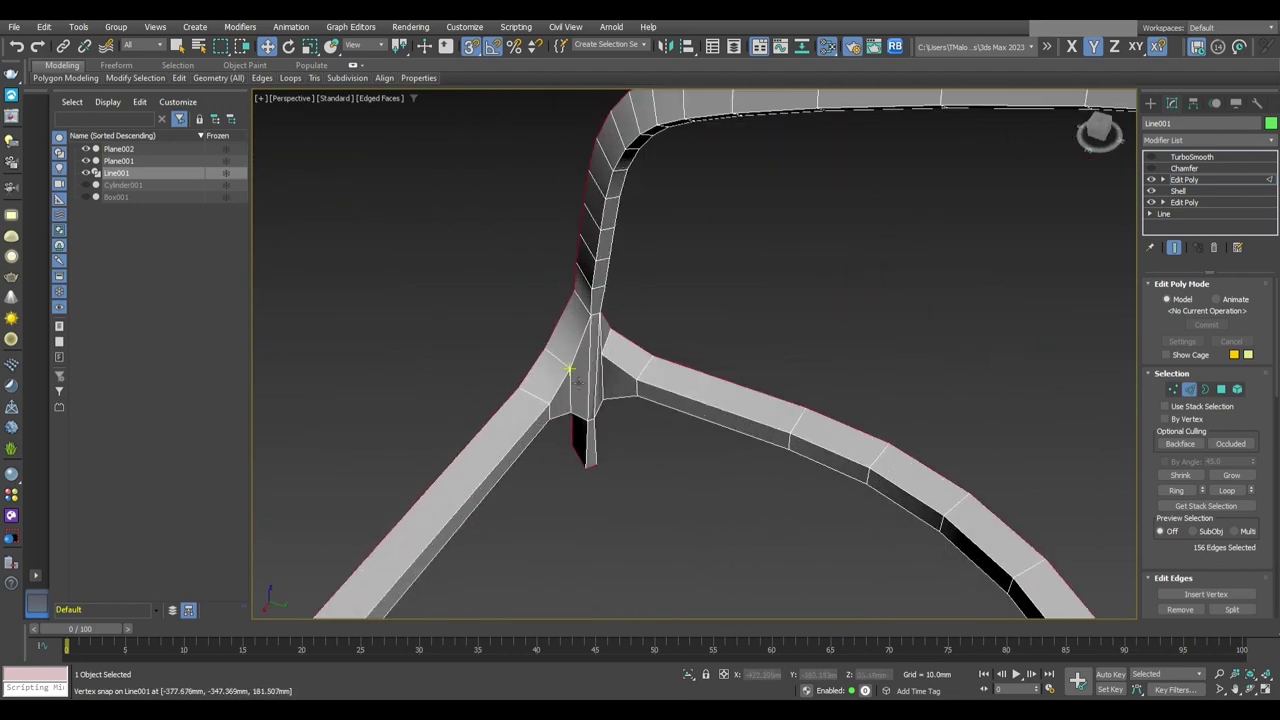
scroll(636, 380, up, 3)
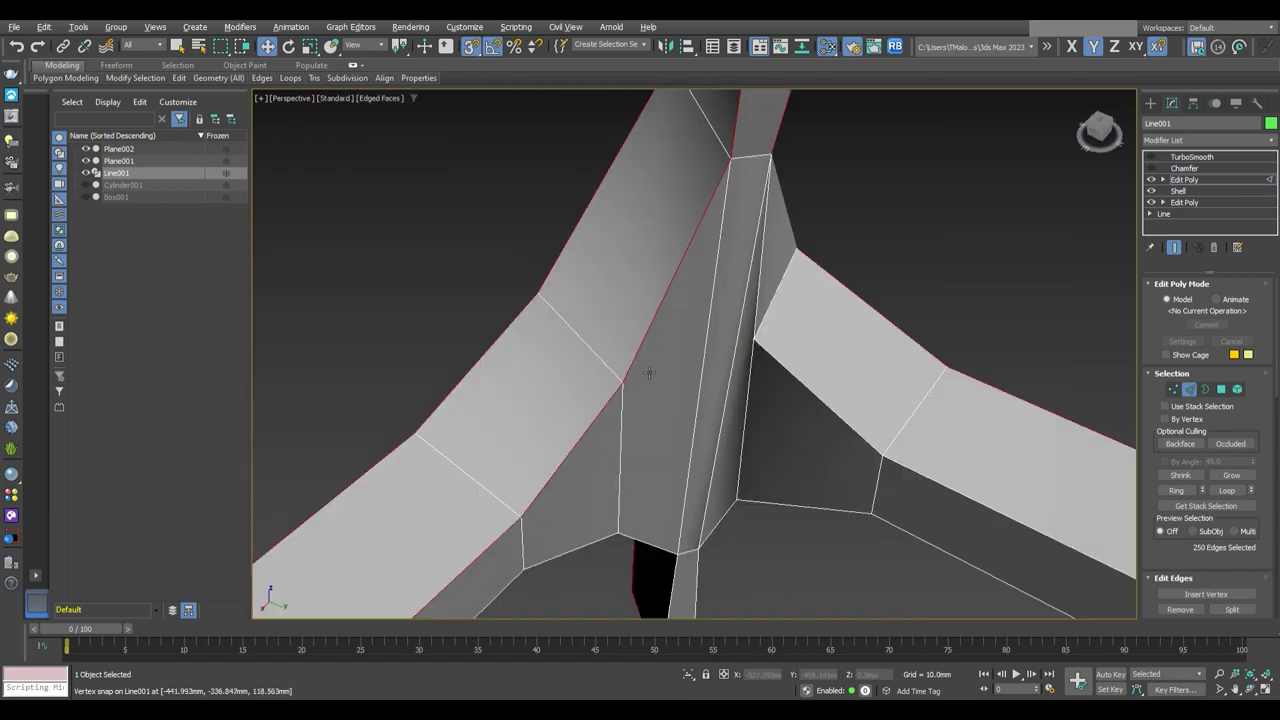
scroll(643, 372, down, 2)
alt+middle_drag(737, 366, 590, 408)
scroll(580, 368, down, 5)
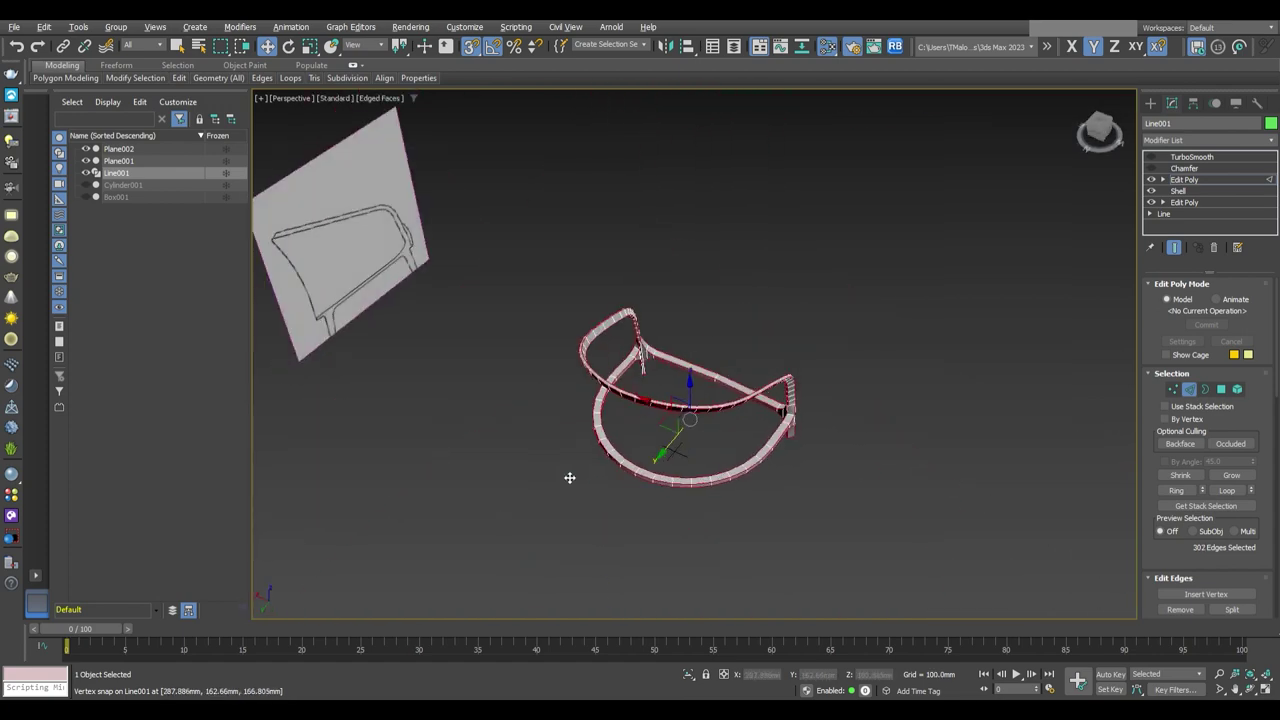
scroll(571, 477, up, 5)
scroll(686, 386, up, 2)
scroll(730, 433, down, 2)
scroll(730, 433, down, 5)
alt+middle_drag(730, 433, 590, 415)
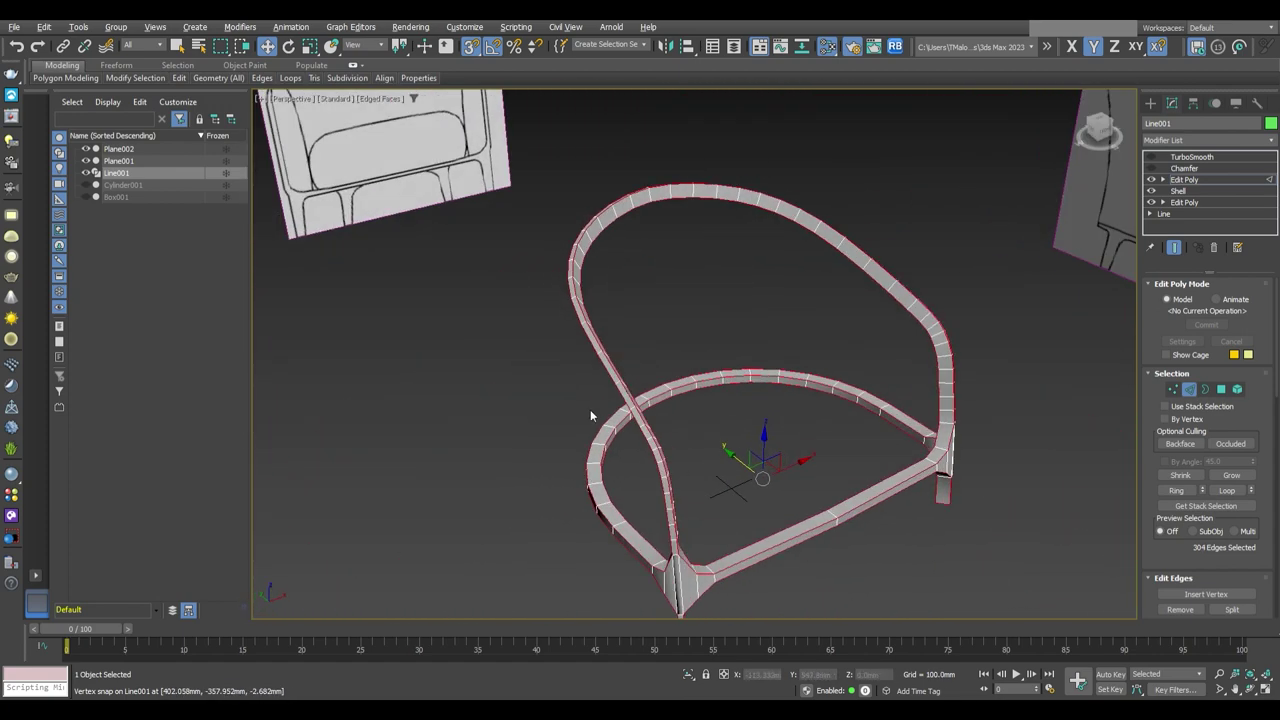
scroll(897, 371, up, 5)
scroll(897, 371, down, 1)
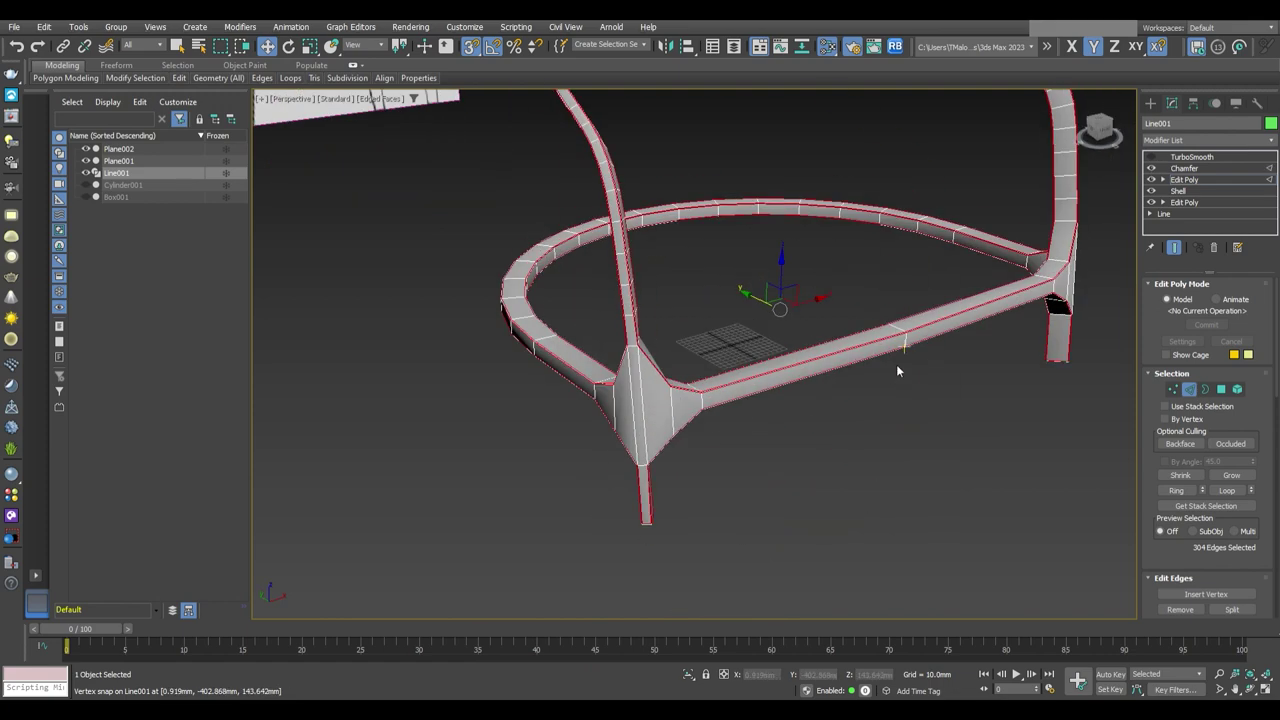
Show the TurboSmooth result and view the smoothed frame from the front
click(1165, 157)
mouse_move(993, 369)
alt+middle_down()
mouse_move(741, 464)
mouse_move(699, 517)
mouse_move(767, 488)
alt+middle_up()
scroll(741, 464, down, 3)
Maximize the viewport, reselect Line001 and set a straight Front view at vertex level
click(699, 517)
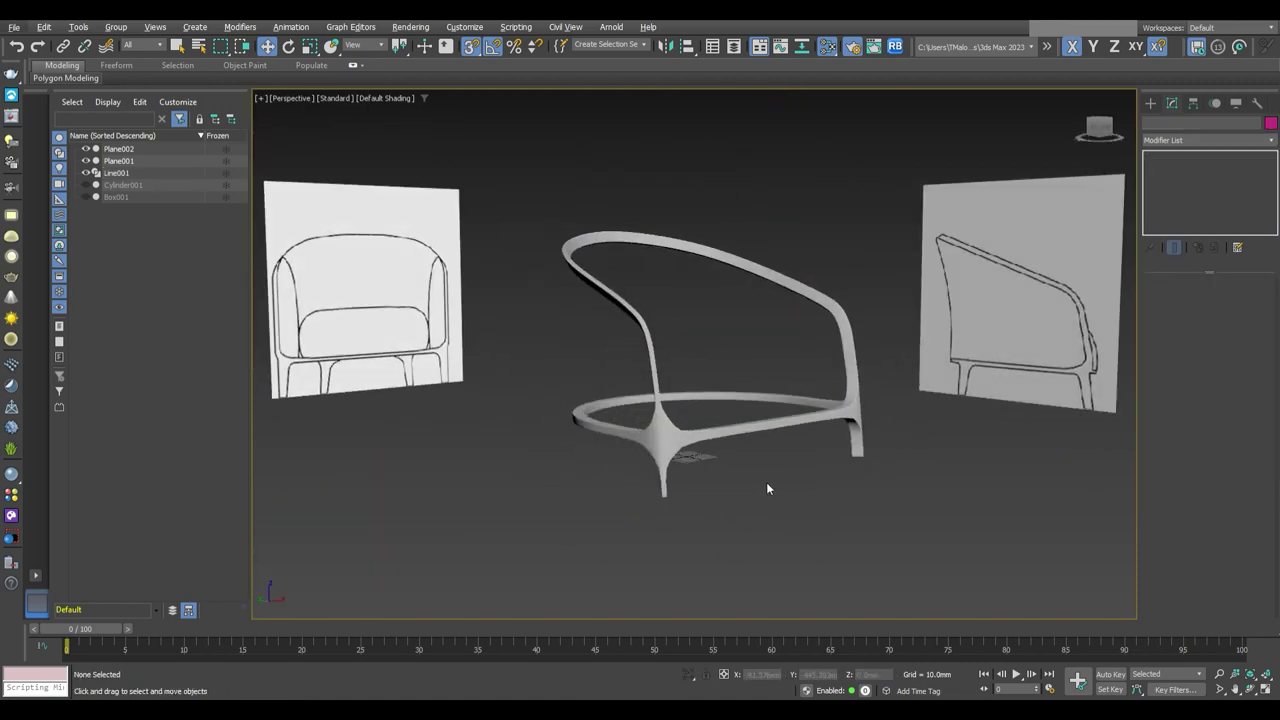
key(alt+w)
key(alt+w)
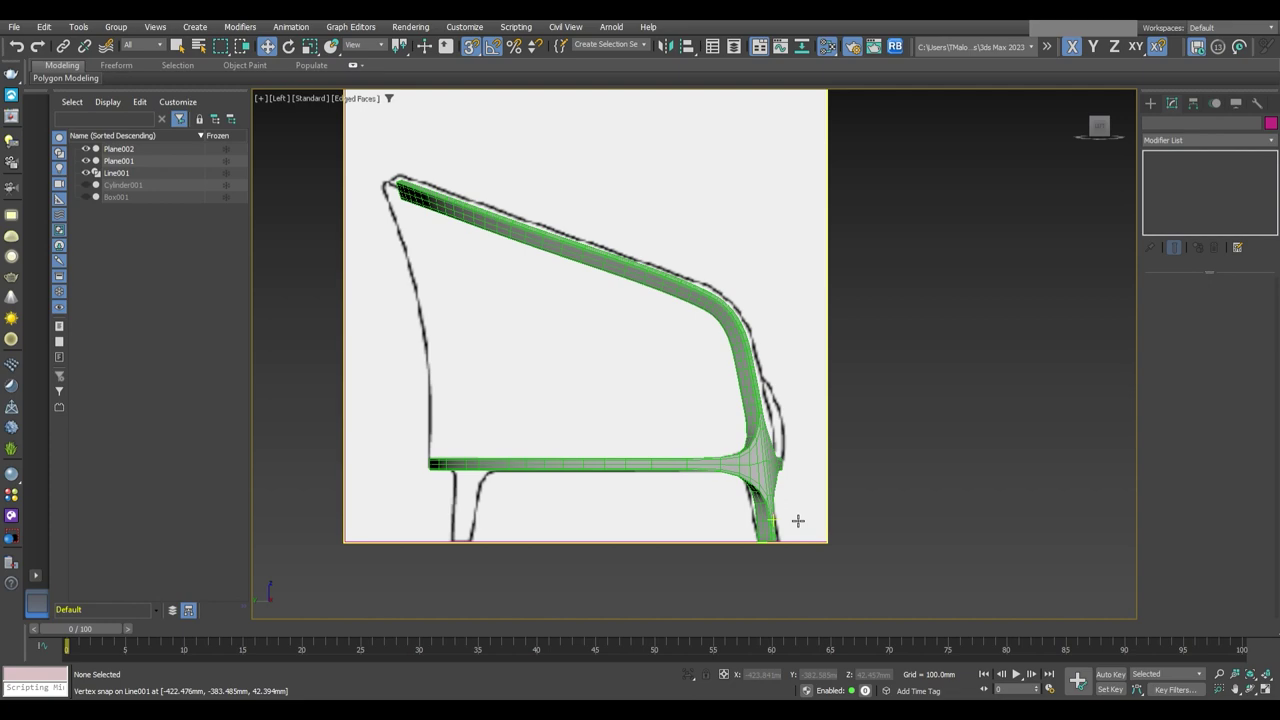
click(797, 520)
key(p)
key(f)
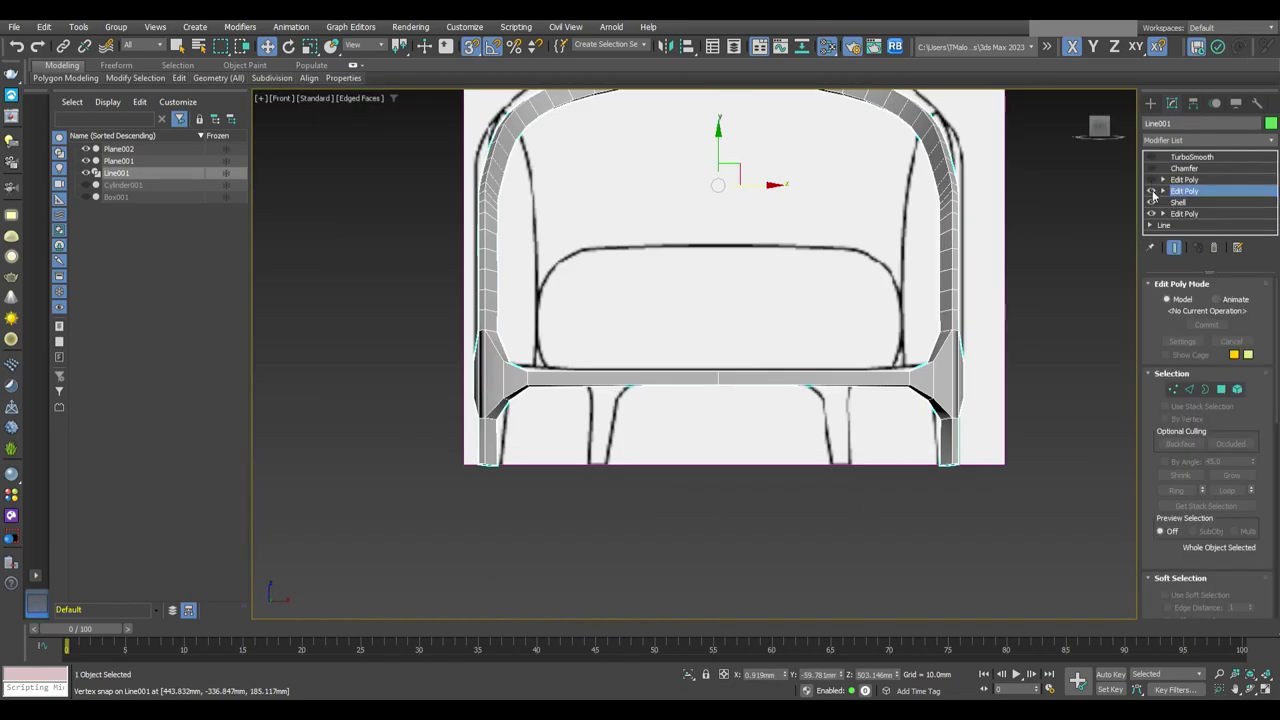
scroll(694, 429, up, 2)
scroll(791, 411, up, 3)
key(1)
scroll(808, 404, down, 5)
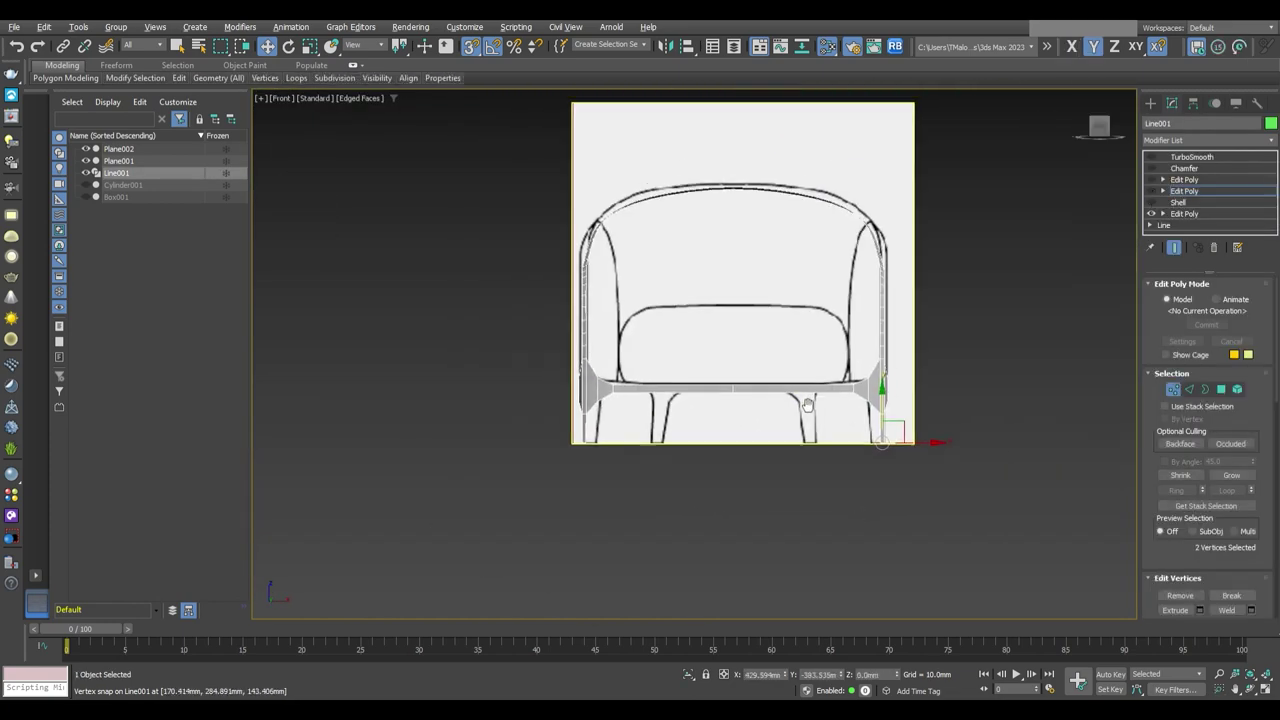
middle_drag(808, 404, 796, 420)
Clear the polygon selection, go to Vertex level and compare Left and Front views
key(4)
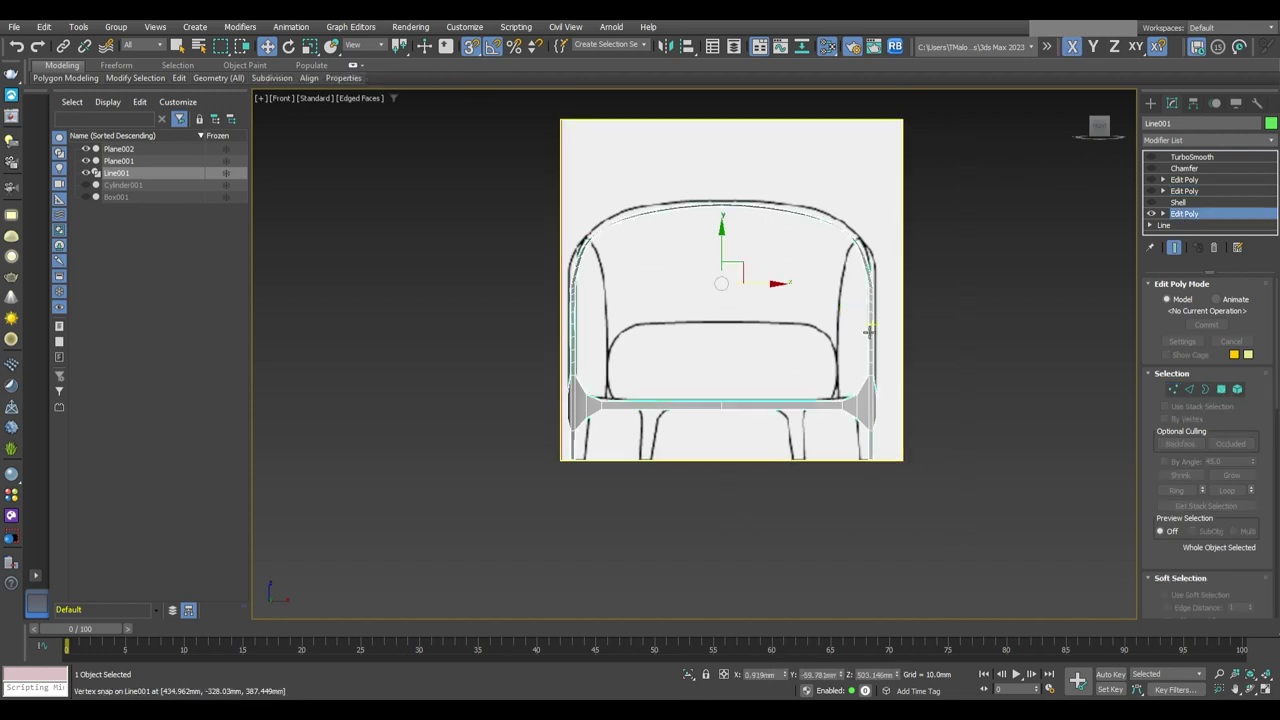
drag(974, 509, 745, 173)
scroll(723, 374, up, 2)
key(6)
scroll(640, 390, up, 2)
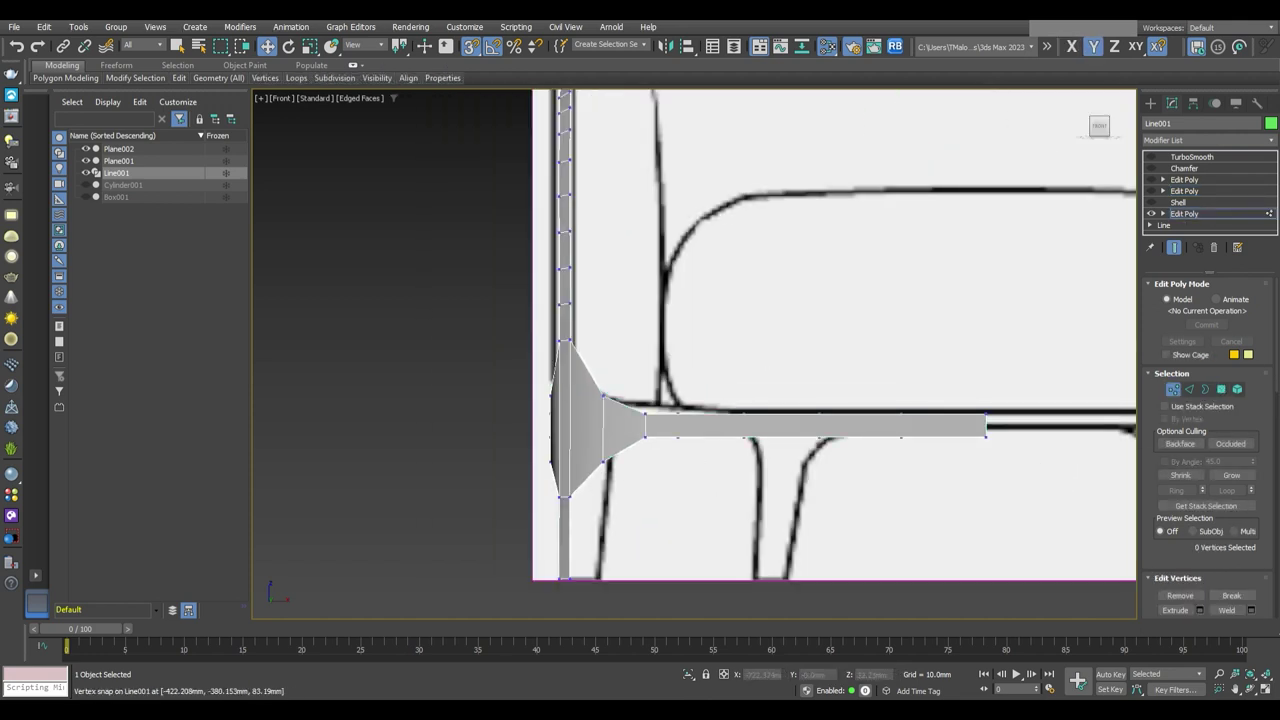
scroll(573, 396, up, 1)
scroll(573, 396, up, 1)
key(1)
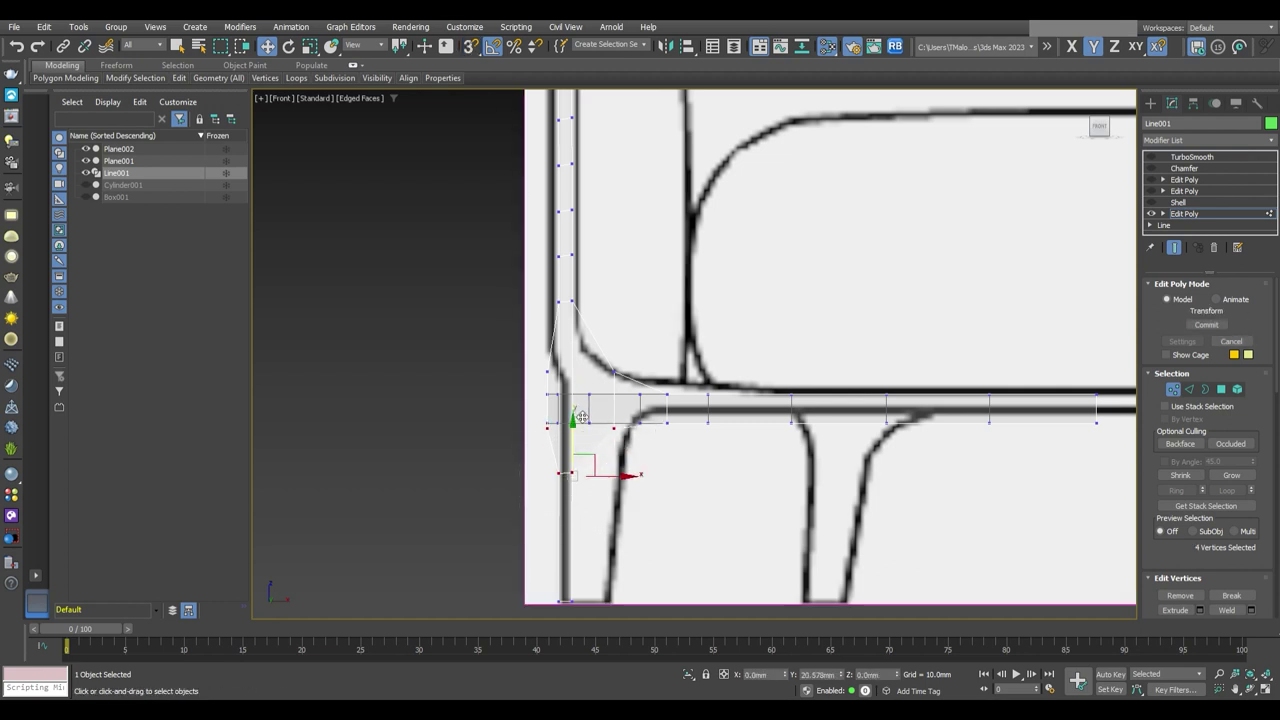
scroll(582, 417, down, 3)
scroll(582, 417, up, 1)
key(l)
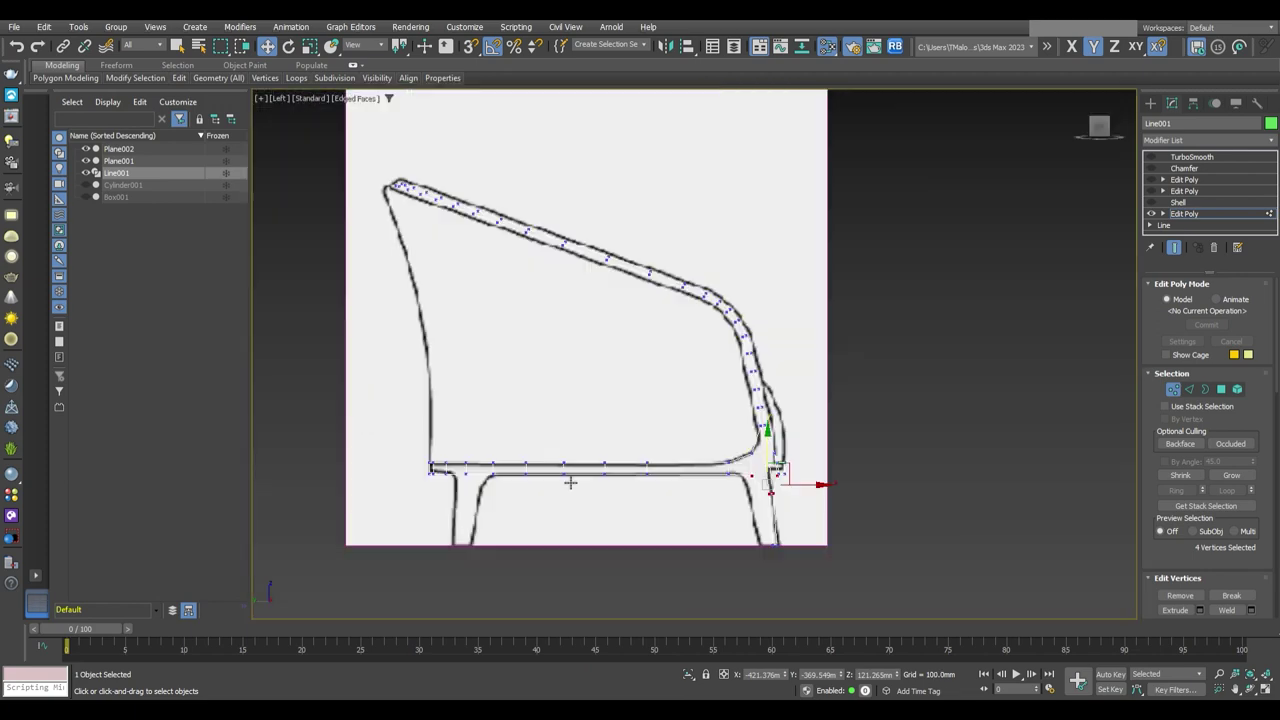
key(p)
key(f)
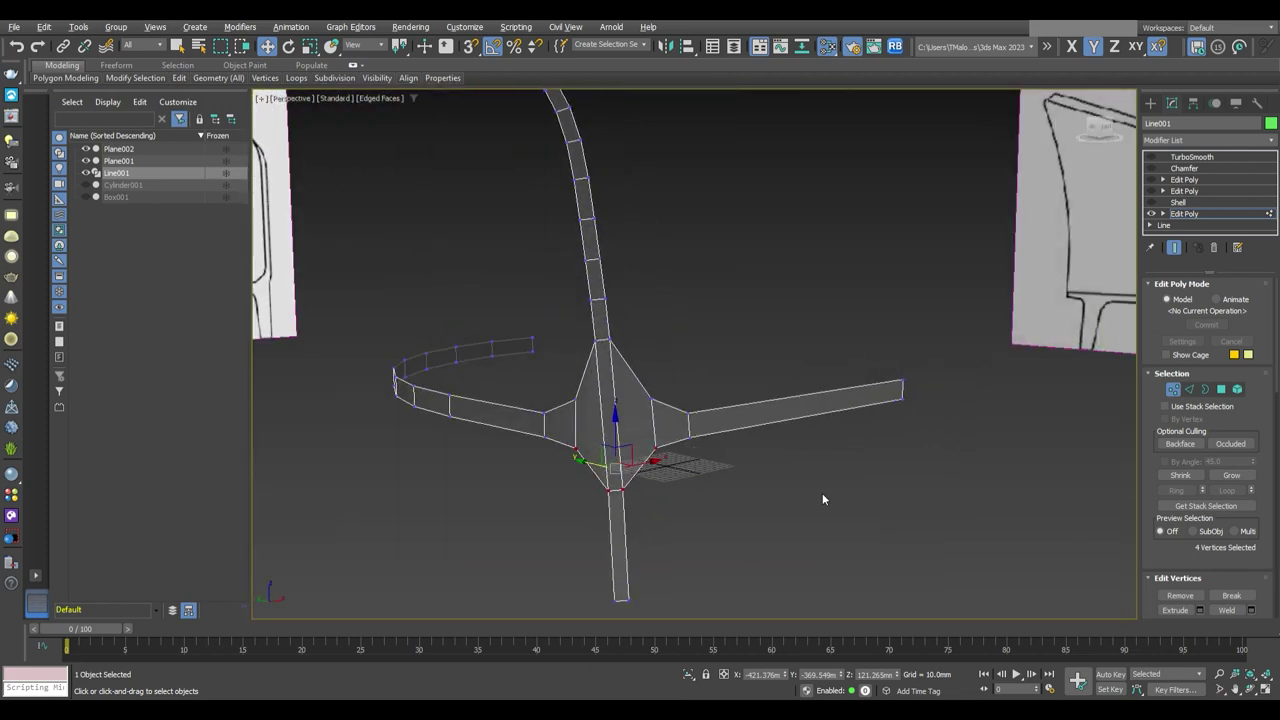
scroll(709, 398, up, 1)
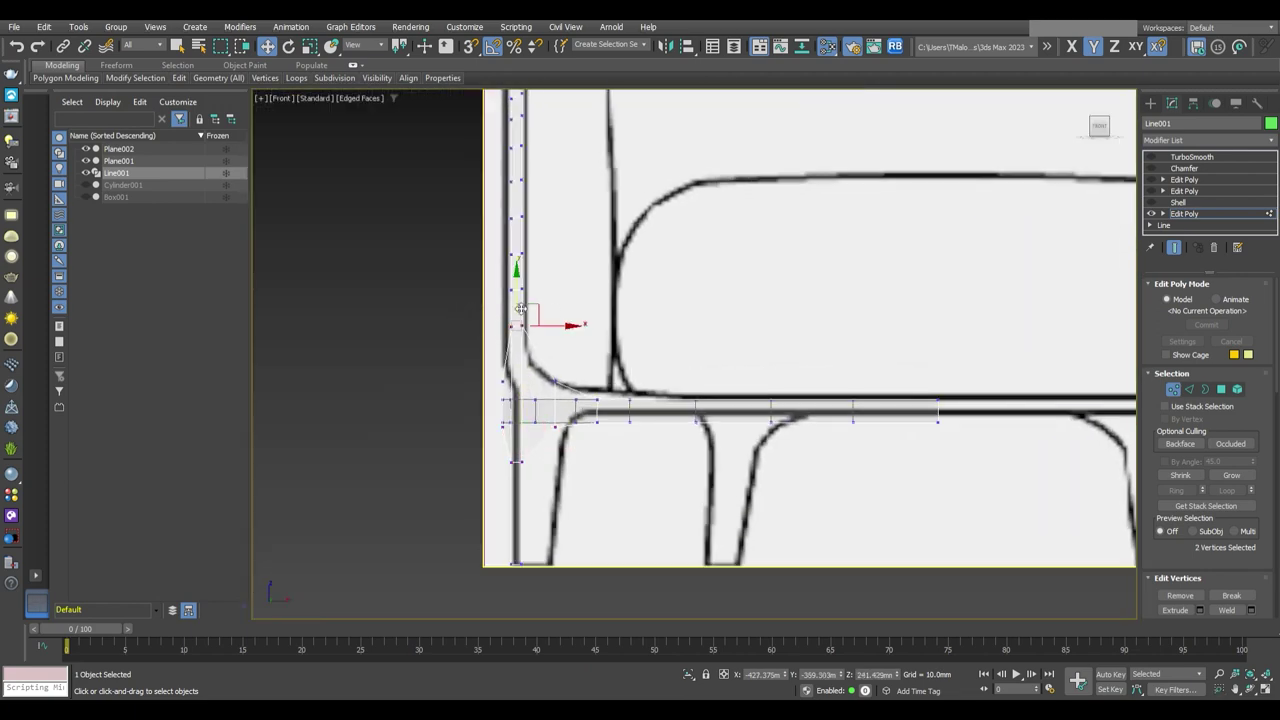
Review the frame in Perspective against both blueprints with wire edges hidden
key(l)
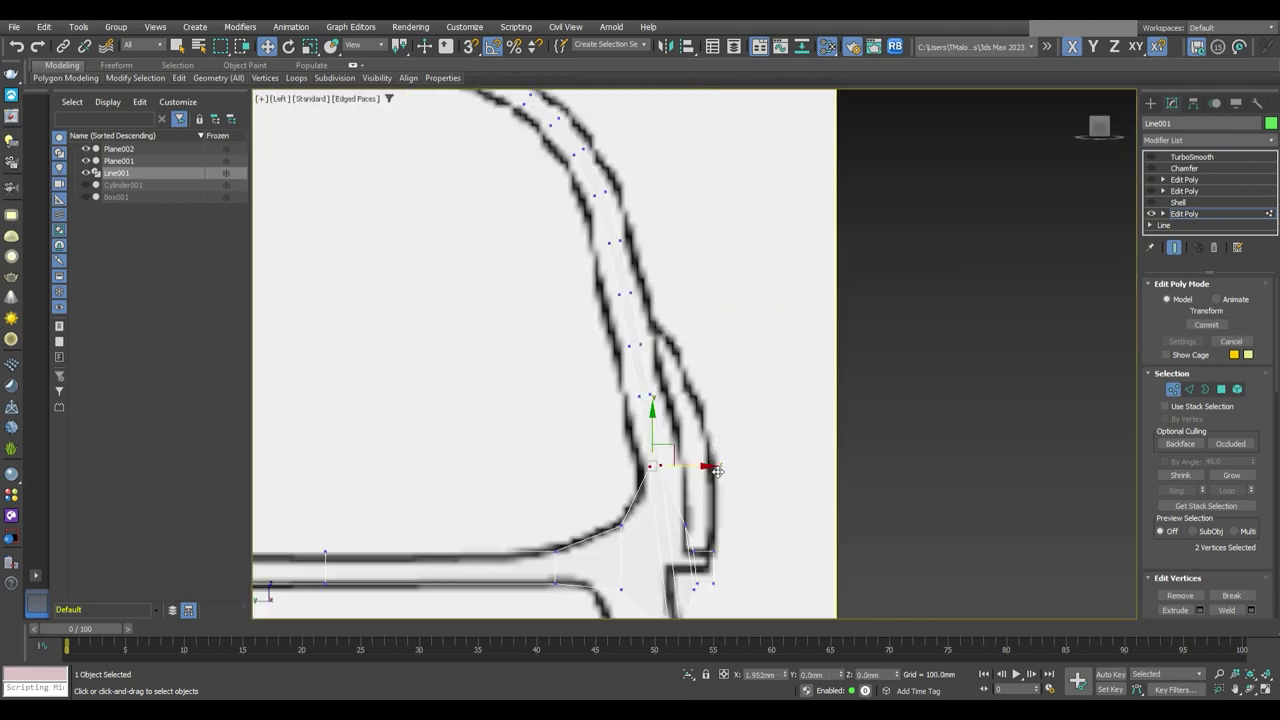
key(p)
click(1178, 202)
key(z)
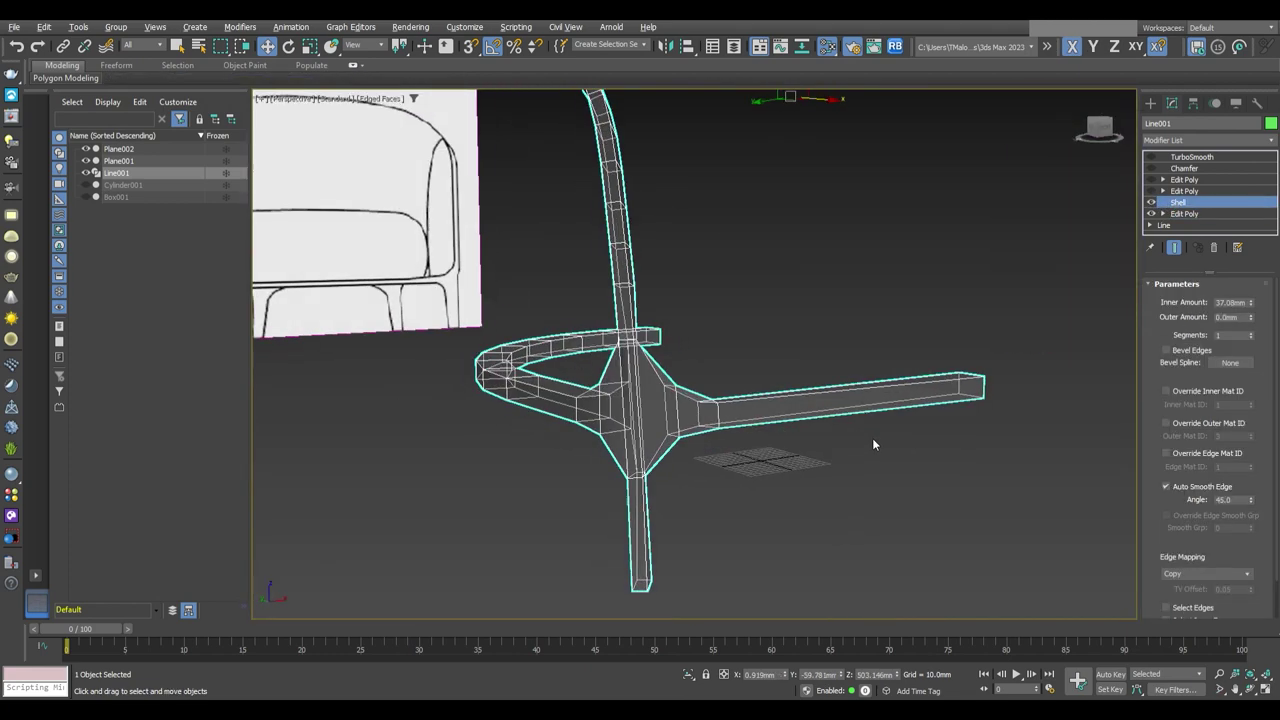
click(872, 444)
key(z)
key(F4)
scroll(779, 410, down, 2)
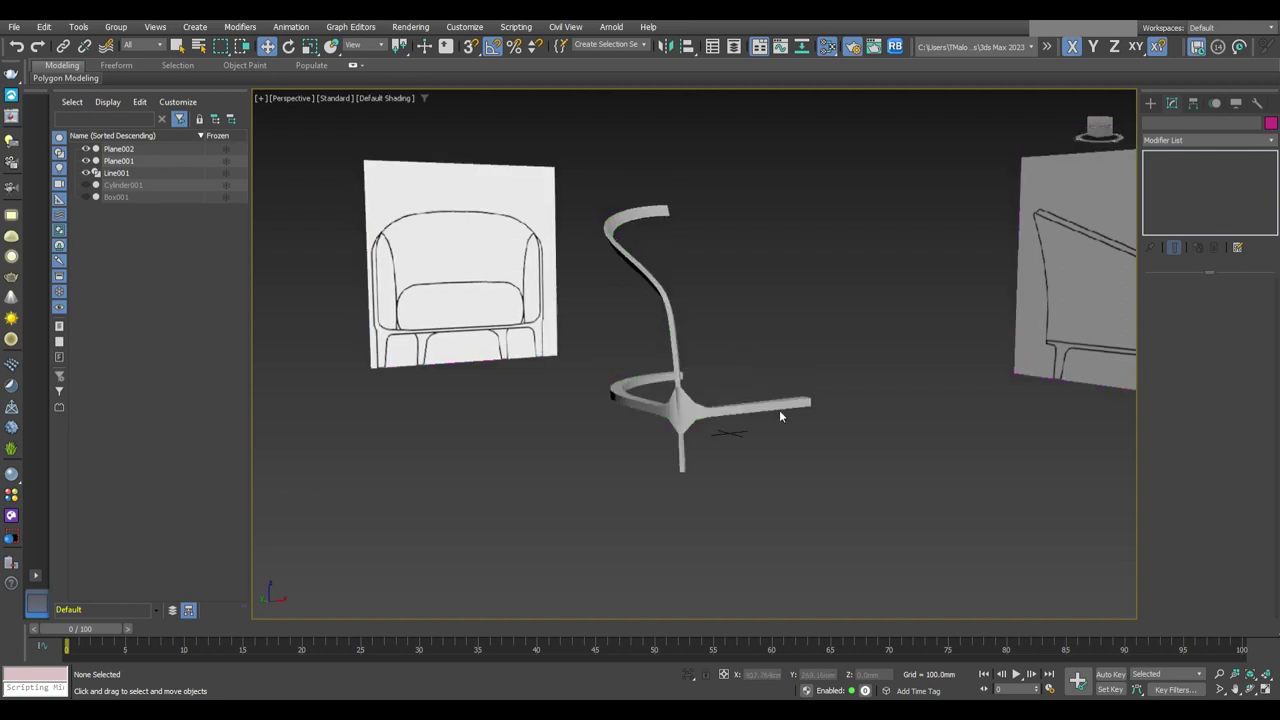
scroll(788, 427, down, 2)
scroll(777, 418, down, 2)
key(shift+z)
key(shift+z)
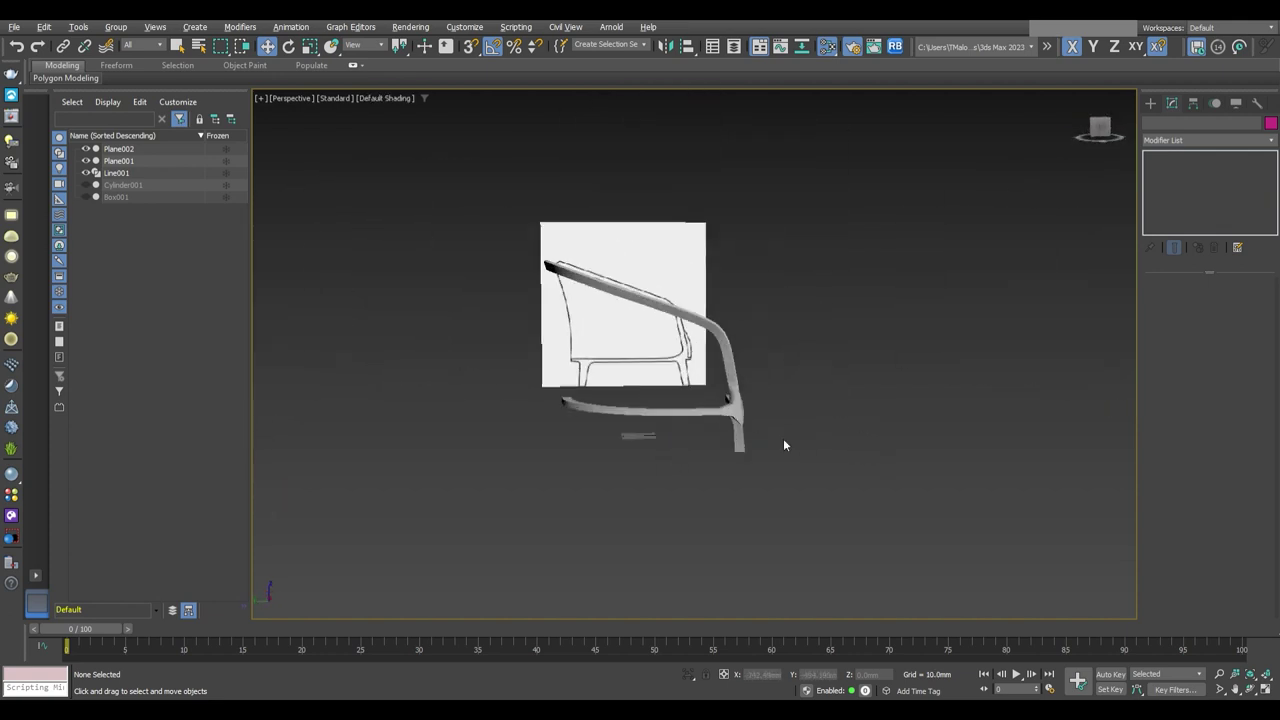
key(shift+z)
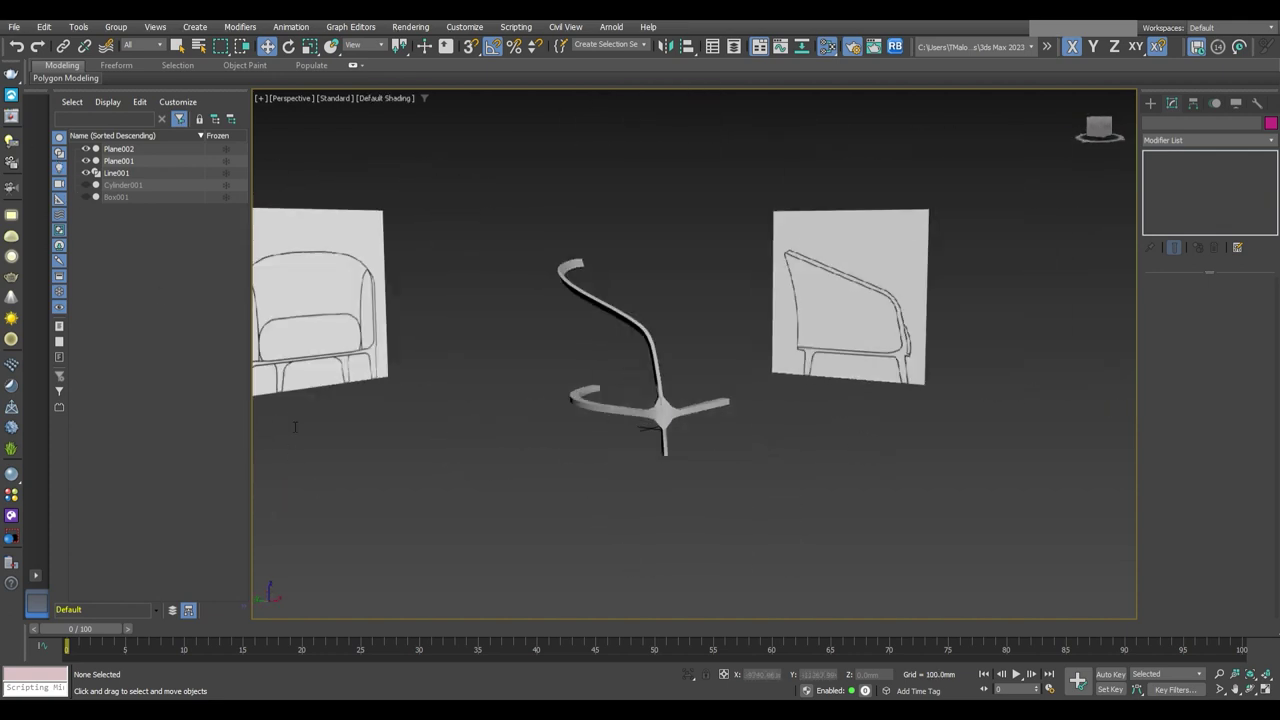
key(ctrl+z)
key(shift+z)
Show wire edges and adjust vertices around the leg joint, including vertex 143
key(F4)
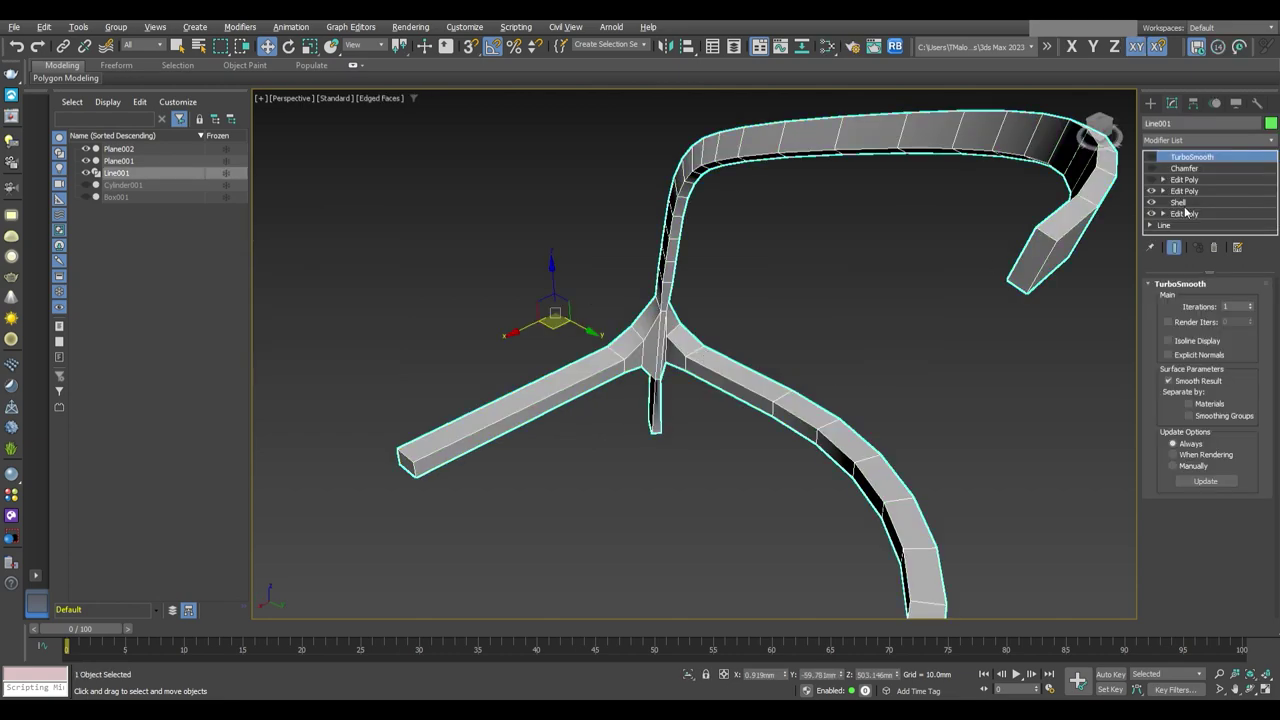
key(2)
key(z)
scroll(752, 403, down, 2)
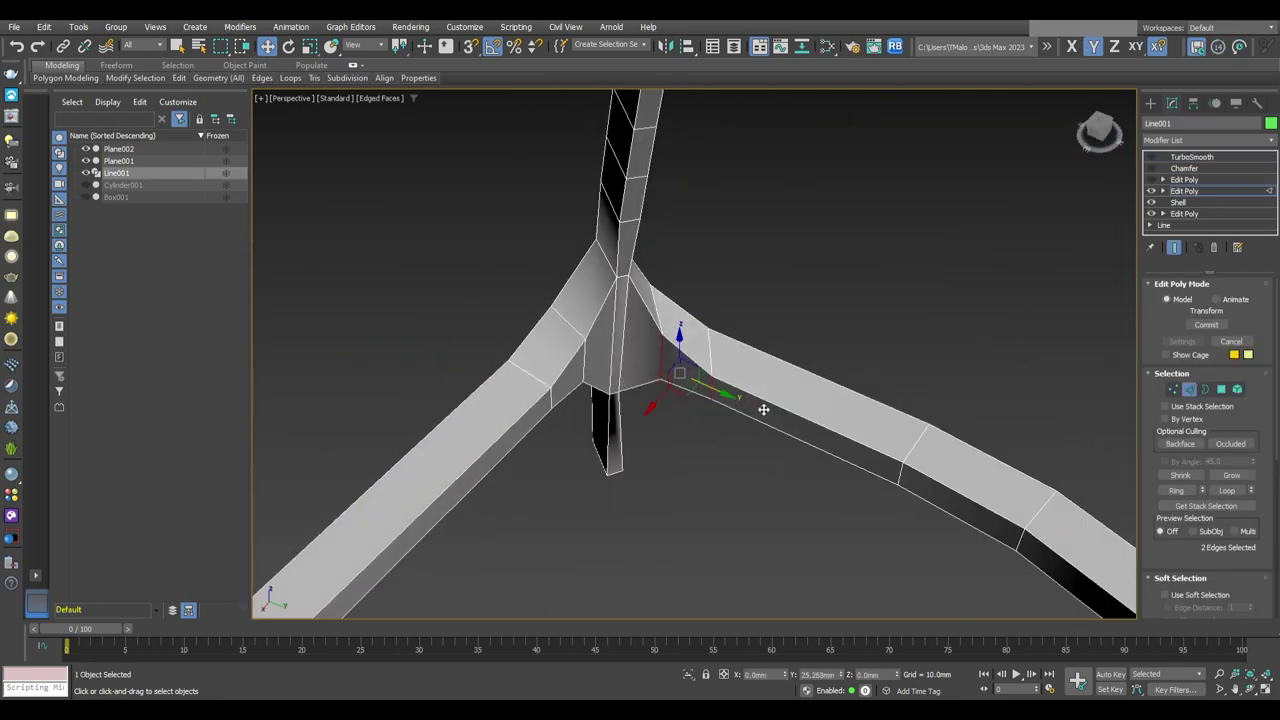
mouse_move(770, 433)
alt+middle_down()
mouse_move(763, 392)
mouse_move(945, 396)
mouse_move(804, 436)
mouse_move(794, 473)
mouse_move(700, 440)
alt+middle_up()
key(1)
click(645, 371)
mouse_move(645, 371)
alt+middle_down()
mouse_move(592, 421)
mouse_move(790, 428)
mouse_move(428, 409)
mouse_move(600, 380)
mouse_move(709, 323)
mouse_move(693, 408)
mouse_move(660, 330)
mouse_move(773, 310)
mouse_move(695, 360)
alt+middle_up()
click(628, 386)
click(702, 335)
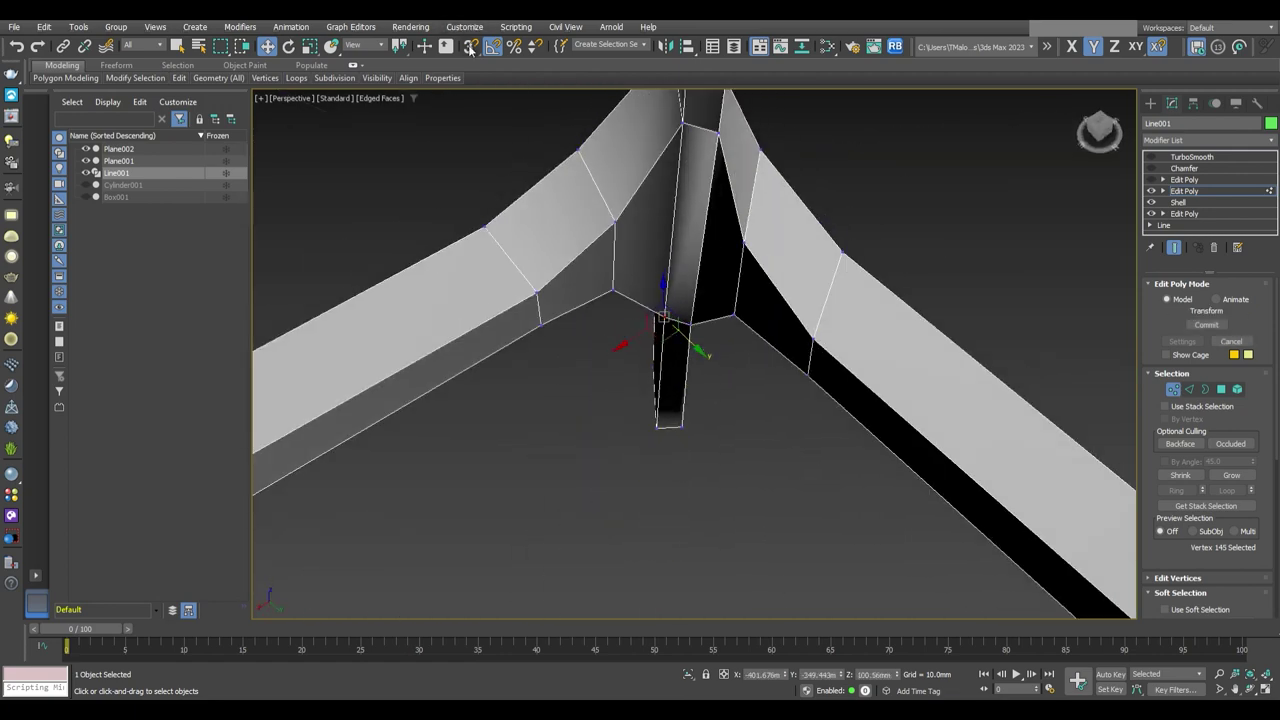
click(659, 428)
mouse_move(659, 428)
alt+middle_down()
mouse_move(802, 283)
mouse_move(698, 451)
mouse_move(668, 451)
mouse_move(636, 394)
mouse_move(848, 283)
mouse_move(752, 286)
mouse_move(741, 521)
alt+middle_up()
drag(741, 521, 700, 476)
mouse_move(700, 470)
alt+middle_down()
mouse_move(794, 466)
mouse_move(686, 478)
mouse_move(684, 546)
mouse_move(744, 501)
alt+middle_up()
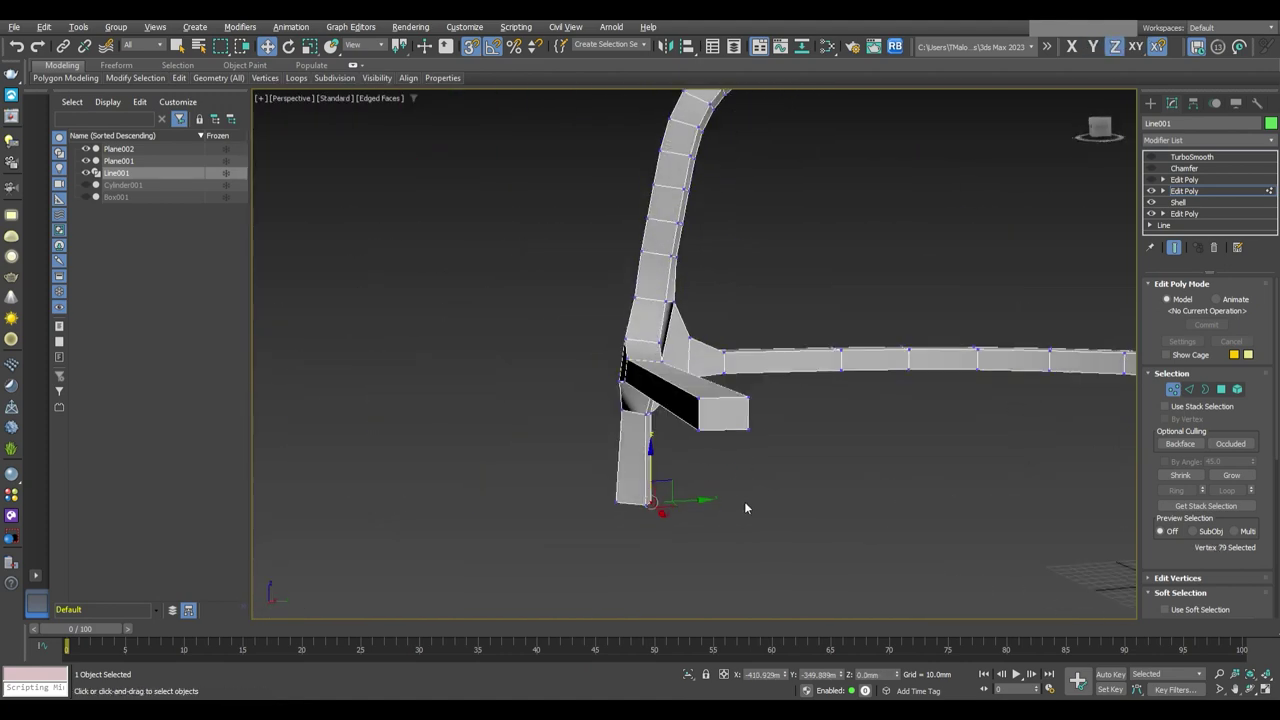
key(1)
In the upper Edit Poly, select the arm-top edges and the curved upright's edge loop
scroll(744, 501, down, 5)
mouse_move(845, 436)
alt+middle_down()
mouse_move(900, 400)
mouse_move(781, 432)
mouse_move(663, 337)
mouse_move(865, 383)
mouse_move(528, 406)
alt+middle_up()
click(1158, 180)
click(781, 432)
double_click(865, 383)
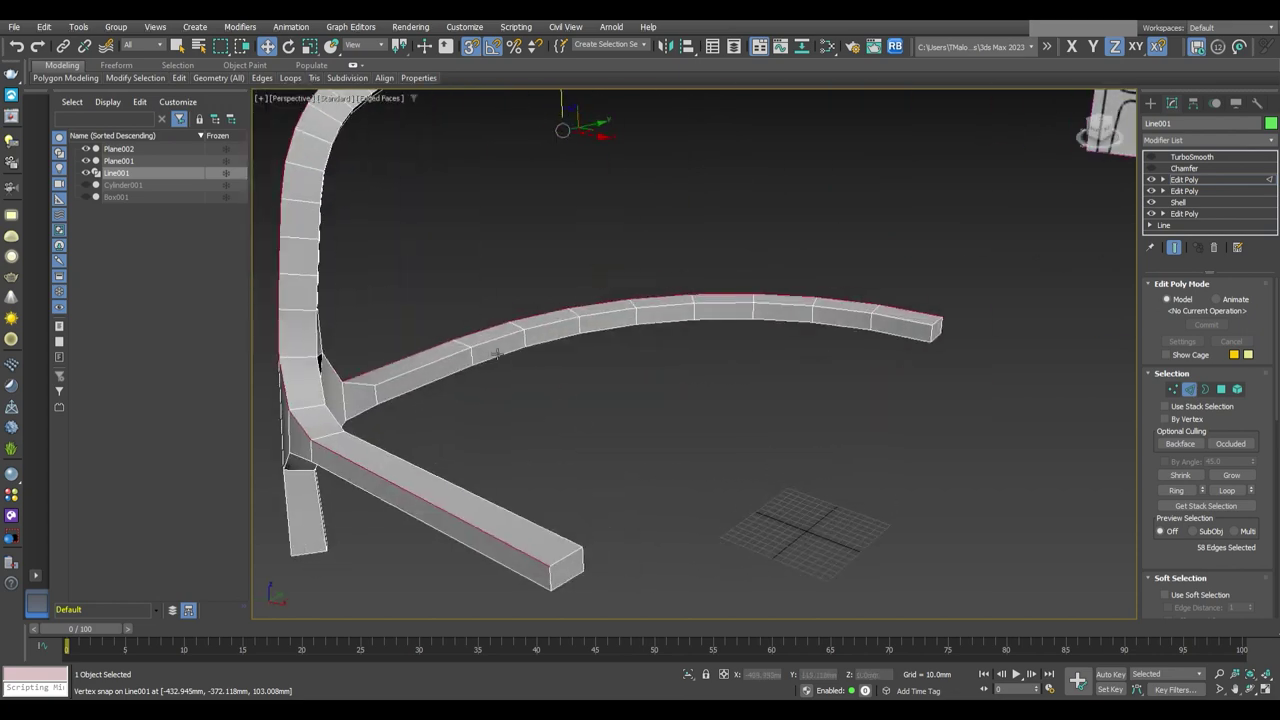
scroll(843, 443, up, 3)
ctrl+click(843, 443)
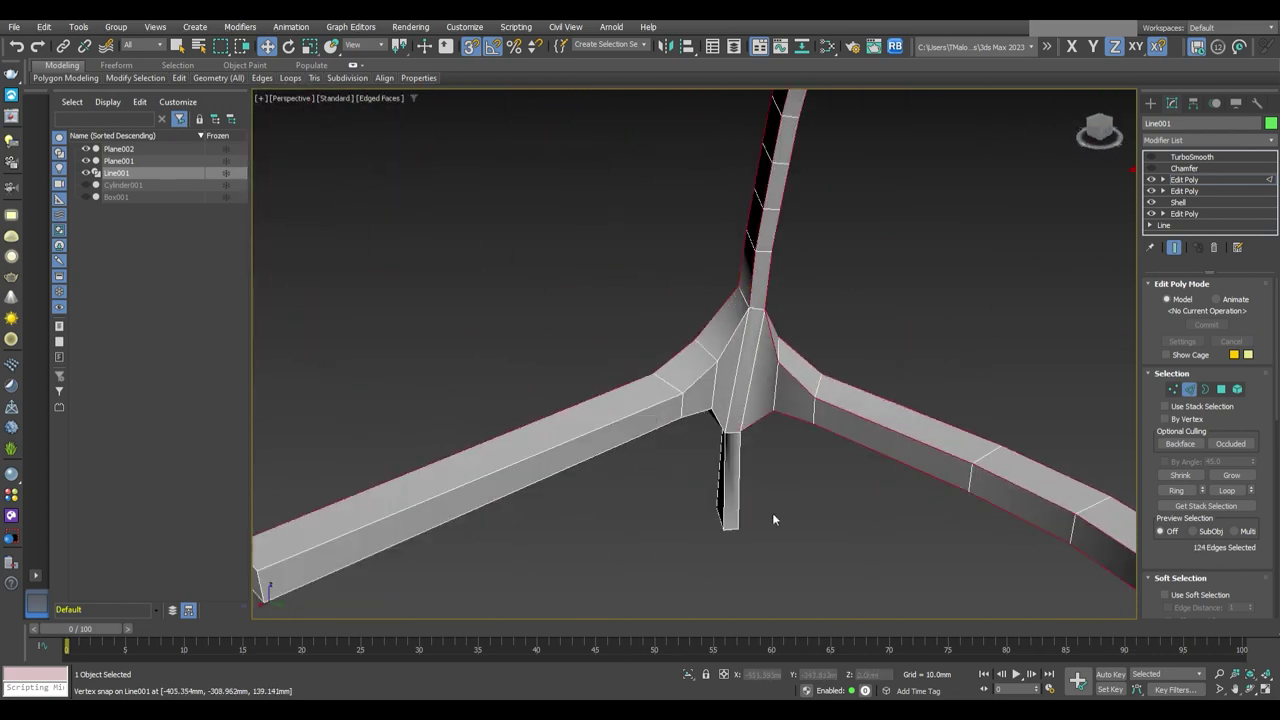
Add the leg-junction and leg edges, bringing the selection to 152 edges
alt+middle_drag(773, 519, 688, 432)
ctrl+click(593, 350)
mouse_move(593, 350)
alt+middle_down()
mouse_move(707, 507)
mouse_move(735, 371)
alt+middle_up()
ctrl+click(678, 364)
scroll(700, 400, down, 3)
alt+middle_drag(723, 449, 795, 429)
ctrl+click(733, 350)
mouse_move(733, 350)
alt+middle_down()
mouse_move(822, 357)
mouse_move(556, 389)
mouse_move(700, 450)
mouse_move(717, 503)
mouse_move(666, 514)
mouse_move(761, 549)
mouse_move(820, 500)
alt+middle_up()
scroll(741, 531, down, 5)
scroll(741, 531, up, 3)
ctrl+click(666, 437)
scroll(666, 514, down, 3)
Check the smoothed frame against the blueprint and review the lower Edit Poly's polygons
click(1184, 168)
scroll(914, 377, up, 3)
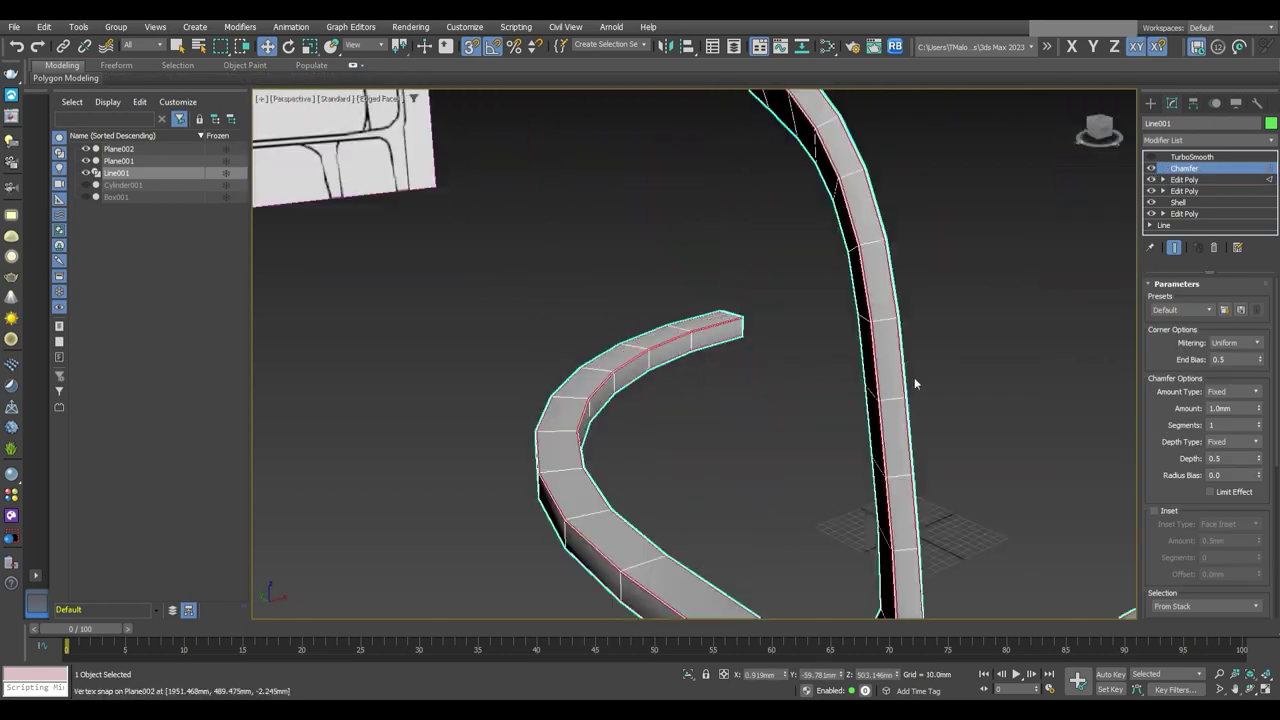
click(1191, 157)
scroll(908, 428, down, 2)
mouse_move(950, 380)
alt+middle_down()
mouse_move(818, 415)
mouse_move(734, 464)
mouse_move(696, 456)
mouse_move(990, 449)
mouse_move(905, 458)
alt+middle_up()
key(F4)
click(1184, 190)
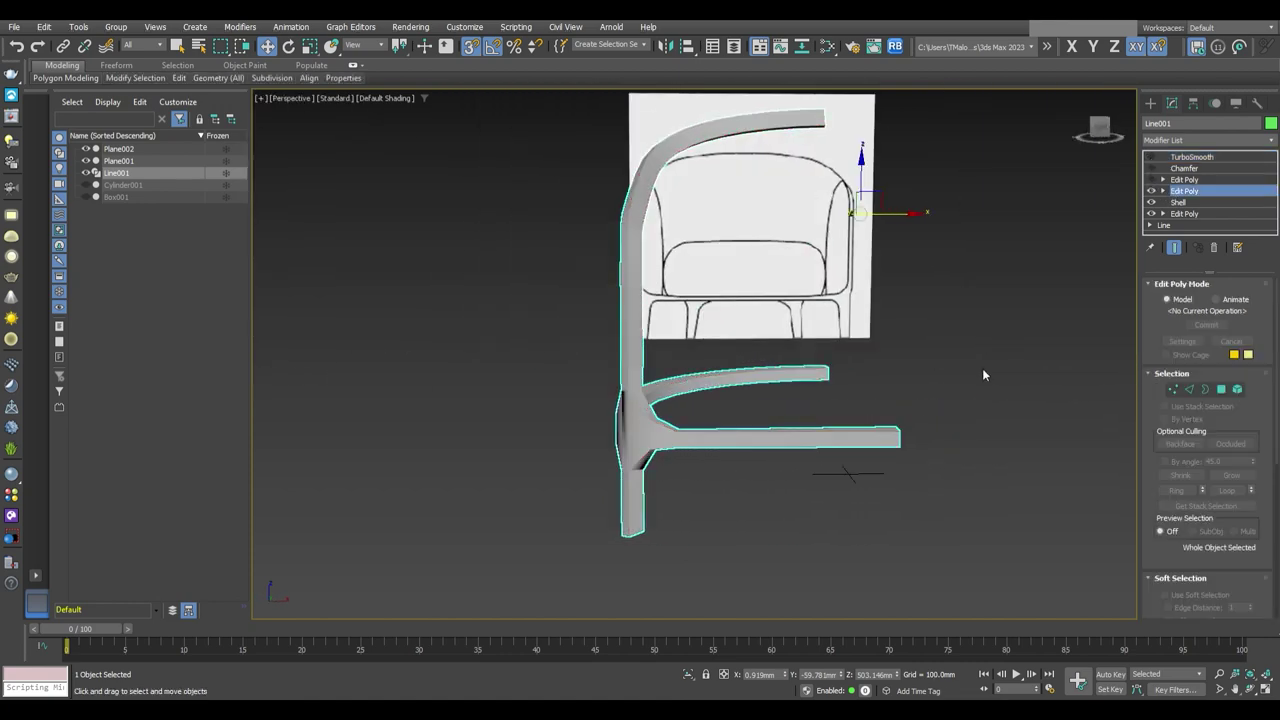
key(4)
mouse_move(982, 368)
alt+middle_down()
mouse_move(802, 448)
mouse_move(863, 522)
alt+middle_up()
mouse_move(566, 493)
alt+middle_down()
mouse_move(757, 468)
mouse_move(739, 524)
mouse_move(716, 527)
mouse_move(818, 414)
alt+middle_up()
click(716, 527)
scroll(818, 414, up, 3)
click(776, 410)
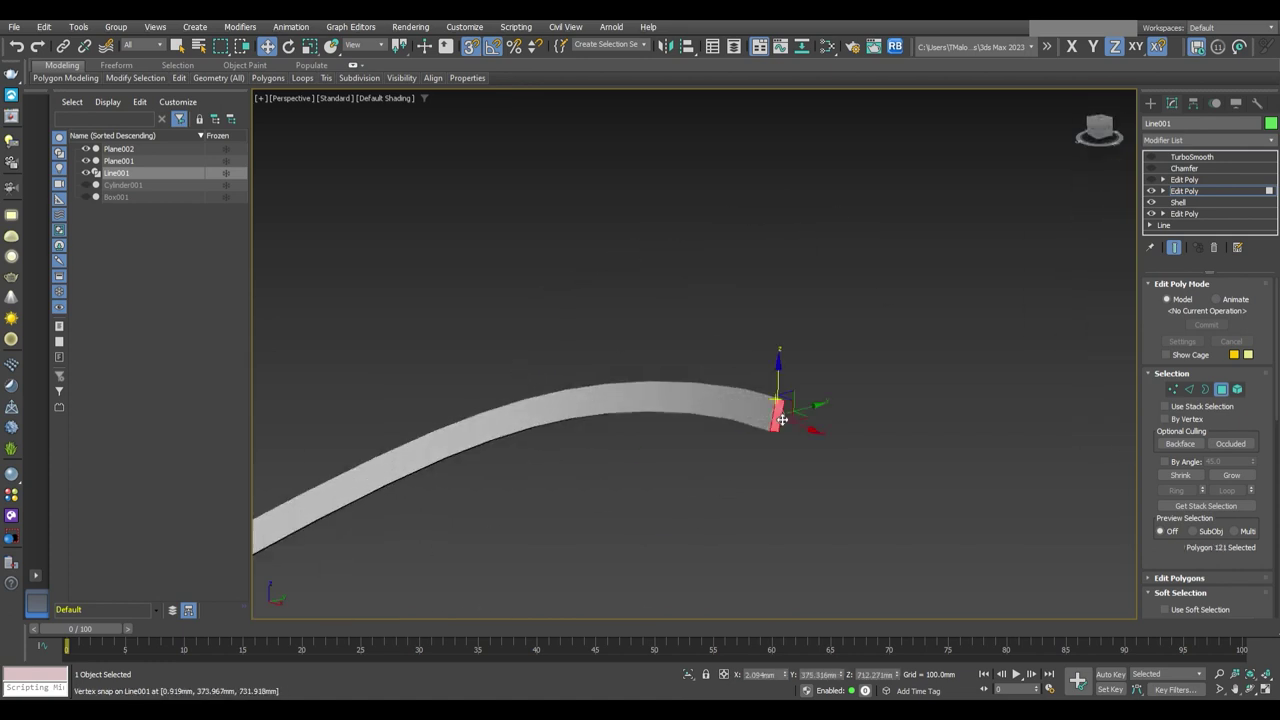
click(1184, 179)
Orbit out to inspect the chair frame, both blueprints and the frame's base junction
scroll(975, 382, down, 5)
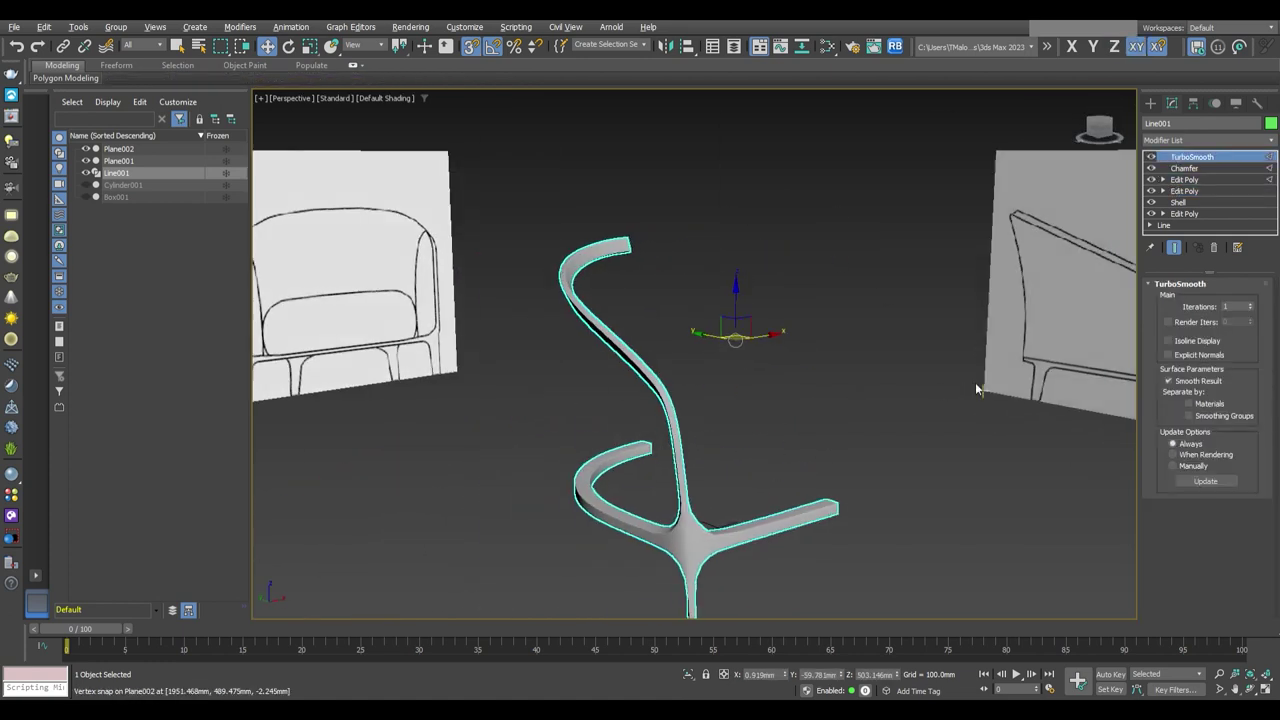
click(975, 382)
mouse_move(975, 382)
alt+middle_down()
mouse_move(848, 457)
mouse_move(863, 464)
alt+middle_up()
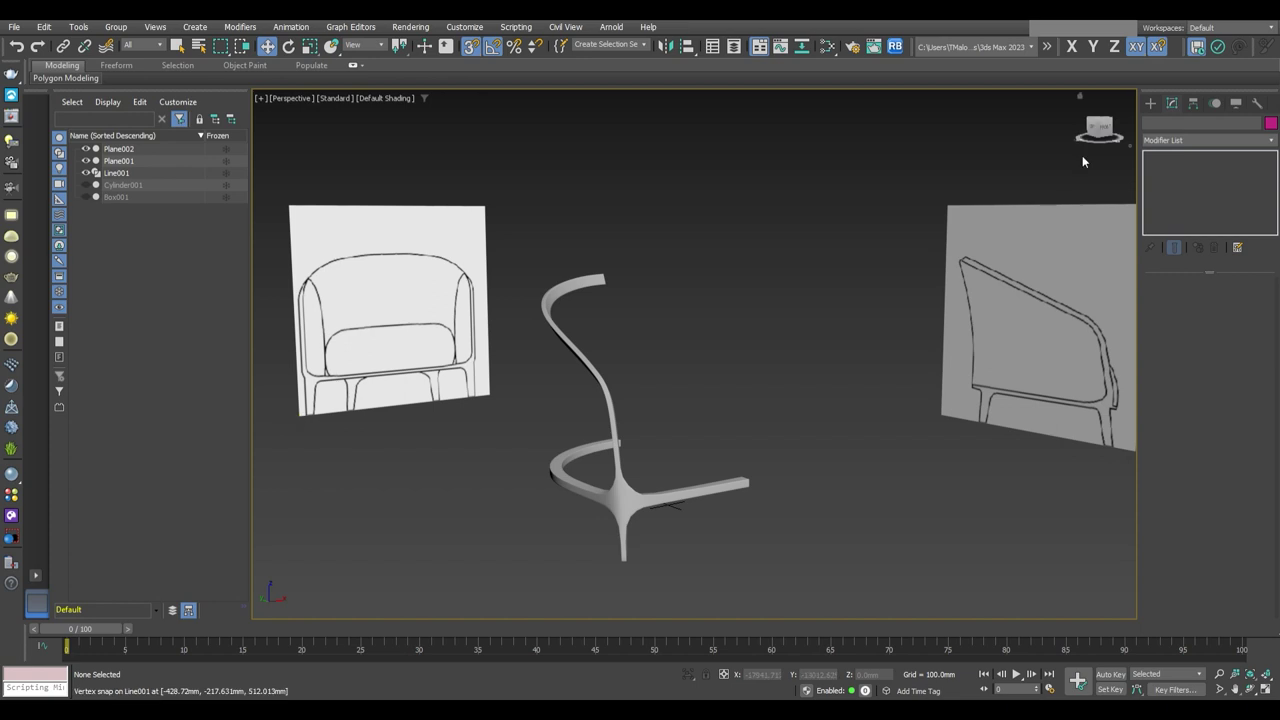
alt+middle_drag(860, 460, 802, 458)
scroll(769, 430, up, 5)
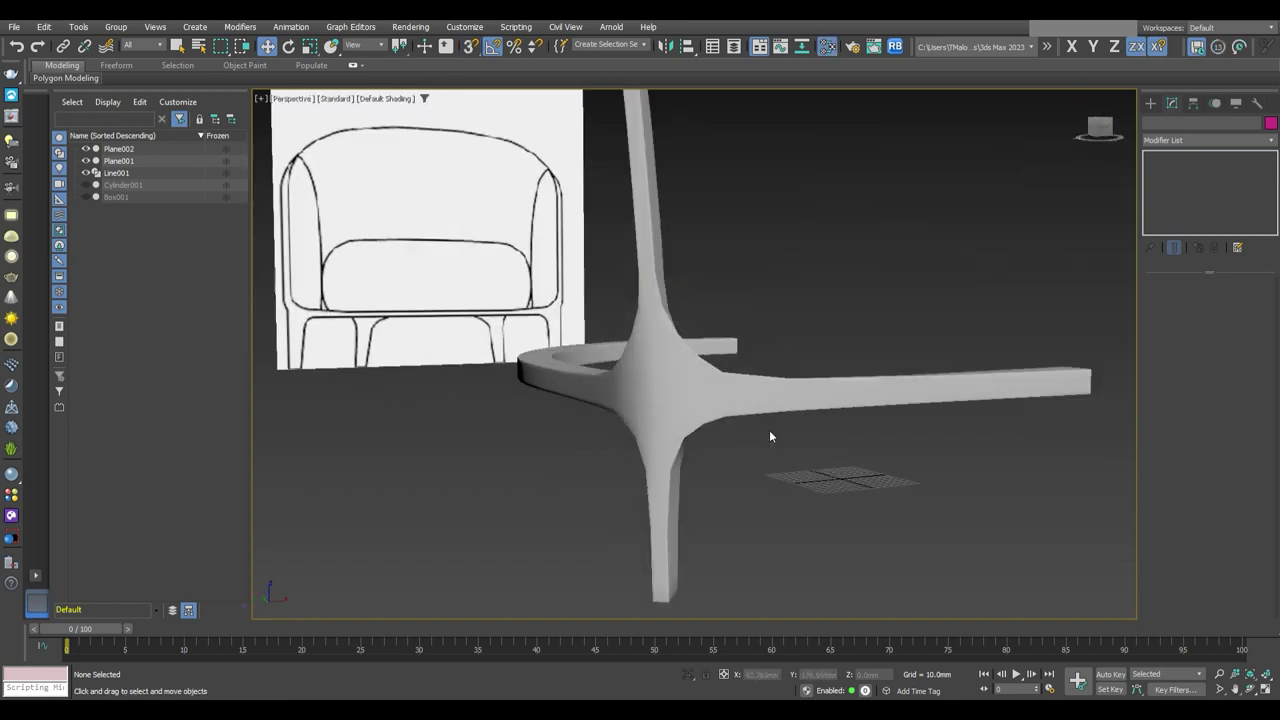
scroll(769, 436, down, 4)
On Line001, select vertices along the frame's curve and scale them, then adjust a single vertex
click(760, 372)
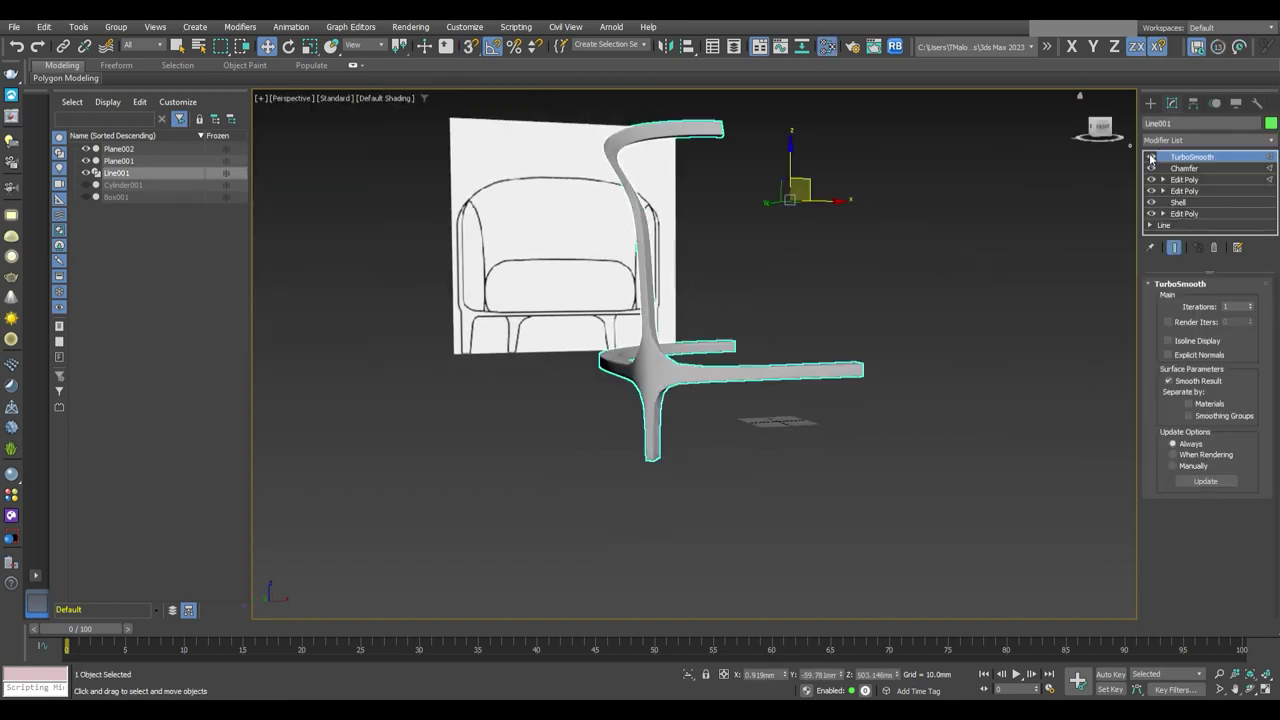
key(1)
alt+middle_drag(697, 398, 730, 409)
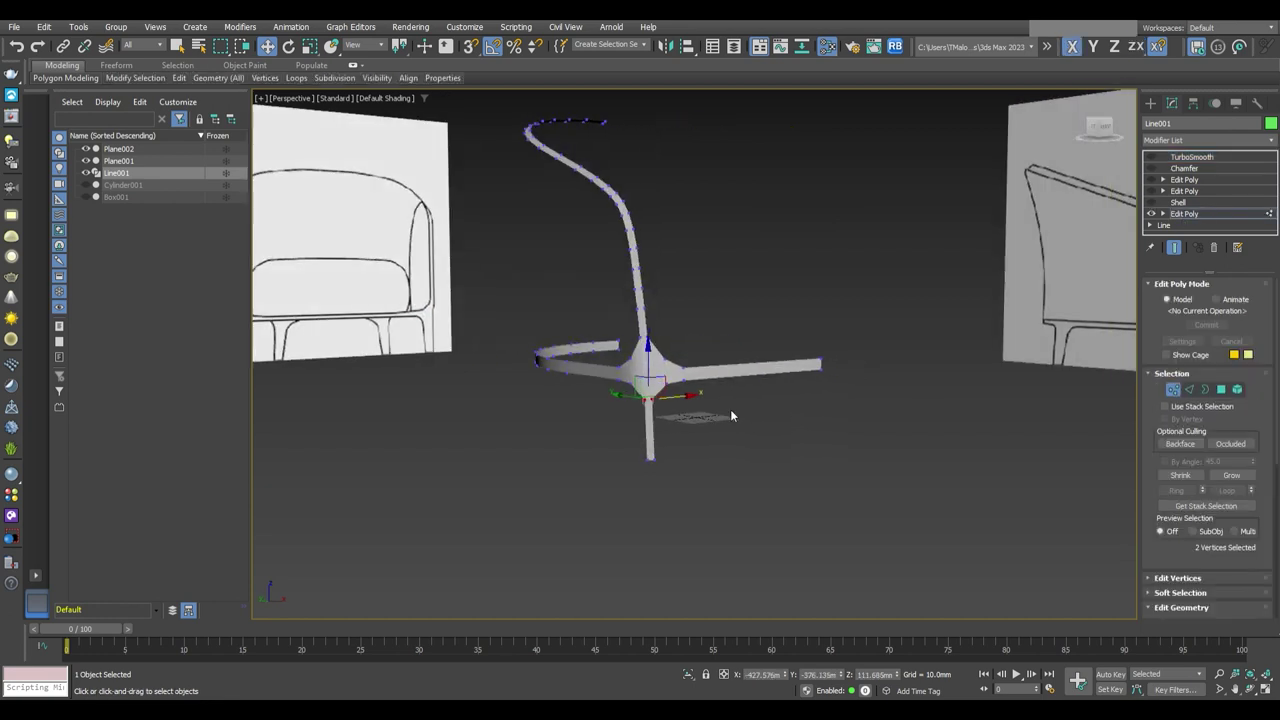
key(r)
mouse_move(609, 364)
alt+middle_down()
mouse_move(659, 406)
mouse_move(693, 466)
mouse_move(927, 476)
mouse_move(712, 463)
mouse_move(675, 453)
mouse_move(763, 434)
mouse_move(608, 423)
mouse_move(793, 370)
alt+middle_up()
key(w)
click(672, 450)
key(1)
Reselect the frame and check its Chamfer and Shell settings, leaving the half-frame flat and unsmoothed
click(852, 458)
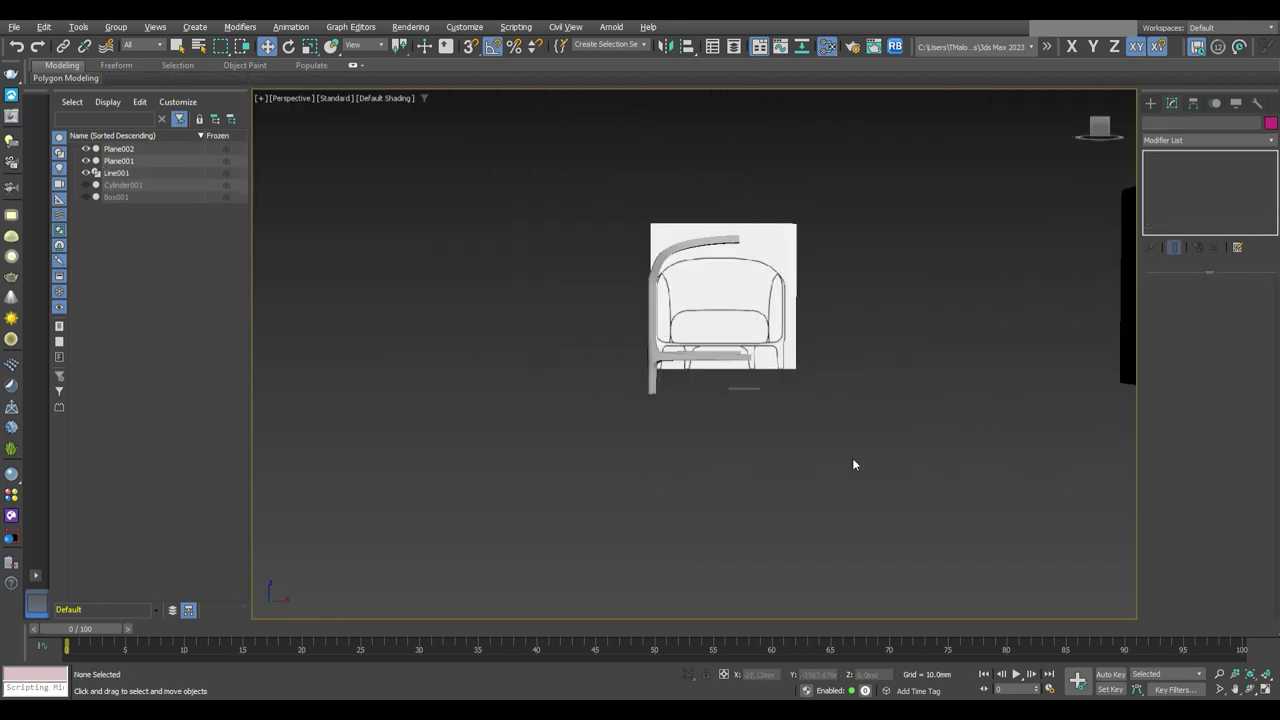
scroll(860, 464, up, 3)
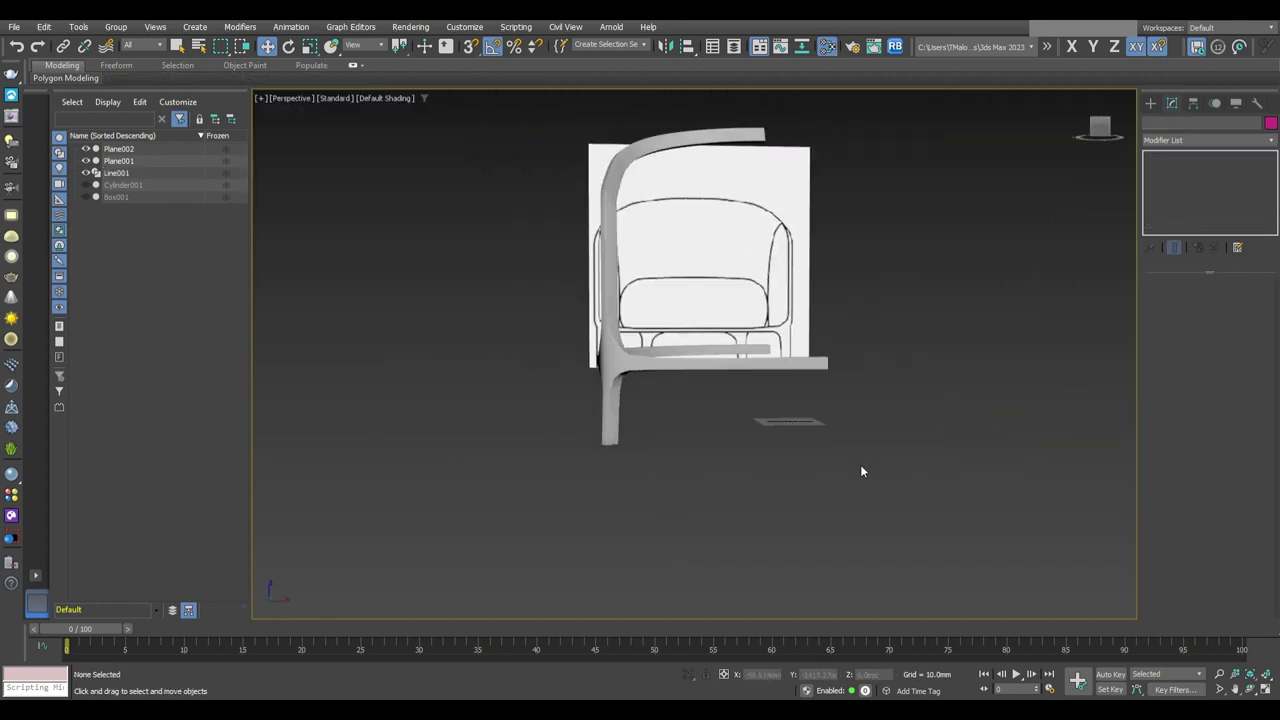
mouse_move(860, 464)
alt+middle_down()
mouse_move(758, 442)
mouse_move(831, 437)
mouse_move(1031, 468)
mouse_move(894, 444)
mouse_move(951, 472)
mouse_move(886, 489)
mouse_move(684, 480)
alt+middle_up()
click(822, 398)
alt+middle_drag(822, 398, 822, 398)
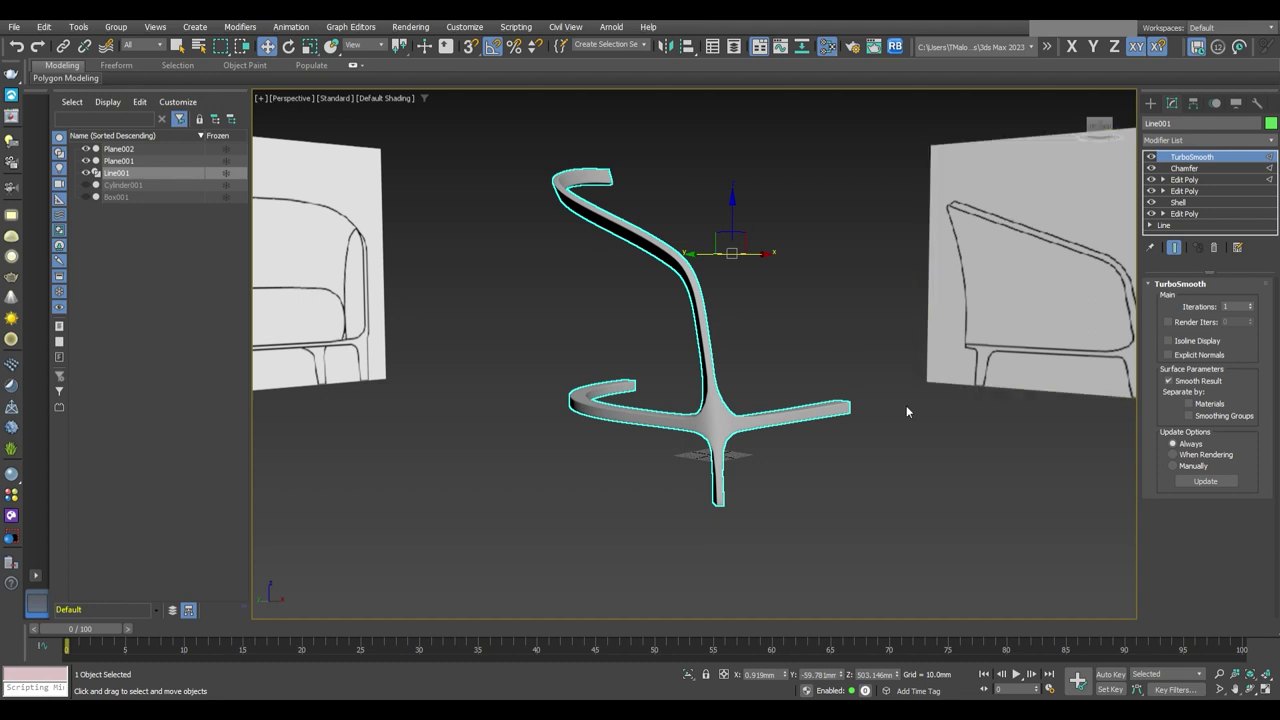
mouse_move(867, 444)
alt+middle_down()
mouse_move(834, 429)
mouse_move(780, 437)
alt+middle_up()
click(1184, 168)
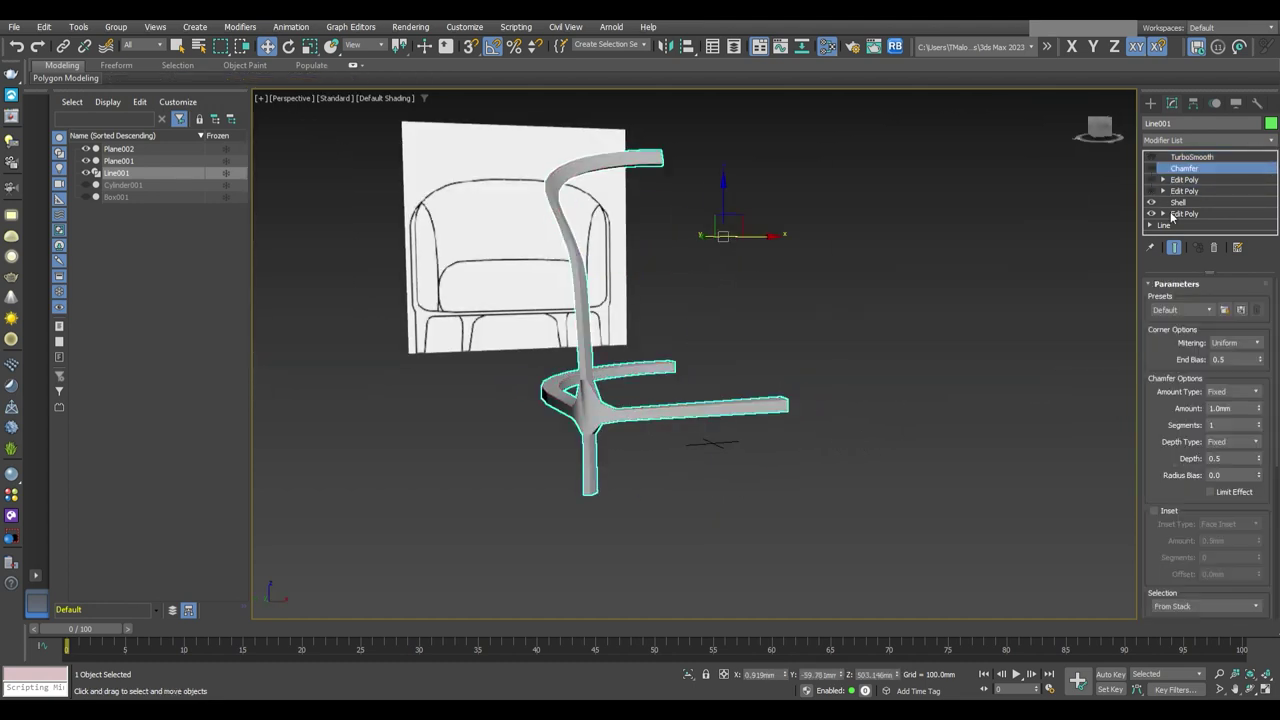
mouse_move(926, 314)
alt+middle_down()
mouse_move(808, 382)
mouse_move(850, 350)
alt+middle_up()
click(1155, 203)
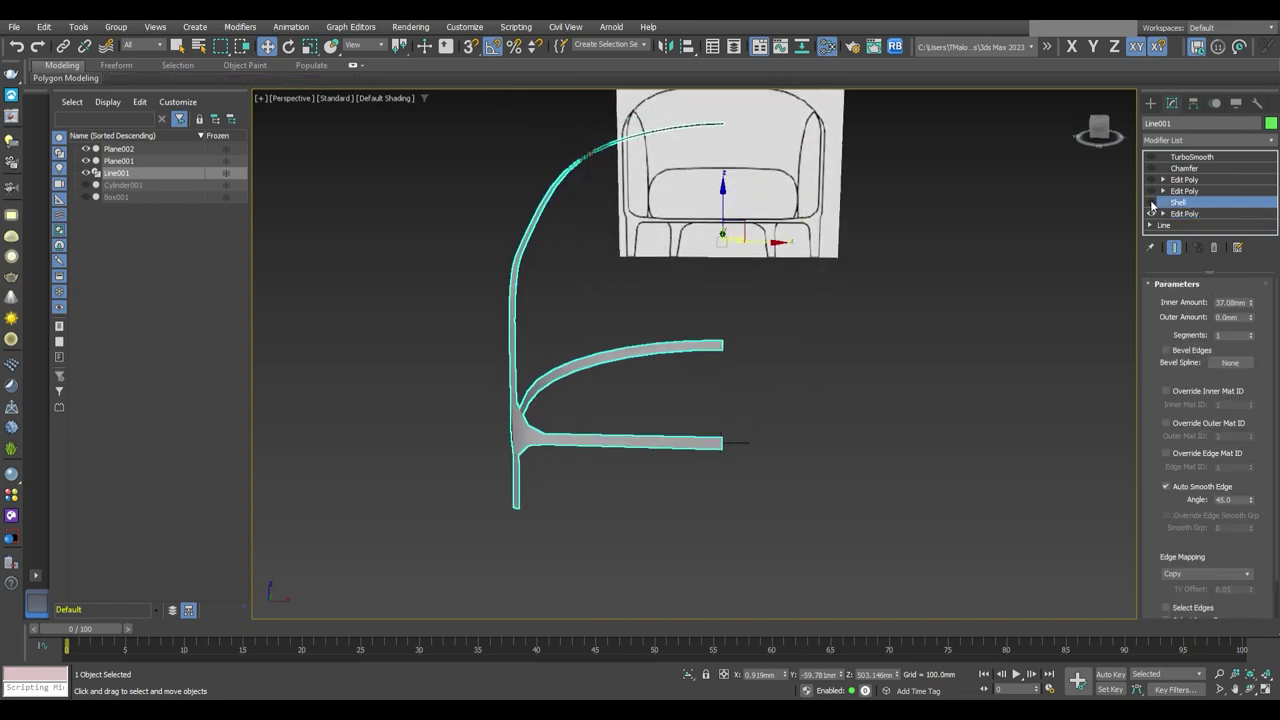
click(1180, 191)
In Front view, select the seat-bar geometry and mirror Line001 as a copy across X into Line002
key(f)
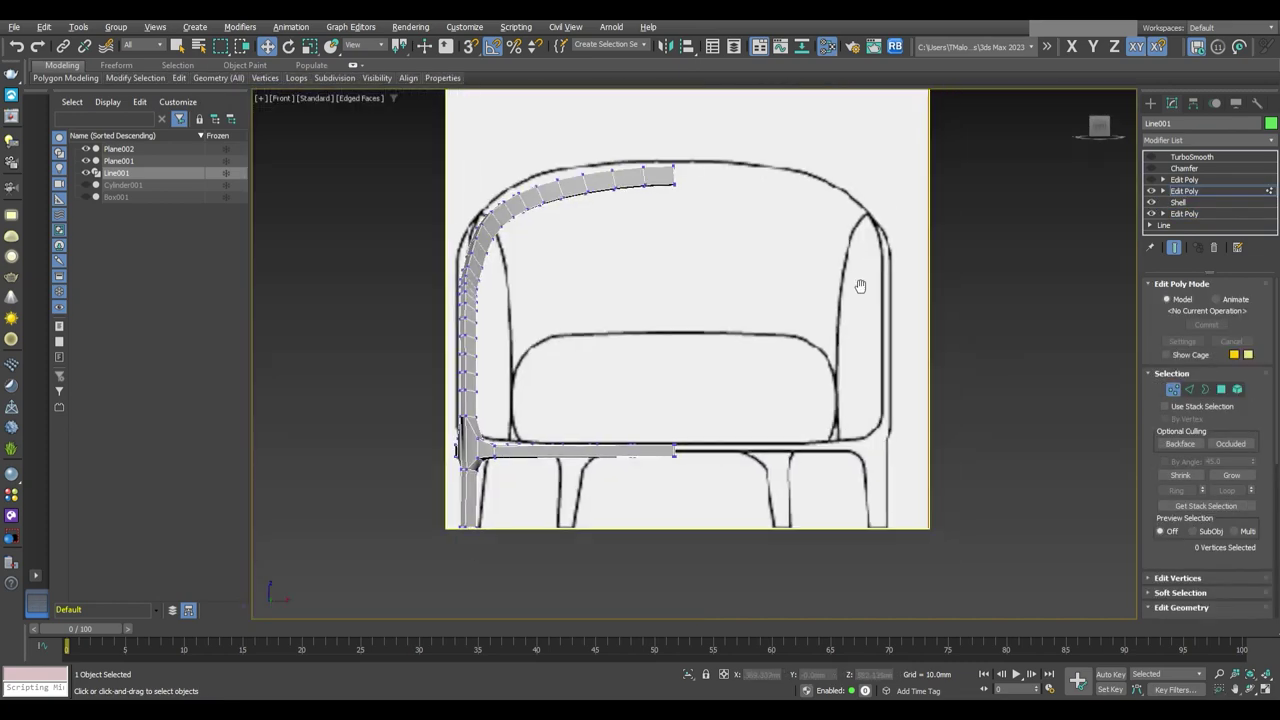
click(85, 197)
scroll(696, 553, up, 3)
drag(718, 427, 651, 328)
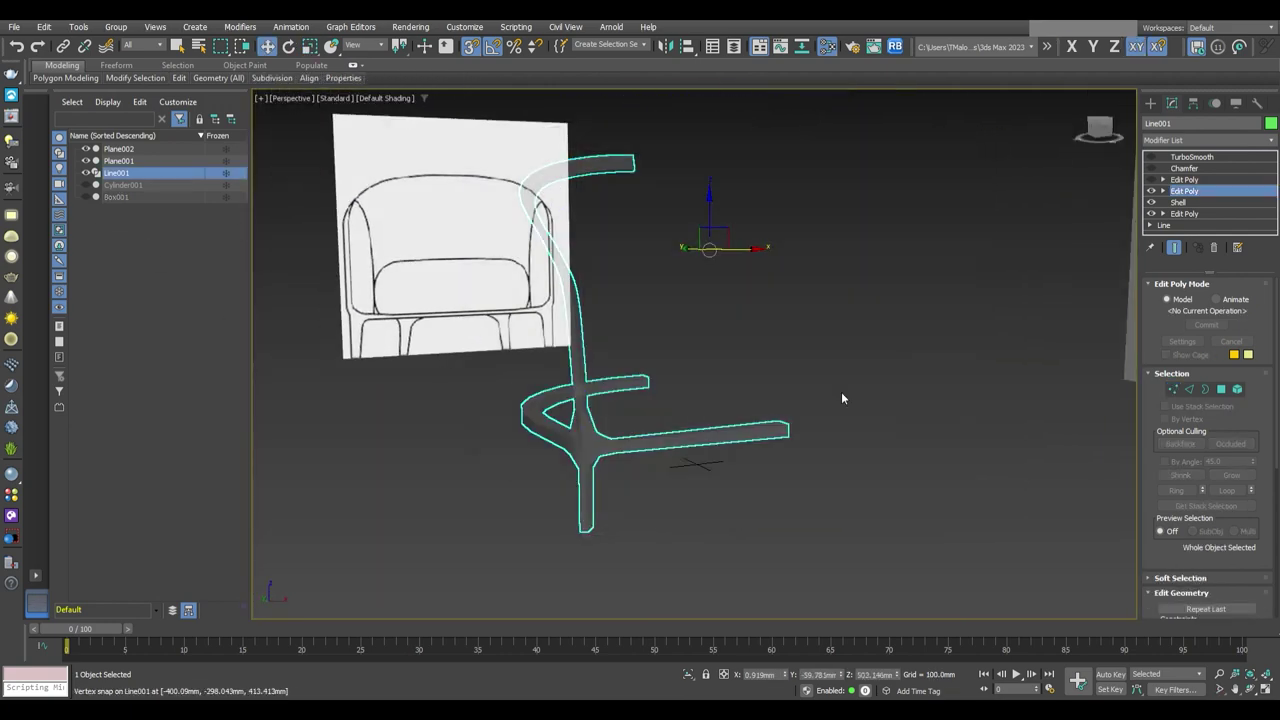
key(f)
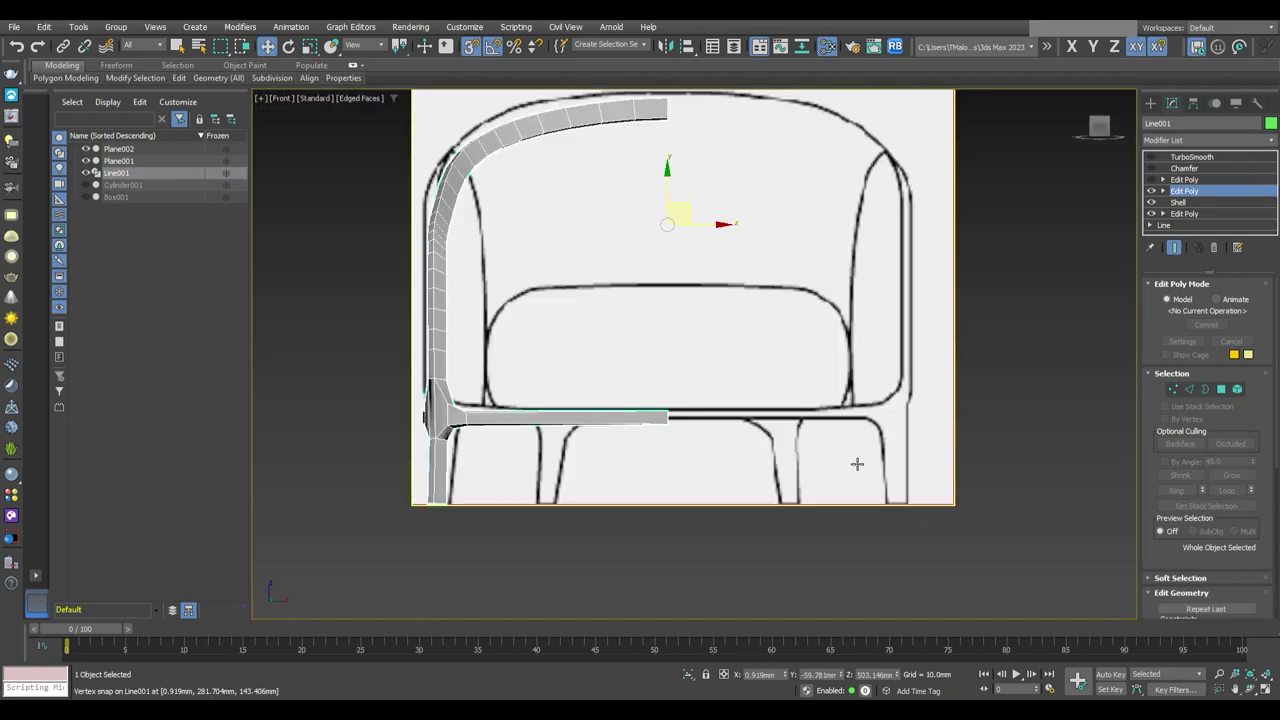
scroll(851, 466, down, 2)
key(p)
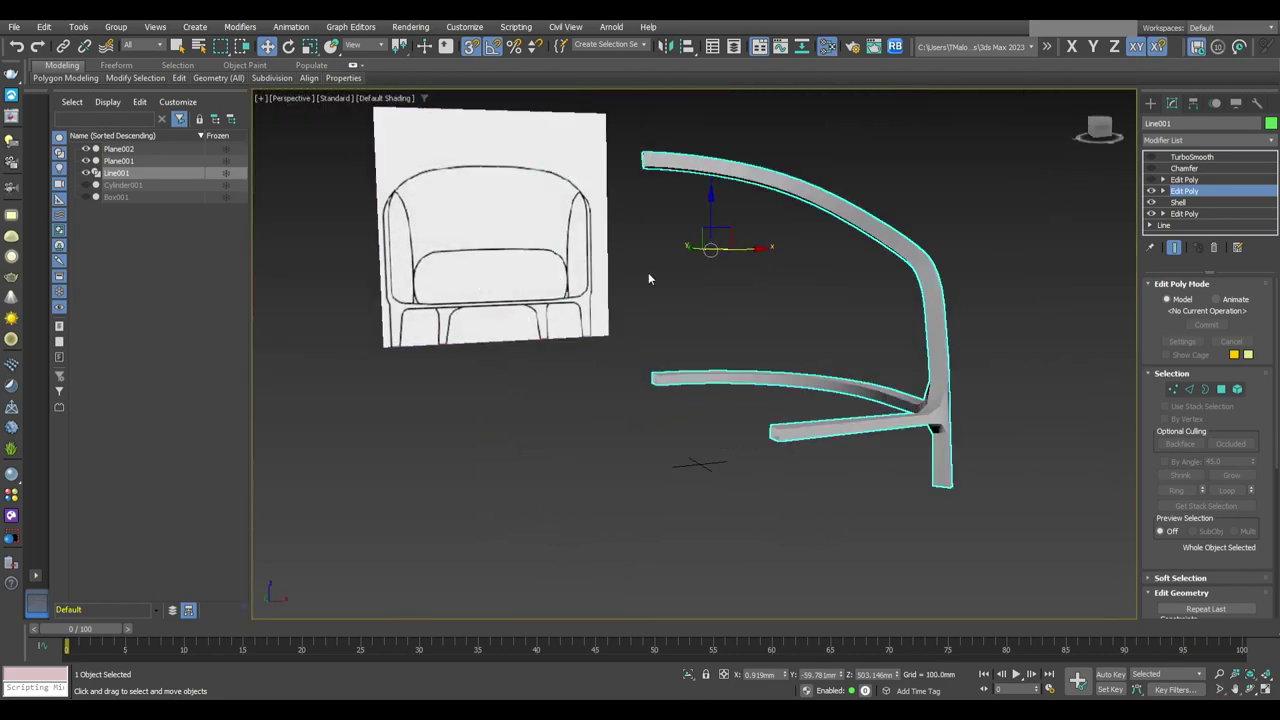
Inspect both halves with edged faces shown, selecting the left half, then the mirrored right half, and pressing Delete
mouse_move(648, 272)
alt+middle_down()
mouse_move(625, 456)
mouse_move(741, 486)
mouse_move(784, 459)
mouse_move(742, 473)
alt+middle_up()
key(F4)
click(600, 460)
mouse_move(700, 420)
alt+middle_down()
mouse_move(955, 299)
mouse_move(908, 295)
alt+middle_up()
click(908, 295)
key(Delete)
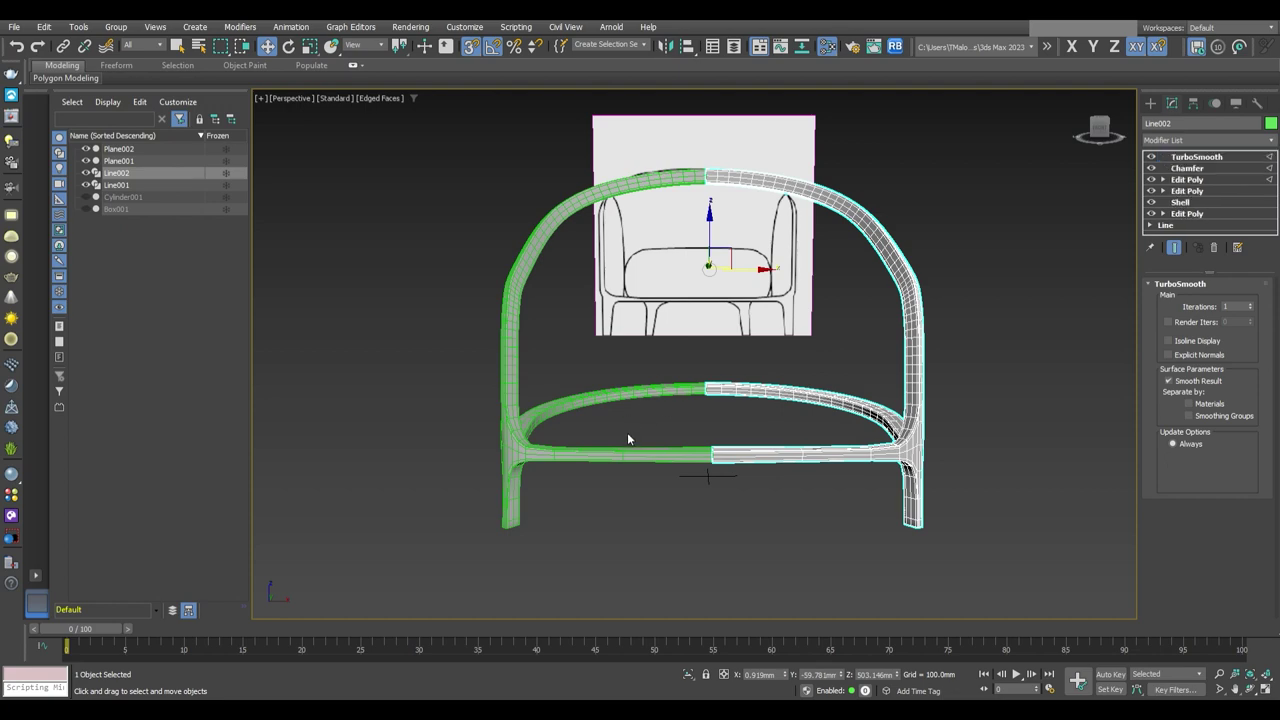
With Line001 selected, attach Line002 into it so both chair halves become one object
mouse_move(628, 438)
alt+middle_down()
mouse_move(758, 506)
mouse_move(912, 540)
mouse_move(721, 521)
mouse_move(773, 471)
mouse_move(867, 477)
mouse_move(736, 475)
mouse_move(789, 503)
mouse_move(726, 540)
mouse_move(778, 500)
mouse_move(843, 486)
mouse_move(703, 457)
alt+middle_up()
click(758, 506)
key(F4)
scroll(773, 471, up, 3)
scroll(777, 484, down, 3)
click(703, 445)
key(F4)
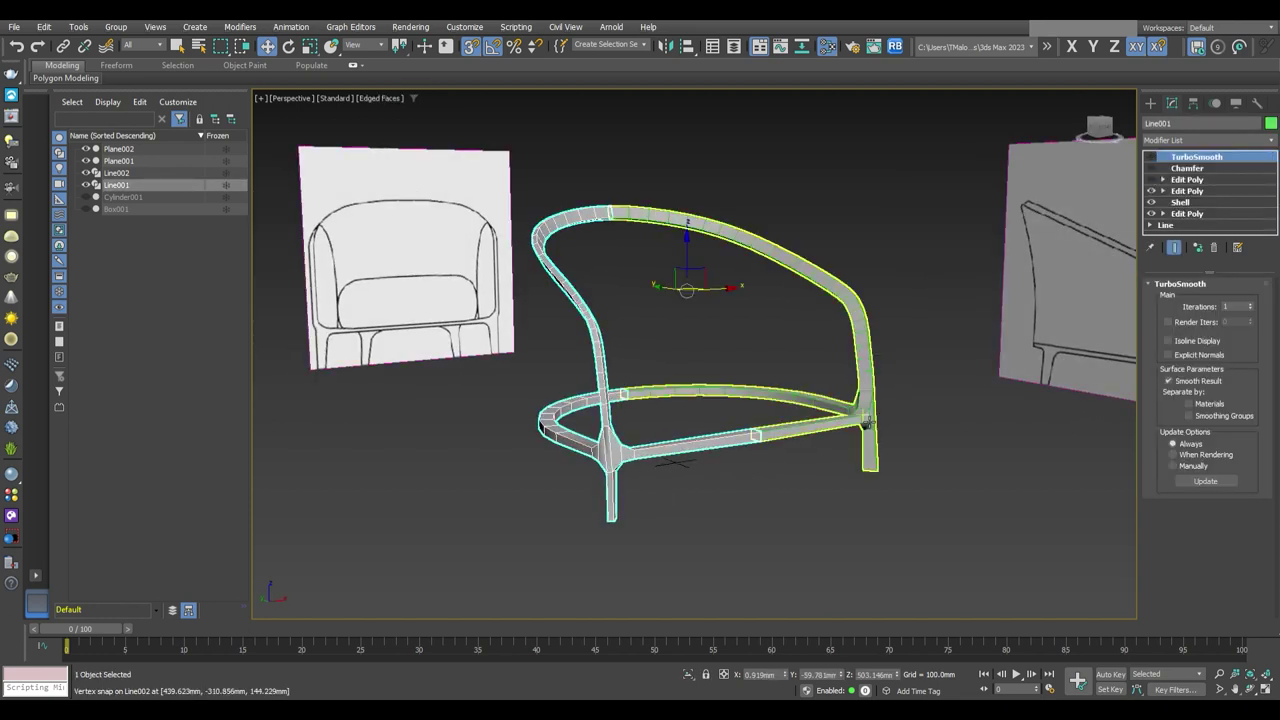
click(760, 236)
click(1153, 192)
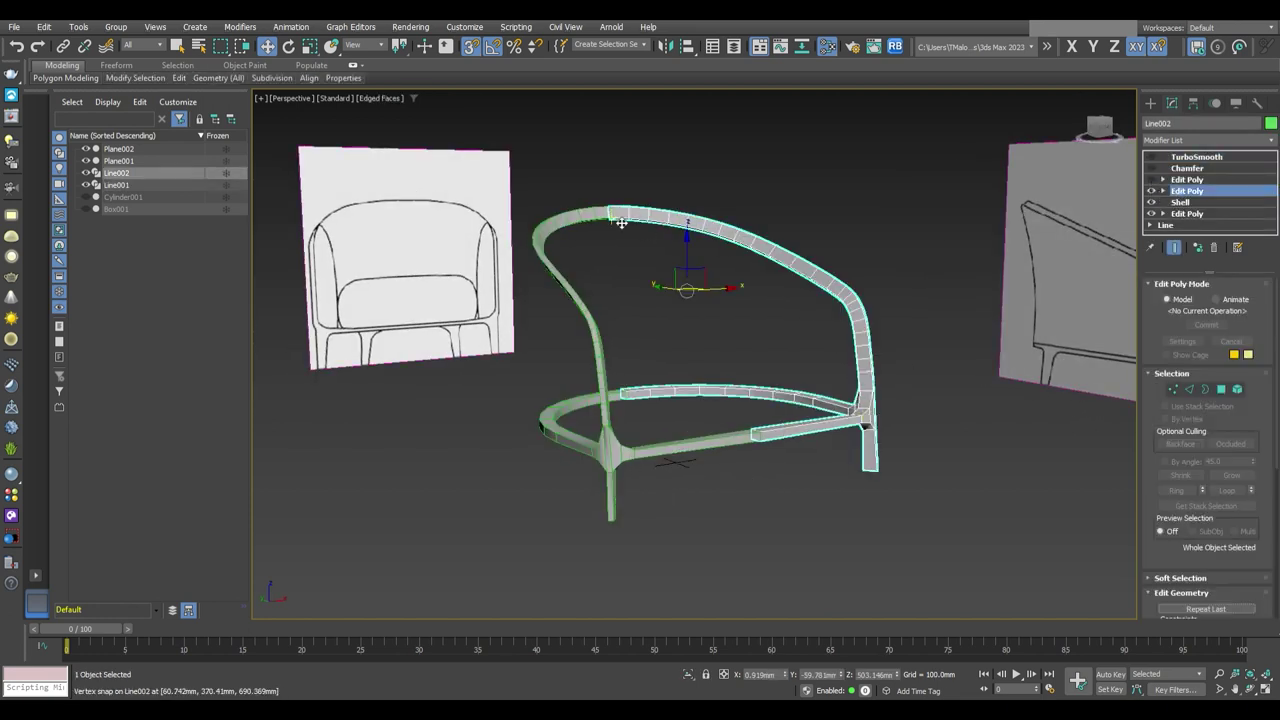
click(890, 403)
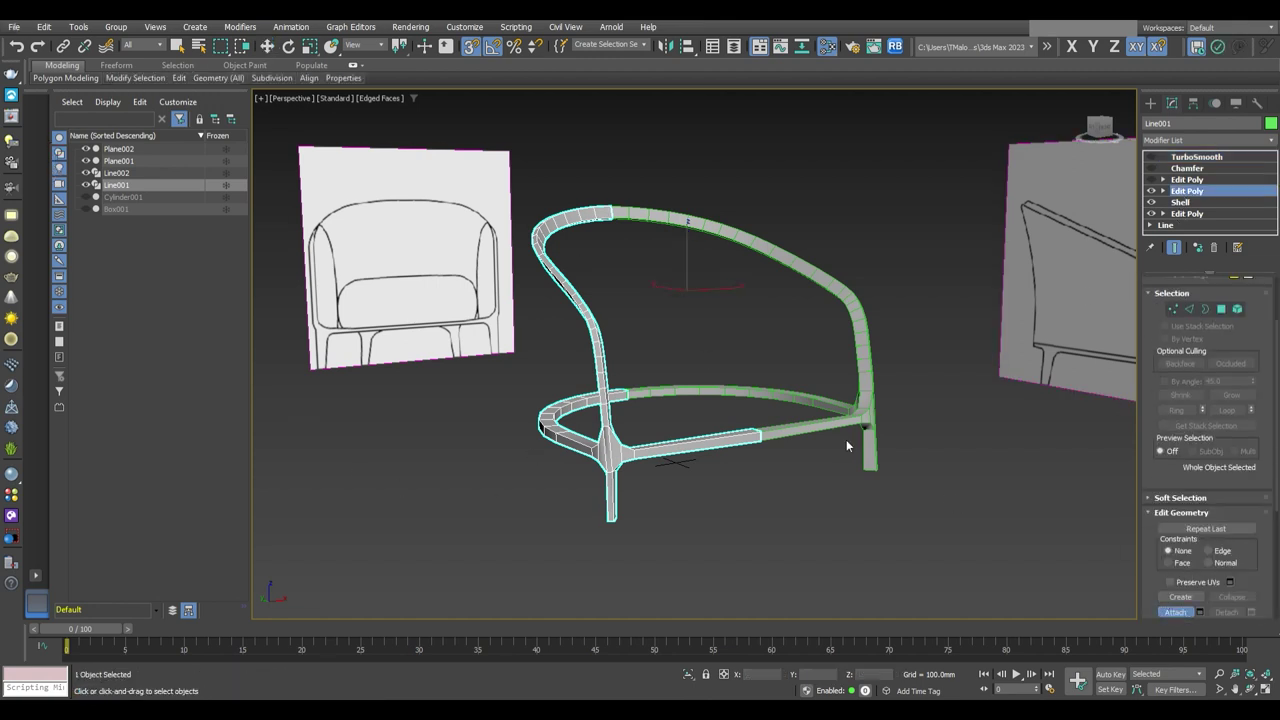
key(w)
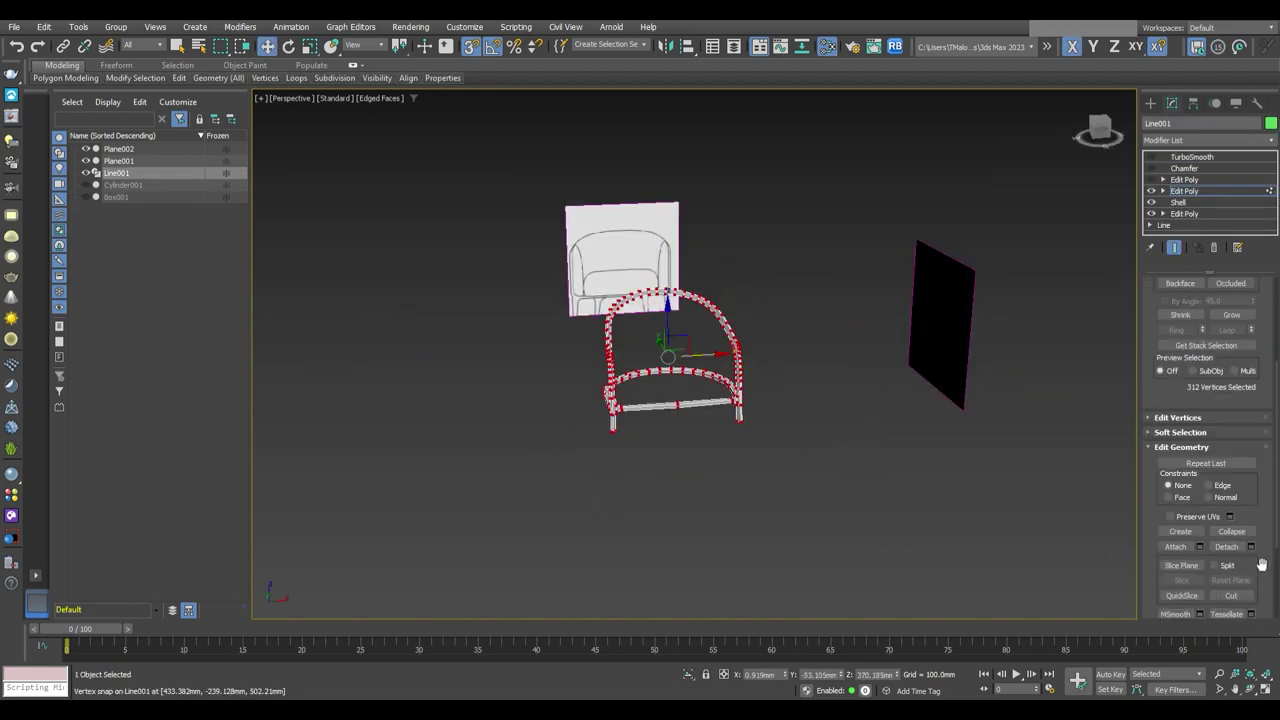
In Edge mode, Ctrl+select the outline edges along the seat rail, front rail and back legs
click(1206, 488)
scroll(832, 426, up, 5)
mouse_move(744, 401)
alt+middle_down()
mouse_move(950, 404)
mouse_move(820, 348)
mouse_move(749, 374)
mouse_move(657, 377)
mouse_move(735, 413)
alt+middle_up()
scroll(818, 348, down, 3)
scroll(703, 373, up, 2)
scroll(702, 372, up, 3)
click(1184, 179)
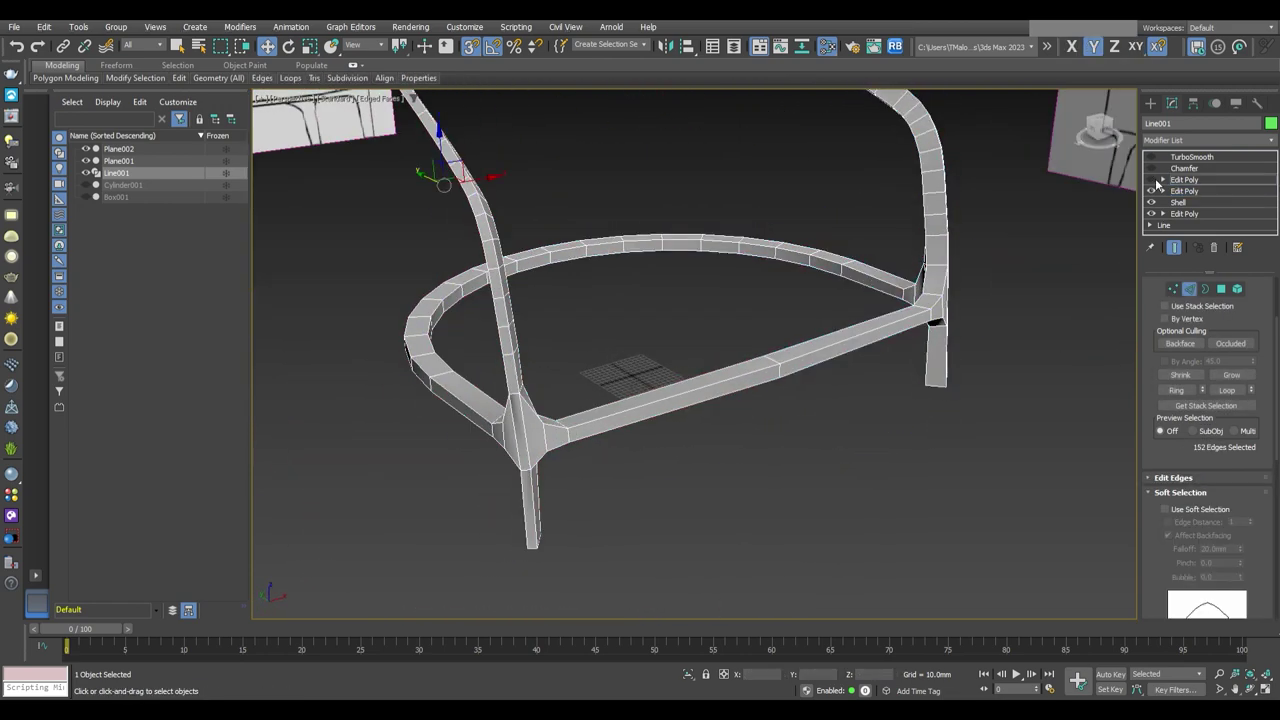
alt+middle_drag(1008, 426, 779, 420)
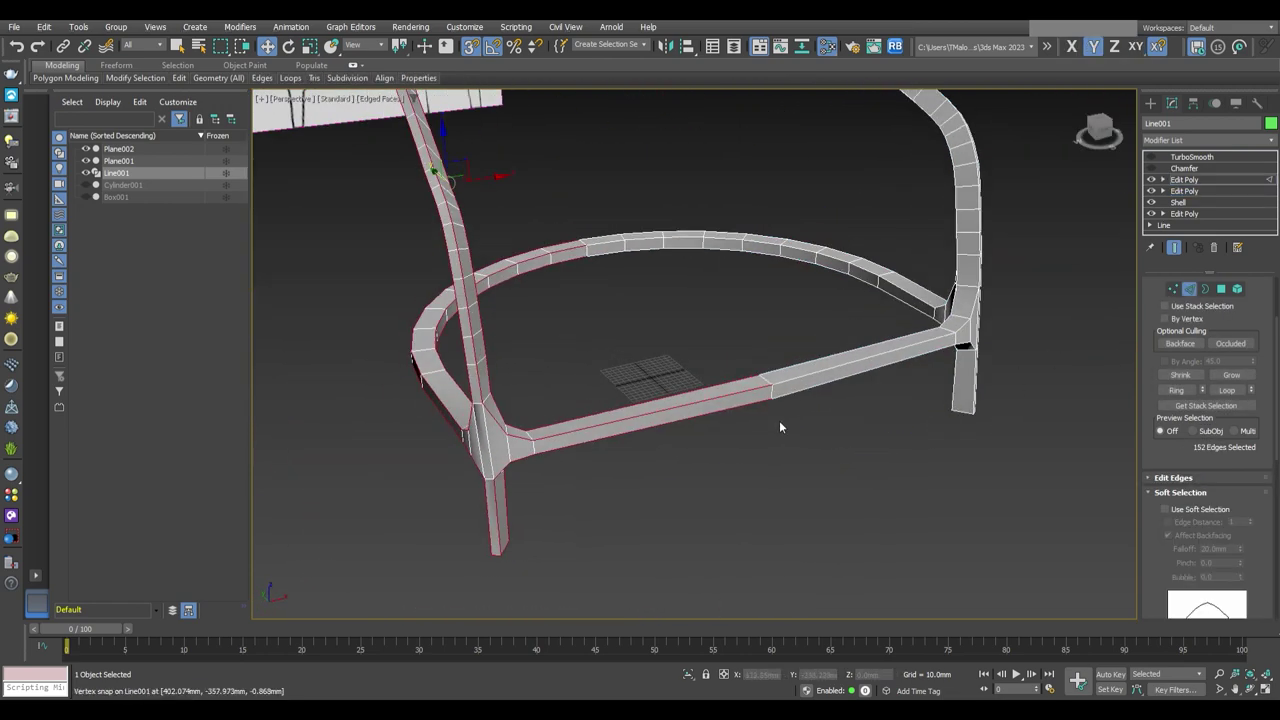
ctrl+click(840, 389)
mouse_move(835, 389)
alt+middle_down()
mouse_move(920, 363)
mouse_move(936, 461)
alt+middle_up()
scroll(936, 461, down, 3)
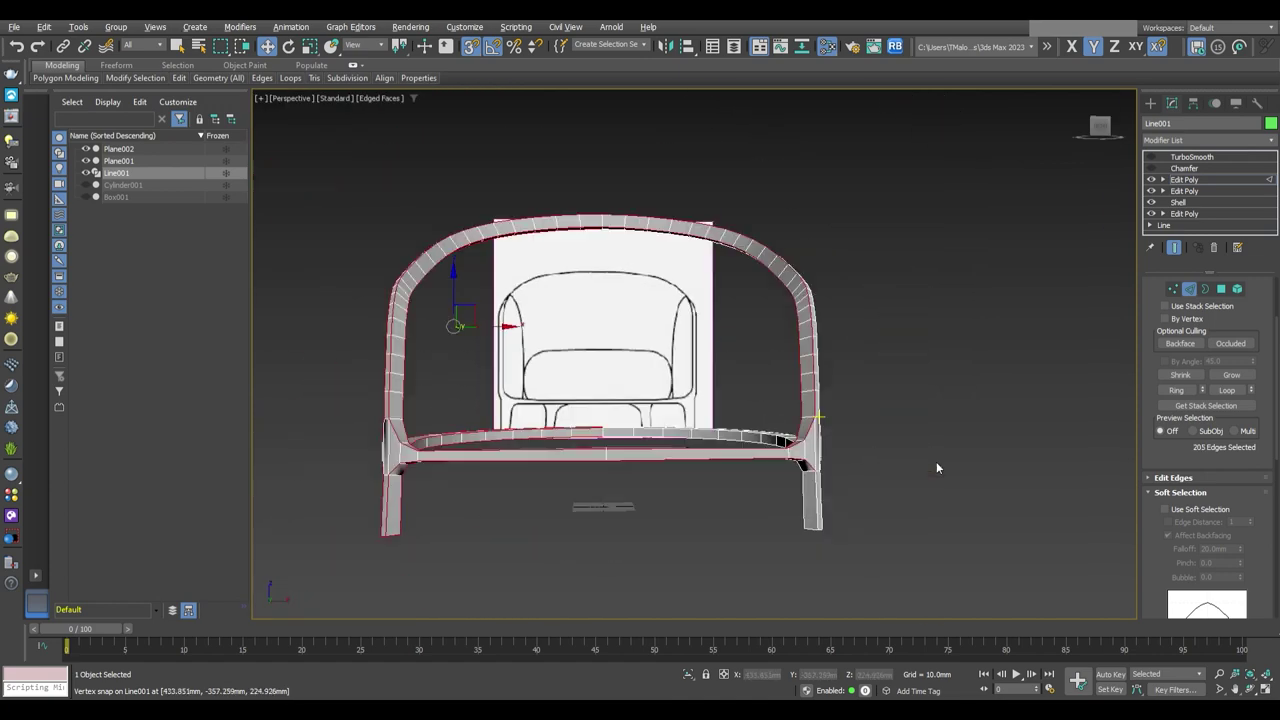
scroll(936, 461, up, 5)
ctrl+click(710, 496)
scroll(710, 496, down, 3)
alt+middle_drag(700, 429, 621, 466)
Add the front-leg junction and backrest outline edges until 304 edges are selected
ctrl+click(621, 466)
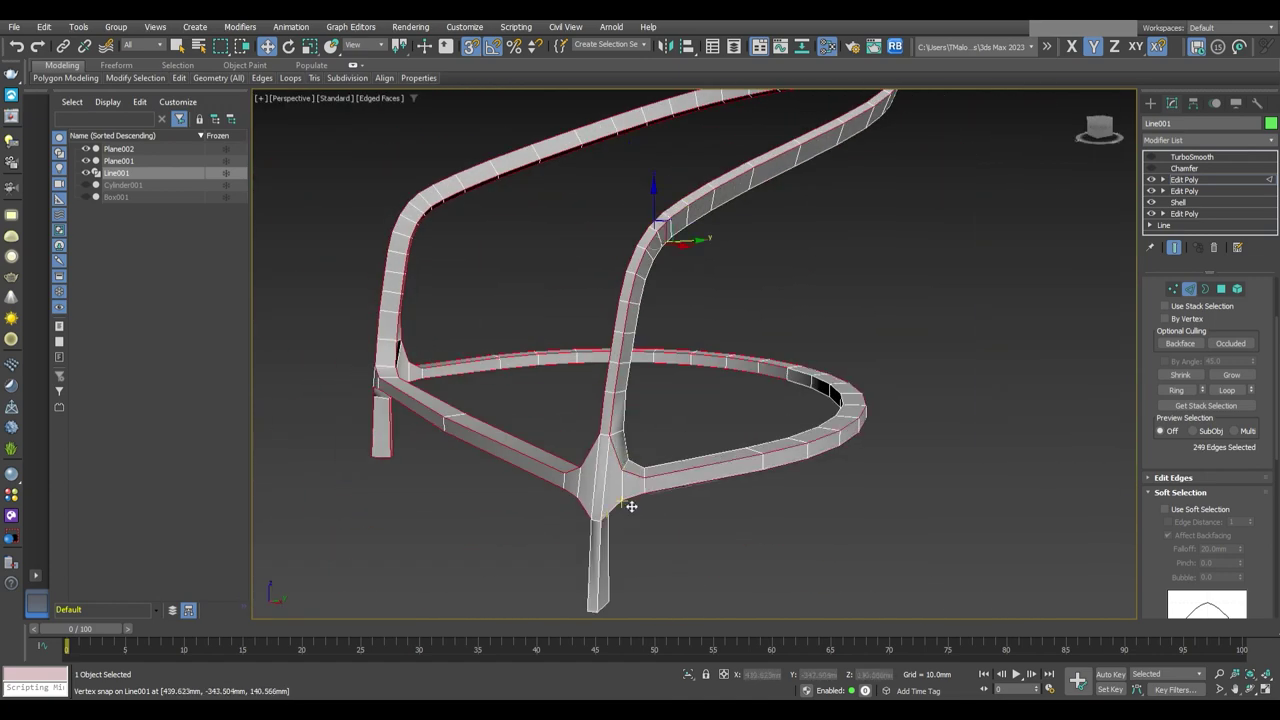
ctrl+click(799, 389)
alt+middle_drag(799, 389, 831, 486)
scroll(831, 486, up, 5)
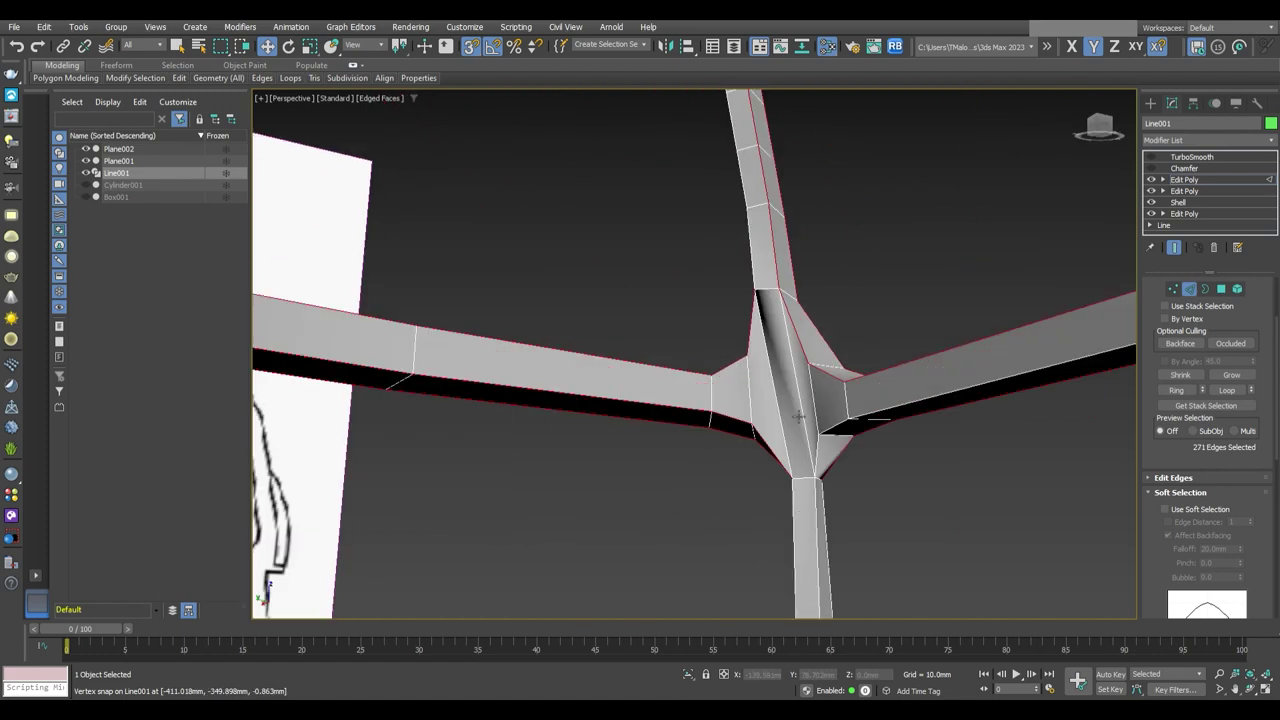
scroll(808, 490, down, 1)
mouse_move(683, 407)
alt+middle_down()
mouse_move(586, 557)
mouse_move(803, 484)
alt+middle_up()
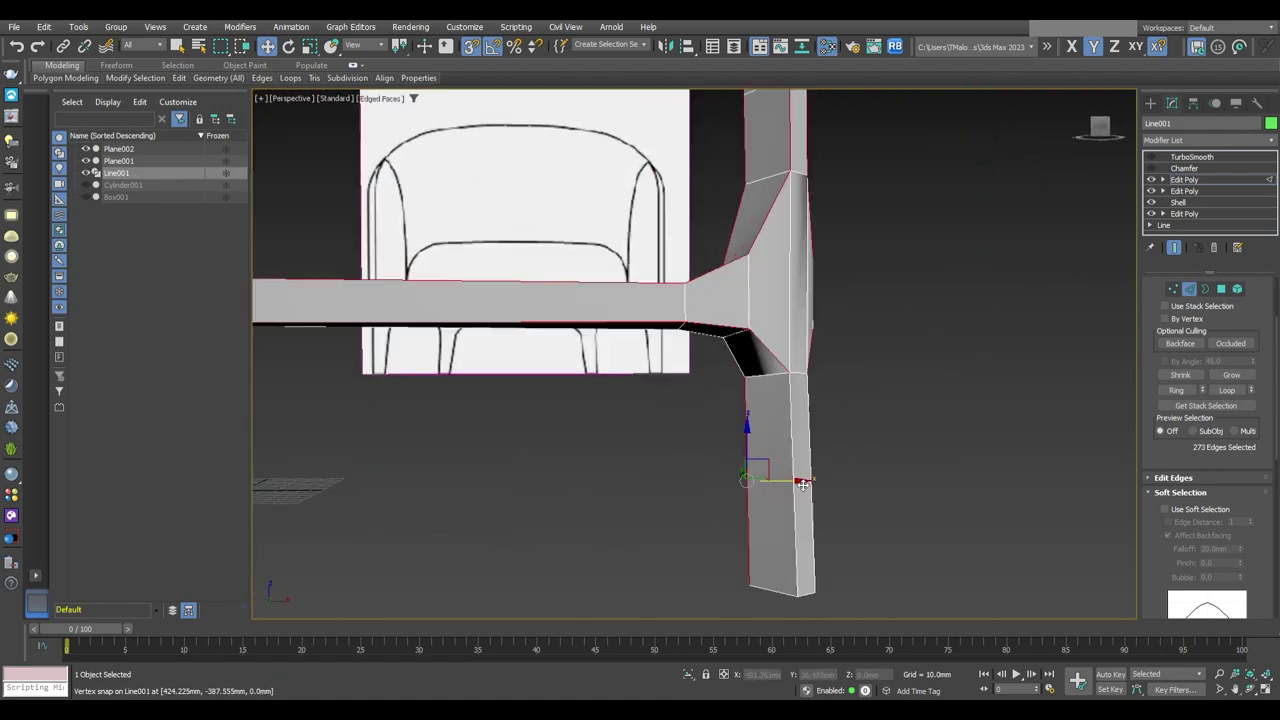
ctrl+click(814, 421)
mouse_move(814, 421)
alt+middle_down()
mouse_move(649, 343)
mouse_move(717, 477)
mouse_move(749, 352)
alt+middle_up()
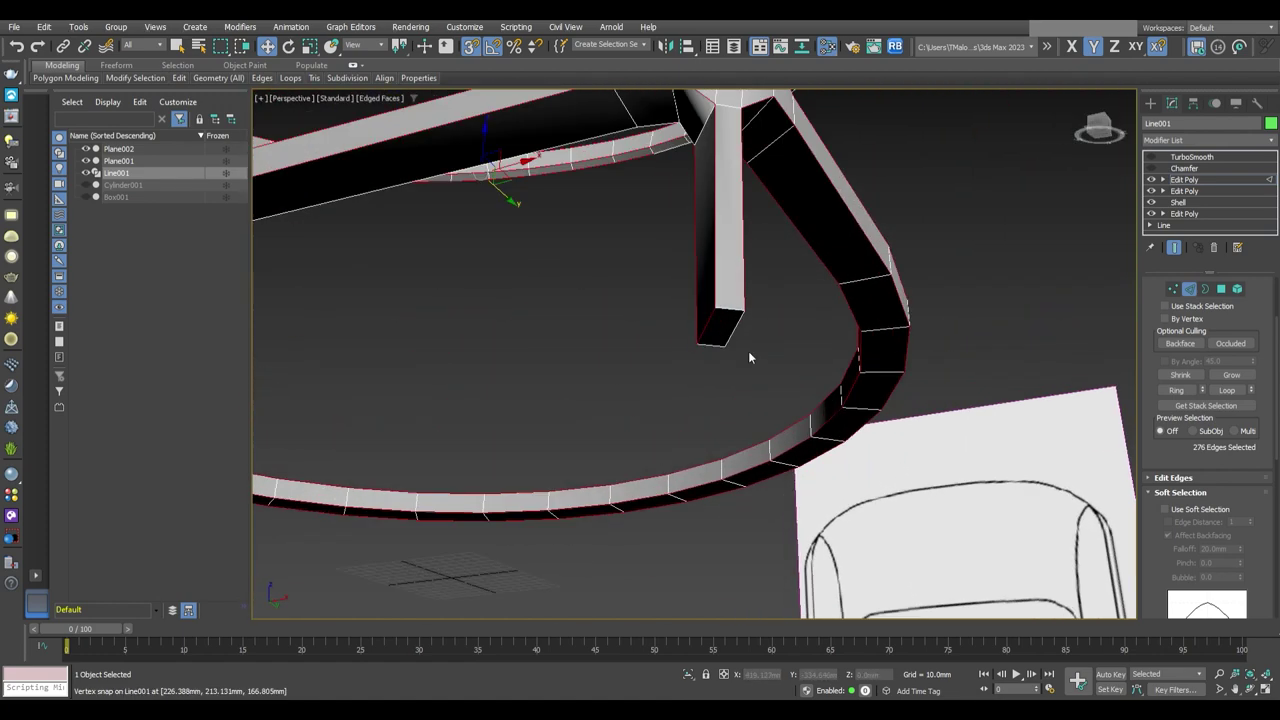
ctrl+click(737, 342)
scroll(739, 390, down, 5)
mouse_move(741, 435)
alt+middle_down()
mouse_move(828, 477)
mouse_move(897, 466)
mouse_move(754, 474)
mouse_move(754, 417)
mouse_move(753, 513)
mouse_move(709, 563)
mouse_move(563, 420)
mouse_move(581, 429)
mouse_move(554, 423)
mouse_move(822, 478)
alt+middle_up()
ctrl+click(754, 474)
ctrl+click(554, 423)
Turn TurboSmooth back on, hide edged faces with F4, and orbit around the smoothed frame
click(1192, 157)
key(F4)
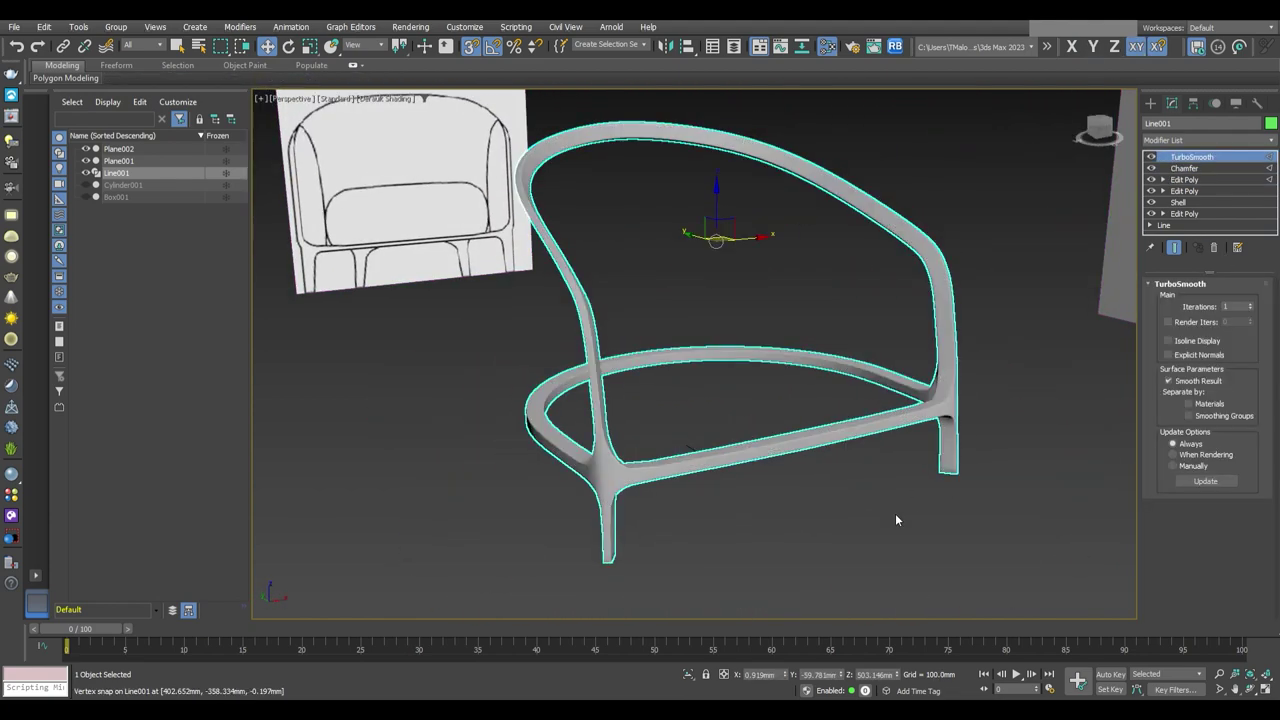
scroll(895, 513, down, 3)
click(892, 498)
mouse_move(893, 505)
alt+middle_down()
mouse_move(834, 514)
mouse_move(871, 543)
mouse_move(872, 516)
mouse_move(826, 460)
mouse_move(938, 476)
mouse_move(868, 464)
alt+middle_up()
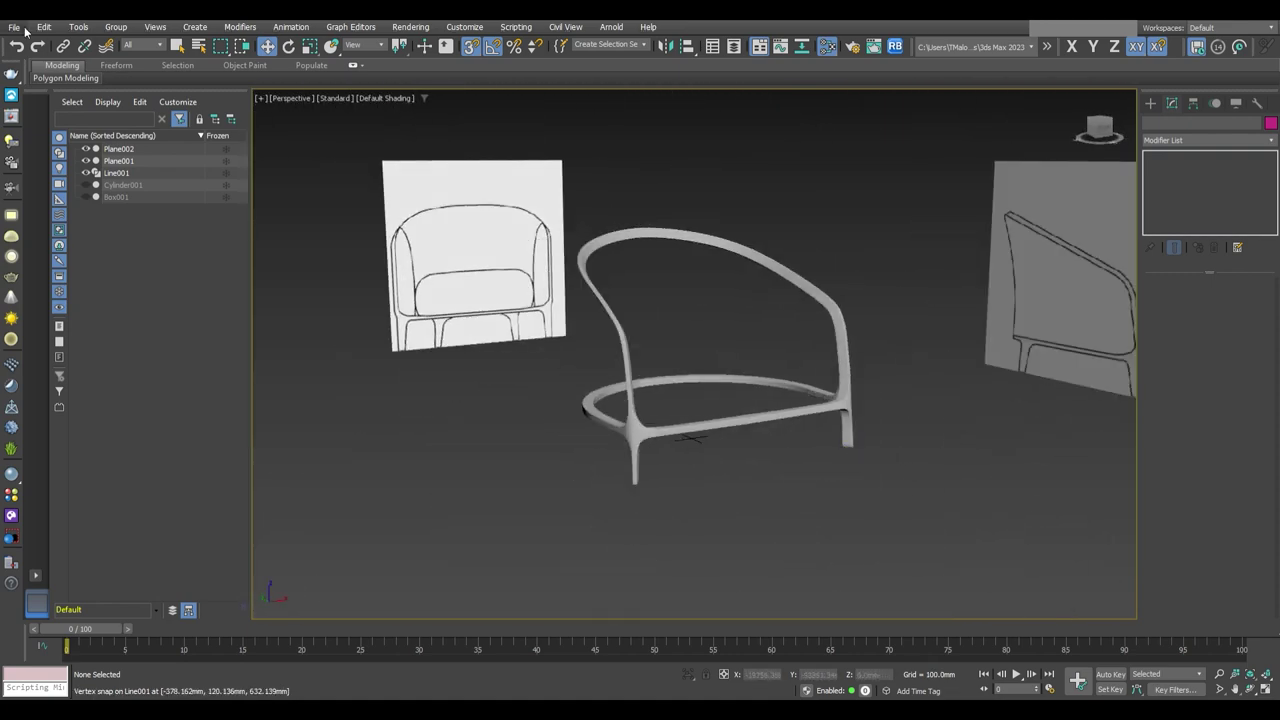
click(828, 450)
mouse_move(828, 450)
alt+middle_down()
mouse_move(870, 450)
mouse_move(820, 468)
alt+middle_up()
Return to the frame's Edit Poly modifier and check the chair in side and perspective views
click(1184, 191)
key(l)
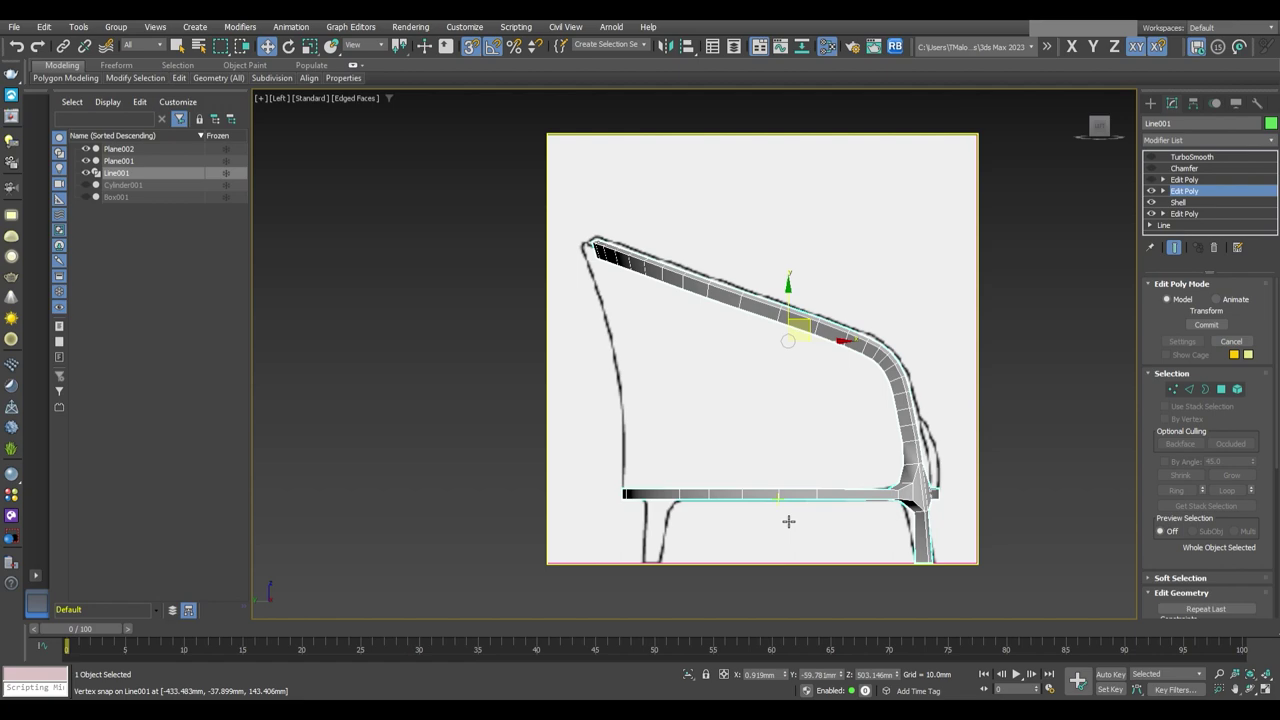
scroll(788, 521, up, 2)
scroll(786, 572, up, 1)
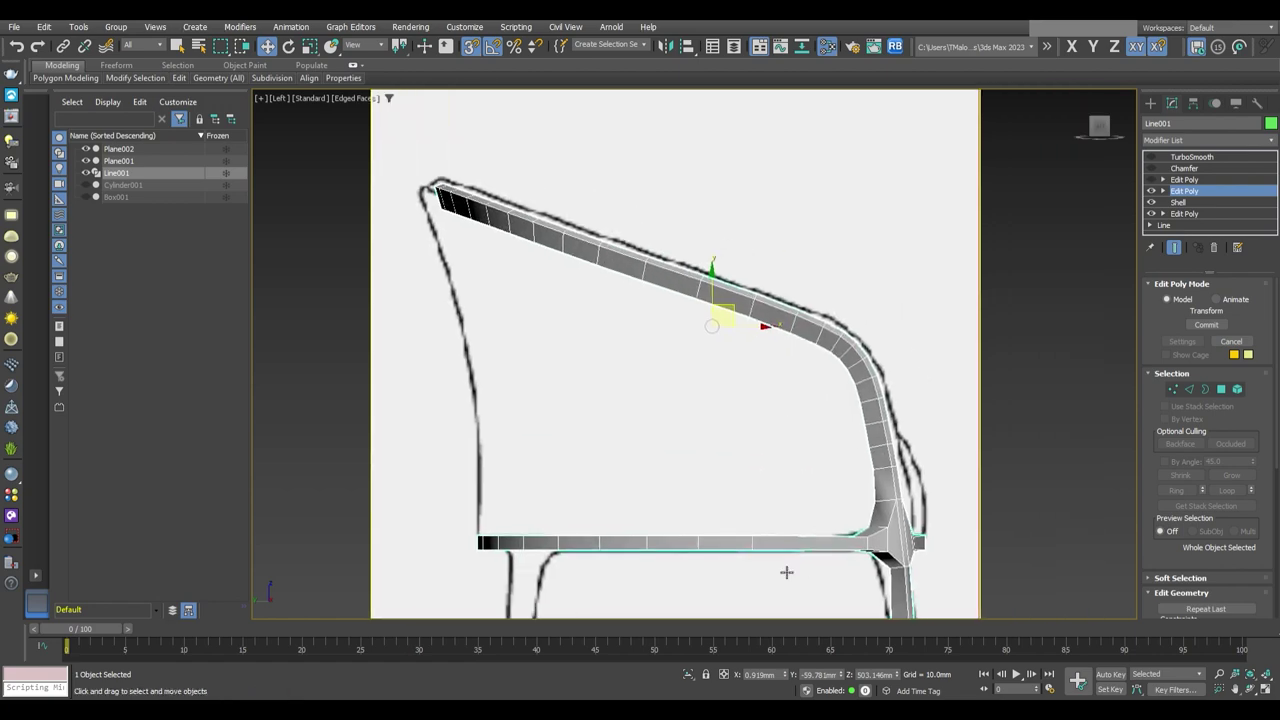
key(p)
scroll(800, 514, down, 2)
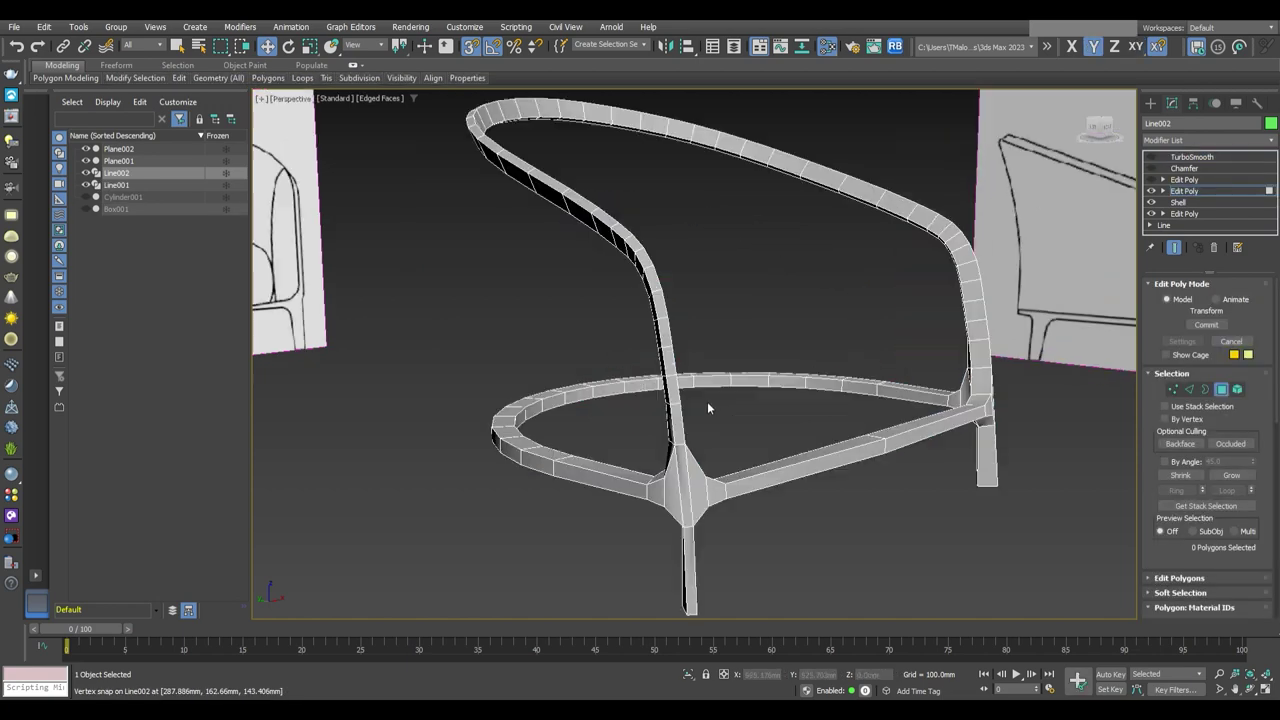
alt+middle_drag(624, 484, 540, 470)
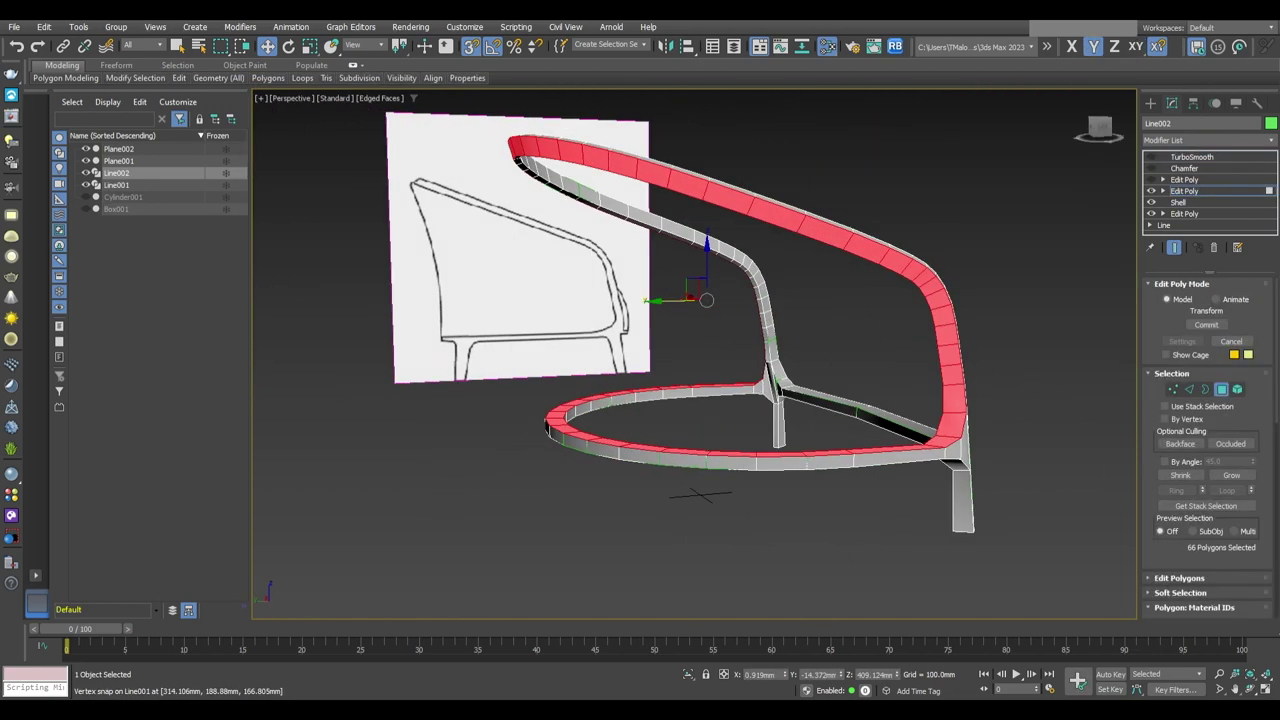
key(4)
mouse_move(1088, 408)
alt+middle_down()
mouse_move(689, 418)
mouse_move(700, 420)
mouse_move(713, 344)
mouse_move(744, 381)
alt+middle_up()
At Edge level, select the backrest rail's edge loop and move it up, then exit Edge mode
key(2)
double_click(713, 344)
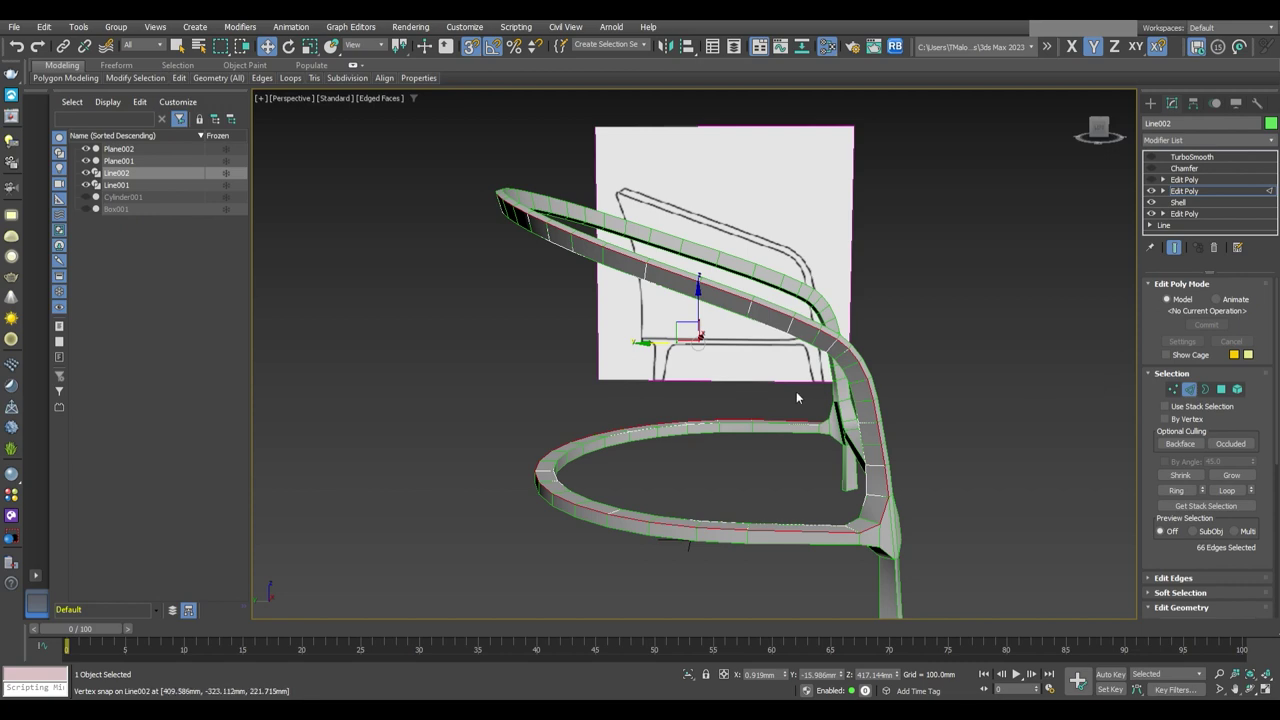
key(l)
key(shift+z)
click(1173, 577)
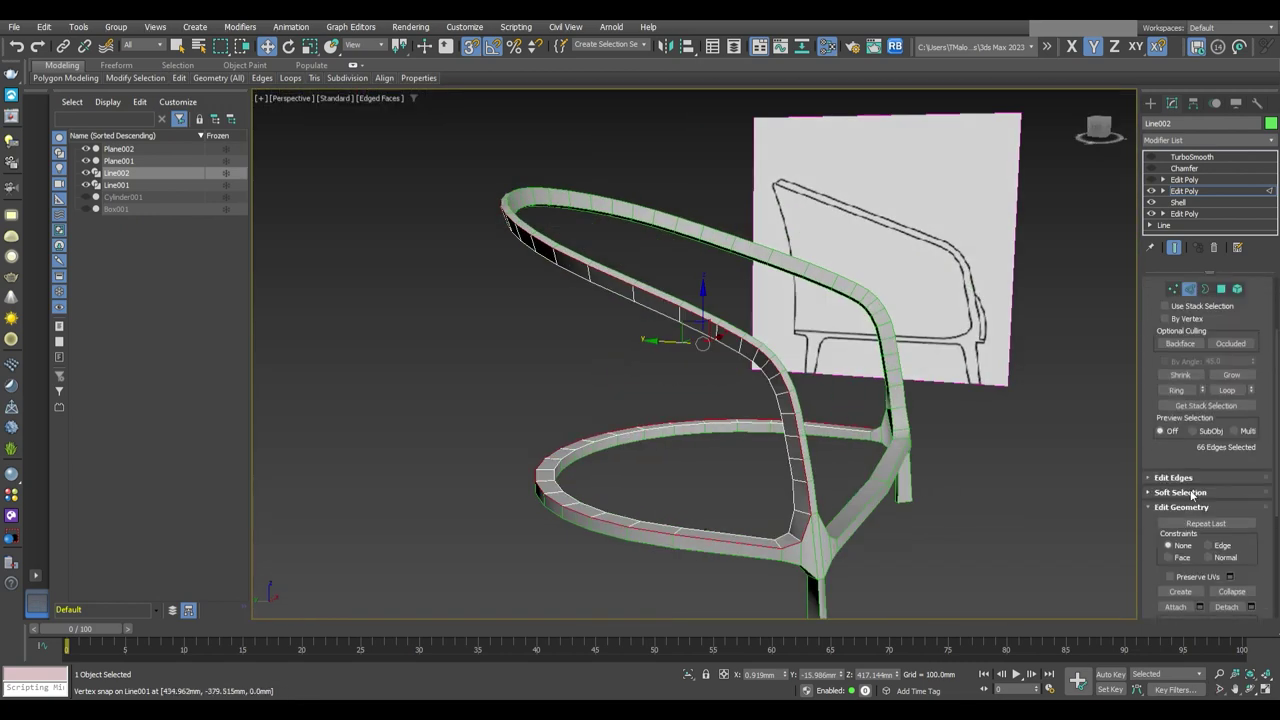
scroll(1203, 432, down, 5)
drag(703, 380, 595, 82)
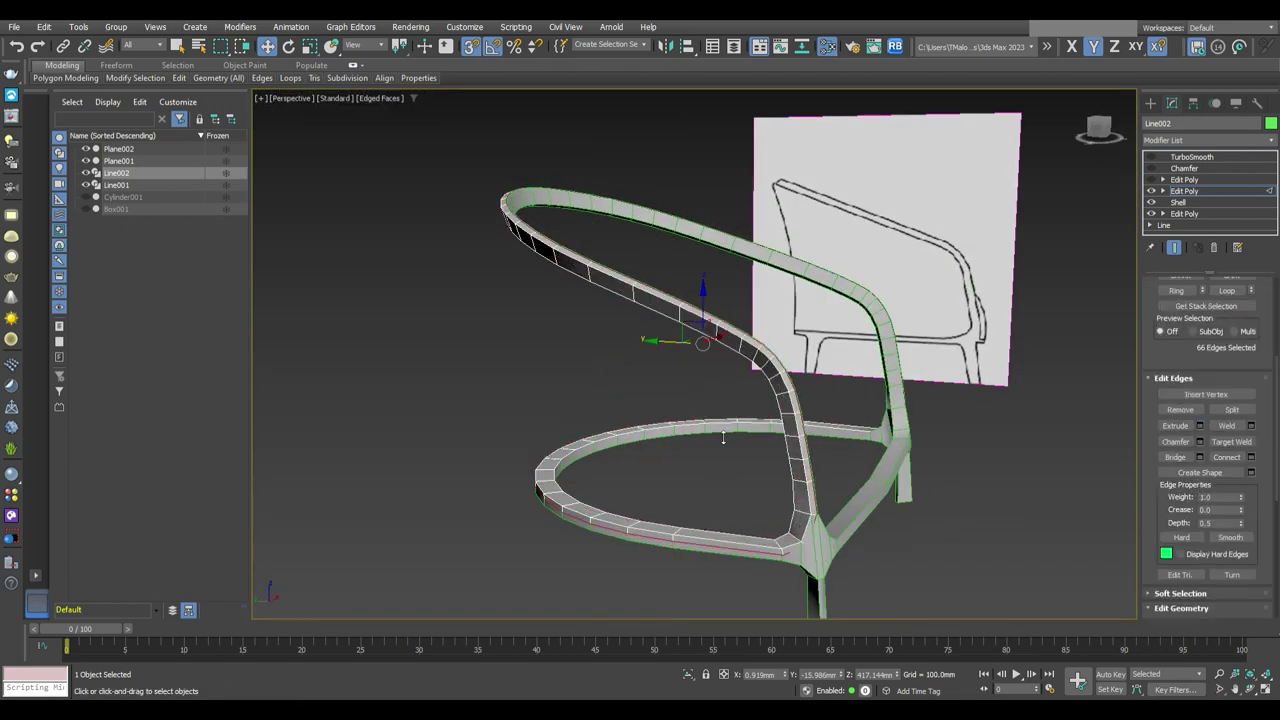
key(shift+z)
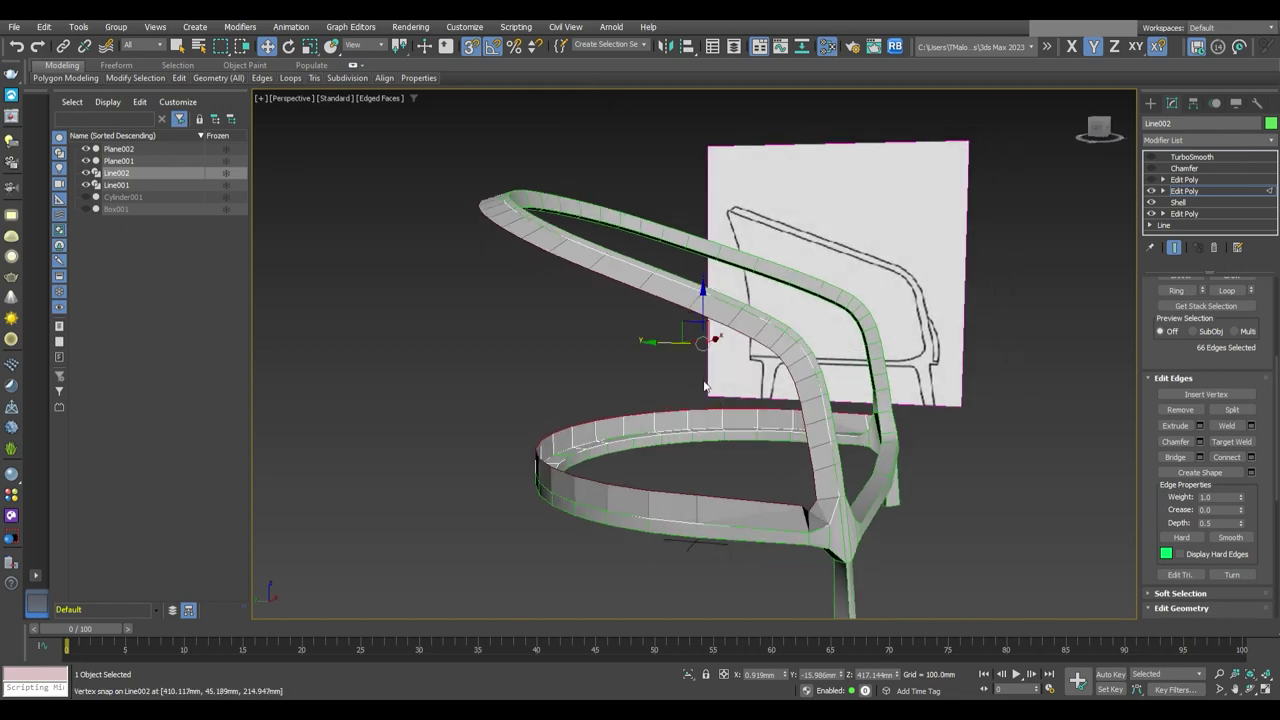
key(shift+z)
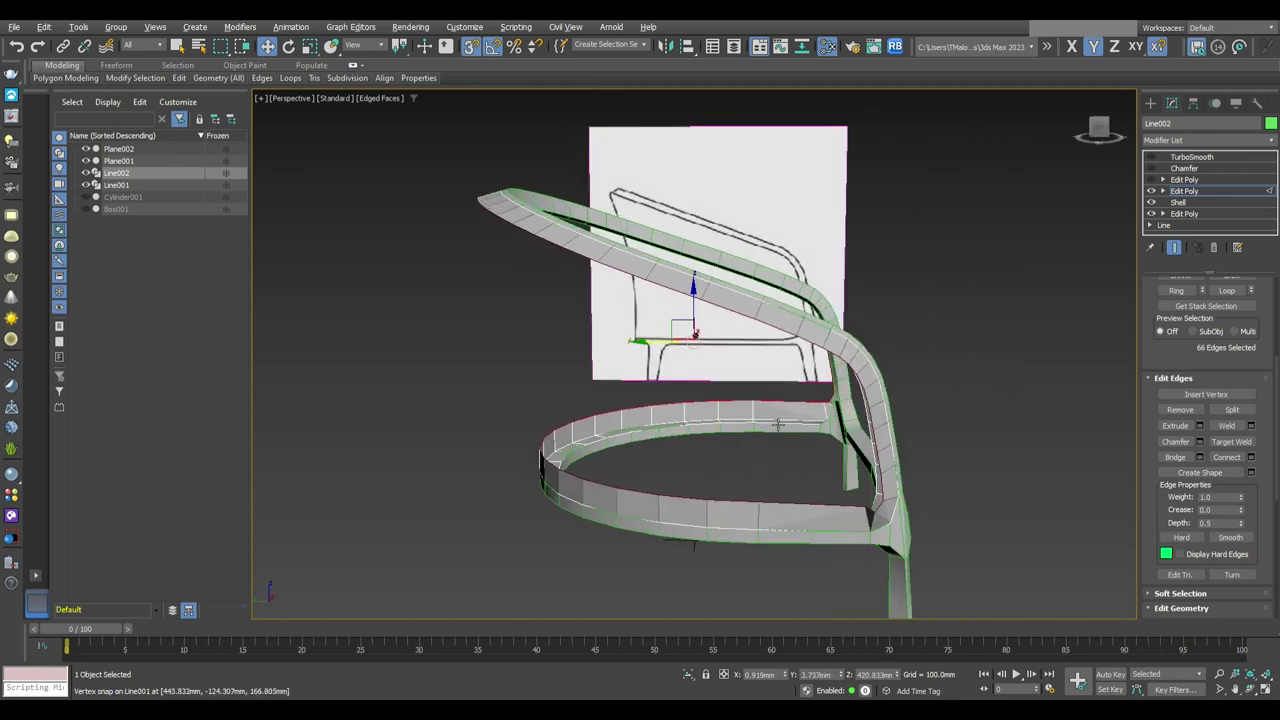
key(shift+z)
key(shift+z)
key(shift+z)
click(1170, 192)
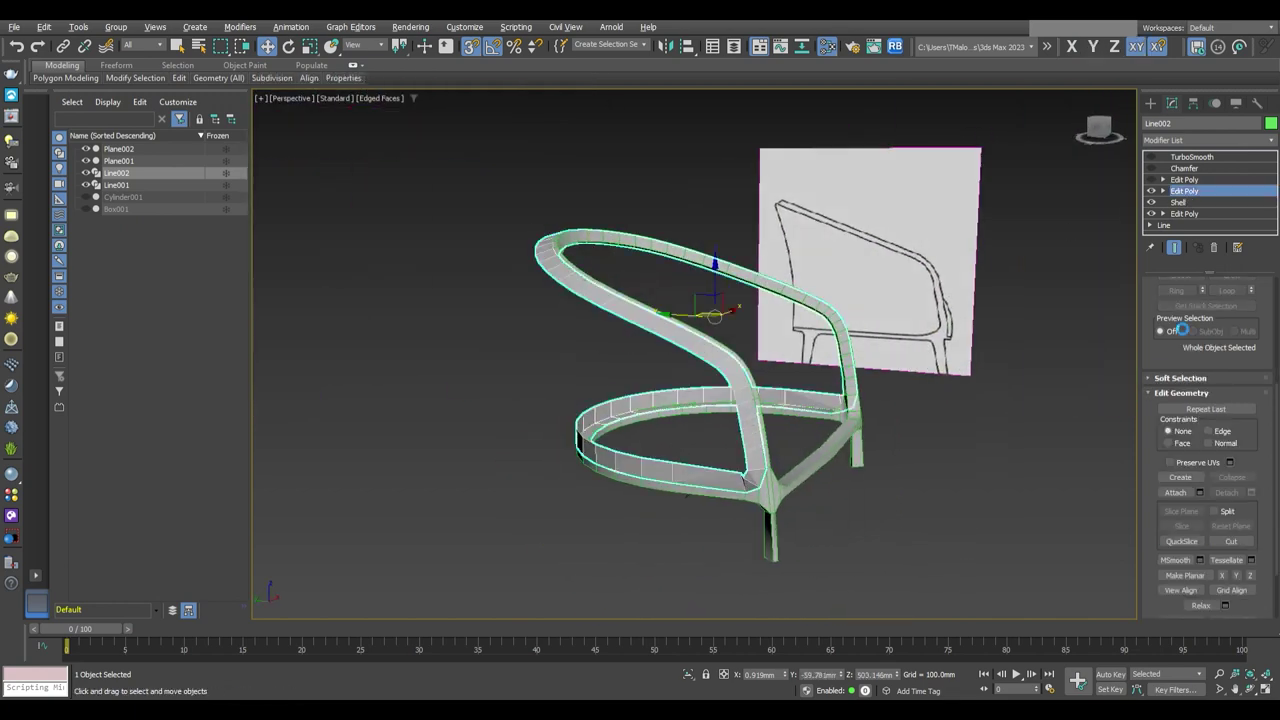
Collapse all the frame's modifiers into one editable mesh, undoing an accidental Normal modifier
right_click(1184, 190)
click(1228, 145)
key(Return)
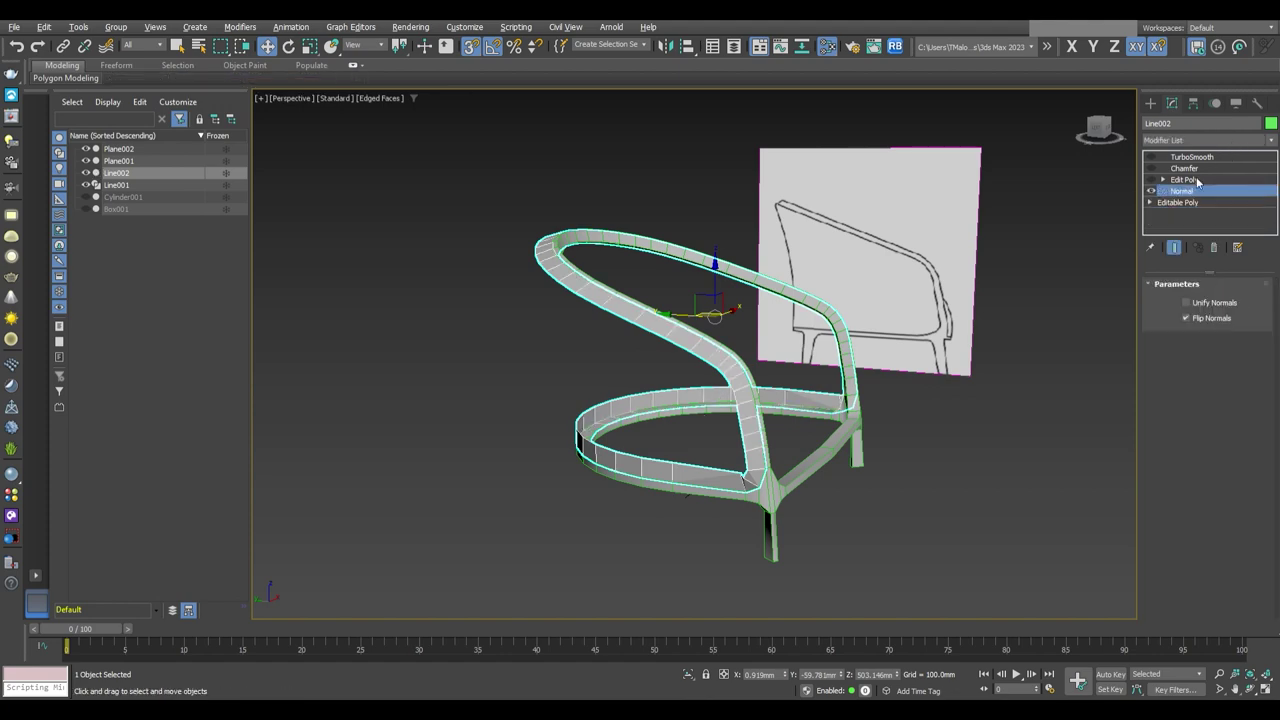
key(ctrl+z)
mouse_move(713, 410)
alt+middle_down()
mouse_move(724, 467)
mouse_move(754, 462)
mouse_move(754, 369)
alt+middle_up()
scroll(754, 369, up, 3)
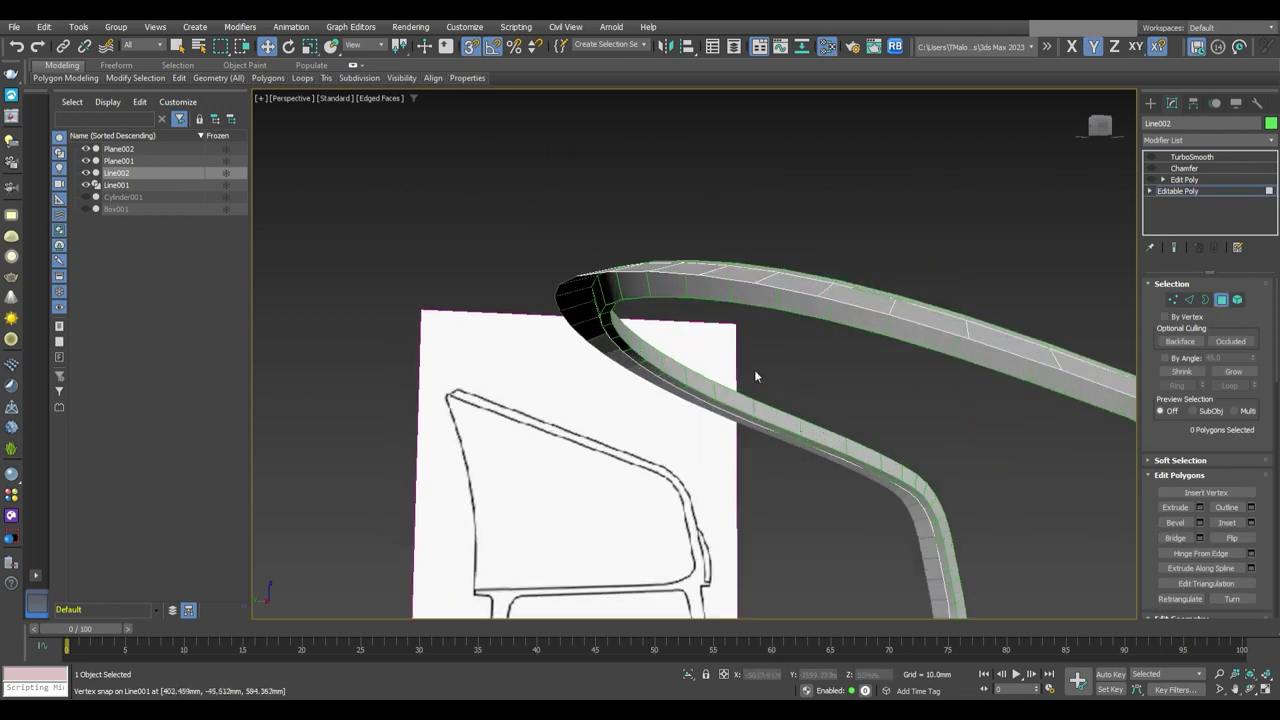
scroll(757, 373, down, 5)
mouse_move(663, 294)
alt+middle_down()
mouse_move(757, 373)
mouse_move(690, 440)
alt+middle_up()
At Edge level in the Left view, lower the top rail's bottom edge loop to match the side sketch
key(2)
scroll(757, 373, up, 3)
scroll(752, 392, down, 3)
key(alt+w)
key(alt+w)
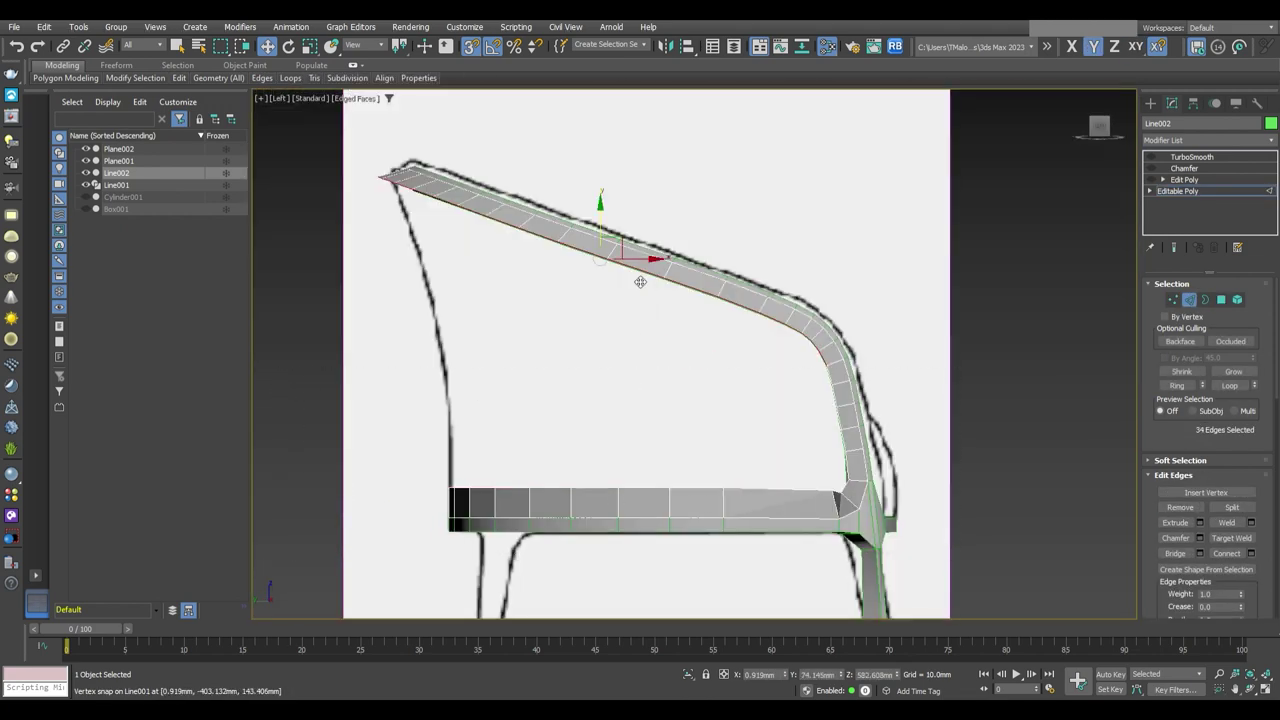
drag(546, 216, 576, 242)
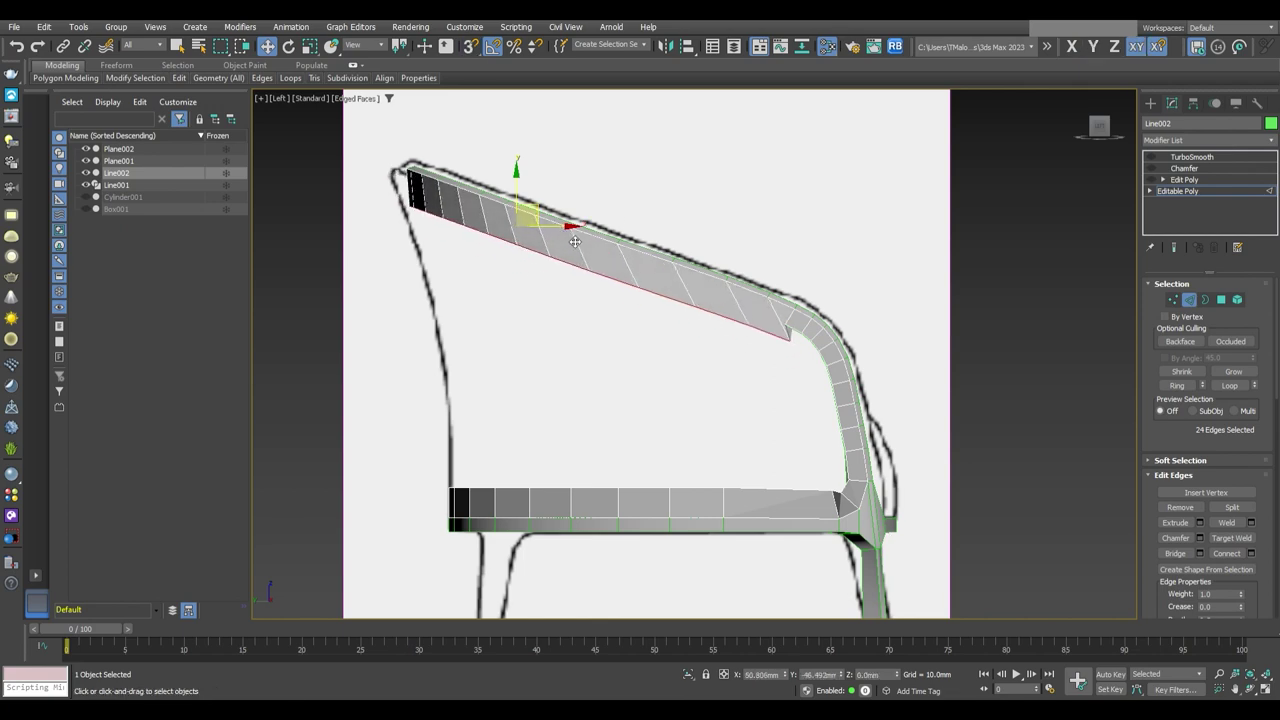
key(p)
mouse_move(904, 475)
alt+middle_down()
mouse_move(1009, 514)
mouse_move(884, 496)
mouse_move(803, 507)
mouse_move(1066, 509)
mouse_move(704, 468)
mouse_move(677, 451)
mouse_move(806, 456)
alt+middle_up()
scroll(830, 462, up, 5)
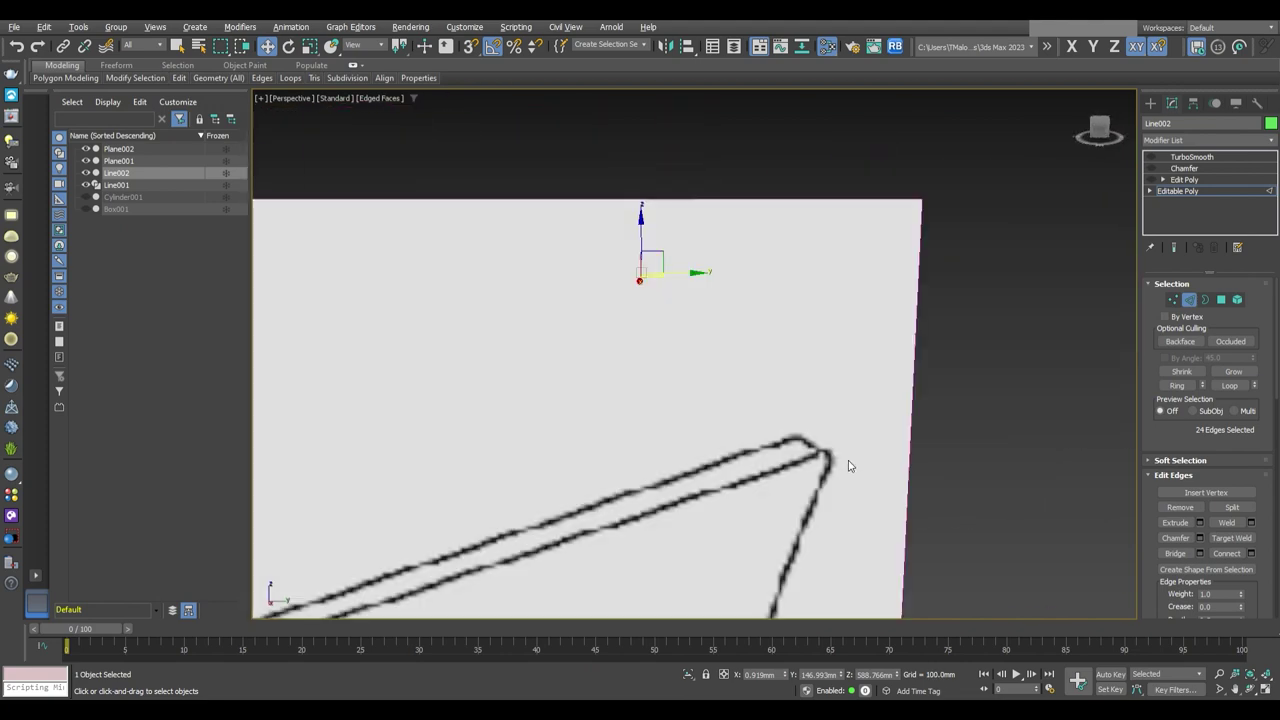
scroll(849, 466, down, 5)
alt+middle_drag(876, 477, 533, 468)
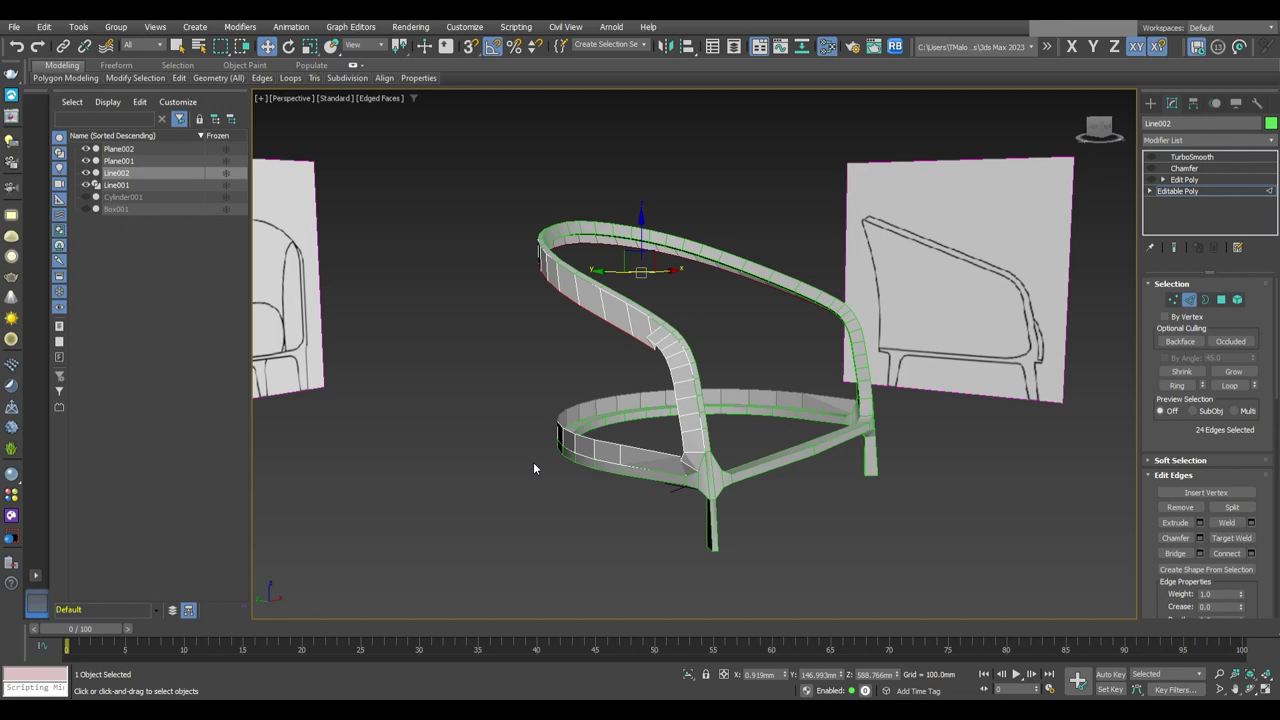
scroll(533, 467, up, 5)
In the maximized Left view at Vertex level, select the vertices at the backrest rail's bend
key(alt+w)
key(alt+w)
key(1)
scroll(869, 496, up, 2)
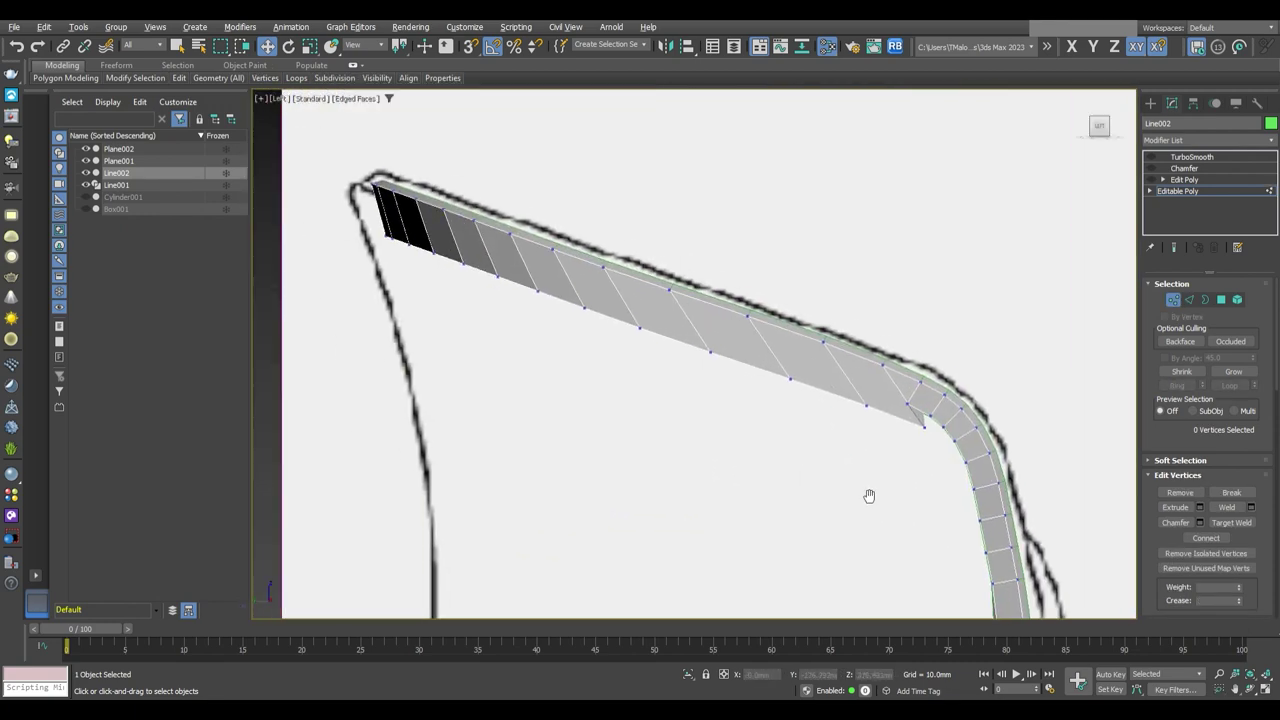
click(925, 400)
middle_drag(925, 400, 699, 351)
scroll(694, 329, up, 1)
drag(694, 329, 716, 346)
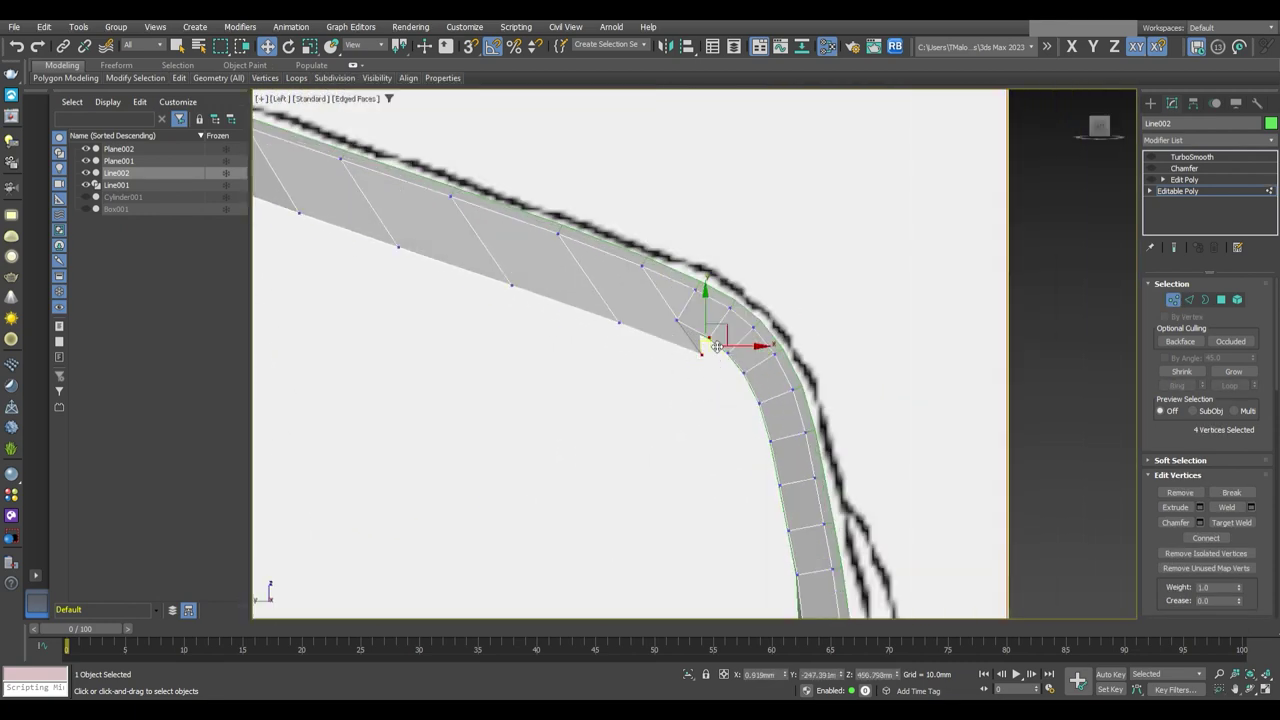
scroll(766, 480, down, 2)
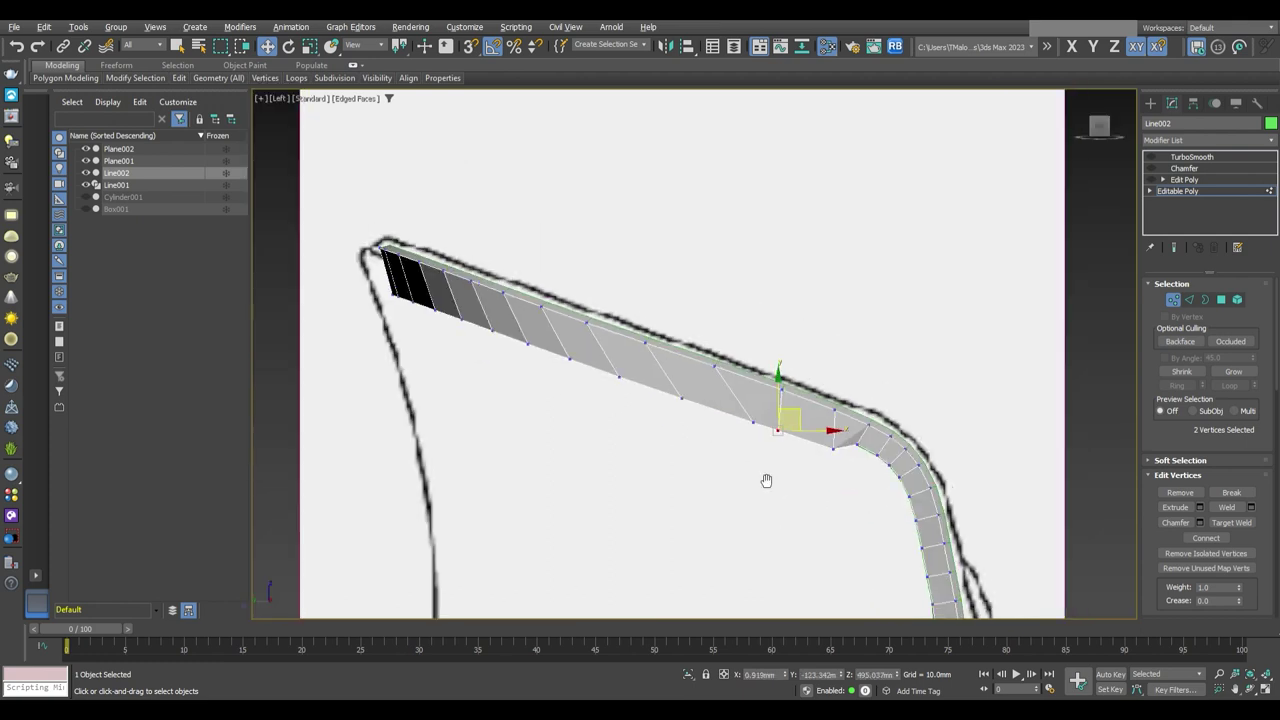
mouse_move(766, 480)
middle_down()
mouse_move(700, 400)
mouse_move(646, 394)
middle_up()
scroll(646, 394, up, 2)
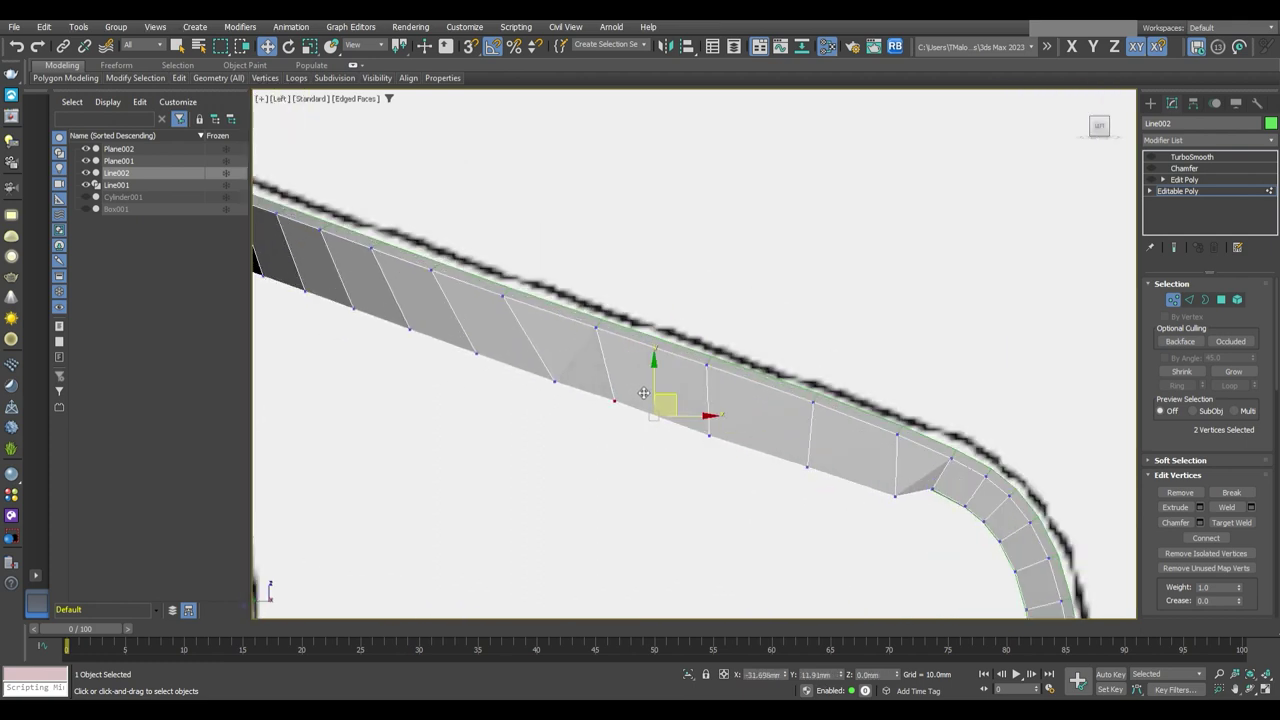
scroll(640, 437, down, 3)
scroll(620, 410, up, 3)
Box-select the bend's corner vertices and move them onto their neighbouring vertex
drag(618, 416, 656, 351)
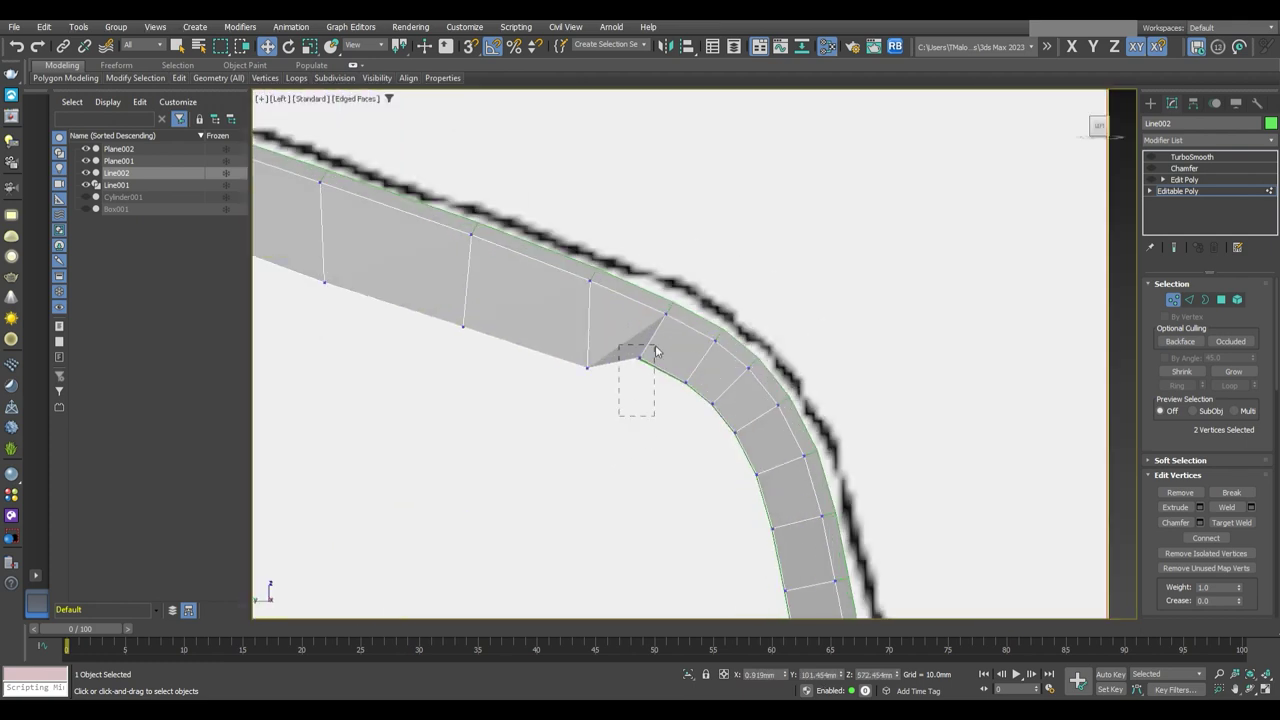
scroll(694, 397, down, 3)
scroll(700, 457, up, 3)
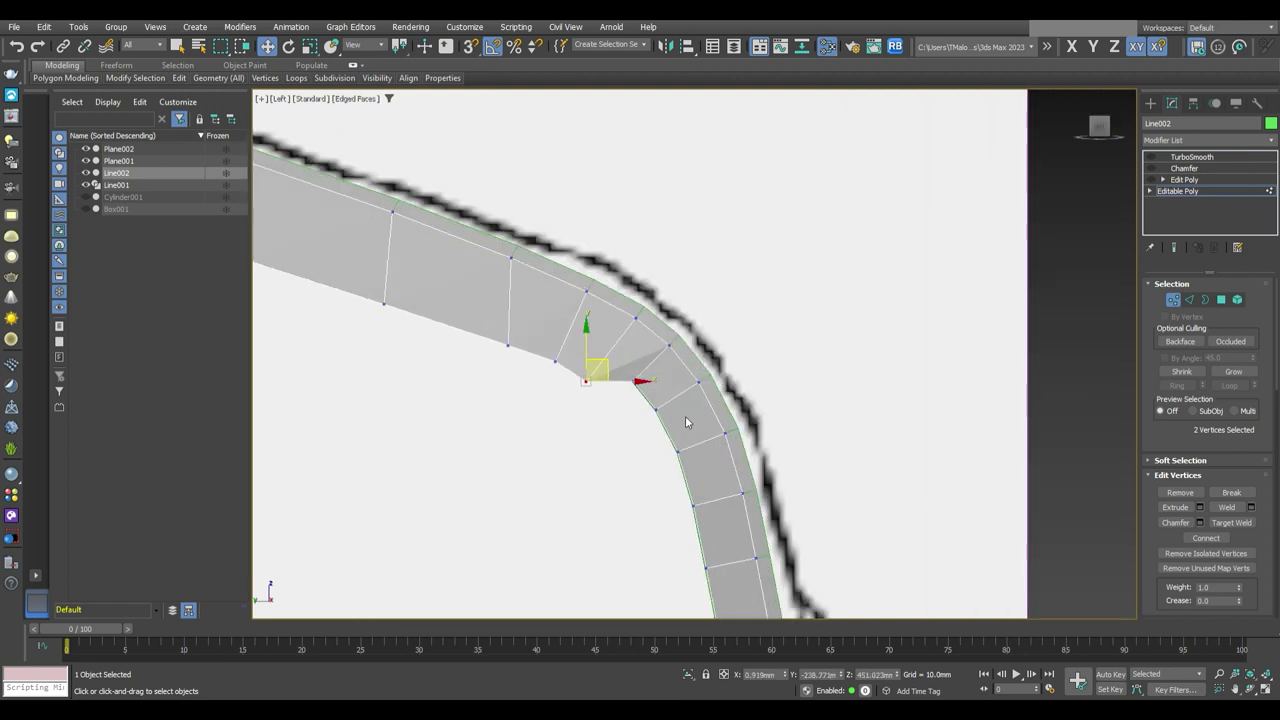
scroll(686, 423, up, 1)
middle_drag(678, 437, 659, 327)
drag(659, 327, 715, 357)
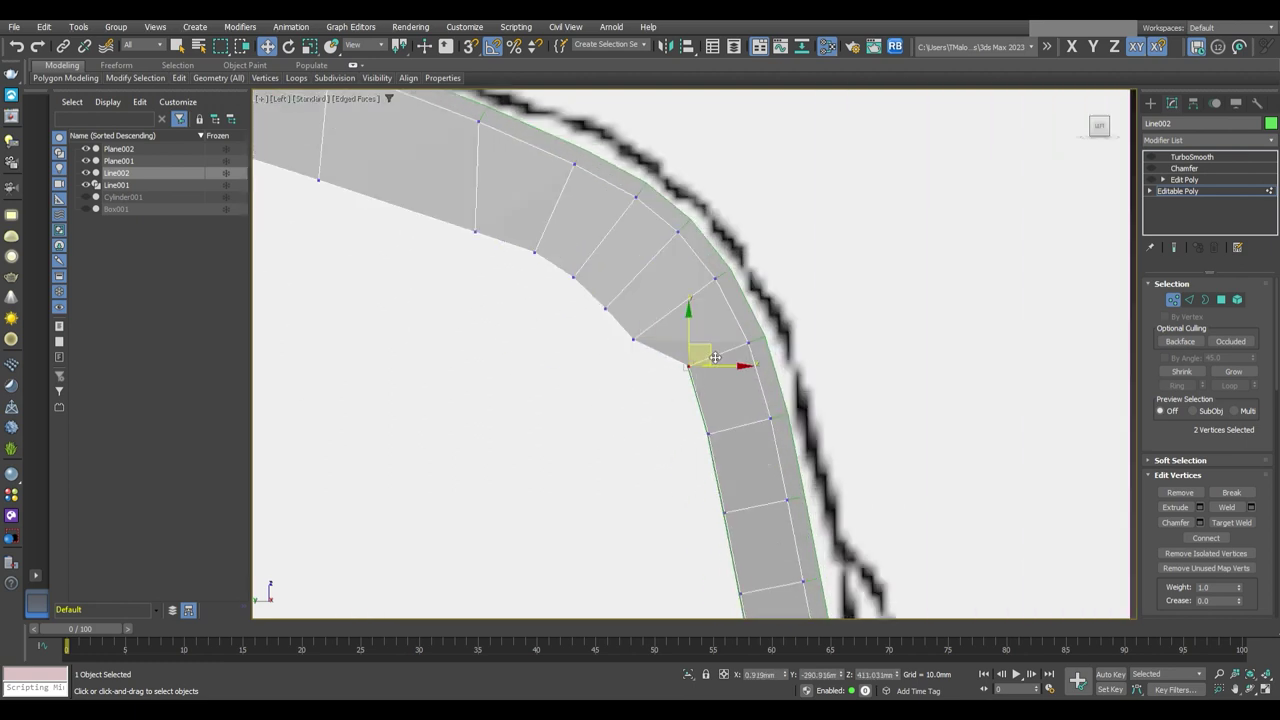
Box-select the seat-joint vertices and shift them up-left to tidy the joint
mouse_move(680, 396)
middle_down()
mouse_move(662, 298)
mouse_move(671, 263)
middle_up()
drag(641, 350, 681, 334)
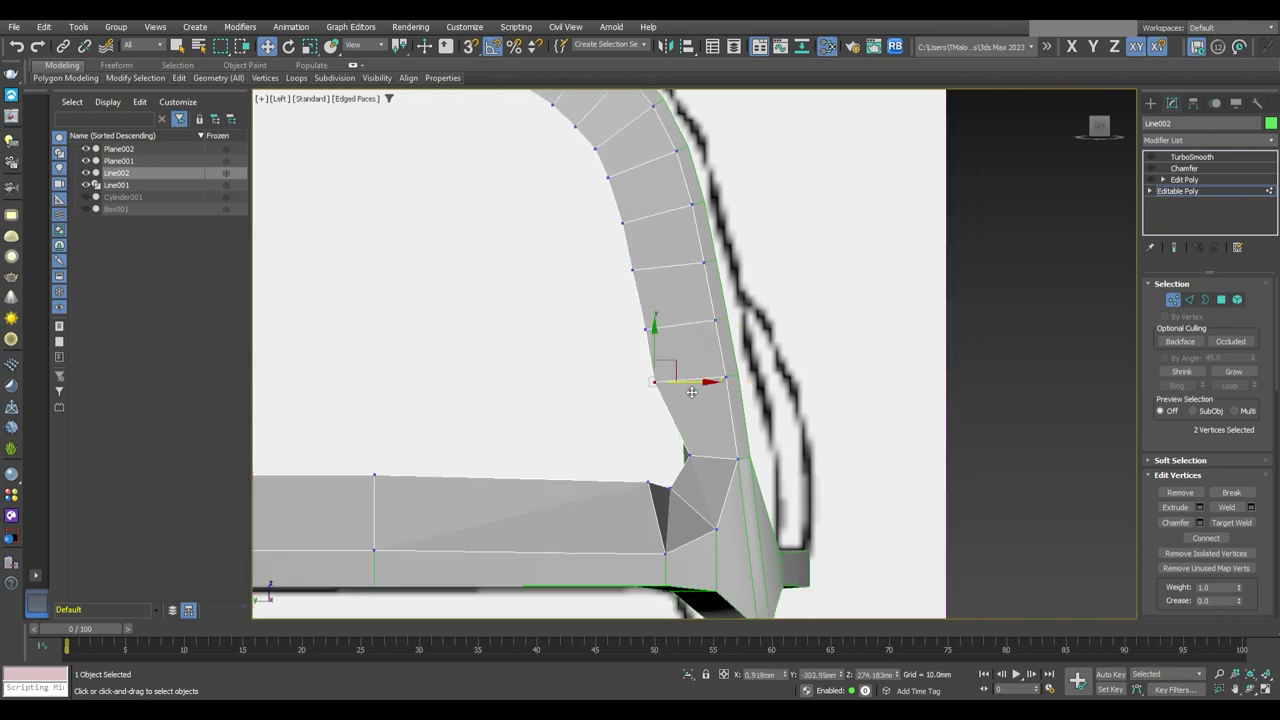
drag(714, 449, 686, 435)
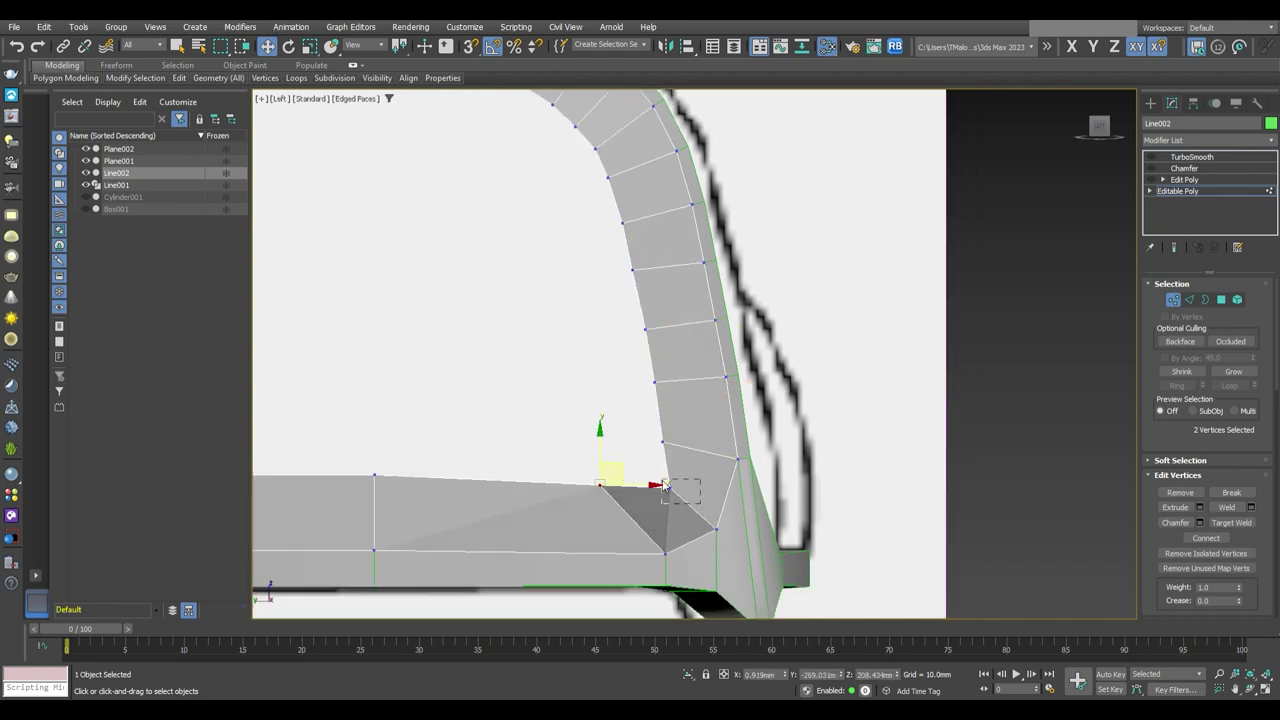
scroll(677, 465, down, 5)
key(alt+w)
Exit vertex editing and orbit the maximized Perspective view to a three-quarter view of Line002's frame
key(alt+w)
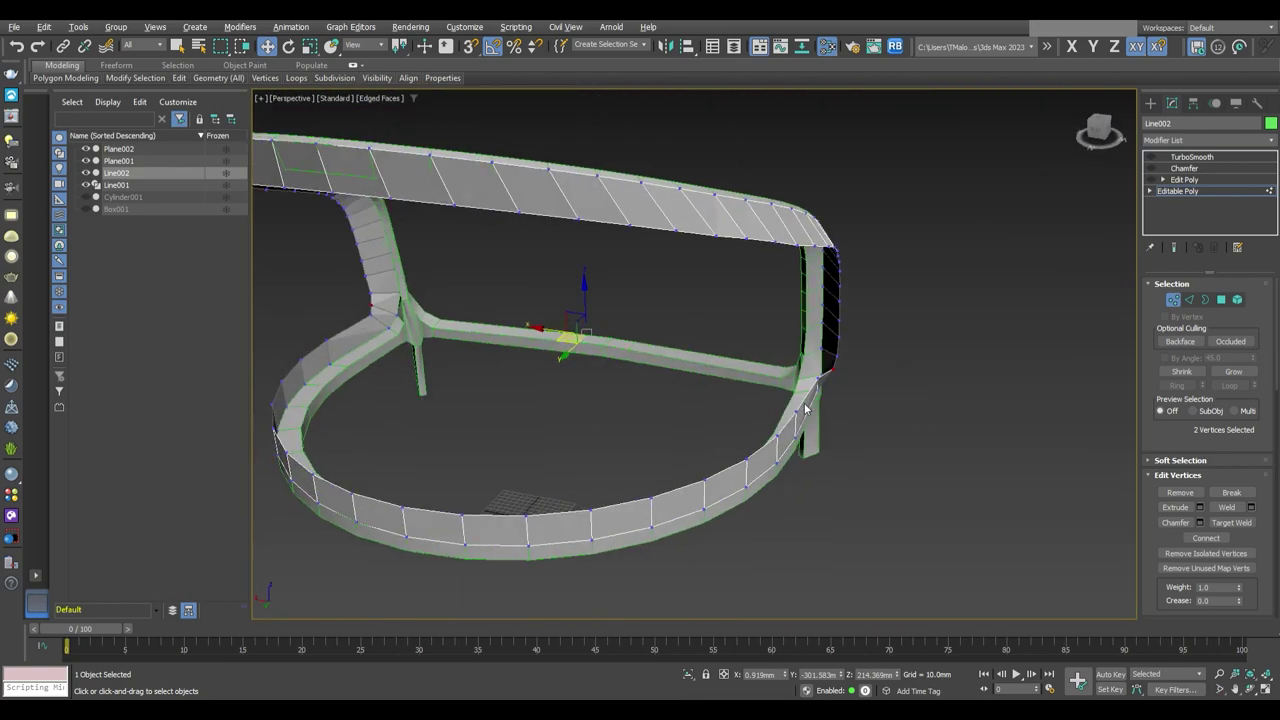
scroll(757, 418, up, 2)
scroll(757, 418, down, 3)
scroll(766, 400, down, 2)
key(alt+w)
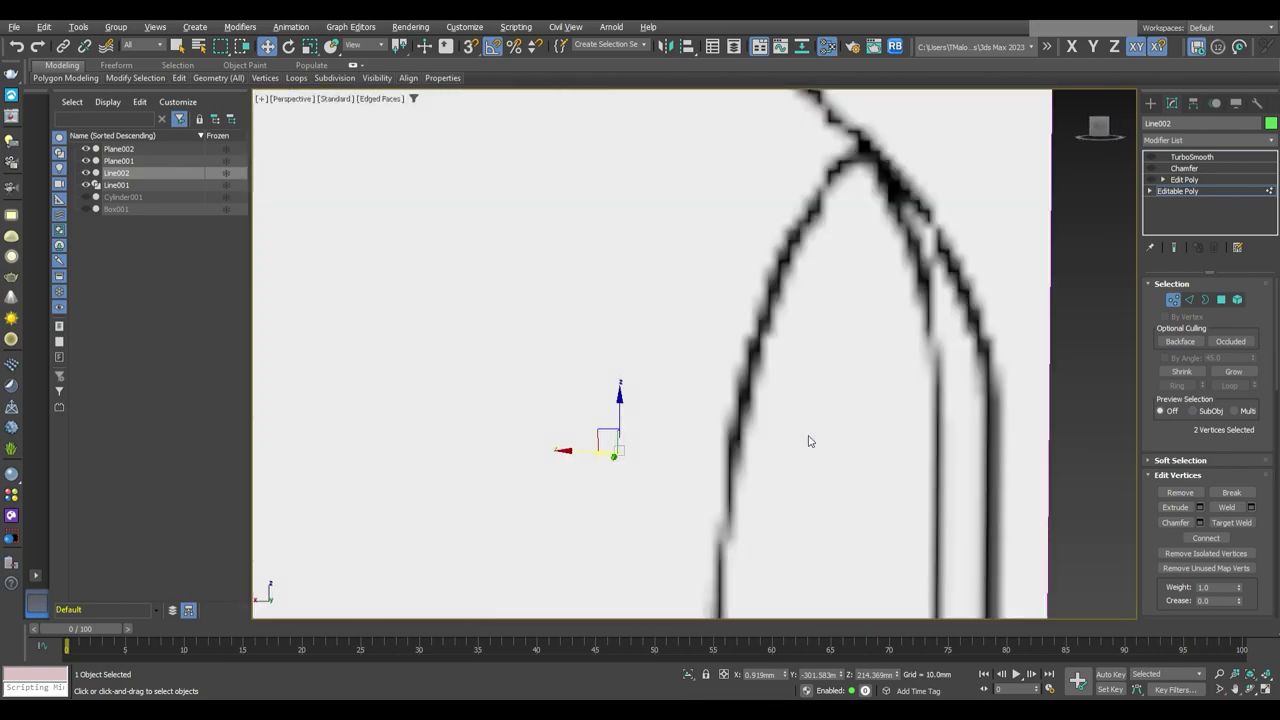
key(alt+w)
key(4)
key(4)
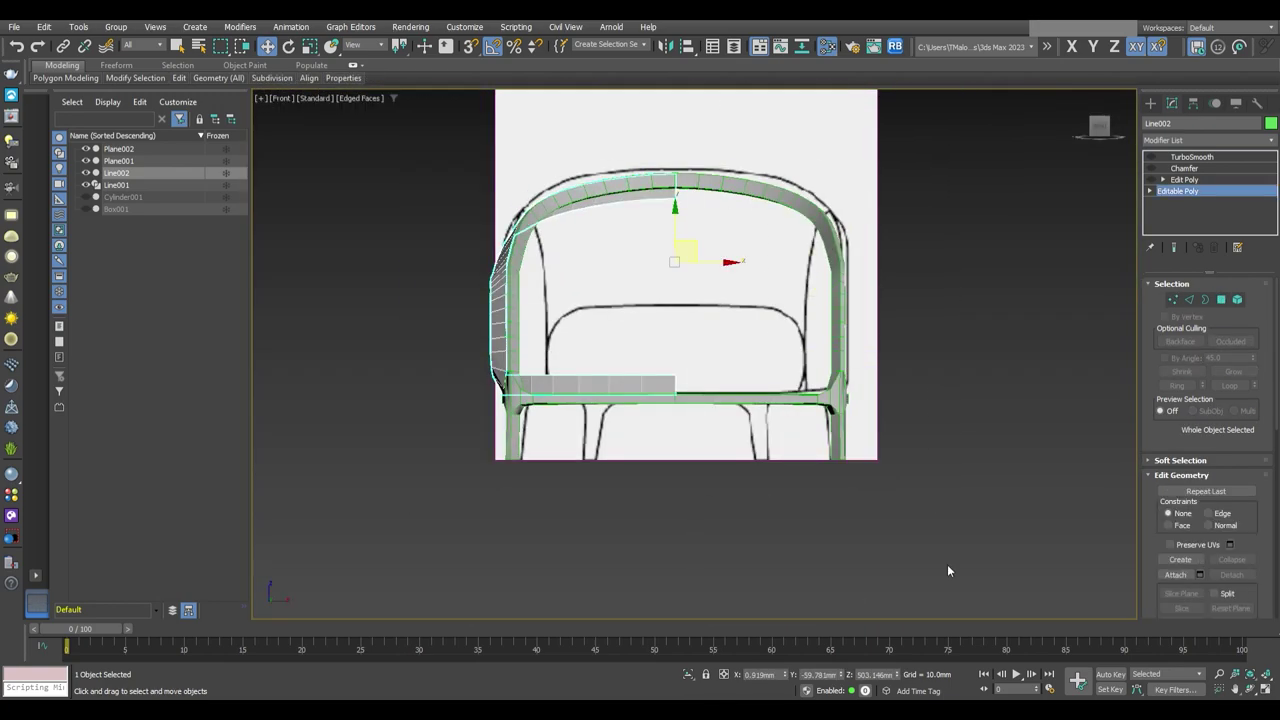
key(alt+w)
key(alt+w)
mouse_move(826, 437)
alt+middle_down()
mouse_move(902, 454)
mouse_move(22, 33)
alt+middle_up()
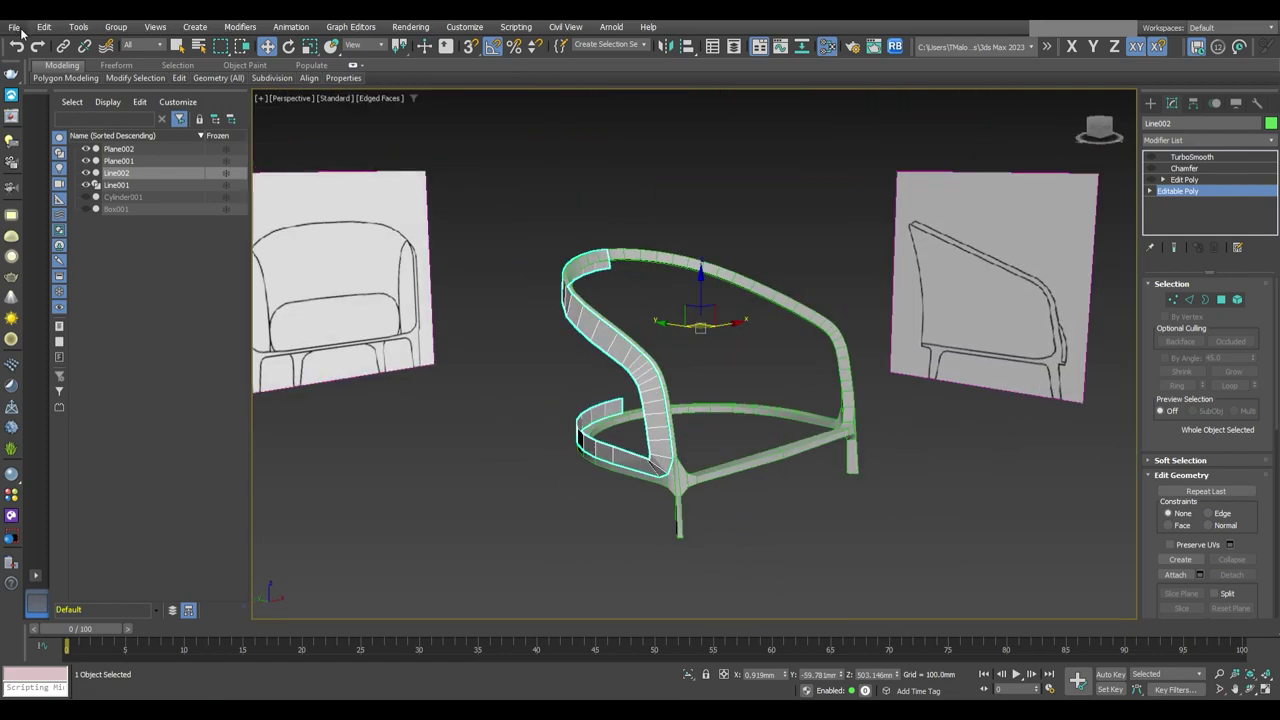
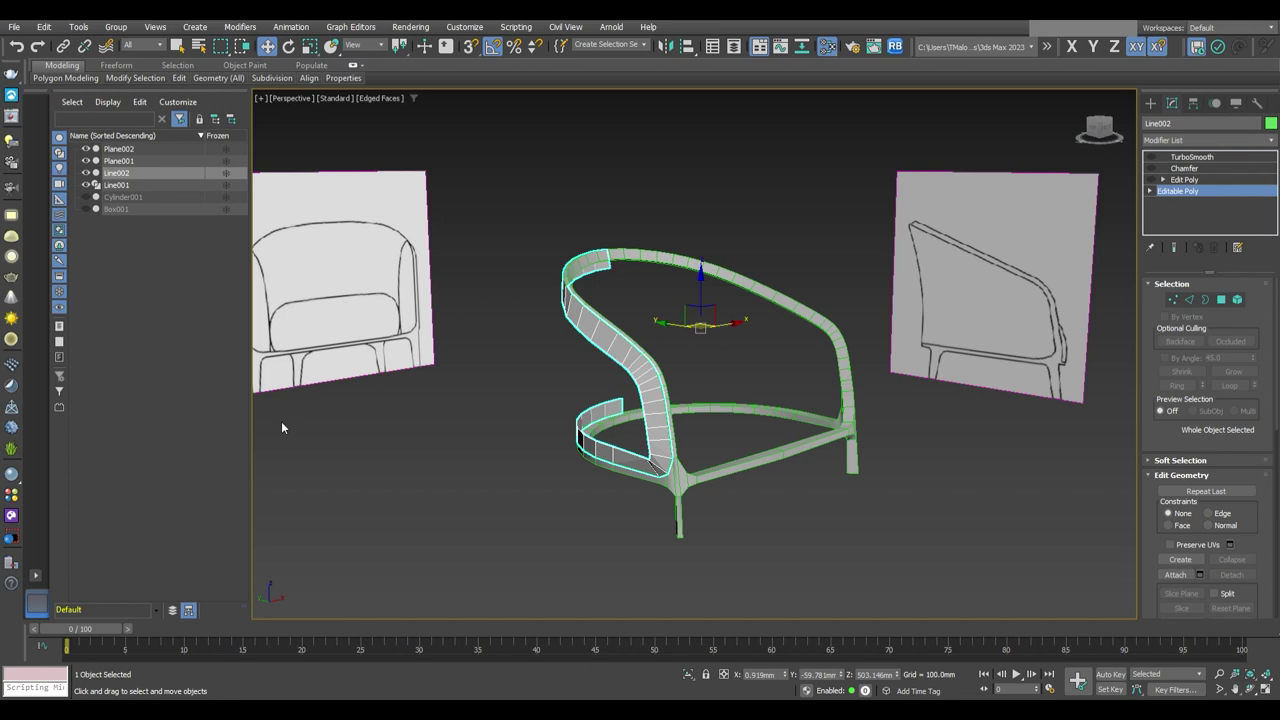
In Vertex mode, turn on vertex snapping and the X constraint, then snap the first armrest strip vertex onto the frame
key(1)
click(676, 335)
alt+middle_drag(676, 335, 735, 357)
scroll(735, 357, up, 5)
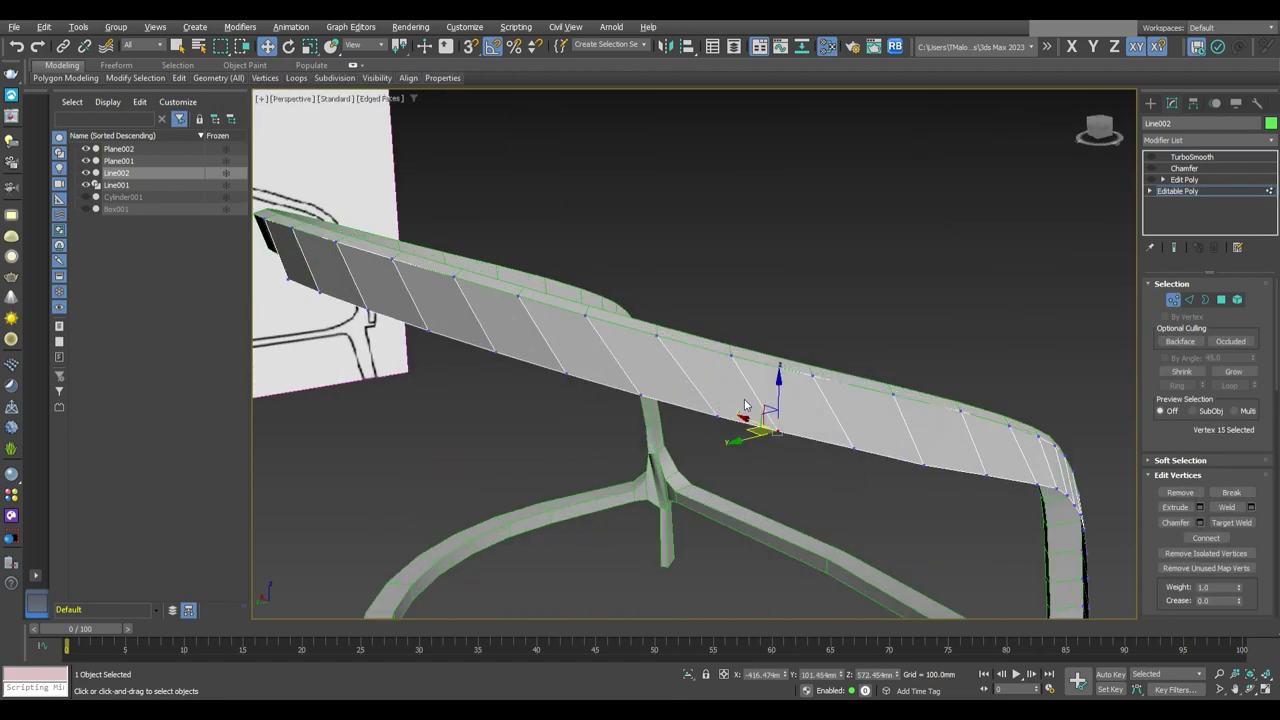
key(s)
alt+middle_drag(770, 425, 814, 443)
key(F5)
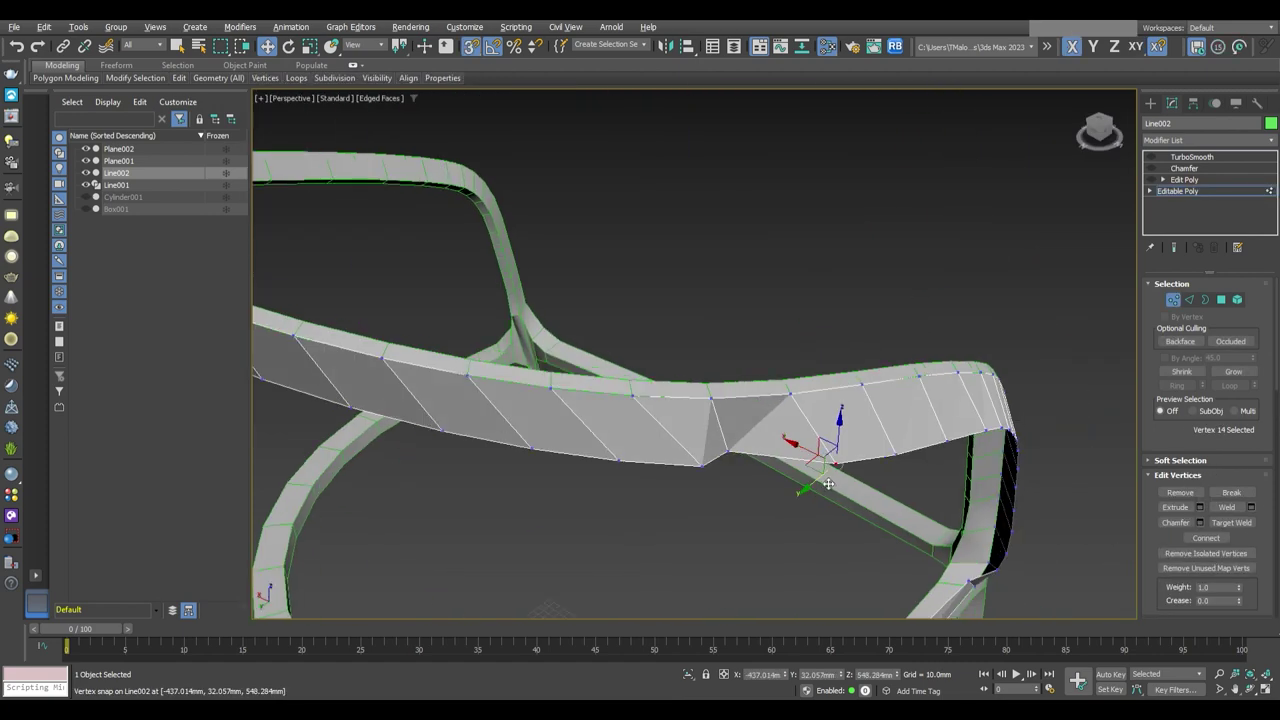
drag(814, 443, 834, 444)
Move the next armrest strip vertices along X onto the frame
mouse_move(834, 444)
alt+middle_down()
mouse_move(863, 423)
mouse_move(707, 376)
alt+middle_up()
click(707, 376)
click(775, 347)
mouse_move(775, 347)
alt+middle_down()
mouse_move(742, 384)
mouse_move(773, 386)
alt+middle_up()
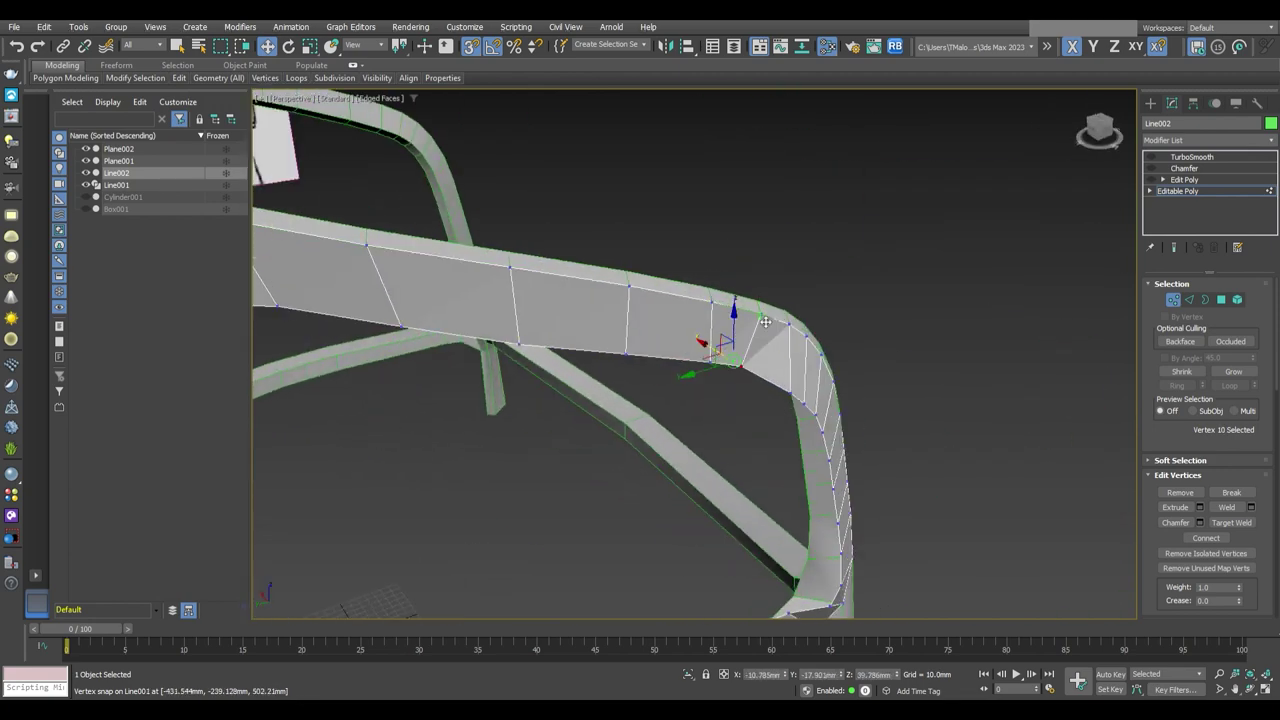
drag(777, 387, 770, 381)
alt+middle_drag(770, 381, 761, 372)
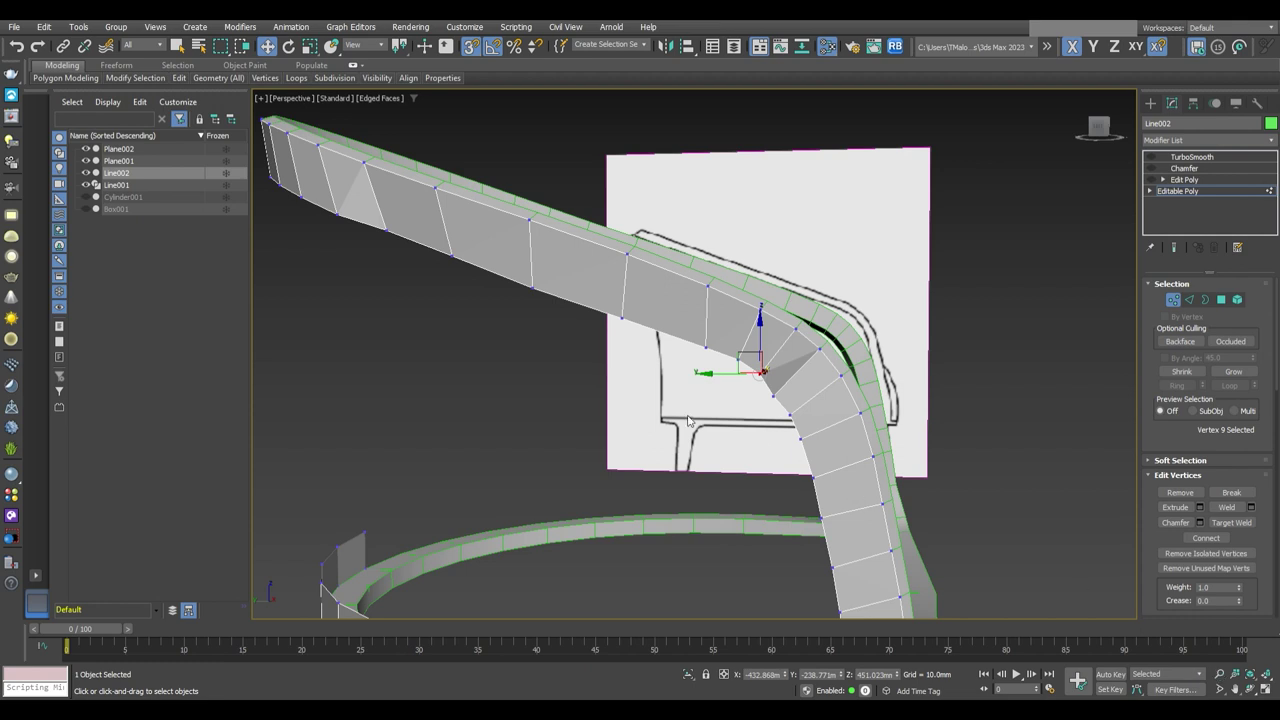
alt+middle_drag(731, 467, 760, 436)
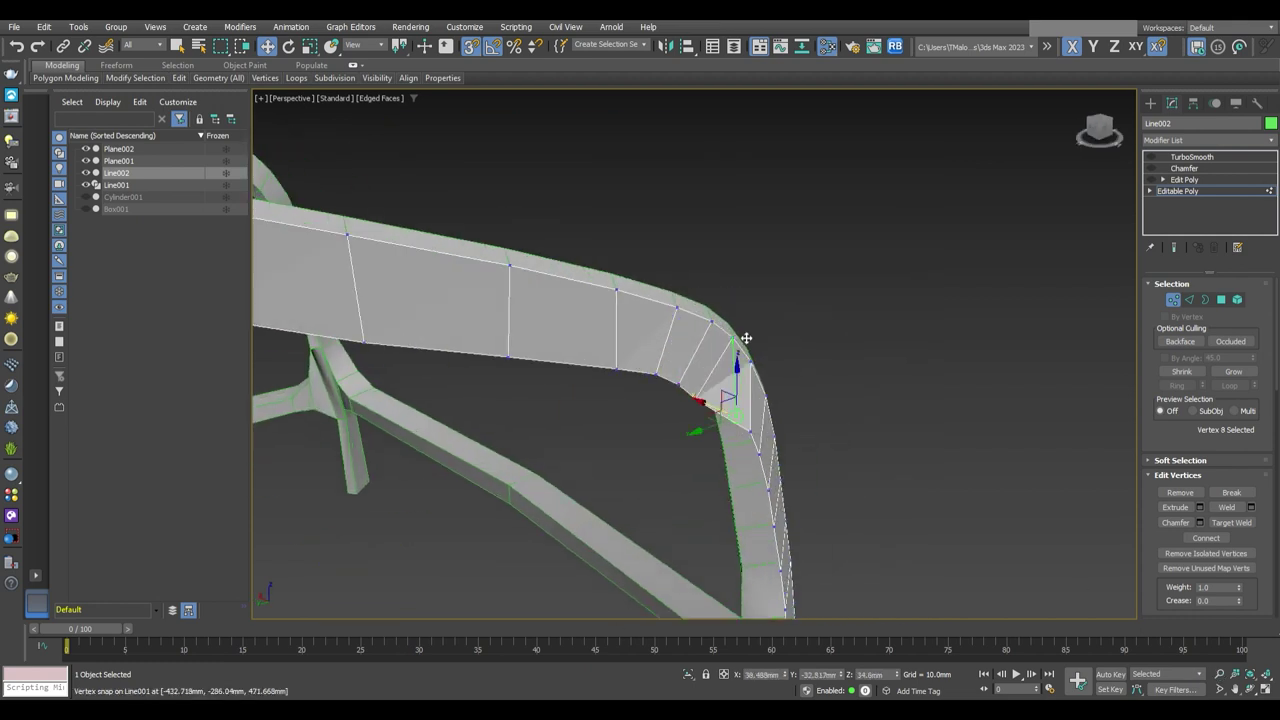
mouse_move(746, 338)
alt+middle_down()
mouse_move(740, 440)
mouse_move(781, 522)
alt+middle_up()
Snap the curved-corner and back-rail vertices onto the Line001 frame vertices
alt+click(764, 468)
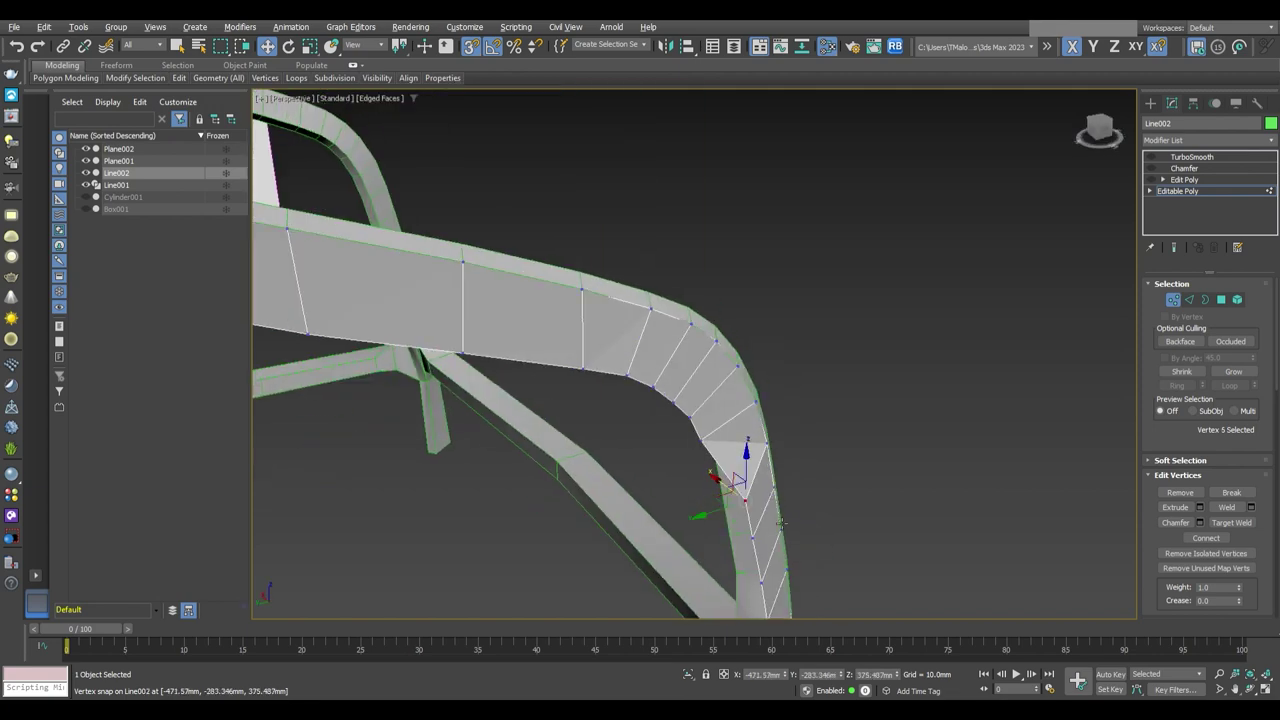
alt+click(777, 490)
mouse_move(745, 573)
alt+middle_down()
mouse_move(798, 479)
mouse_move(712, 458)
mouse_move(651, 486)
mouse_move(778, 521)
mouse_move(740, 506)
mouse_move(772, 431)
mouse_move(875, 506)
alt+middle_up()
click(680, 455)
click(772, 431)
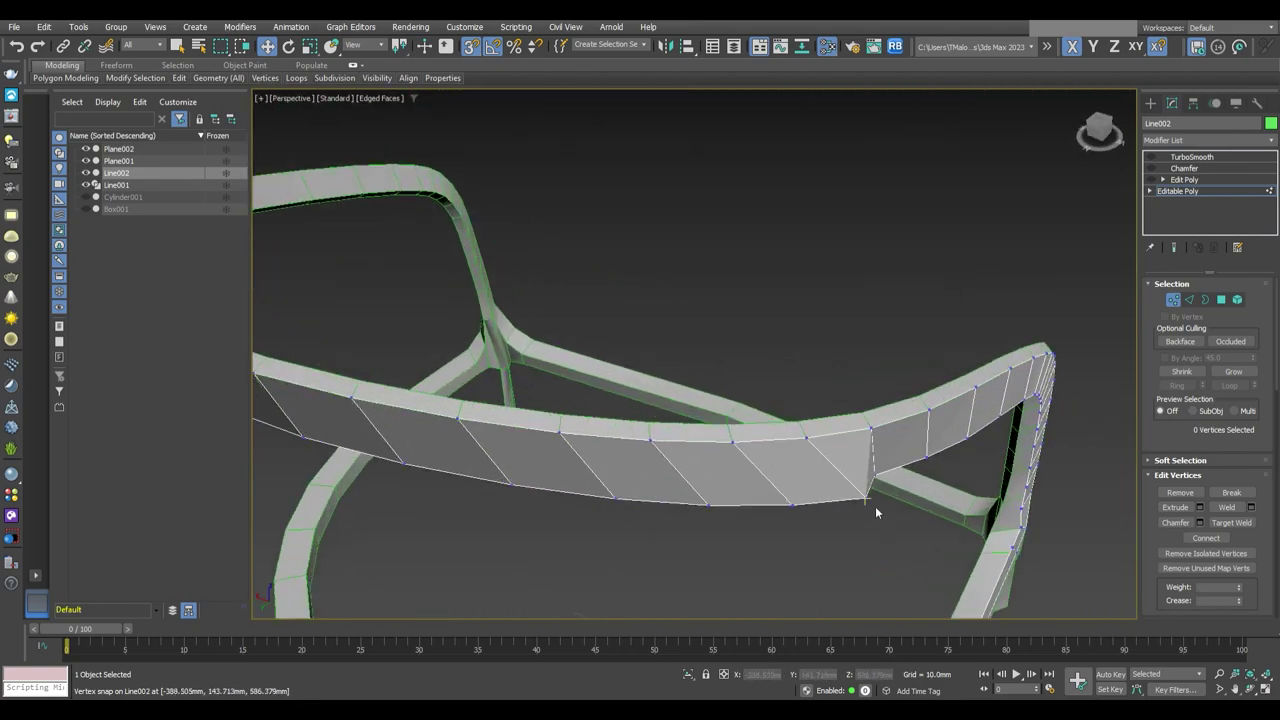
click(843, 457)
click(766, 480)
mouse_move(766, 480)
alt+middle_down()
mouse_move(708, 497)
mouse_move(648, 415)
mouse_move(722, 397)
alt+middle_up()
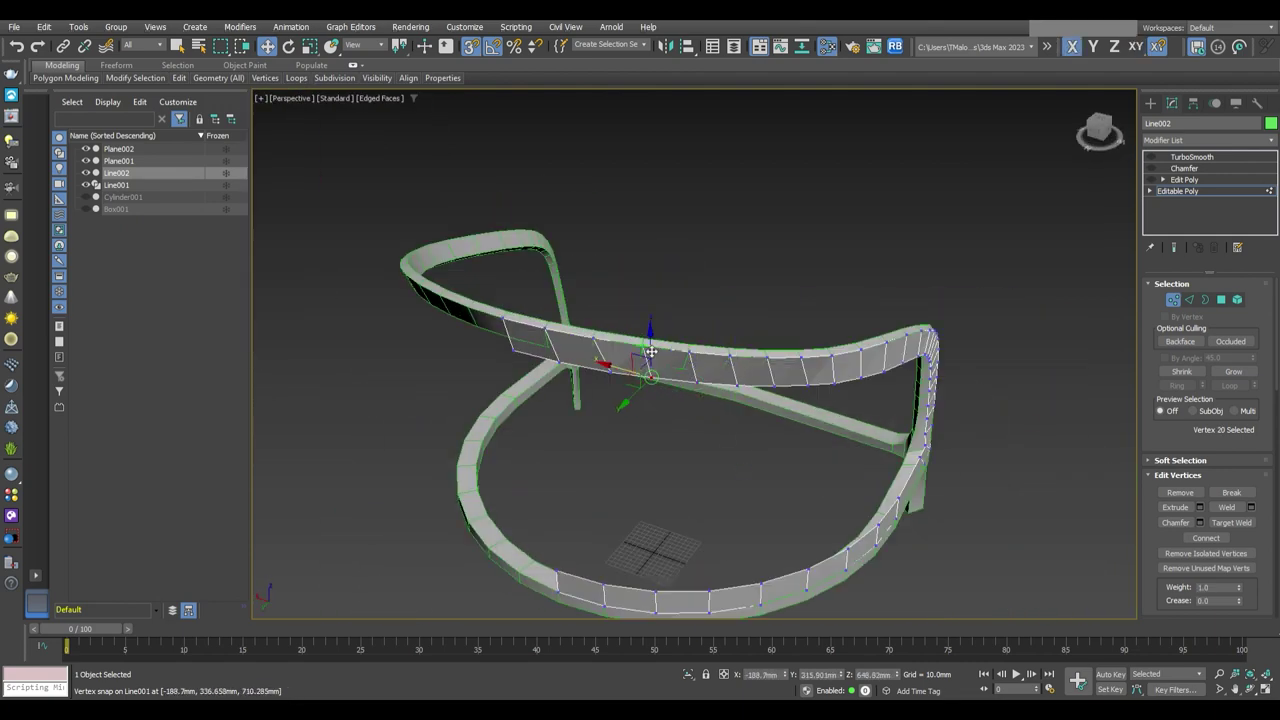
alt+middle_drag(604, 347, 516, 371)
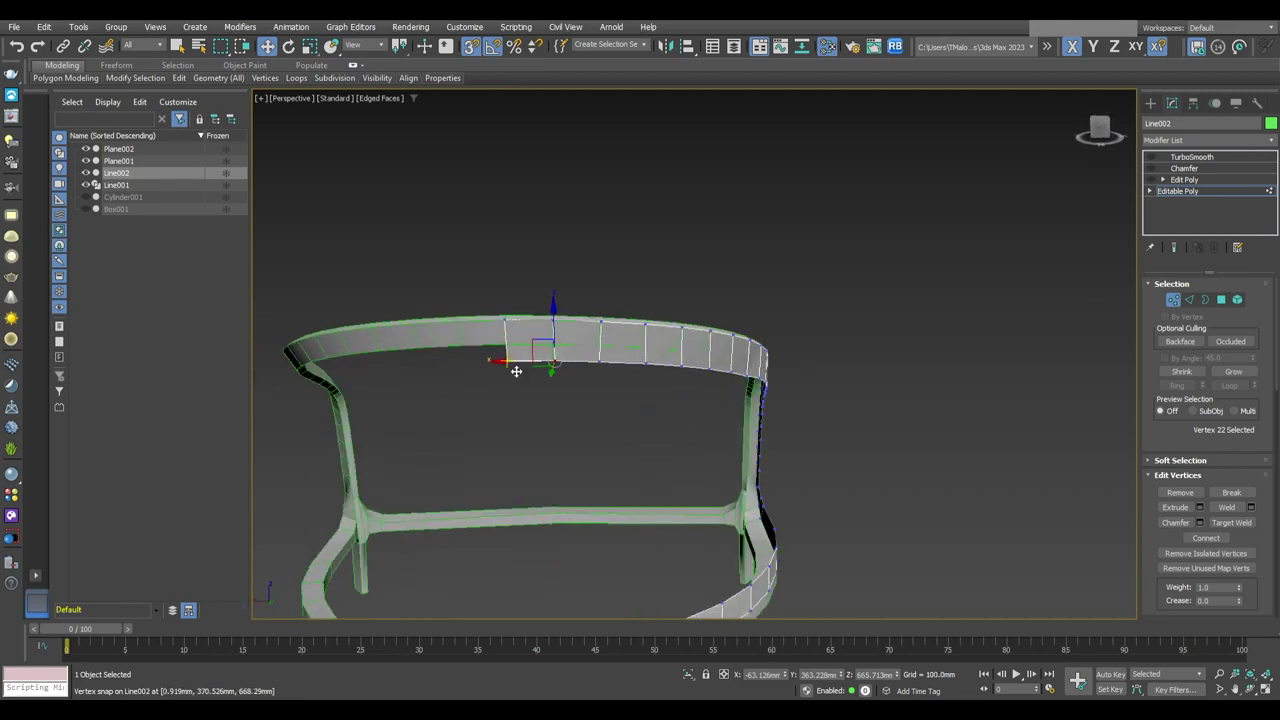
mouse_move(511, 326)
alt+middle_down()
mouse_move(855, 443)
mouse_move(764, 446)
mouse_move(826, 452)
alt+middle_up()
In Edge mode, Shift-drag the selected edges into a new strip of faces, then undo it
key(2)
alt+middle_drag(775, 370, 811, 410)
key(alt+w)
key(alt+w)
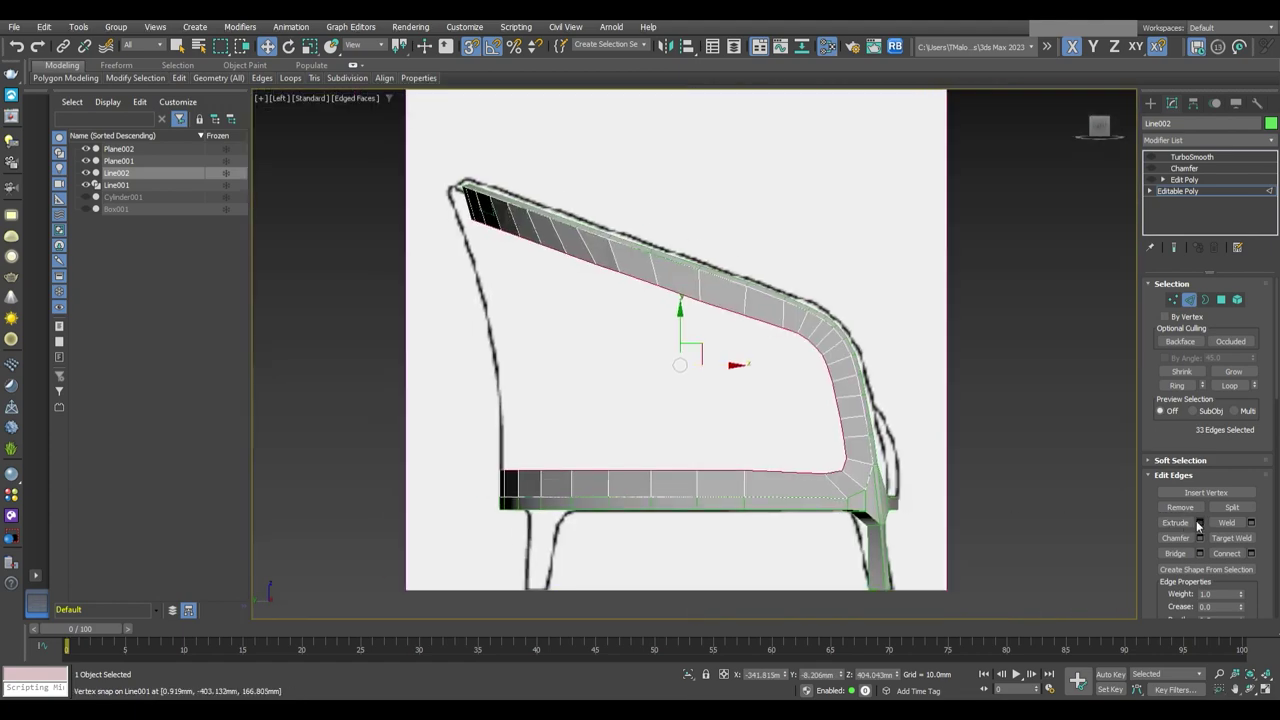
shift+drag(703, 383, 645, 383)
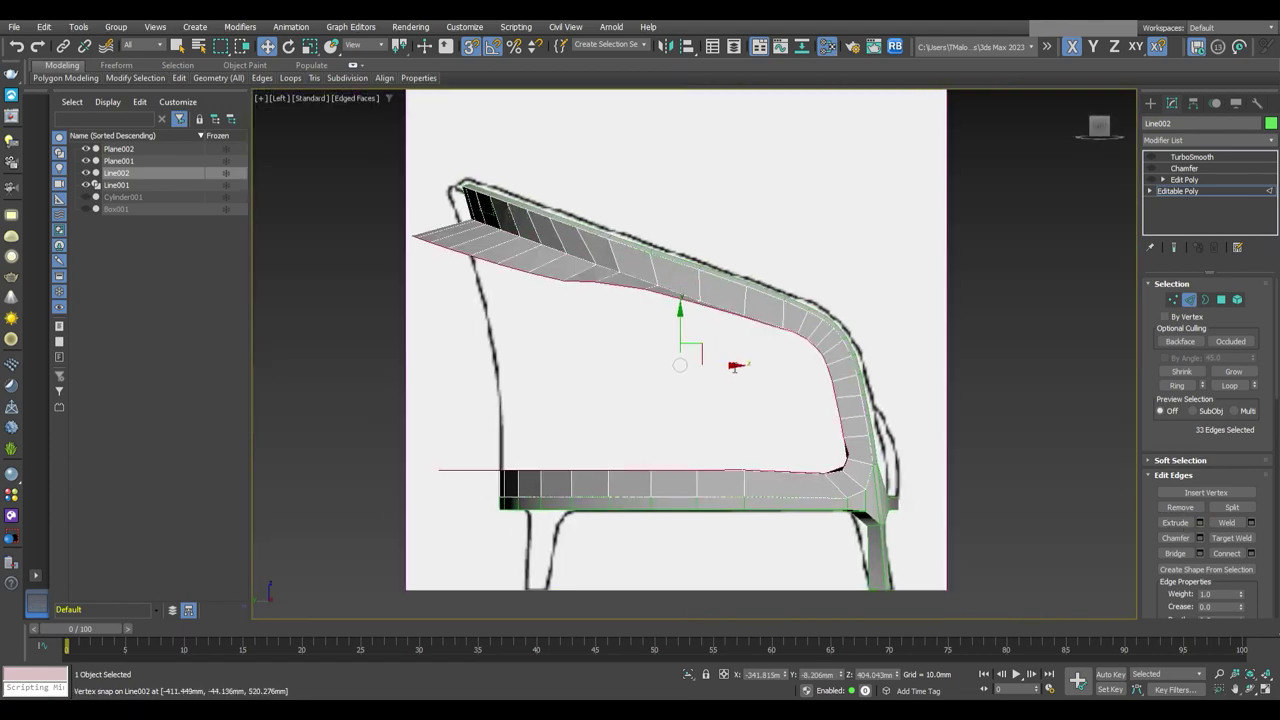
key(ctrl+z)
alt+middle_drag(707, 353, 690, 335)
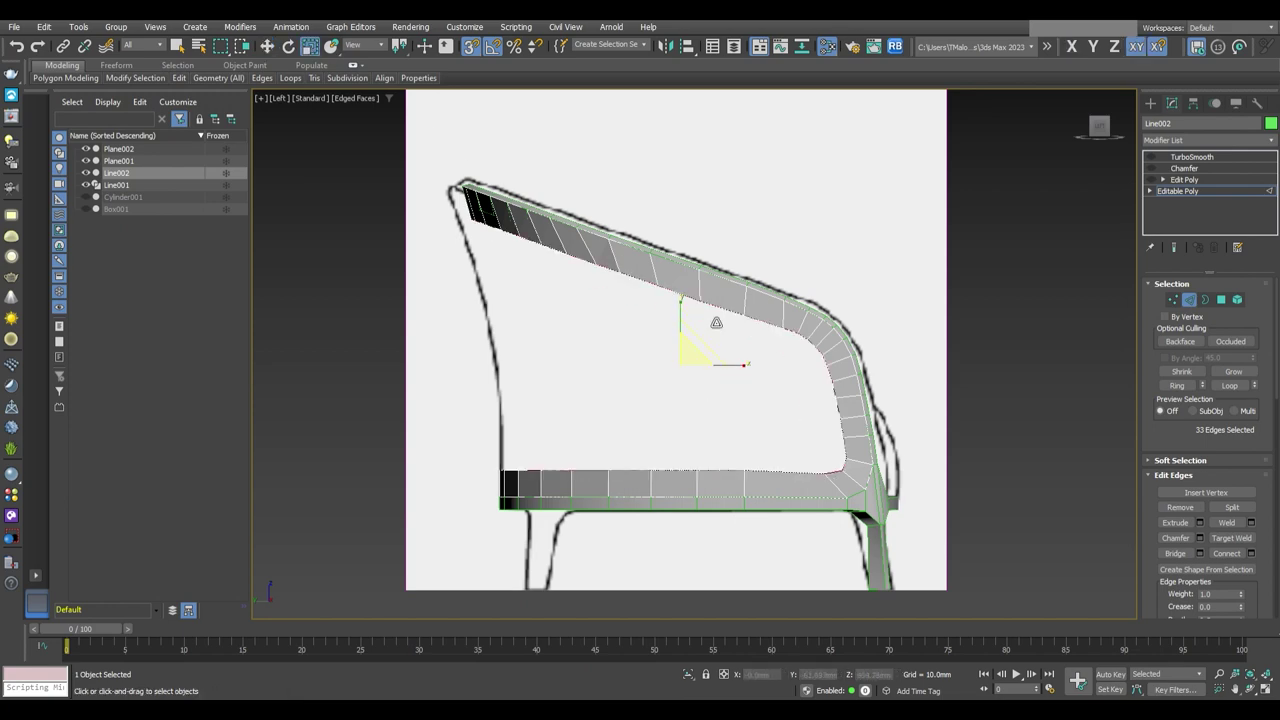
key(p)
alt+middle_drag(935, 451, 869, 431)
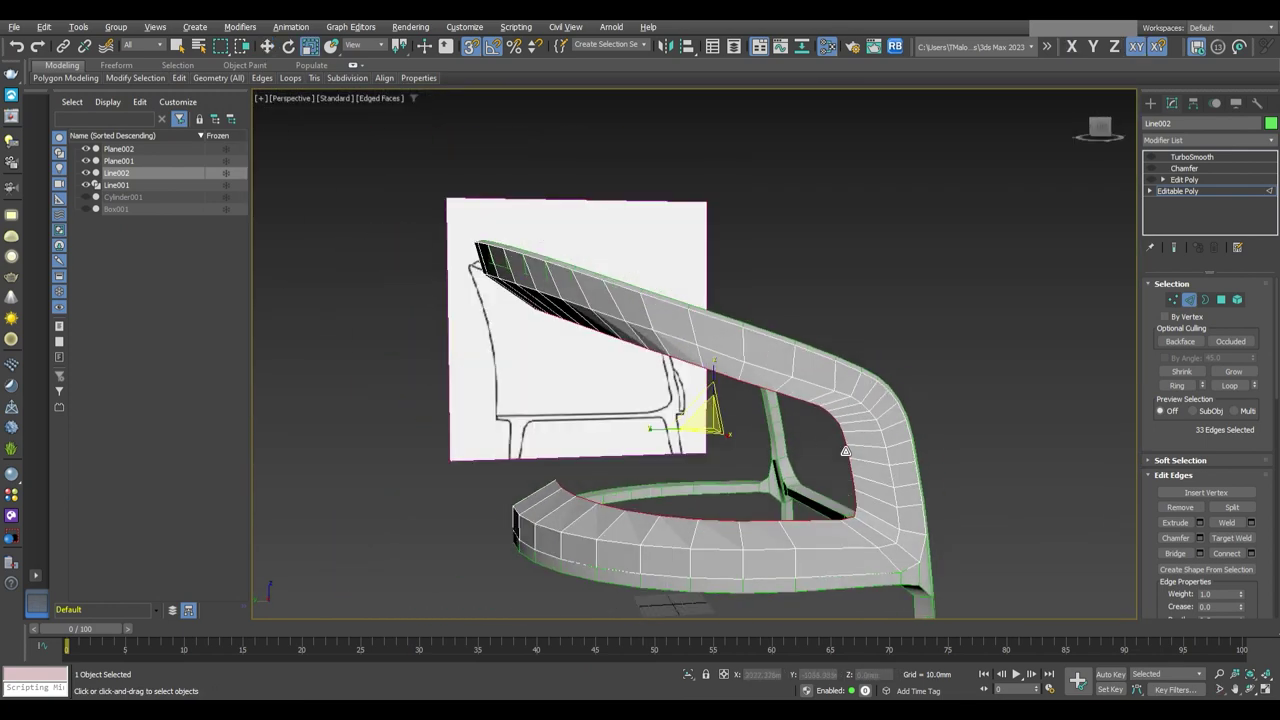
In Left view, move the back rail's lower vertices along X to reshape its underside
key(1)
key(w)
mouse_move(746, 423)
alt+middle_down()
mouse_move(612, 433)
mouse_move(712, 446)
mouse_move(677, 366)
mouse_move(718, 382)
alt+middle_up()
key(f)
key(l)
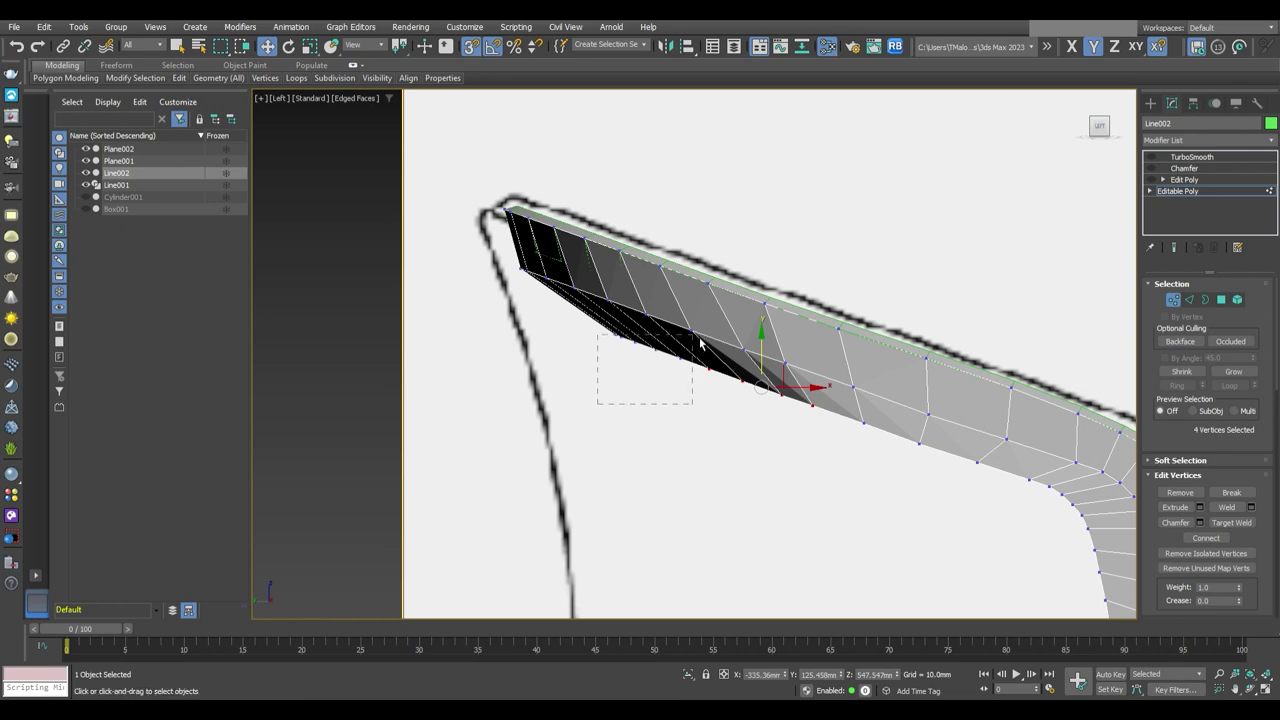
drag(745, 362, 669, 385)
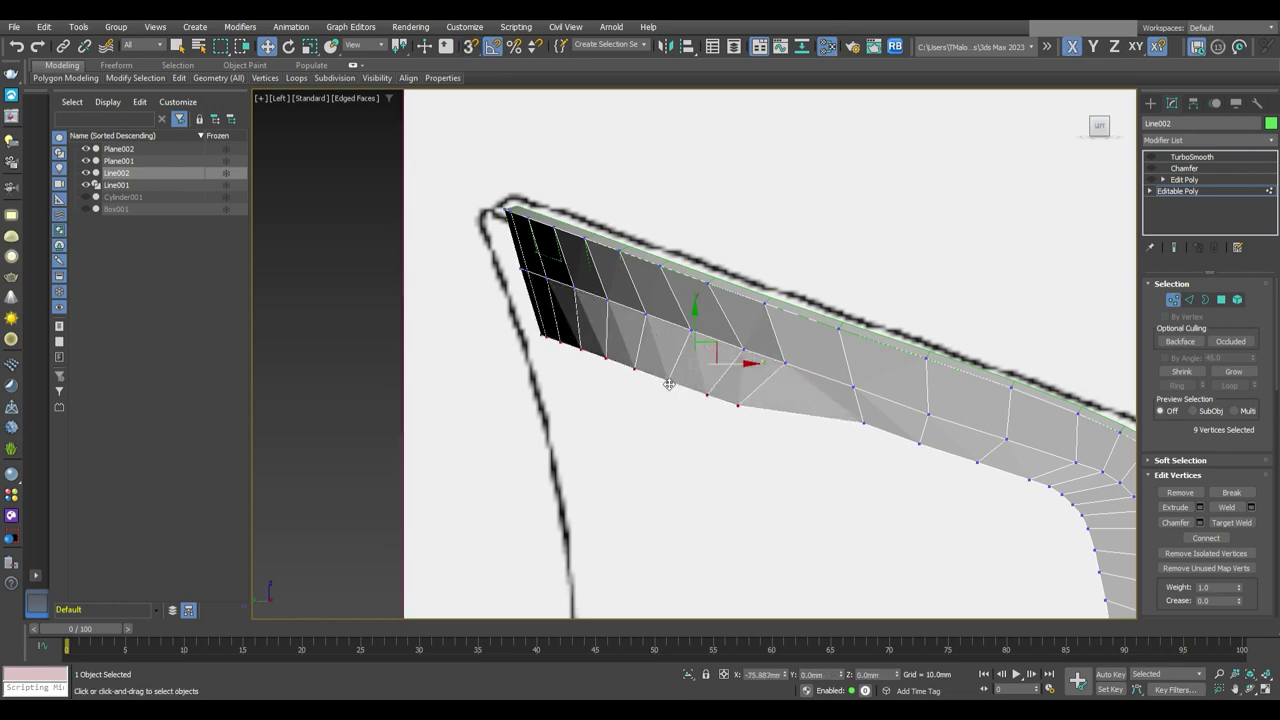
scroll(670, 385, down, 5)
key(p)
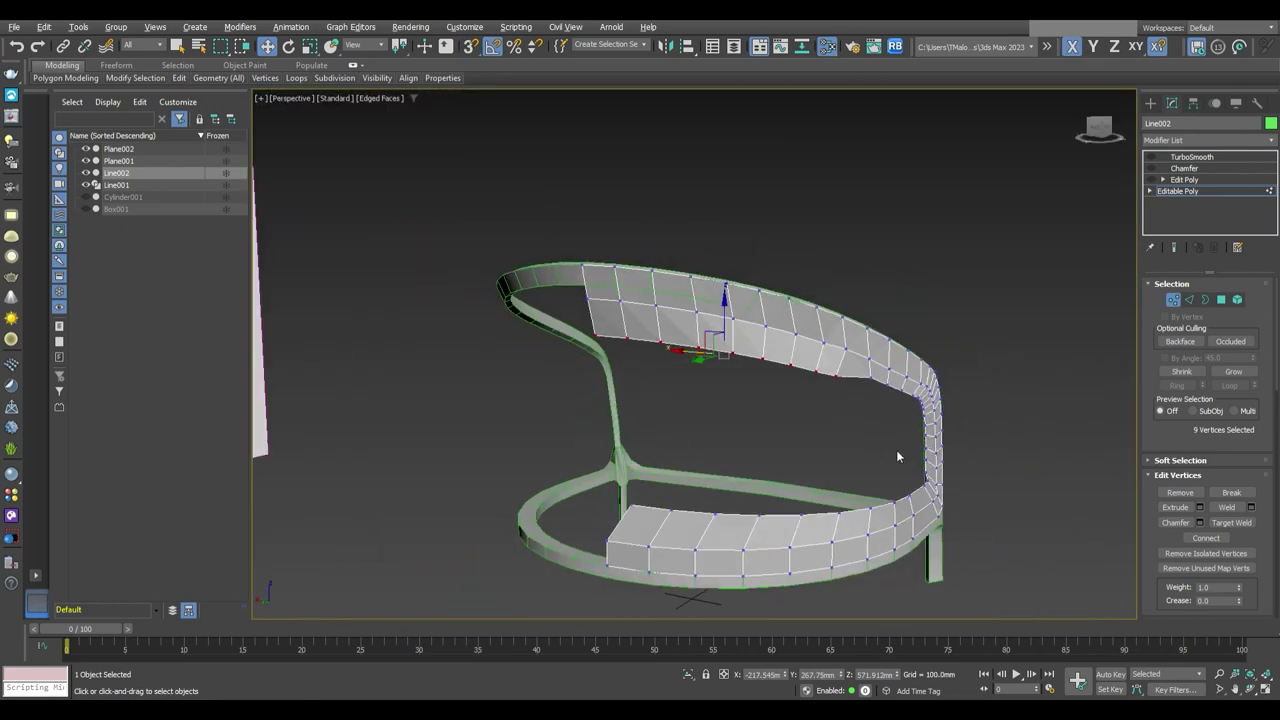
mouse_move(896, 450)
alt+middle_down()
mouse_move(876, 494)
mouse_move(794, 451)
mouse_move(737, 443)
mouse_move(767, 437)
alt+middle_up()
With snapping and the XY constraint on, snap the back strip vertices onto frame vertices
key(z)
key(s)
key(F8)
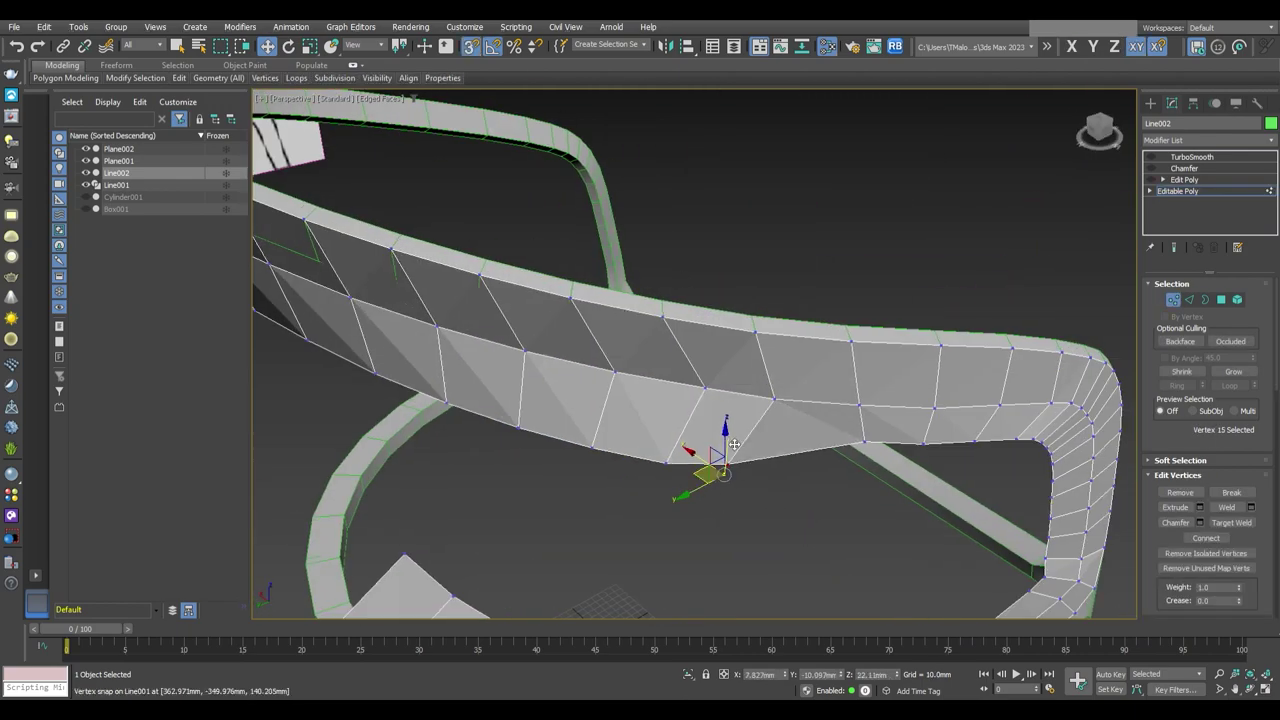
scroll(688, 427, down, 3)
scroll(676, 490, up, 3)
drag(760, 450, 670, 472)
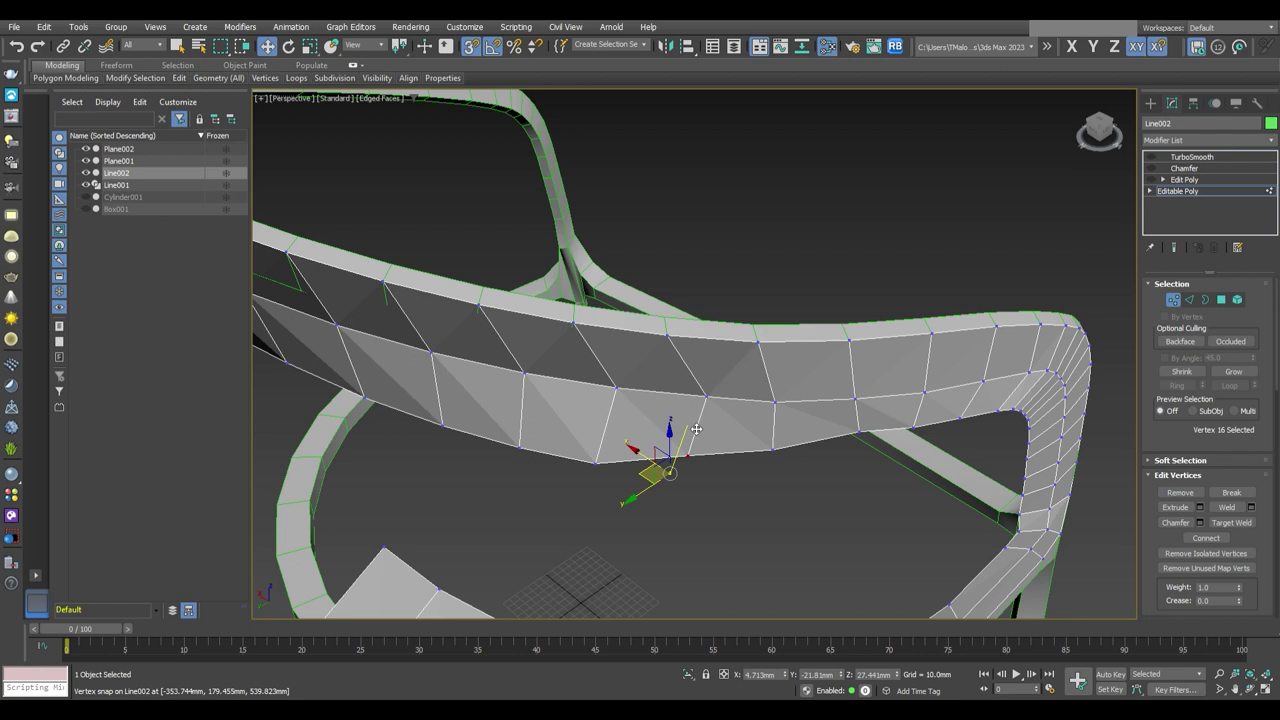
click(595, 463)
scroll(720, 414, down, 4)
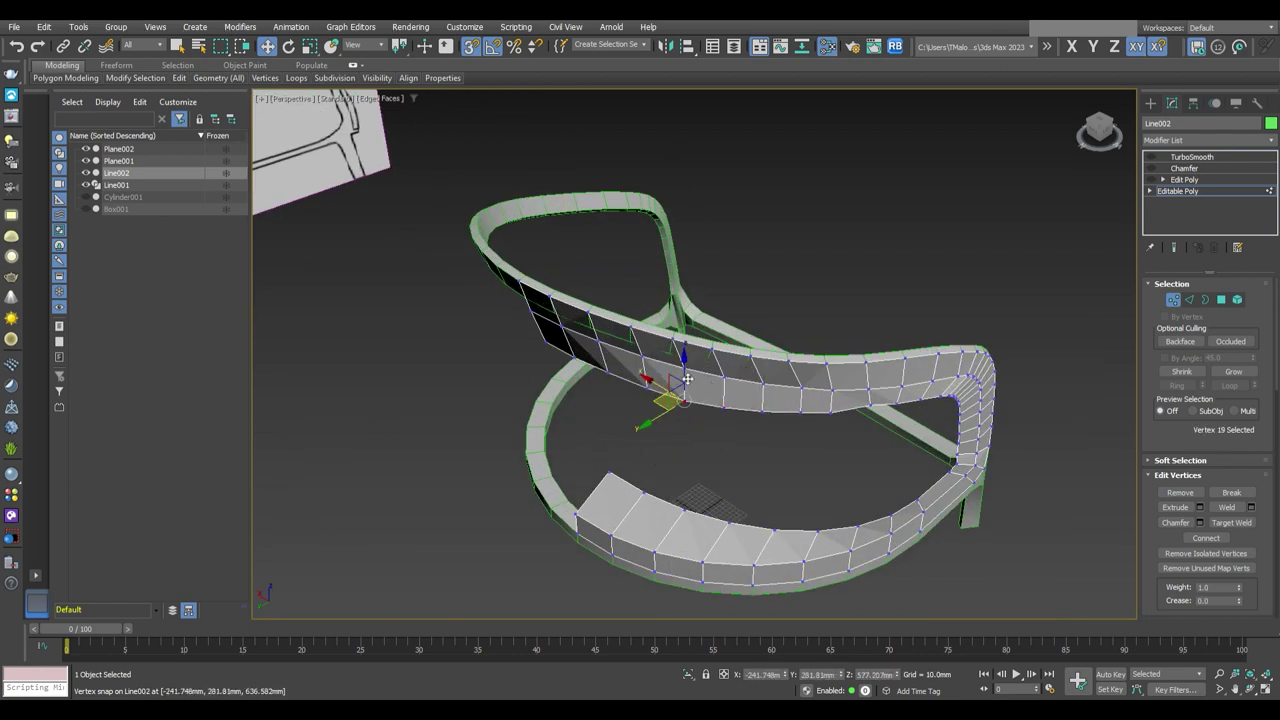
middle_drag(658, 368, 695, 368)
drag(630, 360, 600, 368)
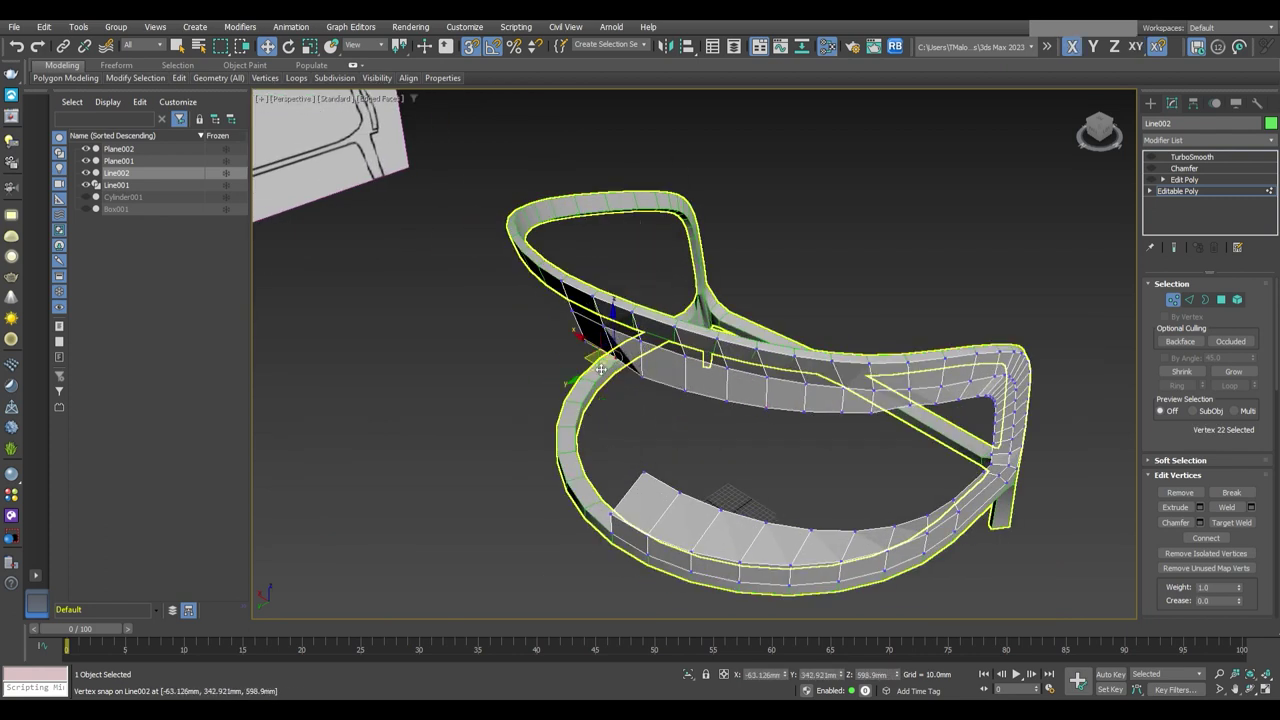
scroll(697, 387, up, 3)
Select the chair back vertices along the back rail, switching the constraint from X to Y
alt+middle_drag(763, 434, 714, 390)
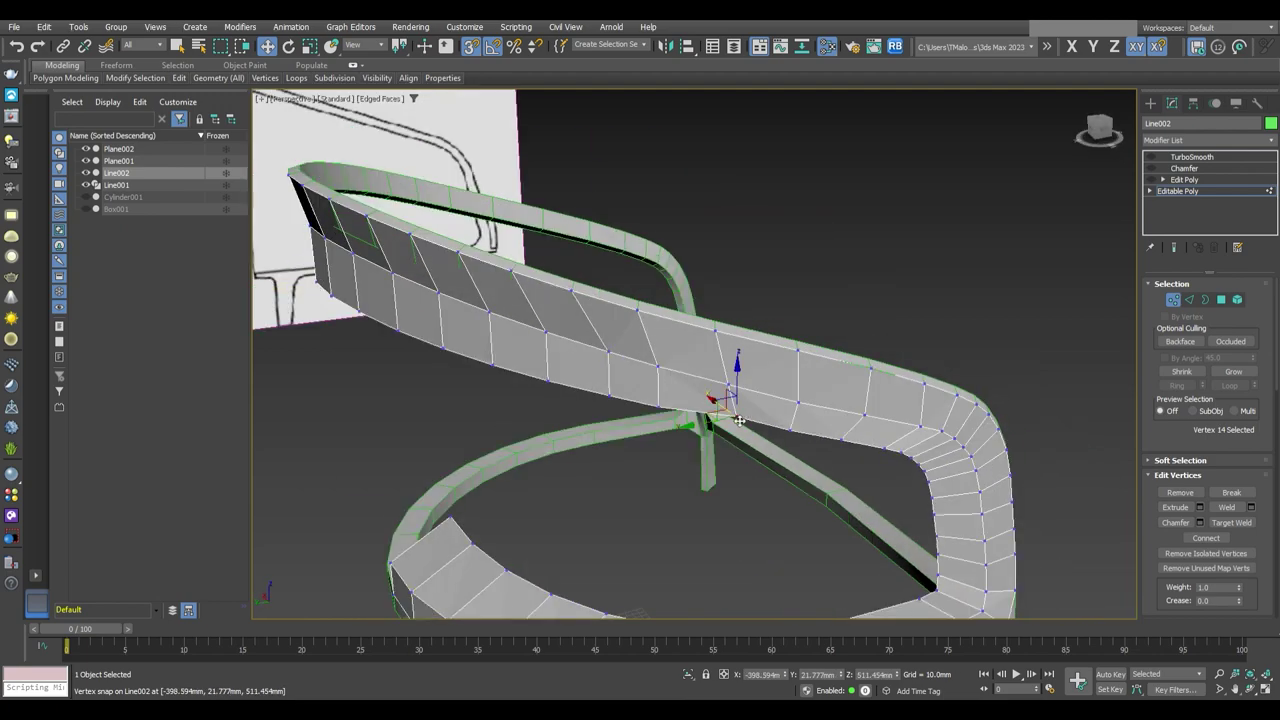
click(737, 400)
scroll(777, 445, up, 2)
scroll(777, 445, down, 3)
alt+middle_drag(777, 445, 800, 400)
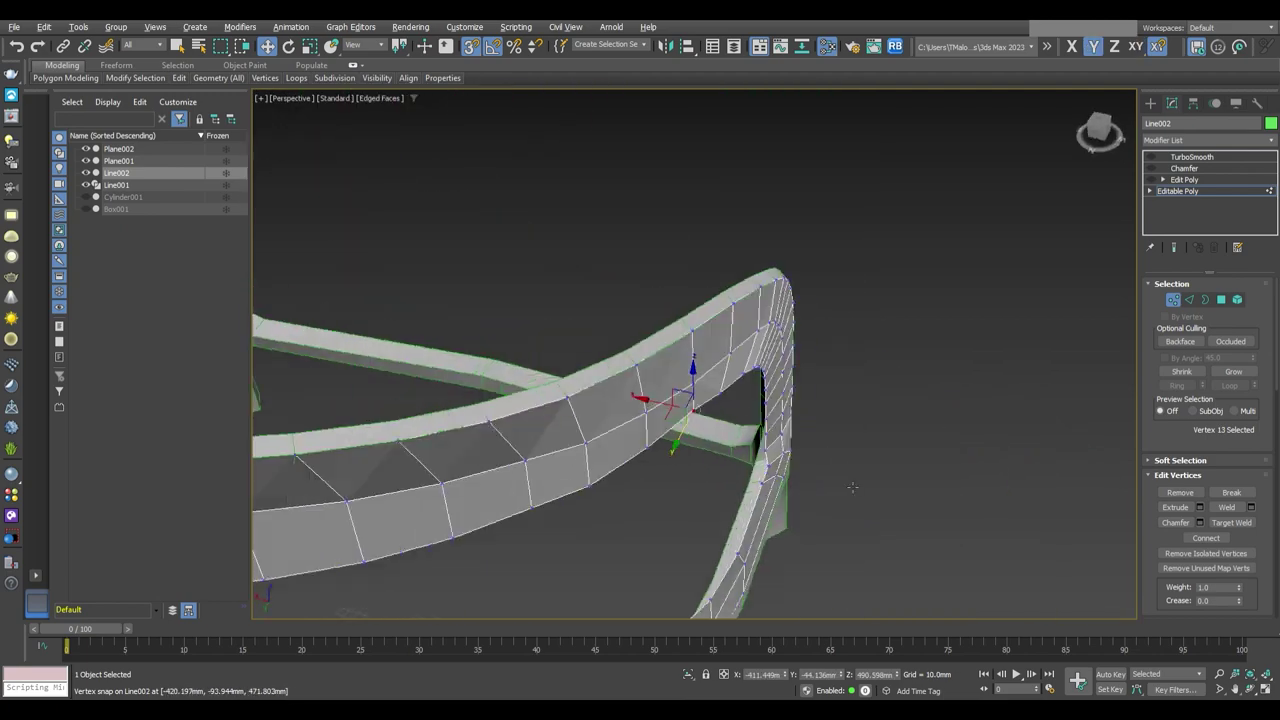
scroll(800, 400, up, 3)
key(F5)
scroll(805, 378, up, 2)
scroll(805, 378, down, 3)
alt+middle_drag(726, 462, 700, 420)
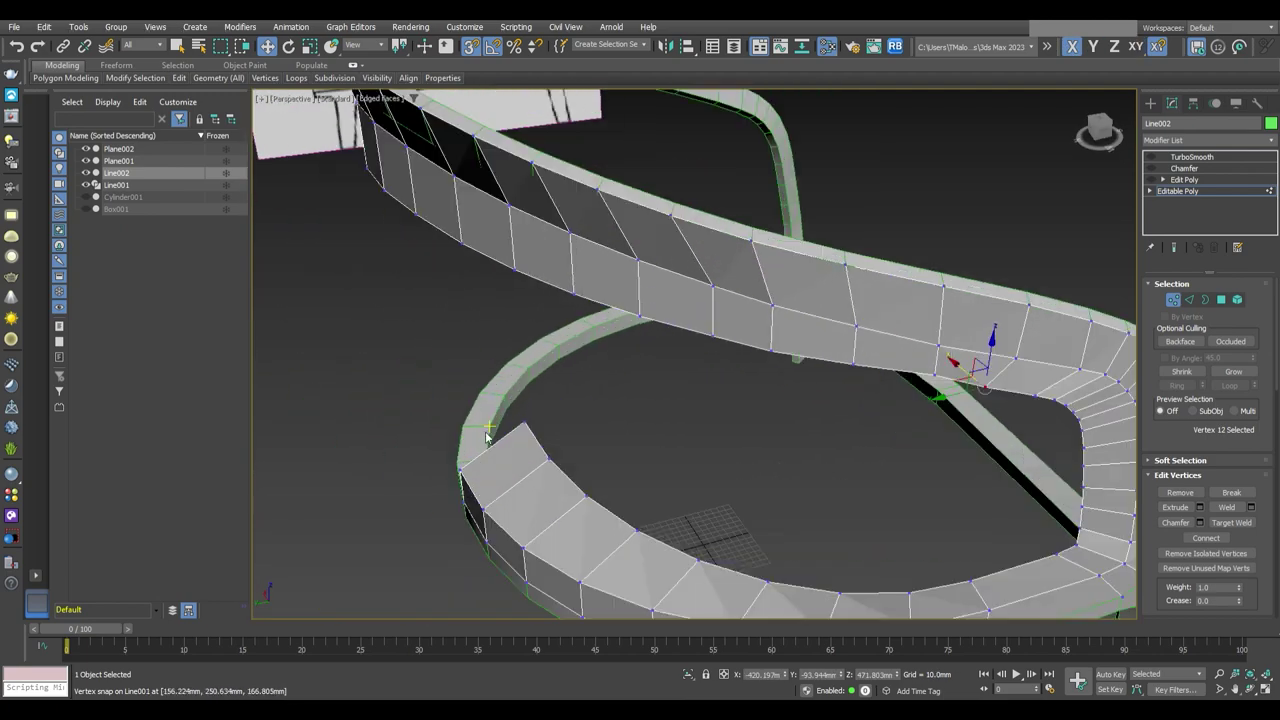
drag(458, 382, 545, 505)
key(F6)
scroll(587, 454, up, 2)
Snap the seat strip vertices onto the frame and check the profile in Left view
alt+middle_drag(587, 454, 540, 420)
mouse_move(600, 400)
alt+mouse_down()
mouse_move(499, 483)
mouse_move(677, 451)
alt+mouse_up()
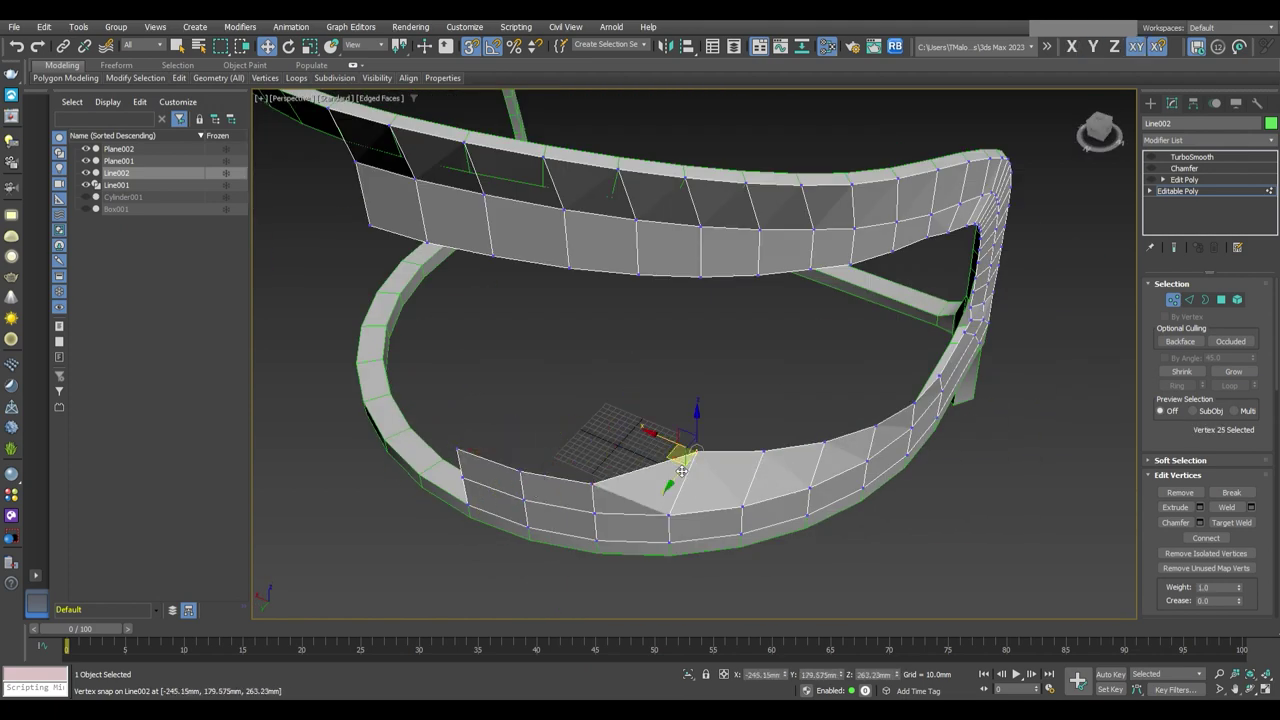
alt+middle_drag(677, 451, 704, 434)
drag(705, 434, 688, 466)
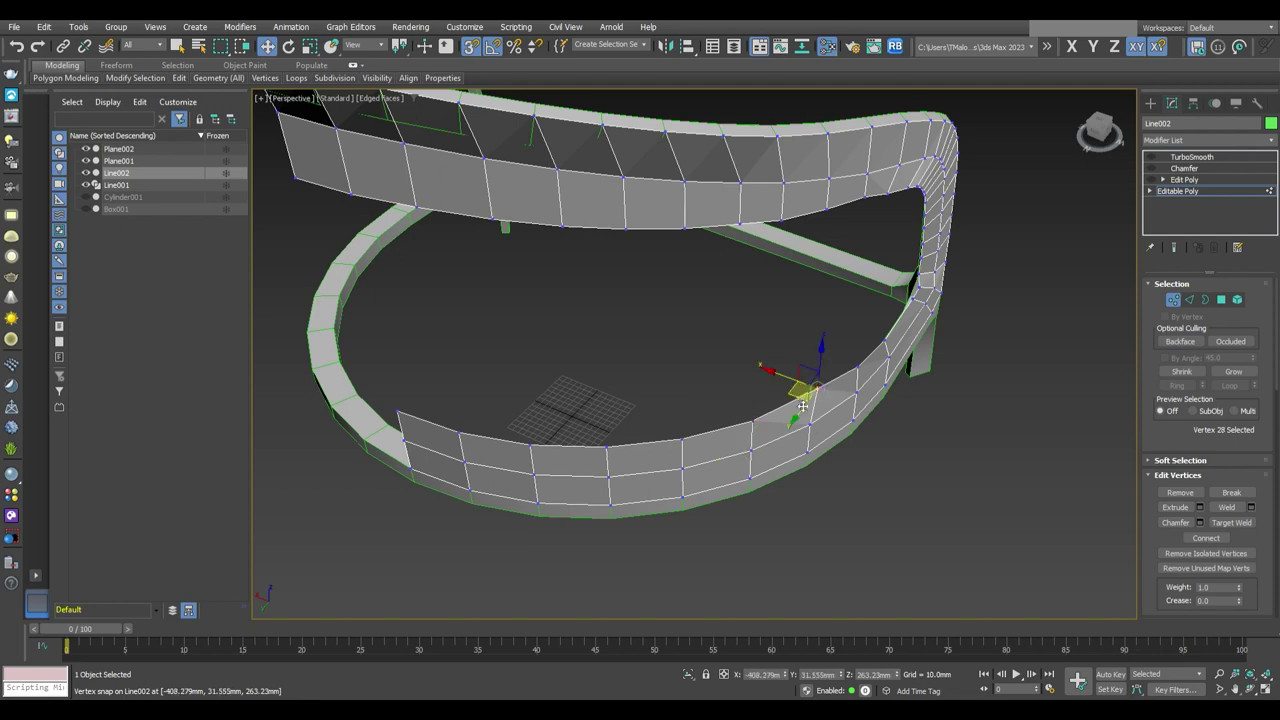
mouse_move(803, 406)
alt+middle_down()
mouse_move(720, 449)
mouse_move(756, 440)
alt+middle_up()
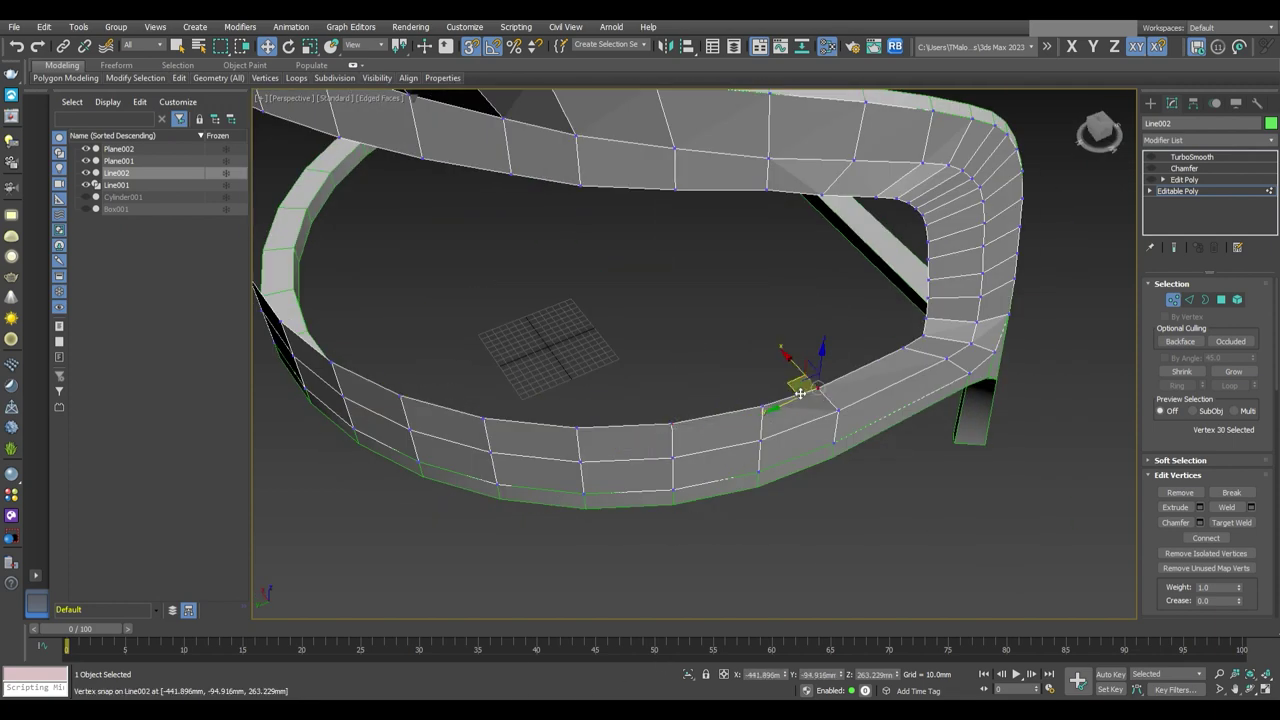
alt+middle_drag(800, 393, 715, 372)
scroll(690, 366, up, 5)
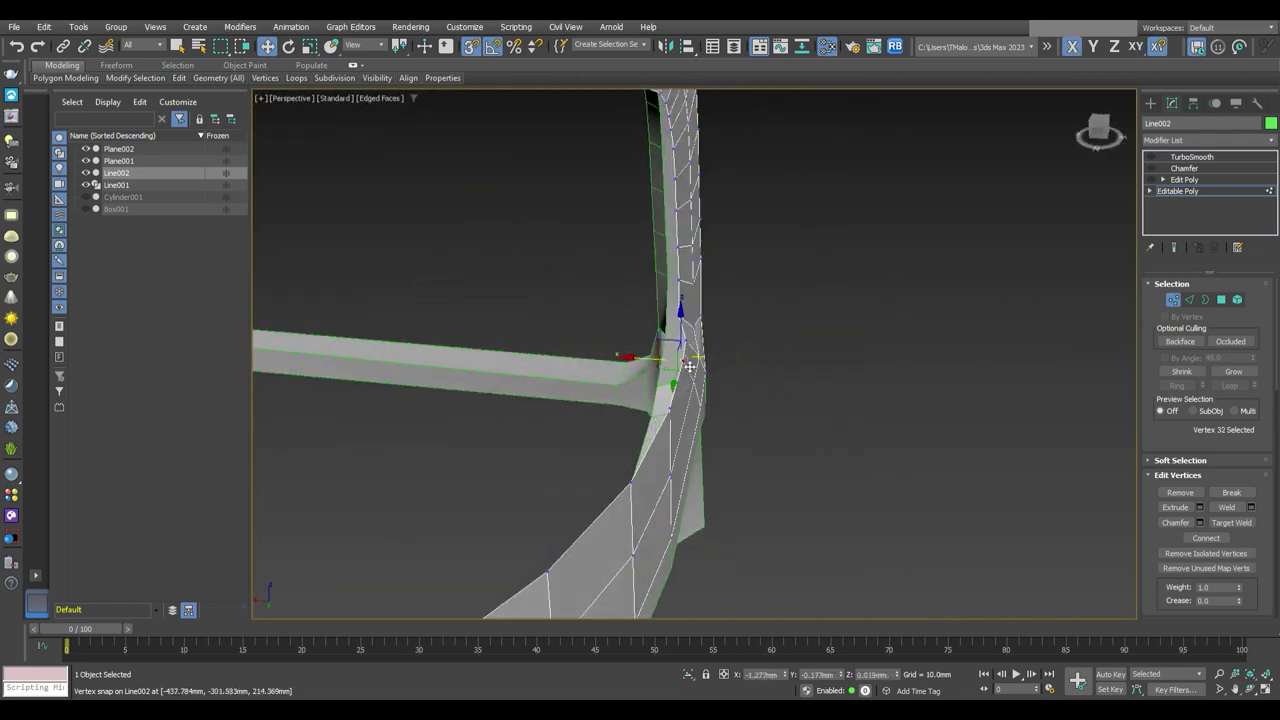
mouse_move(660, 320)
alt+middle_down()
mouse_move(634, 314)
mouse_move(672, 296)
alt+middle_up()
alt+middle_drag(690, 253, 659, 287)
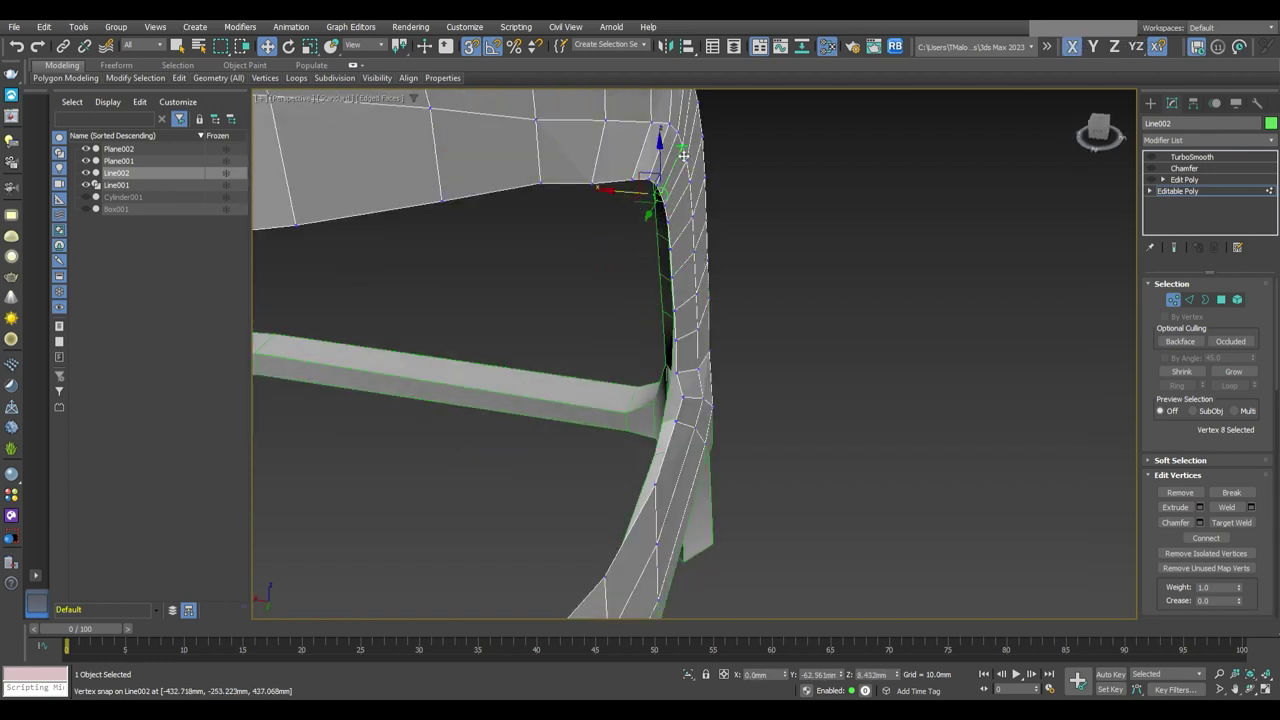
mouse_move(672, 133)
alt+middle_down()
mouse_move(503, 220)
mouse_move(471, 206)
mouse_move(734, 220)
mouse_move(702, 397)
alt+middle_up()
key(l)
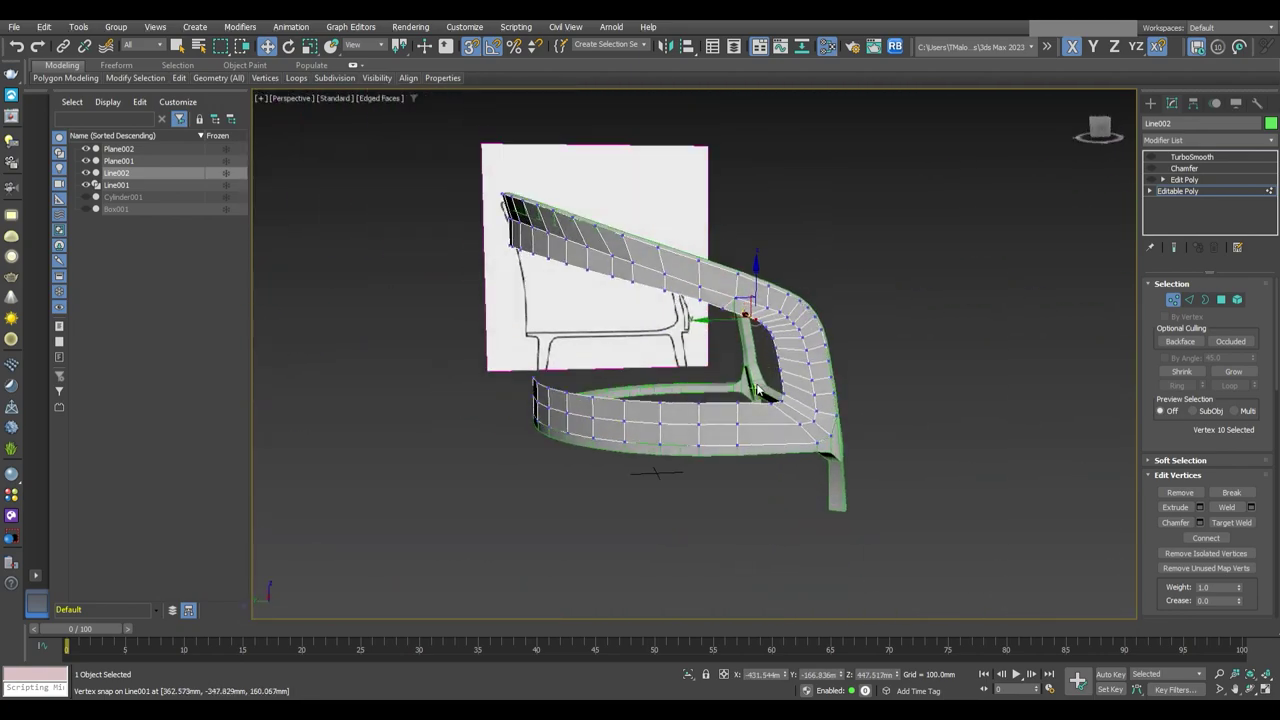
scroll(577, 420, up, 5)
middle_drag(577, 420, 590, 372)
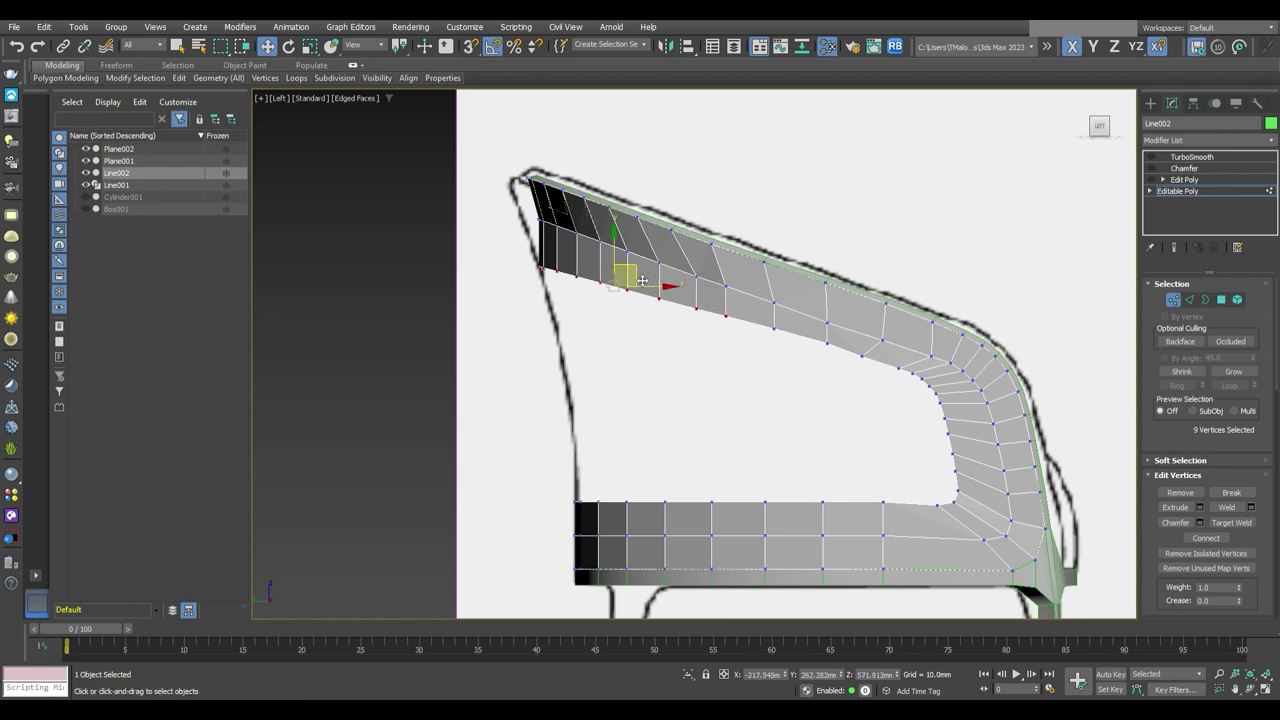
Select the strip's edge loop and bridge the top and bottom strips, then undo the bridge
key(p)
mouse_move(642, 281)
alt+middle_down()
mouse_move(817, 411)
mouse_move(740, 400)
mouse_move(674, 434)
alt+middle_up()
key(2)
double_click(673, 421)
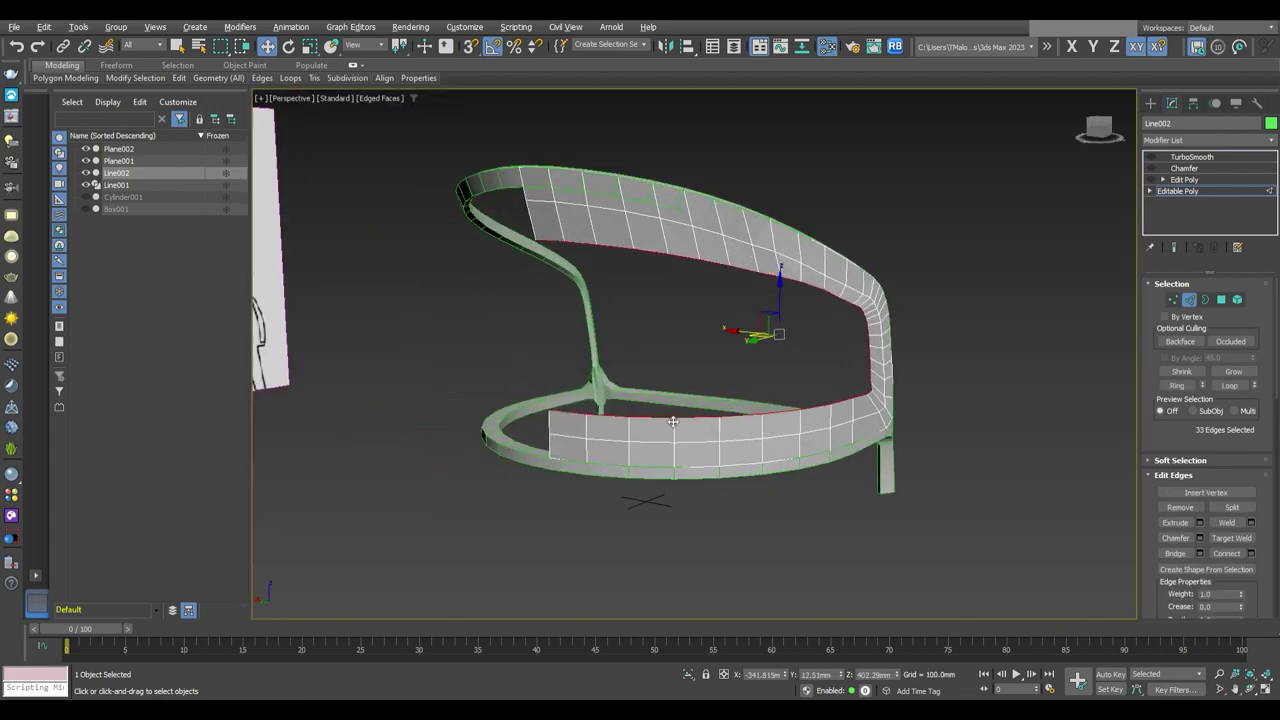
ctrl+click(573, 421)
alt+middle_drag(573, 421, 590, 338)
click(1175, 553)
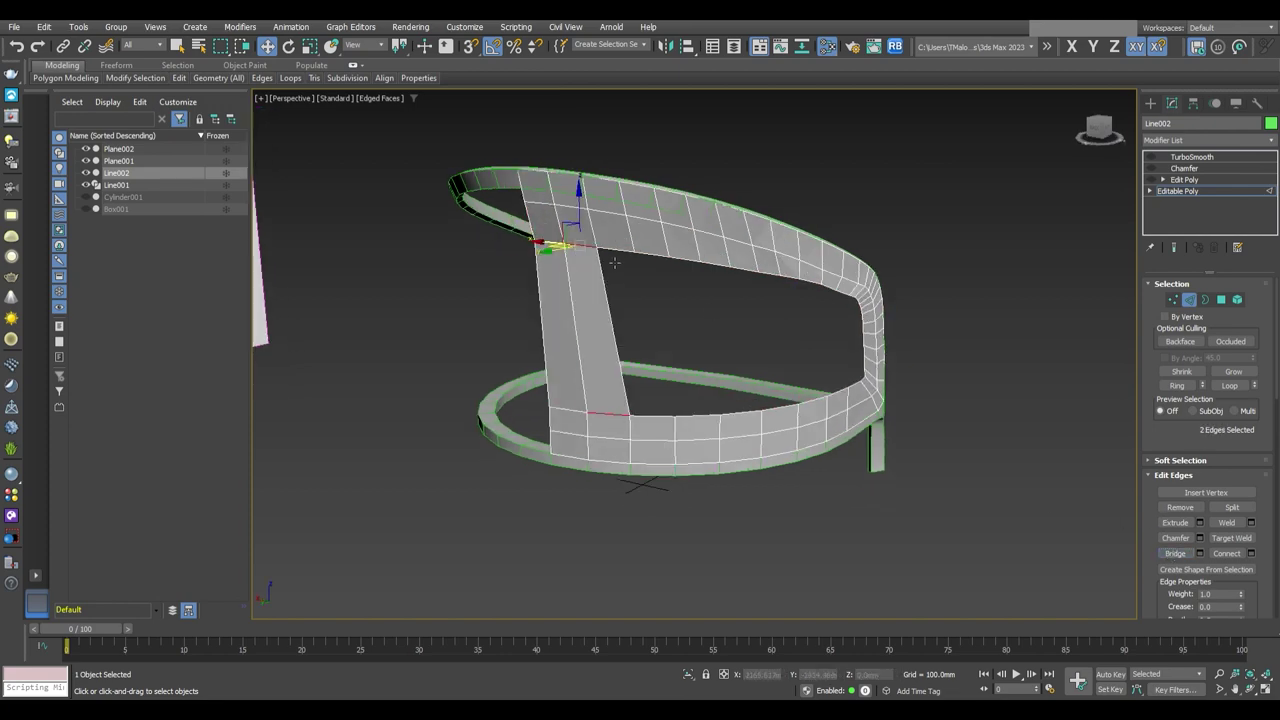
alt+middle_drag(700, 370, 683, 361)
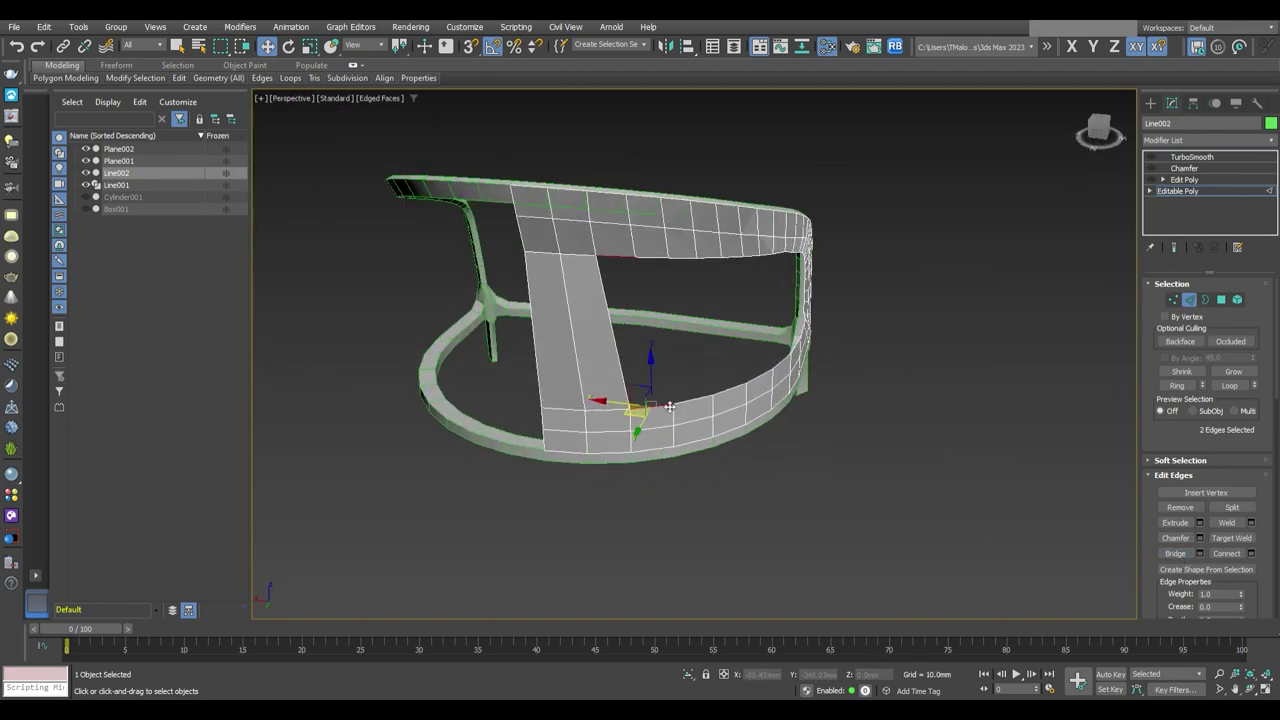
alt+middle_drag(1000, 490, 756, 430)
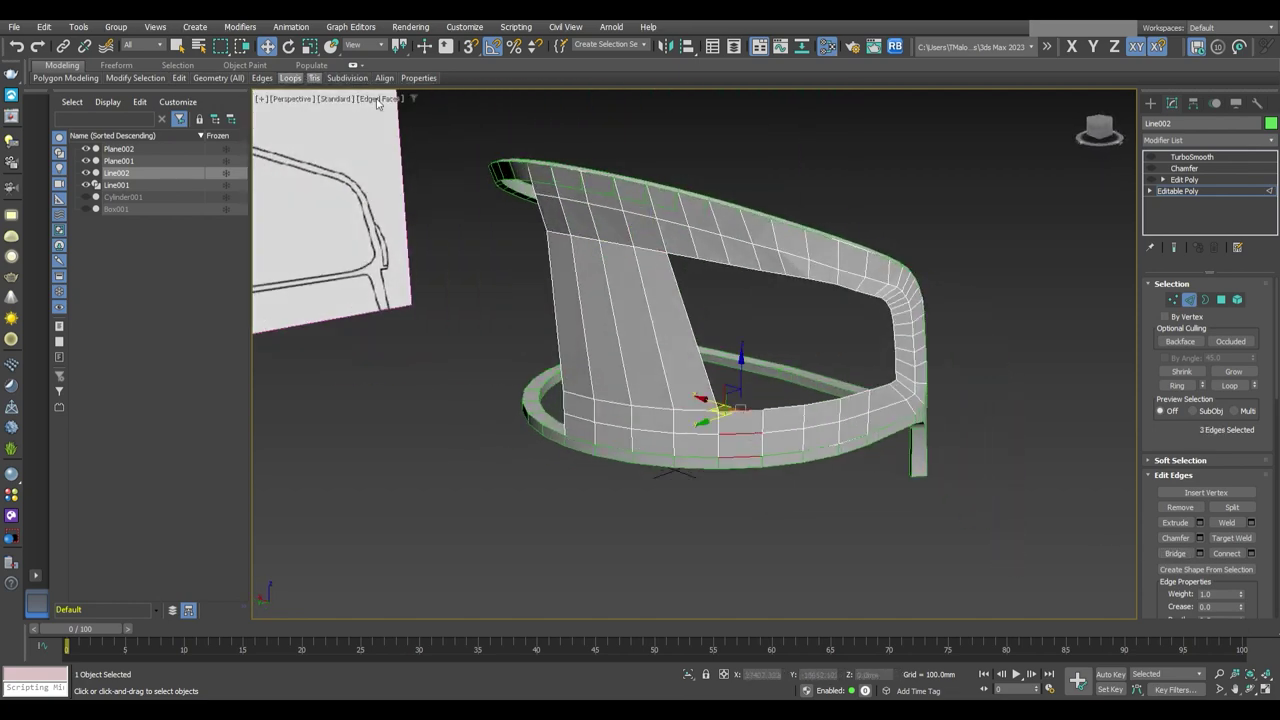
key(ctrl+z)
alt+middle_drag(600, 250, 709, 312)
mouse_move(842, 438)
alt+middle_down()
mouse_move(923, 428)
mouse_move(742, 388)
alt+middle_up()
key(ctrl+z)
Bridge the back panel's bottom edge to the matching seat edge
click(1173, 556)
mouse_move(1173, 556)
alt+middle_down()
mouse_move(861, 372)
mouse_move(734, 436)
alt+middle_up()
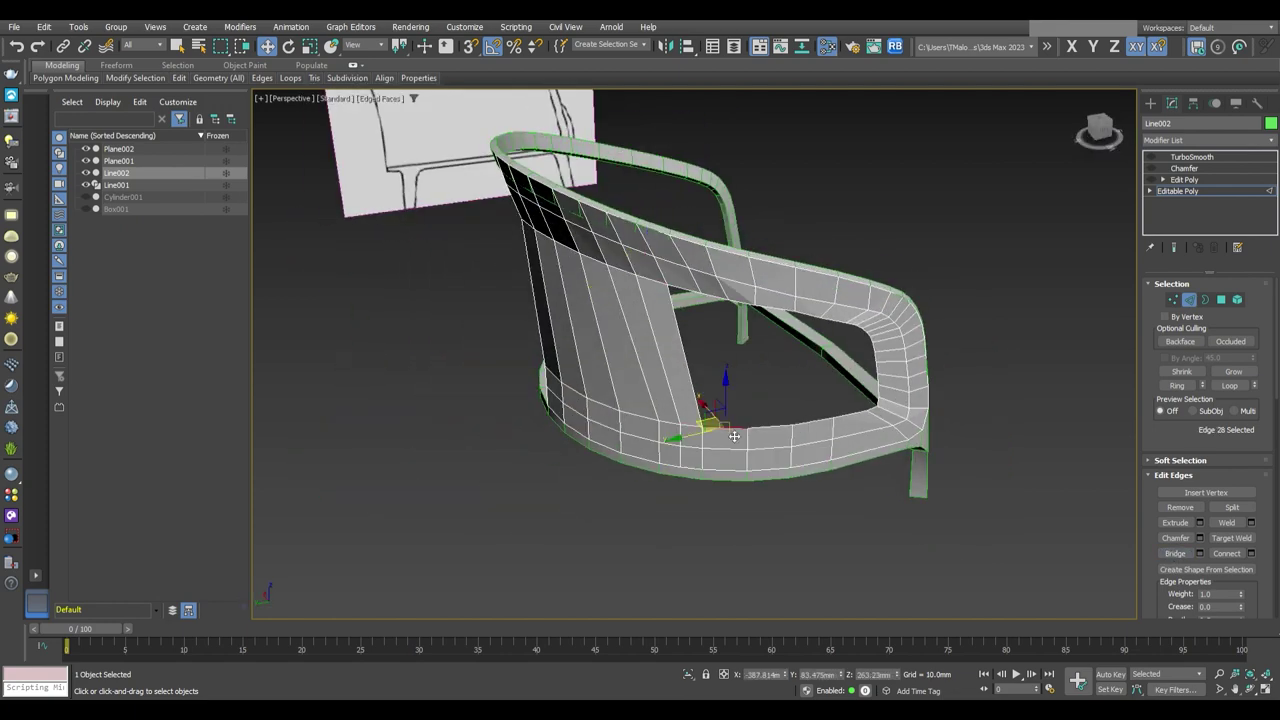
ctrl+click(712, 427)
click(1167, 553)
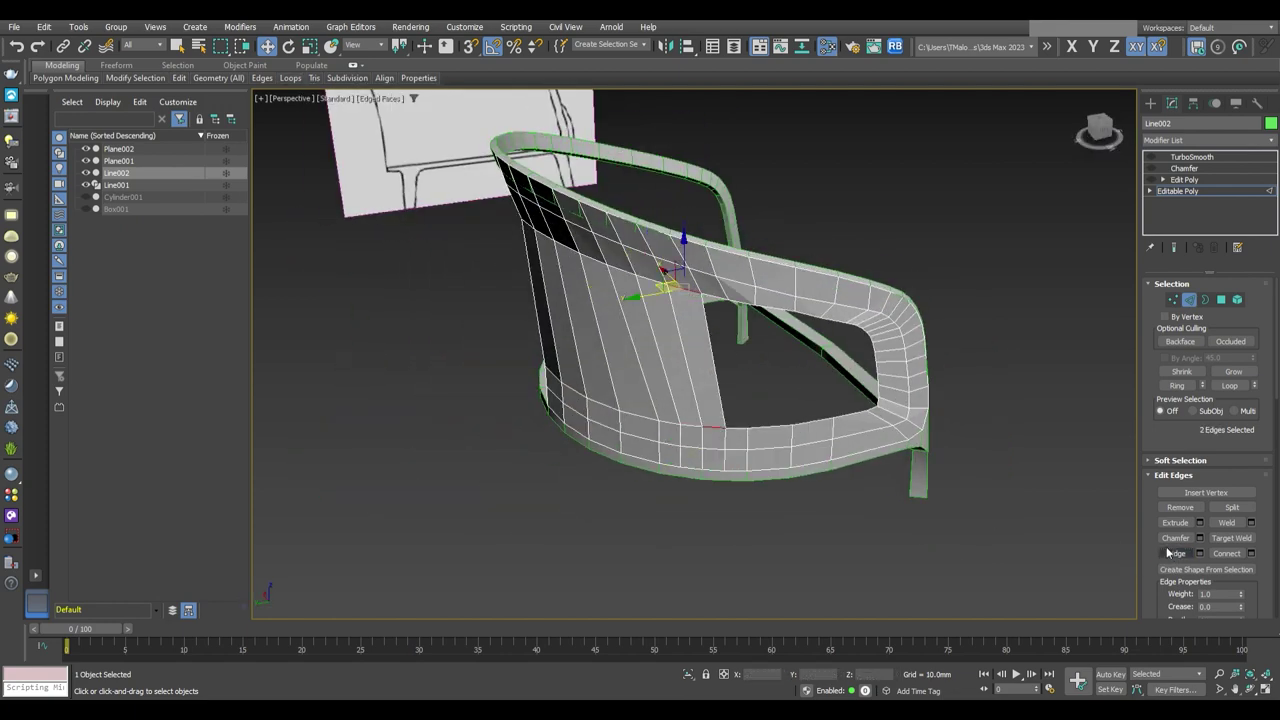
alt+middle_drag(740, 424, 930, 527)
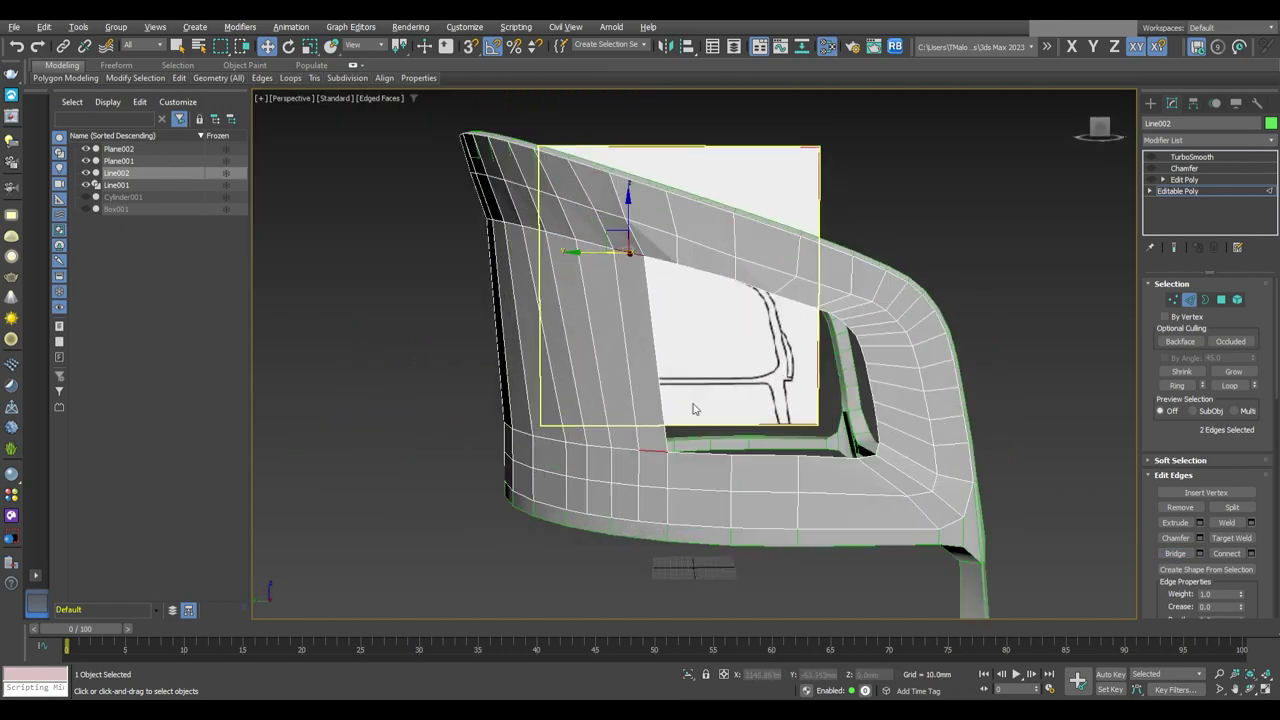
Select further edge pairs and bridge them to close the hole beside the armrest
click(708, 522)
ctrl+click(693, 453)
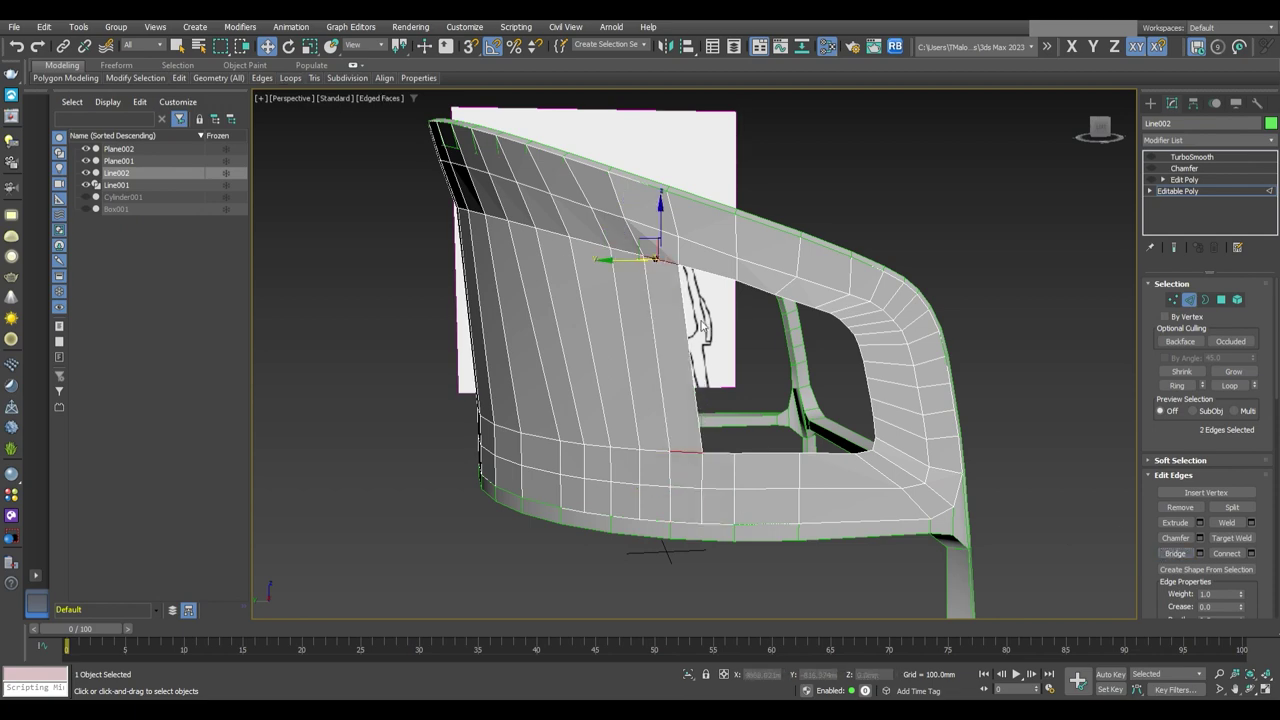
ctrl+click(722, 456)
alt+middle_drag(722, 456, 678, 475)
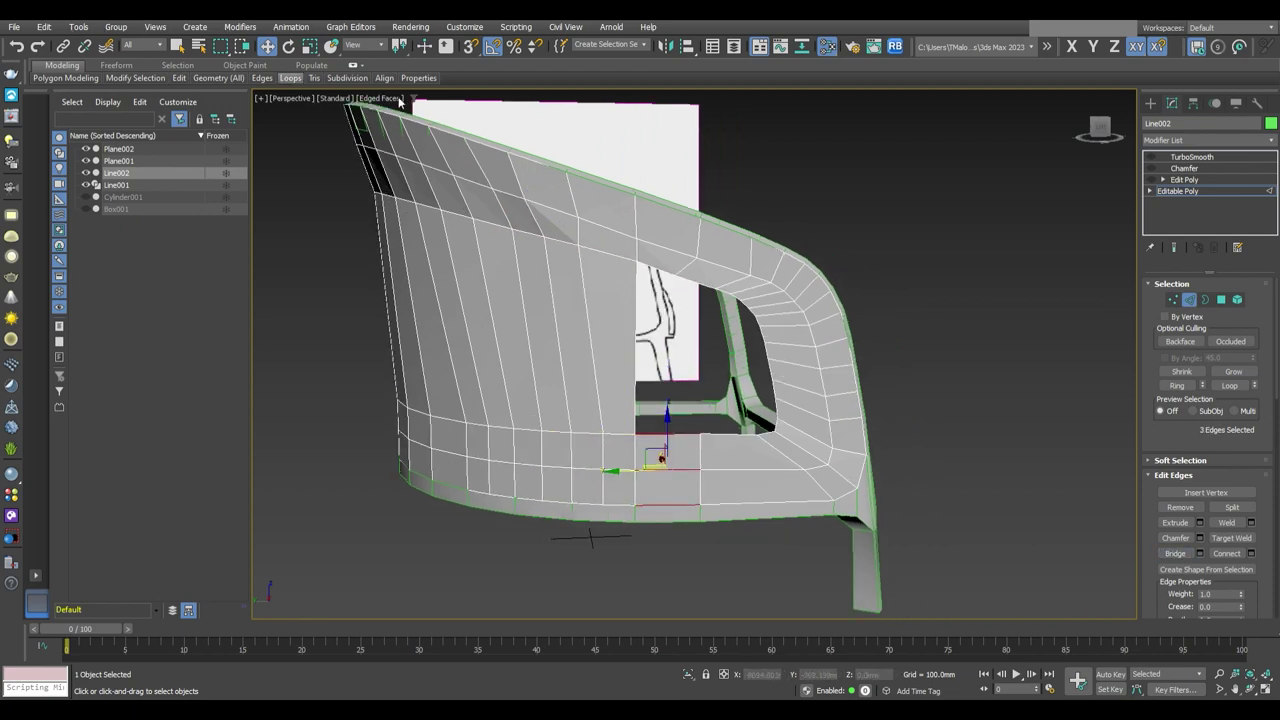
mouse_move(659, 390)
alt+middle_down()
mouse_move(680, 372)
mouse_move(1011, 488)
alt+middle_up()
ctrl+click(686, 366)
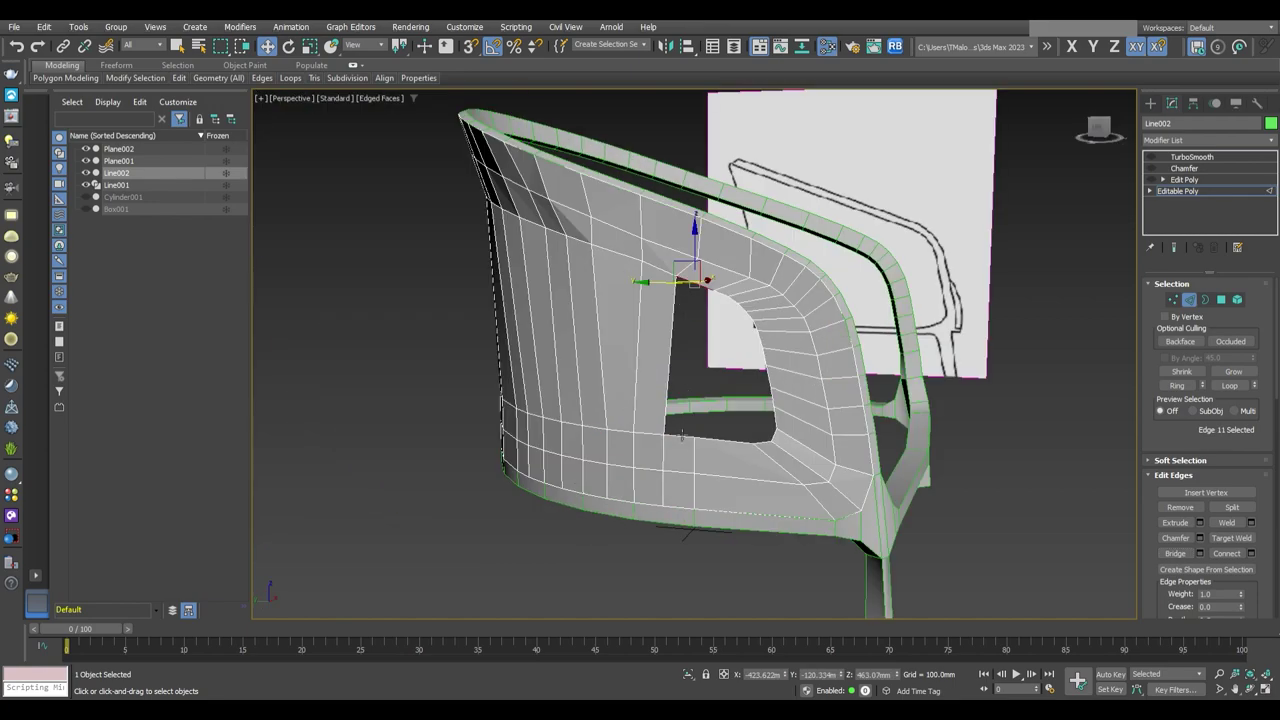
scroll(1011, 488, up, 3)
alt+middle_drag(671, 424, 676, 365)
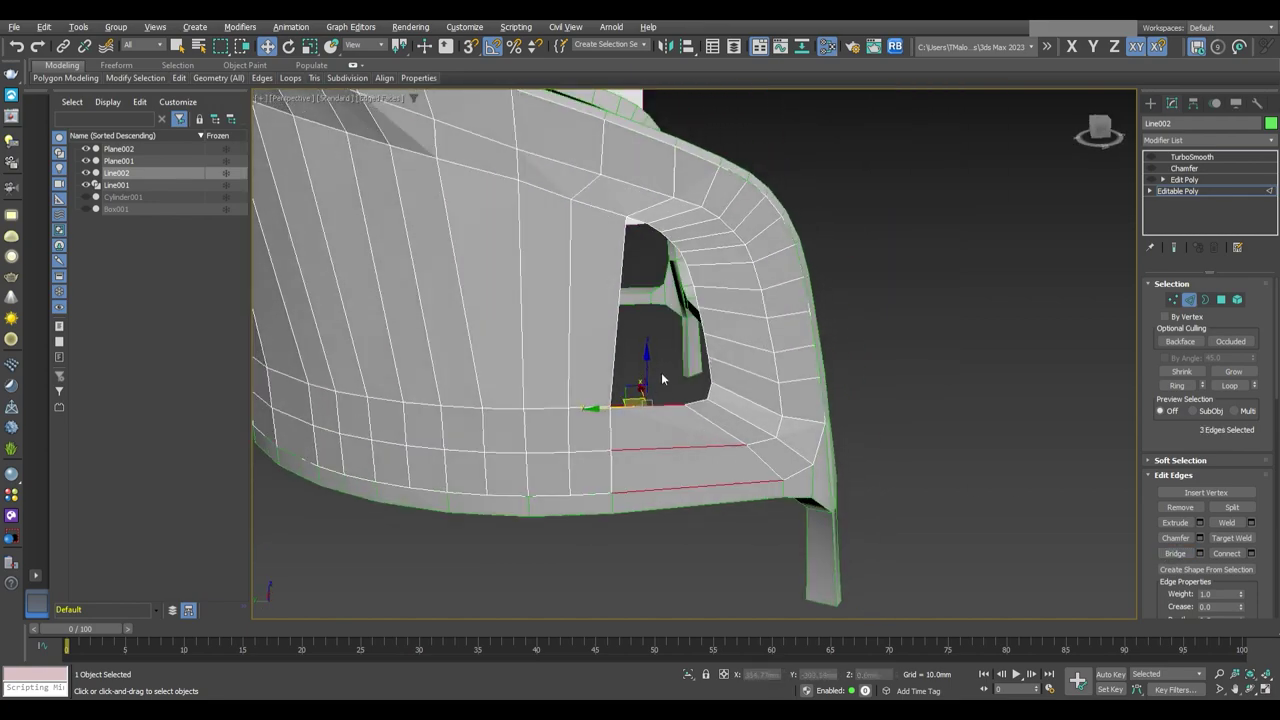
alt+middle_drag(1104, 517, 822, 415)
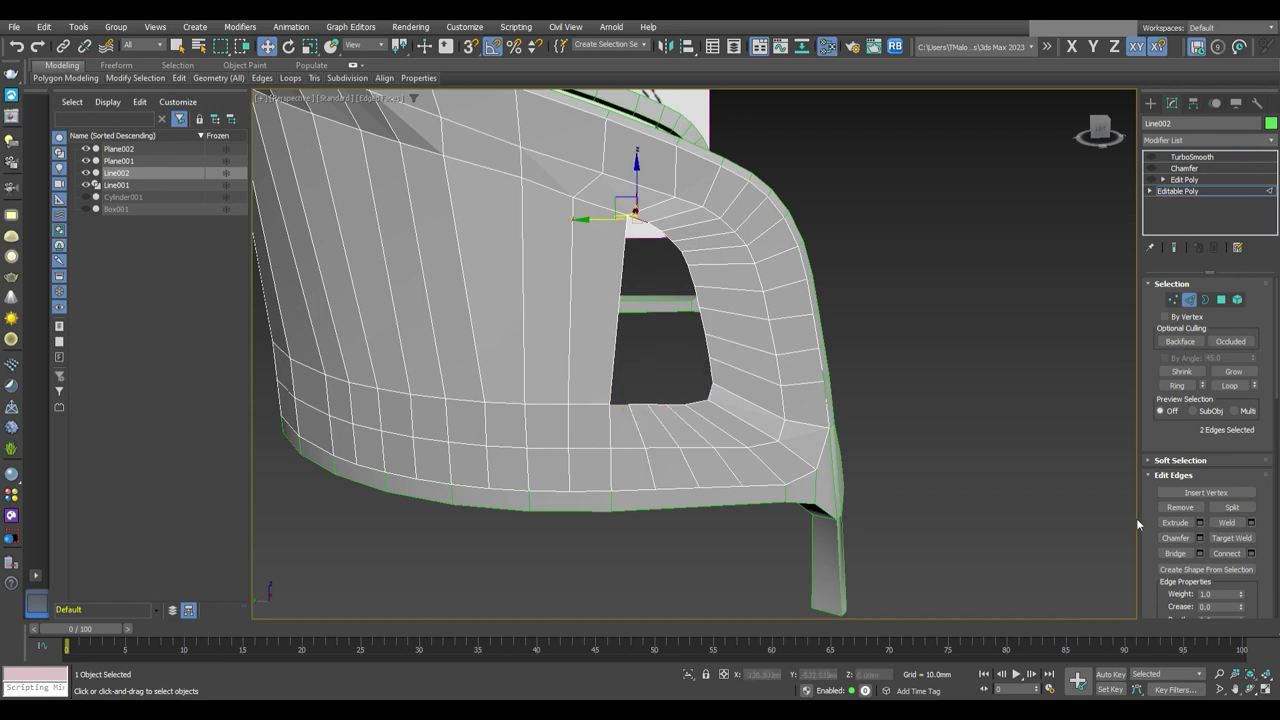
click(1175, 553)
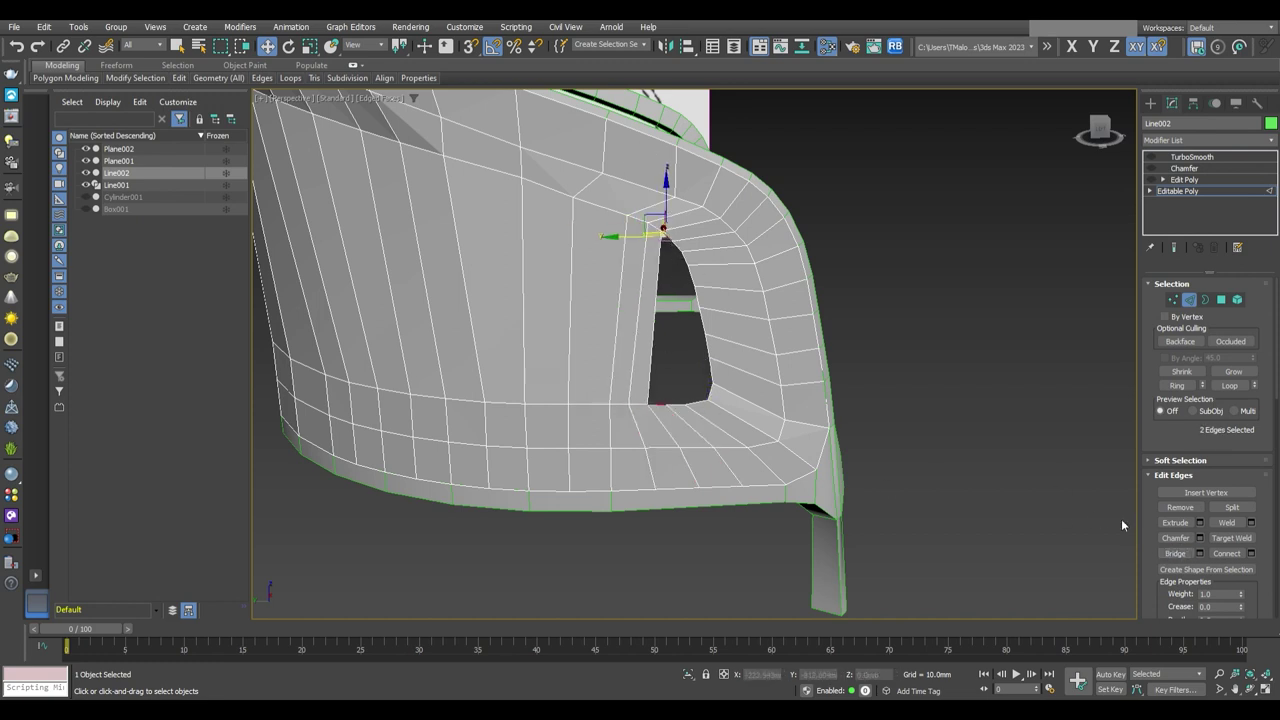
scroll(853, 377, up, 2)
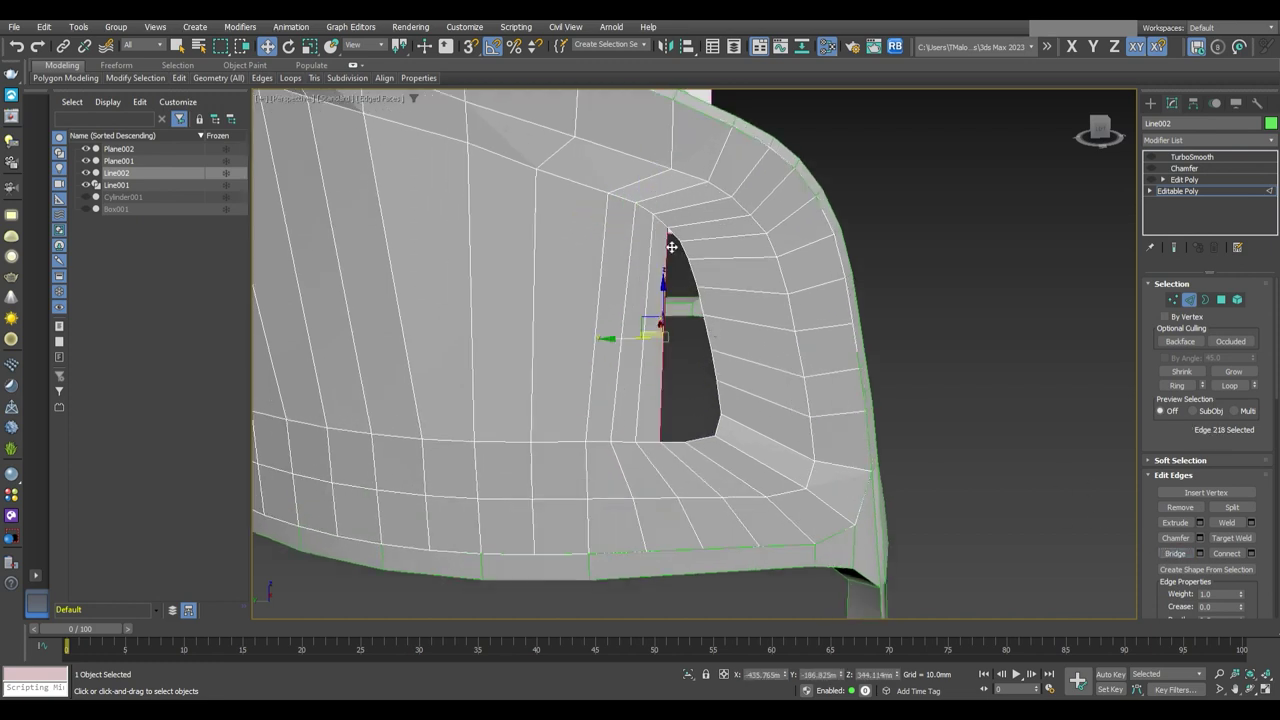
click(1175, 553)
scroll(700, 385, down, 2)
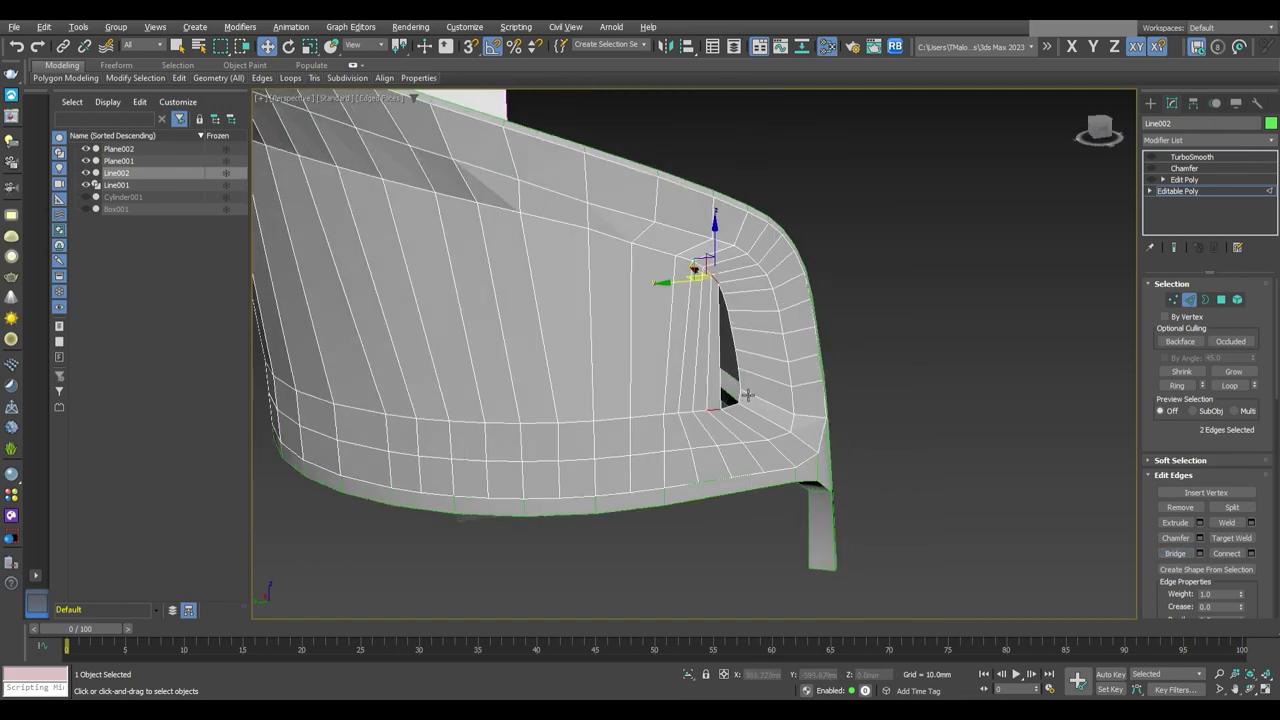
Ring-select the panel edges and Connect them to add spread-out edge loops
key(alt+r)
alt+middle_drag(719, 381, 760, 400)
scroll(760, 400, up, 2)
click(1253, 557)
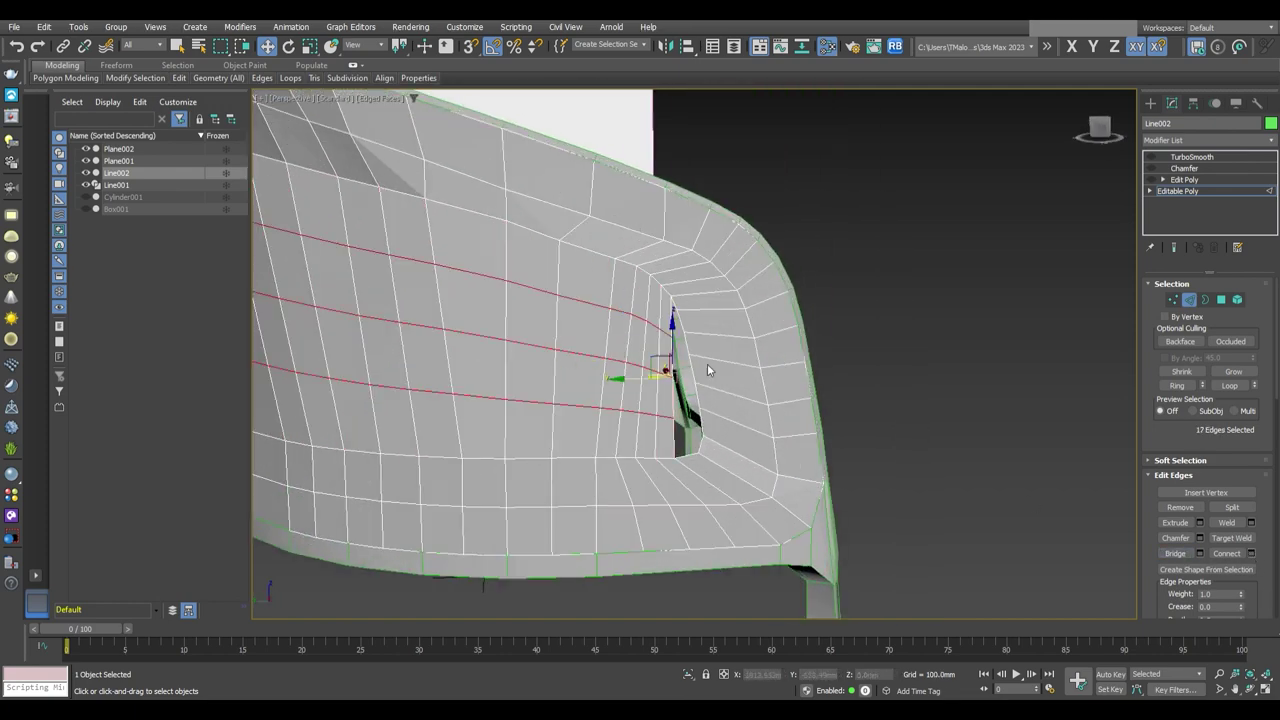
drag(707, 363, 703, 428)
scroll(703, 428, up, 3)
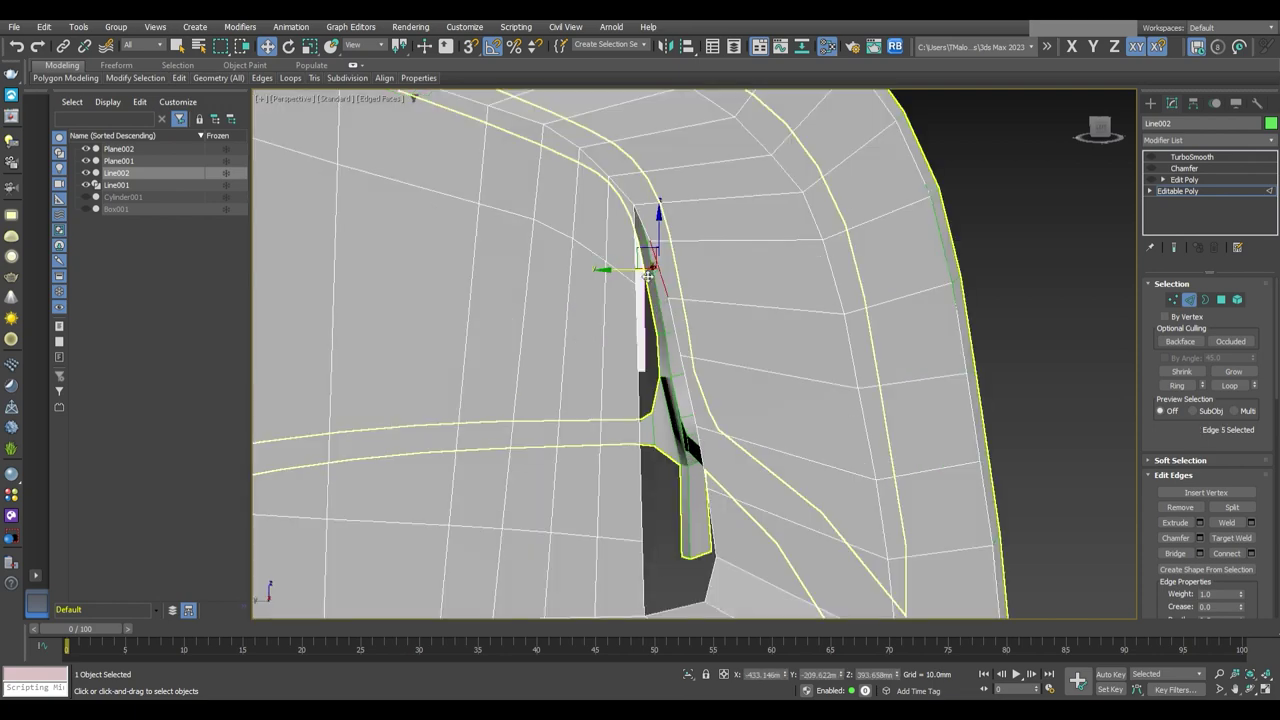
click(645, 255)
alt+middle_drag(645, 255, 701, 449)
key(shift+z)
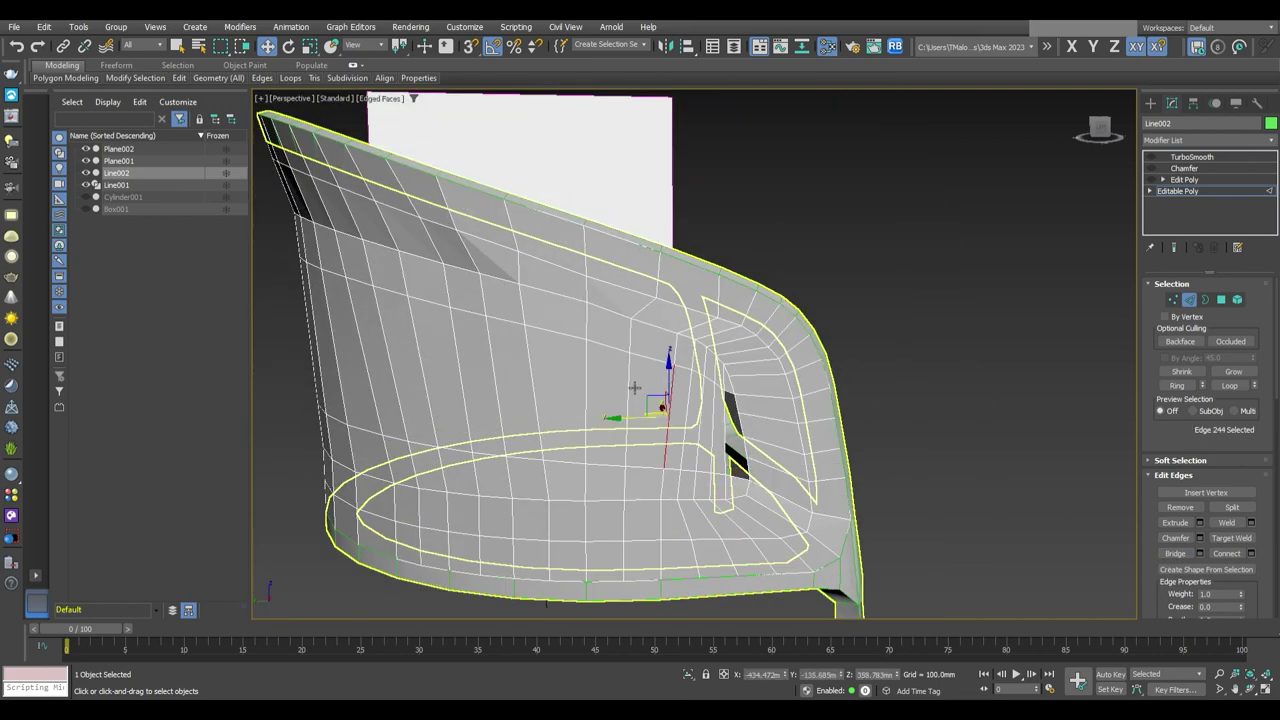
key(shift+z)
key(ctrl+z)
key(ctrl+z)
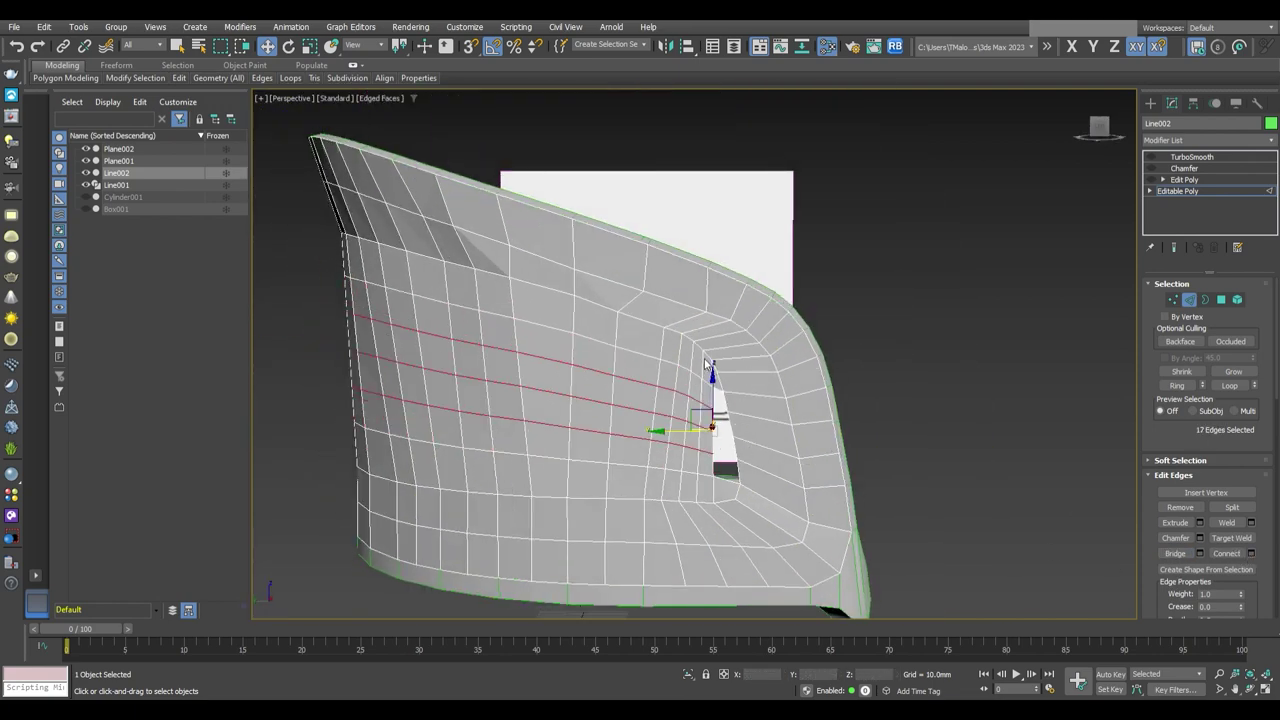
key(shift+z)
key(shift+z)
key(ctrl+z)
scroll(730, 507, up, 3)
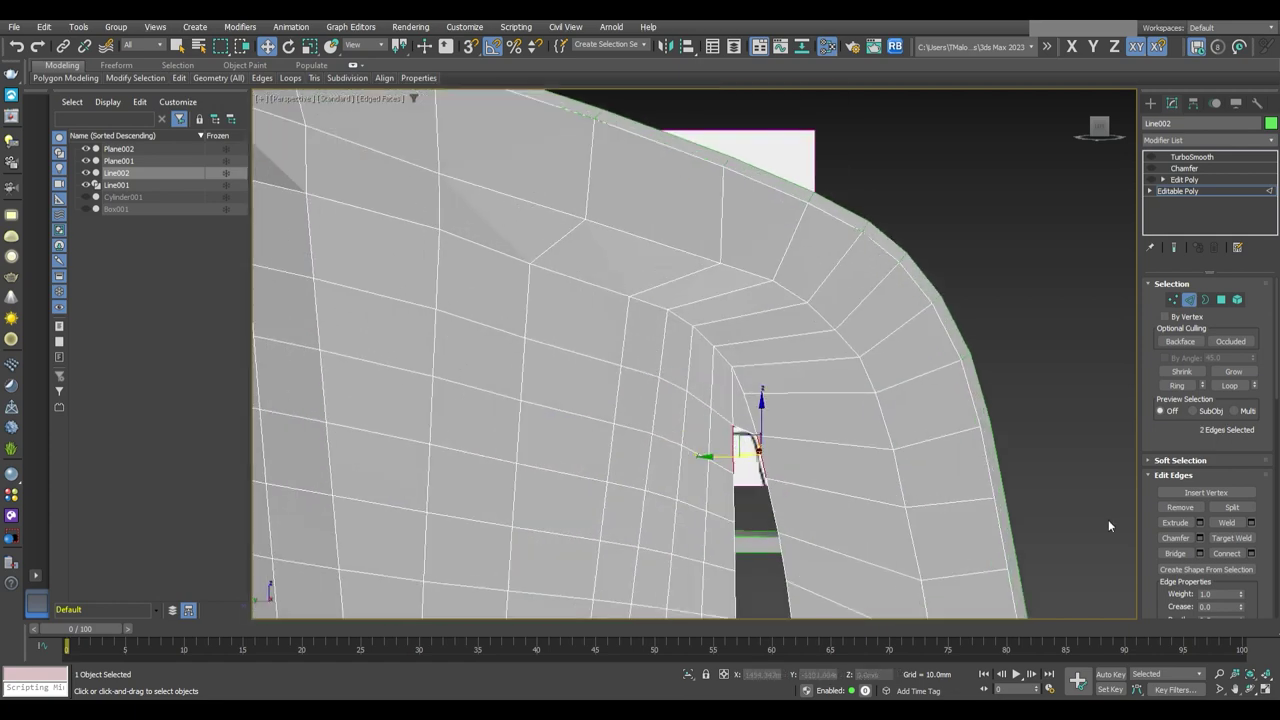
scroll(730, 507, up, 2)
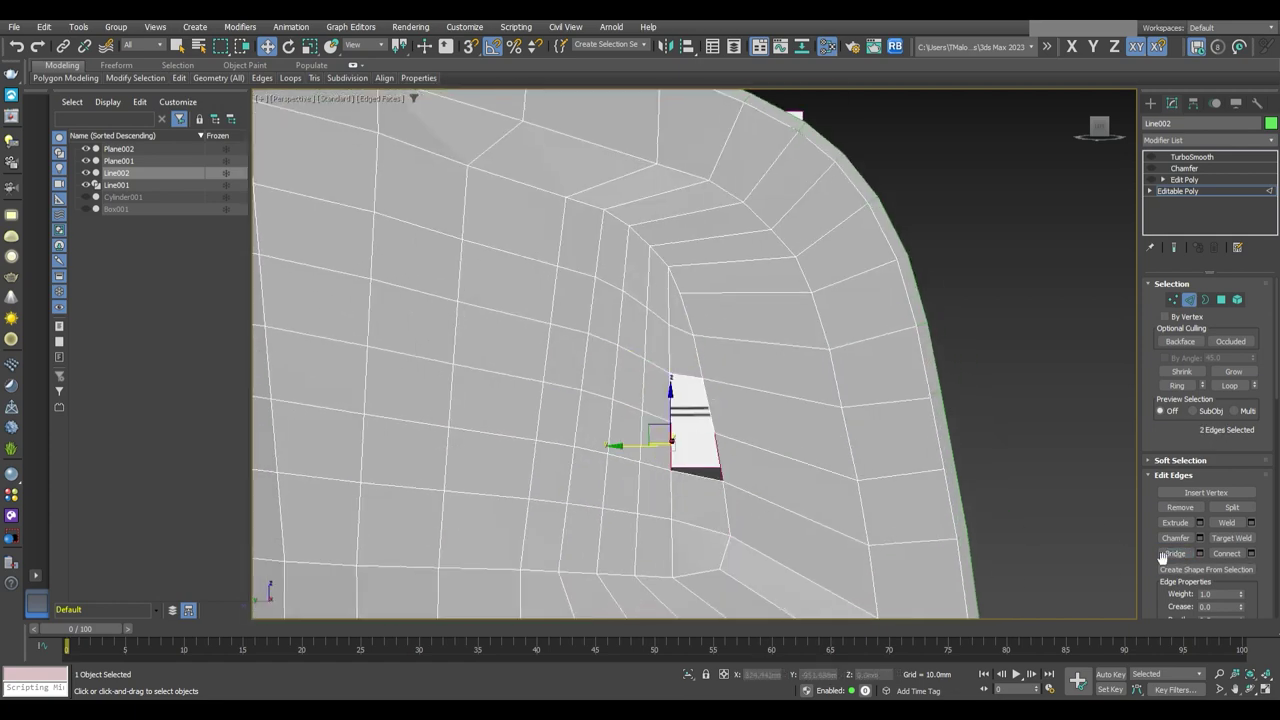
key(shift+z)
Collapse the chamfer and Edit Poly modifiers into the shell's base mesh
key(2)
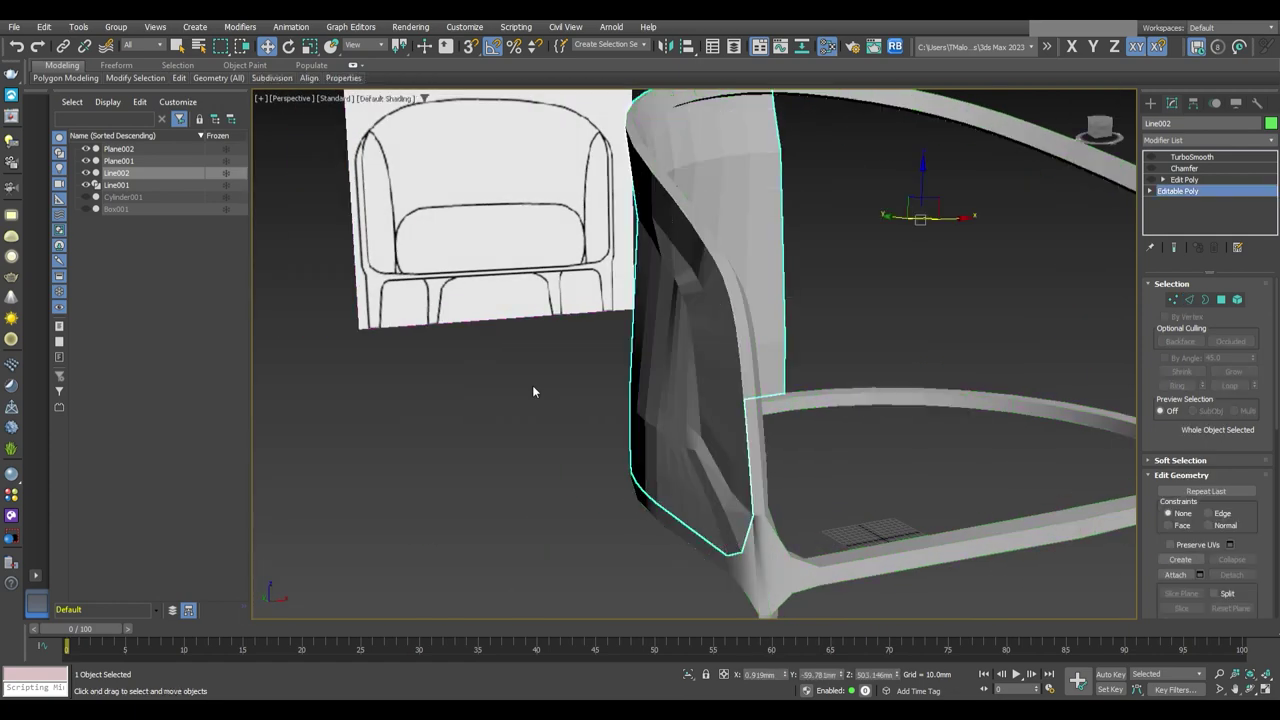
key(shift+z)
key(shift+z)
key(shift+z)
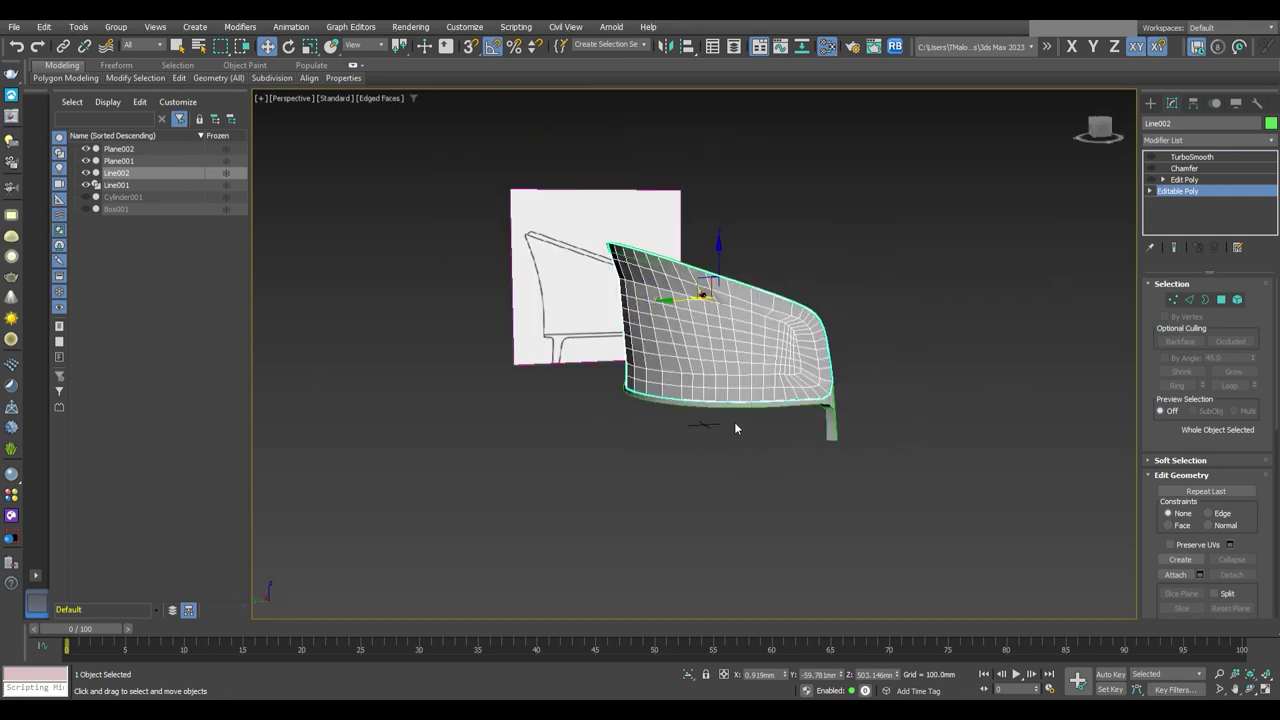
key(shift+z)
key(shift+z)
key(Delete)
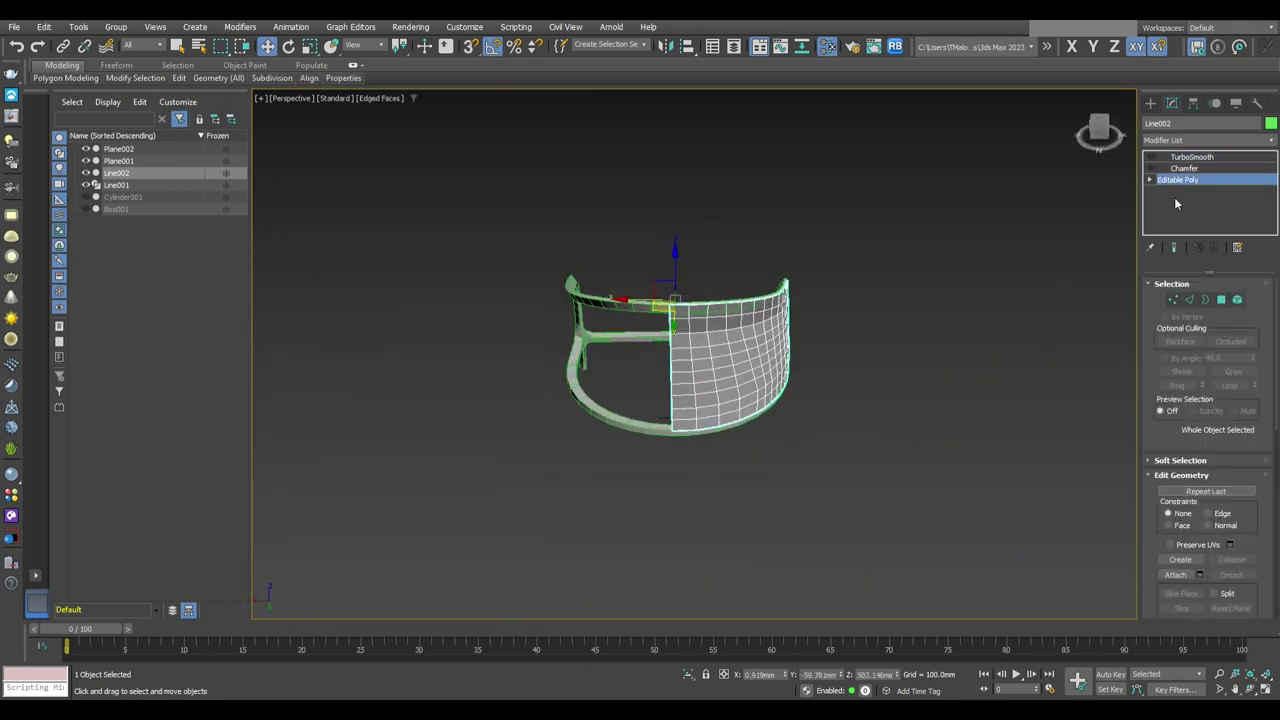
key(Delete)
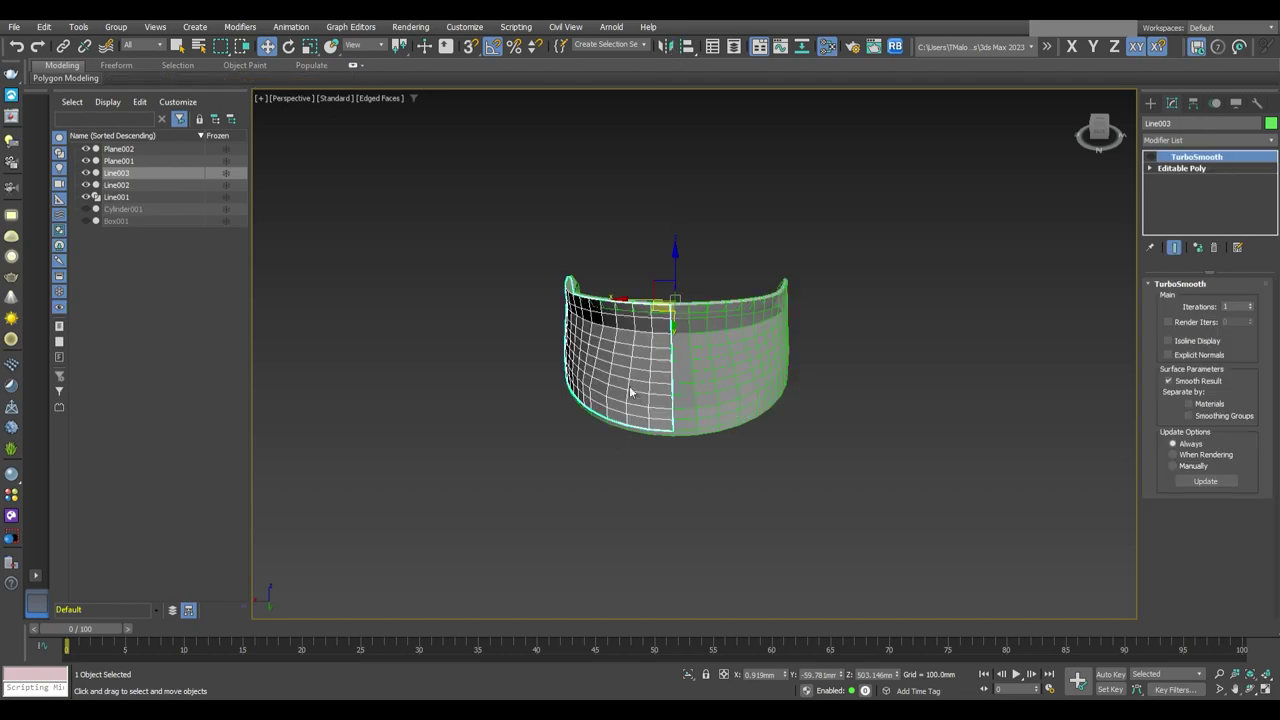
Select the inner back polygons of the shell's base mesh
click(1177, 168)
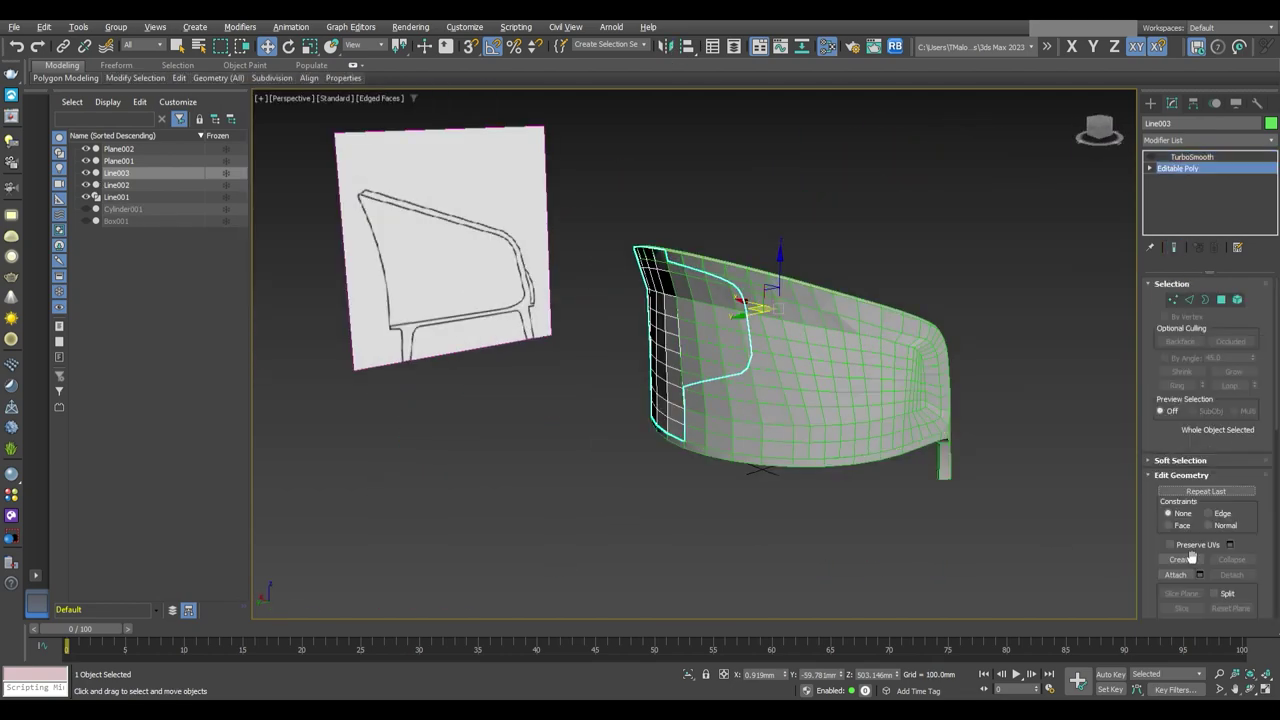
key(1)
alt+middle_drag(701, 411, 1006, 520)
key(4)
drag(514, 157, 1006, 520)
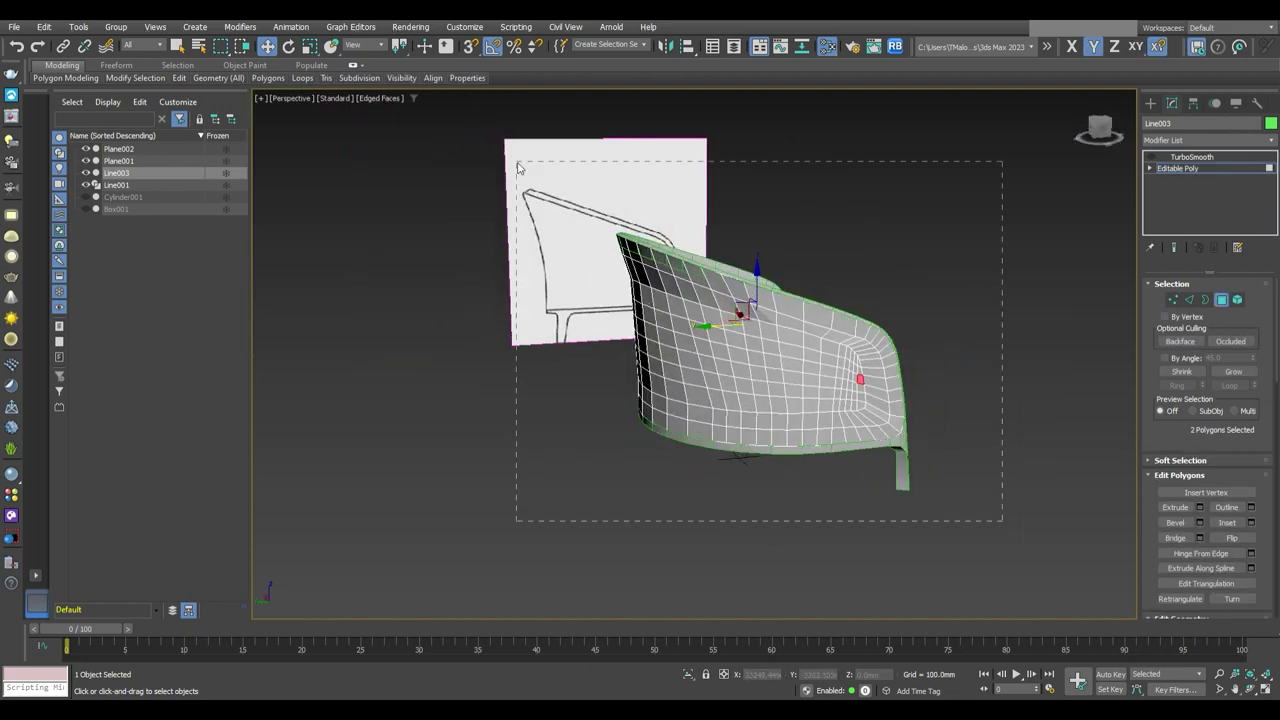
alt+middle_drag(700, 400, 760, 420)
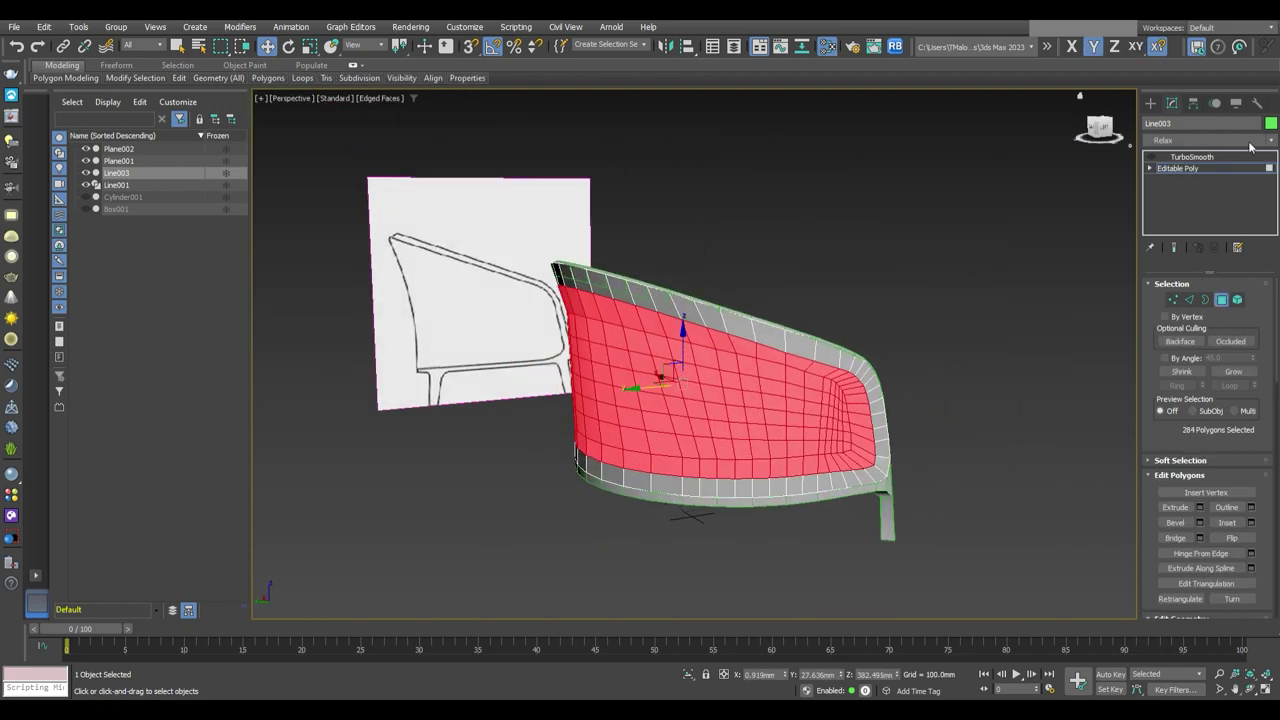
Relax the inner shell with 50 iterations and view the smoothed result in Perspective
text(20)
key(Return)
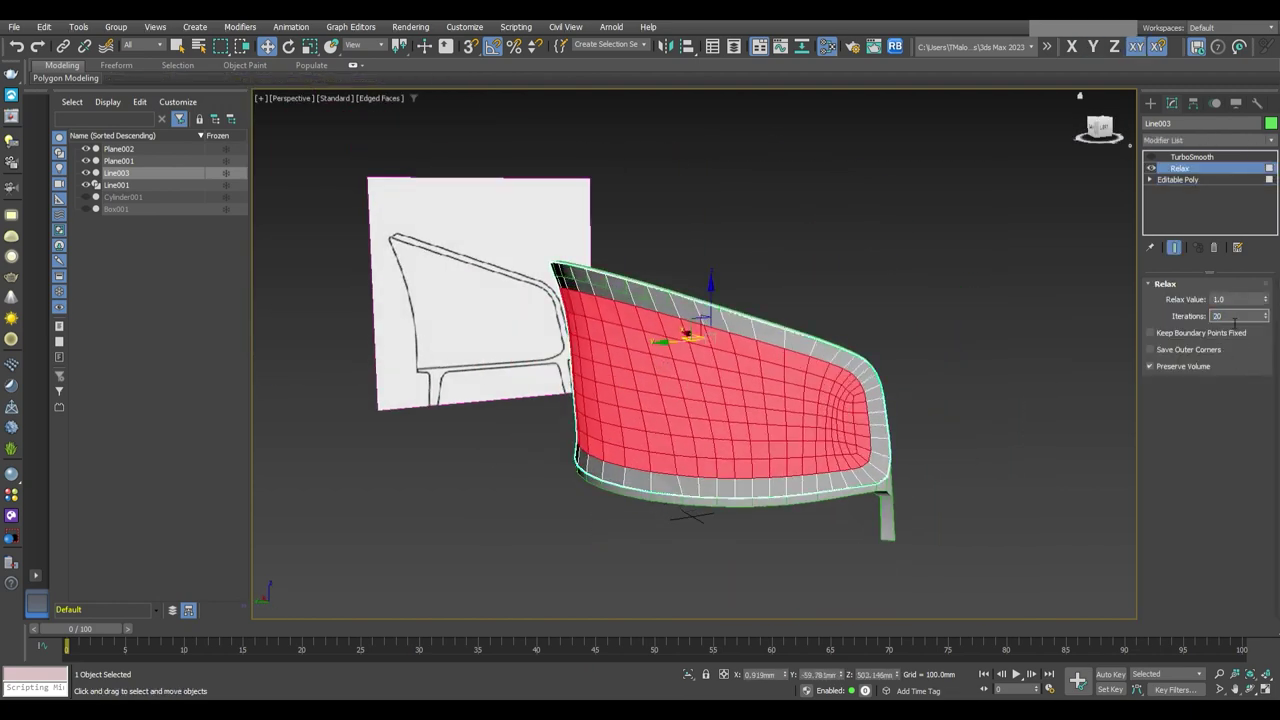
text(50)
key(Return)
key(l)
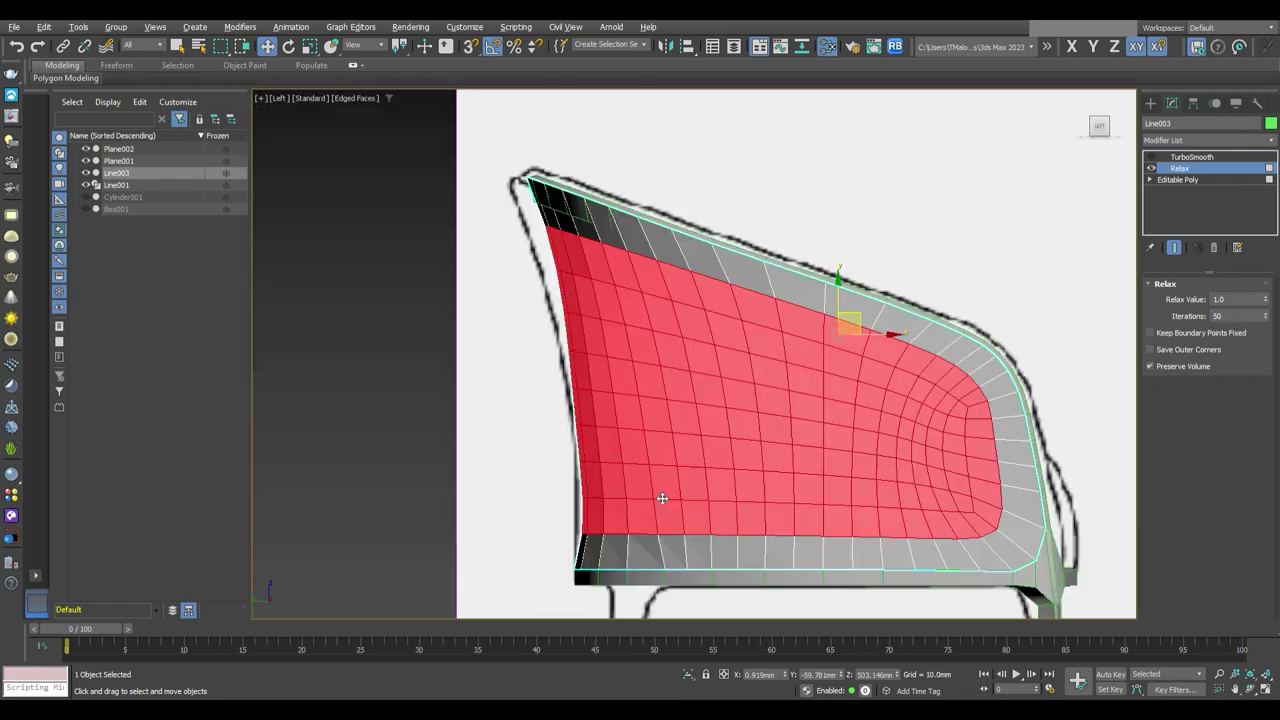
scroll(731, 439, up, 3)
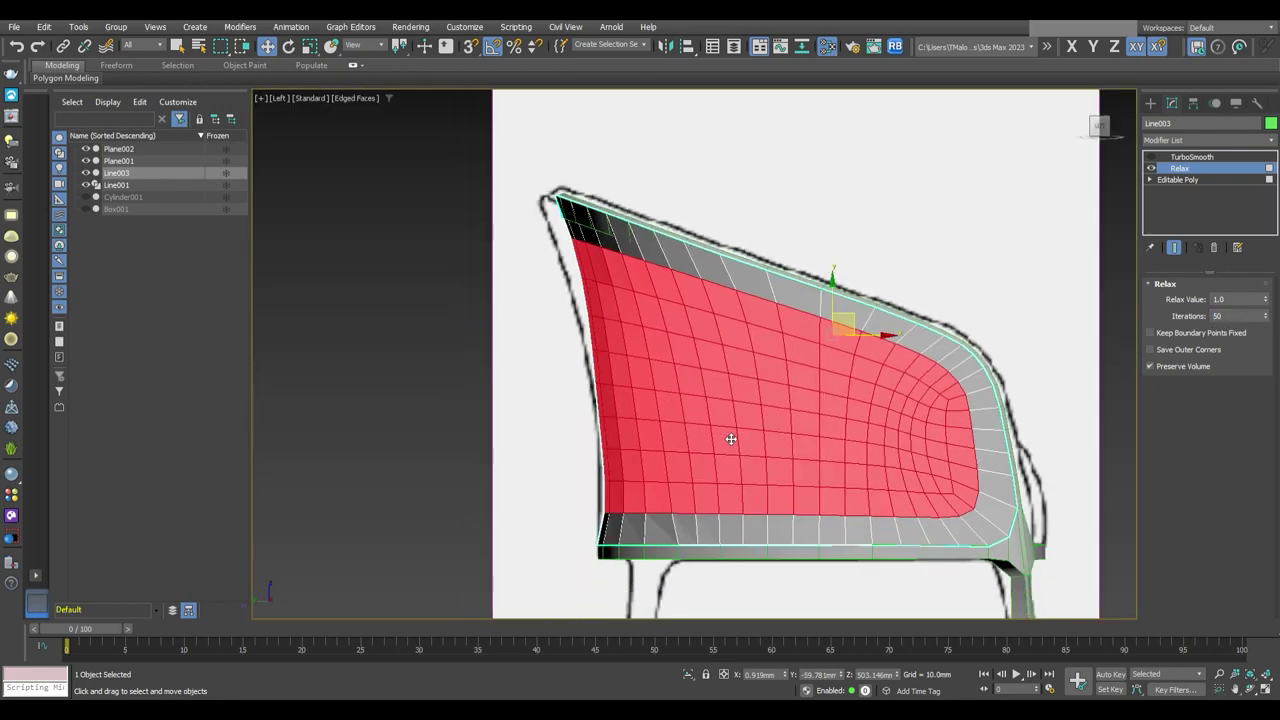
key(p)
click(1211, 150)
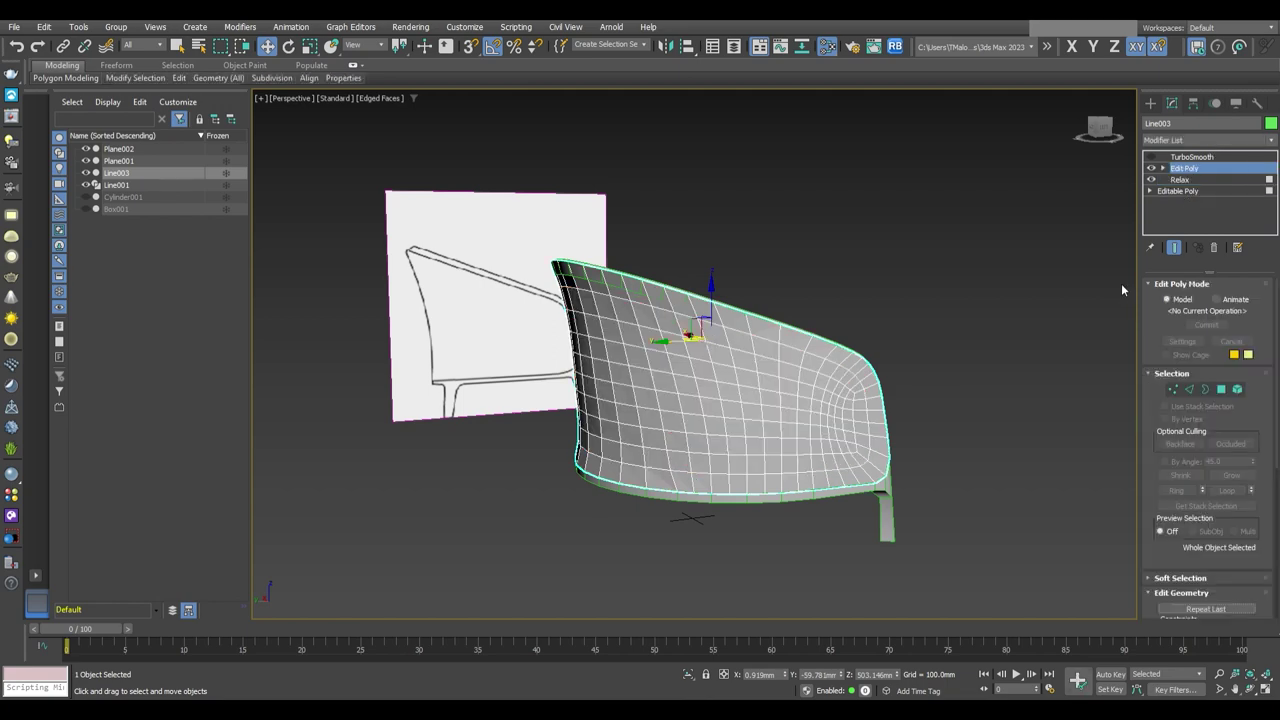
click(820, 257)
mouse_move(820, 257)
alt+middle_down()
mouse_move(903, 263)
mouse_move(908, 389)
mouse_move(973, 397)
alt+middle_up()
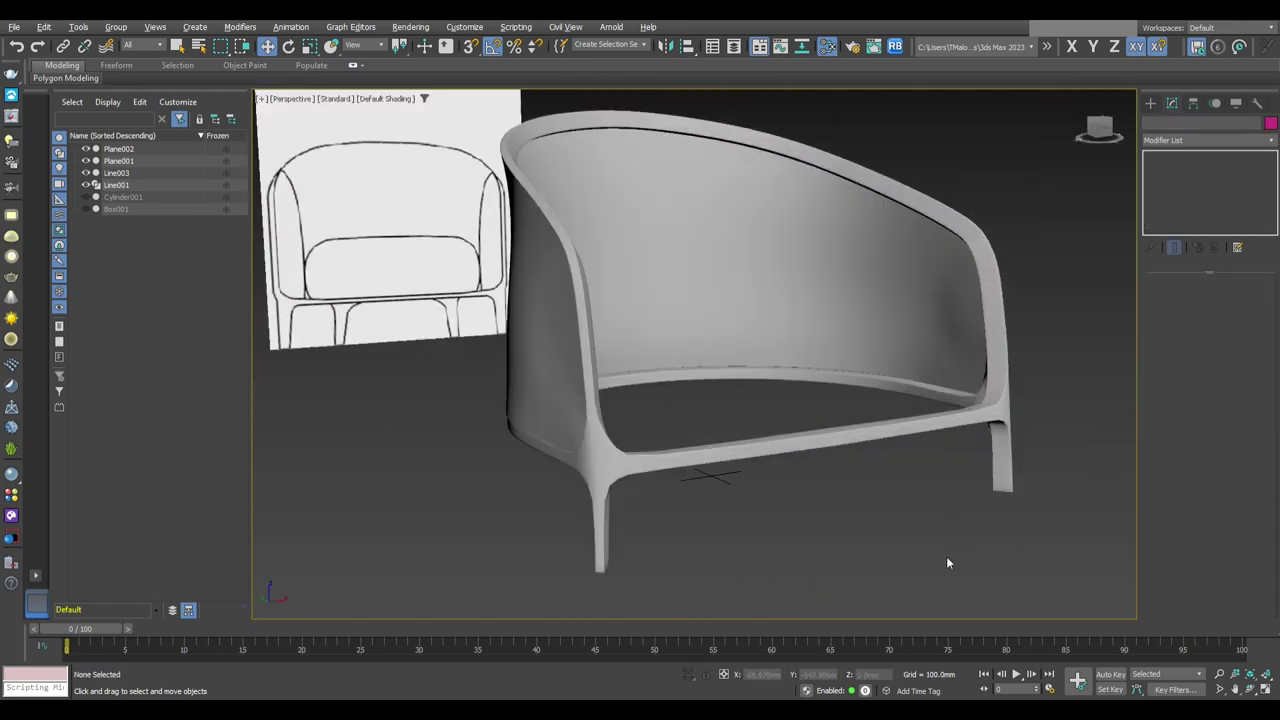
mouse_move(948, 563)
alt+middle_down()
mouse_move(969, 546)
mouse_move(839, 508)
mouse_move(778, 511)
mouse_move(764, 517)
mouse_move(838, 511)
mouse_move(786, 623)
mouse_move(894, 514)
mouse_move(842, 489)
mouse_move(731, 499)
mouse_move(729, 521)
mouse_move(750, 524)
mouse_move(678, 456)
alt+middle_up()
scroll(676, 456, down, 3)
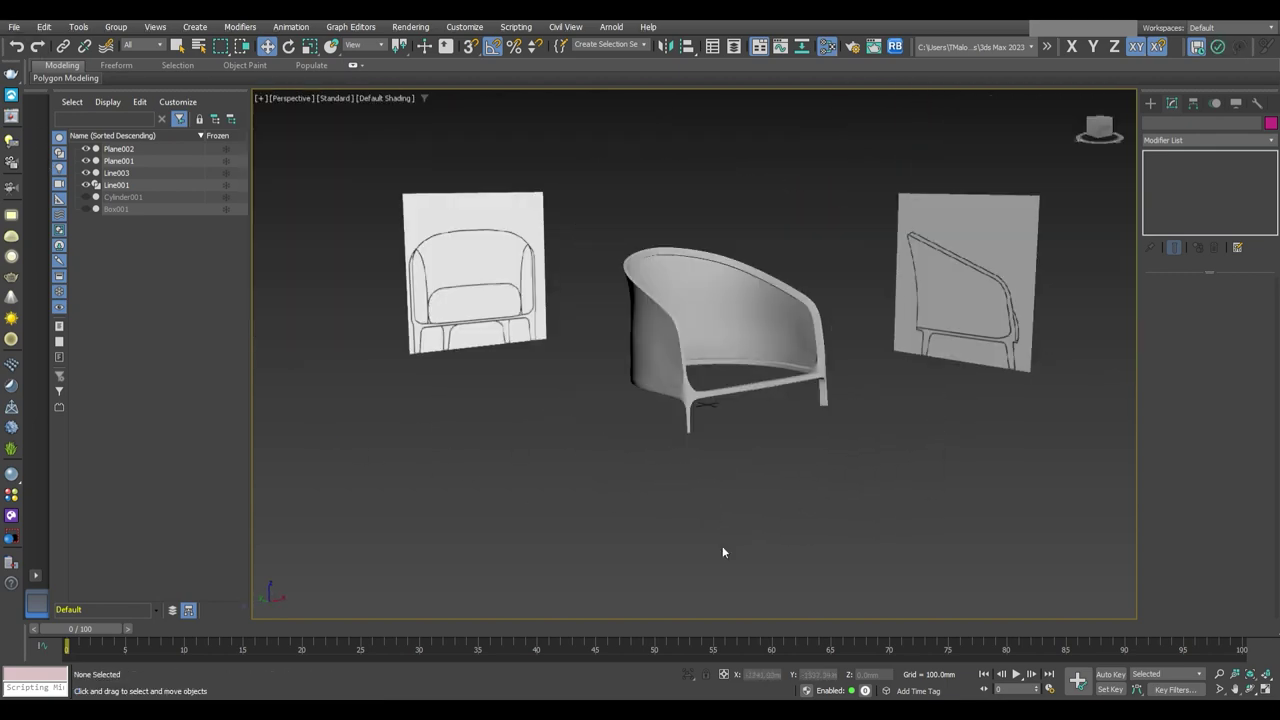
Select the outer frame in Left view and hide its TurboSmooth and Shell modifiers
click(718, 380)
key(z)
key(l)
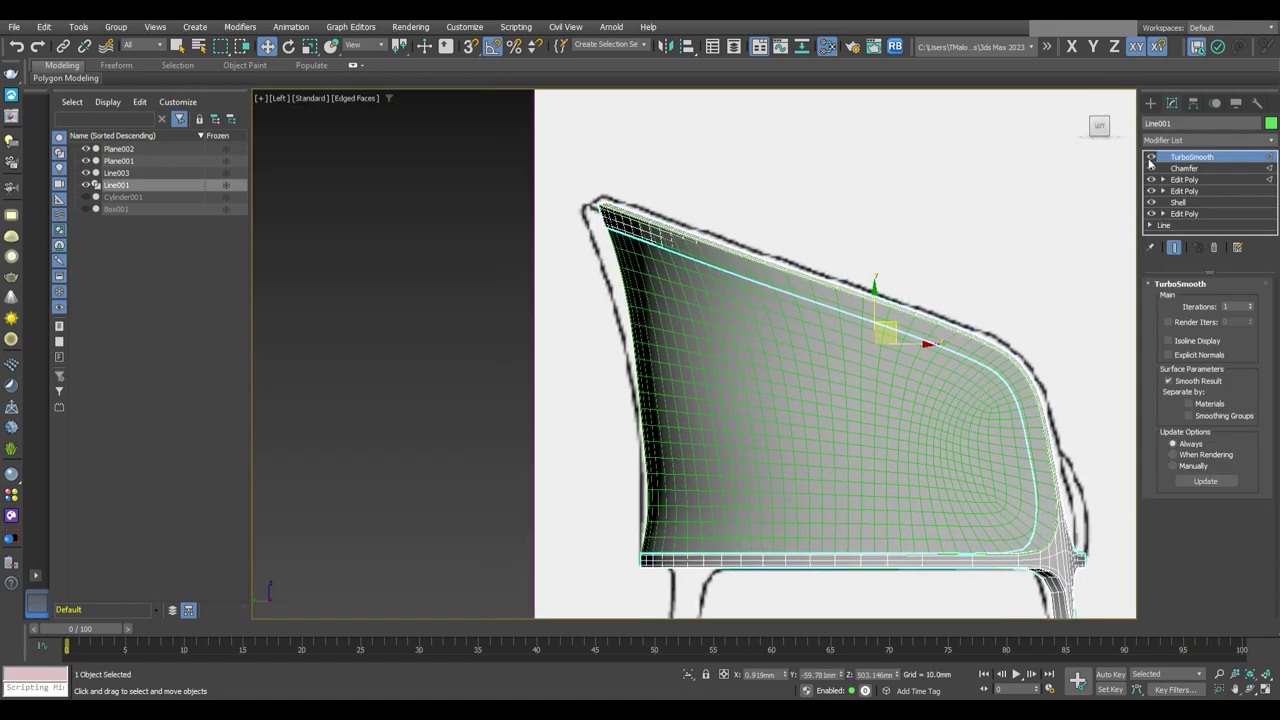
click(1151, 157)
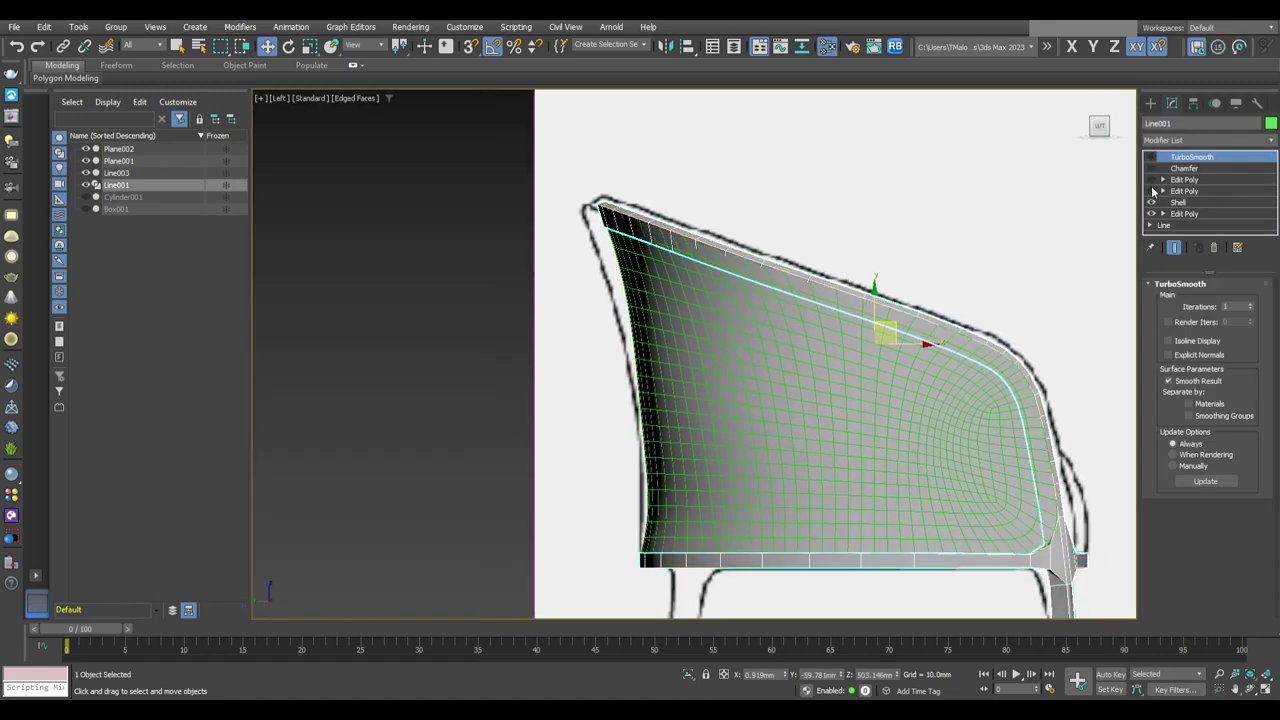
click(1151, 202)
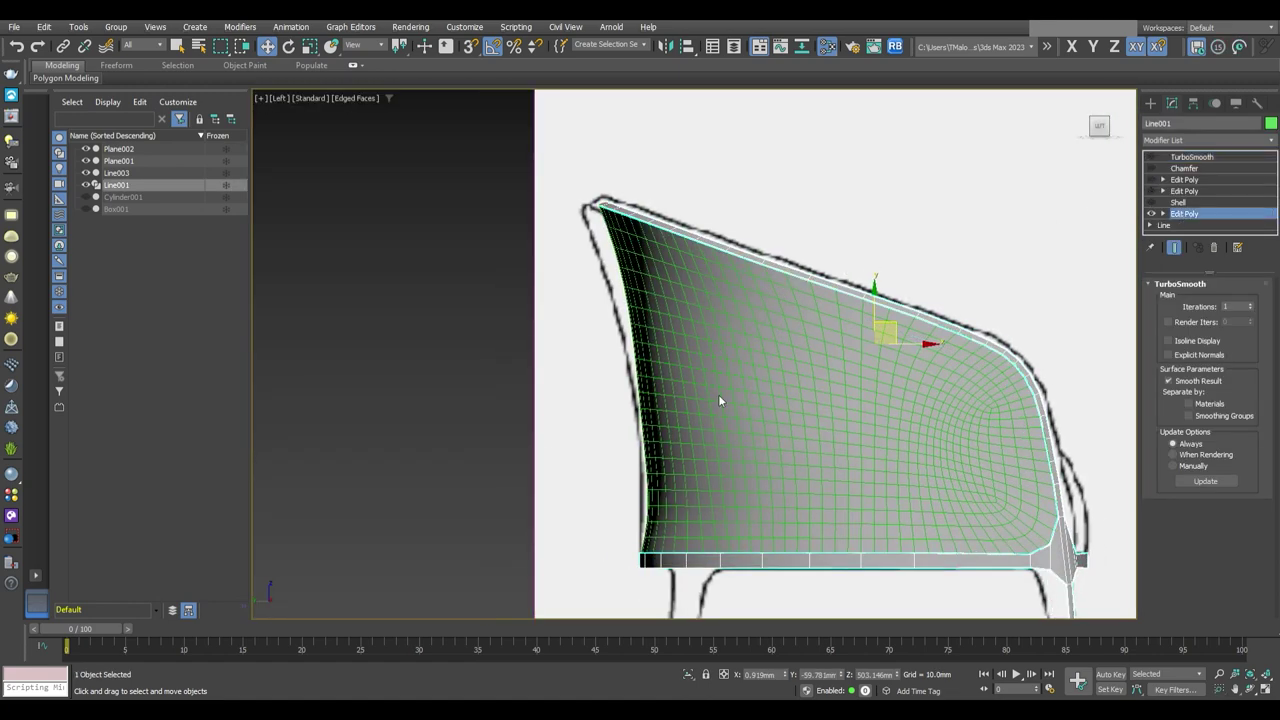
Soft-select the frame's top-edge vertices with a 471.42mm falloff
click(1180, 214)
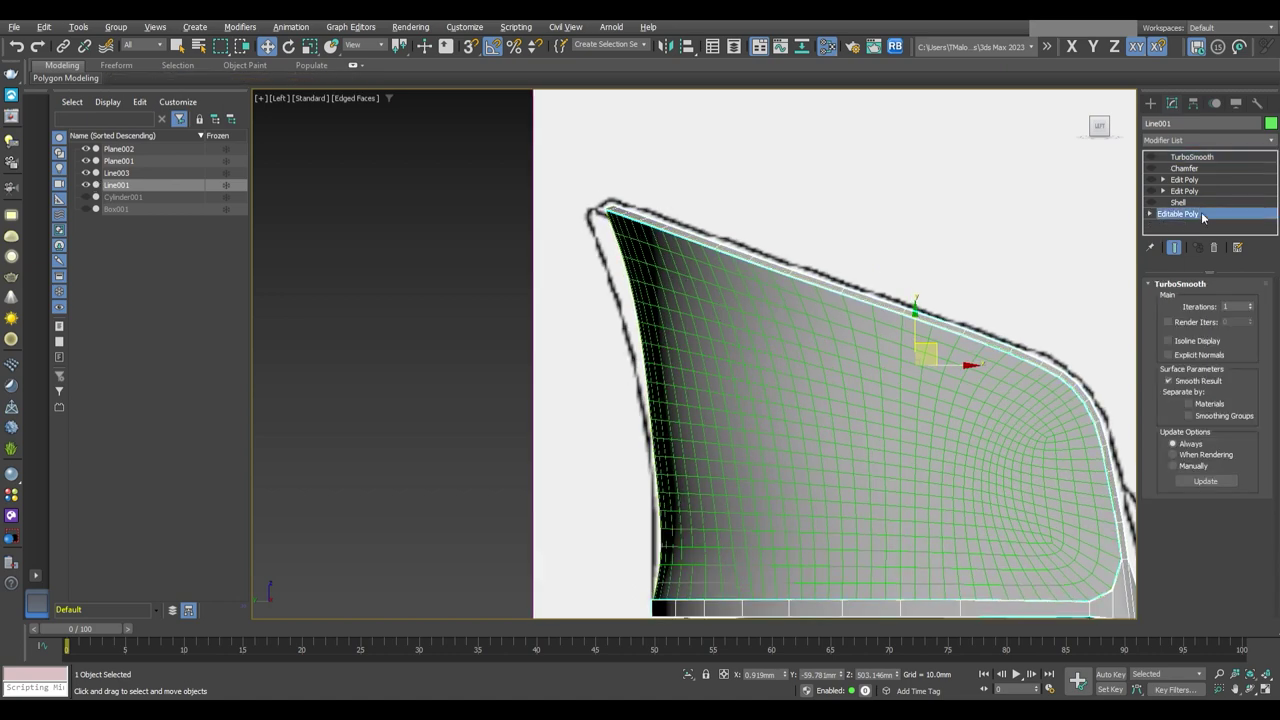
key(1)
drag(565, 154, 631, 232)
click(1180, 460)
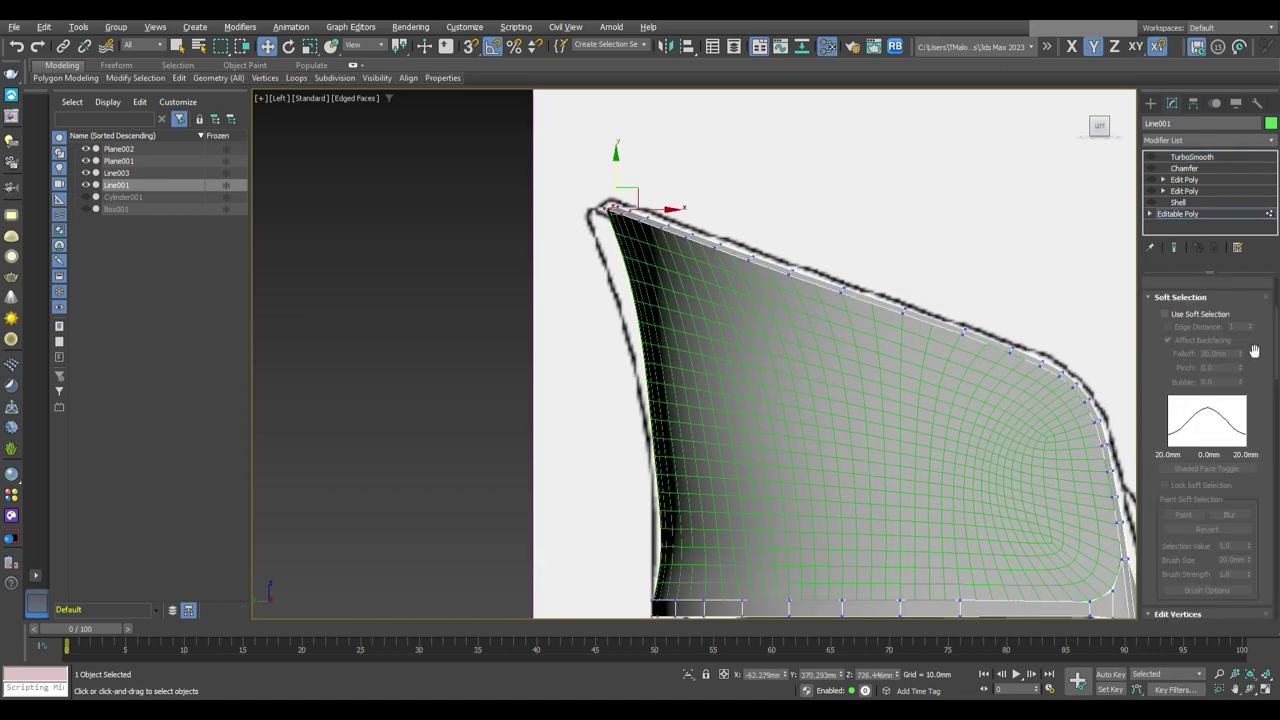
click(1195, 314)
drag(1150, 202, 1133, 44)
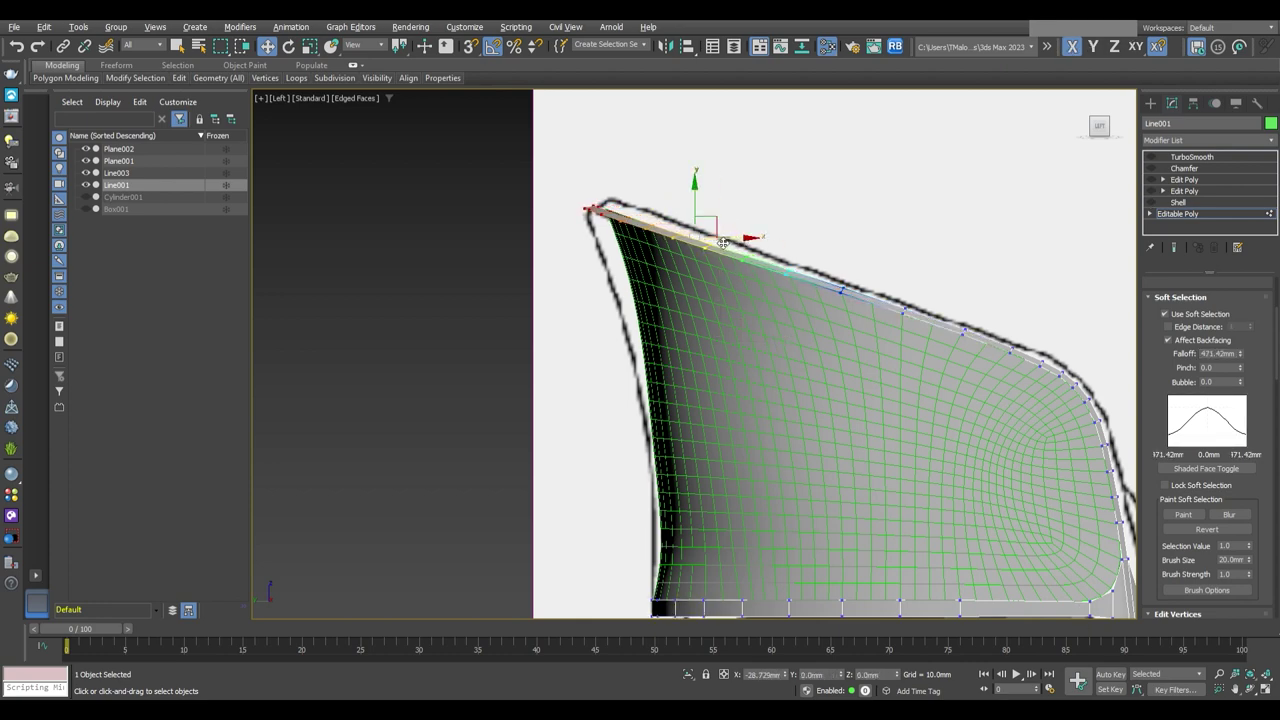
key(p)
alt+middle_drag(796, 438, 669, 525)
key(l)
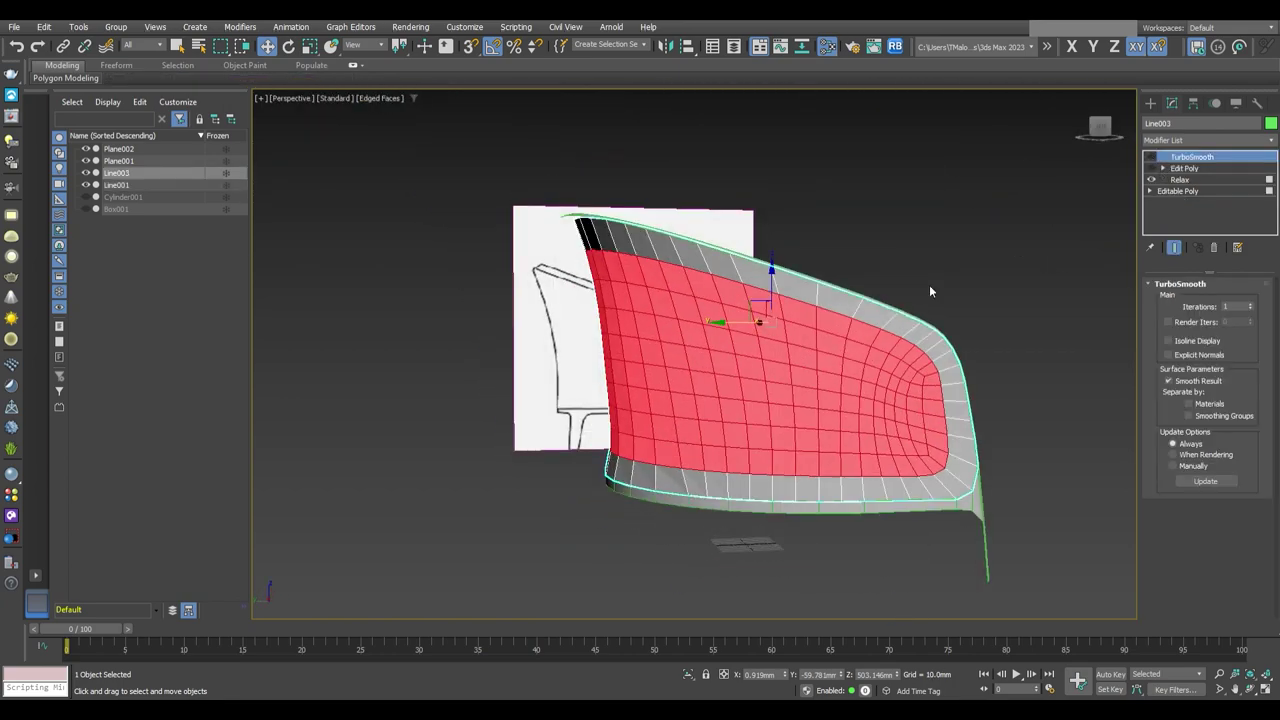
Re-enable the outer frame's lower Edit Poly modifier and orbit to check the thick rim
click(1183, 168)
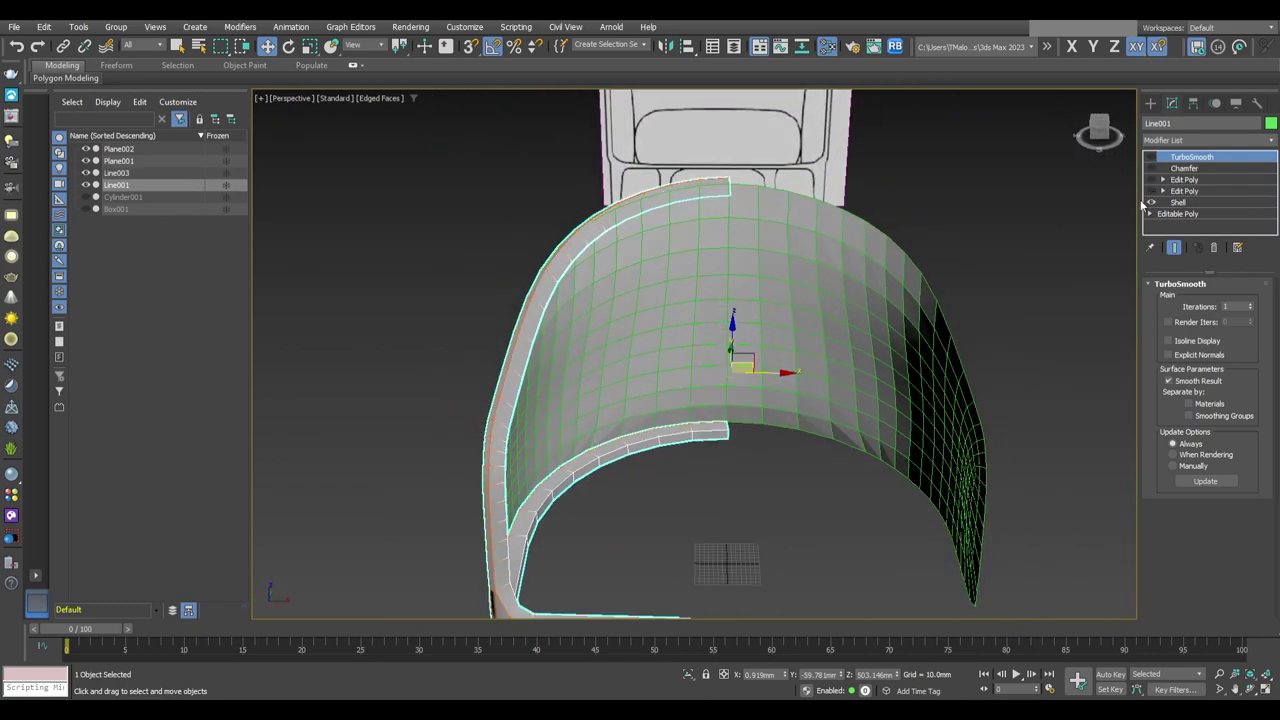
click(1183, 190)
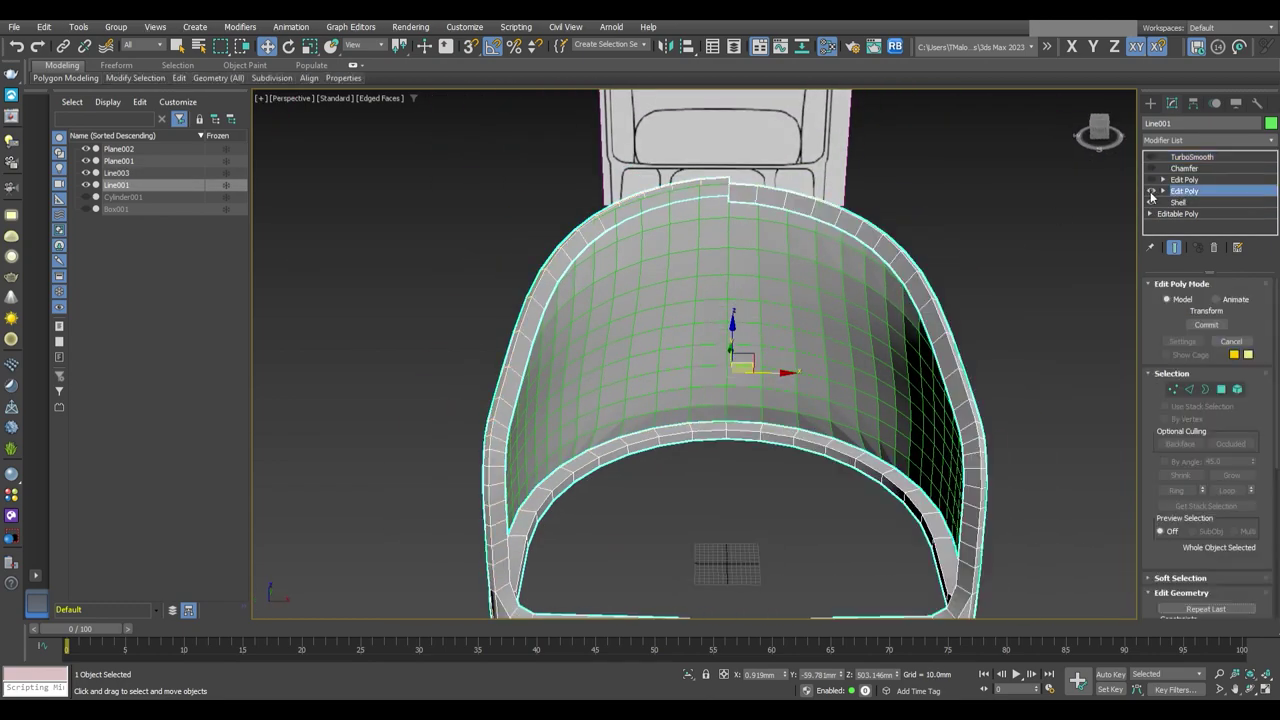
mouse_move(900, 340)
alt+middle_down()
mouse_move(720, 357)
mouse_move(714, 480)
mouse_move(814, 341)
alt+middle_up()
alt+middle_drag(826, 393, 732, 316)
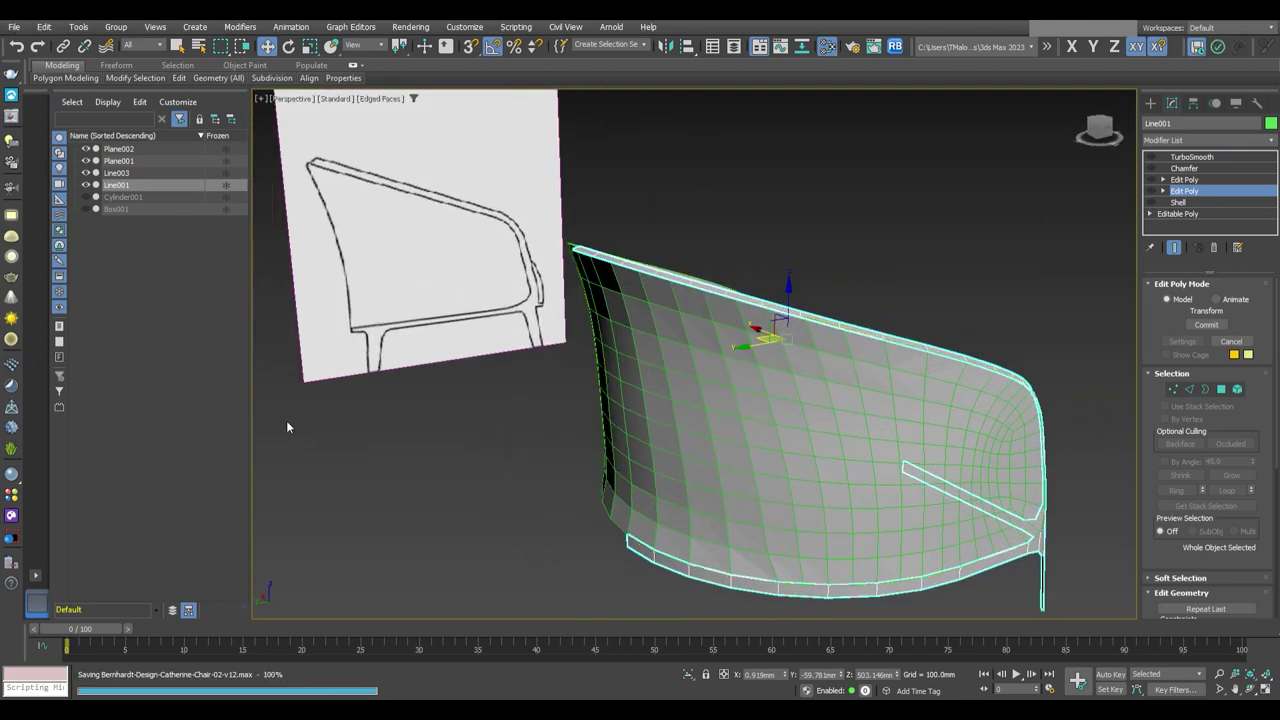
Select the inner shell and switch to vertex editing near its rim
click(116, 172)
key(1)
mouse_move(500, 400)
alt+middle_down()
mouse_move(581, 309)
mouse_move(848, 487)
alt+middle_up()
Snap the first inner-shell rim vertex onto the outer frame in Perspective
key(alt+w)
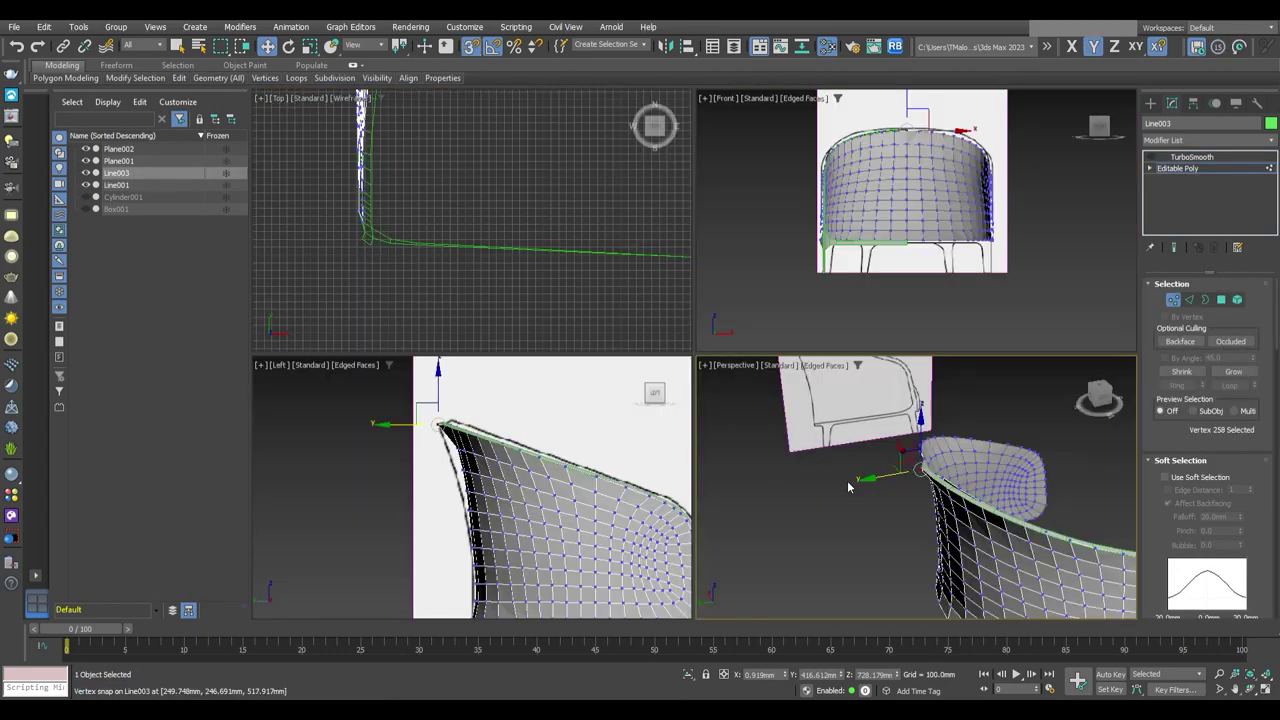
key(alt+w)
scroll(848, 487, up, 5)
mouse_move(833, 346)
alt+middle_down()
mouse_move(790, 444)
mouse_move(706, 371)
mouse_move(733, 338)
mouse_move(763, 374)
mouse_move(639, 372)
mouse_move(736, 410)
alt+middle_up()
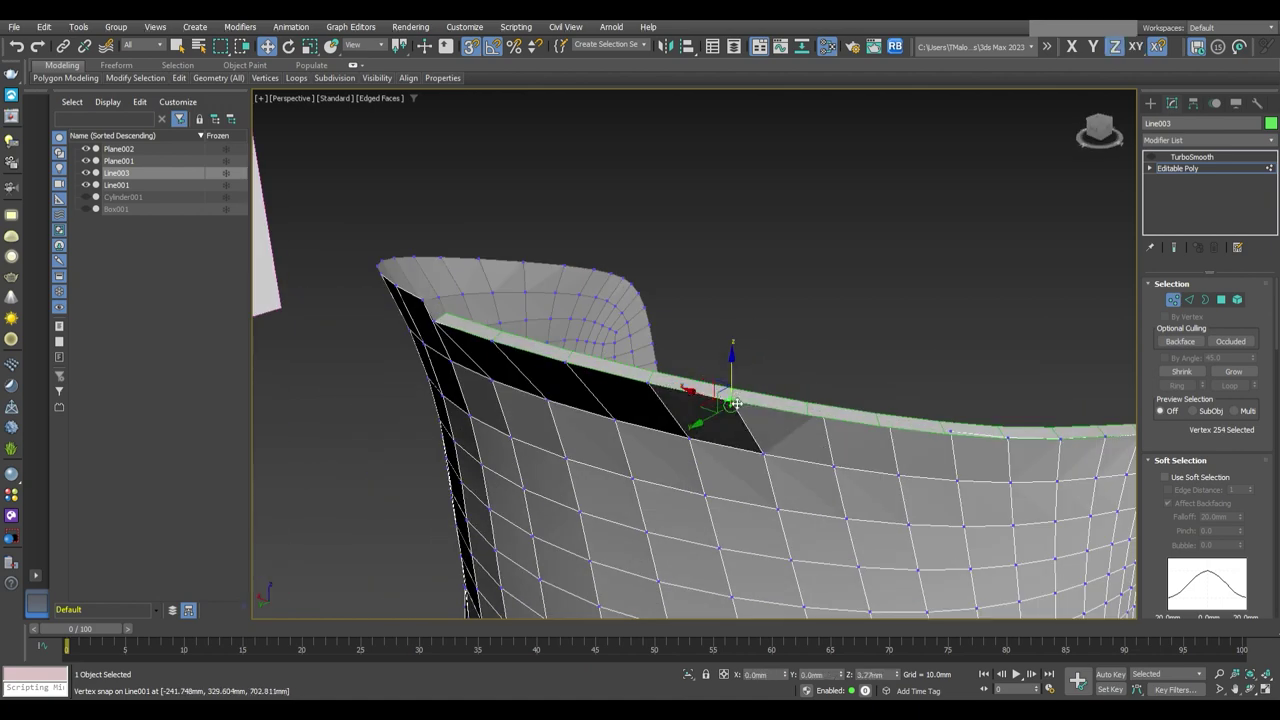
key(alt+w)
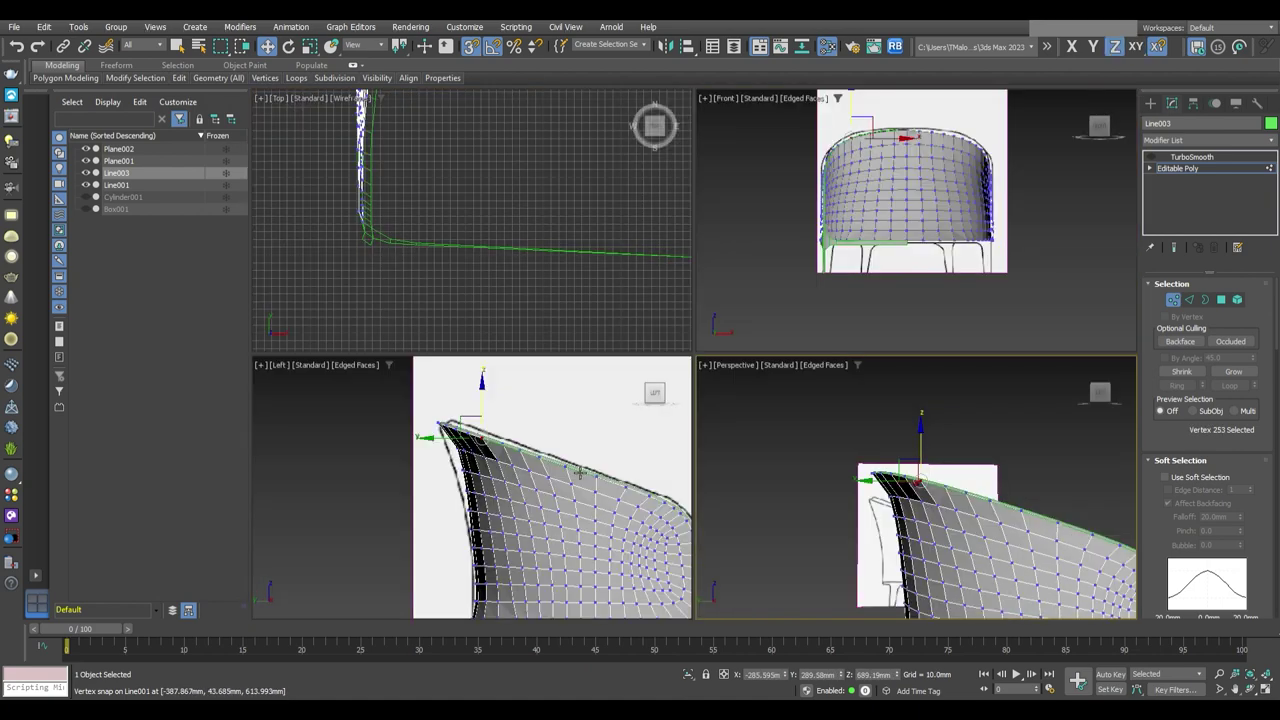
key(alt+w)
mouse_move(578, 472)
alt+middle_down()
mouse_move(714, 400)
mouse_move(782, 418)
mouse_move(720, 420)
alt+middle_up()
scroll(782, 418, down, 5)
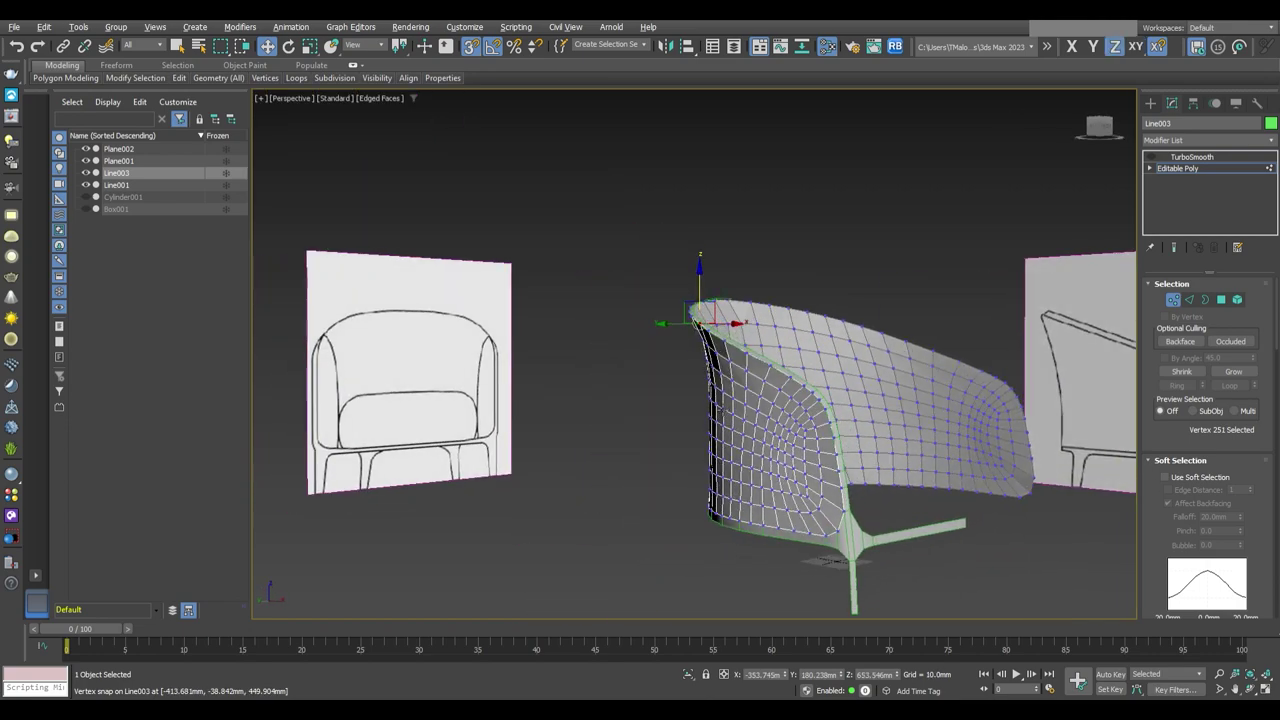
scroll(736, 323, up, 5)
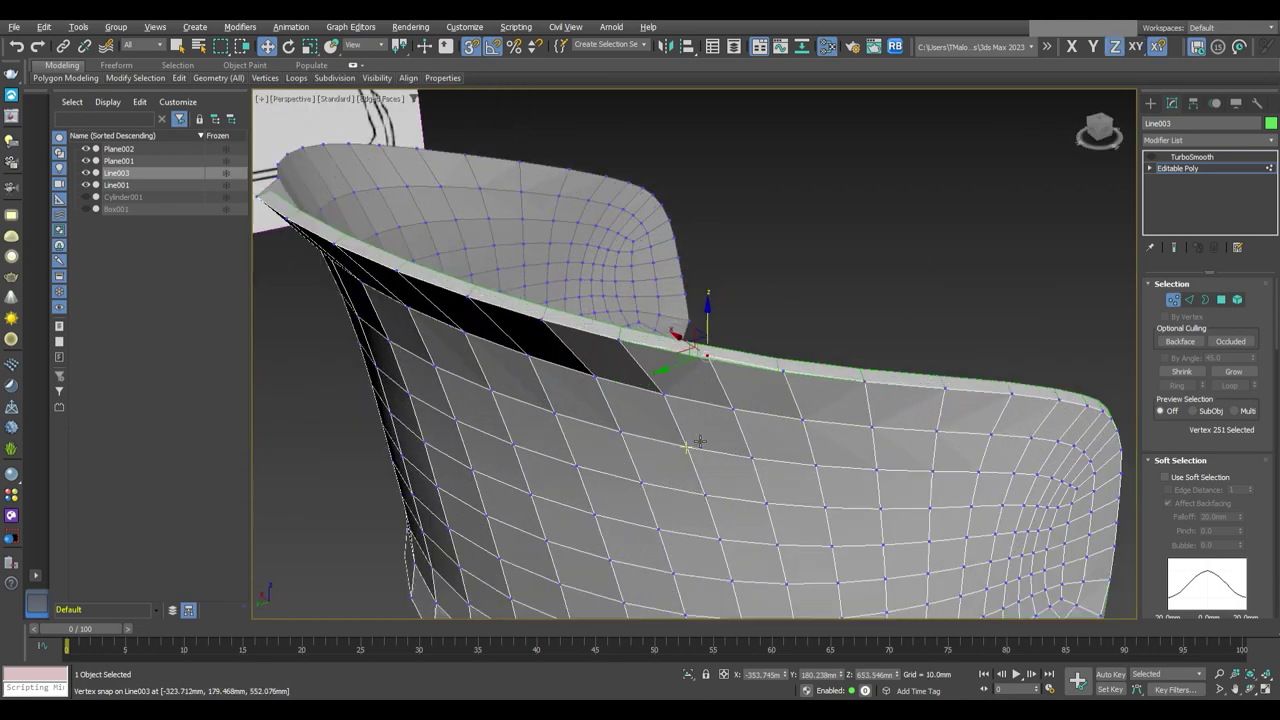
scroll(694, 366, up, 3)
alt+middle_drag(694, 366, 703, 353)
mouse_move(851, 404)
alt+middle_down()
mouse_move(800, 385)
mouse_move(820, 371)
mouse_move(835, 386)
mouse_move(782, 370)
mouse_move(857, 363)
mouse_move(684, 431)
alt+middle_up()
scroll(820, 392, down, 3)
scroll(800, 385, up, 3)
Select the next rim vertices, including one on the lower rim, for alignment
click(782, 377)
click(782, 370)
click(684, 431)
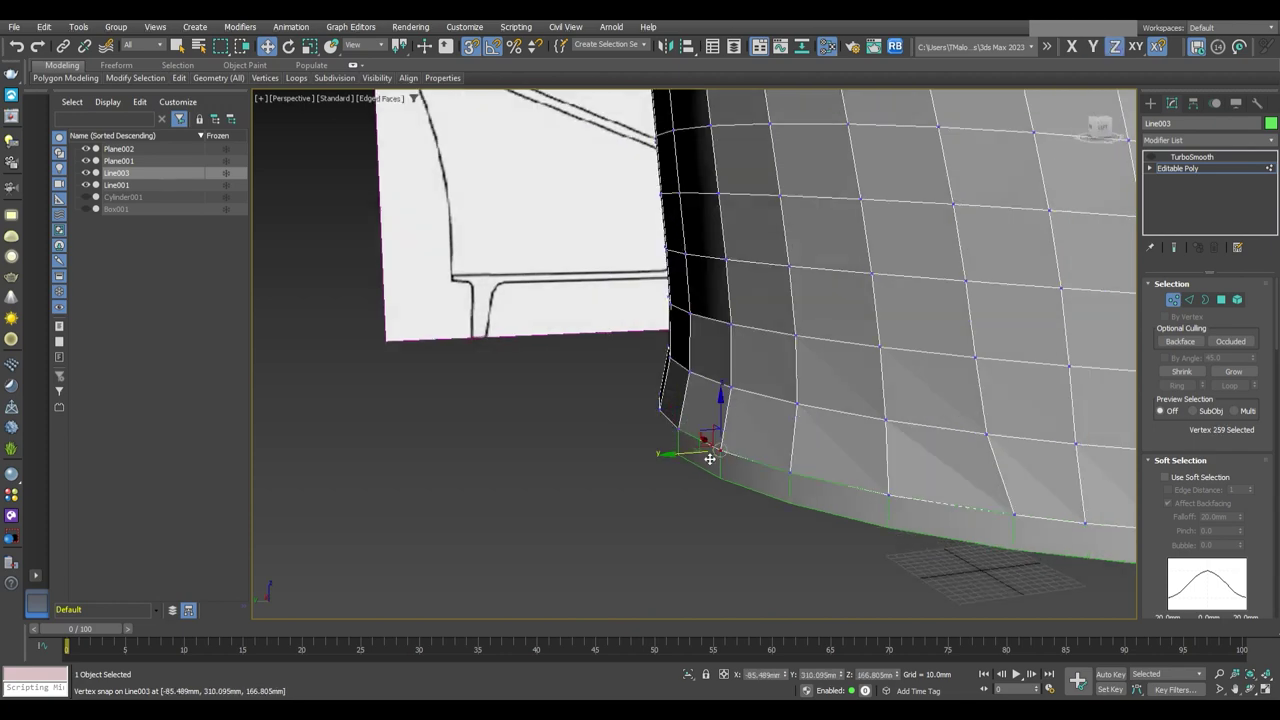
scroll(733, 458, down, 8)
In Front view, select half of the shell's polygons, then leave sub-object editing
key(f)
key(4)
drag(949, 146, 684, 471)
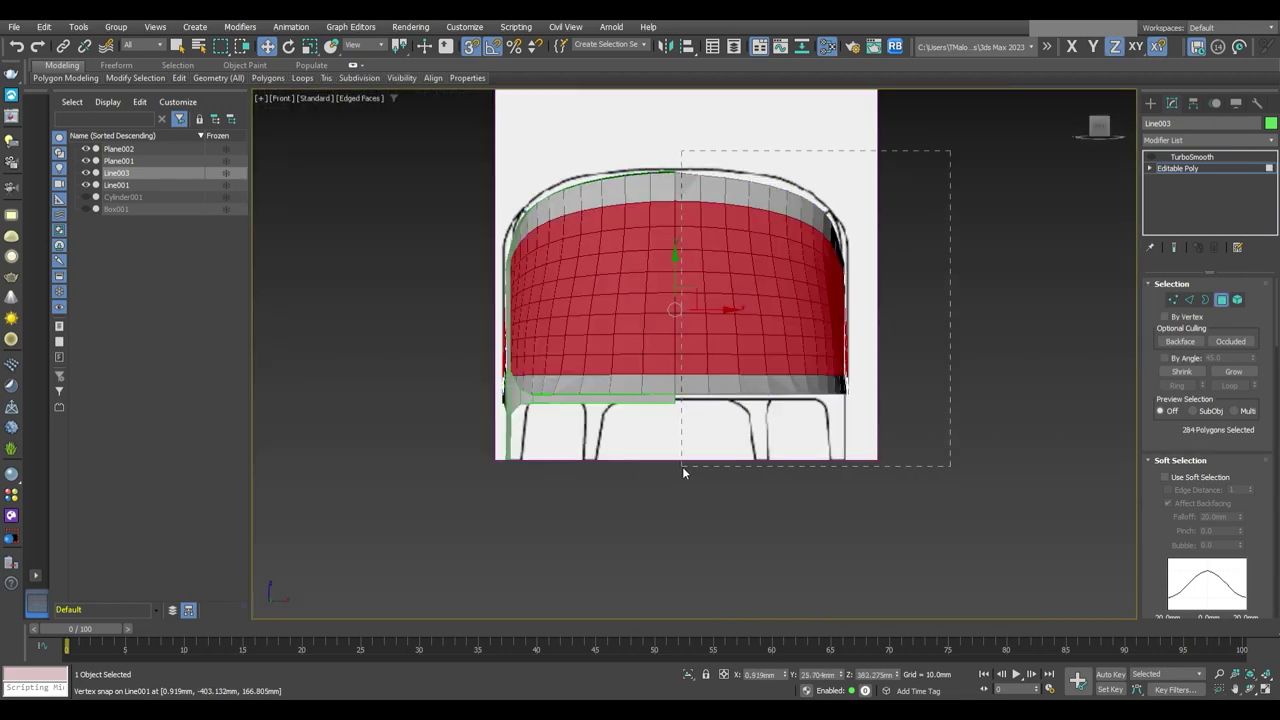
key(6)
key(alt+w)
key(alt+w)
mouse_move(763, 480)
alt+middle_down()
mouse_move(677, 257)
mouse_move(759, 426)
alt+middle_up()
Select a single vertex on the inner shell's base mesh at the chair back
click(1177, 168)
key(1)
scroll(937, 531, down, 3)
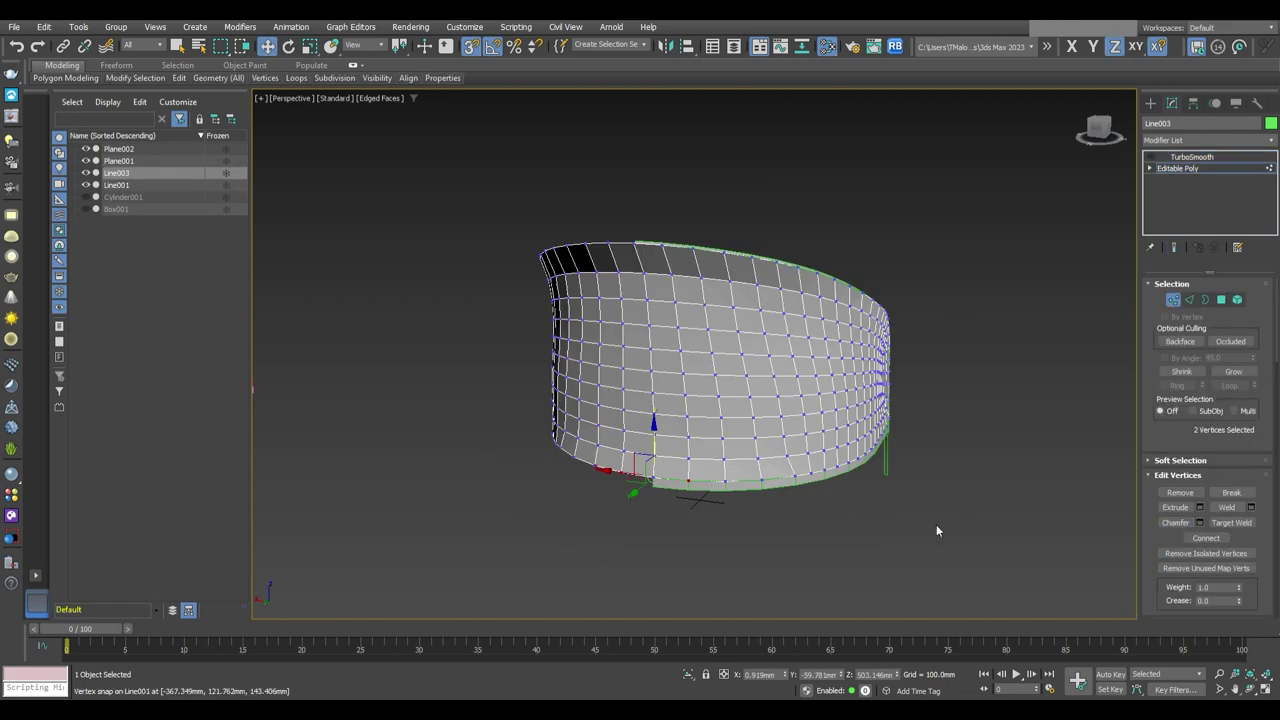
mouse_move(703, 414)
alt+middle_down()
mouse_move(650, 420)
mouse_move(740, 440)
alt+middle_up()
click(689, 420)
mouse_move(875, 465)
alt+middle_down()
mouse_move(675, 328)
mouse_move(760, 340)
mouse_move(743, 507)
alt+middle_up()
key(1)
scroll(808, 366, down, 3)
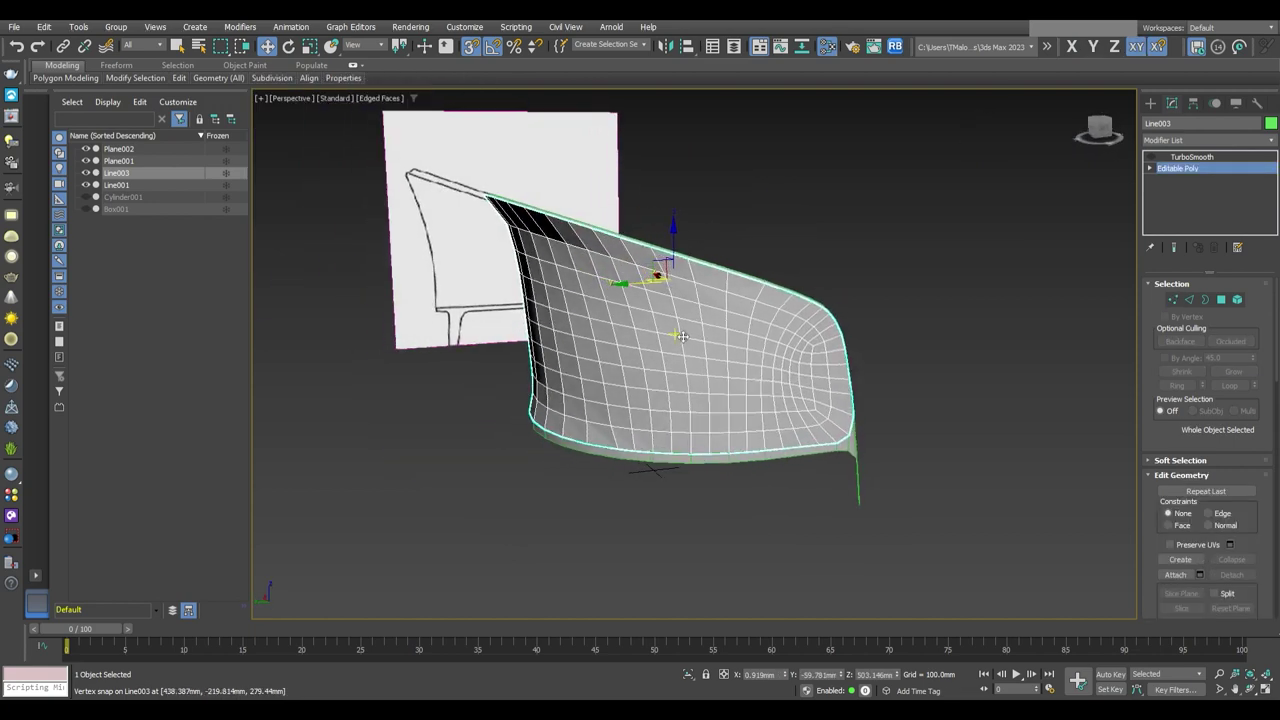
In Left view, select only the shell's 21 top-row vertices
key(alt+w)
key(1)
key(alt+w)
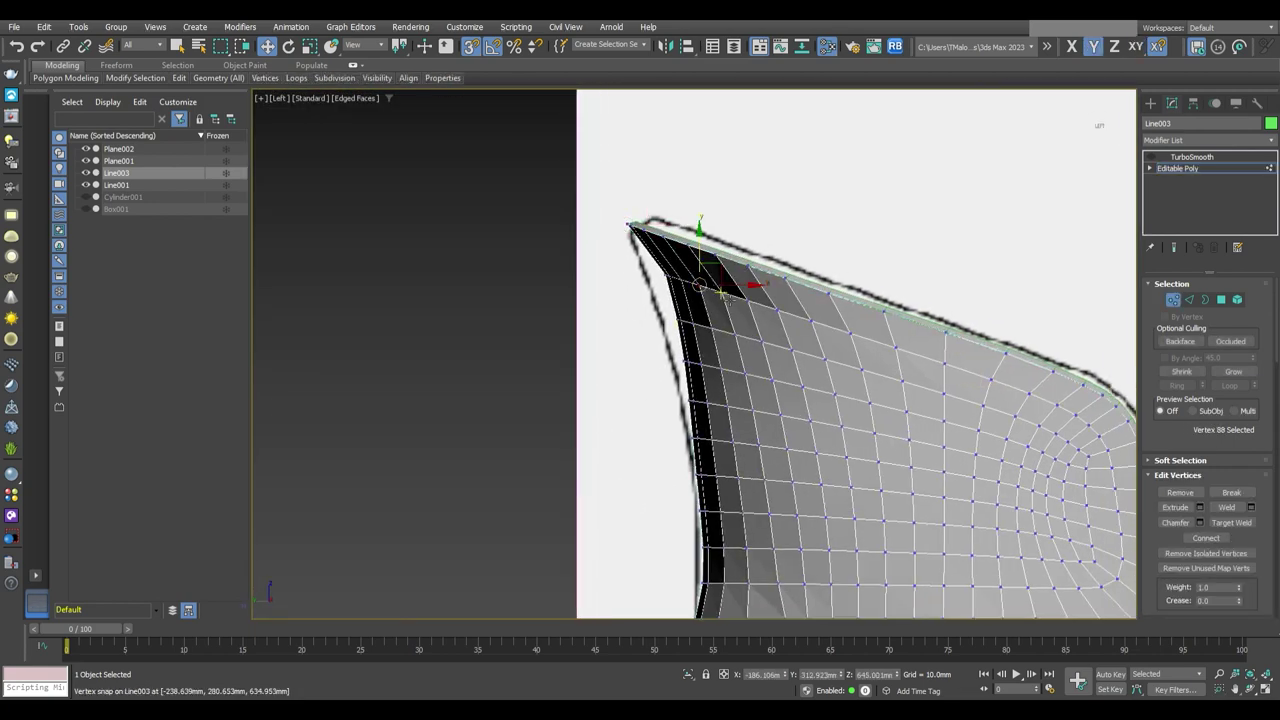
key(ctrl+z)
drag(703, 233, 700, 230)
scroll(710, 290, up, 2)
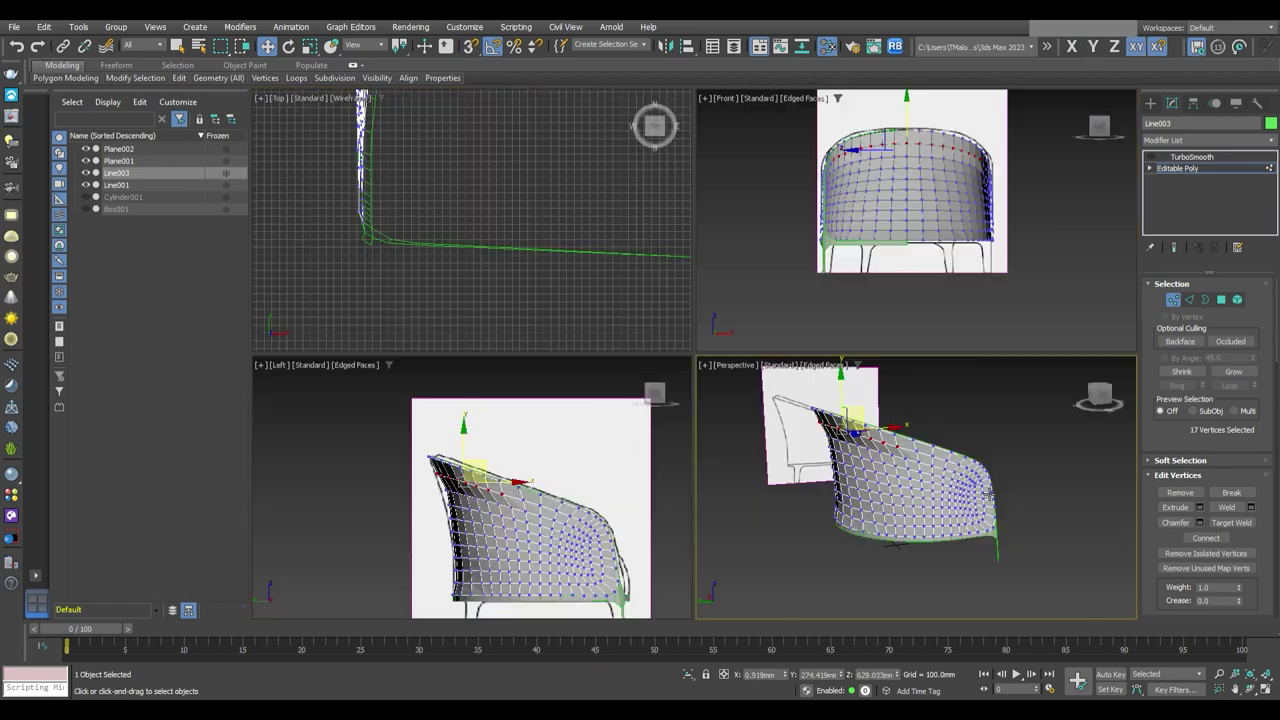
Select all vertices and apply a Relax modifier at value 1.0 with 50 iterations
scroll(680, 340, up, 3)
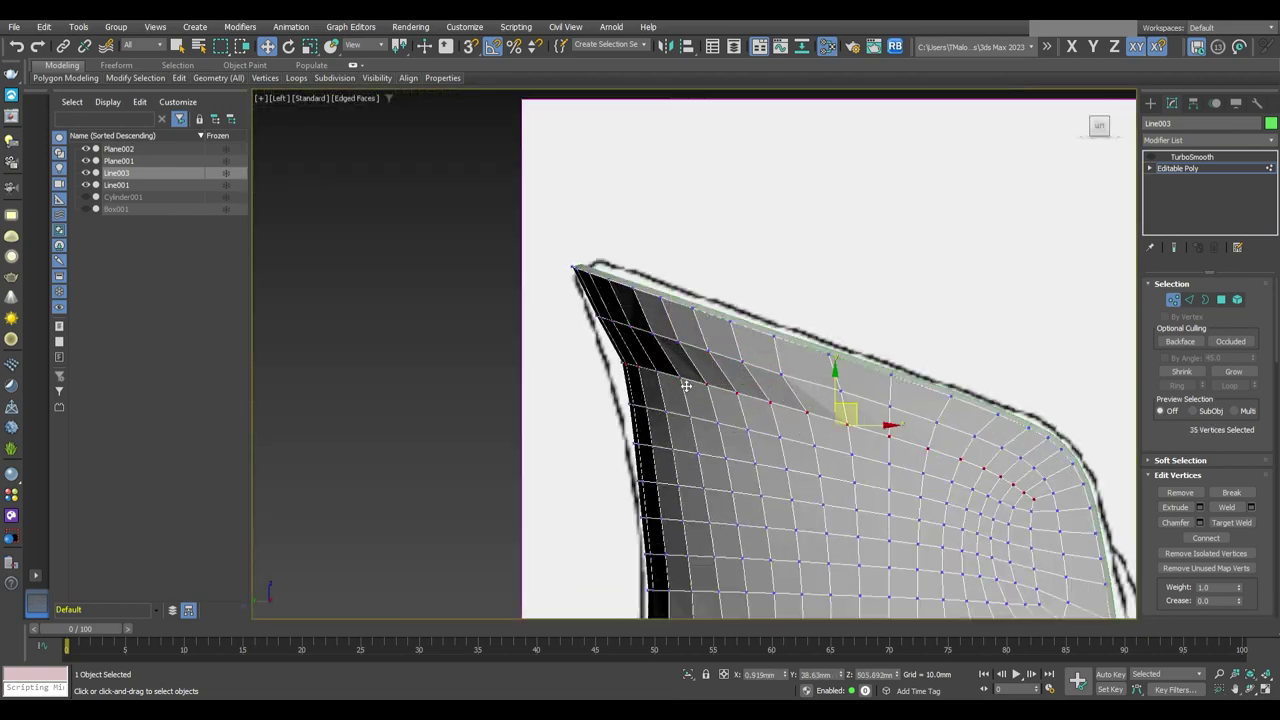
scroll(680, 340, down, 4)
scroll(700, 330, up, 5)
scroll(706, 326, down, 1)
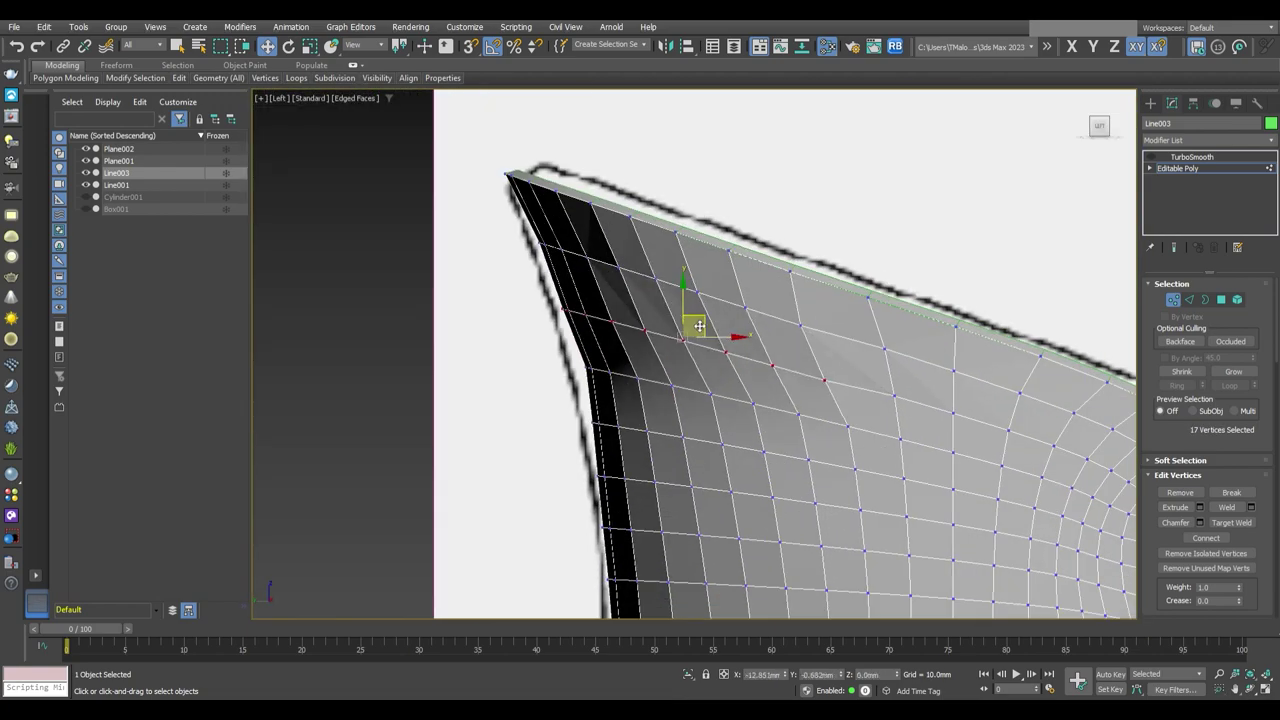
scroll(699, 326, down, 2)
scroll(686, 354, down, 2)
scroll(737, 400, down, 2)
scroll(700, 449, up, 3)
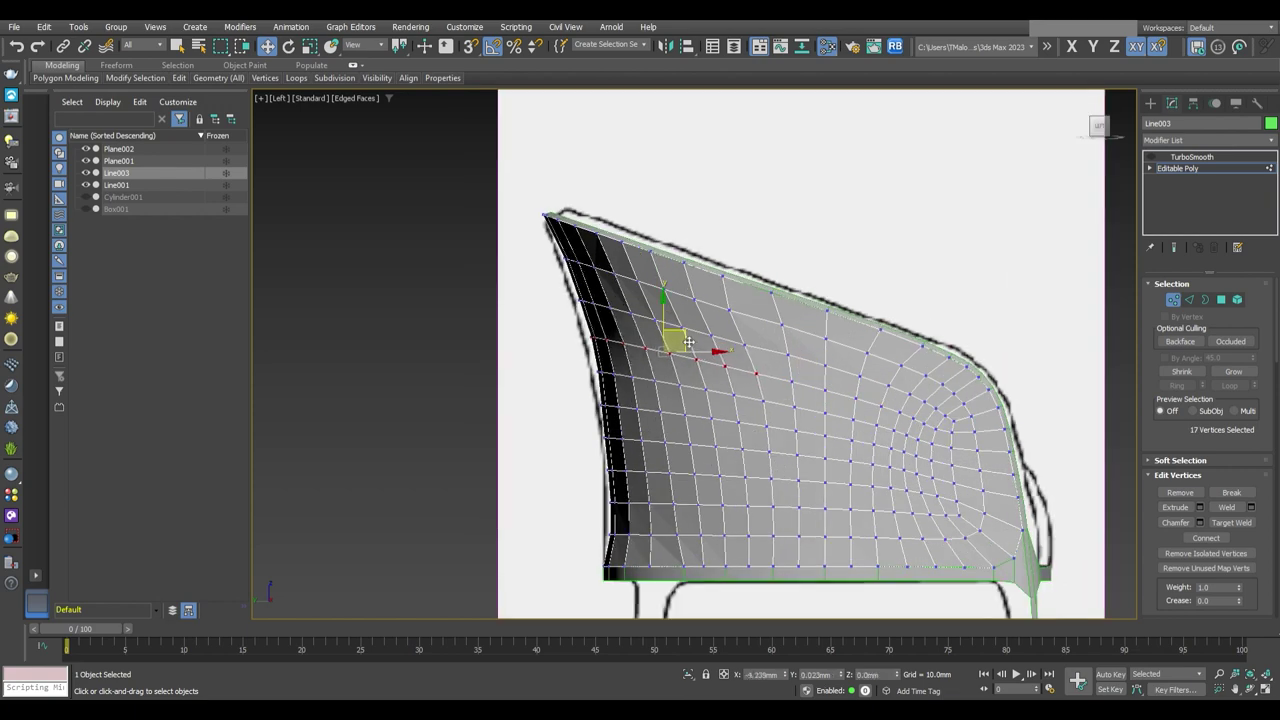
scroll(688, 342, down, 2)
key(alt+w)
key(alt+w)
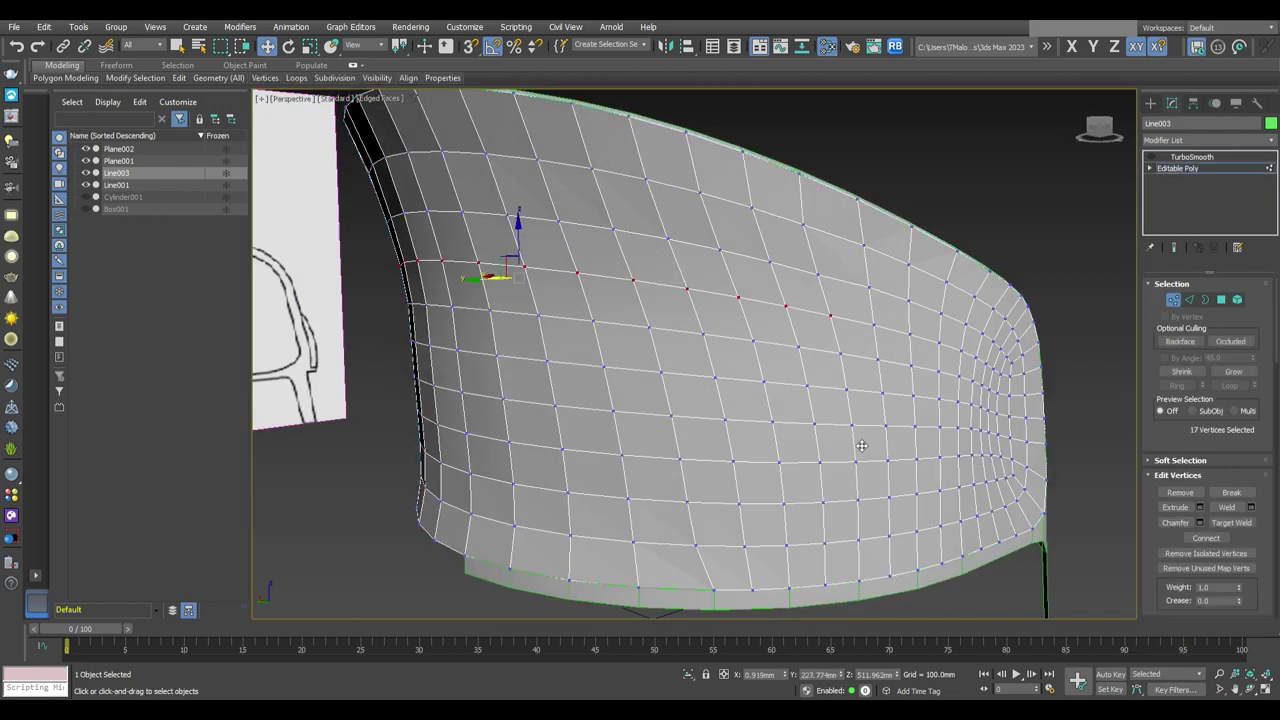
scroll(726, 331, down, 3)
key(ctrl+a)
alt+middle_drag(726, 330, 753, 430)
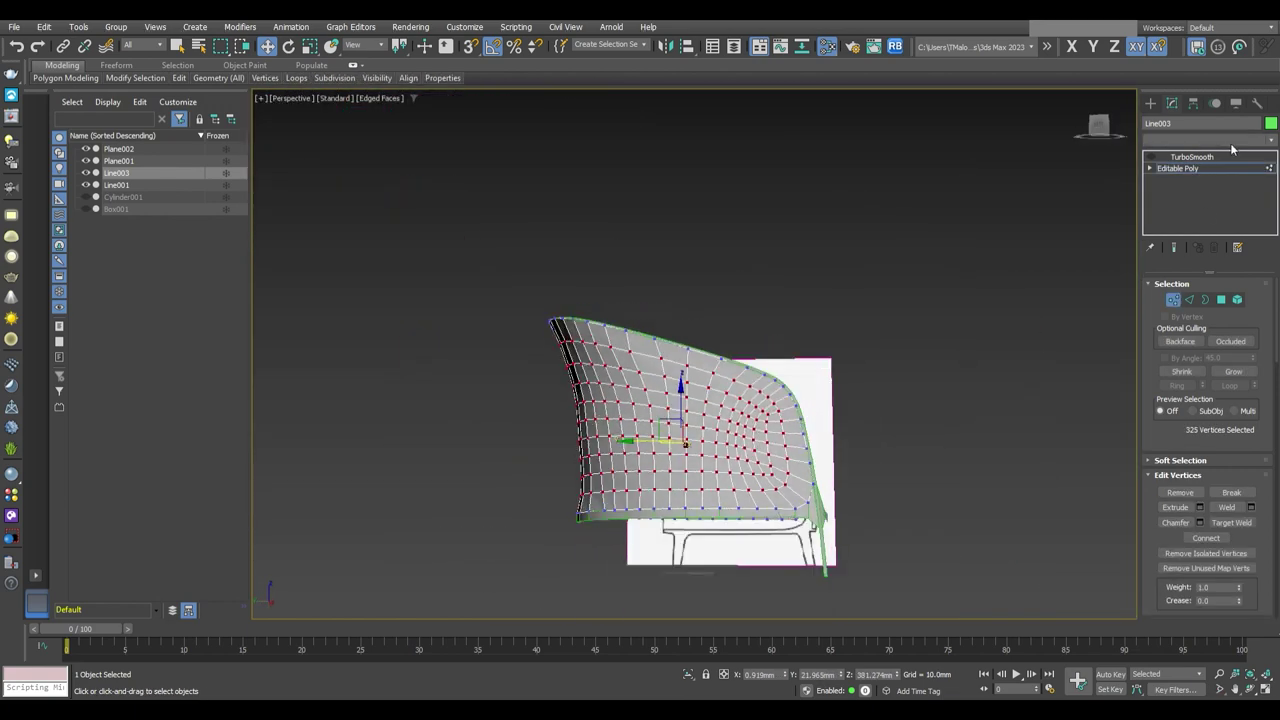
key(Return)
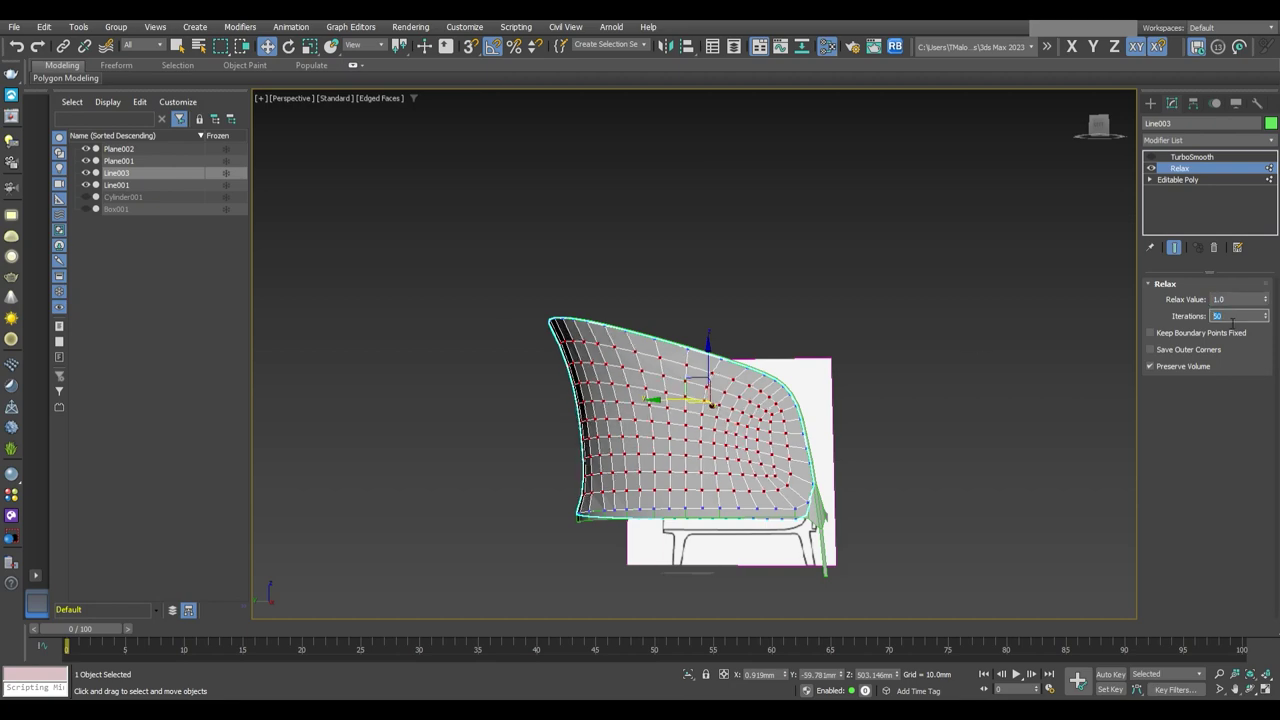
mouse_move(700, 371)
alt+middle_down()
mouse_move(830, 476)
mouse_move(930, 471)
mouse_move(894, 451)
mouse_move(917, 323)
mouse_move(908, 252)
mouse_move(912, 312)
mouse_move(1076, 331)
mouse_move(980, 328)
mouse_move(1055, 301)
alt+middle_up()
Add Edit Poly and TurboSmooth above Relax and show wireframe edges
key(e)
key(t)
key(F4)
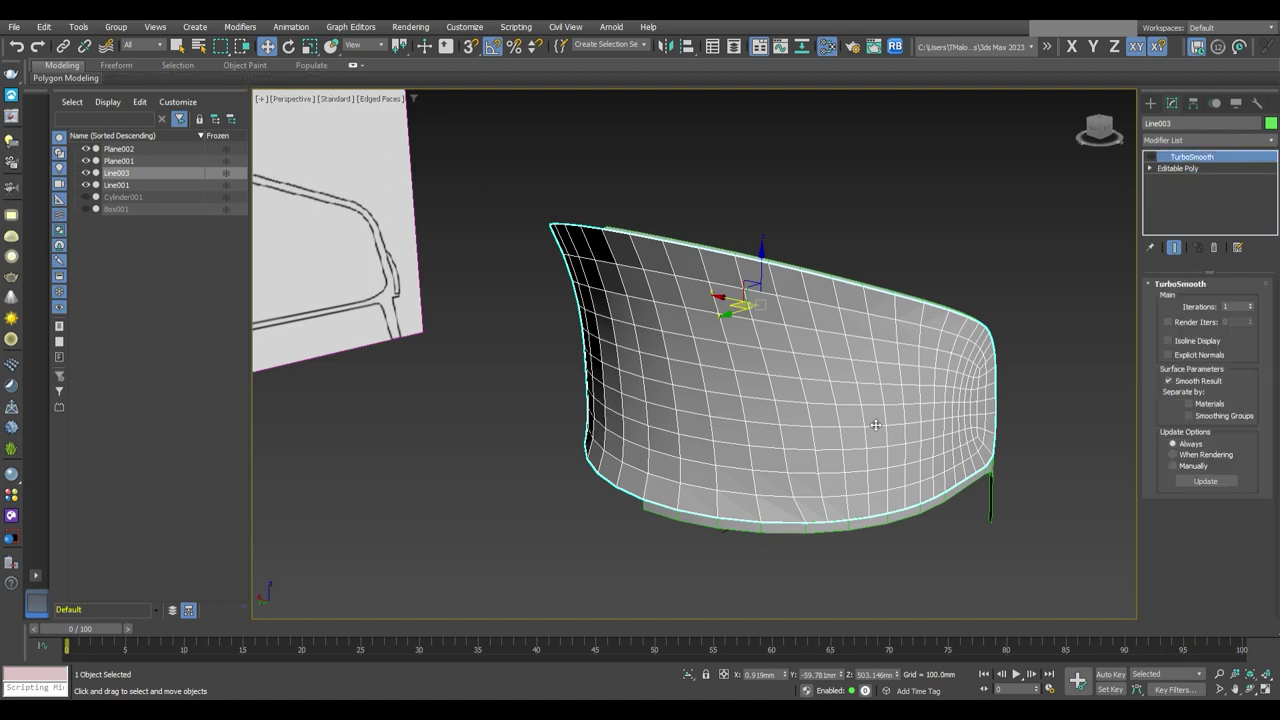
Select all base-mesh vertices and preview the TurboSmoothed shell
click(1203, 168)
key(1)
mouse_move(760, 360)
alt+middle_down()
mouse_move(697, 370)
mouse_move(870, 420)
mouse_move(665, 355)
mouse_move(900, 380)
alt+middle_up()
key(ctrl+a)
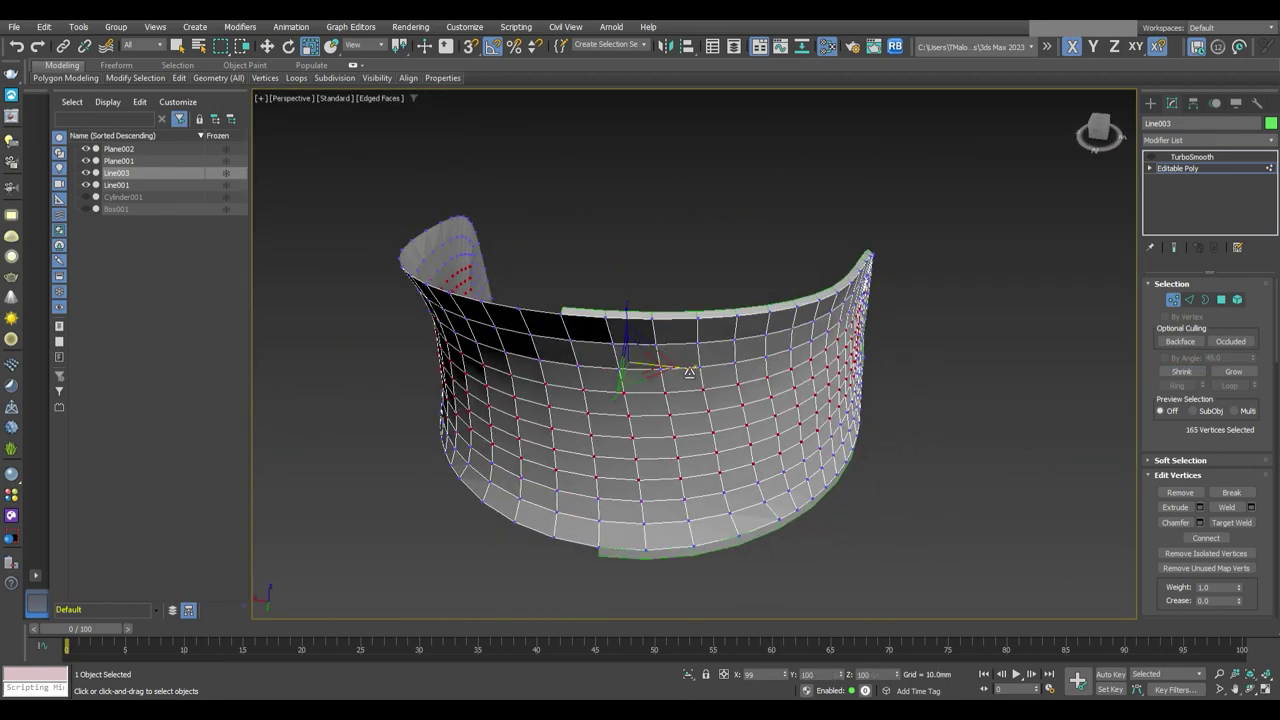
alt+middle_drag(690, 372, 740, 385)
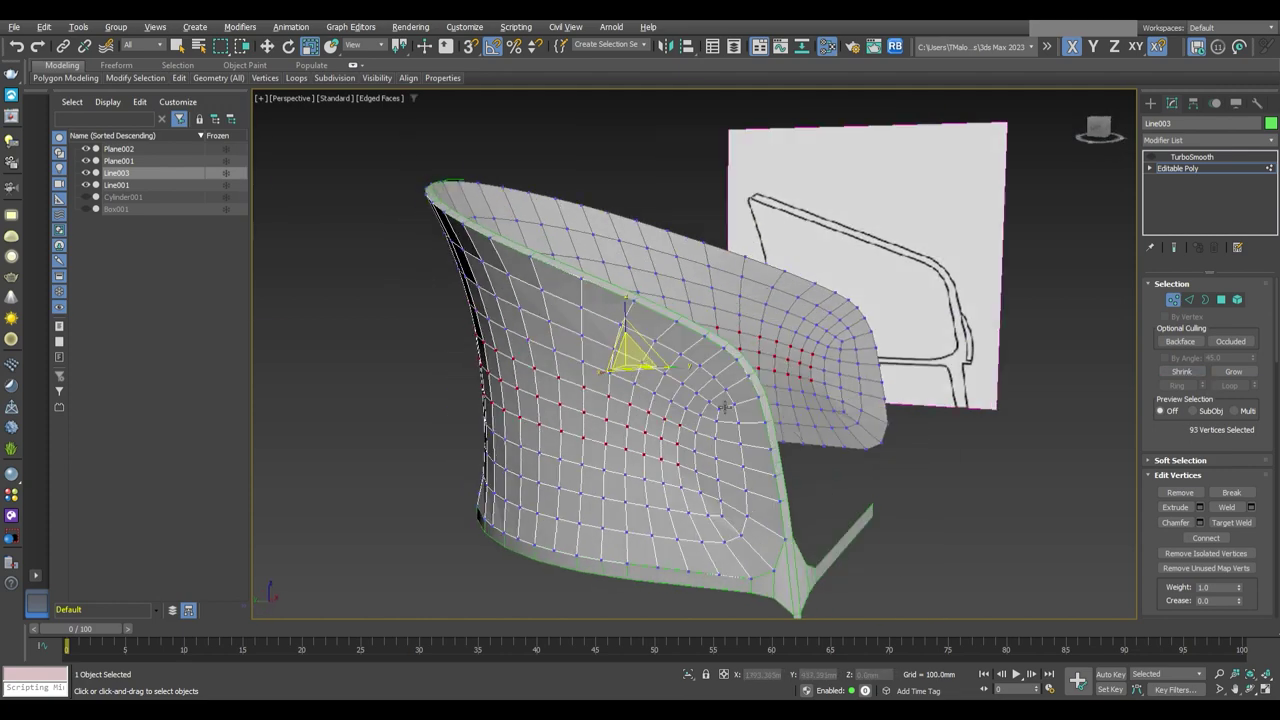
click(1148, 158)
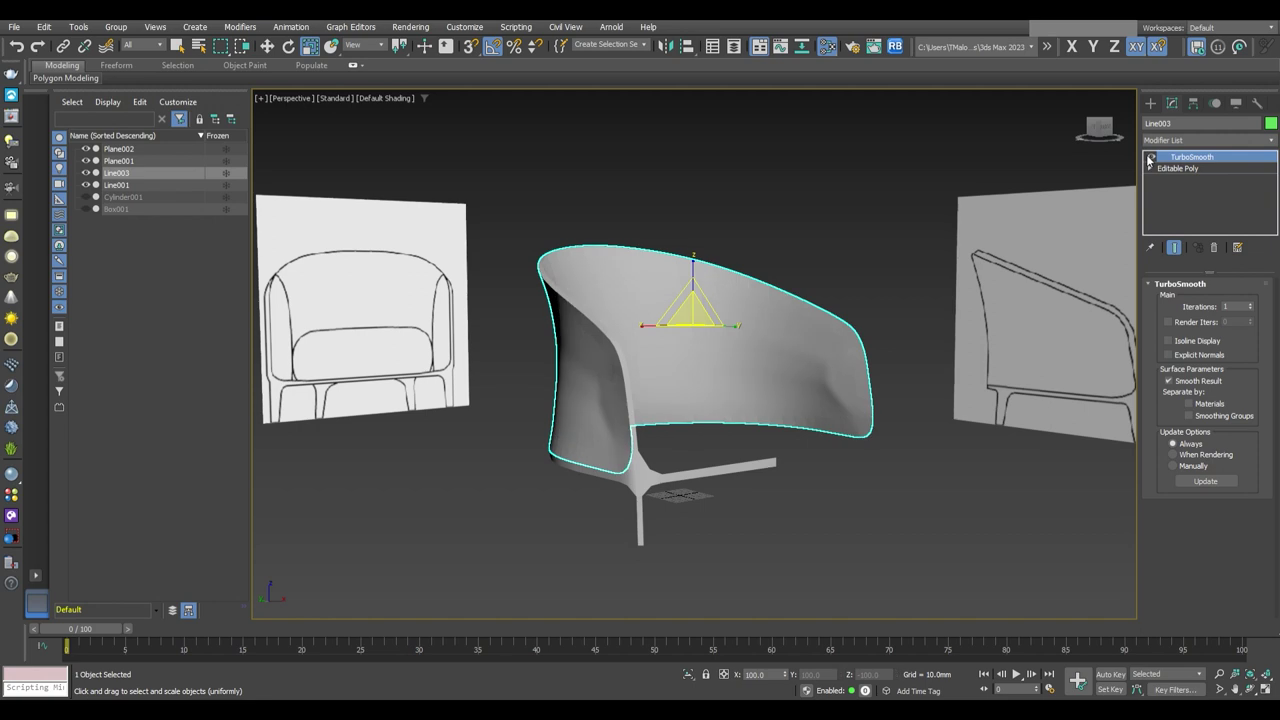
click(1174, 169)
Add a Relax modifier and an Edit Poly layer above the base mesh
scroll(1223, 300, down, 3)
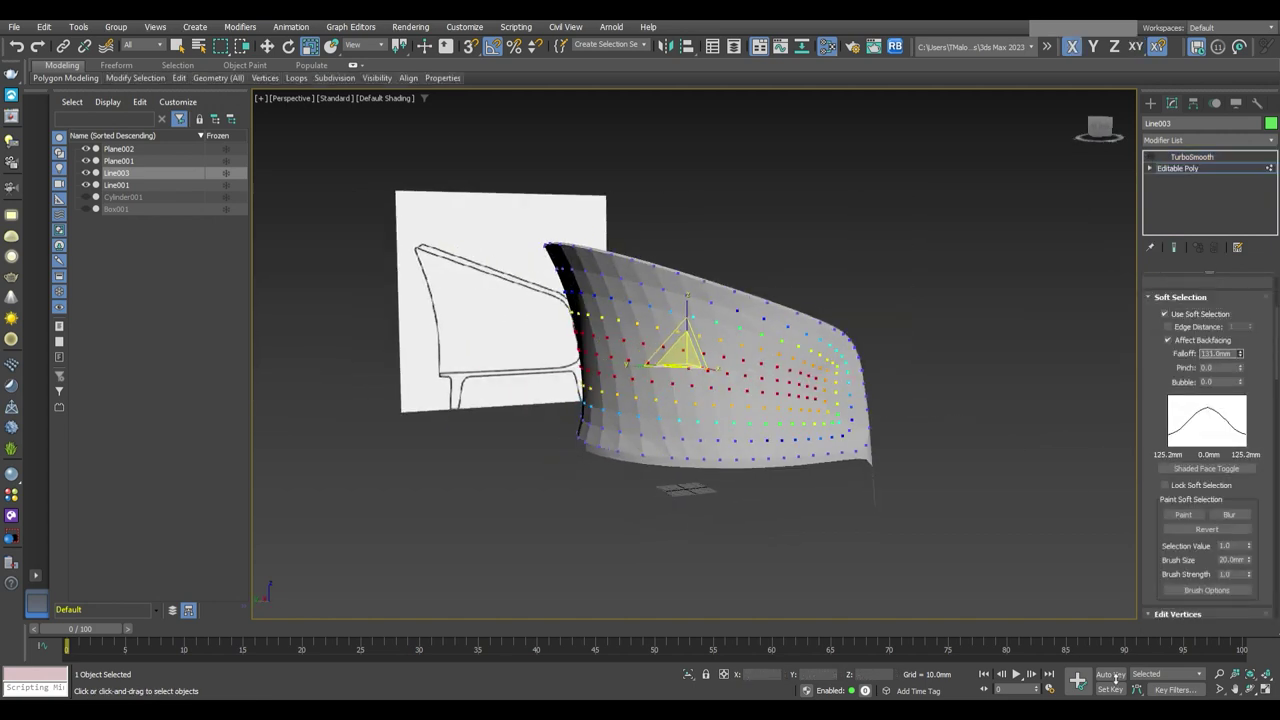
text(Relax)
key(Return)
text(50)
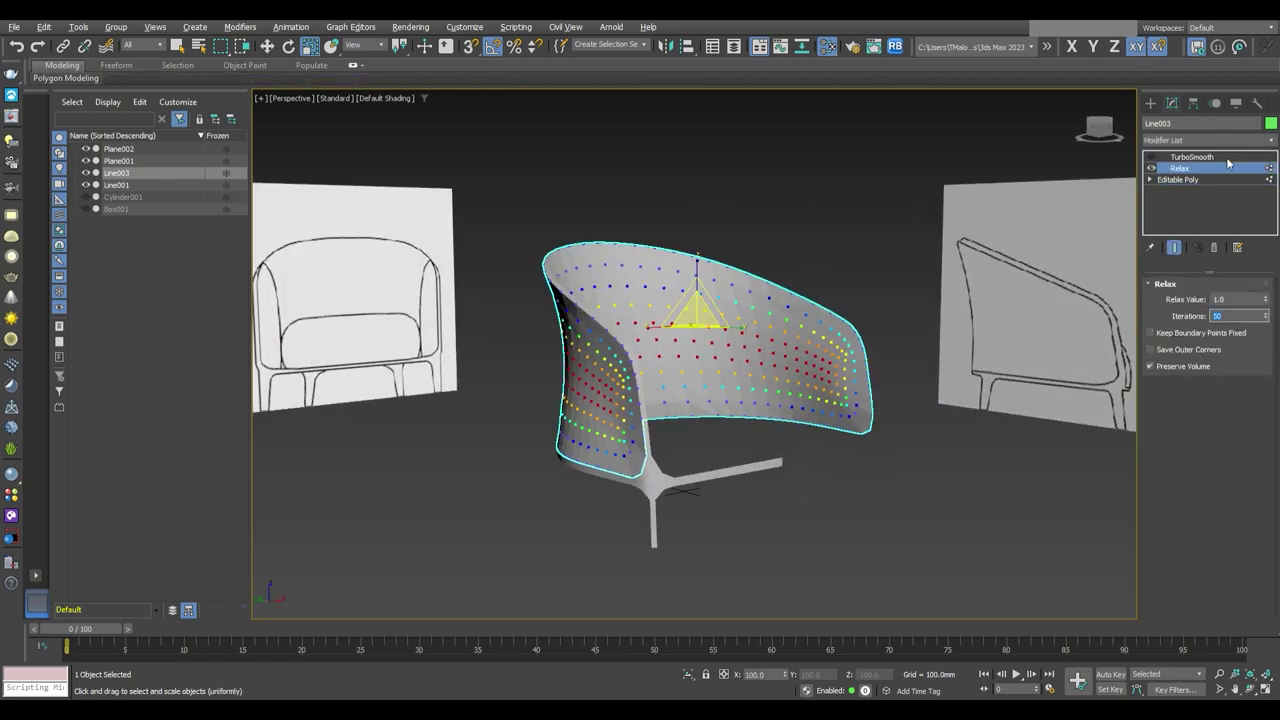
key(Return)
click(1192, 157)
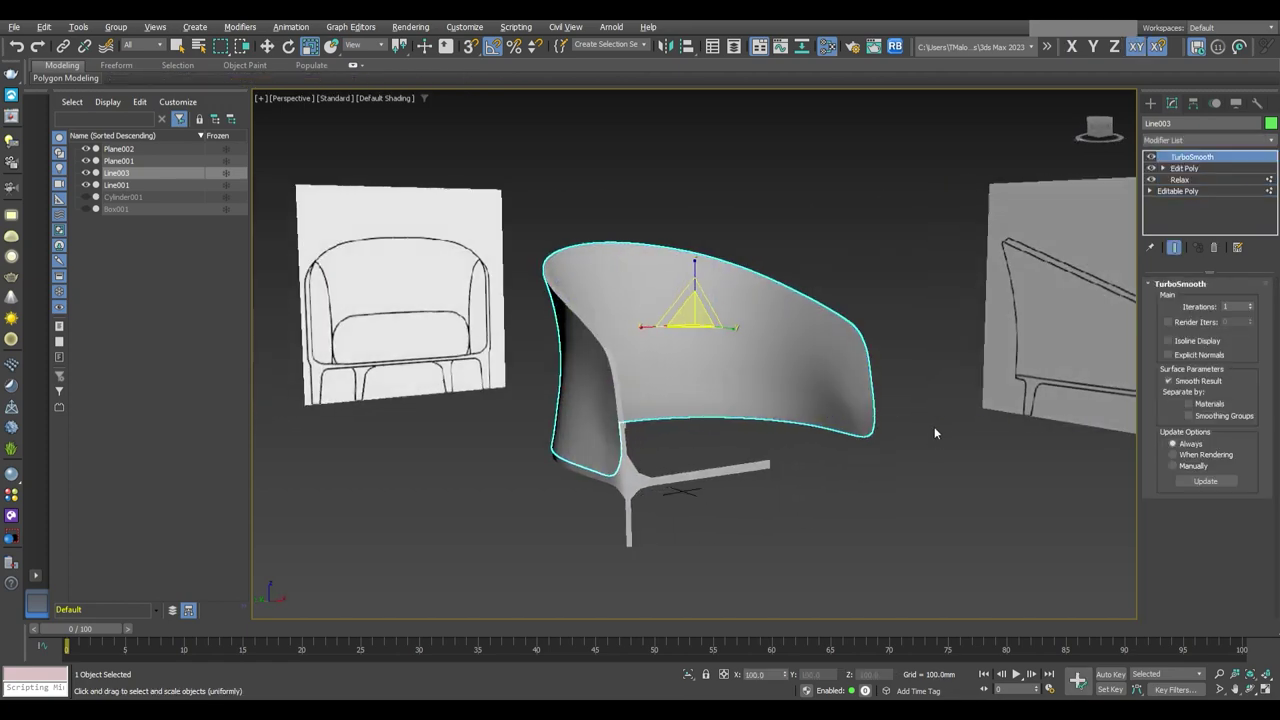
mouse_move(940, 426)
alt+middle_down()
mouse_move(1140, 440)
mouse_move(930, 428)
mouse_move(1000, 429)
mouse_move(663, 480)
mouse_move(1089, 240)
alt+middle_up()
key(w)
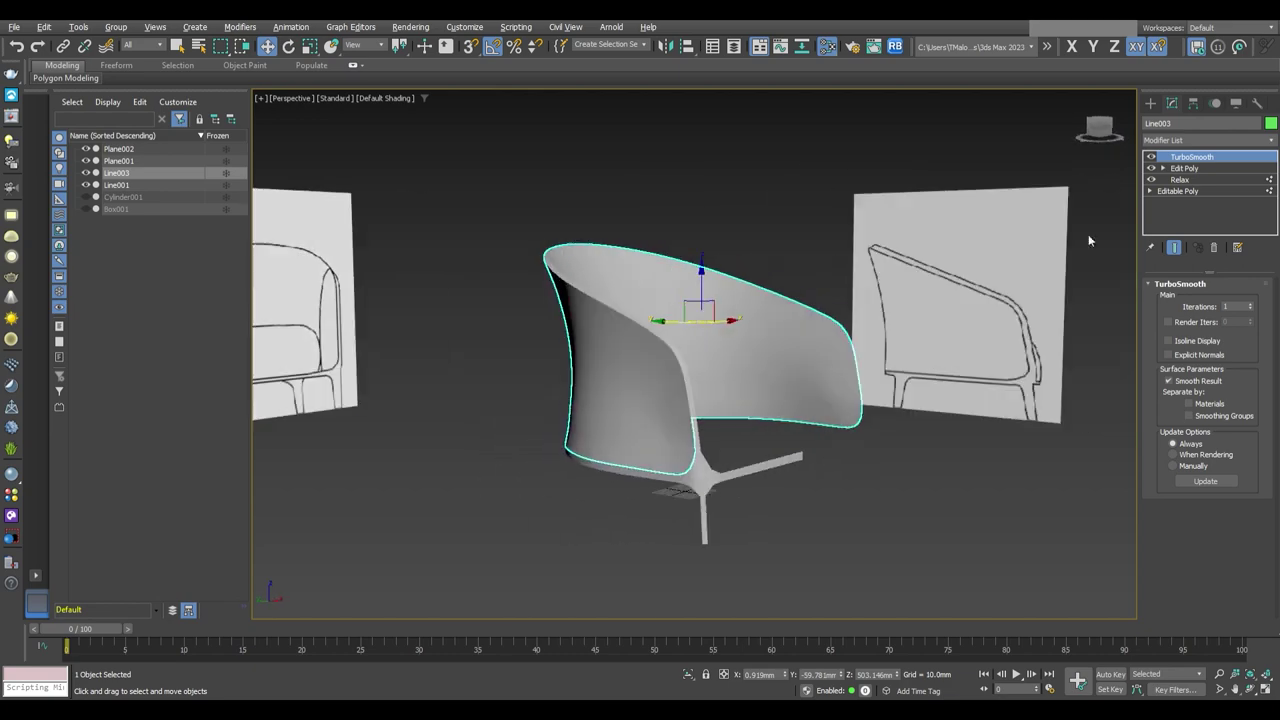
Select all the shell's vertices in the Edit Poly layer
click(1165, 168)
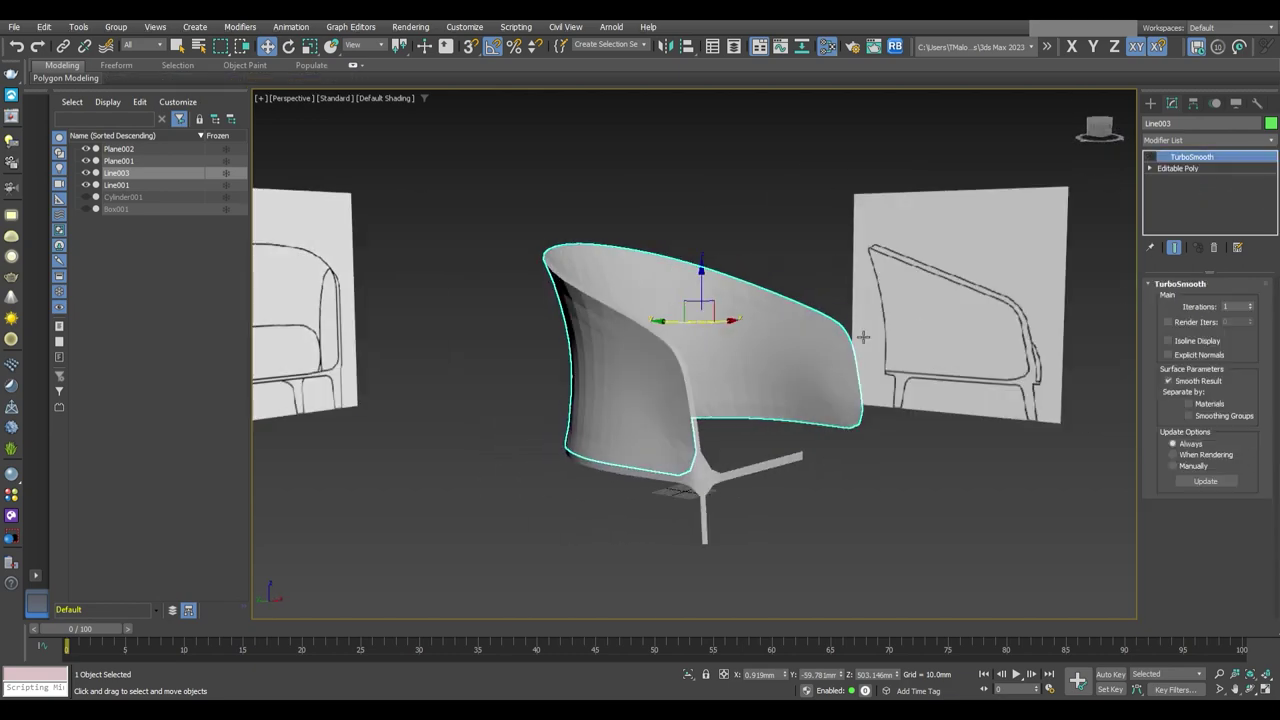
key(1)
alt+middle_drag(700, 400, 600, 380)
drag(871, 551, 568, 226)
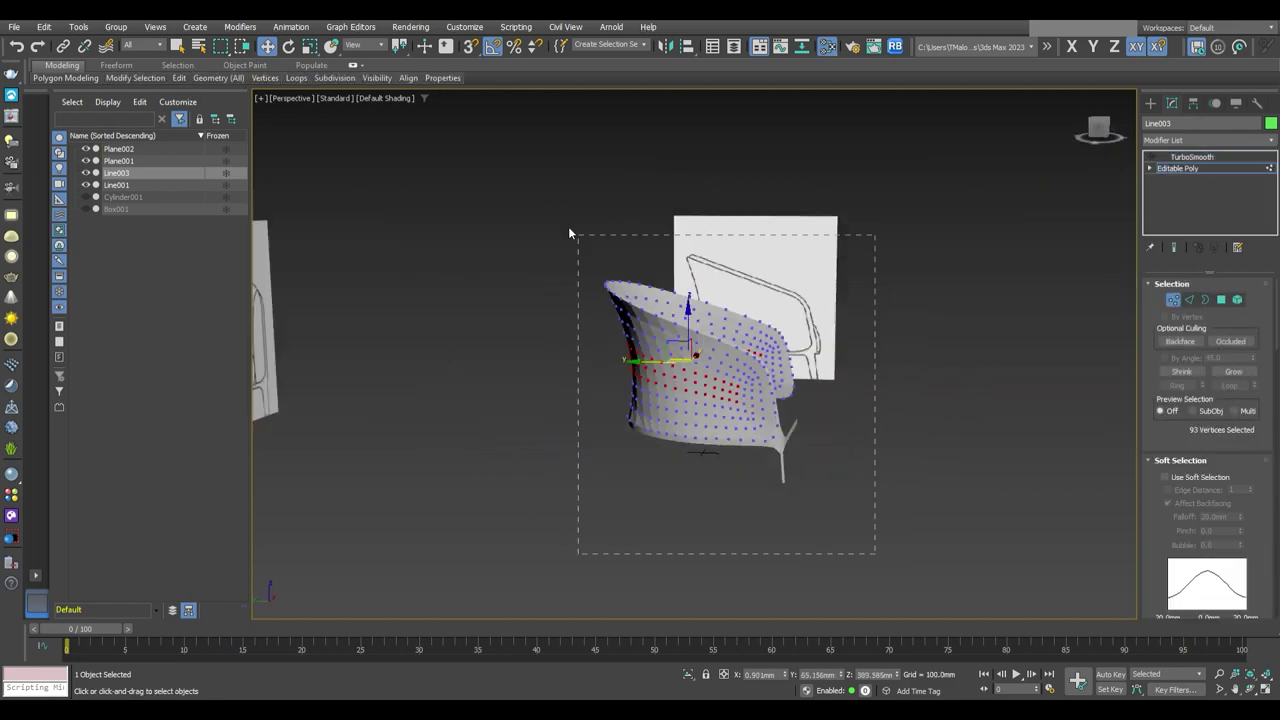
alt+middle_drag(805, 413, 760, 413)
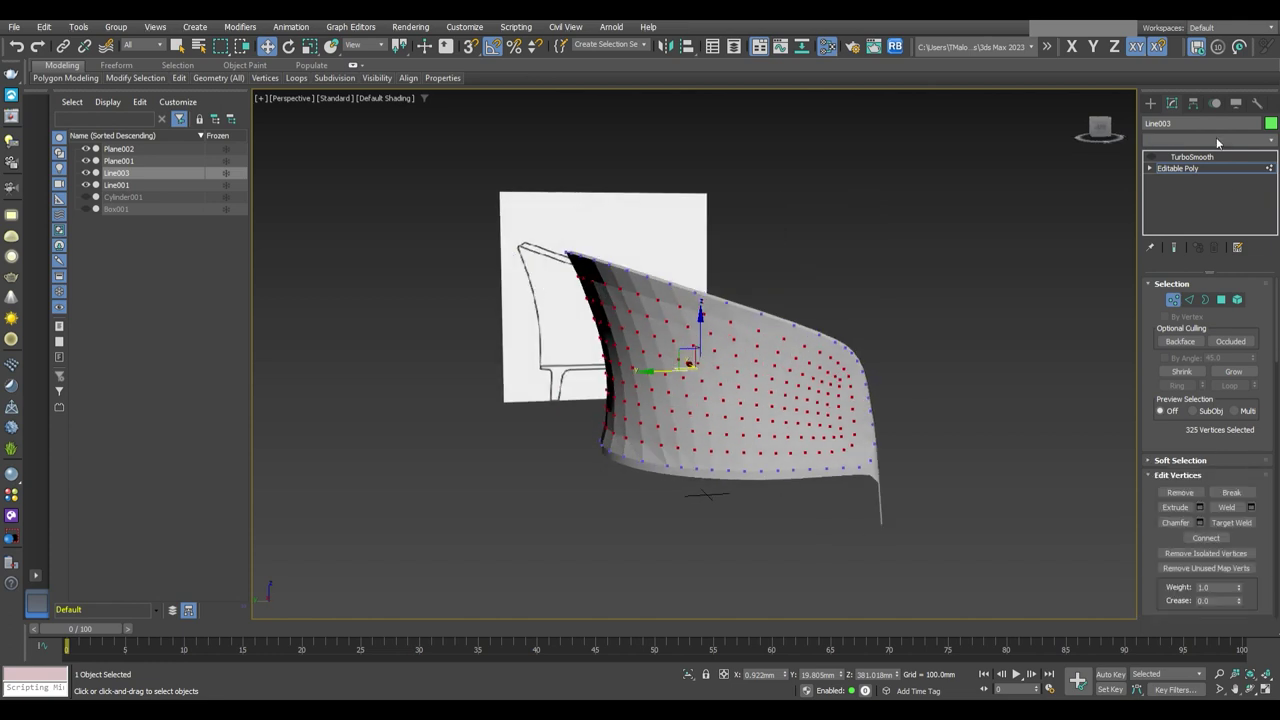
Add another Relax modifier with value 1.0 and 50 iterations
click(1216, 140)
click(1221, 330)
click(1238, 299)
text(1)
click(1233, 317)
text(50)
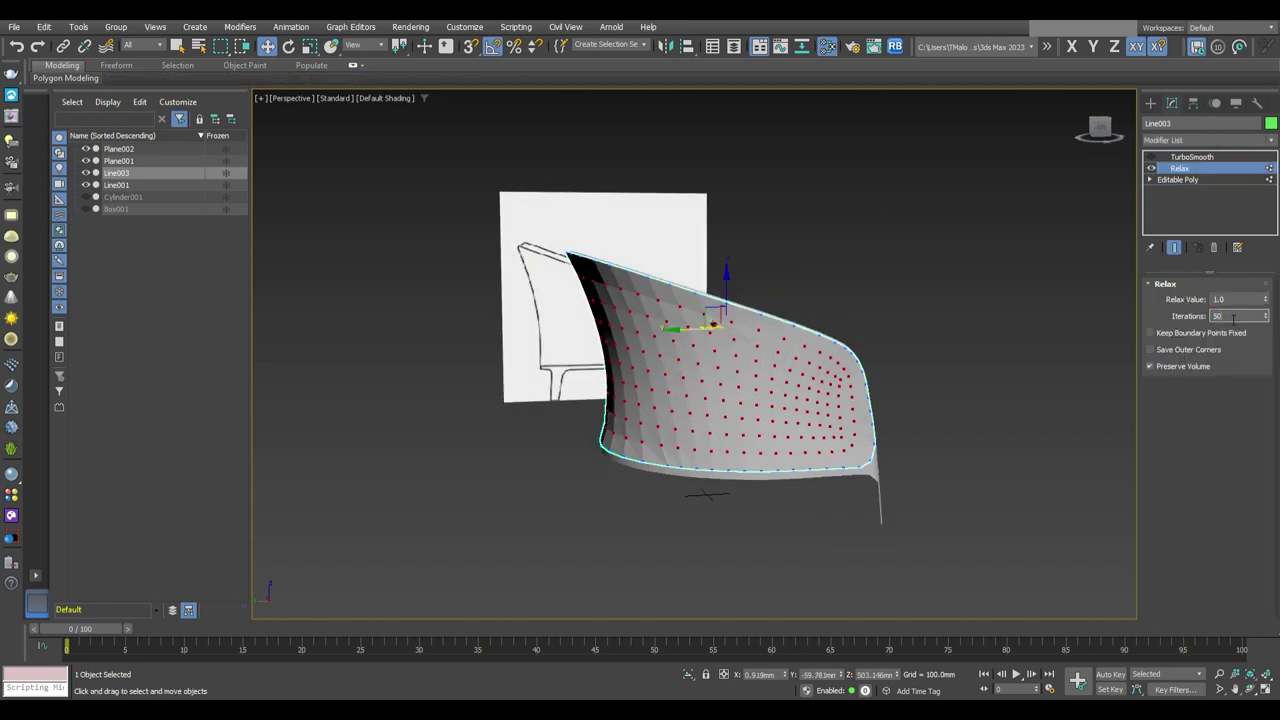
key(Return)
Show the final TurboSmoothed shell and orbit to view the whole chair
alt+middle_drag(850, 380, 963, 378)
click(1177, 179)
click(1191, 157)
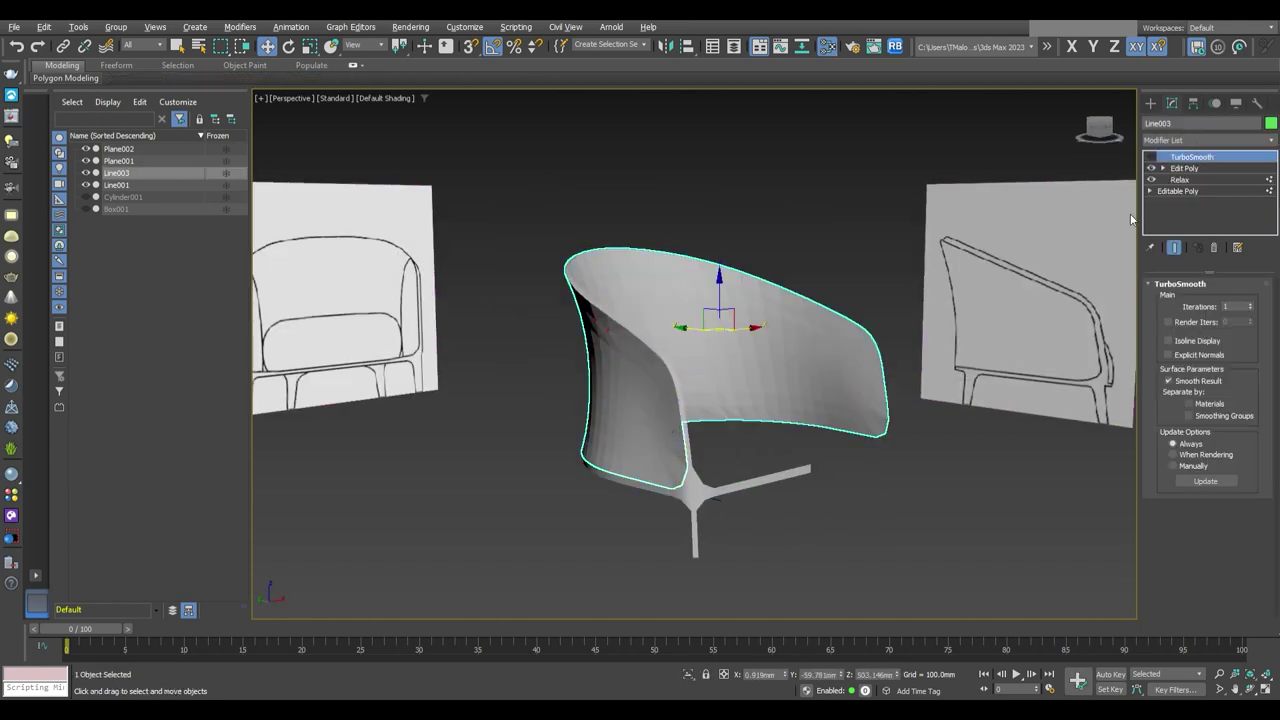
click(935, 485)
mouse_move(935, 485)
alt+middle_down()
mouse_move(1074, 480)
mouse_move(736, 497)
mouse_move(784, 437)
alt+middle_up()
scroll(906, 479, down, 5)
Select the outer frame object with wireframe edges shown
click(800, 420)
key(F4)
scroll(815, 410, up, 3)
scroll(788, 426, up, 3)
In Line001's Edit Poly, delete the right half of the frame's polygons
click(1185, 204)
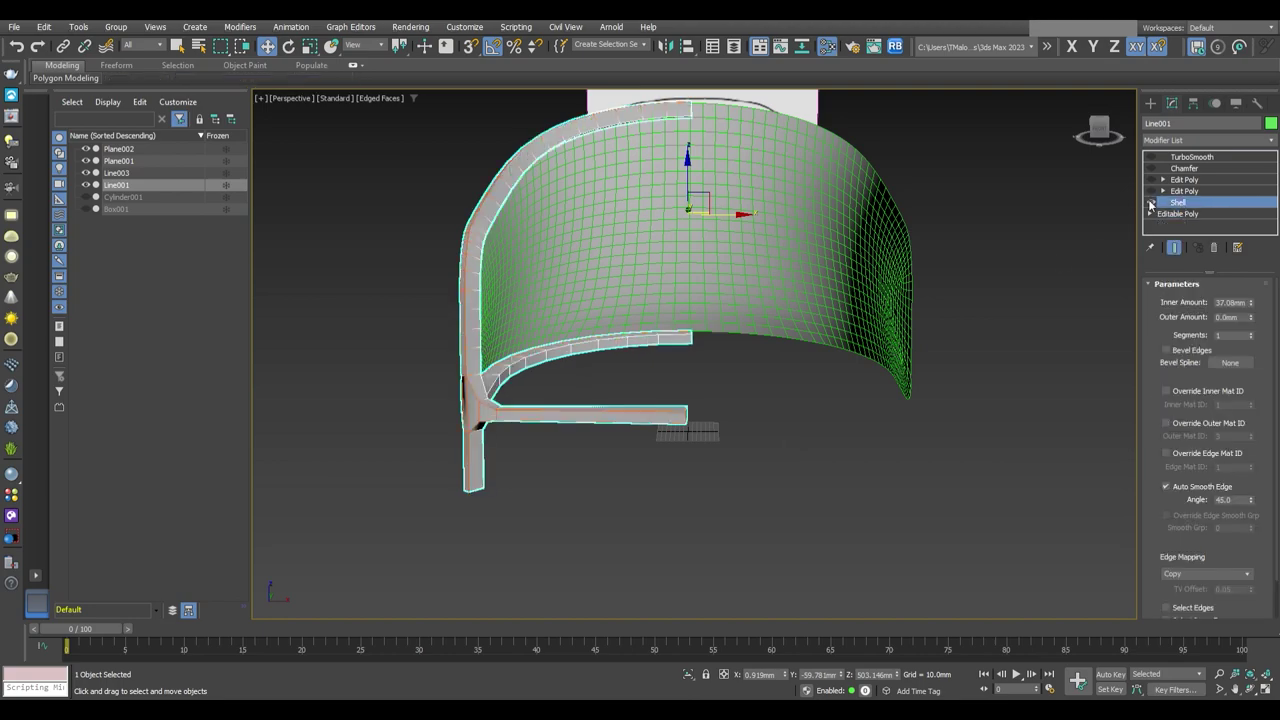
click(1157, 192)
click(1152, 191)
key(4)
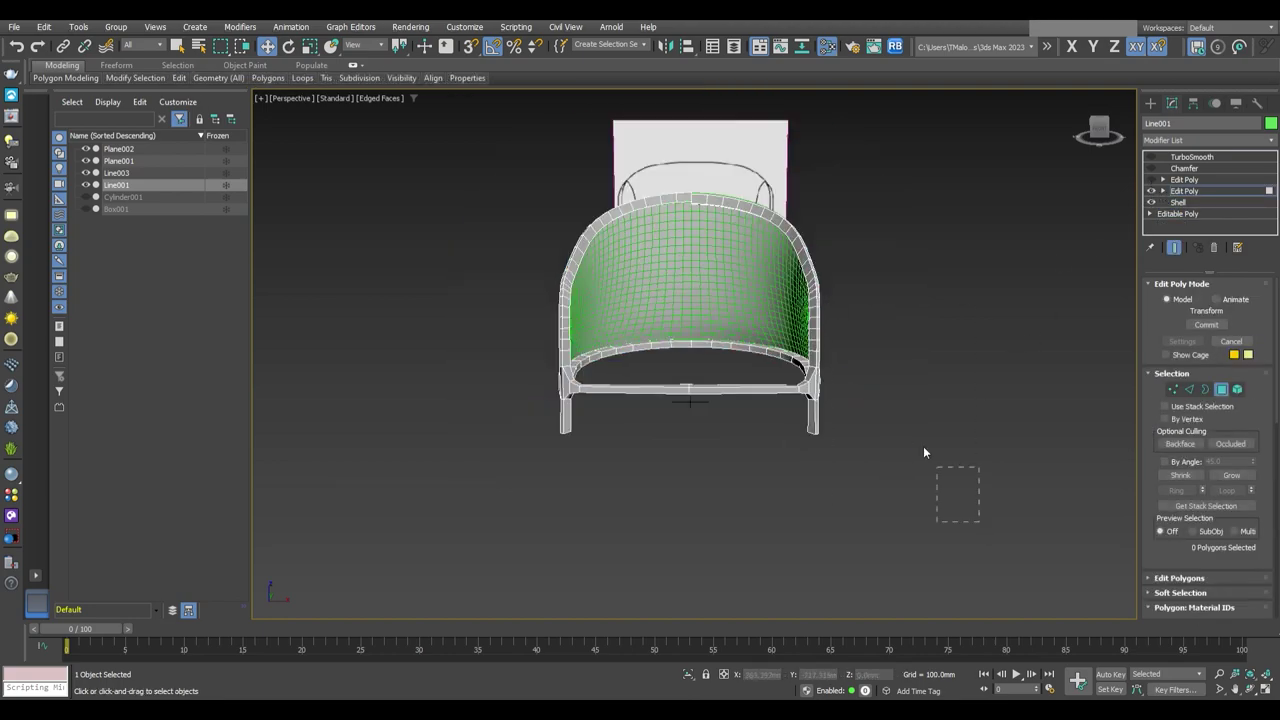
drag(923, 446, 695, 140)
key(Delete)
In the Front wireframe view, window-select the 12 centre-seam vertices and scale them flat
scroll(708, 300, up, 5)
key(f)
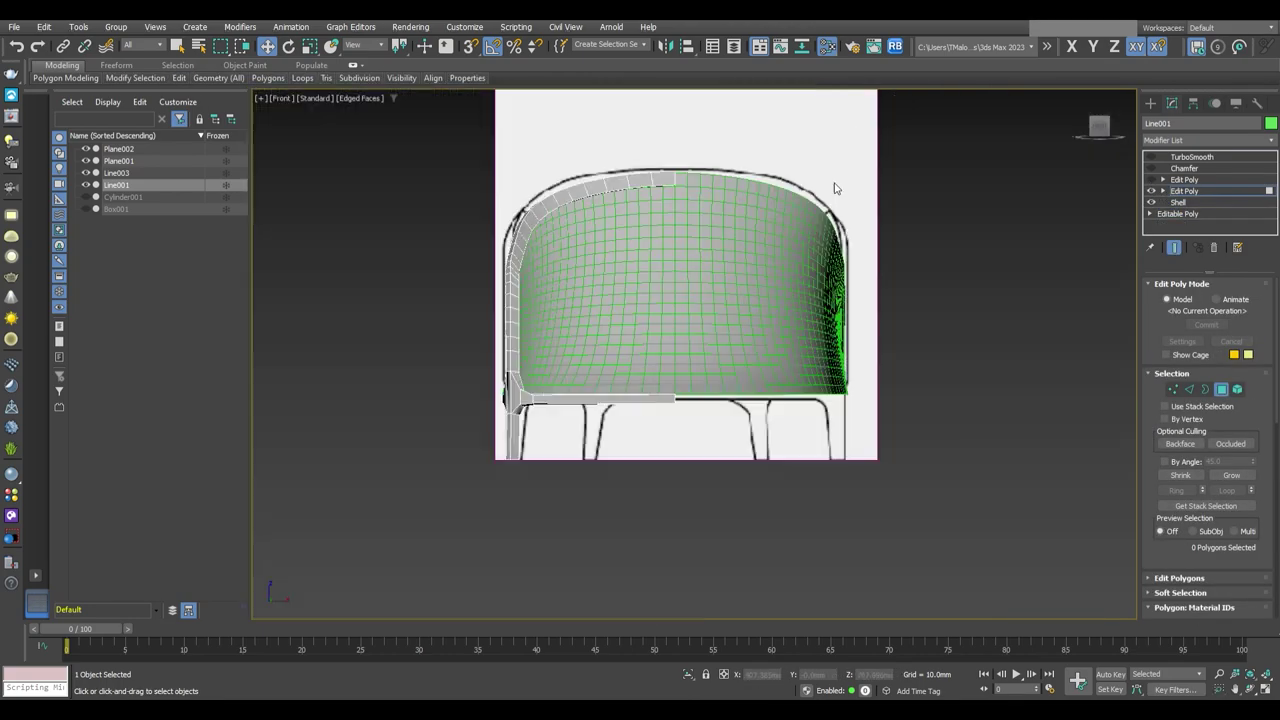
scroll(831, 256, up, 1)
scroll(831, 256, up, 1)
key(F3)
key(1)
drag(748, 552, 662, 163)
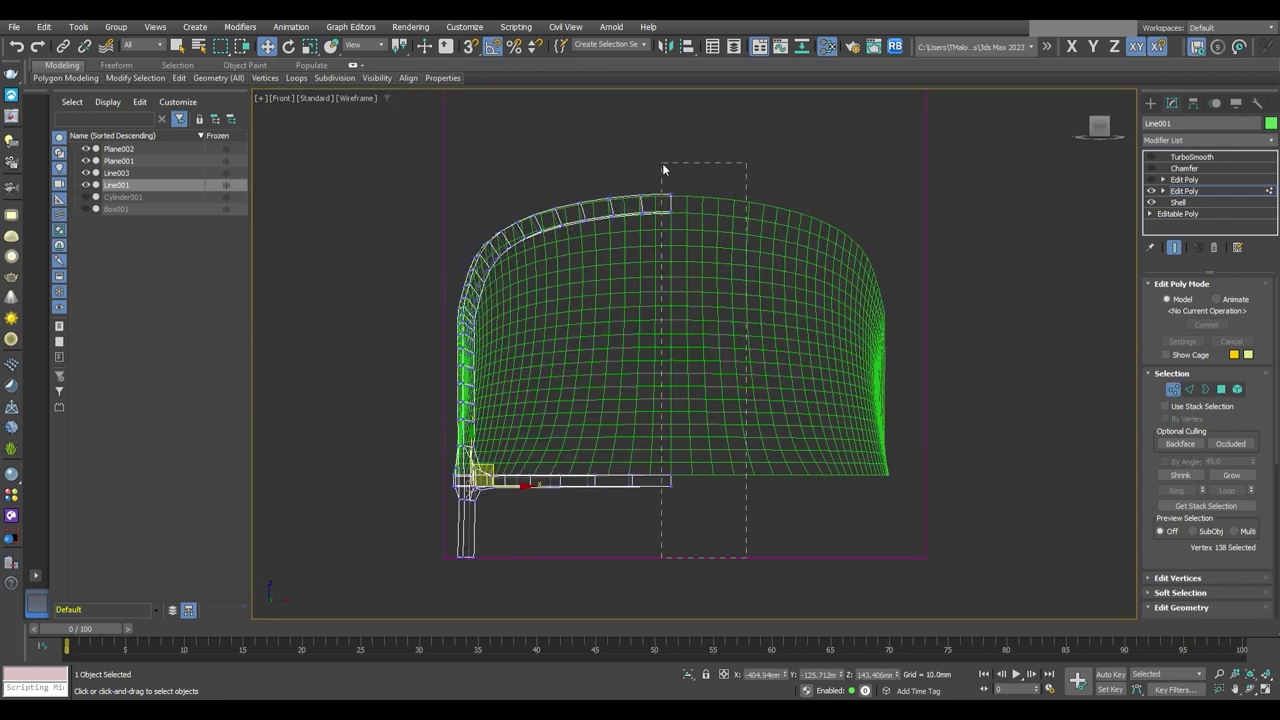
key(r)
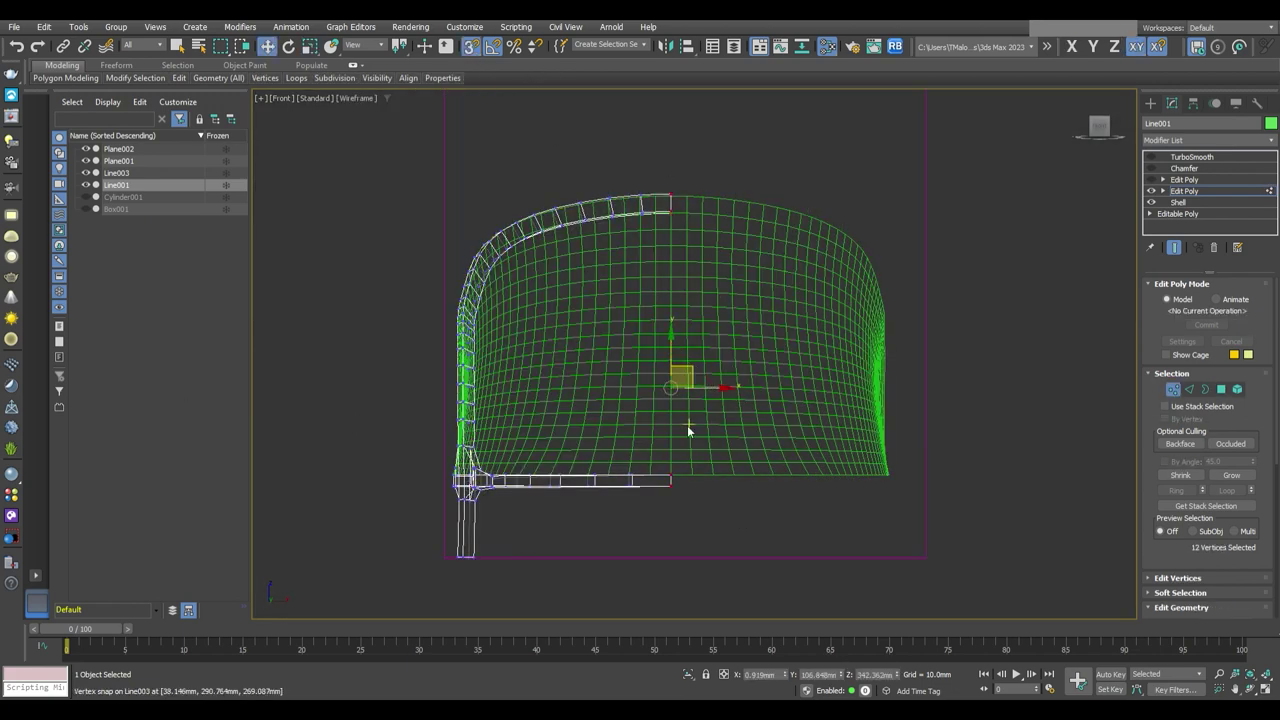
Return to a shaded perspective view and orbit around the frame to check the seam
key(1)
key(p)
key(F3)
mouse_move(811, 479)
alt+middle_down()
mouse_move(966, 459)
mouse_move(757, 466)
mouse_move(837, 466)
mouse_move(895, 177)
alt+middle_up()
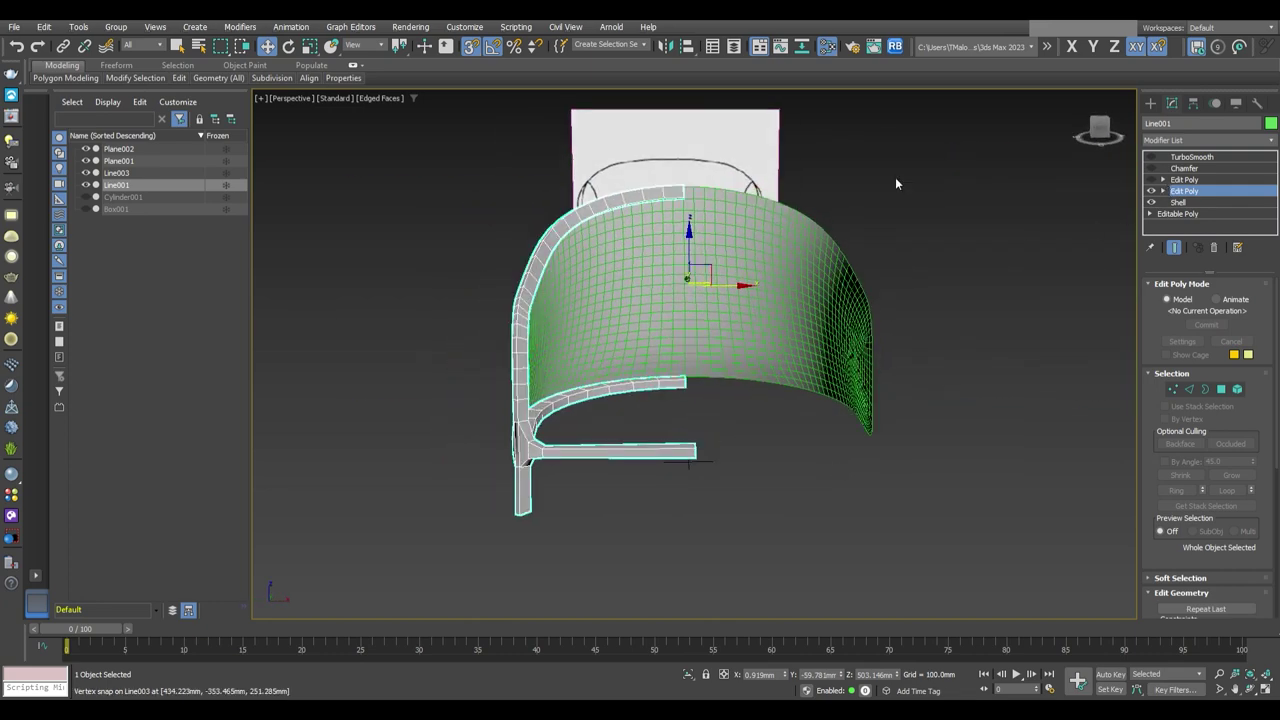
alt+middle_drag(838, 368, 800, 420)
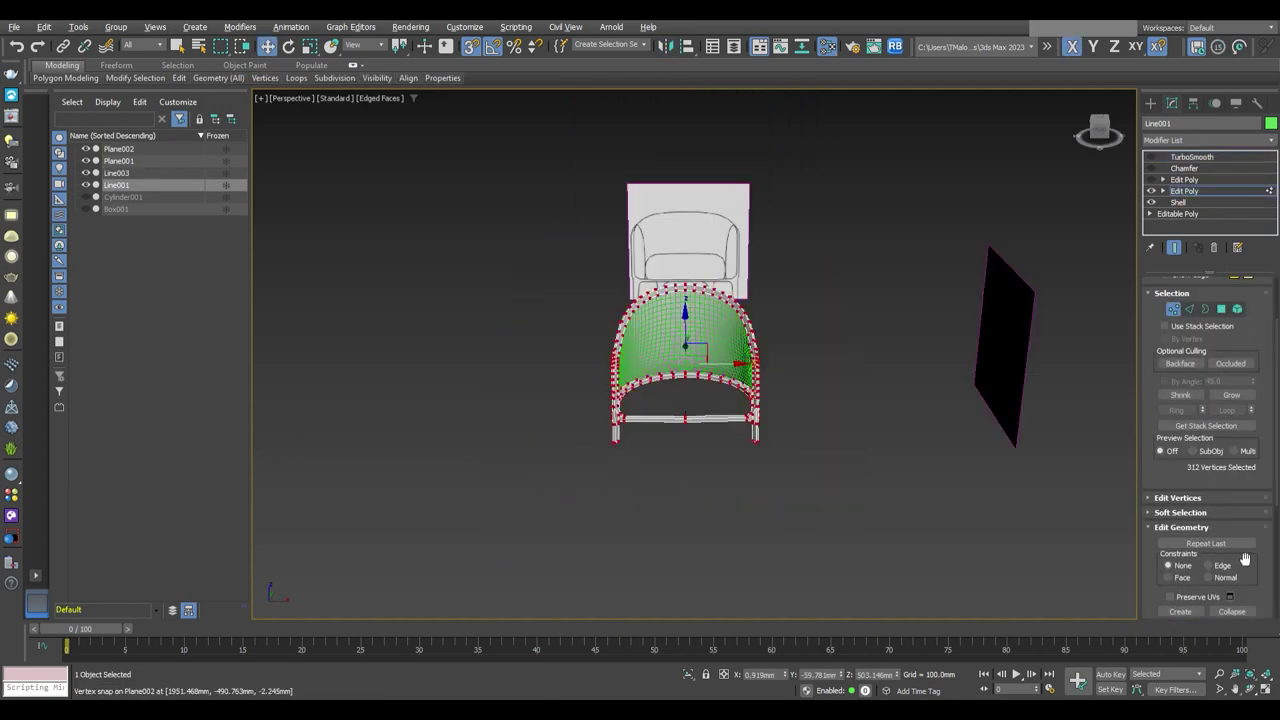
click(1232, 502)
key(z)
alt+middle_drag(708, 412, 745, 560)
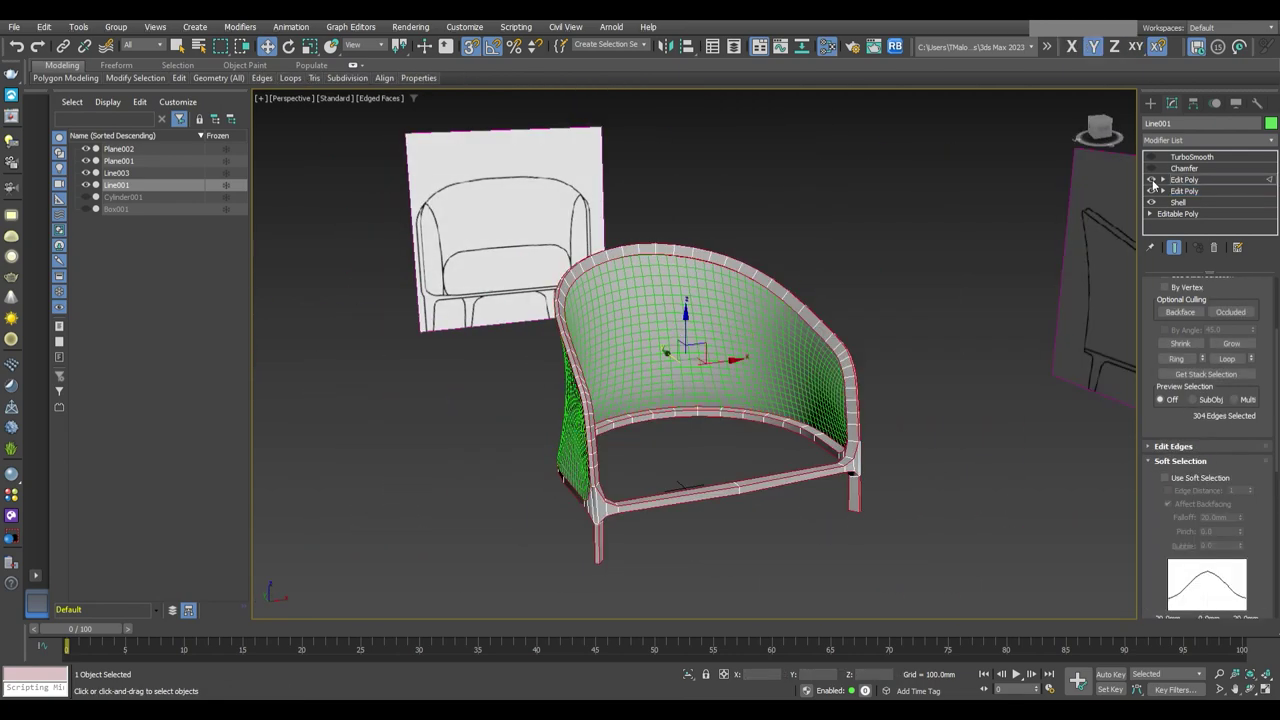
alt+middle_drag(914, 407, 988, 475)
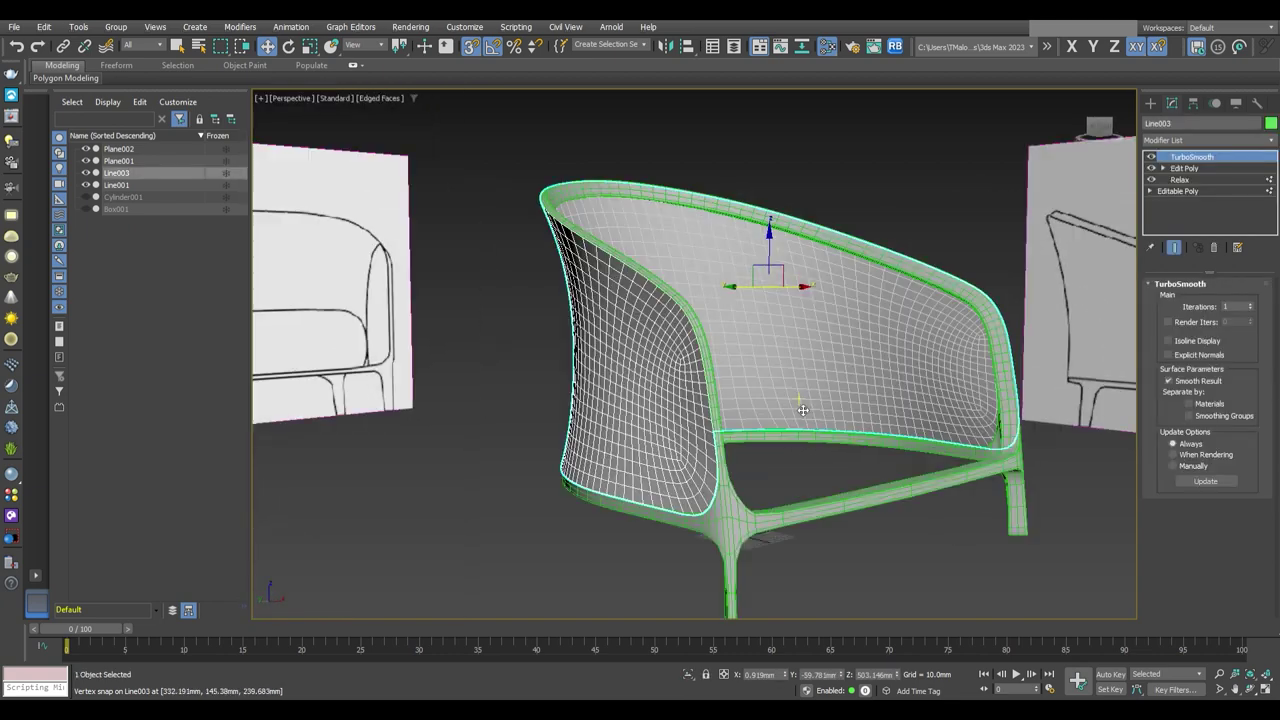
Remove Relax and Edit Poly from Line003, adding a Shell beneath its TurboSmooth
click(1178, 168)
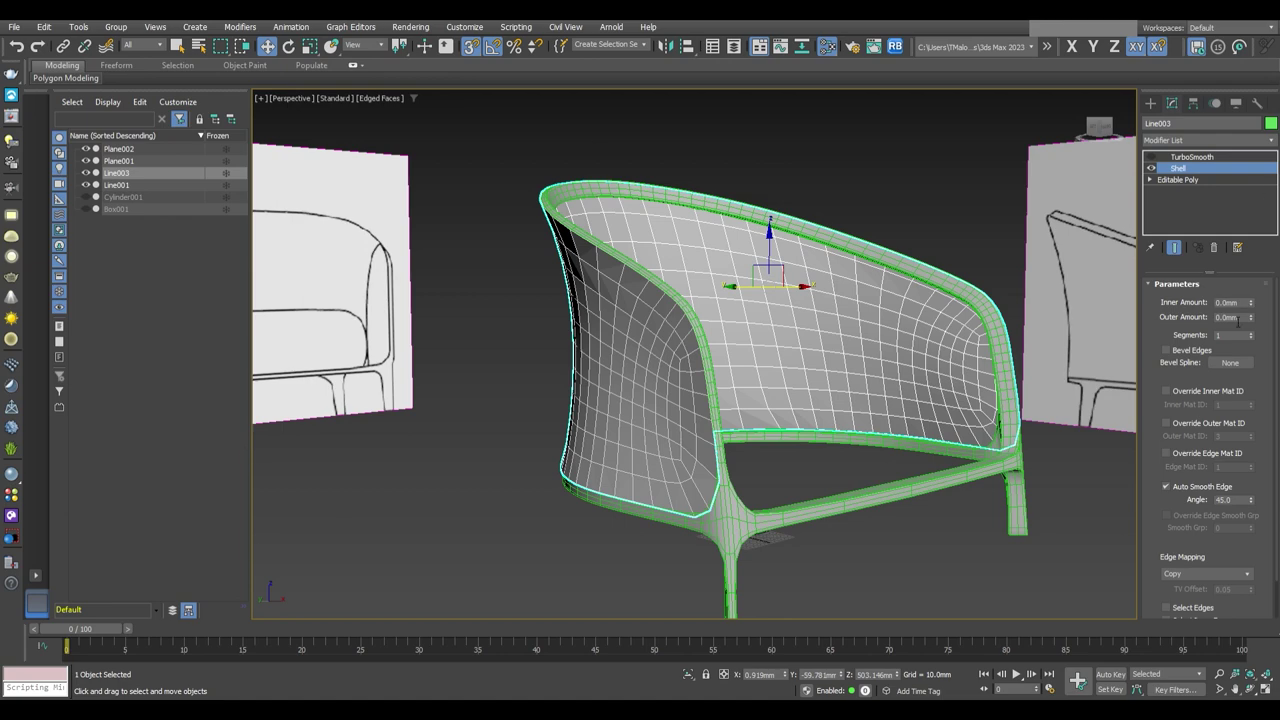
drag(1238, 320, 1238, 300)
click(1200, 158)
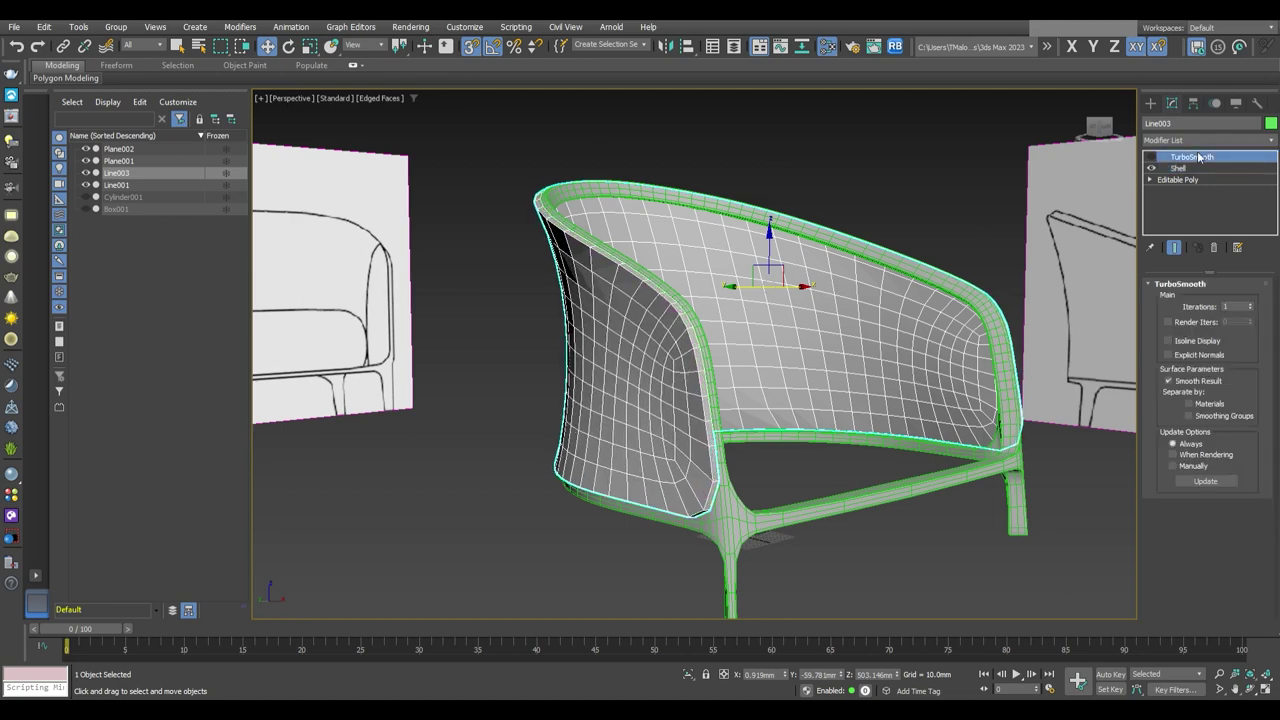
key(F4)
click(889, 208)
mouse_move(889, 208)
alt+middle_down()
mouse_move(896, 222)
mouse_move(866, 223)
mouse_move(686, 491)
mouse_move(743, 480)
mouse_move(666, 484)
mouse_move(668, 509)
mouse_move(786, 511)
alt+middle_up()
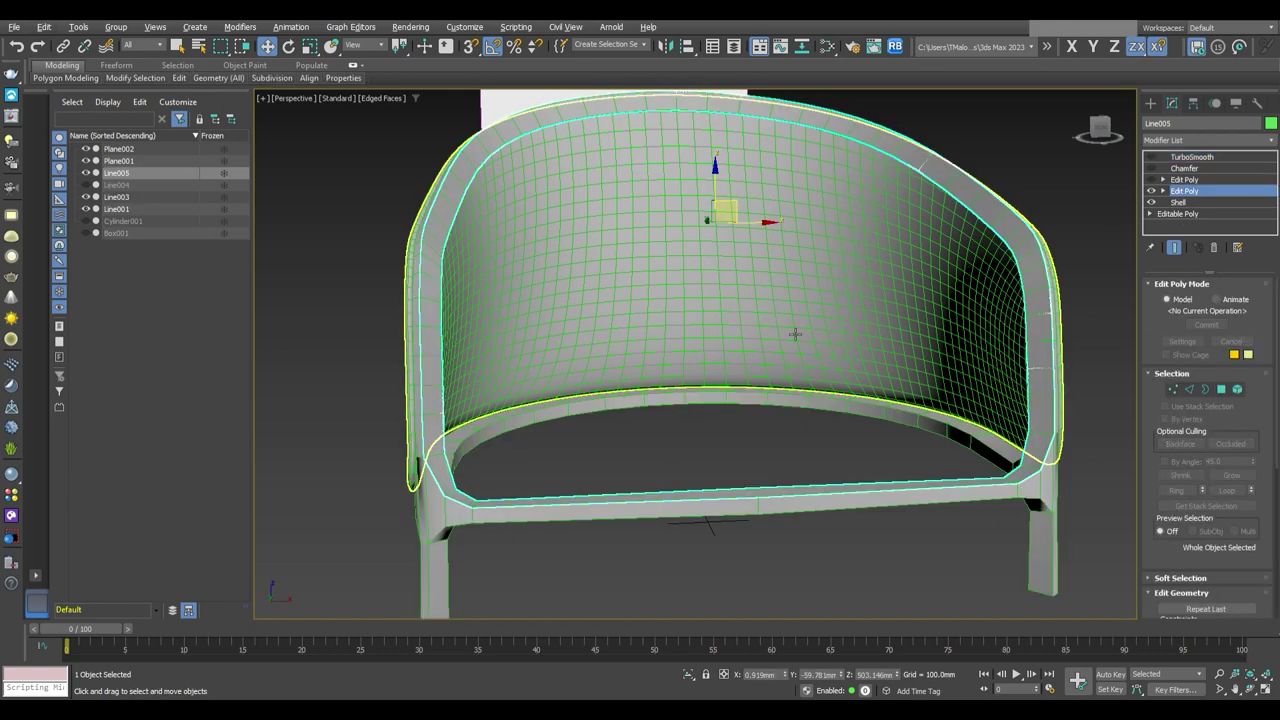
Inspect the frame in a see-through front view, toggling edge editing on and off
mouse_move(782, 342)
alt+middle_down()
mouse_move(752, 367)
mouse_move(784, 370)
mouse_move(571, 349)
alt+middle_up()
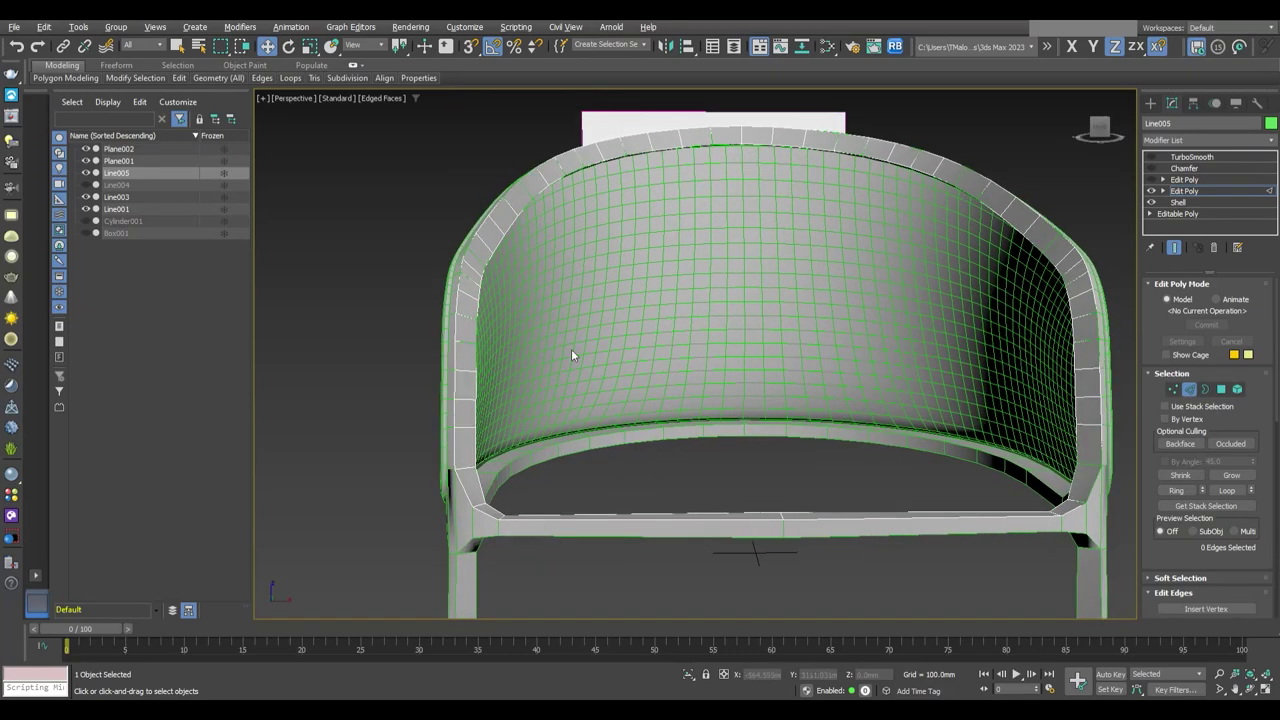
key(f)
scroll(688, 400, down, 2)
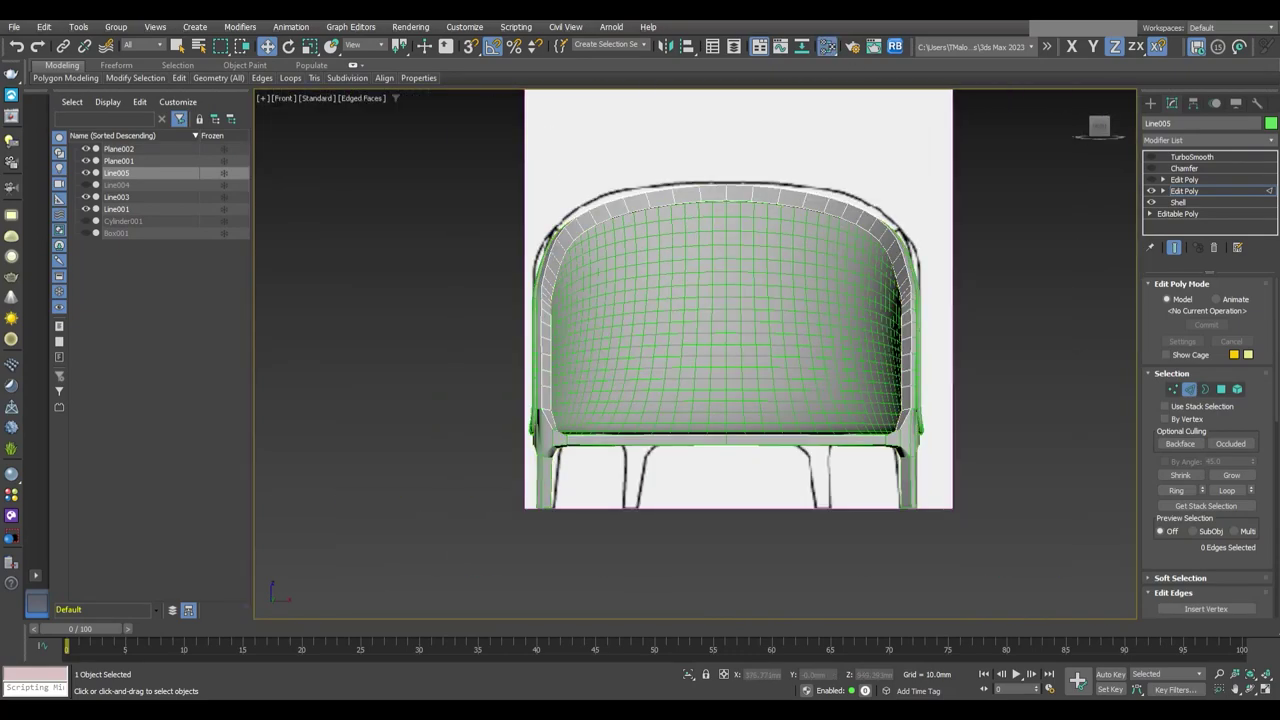
key(alt+x)
scroll(712, 336, up, 2)
scroll(712, 336, up, 1)
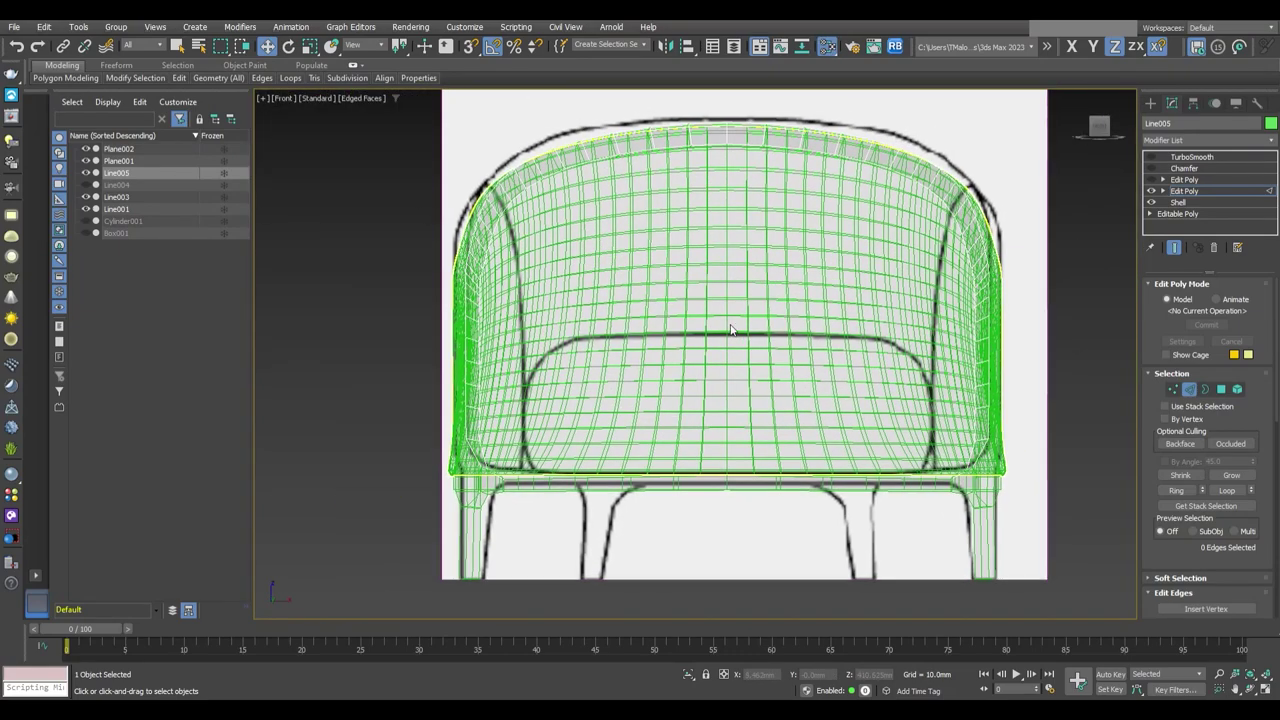
scroll(712, 336, up, 1)
mouse_move(712, 336)
middle_down()
mouse_move(691, 337)
mouse_move(877, 452)
middle_up()
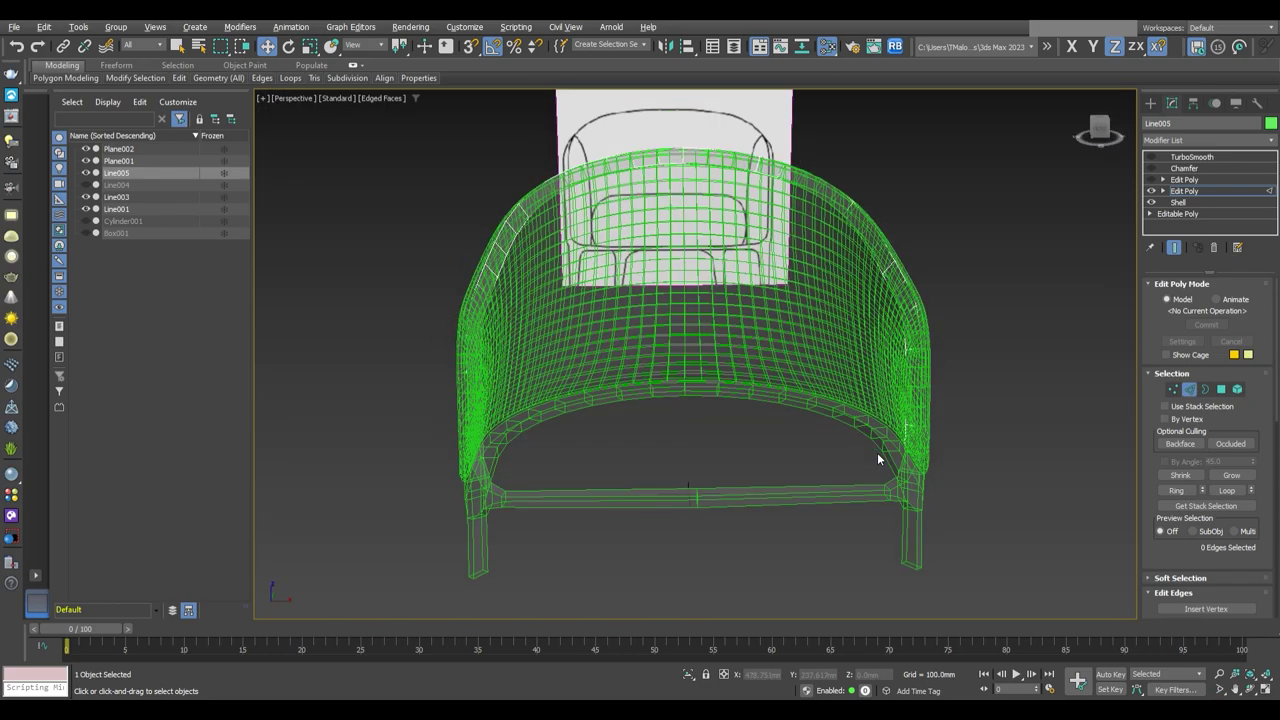
key(f)
key(2)
scroll(860, 333, up, 3)
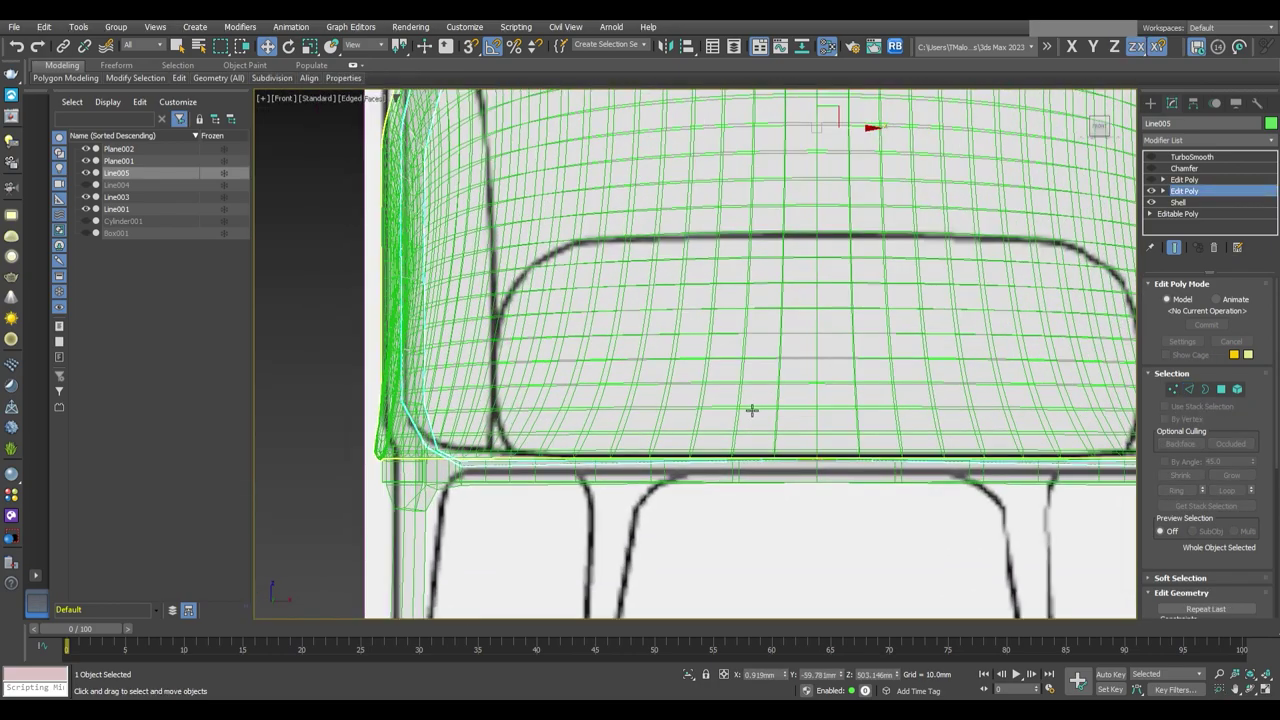
key(2)
scroll(660, 540, down, 2)
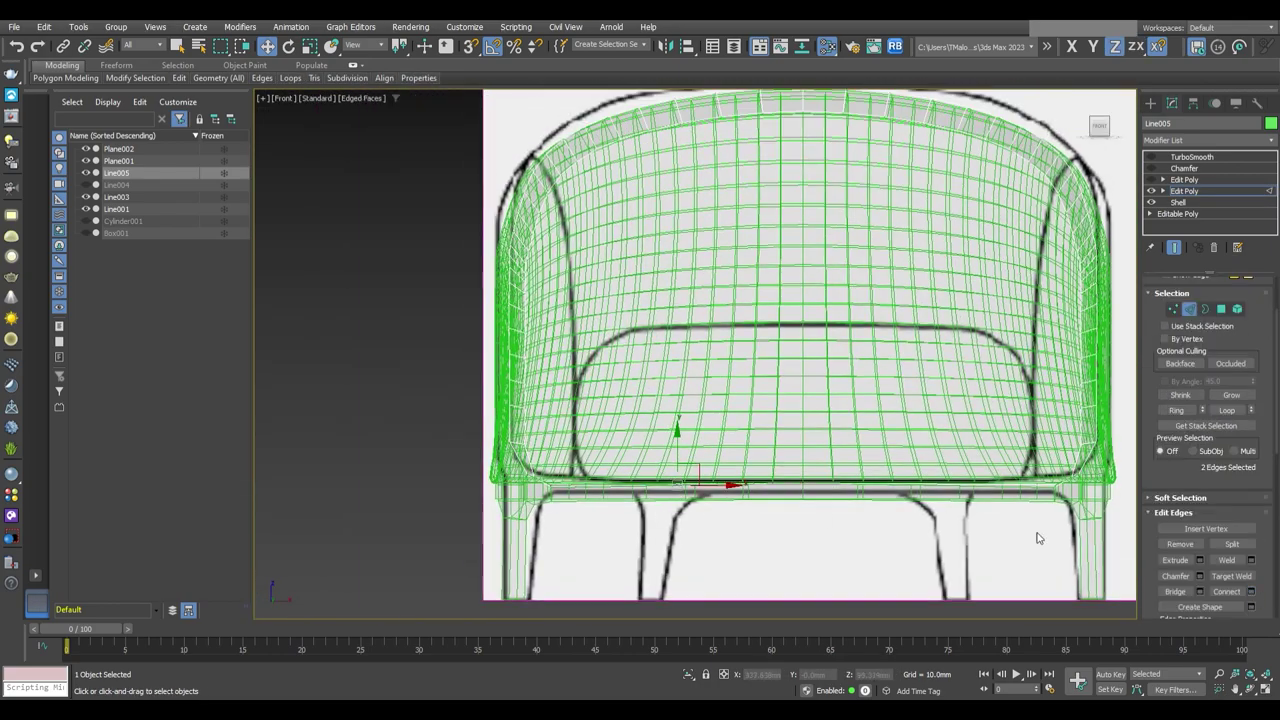
scroll(706, 464, up, 2)
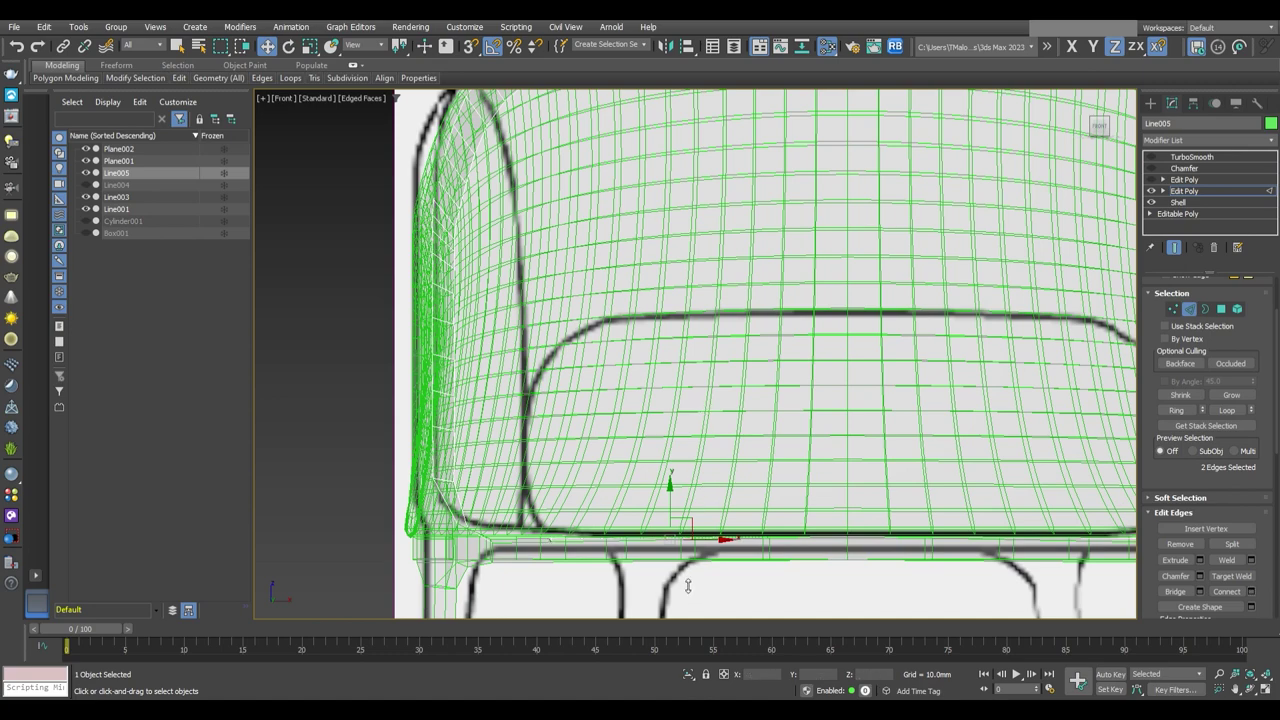
Undo the last change, clear the edge selection, and review the frame from several perspective angles
key(p)
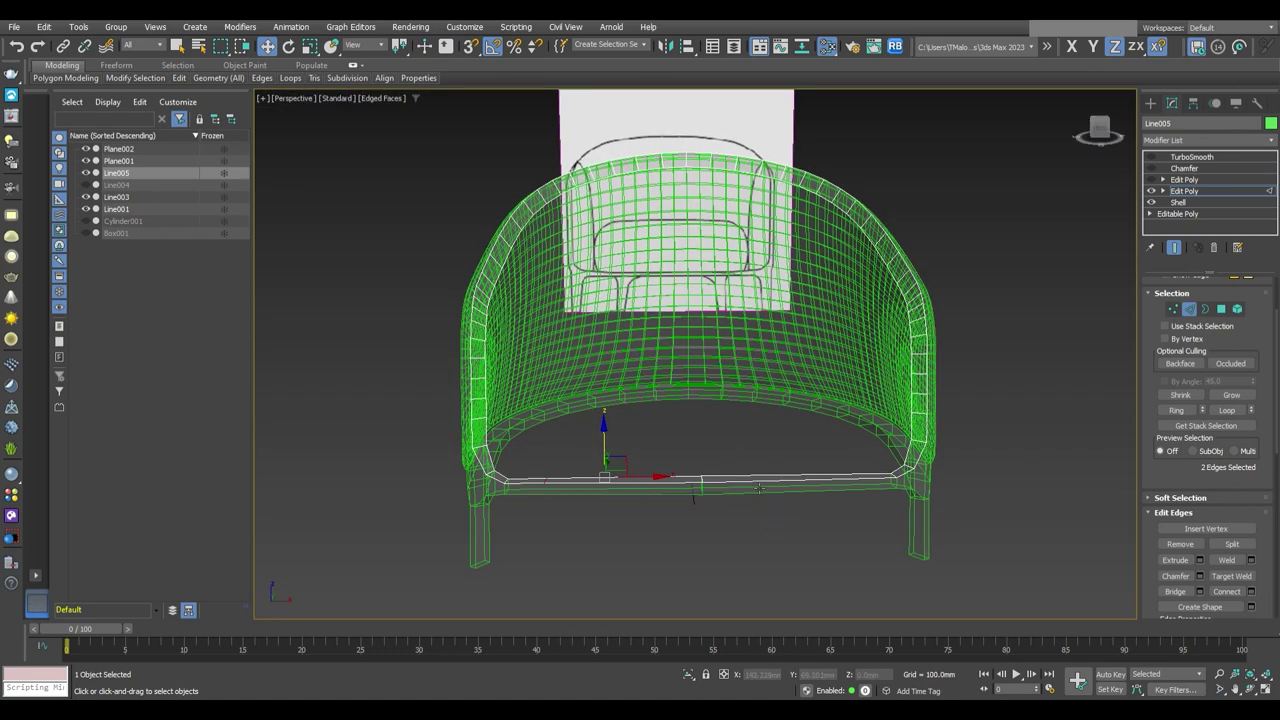
key(ctrl+z)
middle_drag(753, 458, 740, 467)
click(766, 505)
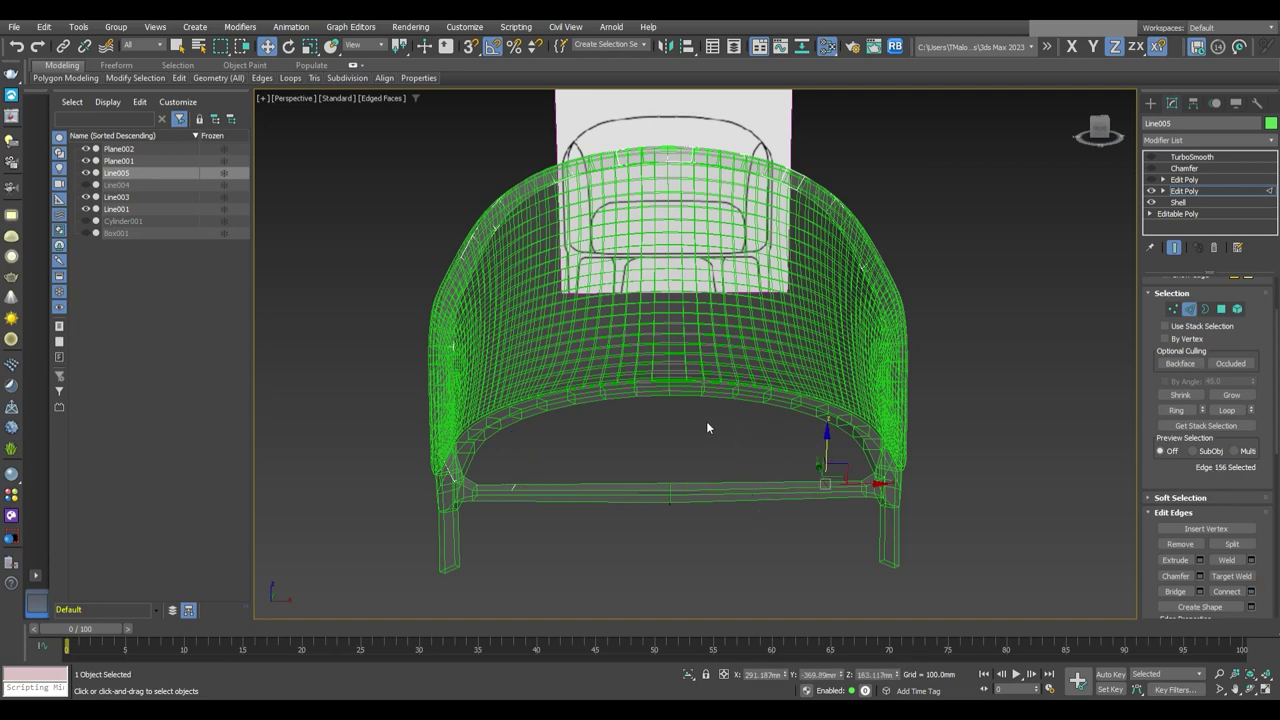
key(4)
key(4)
alt+middle_drag(712, 469, 732, 471)
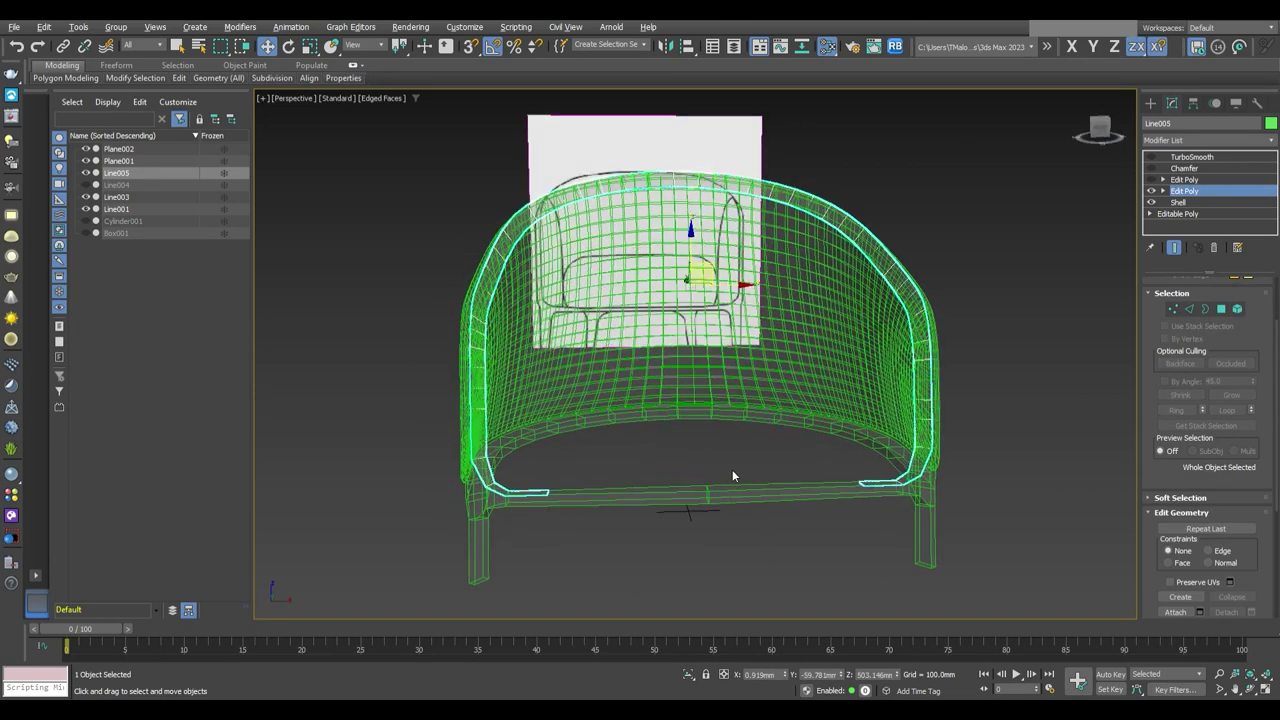
key(2)
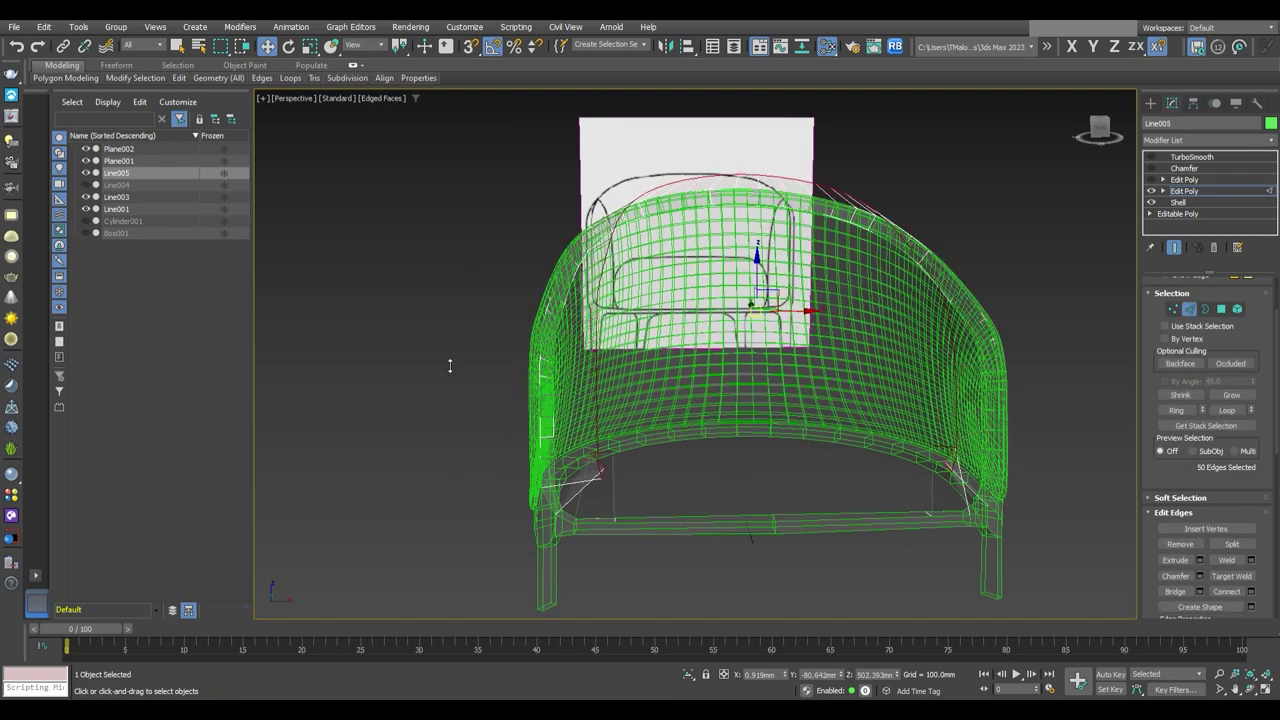
alt+middle_drag(819, 315, 749, 380)
alt+middle_drag(764, 277, 785, 316)
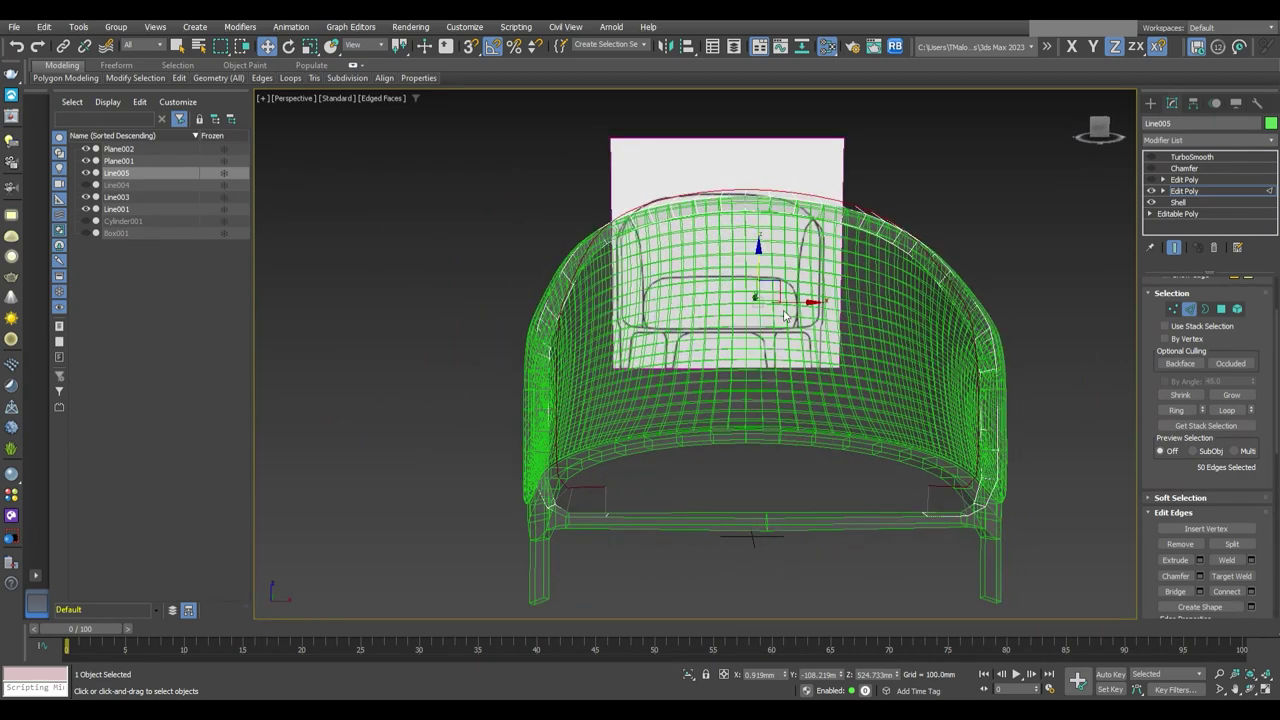
key(2)
alt+middle_drag(785, 315, 1077, 182)
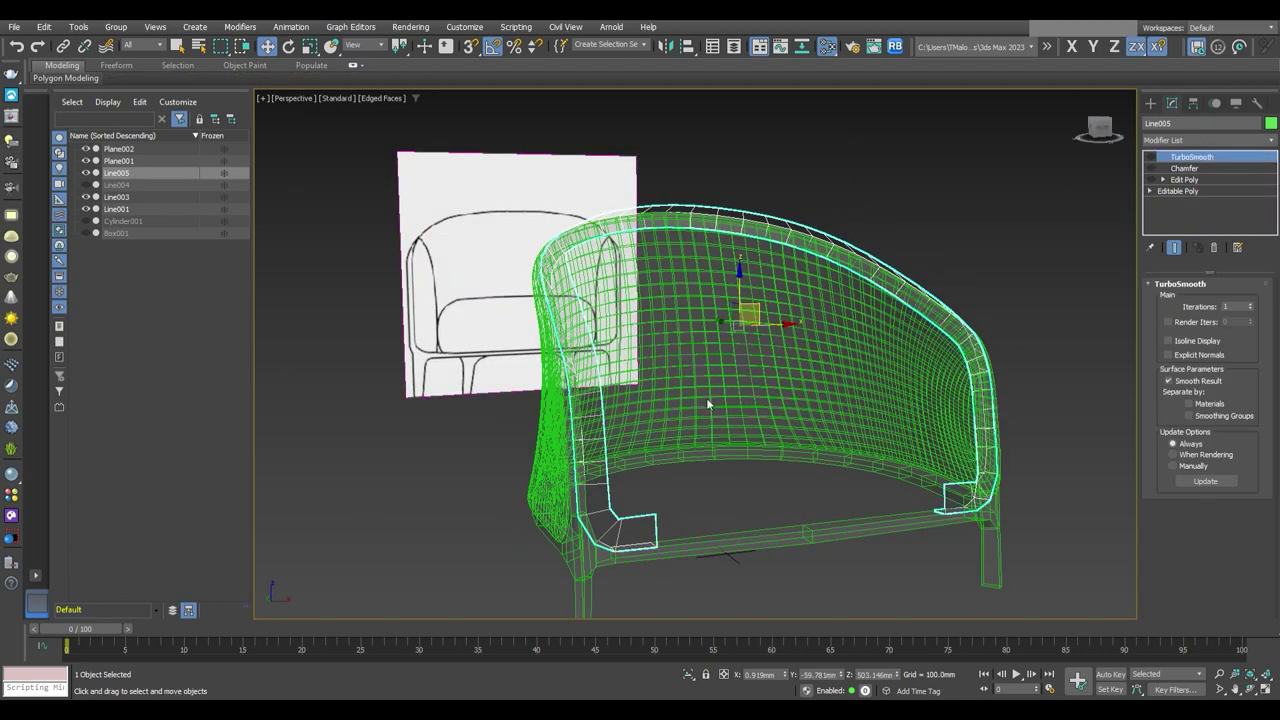
text(Normal)
Add a Normal modifier with Flip Normals to the frame, plus an Edit Poly above it
key(Return)
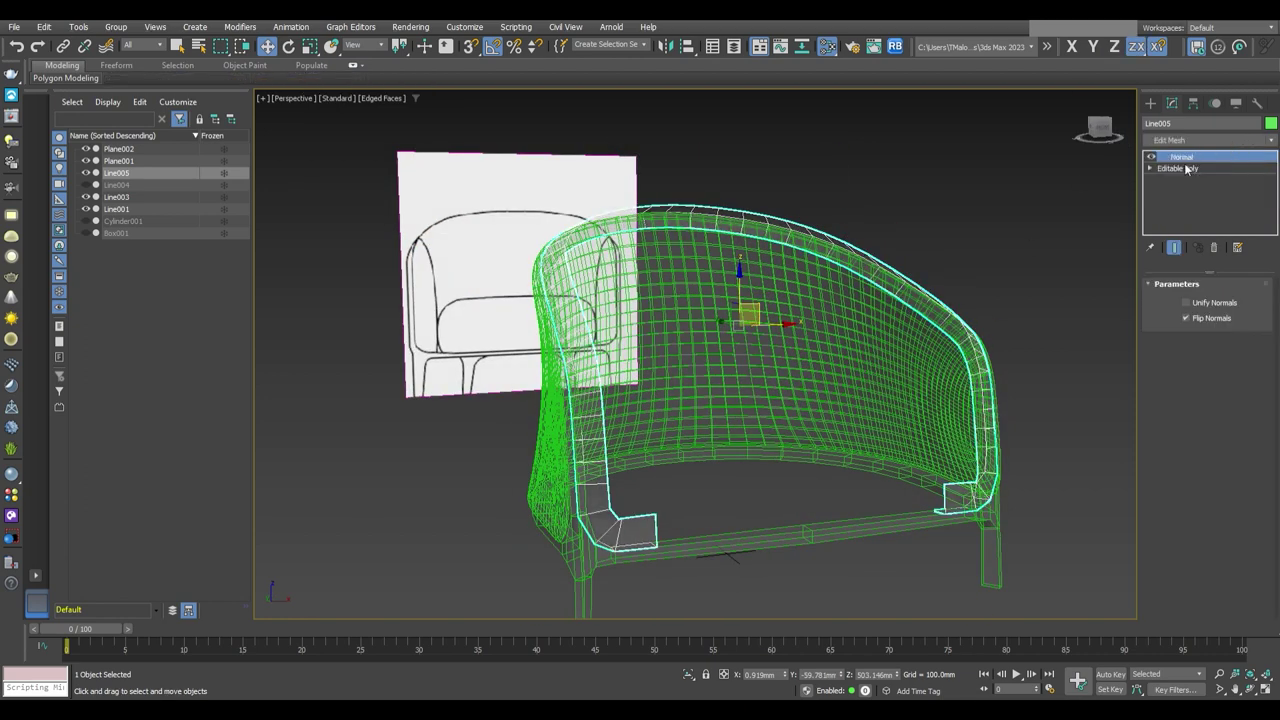
key(Return)
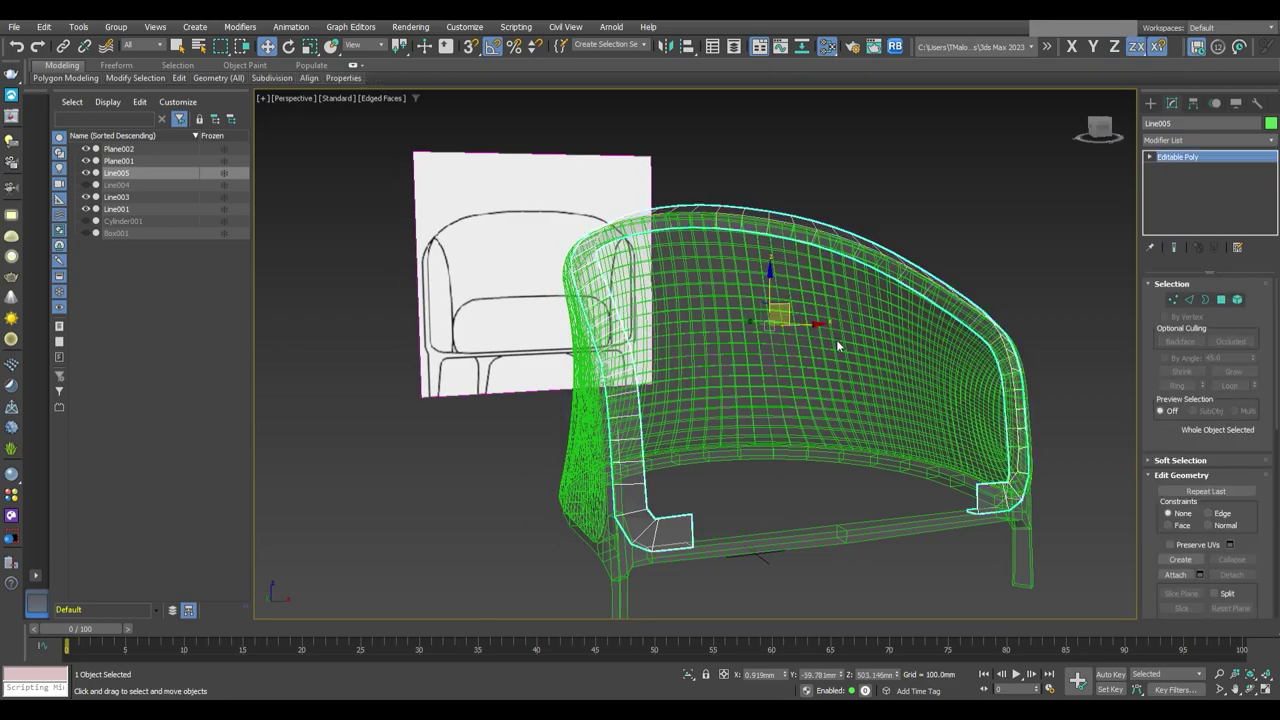
mouse_move(836, 339)
alt+middle_down()
mouse_move(760, 370)
mouse_move(663, 457)
alt+middle_up()
scroll(760, 370, up, 3)
scroll(749, 380, down, 2)
scroll(651, 484, up, 2)
Select an edge loop near the shell's lower left and inspect it from several angles
key(2)
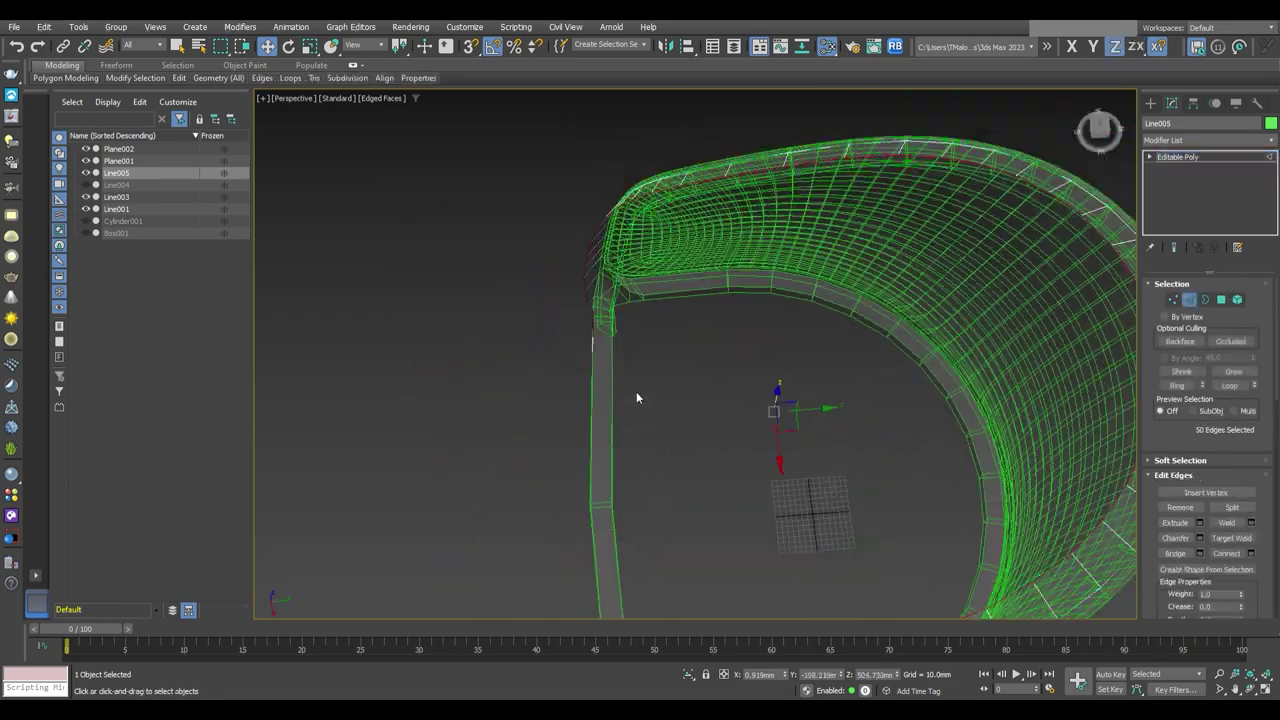
mouse_move(637, 397)
alt+middle_down()
mouse_move(779, 322)
mouse_move(738, 412)
alt+middle_up()
scroll(738, 412, down, 3)
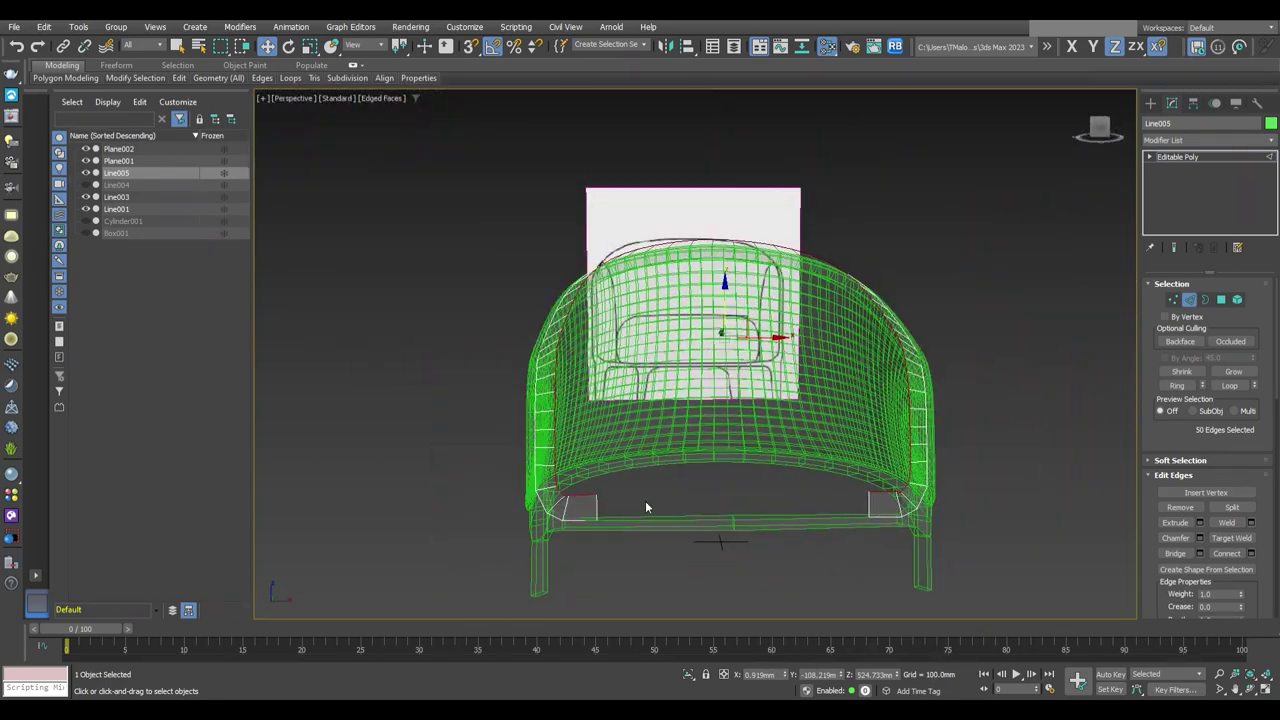
click(563, 480)
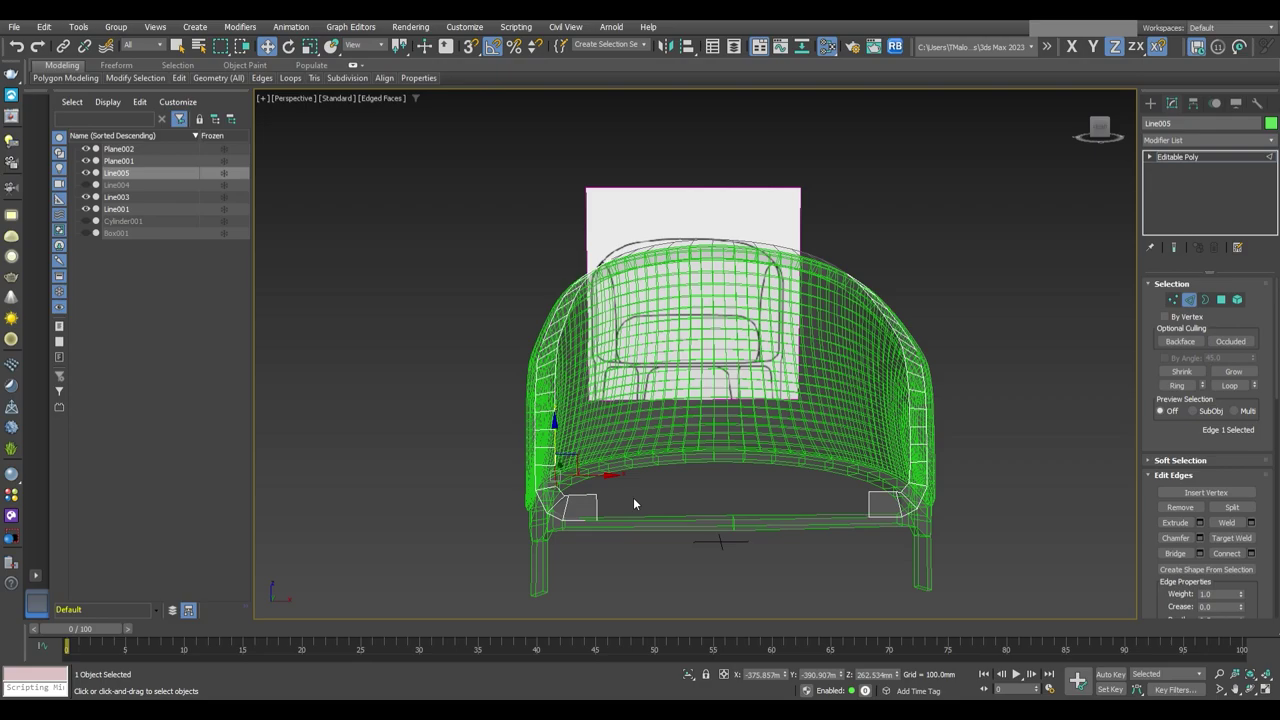
key(alt+l)
mouse_move(633, 497)
alt+middle_down()
mouse_move(600, 508)
mouse_move(683, 483)
alt+middle_up()
scroll(683, 483, up, 2)
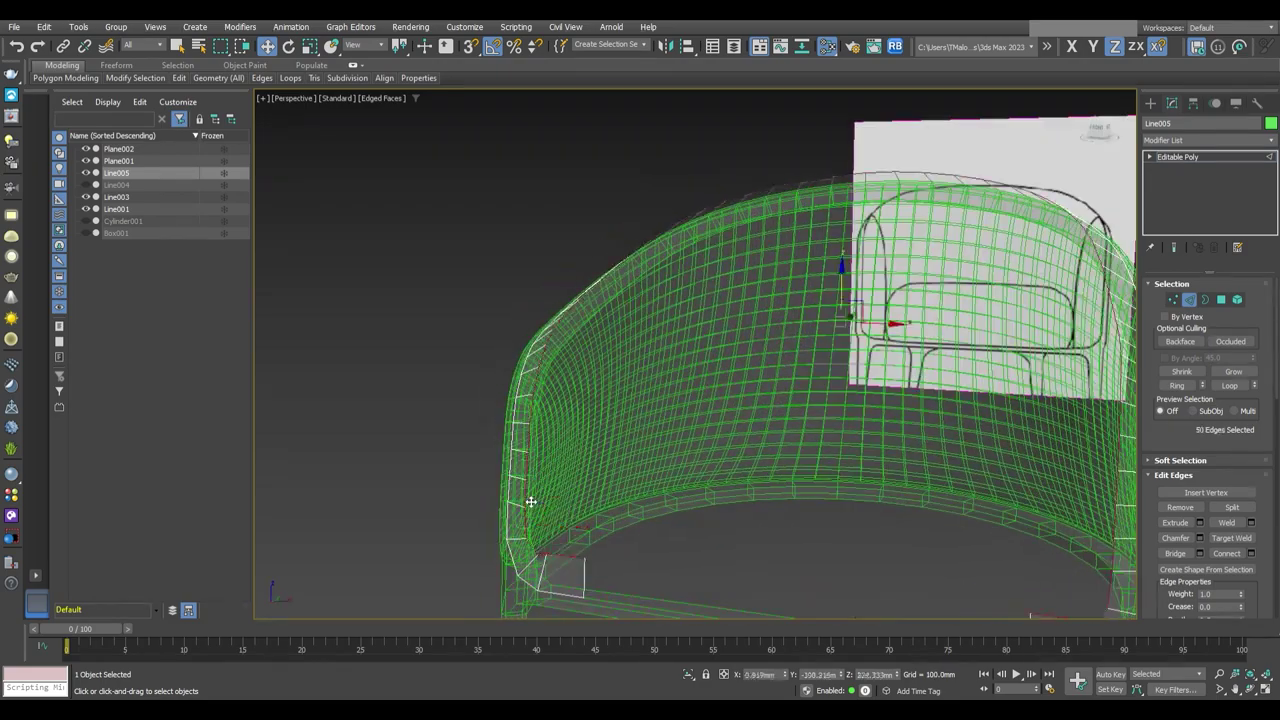
mouse_move(619, 552)
alt+middle_down()
mouse_move(564, 414)
mouse_move(666, 438)
alt+middle_up()
scroll(666, 438, down, 2)
alt+middle_drag(600, 470, 613, 379)
scroll(615, 375, up, 1)
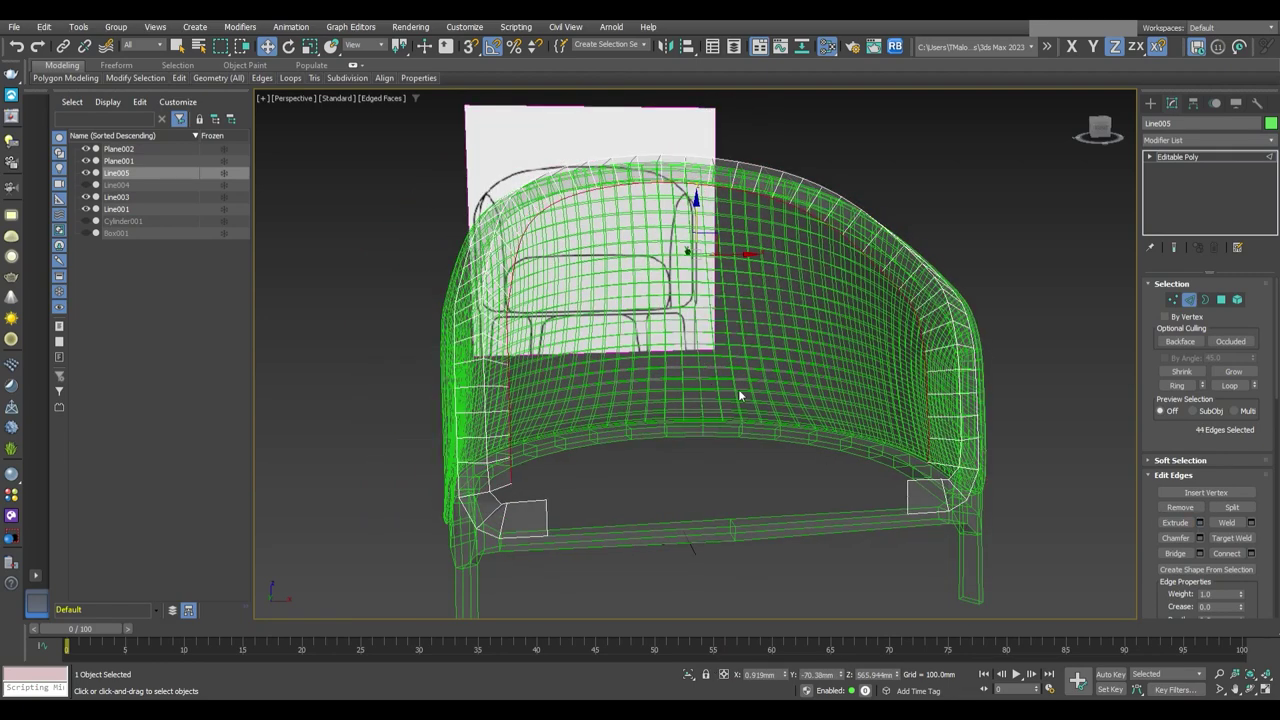
alt+middle_drag(740, 396, 705, 360)
mouse_move(714, 466)
alt+middle_down()
mouse_move(686, 268)
mouse_move(625, 440)
alt+middle_up()
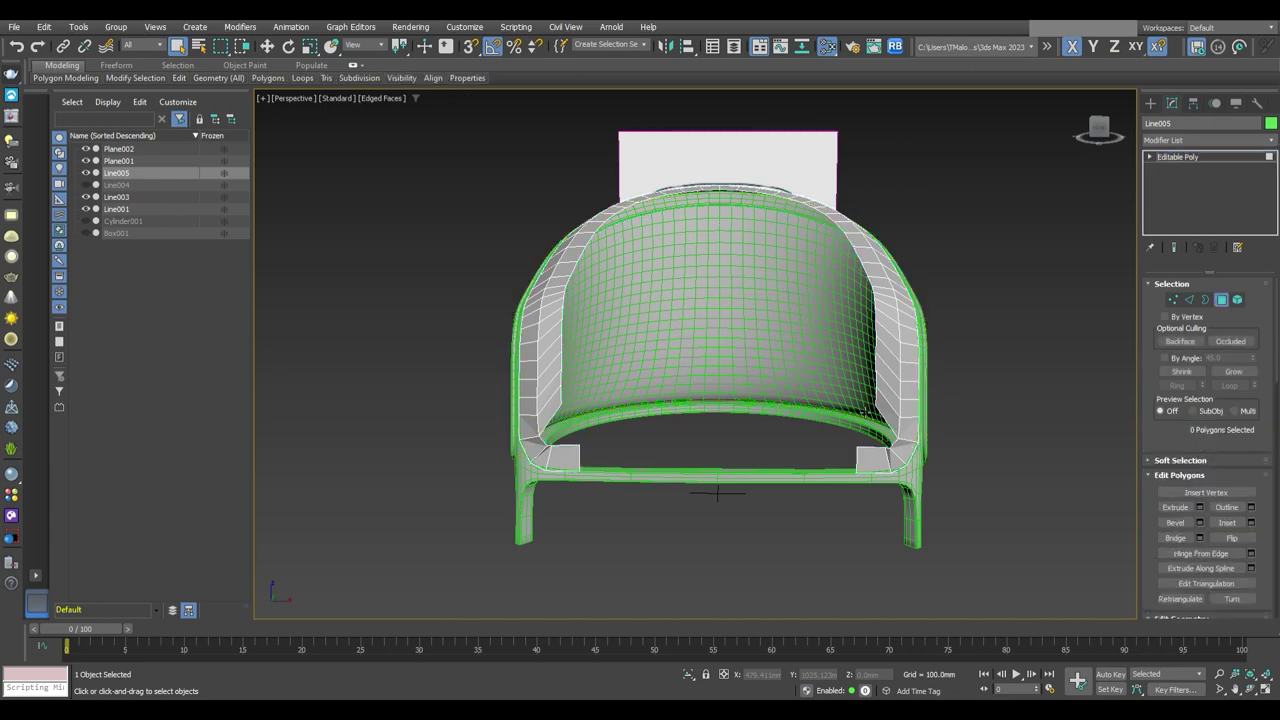
Enter vertex mode with the Move tool and pick vertices on the chair's left arm
key(1)
scroll(640, 440, up, 5)
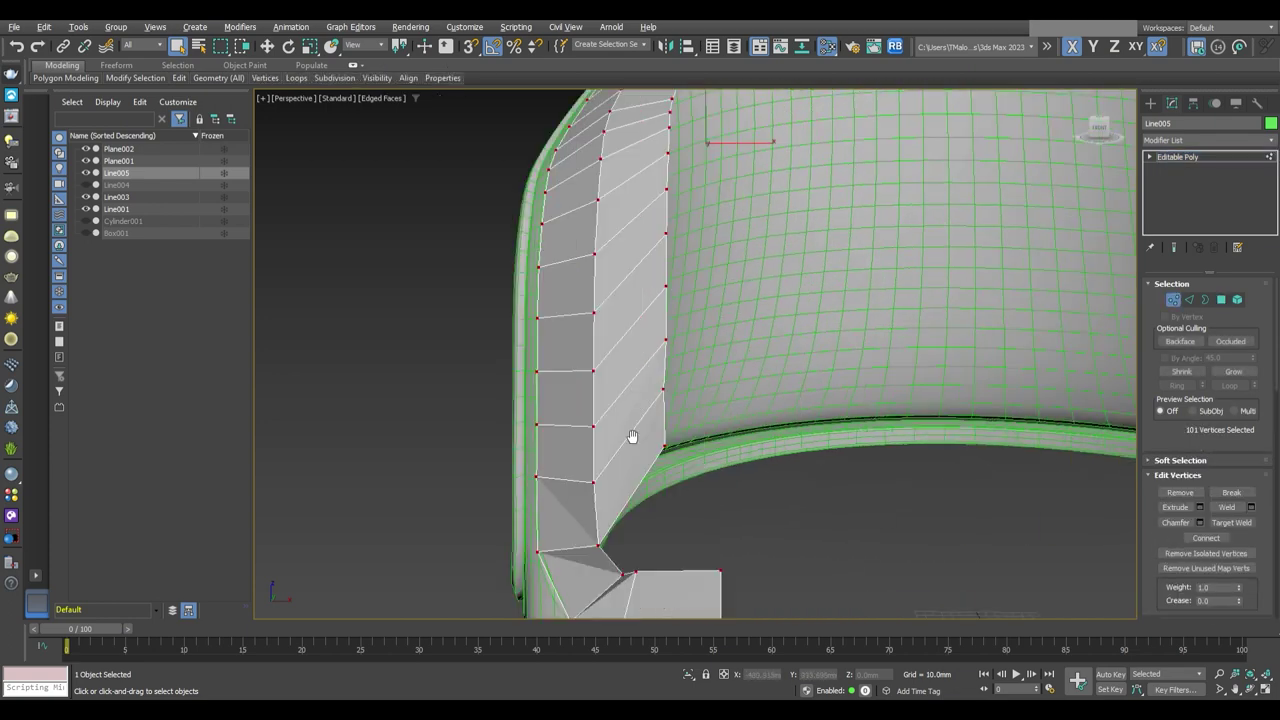
key(w)
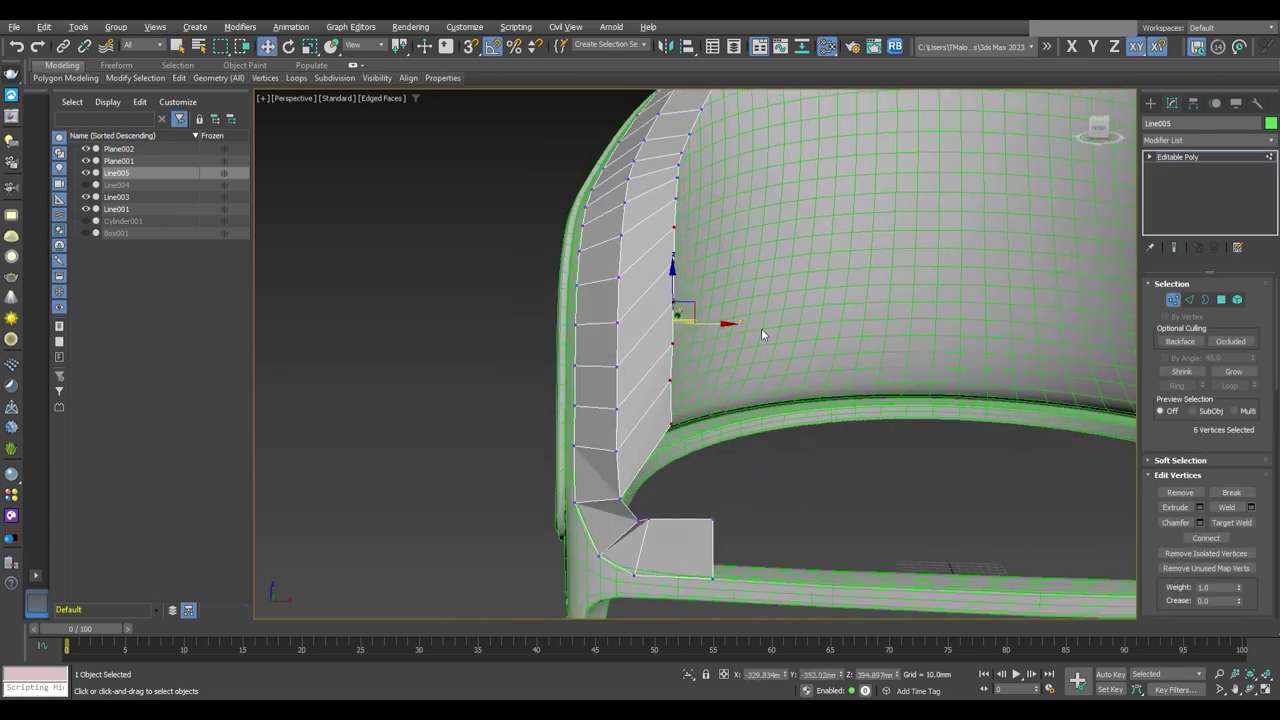
mouse_move(680, 275)
alt+middle_down()
mouse_move(690, 312)
mouse_move(766, 371)
mouse_move(808, 354)
mouse_move(665, 395)
mouse_move(732, 351)
mouse_move(632, 357)
mouse_move(735, 388)
mouse_move(690, 396)
mouse_move(715, 385)
alt+middle_up()
click(693, 380)
click(687, 398)
scroll(715, 385, down, 5)
scroll(720, 378, up, 5)
key(2)
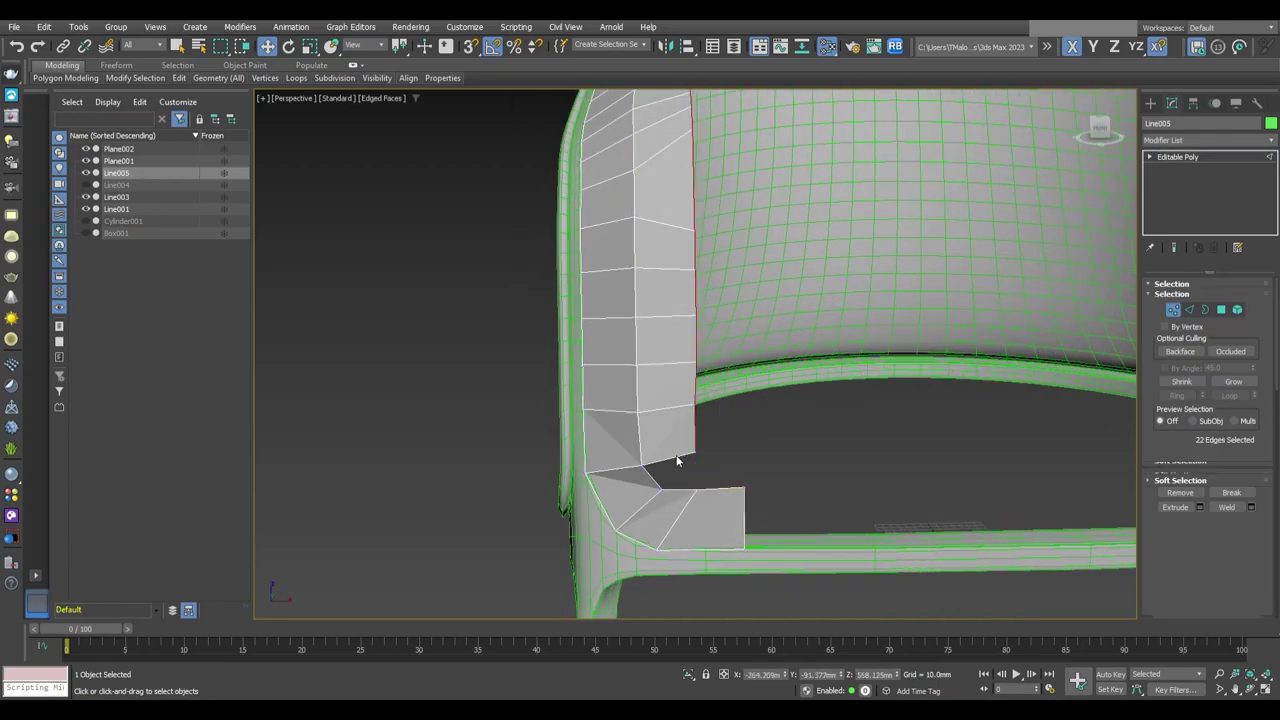
key(1)
mouse_move(677, 460)
alt+middle_down()
mouse_move(773, 403)
mouse_move(827, 397)
mouse_move(614, 360)
mouse_move(699, 347)
mouse_move(754, 358)
mouse_move(710, 372)
mouse_move(728, 370)
mouse_move(694, 344)
mouse_move(721, 417)
mouse_move(726, 378)
mouse_move(743, 389)
mouse_move(673, 360)
mouse_move(657, 337)
mouse_move(673, 410)
alt+middle_up()
scroll(715, 350, down, 5)
scroll(730, 352, up, 5)
Turn on vertex snapping and narrow the selection to the chair-back corner vertices
ctrl+click(714, 358)
key(s)
alt+click(721, 417)
alt+click(743, 389)
alt+click(657, 337)
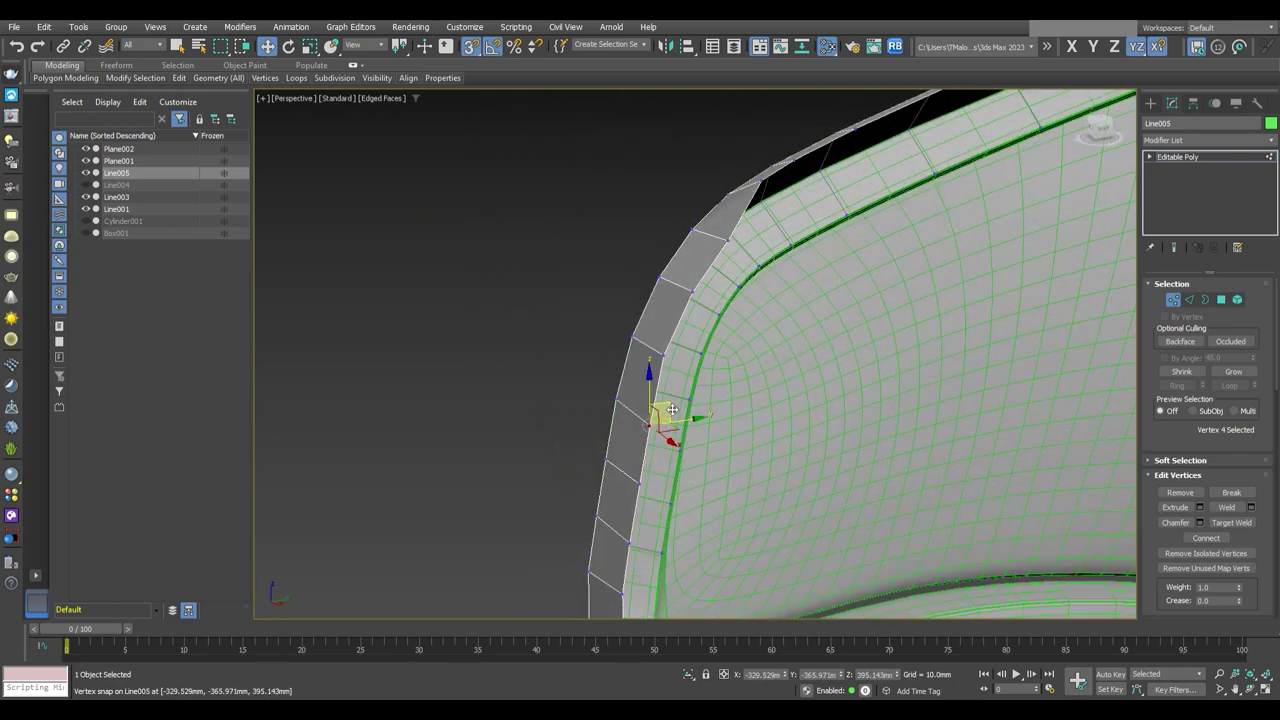
alt+middle_drag(653, 483, 684, 364)
alt+click(684, 364)
mouse_move(671, 414)
alt+middle_down()
mouse_move(694, 374)
mouse_move(772, 429)
mouse_move(692, 424)
mouse_move(672, 473)
mouse_move(698, 380)
mouse_move(663, 369)
alt+middle_up()
alt+click(668, 373)
key(ctrl+a)
scroll(692, 424, down, 3)
scroll(692, 424, down, 1)
alt+click(692, 424)
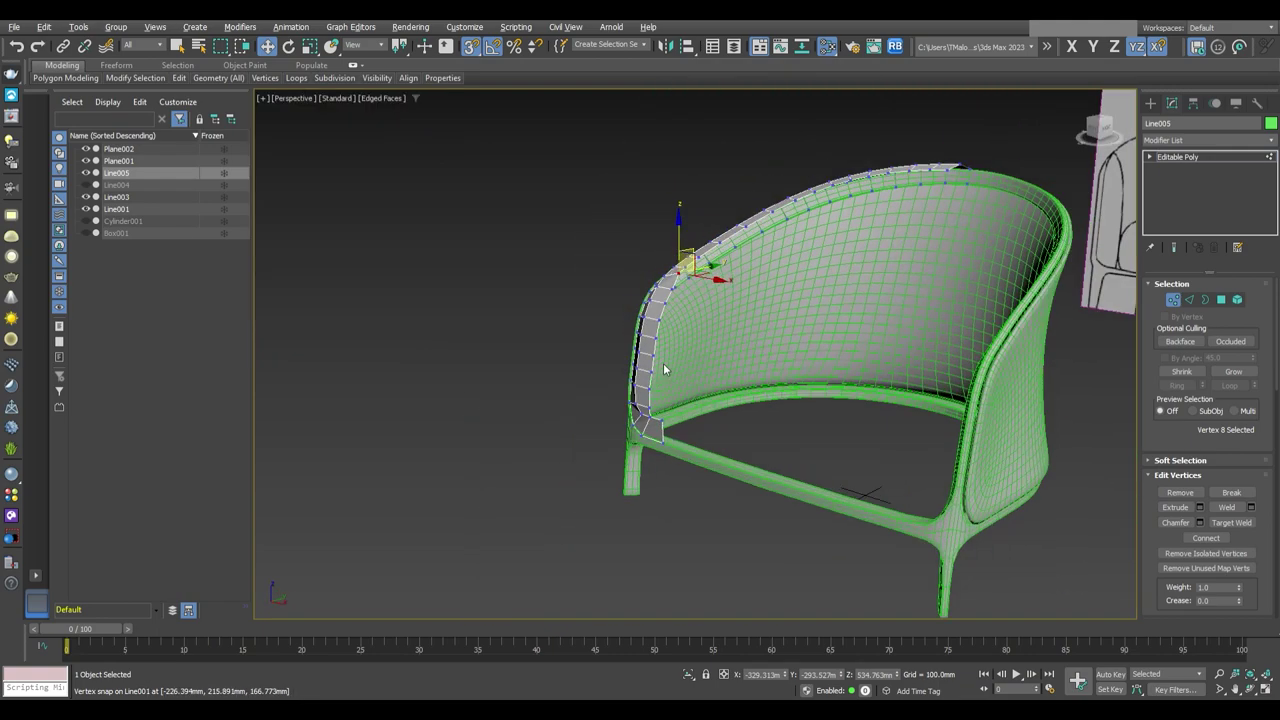
Add rim vertices at the top corner and line one up with the frame
scroll(663, 369, up, 1)
scroll(686, 366, up, 4)
scroll(710, 340, up, 2)
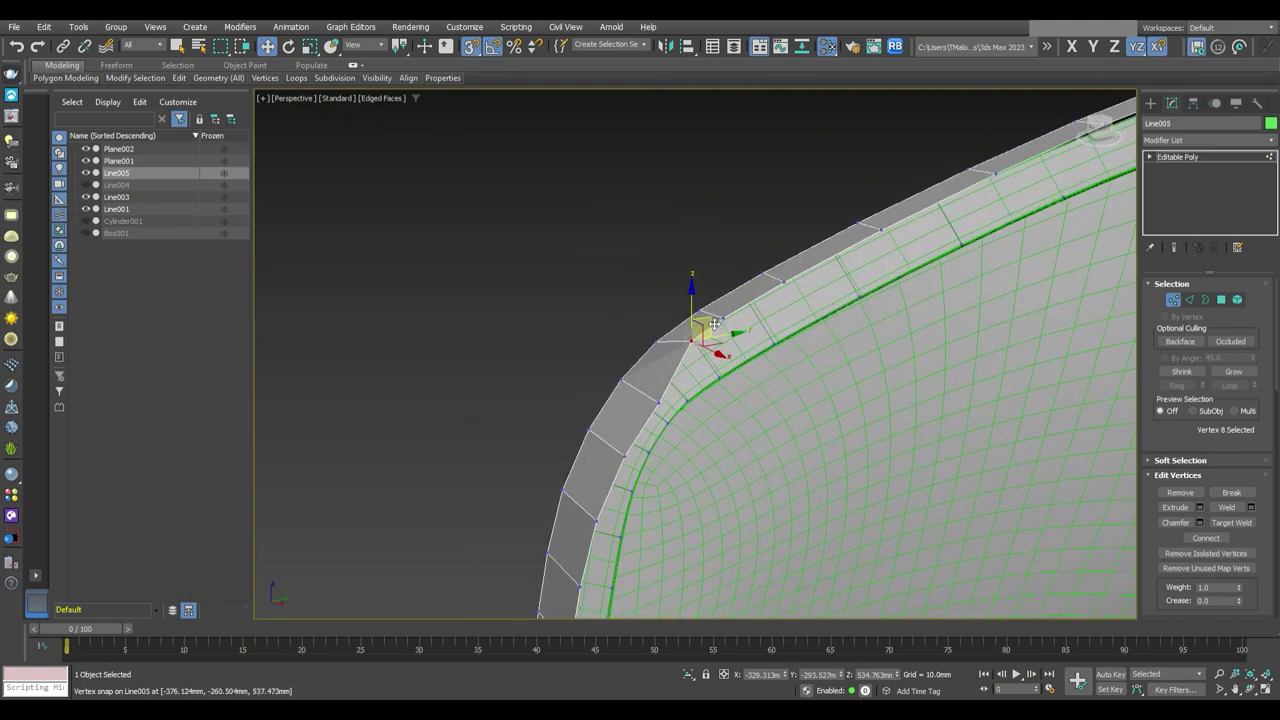
scroll(700, 362, up, 1)
scroll(720, 340, down, 2)
mouse_move(779, 305)
alt+middle_down()
mouse_move(734, 349)
mouse_move(784, 379)
mouse_move(740, 330)
mouse_move(791, 298)
mouse_move(749, 277)
mouse_move(757, 249)
mouse_move(743, 337)
mouse_move(737, 294)
alt+middle_up()
scroll(782, 380, down, 3)
scroll(780, 345, up, 3)
scroll(721, 327, up, 1)
ctrl+click(721, 327)
ctrl+click(743, 337)
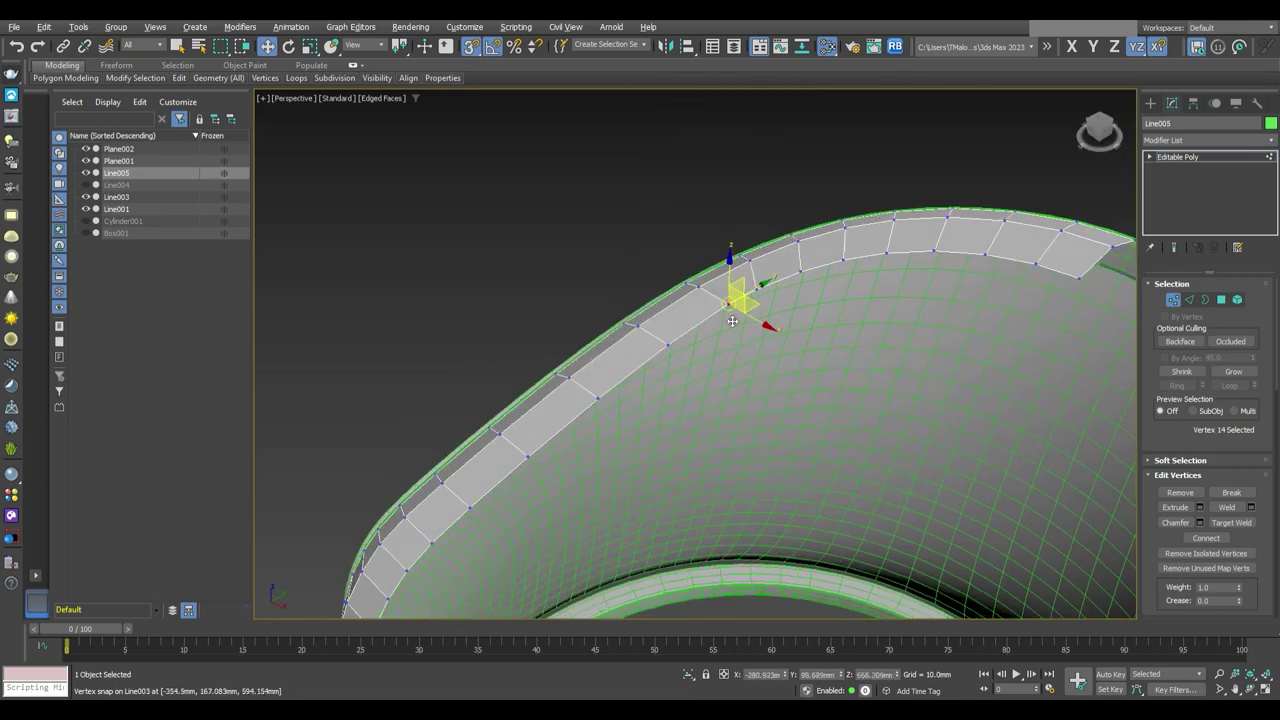
drag(737, 294, 708, 287)
mouse_move(708, 287)
alt+middle_down()
mouse_move(723, 352)
mouse_move(824, 319)
mouse_move(760, 340)
mouse_move(651, 329)
alt+middle_up()
With vertex snap back on, snap the selected band vertices onto the rim edge
key(s)
ctrl+click(651, 333)
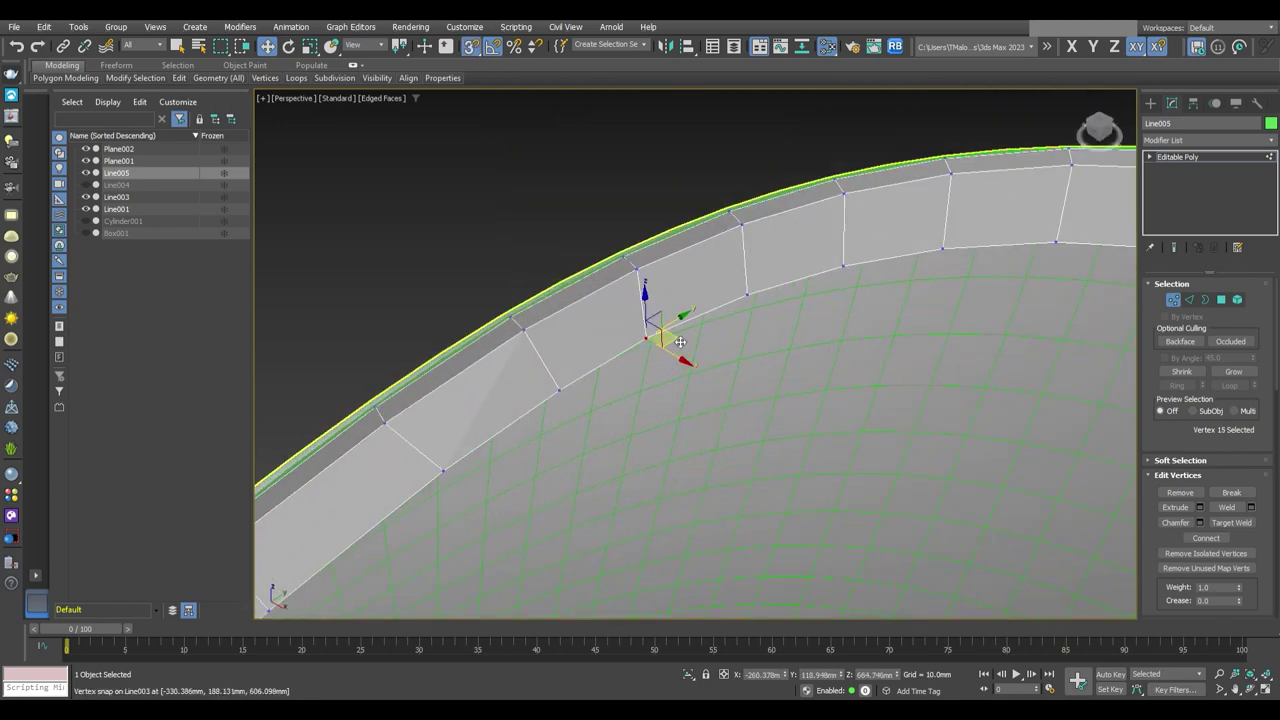
drag(651, 329, 651, 280)
alt+middle_drag(651, 280, 634, 251)
mouse_move(758, 277)
alt+middle_down()
mouse_move(777, 277)
mouse_move(757, 306)
alt+middle_up()
drag(757, 306, 727, 242)
alt+middle_drag(727, 242, 560, 335)
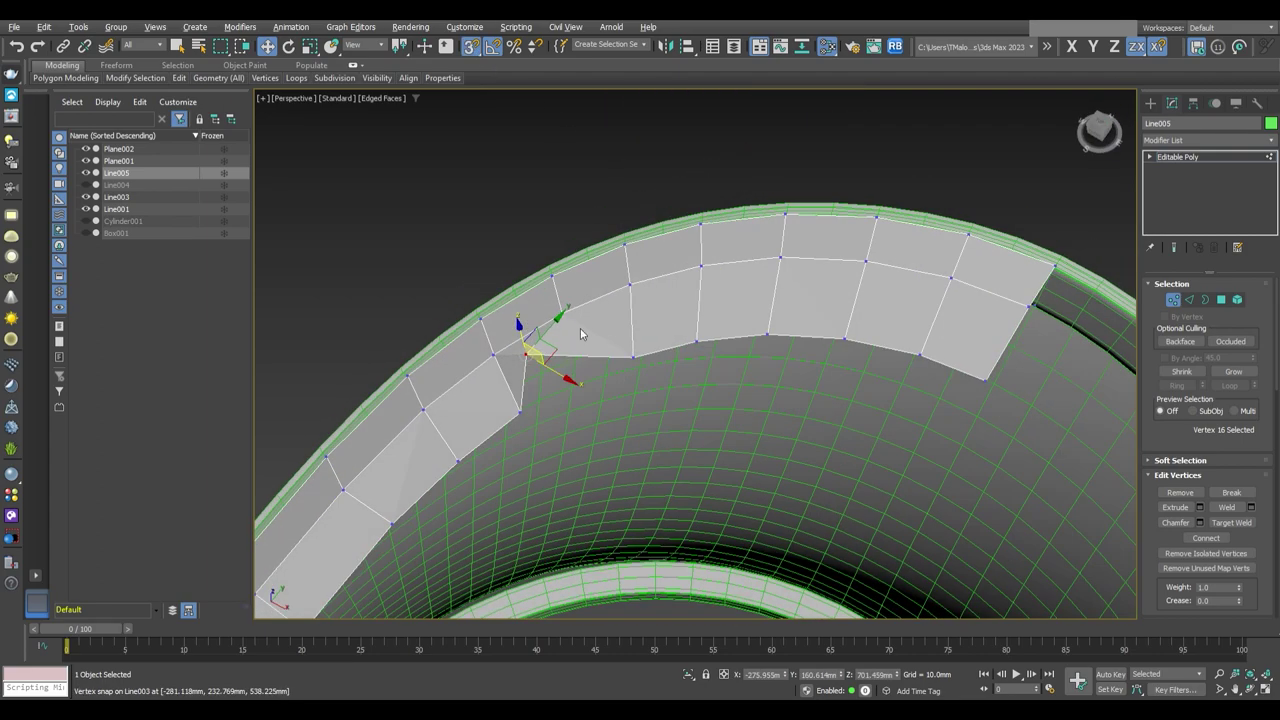
drag(584, 335, 590, 341)
Snap the band's corner vertex onto the rim
scroll(618, 398, down, 3)
alt+middle_drag(618, 398, 745, 320)
scroll(785, 354, down, 3)
scroll(745, 320, up, 3)
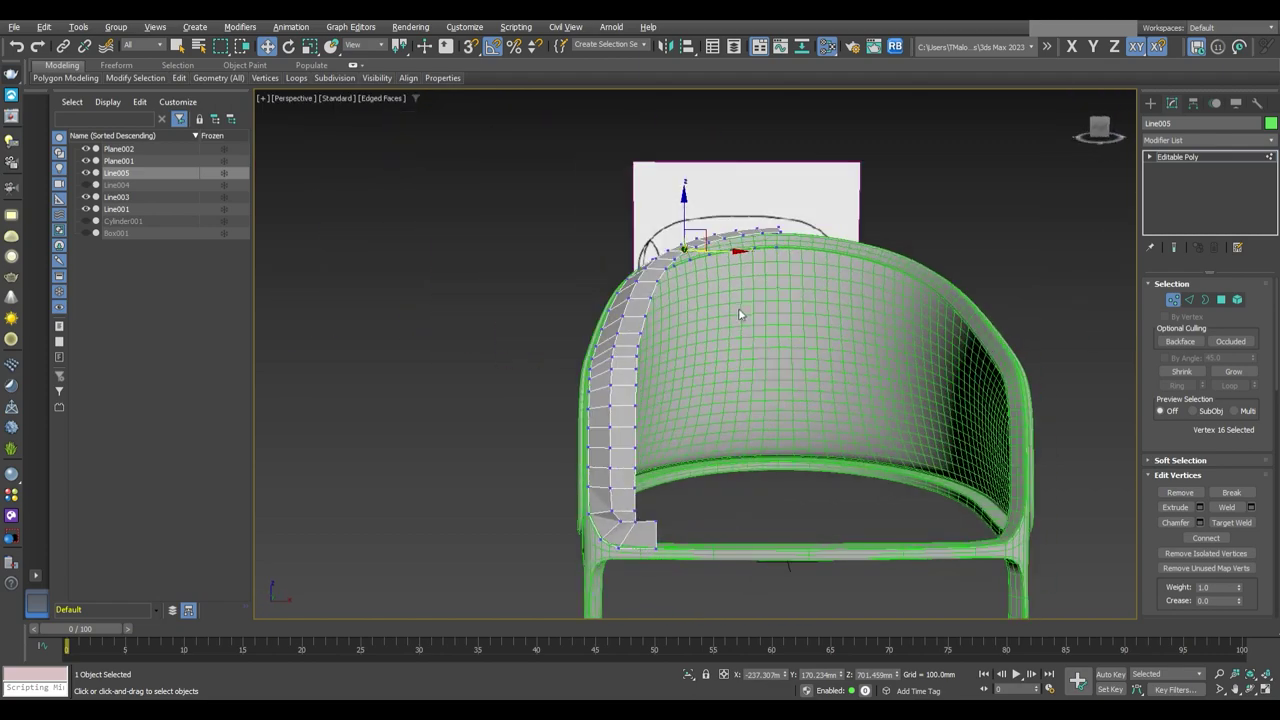
scroll(731, 397, up, 2)
alt+middle_drag(731, 397, 557, 99)
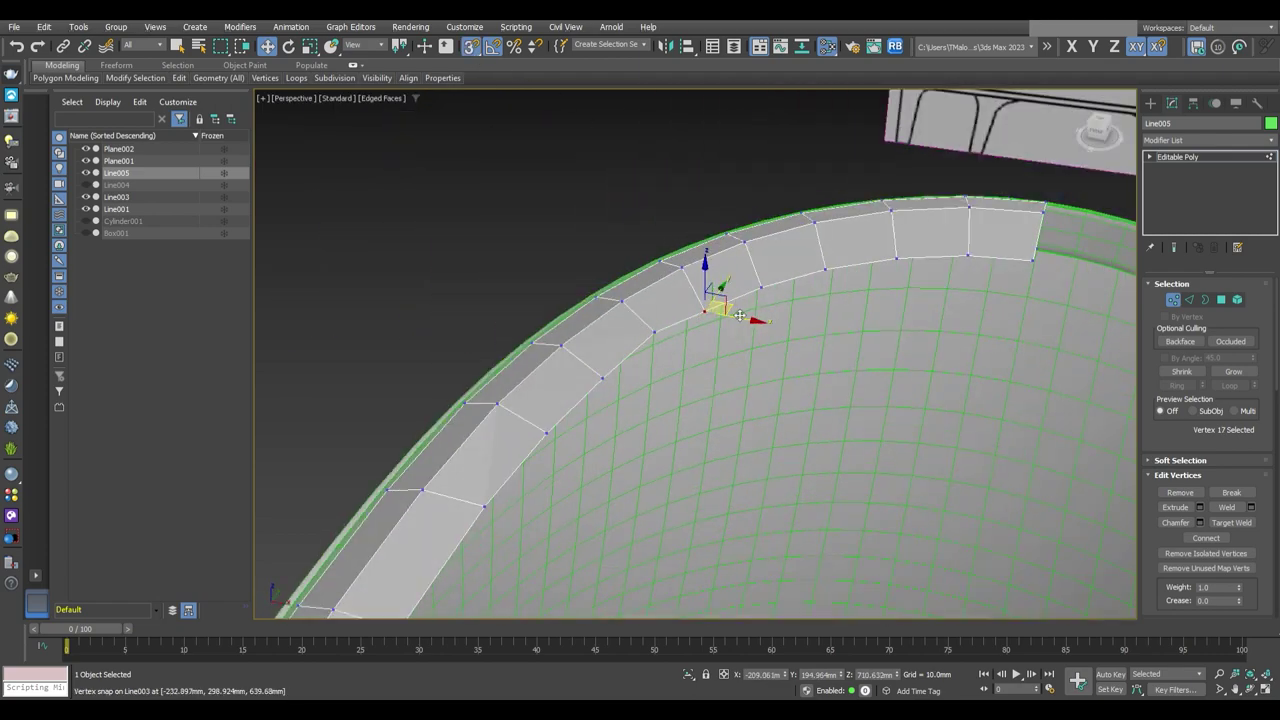
mouse_move(715, 316)
alt+middle_down()
mouse_move(667, 270)
mouse_move(697, 308)
mouse_move(714, 286)
mouse_move(731, 291)
alt+middle_up()
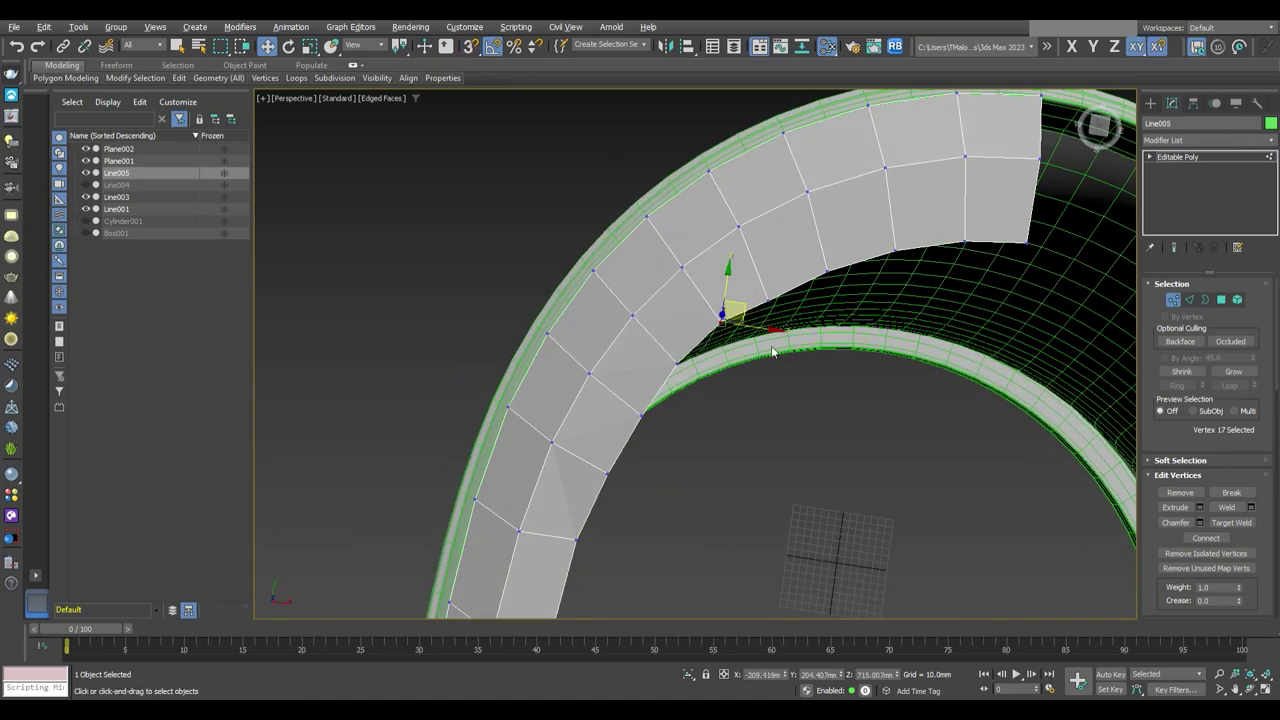
mouse_move(773, 350)
alt+middle_down()
mouse_move(668, 348)
mouse_move(677, 343)
mouse_move(608, 366)
mouse_move(594, 443)
mouse_move(671, 337)
mouse_move(788, 350)
mouse_move(803, 246)
alt+middle_up()
scroll(765, 367, up, 5)
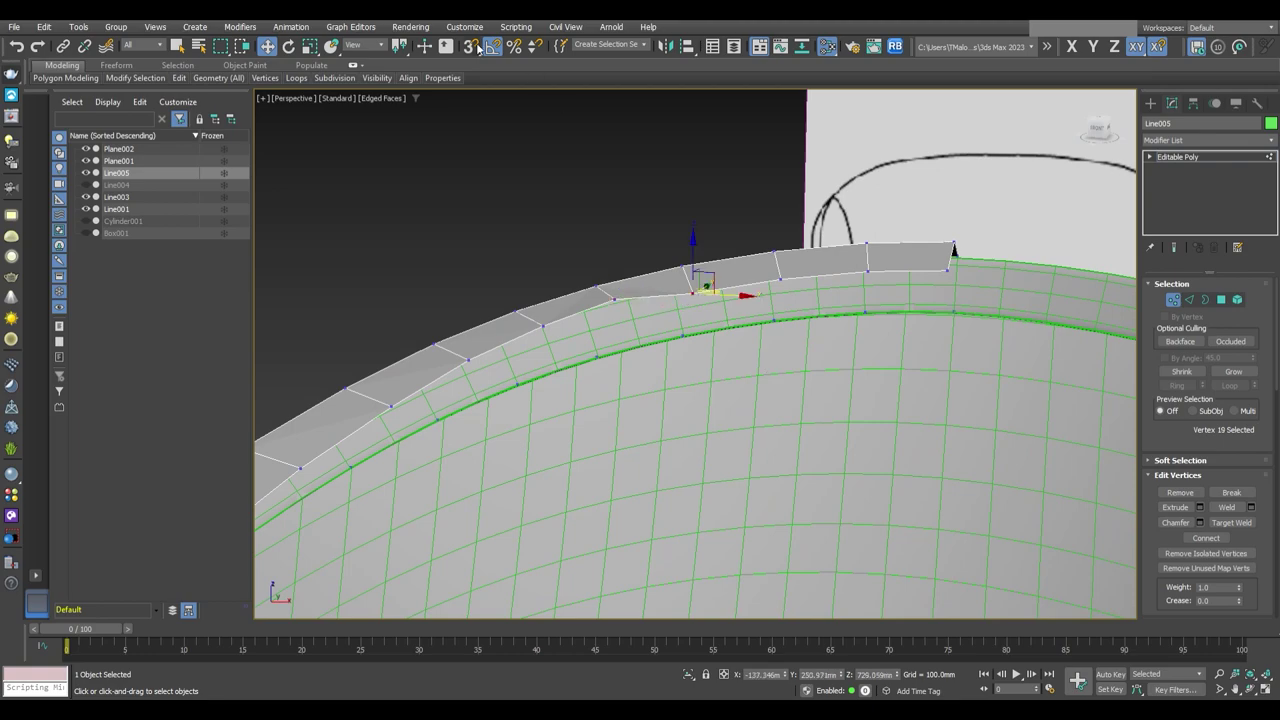
scroll(729, 299, down, 3)
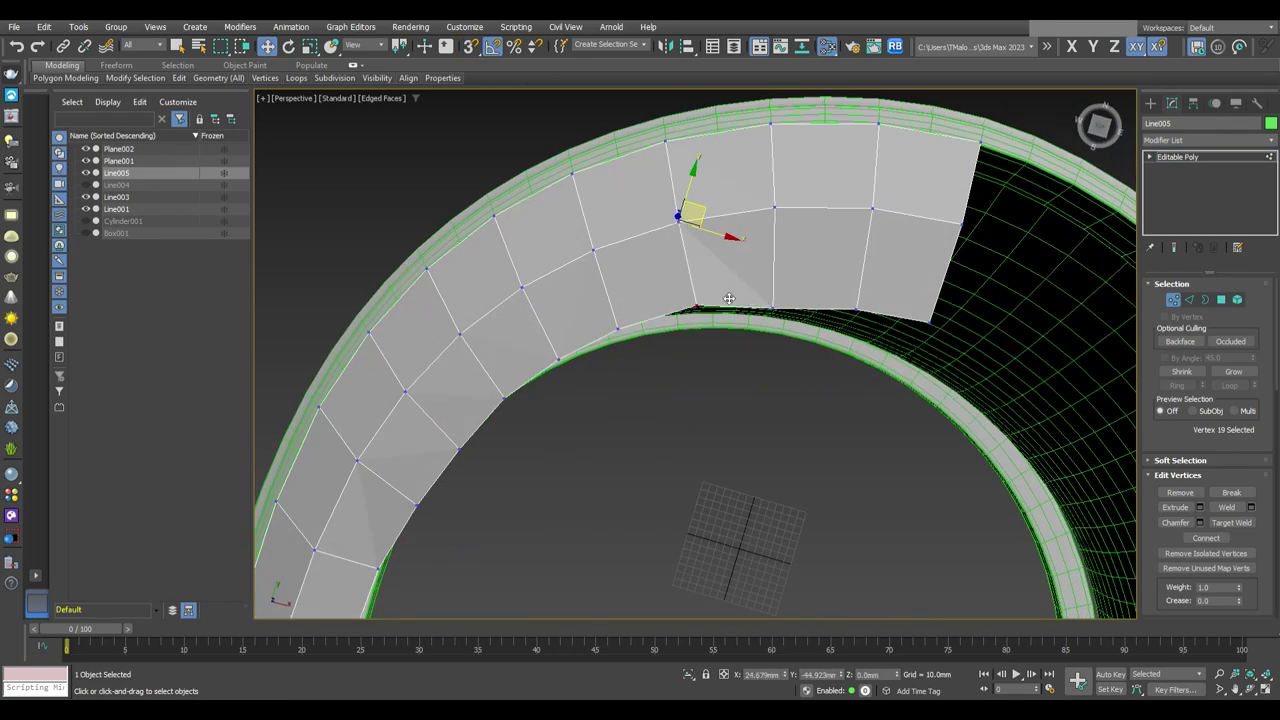
alt+middle_drag(744, 320, 760, 300)
scroll(663, 300, up, 3)
drag(663, 300, 645, 200)
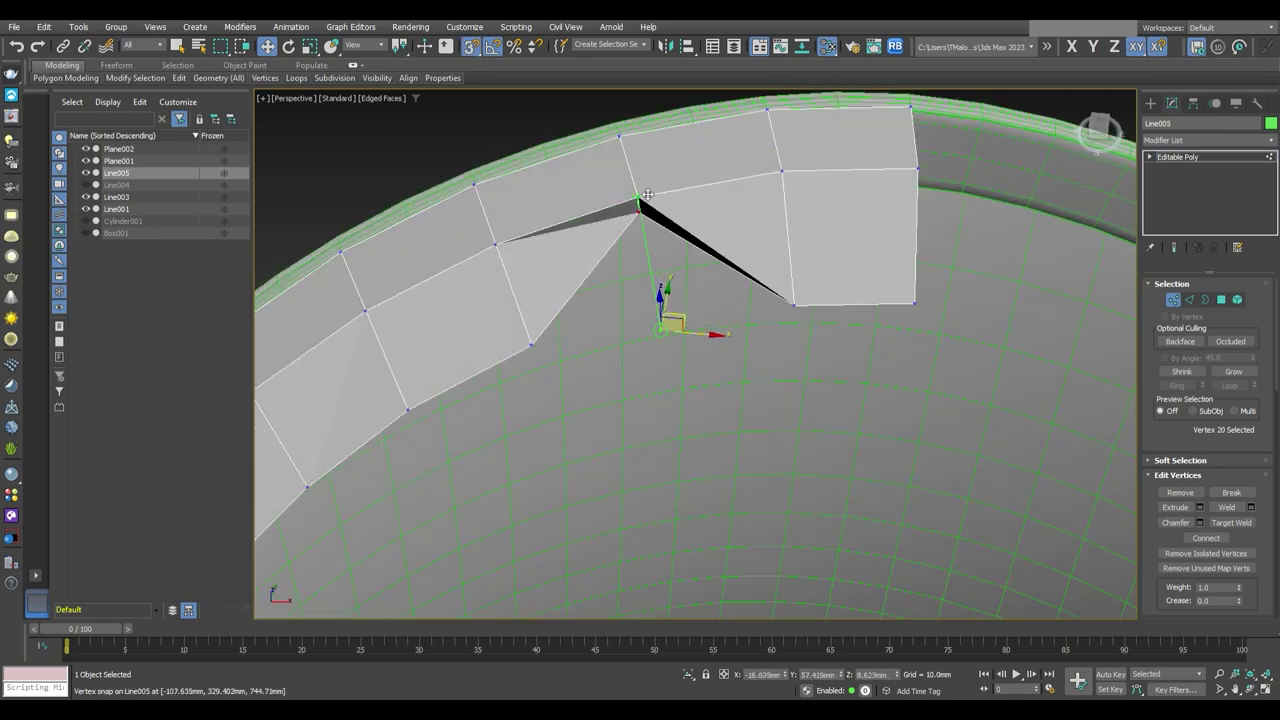
Snap the bottom vertices upward to collapse the band's end column, then exit sub-object mode
mouse_move(705, 217)
alt+middle_down()
mouse_move(670, 305)
mouse_move(515, 28)
alt+middle_up()
drag(792, 333, 776, 214)
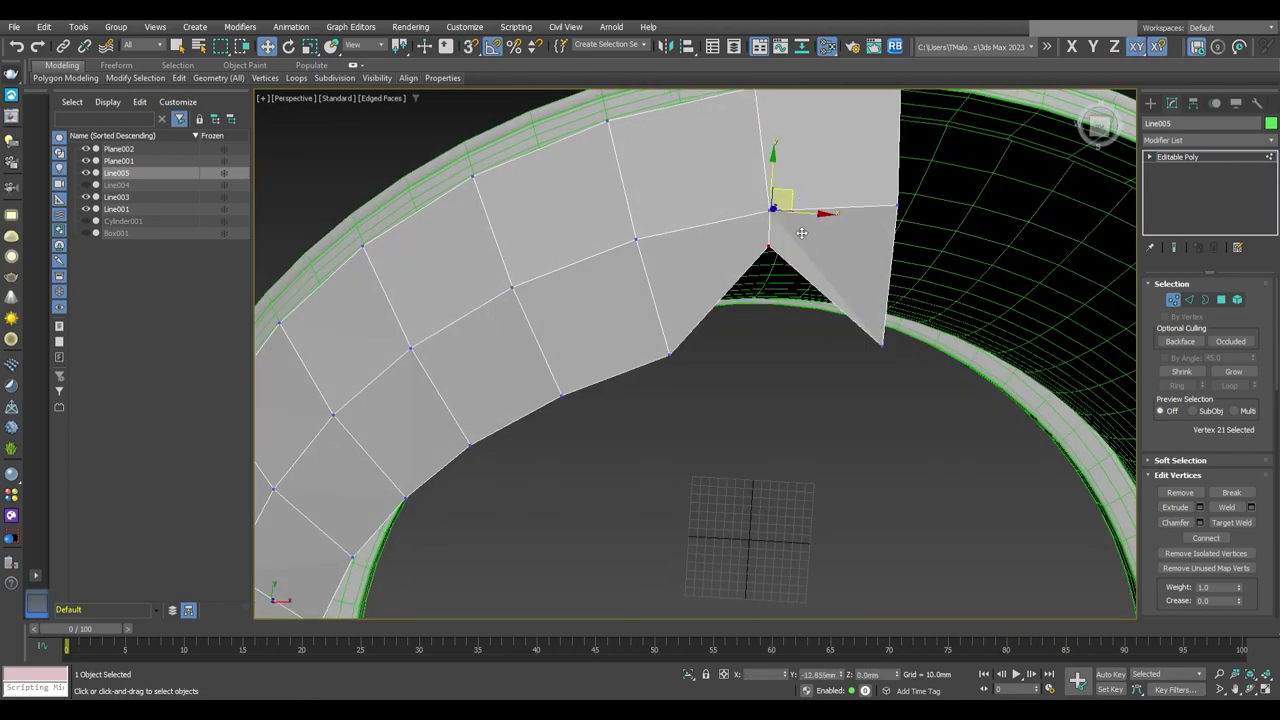
drag(881, 345, 762, 350)
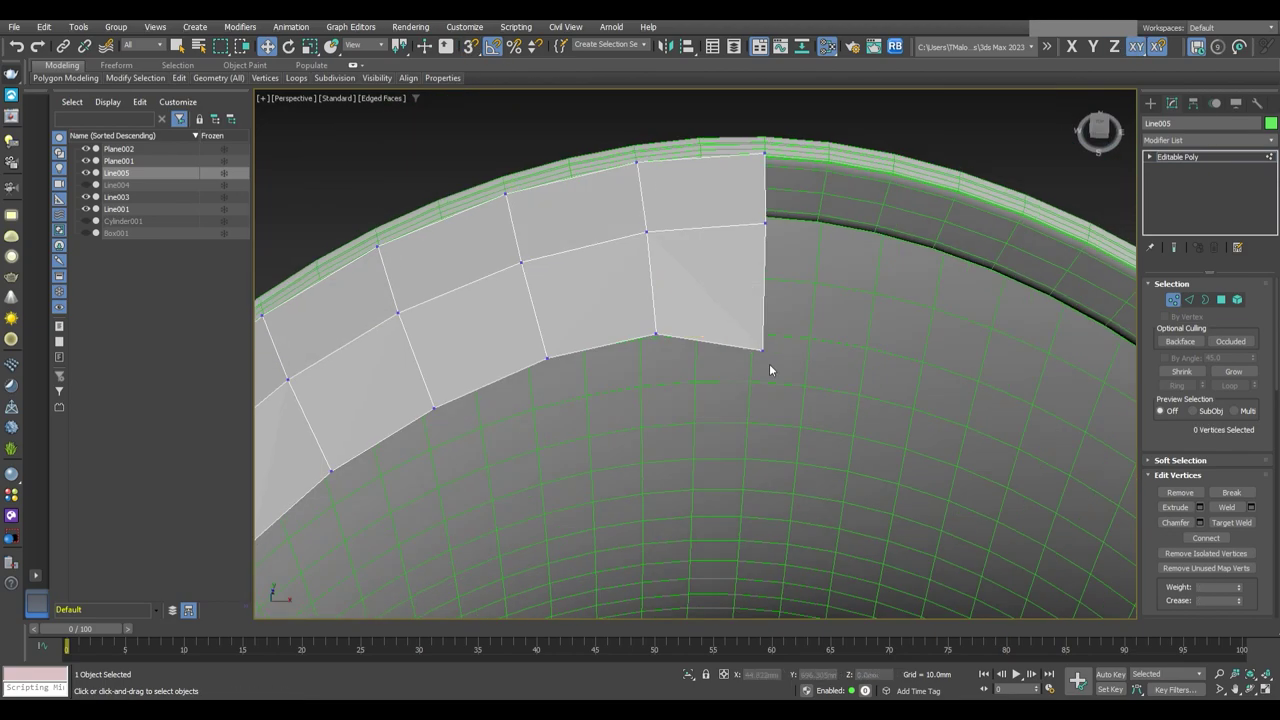
drag(757, 296, 771, 217)
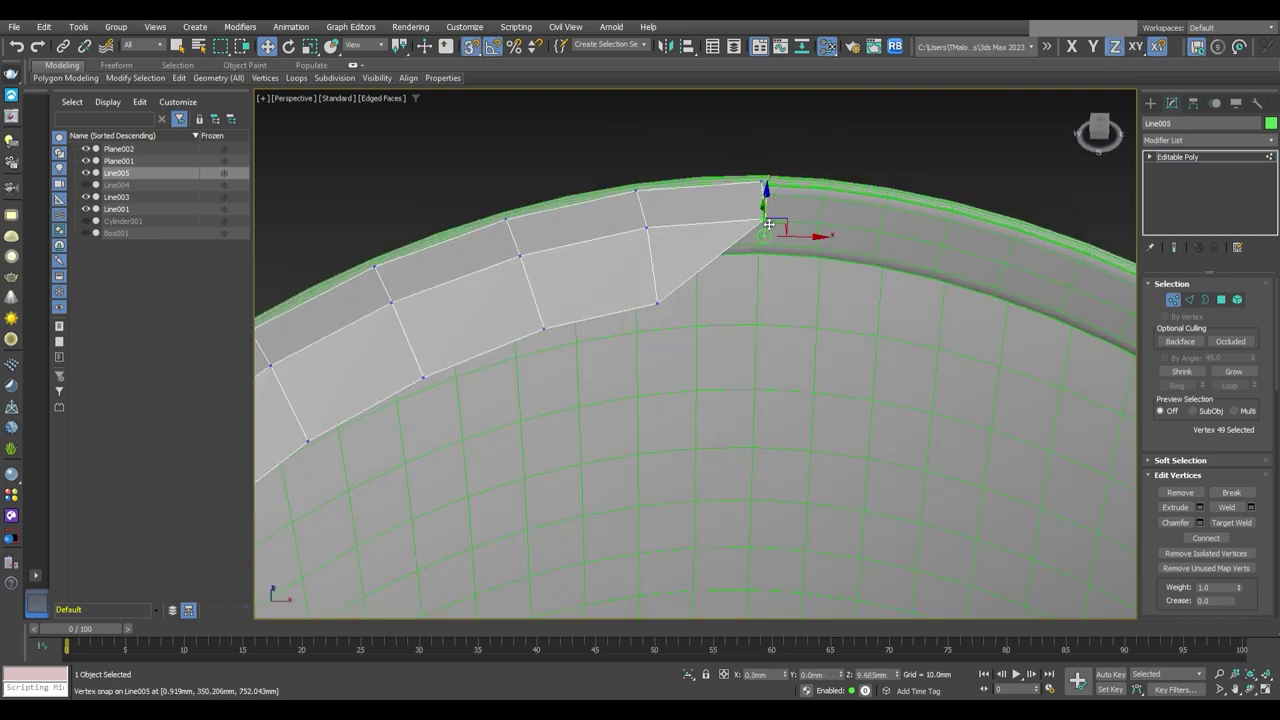
mouse_move(785, 220)
alt+middle_down()
mouse_move(753, 318)
mouse_move(686, 266)
mouse_move(880, 360)
mouse_move(866, 251)
mouse_move(858, 276)
mouse_move(961, 270)
mouse_move(900, 300)
alt+middle_up()
key(2)
key(6)
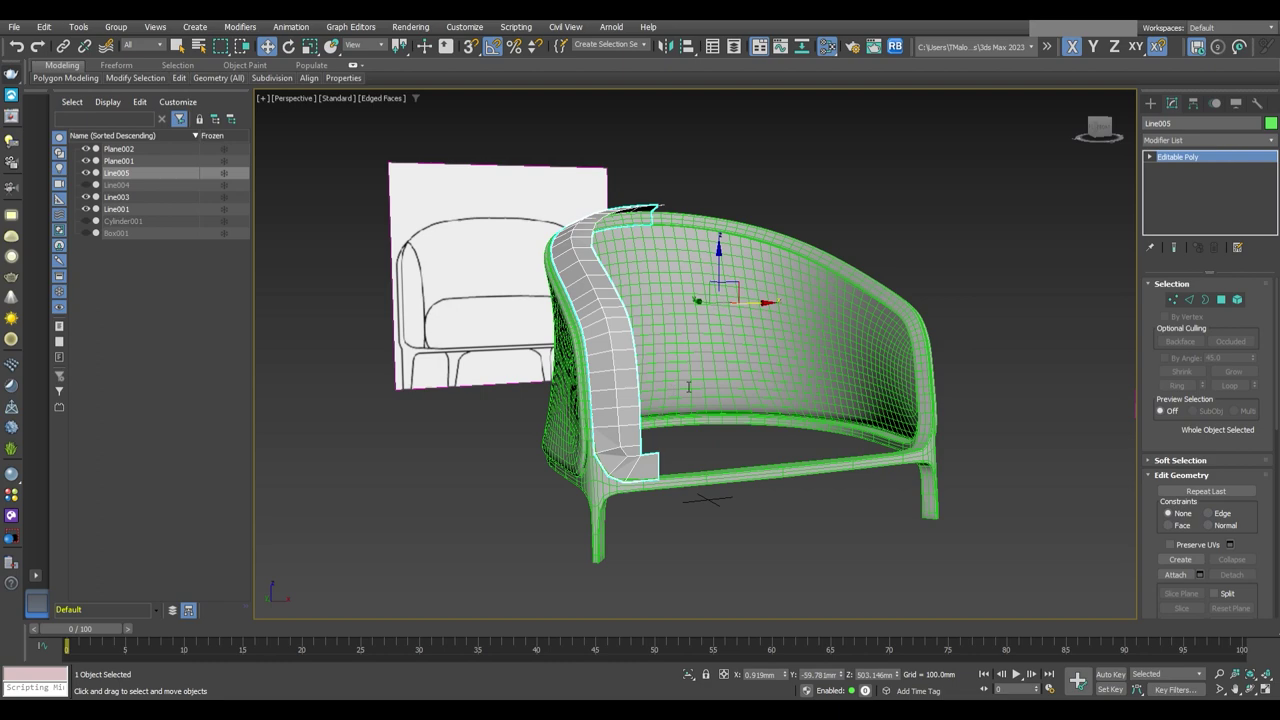
Save the scene and orbit down onto the backrest's top rim in Vertex mode
key(ctrl+s)
scroll(688, 386, up, 3)
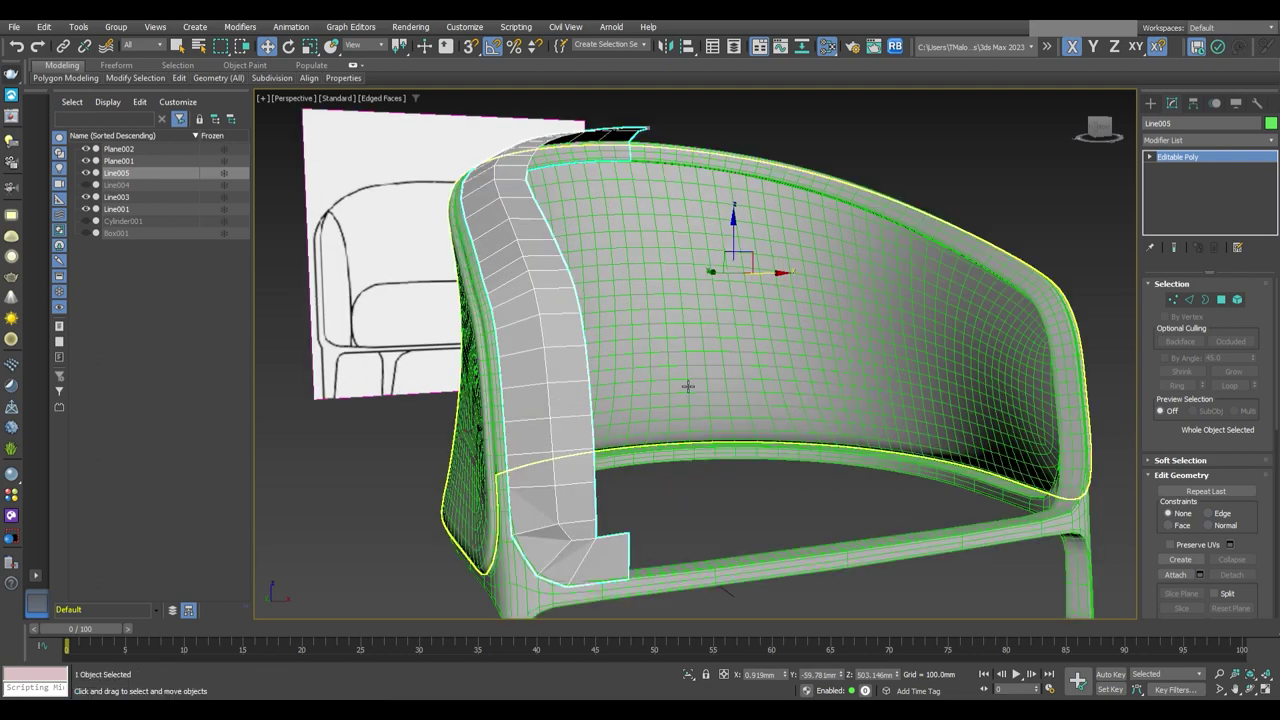
key(2)
alt+middle_drag(571, 572, 748, 285)
mouse_move(692, 404)
alt+middle_down()
mouse_move(738, 381)
mouse_move(743, 392)
alt+middle_up()
scroll(715, 392, down, 5)
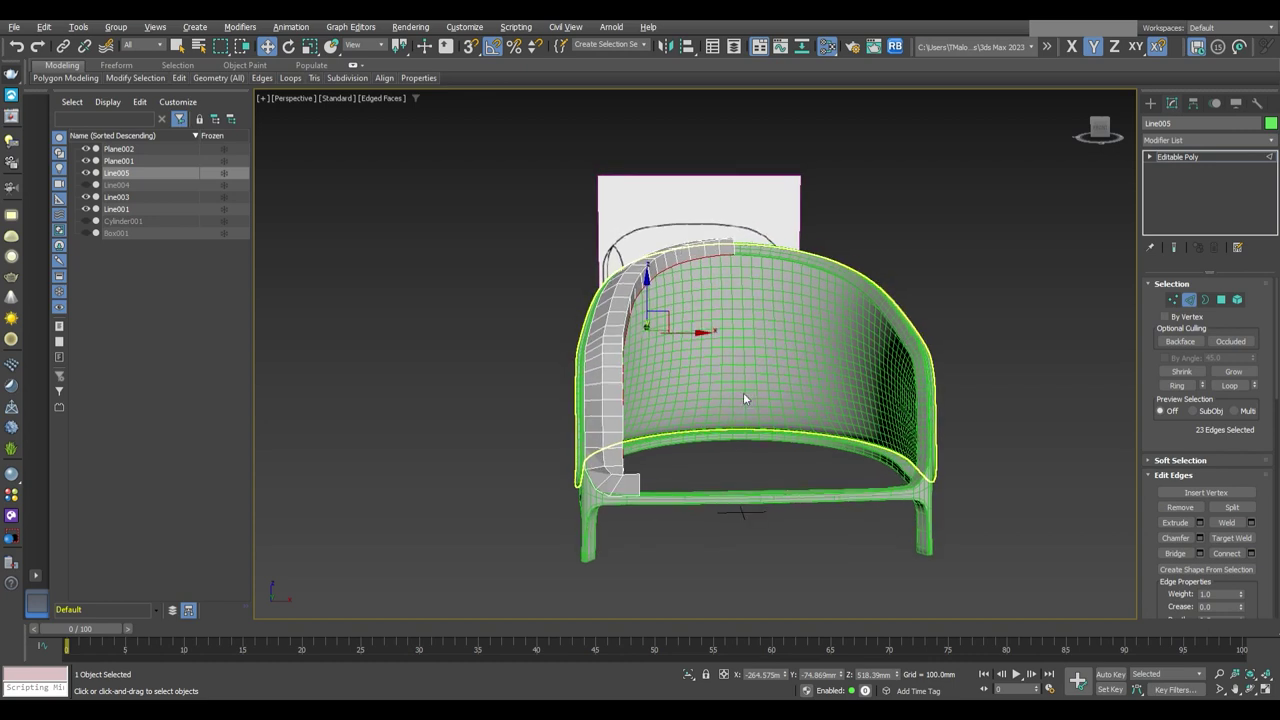
alt+middle_drag(743, 392, 677, 397)
key(1)
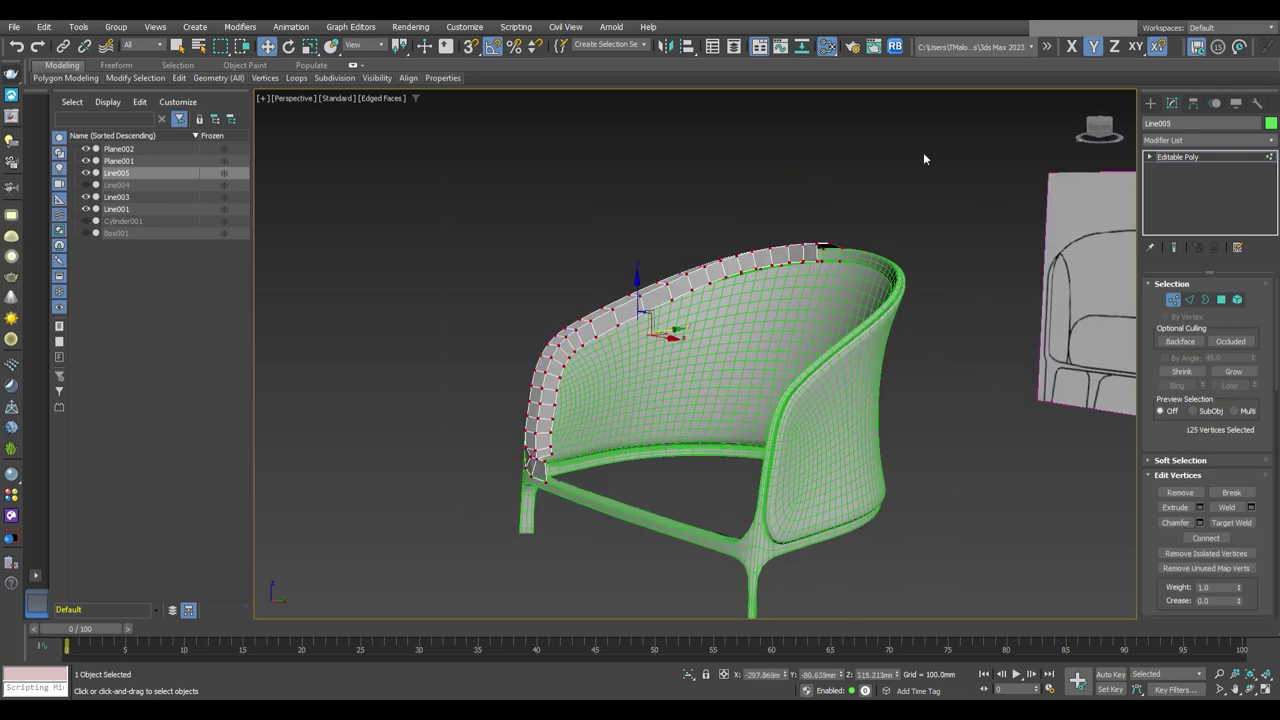
alt+middle_drag(906, 379, 686, 466)
scroll(686, 466, up, 3)
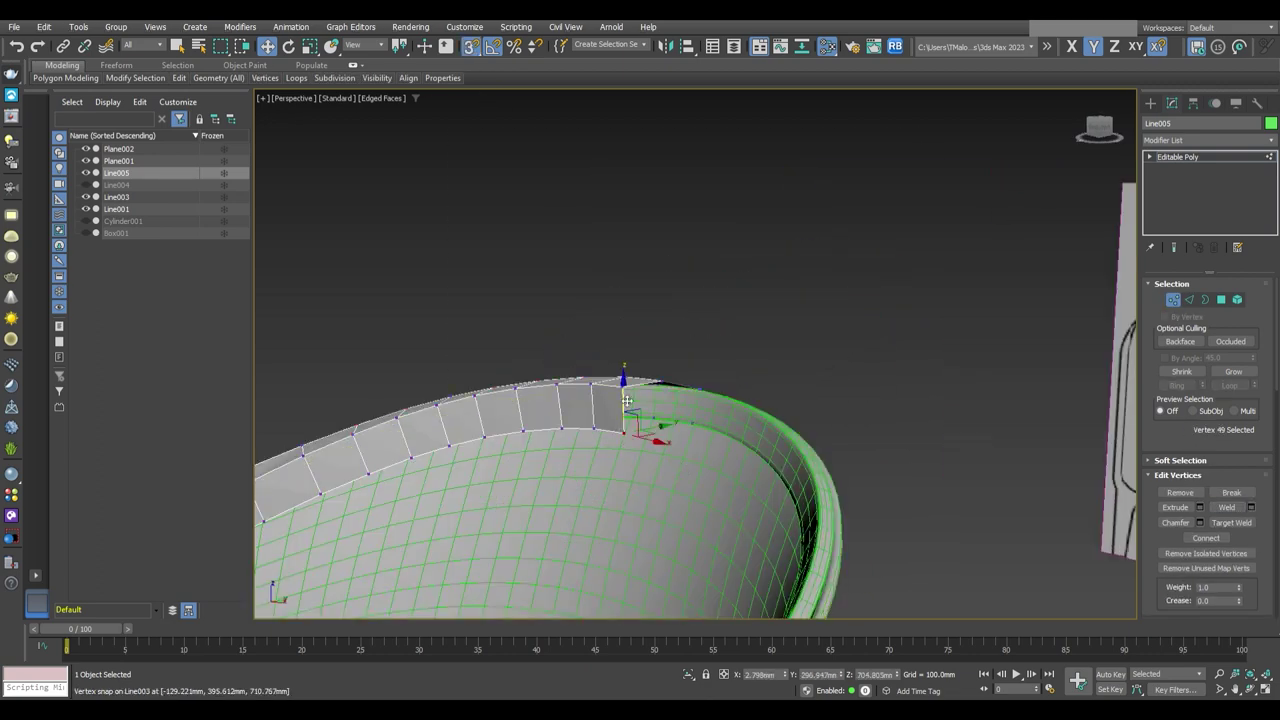
mouse_move(627, 401)
alt+middle_down()
mouse_move(631, 430)
mouse_move(474, 48)
alt+middle_up()
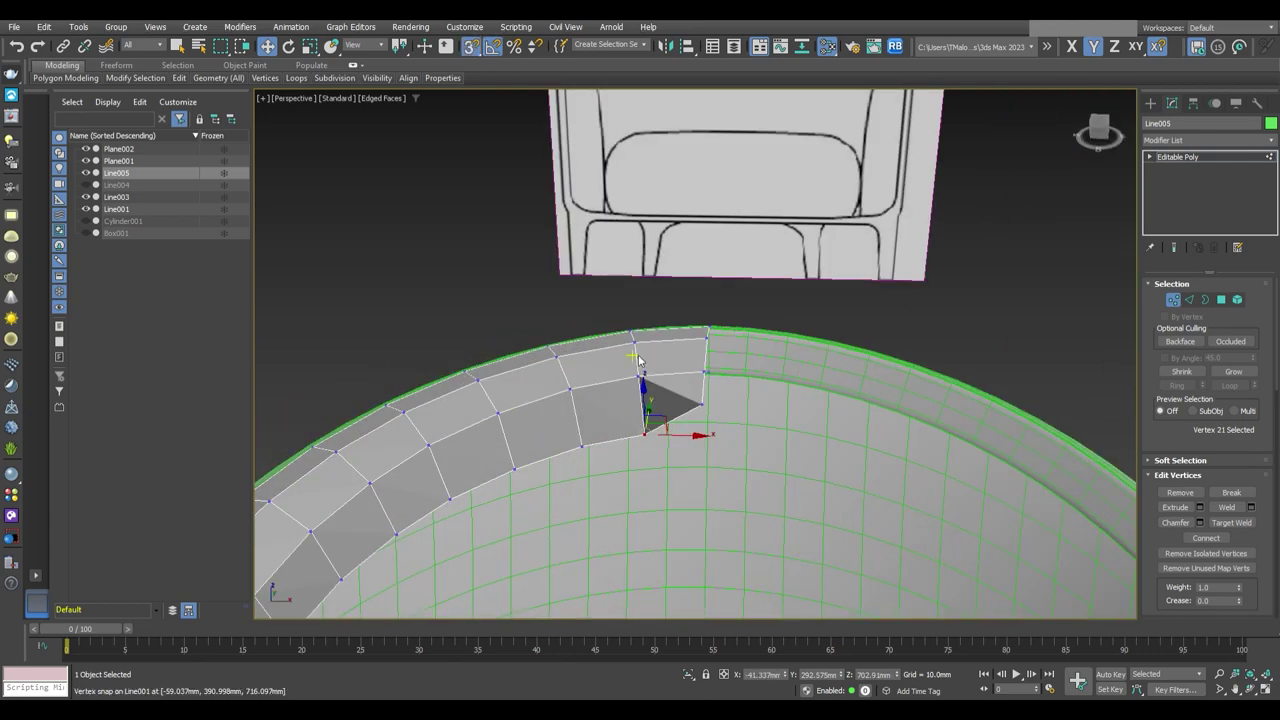
Raise the first inner strip vertices straight up to the backrest rim
drag(657, 402, 644, 383)
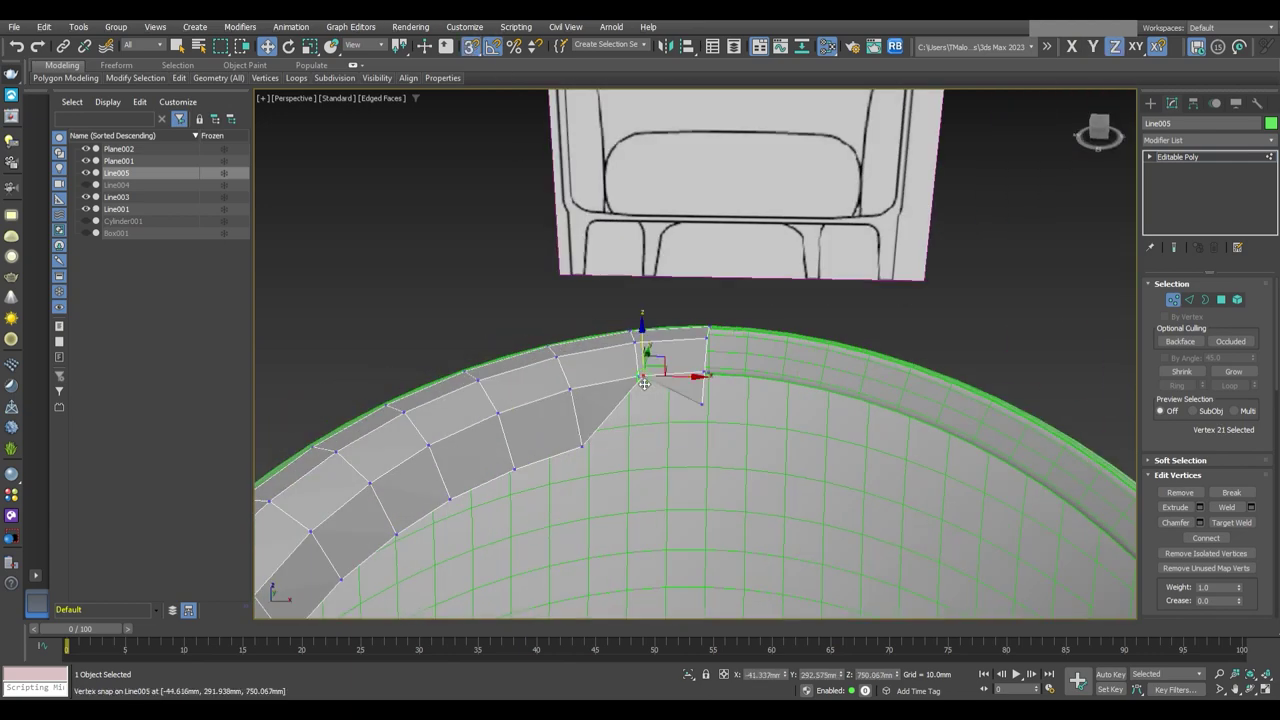
key(s)
mouse_move(644, 381)
alt+middle_down()
mouse_move(670, 399)
mouse_move(629, 486)
mouse_move(566, 275)
alt+middle_up()
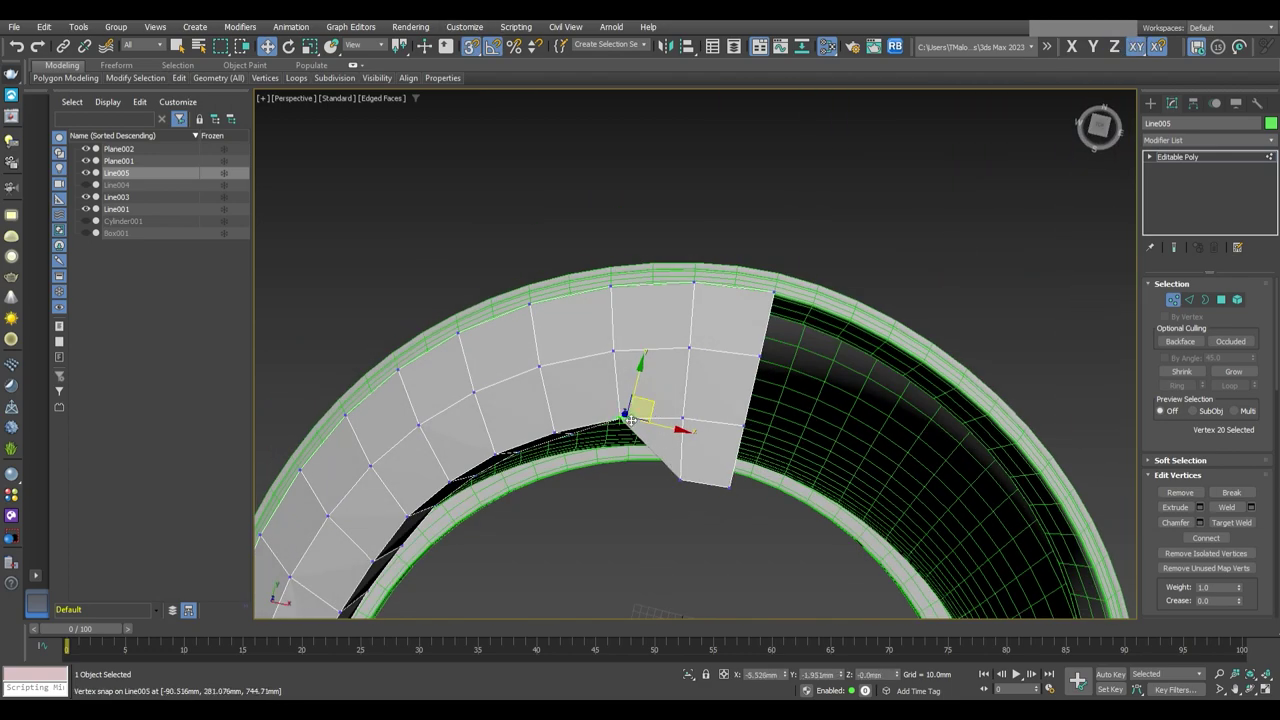
mouse_move(664, 341)
alt+middle_down()
mouse_move(702, 430)
mouse_move(686, 456)
mouse_move(700, 423)
mouse_move(686, 404)
alt+middle_up()
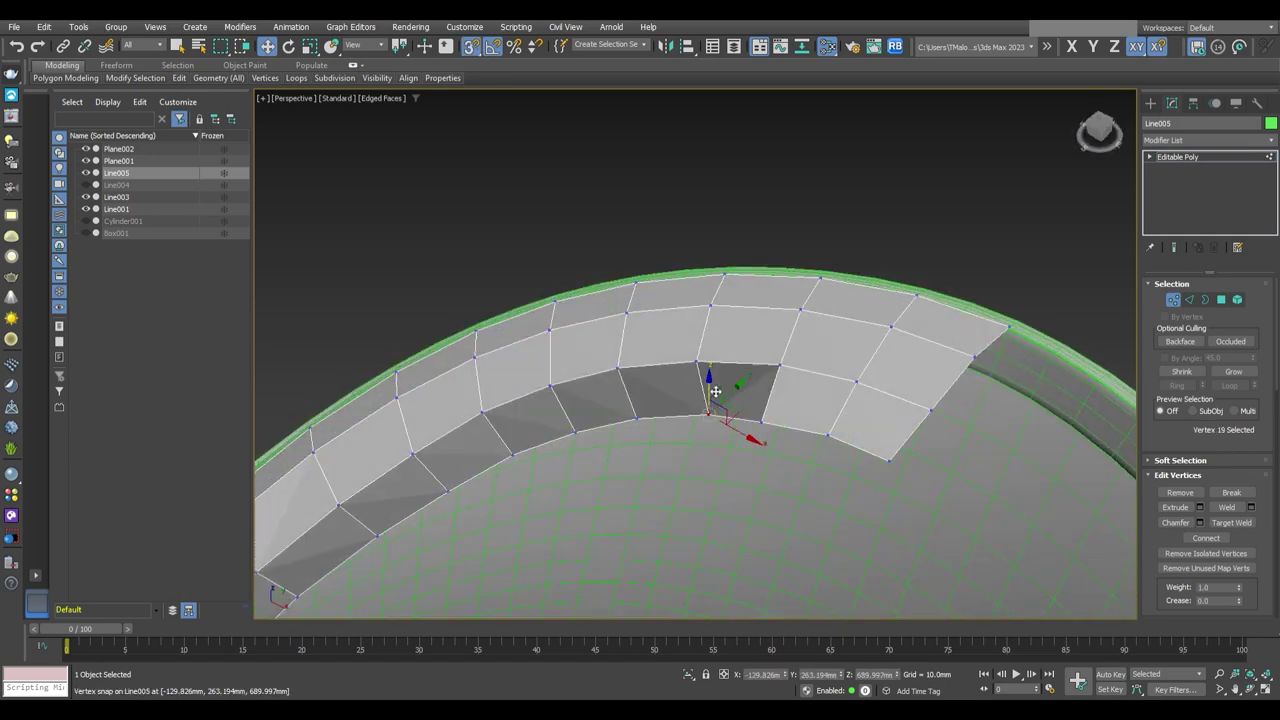
drag(716, 391, 718, 378)
mouse_move(718, 378)
alt+middle_down()
mouse_move(741, 366)
mouse_move(714, 351)
mouse_move(692, 467)
alt+middle_up()
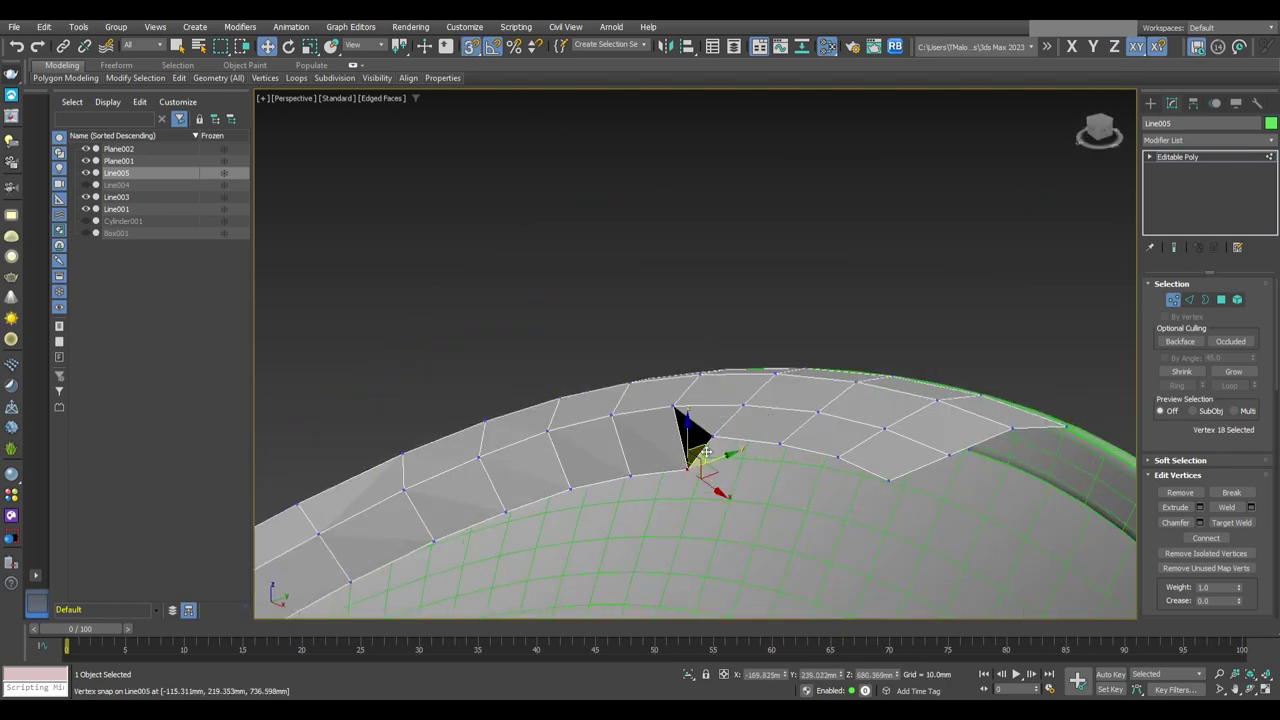
Raise the next inner strip vertex and snap it onto the shell's rim vertex
drag(706, 452, 706, 405)
alt+middle_drag(706, 405, 678, 413)
mouse_move(685, 363)
alt+middle_down()
mouse_move(745, 405)
mouse_move(730, 360)
alt+middle_up()
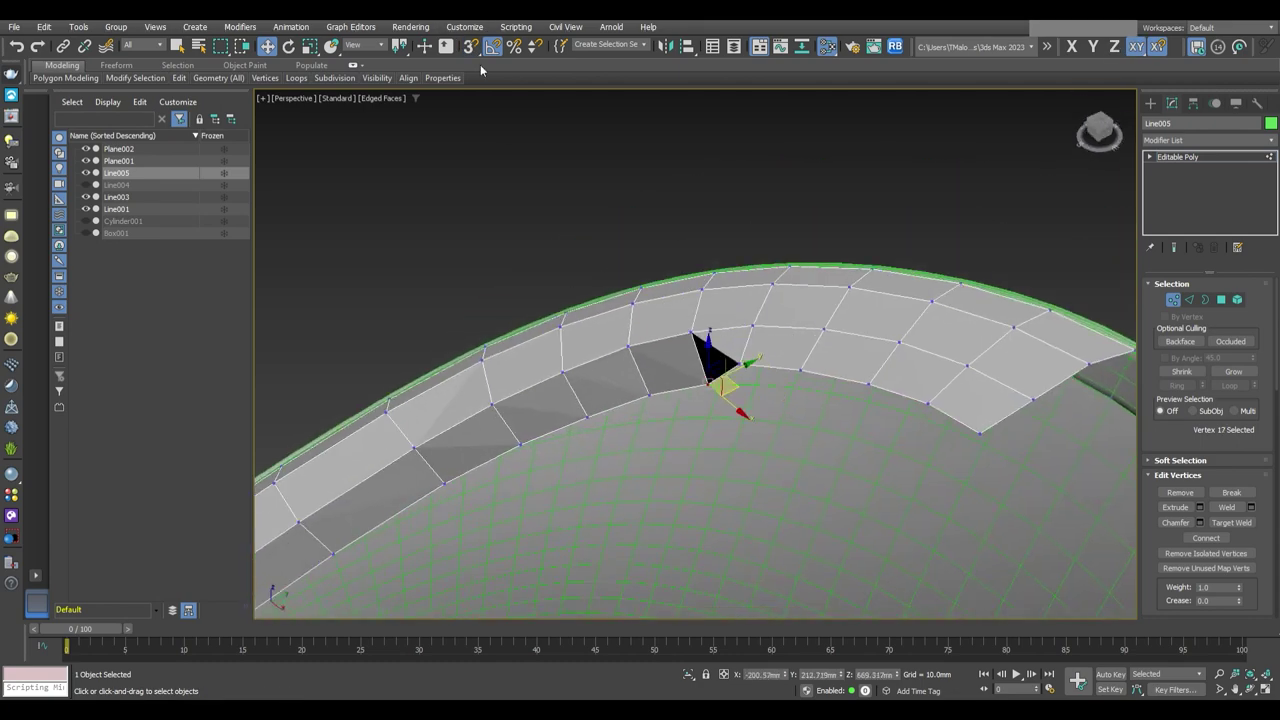
key(F7)
drag(730, 360, 745, 345)
alt+middle_drag(745, 345, 723, 332)
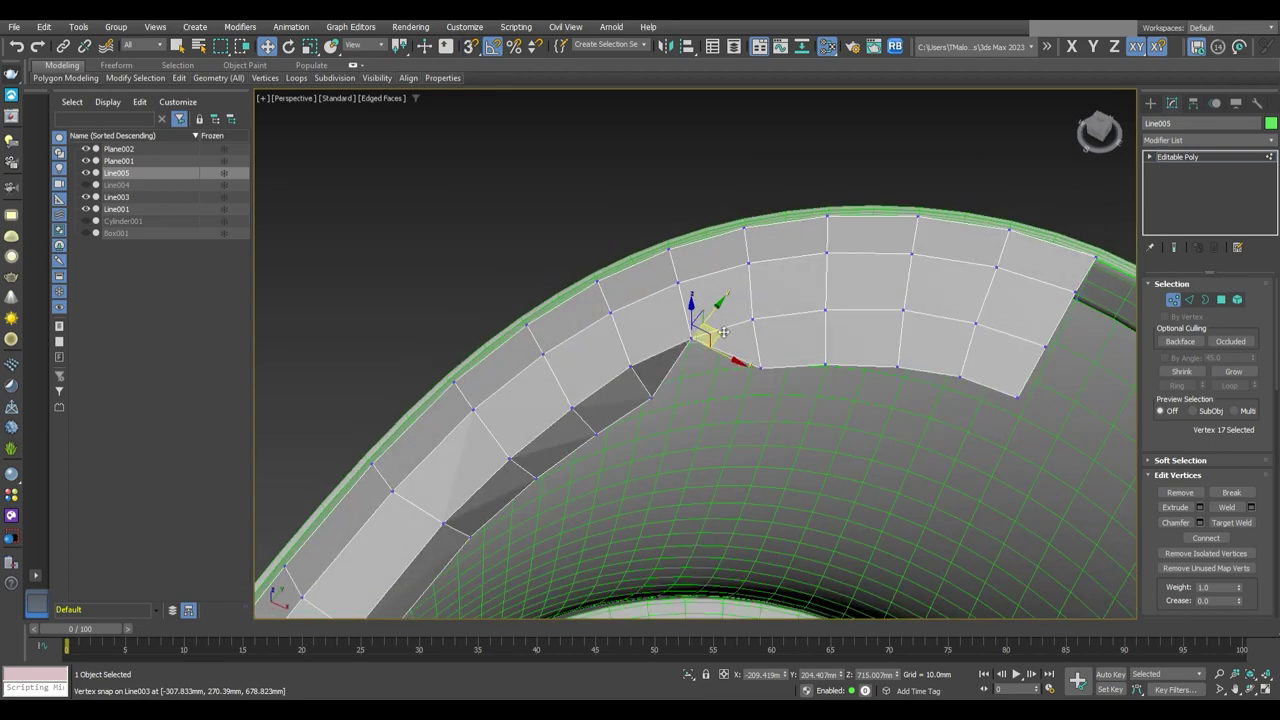
mouse_move(737, 380)
alt+middle_down()
mouse_move(715, 372)
mouse_move(748, 285)
mouse_move(751, 328)
mouse_move(674, 277)
mouse_move(735, 387)
alt+middle_up()
Save the scene again and orbit around the chair arm
key(ctrl+s)
key(s)
mouse_move(697, 331)
alt+middle_down()
mouse_move(723, 343)
mouse_move(730, 381)
mouse_move(665, 430)
mouse_move(700, 445)
mouse_move(695, 435)
alt+middle_up()
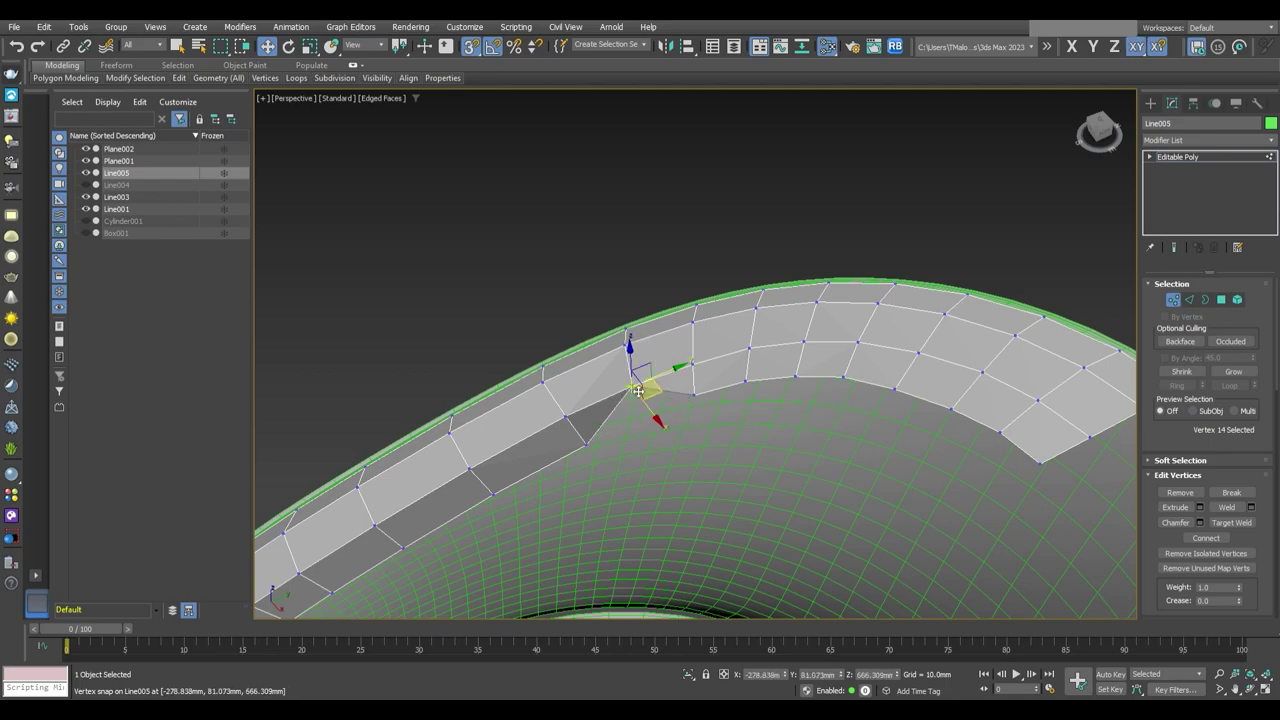
alt+middle_drag(638, 390, 735, 331)
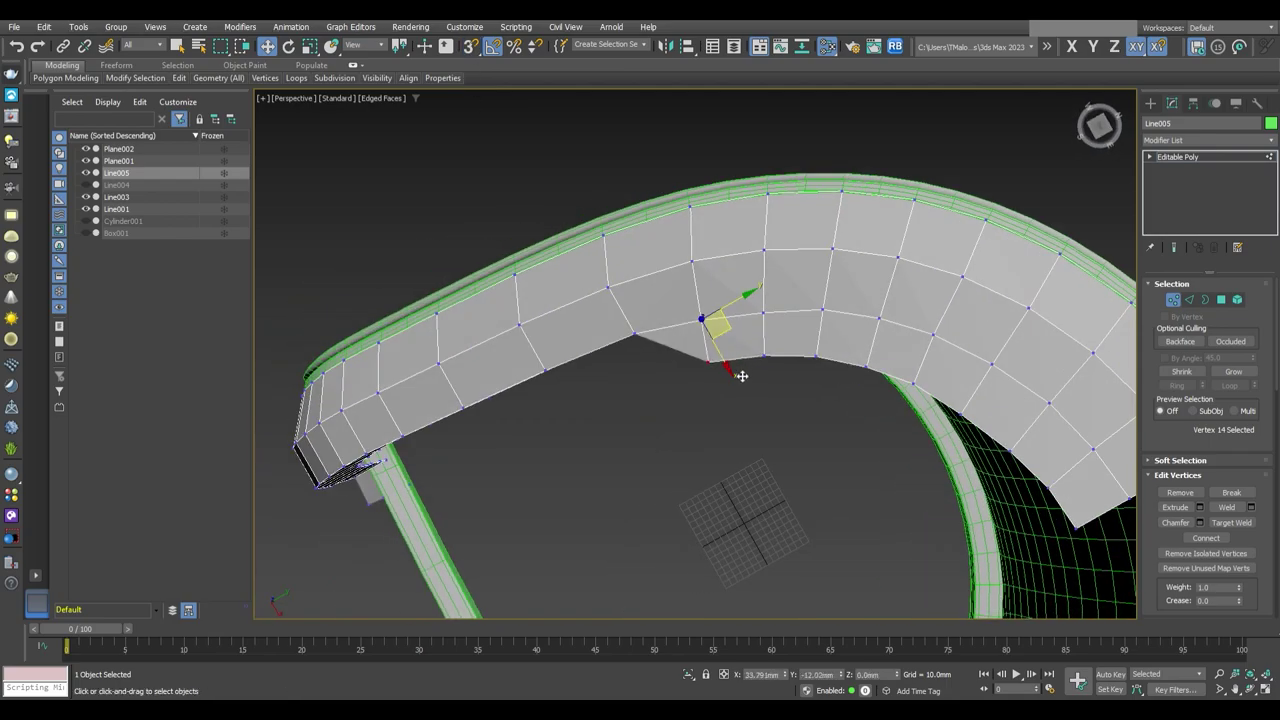
mouse_move(741, 375)
alt+middle_down()
mouse_move(740, 288)
mouse_move(714, 320)
mouse_move(844, 255)
mouse_move(779, 254)
alt+middle_up()
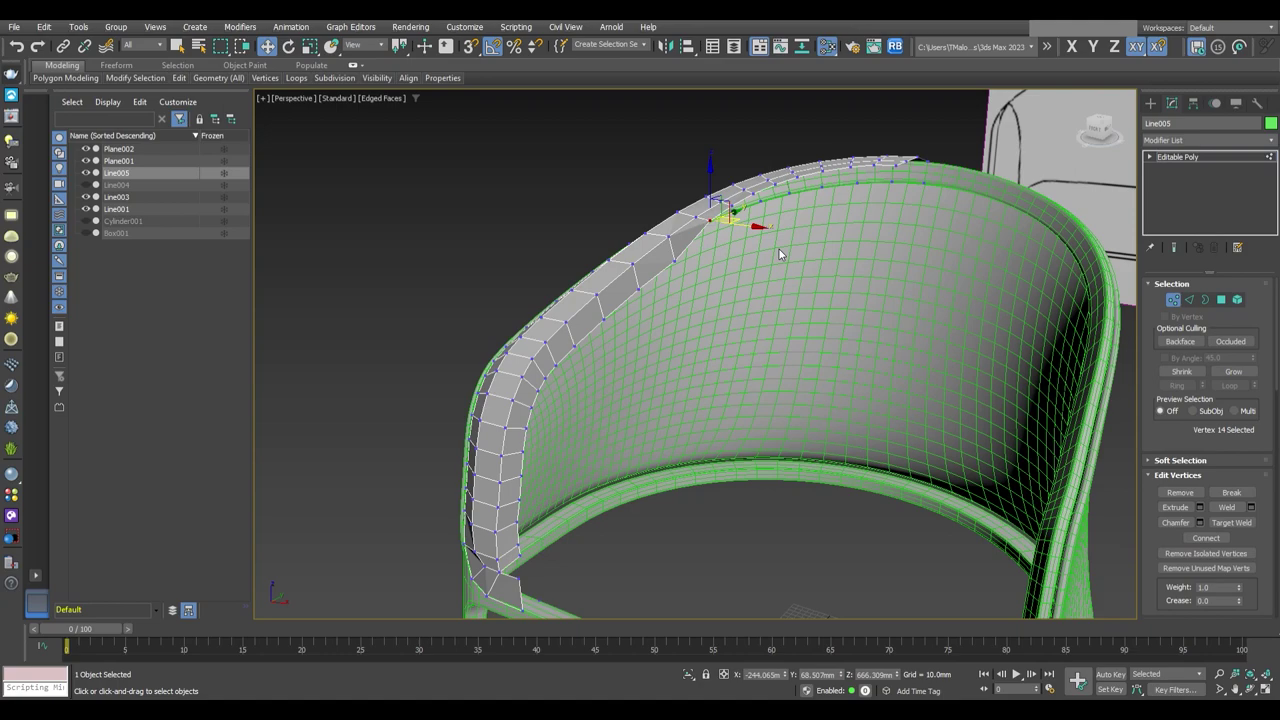
scroll(779, 254, up, 3)
Re-enable vertex snapping and try the Z, X and YZ axis constraints on the strip's side
click(476, 48)
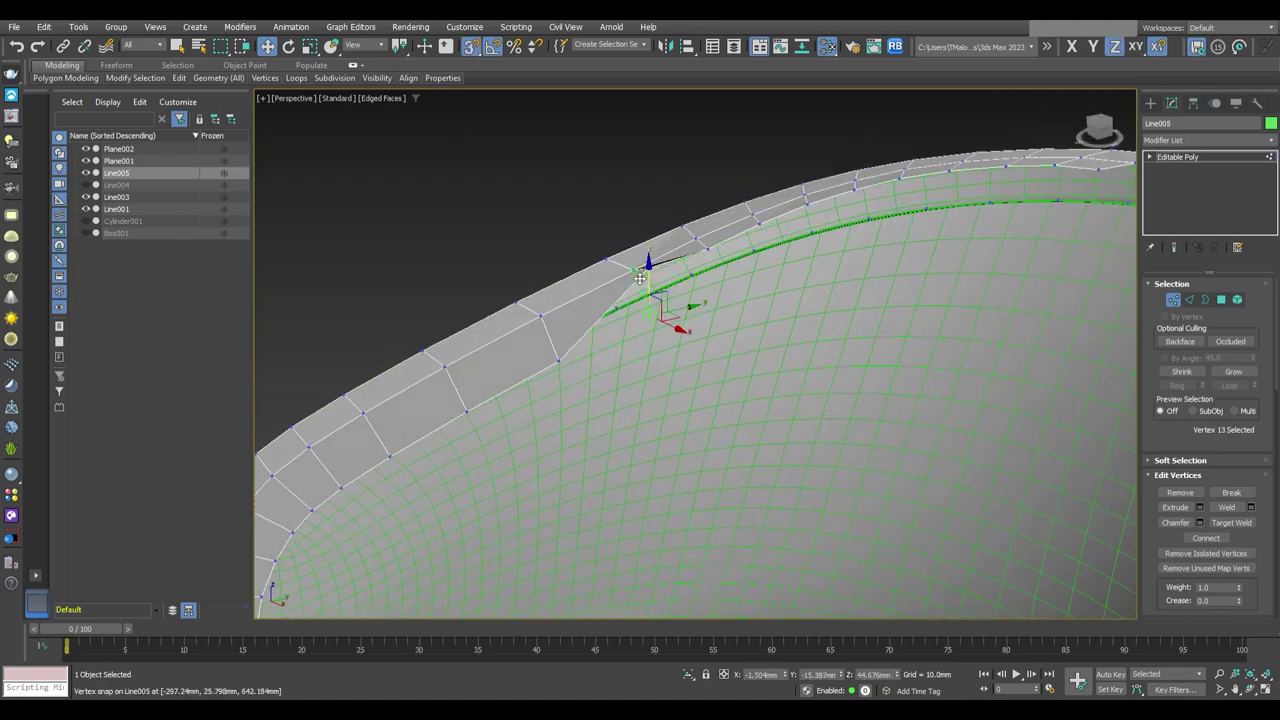
alt+middle_drag(650, 300, 643, 281)
alt+middle_drag(620, 220, 671, 300)
scroll(671, 222, up, 5)
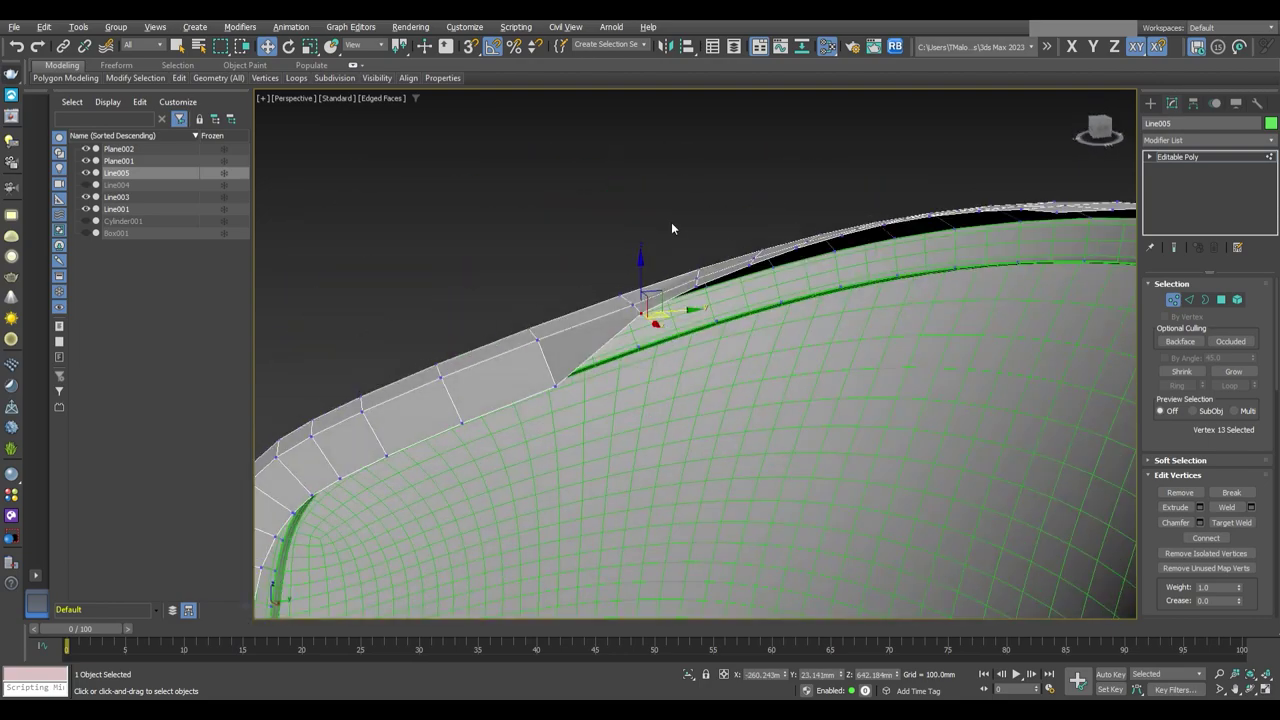
mouse_move(671, 222)
alt+middle_down()
mouse_move(831, 265)
mouse_move(700, 240)
alt+middle_up()
scroll(700, 240, up, 3)
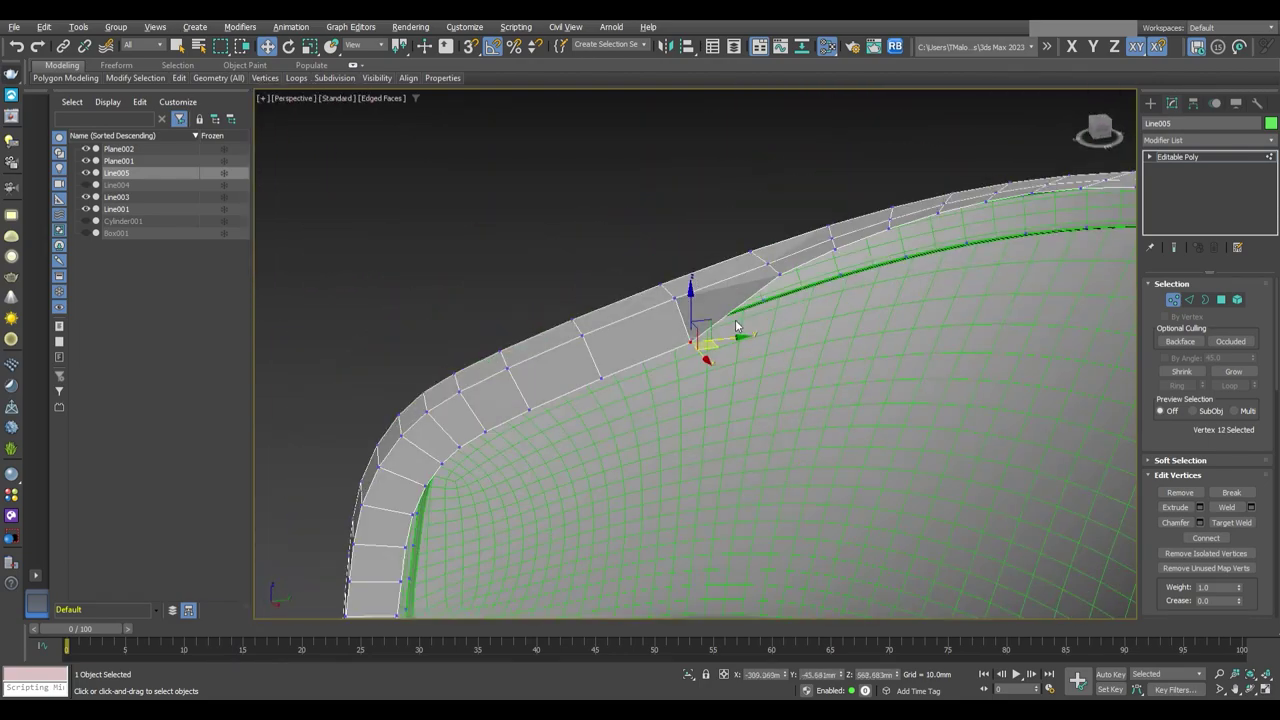
scroll(680, 230, up, 3)
key(F7)
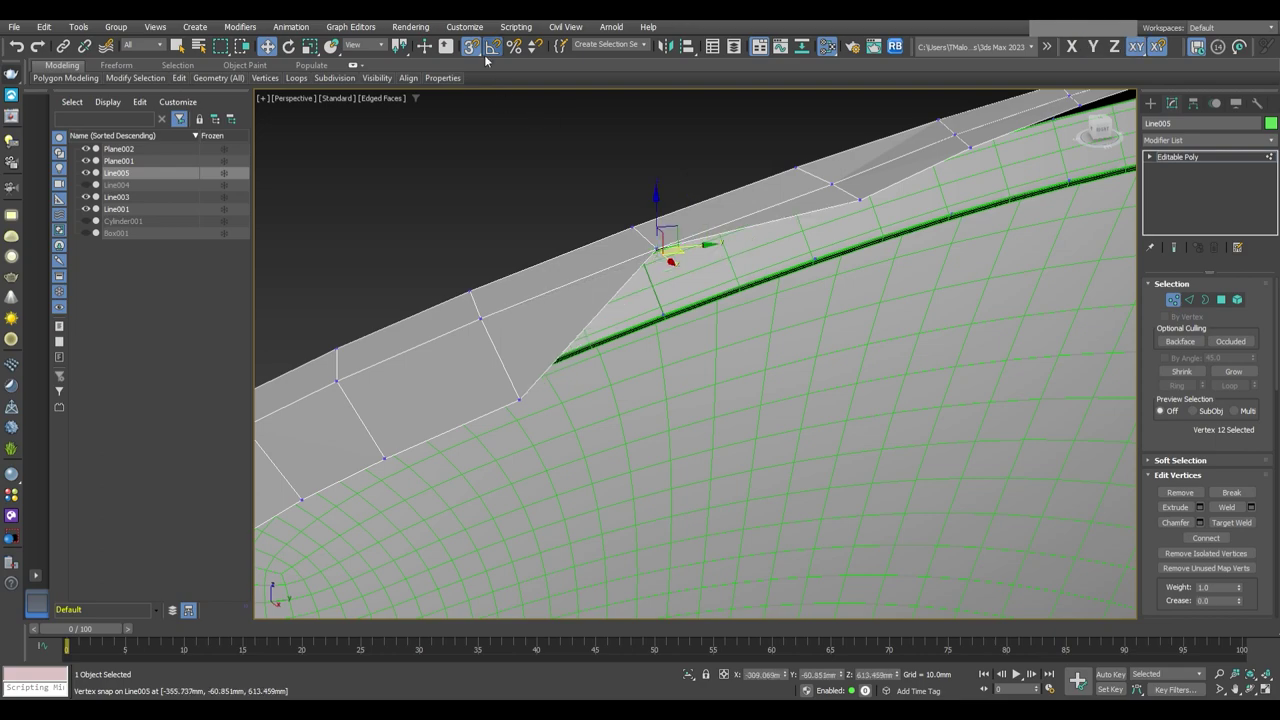
mouse_move(722, 260)
alt+middle_down()
mouse_move(721, 350)
mouse_move(639, 290)
alt+middle_up()
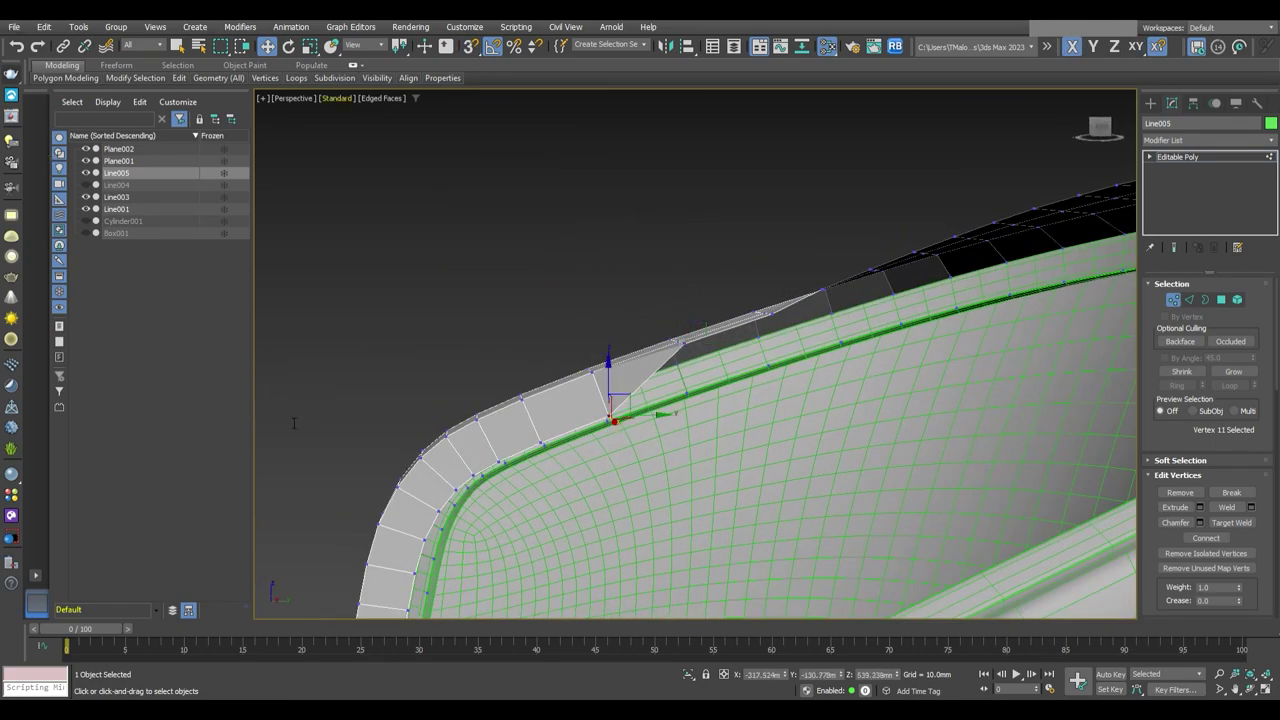
mouse_move(742, 458)
alt+middle_down()
mouse_move(677, 350)
mouse_move(680, 300)
mouse_move(553, 185)
mouse_move(686, 342)
mouse_move(725, 334)
mouse_move(683, 426)
mouse_move(651, 312)
mouse_move(610, 362)
alt+middle_up()
key(F7)
key(s)
key(F5)
key(F8)
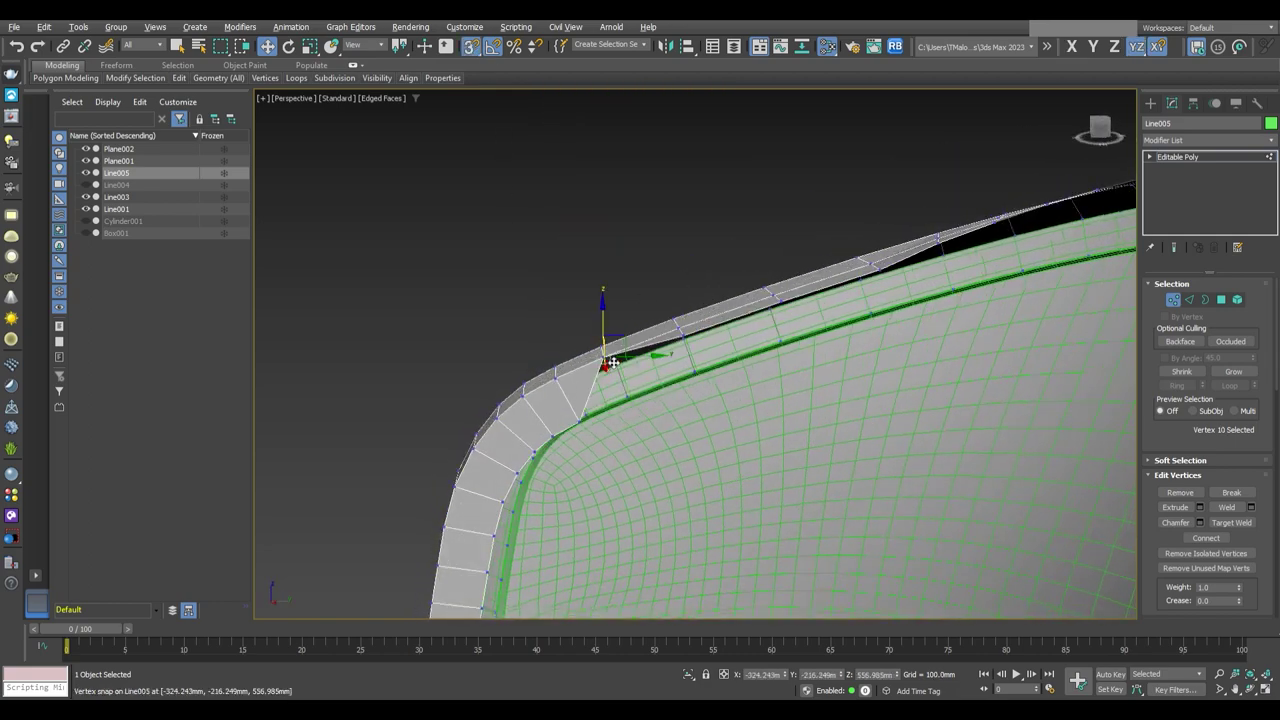
Zoom out, orbit along the frame strip and frame the selected rim vertices
key(shift+z)
key(shift+z)
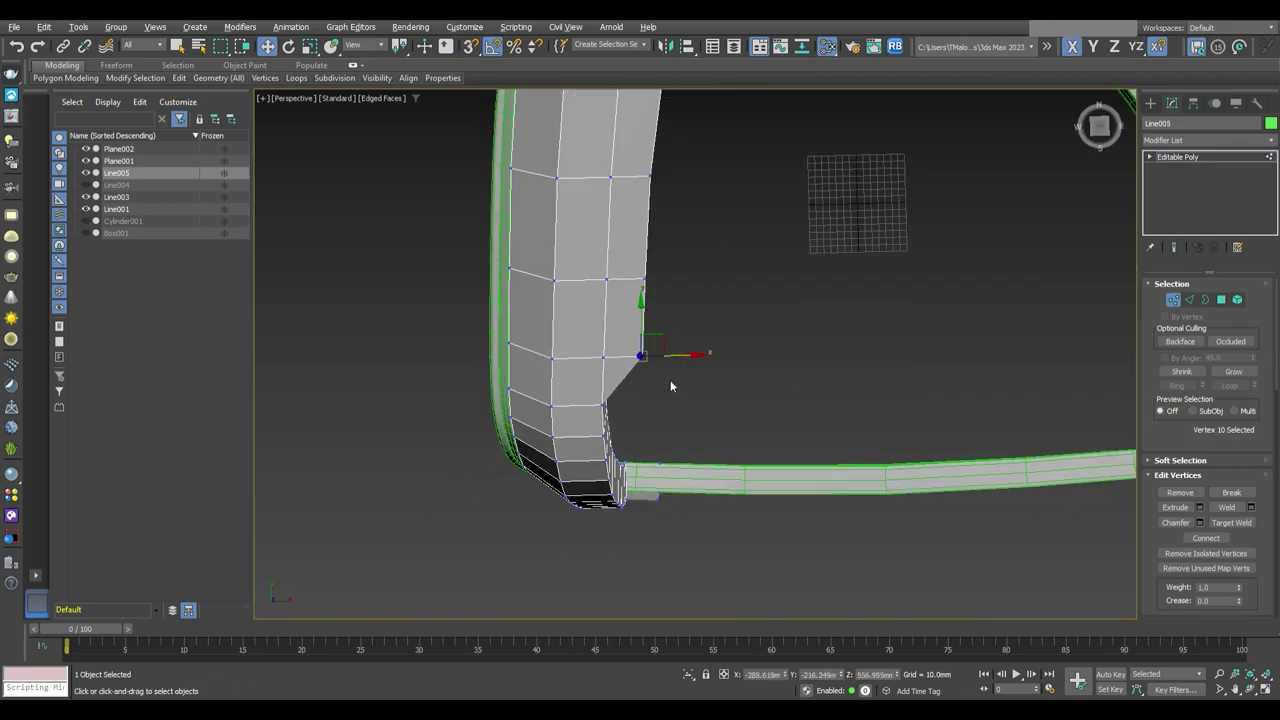
key(shift+z)
key(shift+z)
key(shift+z)
key(shift+z)
alt+middle_drag(700, 322, 794, 330)
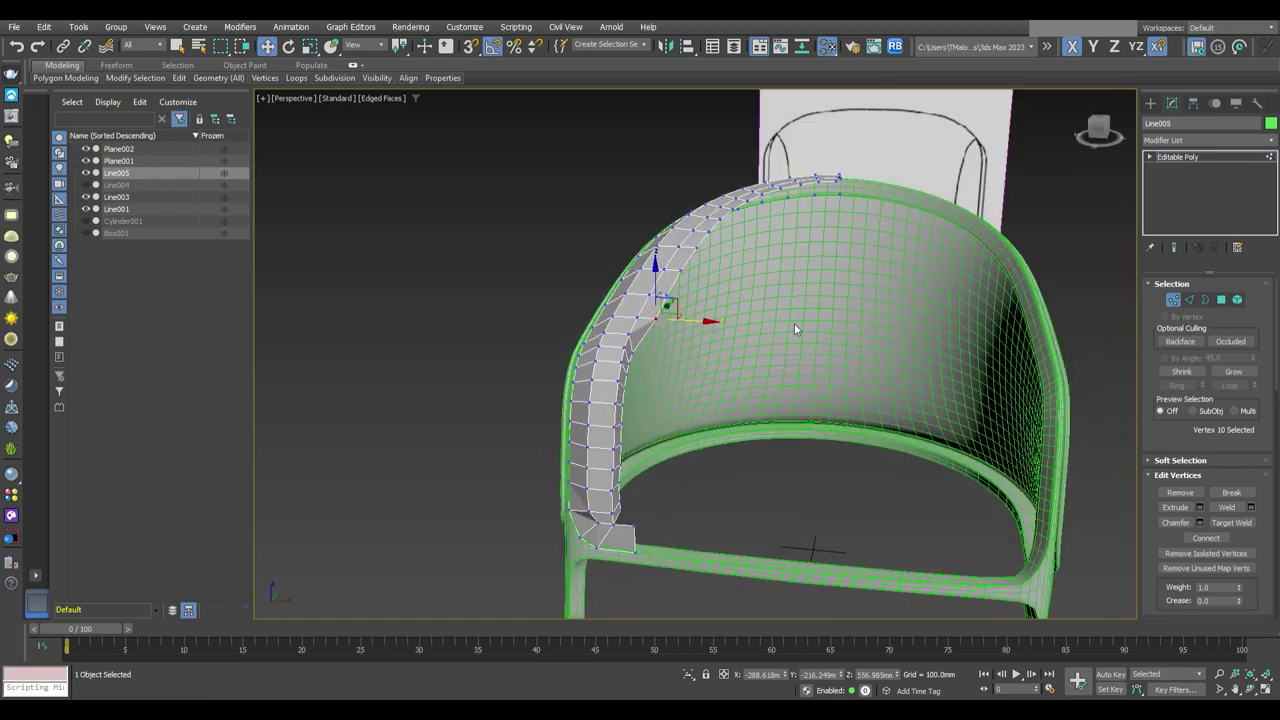
scroll(696, 359, up, 5)
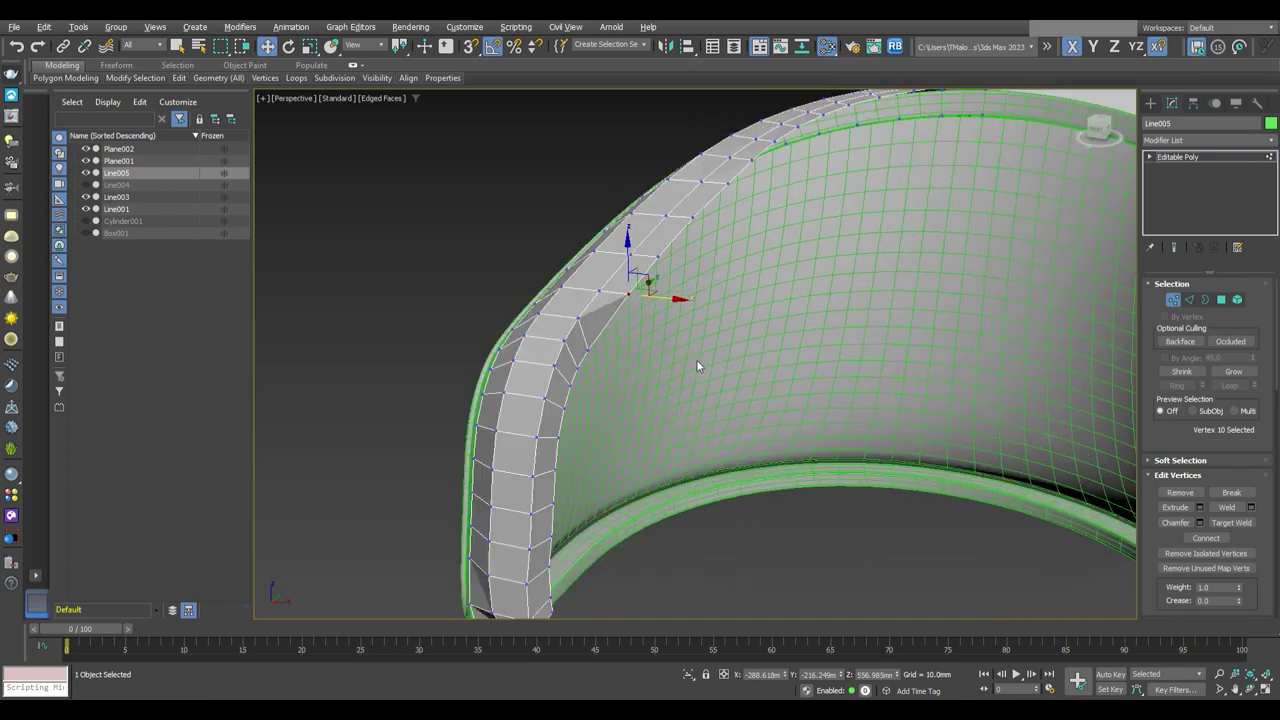
scroll(660, 310, up, 3)
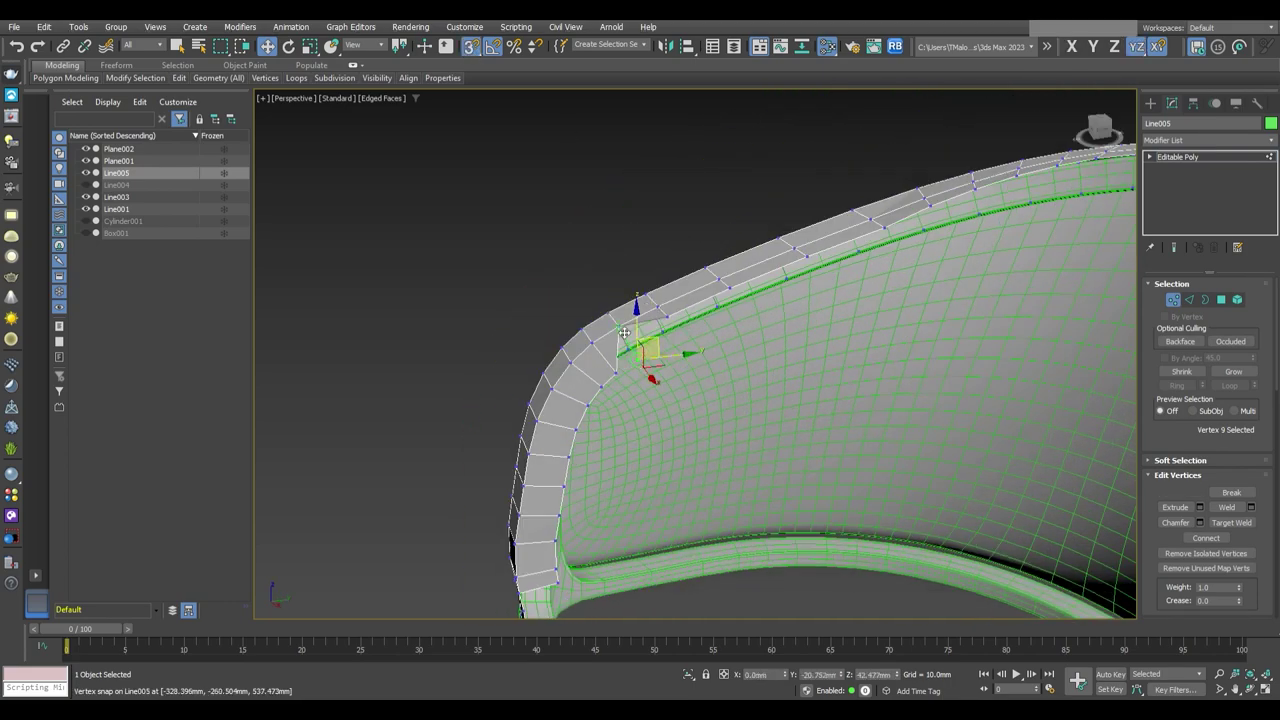
mouse_move(625, 333)
alt+middle_down()
mouse_move(666, 340)
mouse_move(666, 310)
mouse_move(659, 330)
mouse_move(686, 305)
mouse_move(680, 320)
alt+middle_up()
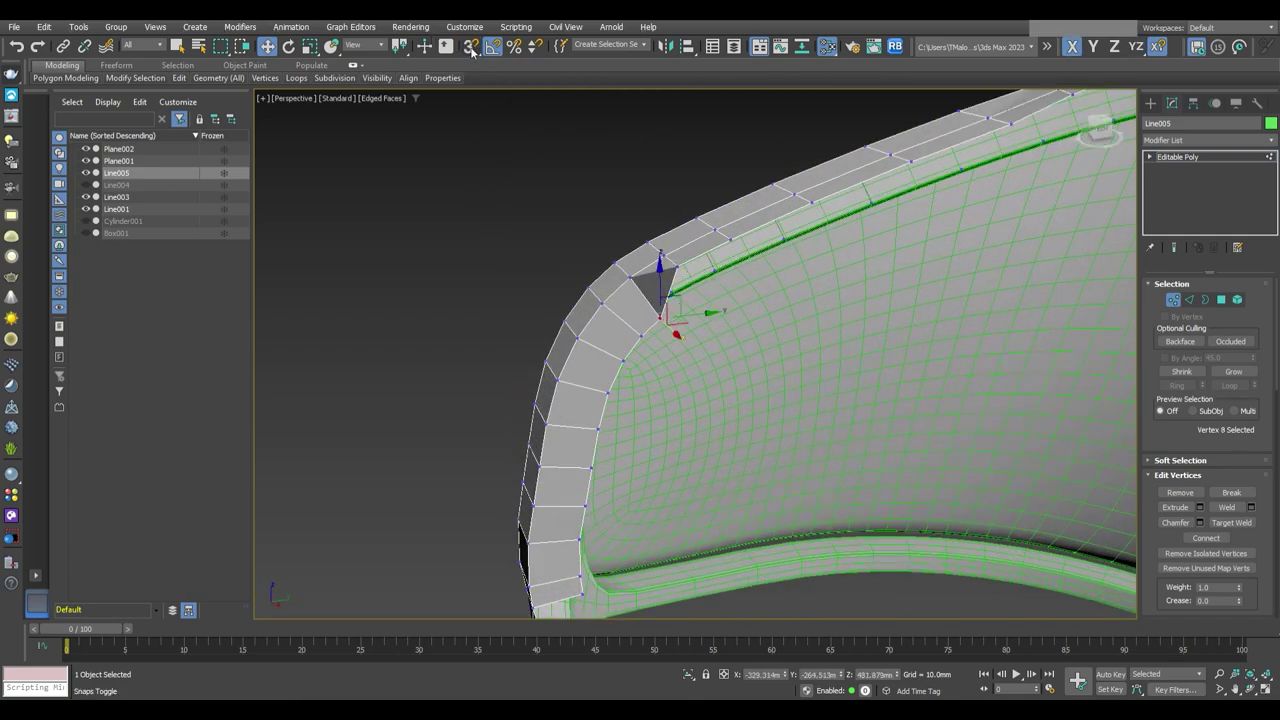
mouse_move(563, 219)
alt+middle_down()
mouse_move(666, 280)
mouse_move(600, 170)
mouse_move(480, 63)
alt+middle_up()
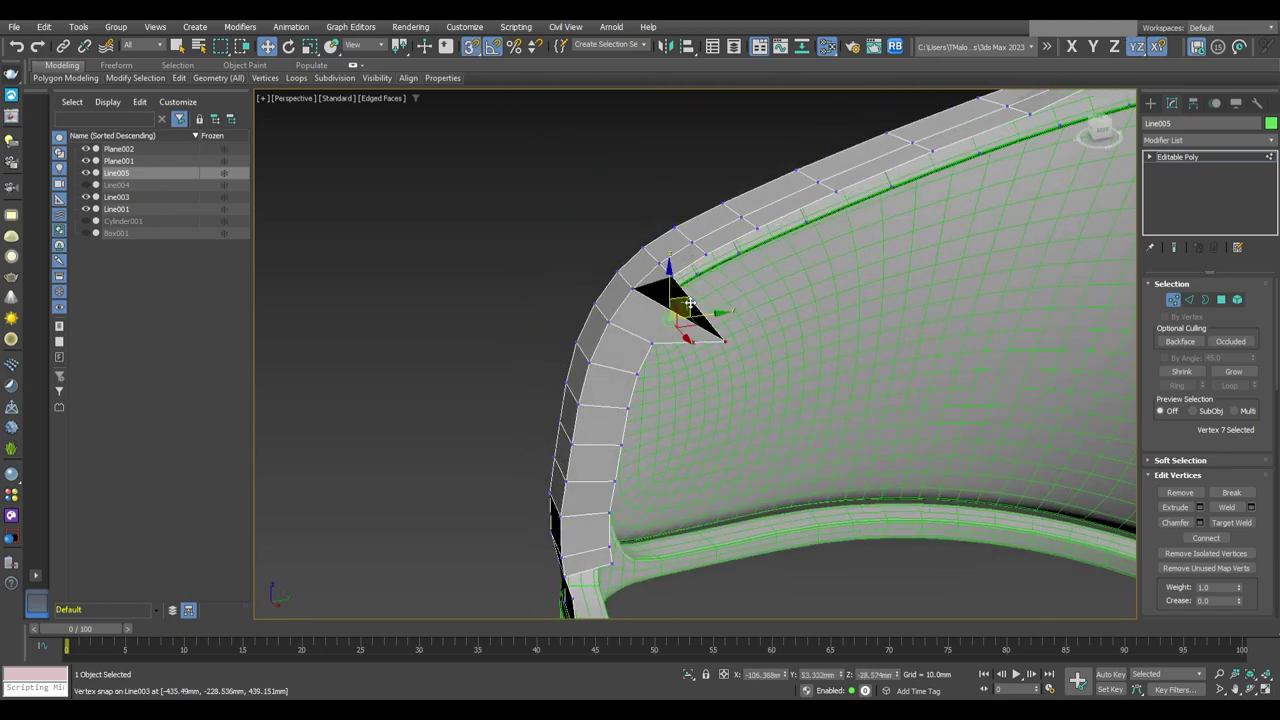
mouse_move(640, 240)
alt+middle_down()
mouse_move(695, 279)
mouse_move(720, 277)
mouse_move(706, 284)
mouse_move(826, 269)
mouse_move(884, 289)
mouse_move(614, 277)
mouse_move(700, 328)
mouse_move(751, 326)
mouse_move(780, 417)
mouse_move(771, 449)
mouse_move(835, 484)
alt+middle_up()
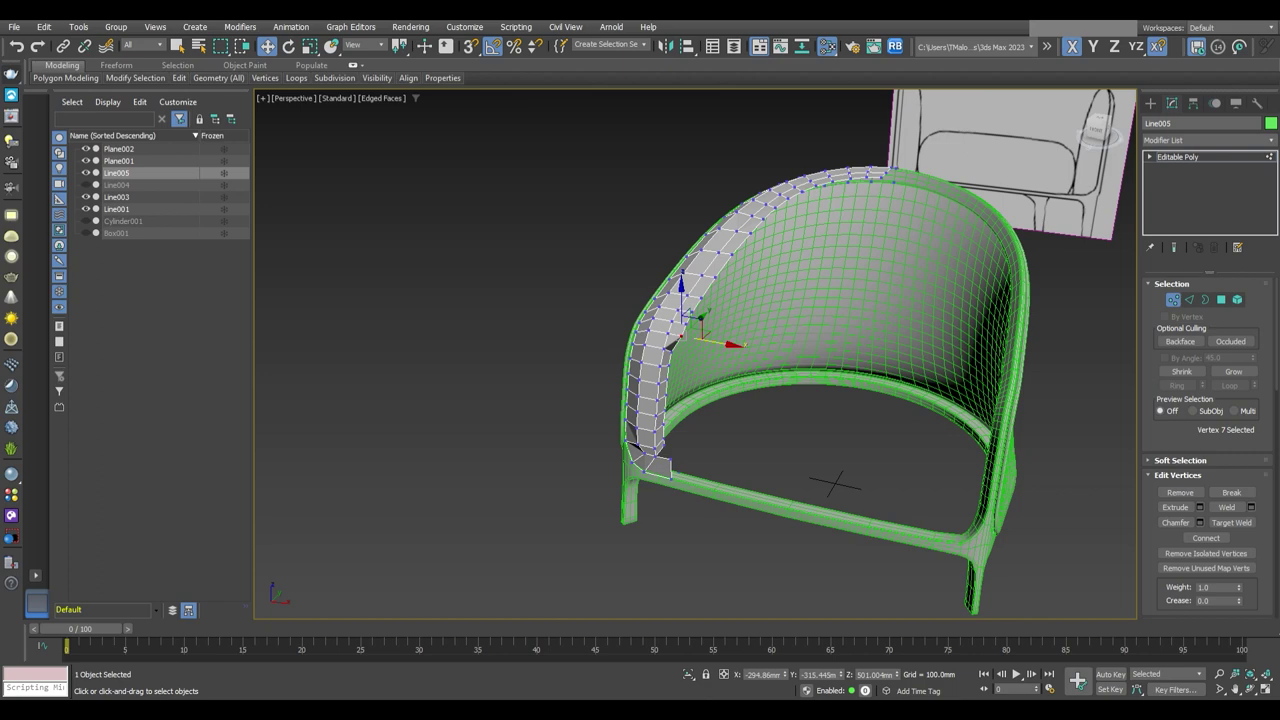
key(z)
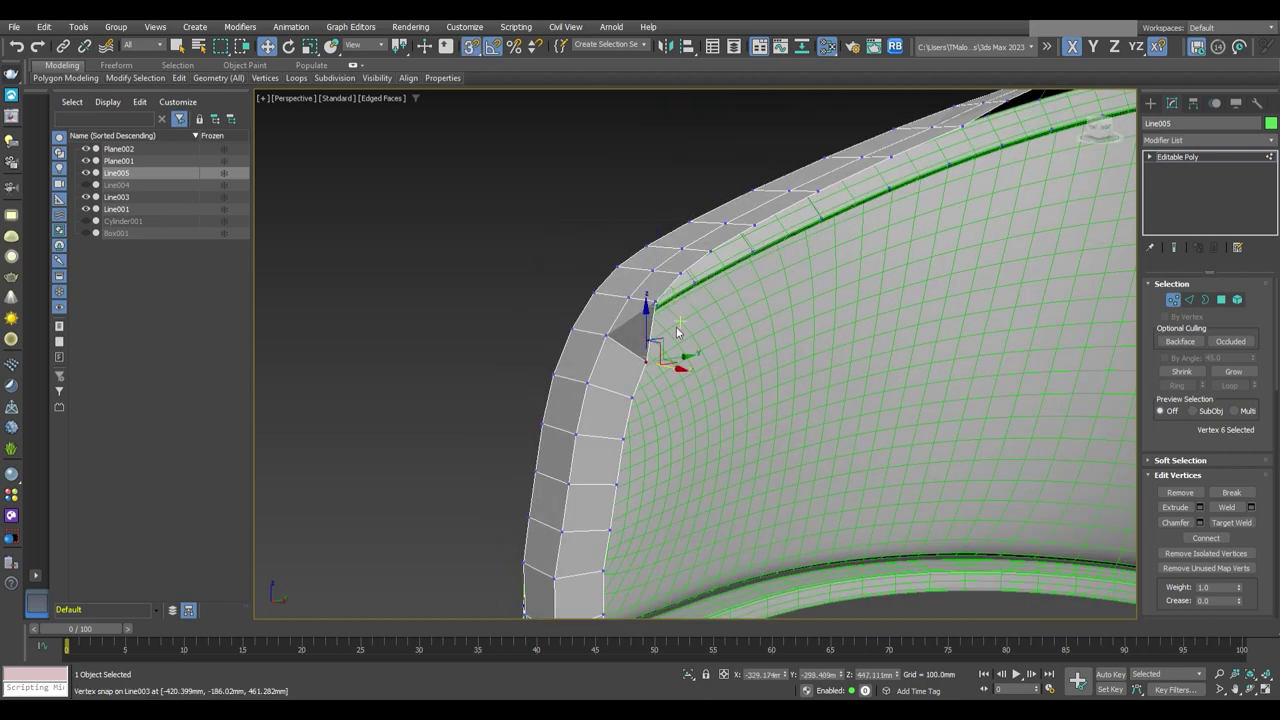
alt+middle_drag(613, 342, 471, 47)
alt+middle_drag(691, 337, 641, 389)
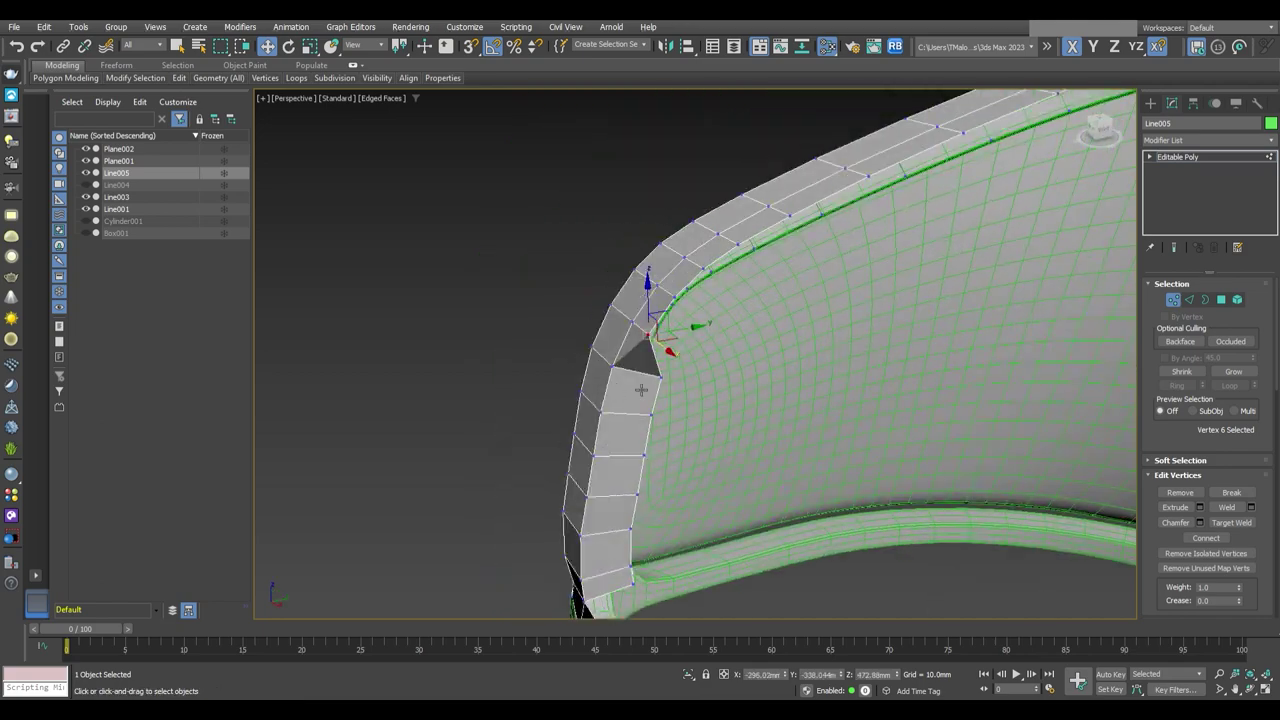
mouse_move(493, 178)
alt+middle_down()
mouse_move(670, 372)
mouse_move(640, 376)
mouse_move(689, 299)
alt+middle_up()
Snap the strip's corner vertex onto the inner shell, in line with the strip
key(s)
alt+middle_drag(705, 382, 646, 399)
key(s)
mouse_move(552, 281)
alt+middle_down()
mouse_move(678, 394)
mouse_move(660, 423)
alt+middle_up()
mouse_move(694, 406)
mouse_down()
mouse_move(662, 428)
mouse_move(724, 424)
mouse_up()
mouse_move(724, 424)
alt+middle_down()
mouse_move(735, 418)
mouse_move(447, 118)
alt+middle_up()
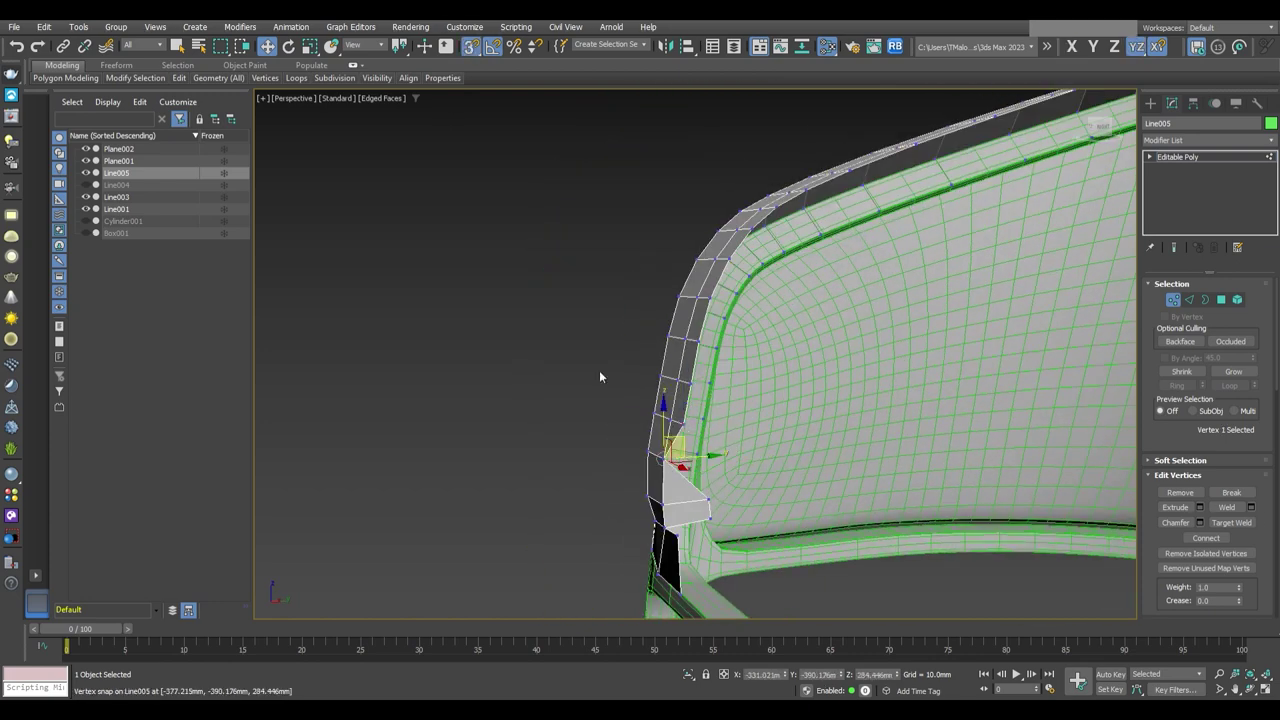
mouse_move(600, 371)
alt+middle_down()
mouse_move(720, 348)
mouse_move(731, 459)
mouse_move(730, 440)
alt+middle_up()
Box-select the row of rim vertices near the seat edge
drag(700, 392, 765, 498)
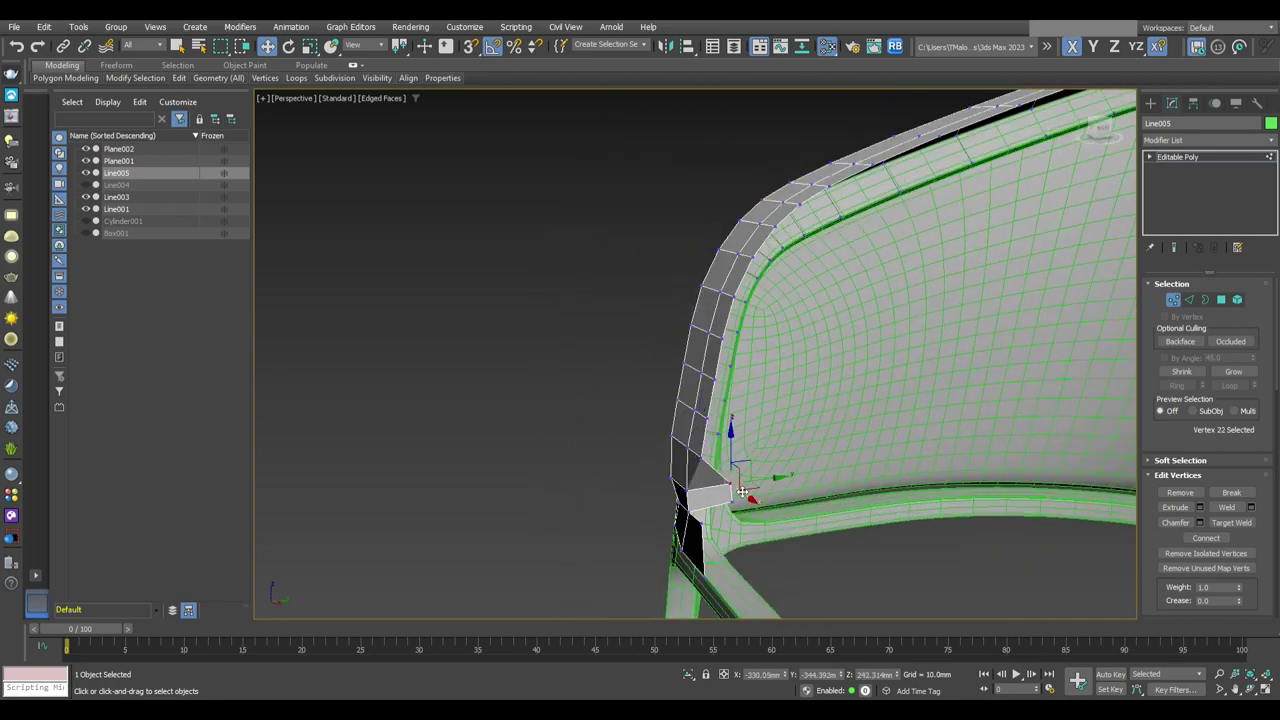
alt+middle_drag(730, 440, 476, 53)
mouse_move(610, 190)
alt+middle_down()
mouse_move(700, 300)
mouse_move(800, 376)
alt+middle_up()
key(2)
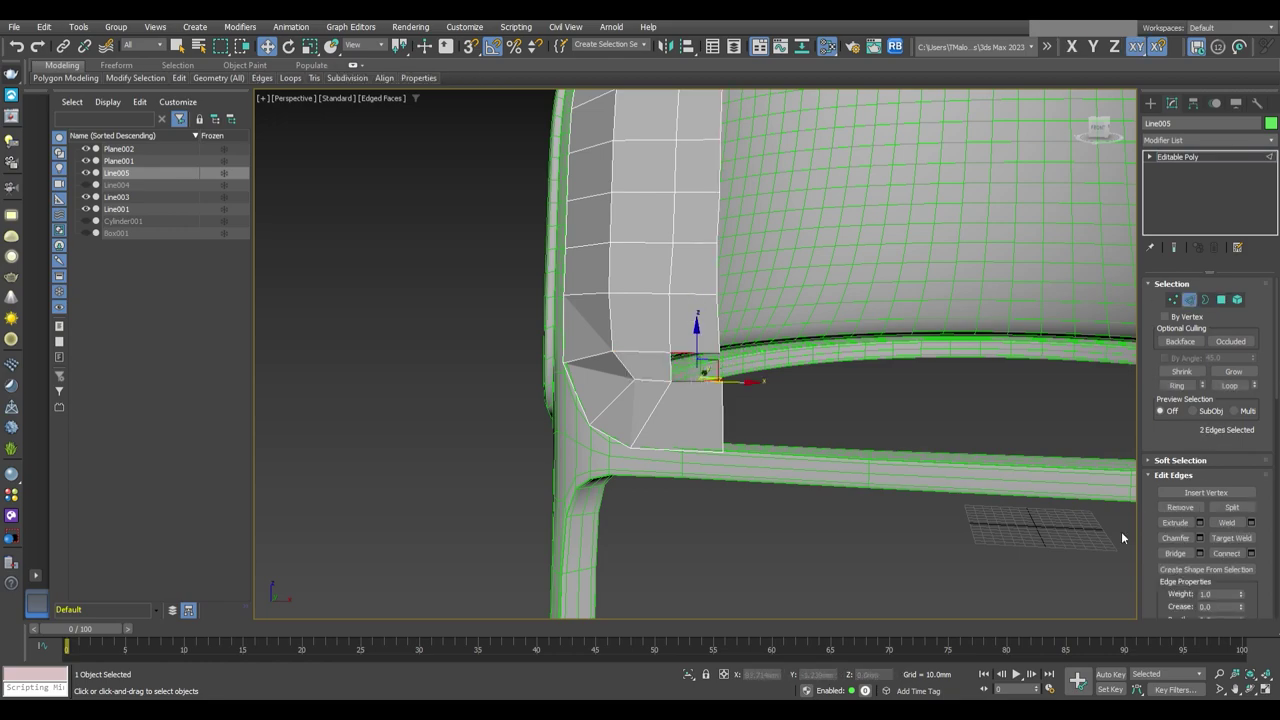
key(1)
scroll(760, 360, down, 5)
drag(597, 527, 851, 177)
key(1)
scroll(762, 416, up, 5)
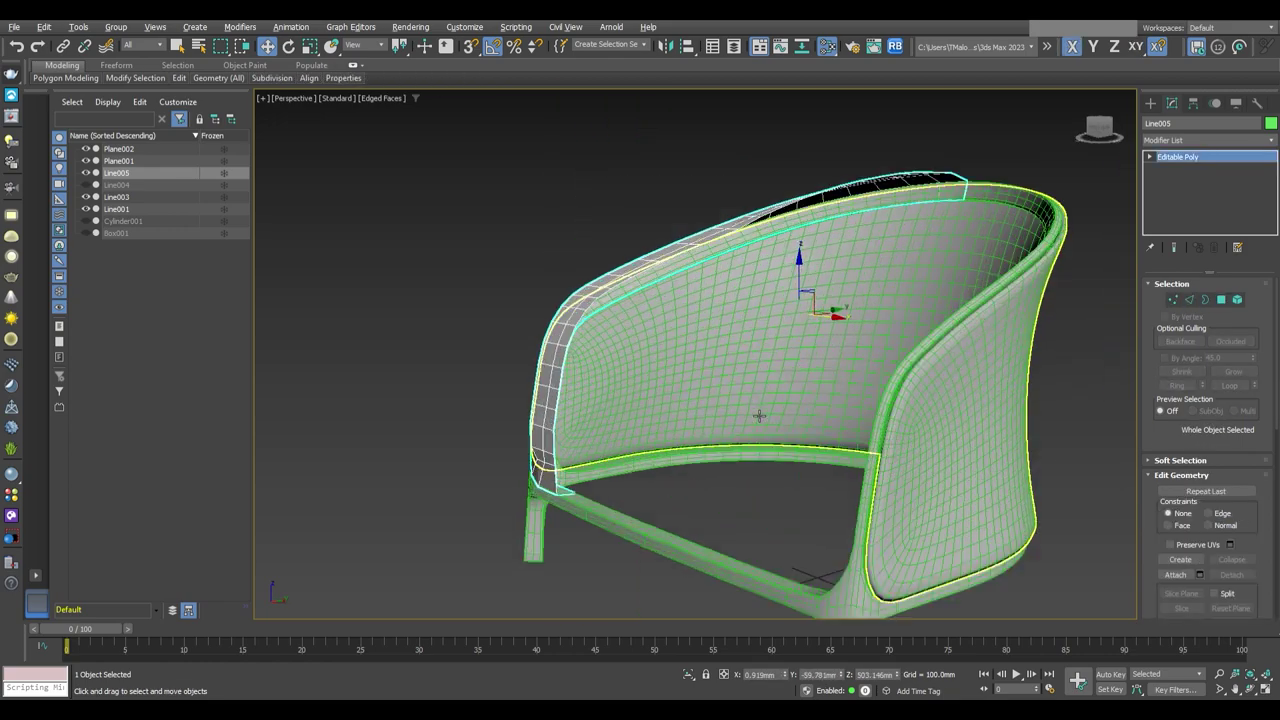
scroll(766, 414, up, 3)
mouse_move(774, 413)
alt+middle_down()
mouse_move(794, 437)
mouse_move(710, 445)
alt+middle_up()
scroll(794, 437, down, 4)
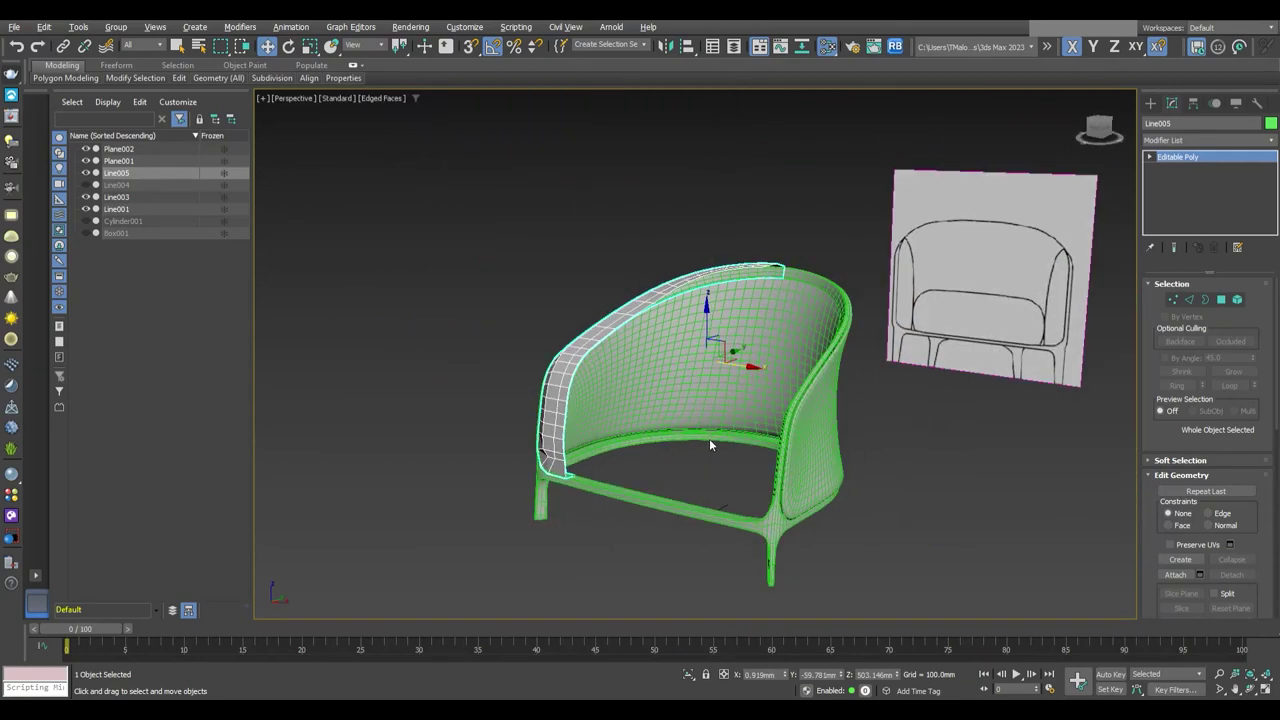
scroll(760, 400, up, 4)
scroll(816, 323, up, 3)
Select 17 vertices along the back rim, then add two more
key(1)
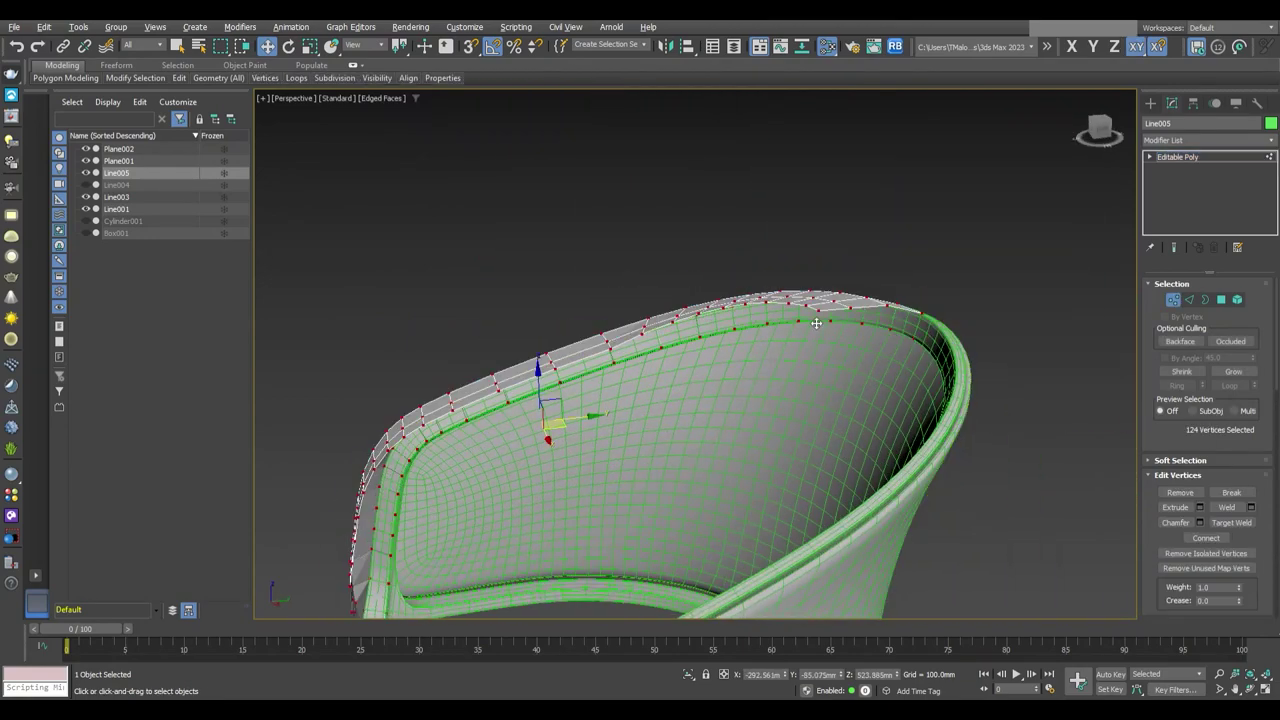
mouse_move(808, 313)
alt+middle_down()
mouse_move(728, 380)
mouse_move(618, 534)
alt+middle_up()
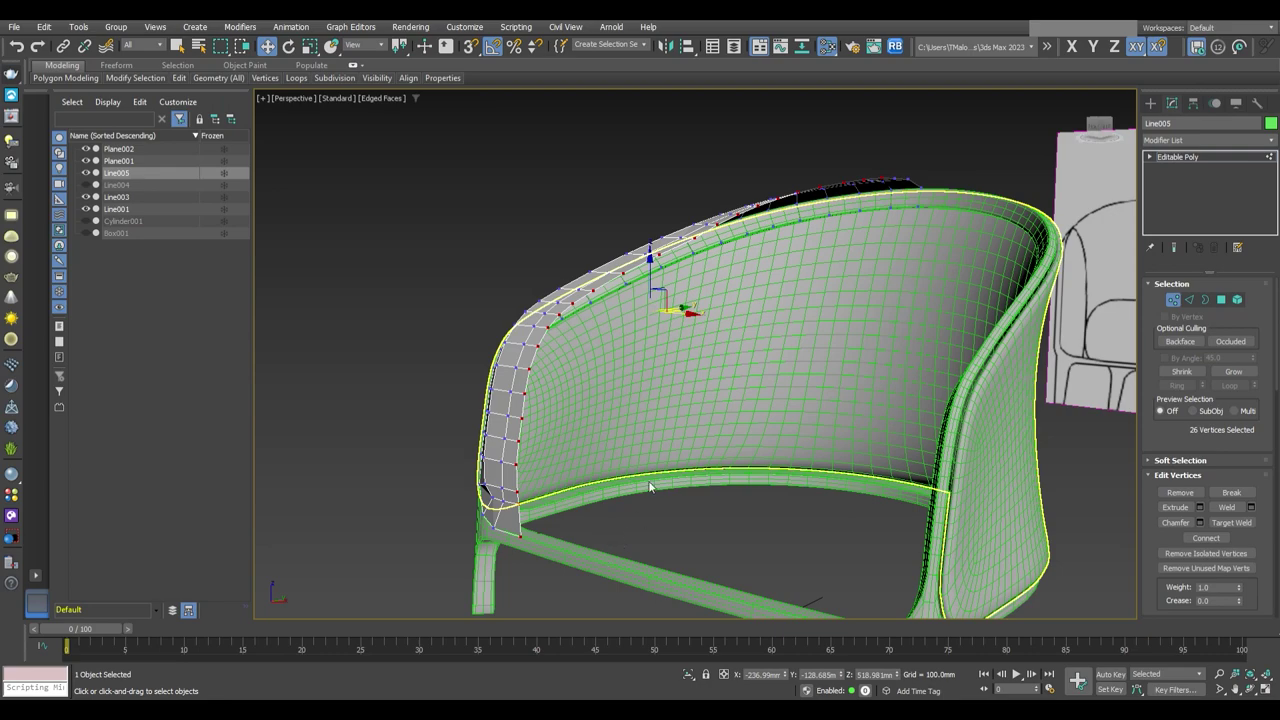
drag(583, 585, 471, 409)
mouse_move(471, 409)
alt+middle_down()
mouse_move(743, 277)
mouse_move(723, 289)
alt+middle_up()
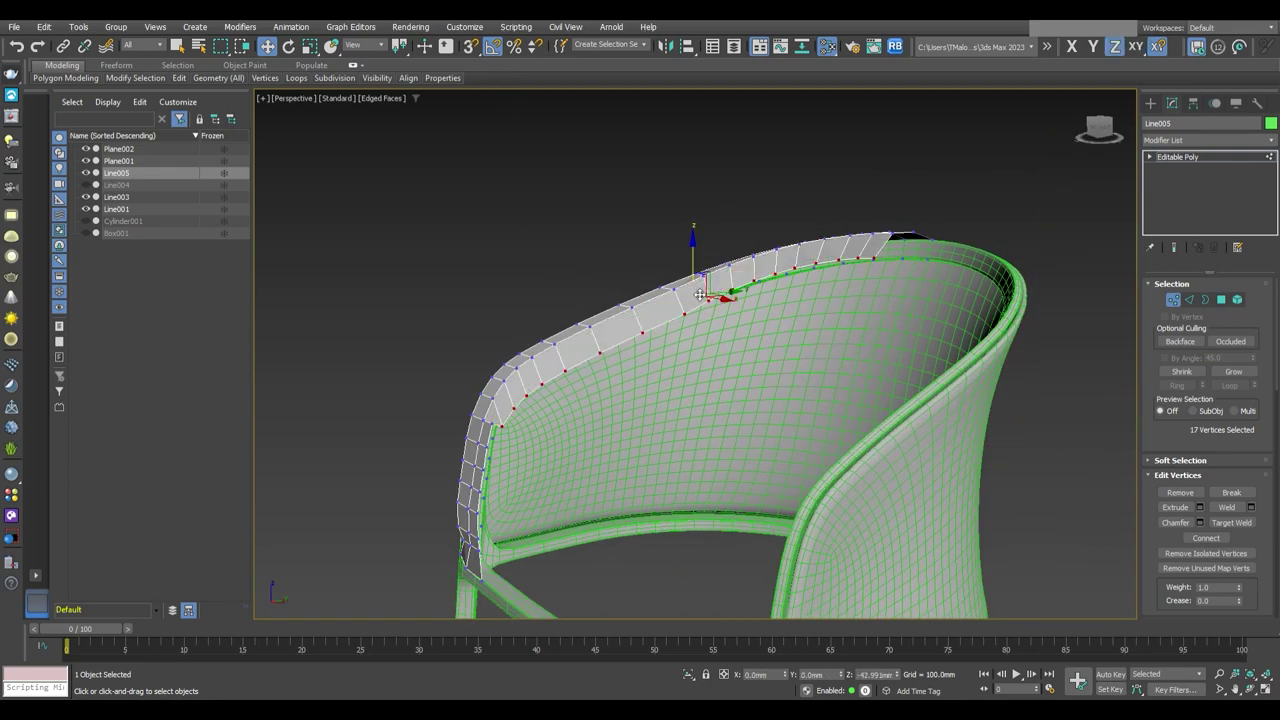
mouse_move(650, 390)
alt+middle_down()
mouse_move(723, 375)
mouse_move(689, 360)
alt+middle_up()
ctrl+click(520, 372)
alt+middle_drag(681, 224, 600, 320)
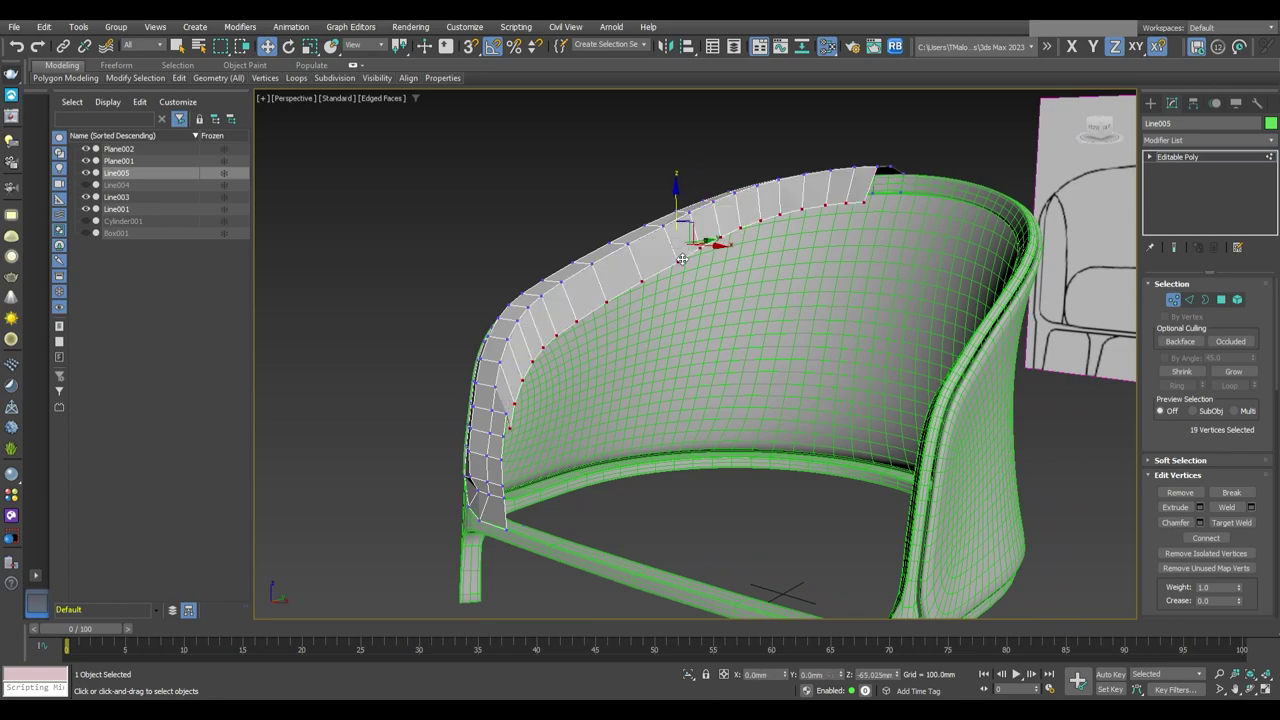
key(shift+z)
From a front three-quarter view, narrow the selection to 13 left-rim vertices
alt+middle_drag(651, 260, 665, 285)
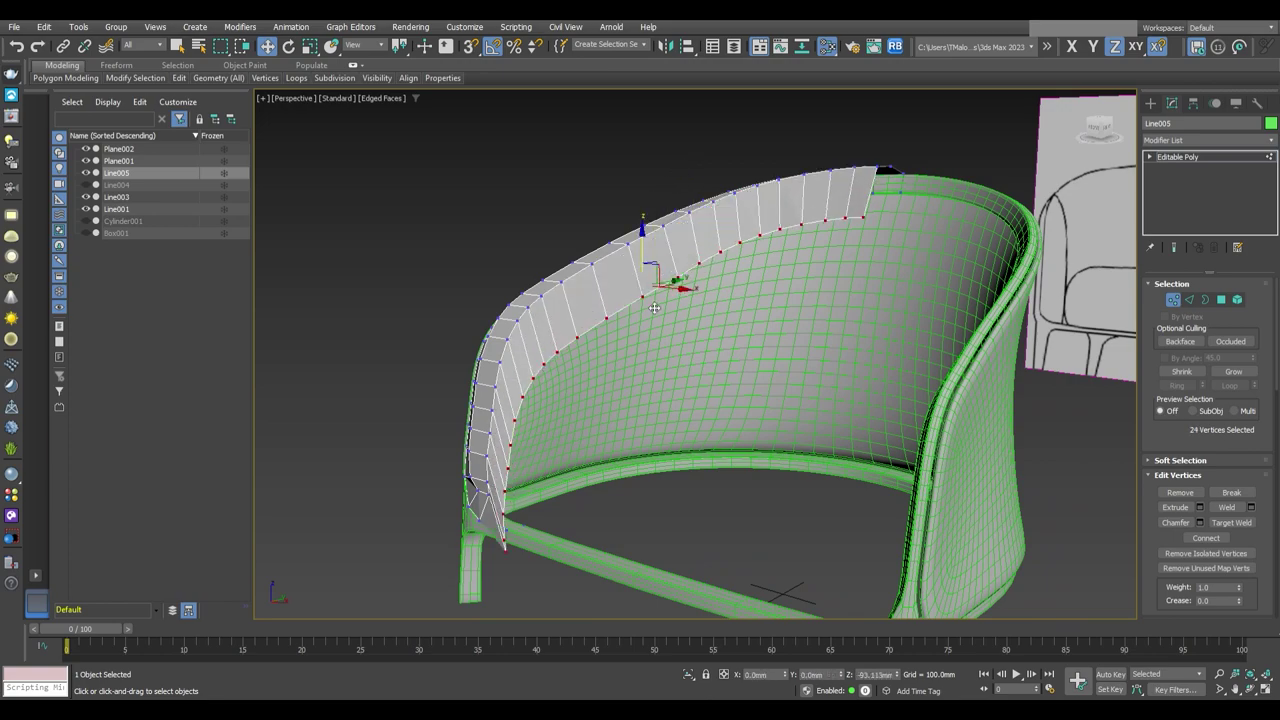
mouse_move(620, 364)
alt+middle_down()
mouse_move(747, 329)
mouse_move(690, 338)
mouse_move(765, 342)
mouse_move(840, 391)
mouse_move(731, 324)
mouse_move(757, 343)
mouse_move(688, 346)
alt+middle_up()
alt+middle_drag(879, 319, 672, 220)
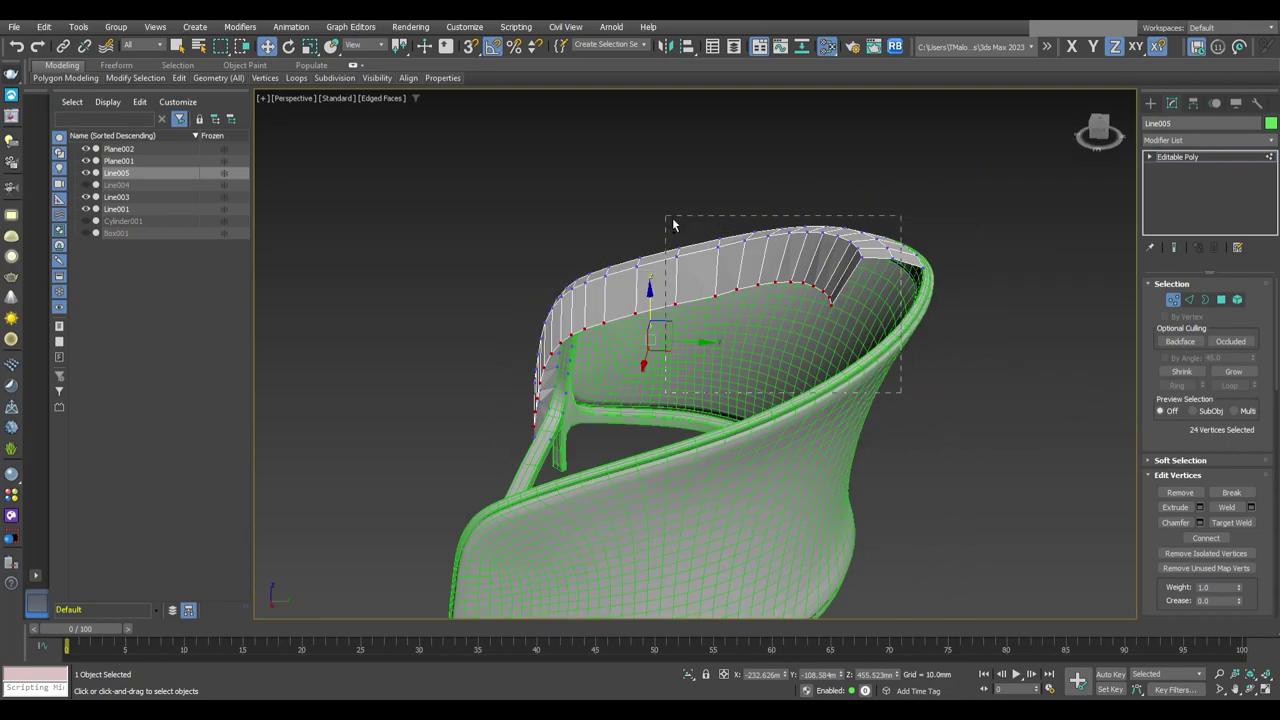
drag(672, 272, 538, 440)
mouse_move(538, 440)
alt+middle_down()
mouse_move(663, 374)
mouse_move(615, 351)
mouse_move(494, 388)
mouse_move(656, 355)
mouse_move(678, 361)
mouse_move(640, 366)
mouse_move(673, 365)
mouse_move(753, 413)
alt+middle_up()
scroll(678, 367, up, 2)
Extrude the frame's bottom edge into a flat seat panel and check it in See-Through Front view
key(1)
key(2)
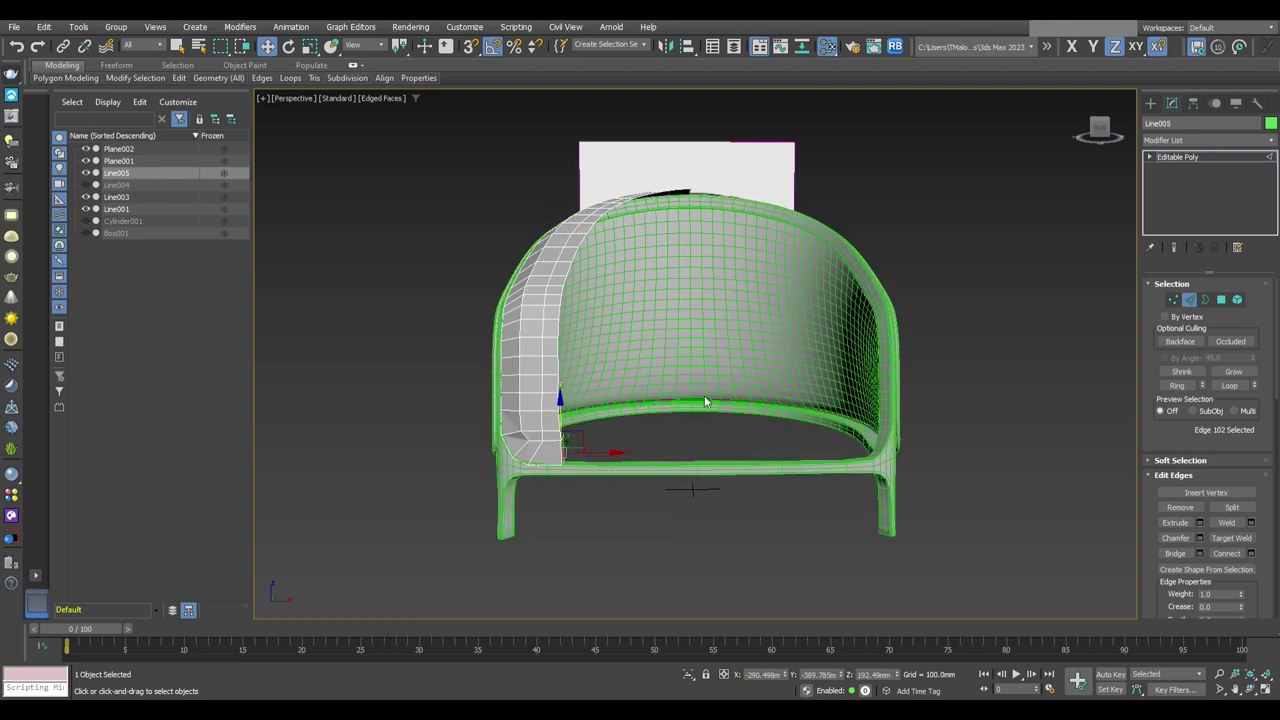
shift+drag(704, 400, 780, 460)
key(alt+w)
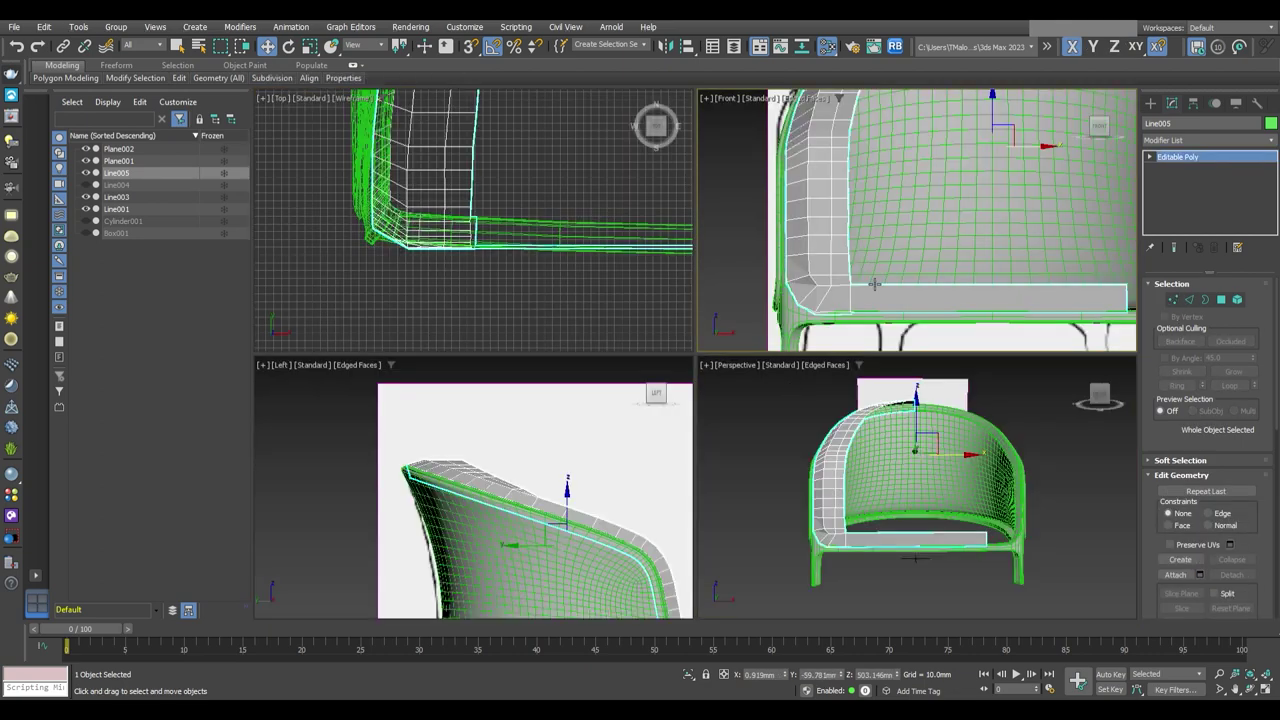
key(alt+w)
key(alt+x)
scroll(608, 414, up, 3)
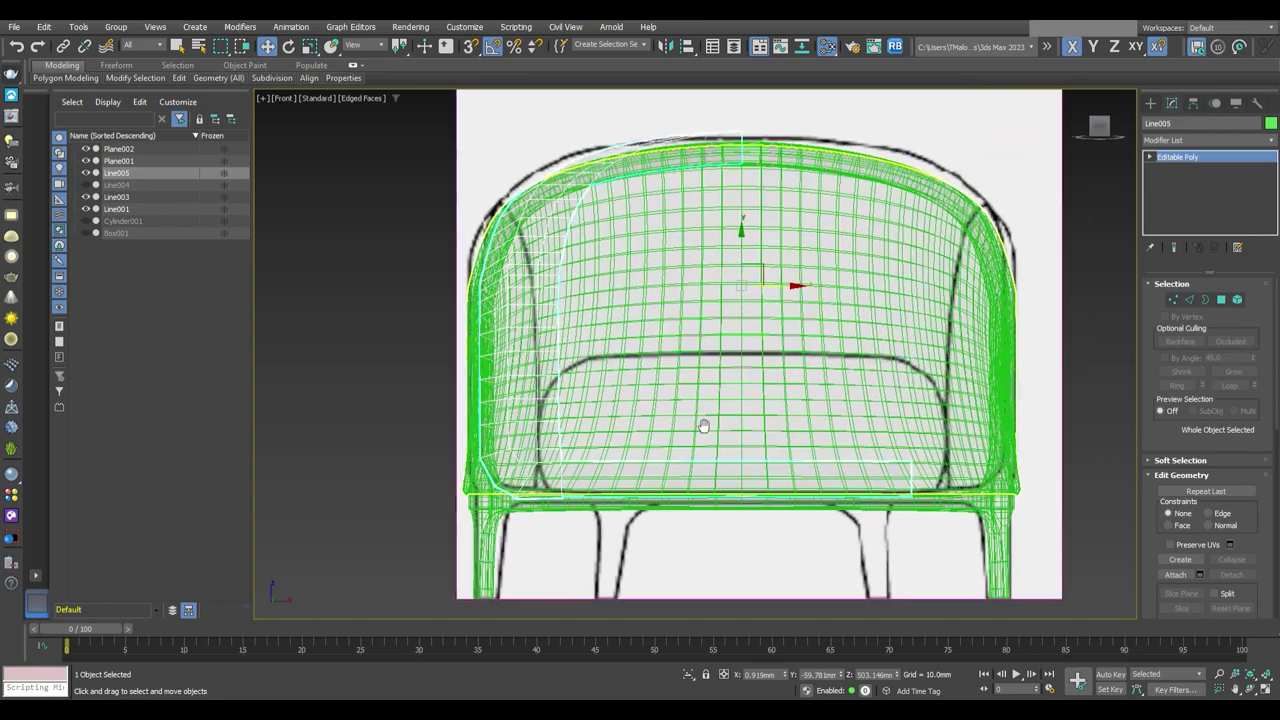
mouse_move(700, 423)
middle_down()
mouse_move(655, 437)
mouse_move(814, 534)
middle_up()
Return to Perspective and inspect the new panel at the left arm and back corner
key(p)
key(2)
mouse_move(700, 528)
alt+middle_down()
mouse_move(695, 483)
mouse_move(647, 482)
alt+middle_up()
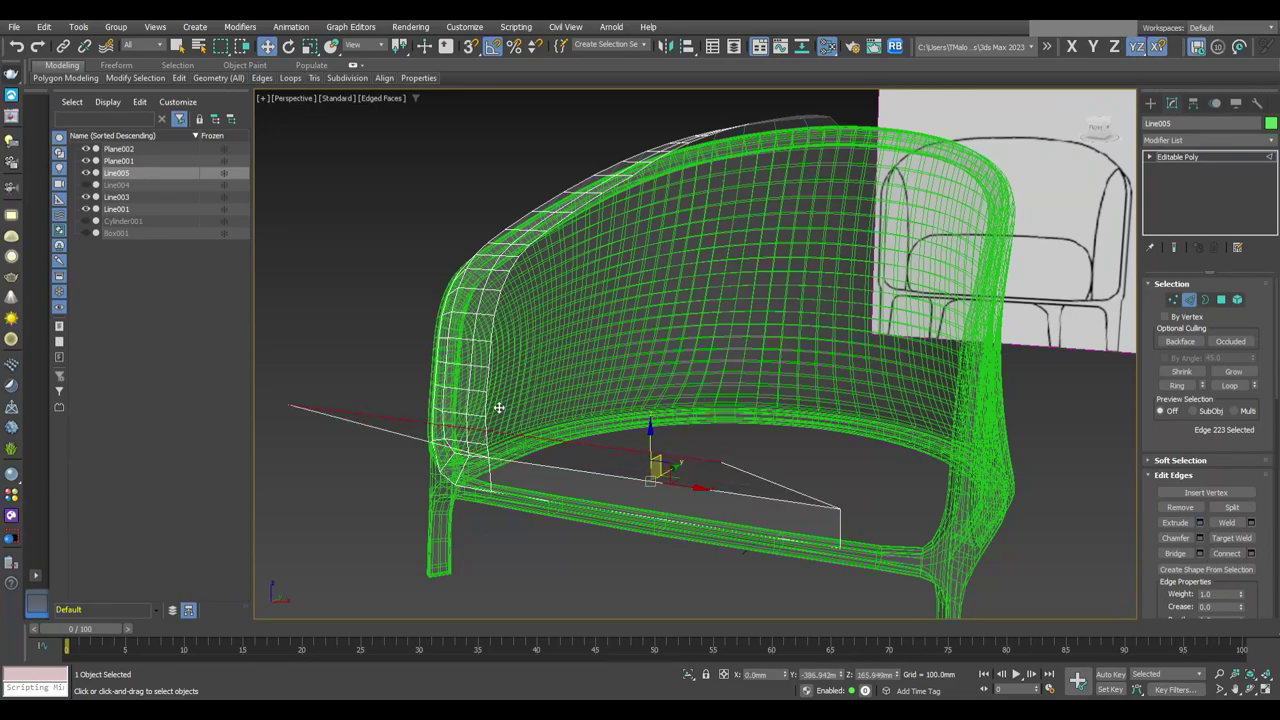
alt+middle_drag(498, 407, 540, 410)
alt+middle_drag(774, 482, 757, 407)
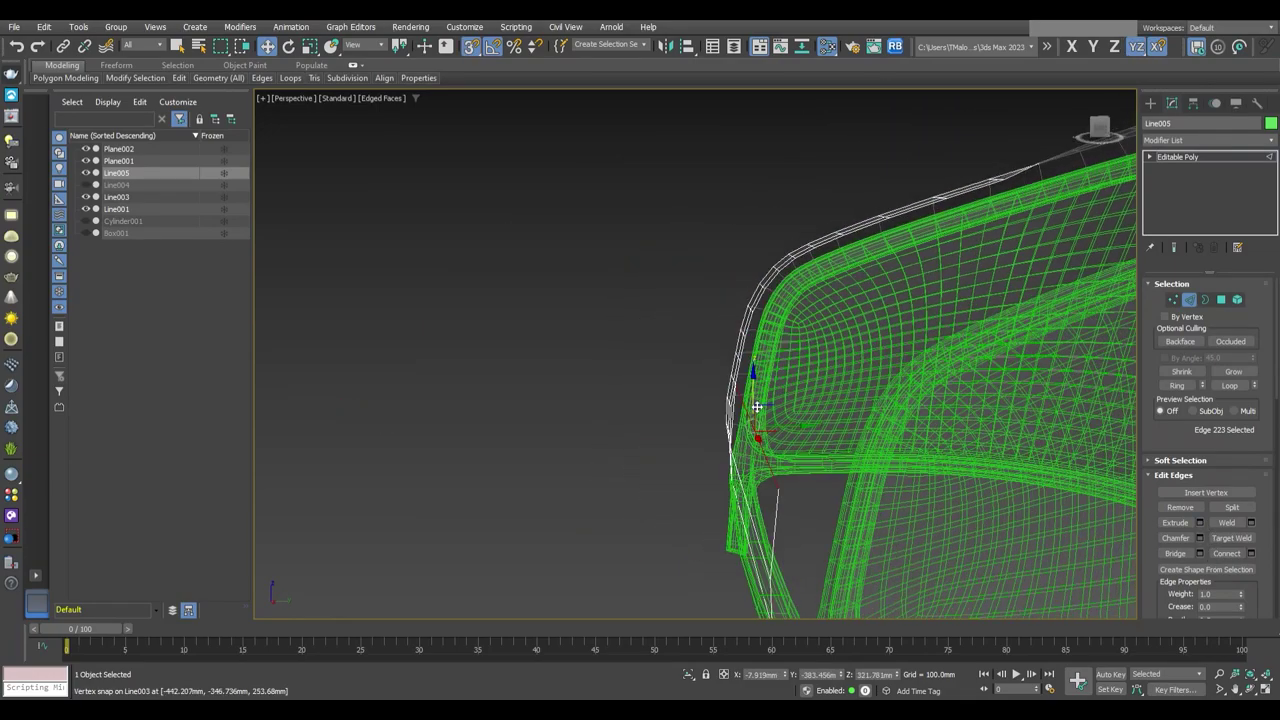
key(f)
key(alt+w)
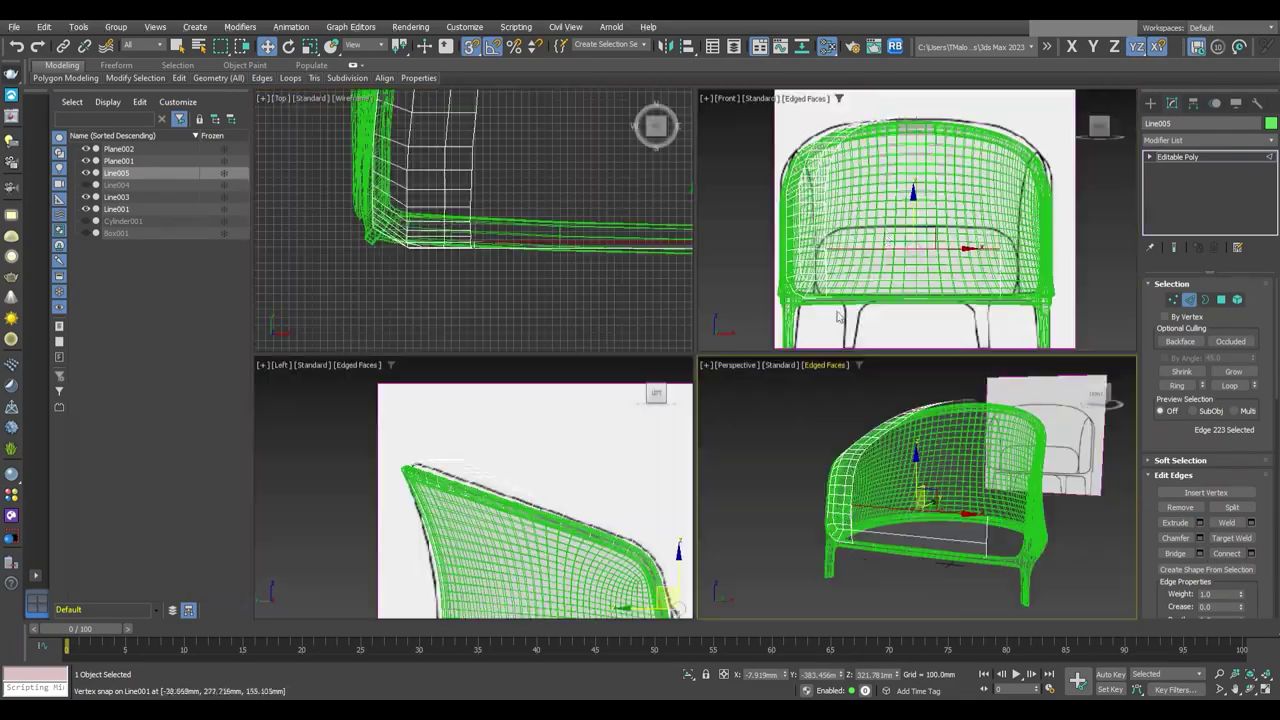
key(alt+w)
key(p)
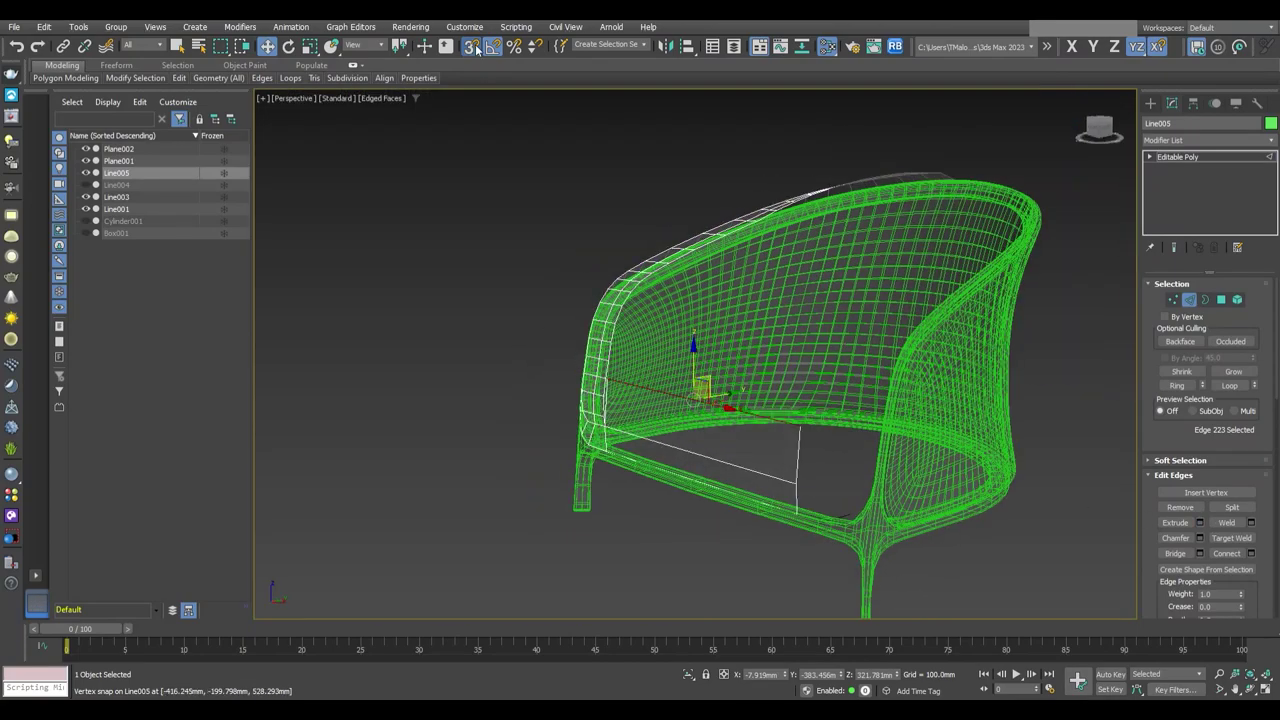
alt+middle_drag(757, 355, 778, 440)
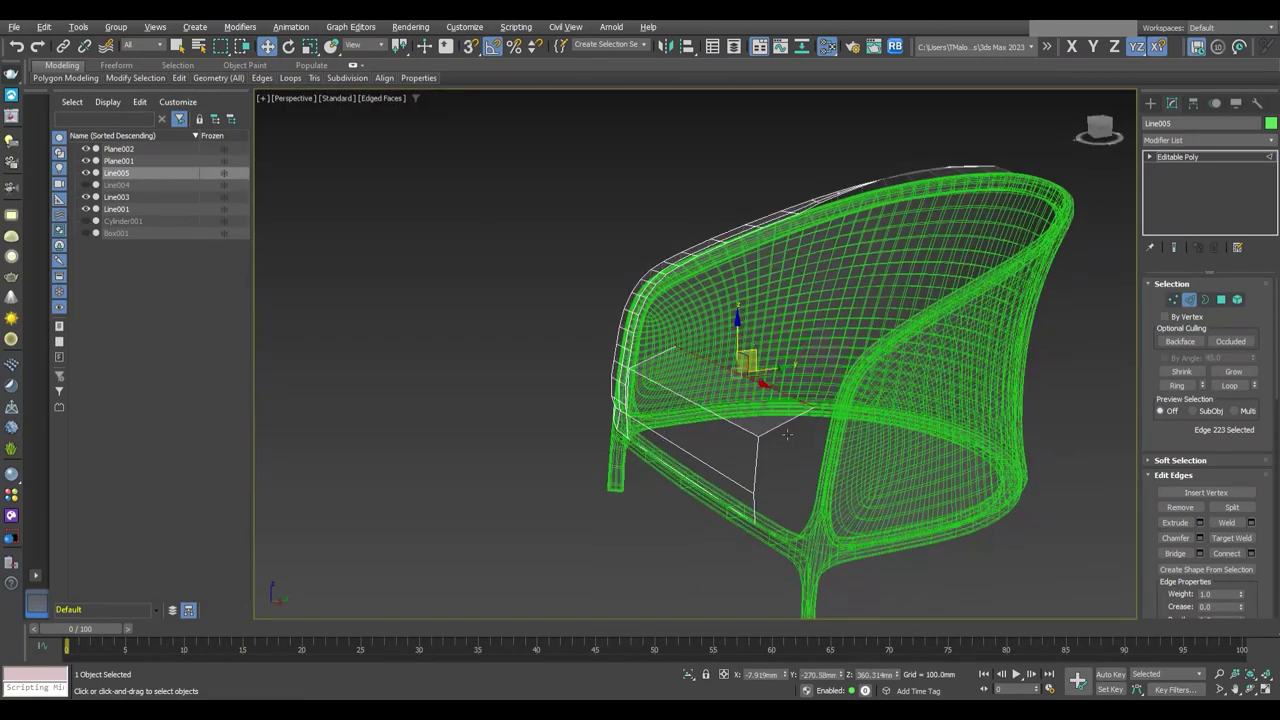
key(alt+w)
key(alt+w)
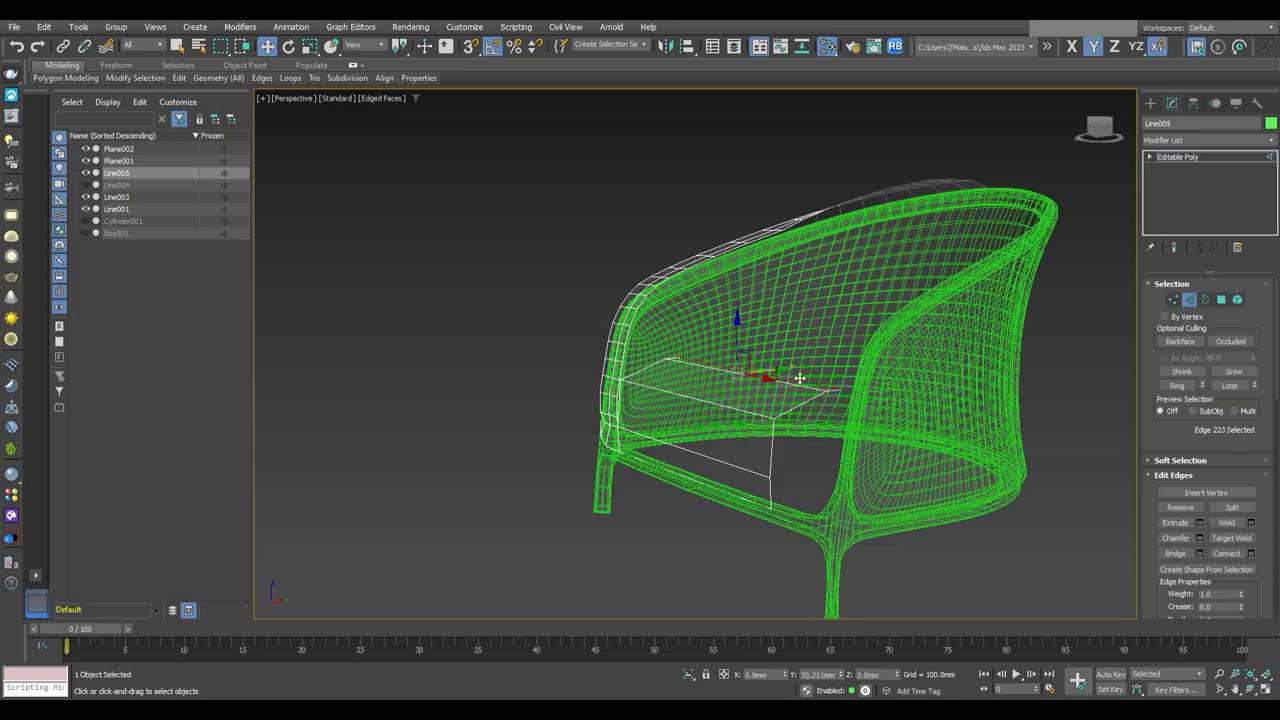
mouse_move(799, 378)
alt+middle_down()
mouse_move(960, 451)
mouse_move(814, 437)
mouse_move(733, 362)
mouse_move(798, 450)
mouse_move(724, 535)
mouse_move(714, 429)
mouse_move(761, 414)
mouse_move(757, 398)
mouse_move(686, 386)
mouse_move(766, 429)
alt+middle_up()
scroll(714, 429, up, 3)
key(1)
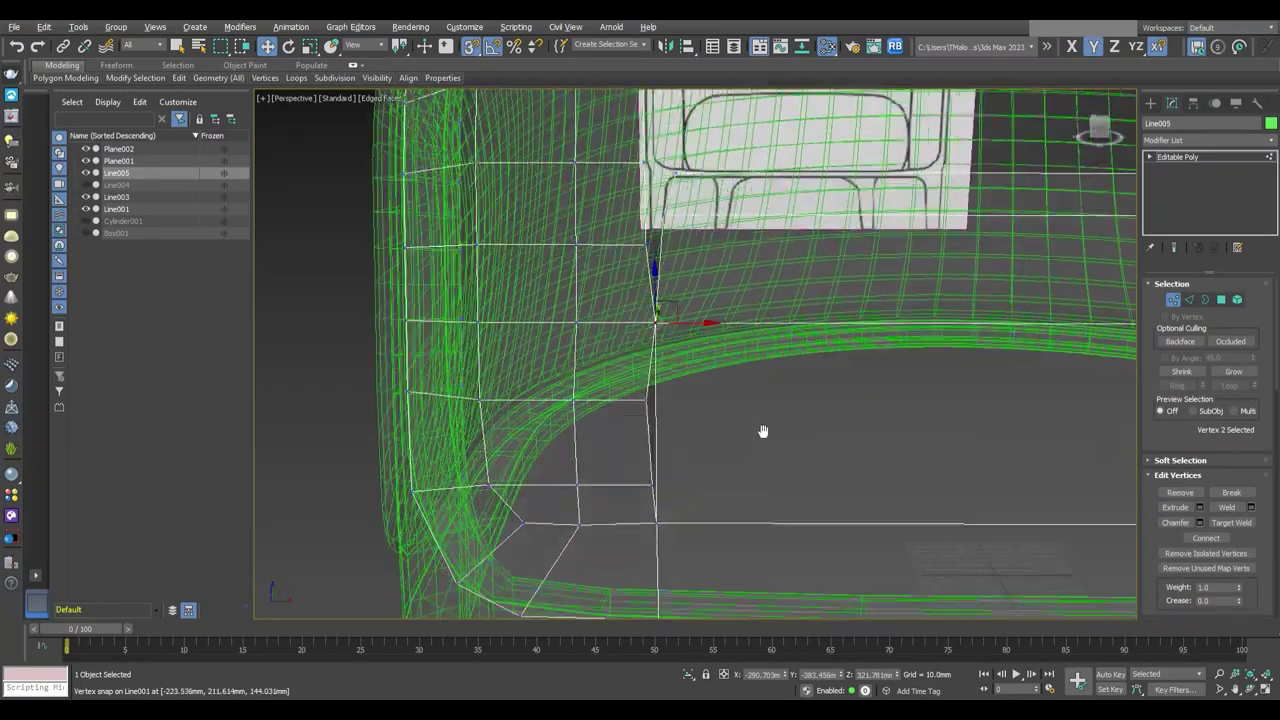
Select seat panel and side edges near the left front corner of the chair
scroll(766, 429, down, 5)
key(2)
ctrl+click(581, 372)
scroll(581, 372, up, 3)
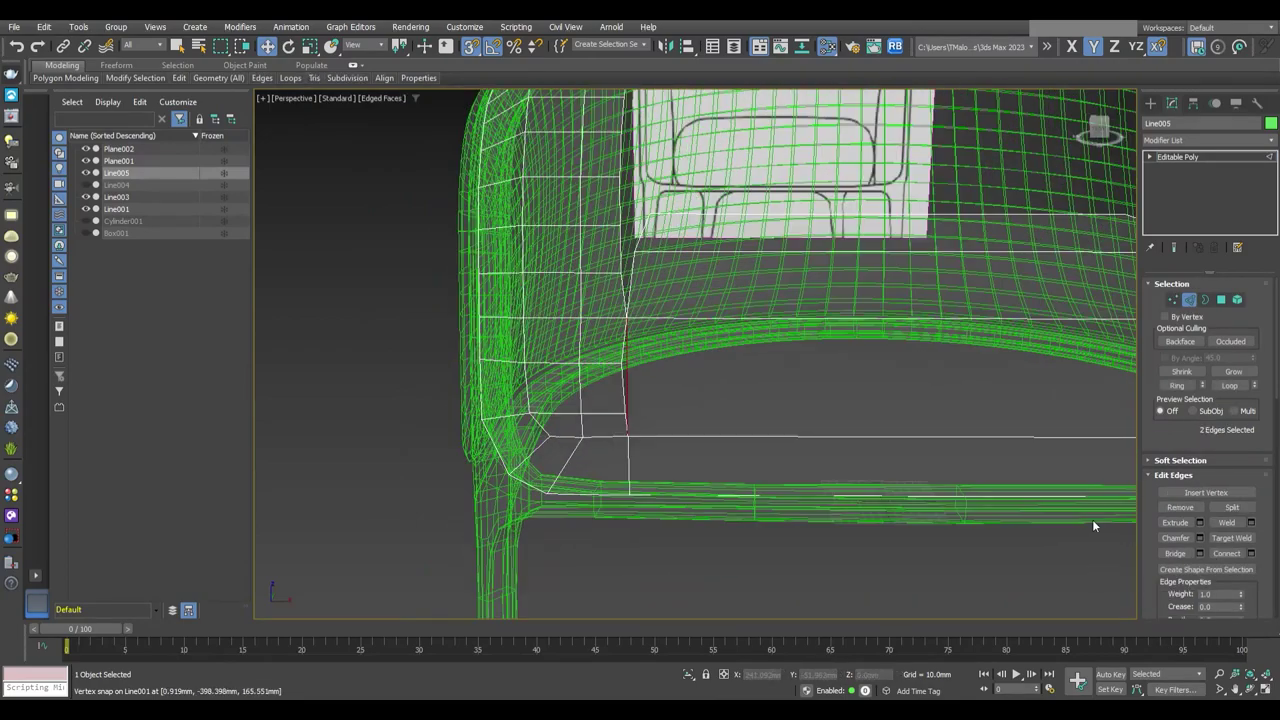
click(703, 430)
alt+middle_drag(703, 430, 705, 441)
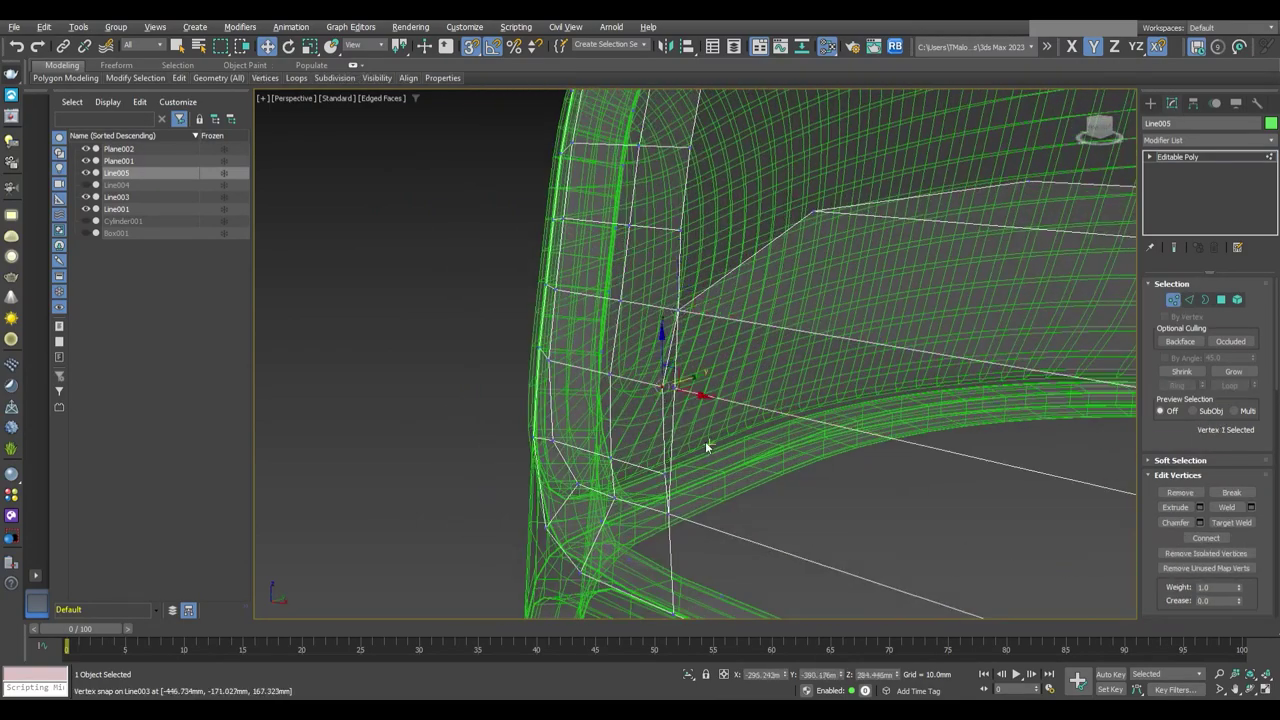
scroll(705, 441, up, 5)
scroll(852, 488, up, 3)
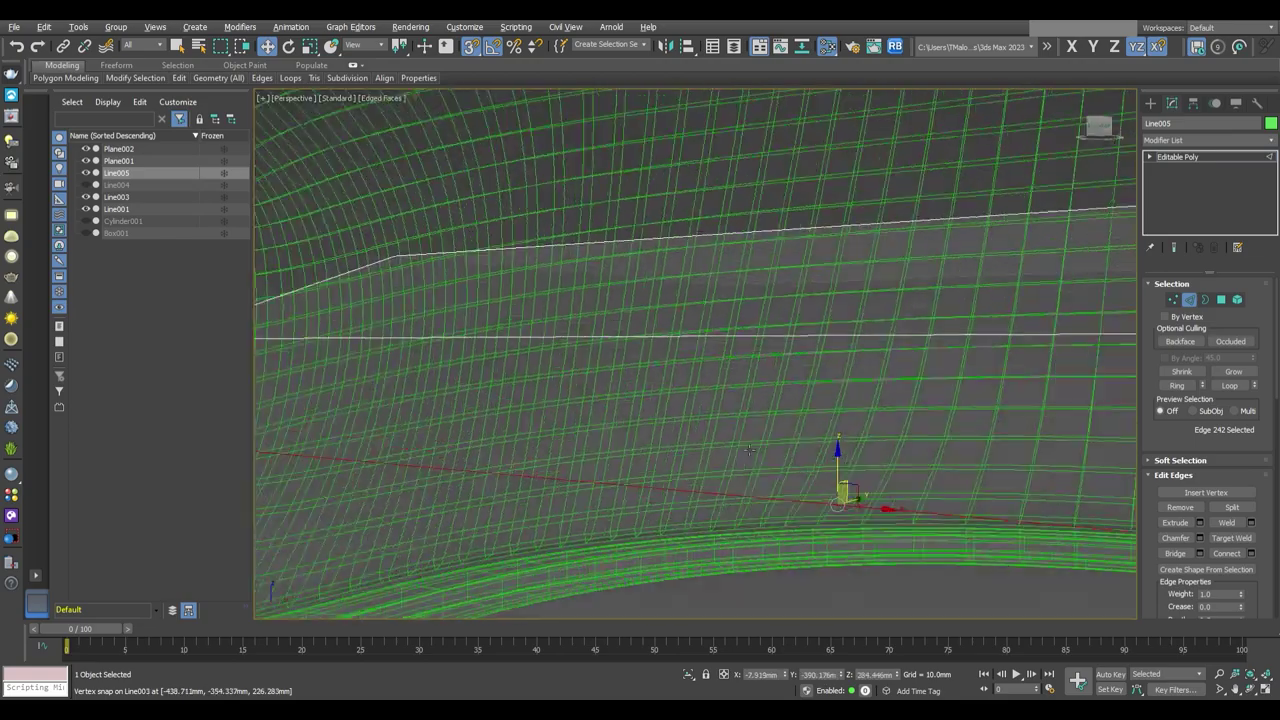
mouse_move(852, 488)
alt+middle_down()
mouse_move(850, 426)
mouse_move(724, 484)
alt+middle_up()
Pick the seat's front-corner vertex, then edges near the front leg and seat front
key(1)
click(693, 437)
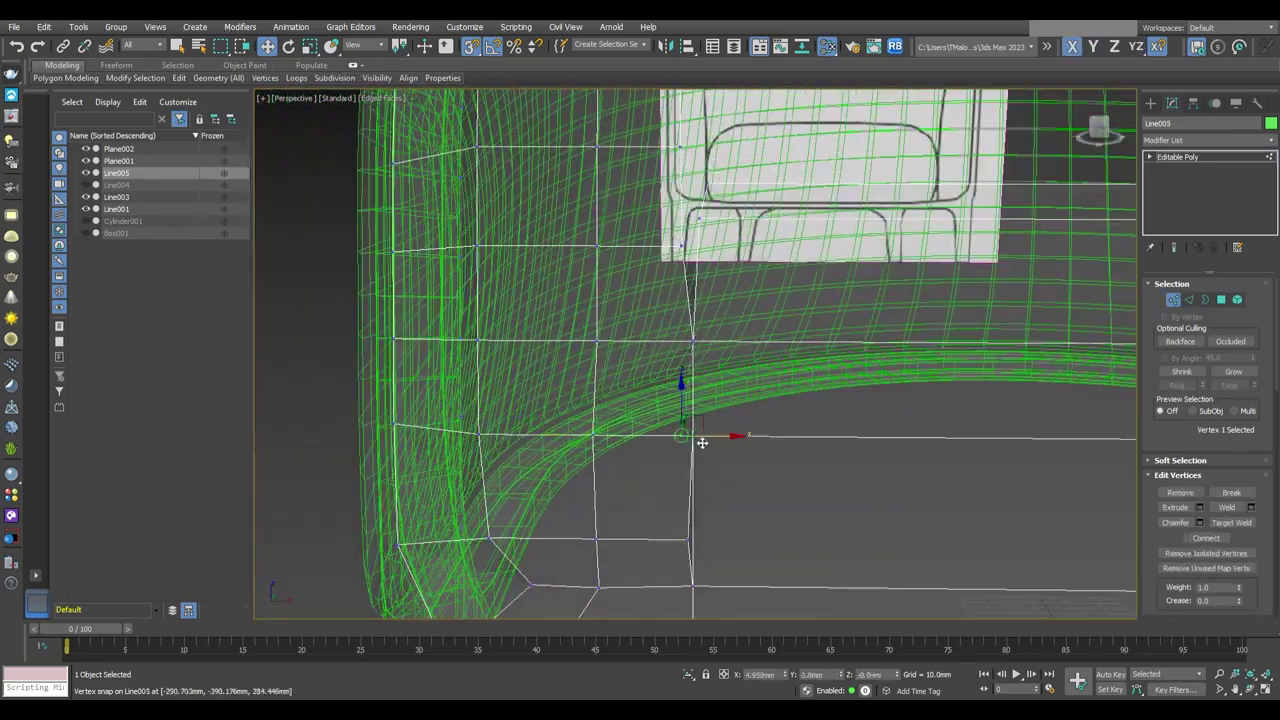
scroll(700, 443, down, 5)
key(2)
mouse_move(608, 491)
alt+middle_down()
mouse_move(876, 458)
mouse_move(731, 472)
mouse_move(680, 420)
mouse_move(600, 375)
alt+middle_up()
scroll(763, 468, up, 3)
scroll(876, 458, up, 2)
ctrl+click(856, 451)
scroll(856, 451, up, 4)
click(731, 466)
scroll(680, 420, up, 2)
scroll(600, 375, up, 2)
scroll(731, 447, down, 3)
Box-select the vertices at the seat's front corner, frame them, and return to object level
key(1)
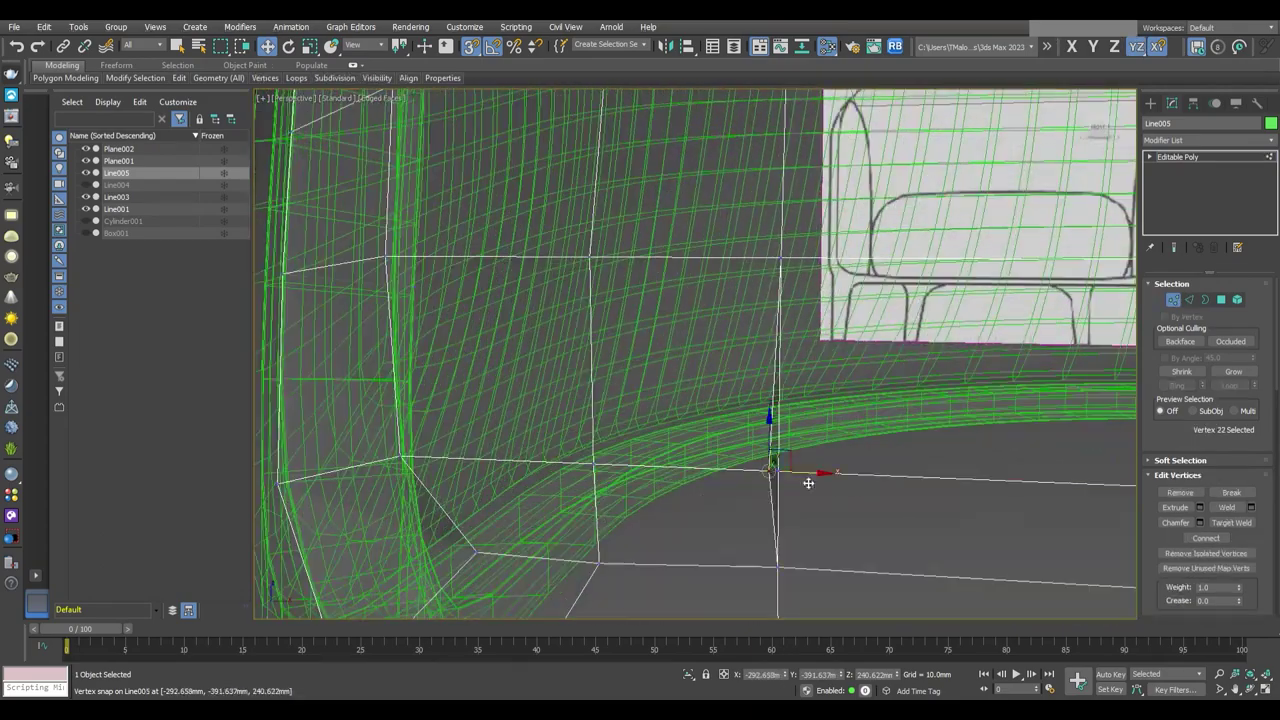
scroll(800, 494, down, 3)
drag(464, 478, 672, 326)
key(z)
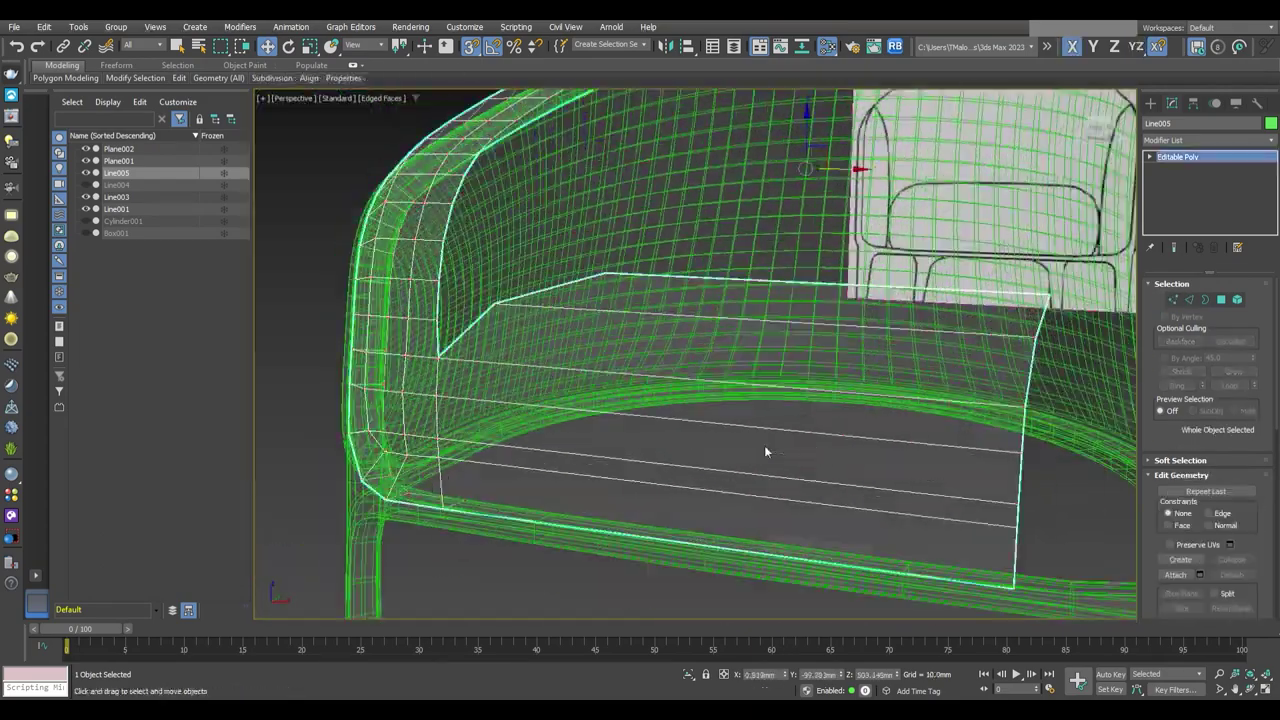
scroll(514, 234, up, 2)
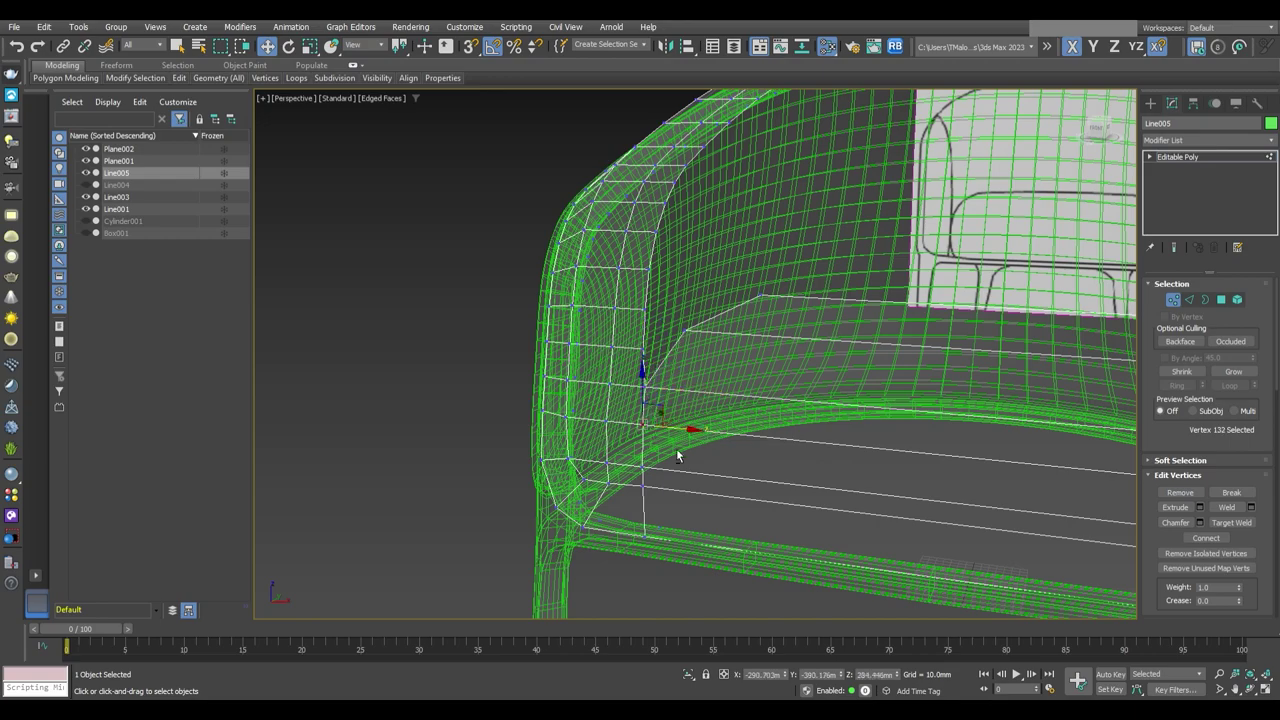
key(1)
scroll(677, 450, down, 5)
mouse_move(677, 450)
alt+middle_down()
mouse_move(677, 410)
mouse_move(623, 414)
mouse_move(666, 423)
alt+middle_up()
scroll(677, 410, up, 3)
Select the edges along the top of the backrest and activate the Move tool
key(2)
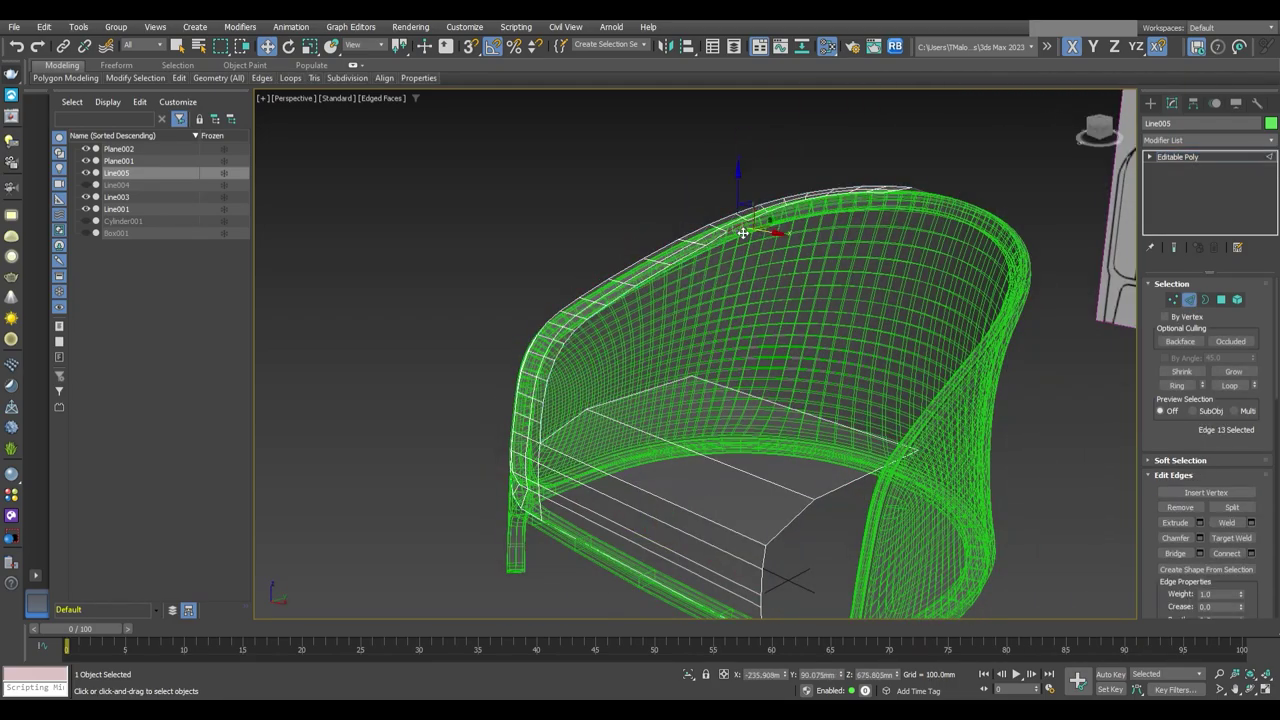
mouse_move(585, 474)
alt+middle_down()
mouse_move(561, 383)
mouse_move(591, 401)
mouse_move(596, 364)
mouse_move(610, 372)
alt+middle_up()
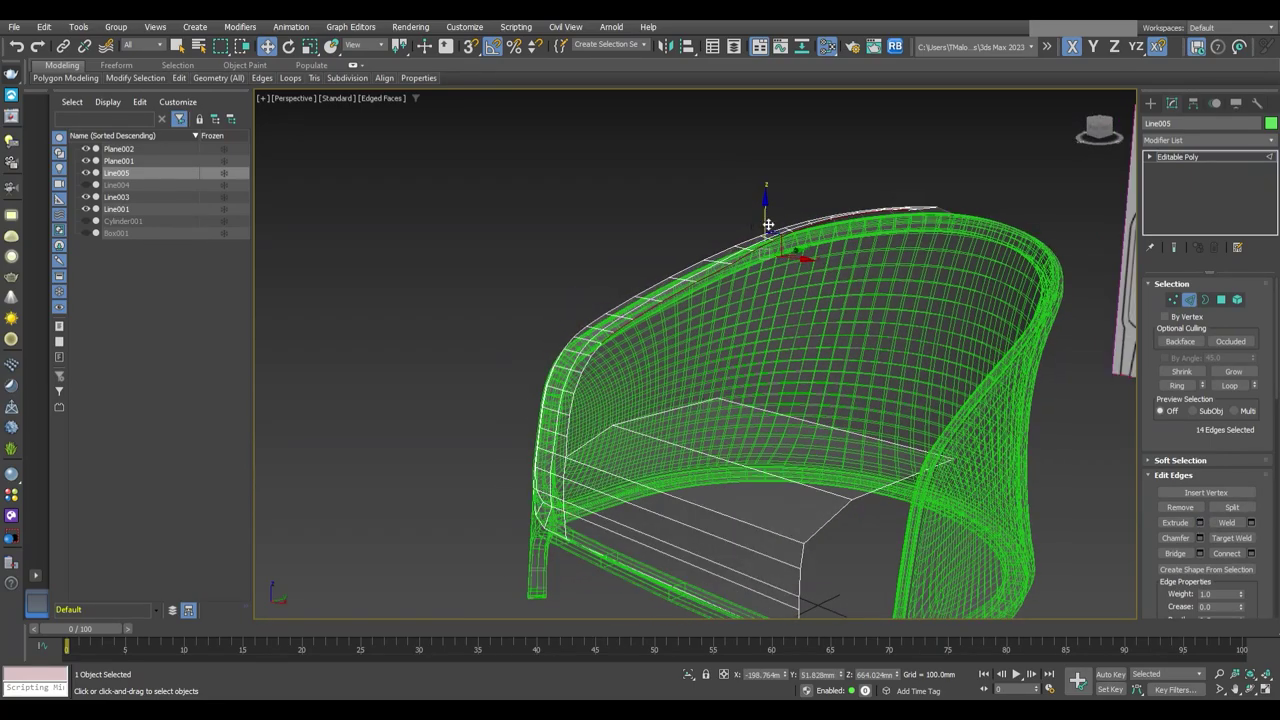
mouse_move(768, 224)
alt+middle_down()
mouse_move(842, 376)
mouse_move(786, 370)
alt+middle_up()
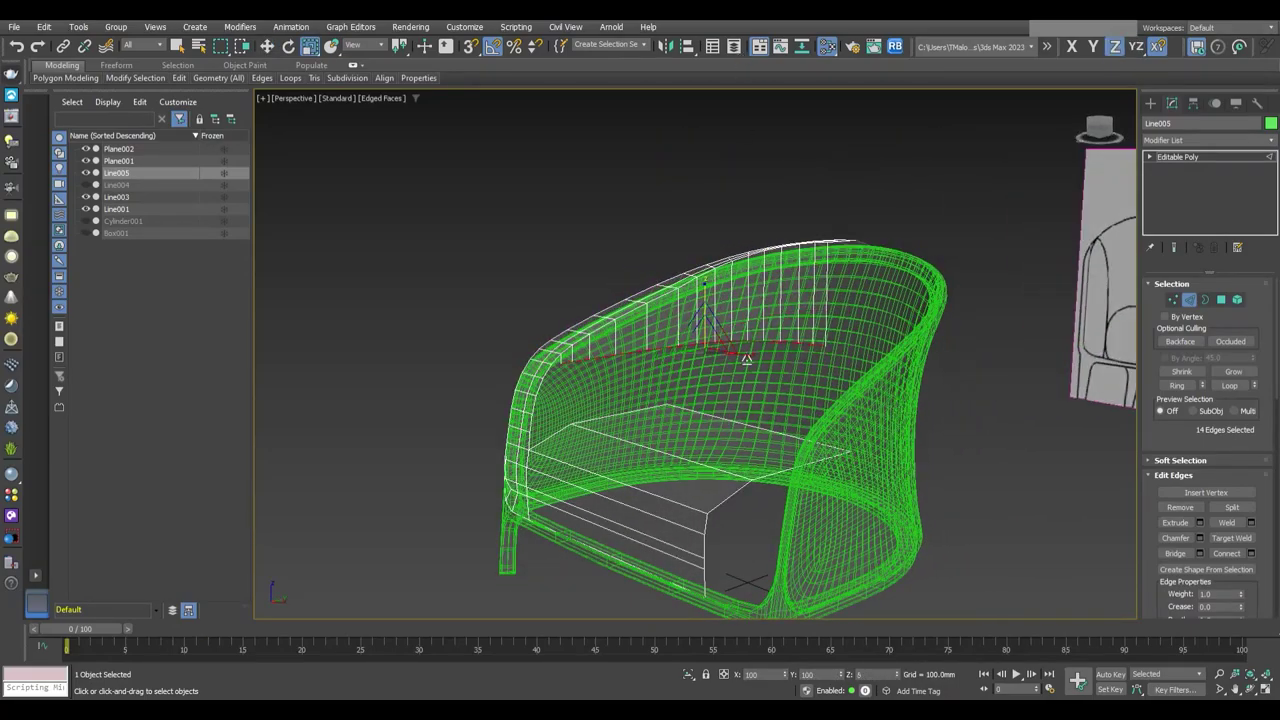
key(w)
mouse_move(740, 430)
alt+middle_down()
mouse_move(773, 485)
mouse_move(754, 466)
mouse_move(747, 383)
mouse_move(705, 374)
mouse_move(744, 461)
mouse_move(725, 430)
mouse_move(719, 419)
mouse_move(754, 455)
alt+middle_up()
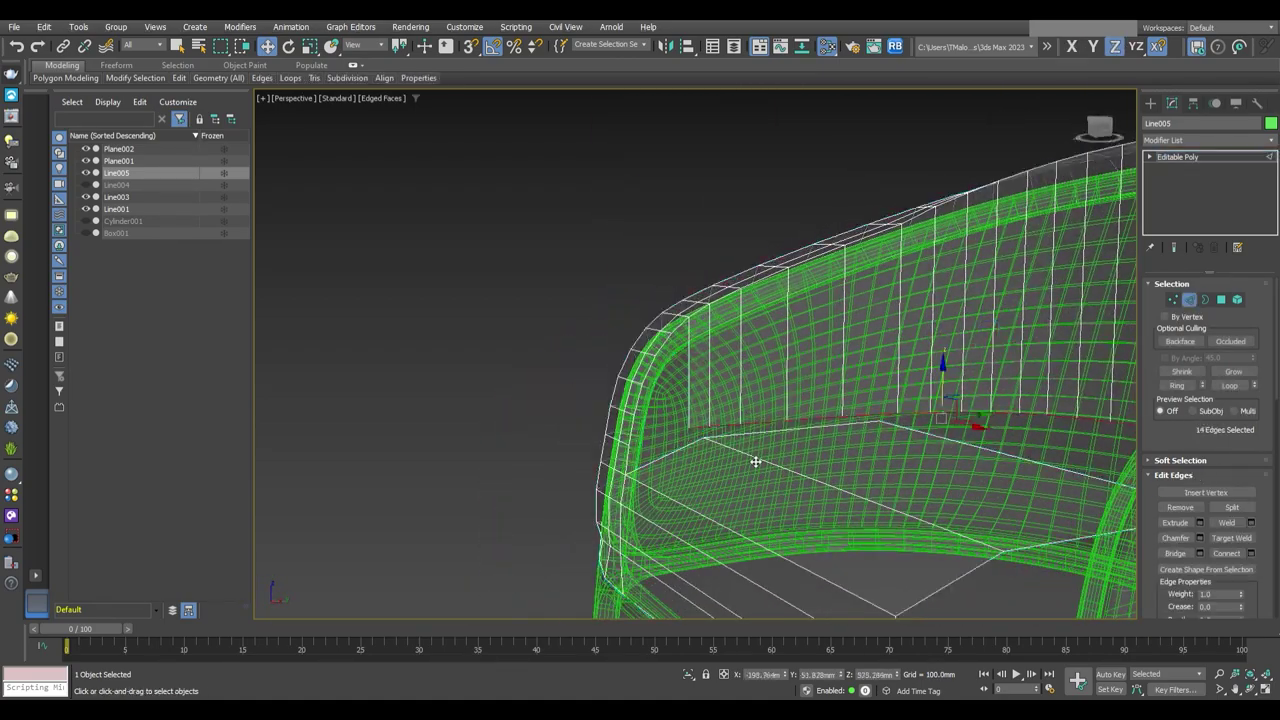
click(760, 441)
Isolate Line005 with Alt+Q so other objects hide, then return to Edge mode
key(alt+q)
mouse_move(851, 476)
alt+middle_down()
mouse_move(809, 491)
mouse_move(891, 486)
mouse_move(763, 450)
mouse_move(801, 395)
alt+middle_up()
key(2)
key(2)
key(1)
mouse_move(903, 491)
middle_down()
mouse_move(632, 416)
mouse_move(800, 400)
middle_up()
Toggle isolation off and back on so only Line005 shows, in Edge mode
key(2)
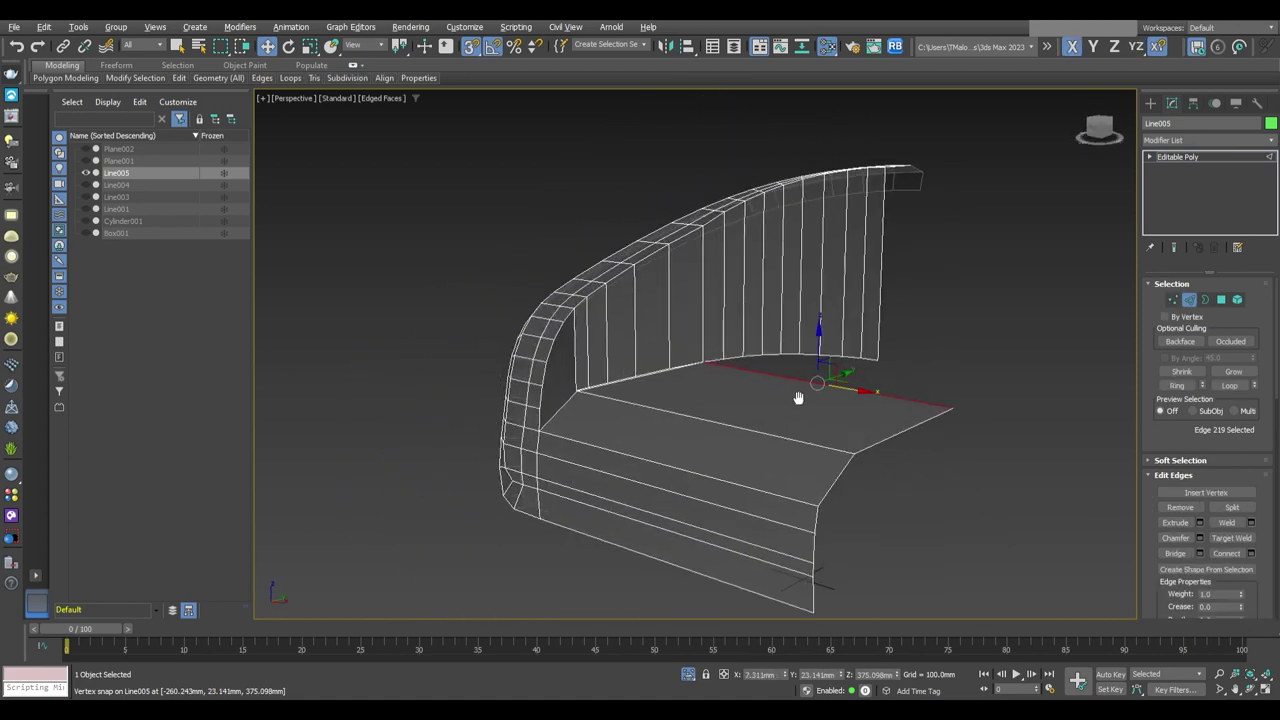
key(alt+q)
key(2)
alt+middle_drag(700, 450, 900, 450)
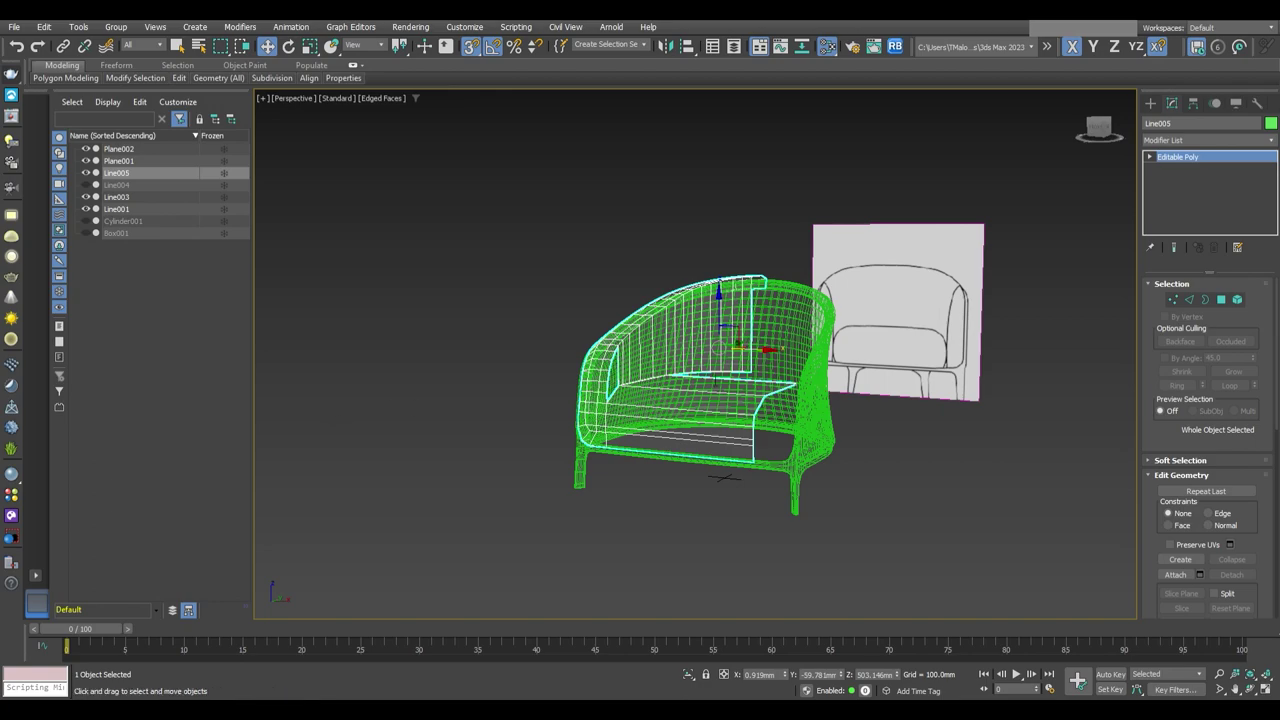
scroll(729, 280, up, 2)
alt+middle_drag(729, 280, 751, 286)
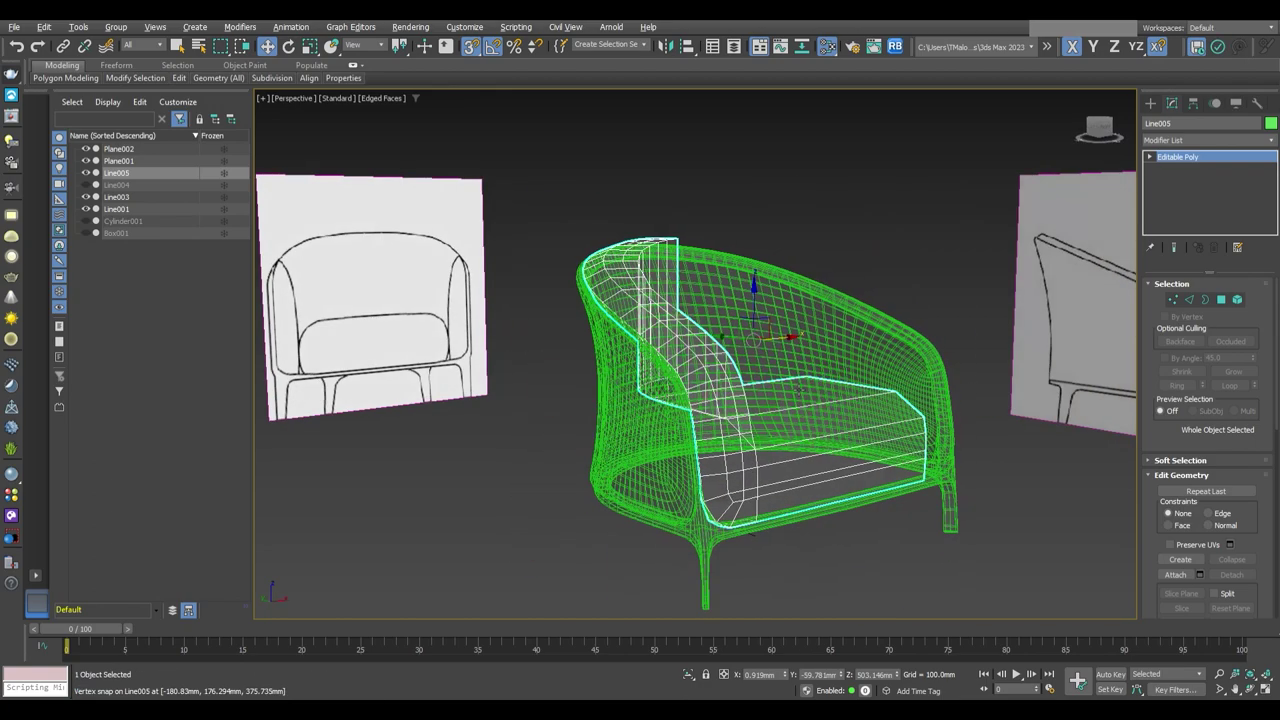
scroll(669, 443, up, 5)
scroll(669, 443, up, 3)
click(687, 675)
key(2)
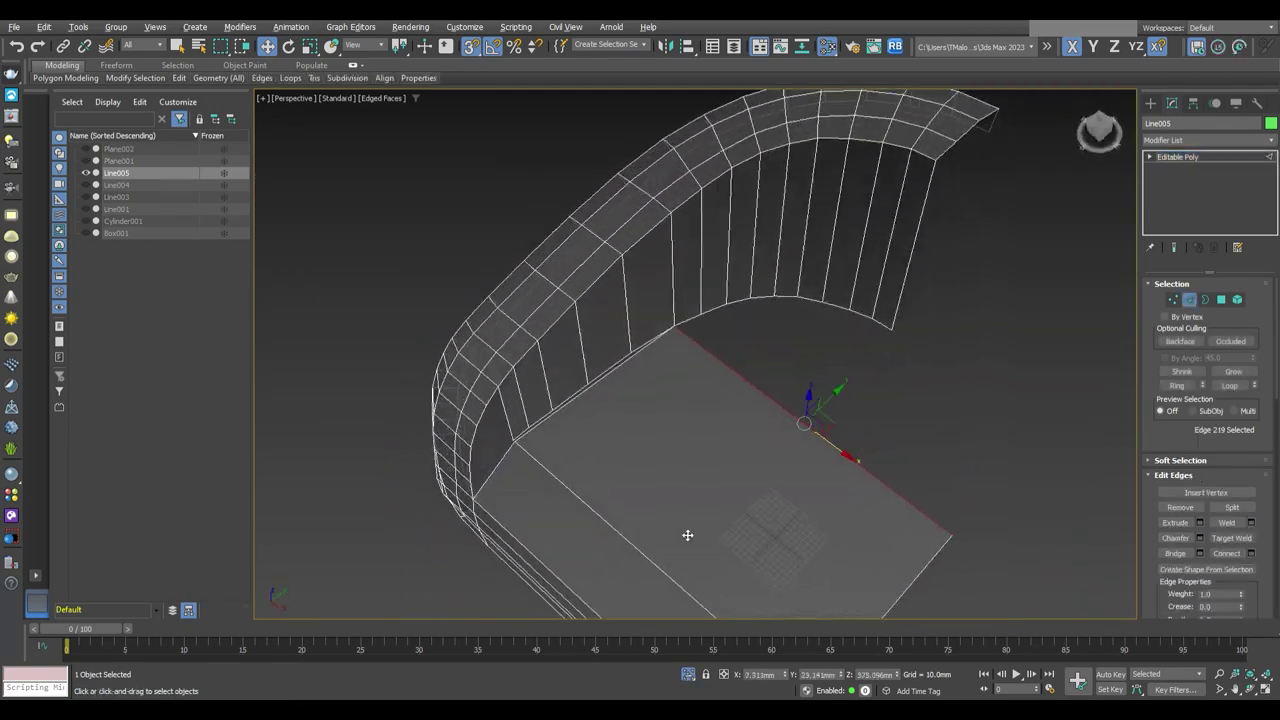
alt+middle_drag(849, 521, 786, 467)
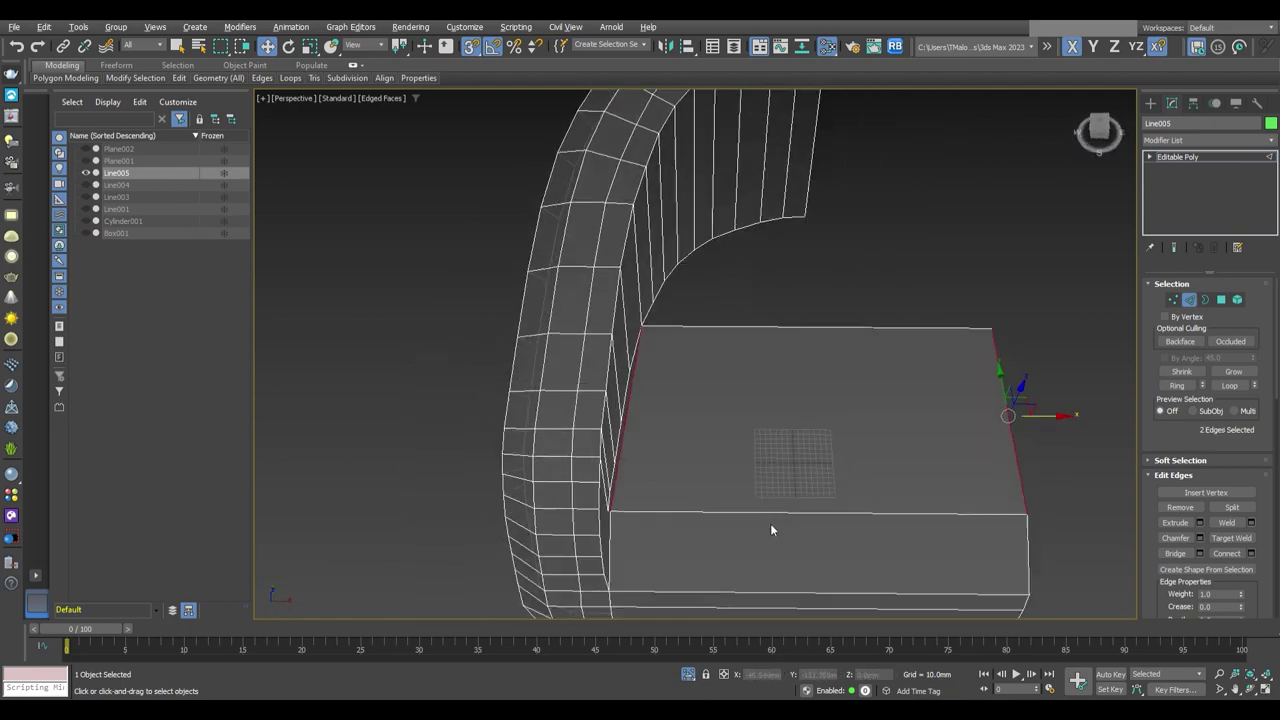
scroll(679, 461, down, 3)
mouse_move(717, 512)
alt+middle_down()
mouse_move(710, 480)
mouse_move(703, 523)
mouse_move(700, 451)
mouse_move(882, 543)
mouse_move(722, 448)
mouse_move(806, 411)
mouse_move(841, 545)
alt+middle_up()
key(2)
Pick a vertical edge at the seat's side and an edge along the seat
click(740, 448)
key(1)
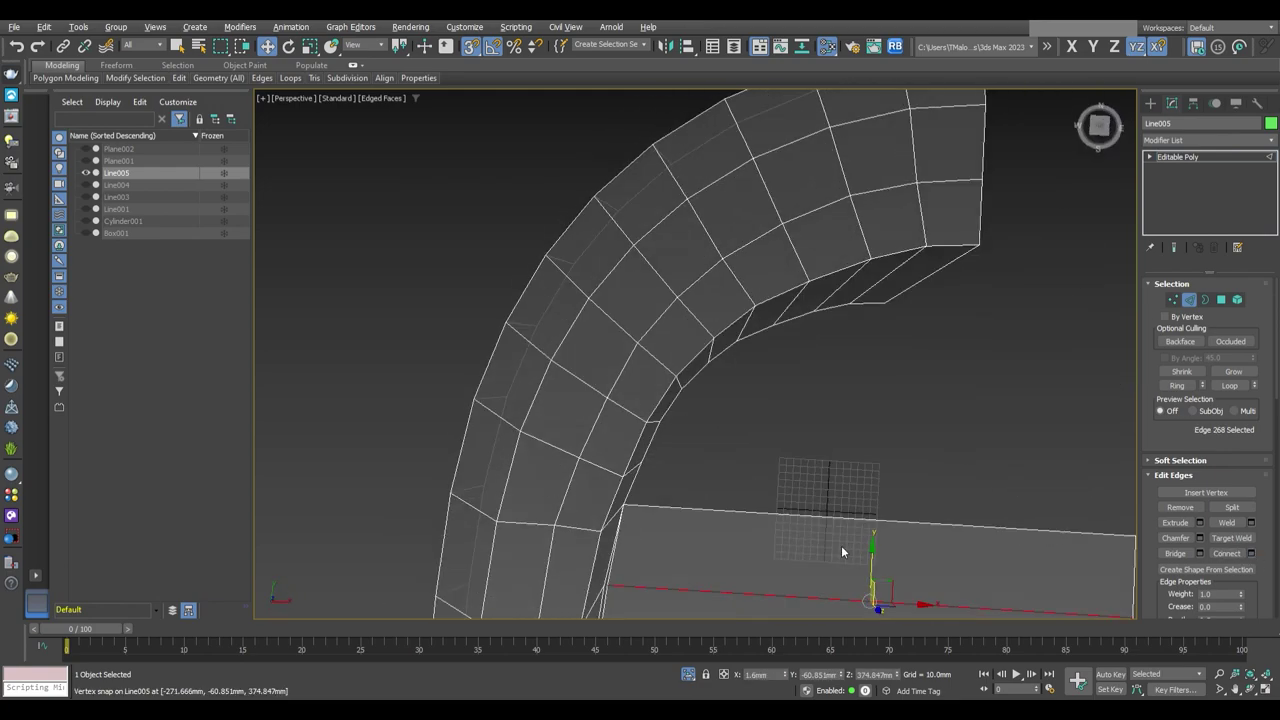
scroll(841, 545, up, 5)
mouse_move(680, 429)
alt+middle_down()
mouse_move(655, 326)
mouse_move(600, 330)
alt+middle_up()
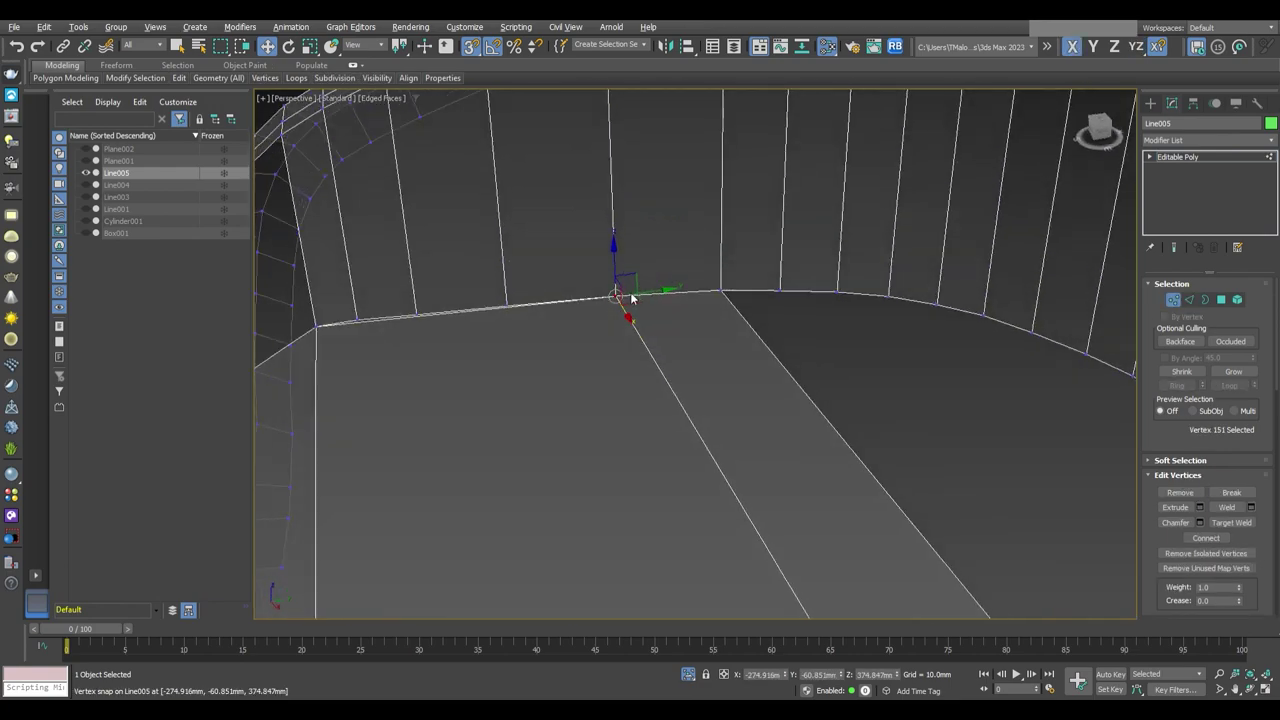
key(2)
scroll(530, 367, down, 4)
click(665, 430)
mouse_move(665, 430)
alt+middle_down()
mouse_move(702, 422)
mouse_move(690, 497)
mouse_move(656, 450)
alt+middle_up()
scroll(670, 480, up, 4)
Select the vertical corner edge and edges where the seat meets the backrest
click(606, 450)
scroll(634, 477, down, 4)
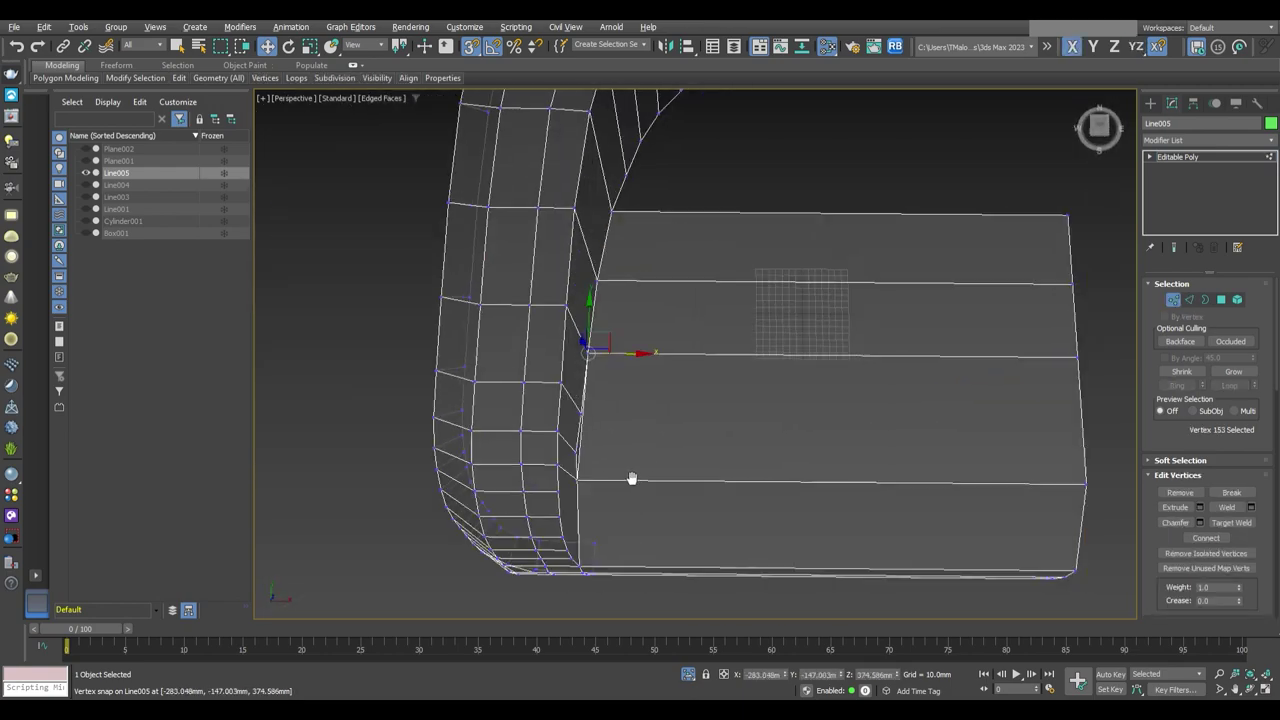
scroll(634, 477, up, 4)
scroll(628, 420, down, 3)
scroll(631, 467, down, 4)
alt+middle_drag(851, 451, 734, 408)
scroll(734, 408, up, 4)
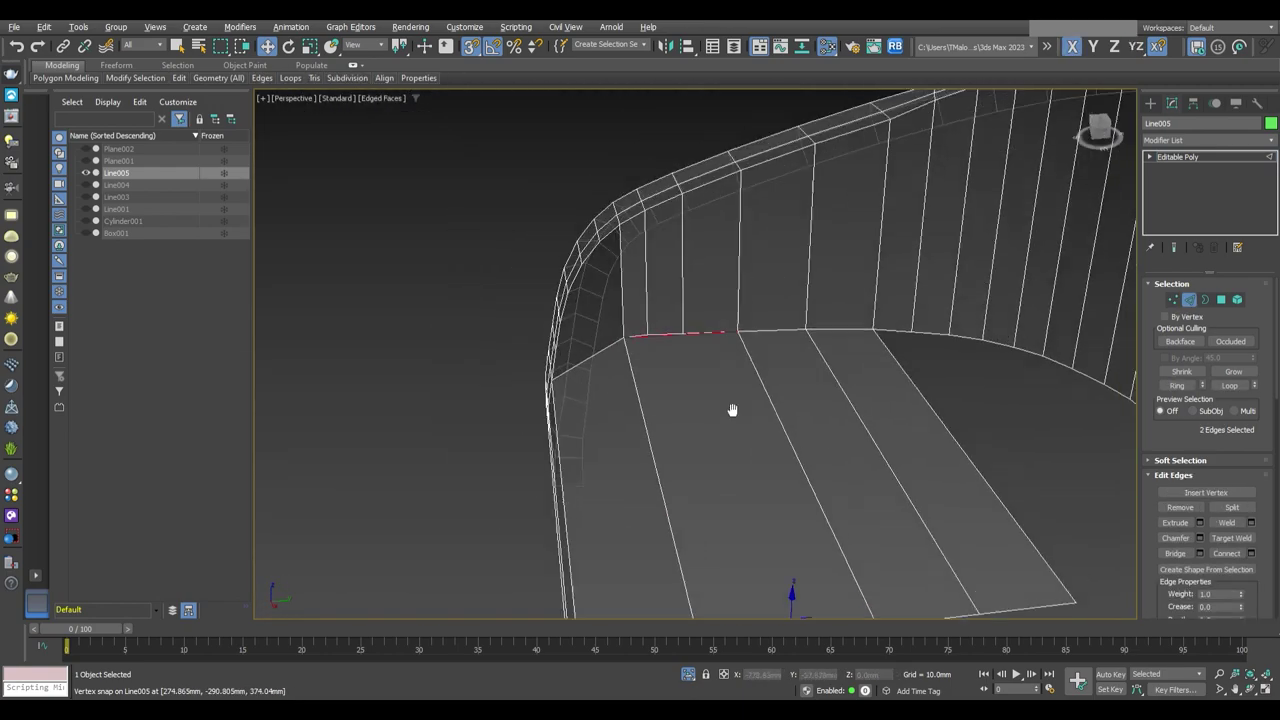
ctrl+click(846, 457)
mouse_move(846, 457)
alt+middle_down()
mouse_move(810, 495)
mouse_move(1000, 520)
alt+middle_up()
scroll(1000, 520, up, 3)
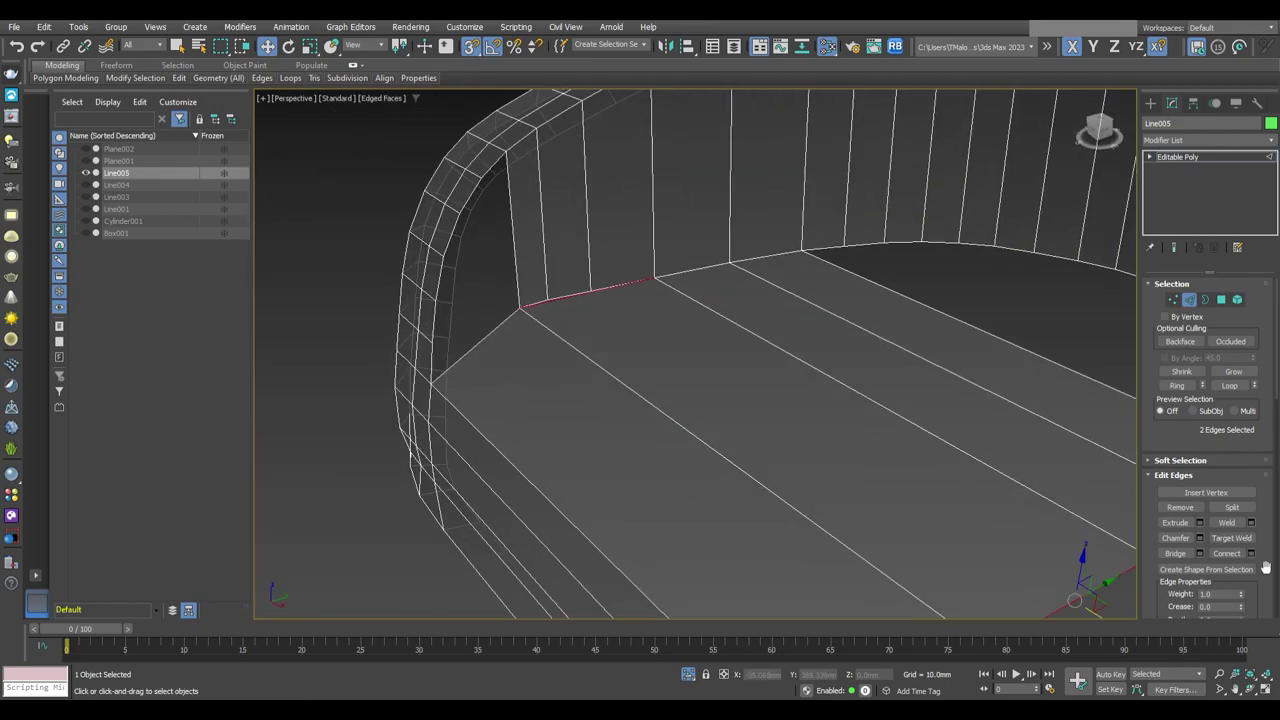
mouse_move(753, 444)
alt+middle_down()
mouse_move(697, 306)
mouse_move(894, 534)
mouse_move(867, 417)
mouse_move(771, 486)
alt+middle_up()
Select a vertical edge at the seat-and-backrest corner in Edge mode
key(1)
key(2)
click(771, 486)
scroll(771, 486, down, 3)
scroll(771, 500, up, 3)
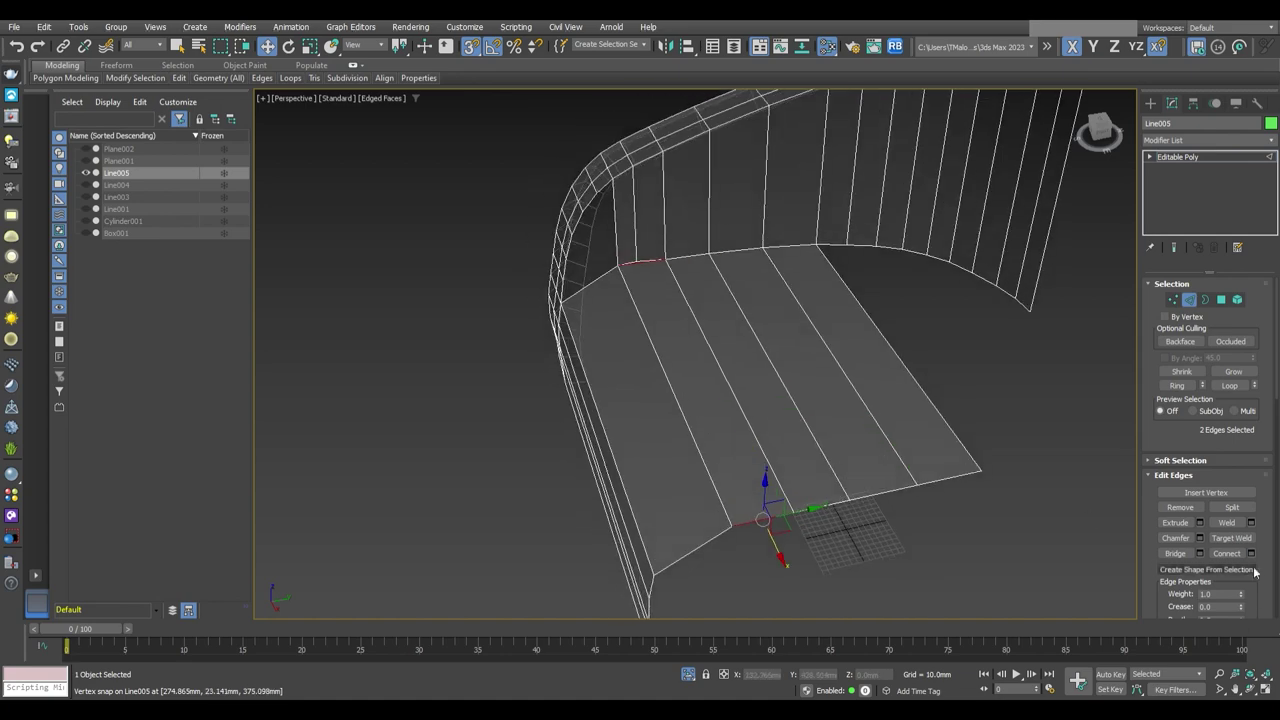
scroll(752, 379, up, 2)
key(1)
alt+middle_drag(752, 379, 873, 412)
scroll(873, 412, down, 2)
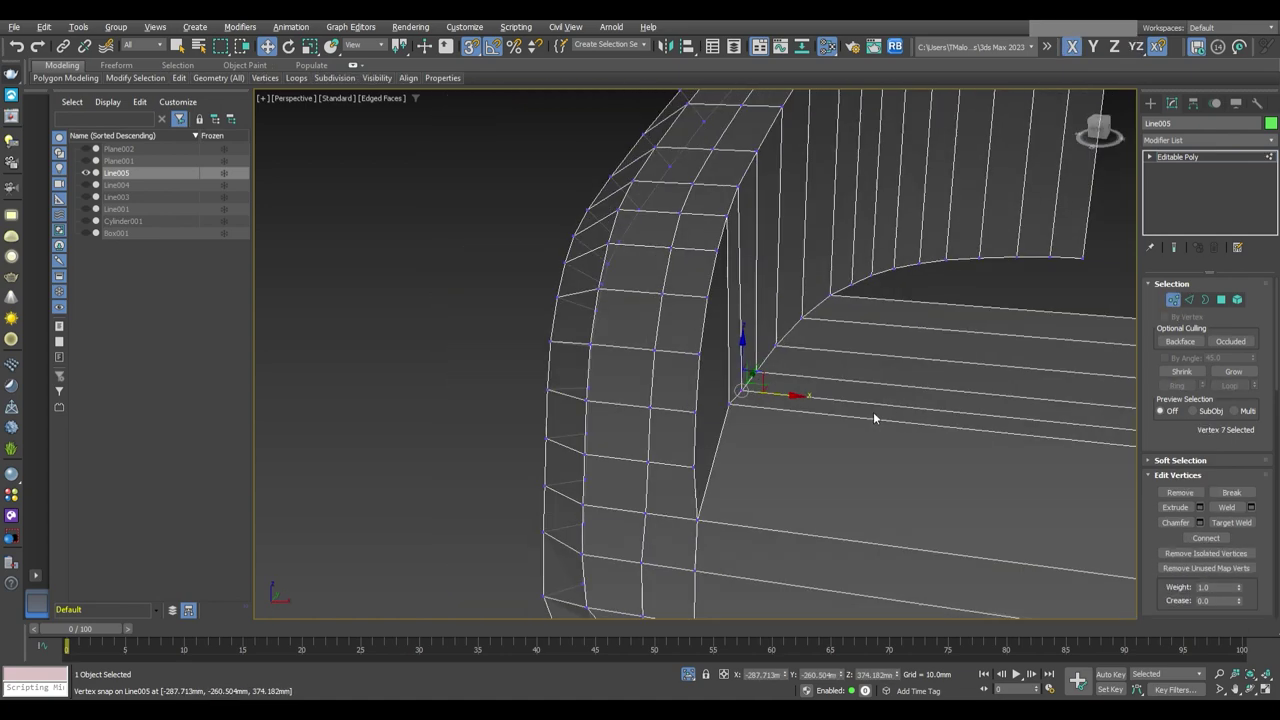
scroll(741, 417, down, 2)
key(2)
scroll(931, 203, down, 2)
scroll(931, 203, up, 4)
scroll(734, 305, up, 2)
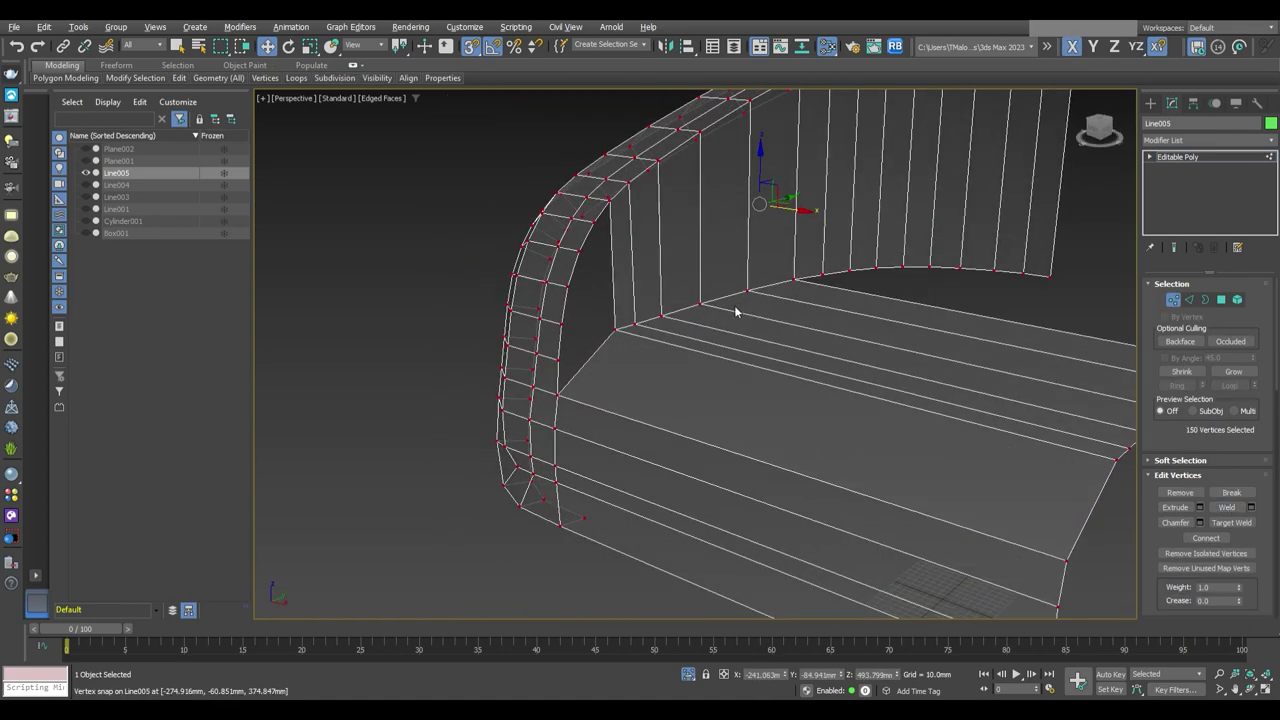
mouse_move(734, 305)
alt+middle_down()
mouse_move(778, 326)
mouse_move(752, 390)
alt+middle_up()
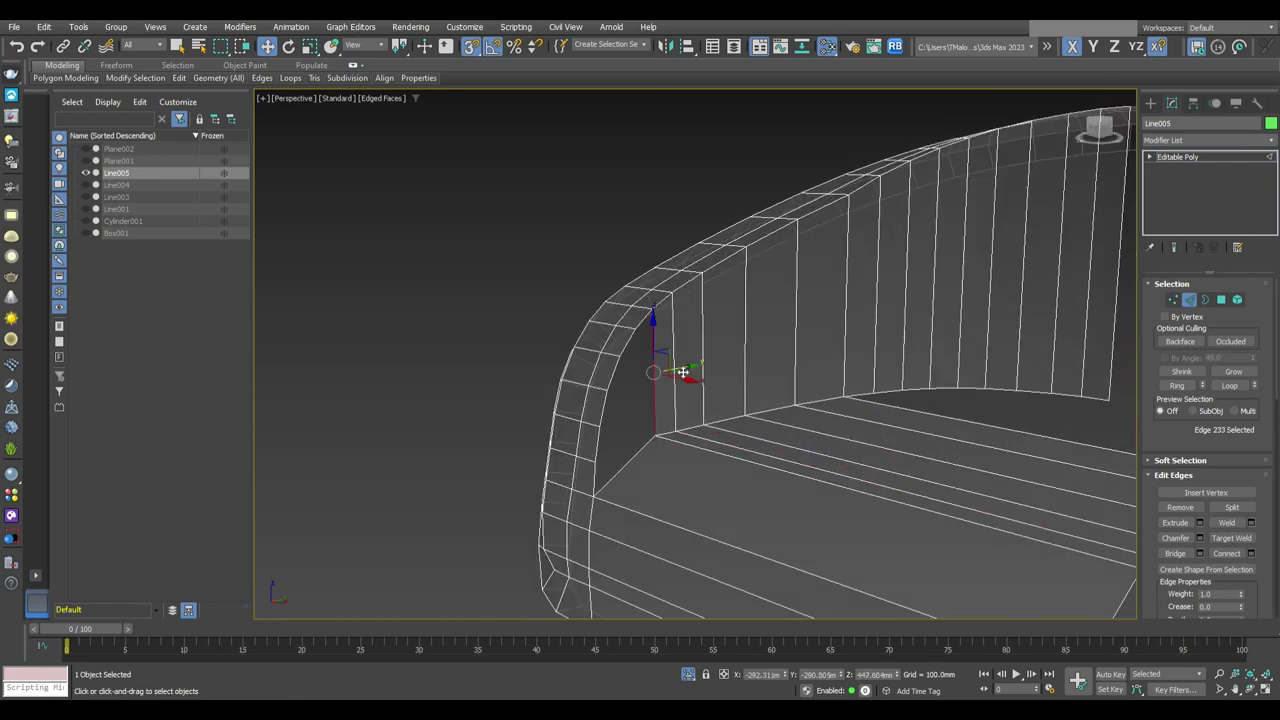
Ring the edge (Alt+R) and Connect it to add a horizontal loop across the backrest
key(alt+r)
alt+middle_drag(683, 346, 1078, 541)
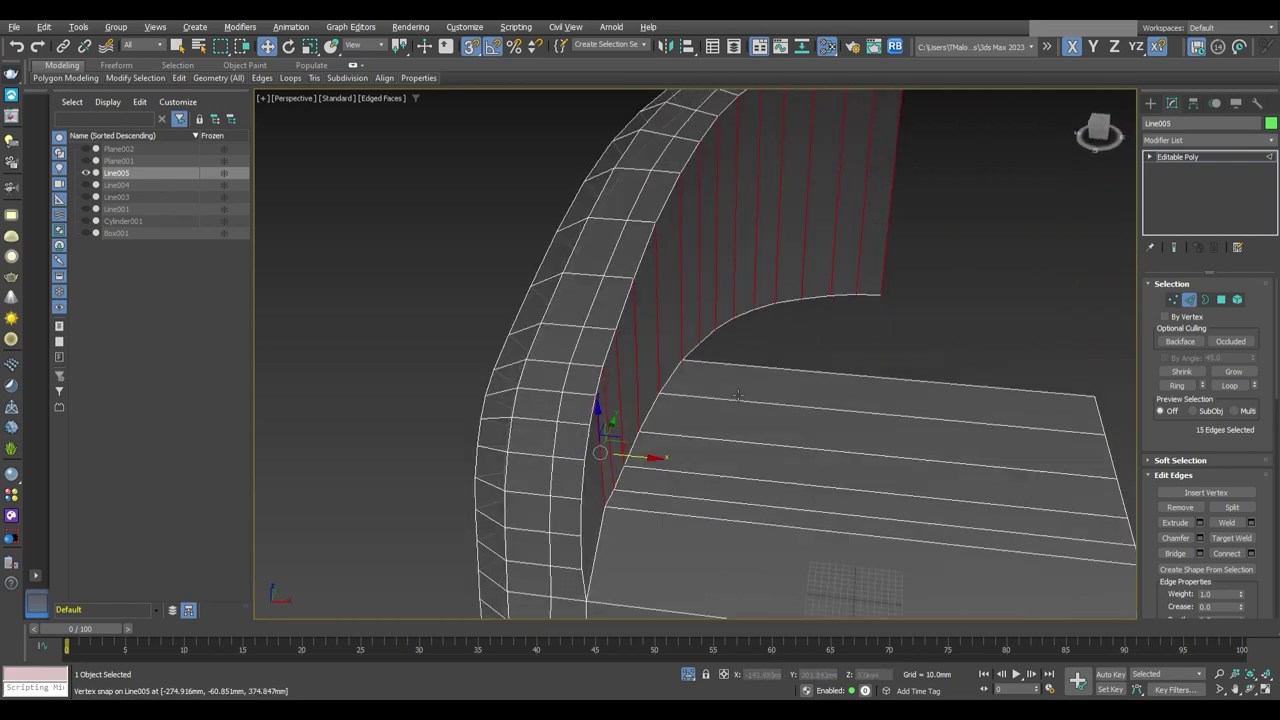
key(ctrl+shift+e)
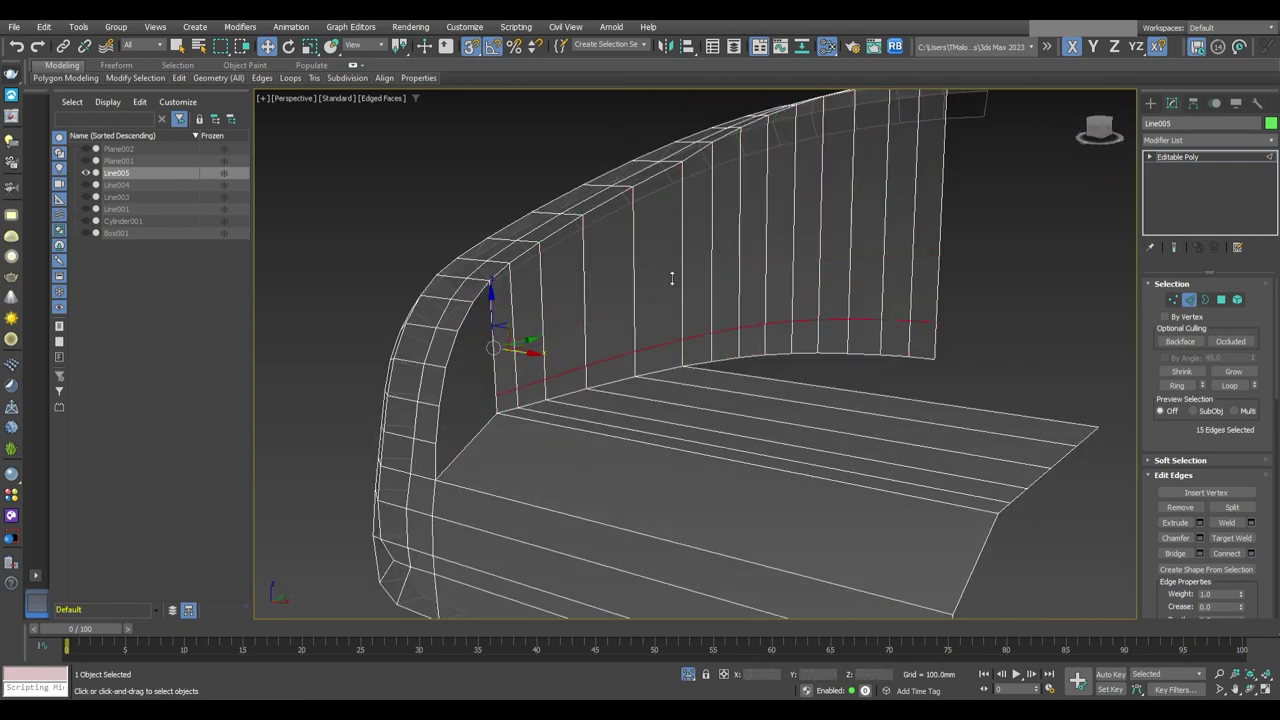
scroll(596, 370, up, 5)
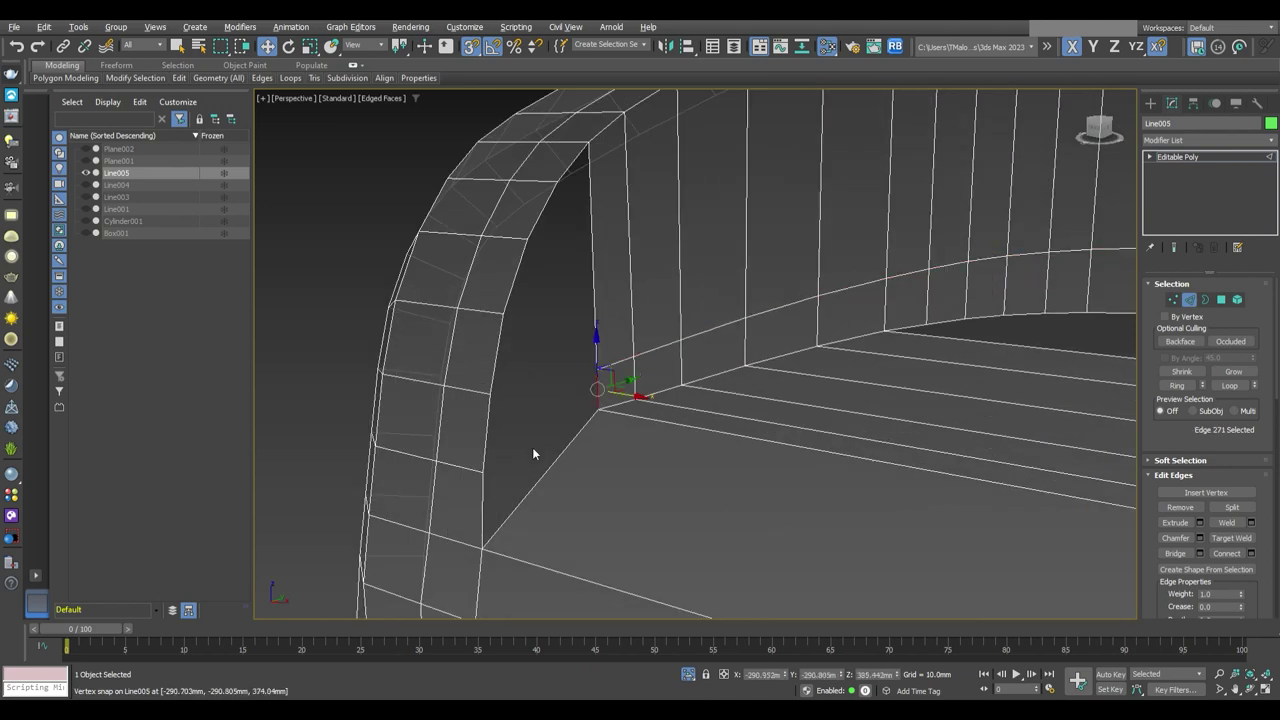
Ring the edge again and pick vertical edges at the backrest corner
key(alt+r)
scroll(632, 290, down, 5)
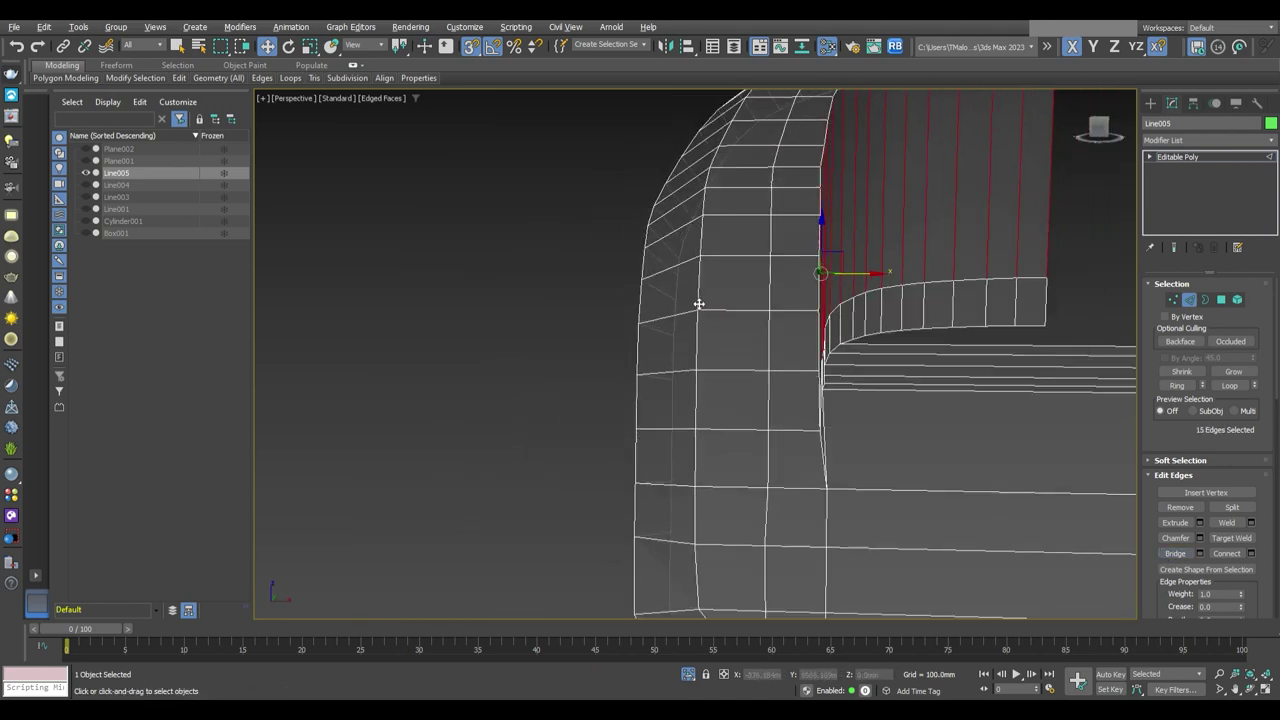
alt+middle_drag(697, 306, 1073, 472)
alt+middle_drag(803, 406, 706, 420)
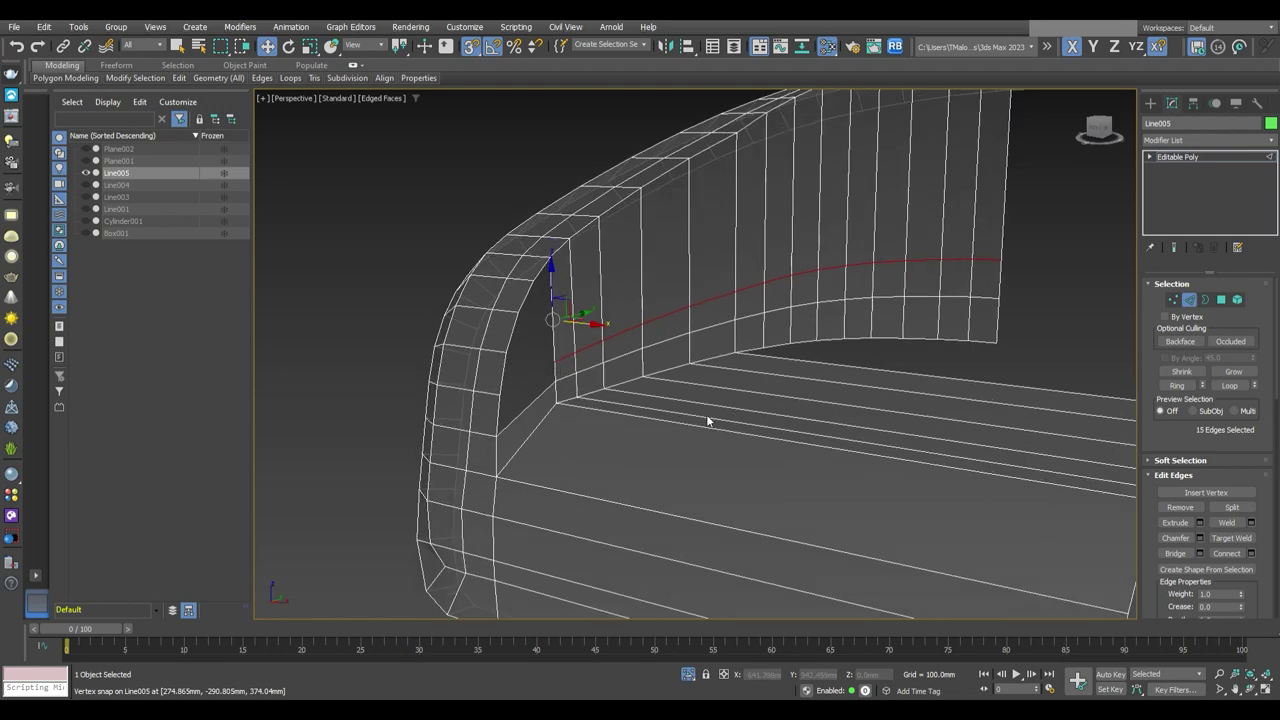
scroll(702, 426, up, 3)
click(707, 357)
alt+middle_drag(998, 487, 760, 380)
click(563, 300)
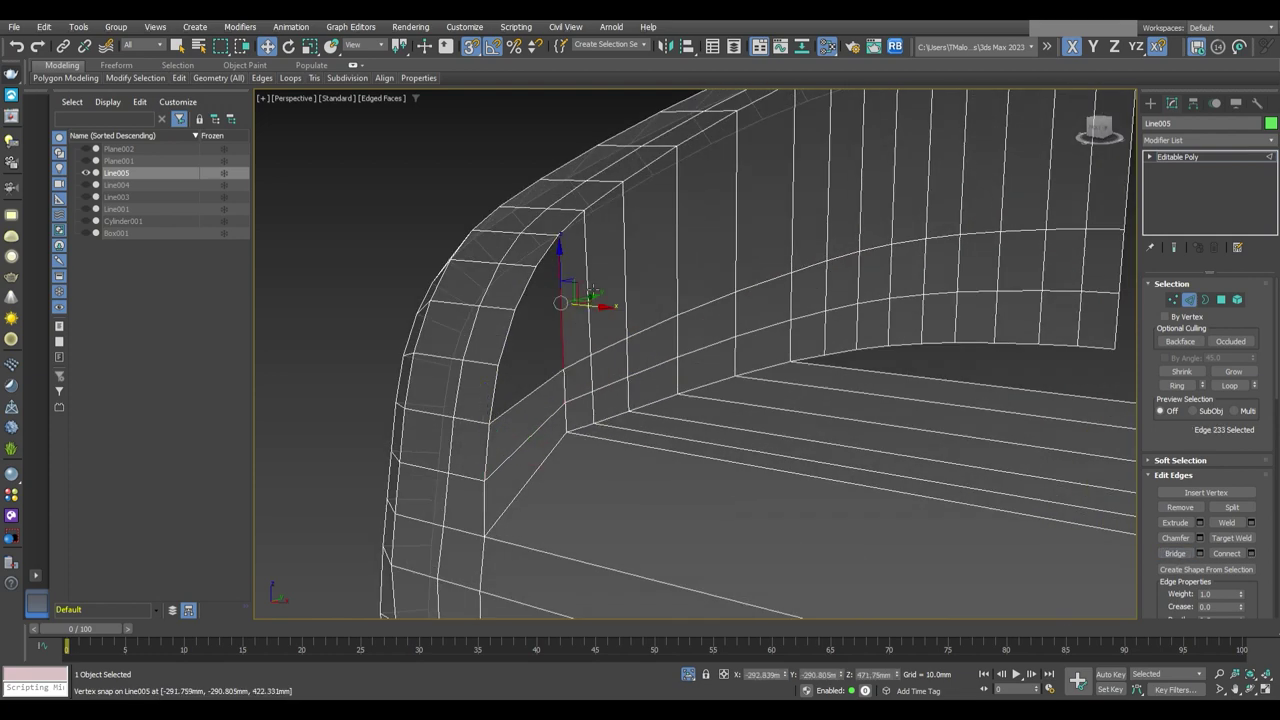
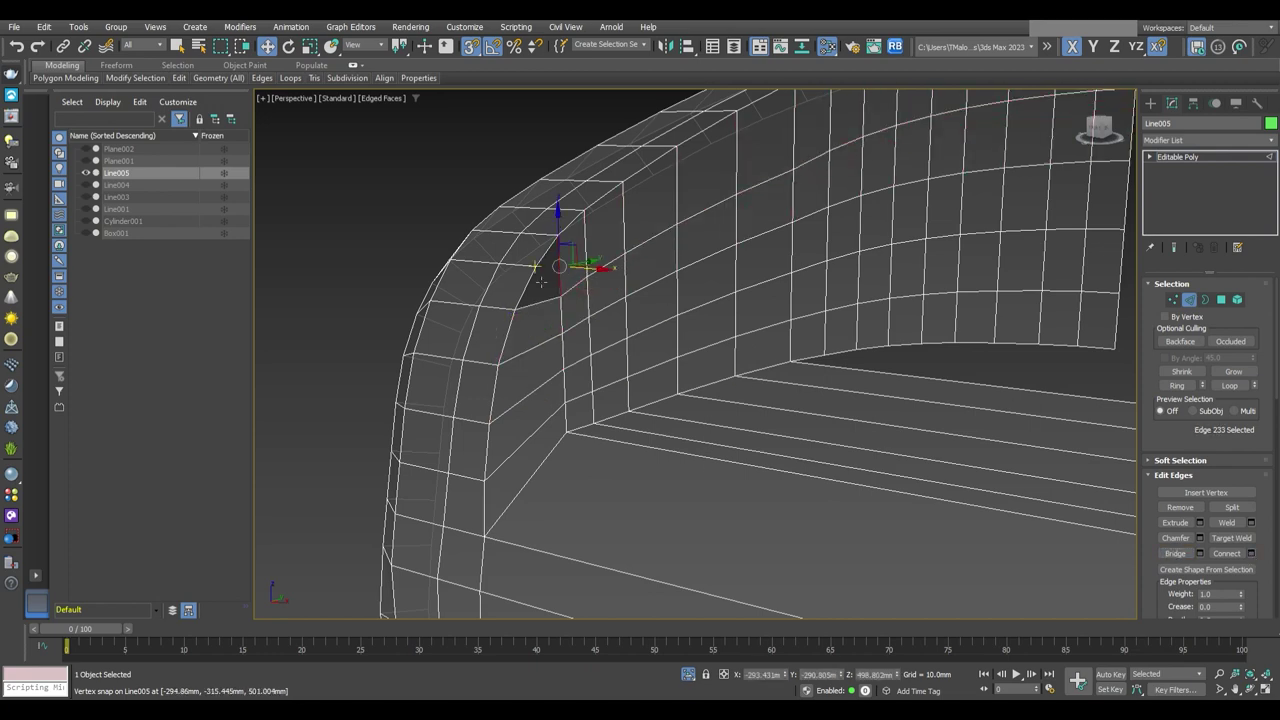
Leave sub-object editing on the Line005 cushion and end isolation to show the whole chair
key(2)
key(z)
alt+middle_drag(953, 443, 805, 378)
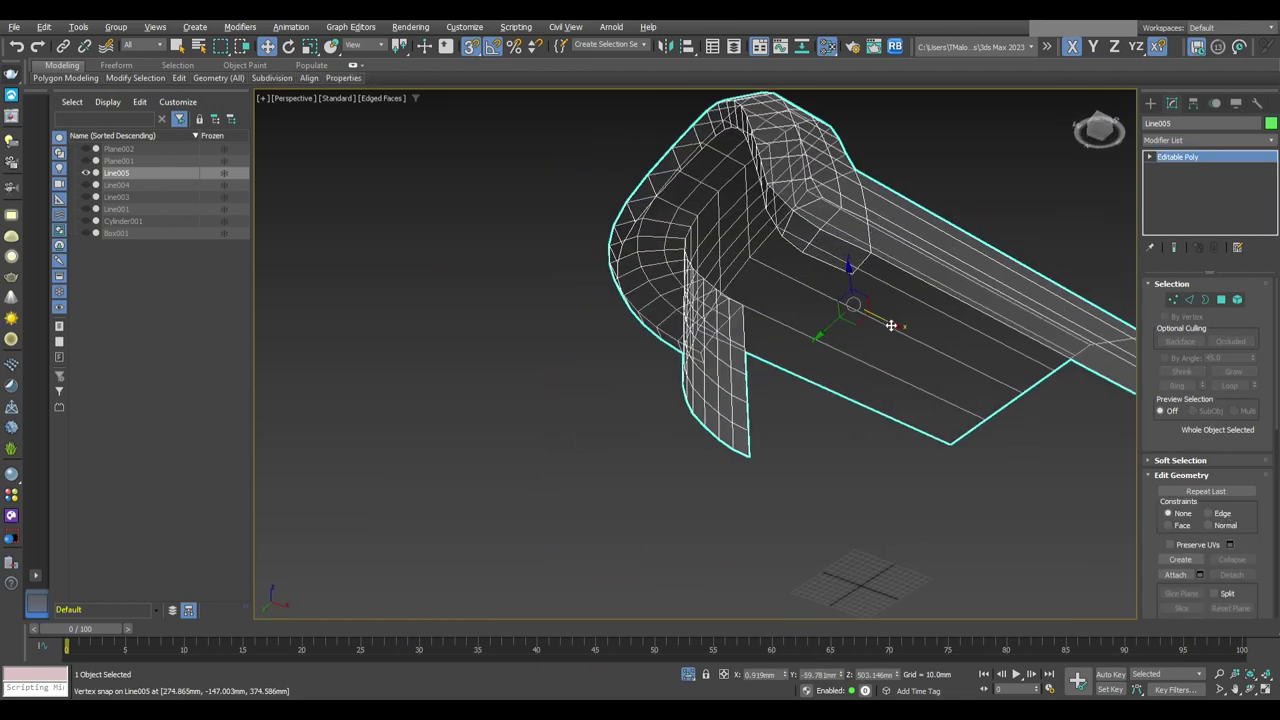
key(4)
mouse_move(723, 306)
alt+middle_down()
mouse_move(683, 388)
mouse_move(824, 402)
mouse_move(756, 575)
alt+middle_up()
key(ctrl+a)
scroll(824, 402, down, 3)
key(4)
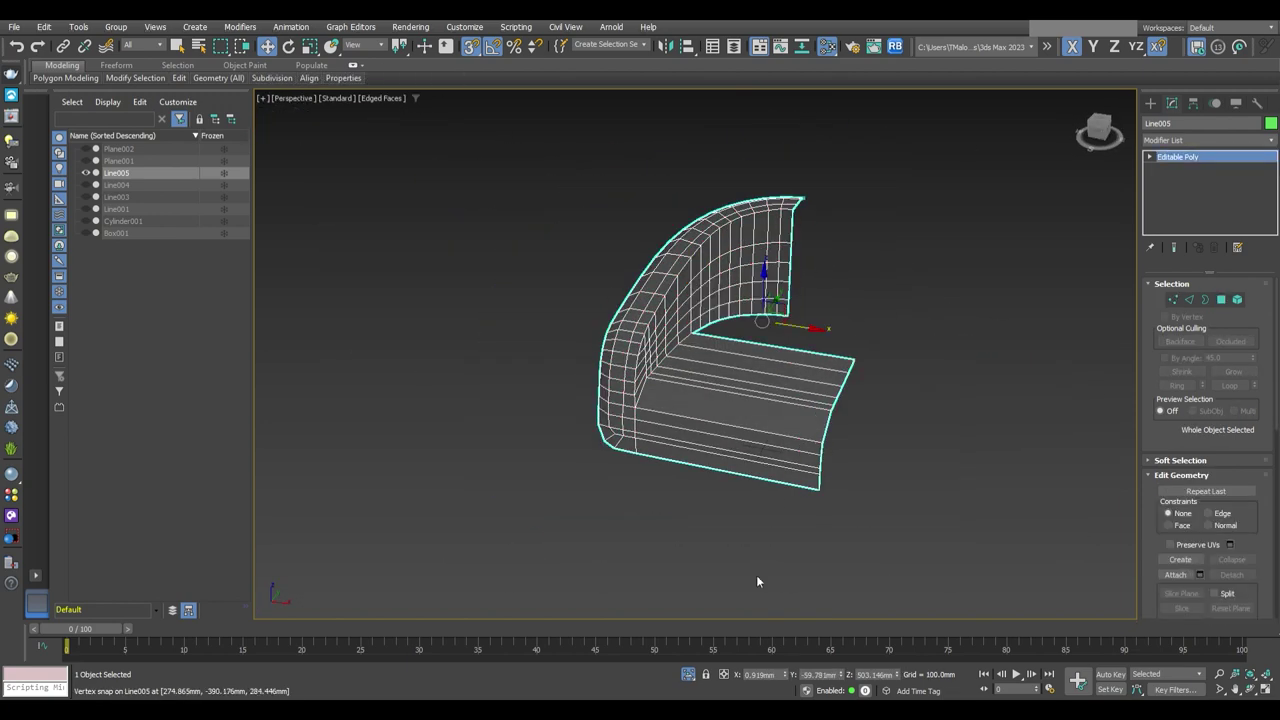
key(alt+q)
scroll(690, 345, up, 3)
scroll(690, 345, up, 2)
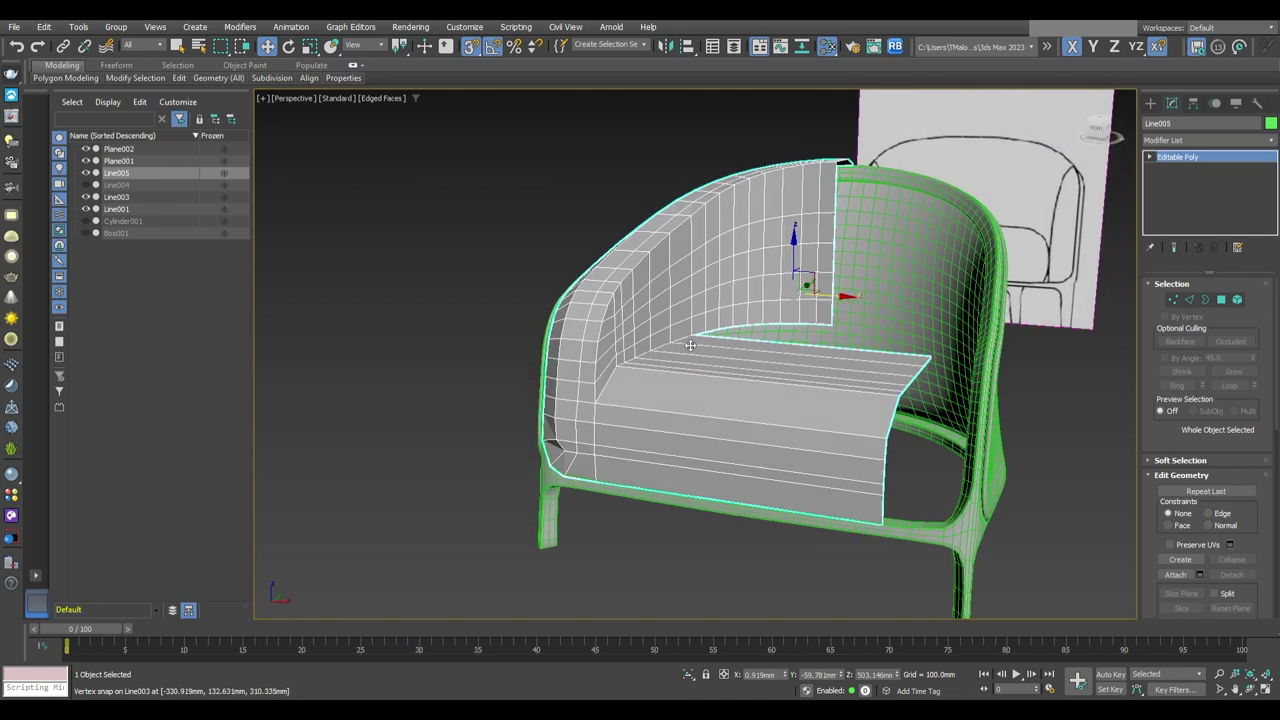
Add a TurboSmooth modifier to Line005 and check it from the front with Edged Faces toggled
key(ctrl+t)
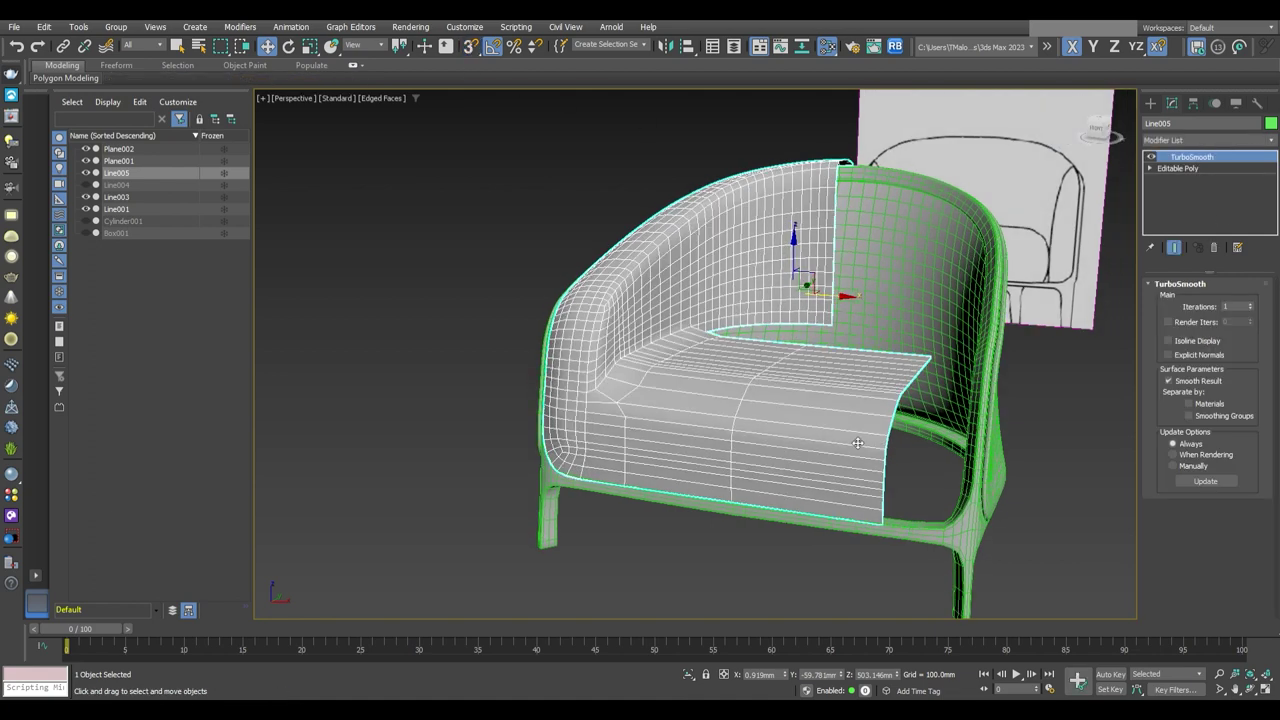
key(F4)
mouse_move(760, 420)
alt+middle_down()
mouse_move(859, 442)
mouse_move(800, 400)
mouse_move(611, 484)
alt+middle_up()
key(F4)
scroll(784, 383, up, 4)
Select the side edge loop on the base cushion mesh, then inspect the smoothed result from three-quarter front
click(1177, 168)
key(2)
double_click(611, 484)
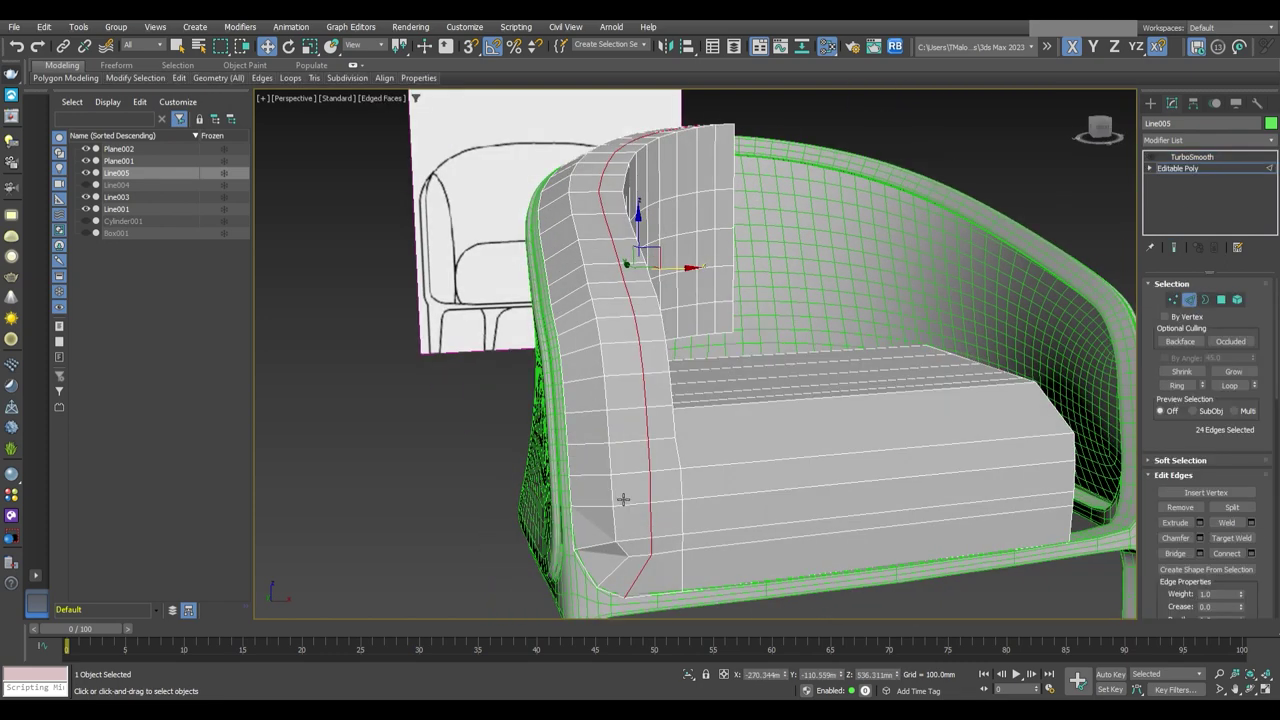
scroll(622, 499, down, 3)
click(1191, 157)
key(F4)
key(F4)
scroll(790, 380, down, 2)
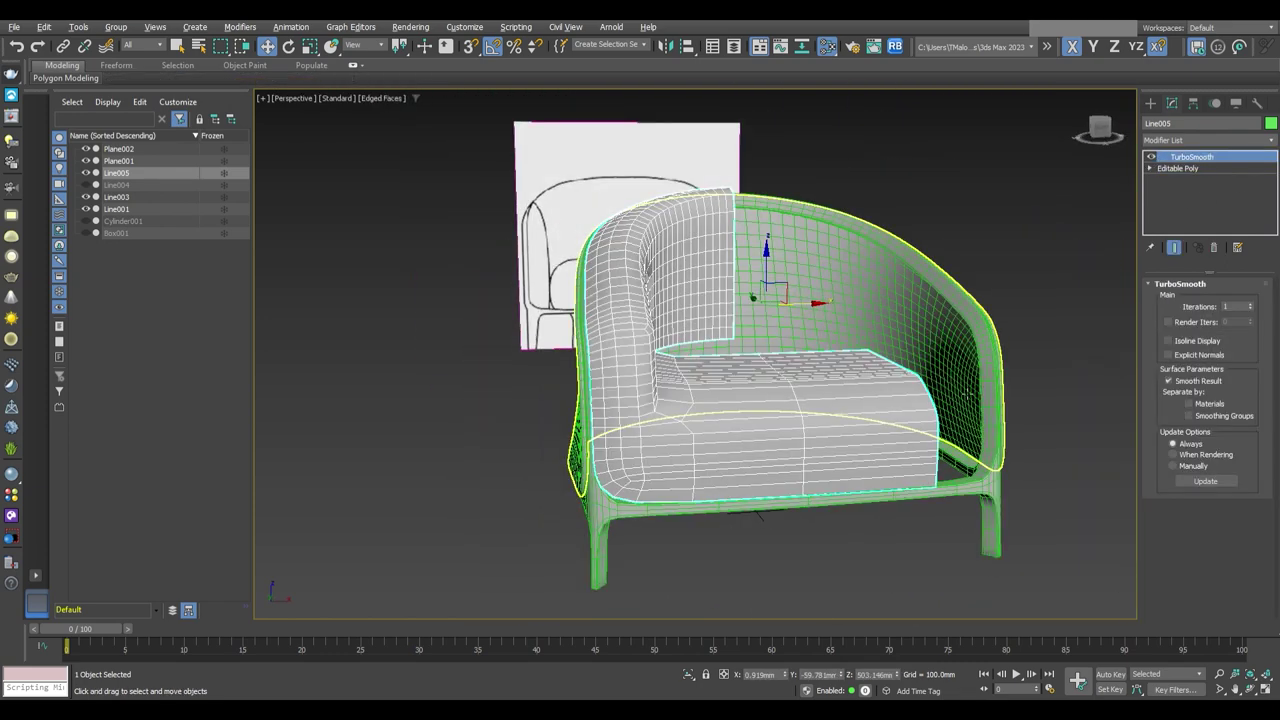
mouse_move(965, 396)
alt+middle_down()
mouse_move(866, 325)
mouse_move(912, 308)
mouse_move(882, 358)
mouse_move(729, 405)
mouse_move(786, 389)
mouse_move(739, 419)
alt+middle_up()
Return to Line005's Editable Poly at Edge level, angled to see the gap above the seat block
click(1178, 168)
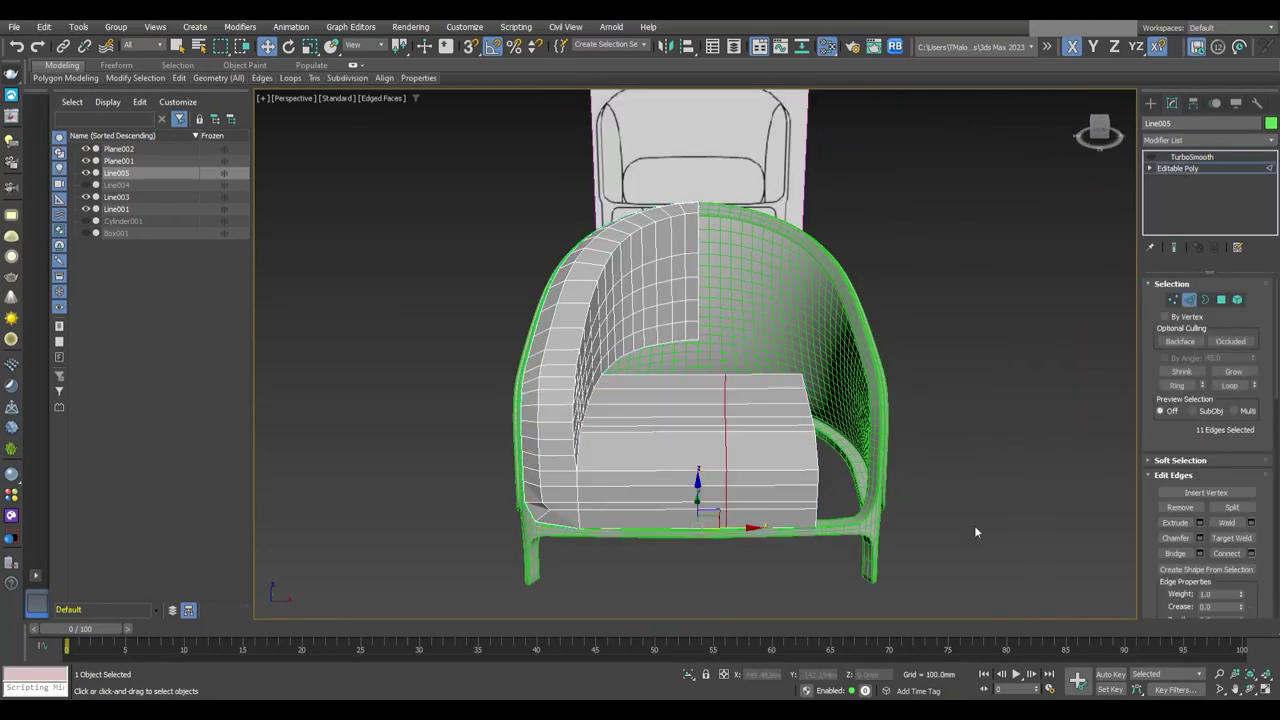
alt+middle_drag(782, 446, 708, 381)
key(2)
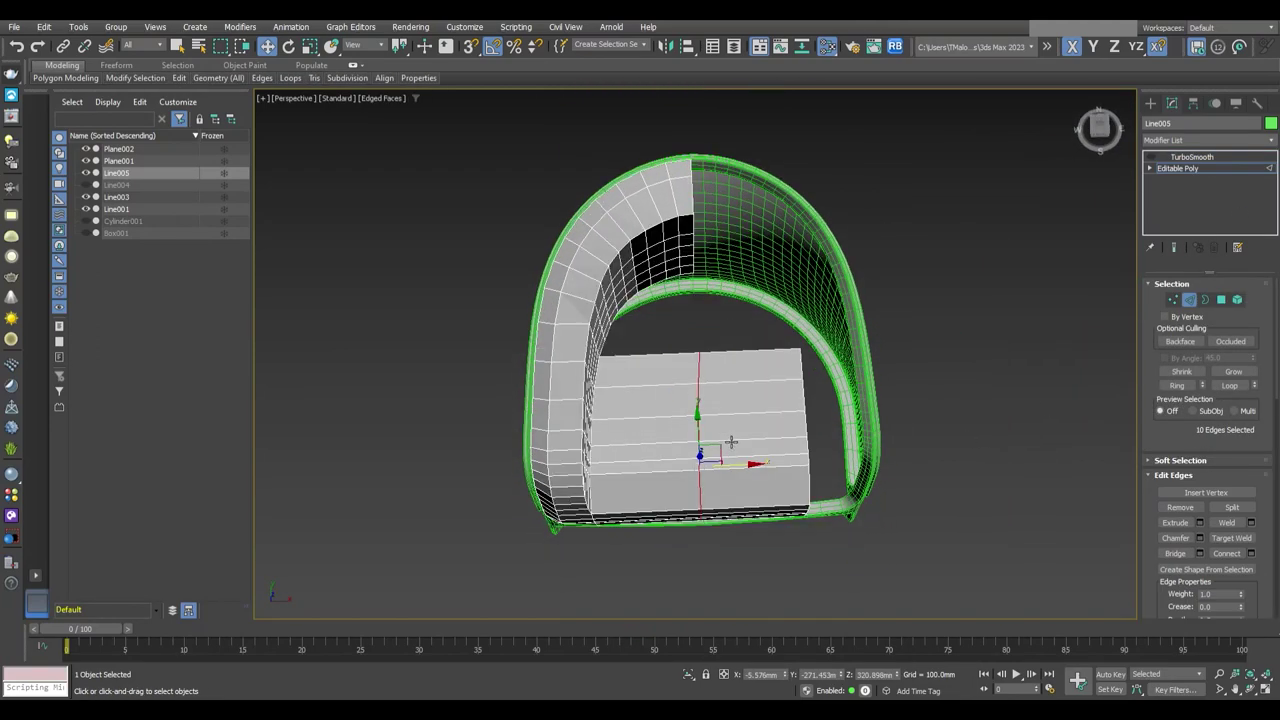
key(w)
alt+middle_drag(642, 470, 640, 440)
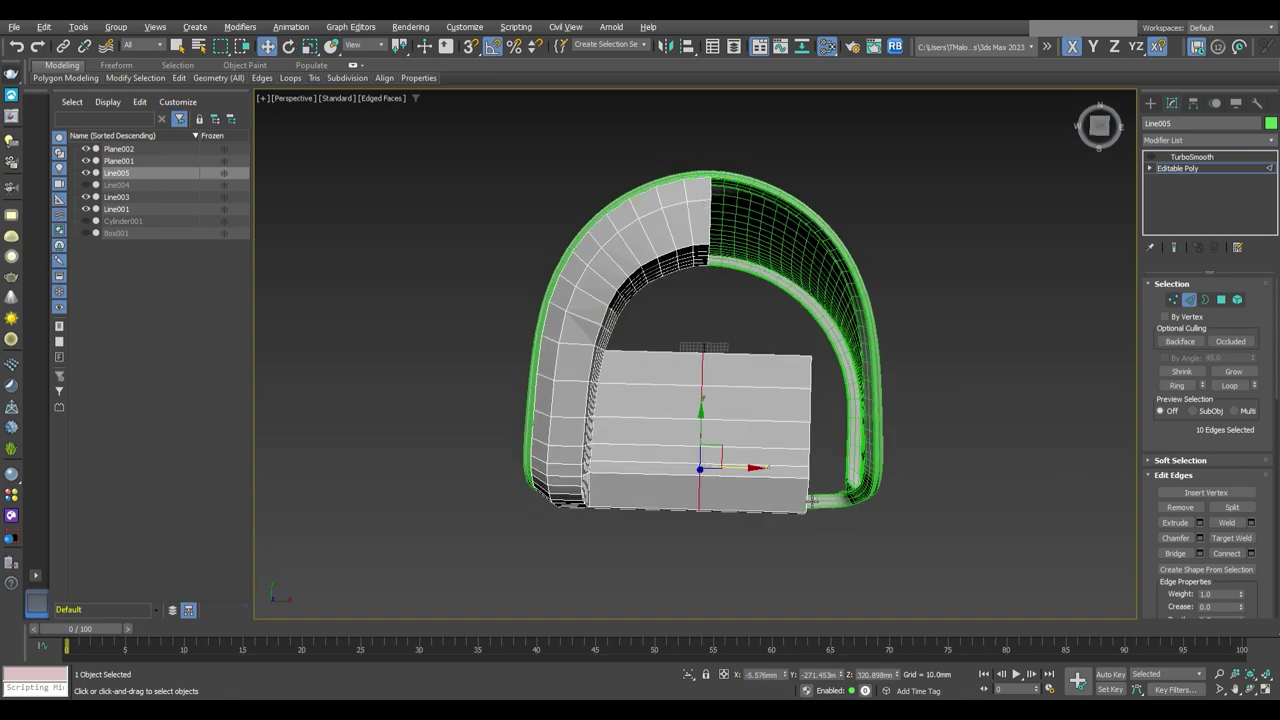
alt+middle_drag(741, 474, 930, 270)
key(4)
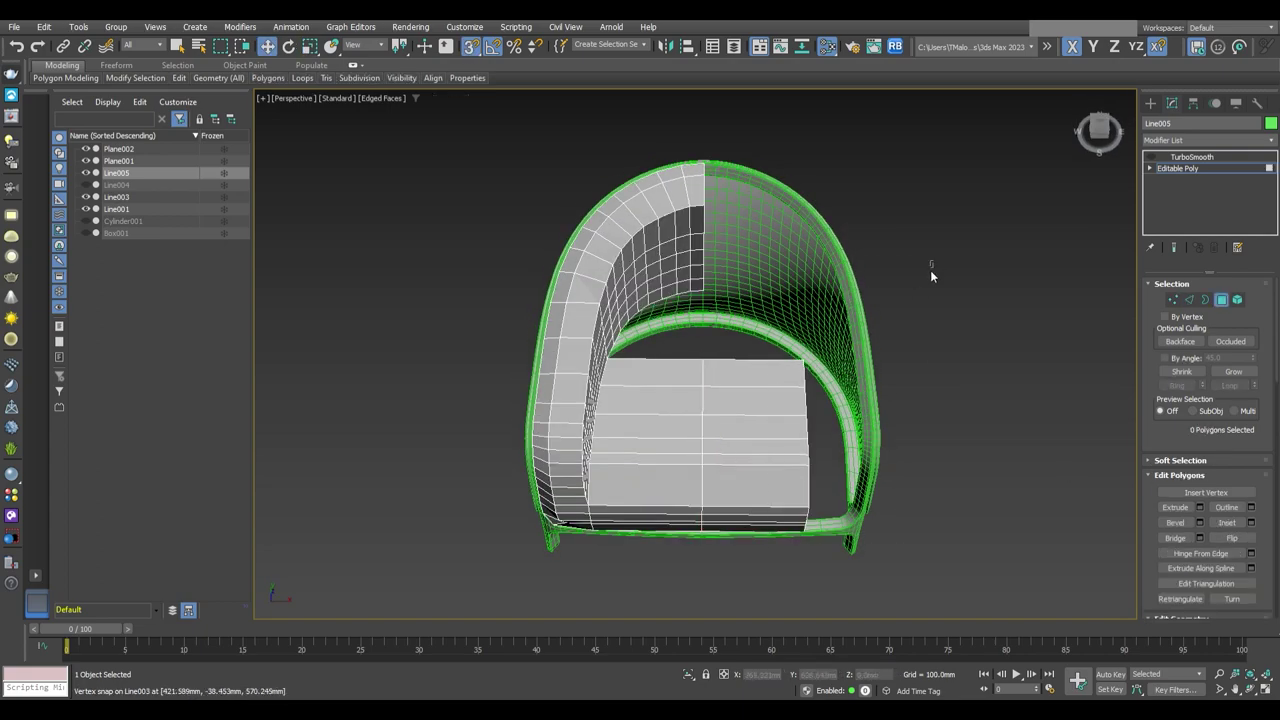
key(4)
mouse_move(766, 557)
alt+middle_down()
mouse_move(700, 449)
mouse_move(757, 523)
mouse_move(786, 445)
mouse_move(753, 428)
mouse_move(780, 441)
mouse_move(783, 470)
mouse_move(747, 441)
mouse_move(686, 443)
mouse_move(700, 440)
mouse_move(690, 456)
mouse_move(709, 520)
mouse_move(708, 268)
mouse_move(794, 413)
mouse_move(774, 377)
mouse_move(807, 403)
mouse_move(701, 445)
alt+middle_up()
key(2)
Select the open border edges above the seat block and Bridge them to the backrest
click(701, 440)
alt+middle_drag(790, 400, 821, 397)
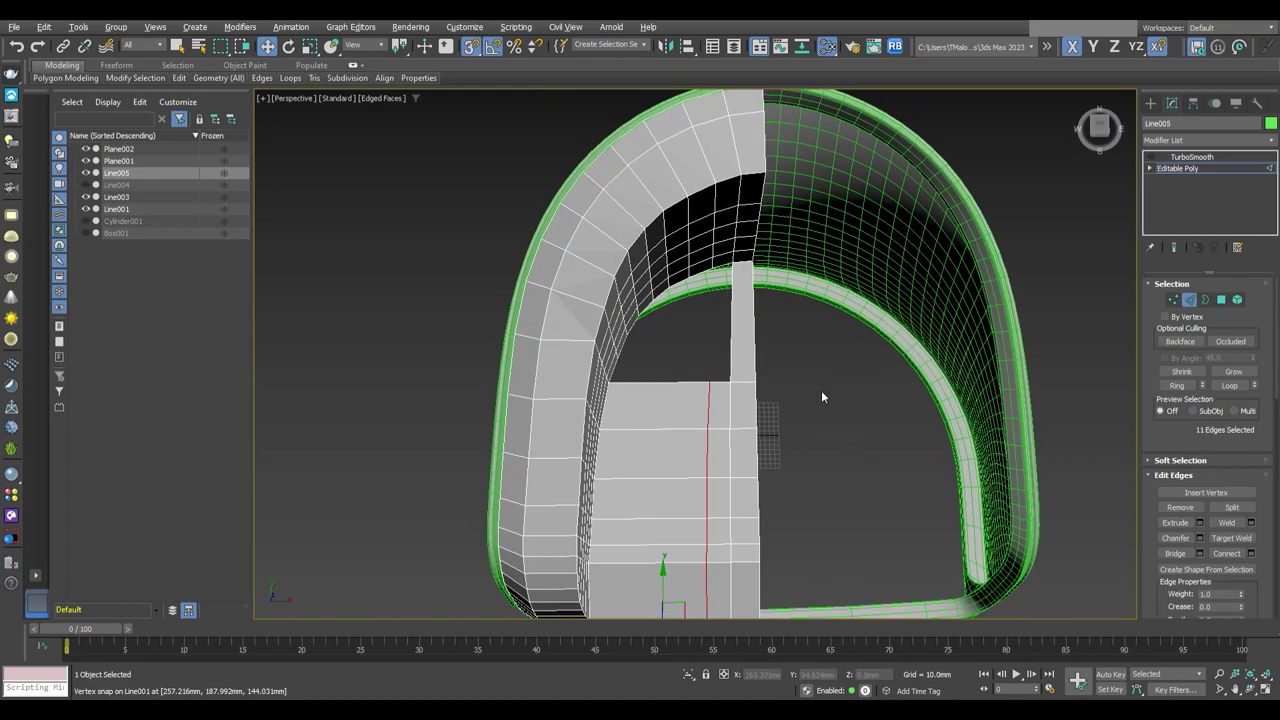
click(1176, 553)
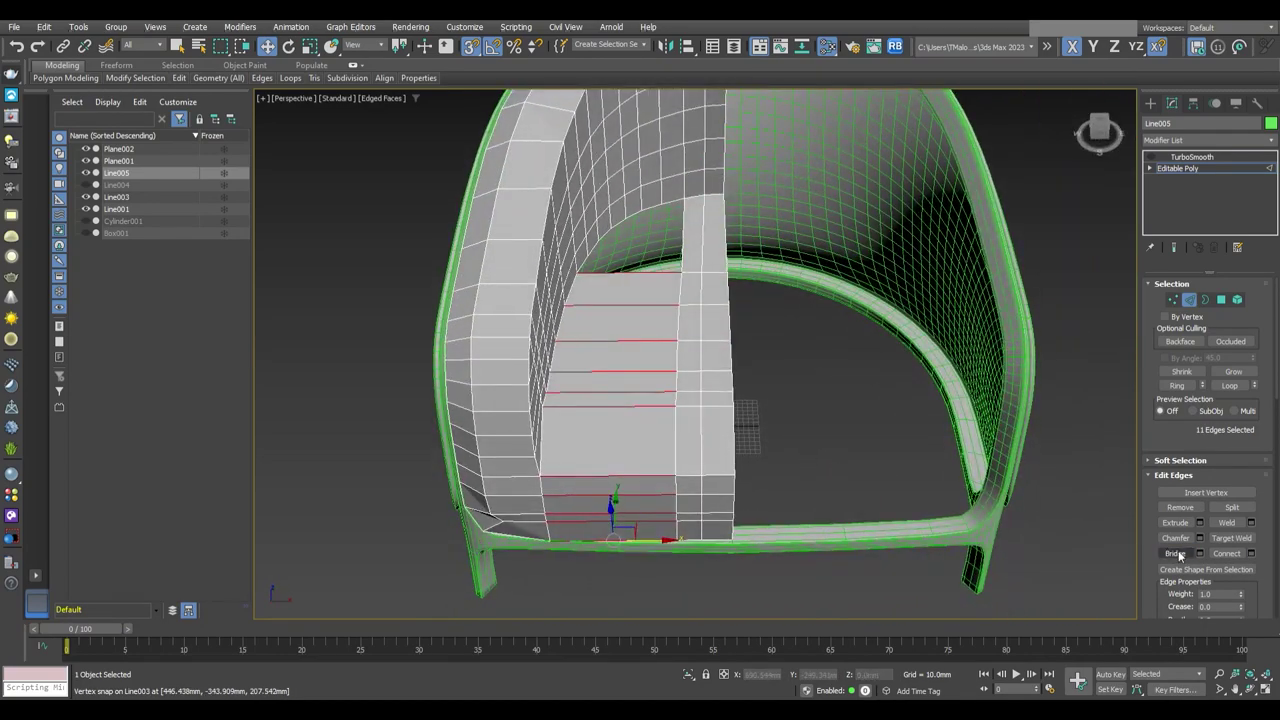
mouse_move(960, 460)
alt+middle_down()
mouse_move(851, 409)
mouse_move(710, 437)
alt+middle_up()
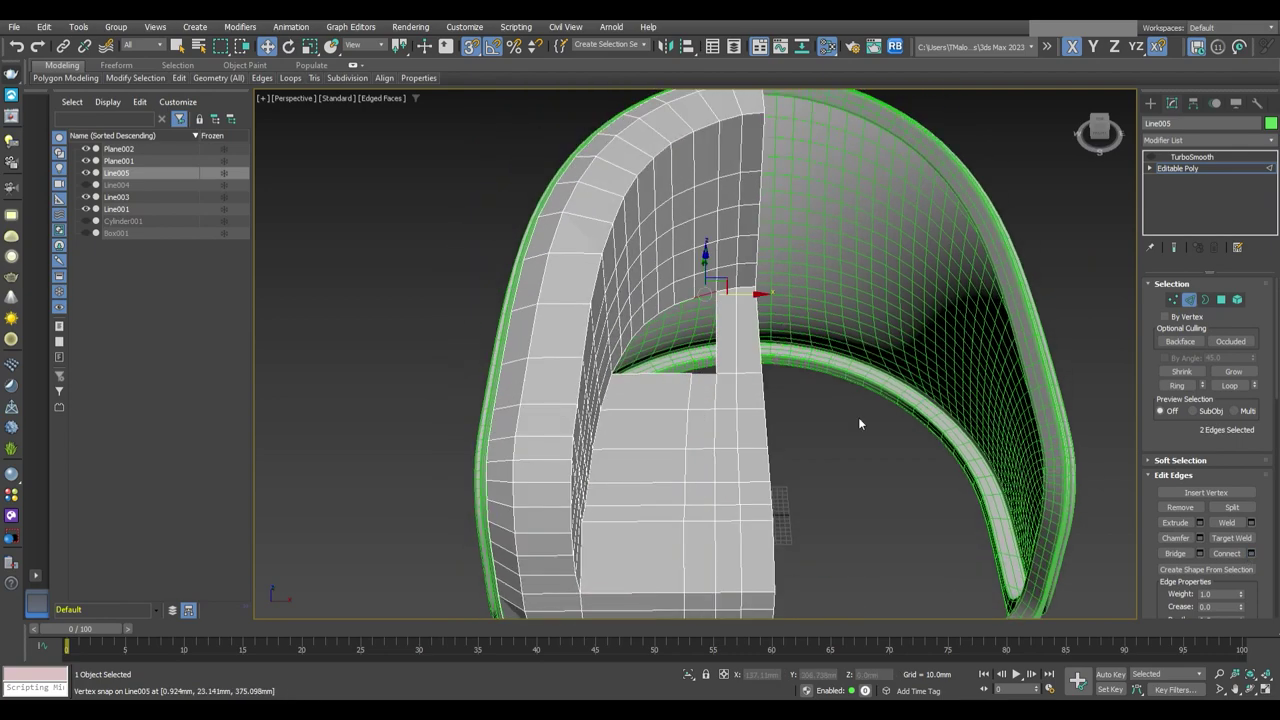
alt+middle_drag(859, 423, 836, 416)
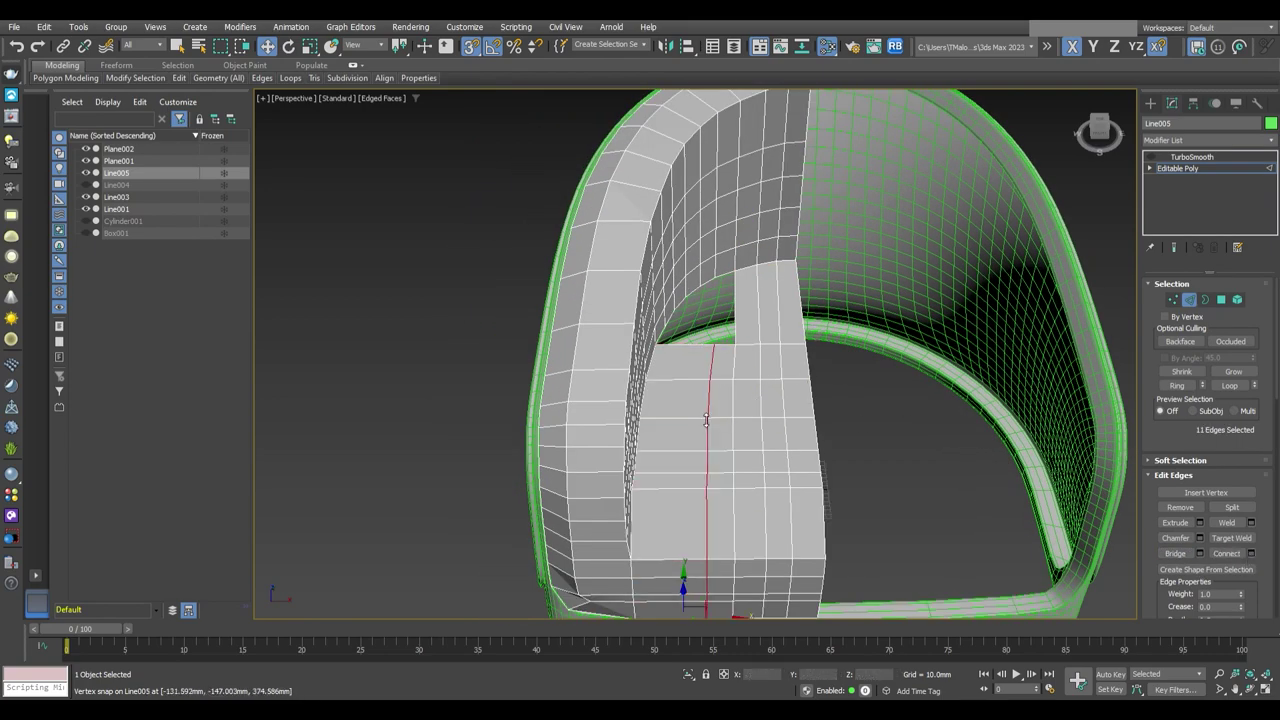
mouse_move(750, 394)
alt+middle_down()
mouse_move(742, 441)
mouse_move(714, 426)
mouse_move(766, 425)
mouse_move(730, 440)
mouse_move(760, 430)
alt+middle_up()
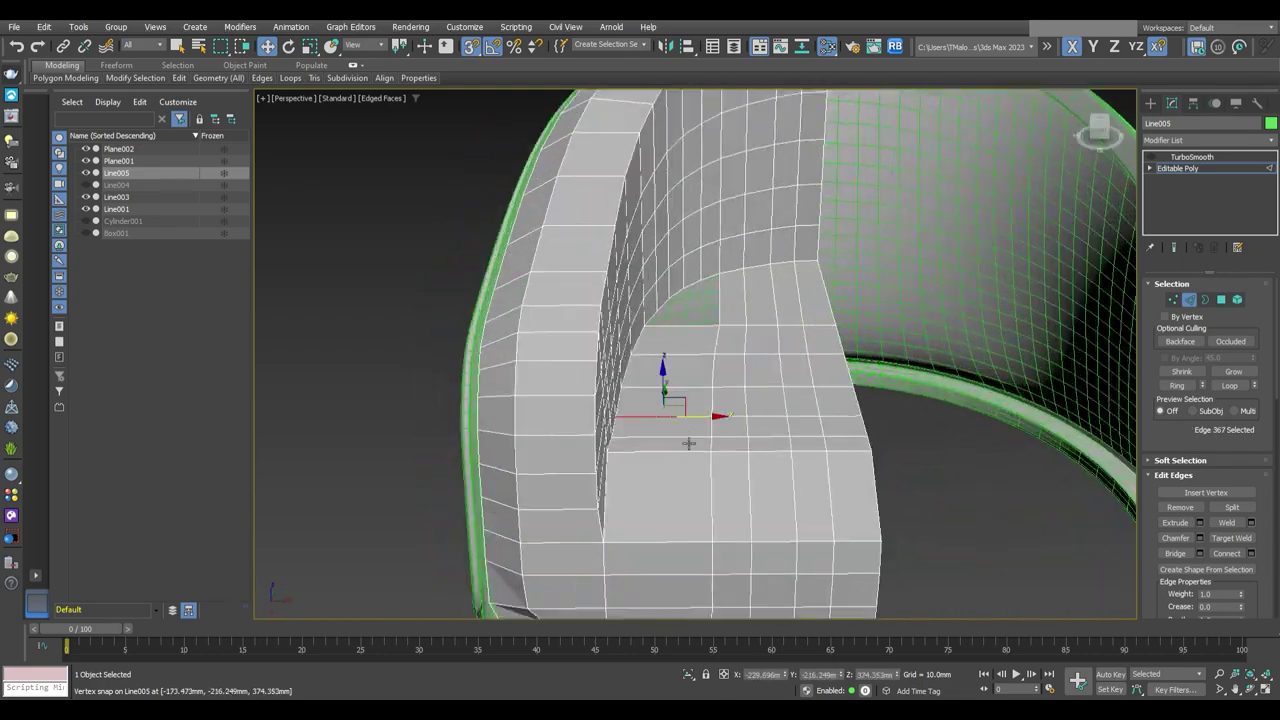
Select the new edge loop running down the seat block and view it from above
click(1177, 385)
alt+middle_drag(1100, 470, 1110, 487)
alt+middle_drag(832, 353, 710, 436)
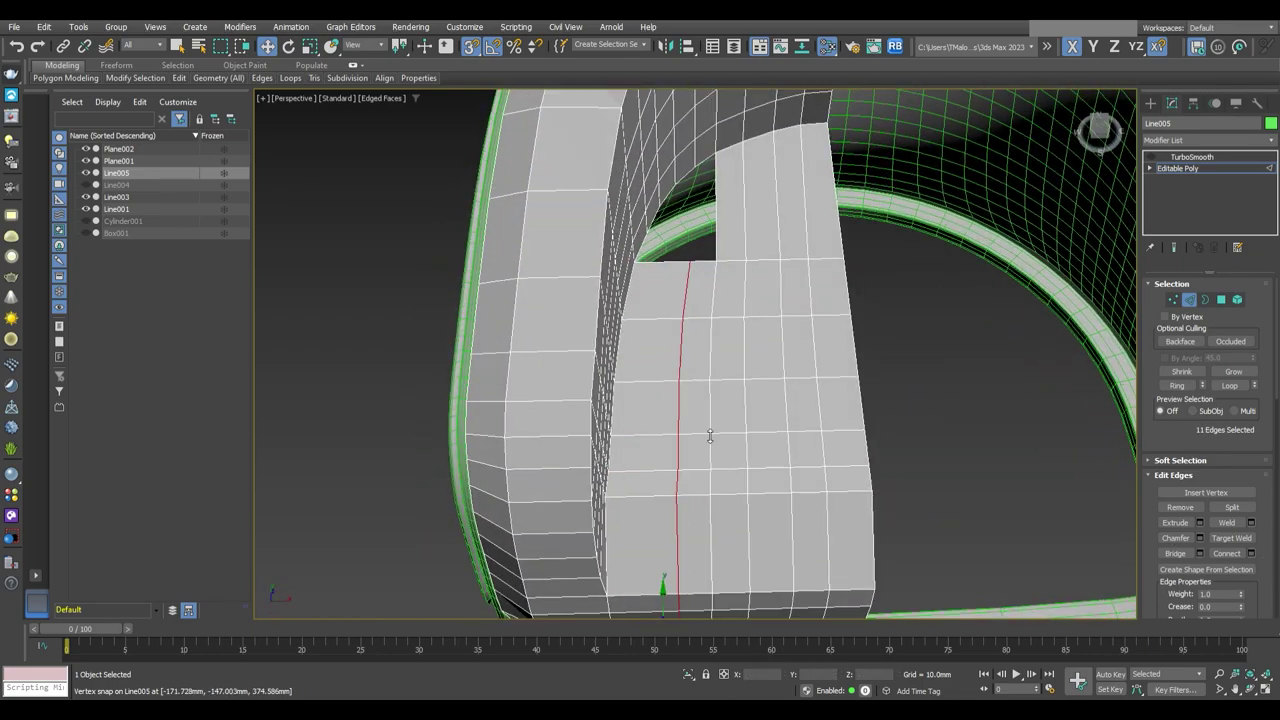
mouse_move(1000, 470)
alt+middle_down()
mouse_move(846, 425)
mouse_move(745, 350)
mouse_move(712, 407)
alt+middle_up()
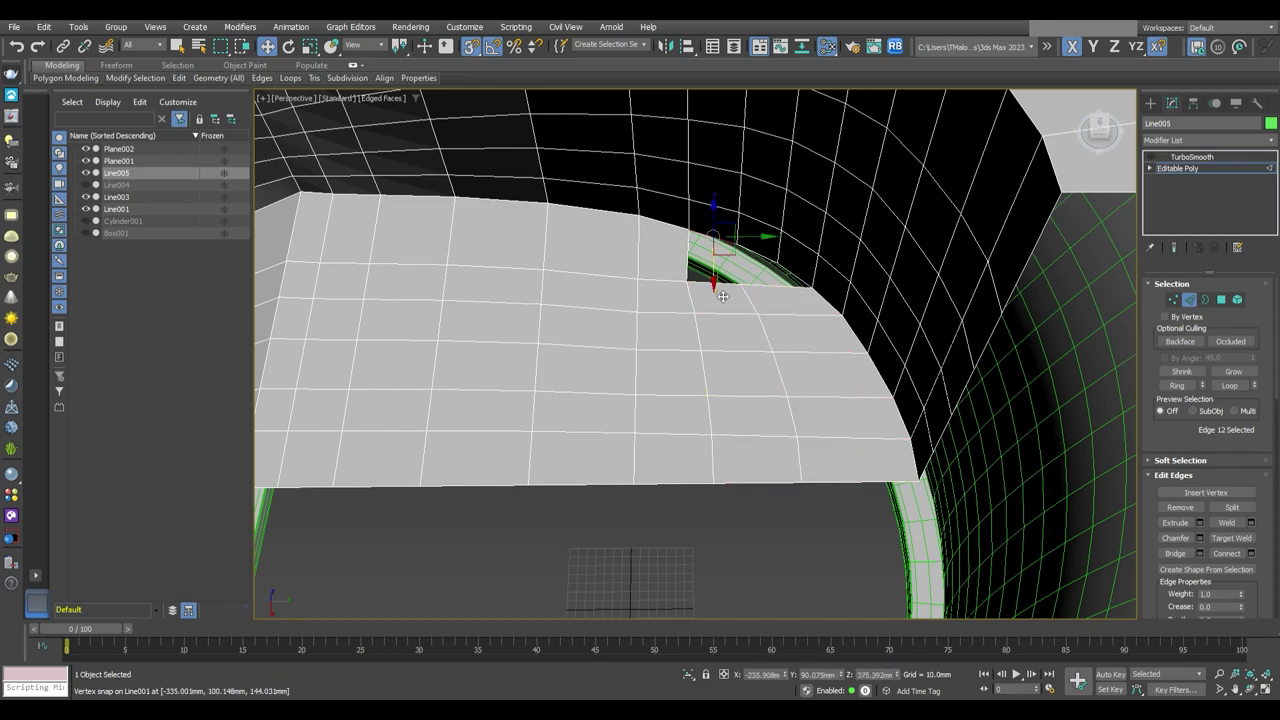
scroll(781, 298, down, 3)
View the TurboSmooth cushion with plain shading from the front, then switch to Editable Poly Vertex level
alt+middle_drag(877, 414, 837, 314)
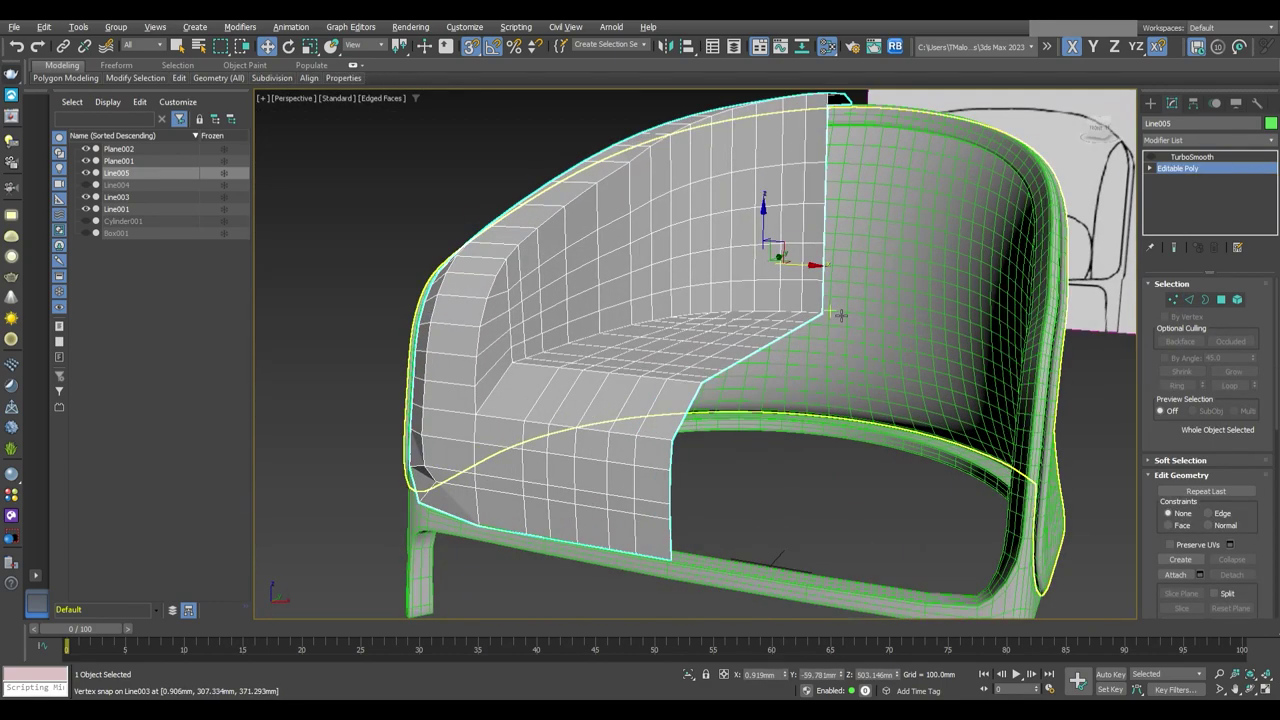
click(1150, 158)
key(F4)
scroll(780, 300, down, 3)
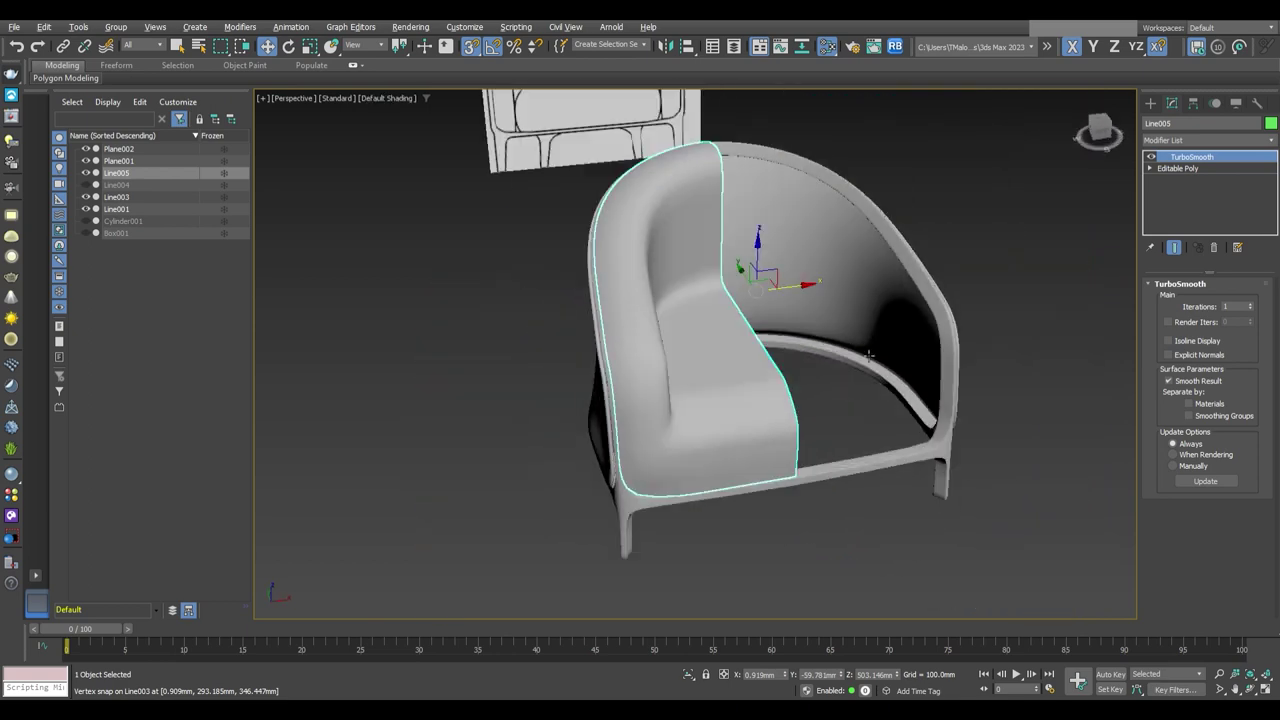
mouse_move(737, 334)
alt+middle_down()
mouse_move(848, 325)
mouse_move(770, 402)
alt+middle_up()
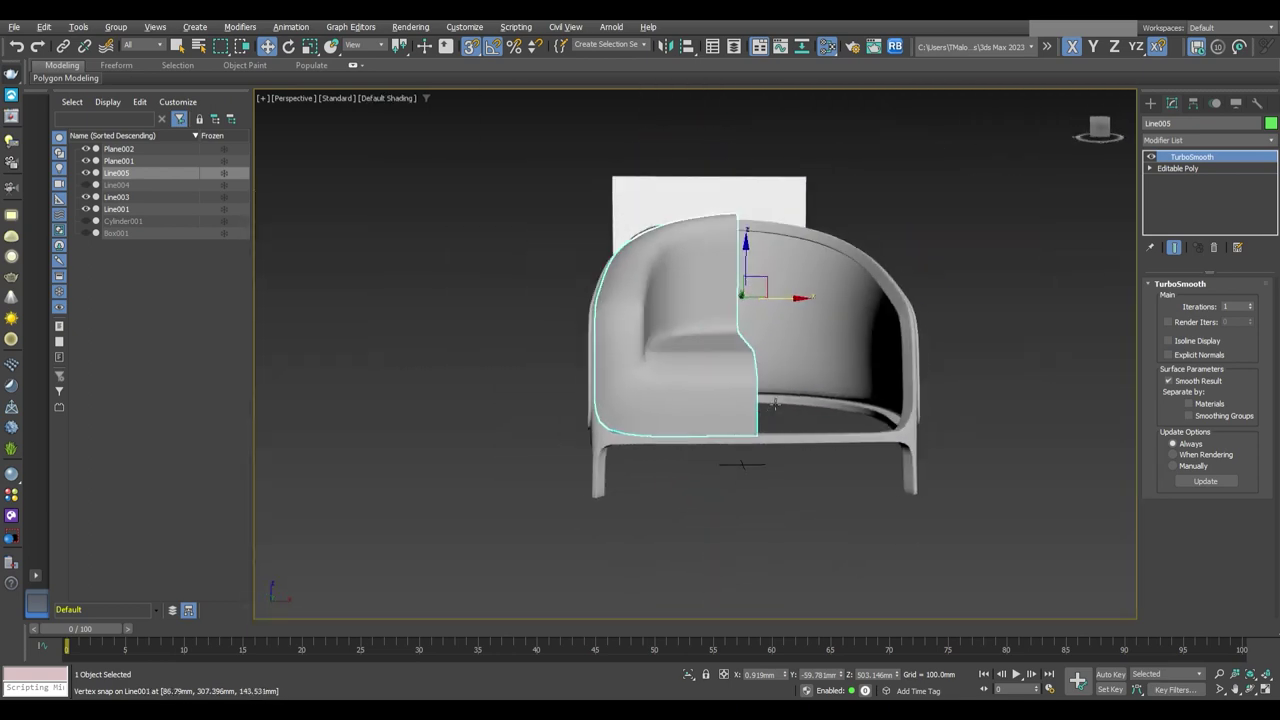
scroll(770, 402, down, 1)
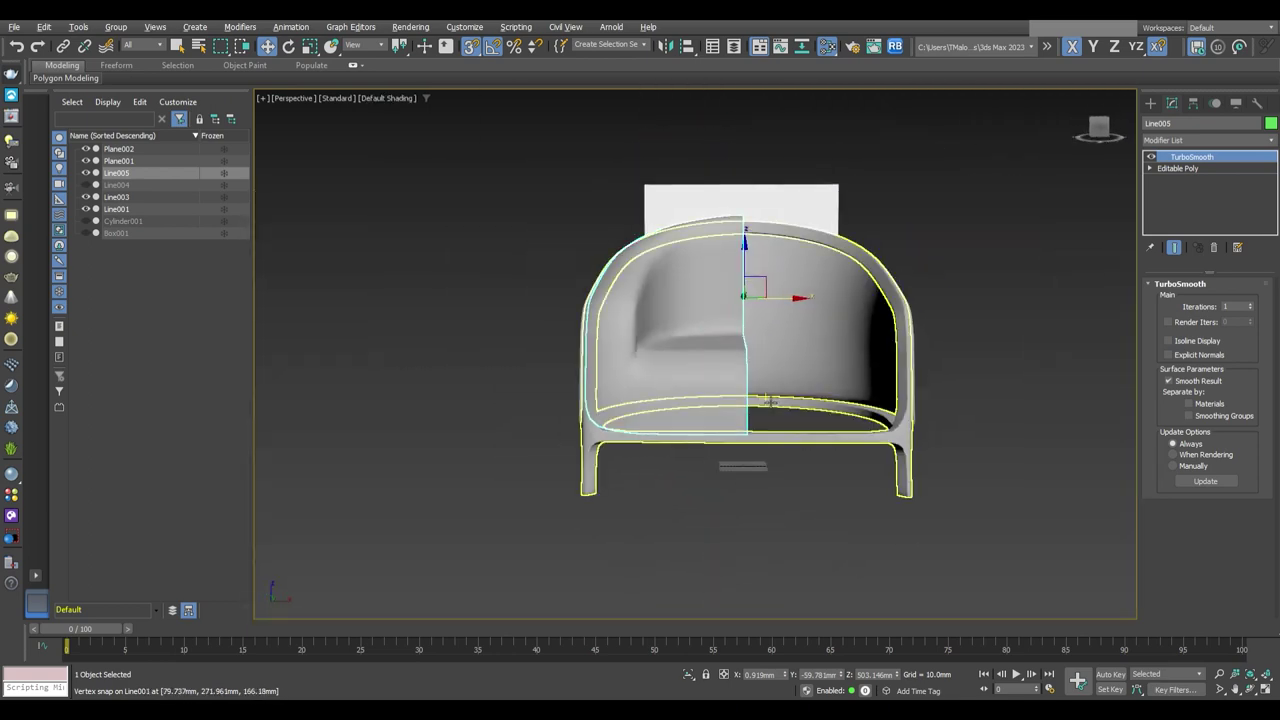
mouse_move(770, 400)
alt+middle_down()
mouse_move(790, 532)
mouse_move(946, 346)
mouse_move(931, 394)
mouse_move(926, 349)
mouse_move(826, 398)
mouse_move(766, 381)
mouse_move(837, 417)
mouse_move(770, 398)
alt+middle_up()
key(F4)
scroll(780, 440, up, 2)
scroll(946, 346, down, 3)
scroll(926, 351, up, 2)
key(1)
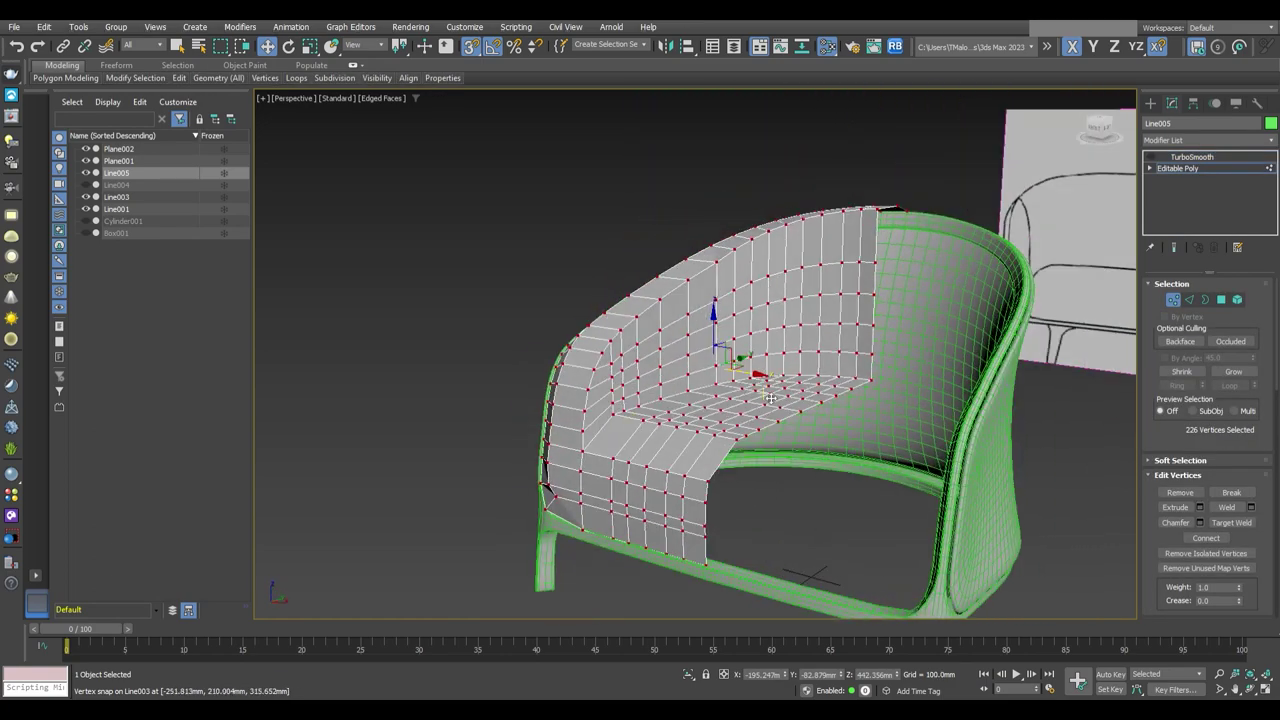
Orbit to the cushion's top backrest rim and select the vertices along its top edge
ctrl+click(607, 344)
mouse_move(591, 453)
alt+middle_down()
mouse_move(607, 344)
mouse_move(680, 300)
alt+middle_up()
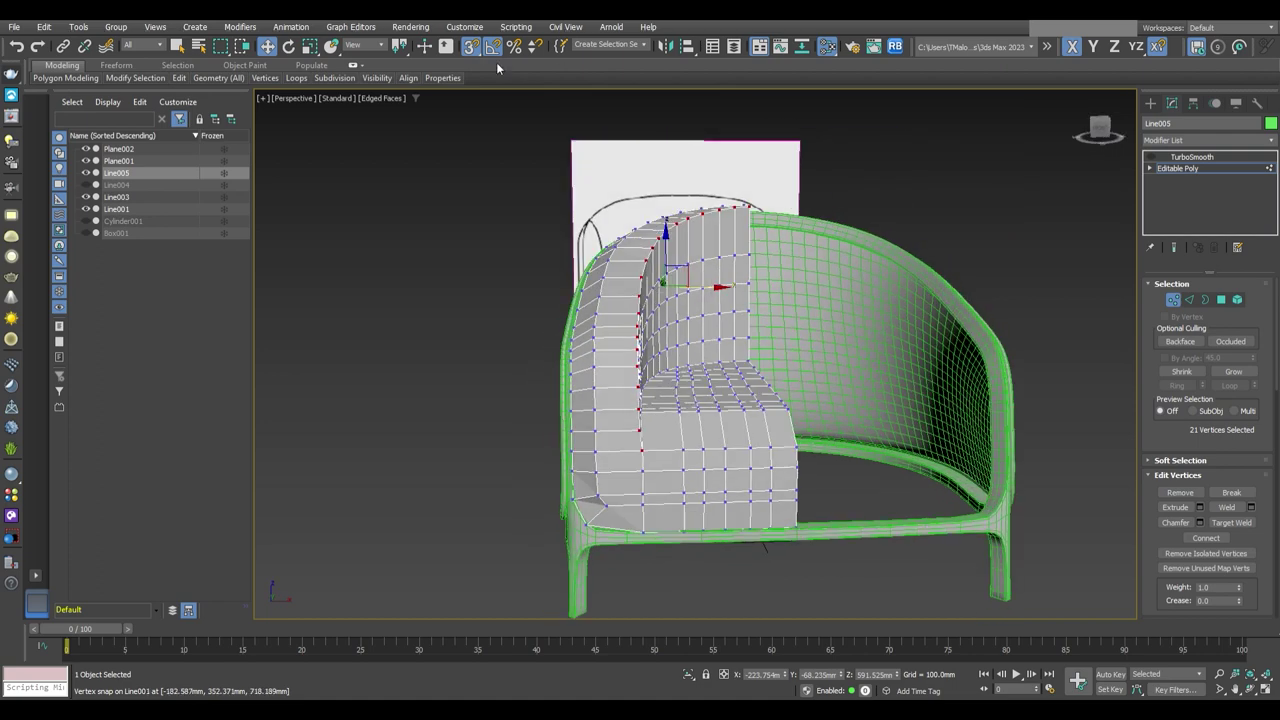
scroll(730, 262, up, 3)
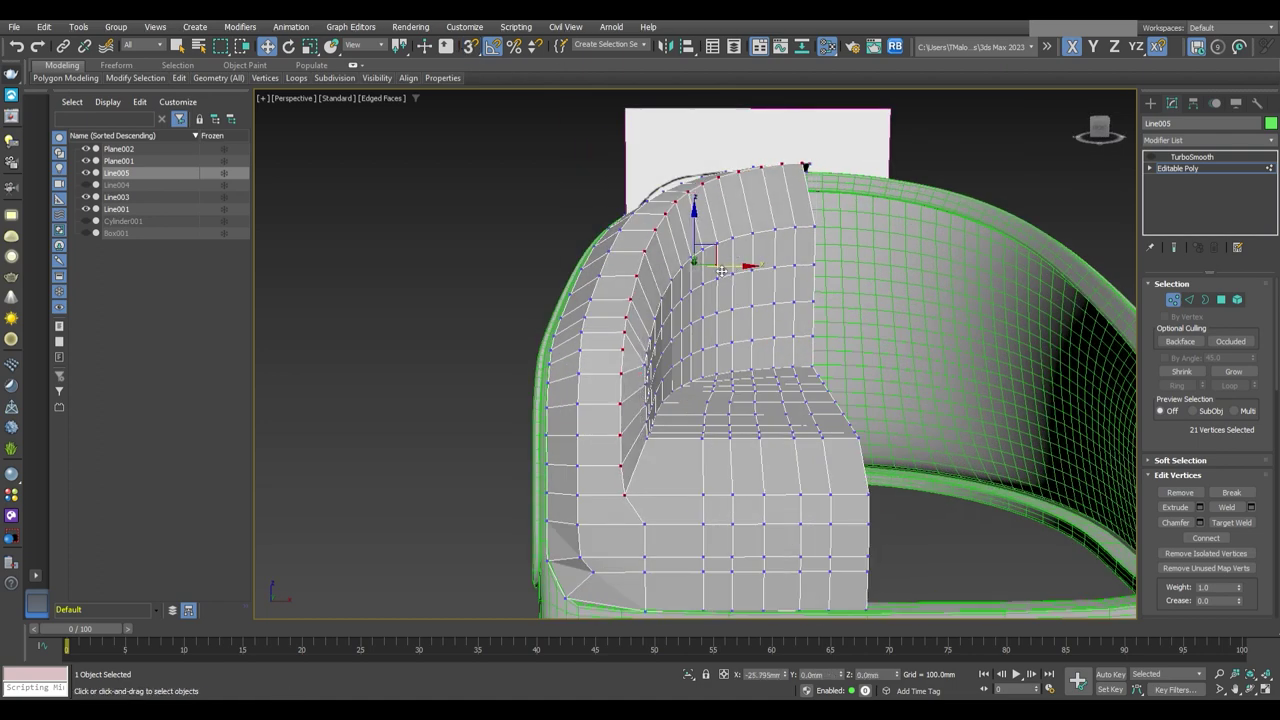
scroll(727, 275, down, 3)
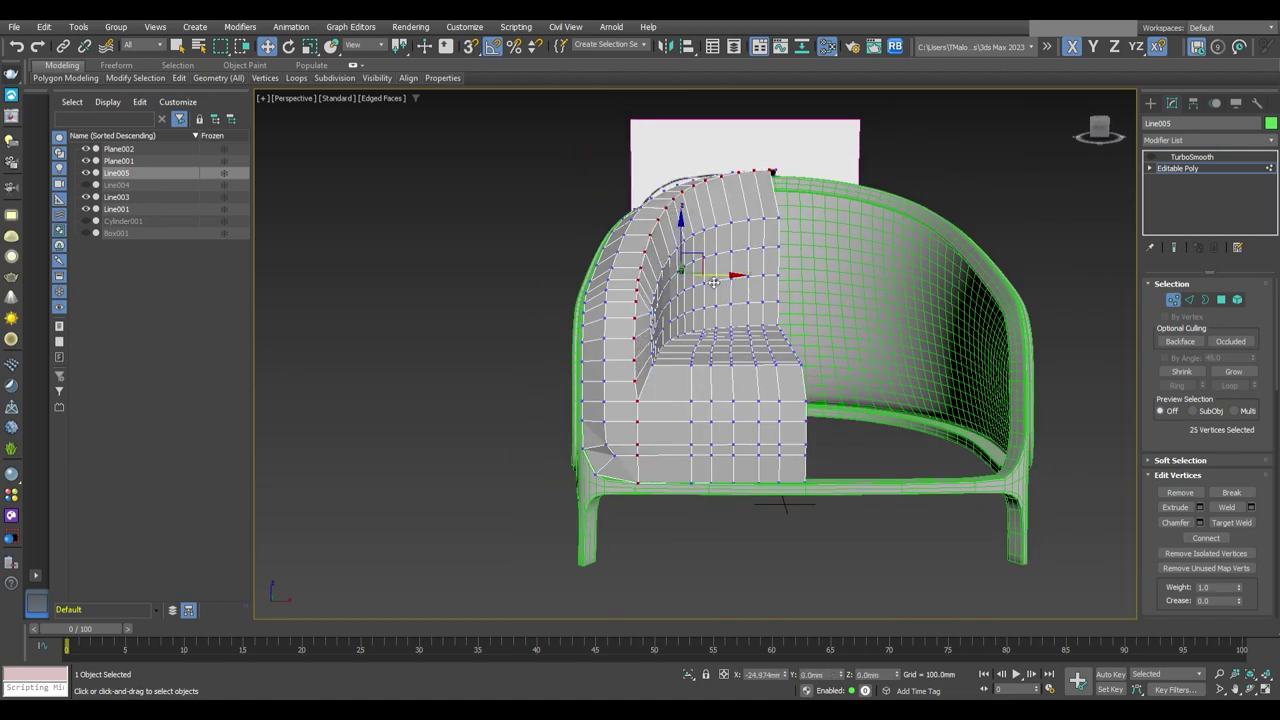
mouse_move(712, 283)
alt+middle_down()
mouse_move(745, 290)
mouse_move(514, 271)
alt+middle_up()
drag(514, 271, 857, 528)
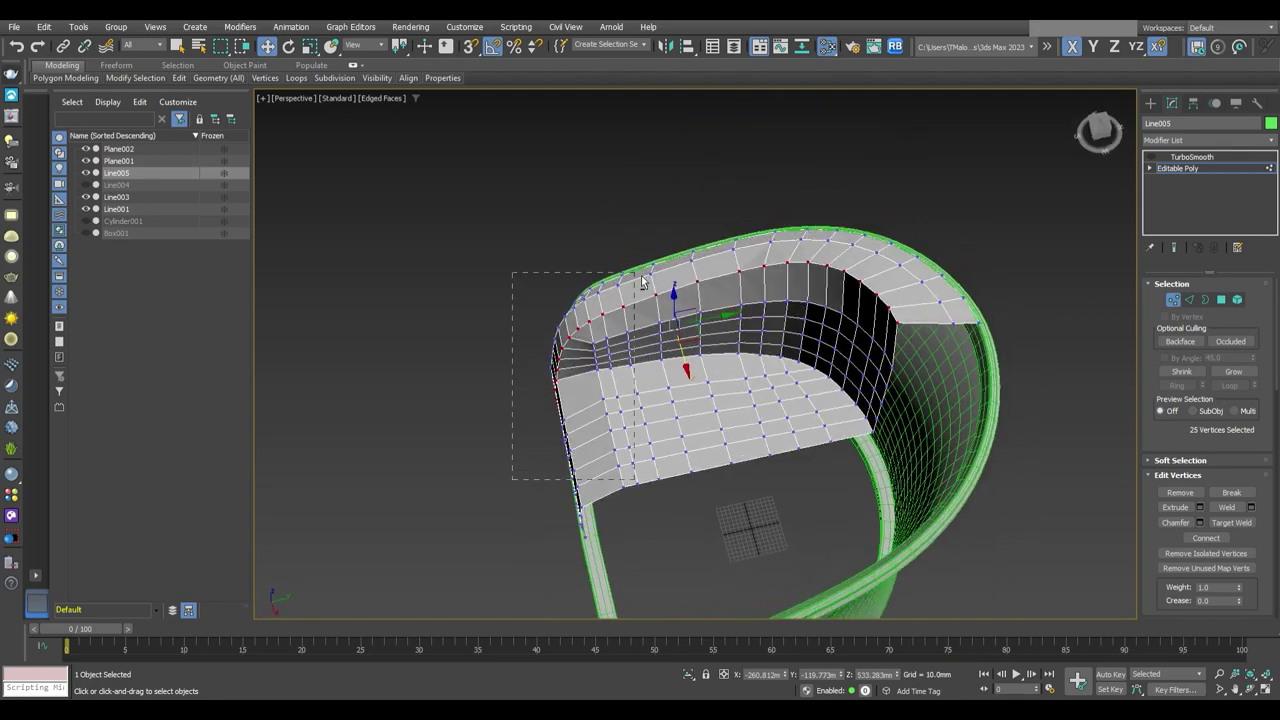
mouse_move(857, 528)
alt+middle_down()
mouse_move(857, 220)
mouse_move(874, 229)
mouse_move(857, 258)
mouse_move(764, 270)
mouse_move(597, 165)
alt+middle_up()
key(2)
key(1)
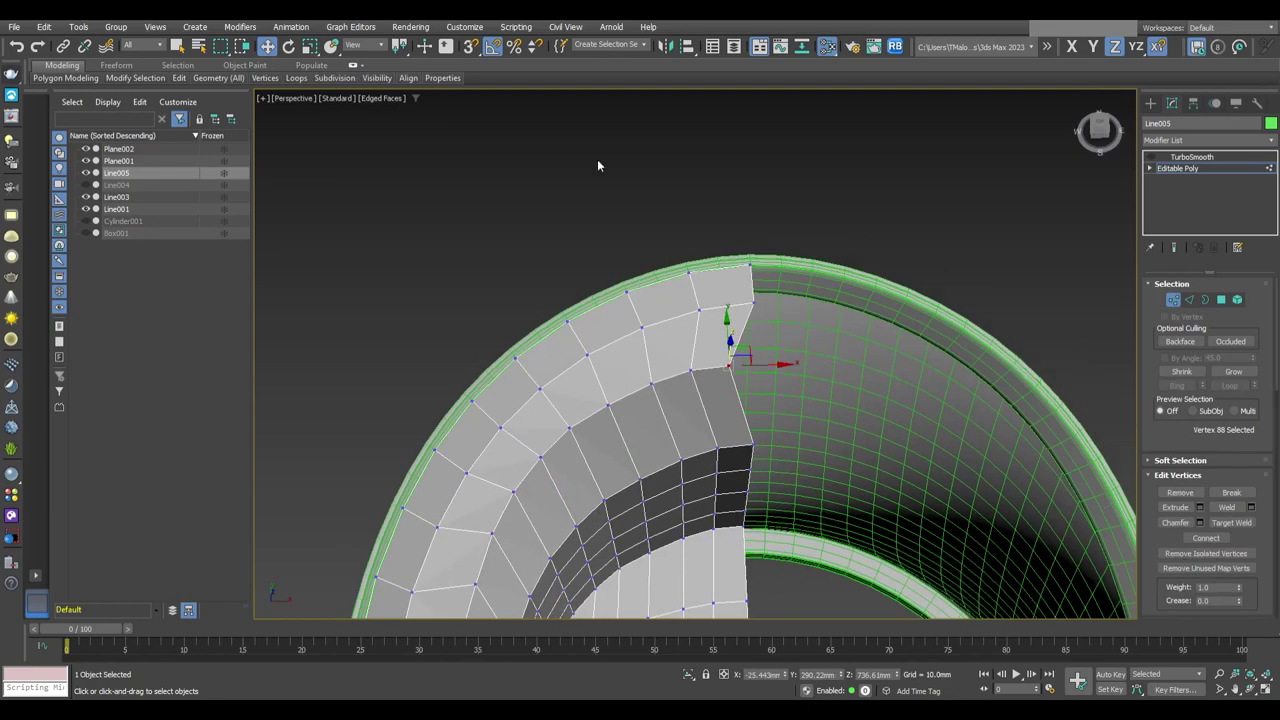
mouse_move(775, 379)
alt+middle_down()
mouse_move(700, 351)
mouse_move(690, 333)
alt+middle_up()
Snap the first rim vertices of Line005 onto the edge of the Line003 frame
click(685, 332)
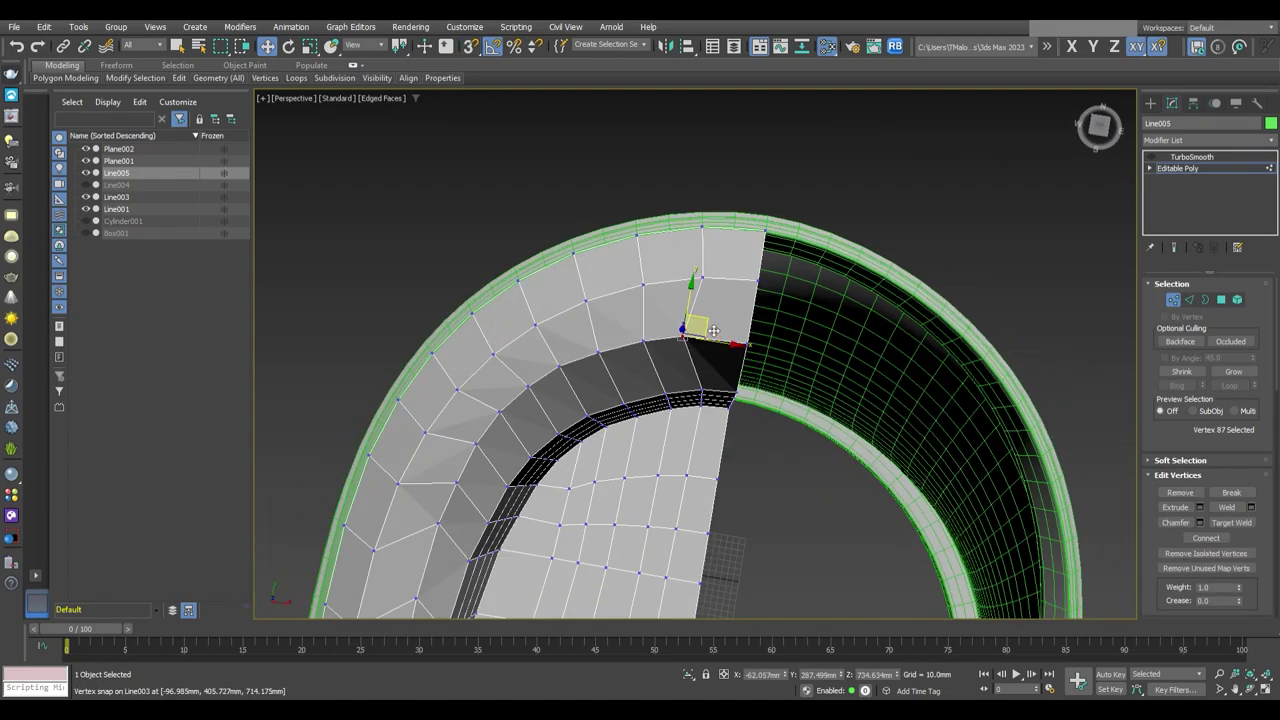
alt+middle_drag(752, 395, 748, 374)
click(657, 331)
mouse_move(657, 331)
alt+middle_down()
mouse_move(727, 327)
mouse_move(754, 306)
mouse_move(683, 388)
mouse_move(705, 372)
mouse_move(680, 360)
mouse_move(706, 372)
alt+middle_up()
click(683, 388)
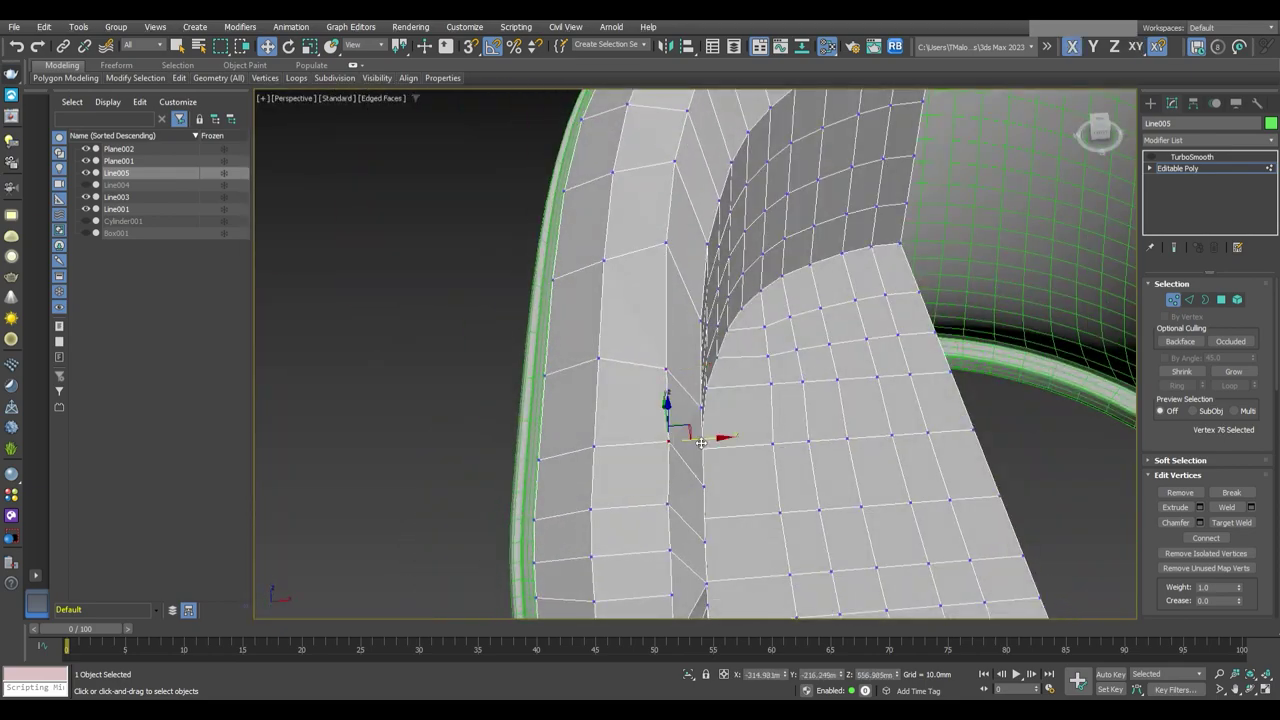
alt+middle_drag(700, 442, 730, 410)
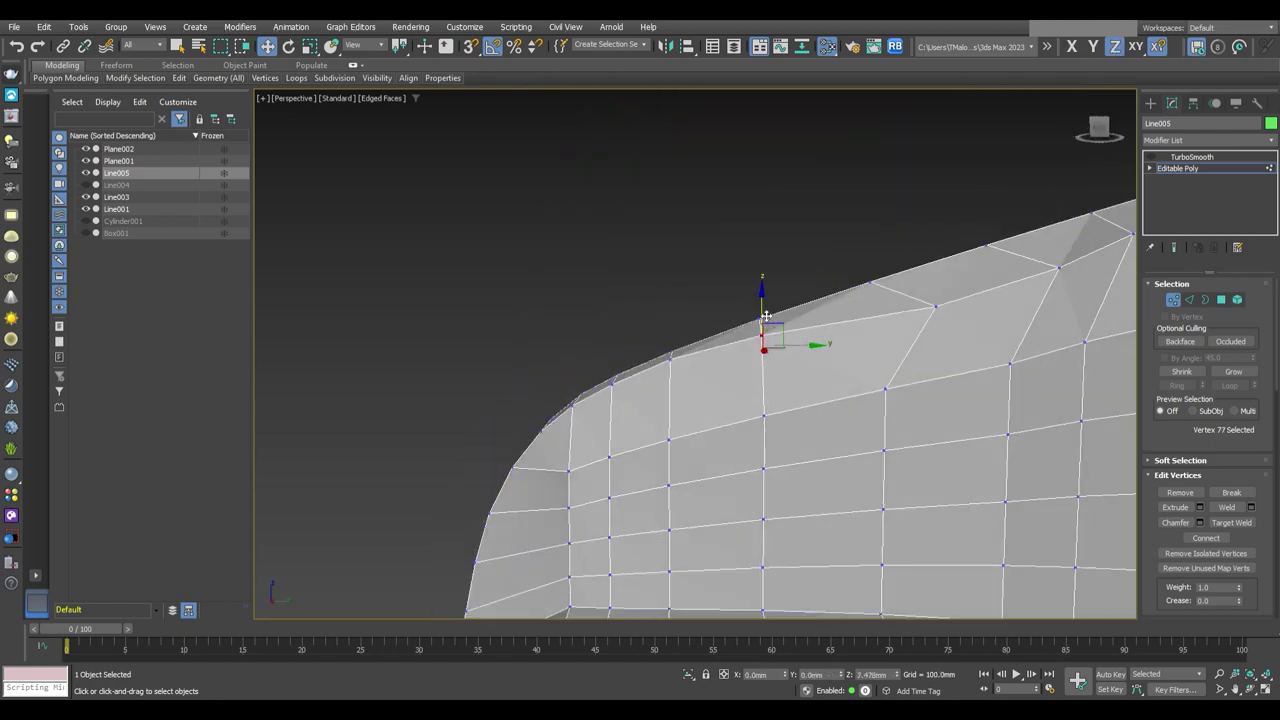
mouse_move(766, 316)
alt+middle_down()
mouse_move(871, 349)
mouse_move(760, 366)
mouse_move(777, 349)
mouse_move(747, 349)
mouse_move(732, 317)
mouse_move(820, 343)
mouse_move(729, 337)
mouse_move(788, 343)
mouse_move(711, 460)
mouse_move(790, 400)
alt+middle_up()
Work through the remaining top-rim vertices along the frame, then leave vertex editing
click(727, 360)
click(823, 366)
click(750, 335)
click(740, 345)
click(737, 340)
scroll(788, 343, down, 3)
scroll(791, 334, up, 3)
key(1)
click(1190, 157)
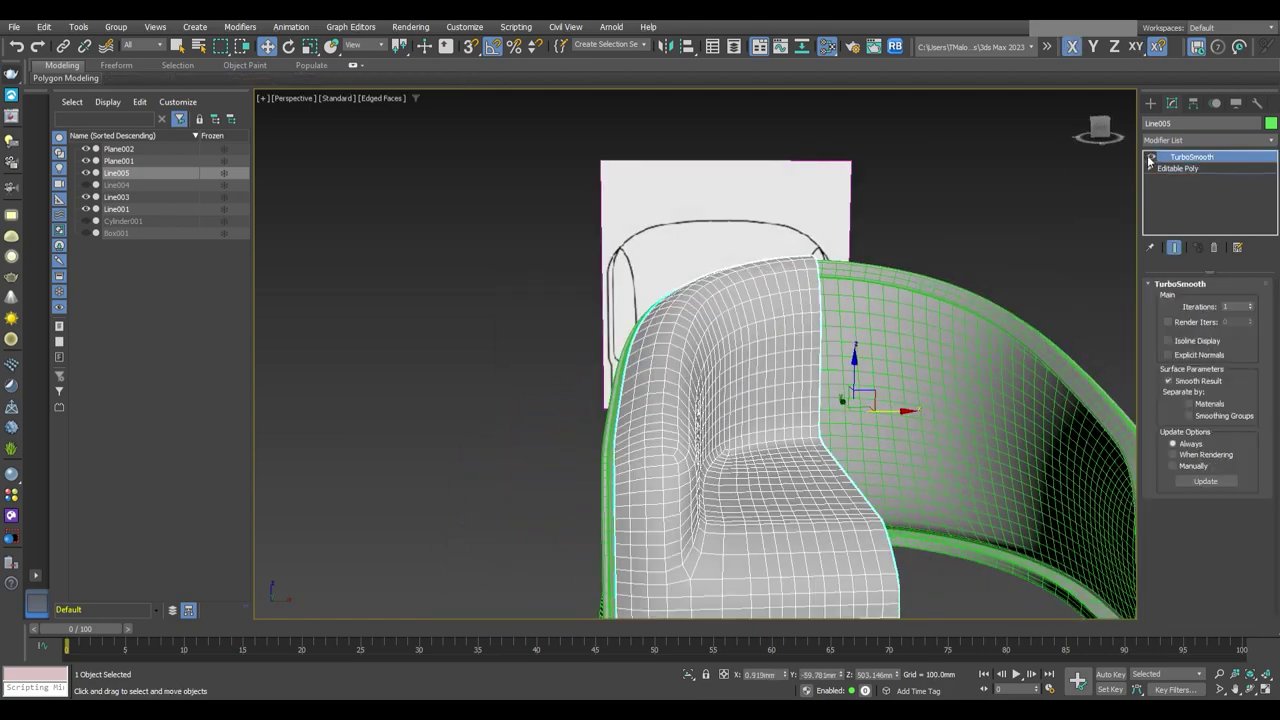
key(F4)
scroll(1009, 320, down, 2)
alt+middle_drag(1010, 320, 958, 278)
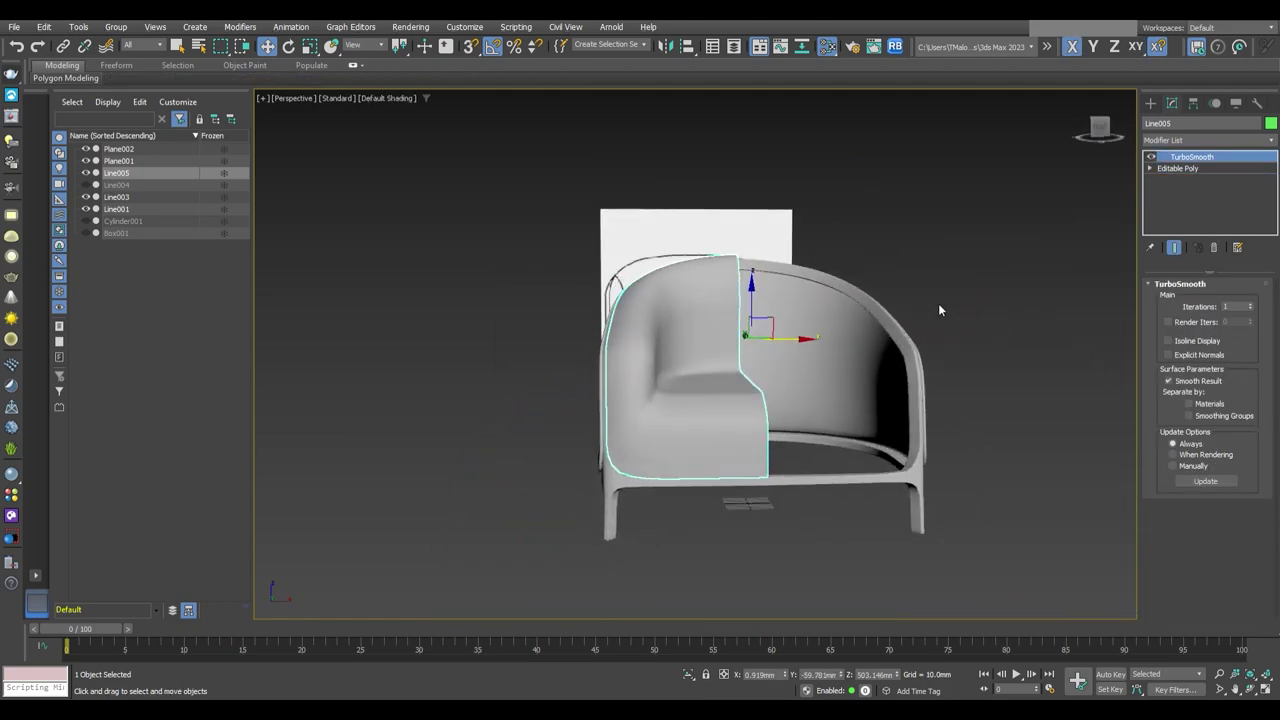
mouse_move(745, 362)
alt+middle_down()
mouse_move(798, 371)
mouse_move(700, 360)
alt+middle_up()
key(F4)
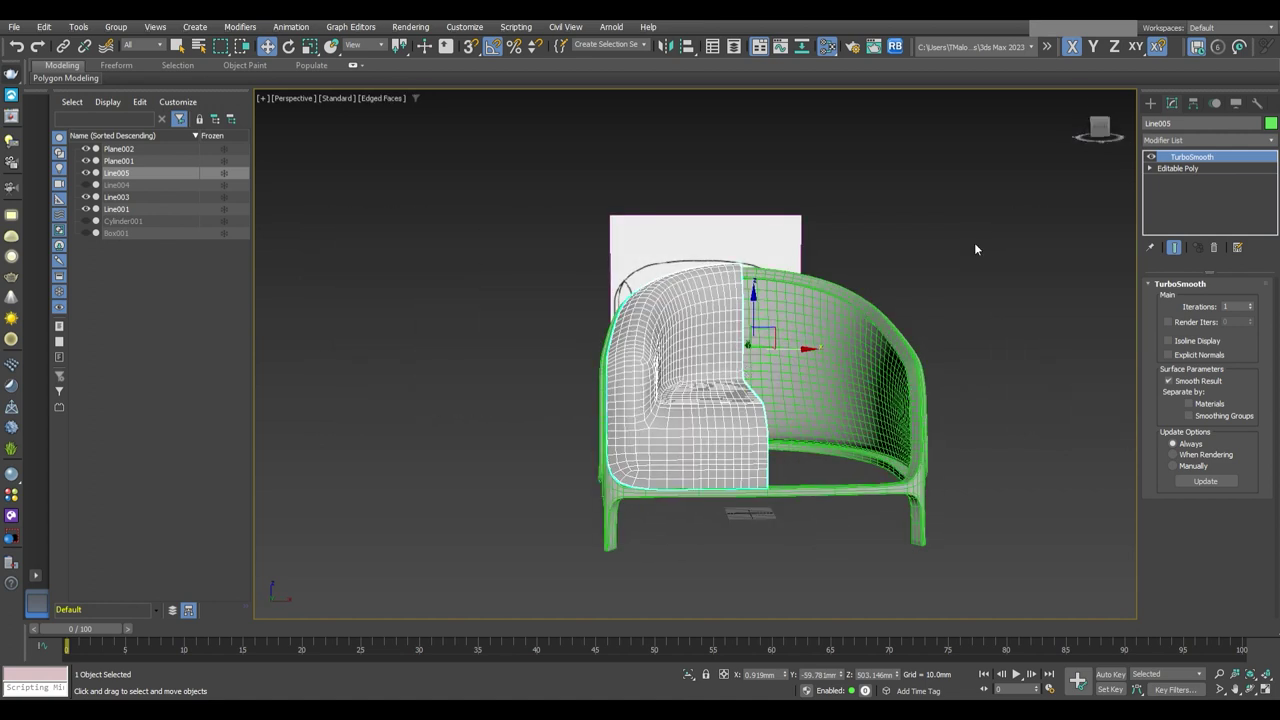
key(F4)
mouse_move(975, 248)
alt+middle_down()
mouse_move(808, 377)
mouse_move(744, 317)
mouse_move(759, 338)
mouse_move(782, 313)
alt+middle_up()
click(1178, 168)
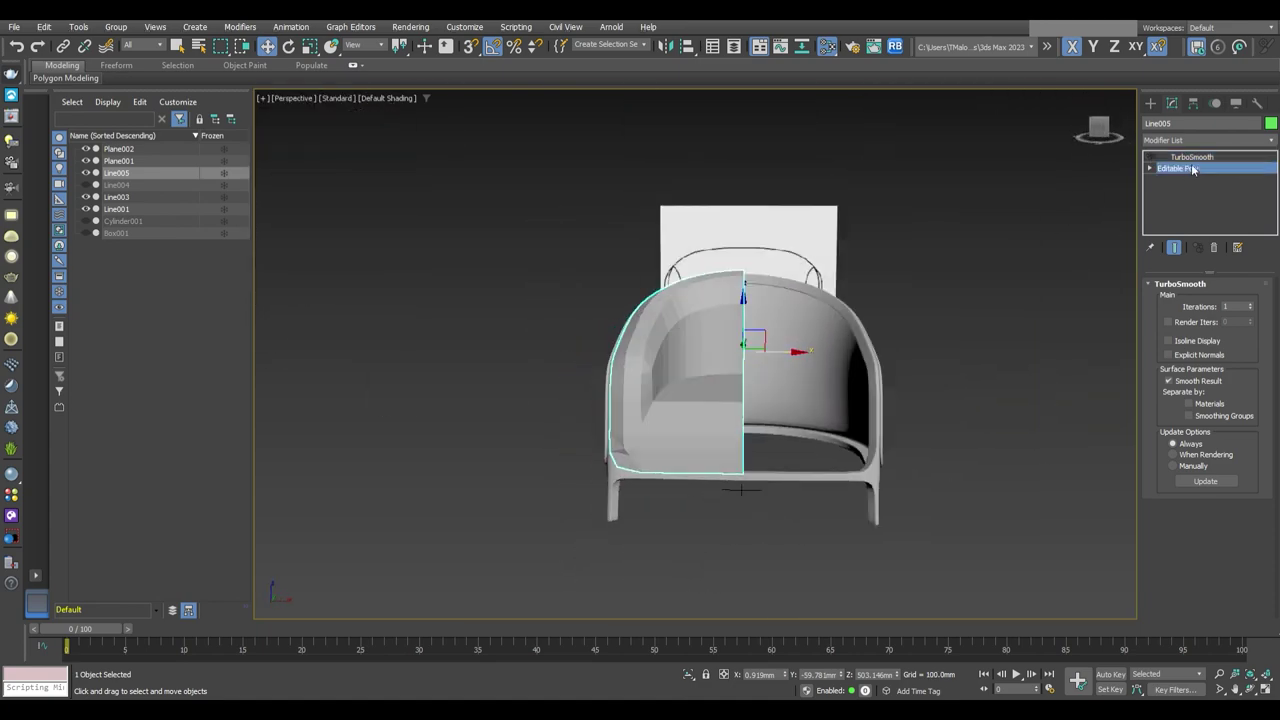
mouse_move(960, 380)
alt+middle_down()
mouse_move(981, 369)
mouse_move(1006, 304)
mouse_move(802, 291)
mouse_move(920, 304)
mouse_move(854, 331)
mouse_move(1080, 331)
mouse_move(1032, 333)
alt+middle_up()
click(1192, 157)
click(1006, 304)
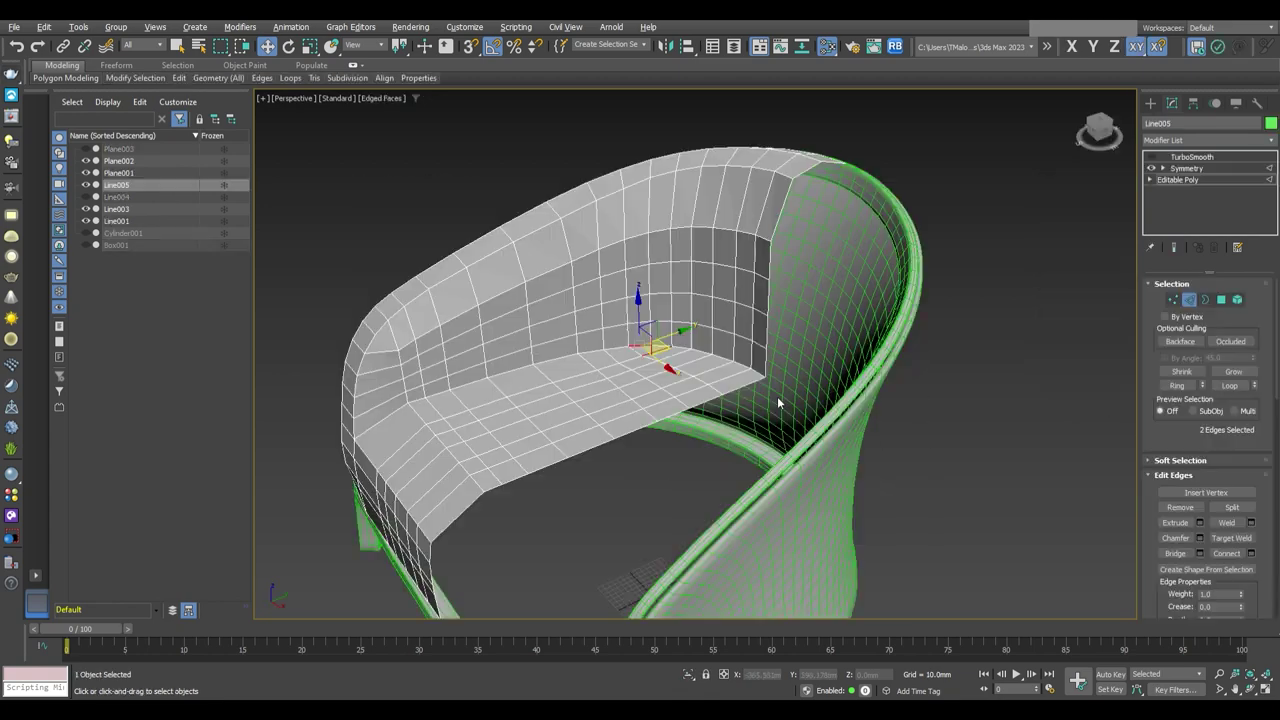
Select the edge loops where seat meets backrest and push them along Y into the seat
scroll(784, 452, up, 2)
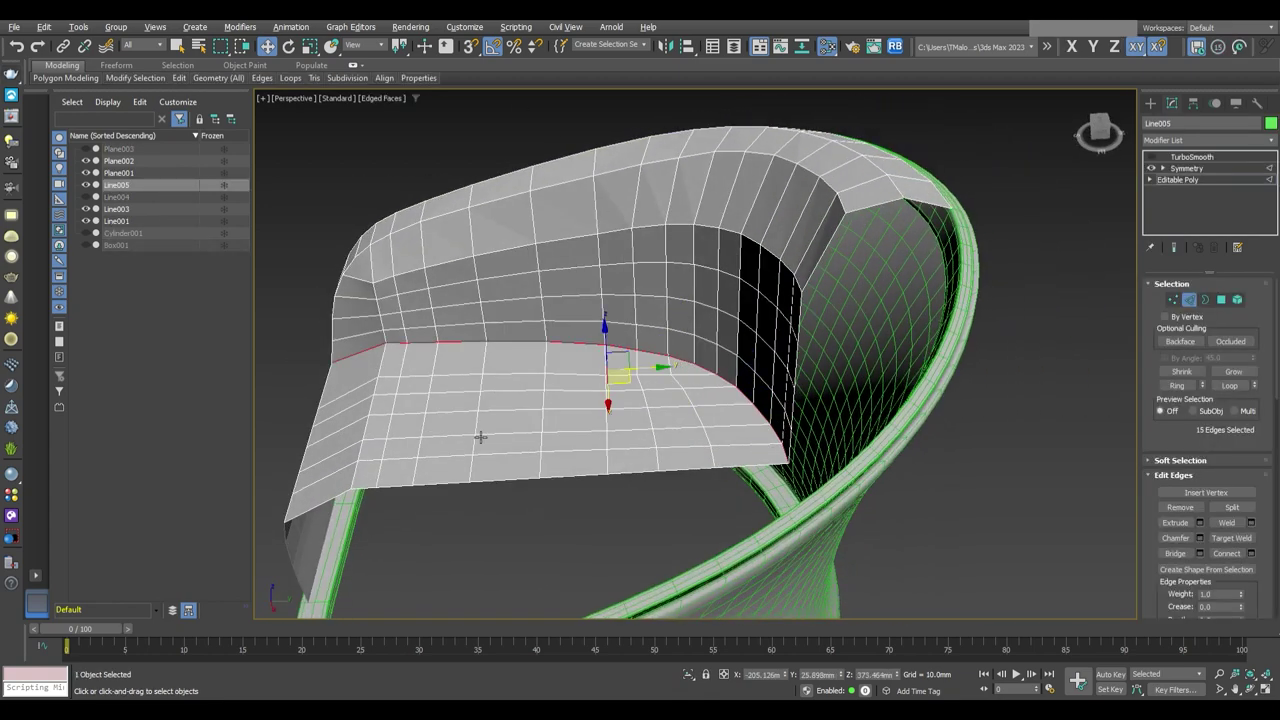
drag(340, 487, 627, 251)
mouse_move(830, 393)
mouse_down()
mouse_move(837, 385)
mouse_move(821, 386)
mouse_up()
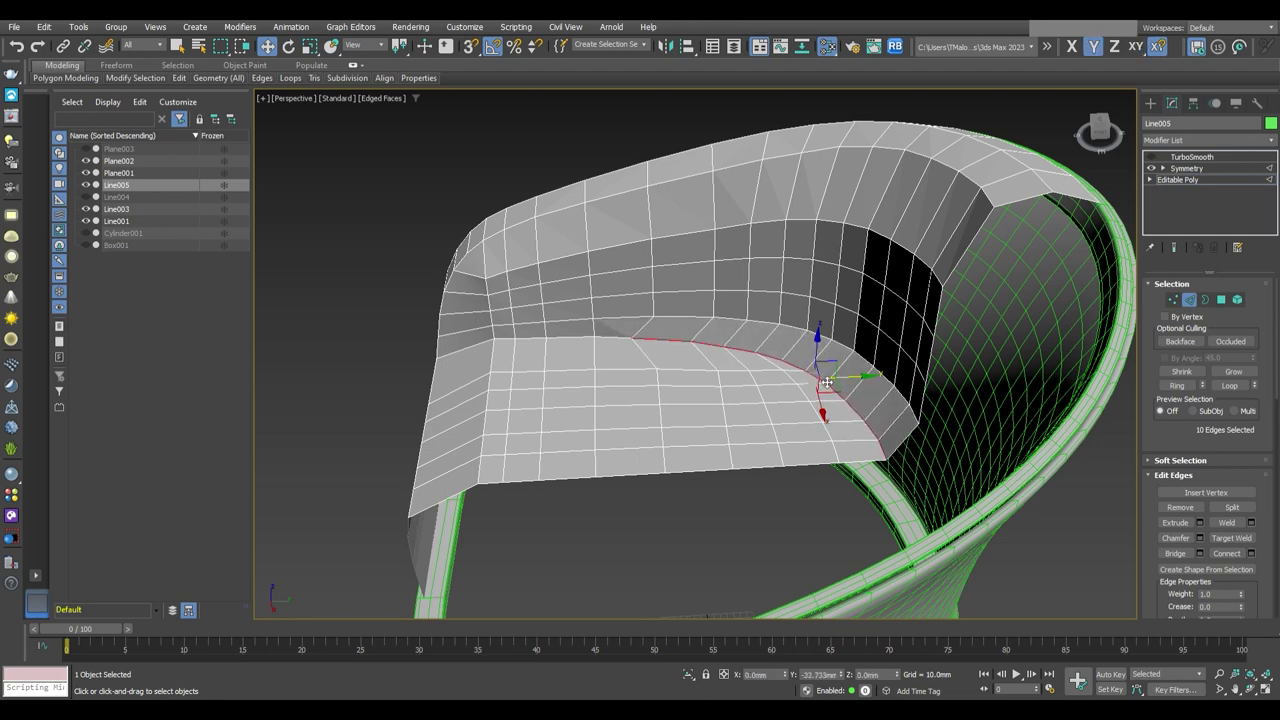
mouse_move(828, 381)
alt+middle_down()
mouse_move(759, 437)
mouse_move(704, 444)
alt+middle_up()
scroll(704, 444, up, 3)
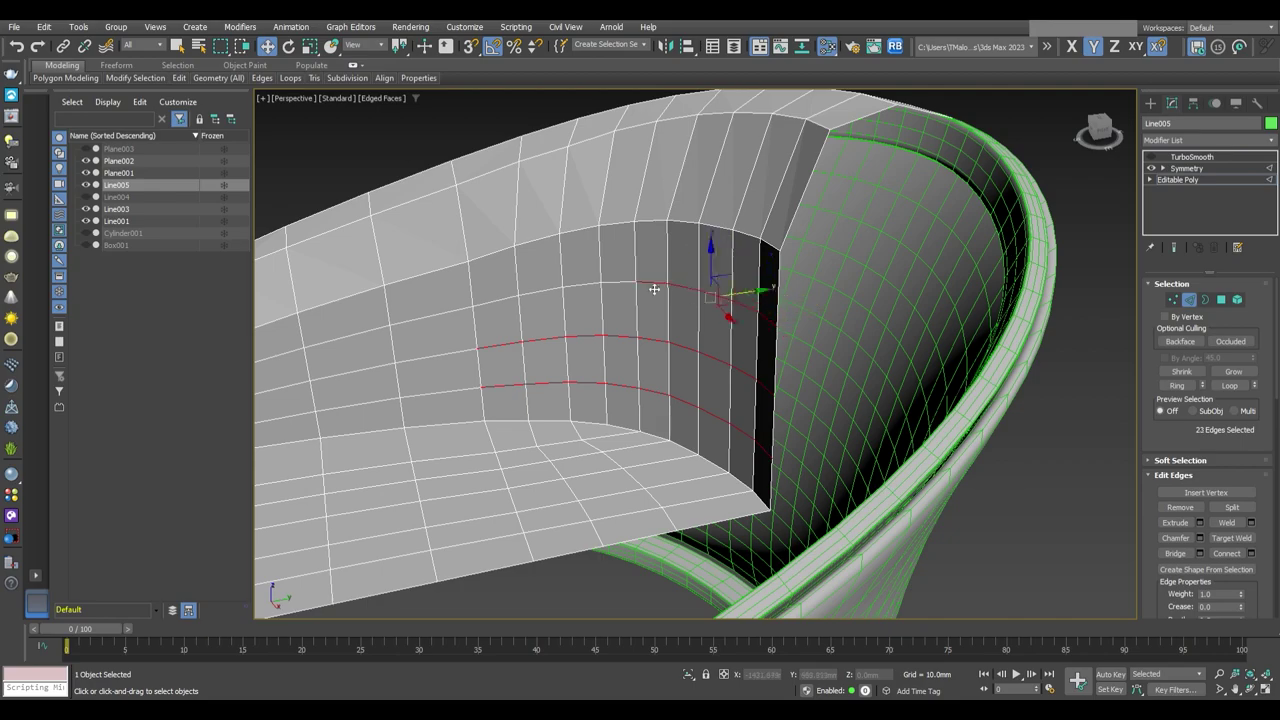
drag(694, 300, 662, 305)
alt+middle_drag(662, 305, 783, 324)
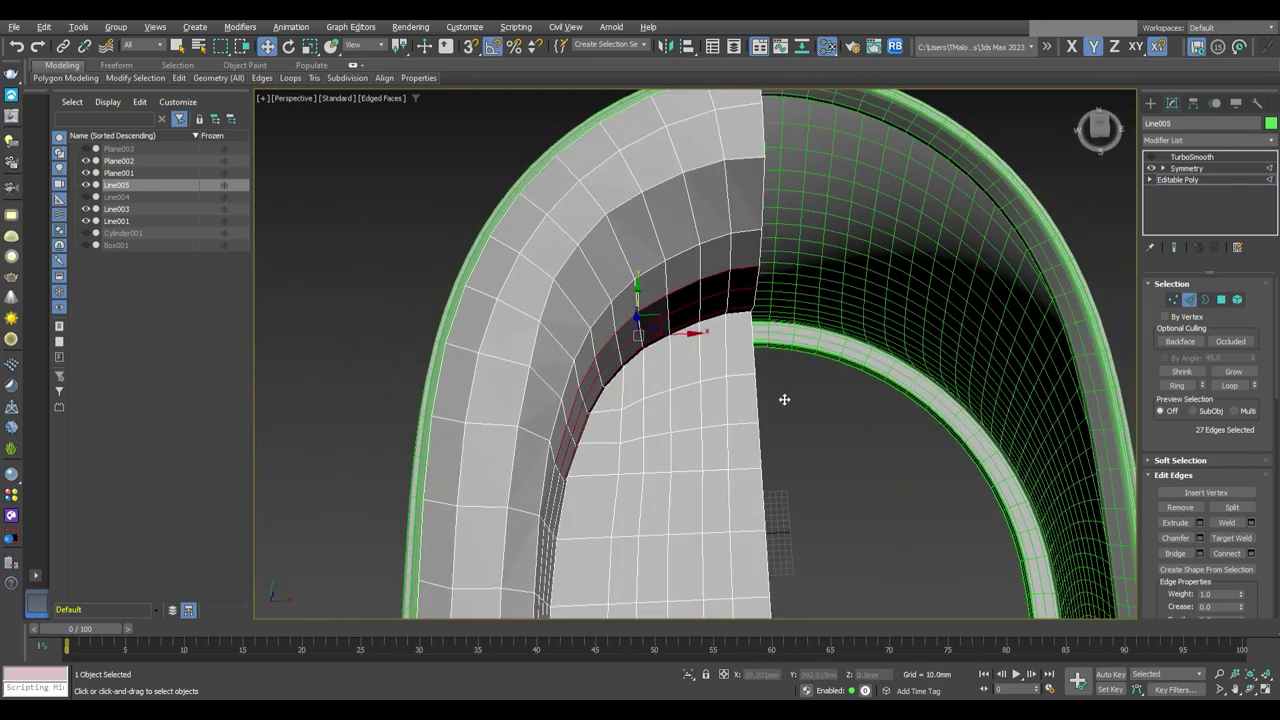
scroll(783, 324, down, 5)
Exit edge editing, turn off the wireframe overlay and view the whole chair deselected
click(1192, 157)
key(F4)
mouse_move(880, 380)
alt+middle_down()
mouse_move(938, 395)
mouse_move(866, 446)
mouse_move(1055, 407)
mouse_move(868, 420)
mouse_move(857, 451)
alt+middle_up()
click(866, 446)
Reselect the cushion, drop to its base Editable Poly and show the edge wireframe
click(857, 451)
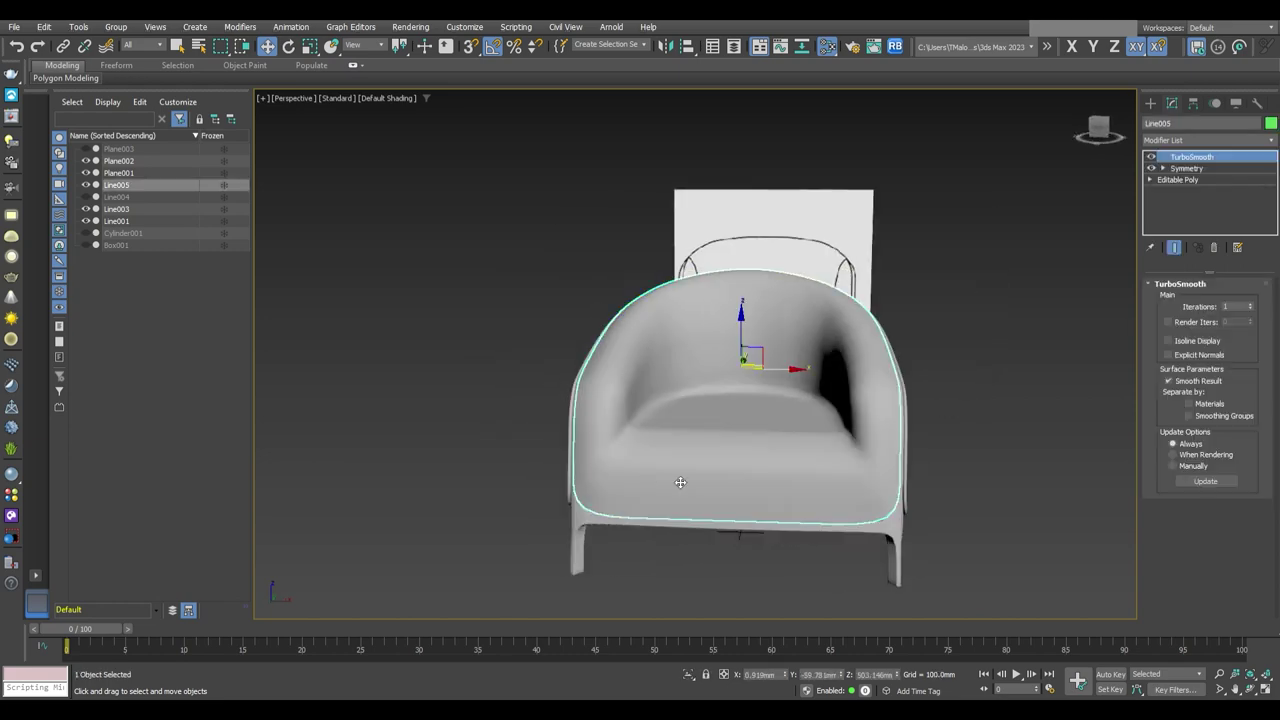
scroll(857, 451, up, 2)
click(1175, 180)
key(F4)
key(2)
scroll(622, 398, up, 3)
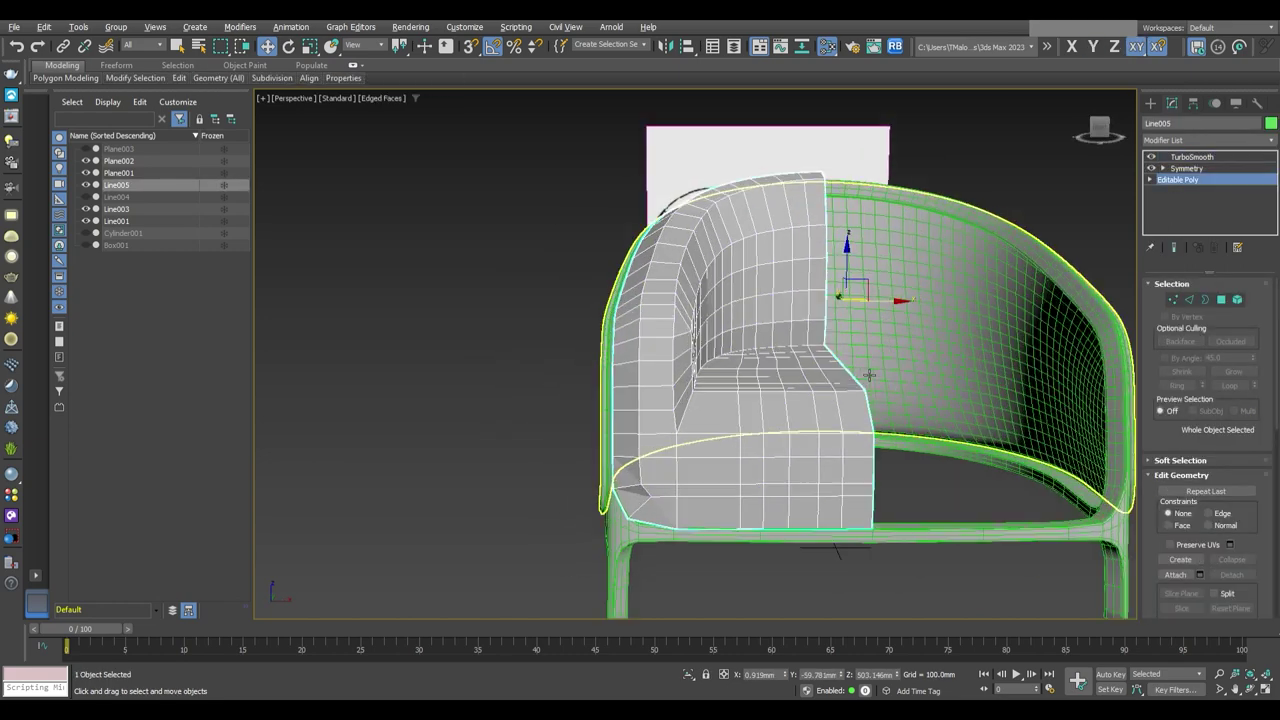
scroll(622, 398, up, 4)
Select the edge loop along the armrest's inner edge and zoom in on the arm
double_click(580, 345)
alt+middle_drag(580, 345, 656, 352)
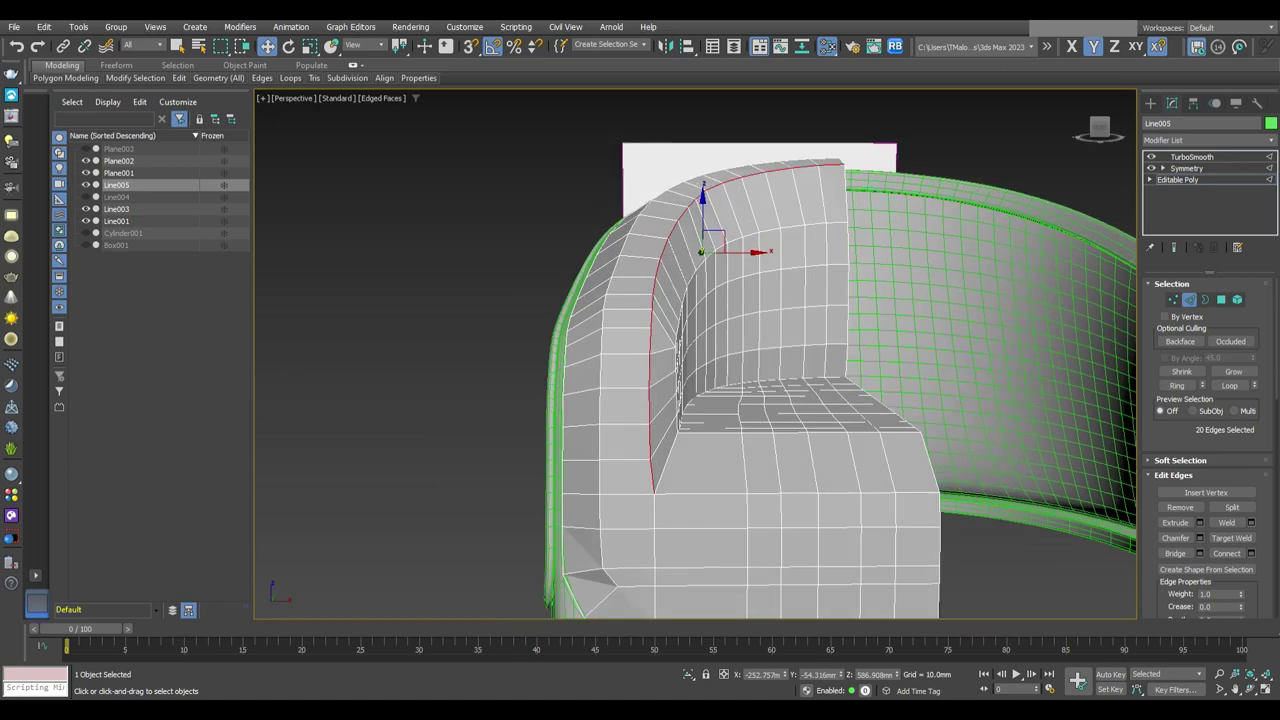
alt+middle_drag(716, 286, 716, 292)
scroll(722, 287, down, 2)
scroll(716, 292, down, 3)
scroll(715, 300, up, 2)
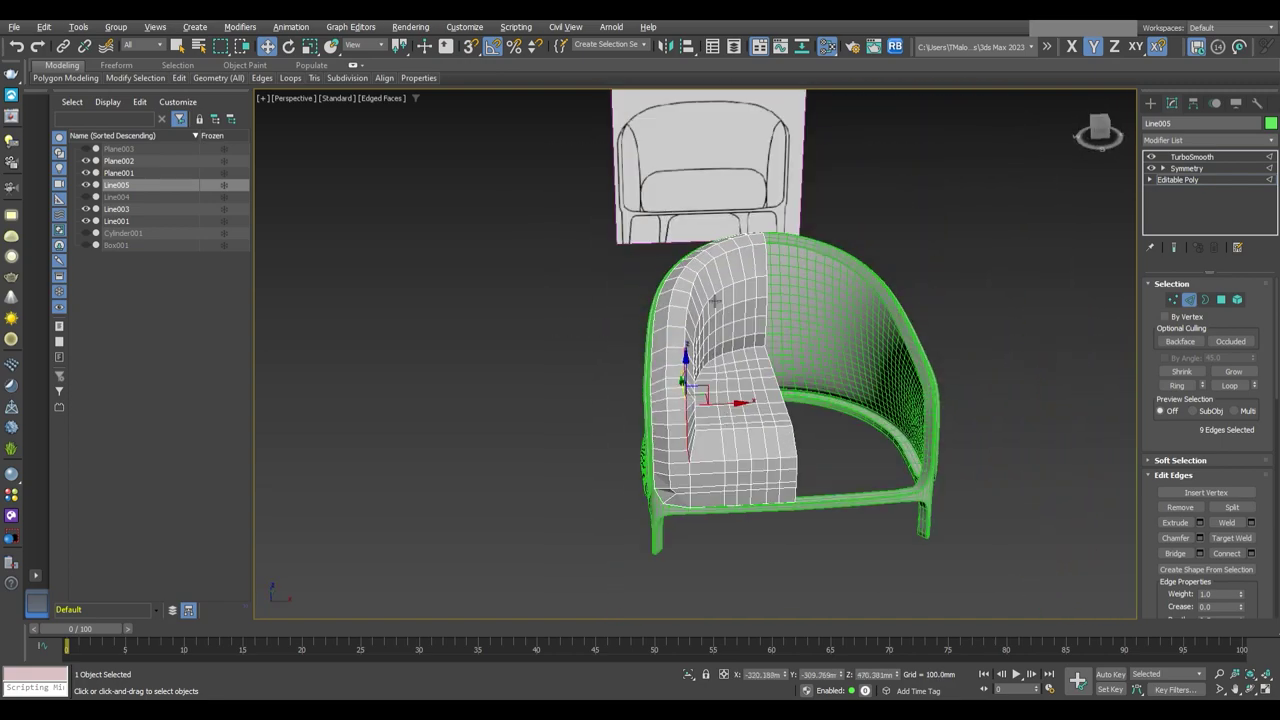
scroll(733, 418, up, 4)
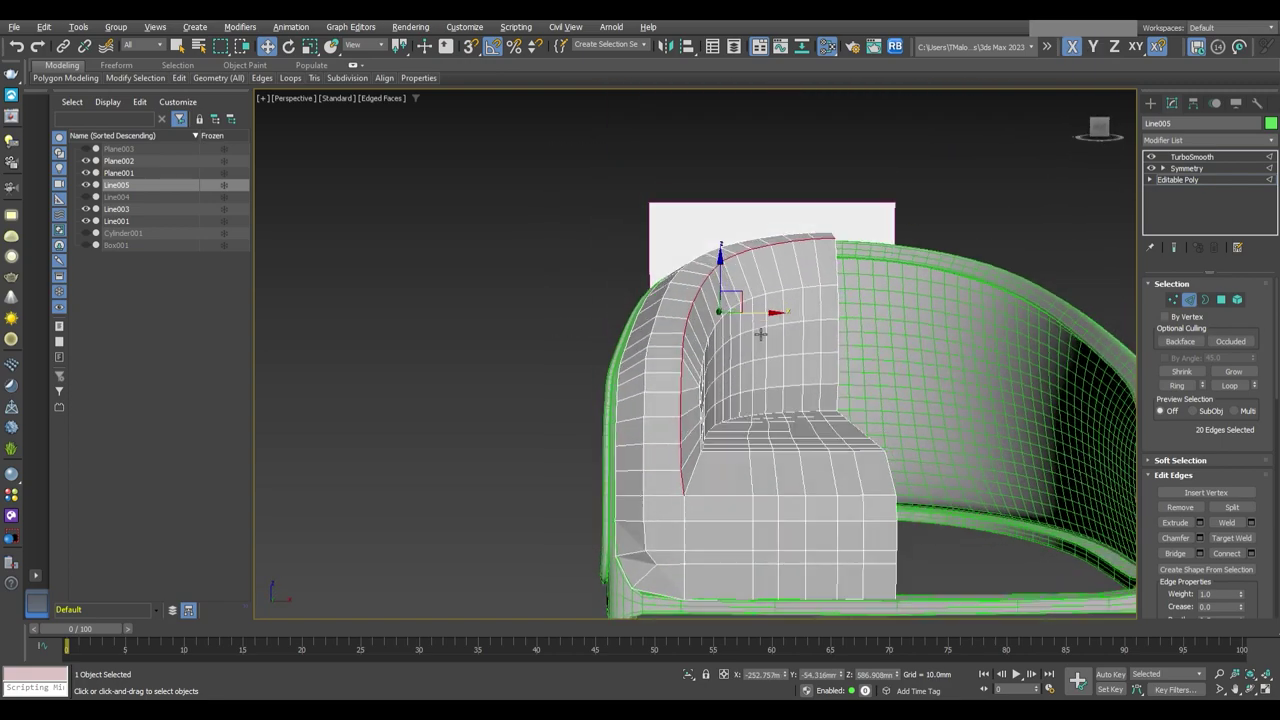
mouse_move(755, 316)
alt+middle_down()
mouse_move(751, 391)
mouse_move(749, 310)
mouse_move(714, 354)
alt+middle_up()
scroll(749, 310, up, 3)
Push the inner armrest faces inward and check the mirrored result from the front
key(4)
click(607, 333)
shift+click(820, 214)
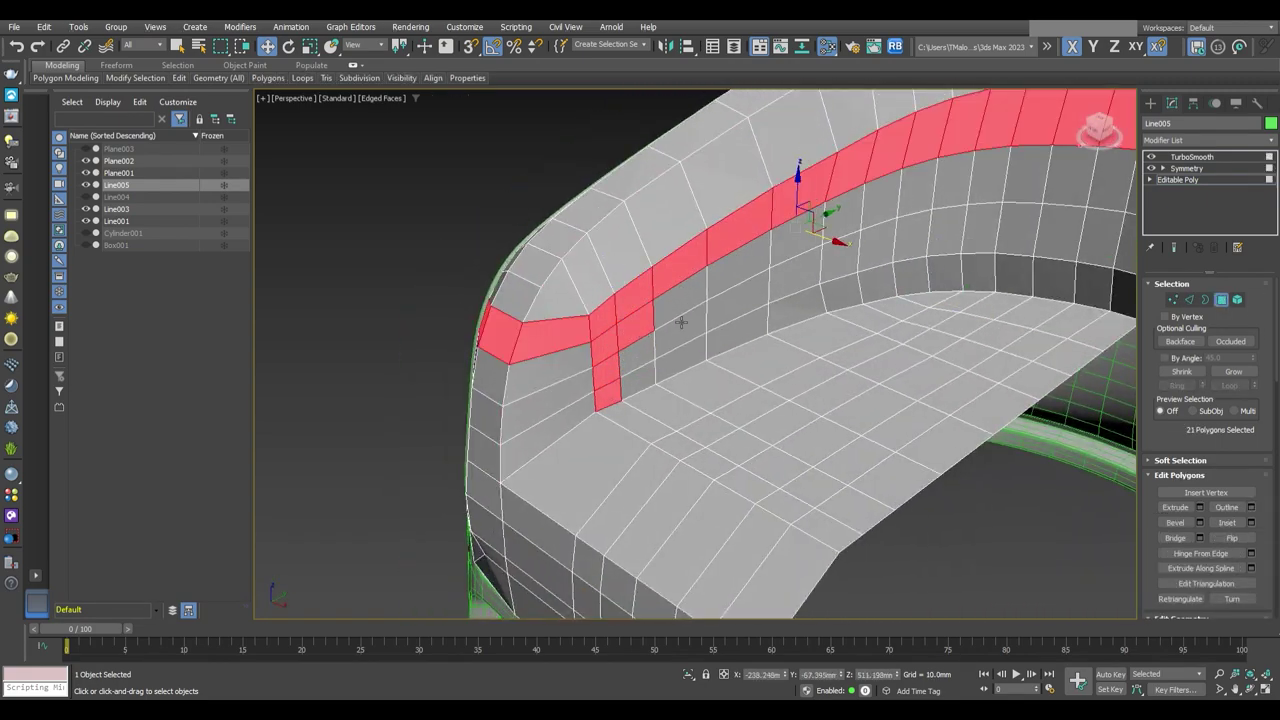
shift+click(829, 223)
alt+drag(434, 263, 557, 538)
mouse_move(557, 538)
alt+middle_down()
mouse_move(755, 324)
mouse_move(810, 298)
alt+middle_up()
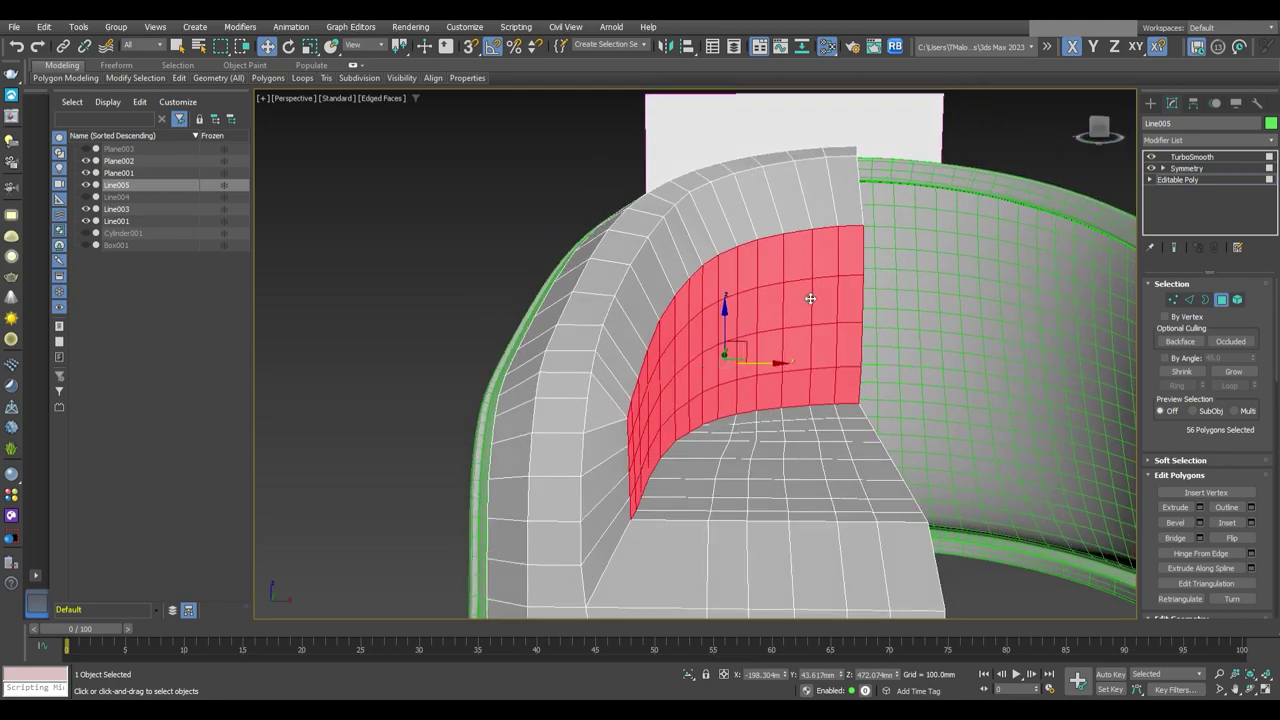
drag(742, 361, 742, 376)
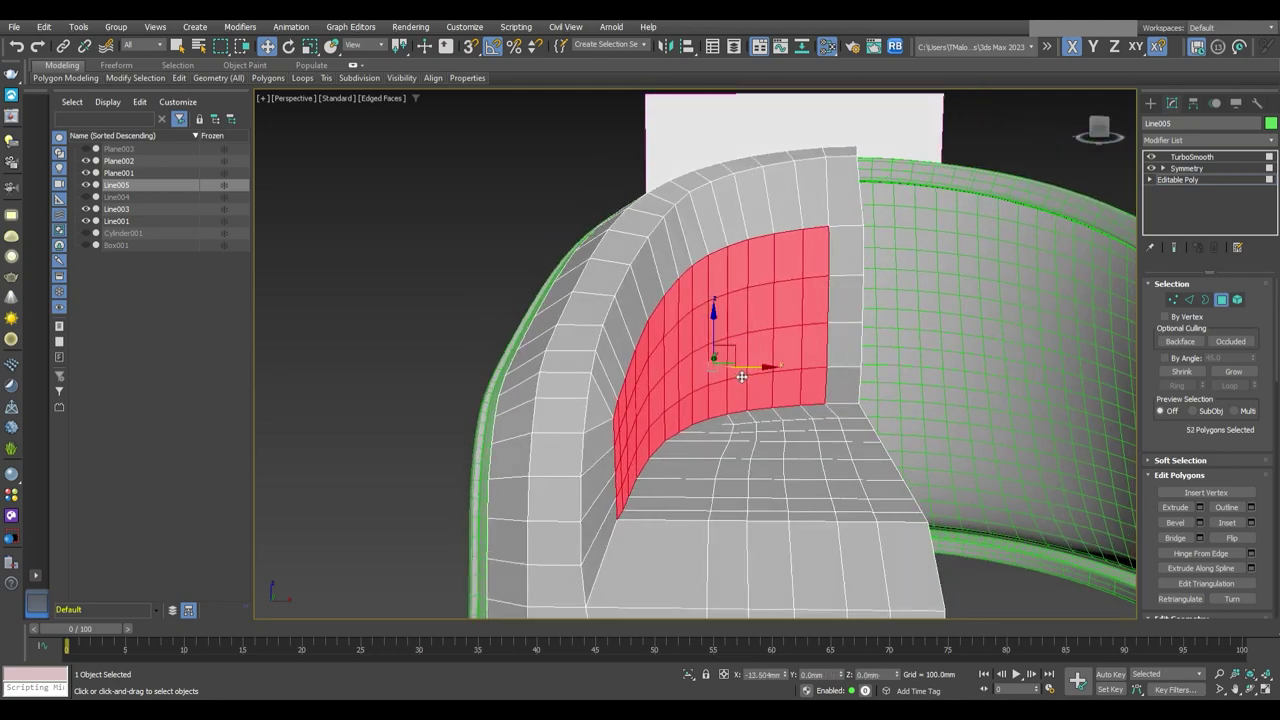
scroll(742, 376, down, 3)
alt+middle_drag(686, 346, 760, 330)
click(1186, 168)
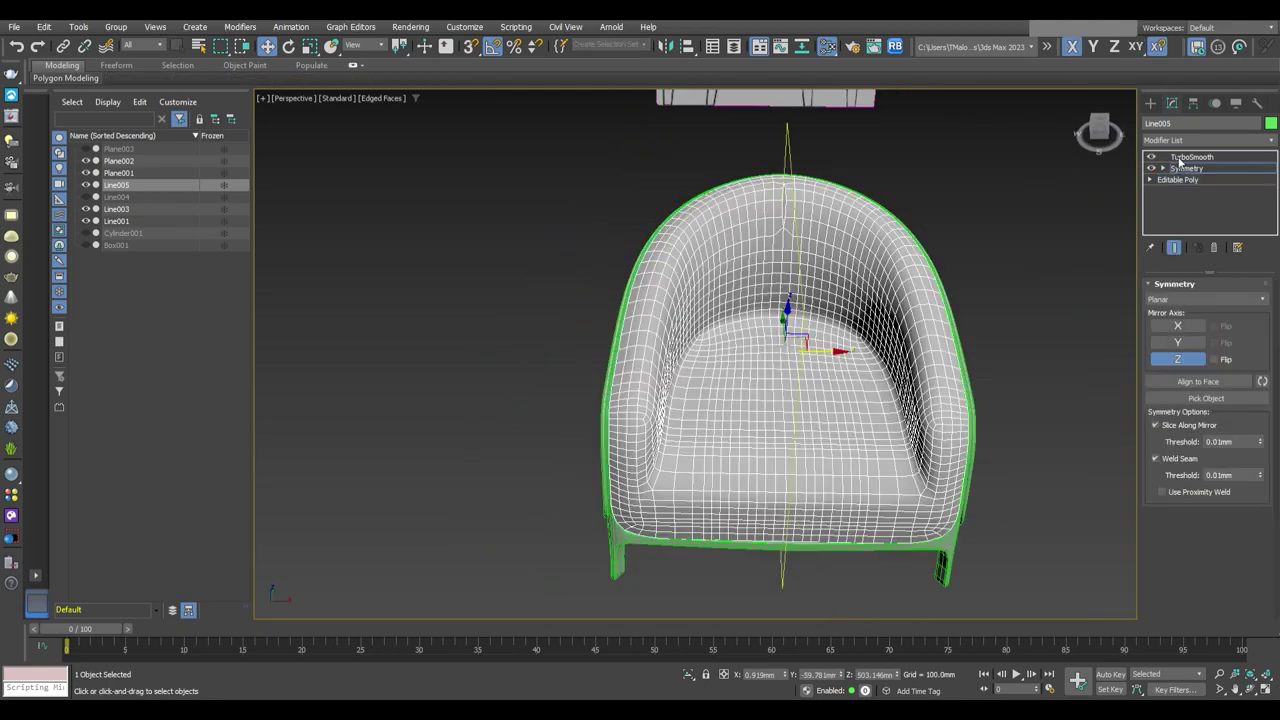
key(F4)
mouse_move(820, 363)
alt+middle_down()
mouse_move(849, 346)
mouse_move(806, 381)
mouse_move(805, 370)
alt+middle_up()
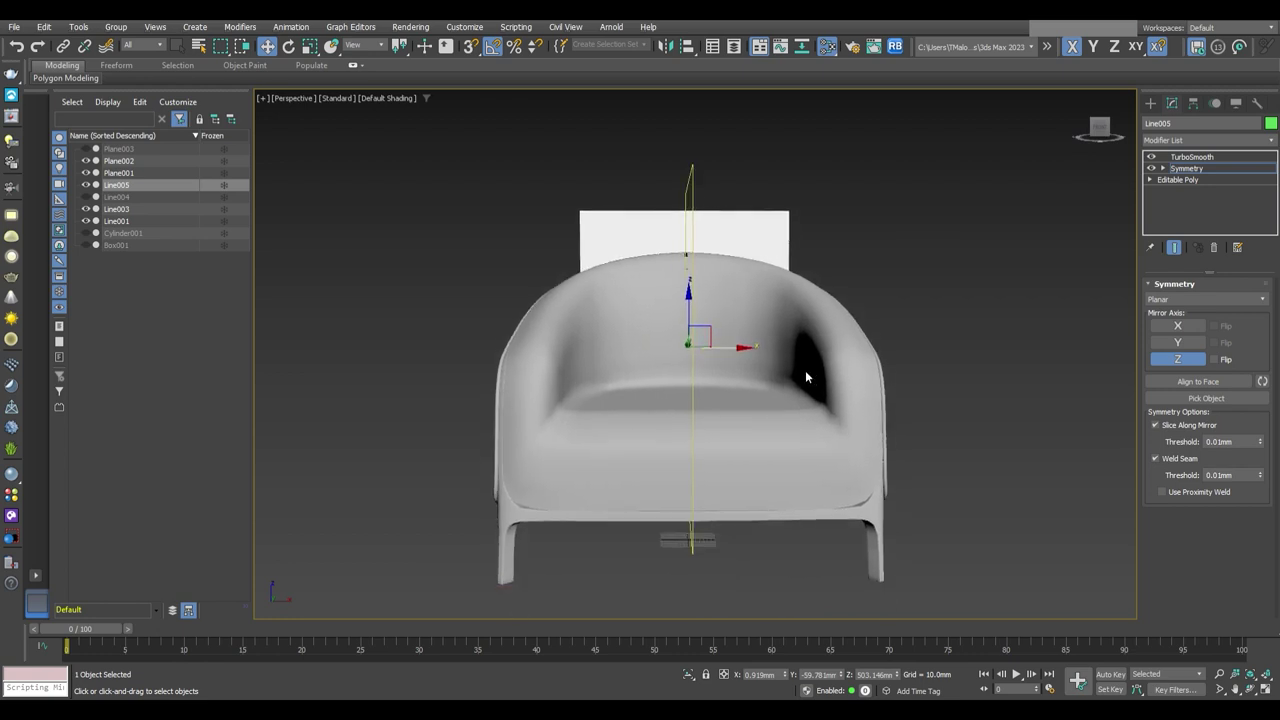
Lower the seat's top polygons in Z and preview the TurboSmoothed cushion
click(1177, 180)
key(4)
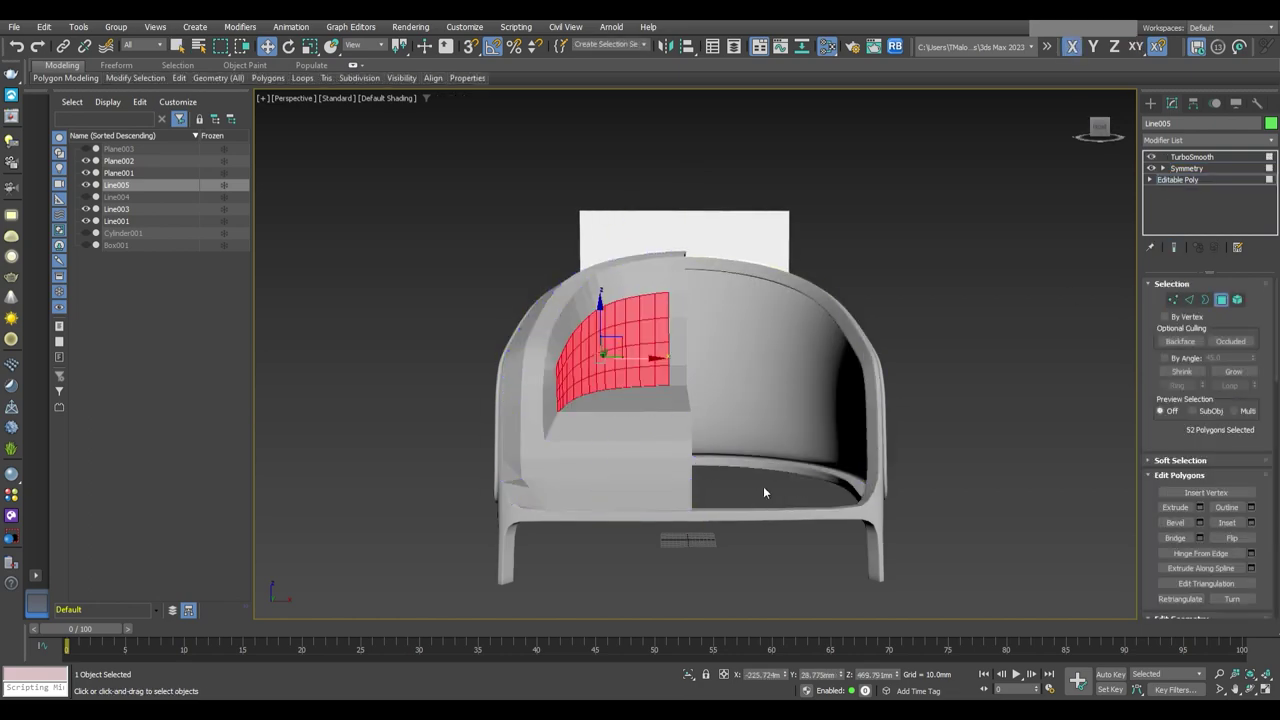
key(F4)
mouse_move(763, 486)
alt+middle_down()
mouse_move(708, 518)
mouse_move(777, 374)
alt+middle_up()
key(ctrl+Page_Up)
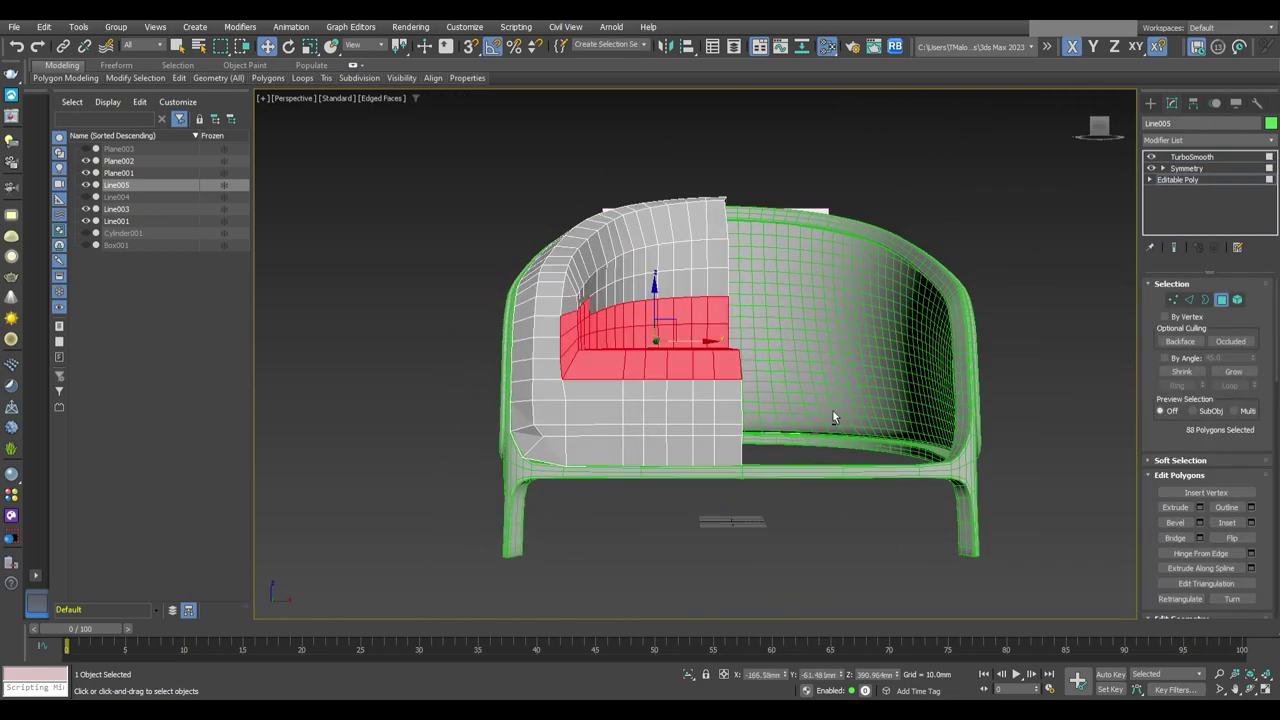
mouse_move(832, 417)
alt+middle_down()
mouse_move(700, 410)
mouse_move(641, 372)
mouse_move(677, 334)
alt+middle_up()
key(ctrl+Page_Down)
click(677, 334)
drag(672, 319, 673, 327)
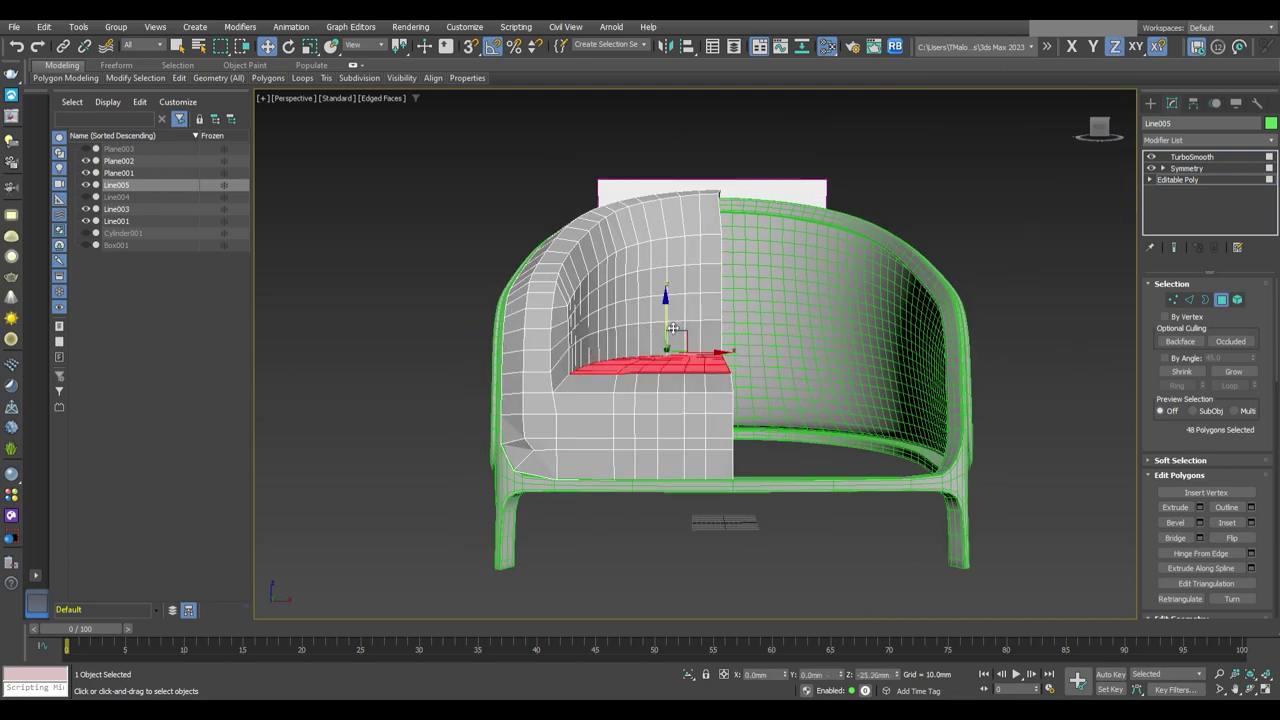
click(1192, 157)
key(F4)
mouse_move(930, 420)
alt+middle_down()
mouse_move(935, 380)
mouse_move(942, 396)
alt+middle_up()
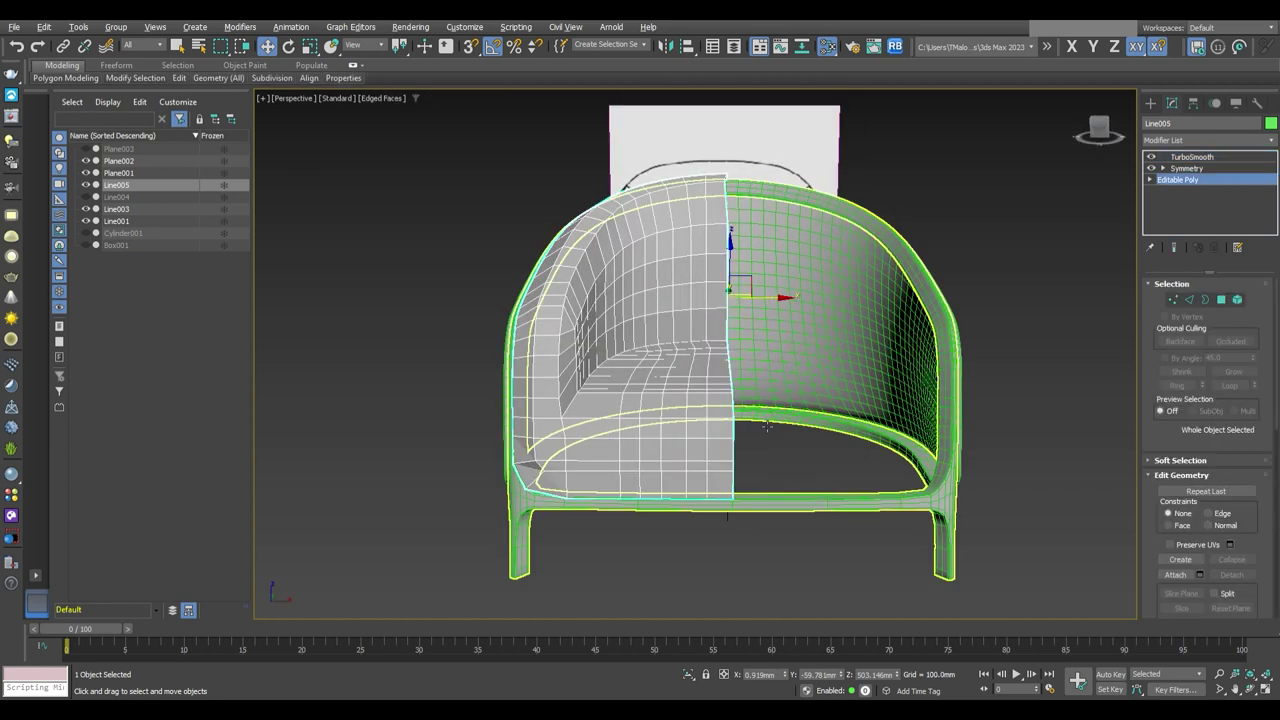
Select the edge loop where the seat meets the backrest
key(4)
key(r)
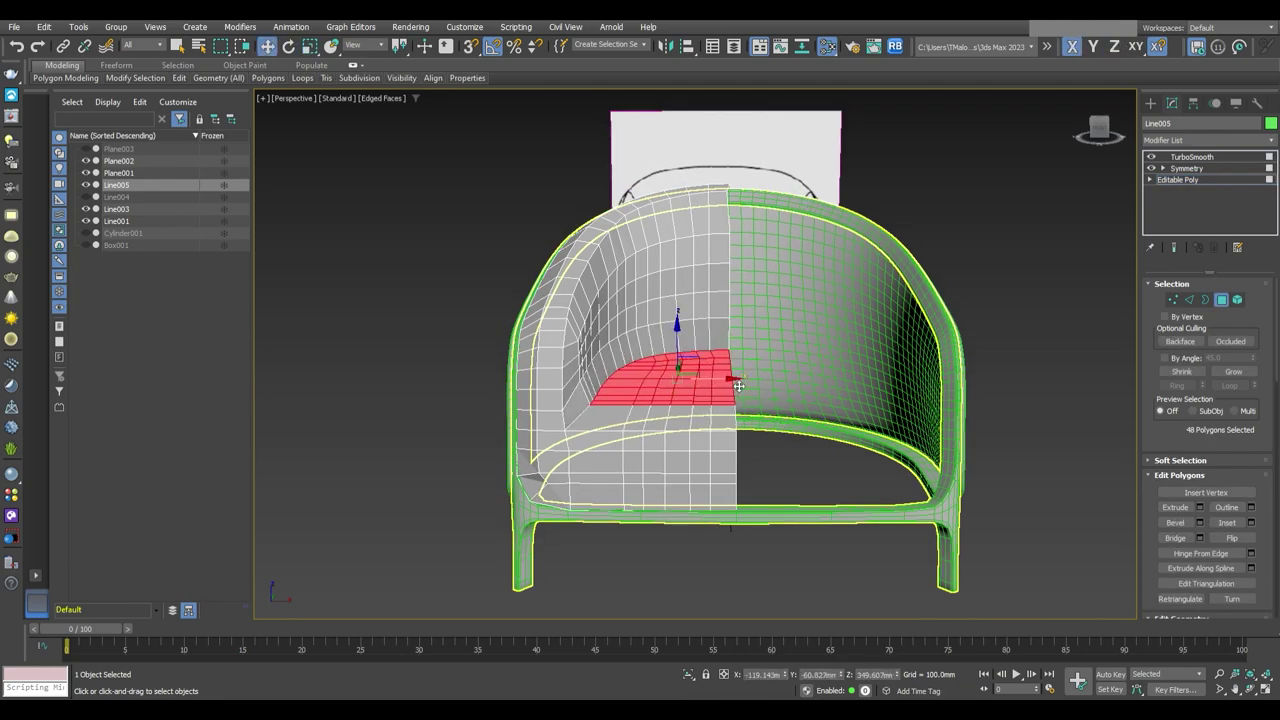
mouse_move(738, 386)
alt+middle_down()
mouse_move(767, 411)
mouse_move(707, 437)
alt+middle_up()
scroll(766, 423, up, 3)
key(r)
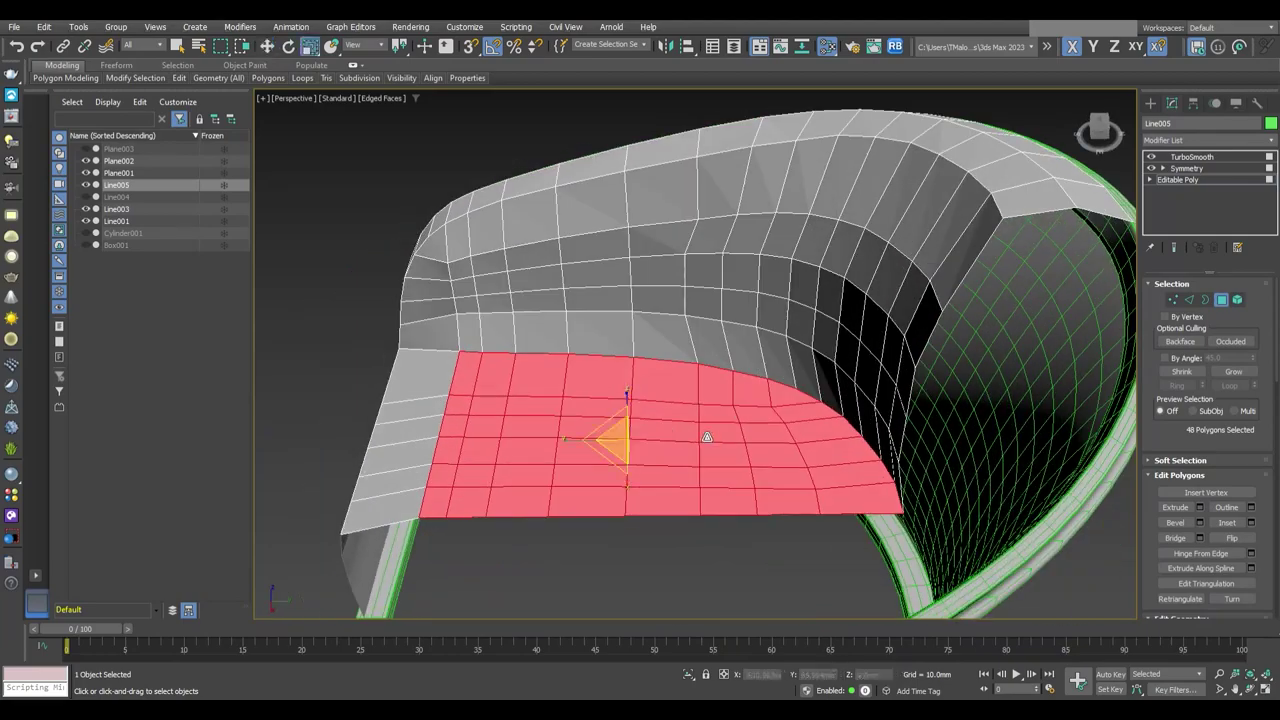
key(w)
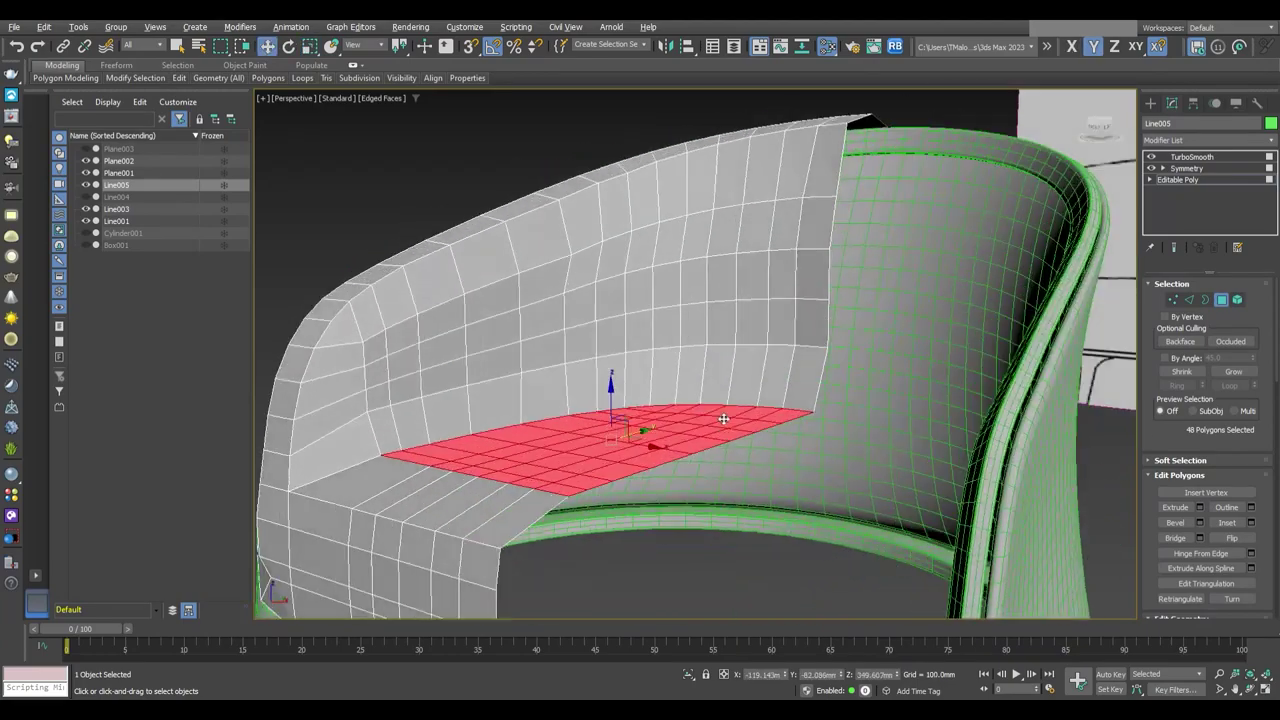
mouse_move(723, 418)
alt+middle_down()
mouse_move(640, 440)
mouse_move(760, 390)
alt+middle_up()
key(2)
double_click(799, 376)
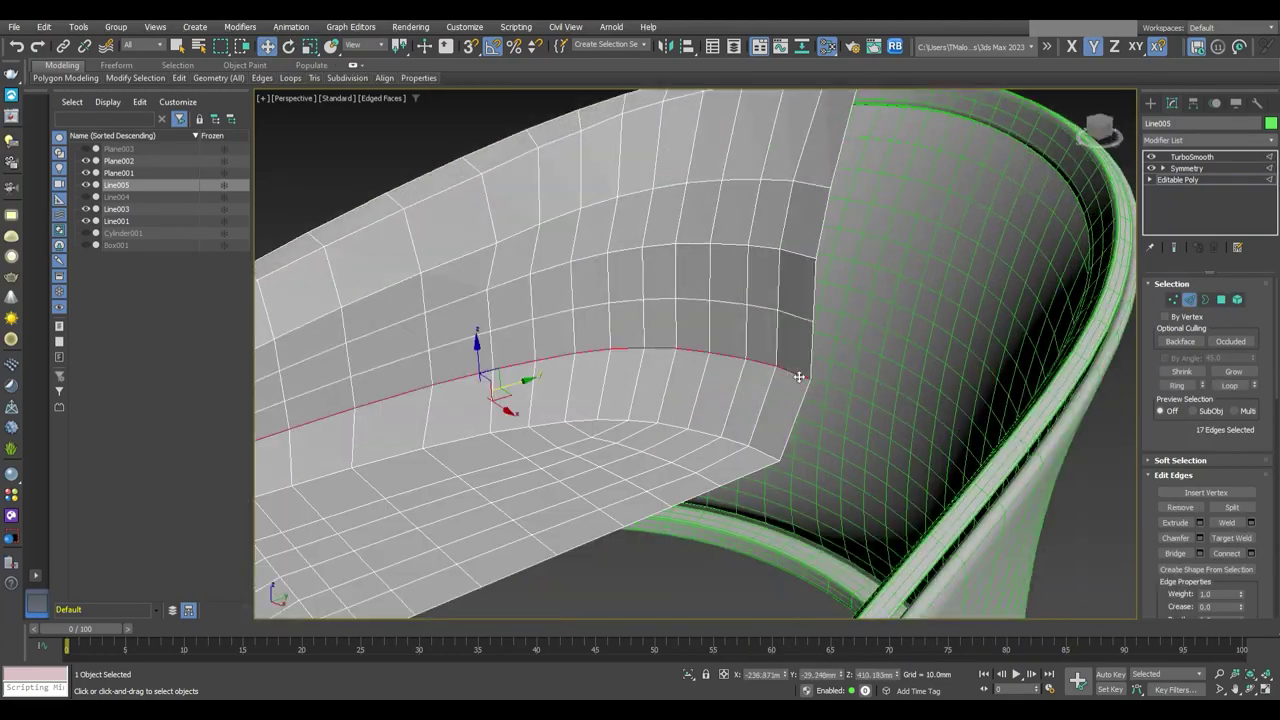
scroll(785, 365, down, 3)
alt+middle_drag(363, 508, 461, 458)
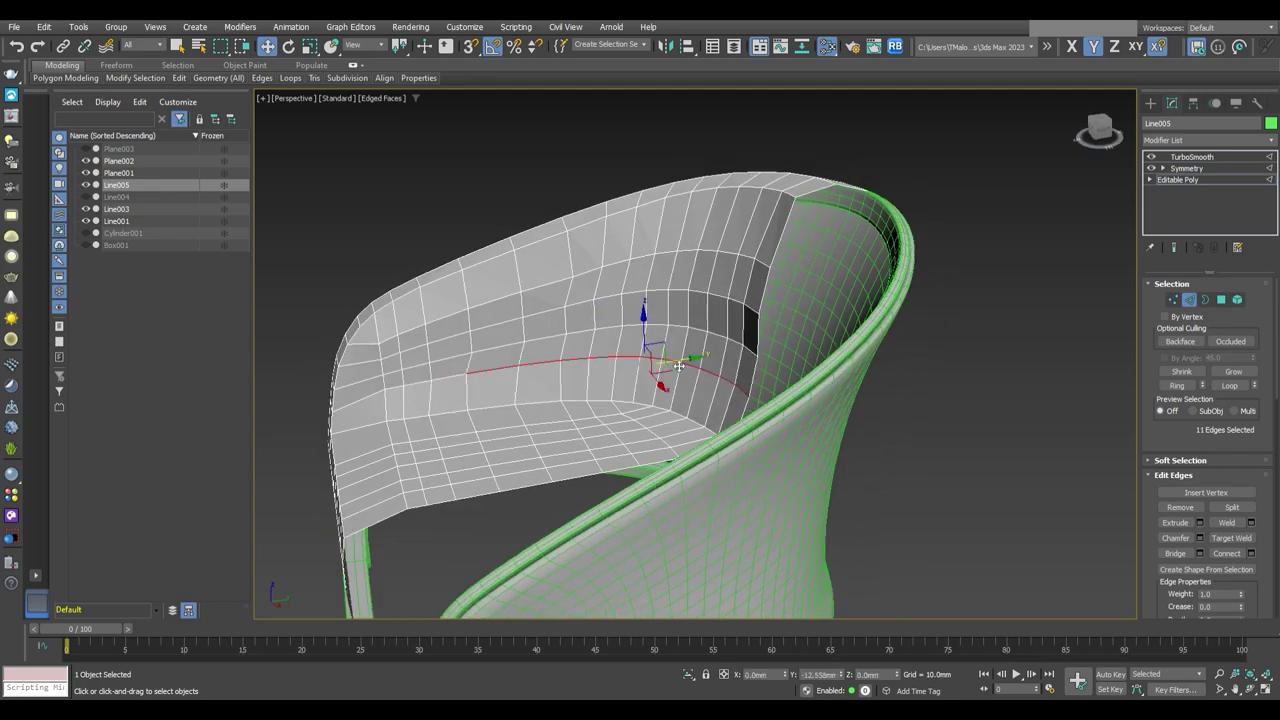
alt+middle_drag(679, 366, 658, 370)
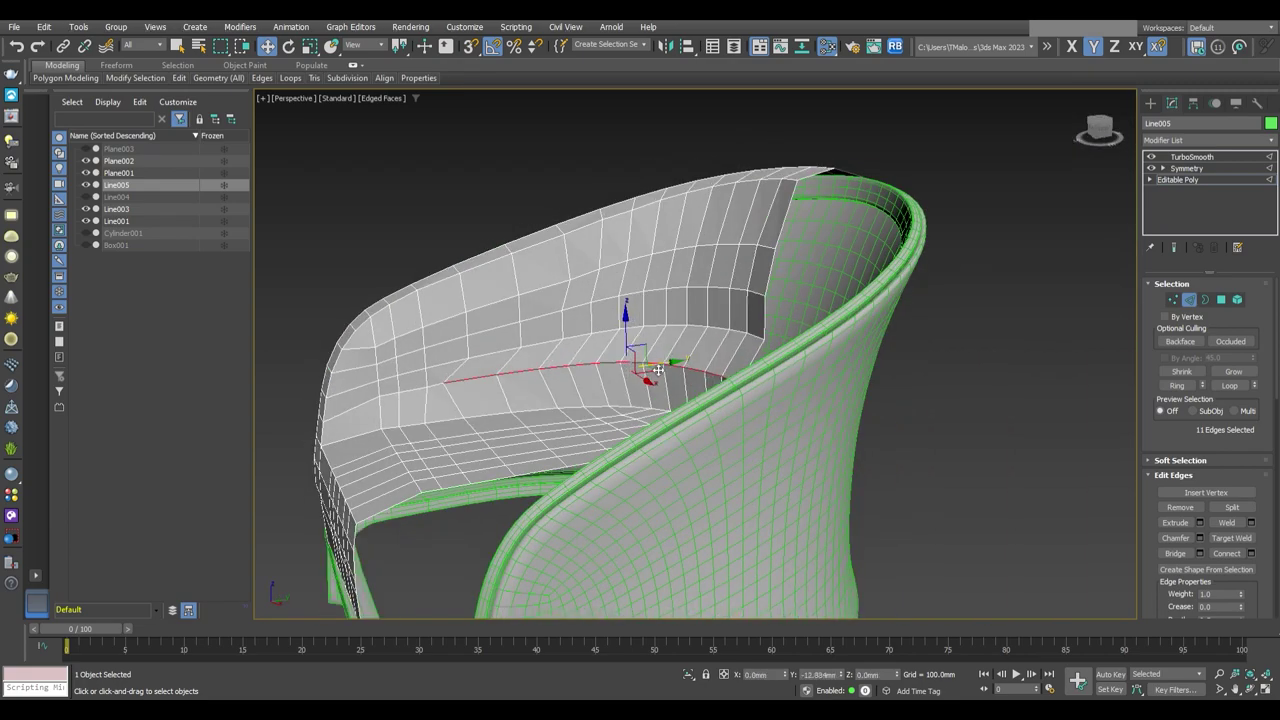
Slide the seat-back crease loop back along Y and review the smoothed cushion
mouse_move(695, 332)
mouse_down()
mouse_move(675, 340)
mouse_move(666, 306)
mouse_up()
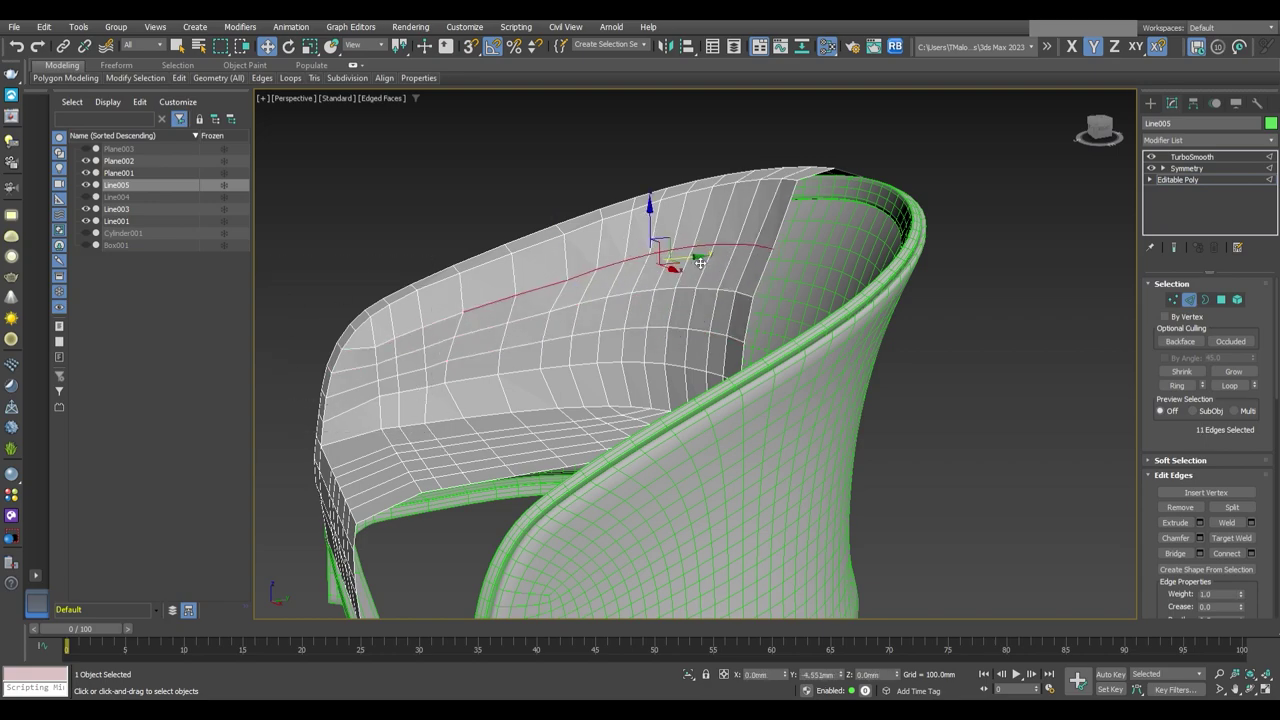
mouse_move(700, 262)
alt+middle_down()
mouse_move(772, 339)
mouse_move(850, 354)
mouse_move(773, 387)
mouse_move(805, 430)
mouse_move(837, 398)
alt+middle_up()
key(2)
key(F4)
key(z)
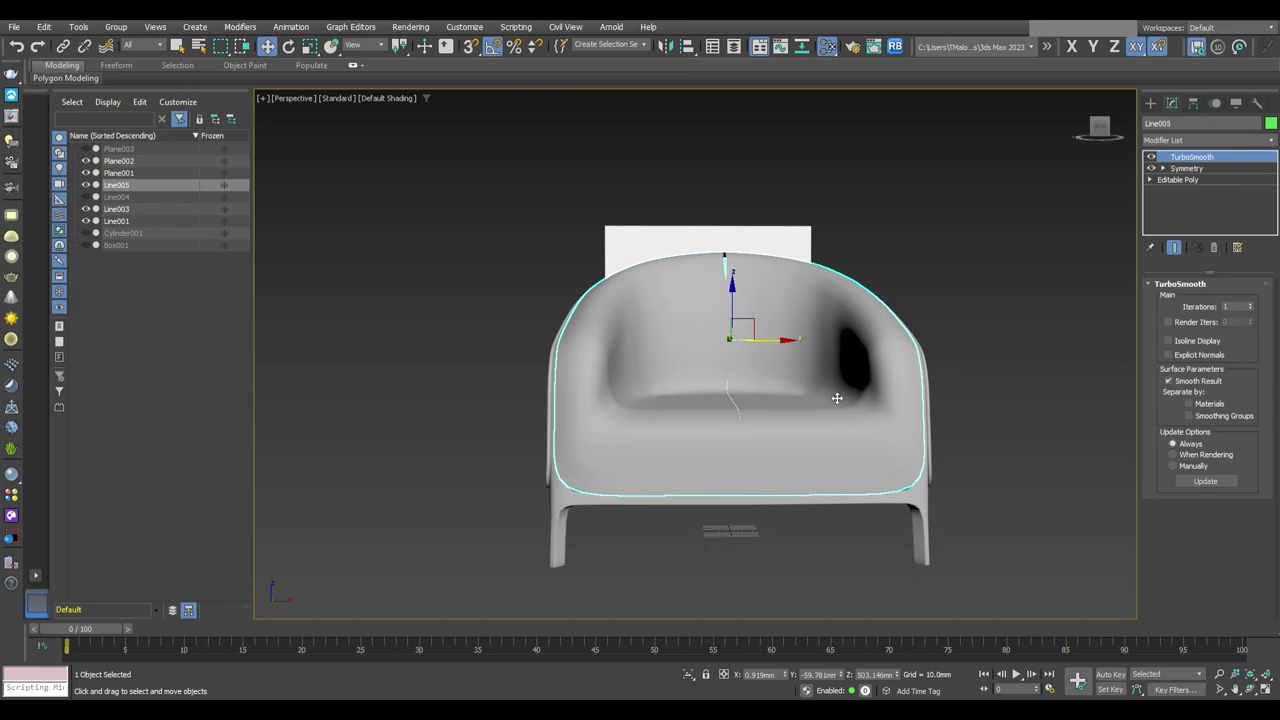
Select and reshape the cushion's upper rim vertices around the chair back
mouse_move(837, 398)
alt+middle_down()
mouse_move(880, 405)
mouse_move(869, 416)
alt+middle_up()
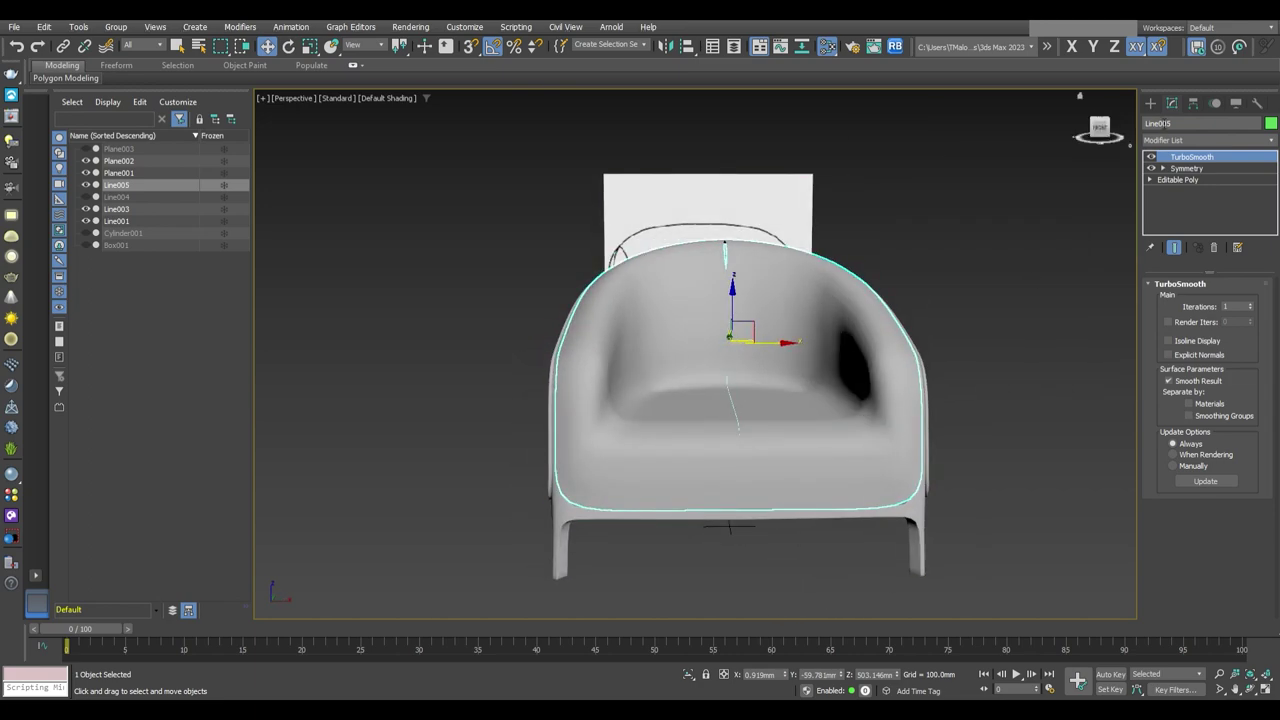
click(1178, 179)
key(F4)
mouse_move(790, 430)
alt+middle_down()
mouse_move(819, 435)
mouse_move(818, 407)
alt+middle_up()
key(1)
scroll(818, 407, up, 4)
ctrl+drag(808, 380, 680, 357)
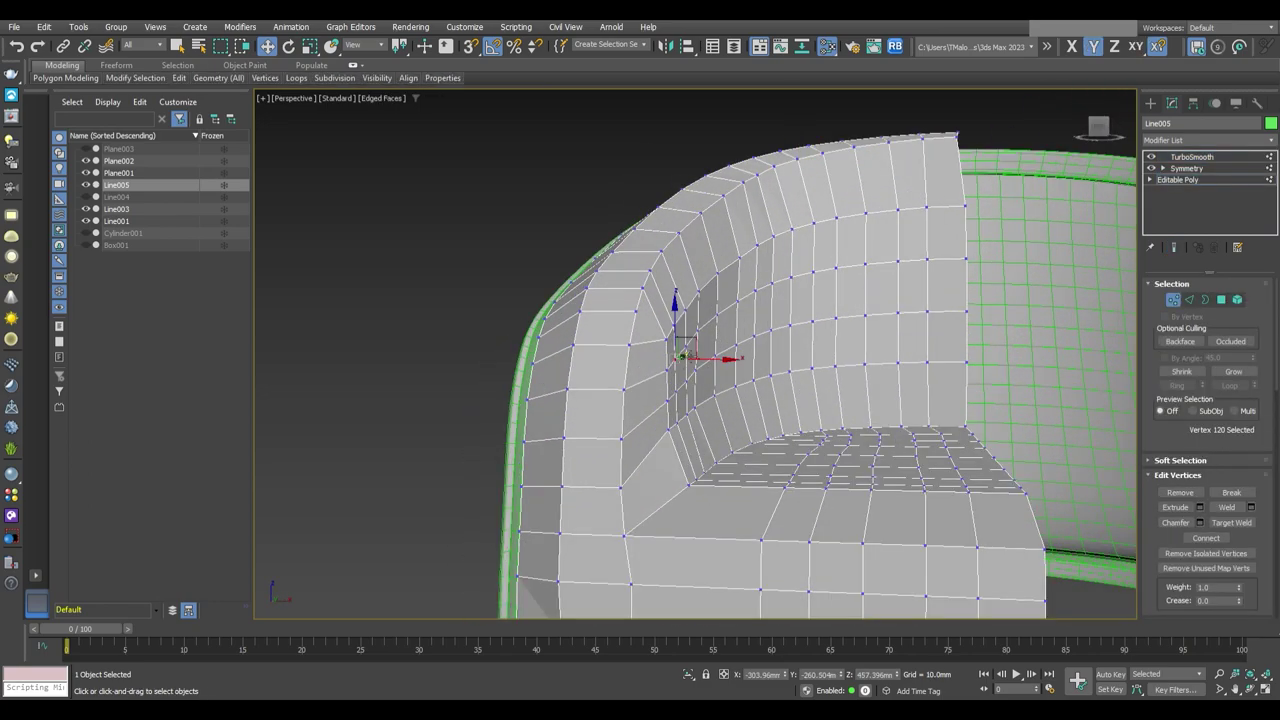
mouse_move(685, 431)
alt+middle_down()
mouse_move(747, 460)
mouse_move(698, 388)
mouse_move(680, 385)
mouse_move(689, 409)
mouse_move(672, 406)
mouse_move(699, 427)
mouse_move(660, 432)
mouse_move(680, 440)
mouse_move(640, 420)
alt+middle_up()
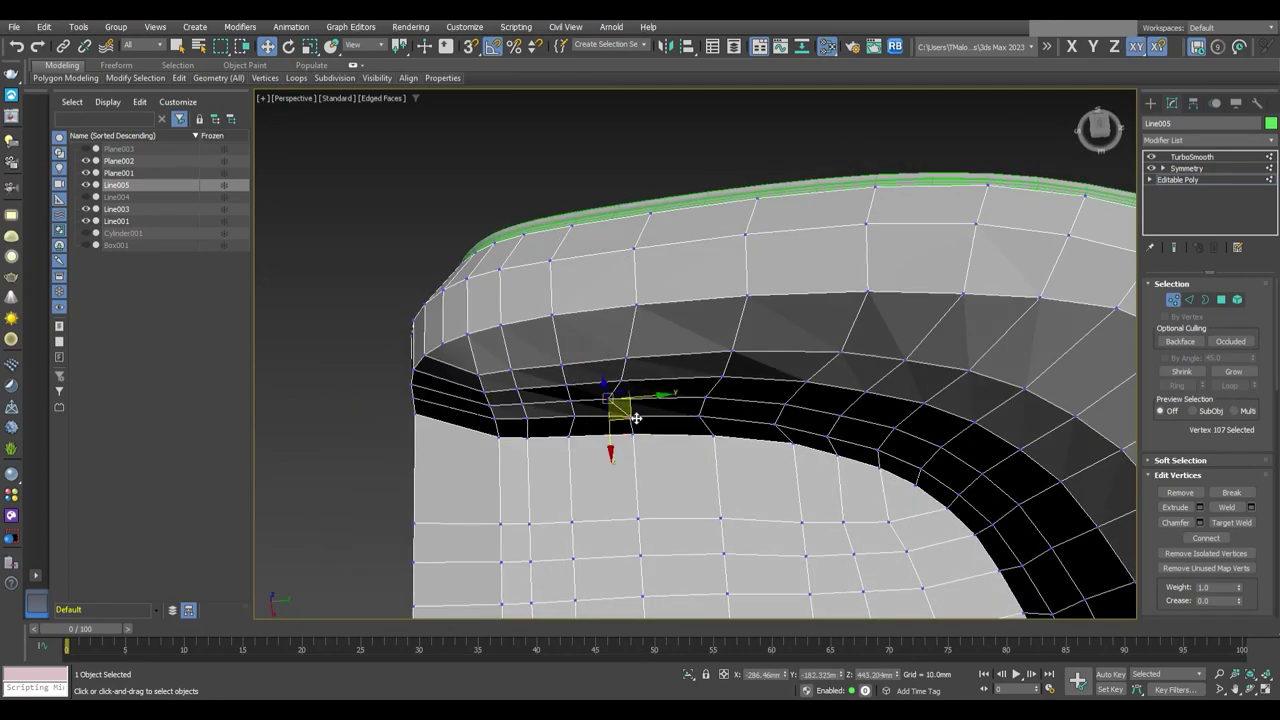
Review the TurboSmoothed cushion against the frame from front and three-quarter views
scroll(651, 406, down, 5)
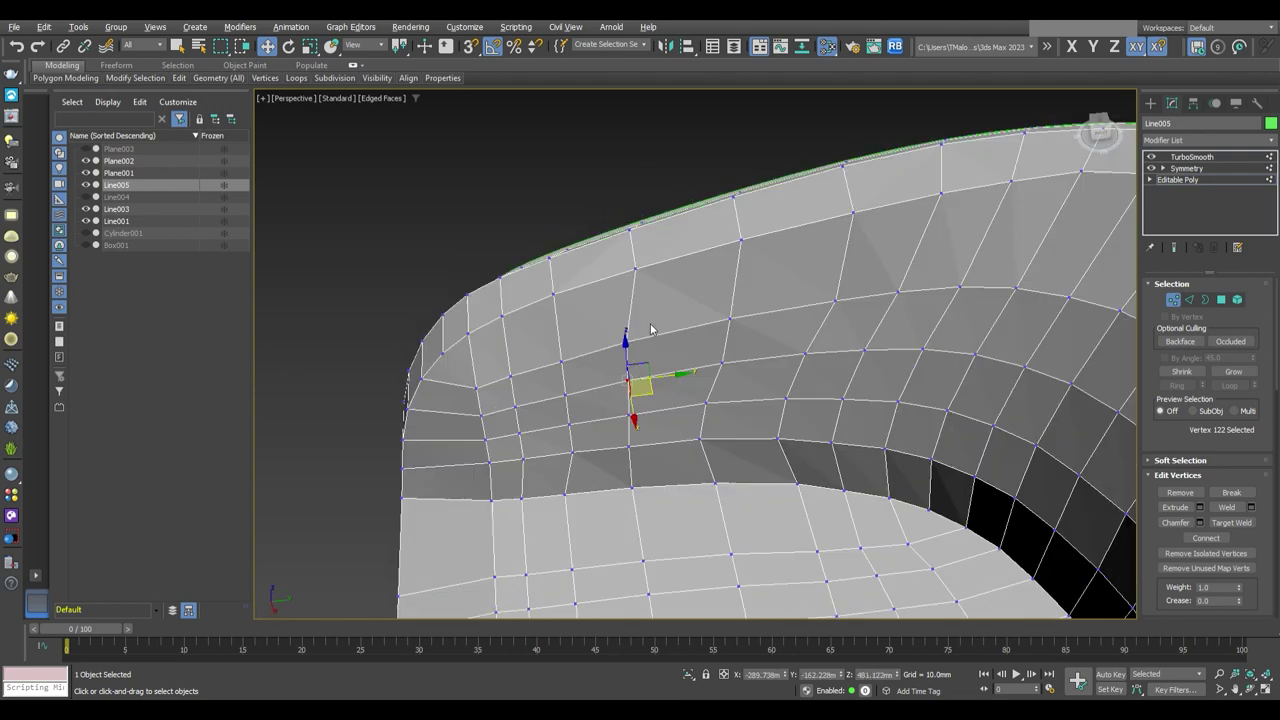
alt+middle_drag(651, 406, 700, 330)
click(1192, 157)
key(F4)
alt+middle_drag(830, 392, 904, 390)
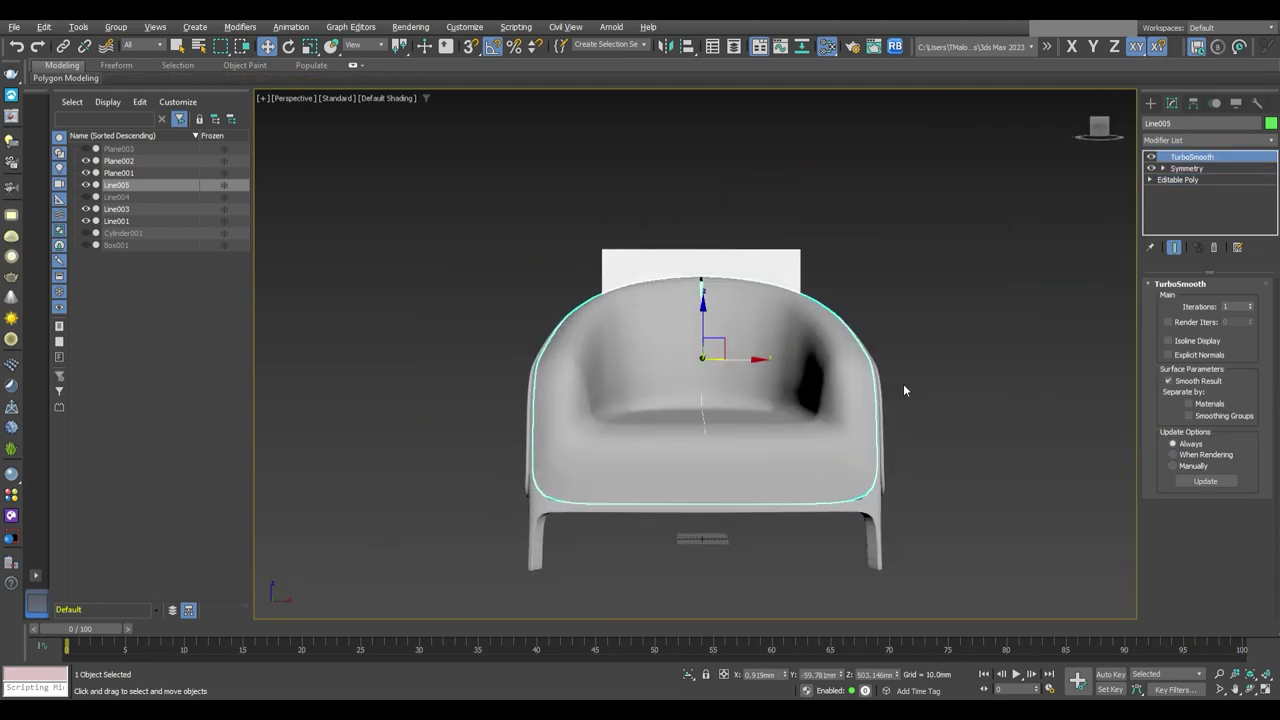
mouse_move(750, 422)
alt+middle_down()
mouse_move(705, 443)
mouse_move(754, 441)
mouse_move(690, 452)
mouse_move(698, 462)
mouse_move(771, 423)
mouse_move(740, 430)
alt+middle_up()
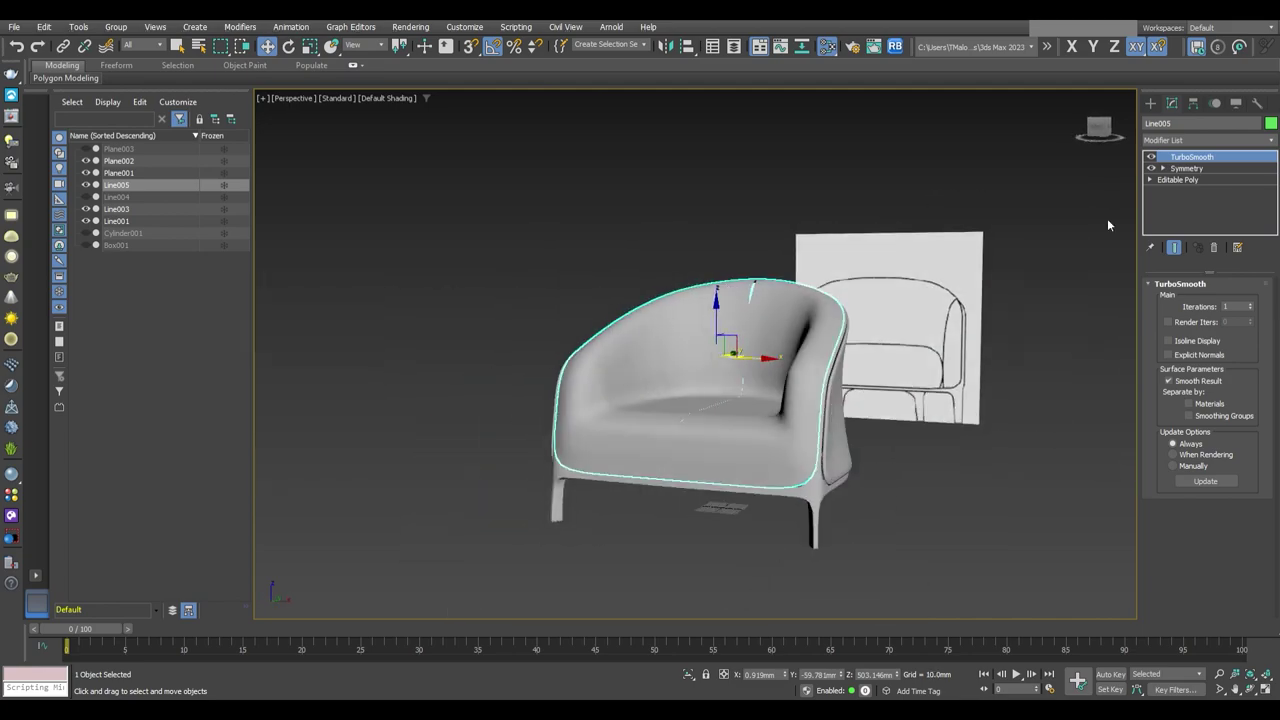
Select another edge loop across the backrest where the seat meets it
click(1177, 180)
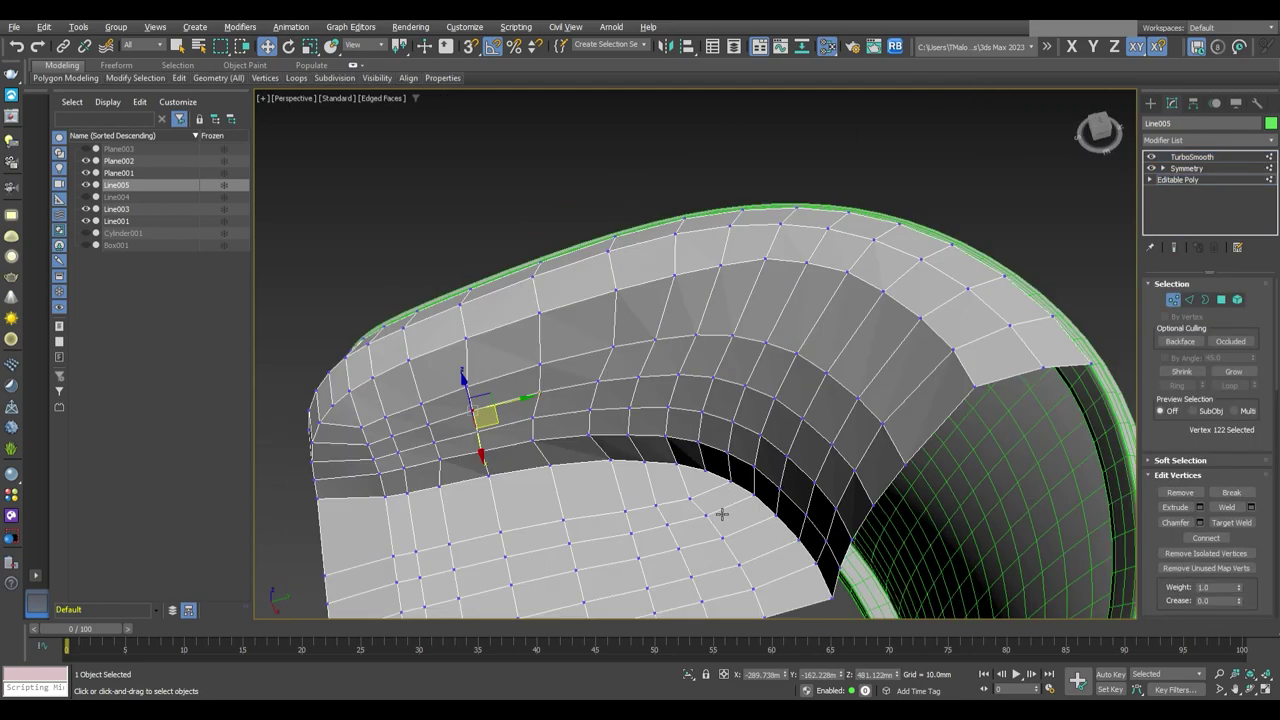
alt+middle_drag(775, 451, 700, 467)
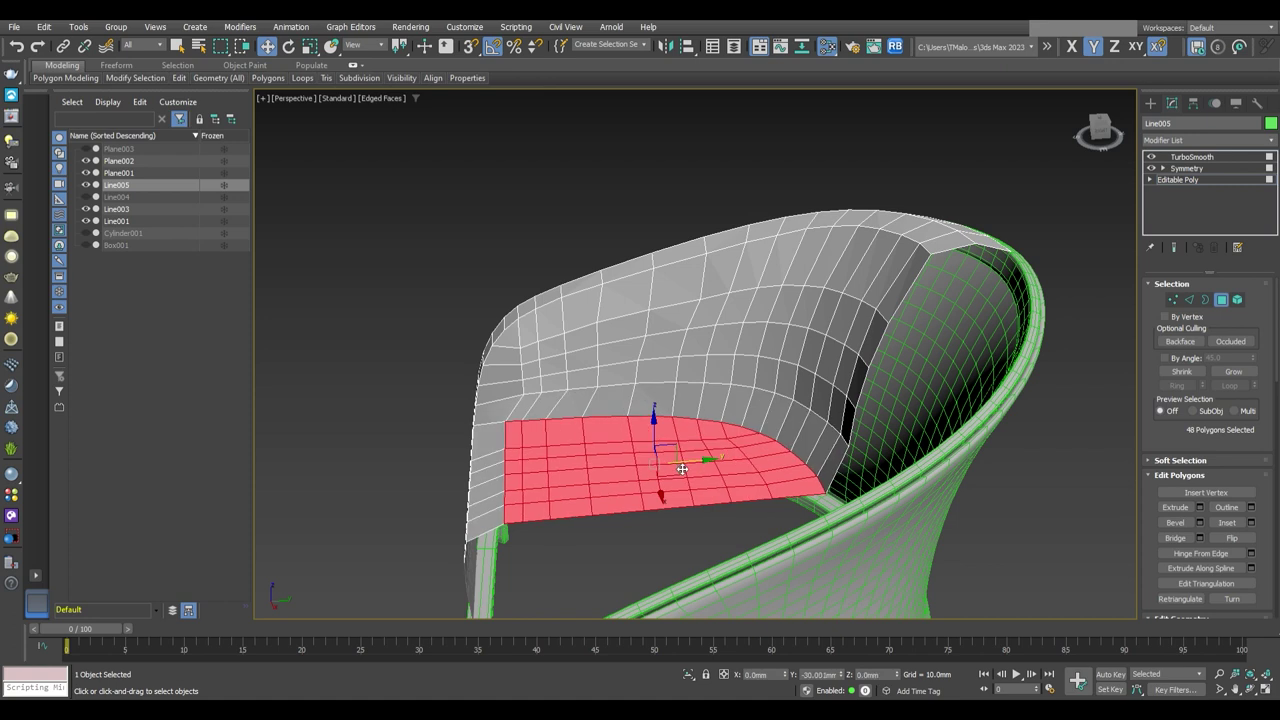
key(2)
double_click(582, 398)
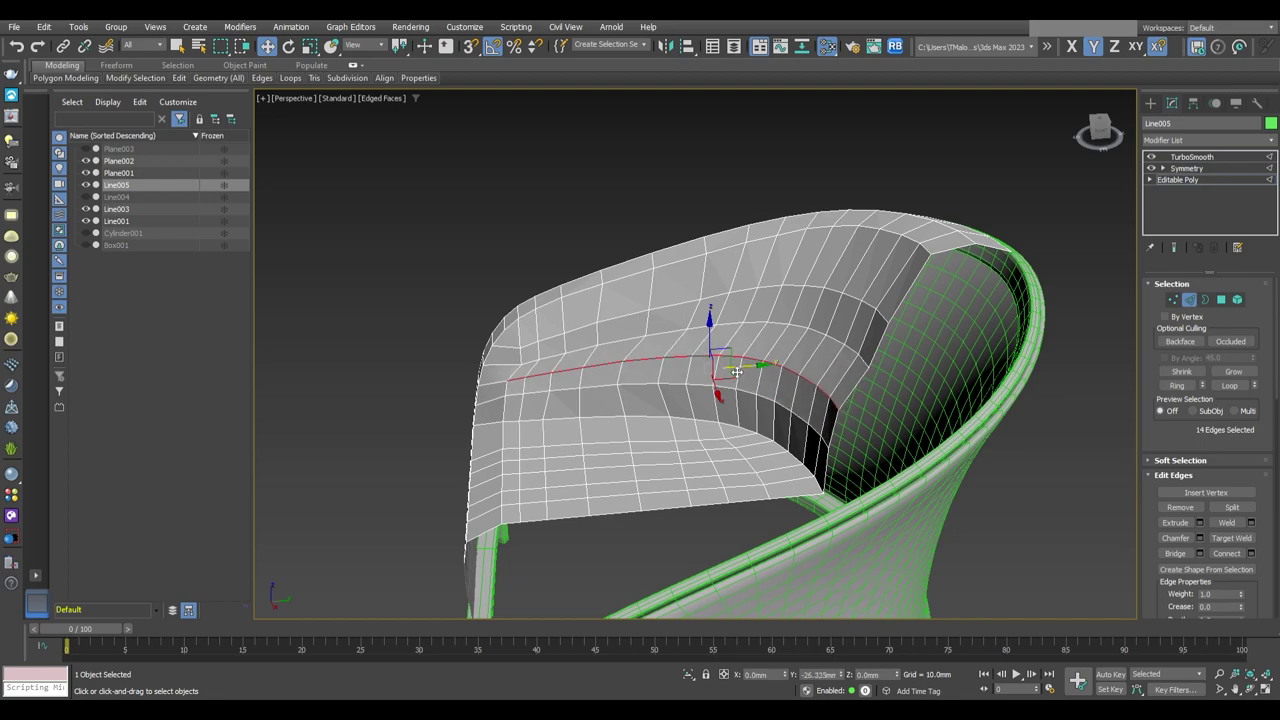
alt+middle_drag(746, 344, 812, 438)
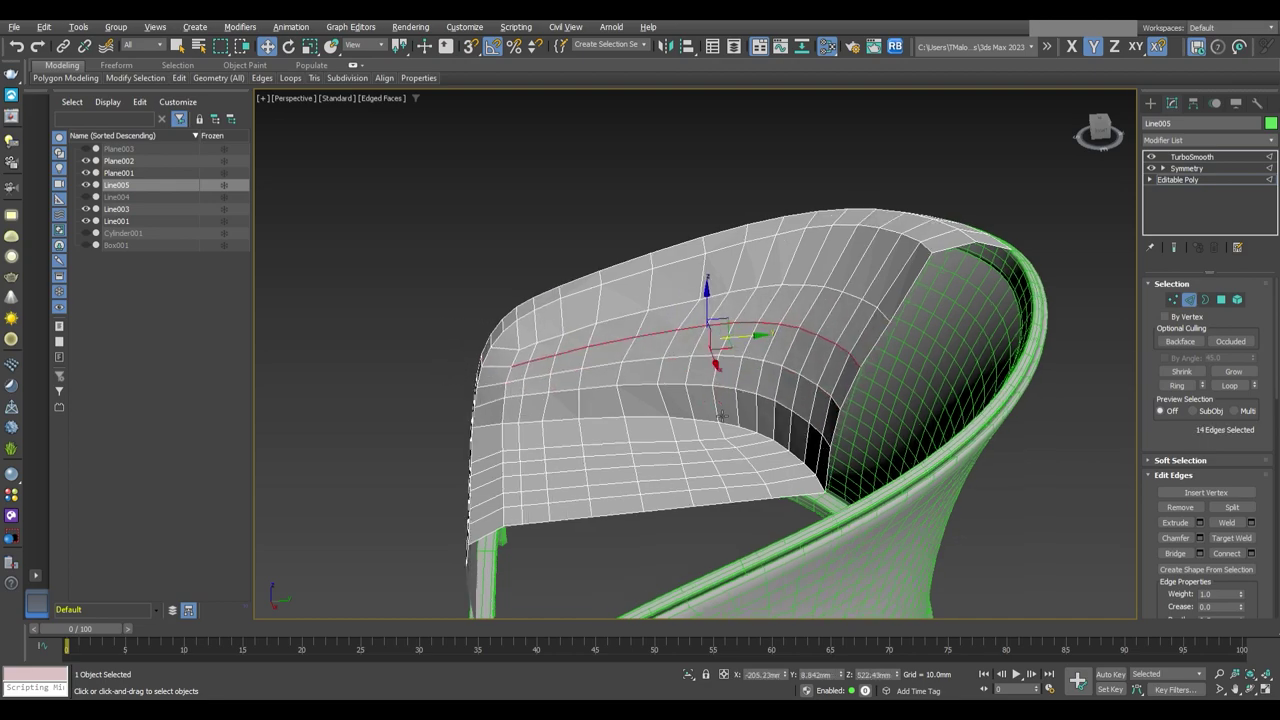
Show the smoothed cushion again and inspect the chair with face edges visible
key(2)
click(1190, 157)
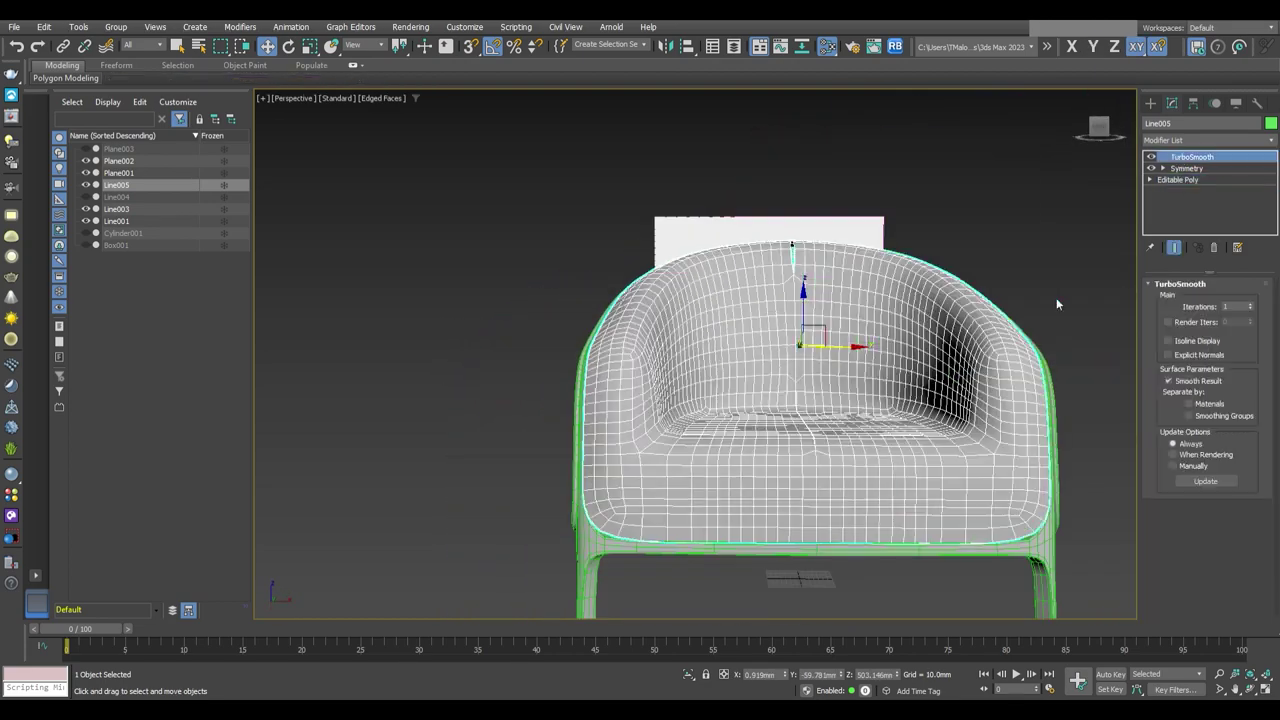
mouse_move(1056, 297)
alt+middle_down()
mouse_move(826, 454)
mouse_move(905, 467)
mouse_move(827, 462)
mouse_move(805, 446)
alt+middle_up()
scroll(802, 444, up, 5)
scroll(802, 444, up, 3)
key(F4)
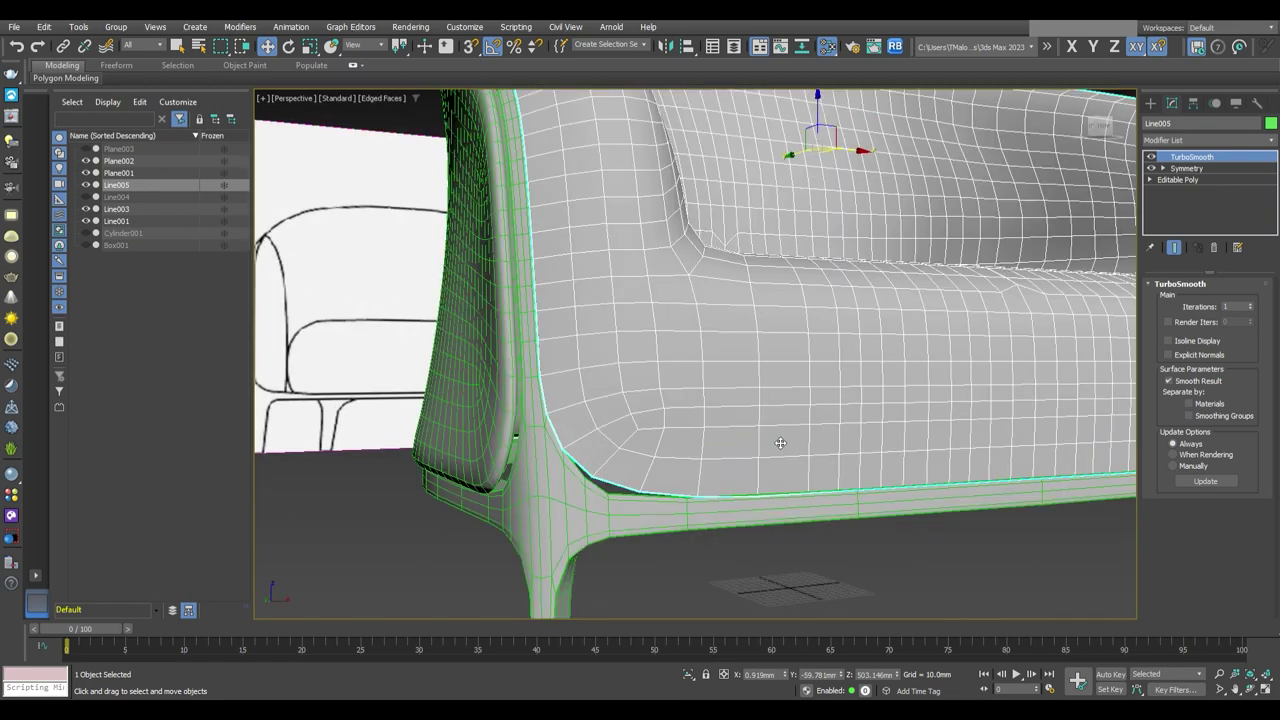
scroll(784, 462, down, 3)
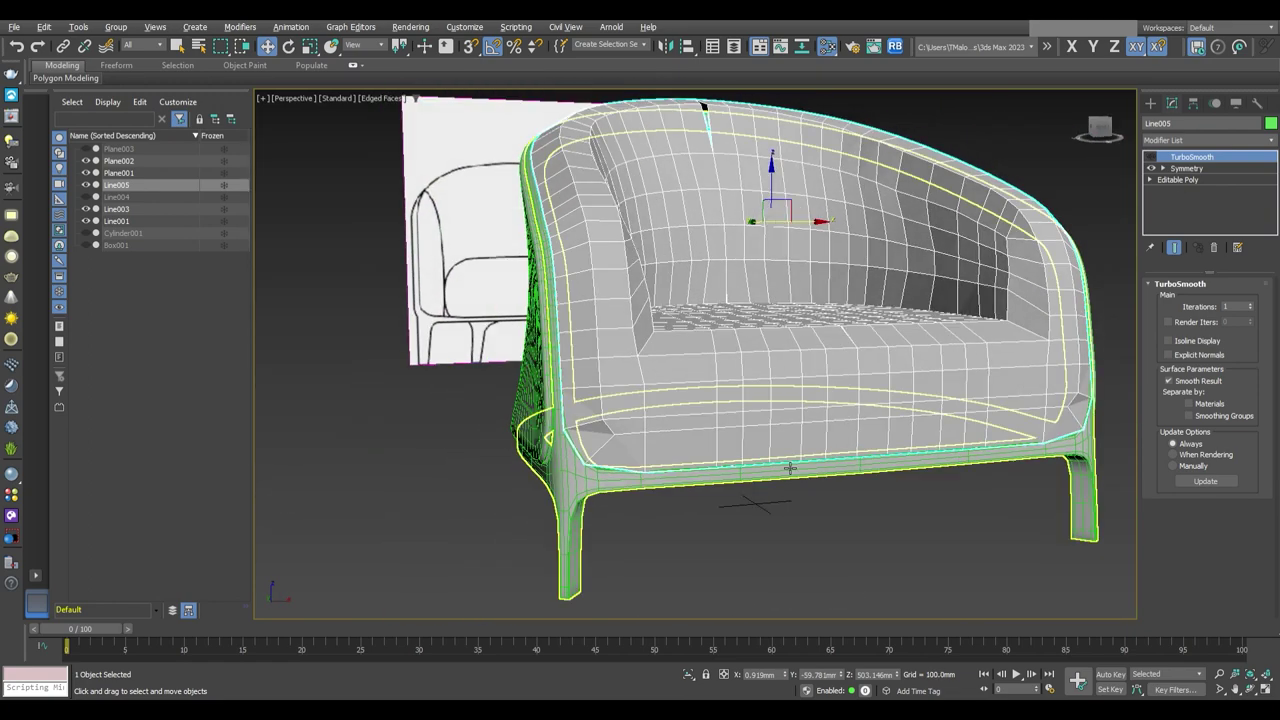
alt+middle_drag(290, 428, 1072, 193)
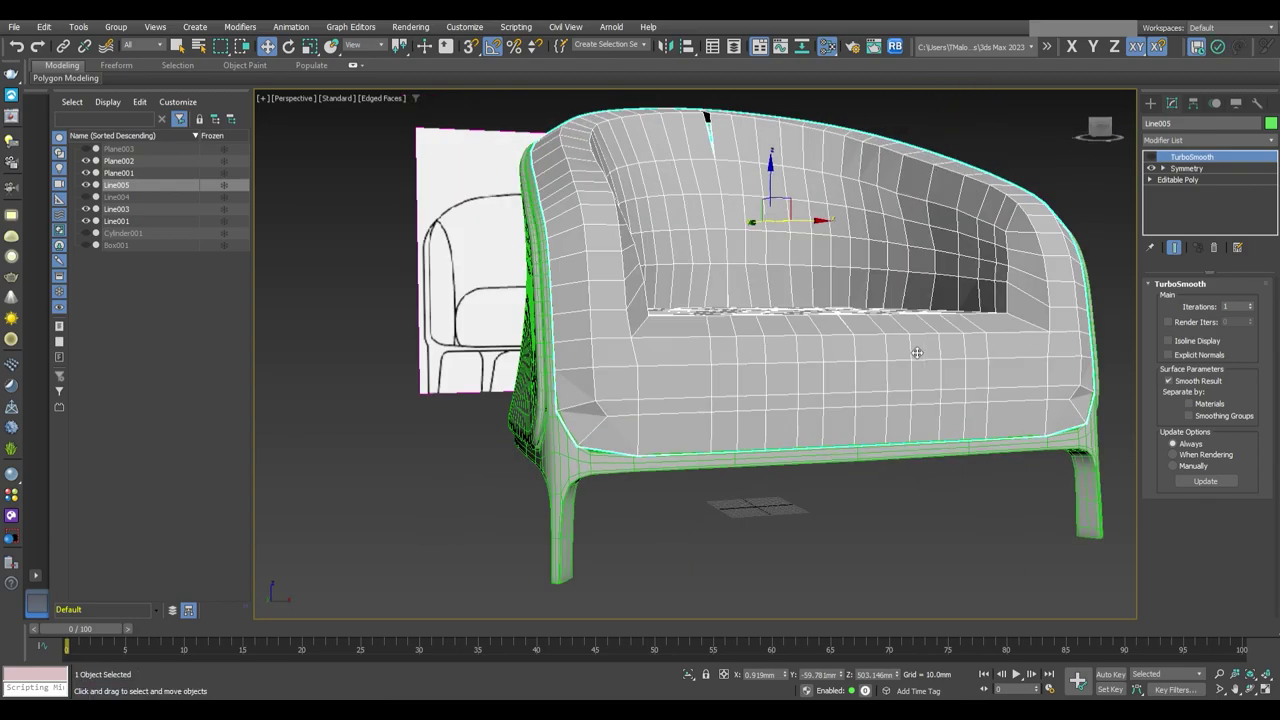
In Top view, select the centre-seam vertices and scale them flat with snapping on
click(1177, 179)
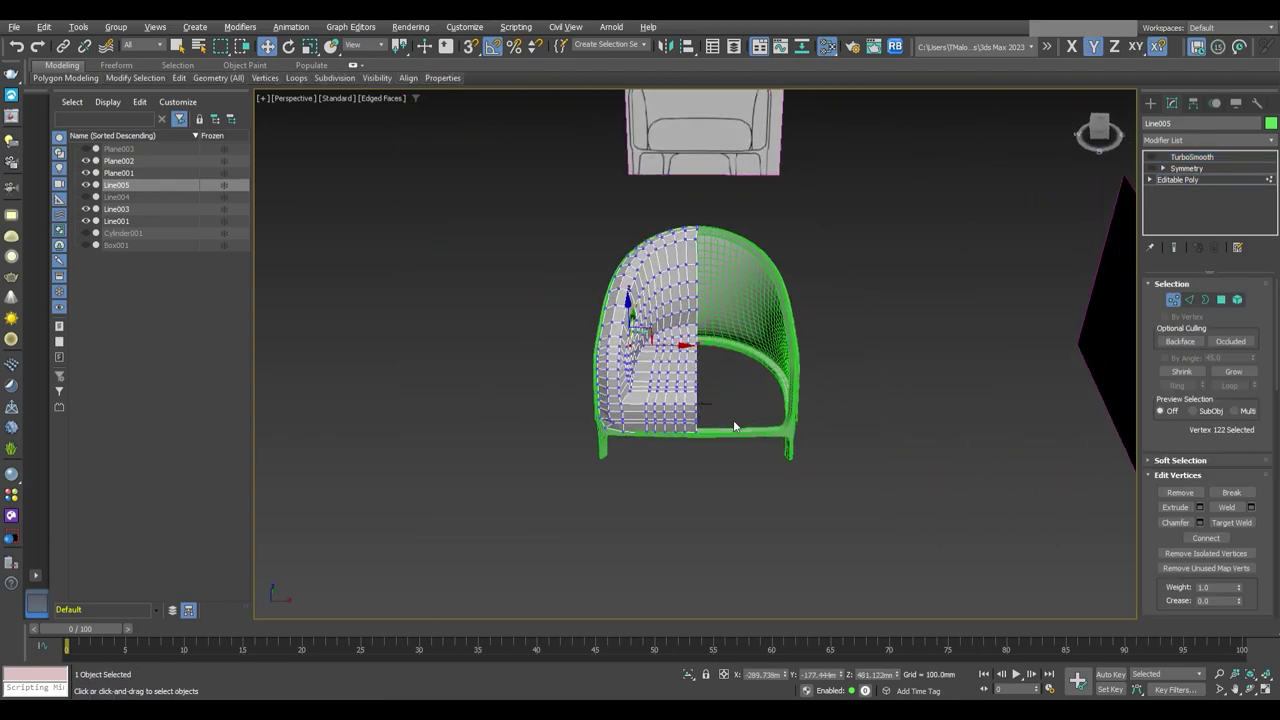
key(t)
key(F3)
scroll(730, 150, up, 2)
drag(730, 150, 640, 525)
middle_drag(720, 417, 741, 335)
key(r)
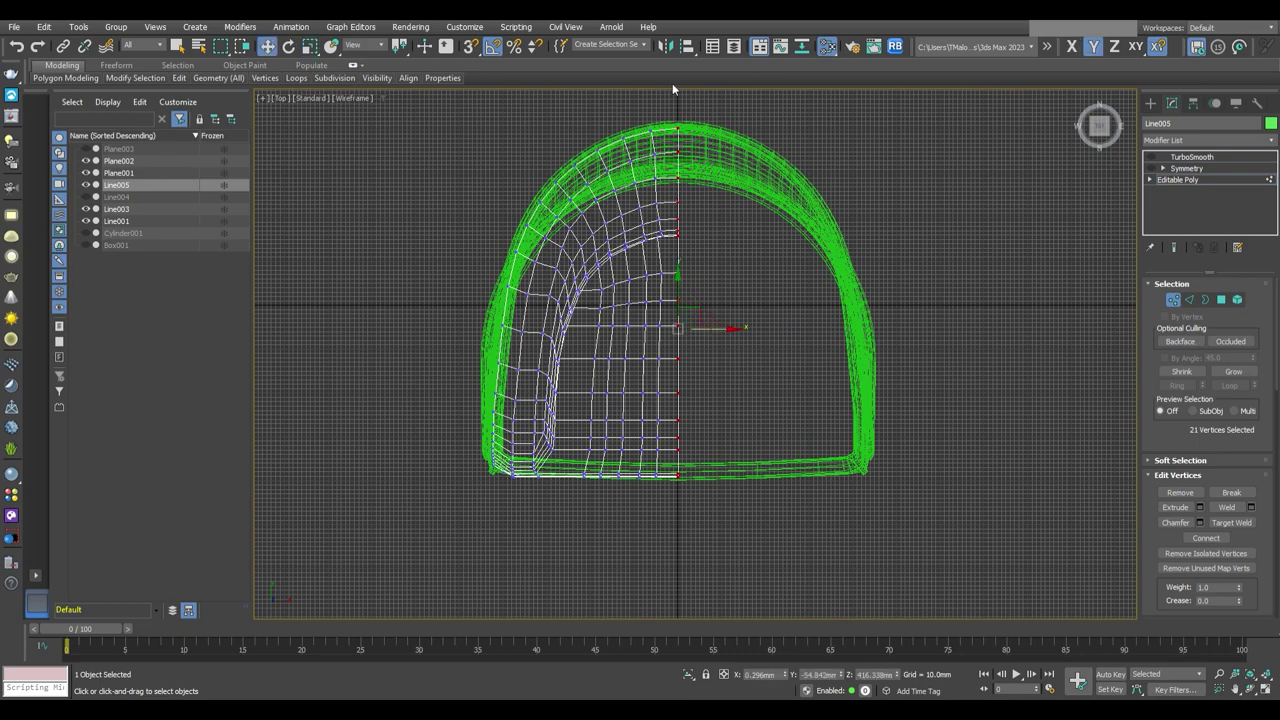
key(s)
scroll(686, 297, up, 2)
scroll(640, 423, up, 2)
key(1)
Re-enable Symmetry and TurboSmooth and compare the mirrored, smoothed cushion from the front
key(shift+z)
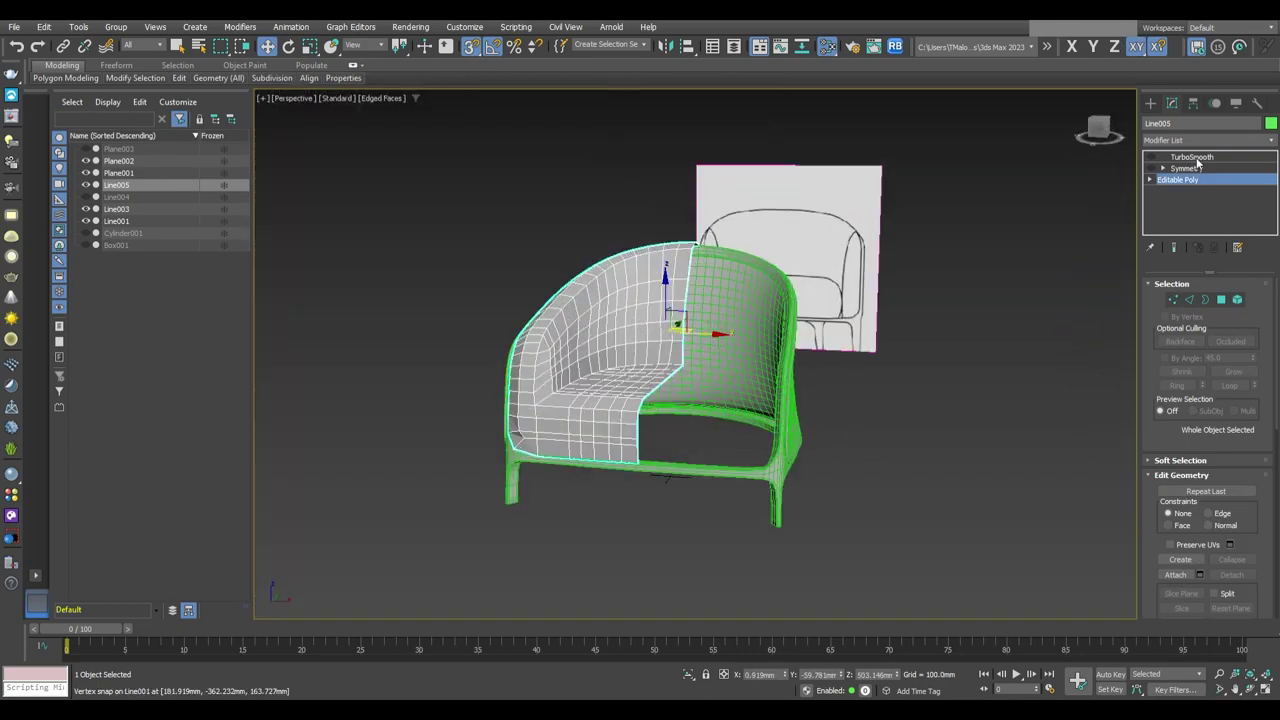
click(1186, 168)
click(1192, 157)
key(F4)
scroll(910, 406, up, 3)
scroll(887, 404, down, 1)
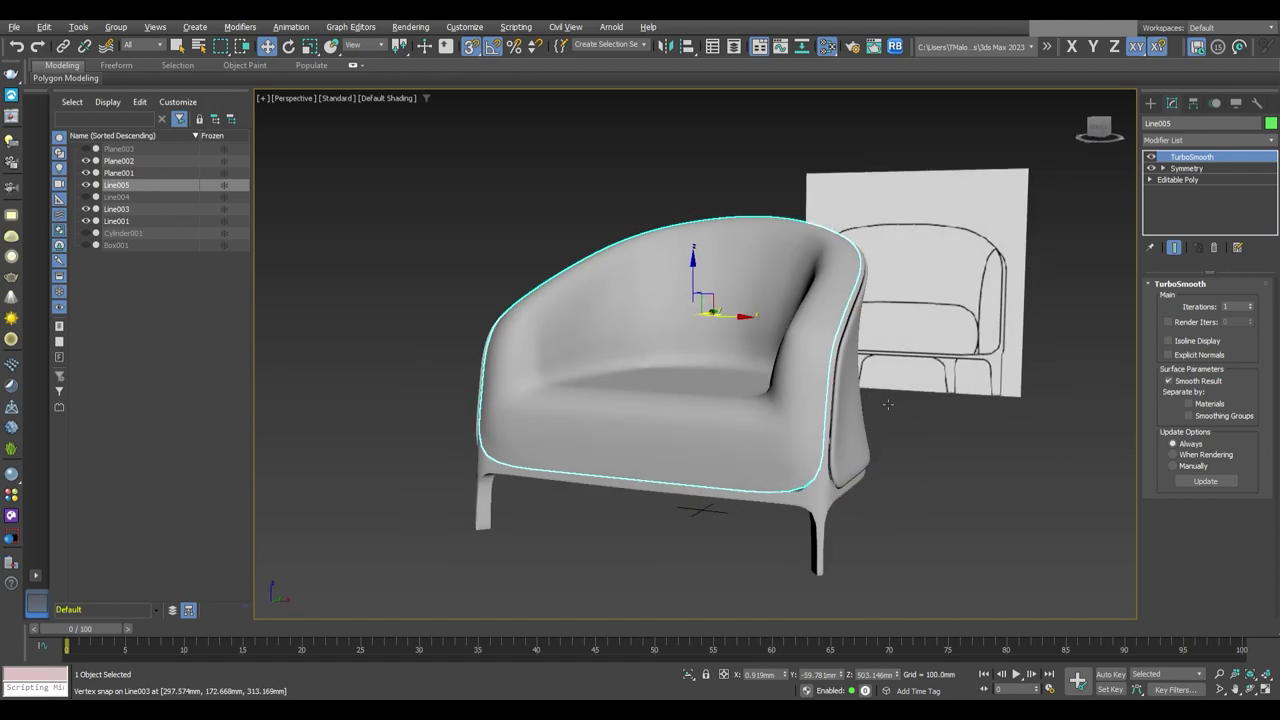
alt+middle_drag(816, 402, 760, 400)
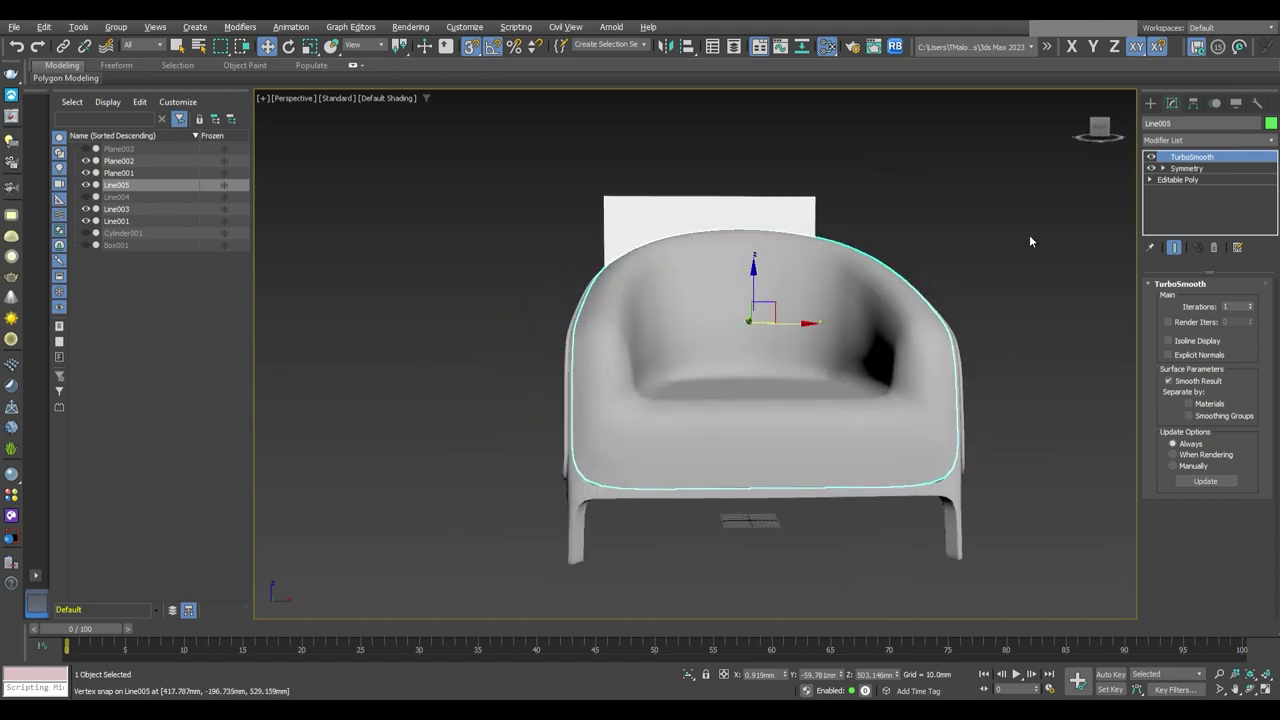
click(1151, 157)
Return to the base mesh in edge mode and add edges at the seat front to the selection
click(1175, 179)
key(2)
key(F4)
scroll(800, 380, up, 2)
scroll(680, 400, up, 3)
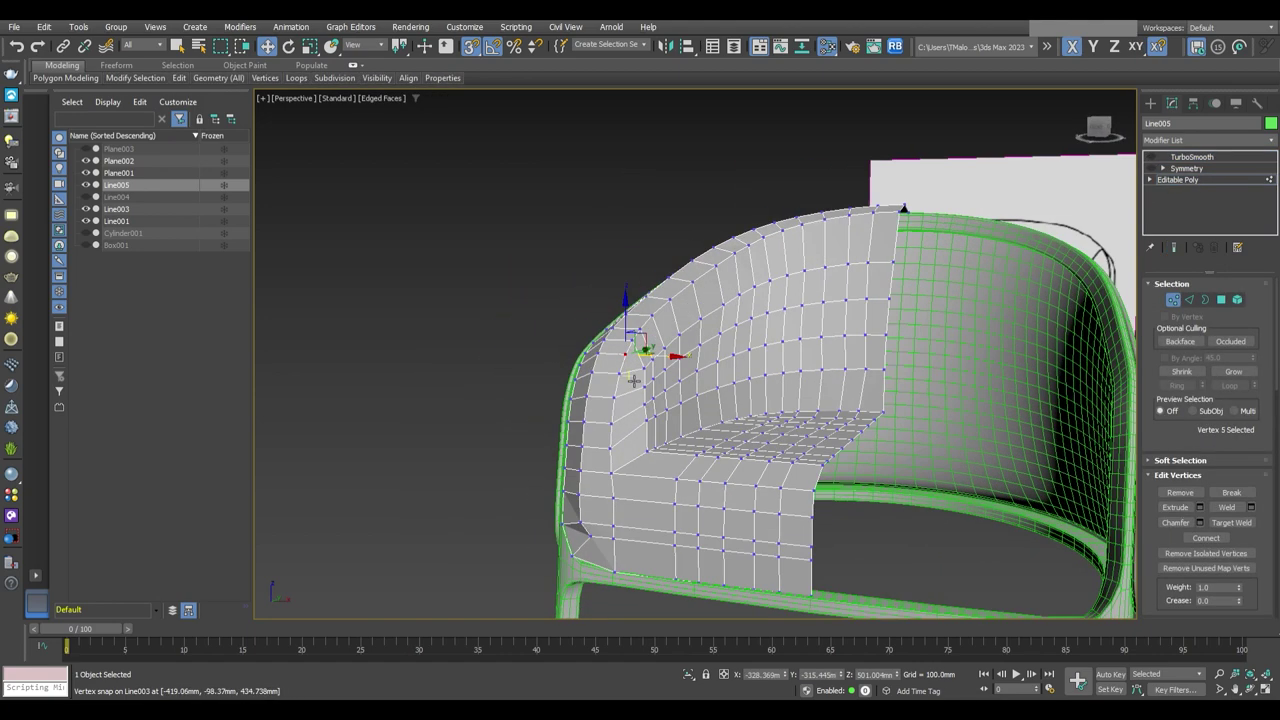
scroll(610, 424, up, 3)
mouse_move(502, 498)
alt+middle_down()
mouse_move(669, 429)
mouse_move(798, 245)
alt+middle_up()
mouse_move(800, 302)
alt+middle_down()
mouse_move(571, 463)
mouse_move(757, 363)
alt+middle_up()
ctrl+click(773, 346)
scroll(773, 349, down, 2)
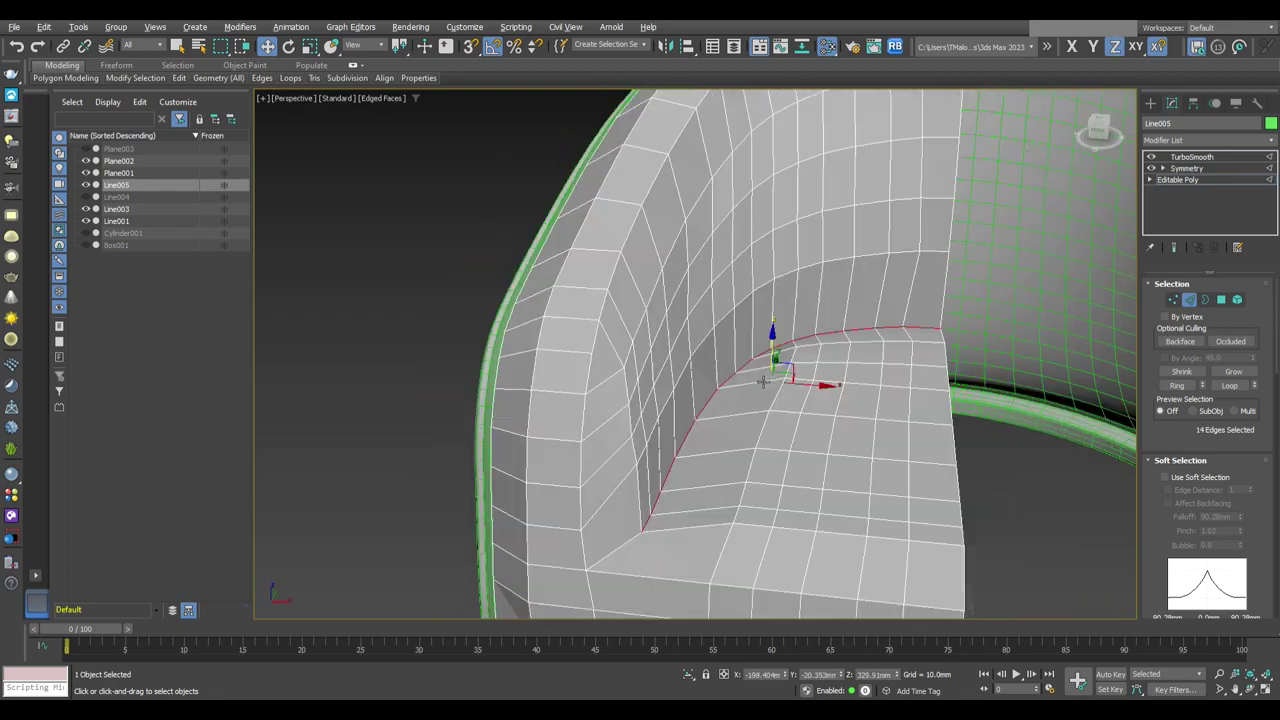
mouse_move(773, 349)
alt+middle_down()
mouse_move(780, 414)
mouse_move(732, 447)
alt+middle_up()
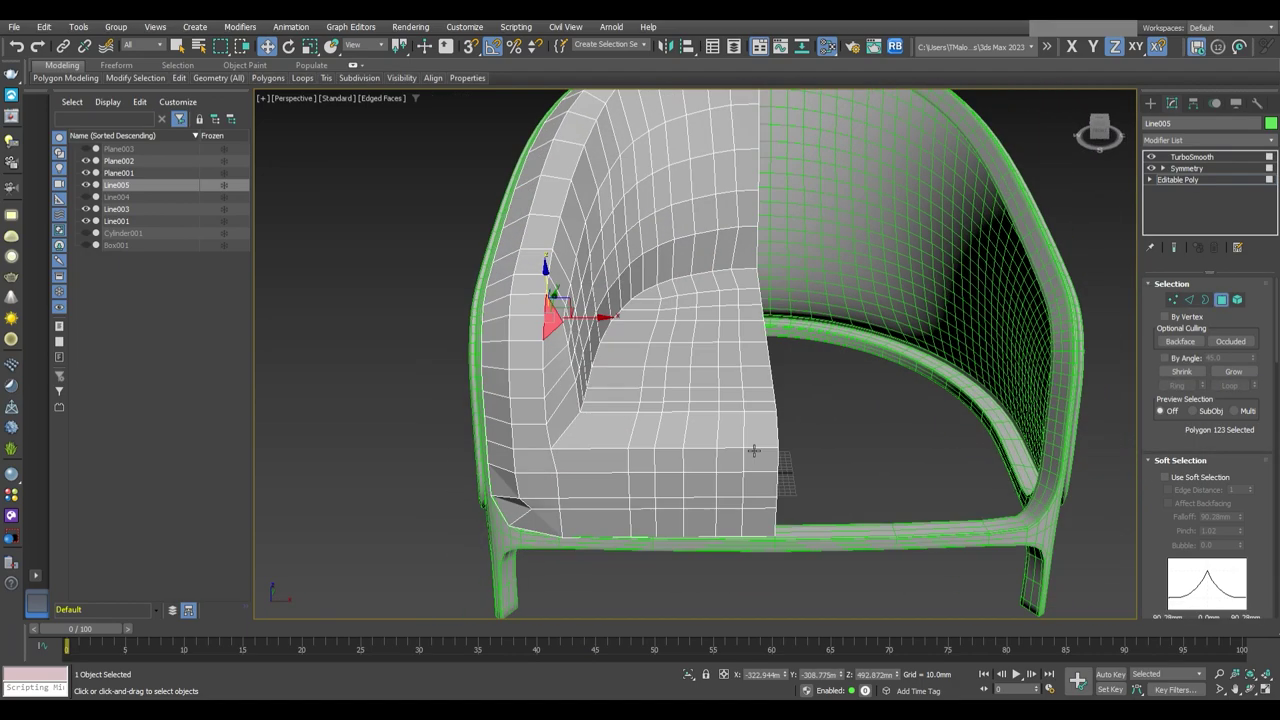
Turn off smoothing on cushion copy Line006 and select seat-edge polygons in wireframe view
click(1150, 157)
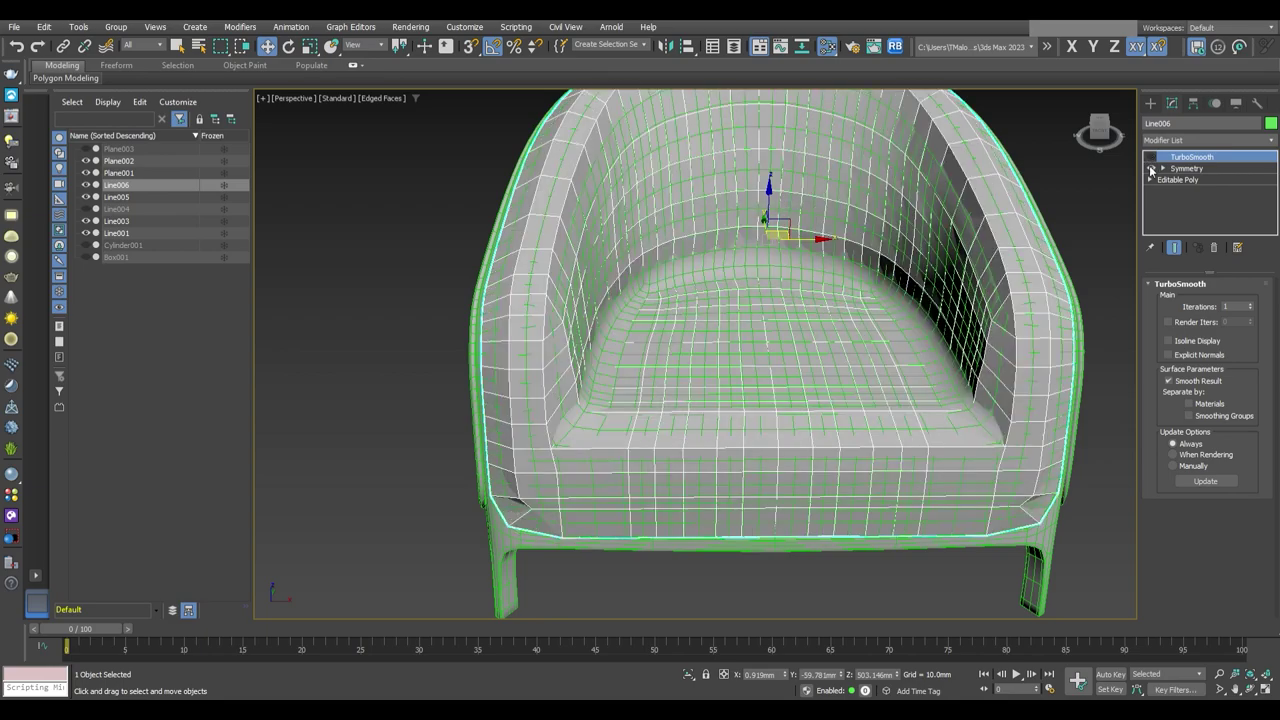
click(1177, 179)
alt+middle_drag(807, 429, 700, 300)
drag(646, 400, 755, 420)
shift+click(685, 348)
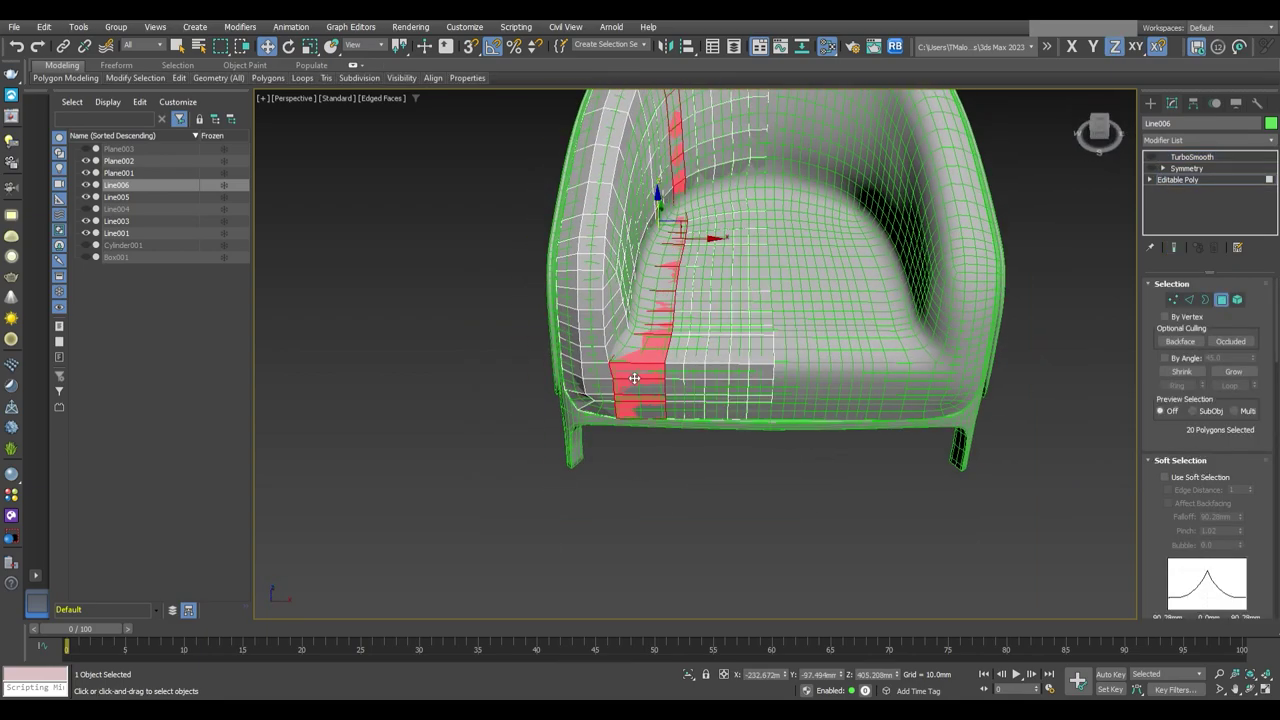
scroll(686, 400, up, 5)
alt+middle_drag(686, 466, 663, 423)
key(F3)
scroll(729, 395, down, 5)
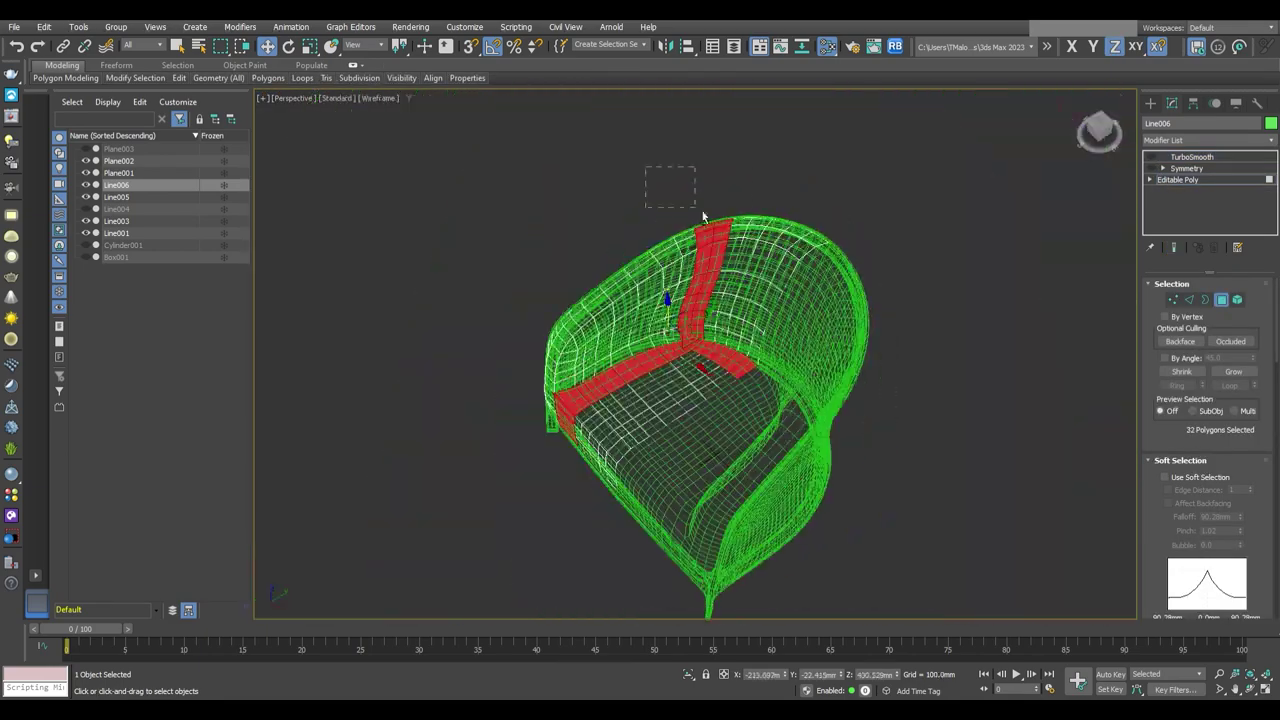
scroll(729, 395, up, 4)
alt+middle_drag(729, 395, 794, 324)
click(666, 425)
alt+click(658, 438)
Select and trim an edge loop along the backrest, then inspect the seat interior
key(2)
scroll(658, 438, up, 4)
double_click(800, 271)
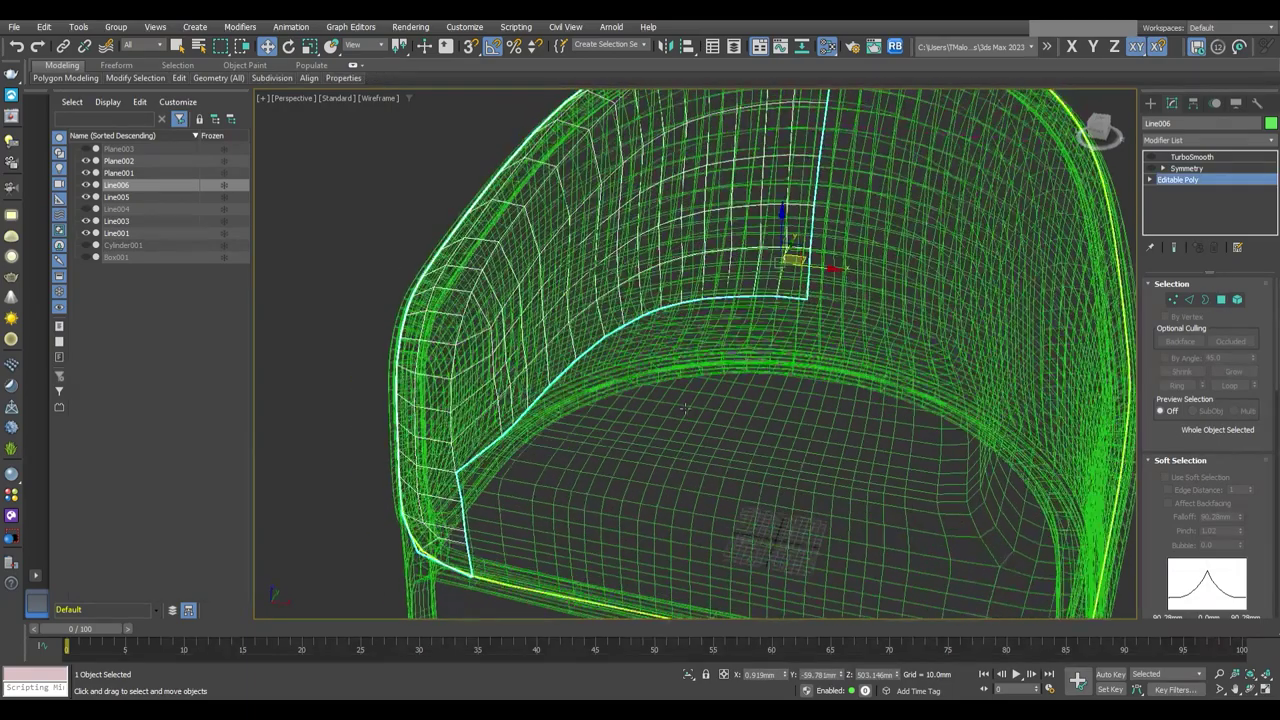
alt+middle_drag(700, 400, 488, 457)
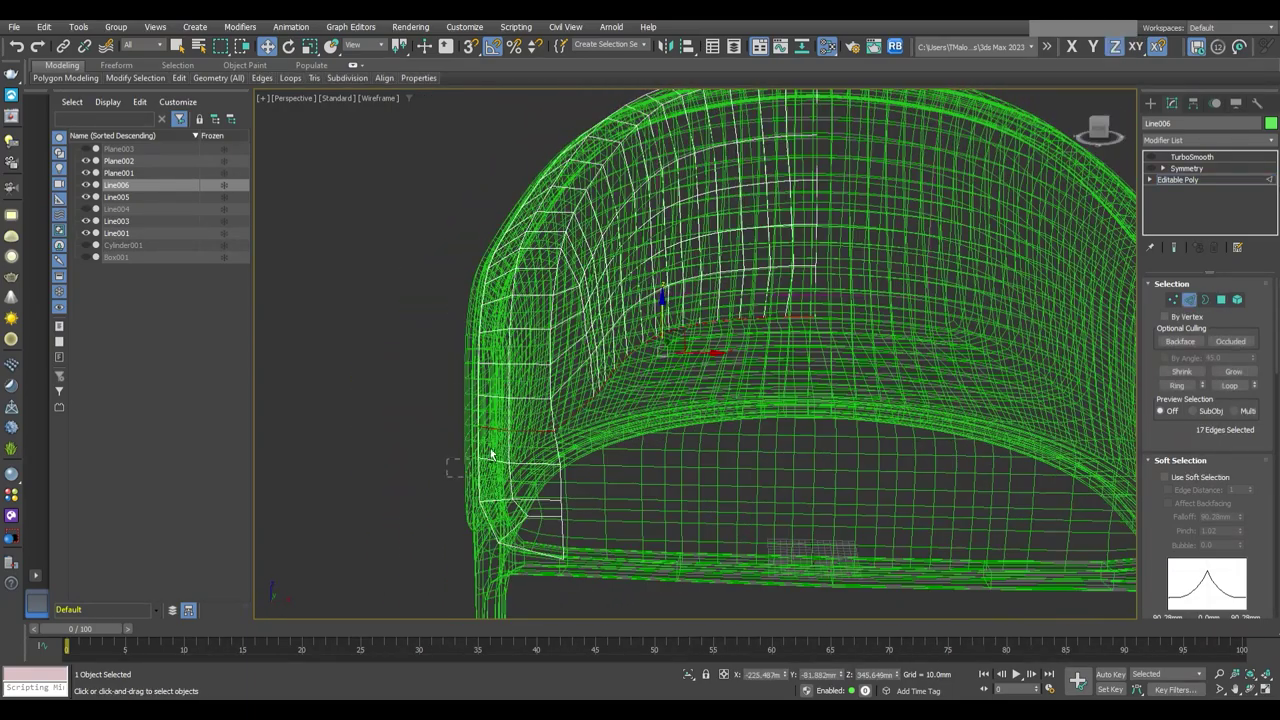
alt+click(691, 403)
click(1189, 462)
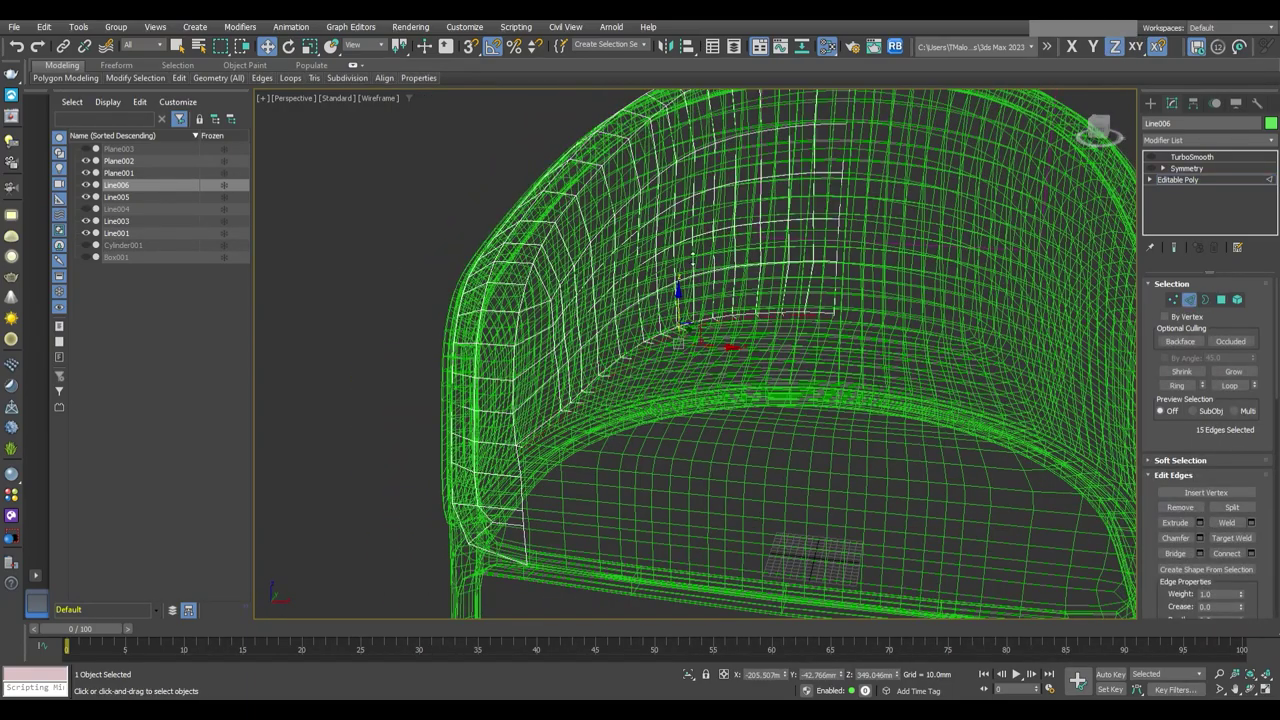
alt+middle_drag(551, 452, 739, 410)
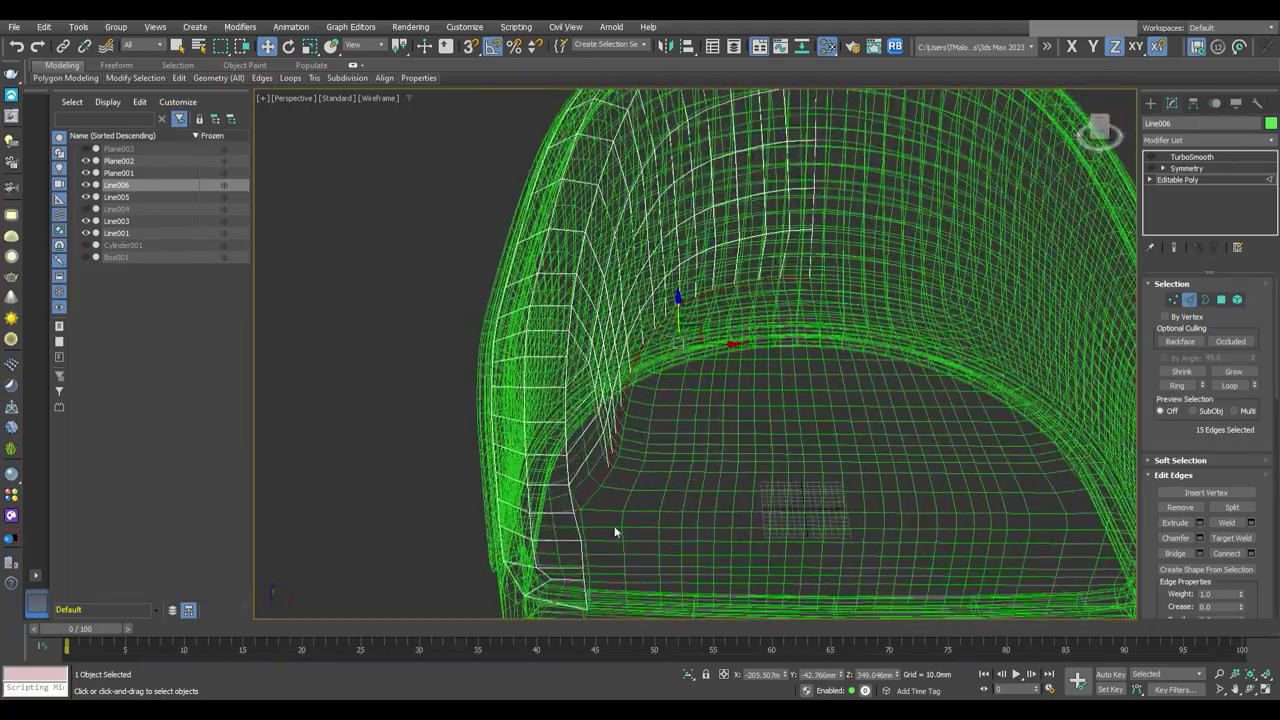
mouse_move(603, 600)
alt+middle_down()
mouse_move(680, 520)
mouse_move(807, 463)
mouse_move(741, 499)
mouse_move(757, 522)
mouse_move(646, 244)
alt+middle_up()
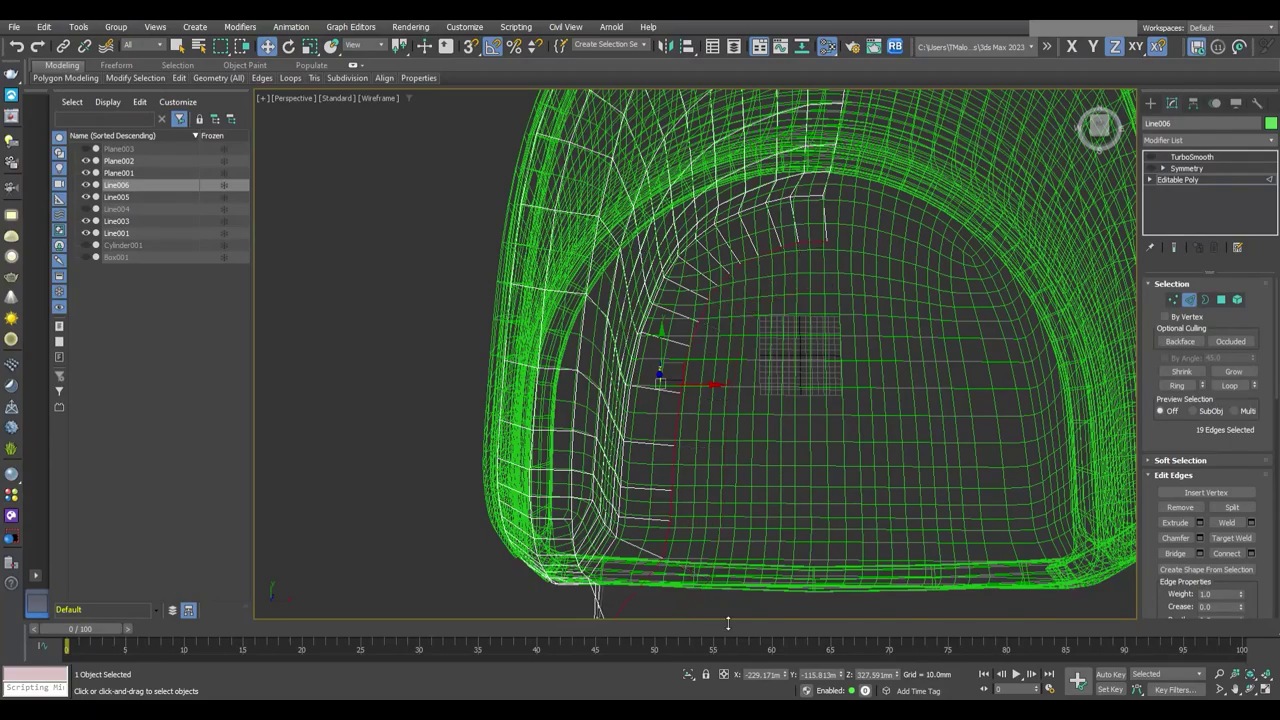
mouse_move(728, 623)
alt+middle_down()
mouse_move(758, 420)
mouse_move(686, 451)
mouse_move(737, 458)
mouse_move(754, 523)
mouse_move(761, 481)
alt+middle_up()
Select 15 seat vertices on Line006's base mesh in Vertex mode
click(1100, 207)
click(728, 489)
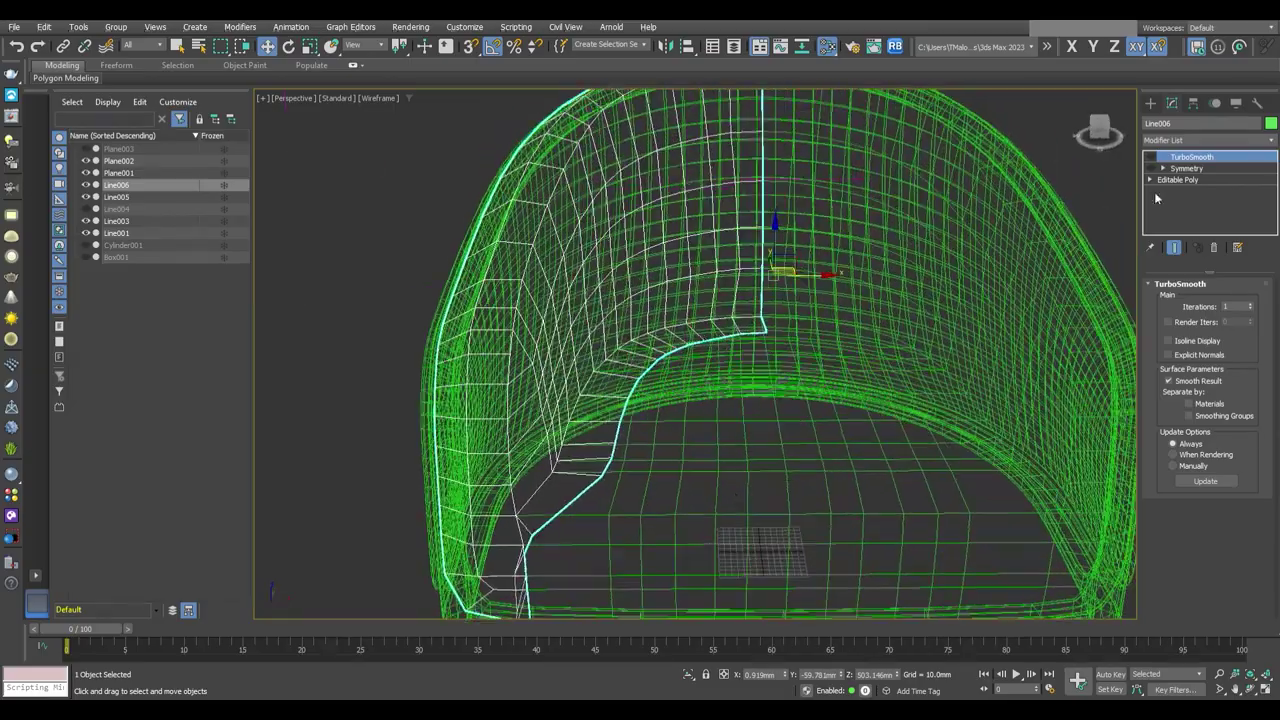
click(1177, 179)
key(1)
scroll(664, 362, down, 2)
scroll(664, 362, down, 5)
scroll(710, 380, up, 7)
click(710, 378)
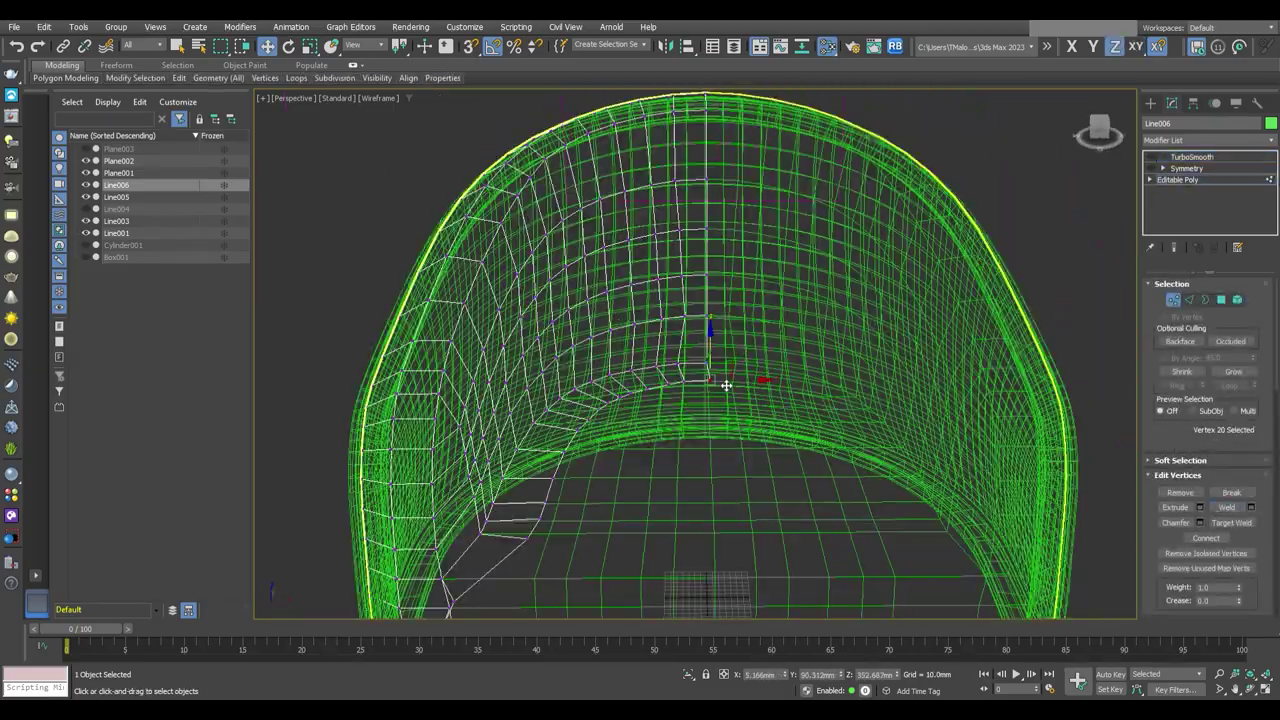
mouse_move(708, 367)
alt+middle_down()
mouse_move(634, 497)
mouse_move(754, 477)
mouse_move(660, 400)
mouse_move(652, 472)
mouse_move(586, 390)
mouse_move(688, 403)
mouse_move(606, 337)
mouse_move(620, 345)
mouse_move(583, 336)
mouse_move(643, 383)
alt+middle_up()
key(F3)
mouse_move(523, 598)
alt+middle_down()
mouse_move(600, 560)
mouse_move(847, 272)
alt+middle_up()
key(r)
key(w)
With snapping on, move the seat-corner vertex onto the frame edge
mouse_move(876, 340)
alt+middle_down()
mouse_move(615, 420)
mouse_move(733, 482)
mouse_move(528, 138)
alt+middle_up()
click(612, 420)
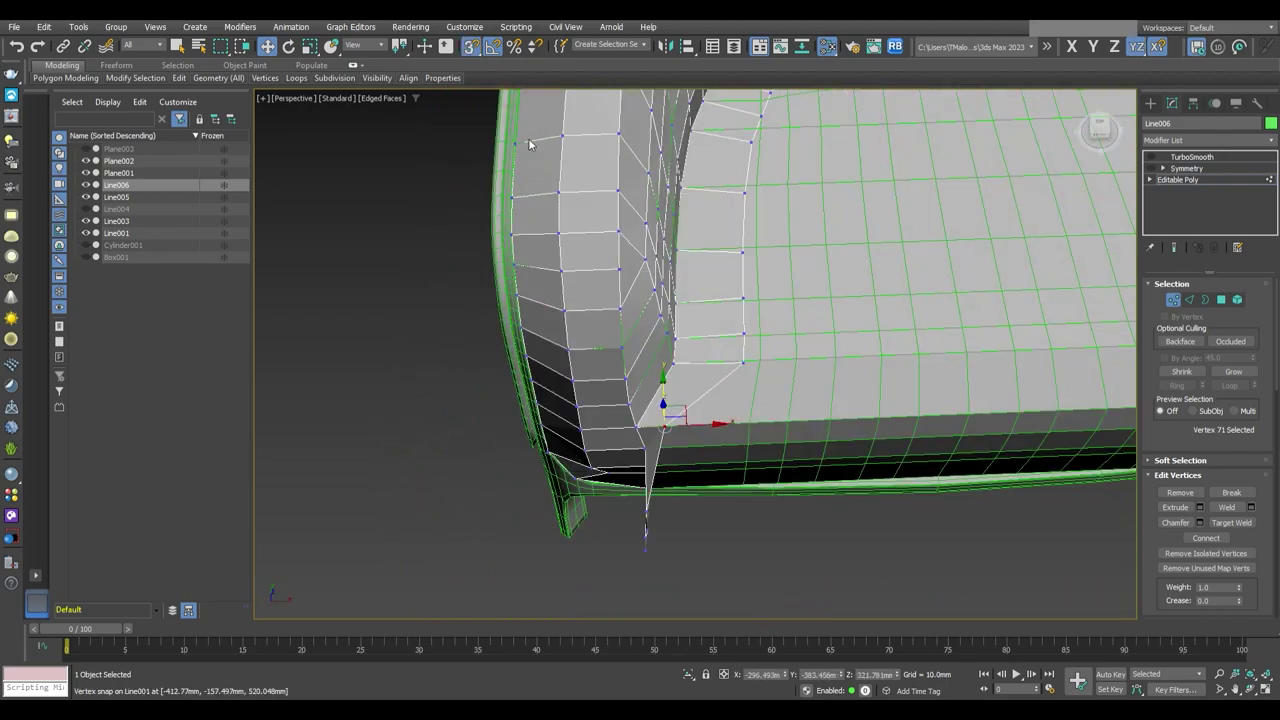
mouse_move(666, 387)
alt+middle_down()
mouse_move(716, 404)
mouse_move(744, 440)
mouse_move(725, 385)
mouse_move(740, 359)
mouse_move(699, 387)
mouse_move(749, 366)
mouse_move(783, 408)
mouse_move(545, 120)
alt+middle_up()
scroll(720, 410, down, 4)
scroll(709, 410, up, 5)
key(s)
key(s)
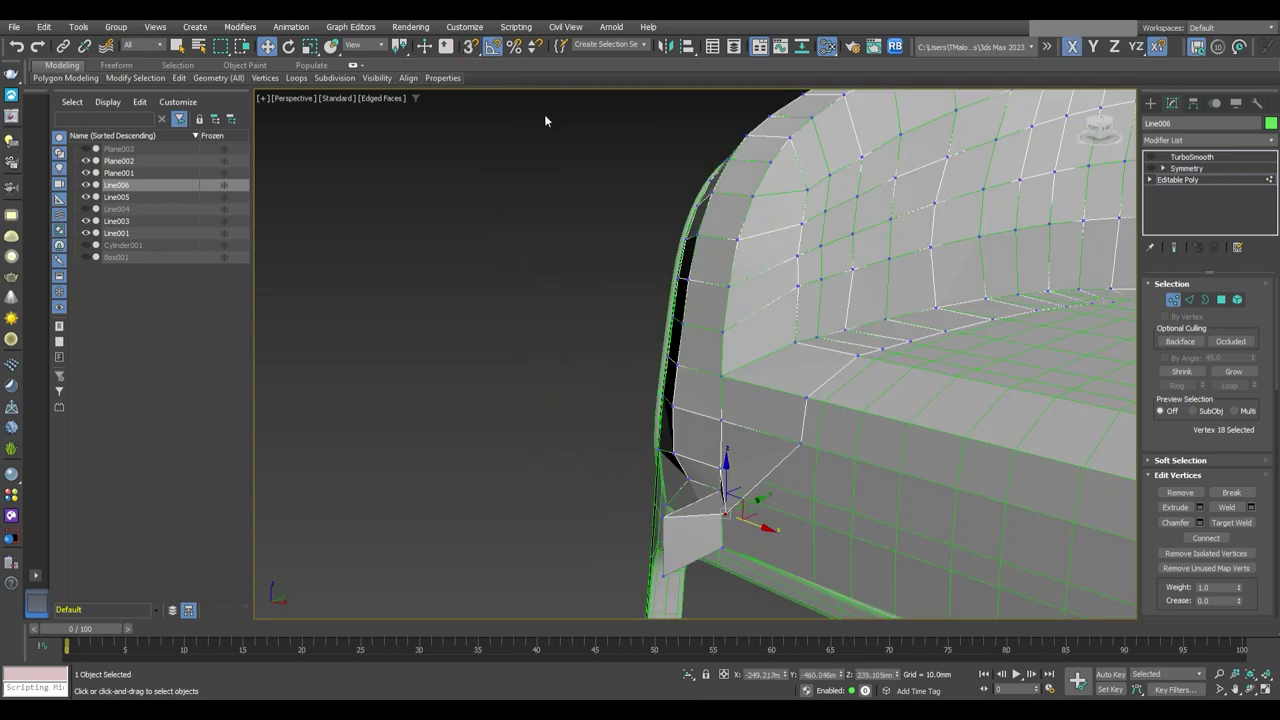
alt+middle_drag(748, 494, 715, 389)
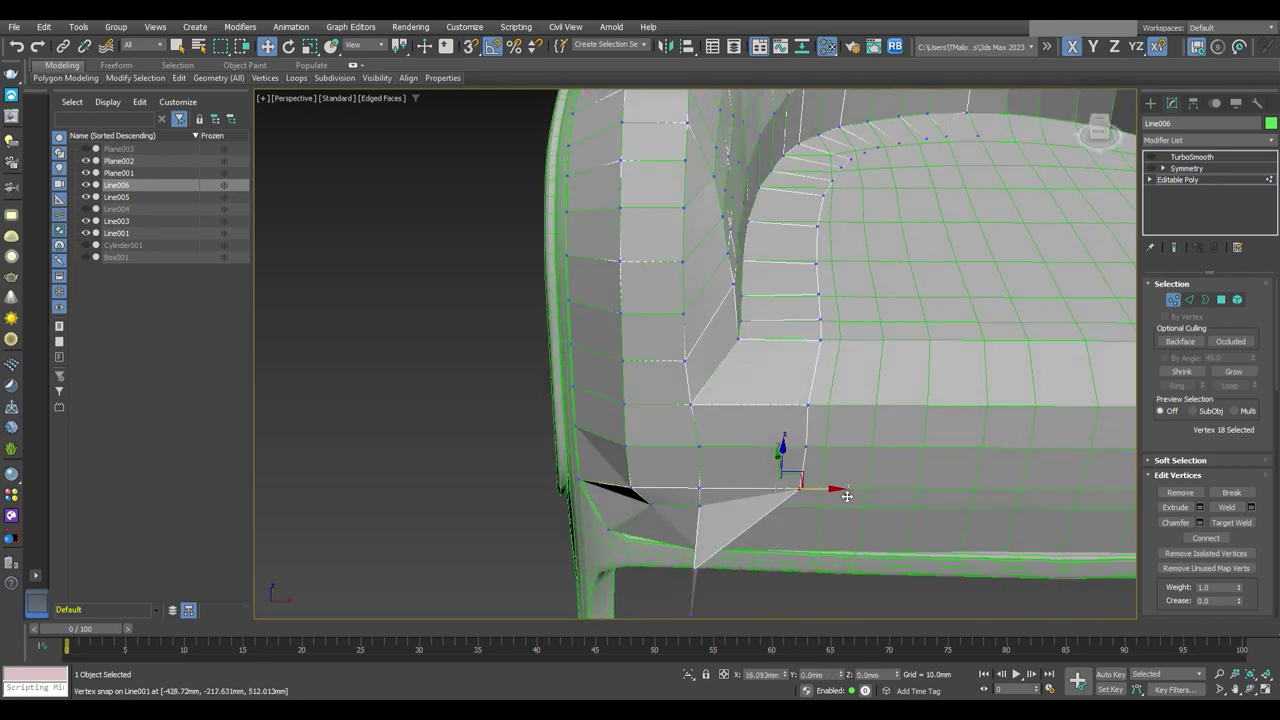
alt+middle_drag(849, 496, 724, 466)
drag(724, 466, 778, 503)
mouse_move(778, 503)
alt+middle_down()
mouse_move(778, 518)
mouse_move(756, 480)
alt+middle_up()
drag(756, 480, 777, 458)
mouse_move(777, 458)
alt+middle_down()
mouse_move(837, 414)
mouse_move(818, 476)
alt+middle_up()
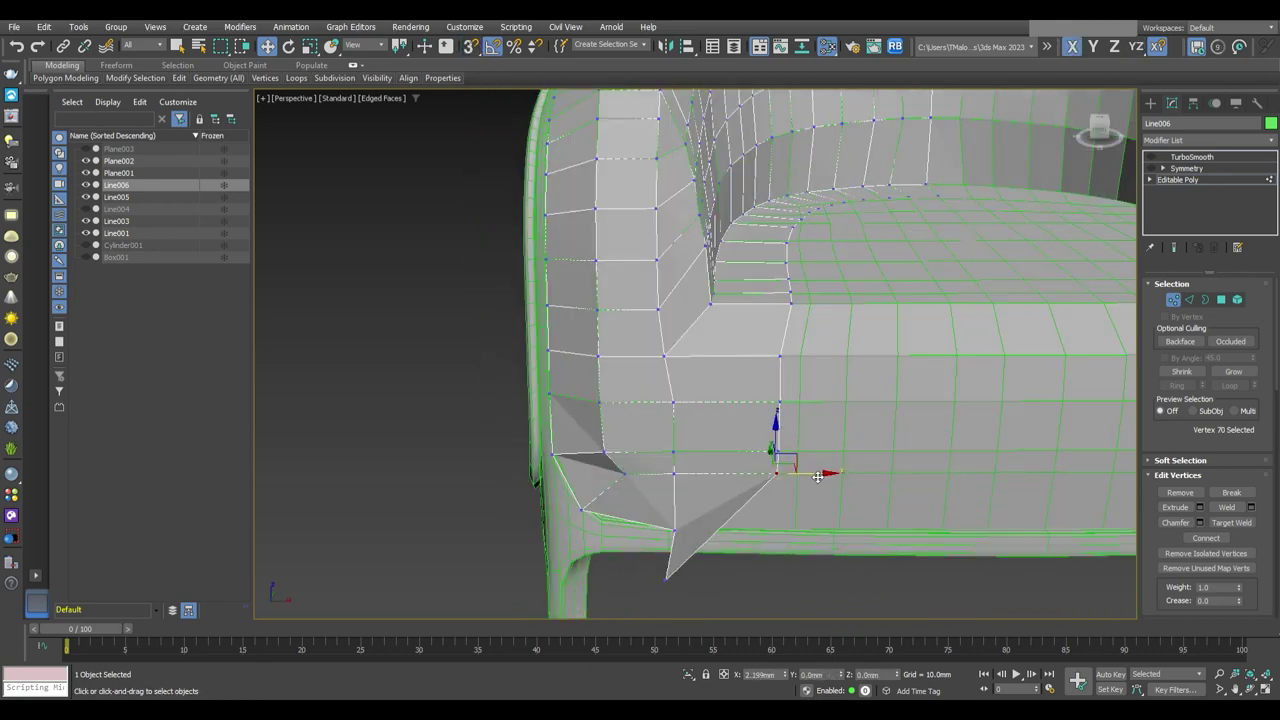
Check the pointed vertex under the seat corner with Isolate Selection (Alt+Q)
click(668, 577)
key(alt+q)
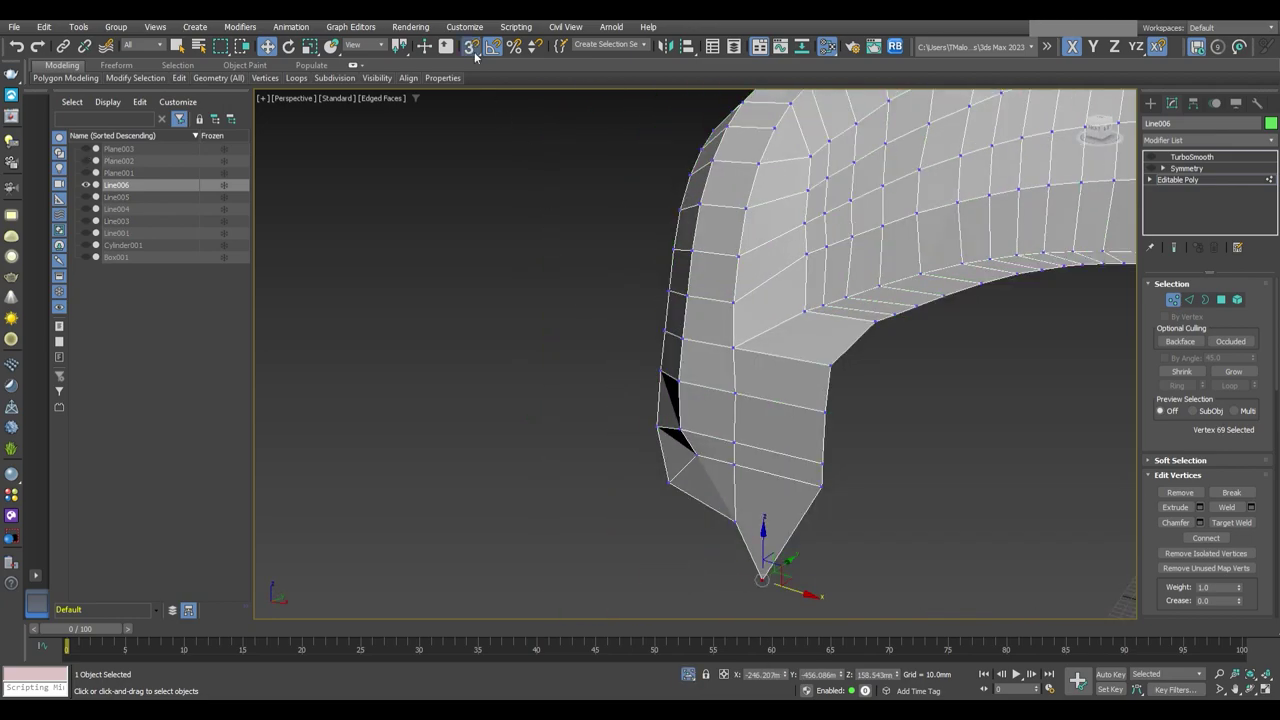
key(alt+q)
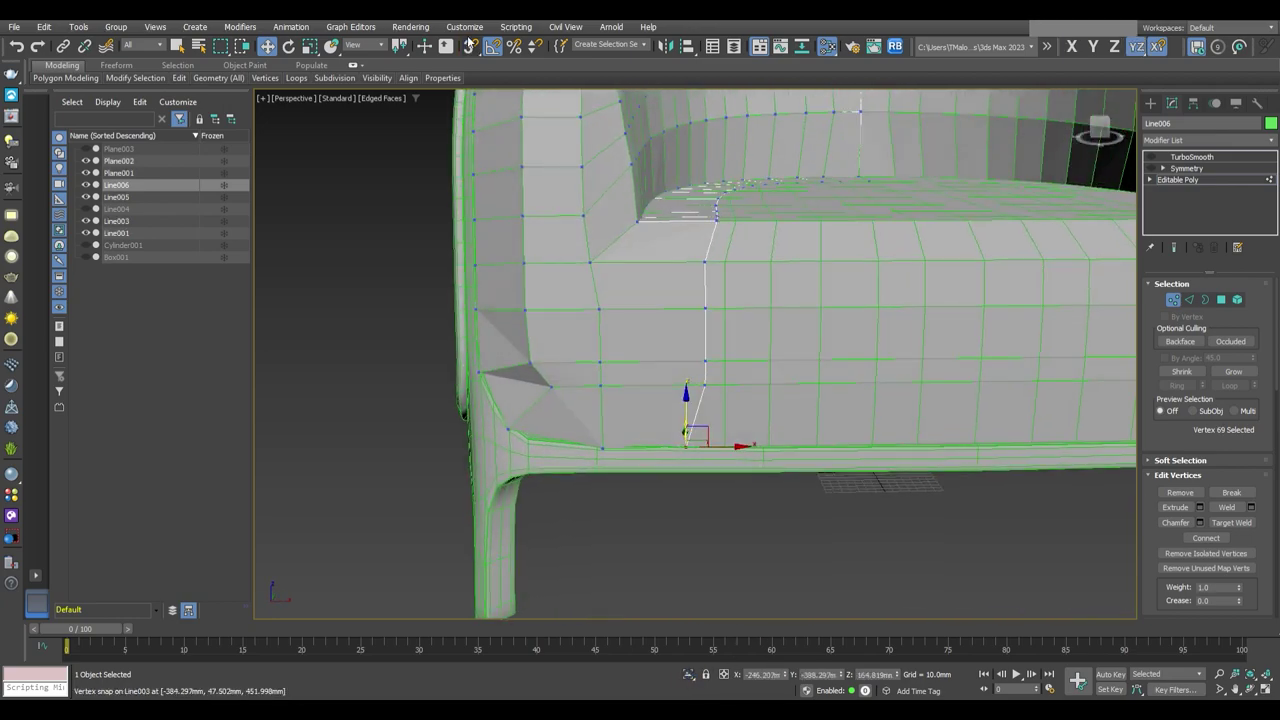
scroll(728, 520, up, 4)
scroll(728, 520, down, 3)
alt+middle_drag(726, 430, 706, 417)
scroll(706, 417, up, 3)
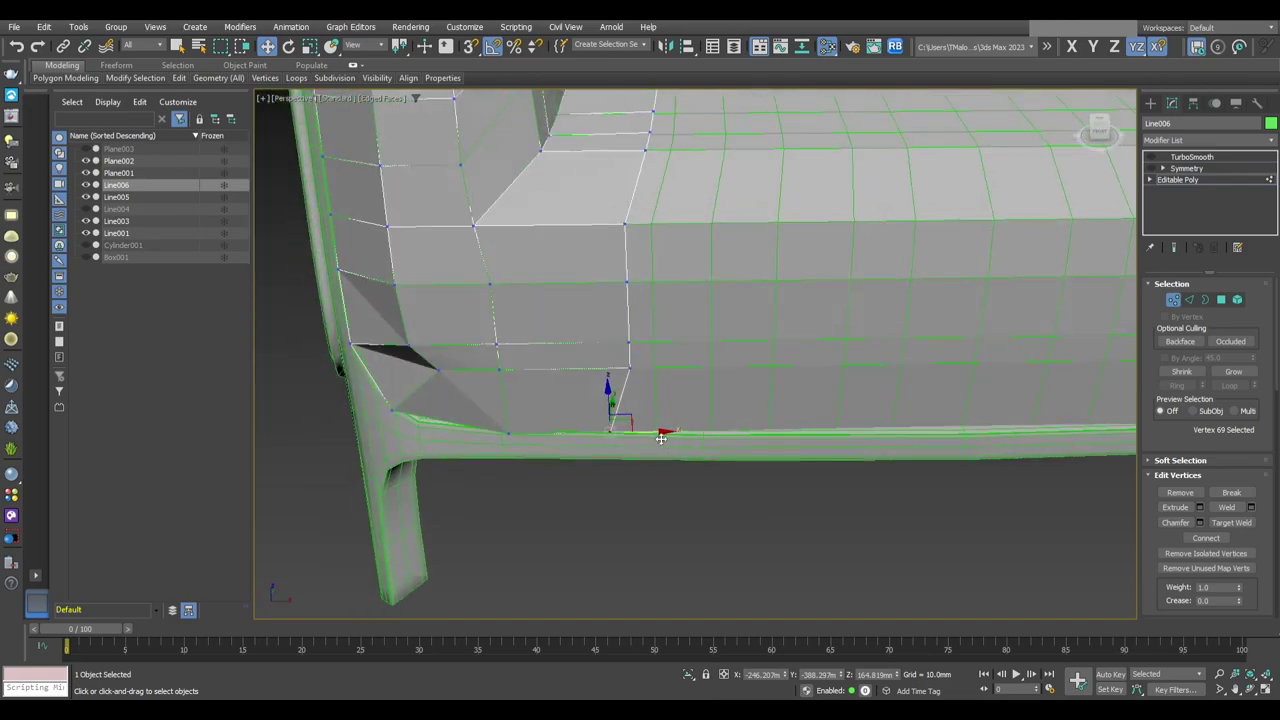
scroll(682, 430, down, 5)
Select the edge loop running across the seat
key(2)
double_click(660, 449)
scroll(660, 449, up, 4)
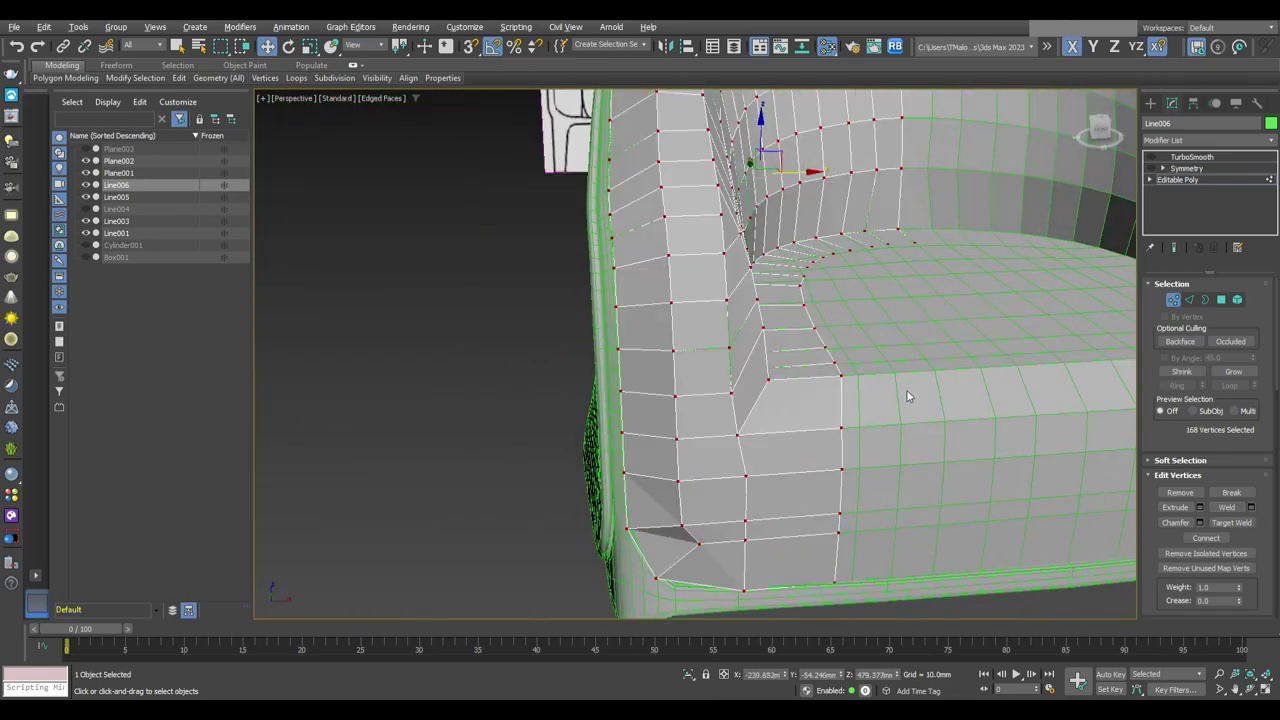
mouse_move(660, 449)
alt+middle_down()
mouse_move(800, 462)
mouse_move(760, 508)
mouse_move(748, 451)
mouse_move(731, 457)
mouse_move(753, 463)
mouse_move(774, 394)
mouse_move(760, 382)
mouse_move(725, 397)
alt+middle_up()
Pick a seat edge and inspect the seat from several angles
click(753, 299)
scroll(753, 299, down, 4)
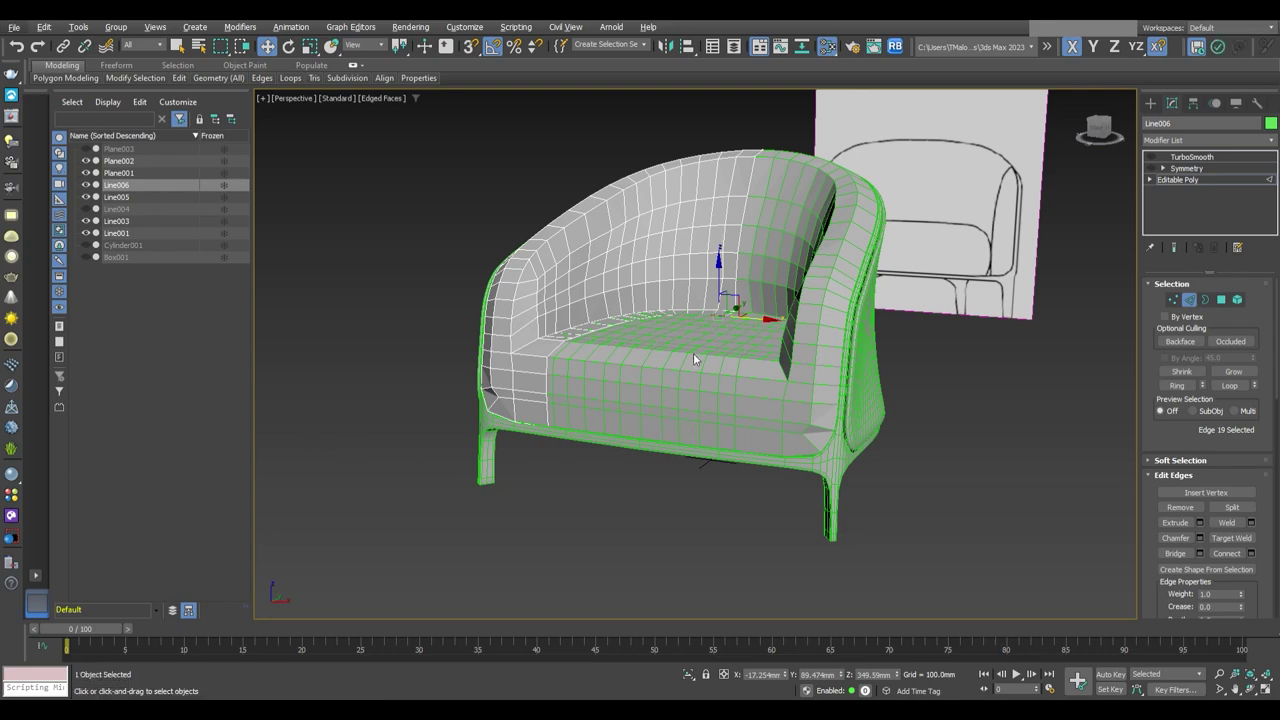
mouse_move(693, 355)
alt+middle_down()
mouse_move(733, 366)
mouse_move(680, 415)
mouse_move(671, 502)
mouse_move(632, 444)
alt+middle_up()
scroll(733, 366, up, 2)
scroll(733, 381, up, 1)
scroll(735, 366, down, 1)
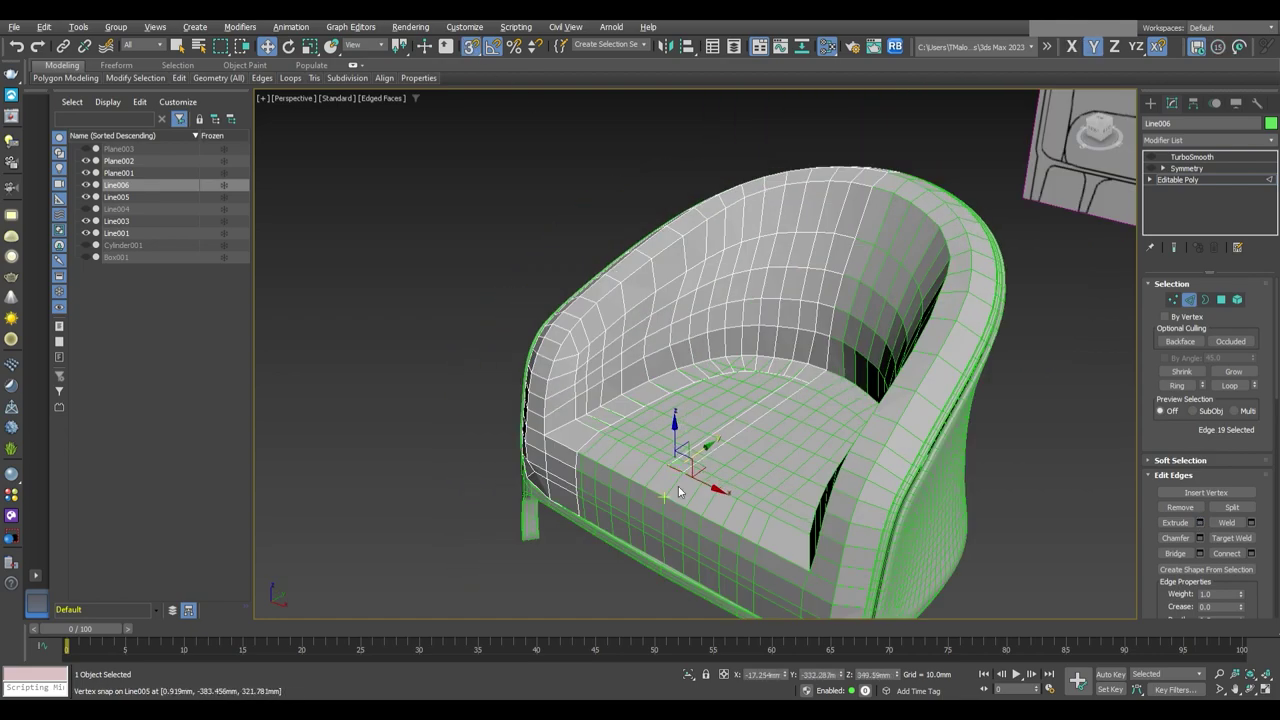
scroll(770, 378, up, 4)
scroll(770, 378, down, 3)
scroll(725, 393, up, 1)
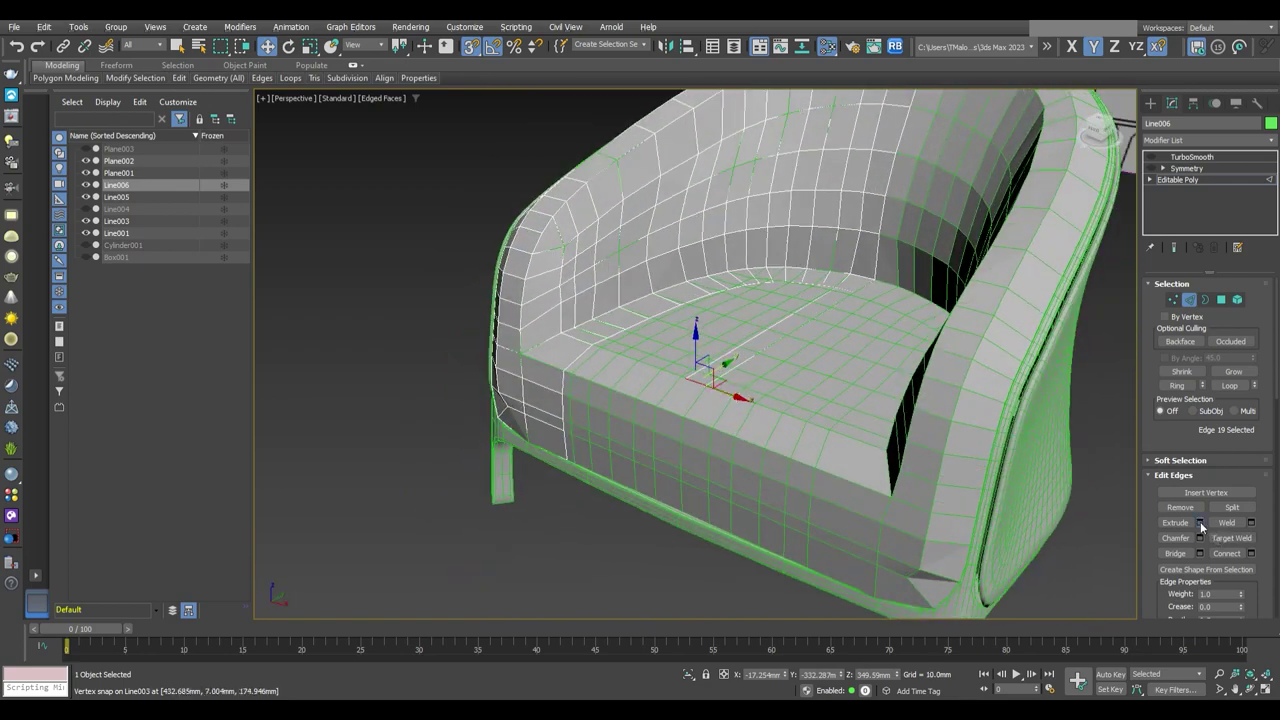
alt+middle_drag(571, 376, 768, 477)
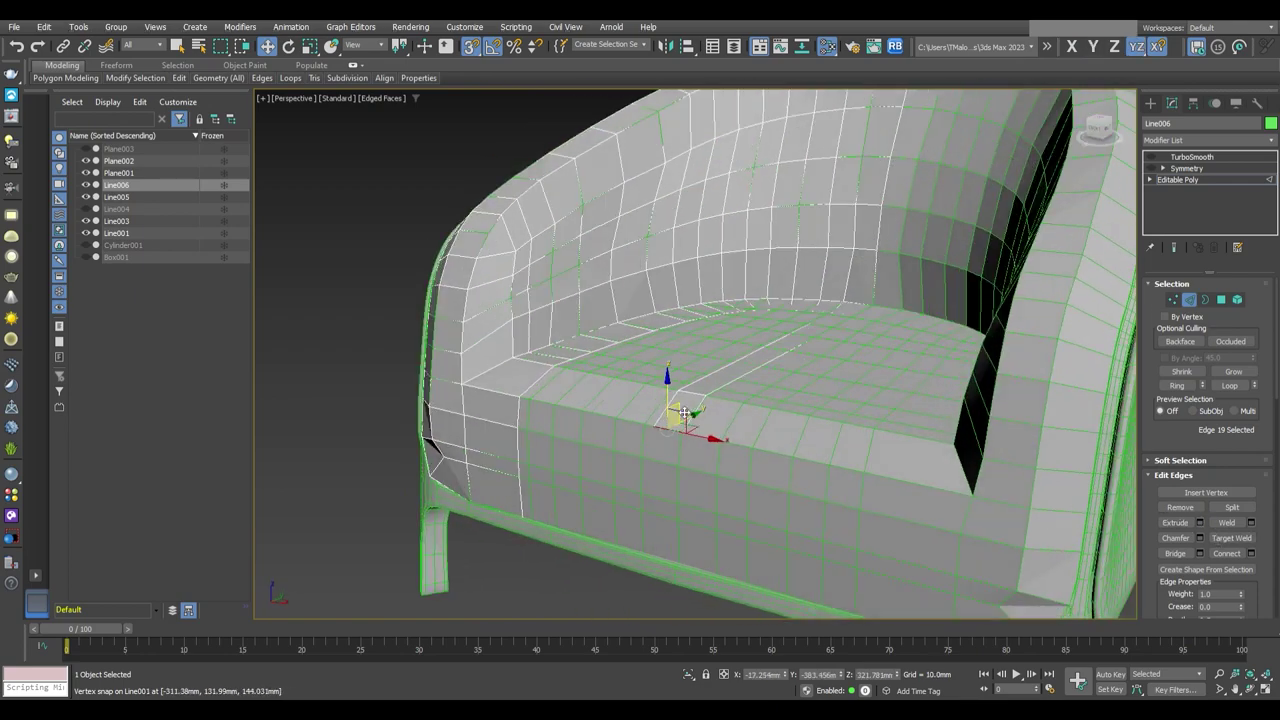
alt+middle_drag(523, 433, 728, 446)
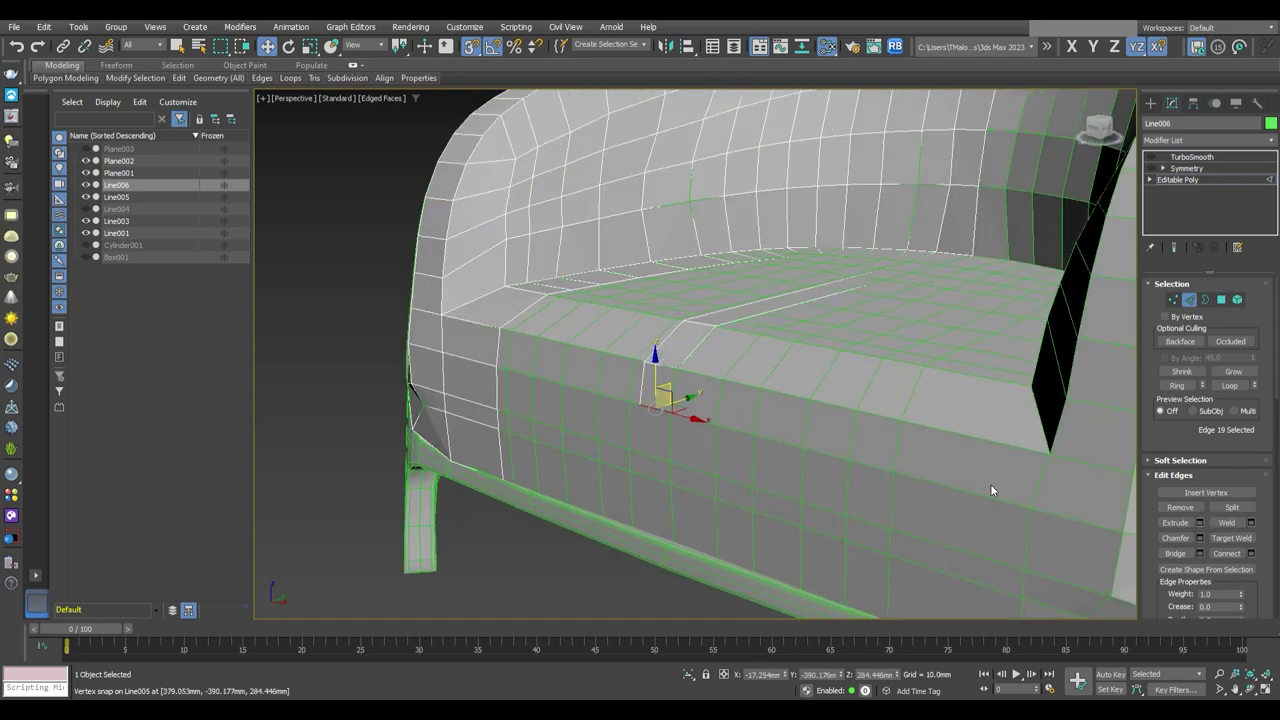
alt+middle_drag(504, 416, 1000, 500)
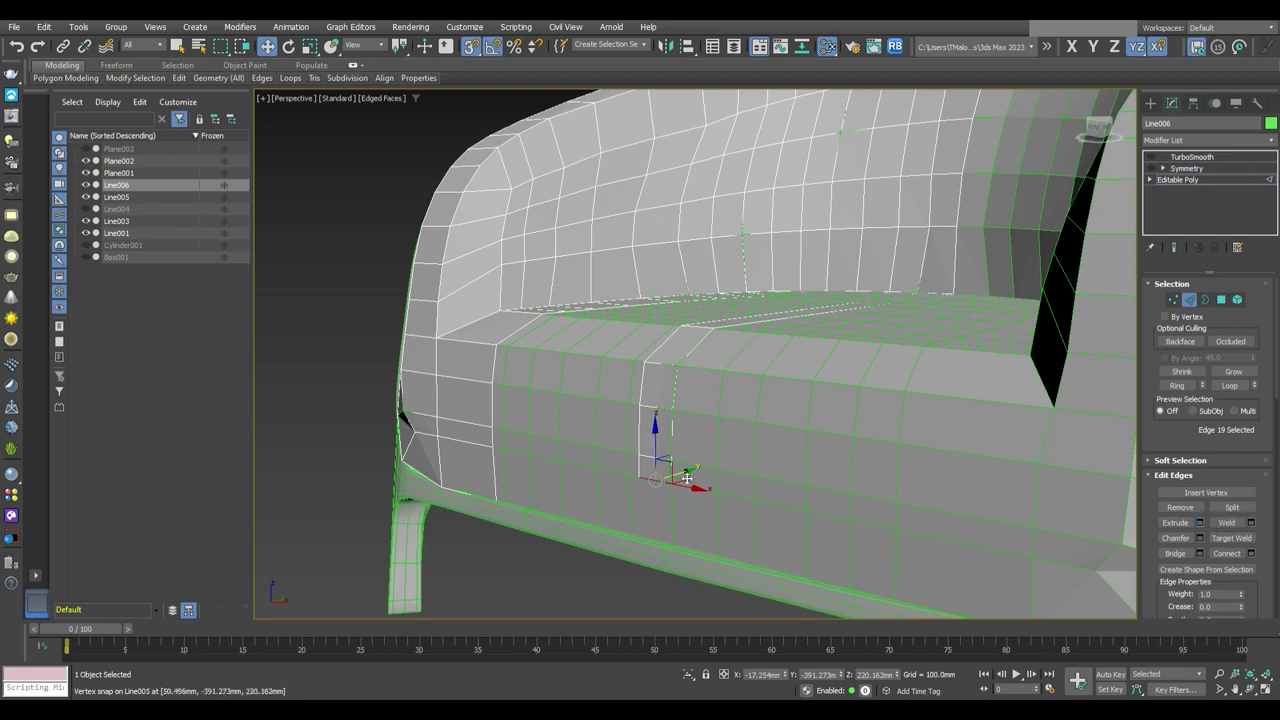
mouse_move(687, 479)
alt+middle_down()
mouse_move(679, 462)
mouse_move(1092, 433)
alt+middle_up()
scroll(508, 492, down, 5)
scroll(710, 372, up, 5)
Select the seat-front edges and the two parallel edges across the seat
key(2)
key(2)
scroll(736, 437, up, 3)
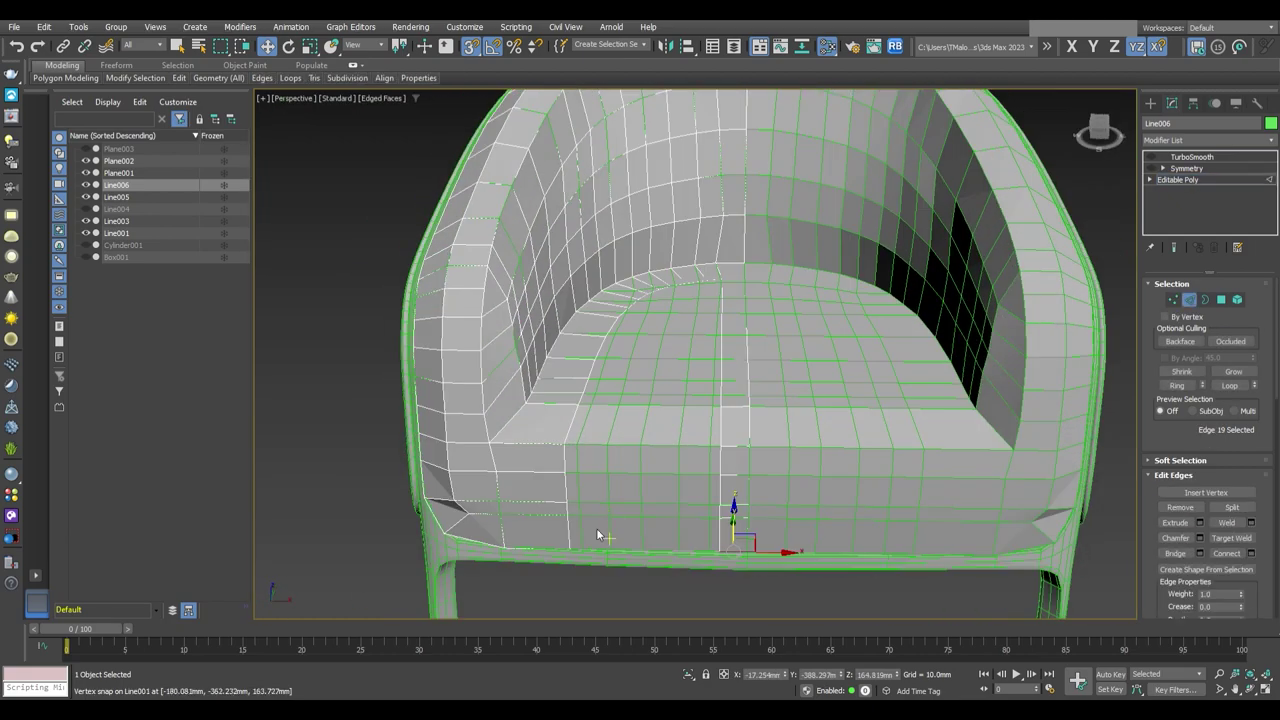
click(566, 472)
click(1188, 558)
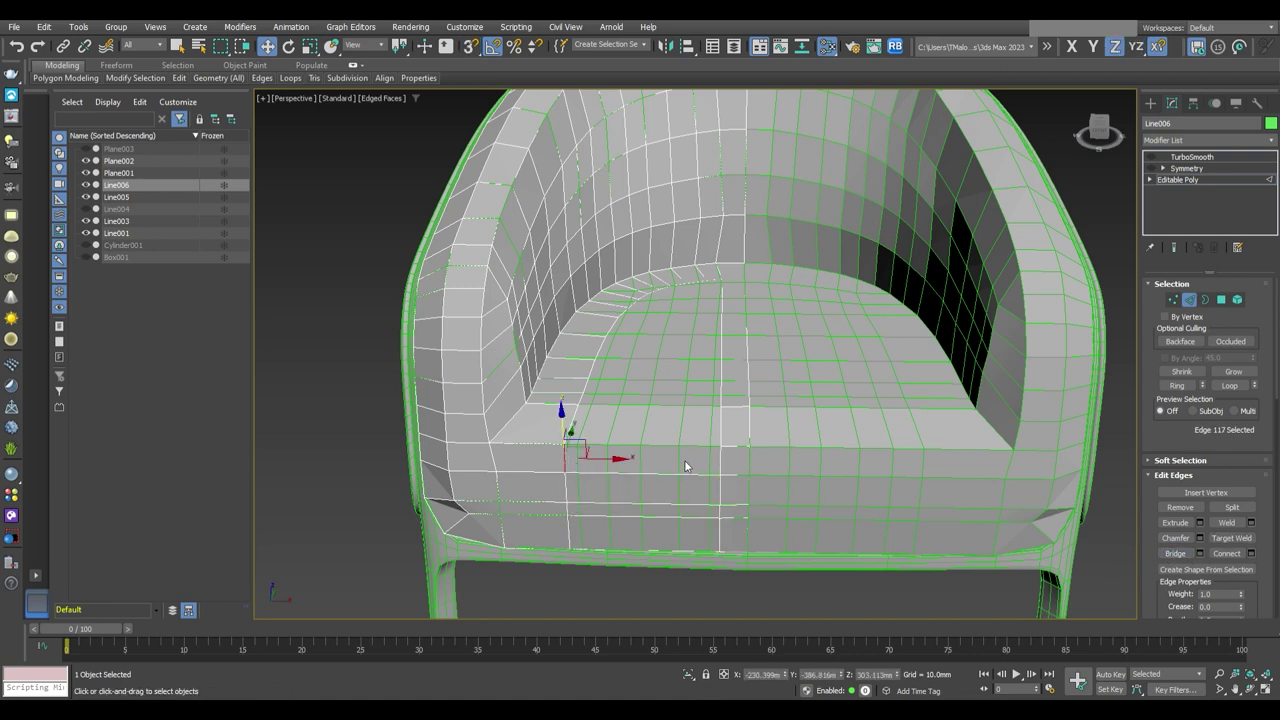
click(1175, 553)
mouse_move(779, 431)
alt+middle_down()
mouse_move(726, 420)
mouse_move(661, 450)
mouse_move(731, 425)
alt+middle_up()
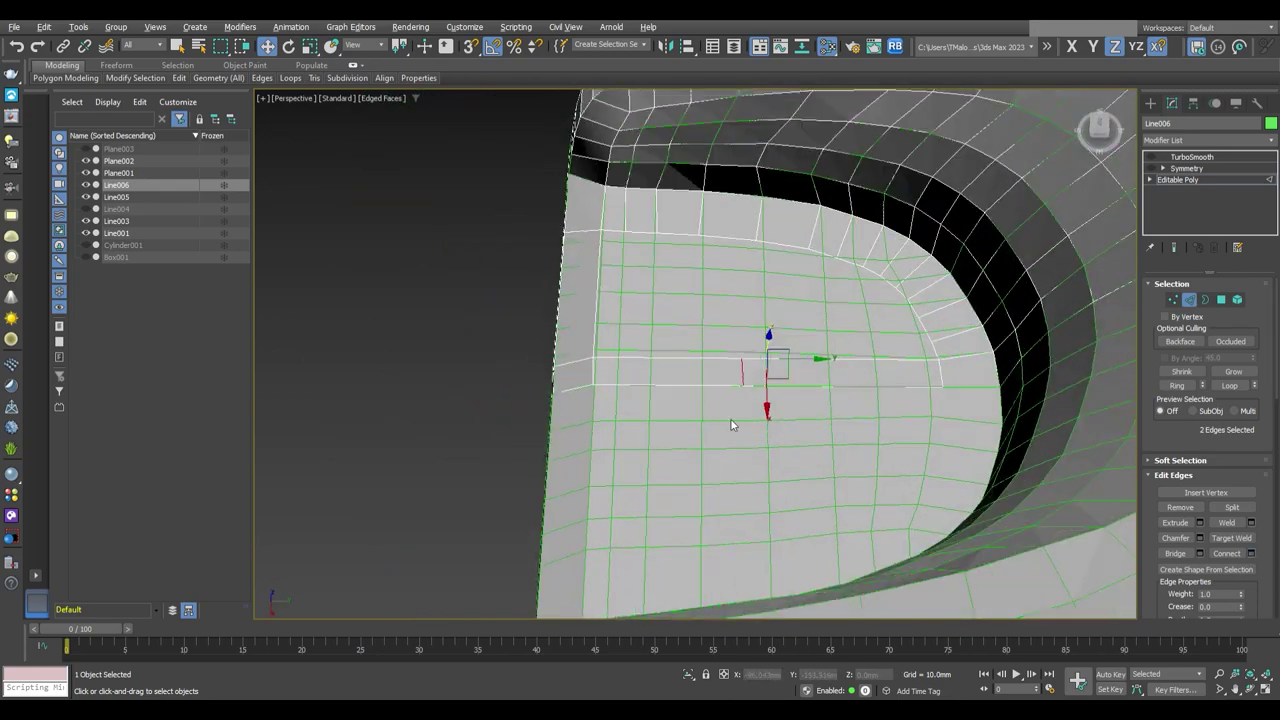
mouse_move(720, 321)
alt+middle_down()
mouse_move(680, 360)
mouse_move(700, 391)
alt+middle_up()
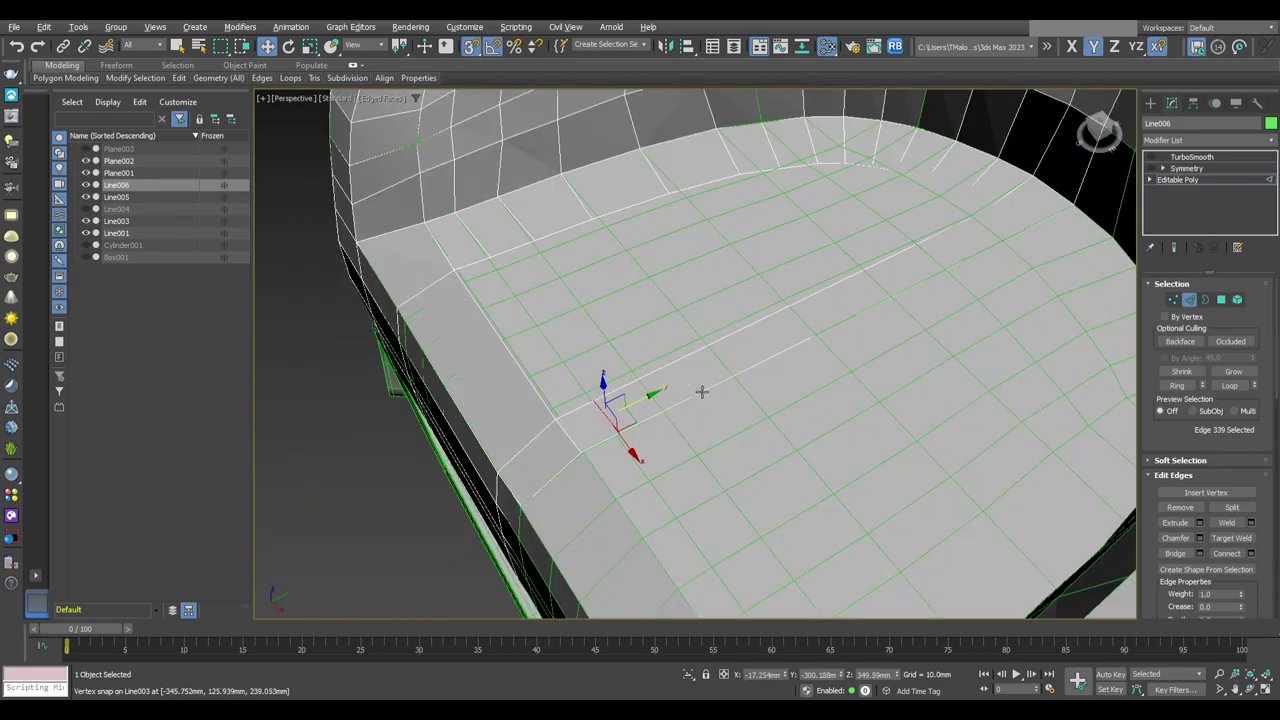
scroll(613, 373, up, 3)
alt+middle_drag(536, 324, 694, 374)
ctrl+click(700, 395)
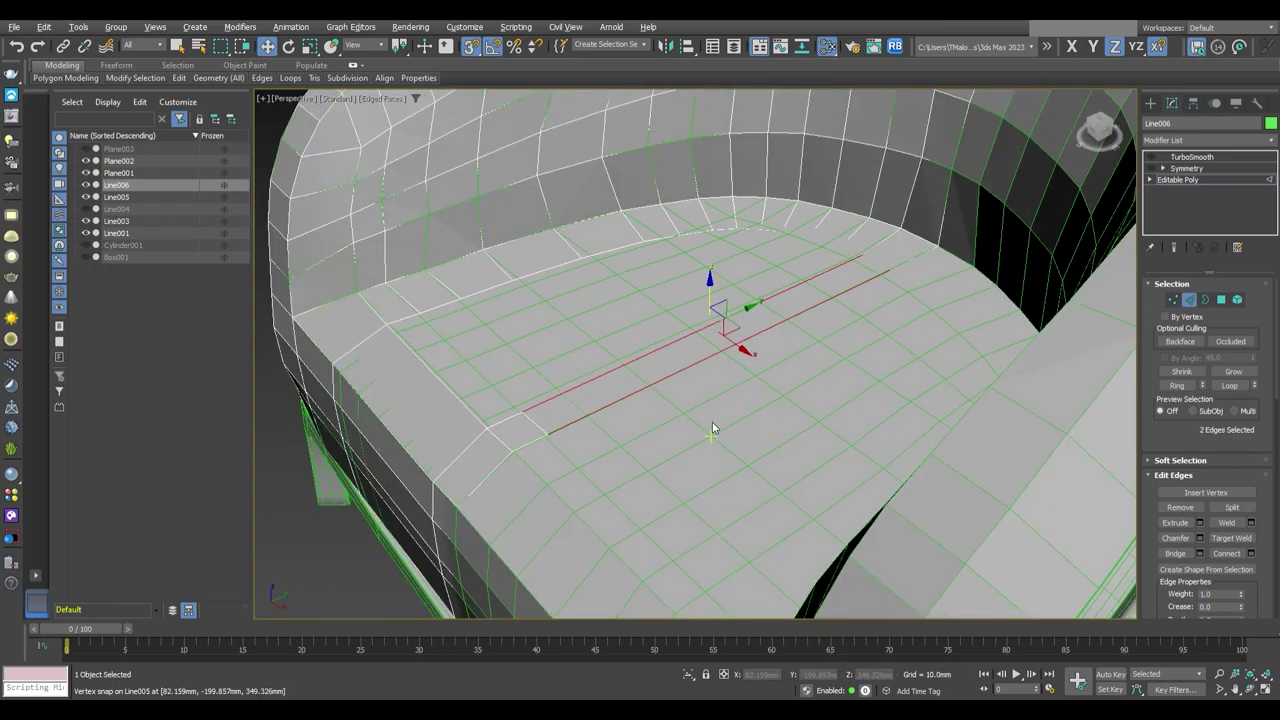
mouse_move(712, 422)
alt+middle_down()
mouse_move(720, 452)
mouse_move(585, 489)
mouse_move(714, 503)
alt+middle_up()
scroll(814, 423, down, 3)
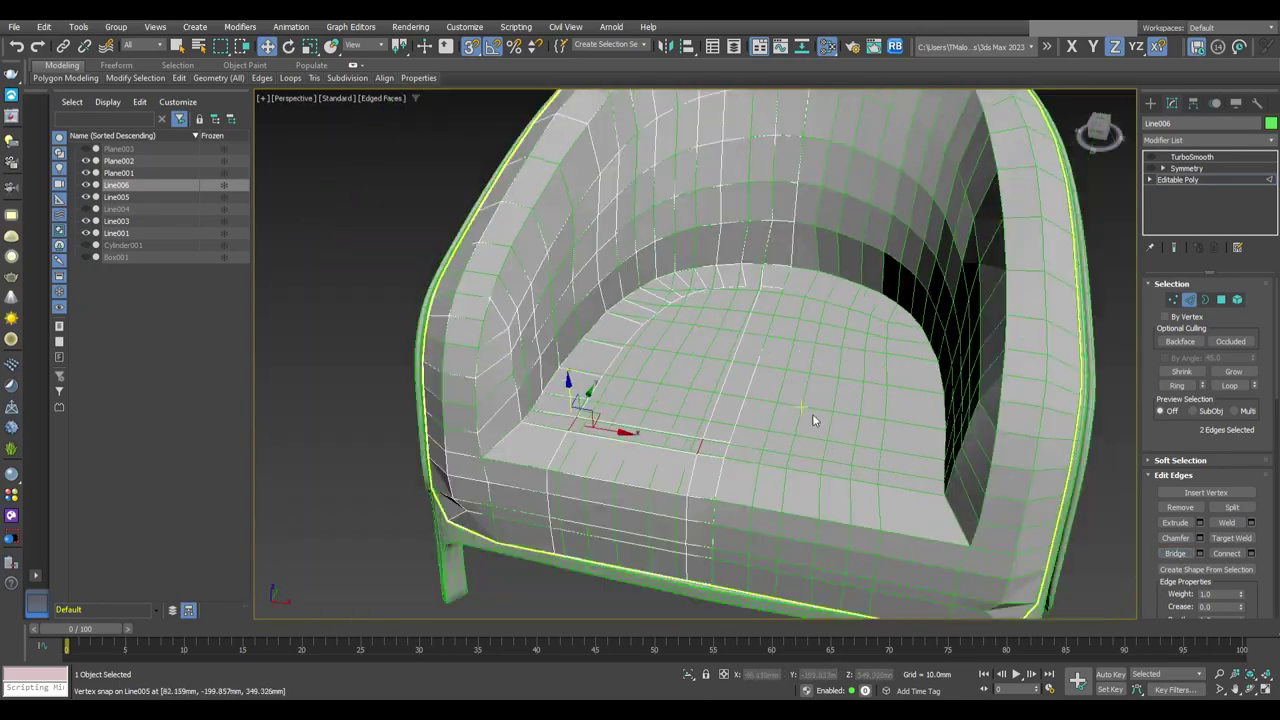
scroll(759, 407, down, 2)
mouse_move(759, 407)
alt+middle_down()
mouse_move(811, 395)
mouse_move(766, 386)
alt+middle_up()
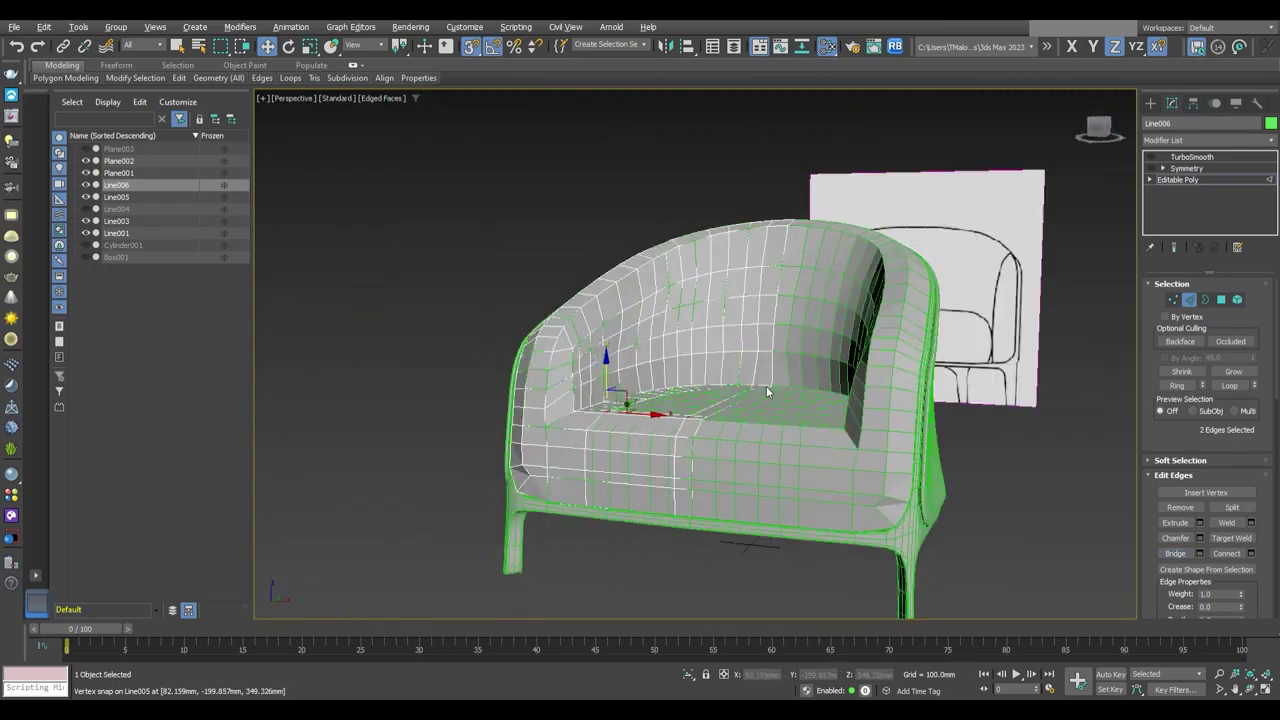
scroll(766, 386, up, 4)
Select the remaining seat-top edges, including the short edge, to align with the frame
click(723, 476)
scroll(715, 392, up, 2)
alt+middle_drag(664, 336, 620, 320)
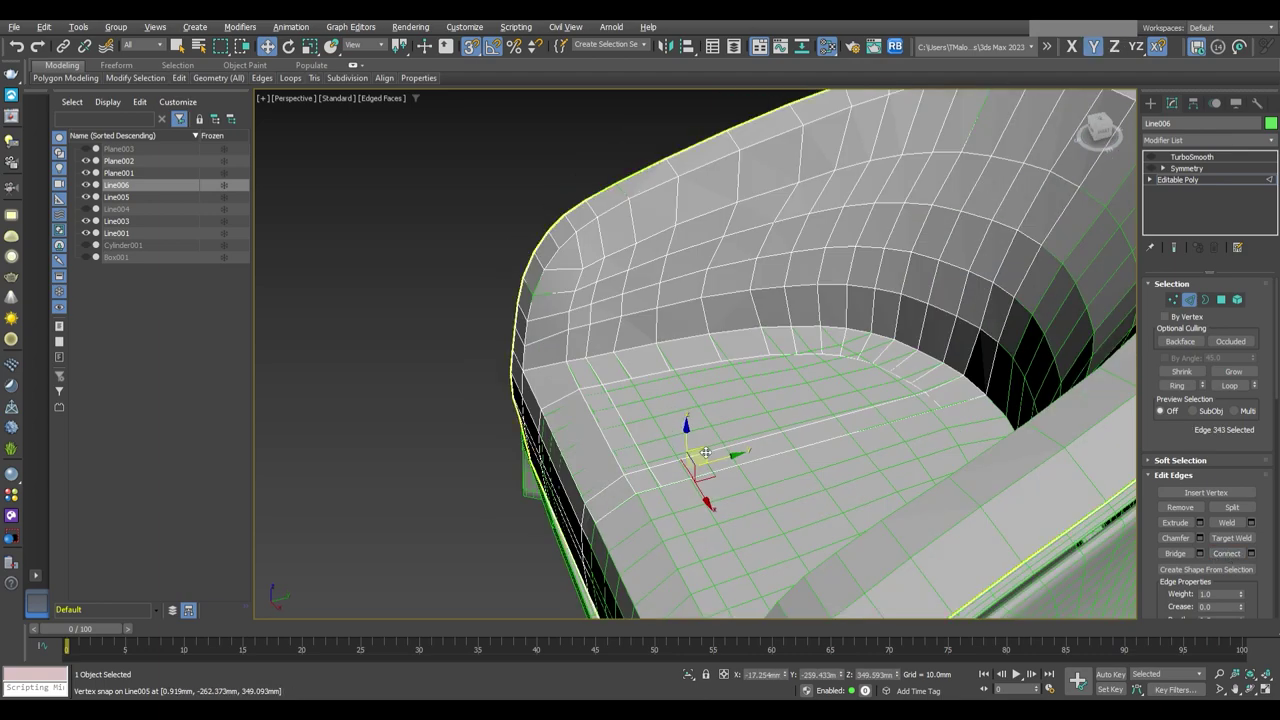
scroll(598, 309, up, 3)
scroll(777, 449, down, 2)
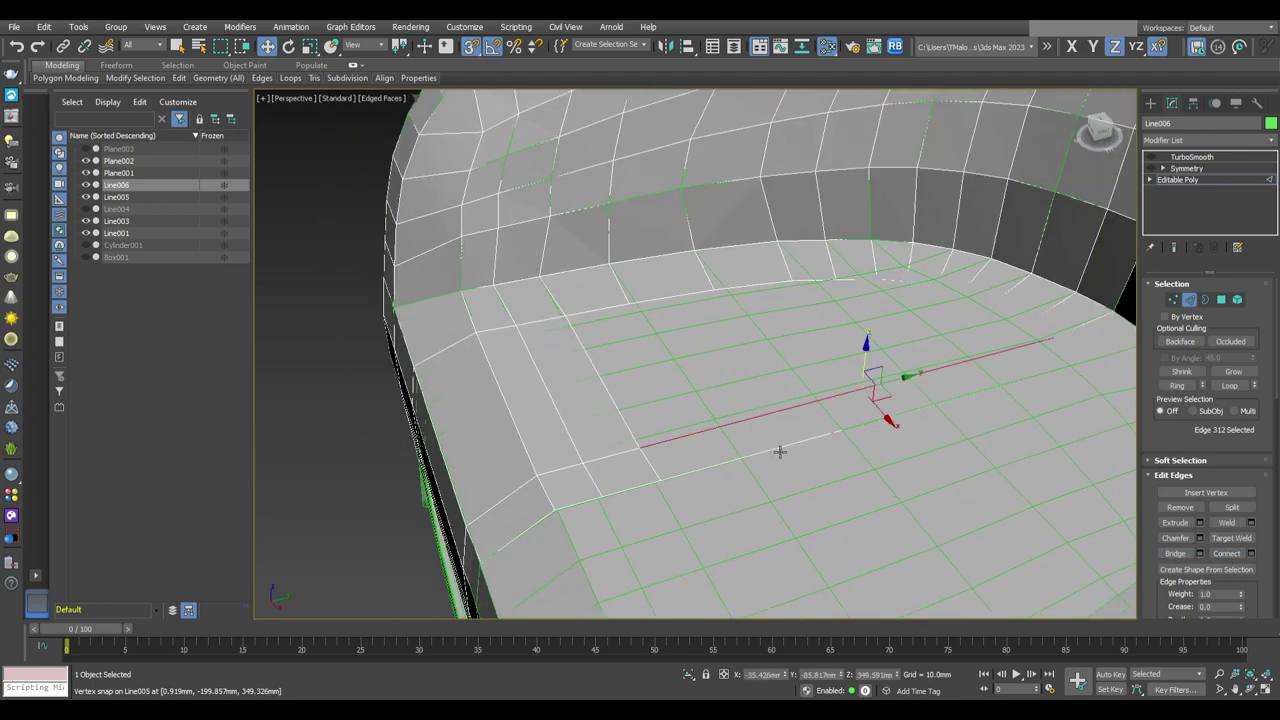
click(846, 409)
scroll(820, 398, up, 2)
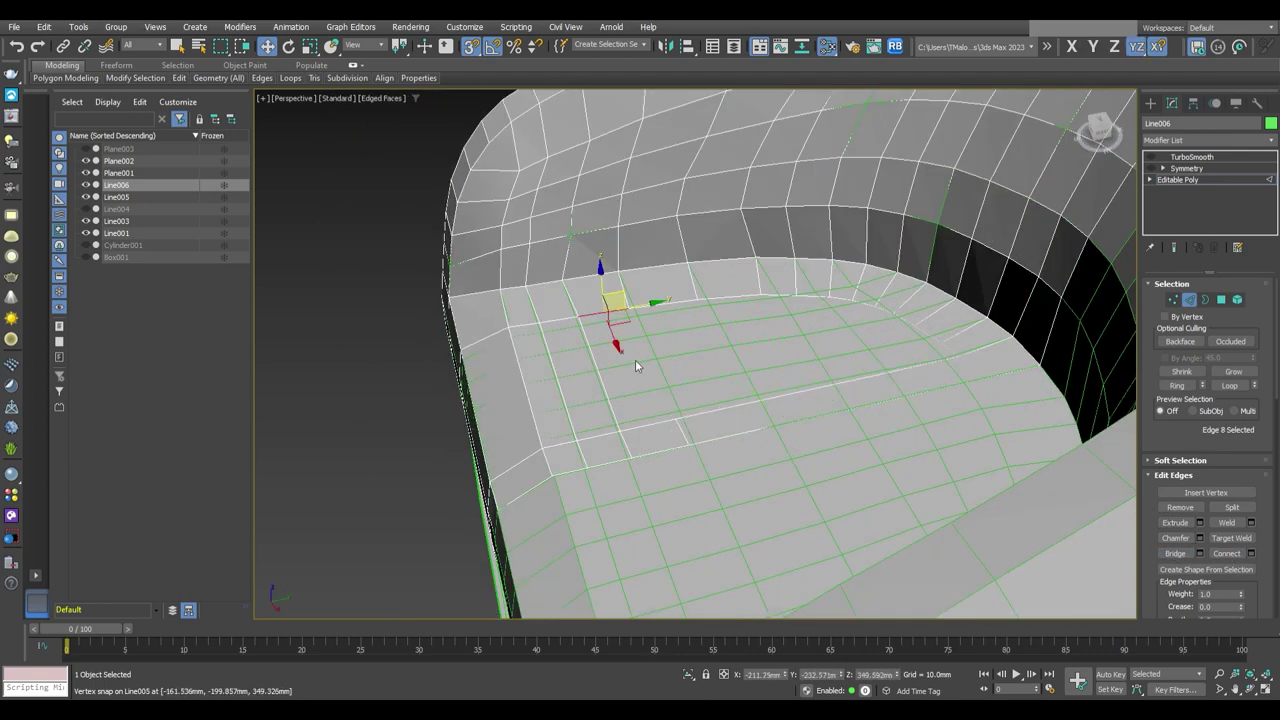
click(648, 418)
click(838, 392)
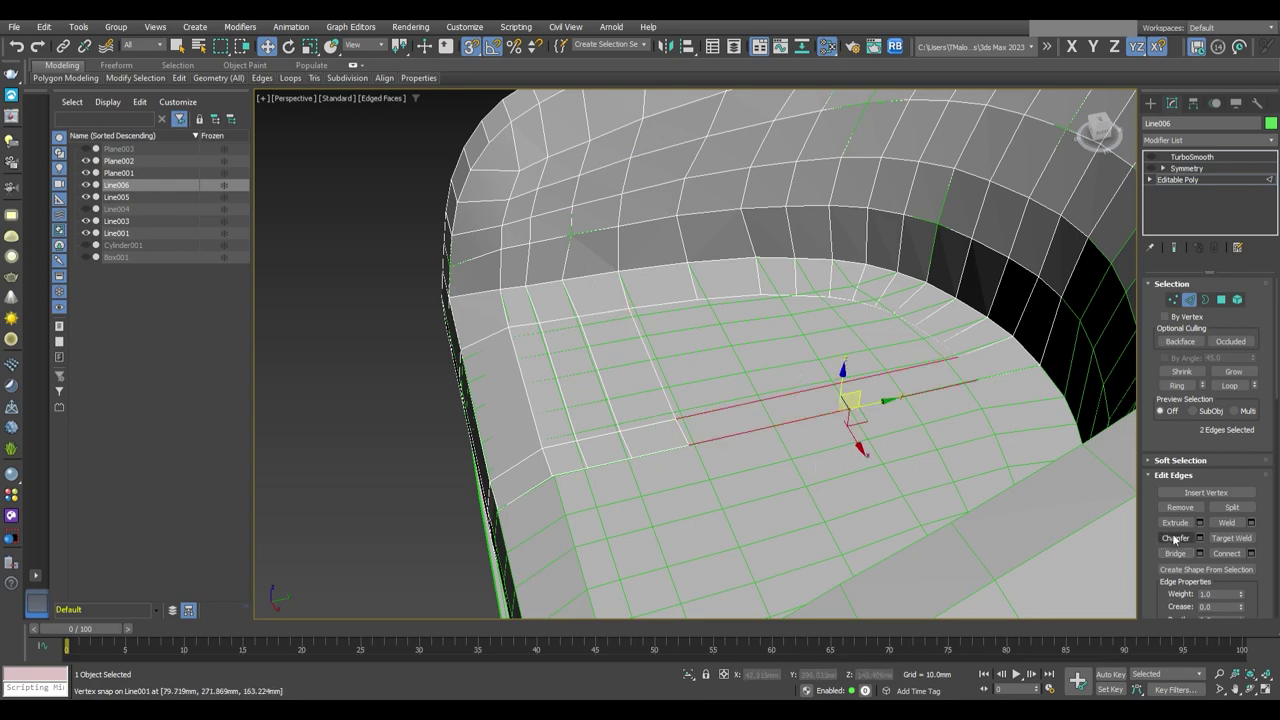
click(707, 308)
scroll(855, 459, down, 5)
Exit sub-object mode and save the scene as Bernhardt-Design-Catherine-Chair-02-v25.max
key(6)
mouse_move(820, 463)
alt+middle_down()
mouse_move(828, 405)
mouse_move(18, 33)
alt+middle_up()
key(ctrl+s)
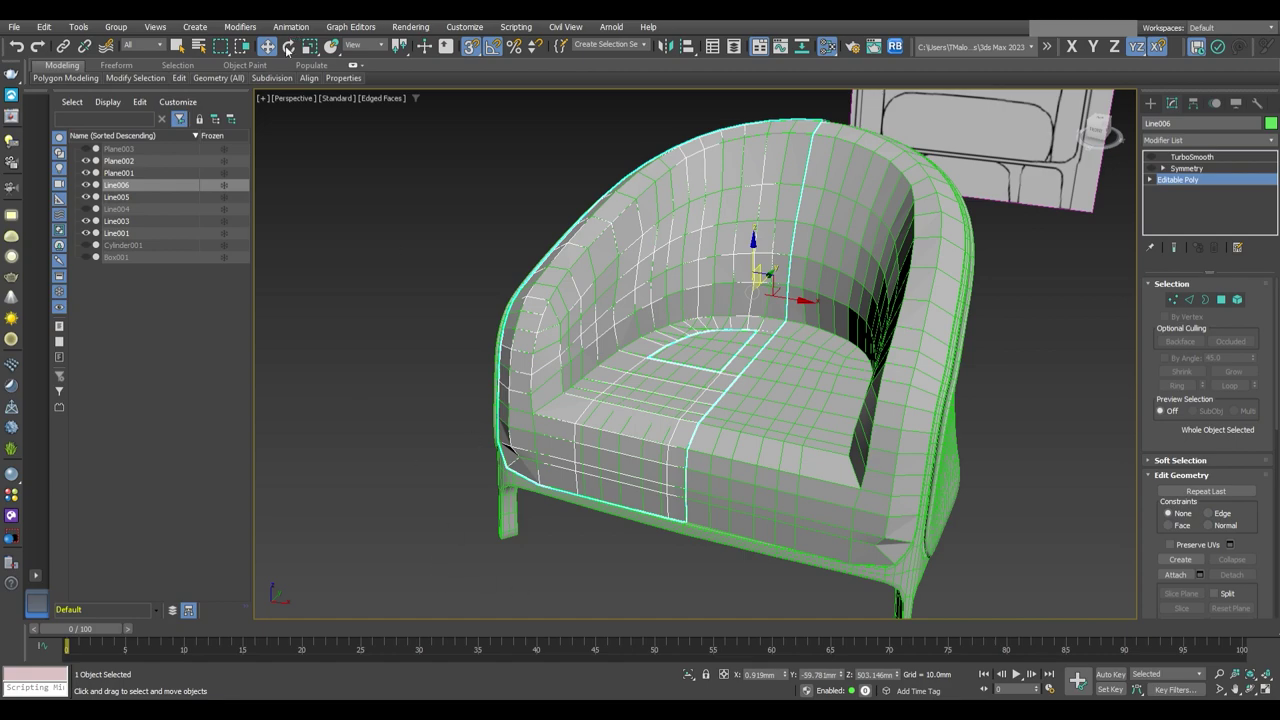
In Edge mode, select the edges beside the seat's inner back-corner gap
key(2)
scroll(700, 437, up, 5)
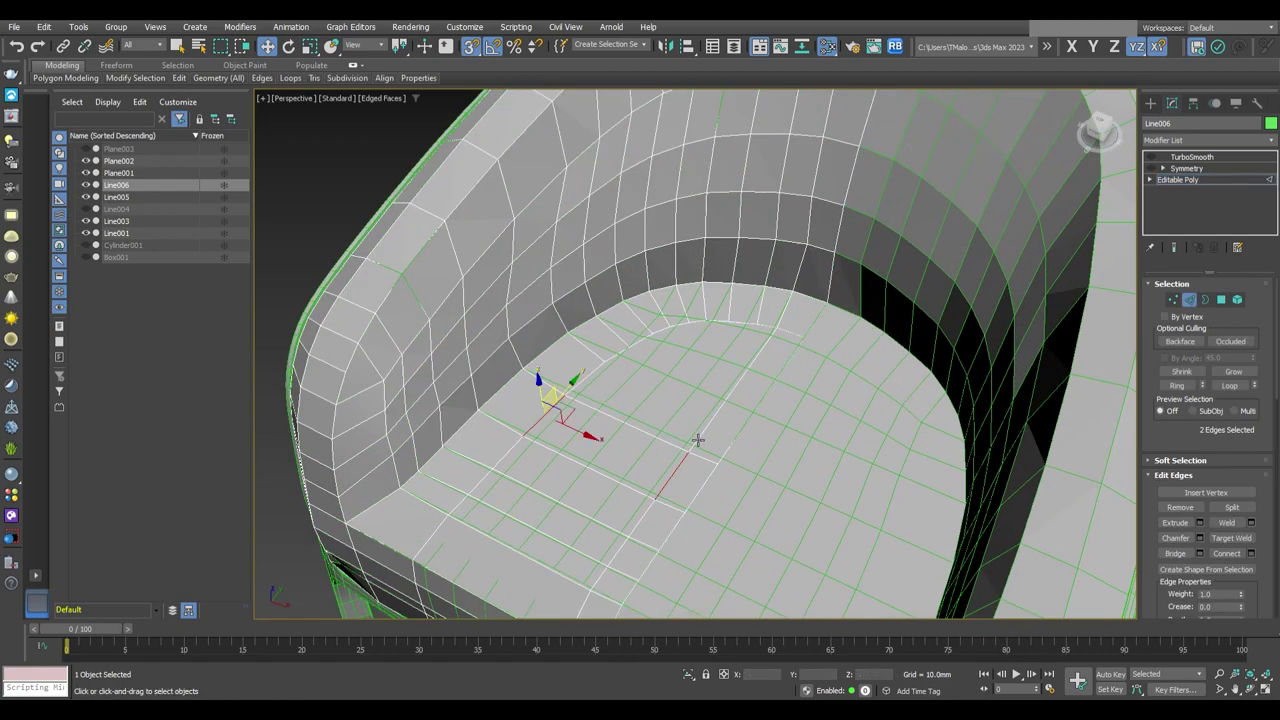
mouse_move(700, 437)
alt+middle_down()
mouse_move(741, 444)
mouse_move(746, 421)
mouse_move(731, 417)
alt+middle_up()
click(615, 335)
click(700, 405)
click(746, 421)
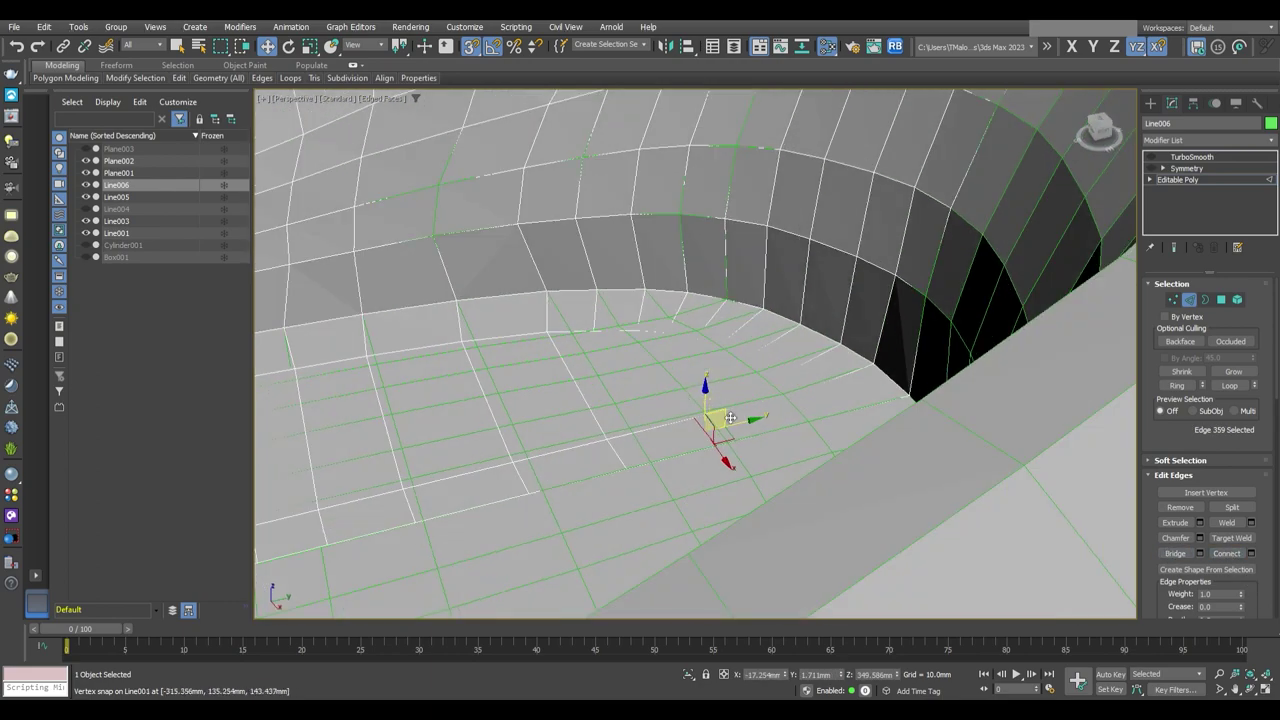
click(596, 339)
mouse_move(596, 339)
alt+middle_down()
mouse_move(790, 434)
mouse_move(606, 349)
alt+middle_up()
click(743, 430)
Isolate the cushion, snap the gap-side edge to its top vertex, and undo a trial Ring selection
key(alt+q)
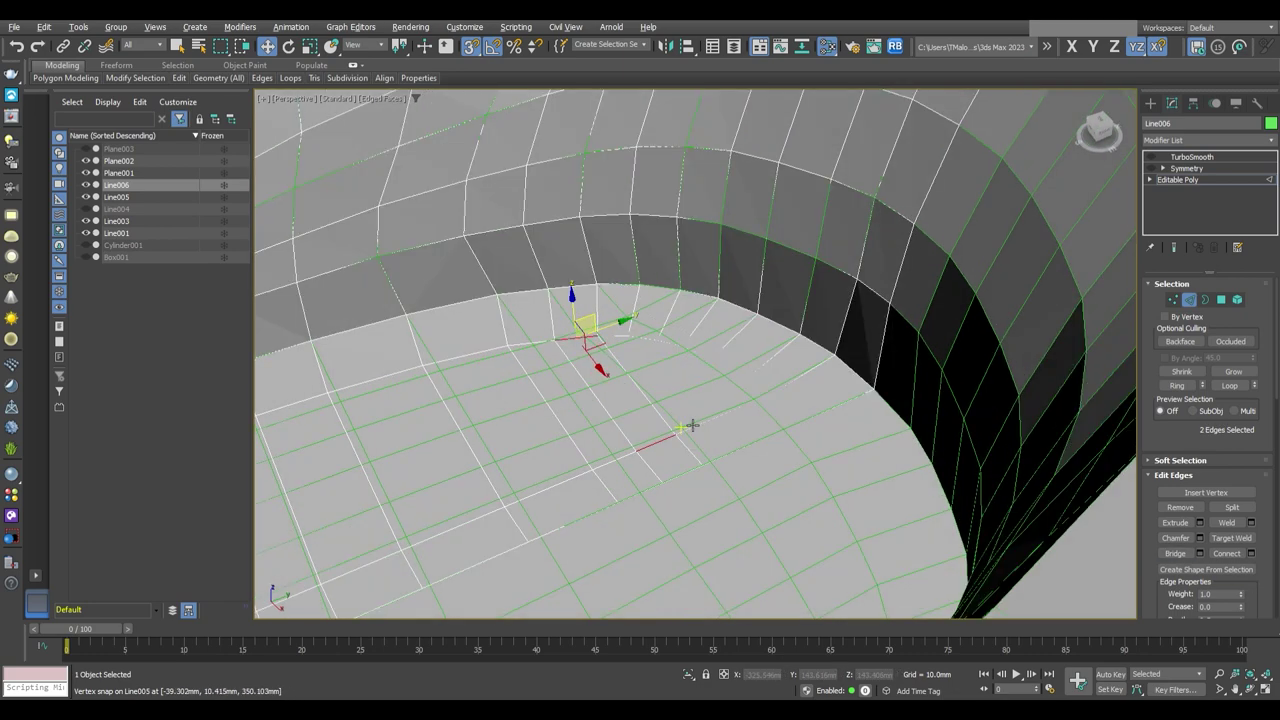
mouse_move(691, 426)
alt+middle_down()
mouse_move(763, 503)
mouse_move(770, 420)
alt+middle_up()
click(775, 418)
drag(796, 424, 644, 358)
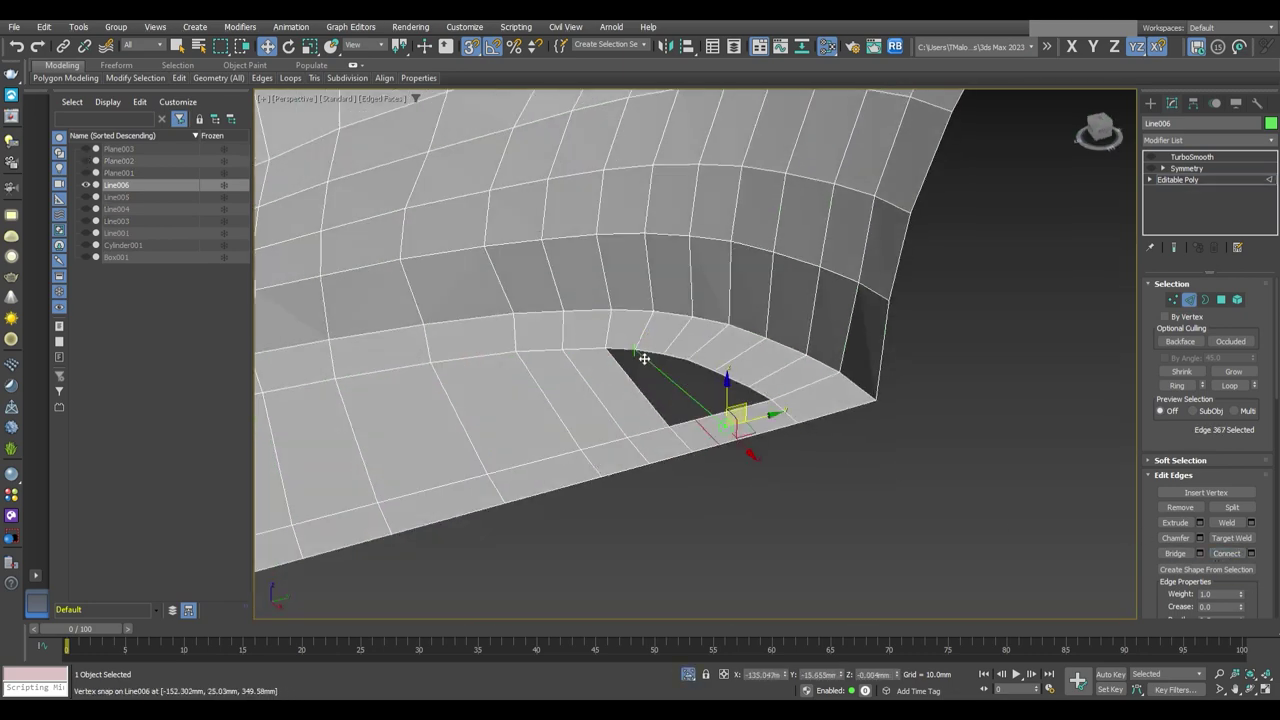
mouse_move(980, 520)
alt+middle_down()
mouse_move(1014, 574)
mouse_move(866, 460)
mouse_move(877, 470)
mouse_move(842, 402)
mouse_move(1063, 452)
mouse_move(826, 440)
mouse_move(717, 605)
alt+middle_up()
key(alt+r)
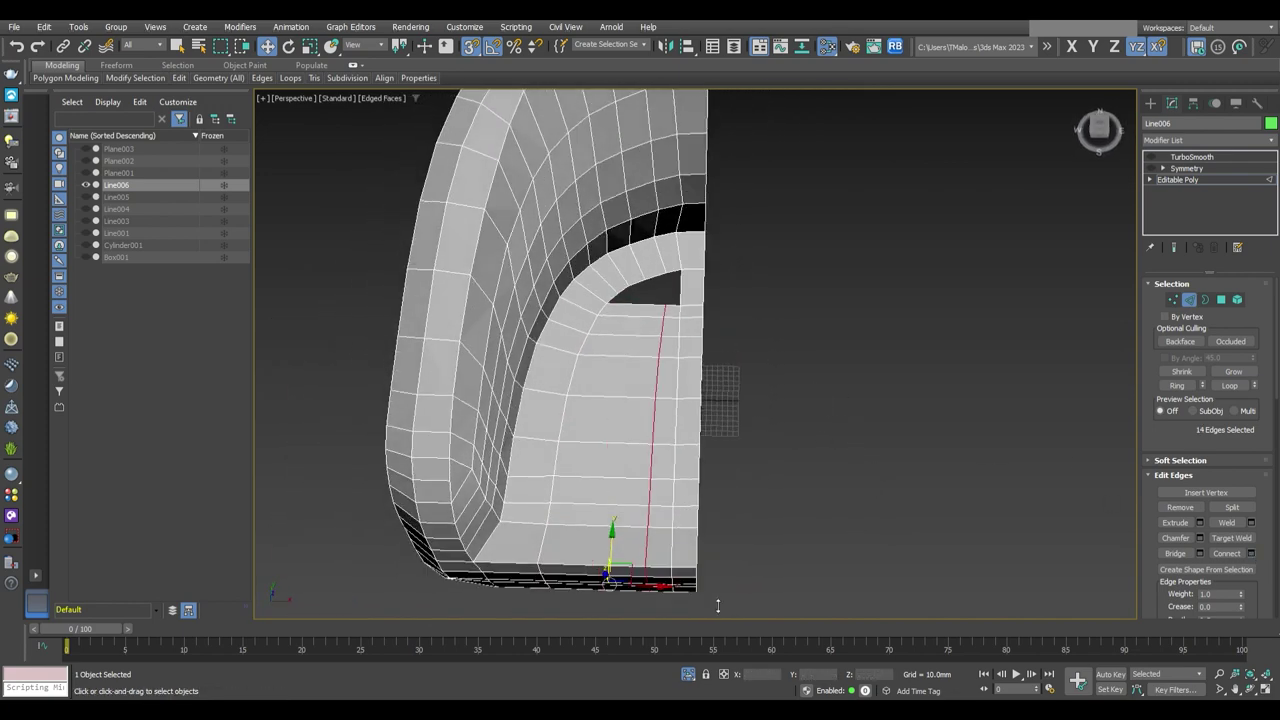
scroll(706, 443, up, 3)
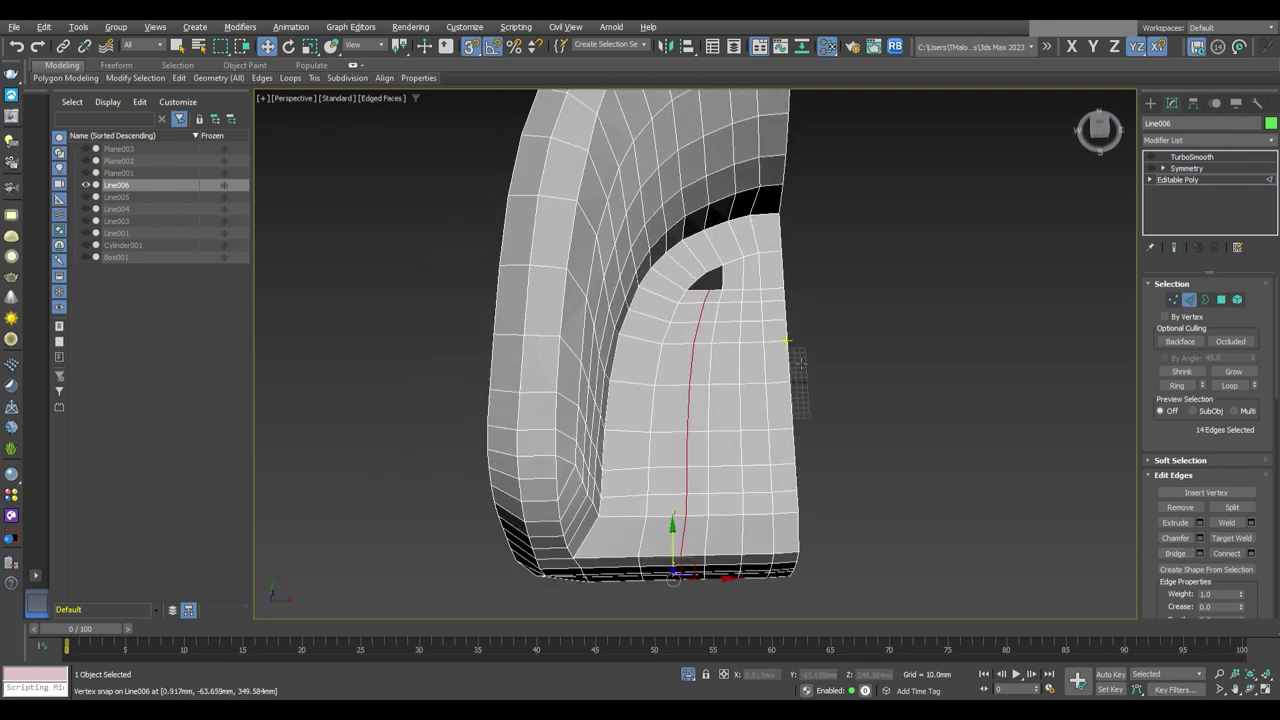
key(ctrl+z)
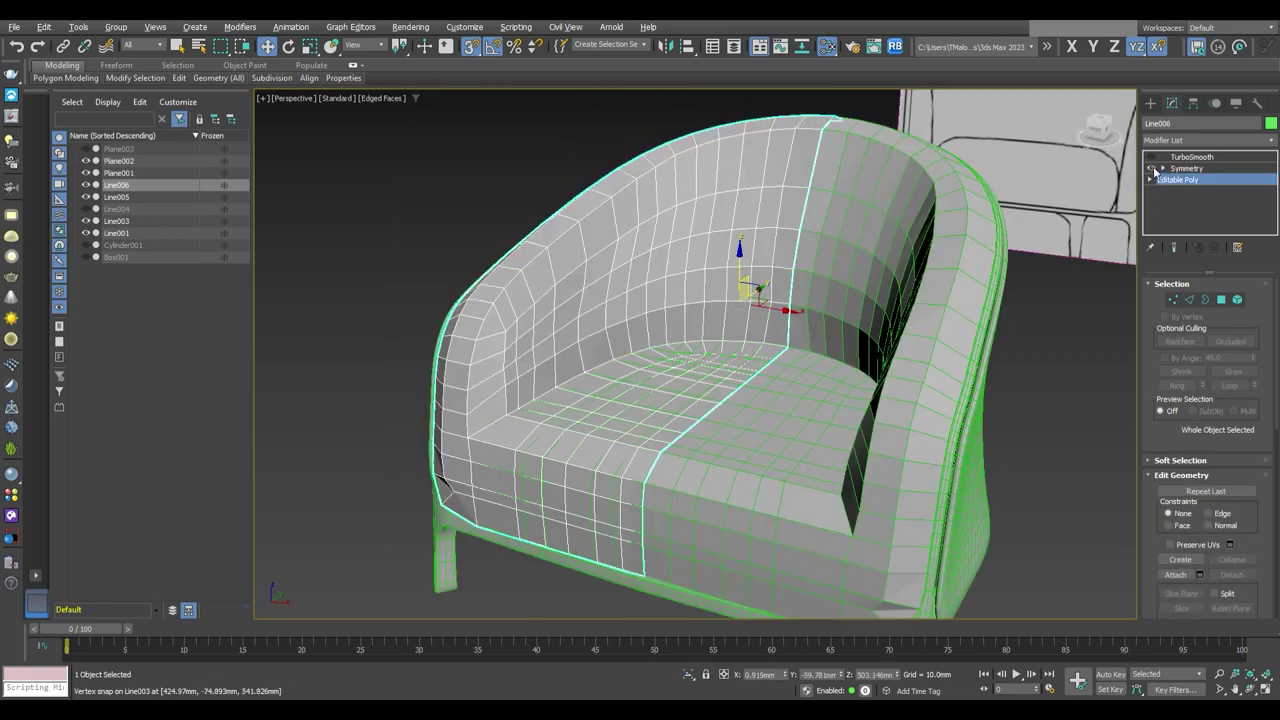
Preview the chair with TurboSmooth on and edged faces hidden
click(1177, 157)
scroll(379, 330, up, 5)
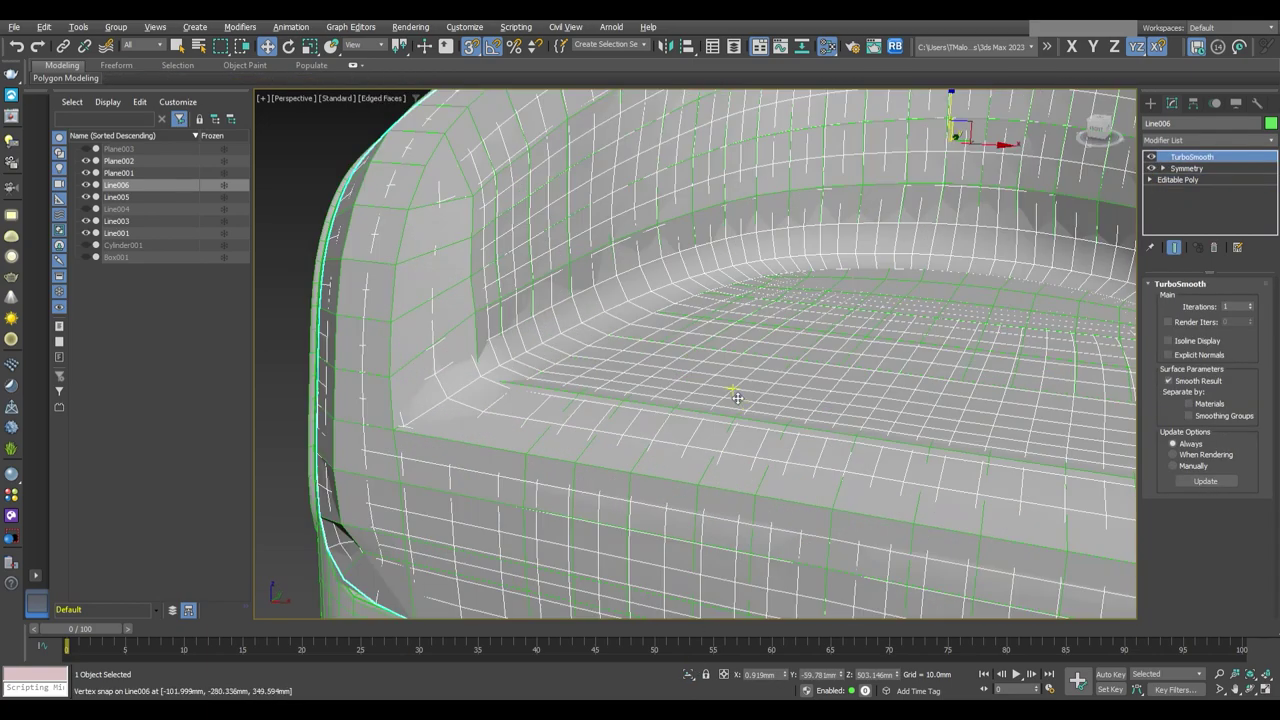
scroll(666, 386, down, 10)
key(F4)
mouse_move(666, 386)
alt+middle_down()
mouse_move(683, 449)
mouse_move(663, 457)
mouse_move(763, 451)
mouse_move(663, 457)
mouse_move(780, 476)
alt+middle_up()
scroll(720, 452, down, 5)
scroll(700, 453, up, 3)
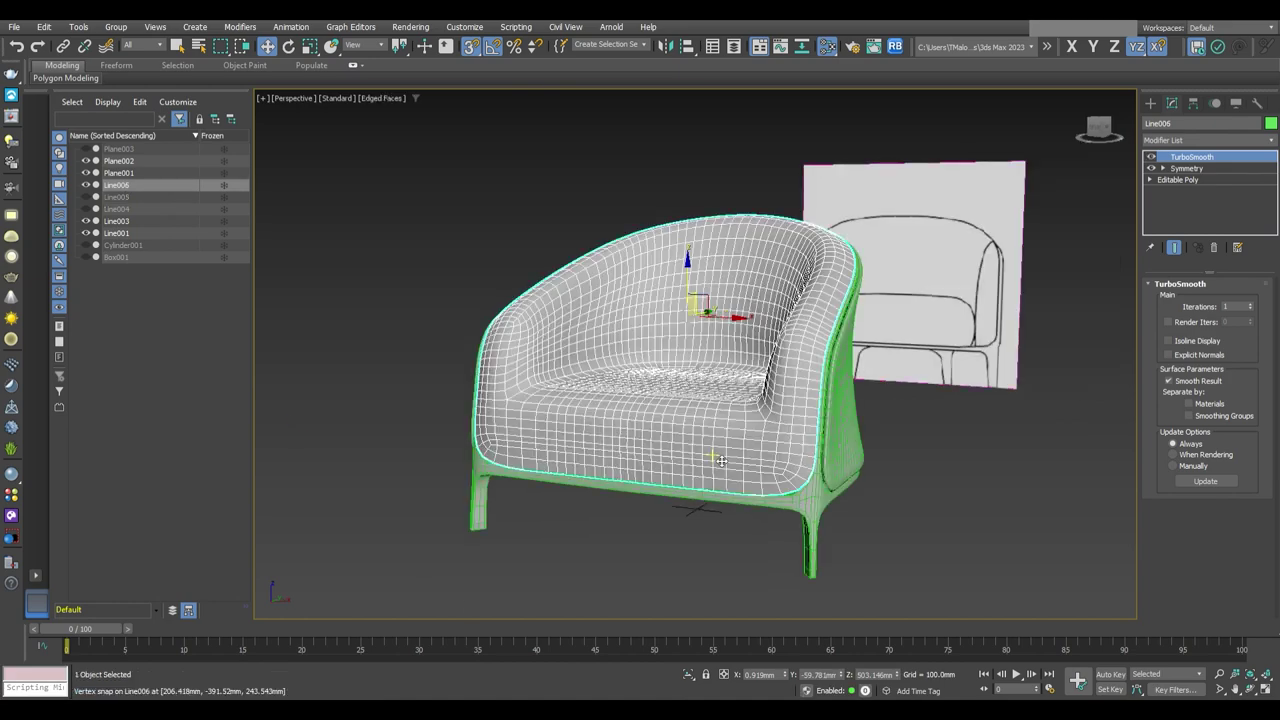
With smoothing off, lower the seat-to-armrest edges along Z and inspect the result
click(1150, 157)
click(1177, 179)
scroll(706, 335, up, 5)
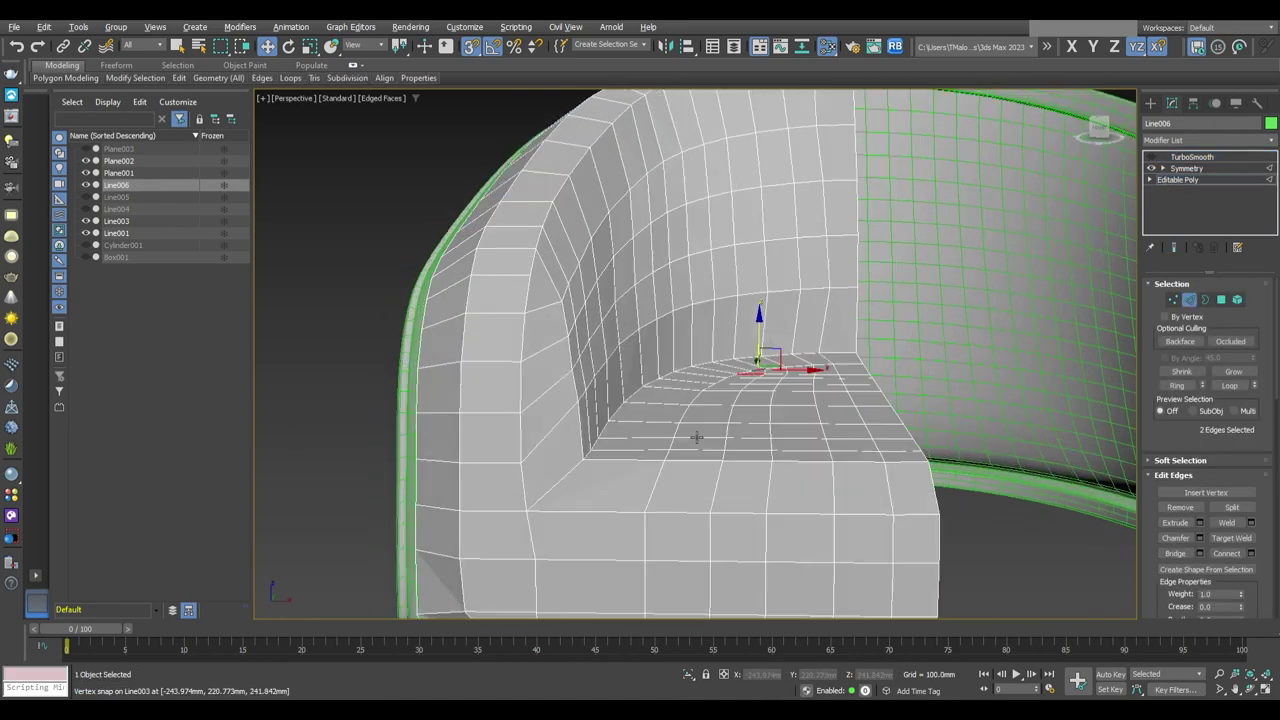
scroll(706, 335, up, 2)
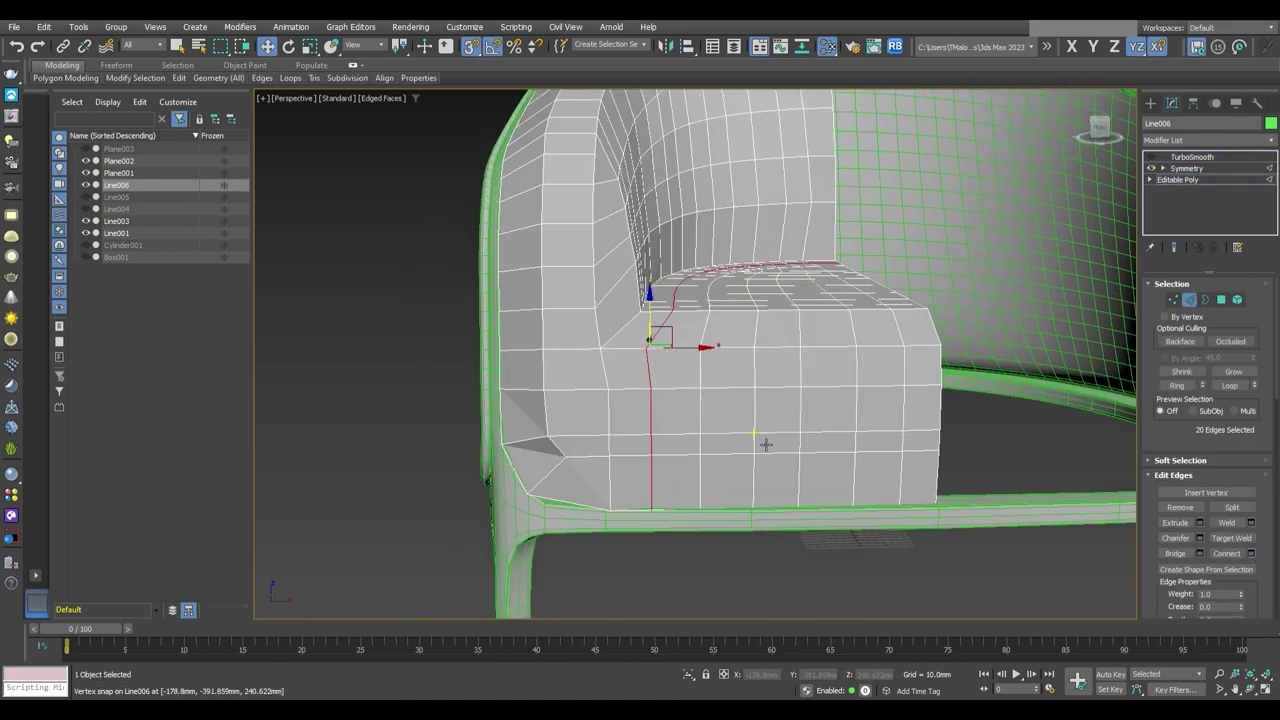
key(2)
mouse_move(724, 410)
alt+middle_down()
mouse_move(634, 352)
mouse_move(649, 374)
mouse_move(551, 360)
mouse_move(576, 357)
alt+middle_up()
key(2)
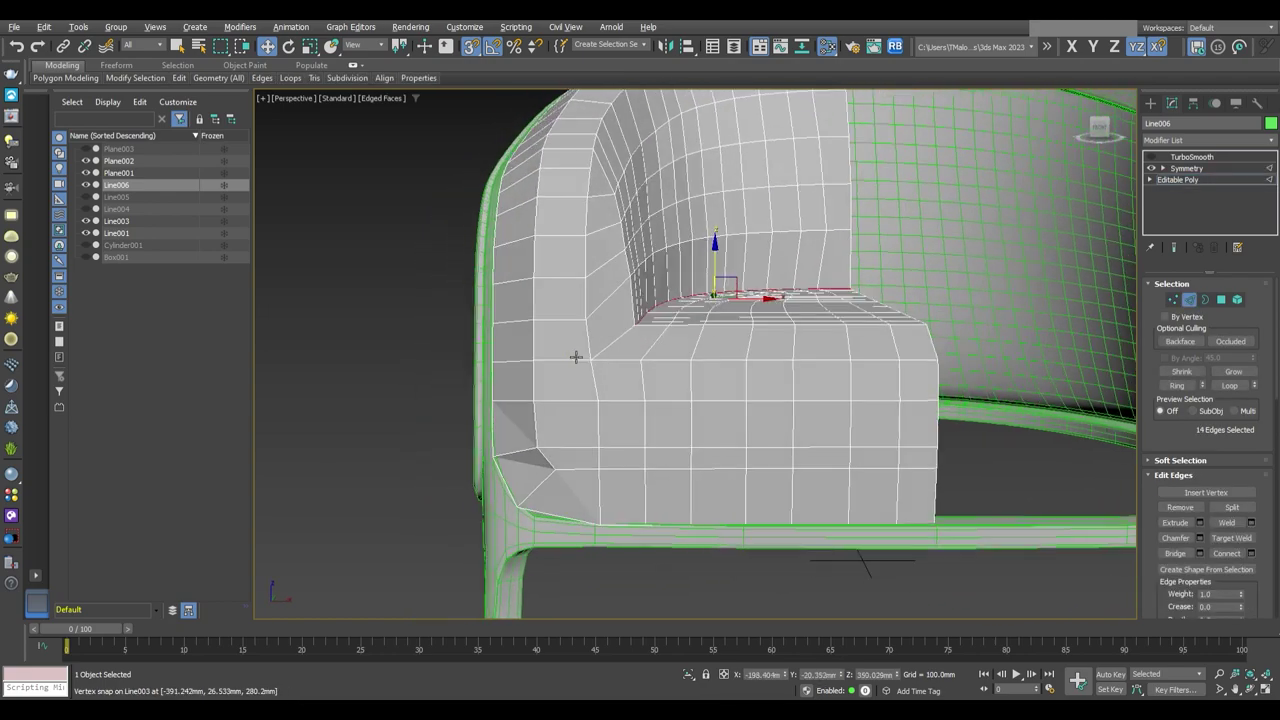
drag(715, 268, 717, 286)
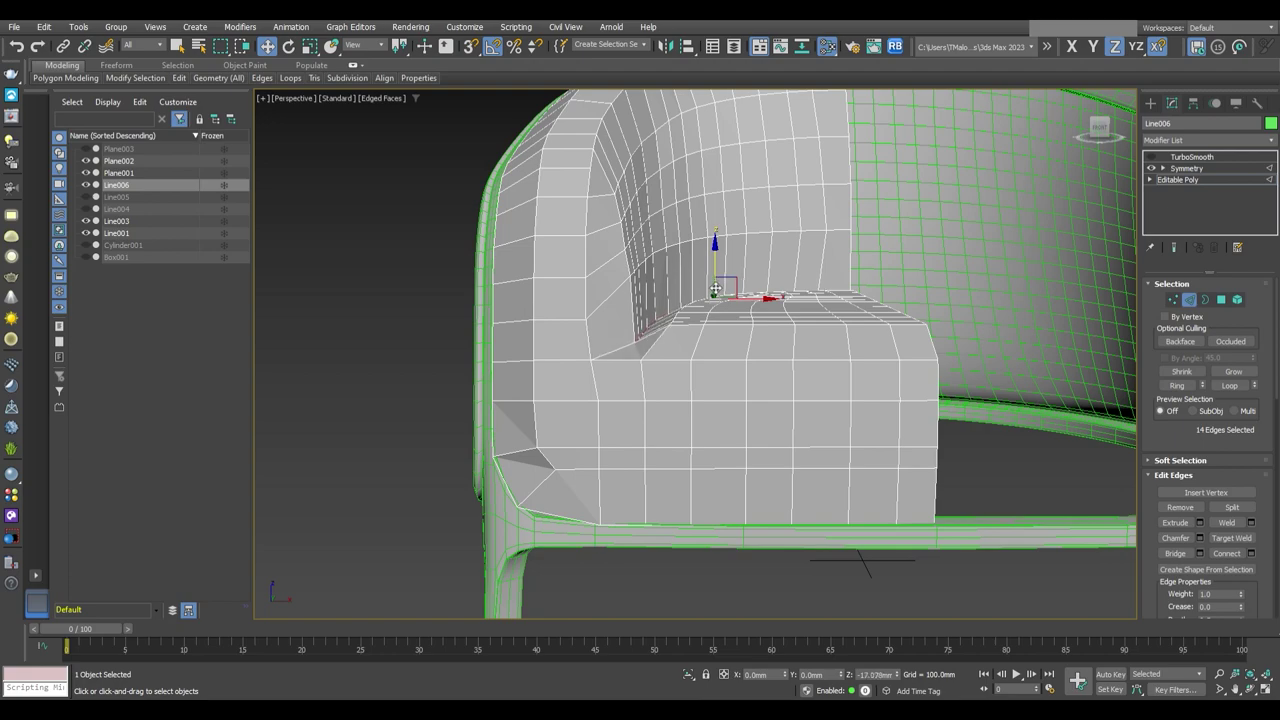
mouse_move(716, 289)
alt+middle_down()
mouse_move(769, 556)
mouse_move(738, 364)
alt+middle_up()
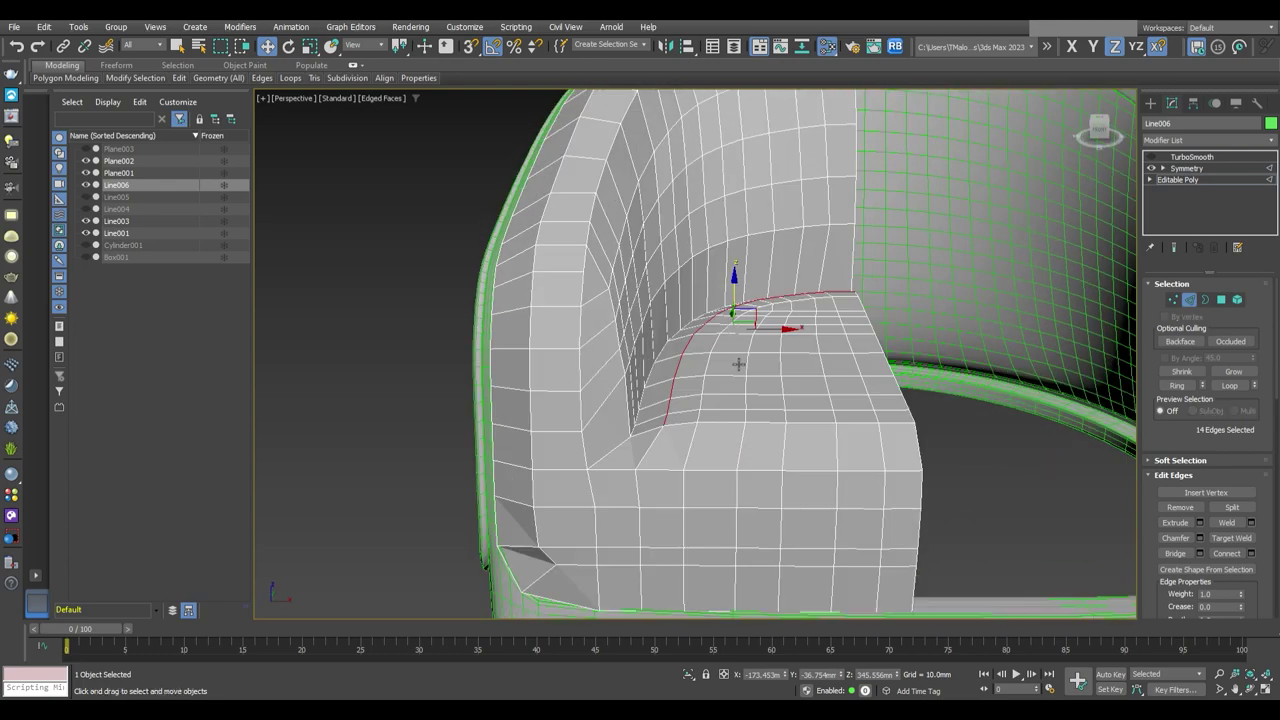
mouse_move(846, 391)
alt+middle_down()
mouse_move(897, 383)
mouse_move(871, 414)
mouse_move(837, 377)
mouse_move(837, 393)
alt+middle_up()
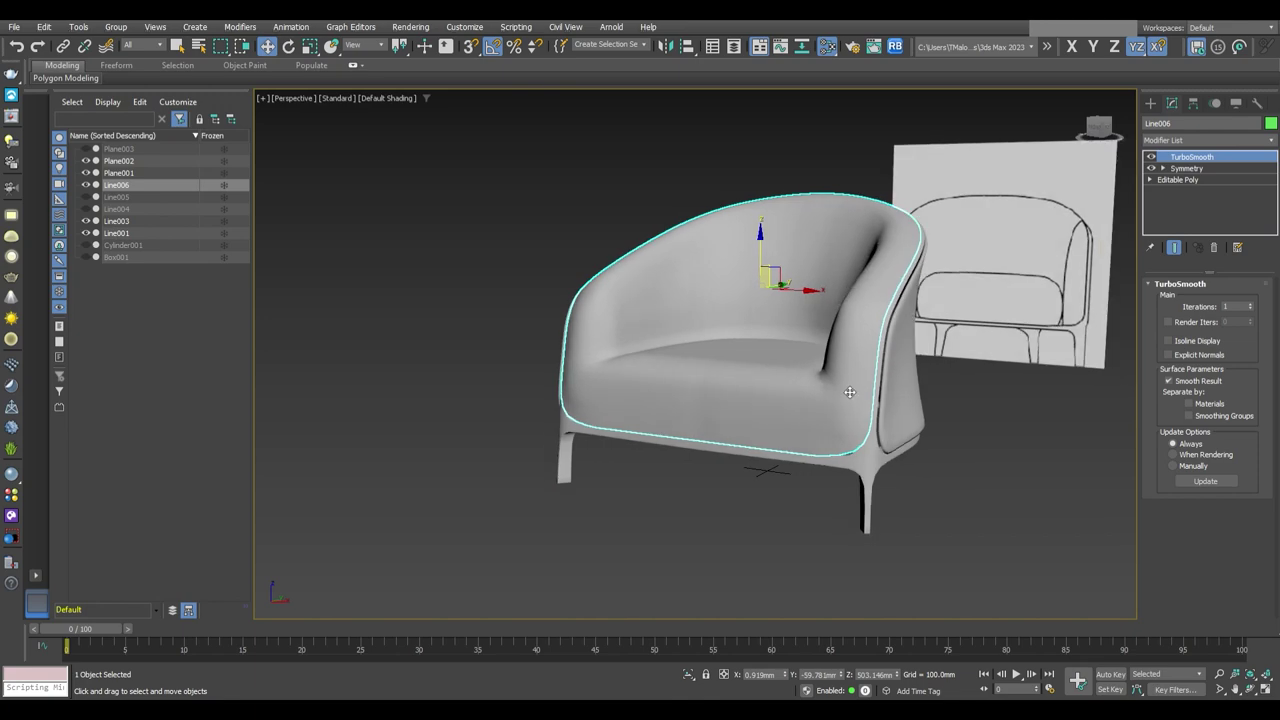
mouse_move(849, 392)
alt+middle_down()
mouse_move(888, 393)
mouse_move(808, 403)
mouse_move(870, 390)
mouse_move(997, 265)
alt+middle_up()
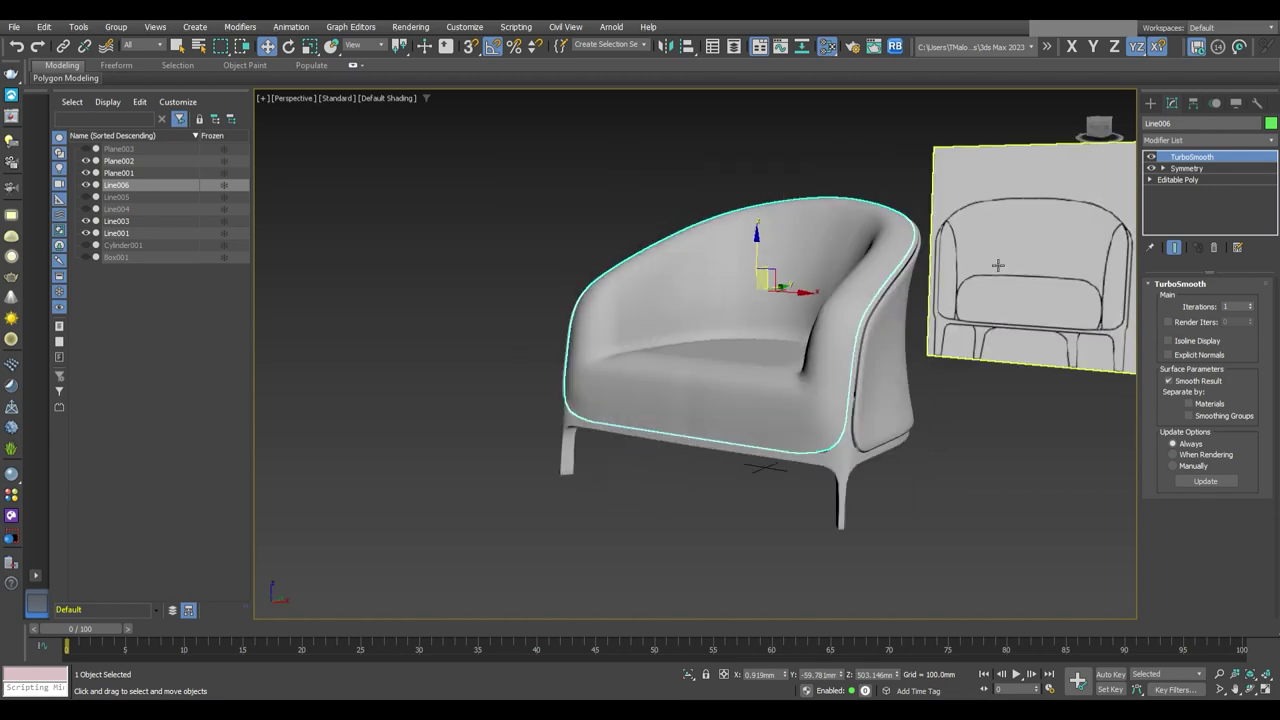
mouse_move(859, 424)
alt+middle_down()
mouse_move(766, 449)
mouse_move(868, 303)
mouse_move(802, 406)
alt+middle_up()
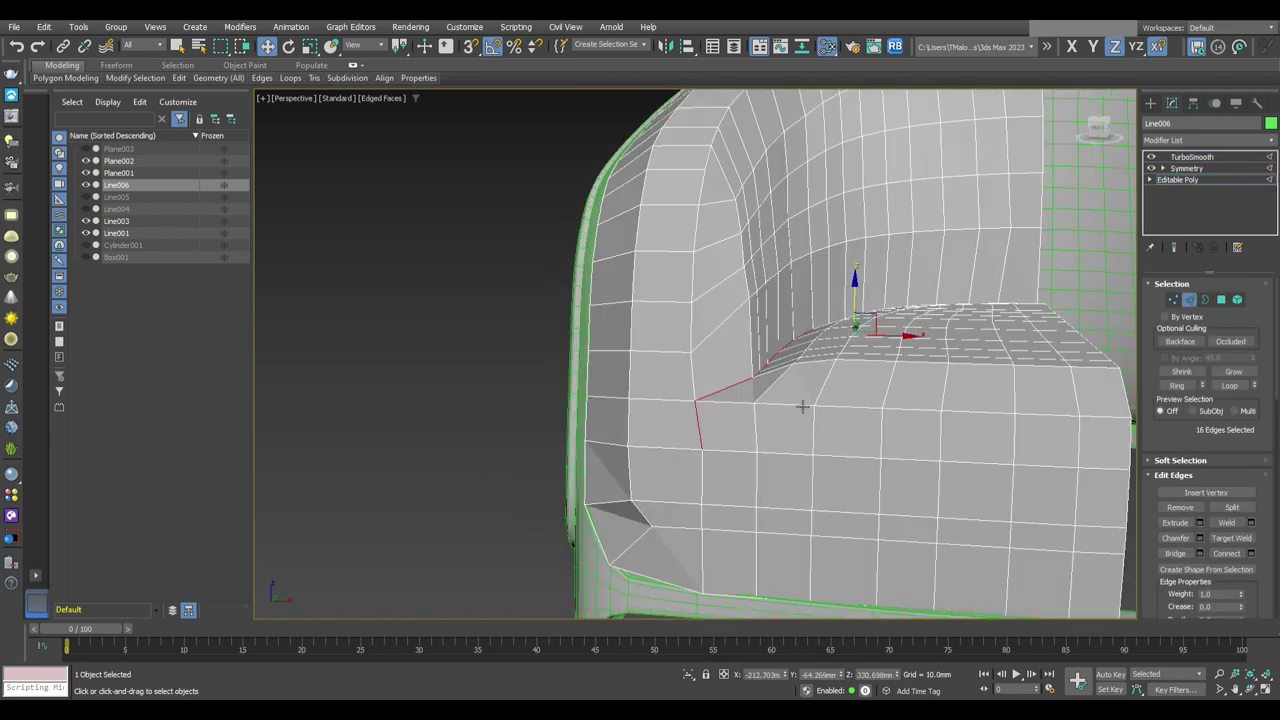
Preview the TurboSmoothed cushion from the front with edged faces hidden
scroll(861, 312, down, 5)
scroll(771, 400, up, 6)
key(1)
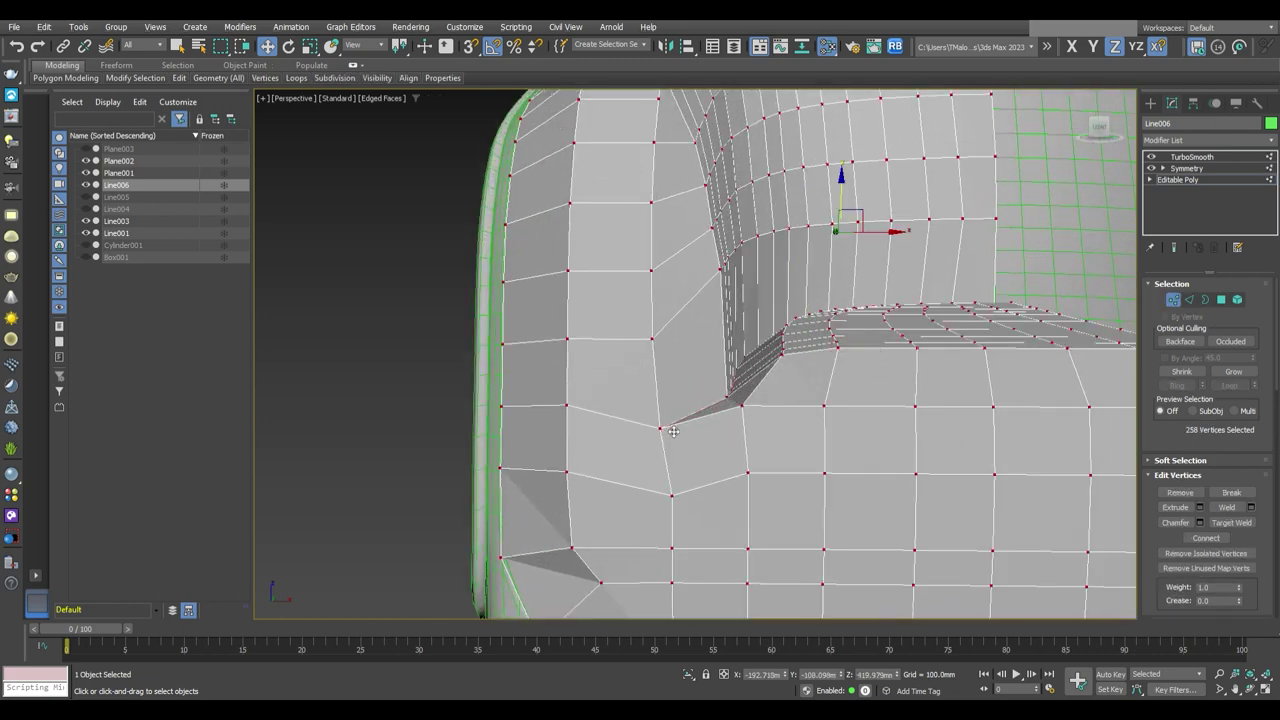
alt+middle_drag(709, 433, 760, 380)
scroll(760, 380, down, 5)
click(1191, 157)
key(F4)
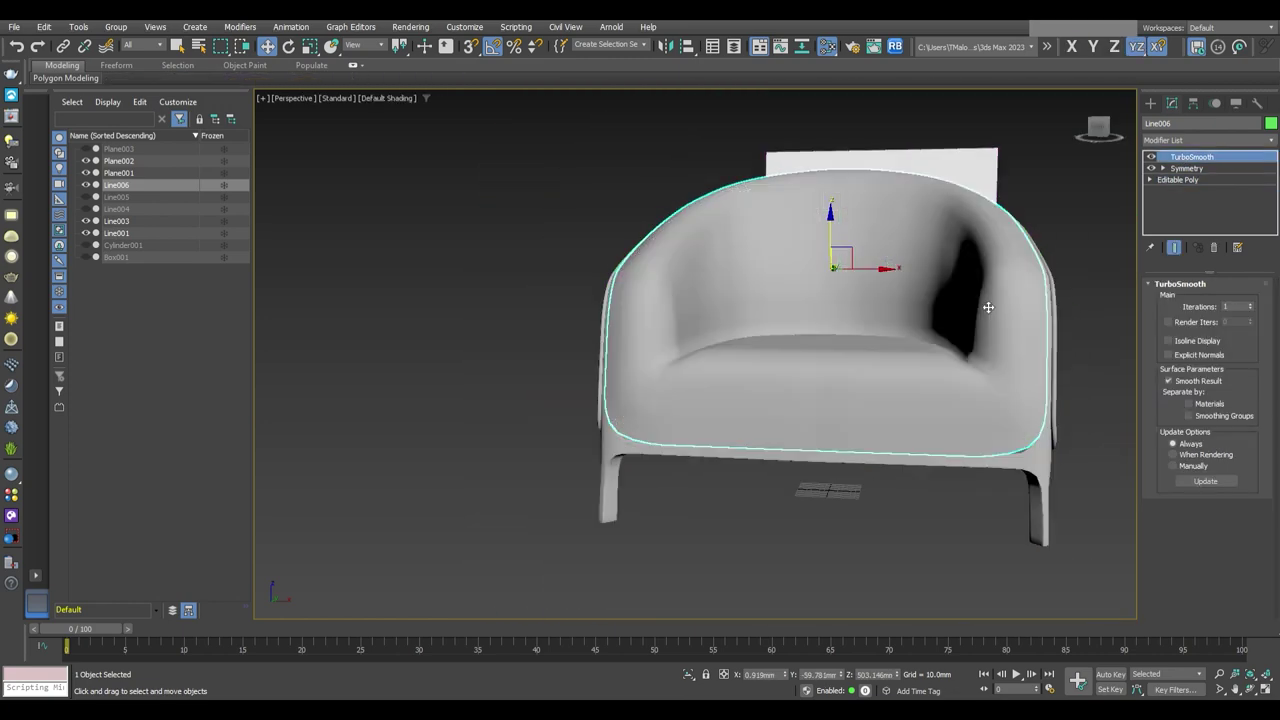
scroll(962, 354, up, 3)
scroll(854, 380, down, 3)
mouse_move(962, 354)
alt+middle_down()
mouse_move(850, 385)
mouse_move(849, 374)
mouse_move(790, 413)
mouse_move(784, 404)
mouse_move(677, 503)
alt+middle_up()
scroll(851, 390, up, 3)
On the base mesh, trim the seat polygon selection by removing the front and bottom-row polygons
click(1177, 179)
key(F4)
key(4)
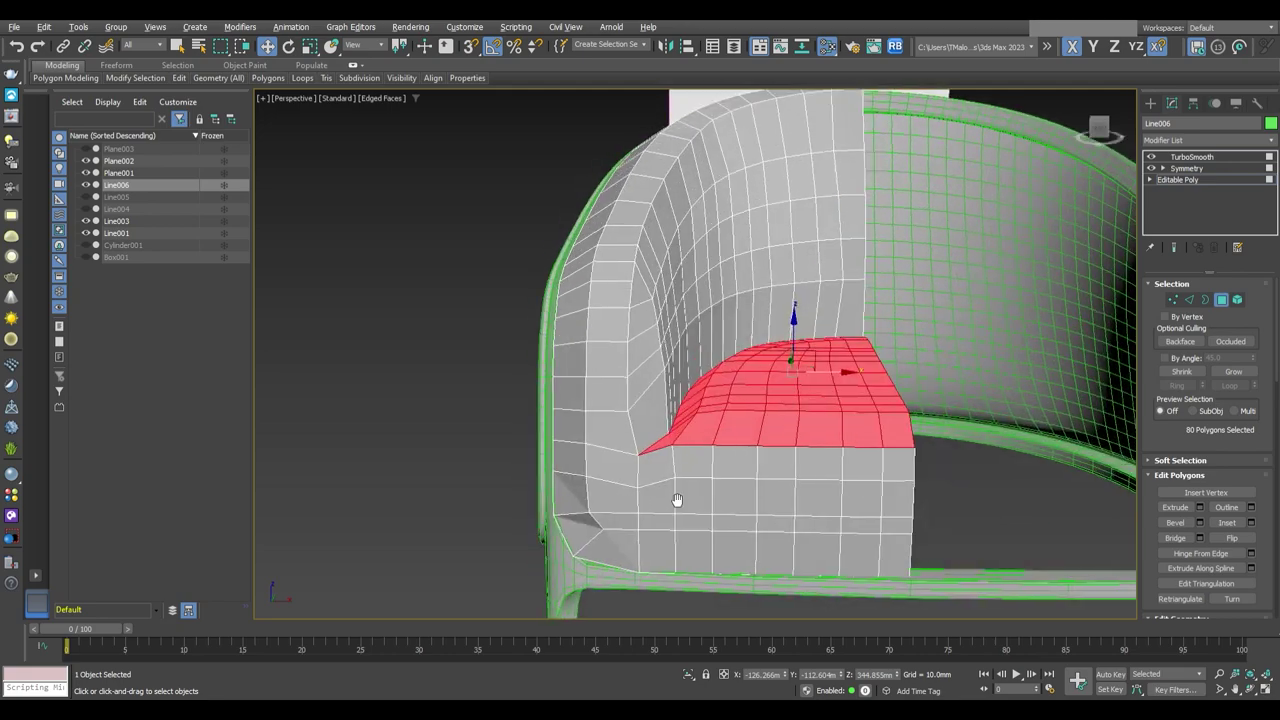
scroll(697, 457, up, 2)
alt+middle_drag(697, 457, 731, 497)
scroll(731, 497, up, 4)
mouse_move(724, 562)
alt+middle_down()
mouse_move(766, 520)
mouse_move(713, 556)
alt+middle_up()
alt+click(713, 556)
mouse_move(723, 507)
alt+middle_down()
mouse_move(744, 383)
mouse_move(700, 482)
alt+middle_up()
alt+click(694, 489)
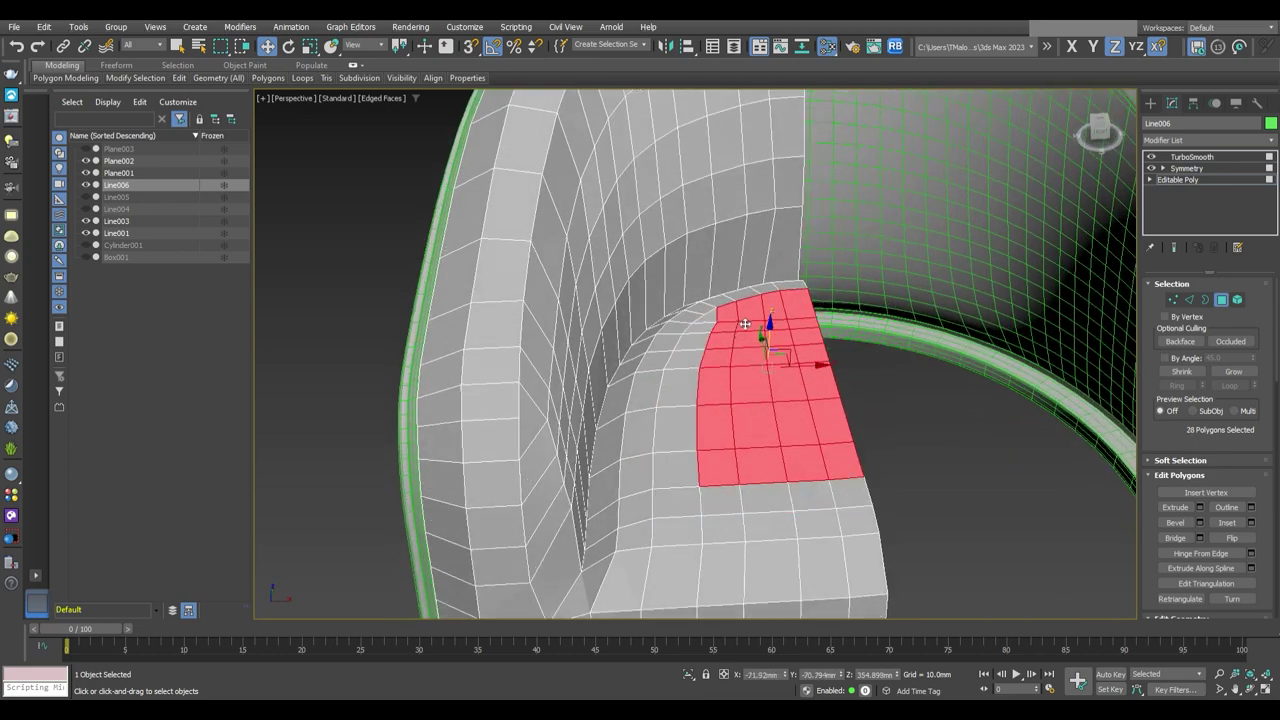
mouse_move(720, 300)
alt+middle_down()
mouse_move(780, 345)
mouse_move(771, 408)
alt+middle_up()
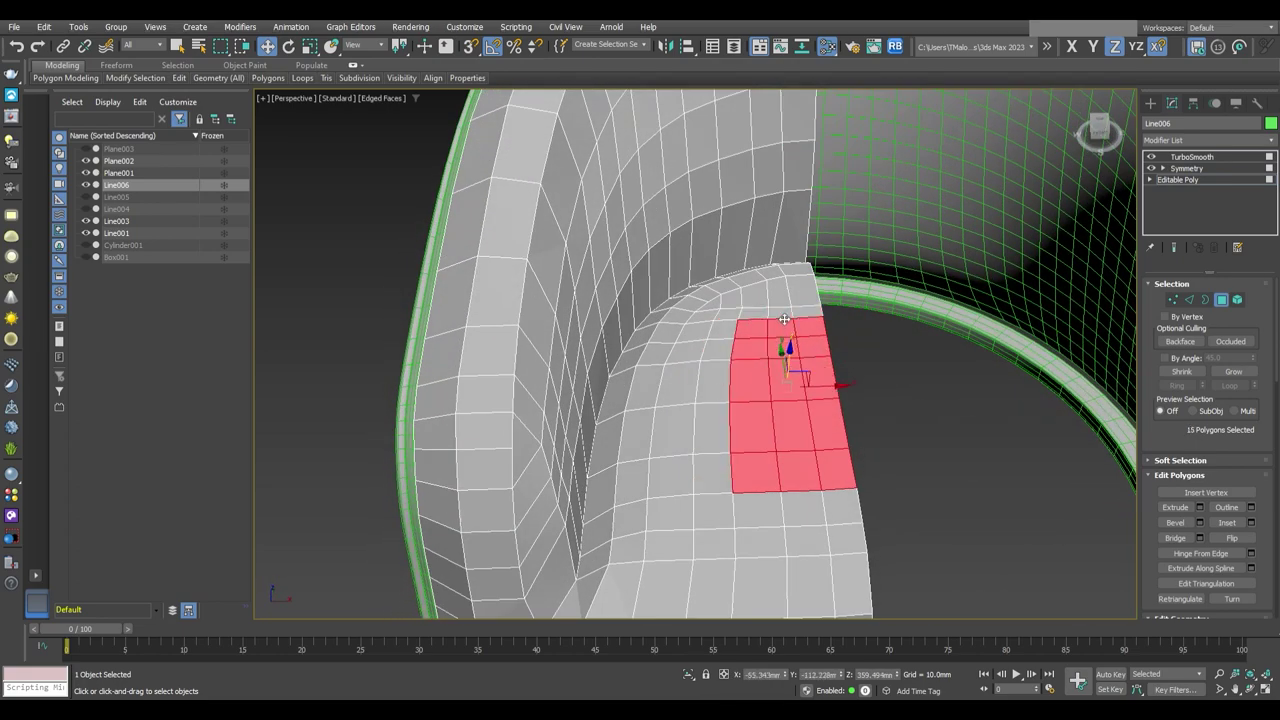
alt+click(761, 491)
alt+middle_drag(761, 491, 817, 450)
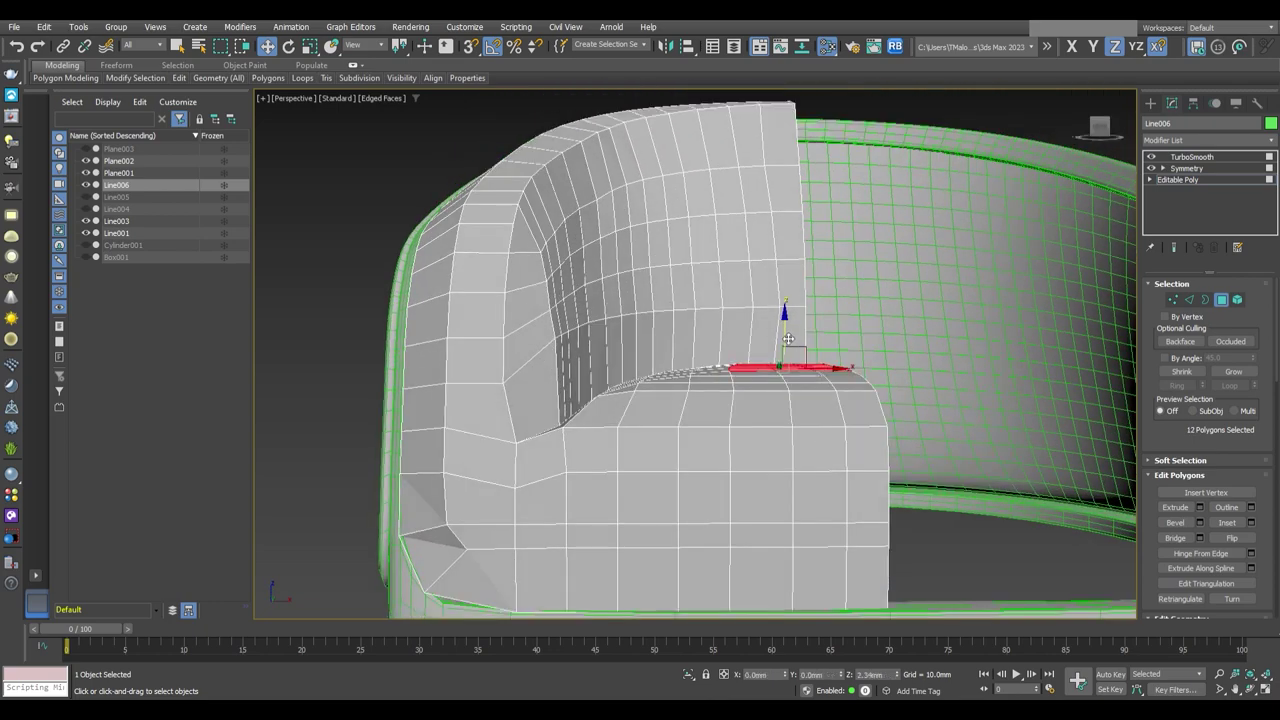
scroll(789, 340, down, 2)
Check the smoothed seat from both sides of the chair
click(1191, 157)
key(F4)
scroll(998, 376, down, 5)
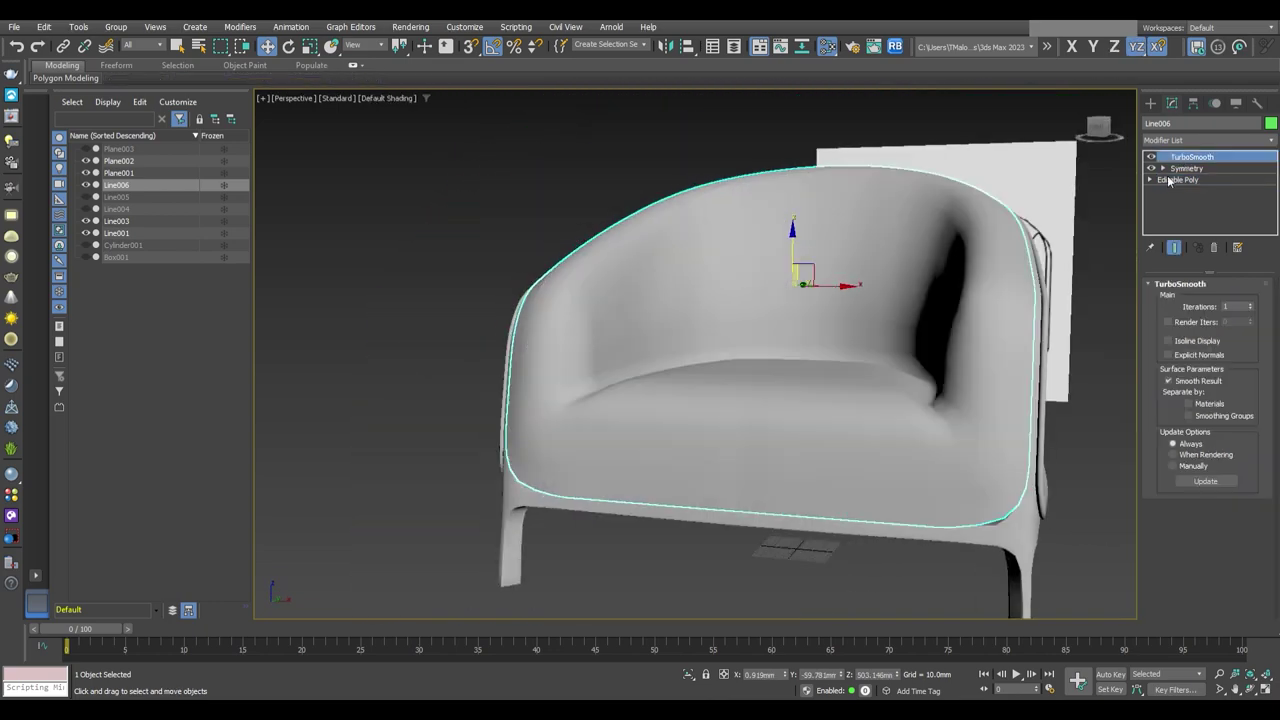
scroll(998, 376, up, 2)
alt+middle_drag(998, 376, 933, 371)
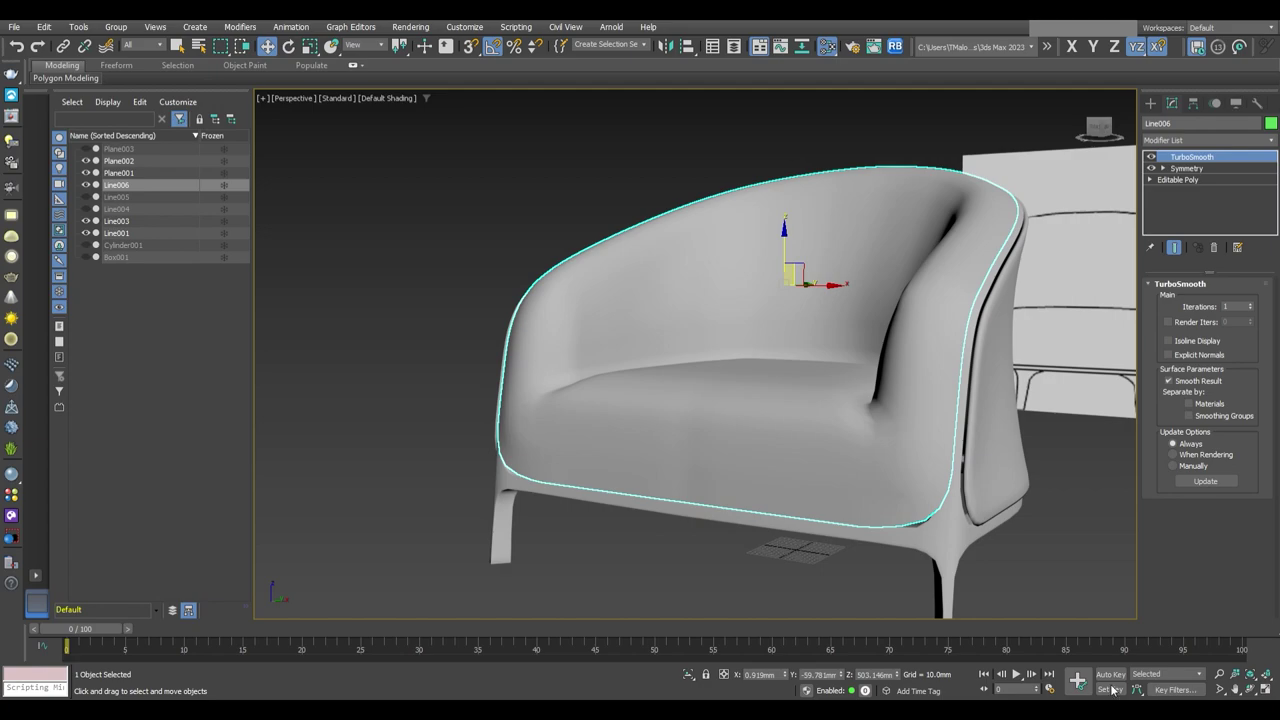
mouse_move(829, 514)
alt+middle_down()
mouse_move(887, 440)
mouse_move(760, 432)
alt+middle_up()
key(F4)
Isolate the cushion, select its seat corner vertex, then recheck the smoothed chair from above
key(1)
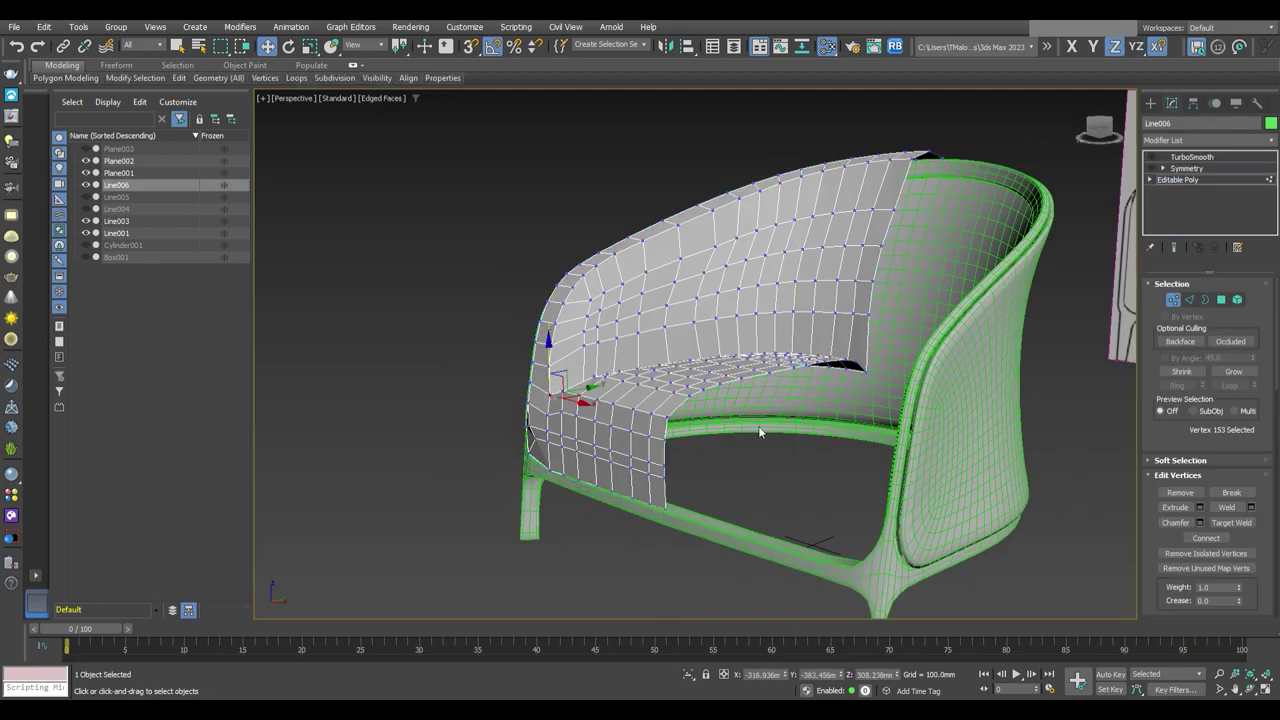
key(z)
click(757, 400)
key(alt+q)
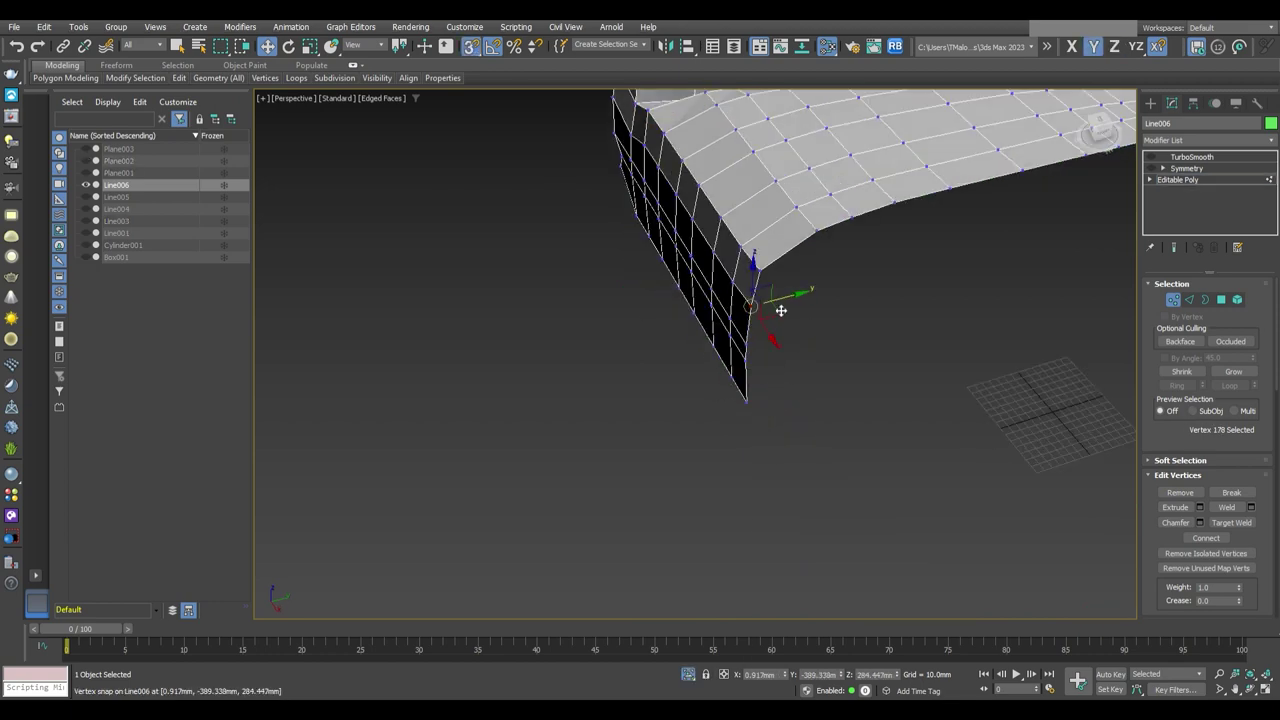
click(687, 677)
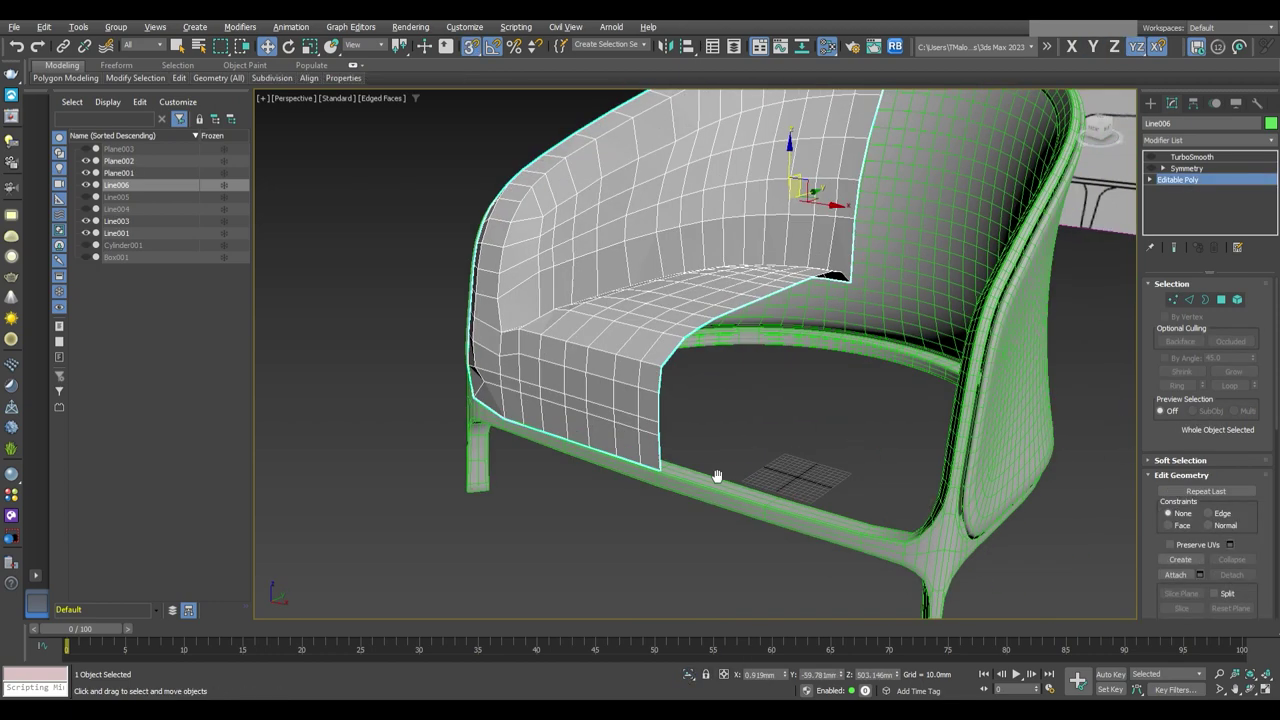
click(1190, 157)
key(F4)
key(z)
mouse_move(880, 420)
alt+middle_down()
mouse_move(780, 511)
mouse_move(790, 405)
mouse_move(760, 409)
alt+middle_up()
key(F4)
scroll(809, 409, up, 2)
Select the vertices along the cushion's arm on the base mesh
click(1177, 180)
scroll(763, 409, up, 3)
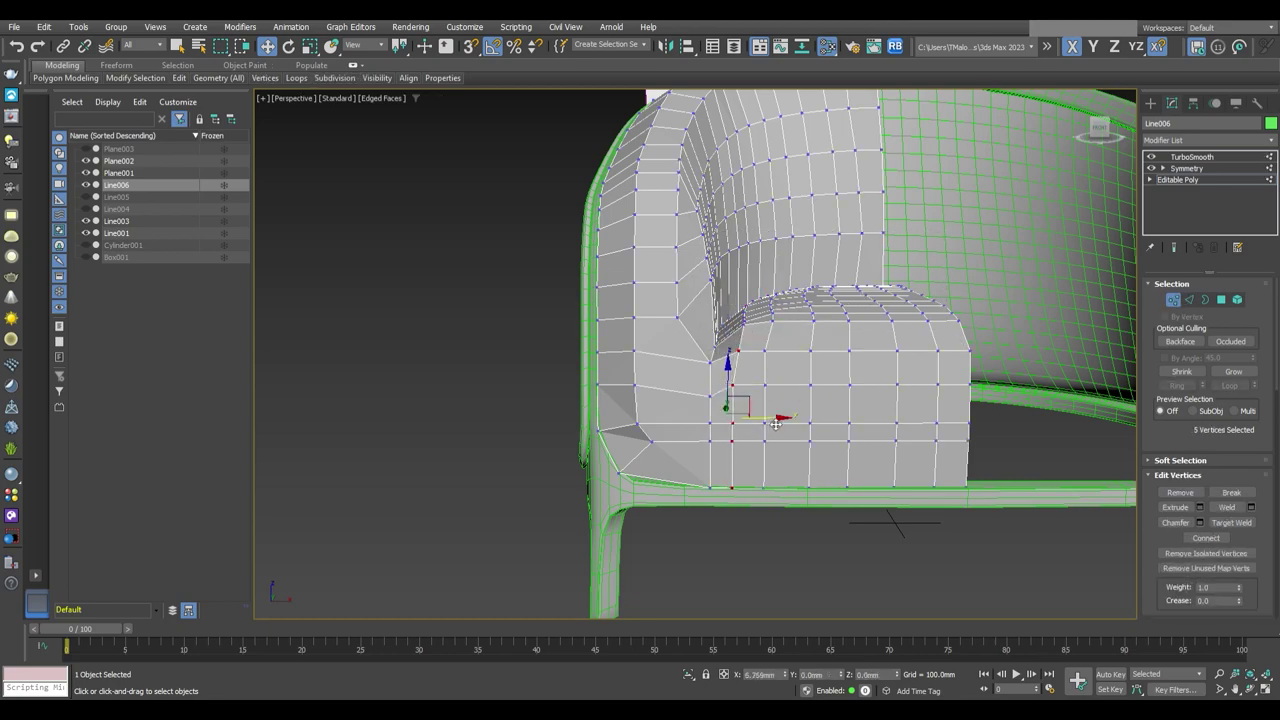
alt+middle_drag(773, 424, 727, 376)
click(727, 376)
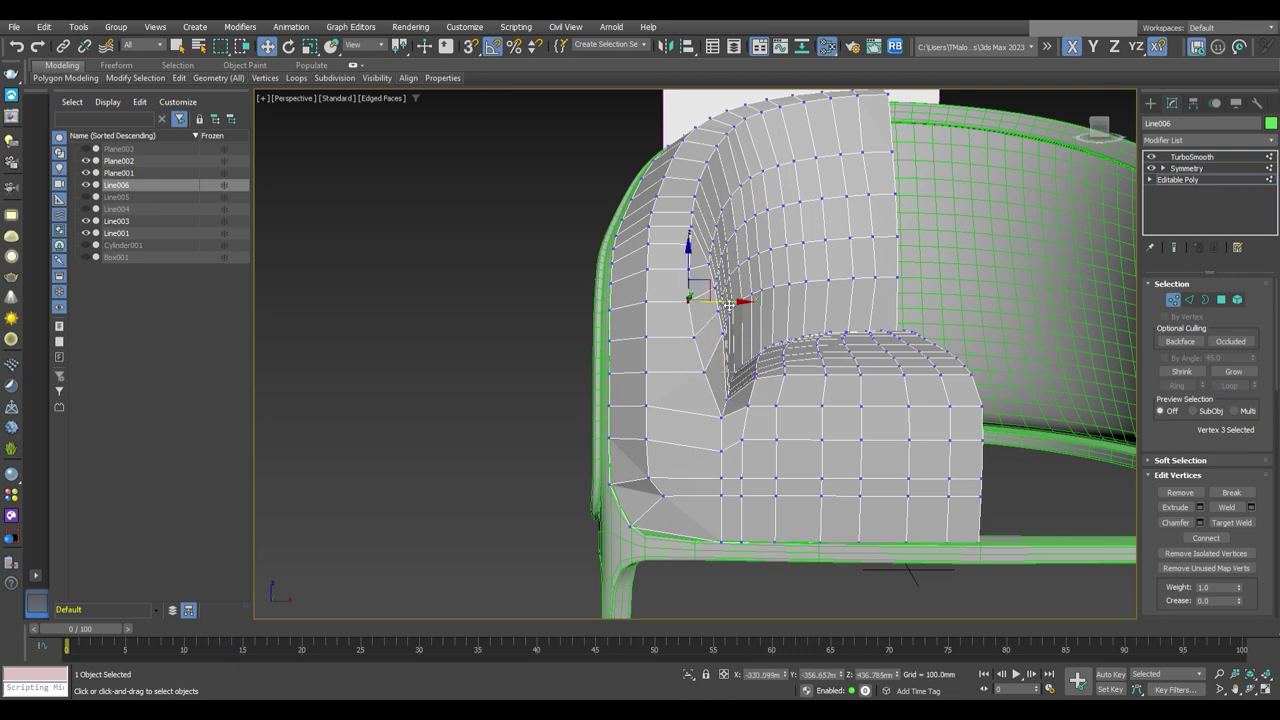
ctrl+click(727, 305)
alt+middle_drag(727, 305, 705, 313)
scroll(754, 357, down, 2)
drag(778, 492, 679, 353)
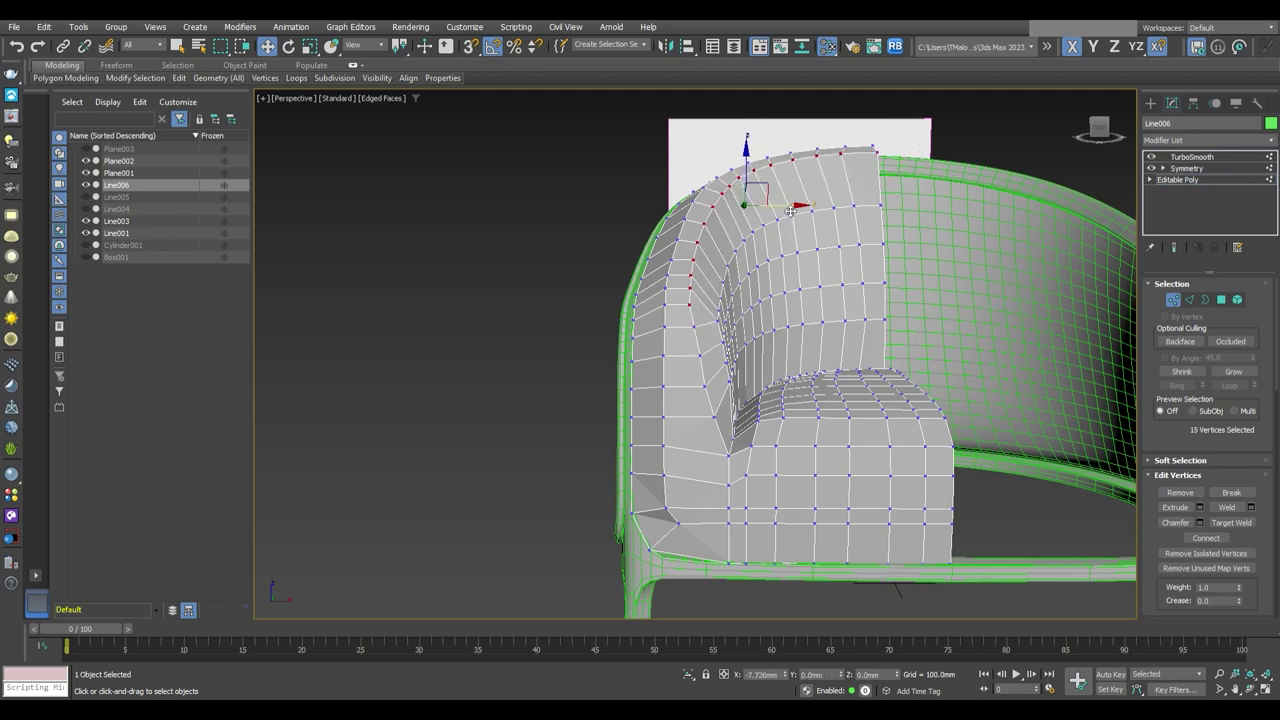
Compare the smoothed chair with the reference from a three-quarter view, then return to the base mesh
alt+middle_drag(818, 352, 700, 360)
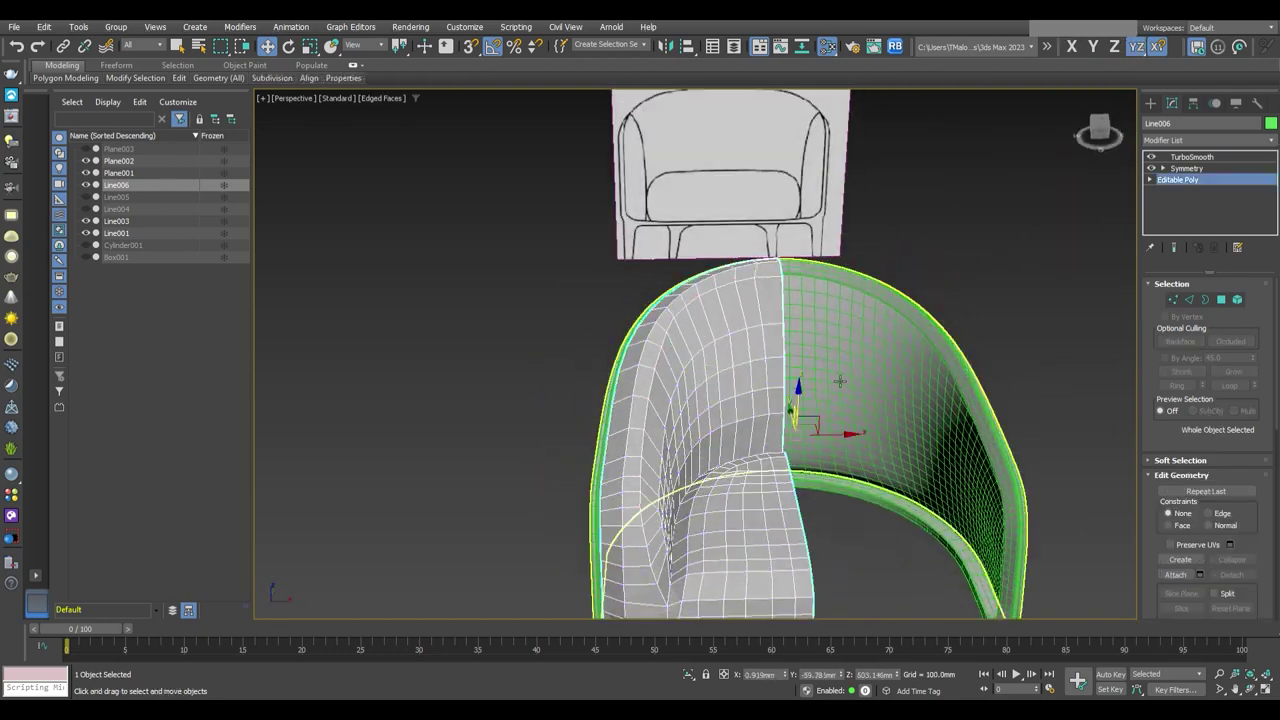
click(1190, 157)
alt+middle_drag(960, 400, 900, 380)
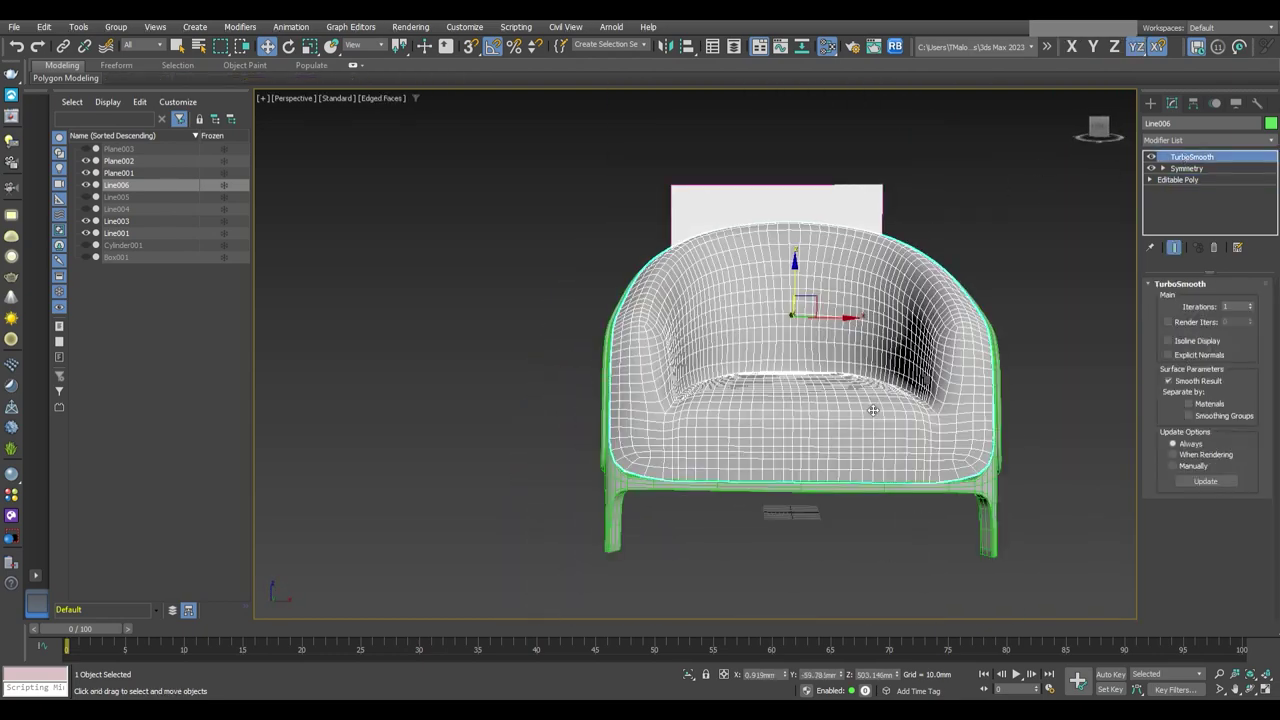
scroll(873, 410, up, 2)
key(F4)
scroll(873, 410, down, 2)
mouse_move(873, 410)
alt+middle_down()
mouse_move(850, 420)
mouse_move(889, 416)
mouse_move(651, 514)
mouse_move(718, 417)
mouse_move(660, 420)
mouse_move(760, 405)
mouse_move(993, 314)
mouse_move(1014, 322)
alt+middle_up()
click(1177, 179)
Widen the soft-selection falloff around the seat polygons and inspect the smoothed chair
key(F4)
scroll(818, 426, up, 3)
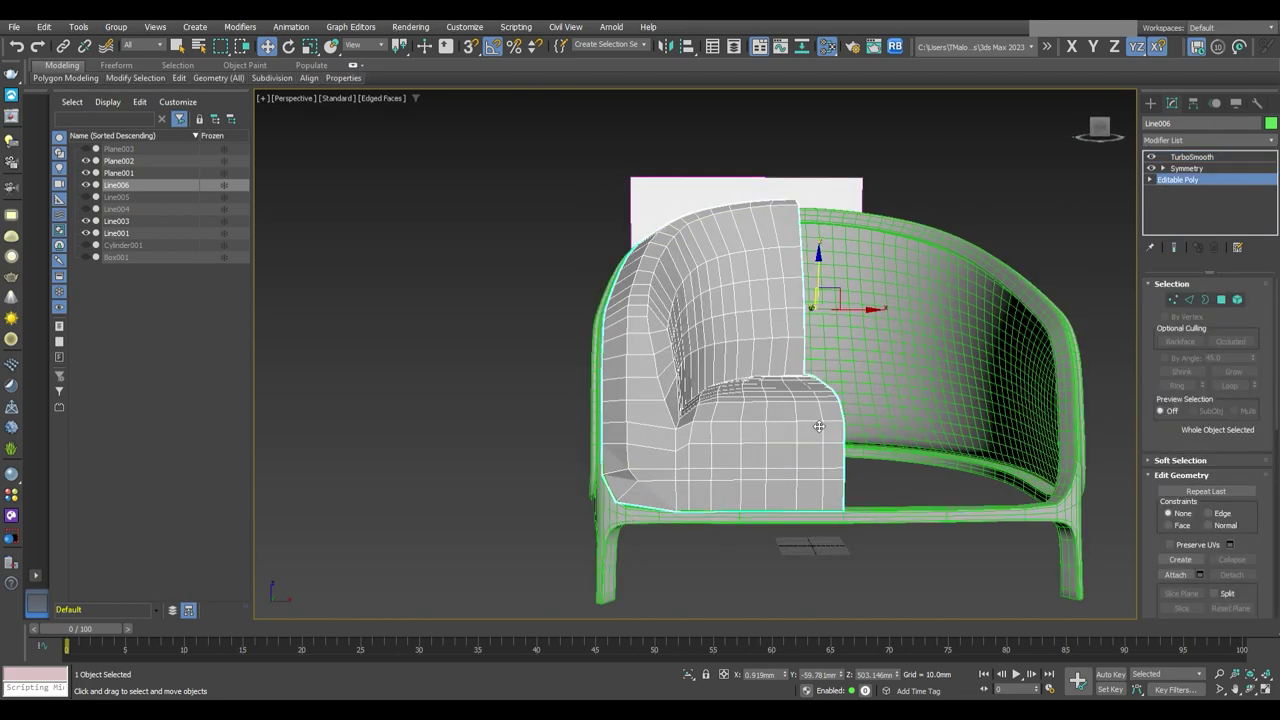
key(4)
alt+middle_drag(818, 426, 836, 443)
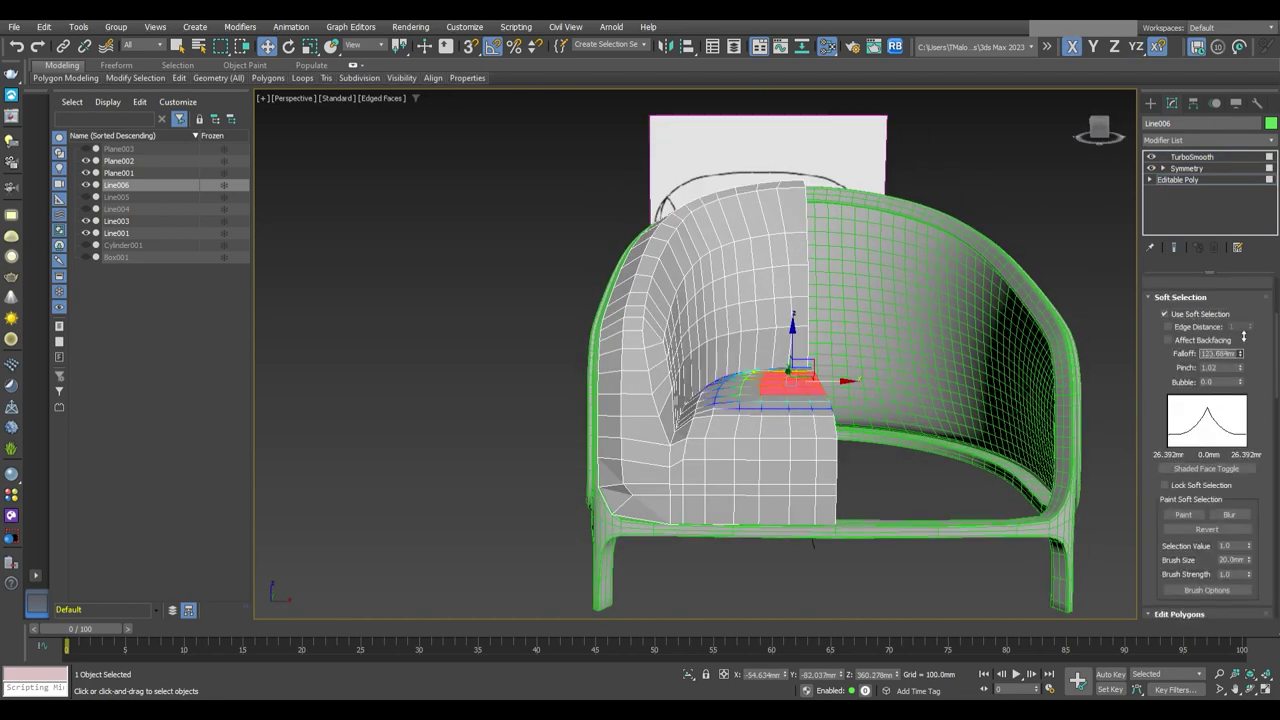
mouse_move(812, 372)
alt+middle_down()
mouse_move(808, 340)
mouse_move(808, 372)
alt+middle_up()
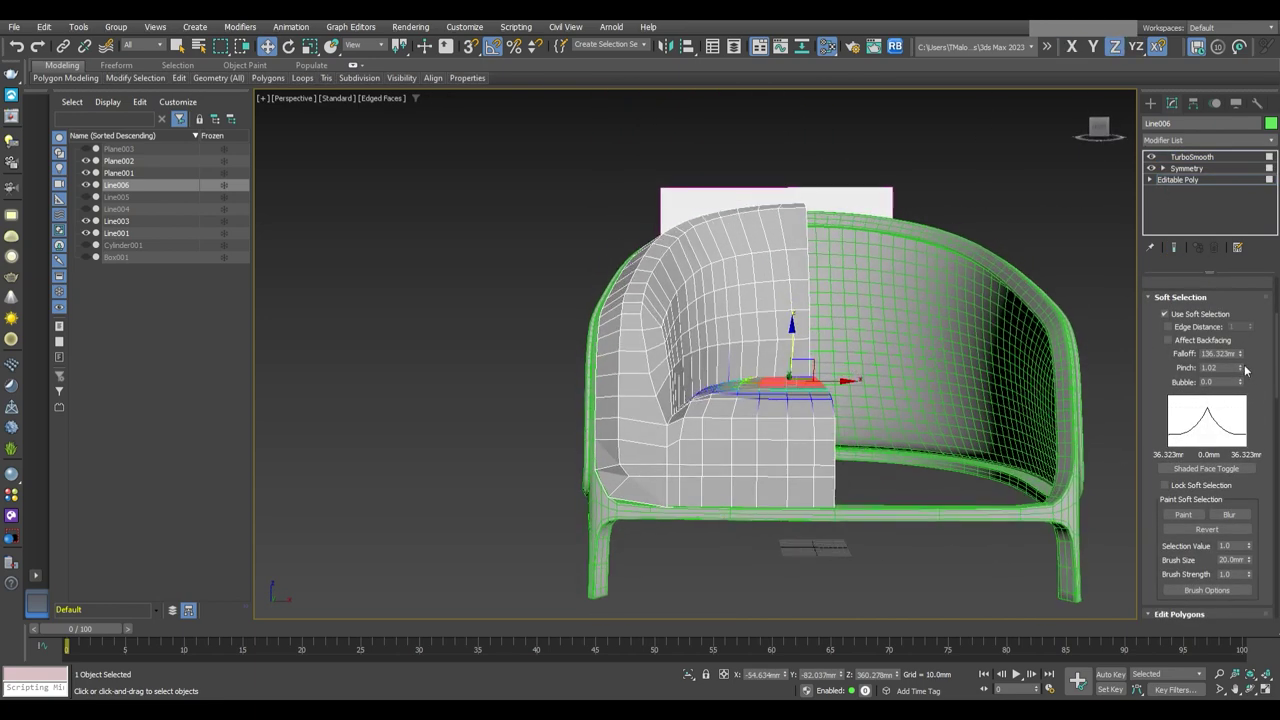
mouse_move(880, 345)
alt+middle_down()
mouse_move(905, 338)
mouse_move(797, 350)
mouse_move(796, 362)
mouse_move(760, 350)
alt+middle_up()
key(F4)
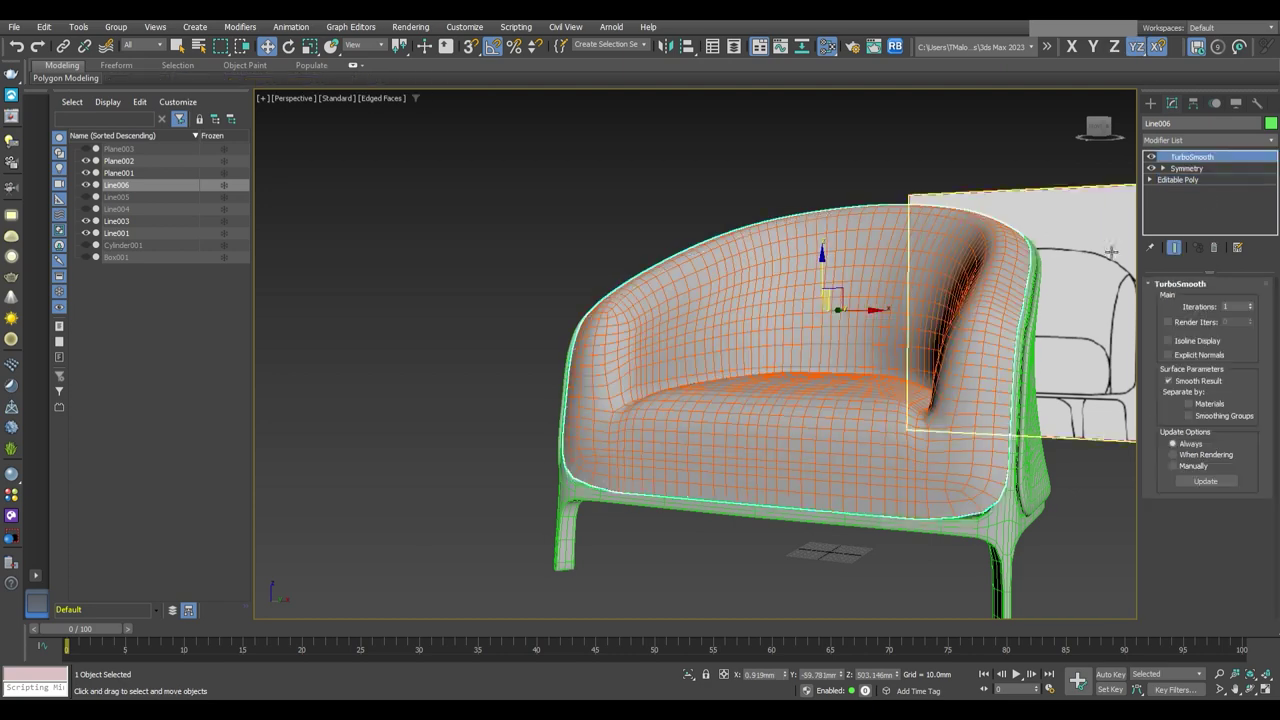
click(684, 578)
mouse_move(684, 578)
alt+middle_down()
mouse_move(797, 542)
mouse_move(702, 523)
mouse_move(788, 482)
mouse_move(740, 483)
mouse_move(855, 487)
mouse_move(724, 478)
mouse_move(907, 488)
mouse_move(749, 486)
alt+middle_up()
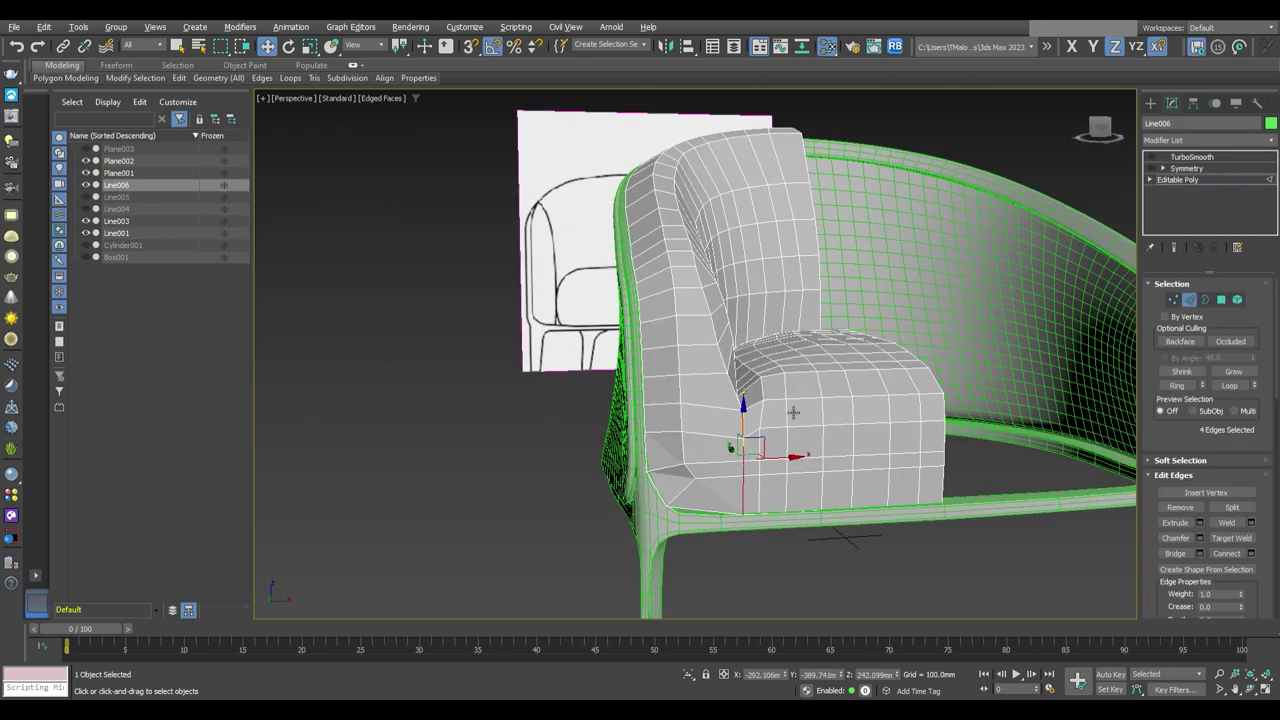
key(alt+r)
scroll(715, 410, down, 5)
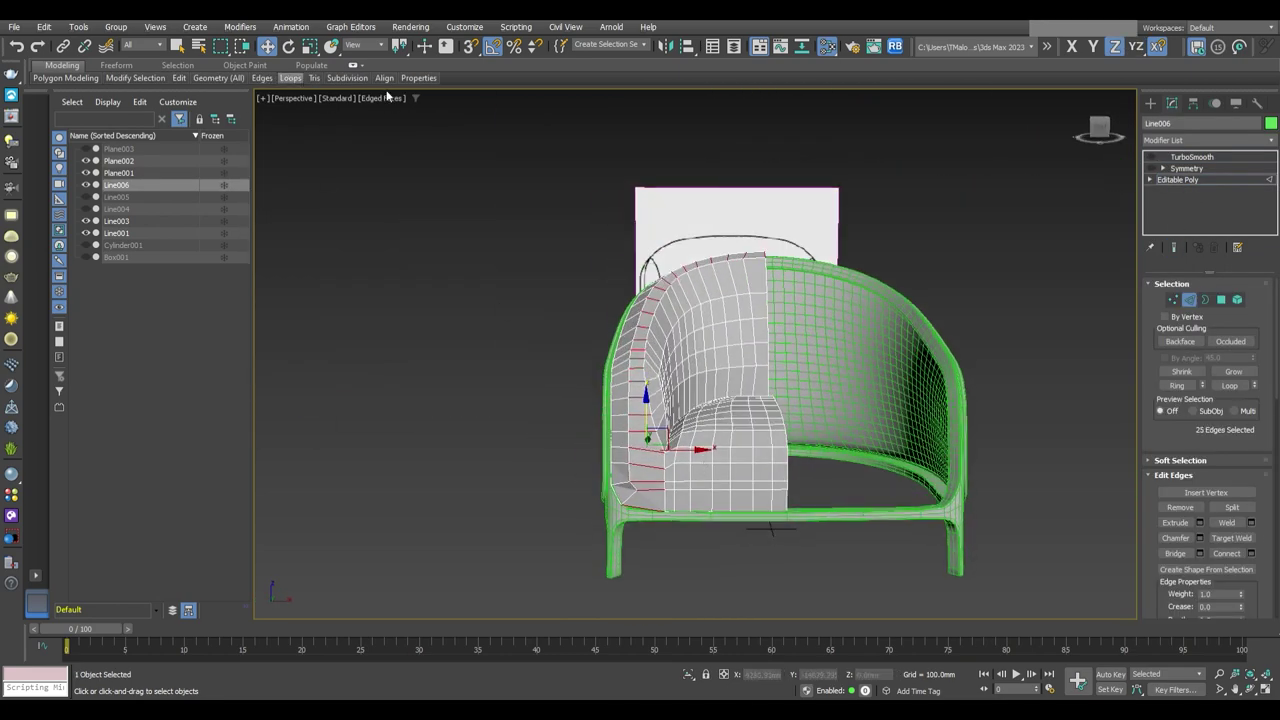
scroll(766, 409, up, 3)
scroll(814, 280, up, 3)
scroll(766, 392, up, 3)
Snap Line006's corner vertex near the front leg onto the Line001 frame edge
click(640, 460)
click(1176, 160)
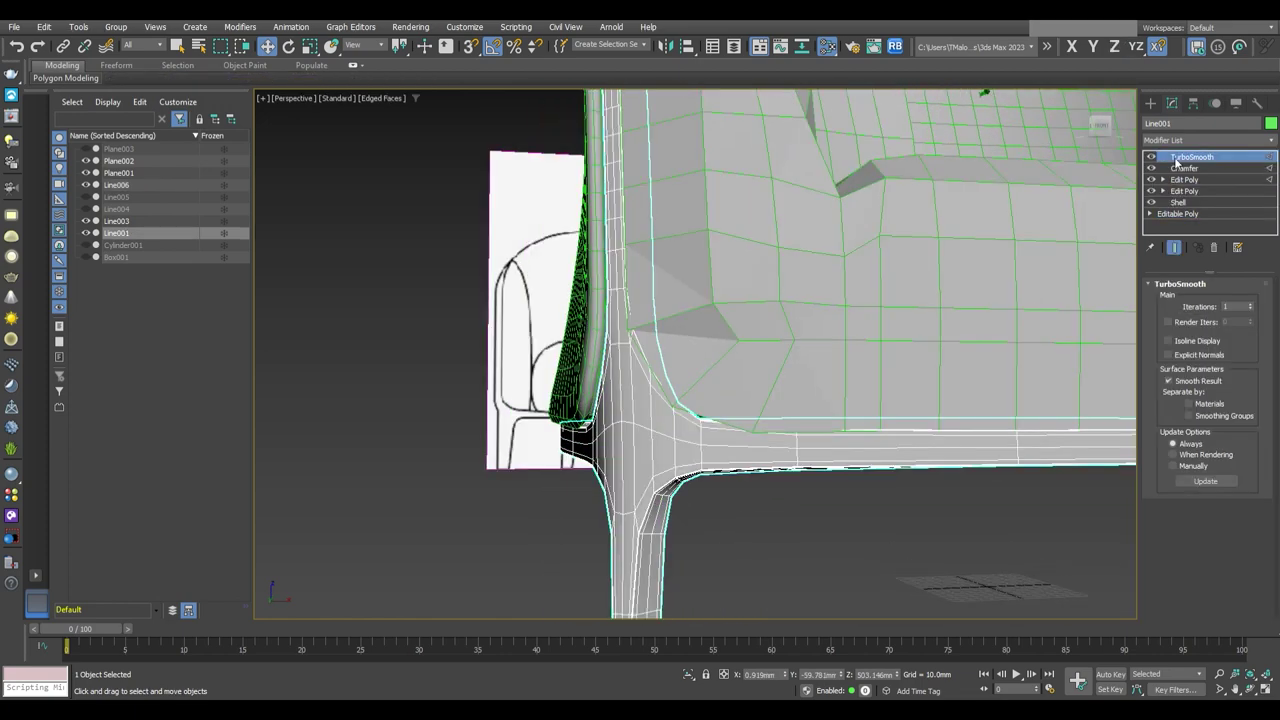
click(1112, 238)
click(1177, 180)
key(1)
scroll(760, 420, up, 2)
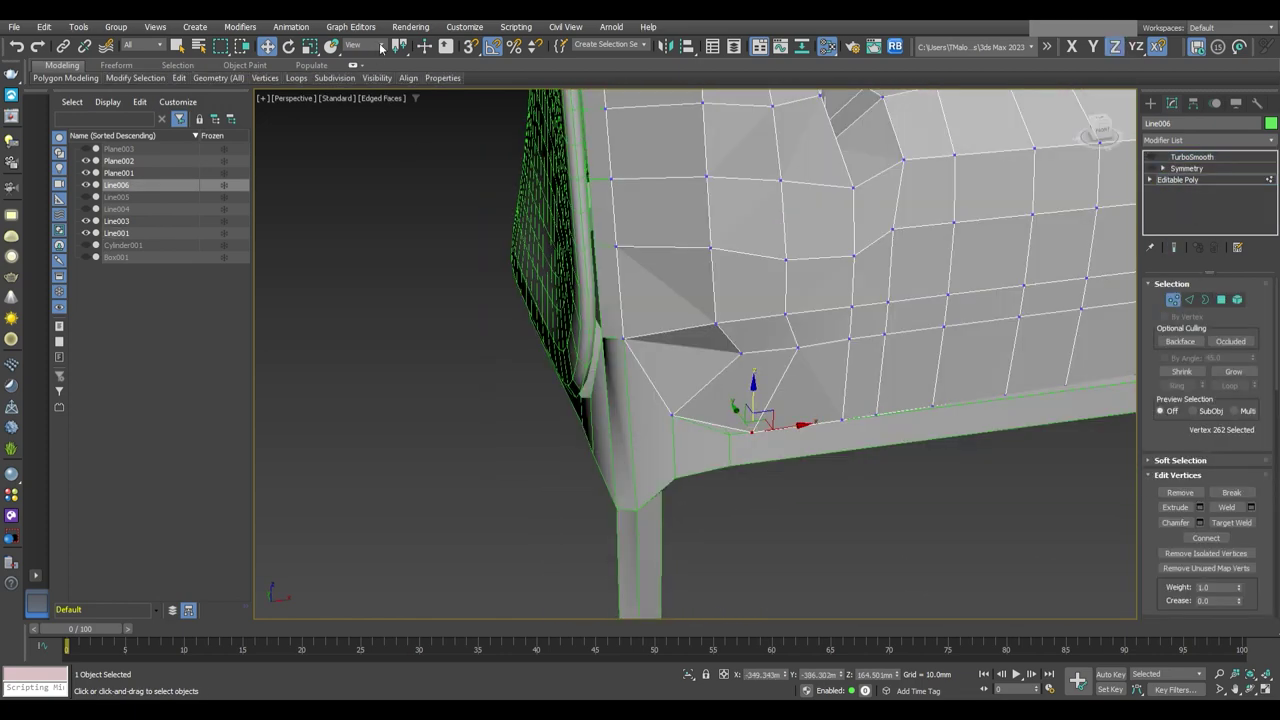
scroll(783, 422, up, 2)
drag(783, 422, 737, 451)
scroll(737, 427, down, 2)
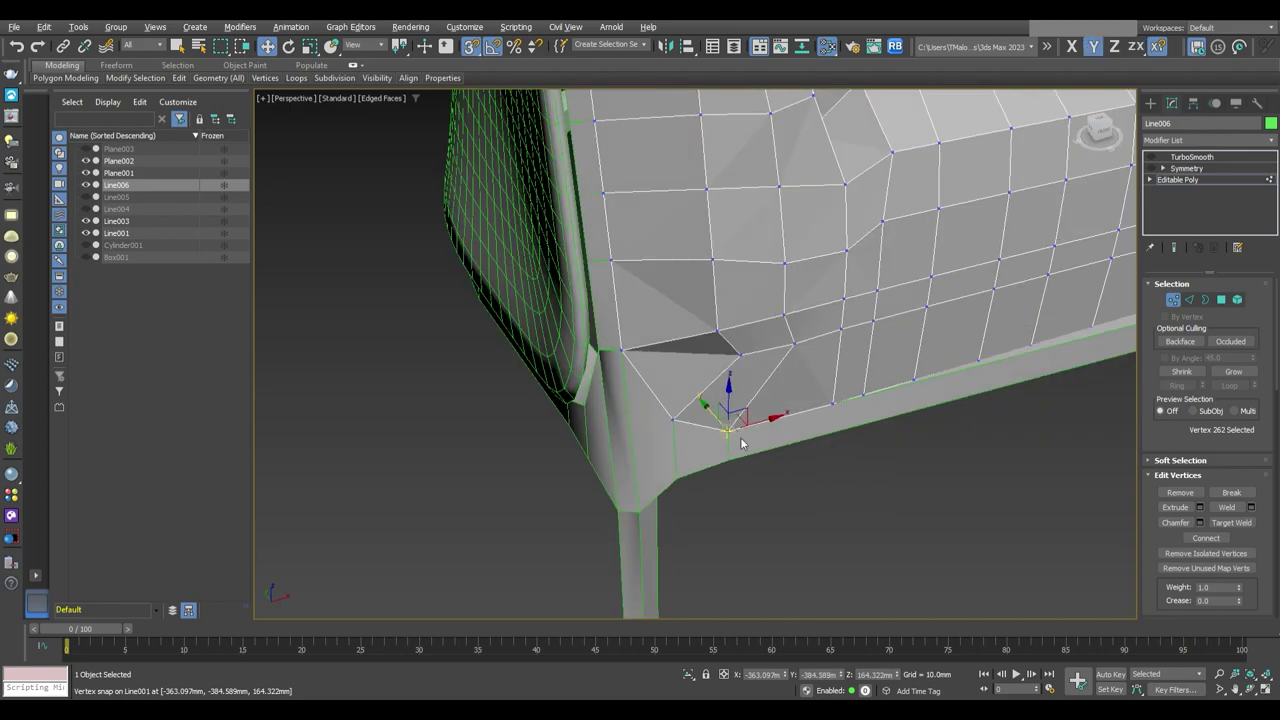
scroll(737, 430, down, 3)
scroll(650, 445, down, 3)
Exit vertex mode and view the fitted, unwireframed cushion from the front left
key(1)
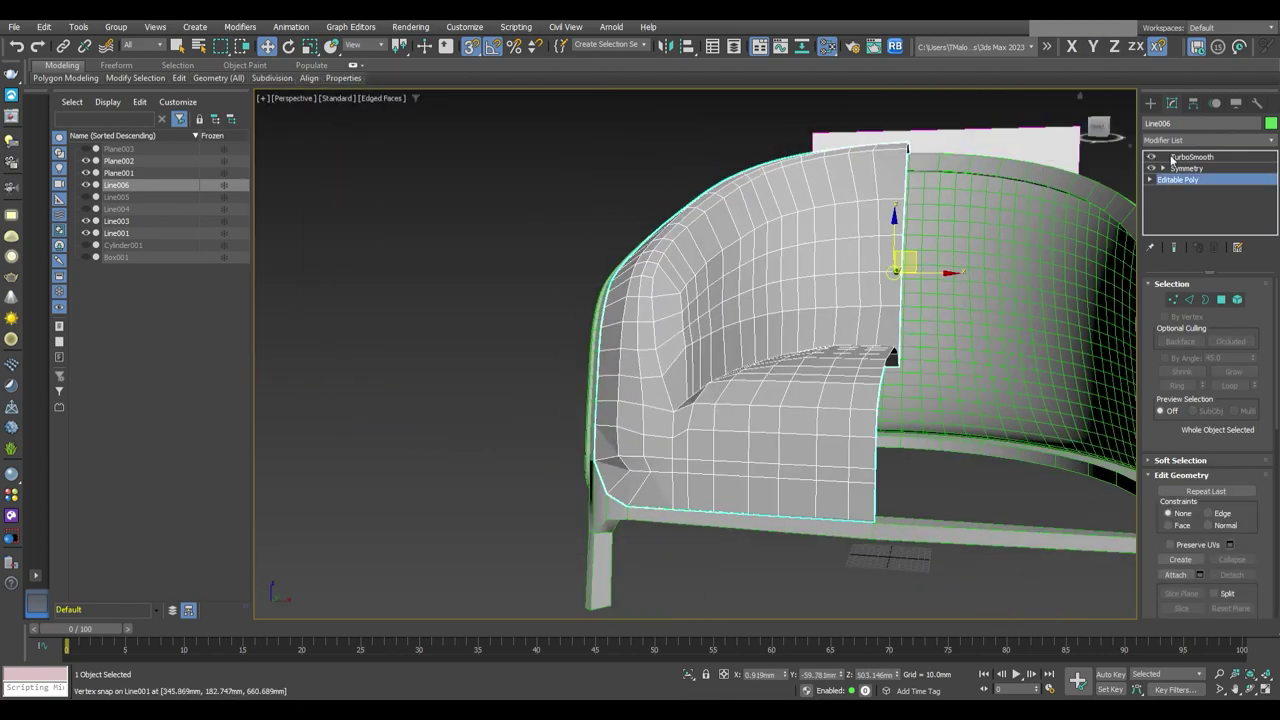
key(F4)
alt+middle_drag(734, 526, 742, 515)
click(742, 515)
click(800, 405)
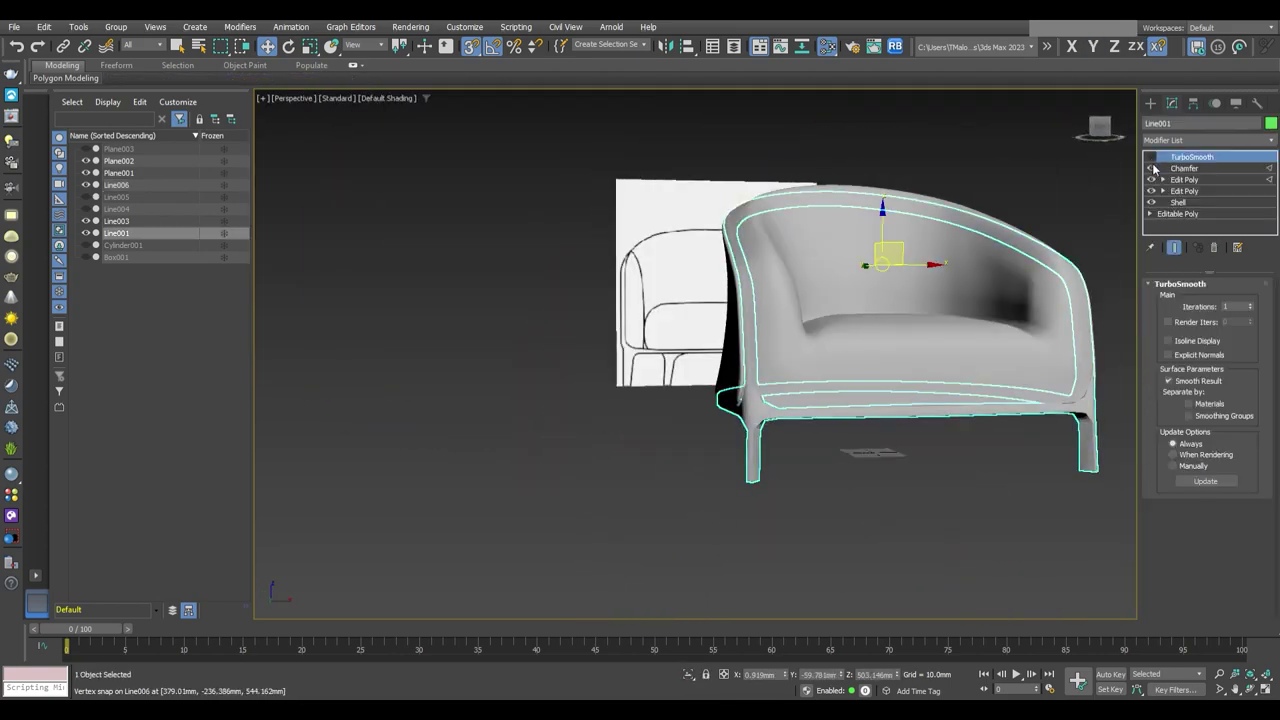
click(920, 514)
mouse_move(920, 514)
alt+middle_down()
mouse_move(917, 496)
mouse_move(869, 497)
alt+middle_up()
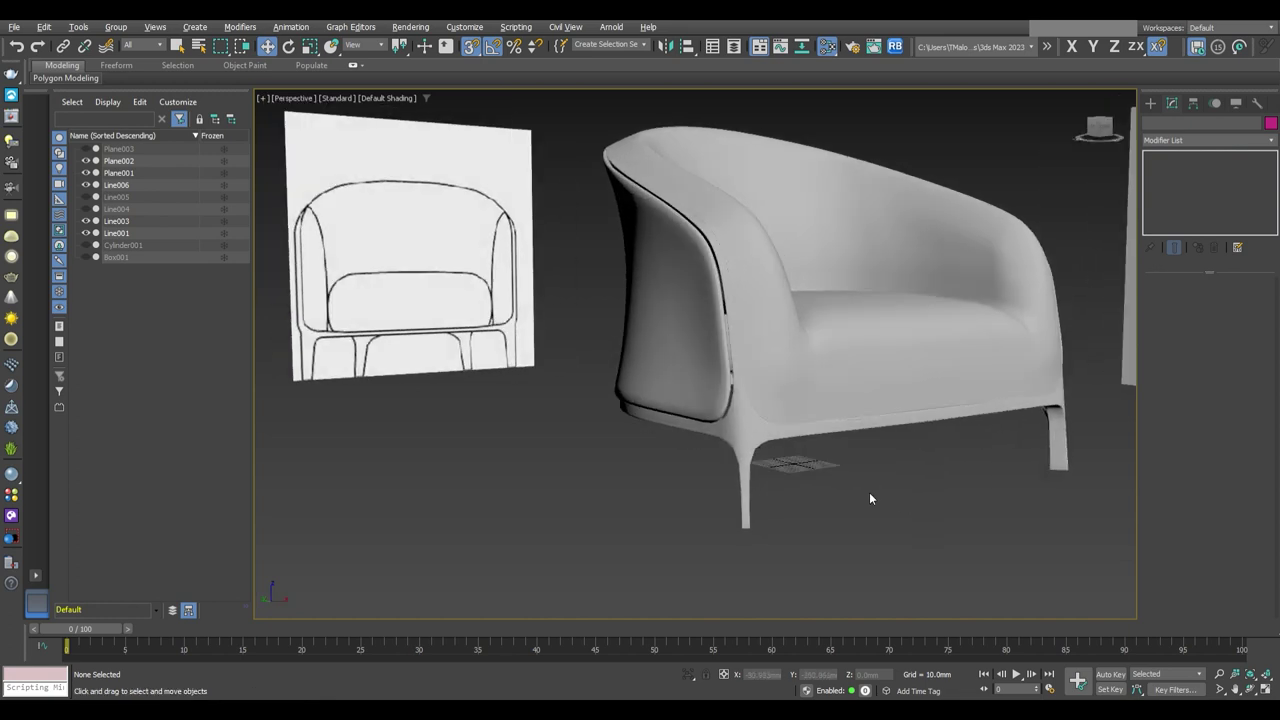
Give the Line006 cushion a small Shell outer amount and view the thickened result from the front left
click(960, 380)
click(1192, 157)
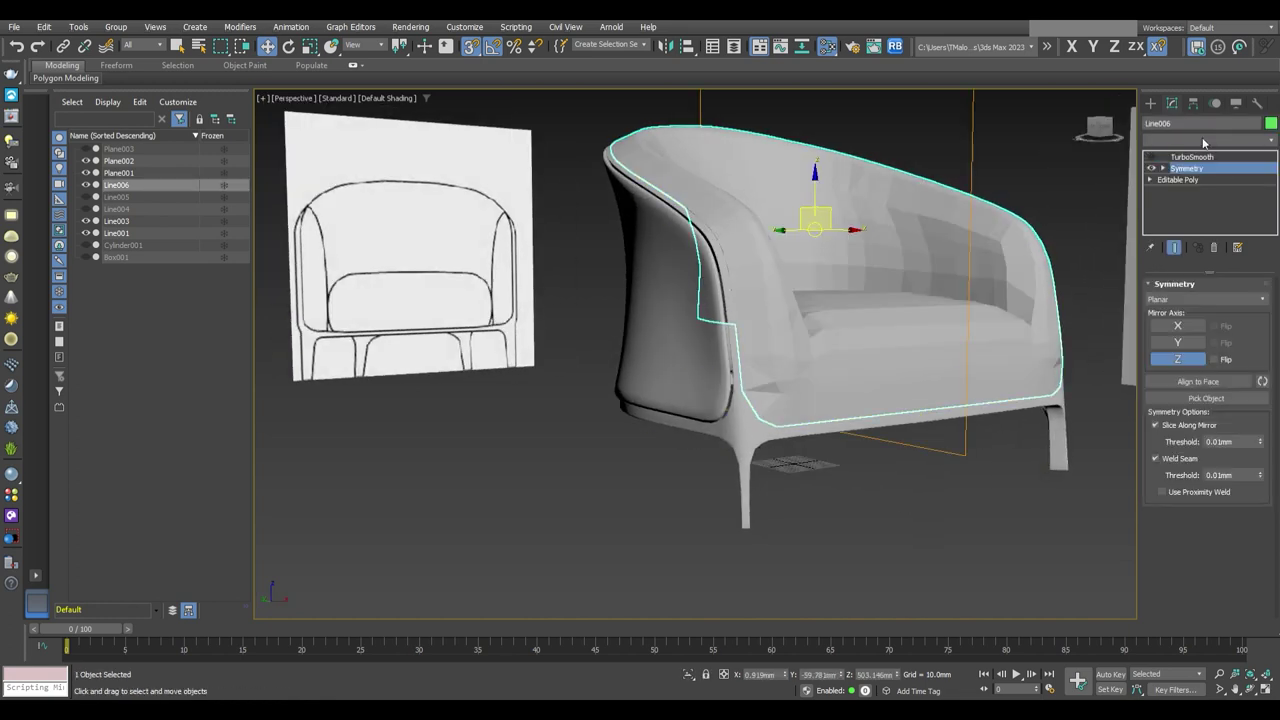
scroll(1000, 387, up, 1)
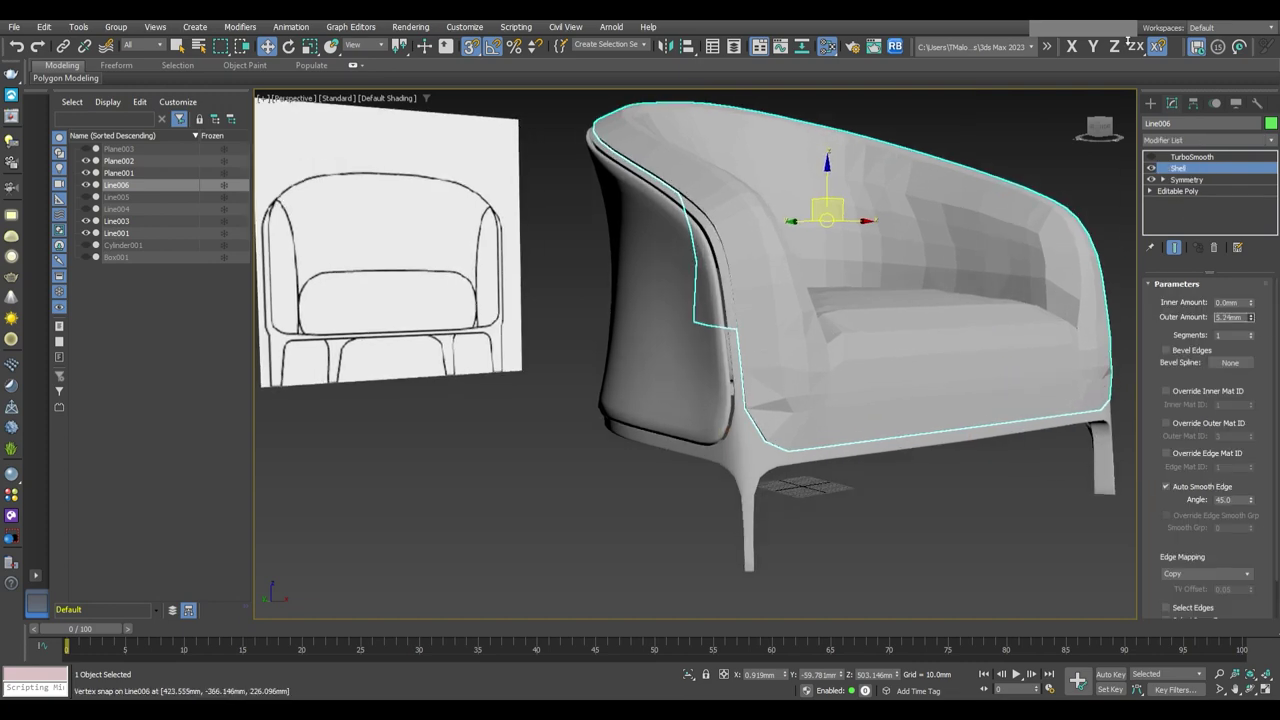
click(937, 497)
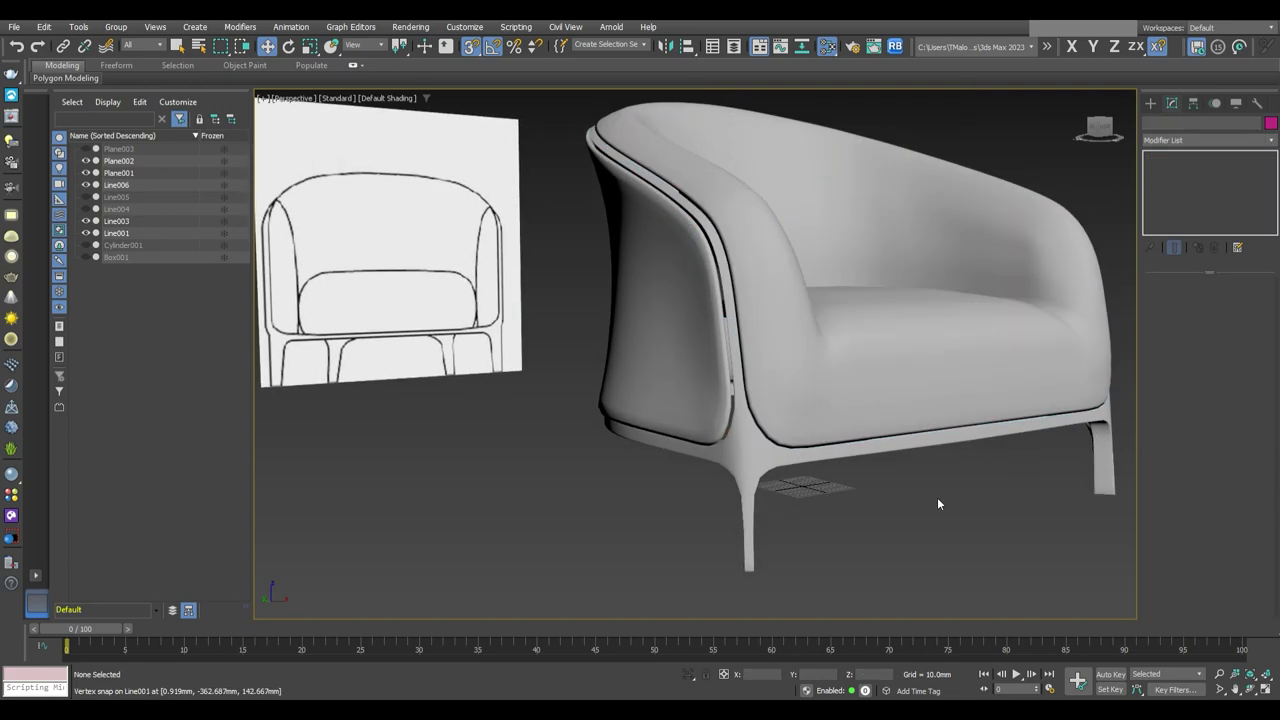
mouse_move(937, 497)
alt+middle_down()
mouse_move(795, 523)
mouse_move(951, 524)
mouse_move(783, 531)
mouse_move(882, 531)
mouse_move(855, 537)
mouse_move(853, 576)
mouse_move(850, 532)
alt+middle_up()
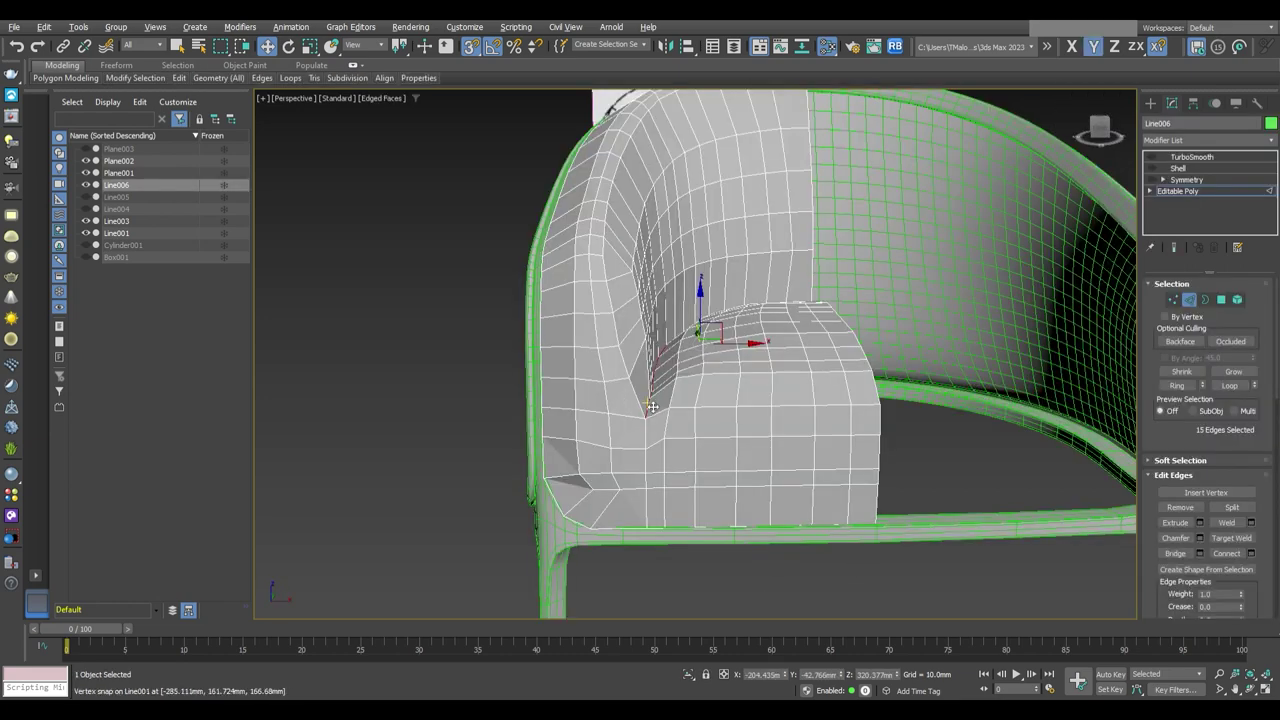
Inspect the seat corner, then view the full Symmetry and TurboSmooth cushion with edged faces hidden
alt+middle_drag(680, 340, 719, 338)
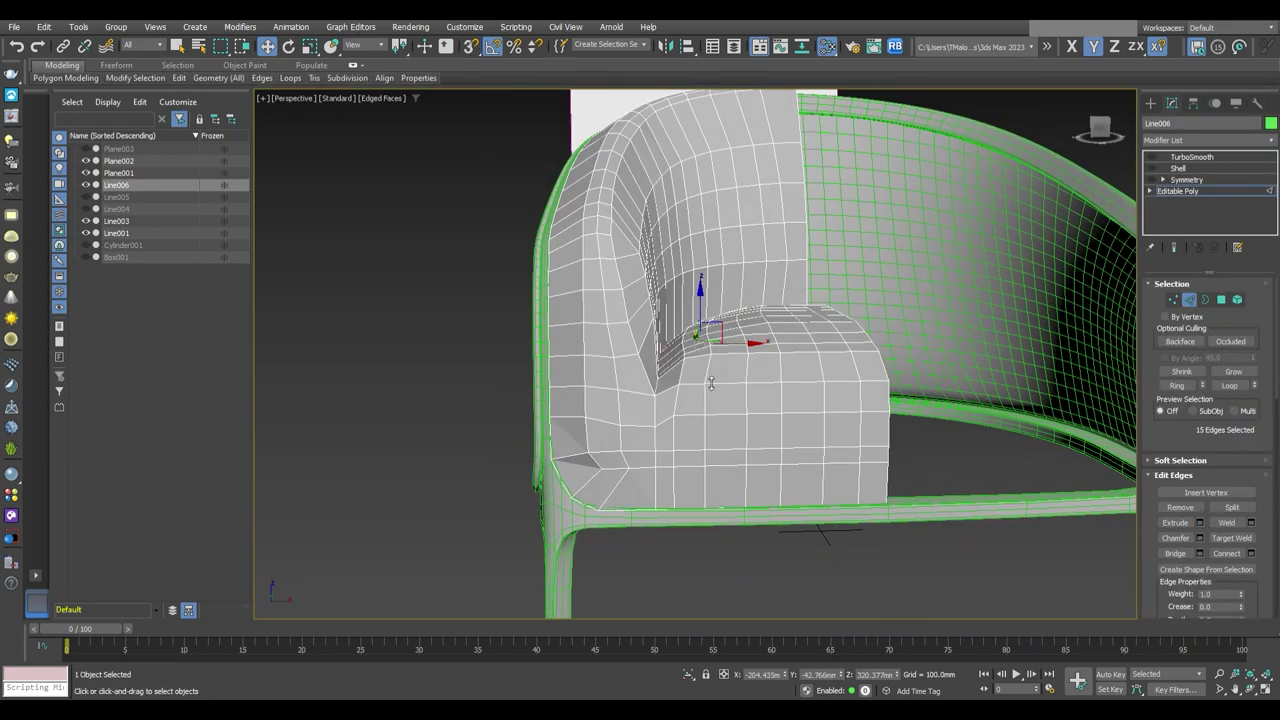
alt+middle_drag(711, 383, 703, 359)
scroll(766, 440, up, 3)
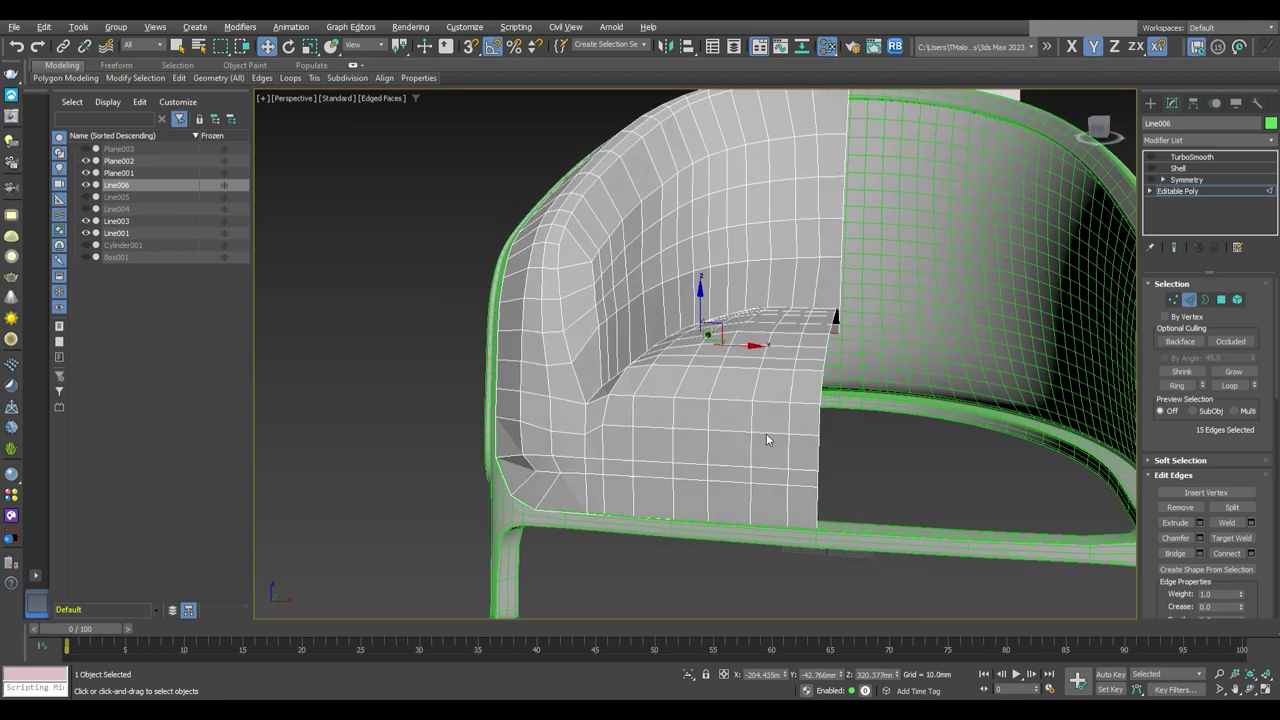
alt+middle_drag(767, 436, 702, 380)
scroll(809, 443, up, 2)
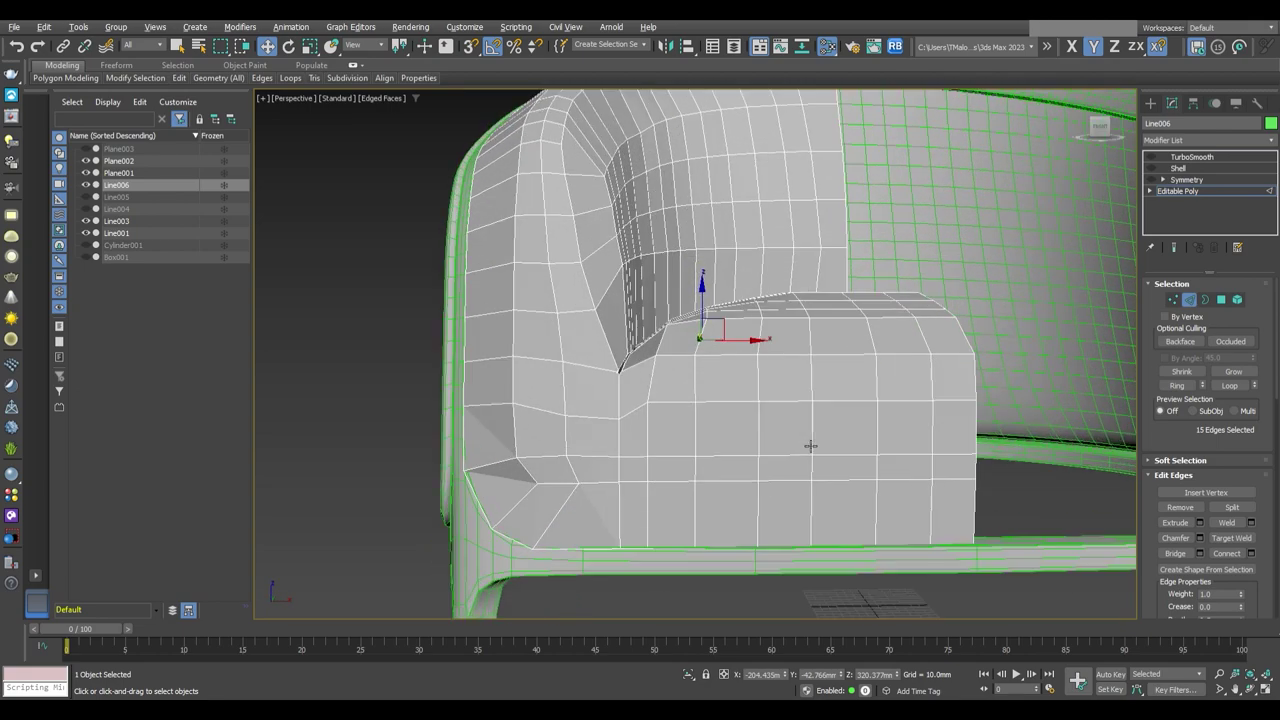
scroll(714, 406, up, 2)
click(1180, 180)
click(1152, 156)
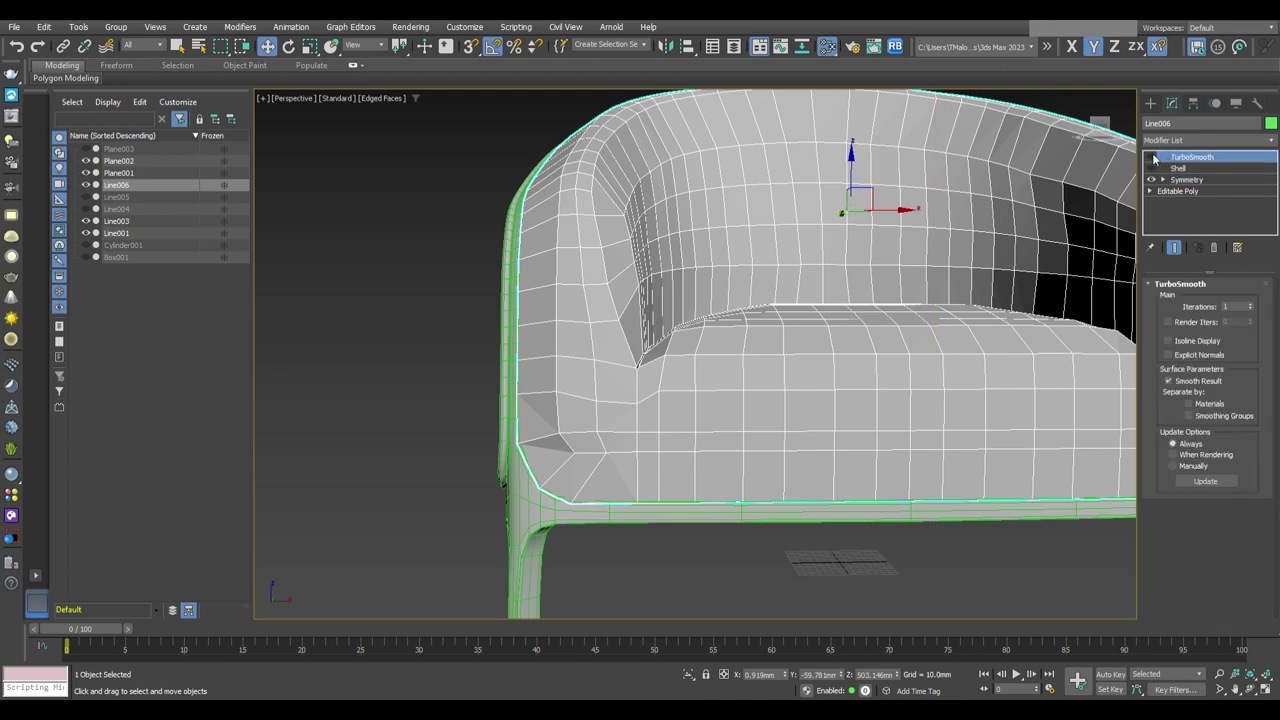
key(F4)
mouse_move(840, 480)
alt+middle_down()
mouse_move(794, 518)
mouse_move(803, 429)
mouse_move(771, 429)
mouse_move(857, 471)
mouse_move(854, 509)
mouse_move(826, 418)
mouse_move(935, 470)
mouse_move(808, 471)
mouse_move(992, 476)
mouse_move(848, 476)
mouse_move(893, 478)
alt+middle_up()
scroll(956, 481, down, 3)
click(956, 481)
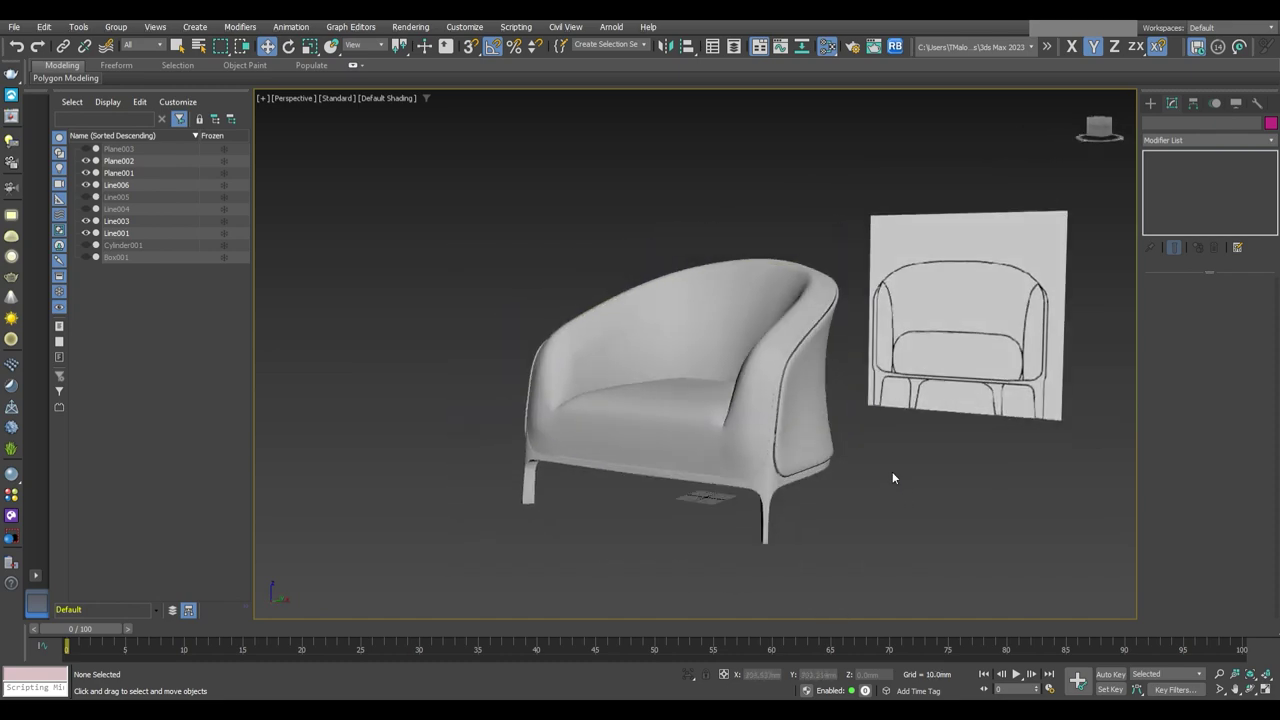
Select the cushion and check its smoothed shape with edges shown from above and behind
click(731, 459)
mouse_move(731, 459)
alt+middle_down()
mouse_move(839, 465)
mouse_move(828, 418)
alt+middle_up()
key(F4)
scroll(877, 370, up, 5)
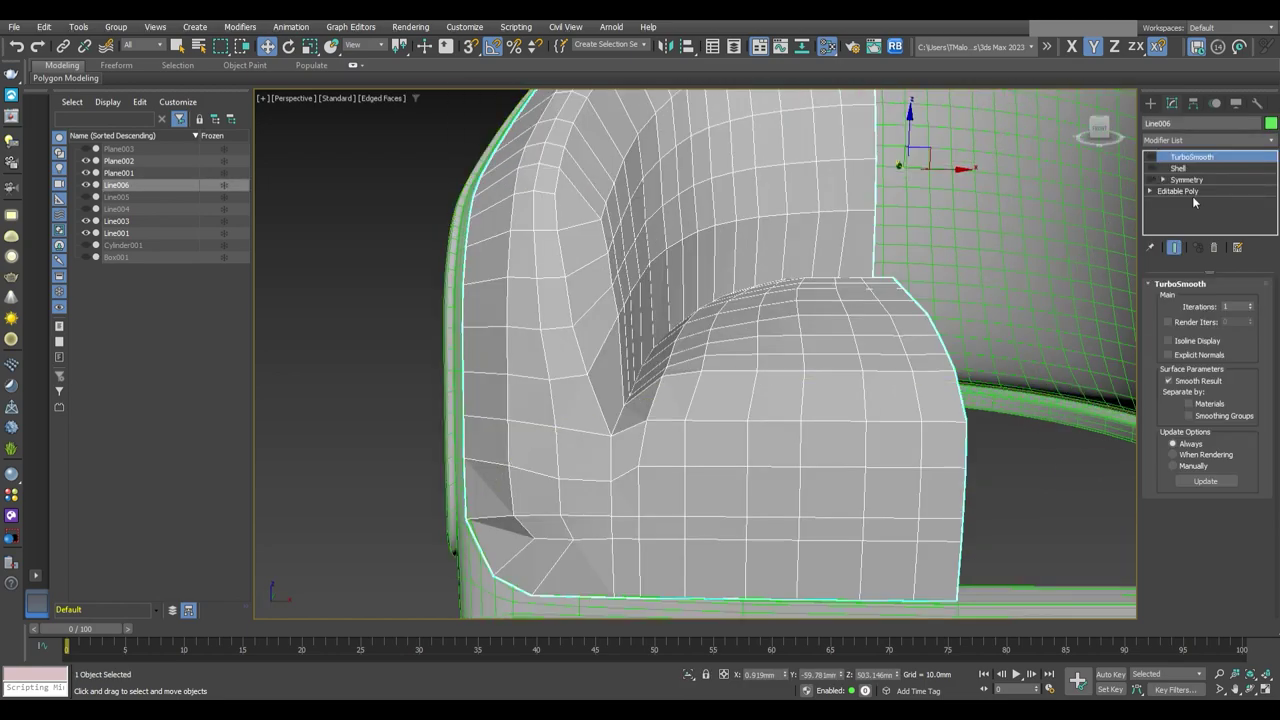
scroll(826, 431, down, 4)
click(1150, 157)
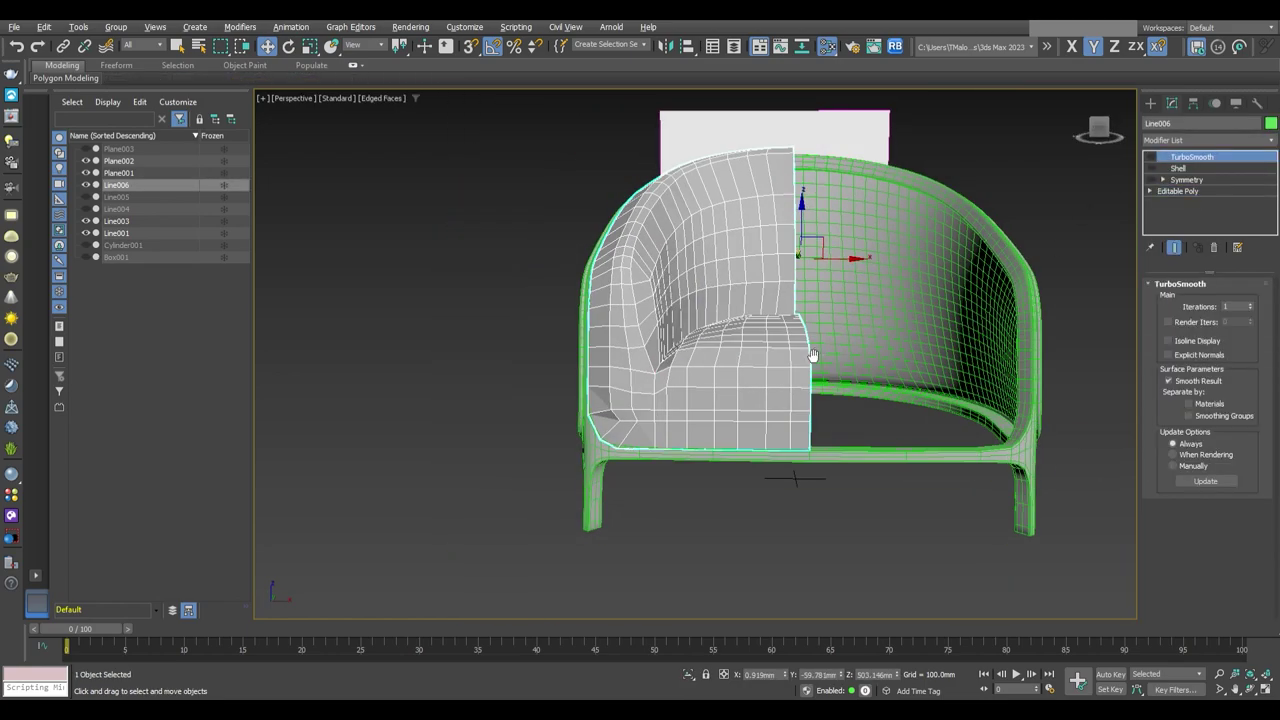
mouse_move(820, 440)
alt+middle_down()
mouse_move(760, 540)
mouse_move(680, 467)
mouse_move(841, 398)
alt+middle_up()
scroll(751, 551, up, 5)
scroll(680, 467, up, 3)
Drop to the cushion's base vertices to inspect the seat's front edge from the front
key(1)
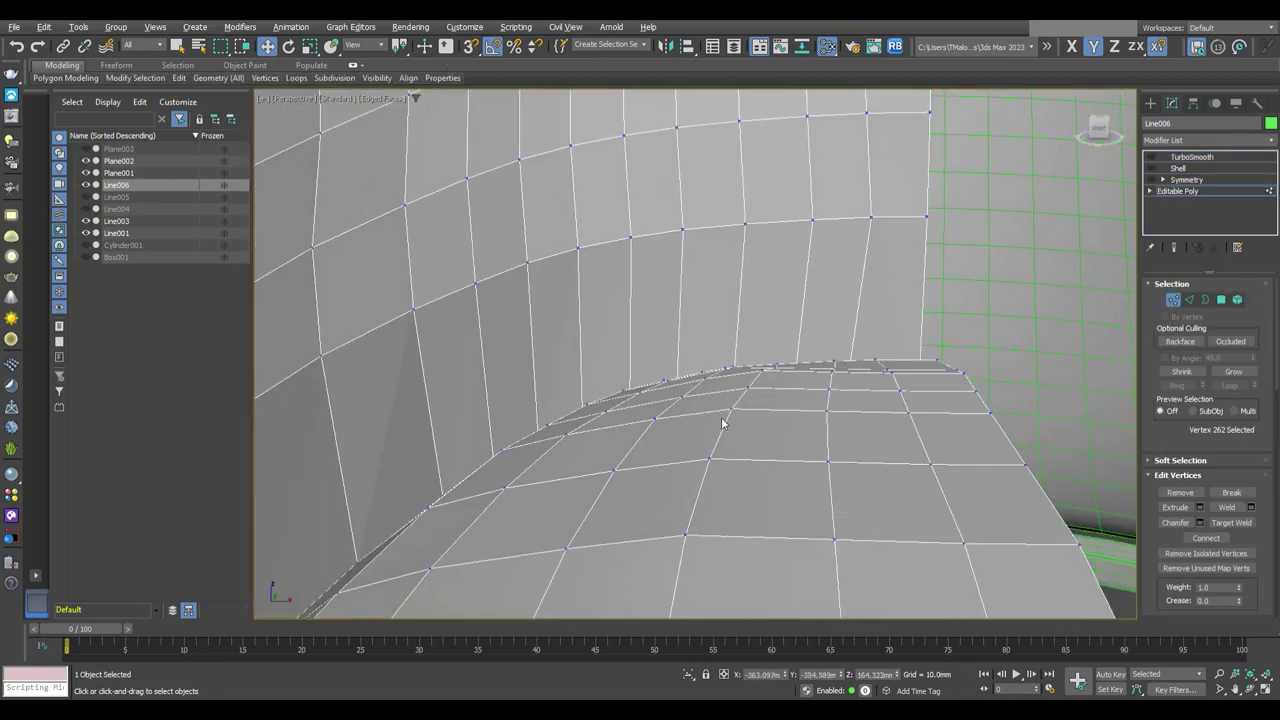
mouse_move(723, 423)
alt+middle_down()
mouse_move(743, 389)
mouse_move(734, 354)
mouse_move(701, 360)
mouse_move(883, 423)
alt+middle_up()
key(Page_Up)
key(Page_Up)
key(Page_Up)
scroll(823, 383, down, 5)
scroll(883, 423, down, 3)
scroll(807, 386, down, 3)
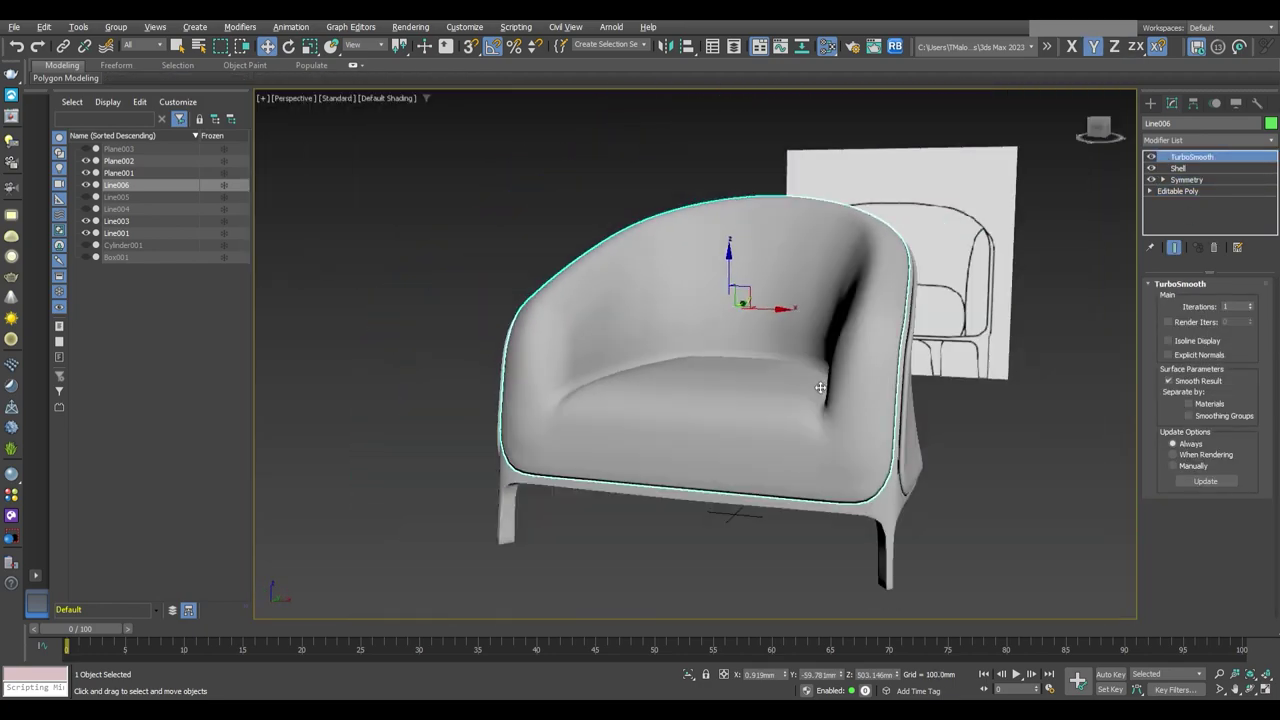
mouse_move(803, 386)
alt+middle_down()
mouse_move(851, 439)
mouse_move(674, 440)
mouse_move(717, 445)
mouse_move(708, 457)
mouse_move(750, 450)
alt+middle_up()
Isolate the cushion at its base mesh and select vertices along its seat edge
click(1166, 192)
scroll(654, 363, up, 3)
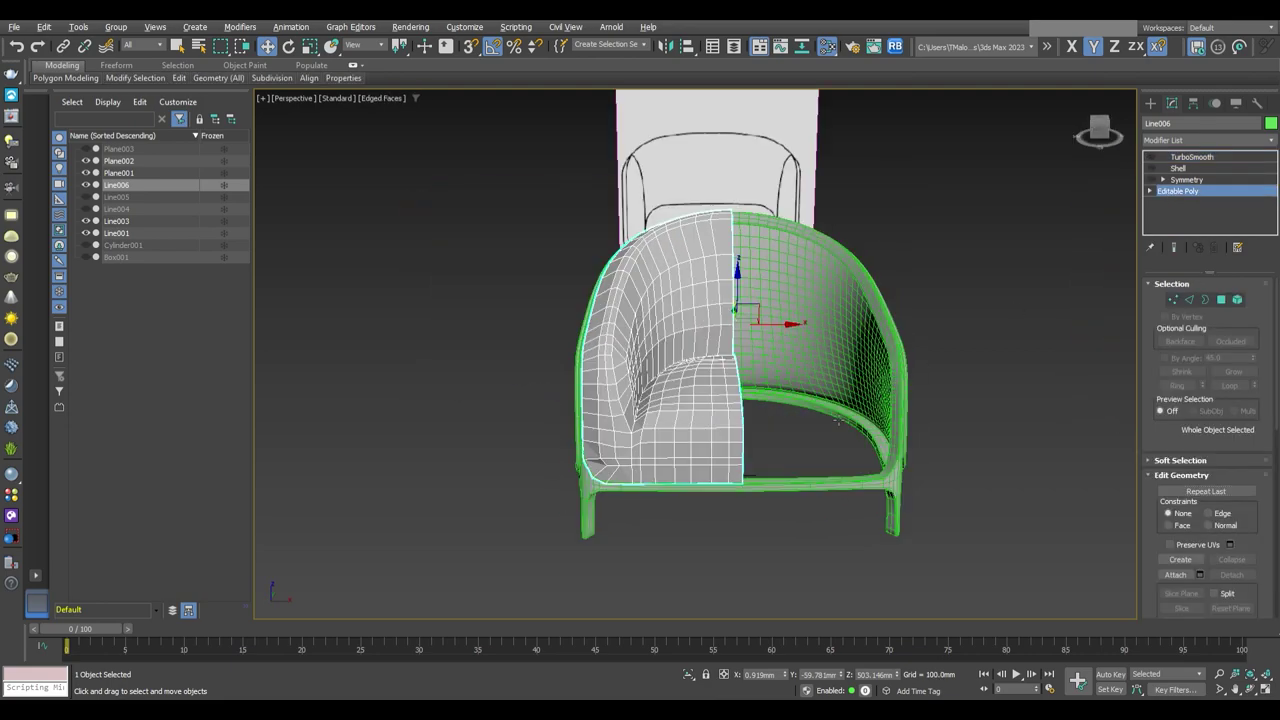
scroll(654, 363, up, 4)
scroll(654, 363, up, 4)
scroll(654, 363, up, 3)
click(686, 678)
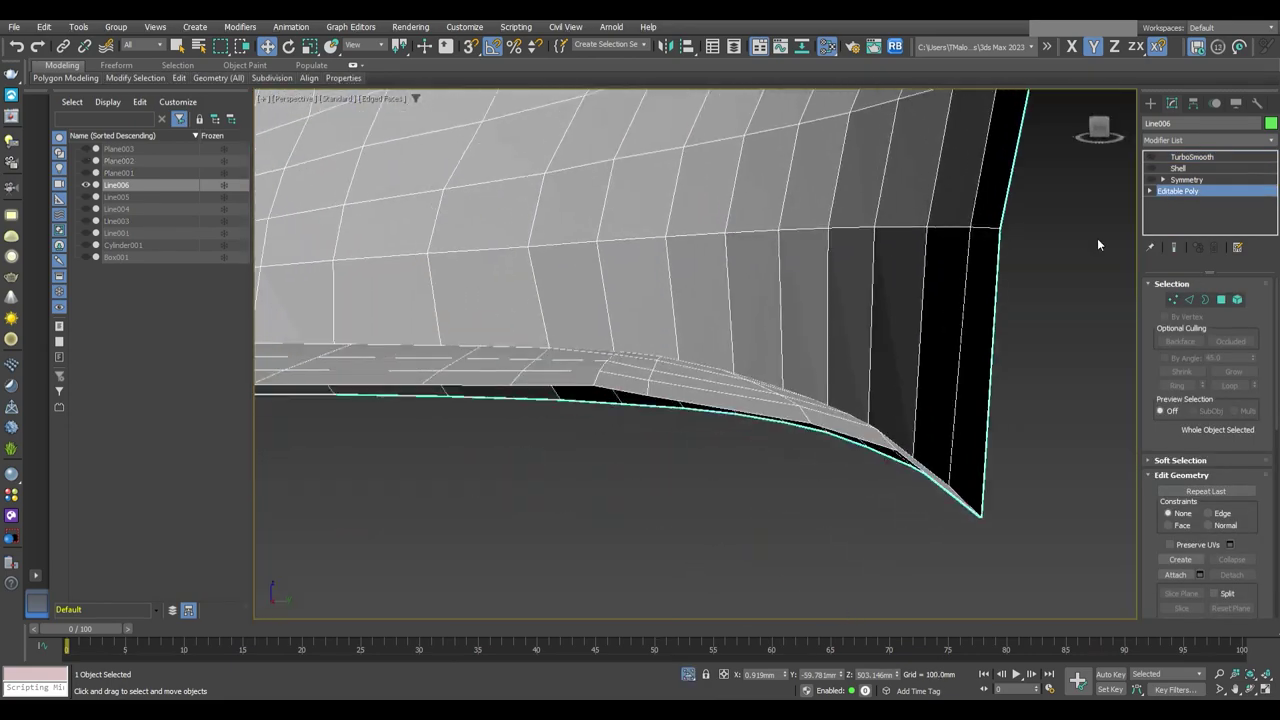
key(1)
drag(699, 446, 680, 370)
mouse_move(680, 440)
alt+middle_down()
mouse_move(670, 462)
mouse_move(674, 418)
mouse_move(763, 489)
mouse_move(576, 360)
alt+middle_up()
ctrl+click(674, 418)
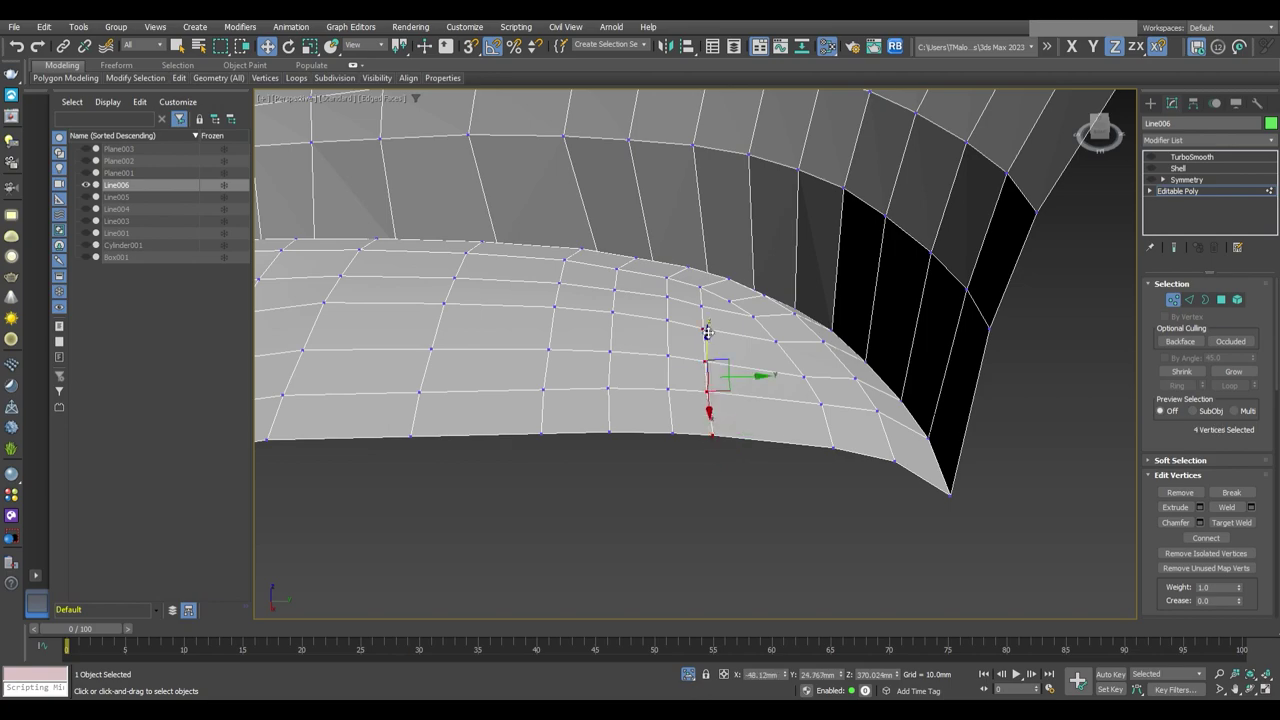
Preview the cushion without wireframe, then bring back the rest of the chair
alt+middle_drag(762, 384, 716, 358)
mouse_move(777, 393)
alt+middle_down()
mouse_move(796, 416)
mouse_move(651, 436)
mouse_move(700, 400)
mouse_move(800, 410)
mouse_move(943, 366)
mouse_move(803, 419)
mouse_move(903, 397)
mouse_move(797, 412)
alt+middle_up()
key(2)
key(F4)
key(alt+q)
mouse_move(794, 514)
alt+middle_down()
mouse_move(725, 450)
mouse_move(700, 491)
mouse_move(674, 463)
mouse_move(733, 417)
alt+middle_up()
mouse_move(878, 311)
alt+middle_down()
mouse_move(860, 340)
mouse_move(880, 280)
mouse_move(900, 330)
alt+middle_up()
Select a group and then individual backrest vertices on the cushion's base mesh
click(1177, 191)
scroll(663, 423, up, 5)
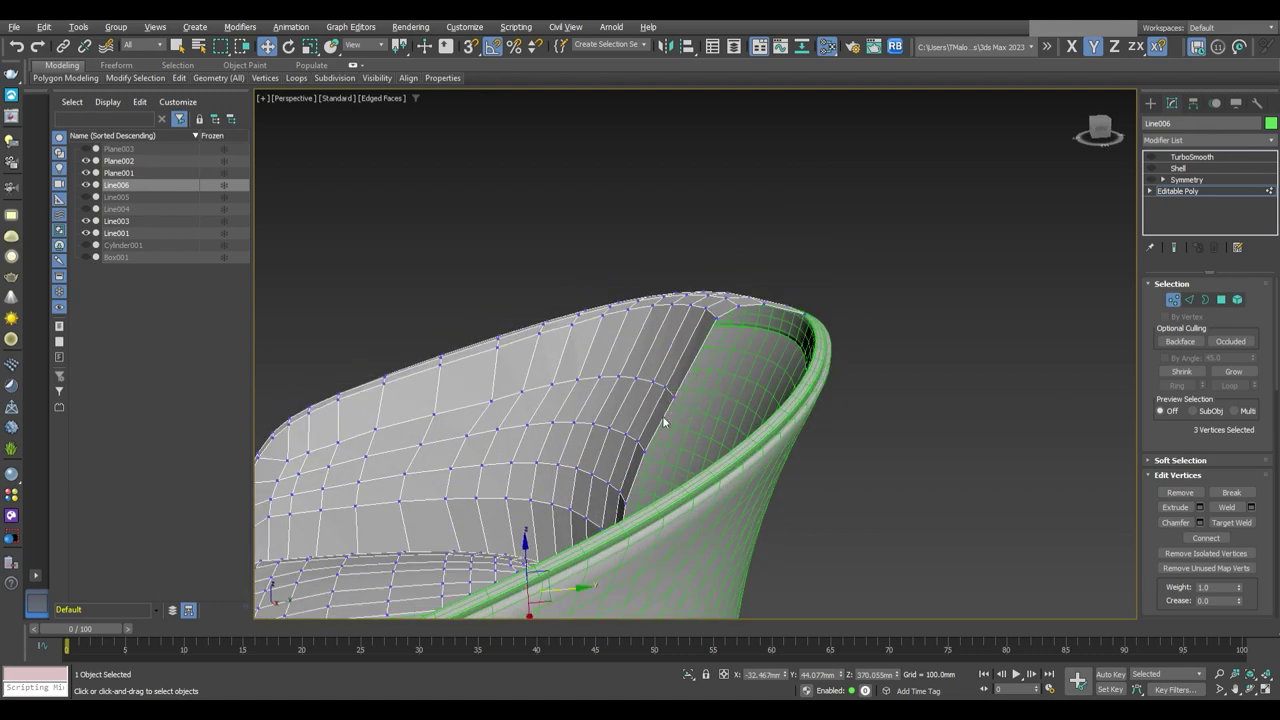
scroll(677, 411, up, 1)
alt+drag(330, 380, 557, 471)
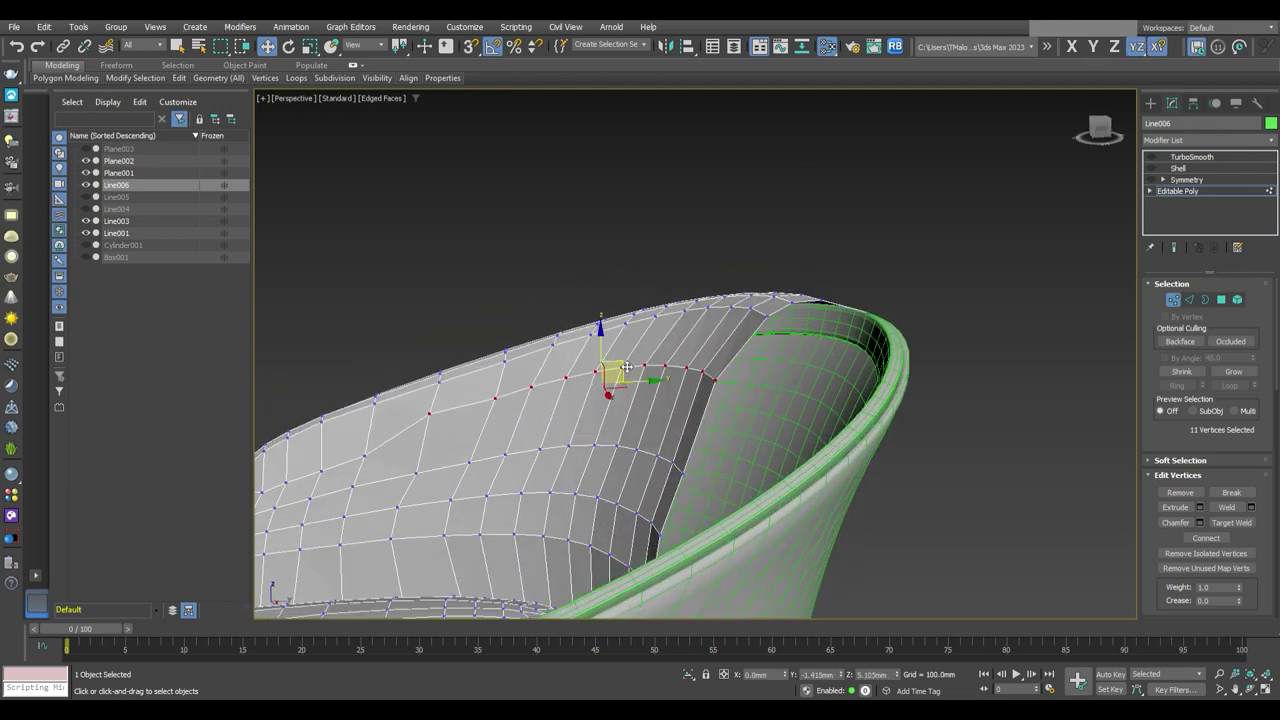
alt+middle_drag(626, 368, 766, 423)
click(585, 405)
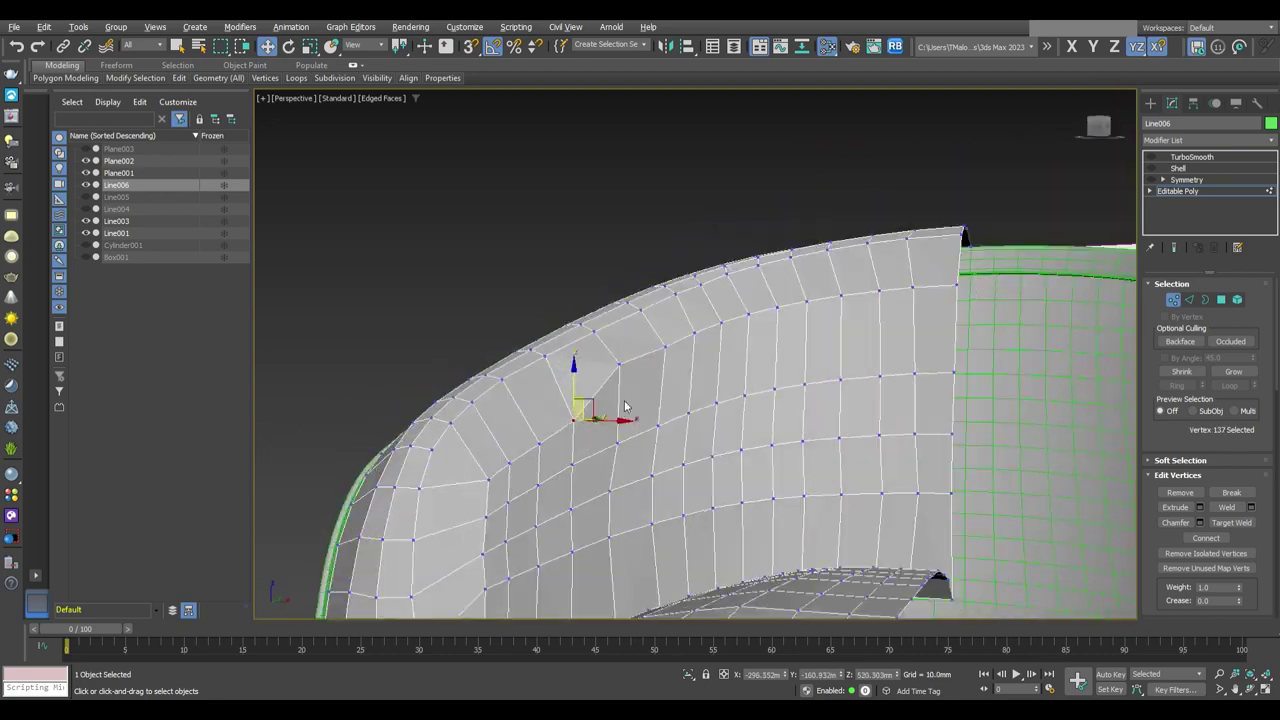
scroll(603, 400, up, 3)
mouse_move(607, 377)
alt+middle_down()
mouse_move(668, 344)
mouse_move(723, 363)
mouse_move(814, 334)
alt+middle_up()
click(668, 344)
click(855, 285)
mouse_move(855, 285)
alt+middle_down()
mouse_move(778, 365)
mouse_move(663, 340)
mouse_move(743, 402)
alt+middle_up()
Select a row of backrest vertices and preview the cushion with smoothing applied
key(1)
scroll(778, 365, down, 3)
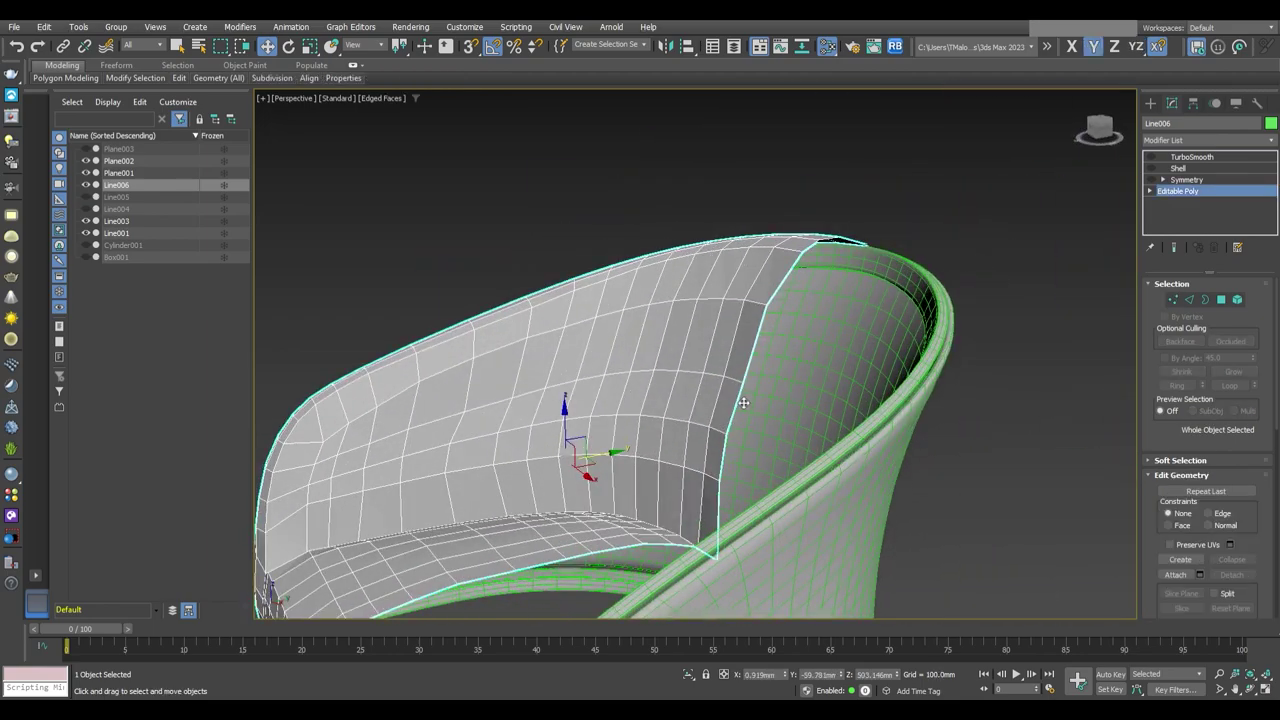
mouse_move(313, 386)
alt+middle_down()
mouse_move(724, 355)
mouse_move(759, 396)
mouse_move(672, 363)
mouse_move(721, 404)
alt+middle_up()
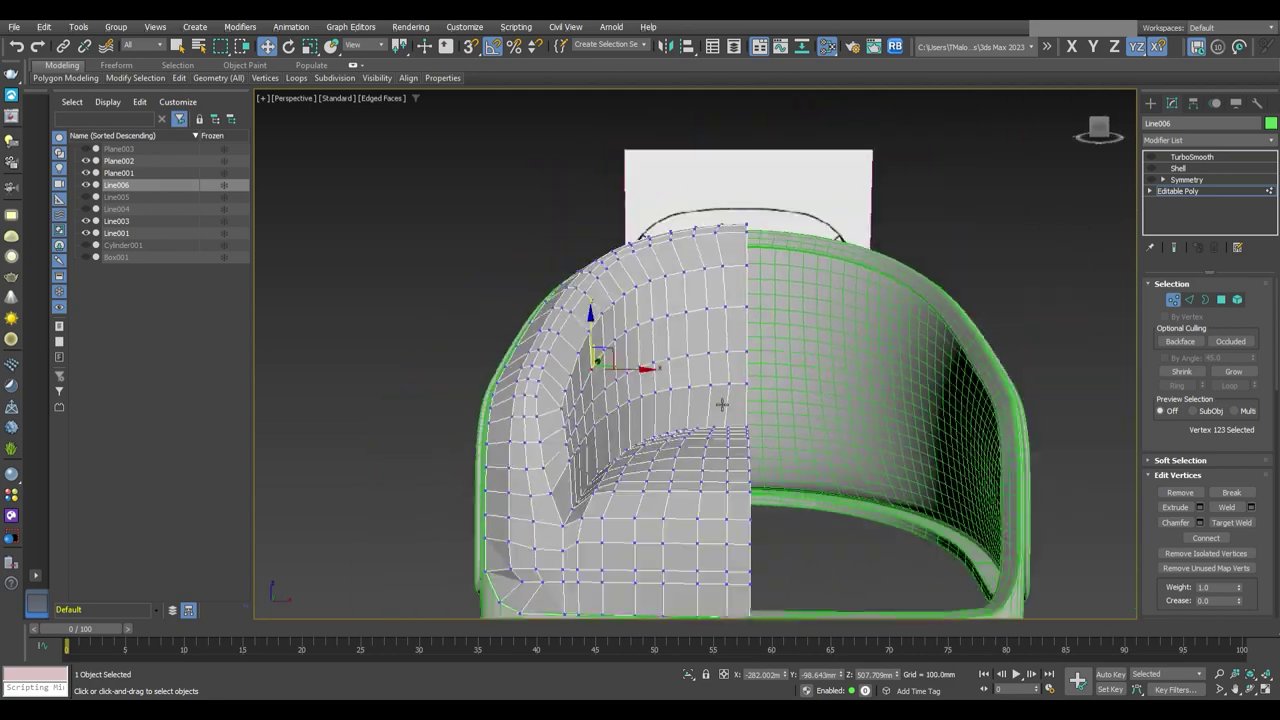
click(1188, 157)
scroll(863, 371, down, 3)
mouse_move(863, 371)
alt+middle_down()
mouse_move(986, 371)
mouse_move(814, 409)
mouse_move(776, 378)
alt+middle_up()
key(Down)
key(Down)
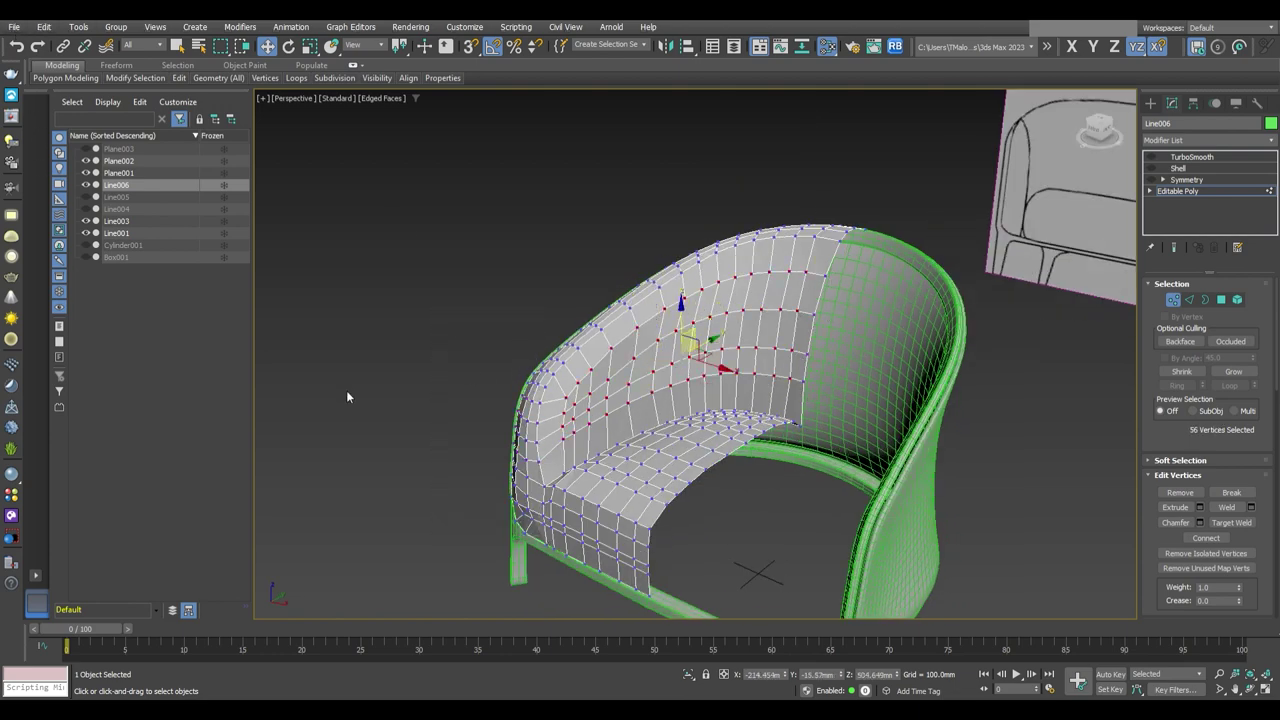
Add a Relax modifier to the cushion with a value of 5
click(1210, 137)
text(relax)
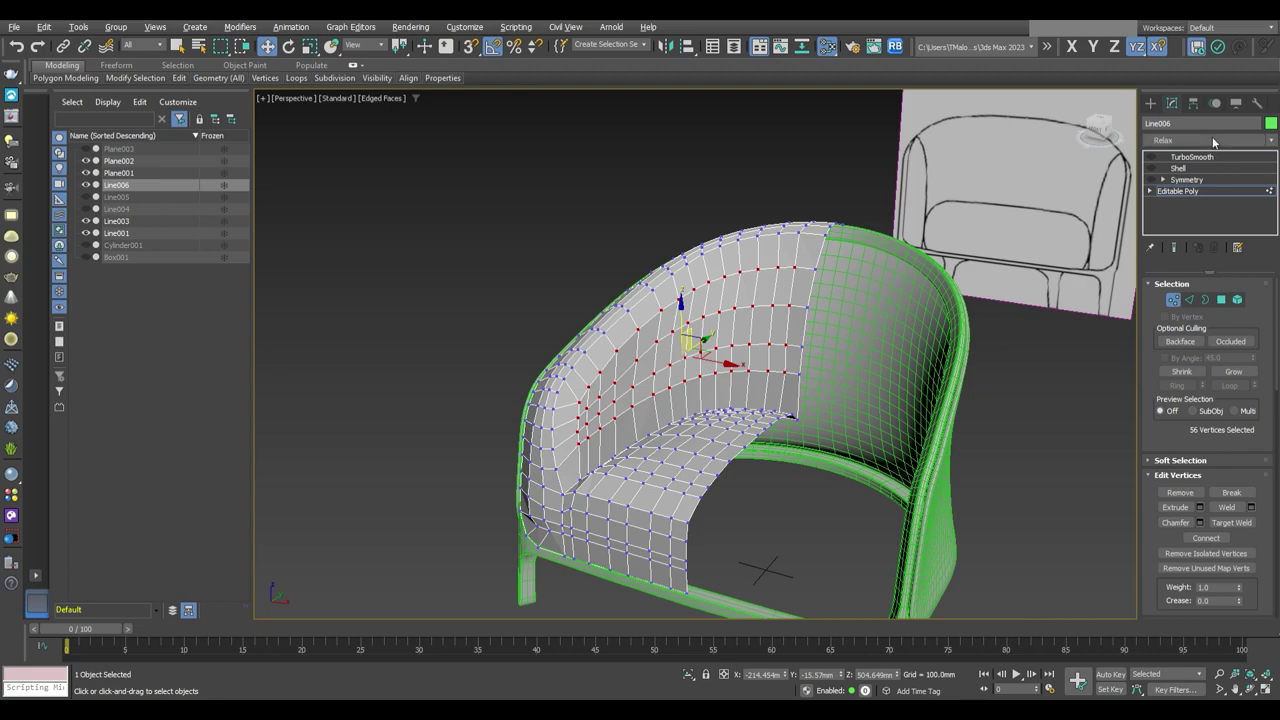
key(Return)
alt+middle_drag(640, 420, 598, 427)
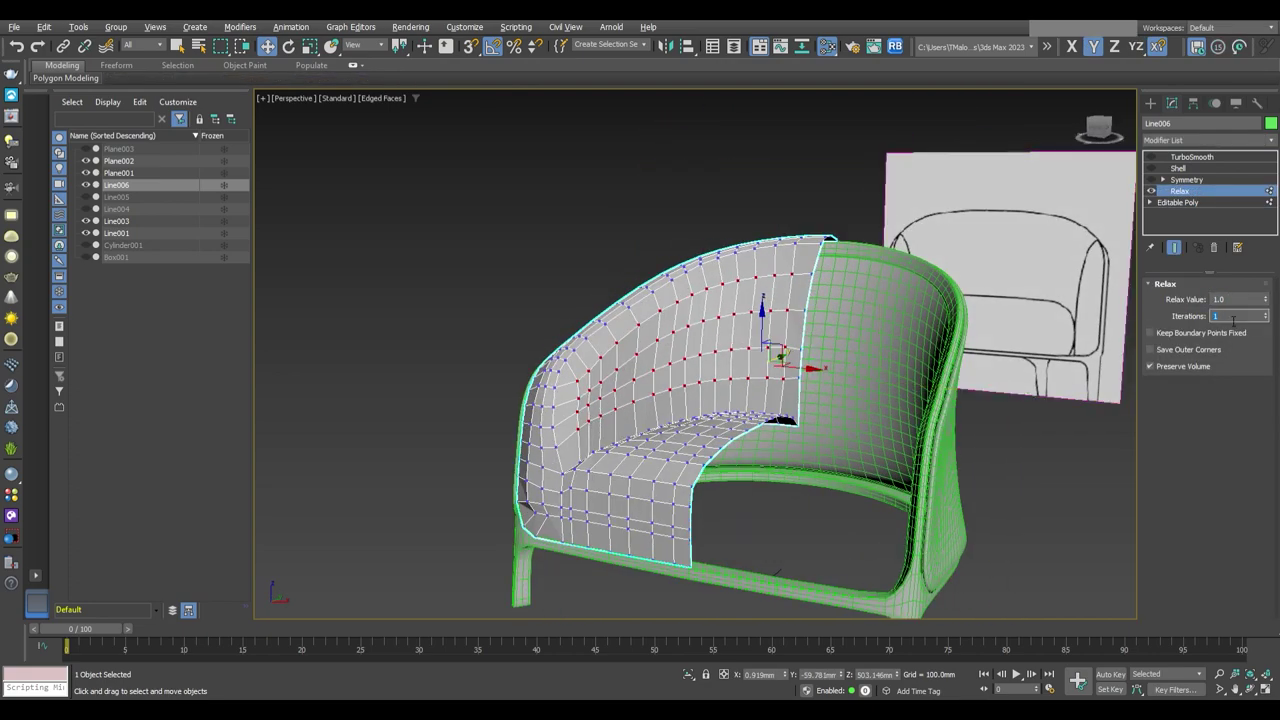
text(5)
alt+middle_drag(1000, 300, 1040, 248)
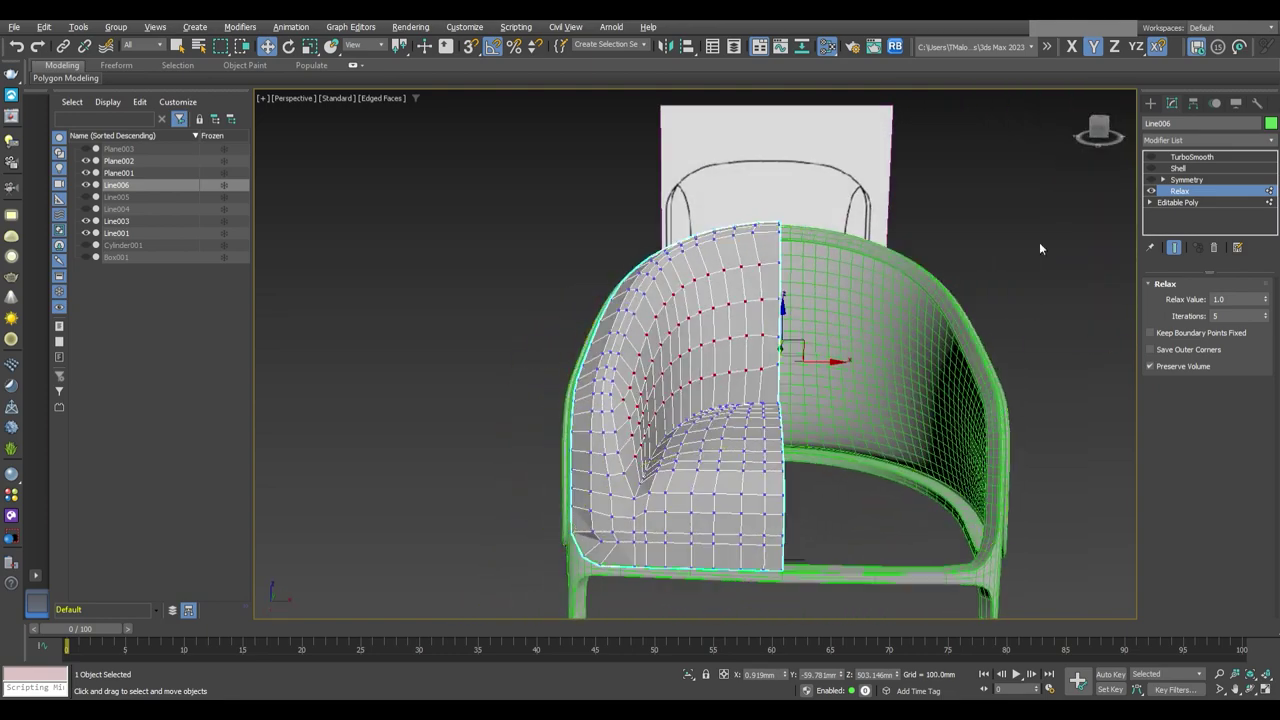
key(1)
Compare the Relax stage with the smoothed cushion, then reselect it with edged faces on
click(1182, 191)
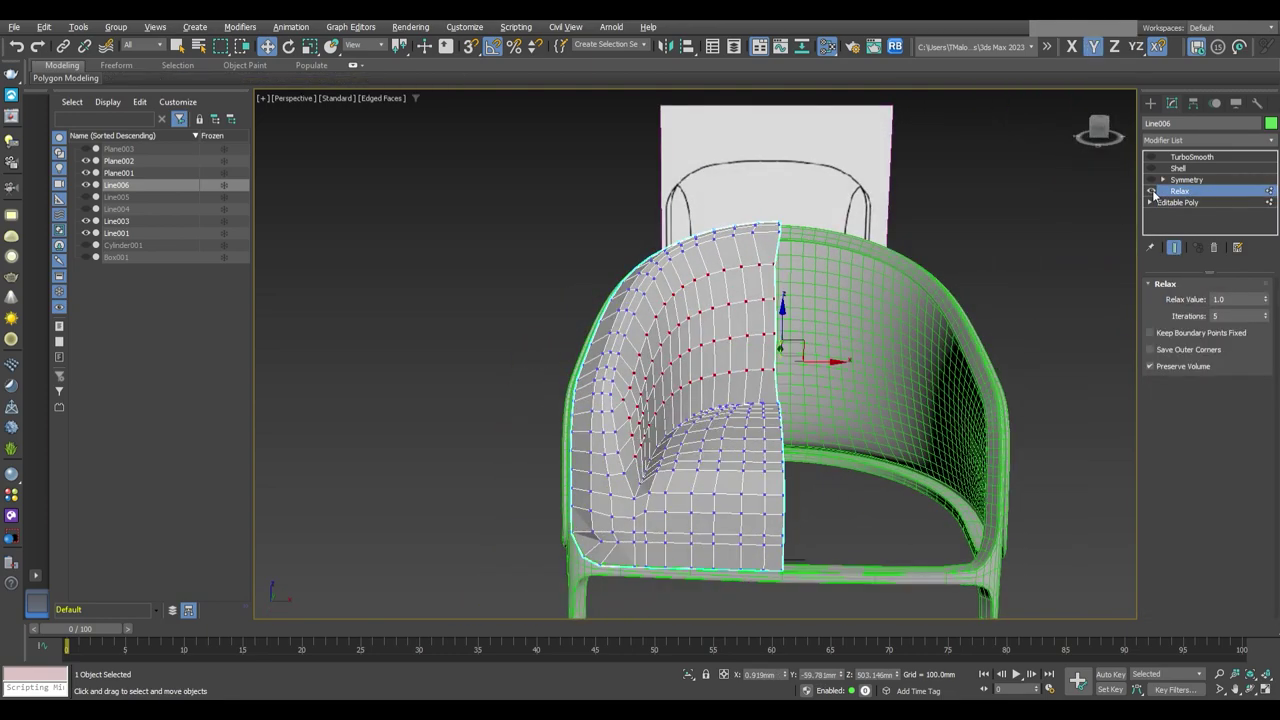
drag(1100, 128, 1155, 205)
click(1191, 157)
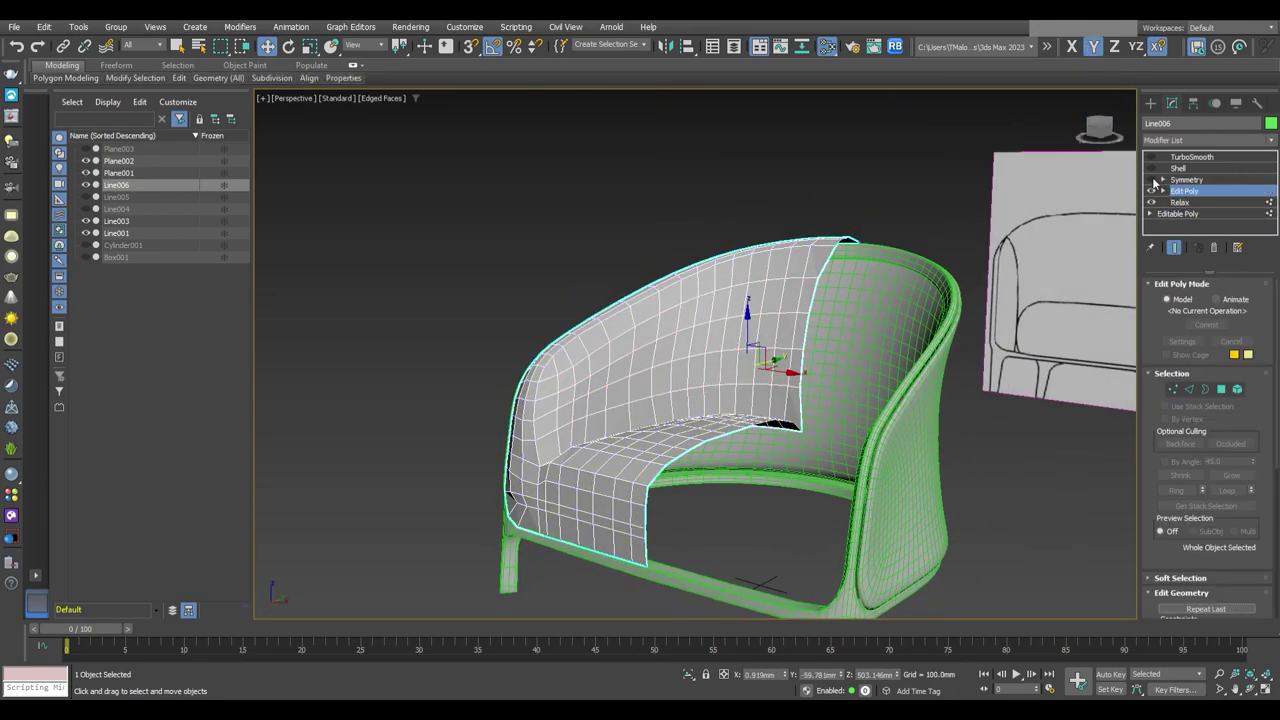
key(F4)
click(690, 281)
mouse_move(690, 281)
alt+middle_down()
mouse_move(758, 279)
mouse_move(812, 321)
mouse_move(788, 428)
mouse_move(743, 437)
alt+middle_up()
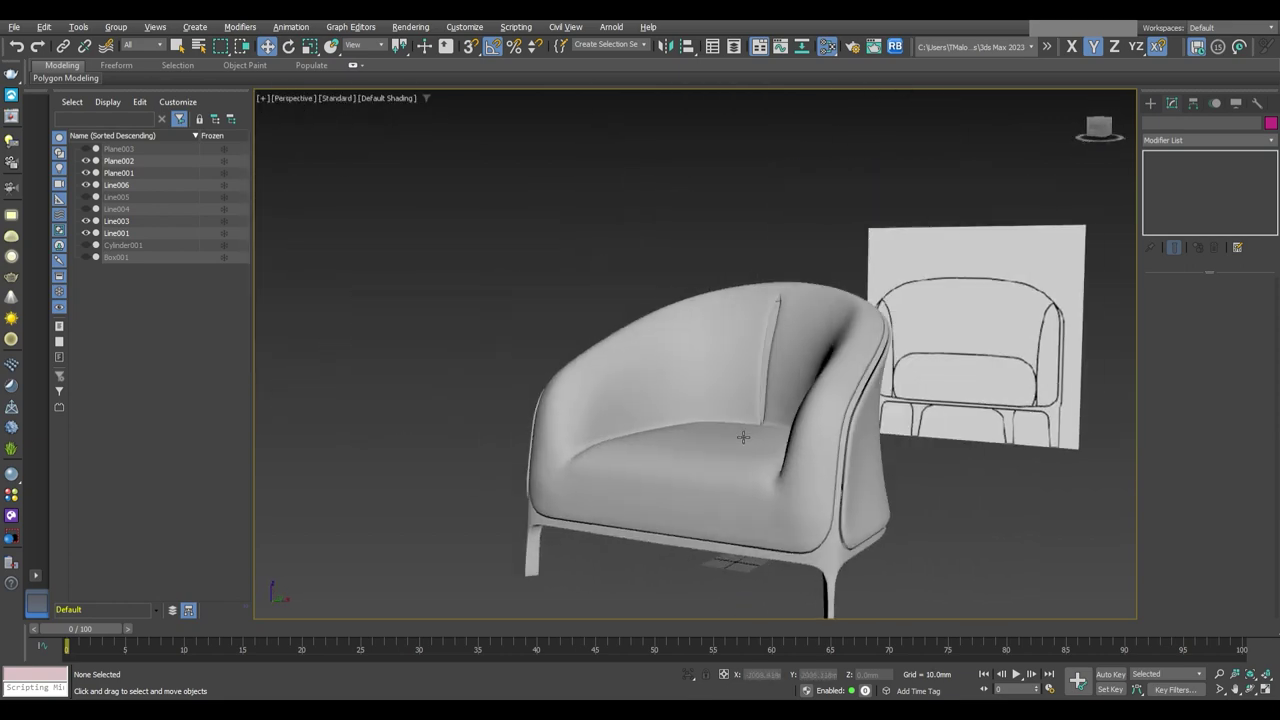
click(743, 437)
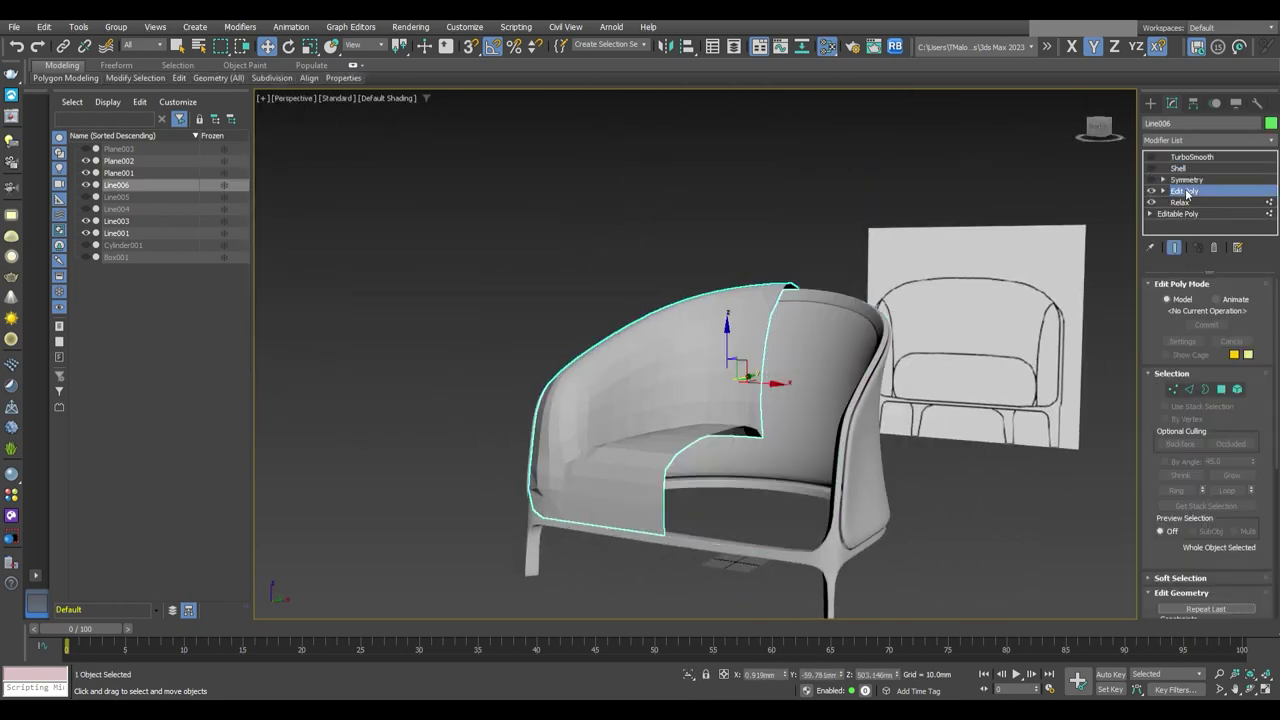
key(F4)
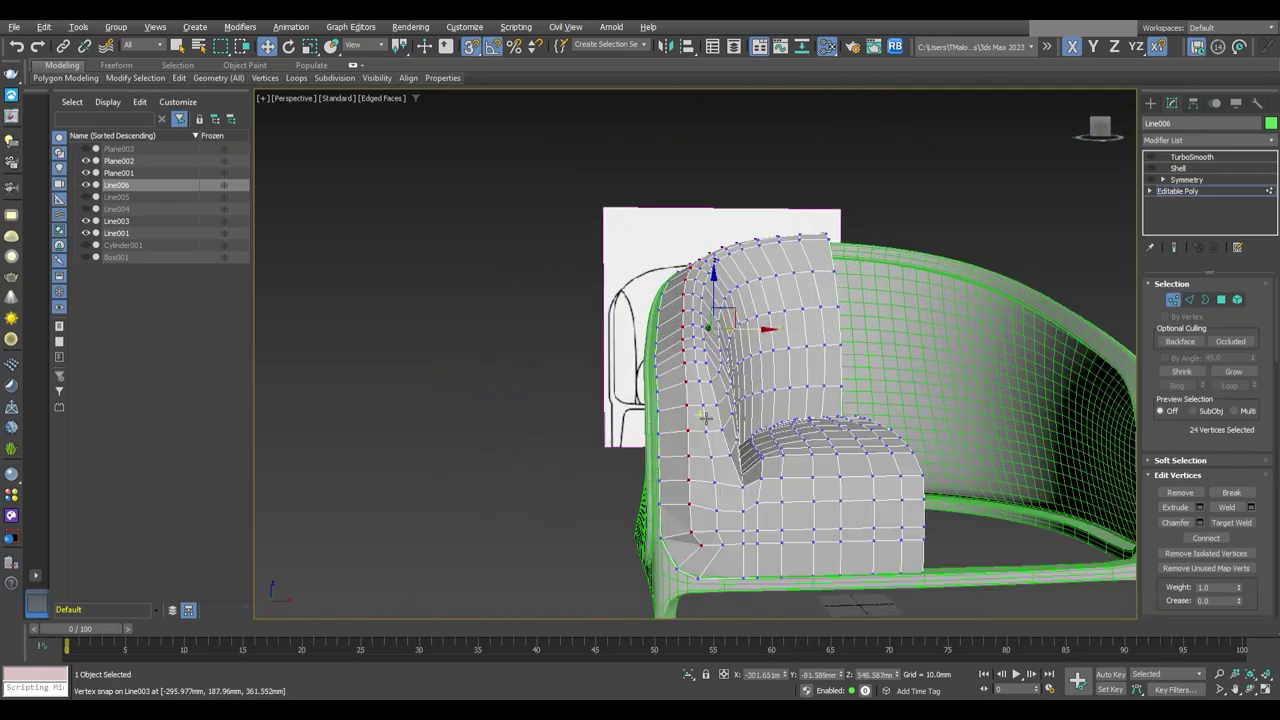
Turn off the cushion's TurboSmooth and Symmetry so a single unsmoothed half shows
alt+middle_drag(694, 376, 755, 366)
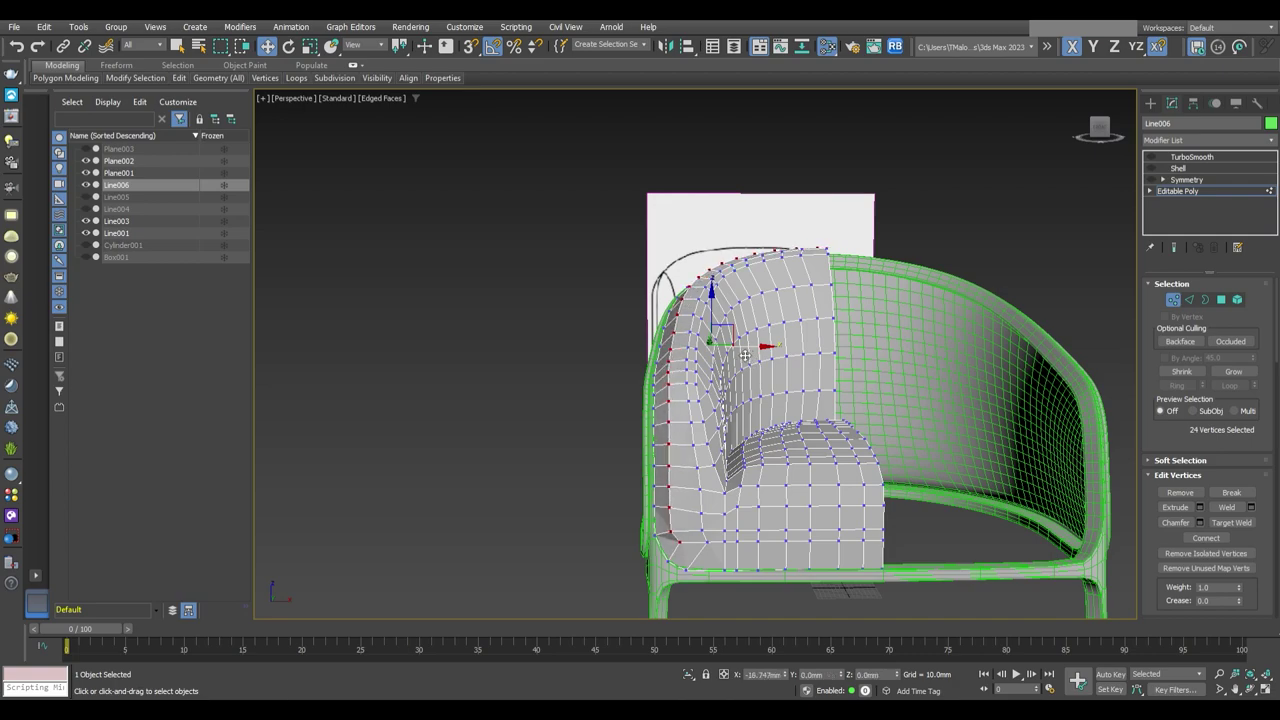
mouse_move(745, 355)
alt+middle_down()
mouse_move(769, 312)
mouse_move(634, 357)
mouse_move(625, 326)
mouse_move(606, 326)
mouse_move(729, 349)
alt+middle_up()
click(718, 357)
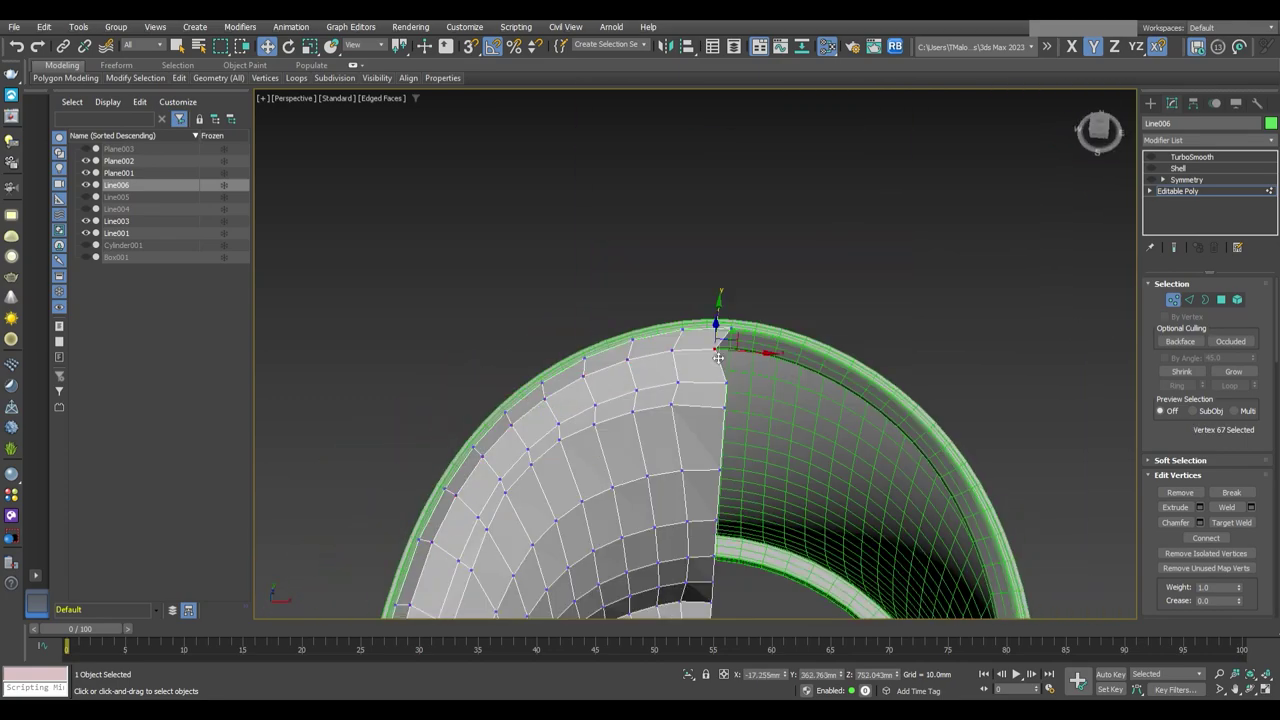
key(6)
scroll(743, 345, down, 5)
scroll(771, 285, up, 3)
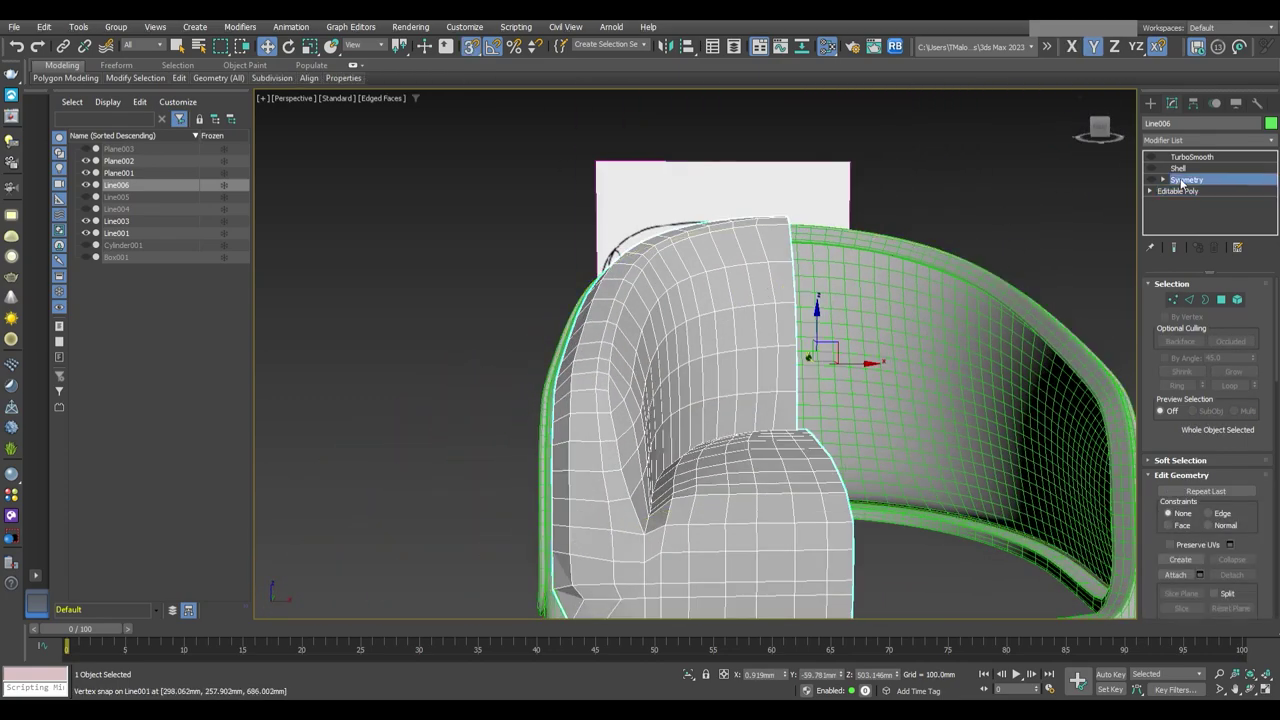
click(1153, 159)
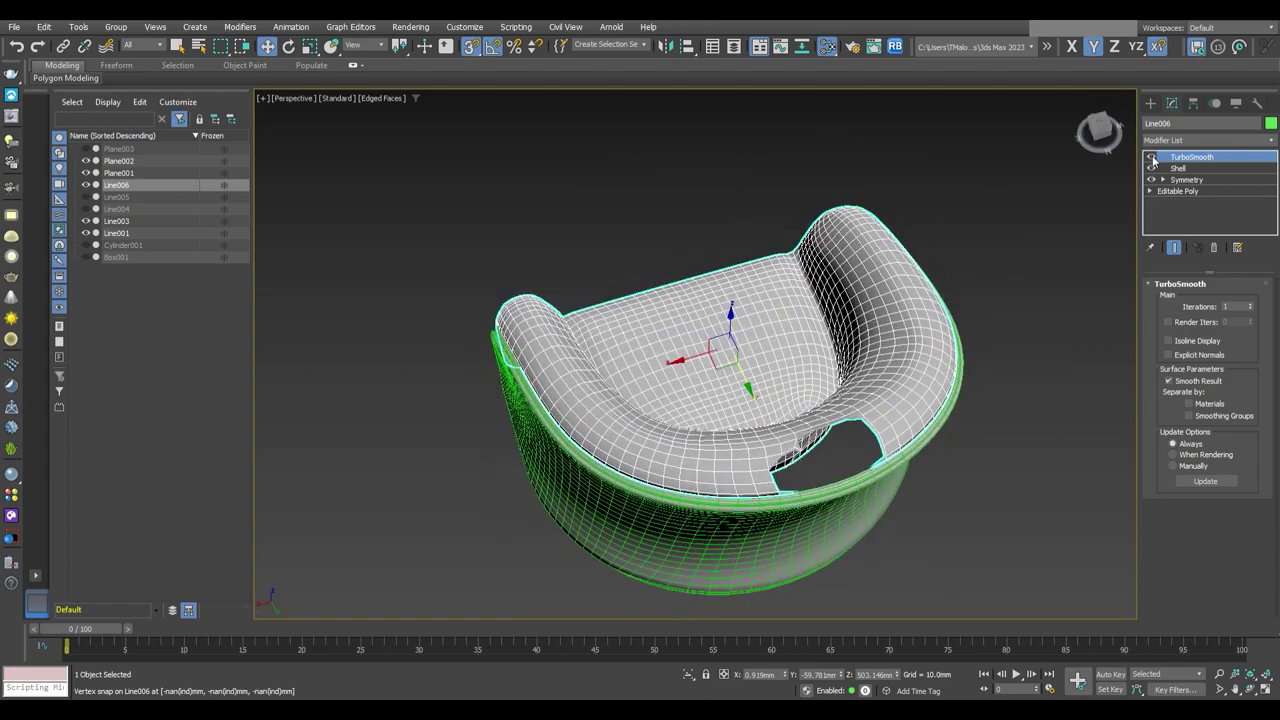
click(1151, 157)
click(1178, 168)
mouse_move(880, 330)
alt+middle_down()
mouse_move(925, 353)
mouse_move(700, 350)
alt+middle_up()
scroll(925, 353, up, 5)
scroll(526, 344, up, 3)
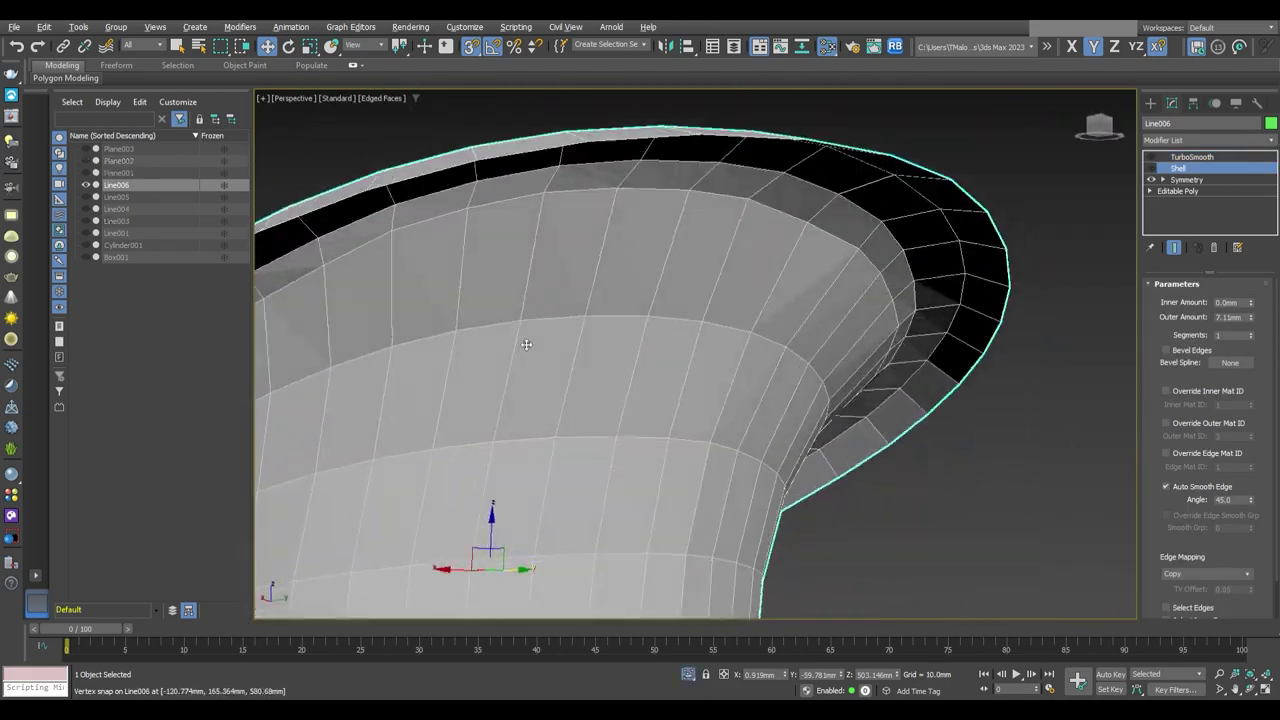
mouse_move(526, 344)
alt+middle_down()
mouse_move(543, 337)
mouse_move(577, 377)
mouse_move(600, 380)
alt+middle_up()
click(1151, 179)
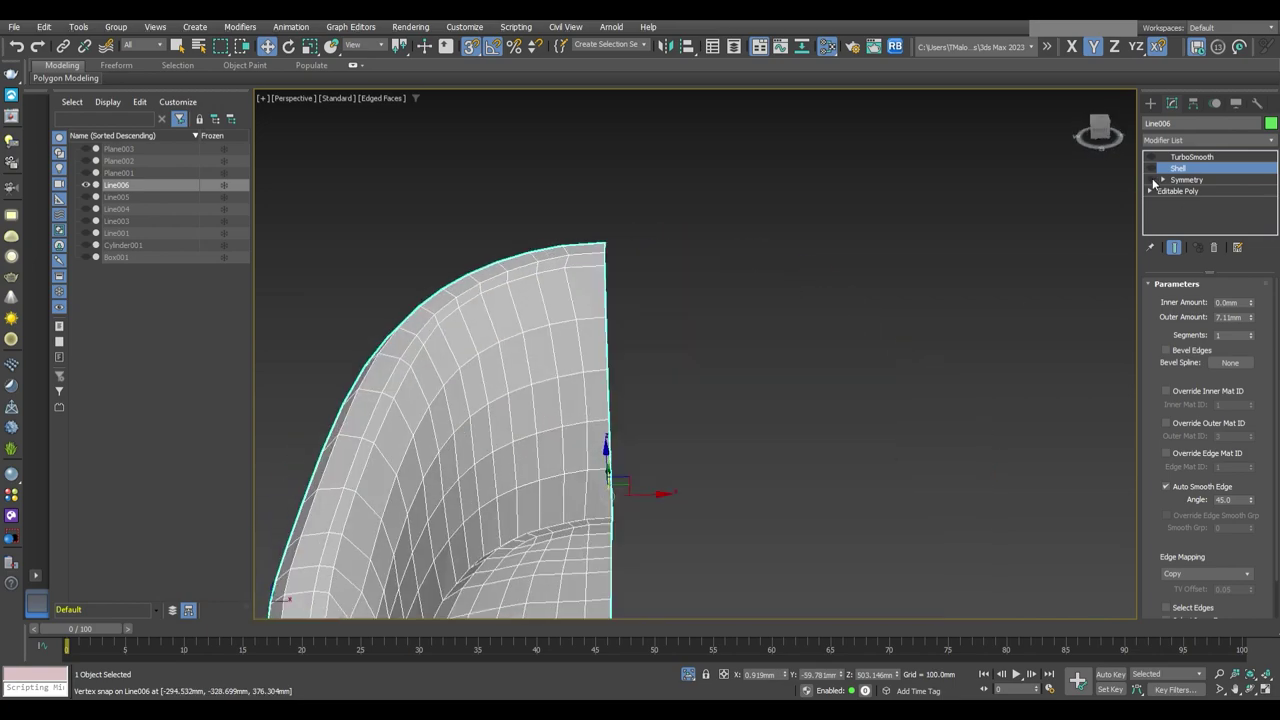
Select the cushion's centre-seam vertices from the Top view in wireframe
key(t)
key(F3)
key(1)
scroll(771, 234, down, 3)
drag(789, 177, 690, 598)
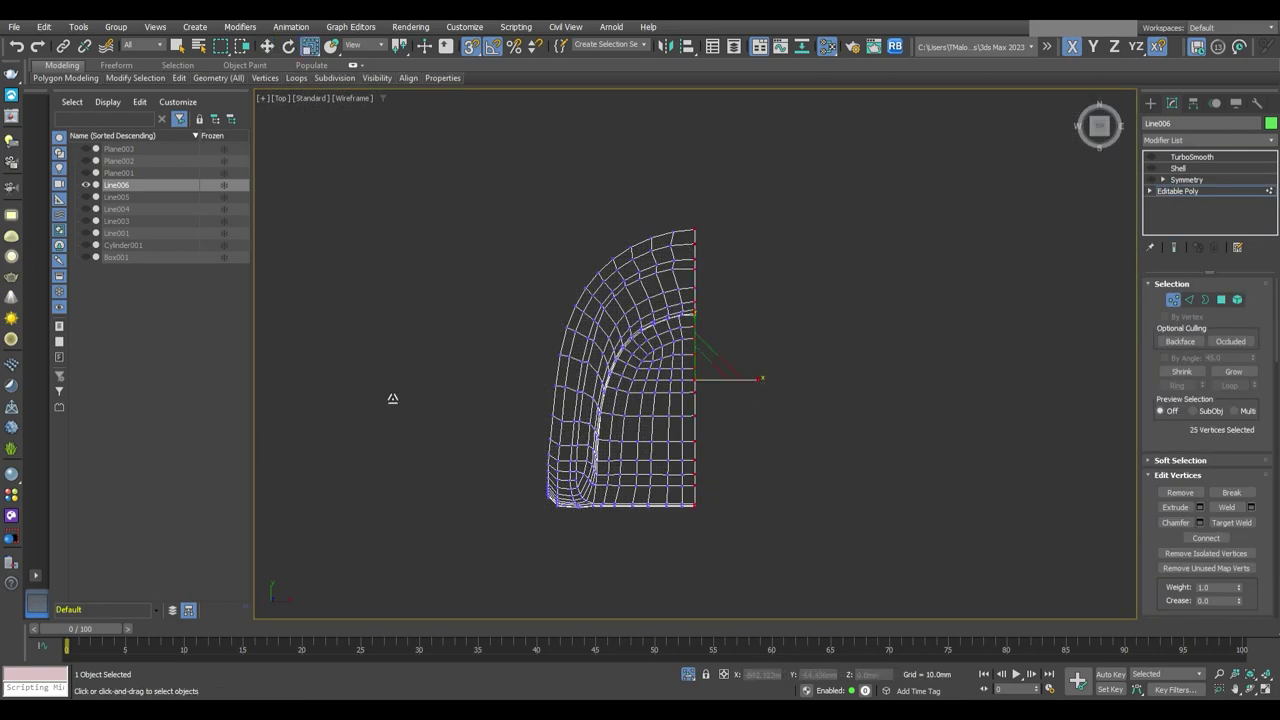
scroll(710, 464, up, 4)
Return to a shaded Perspective view without mesh edges and orbit to the chair's front
key(p)
key(F3)
key(1)
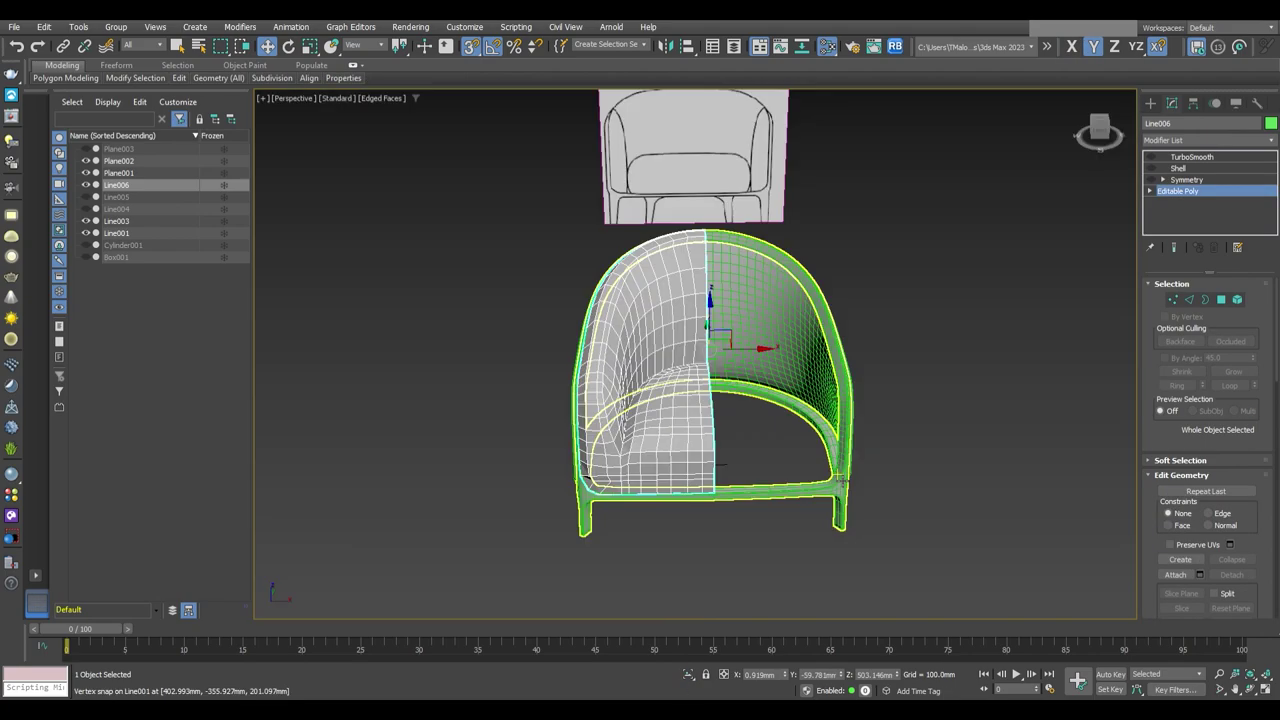
alt+middle_drag(722, 474, 1120, 446)
mouse_move(905, 400)
alt+middle_down()
mouse_move(876, 340)
mouse_move(869, 352)
mouse_move(848, 341)
mouse_move(952, 343)
mouse_move(821, 354)
mouse_move(870, 393)
mouse_move(1148, 157)
alt+middle_up()
key(F4)
scroll(876, 340, down, 3)
scroll(870, 393, up, 2)
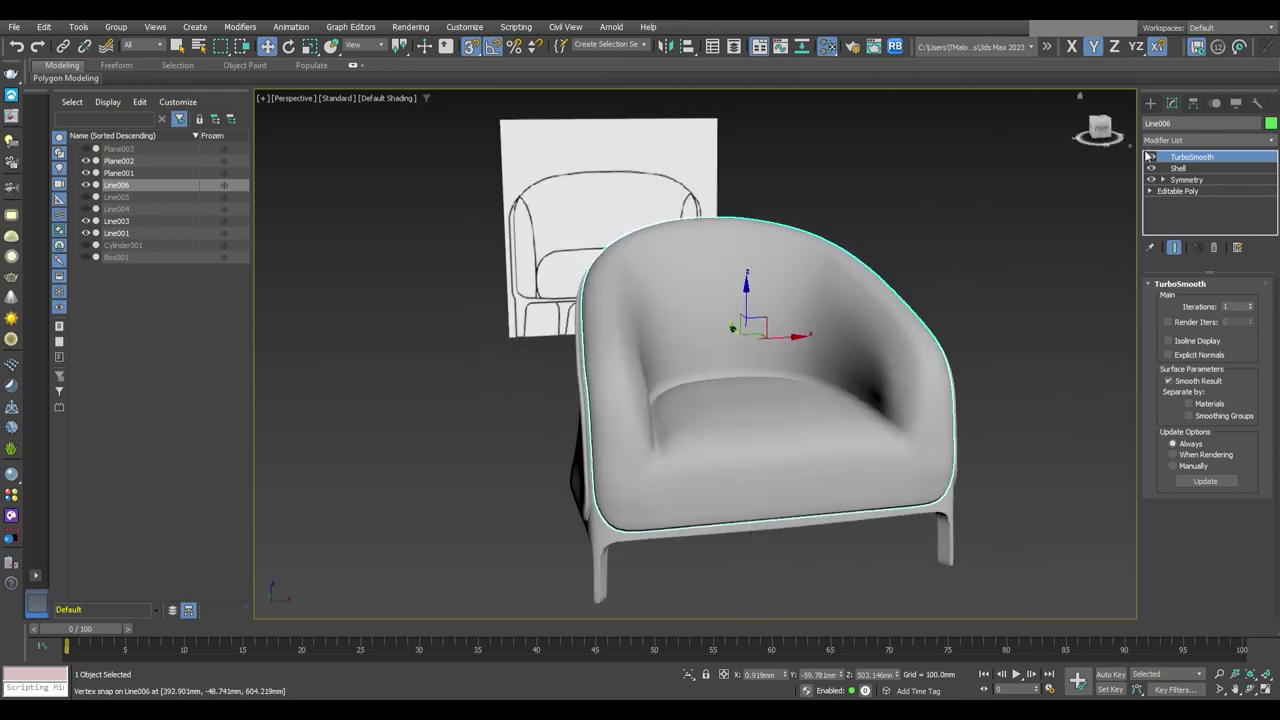
Reopen the cushion's base Editable Poly and inspect its upper back from several angles
click(1178, 190)
key(F4)
alt+middle_drag(700, 400, 663, 509)
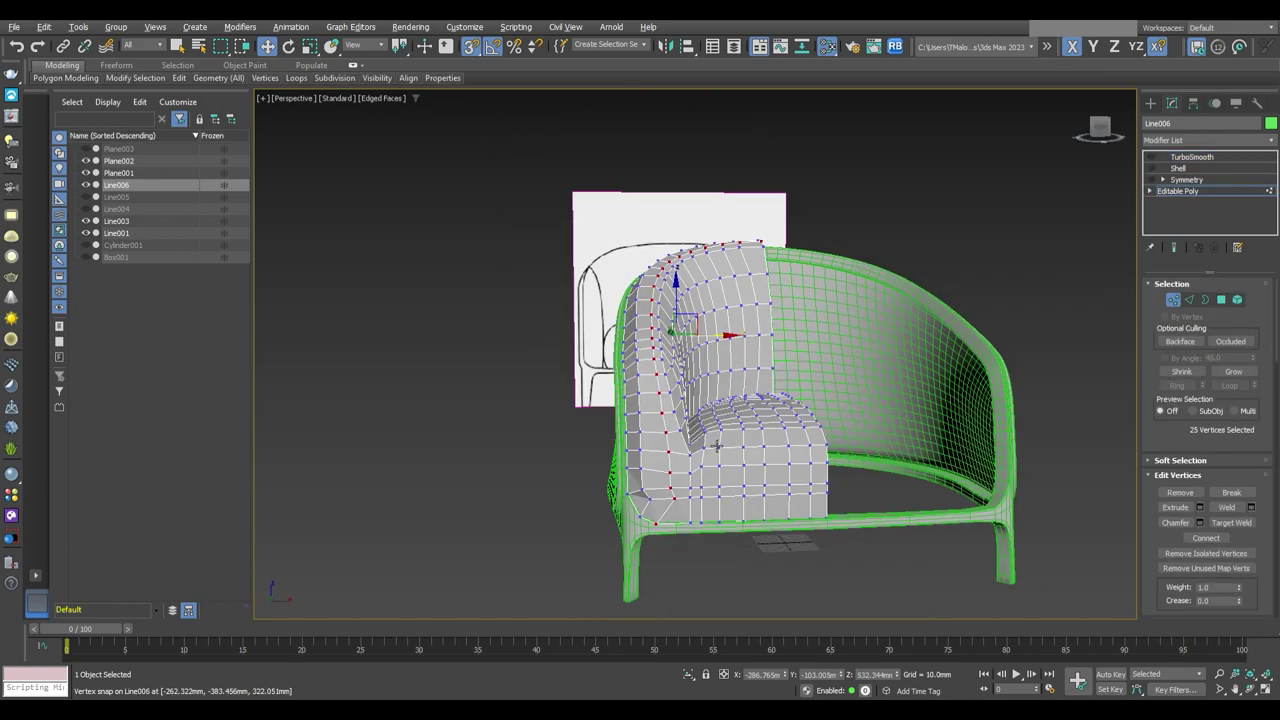
scroll(676, 258, up, 2)
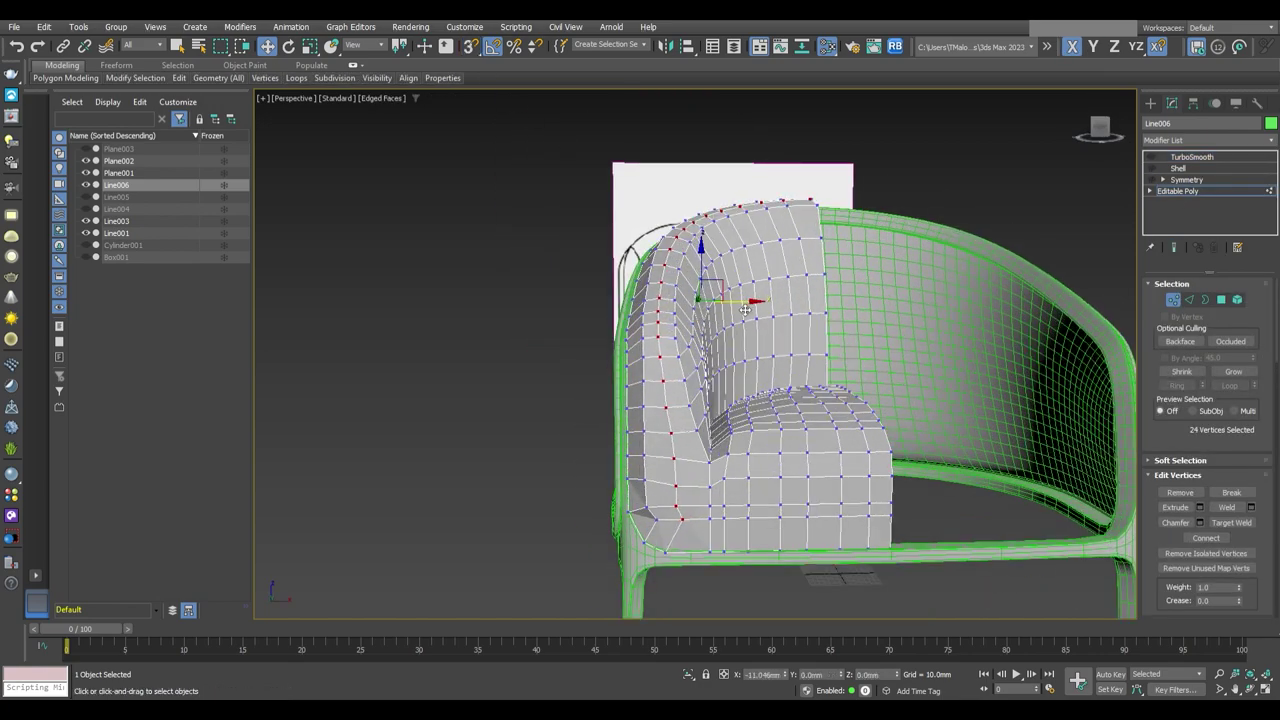
mouse_move(817, 327)
alt+middle_down()
mouse_move(690, 365)
mouse_move(684, 387)
alt+middle_up()
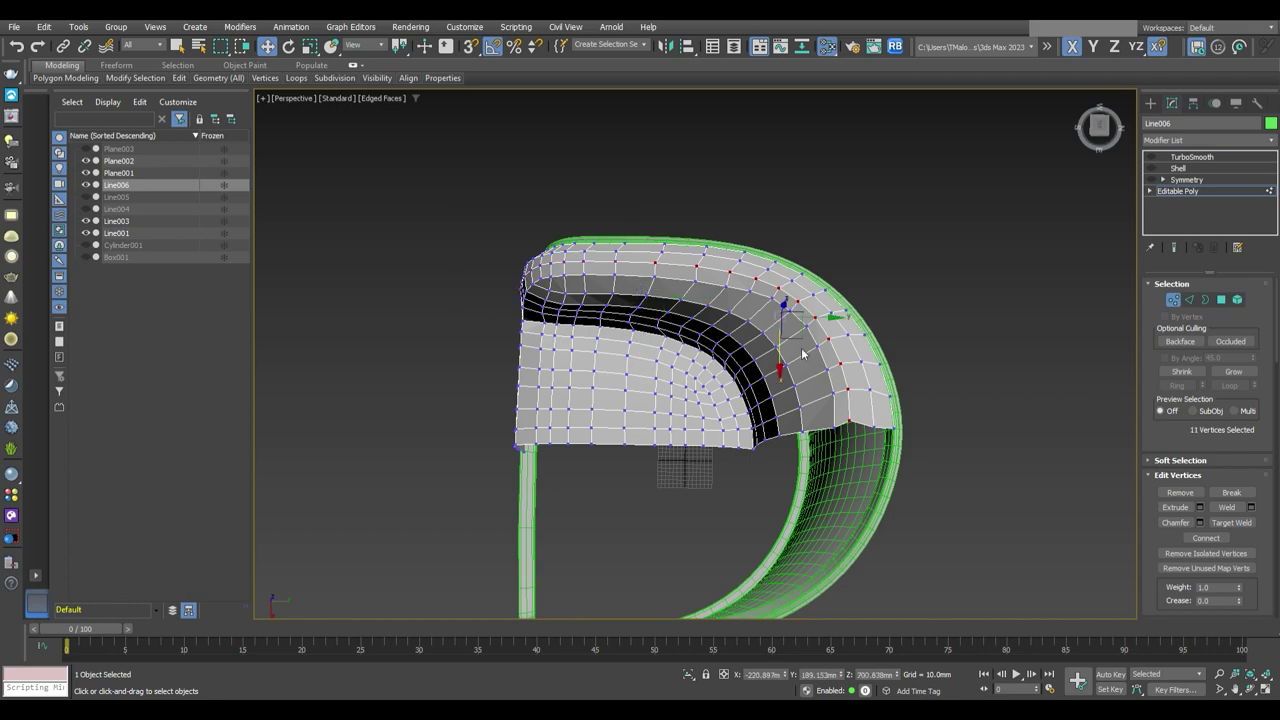
mouse_move(802, 352)
alt+middle_down()
mouse_move(749, 276)
mouse_move(774, 350)
mouse_move(733, 297)
alt+middle_up()
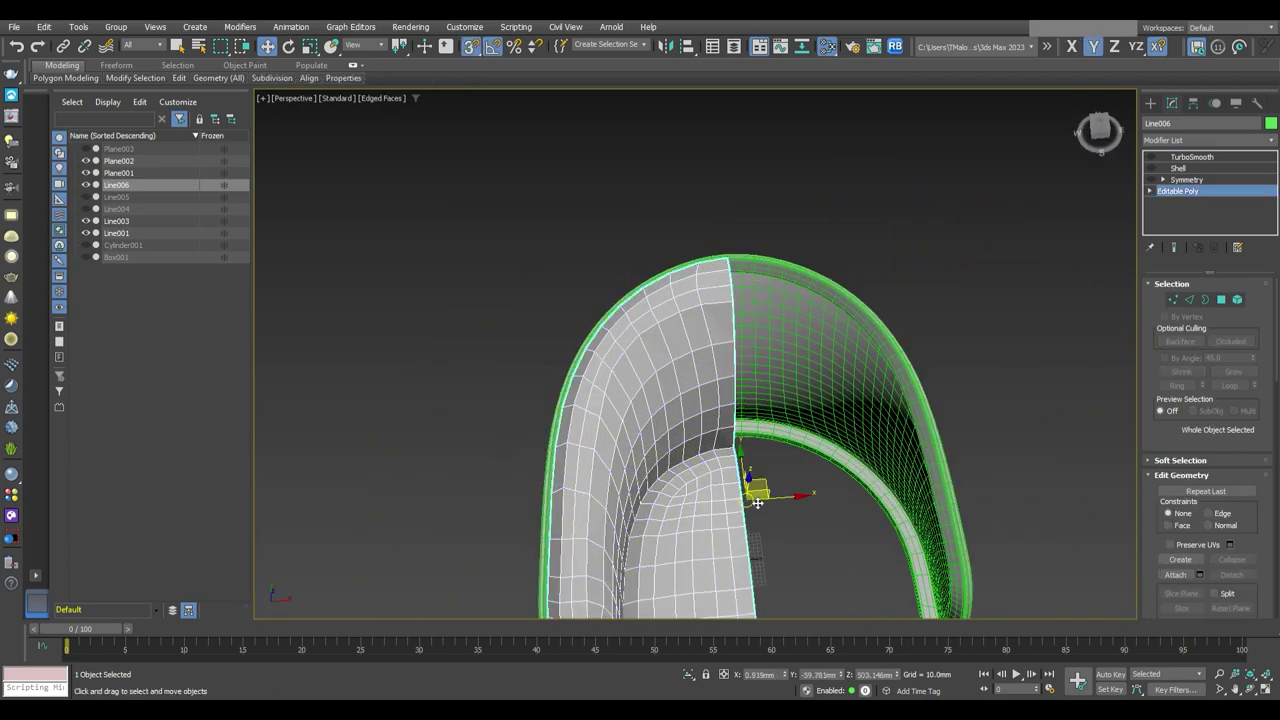
mouse_move(757, 503)
alt+middle_down()
mouse_move(634, 429)
mouse_move(600, 509)
mouse_move(709, 415)
alt+middle_up()
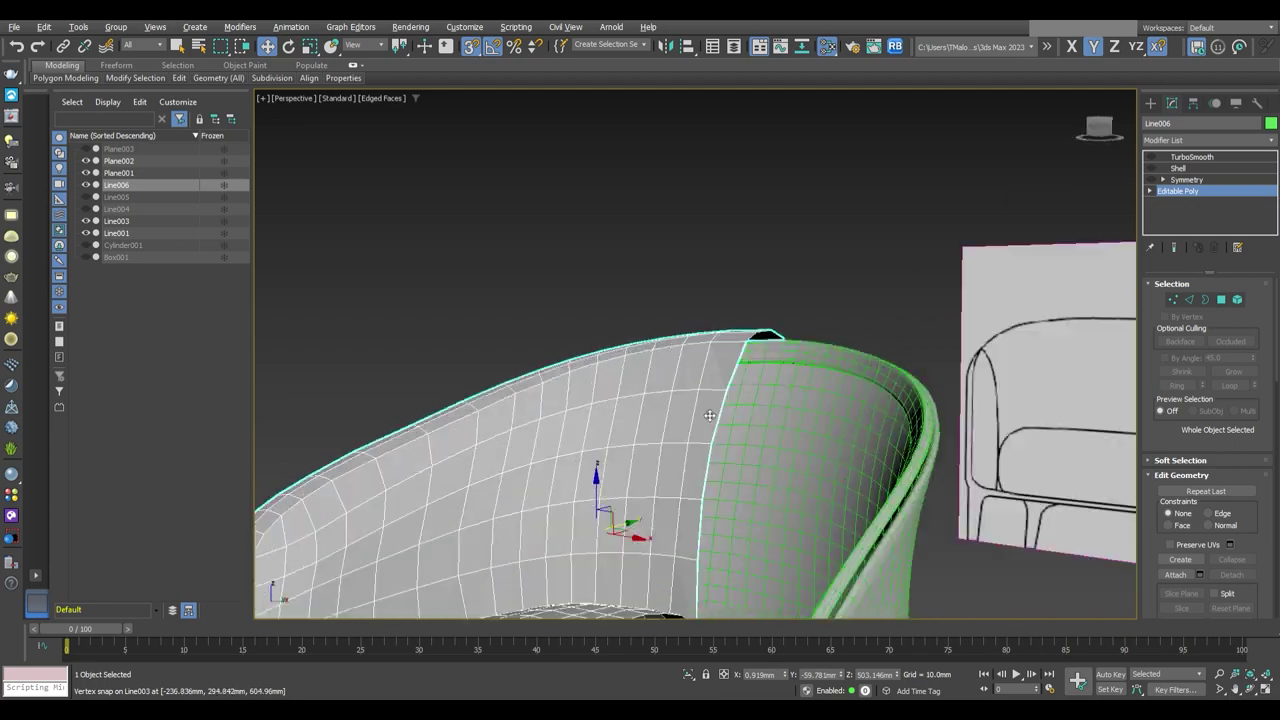
scroll(709, 415, down, 5)
Preview the cushion with TurboSmooth, toggle edged faces, and reselect the cushion
click(1190, 157)
mouse_move(914, 363)
alt+middle_down()
mouse_move(880, 380)
mouse_move(983, 412)
mouse_move(966, 361)
mouse_move(918, 366)
mouse_move(894, 435)
mouse_move(603, 444)
mouse_move(1063, 443)
mouse_move(844, 505)
mouse_move(899, 482)
mouse_move(902, 519)
mouse_move(844, 488)
mouse_move(840, 506)
mouse_move(992, 513)
mouse_move(806, 507)
mouse_move(943, 421)
mouse_move(830, 412)
mouse_move(794, 443)
mouse_move(867, 333)
alt+middle_up()
key(F4)
key(F4)
click(912, 372)
scroll(844, 495, up, 3)
click(794, 443)
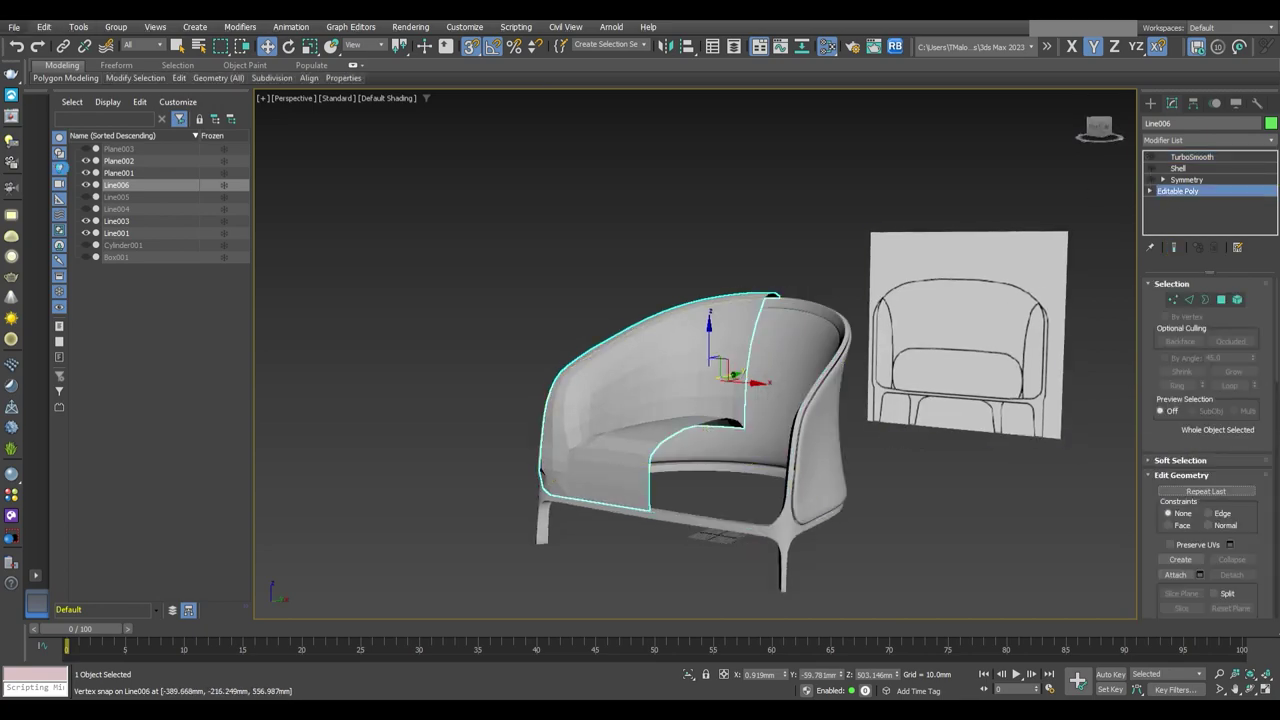
Select the cushion's seat-edge vertices in Vertex mode and reposition them
scroll(700, 400, up, 3)
key(F4)
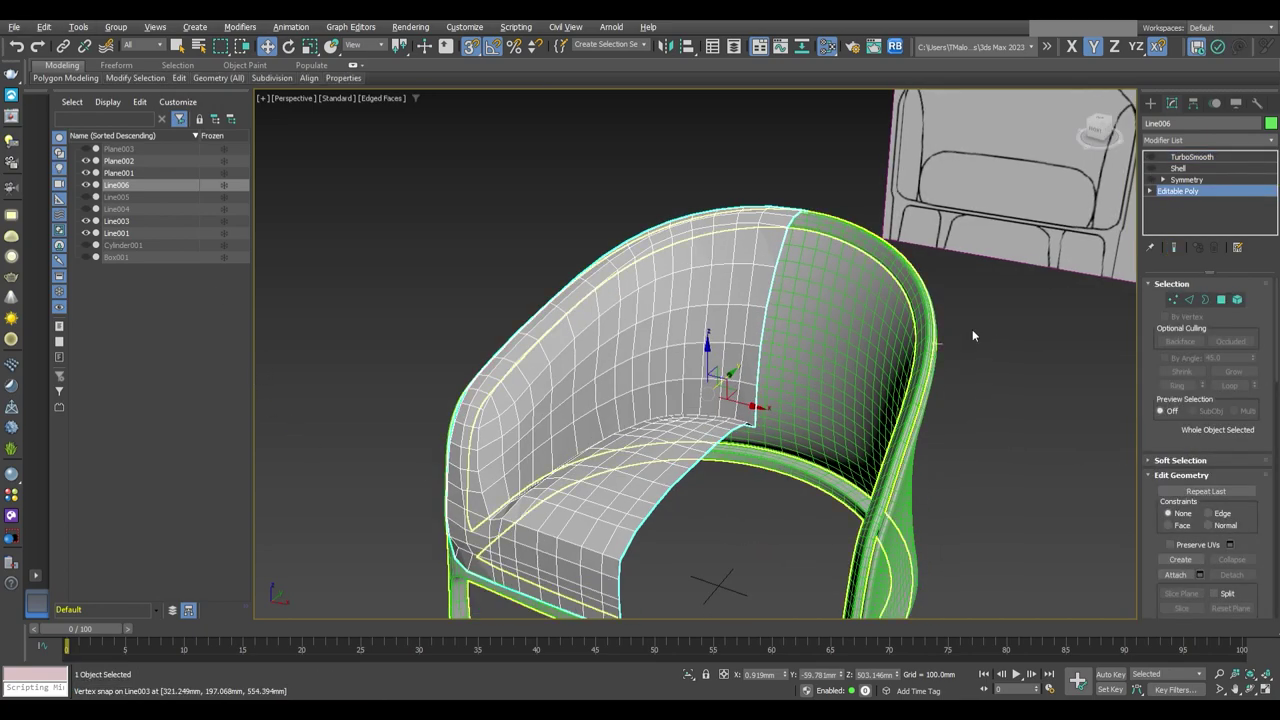
key(1)
alt+middle_drag(972, 329, 820, 370)
scroll(820, 370, up, 5)
scroll(689, 418, up, 3)
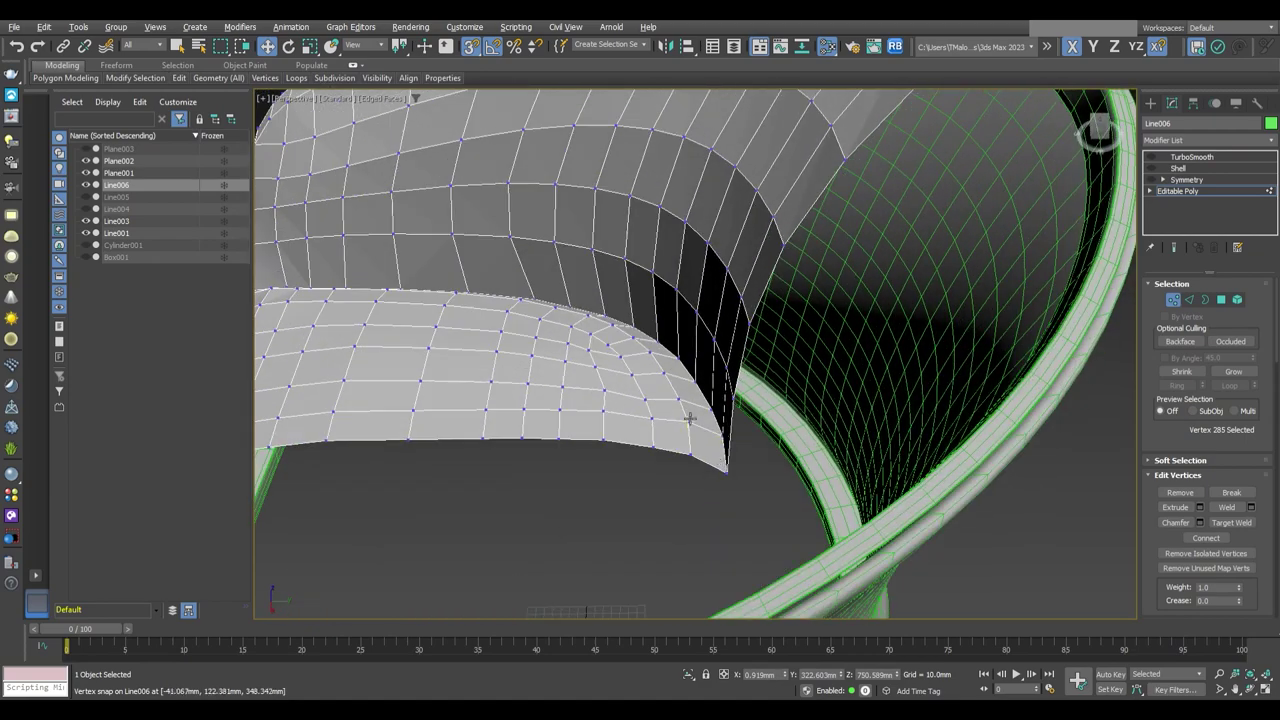
scroll(725, 441, down, 5)
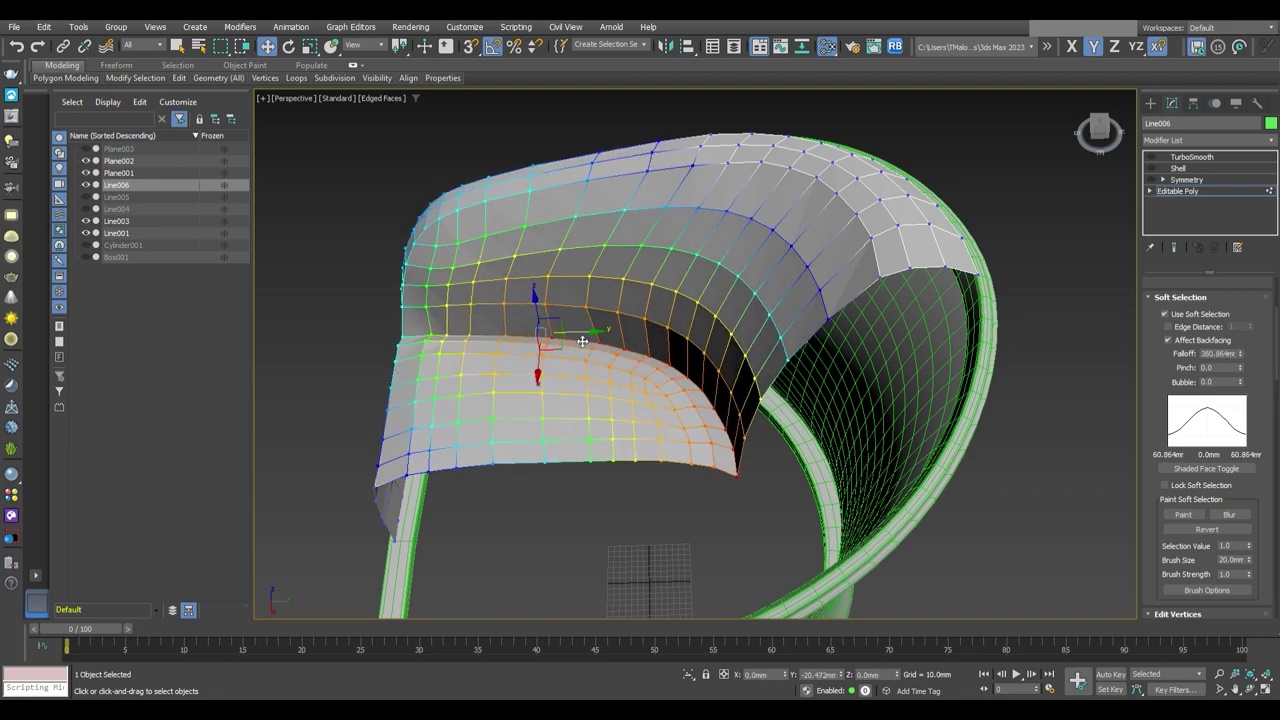
alt+middle_drag(582, 341, 794, 324)
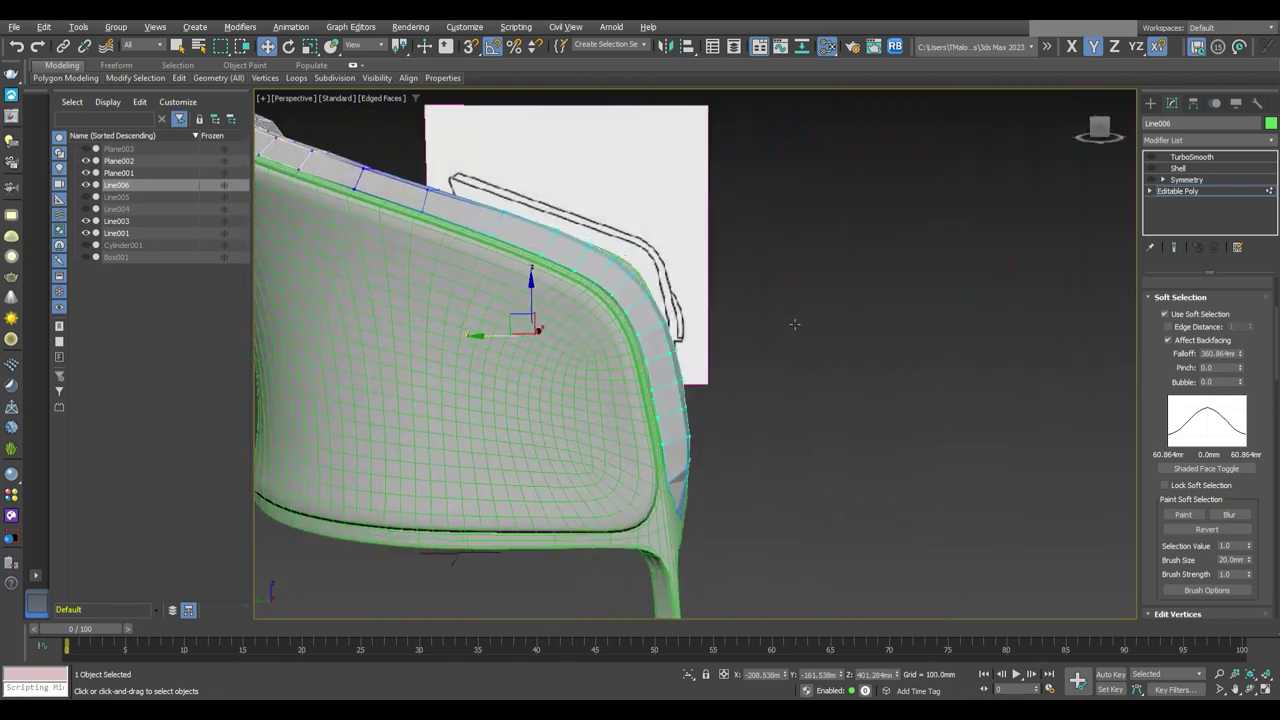
alt+middle_drag(732, 374, 760, 380)
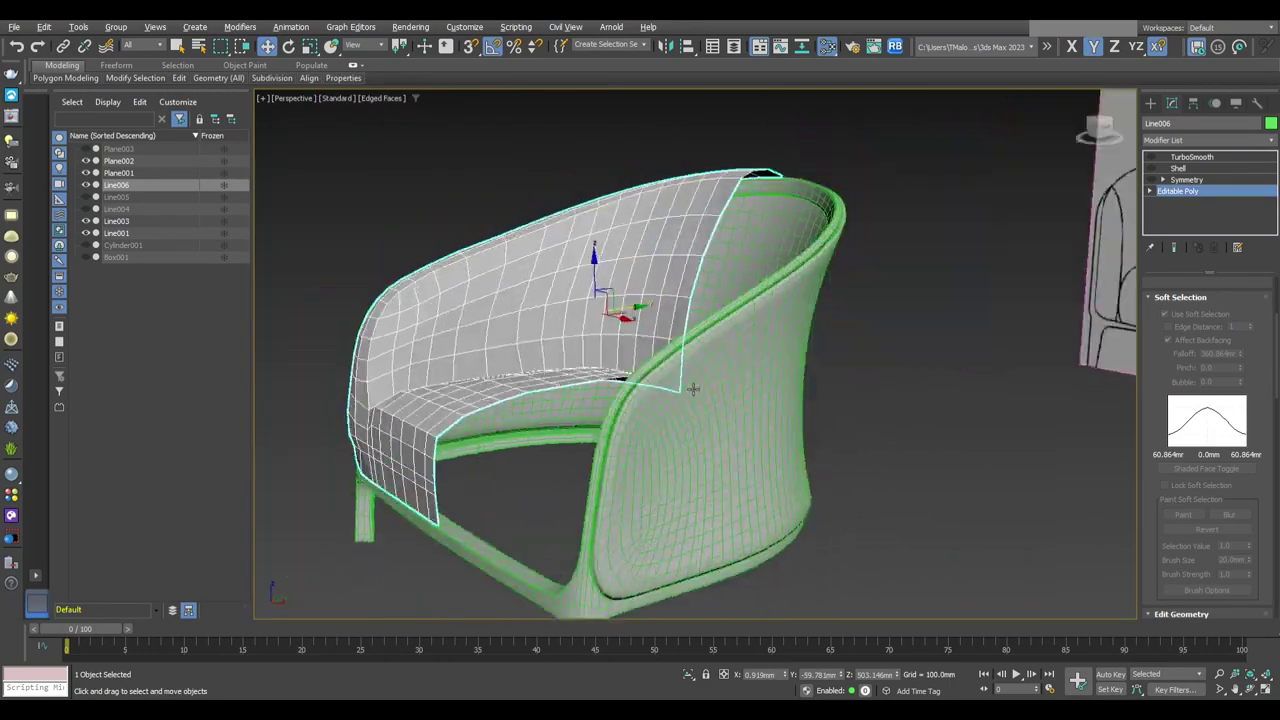
Re-enable the cushion's Shell modifier (inner amount 49.99mm) and reselect the cushion
click(1152, 168)
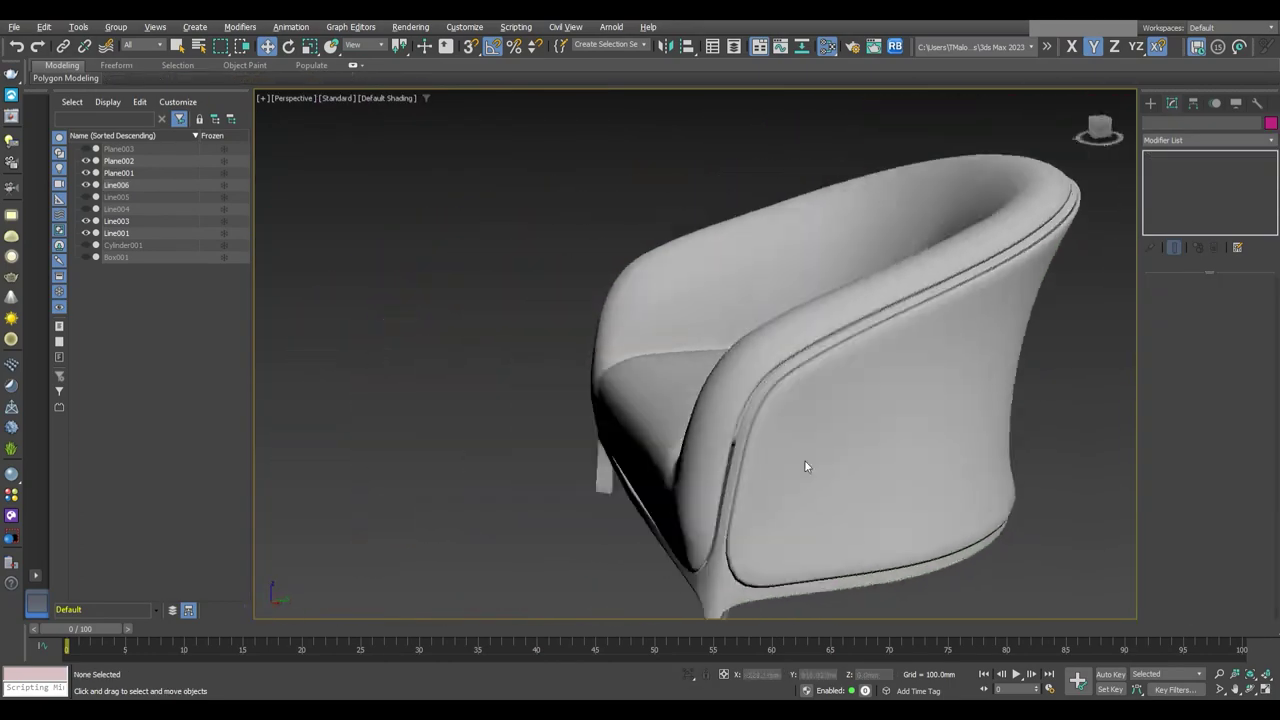
mouse_move(803, 379)
alt+middle_down()
mouse_move(824, 421)
mouse_move(809, 363)
alt+middle_up()
scroll(824, 421, up, 5)
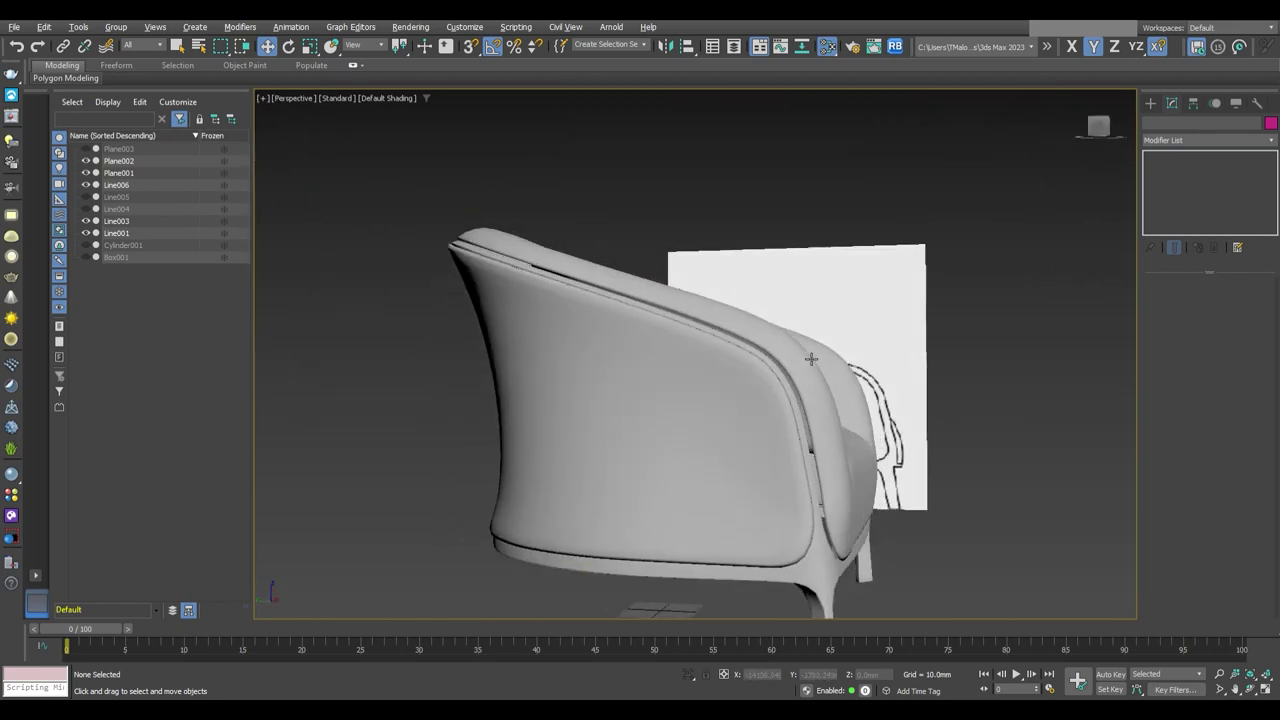
scroll(809, 363, down, 3)
click(741, 428)
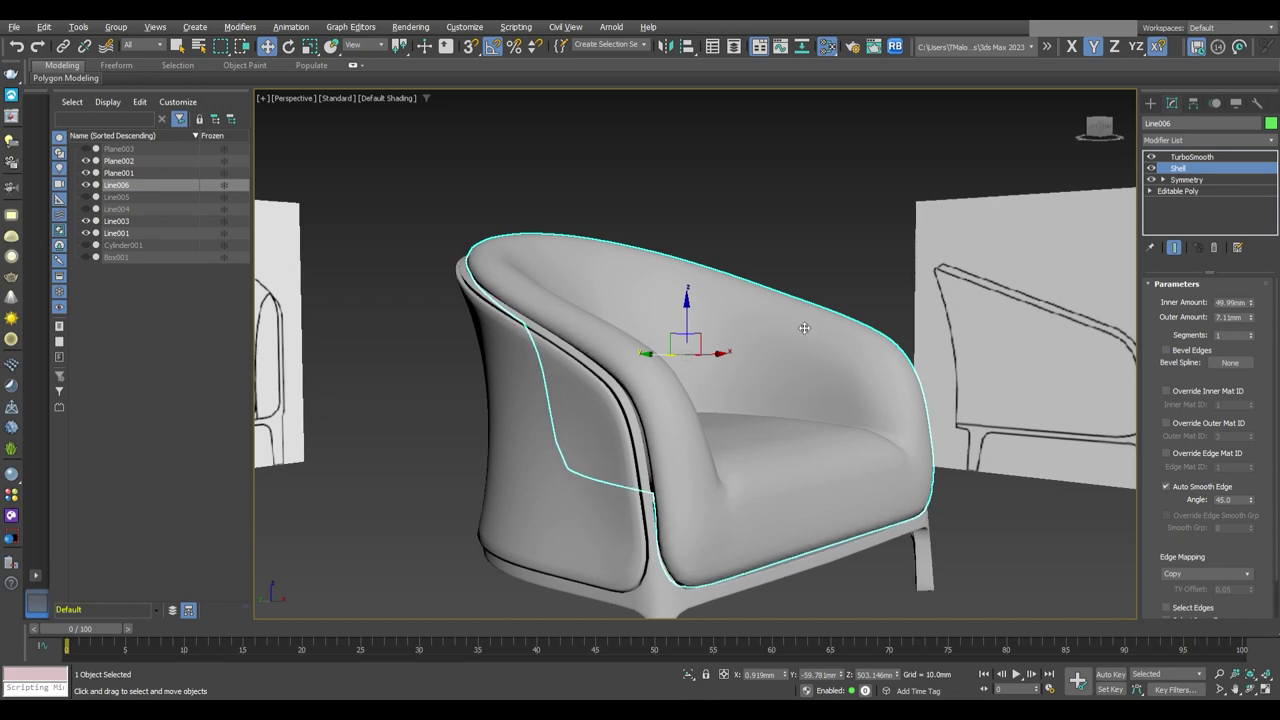
Isolate the cushion to review it, then restore the full scene
alt+middle_drag(804, 328, 760, 420)
click(688, 674)
alt+middle_drag(811, 457, 640, 552)
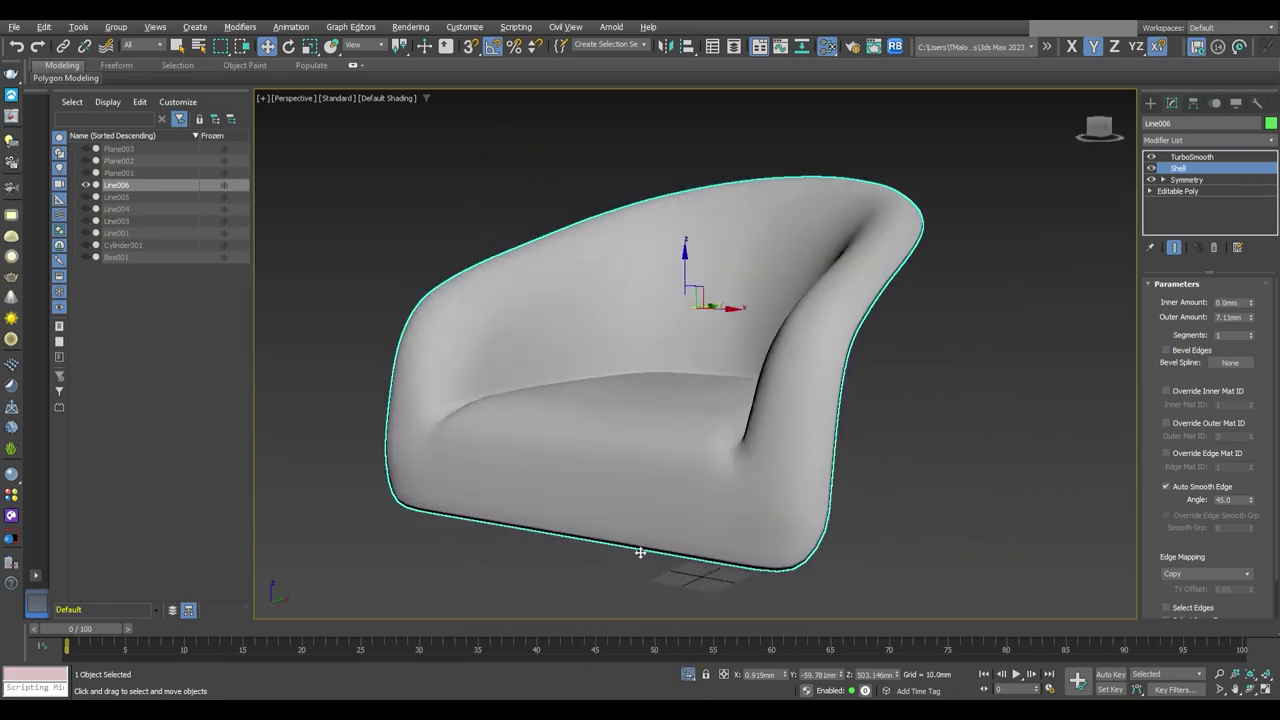
click(688, 674)
alt+middle_drag(720, 480, 776, 446)
click(908, 588)
mouse_move(908, 588)
alt+middle_down()
mouse_move(925, 556)
mouse_move(671, 508)
mouse_move(836, 523)
mouse_move(830, 445)
alt+middle_up()
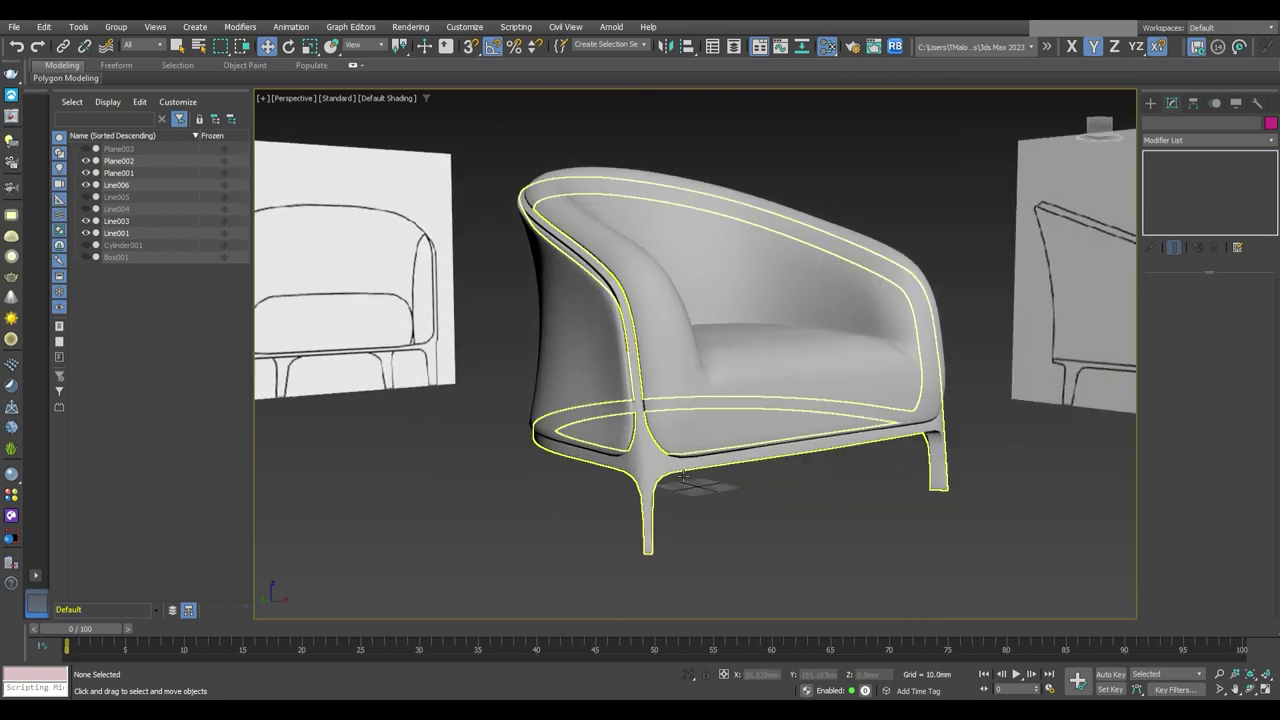
Add a Shell modifier with 4.94mm Outer Amount to the Line001 frame and review the chair
click(830, 440)
key(Return)
scroll(1085, 352, up, 2)
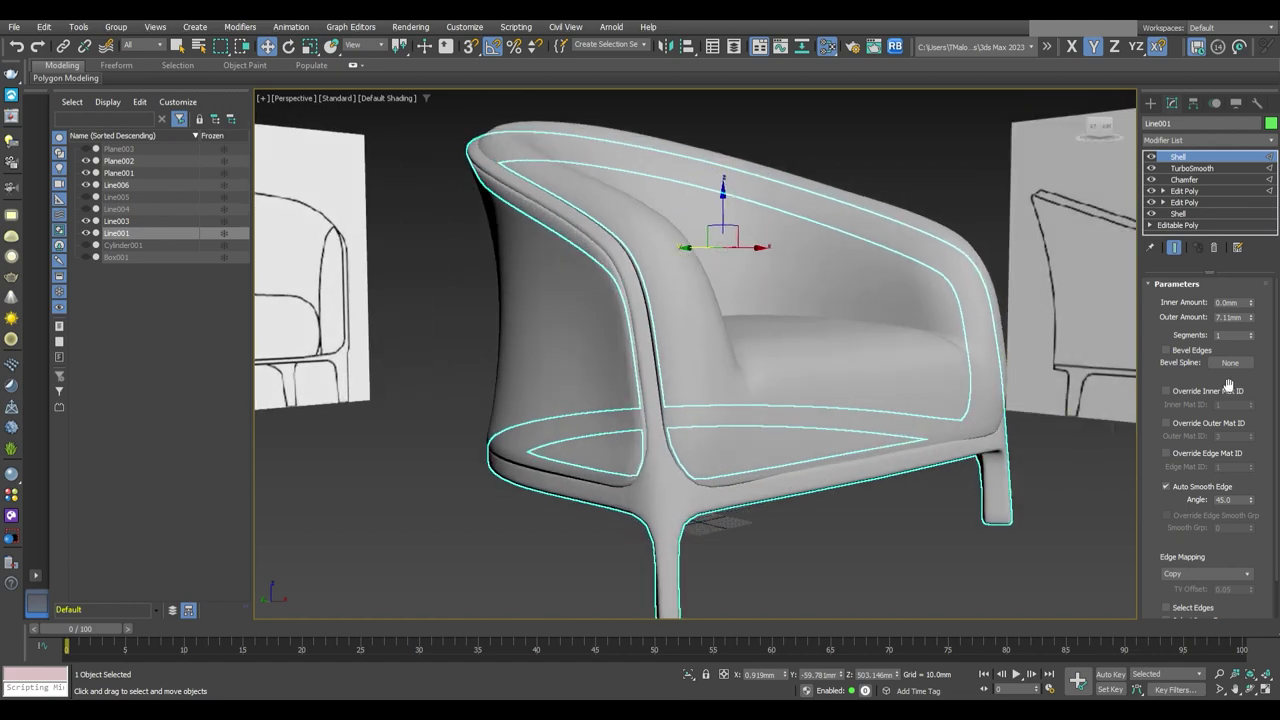
mouse_move(560, 390)
alt+middle_down()
mouse_move(643, 457)
mouse_move(862, 502)
mouse_move(881, 491)
alt+middle_up()
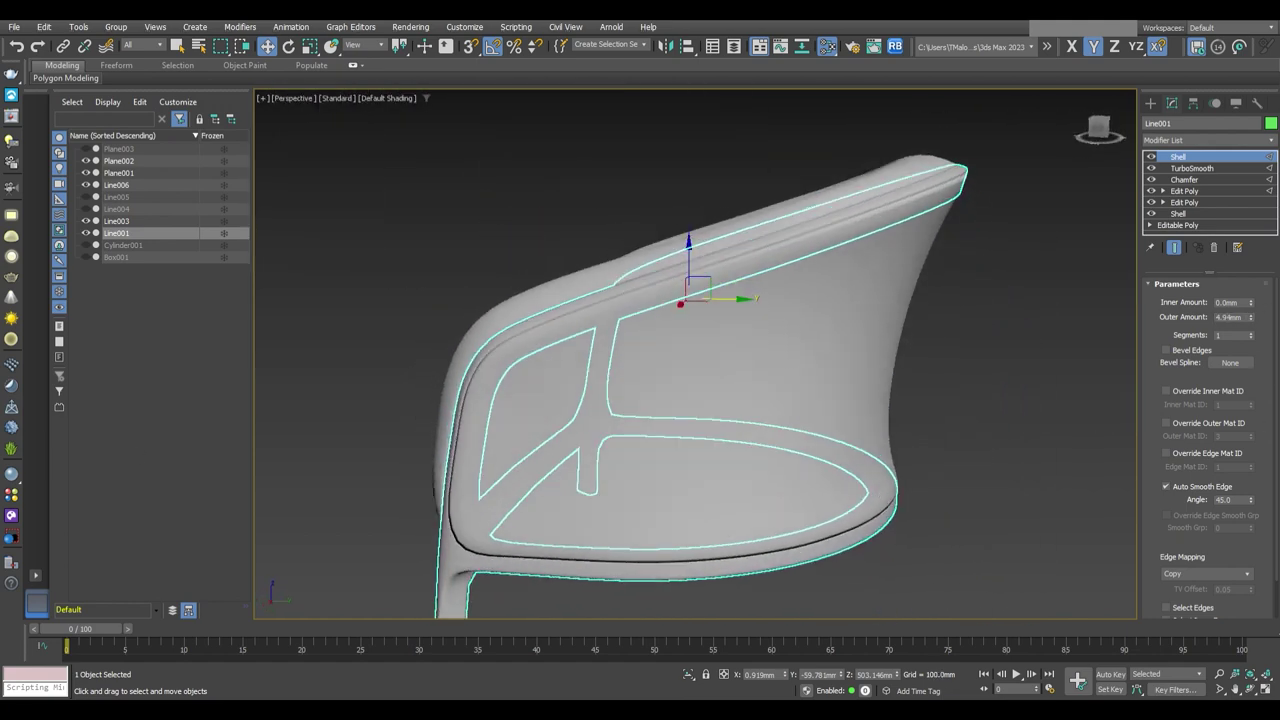
mouse_move(700, 430)
alt+middle_down()
mouse_move(614, 437)
mouse_move(643, 431)
alt+middle_up()
click(979, 270)
mouse_move(979, 270)
alt+middle_down()
mouse_move(728, 416)
mouse_move(654, 440)
alt+middle_up()
click(654, 440)
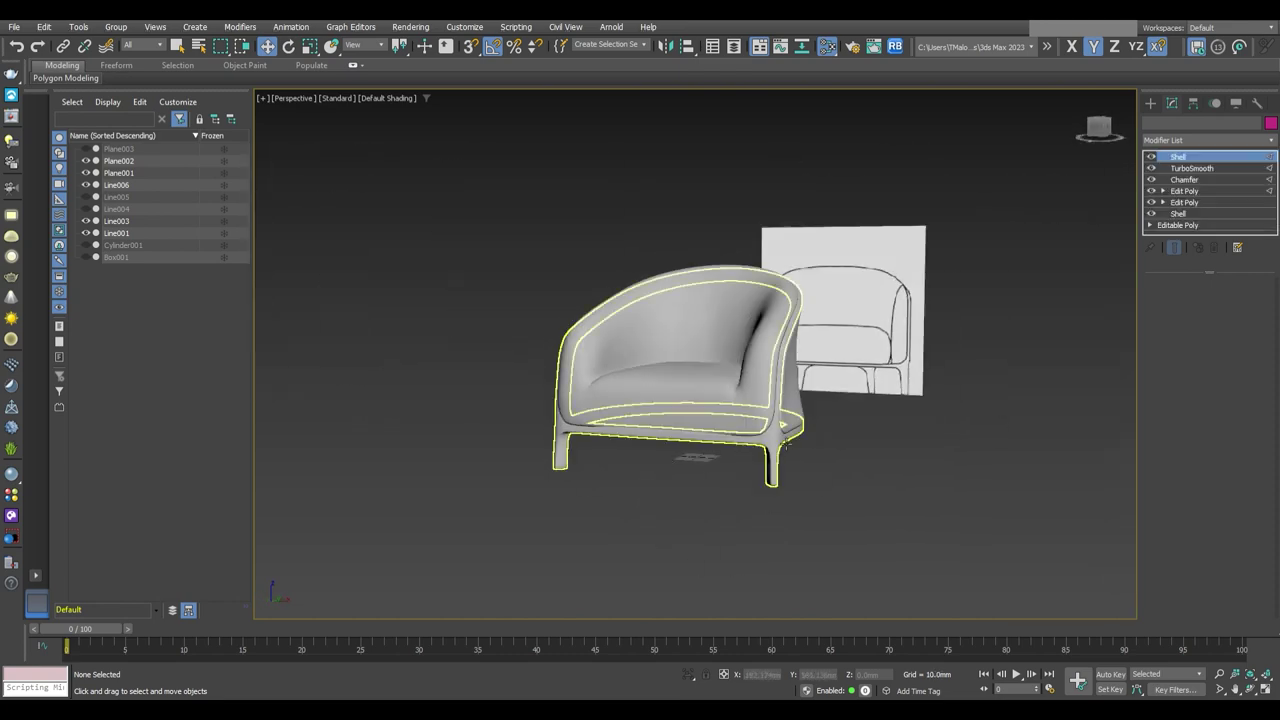
click(1011, 342)
mouse_move(1011, 342)
alt+middle_down()
mouse_move(746, 497)
mouse_move(604, 482)
mouse_move(837, 489)
mouse_move(760, 506)
mouse_move(666, 494)
mouse_move(640, 540)
mouse_move(620, 505)
mouse_move(581, 563)
mouse_move(610, 505)
mouse_move(697, 497)
alt+middle_up()
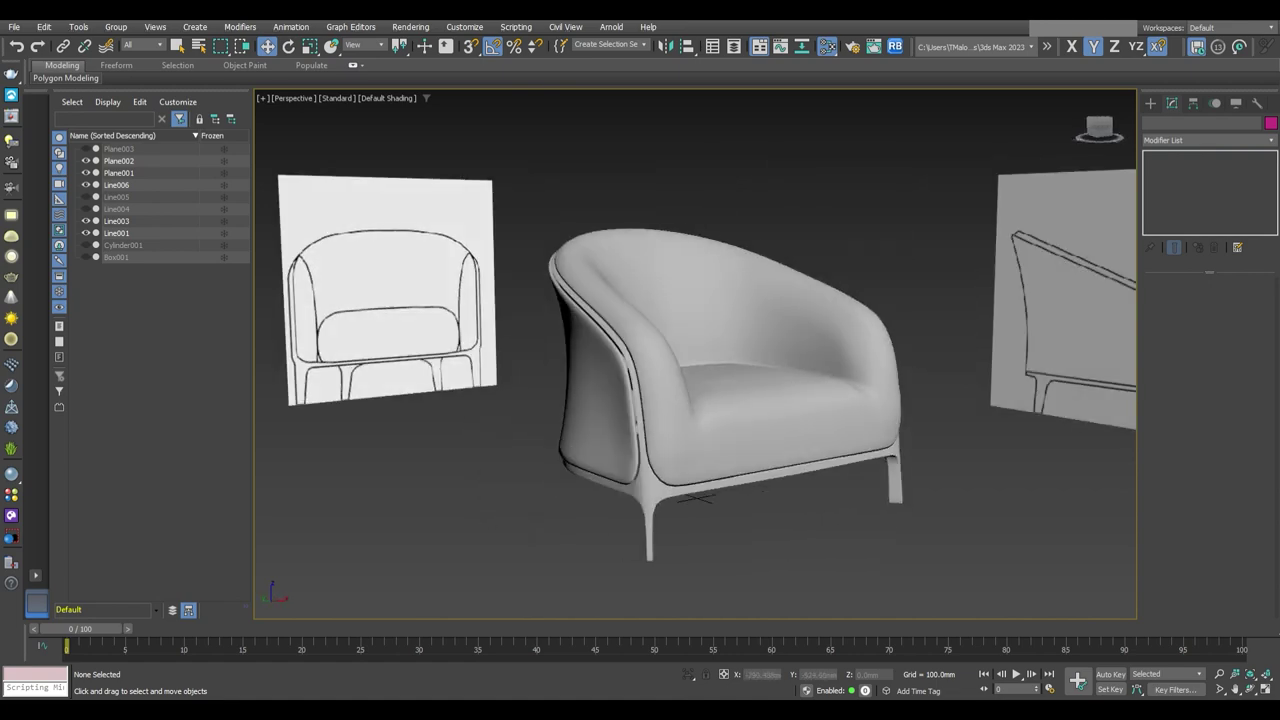
Select the Line001 frame and pick an edge along its front rail in the front view
alt+middle_drag(410, 413, 514, 420)
click(886, 371)
mouse_move(886, 371)
alt+middle_down()
mouse_move(720, 371)
mouse_move(726, 352)
mouse_move(728, 423)
alt+middle_up()
key(f)
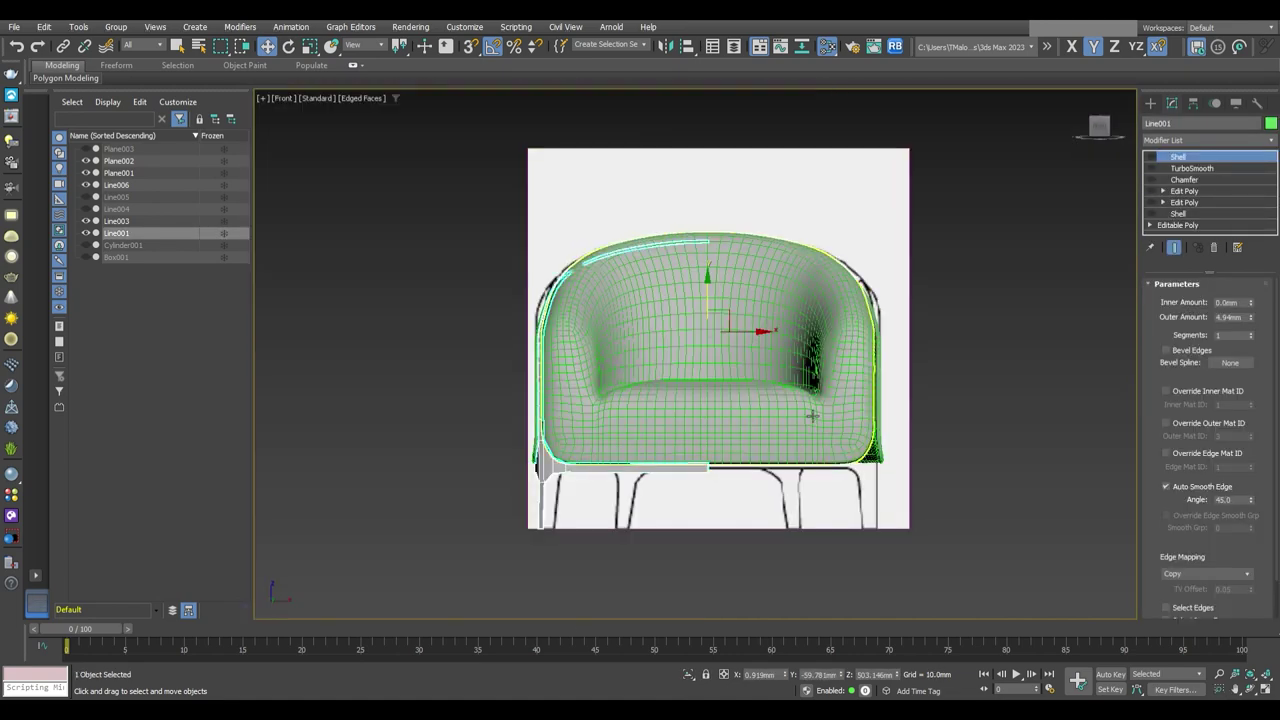
key(2)
mouse_move(913, 456)
middle_down()
mouse_move(969, 450)
mouse_move(771, 459)
middle_up()
Check the chair from the side and front, then make the cushion see-through with Alt+X
key(p)
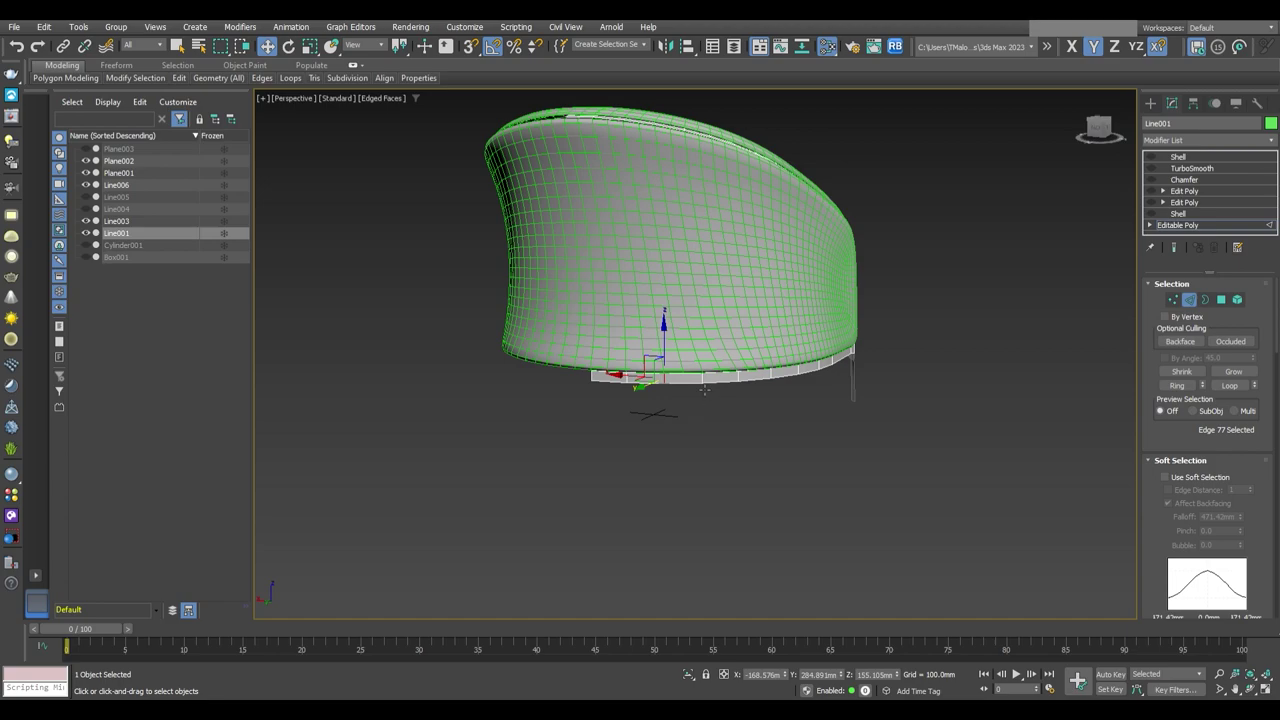
key(alt+w)
key(alt+w)
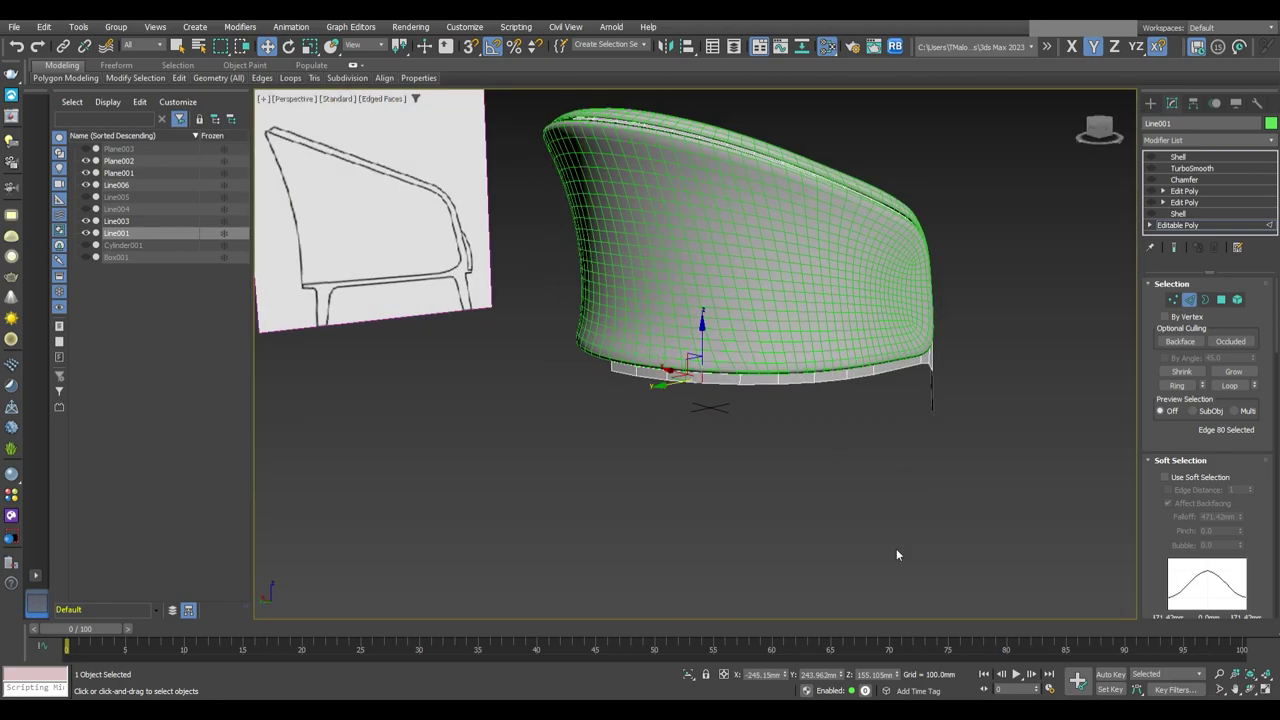
key(alt+w)
key(l)
key(alt+w)
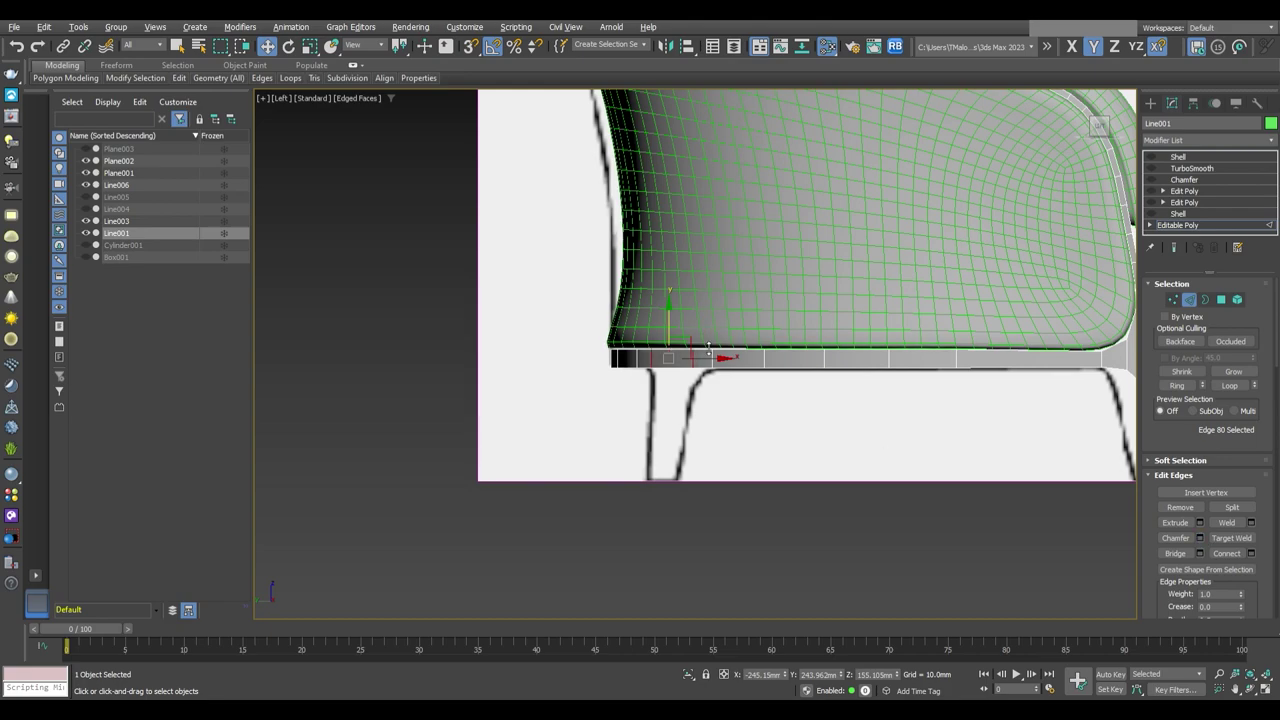
key(p)
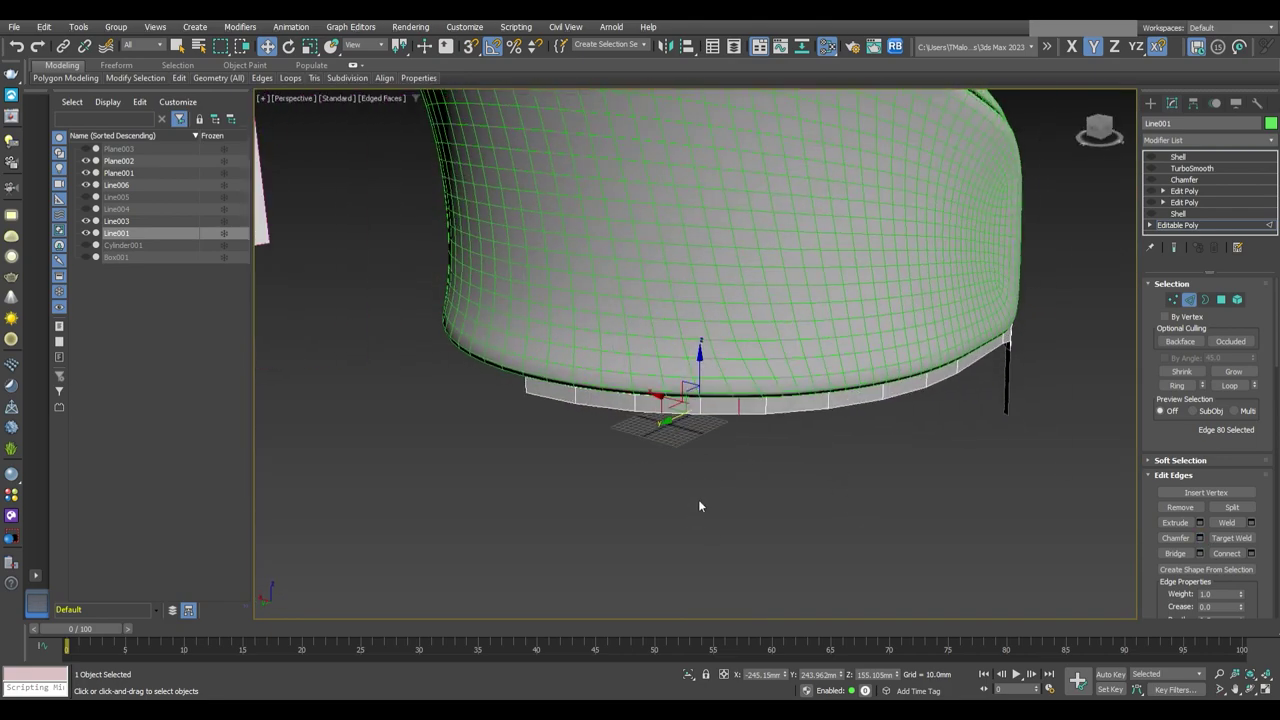
key(f)
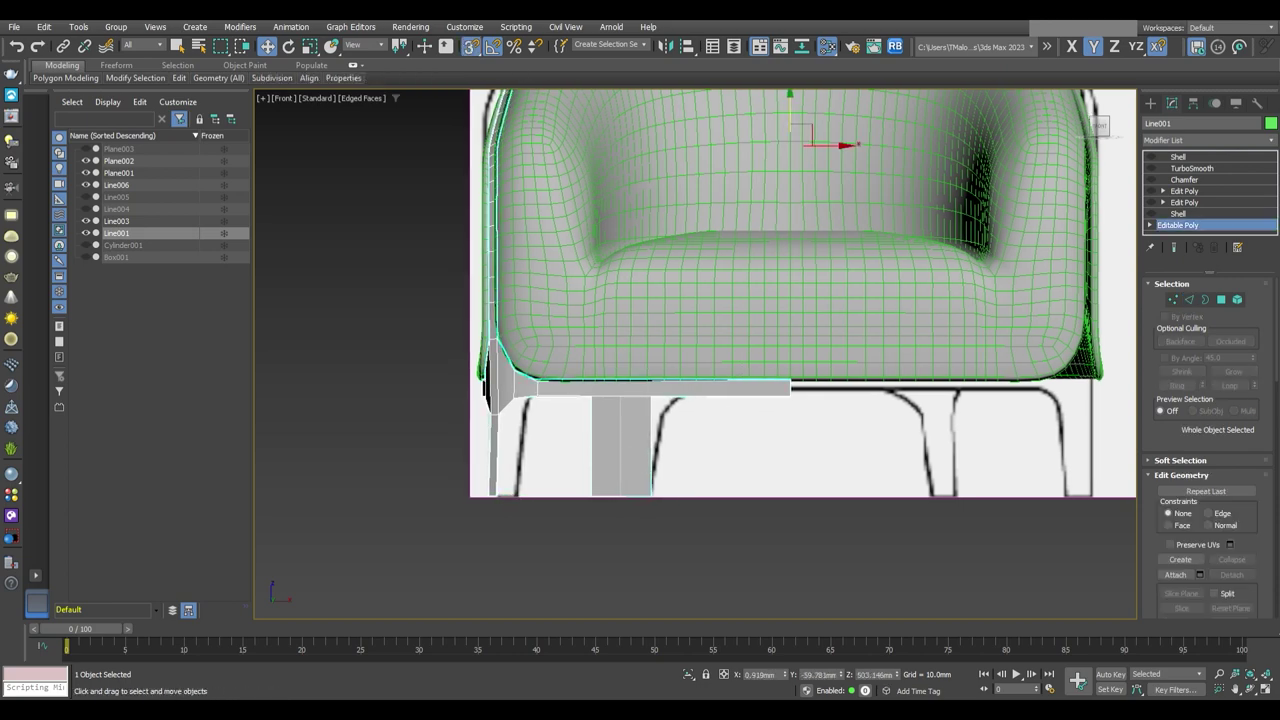
key(alt+x)
Add another leg edge to the selection from a three-quarter perspective view
key(p)
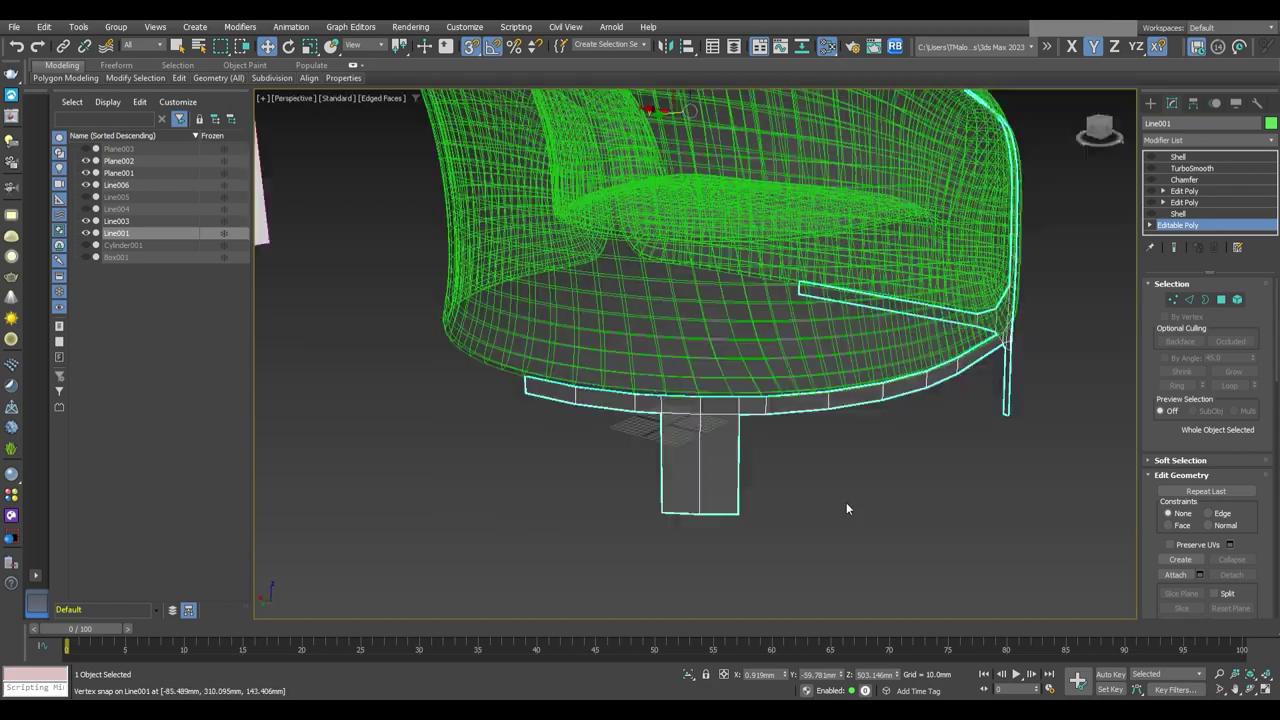
mouse_move(846, 502)
alt+middle_down()
mouse_move(849, 467)
mouse_move(710, 469)
mouse_move(845, 474)
mouse_move(728, 449)
mouse_move(800, 449)
alt+middle_up()
scroll(845, 474, up, 2)
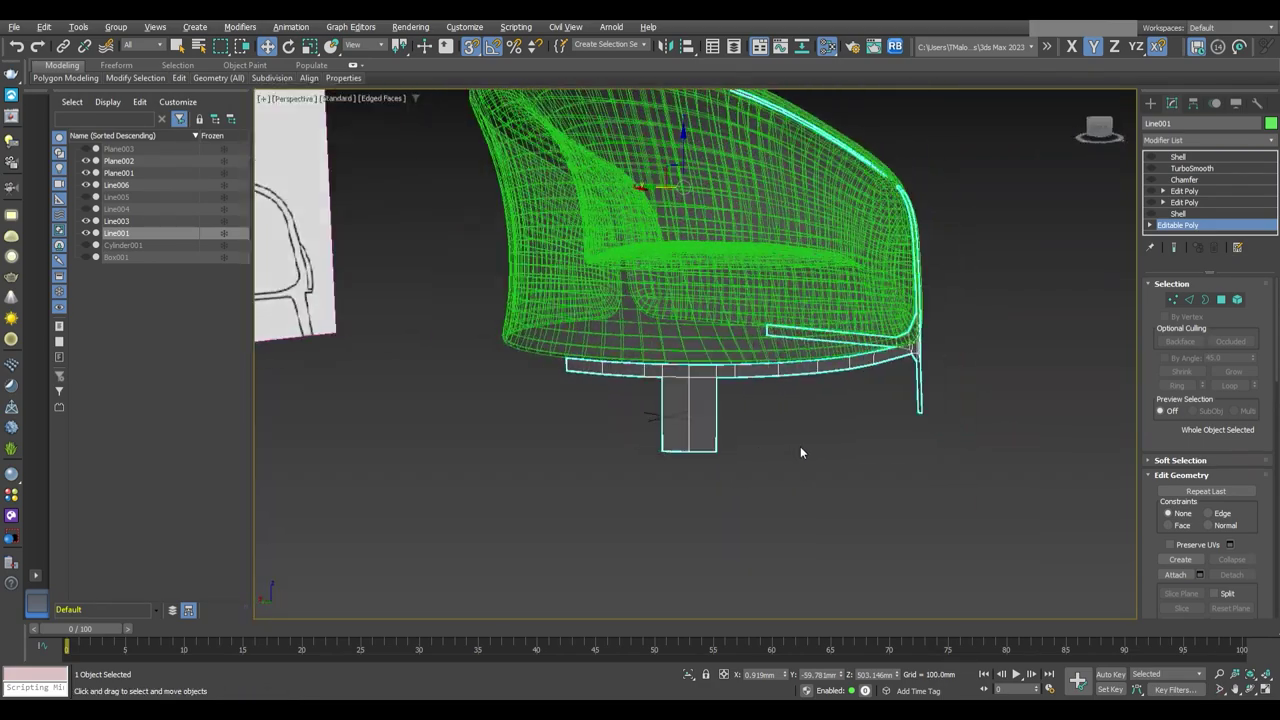
key(2)
ctrl+click(665, 420)
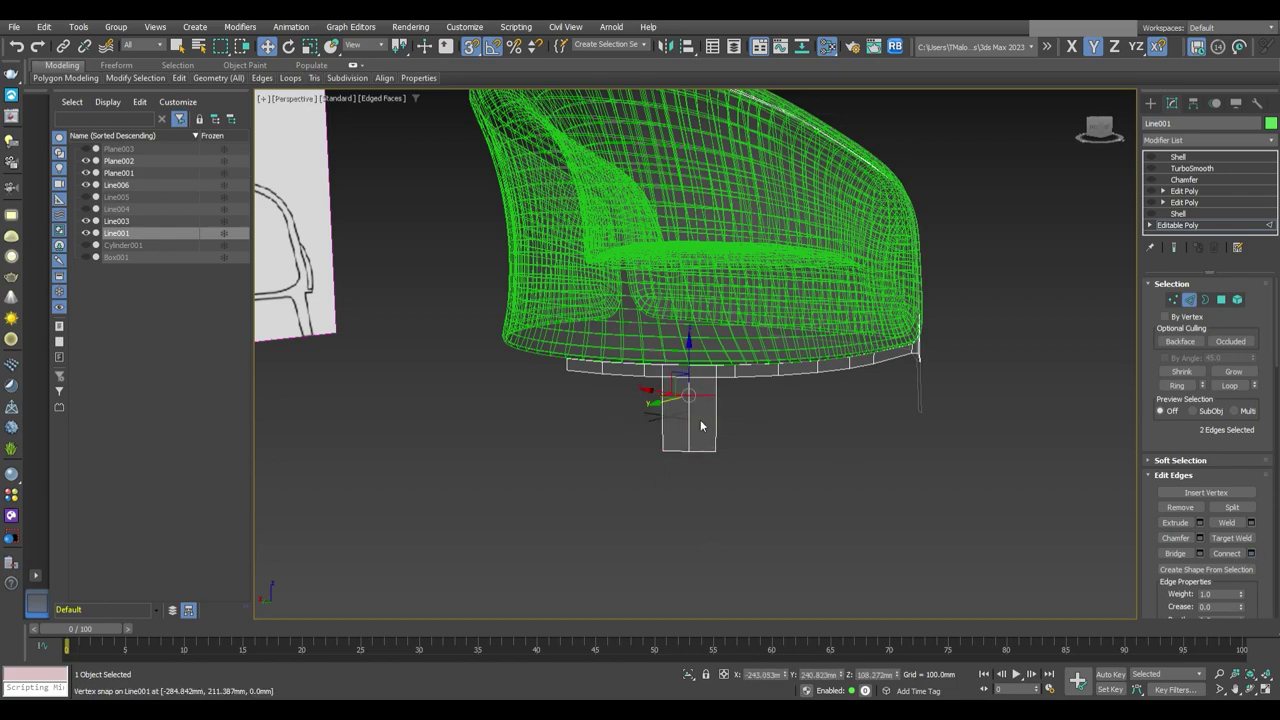
Scale the front leg faces thinner in Local coordinates and check the post in Left view
key(ctrl+z)
scroll(700, 419, up, 3)
alt+middle_drag(729, 500, 700, 470)
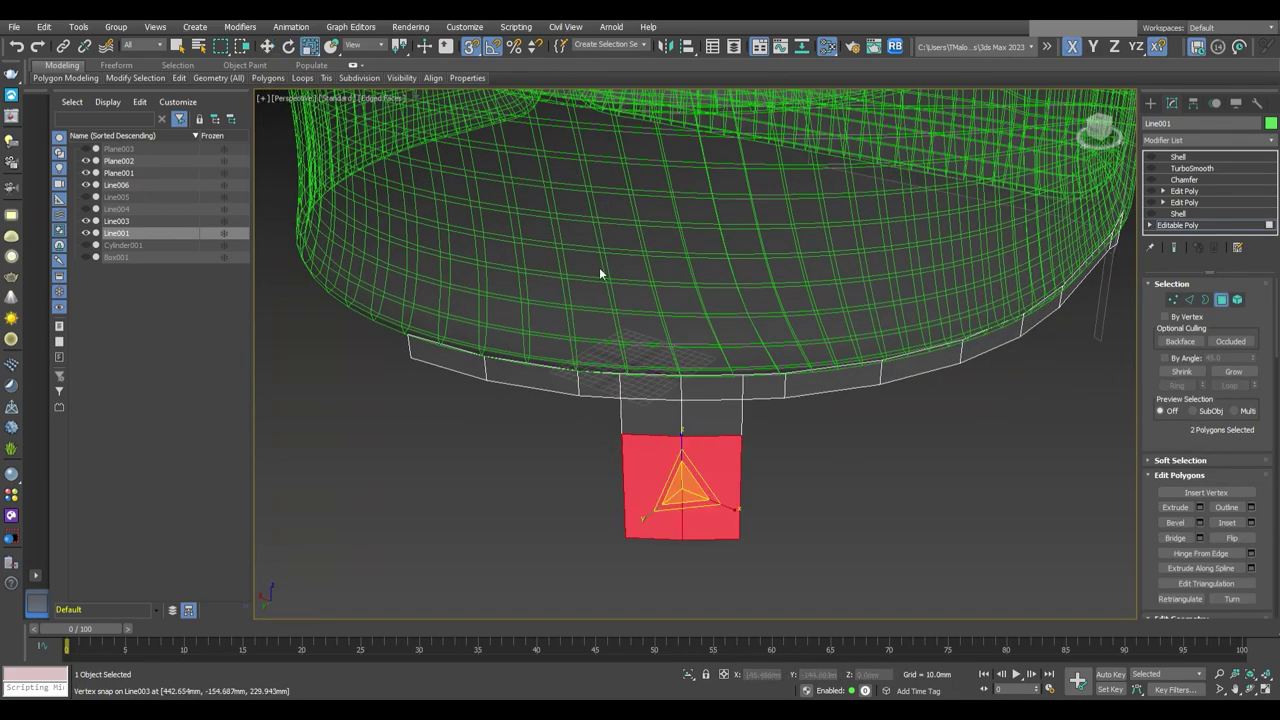
key(w)
alt+middle_drag(362, 99, 724, 505)
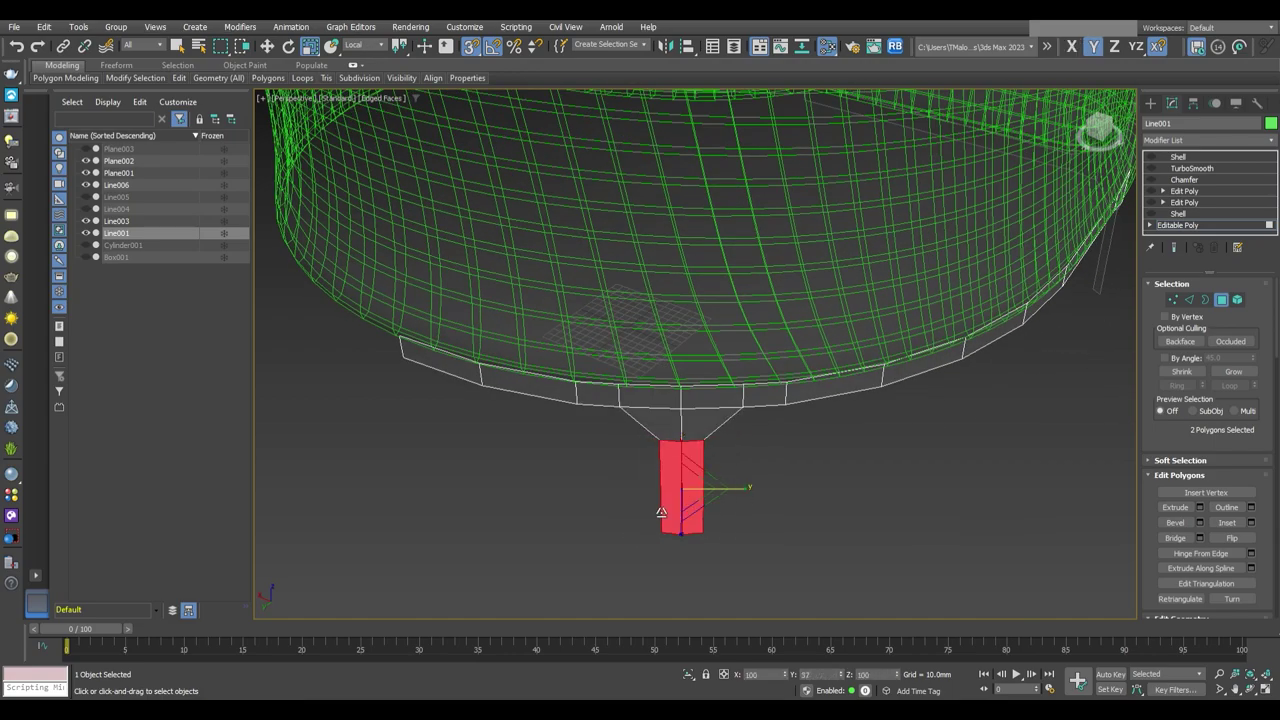
key(l)
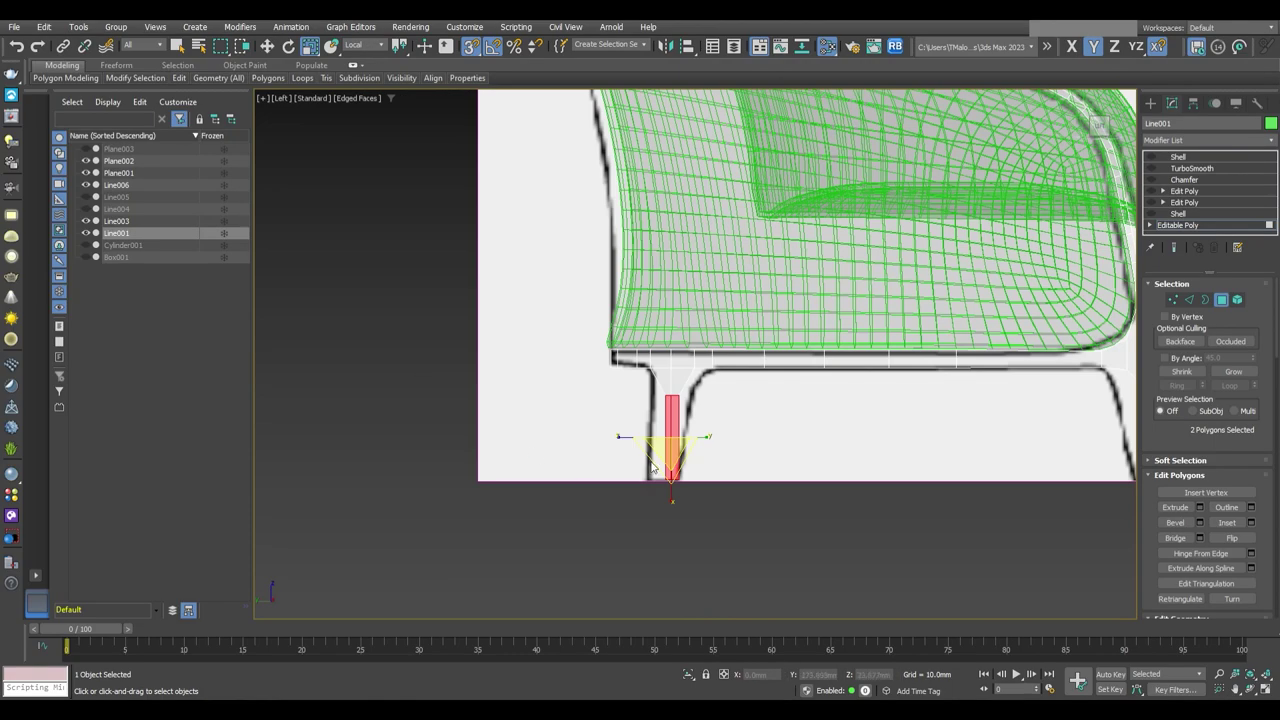
key(alt+w)
key(alt+w)
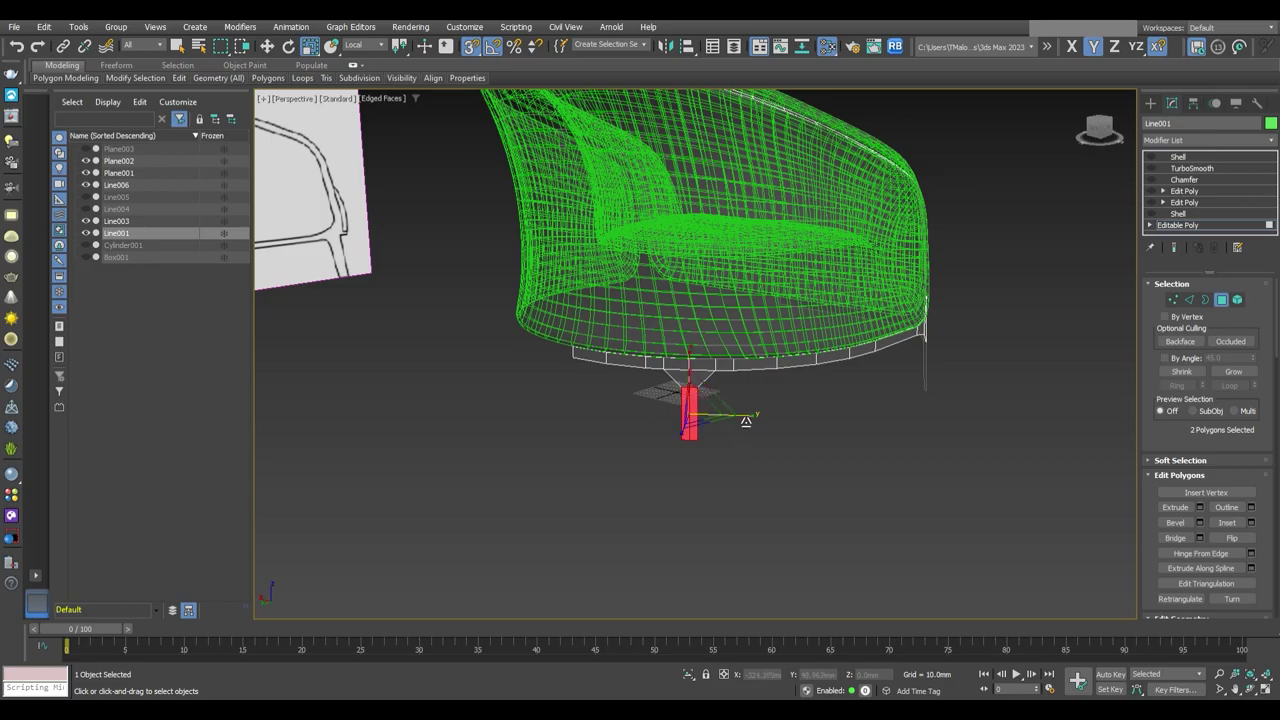
mouse_move(745, 421)
alt+middle_down()
mouse_move(590, 430)
mouse_move(798, 443)
mouse_move(636, 443)
mouse_move(760, 456)
mouse_move(725, 452)
mouse_move(797, 437)
alt+middle_up()
Delete the frame's top Edit Poly modifier and save as Bernhardt-Design-Catherine-Chair-02-v30.max
key(4)
key(w)
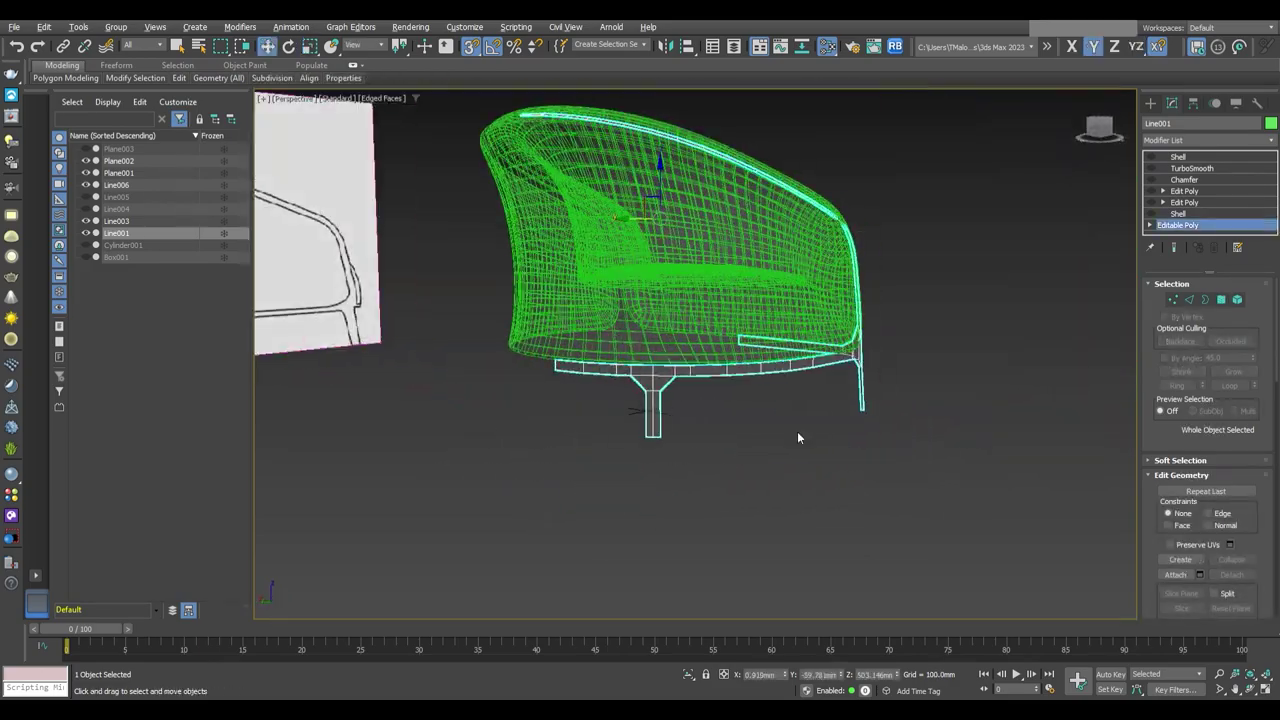
click(1178, 213)
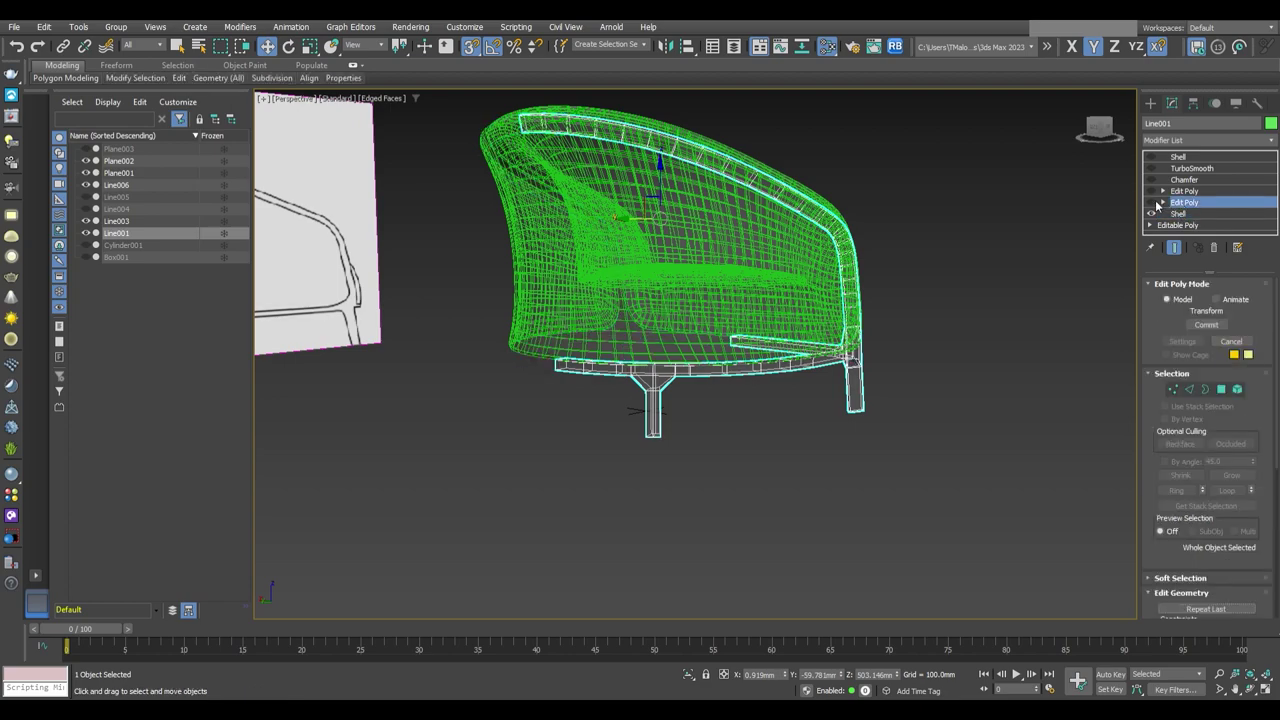
mouse_move(900, 300)
alt+middle_down()
mouse_move(1026, 335)
mouse_move(800, 450)
mouse_move(702, 539)
alt+middle_up()
key(alt+q)
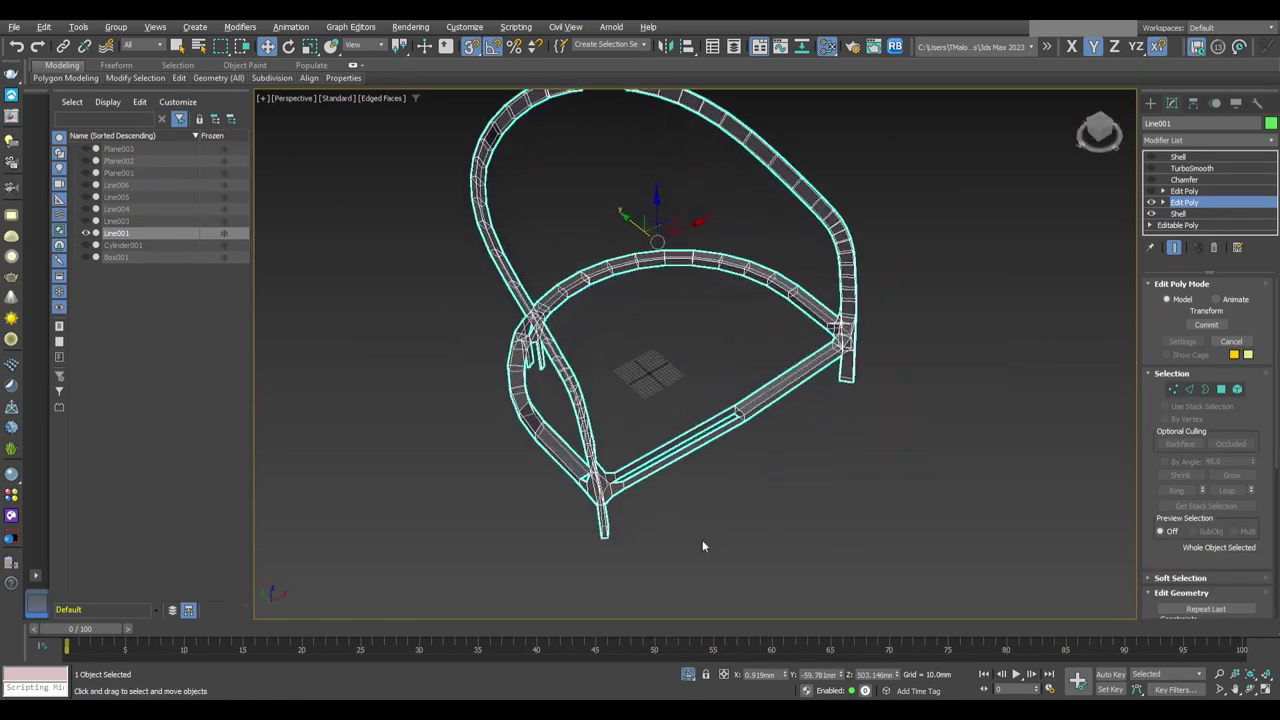
key(Delete)
click(1158, 192)
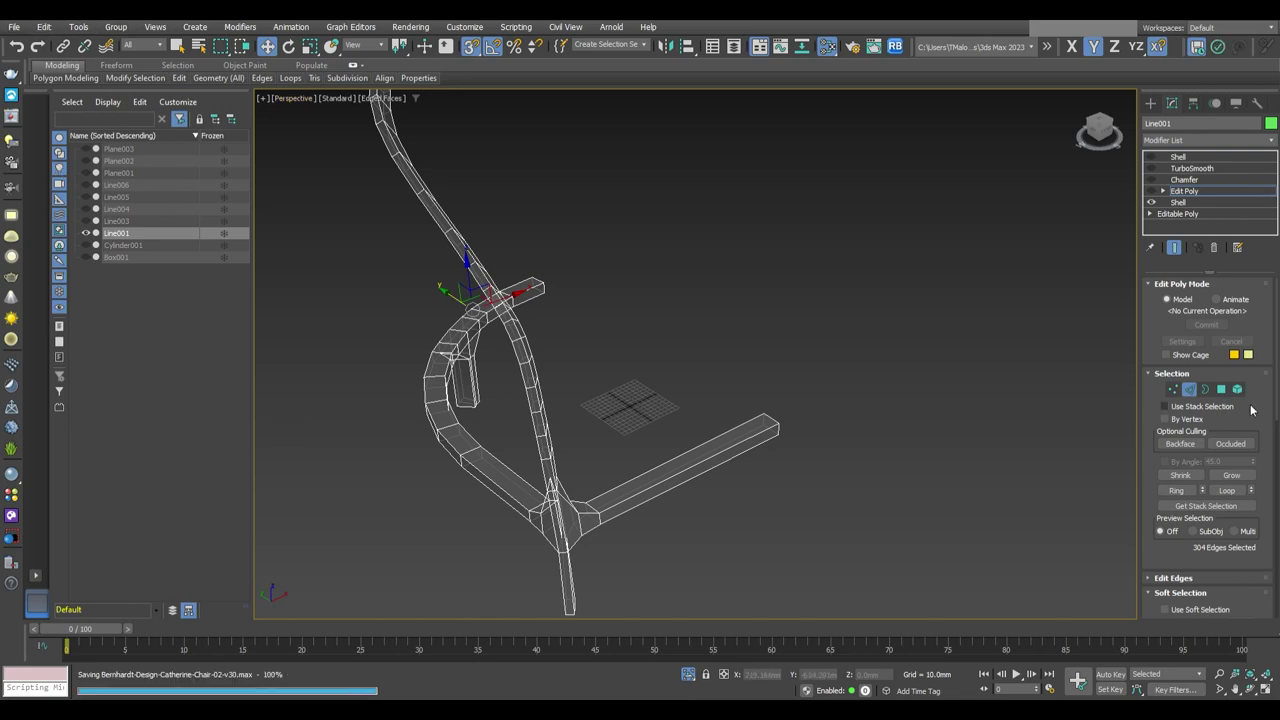
key(shift+z)
Remove another editing layer so the leg edits sit in the base Editable Poly, then unhide the cushion
key(Delete)
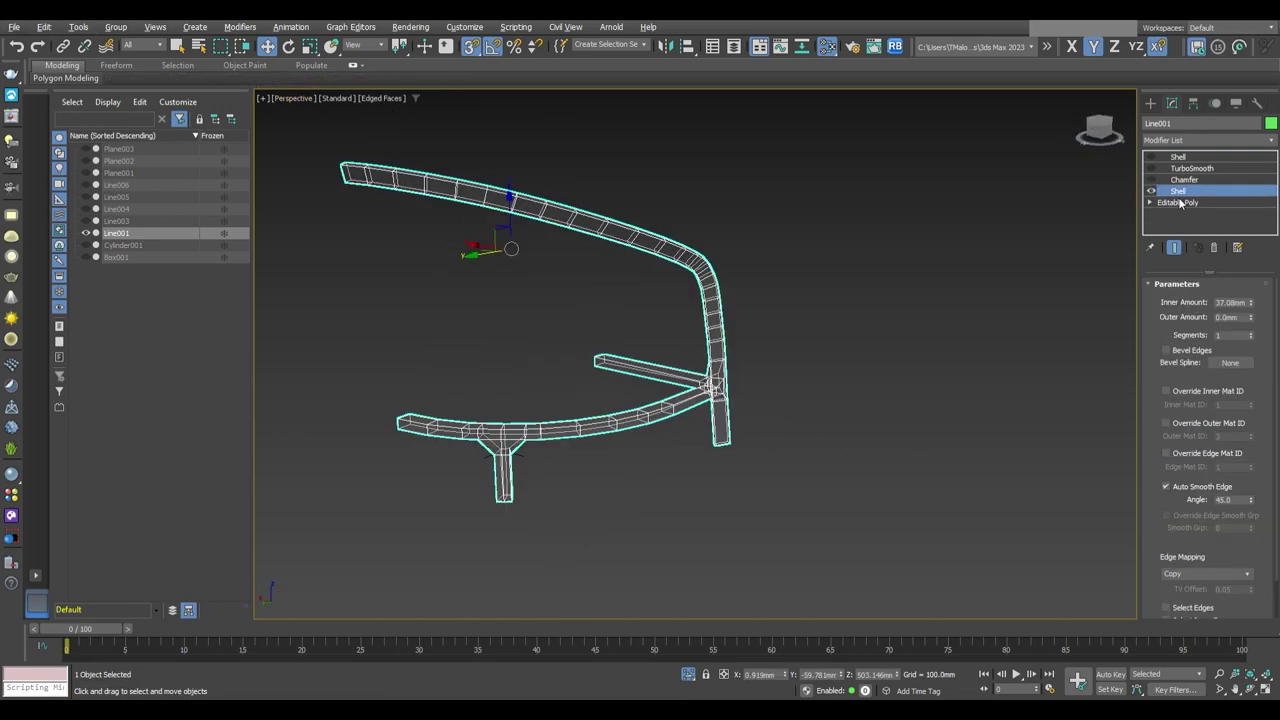
key(shift+z)
key(shift+z)
key(shift+z)
key(shift+z)
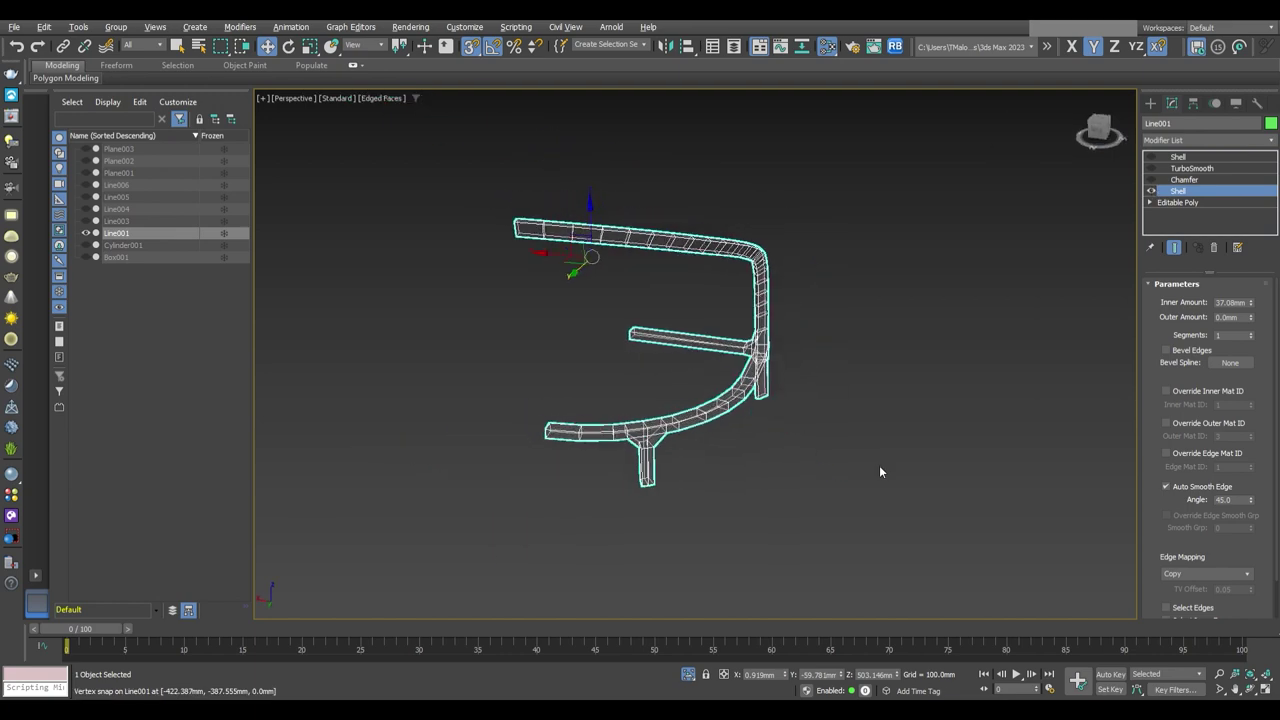
key(shift+z)
key(shift+z)
key(shift+z)
key(alt+q)
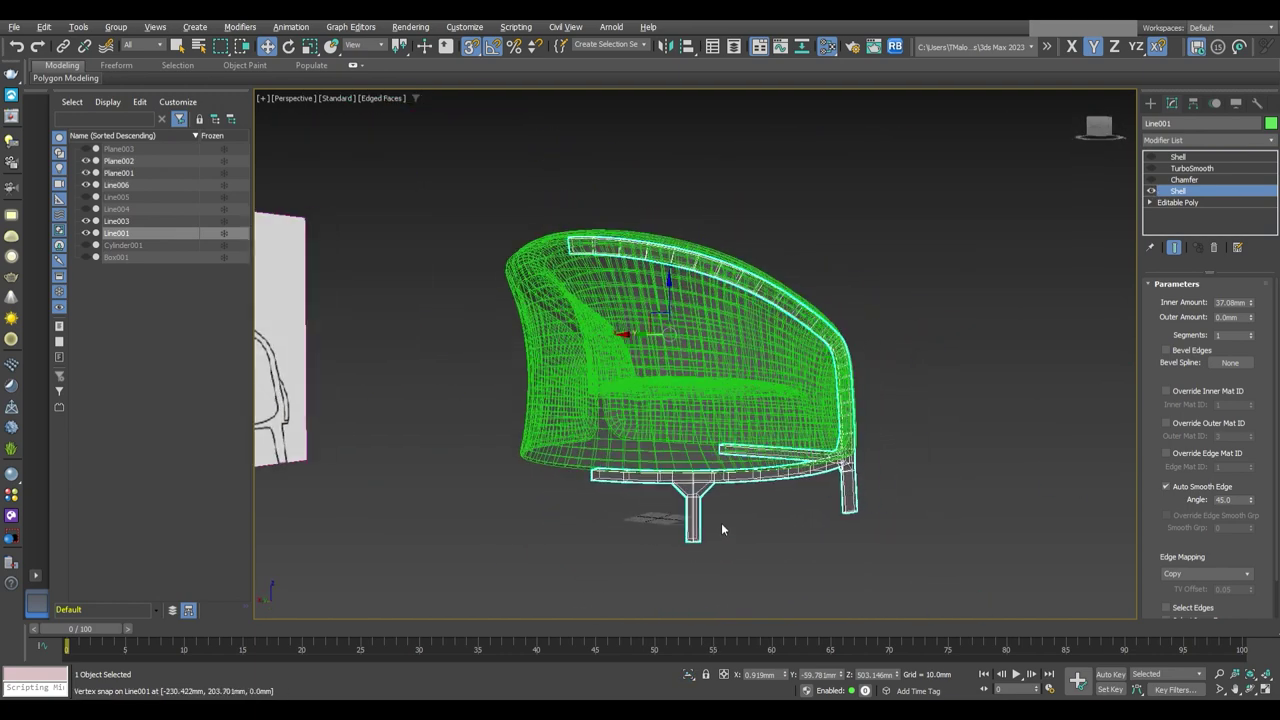
key(shift+z)
key(shift+z)
key(shift+z)
key(shift+z)
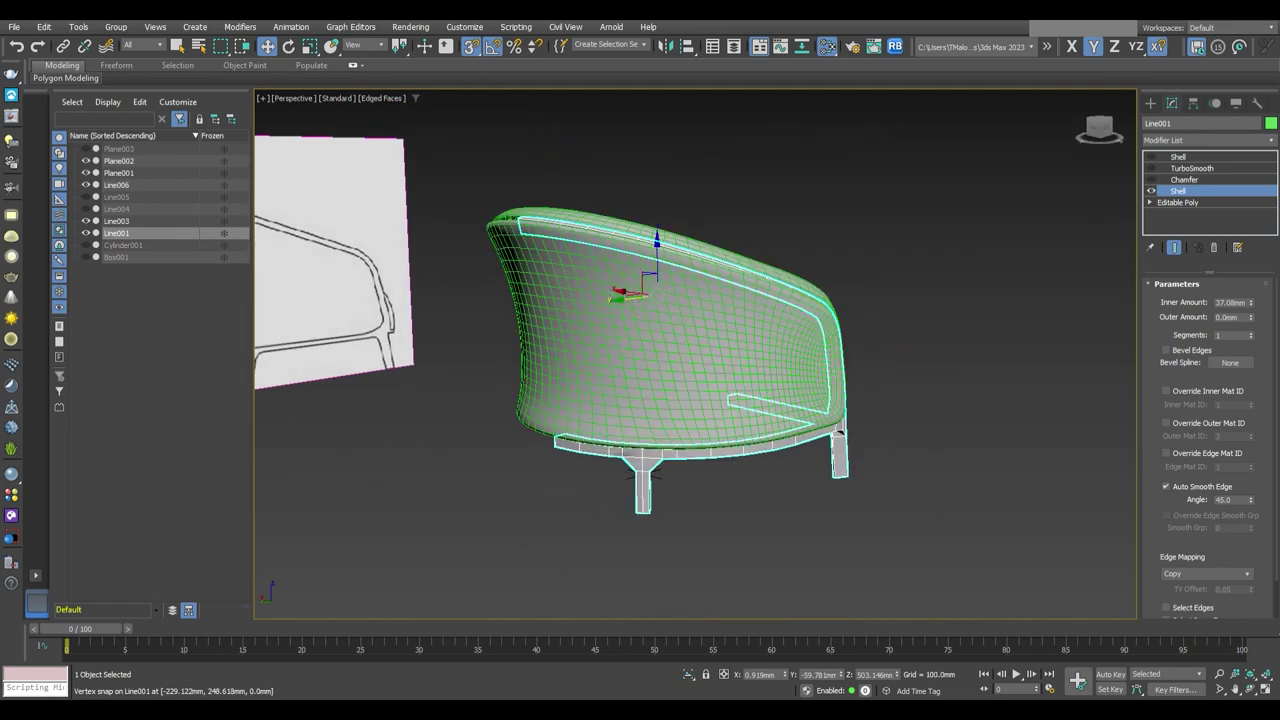
key(shift+z)
key(shift+z)
key(shift+z)
key(shift+z)
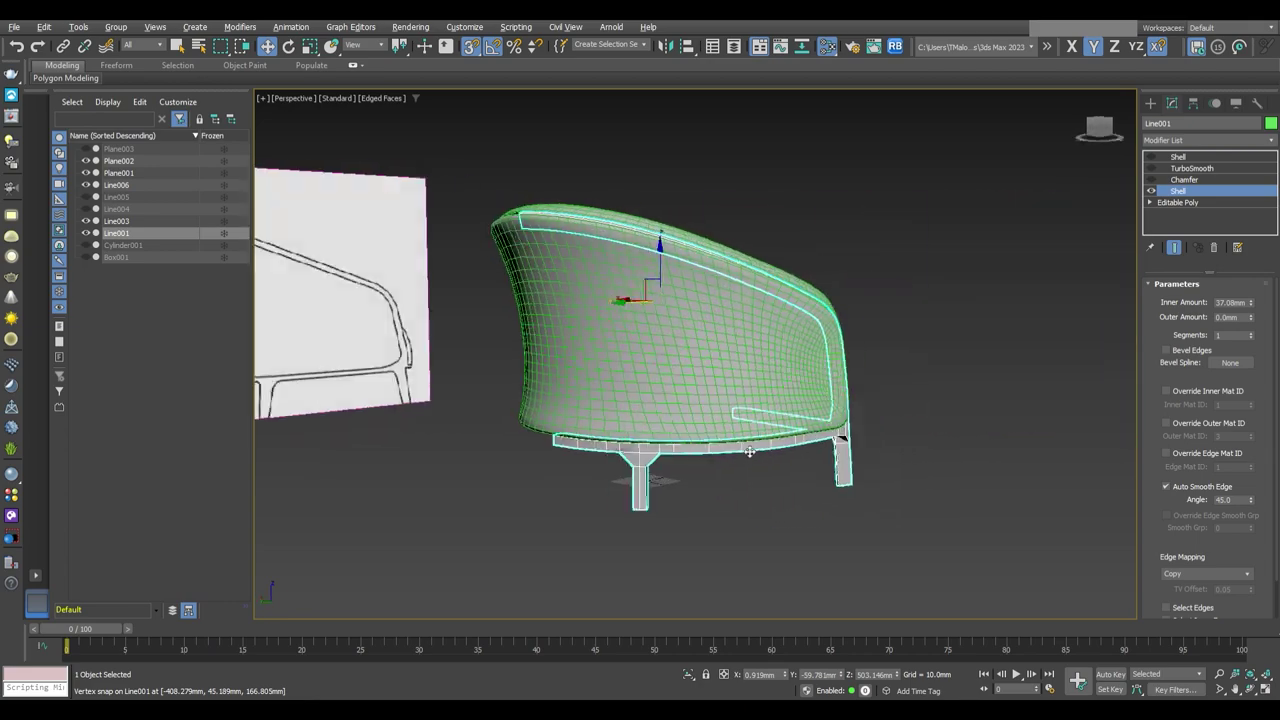
key(shift+z)
key(shift+z)
key(shift+z)
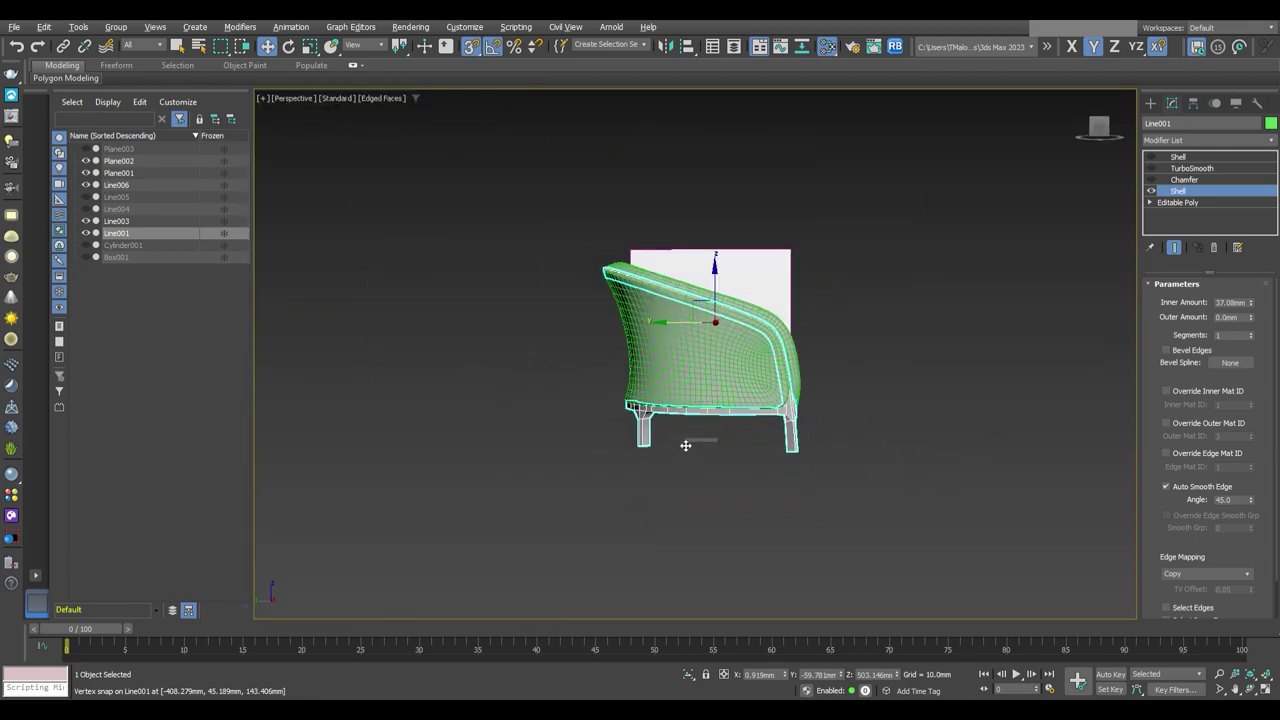
key(2)
key(shift+z)
key(shift+z)
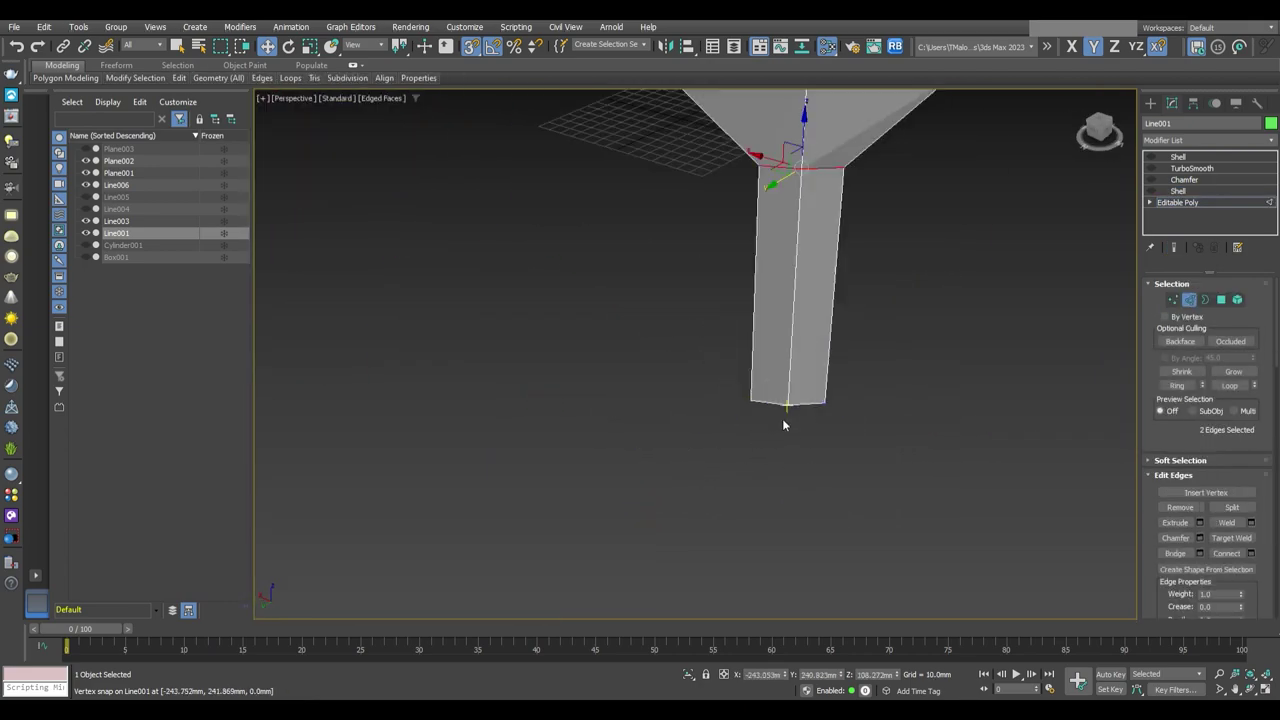
Inspect the leg close-up, select the edge at the leg's bottom, and return to object level
alt+middle_drag(771, 466, 750, 413)
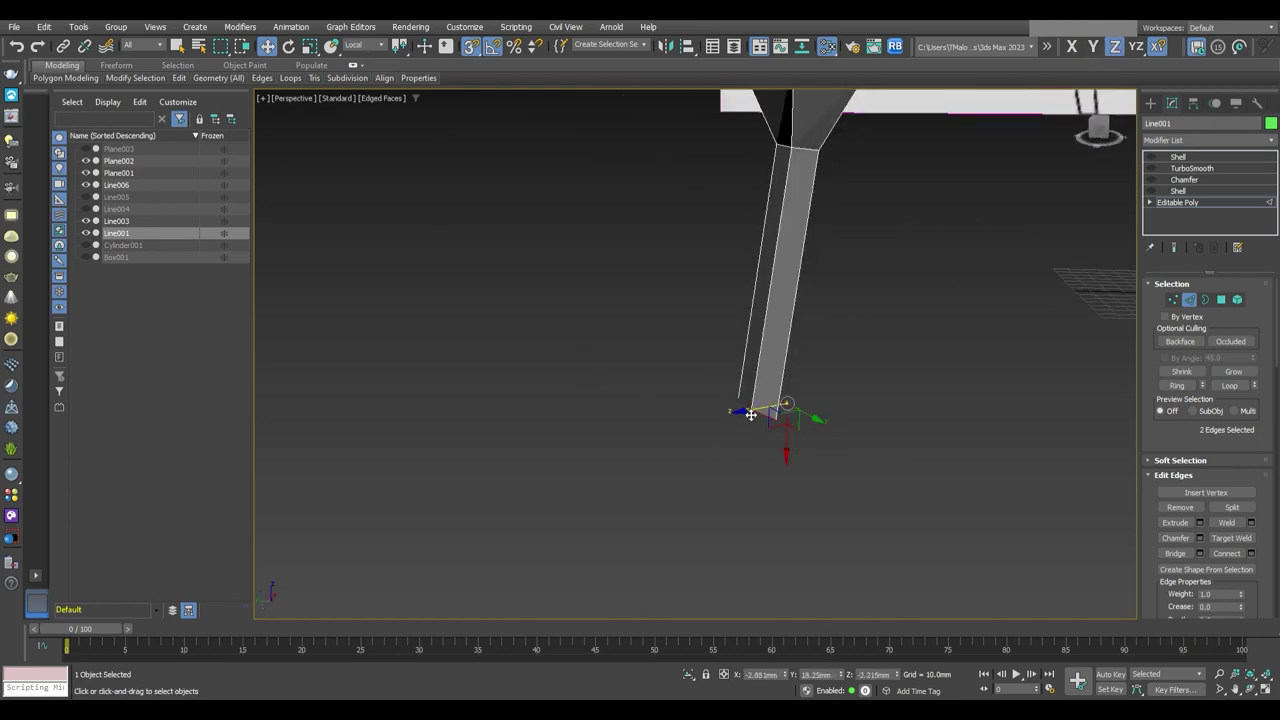
scroll(814, 380, down, 3)
alt+middle_drag(814, 380, 669, 472)
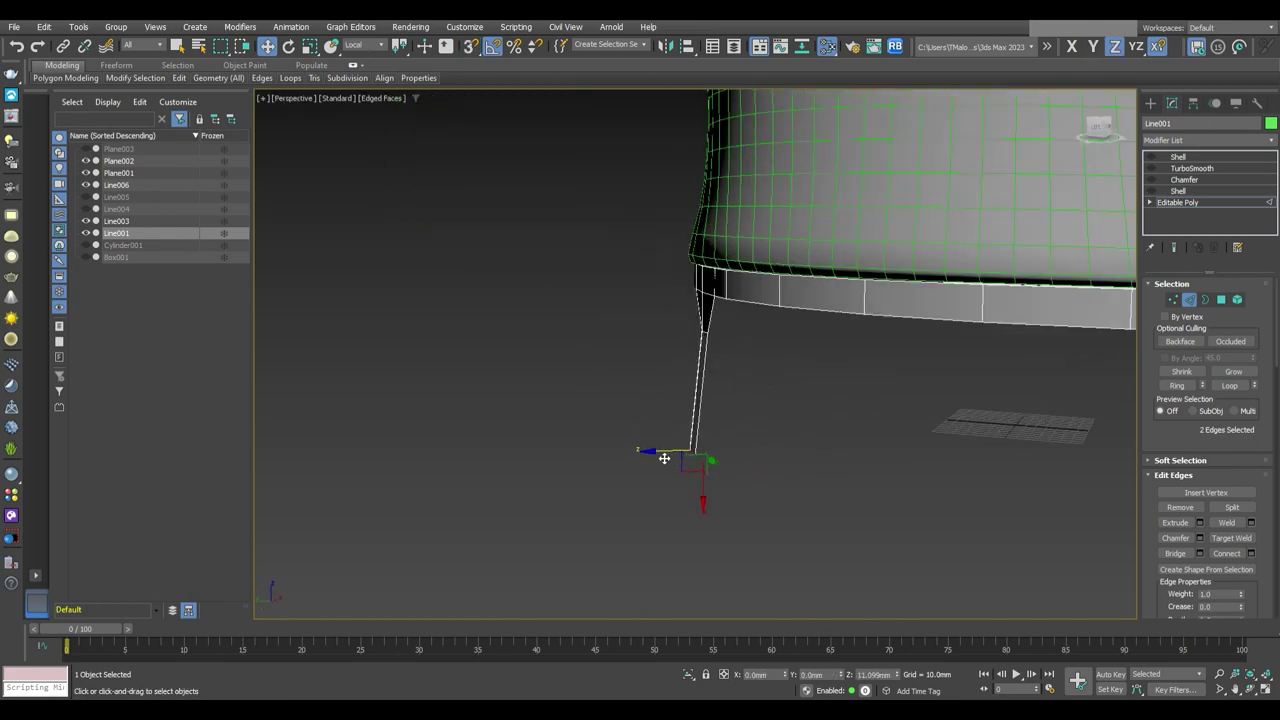
key(shift+z)
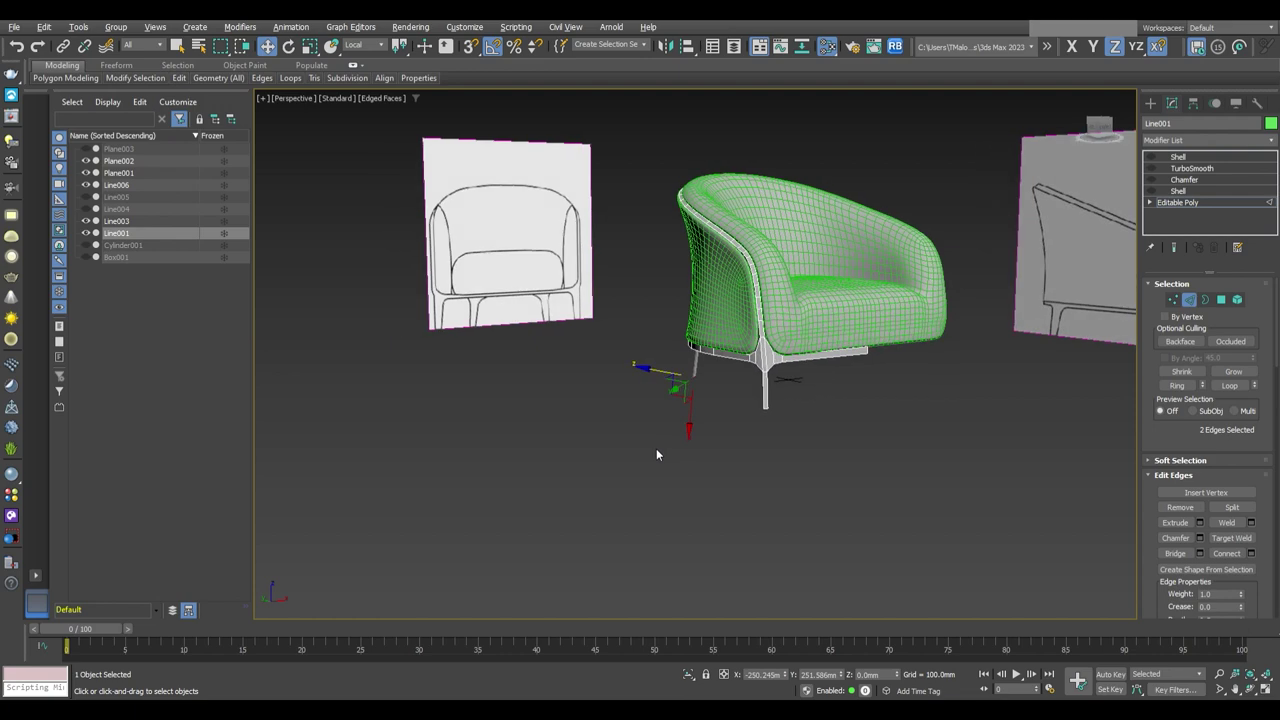
key(shift+z)
key(shift+z)
key(shift+z)
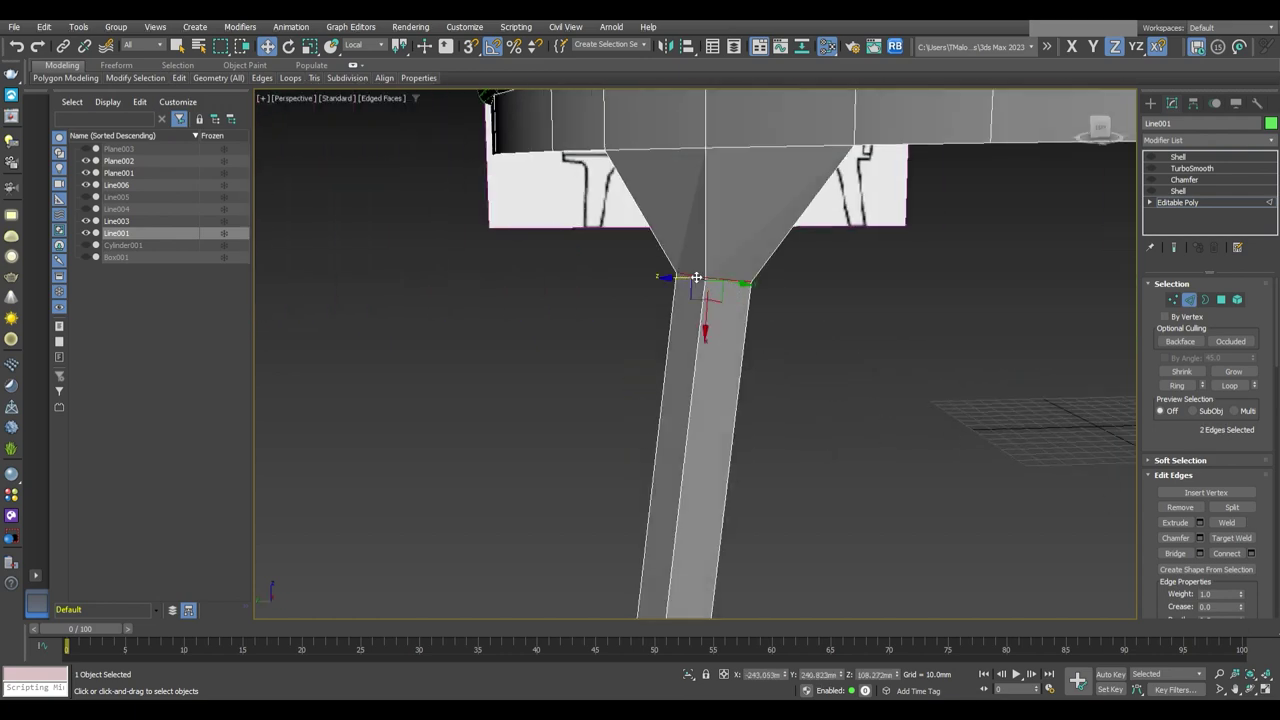
key(shift+z)
key(shift+z)
key(shift+z)
key(shift+z)
click(690, 447)
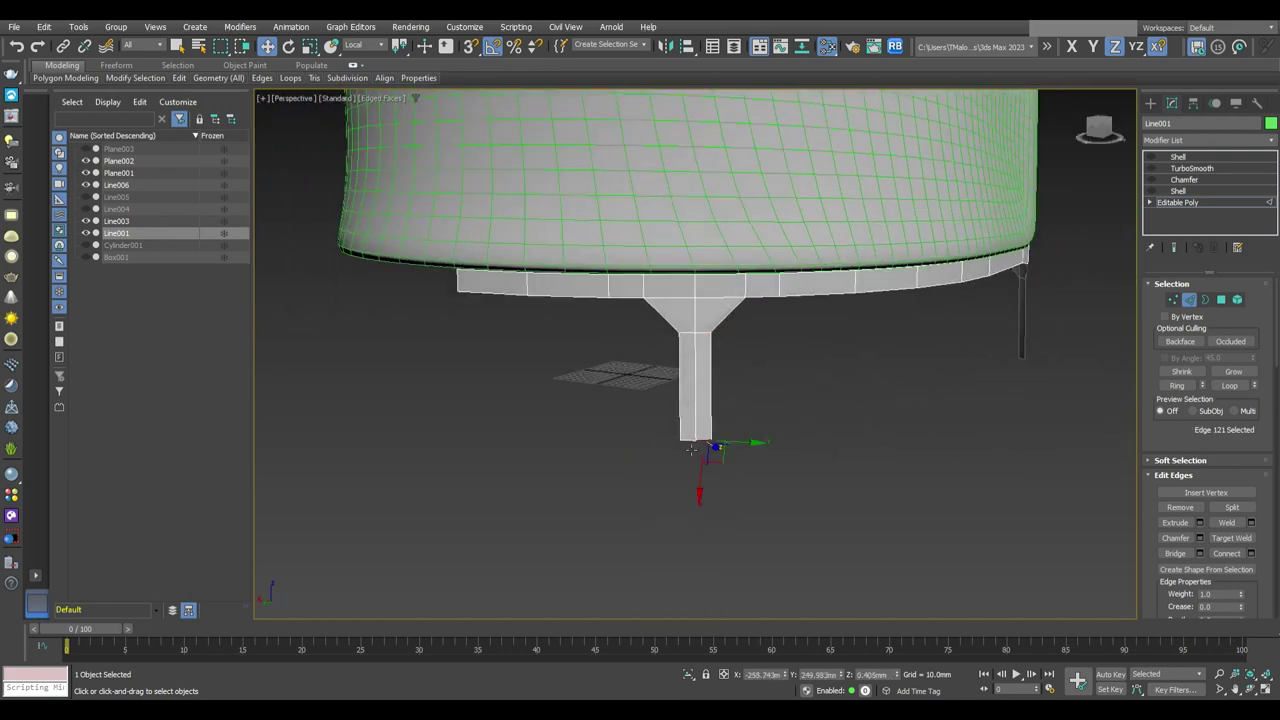
key(shift+z)
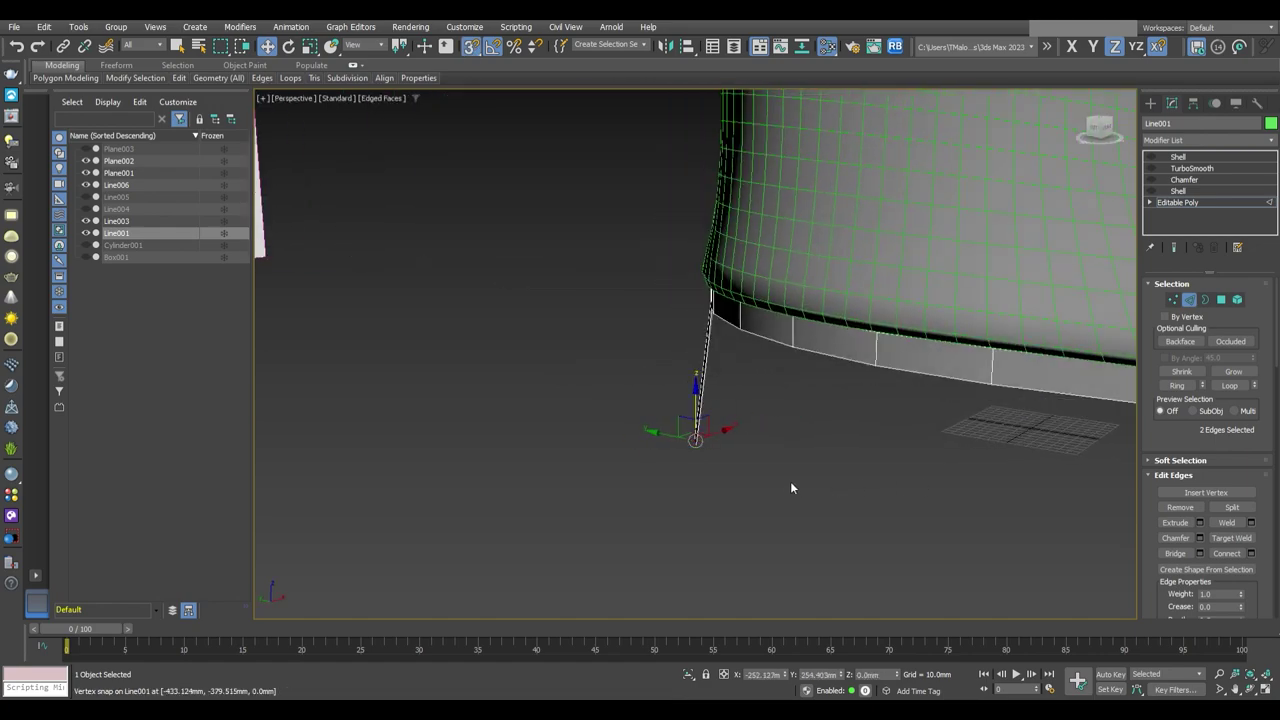
key(shift+z)
key(shift+z)
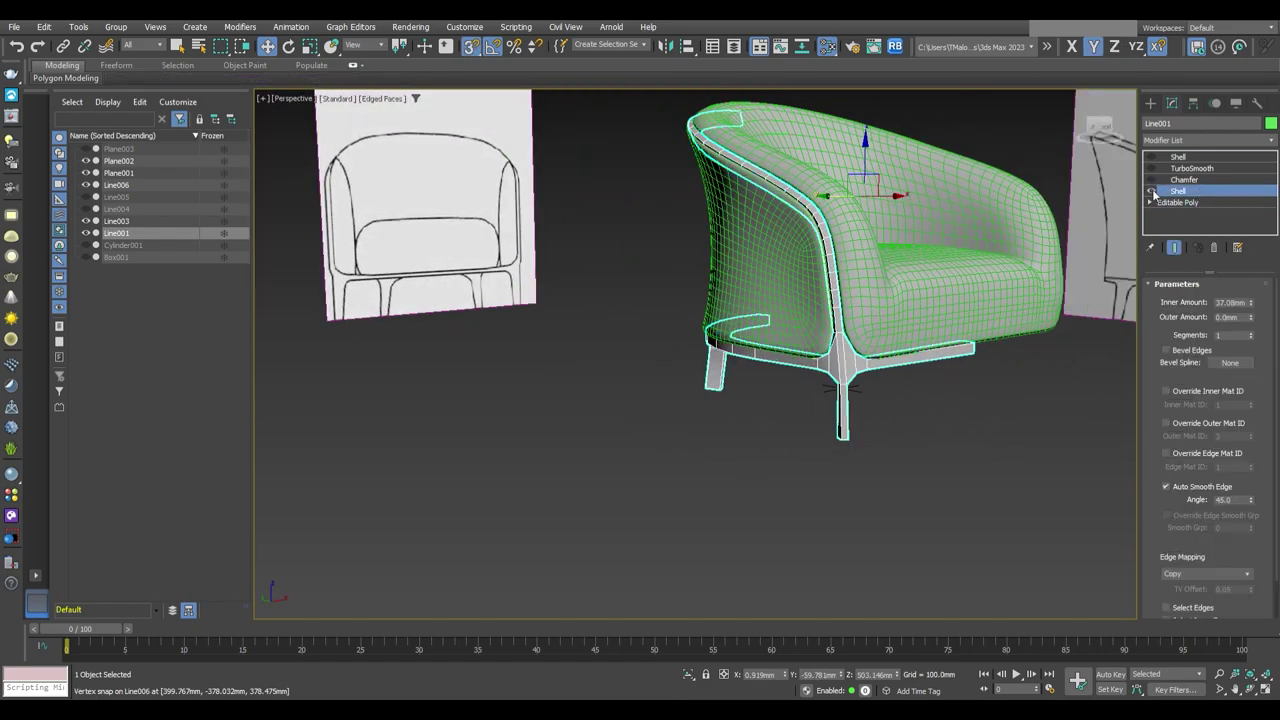
alt+middle_drag(923, 383, 791, 383)
key(shift+z)
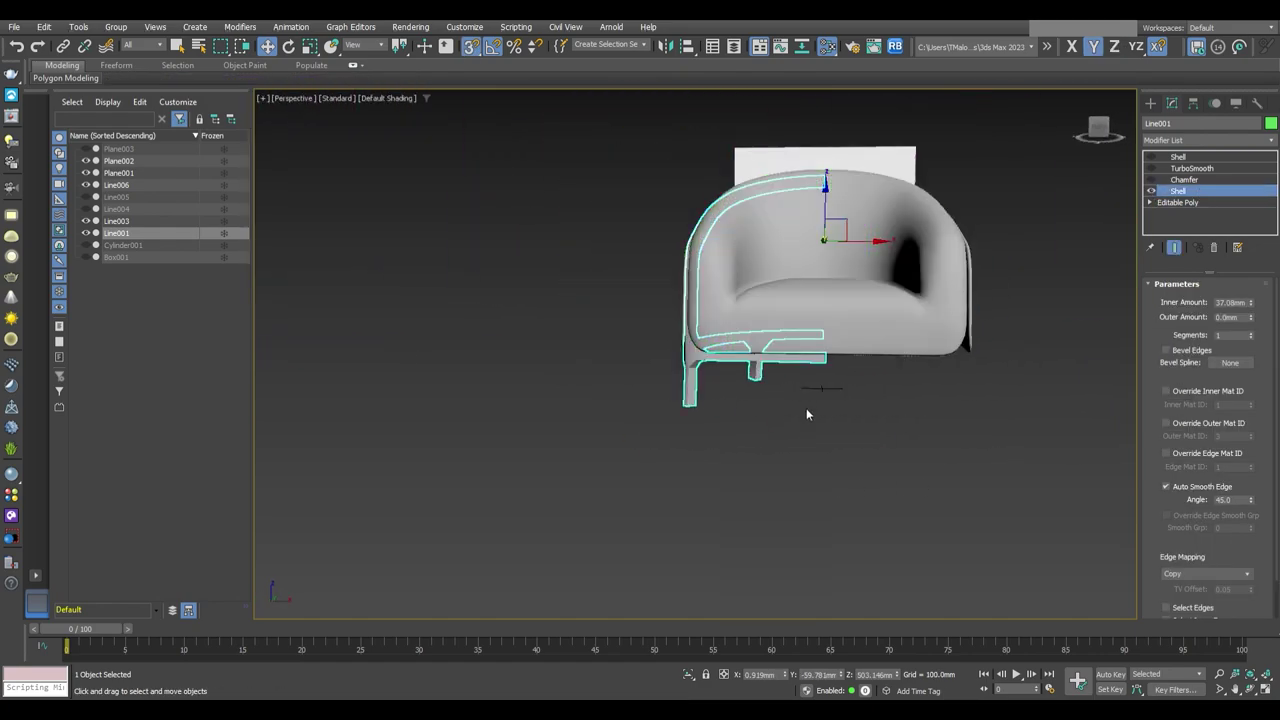
key(shift+z)
key(shift+z)
key(shift+z)
key(shift+z)
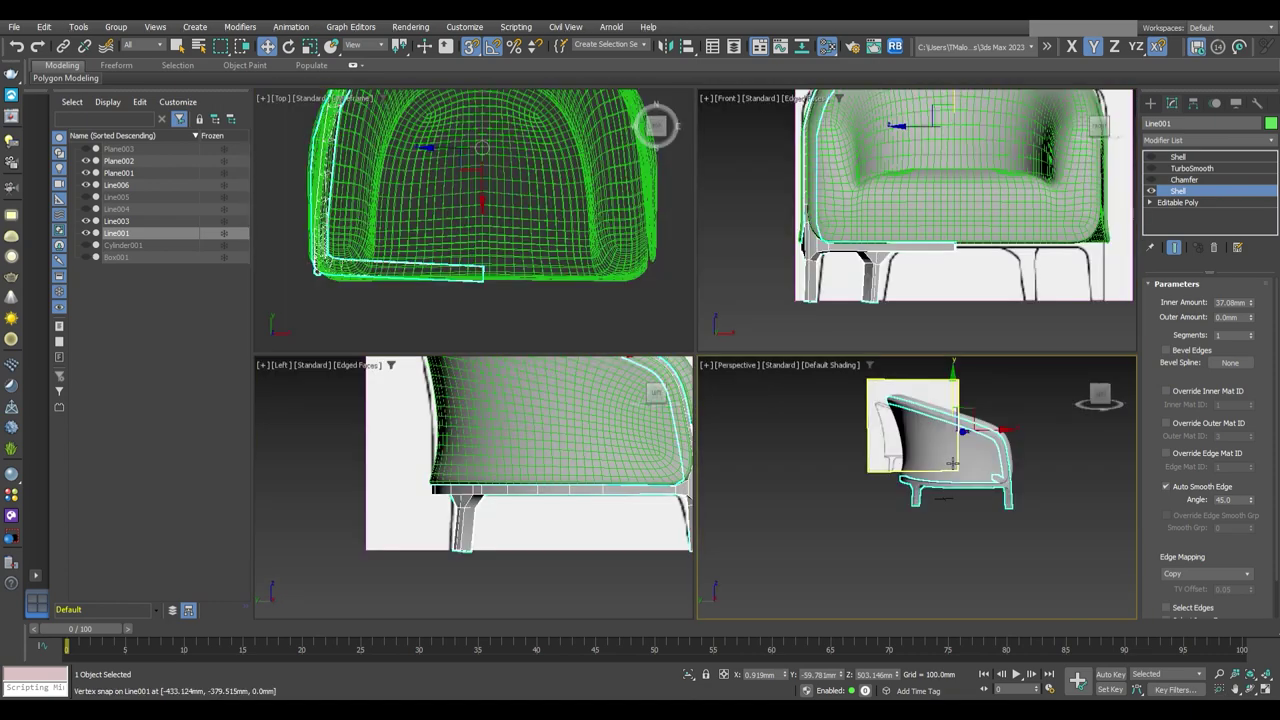
key(shift+z)
Add a Symmetry modifier mirroring Line001 along Z so legs appear on both sides
key(shift+z)
key(shift+z)
key(shift+z)
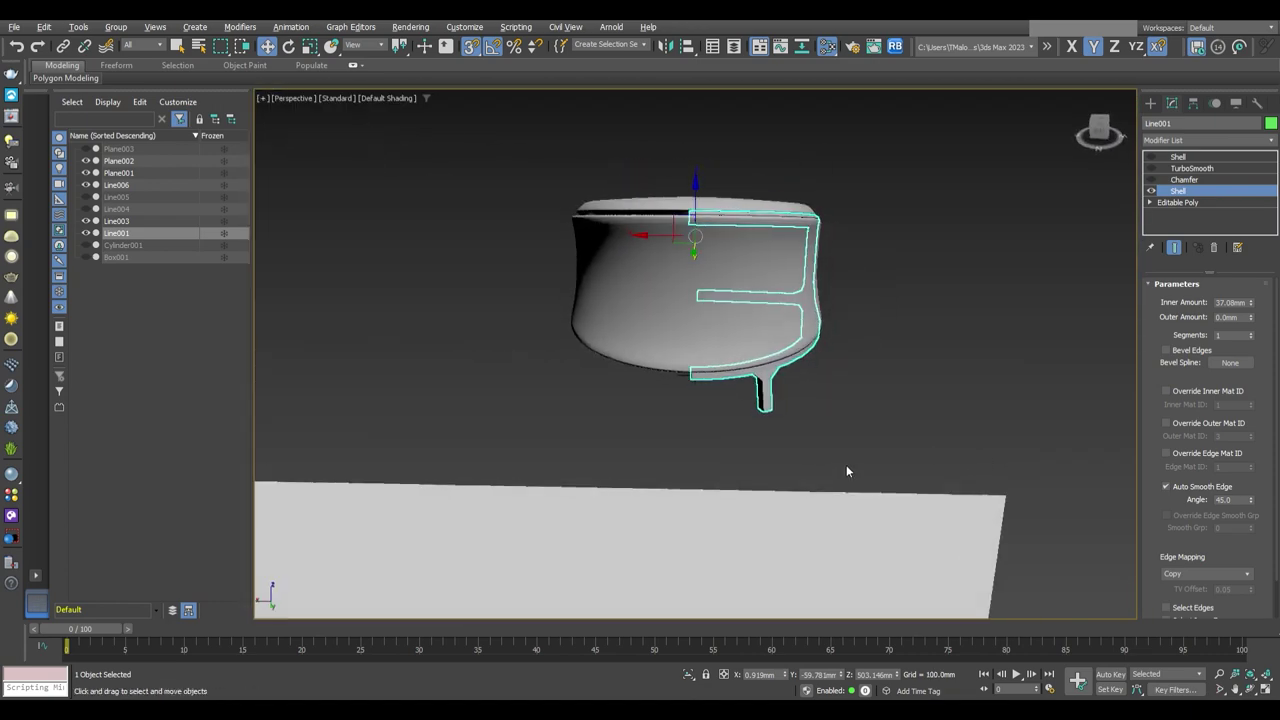
text(sym)
key(Return)
key(shift+z)
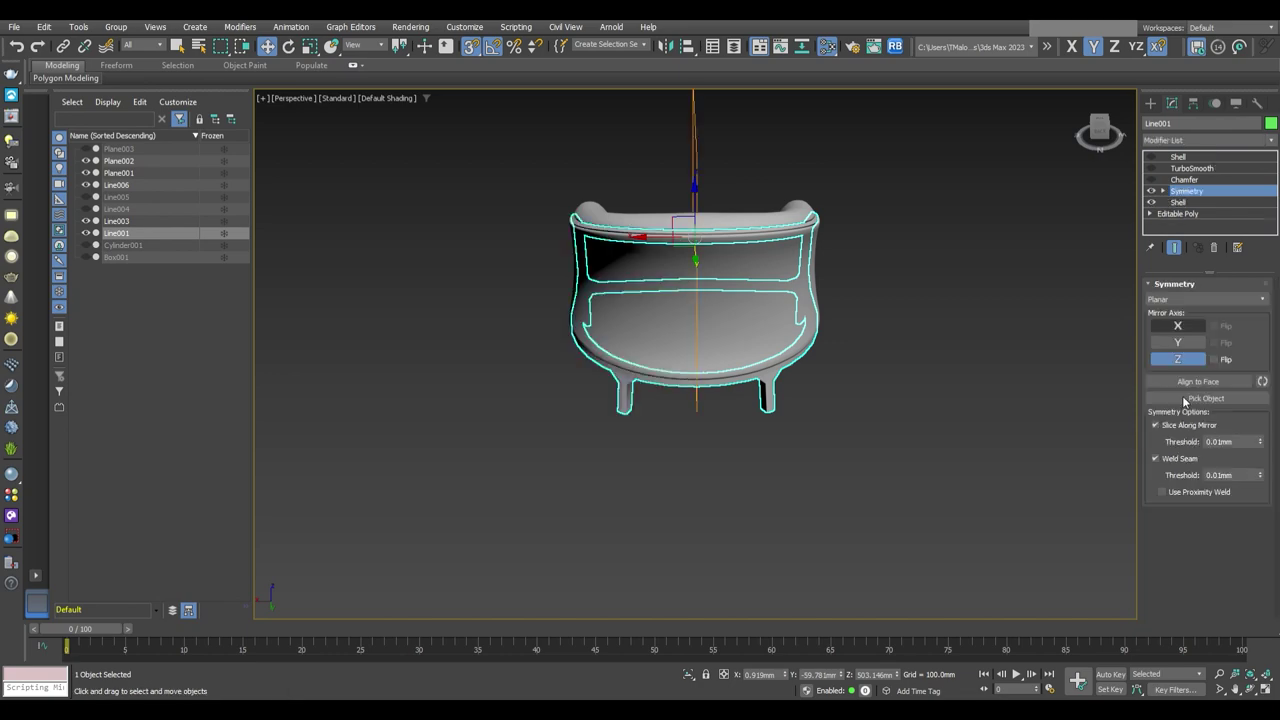
key(shift+z)
key(shift+z)
key(shift+z)
key(shift+z)
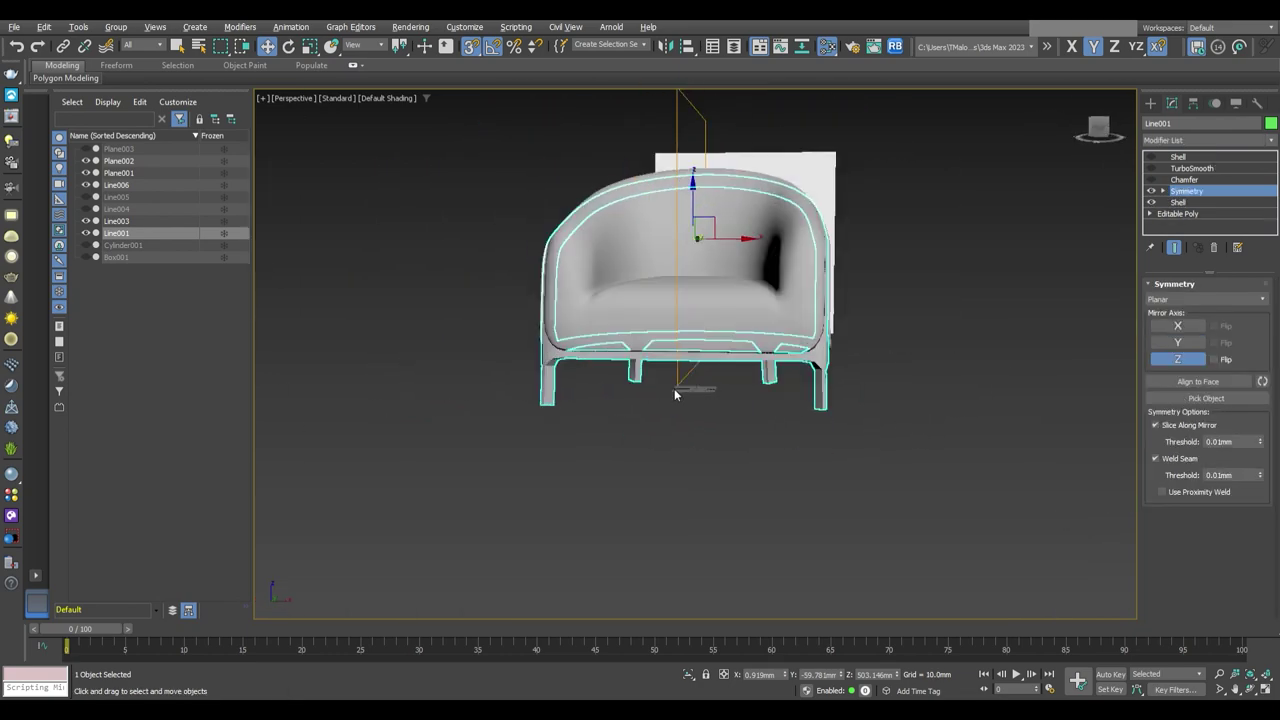
key(shift+z)
key(shift+z)
key(shift+z)
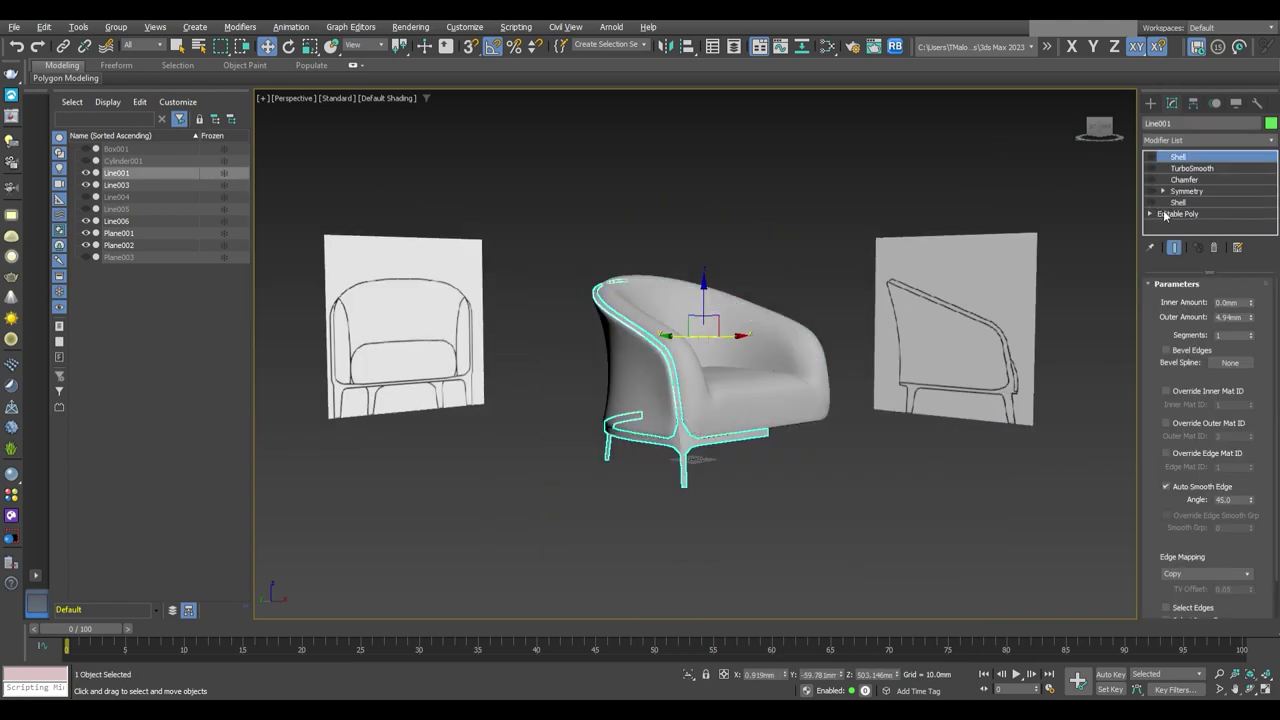
In Editable Poly, select the frame's top-rail vertices, adding two more near the side
click(1163, 214)
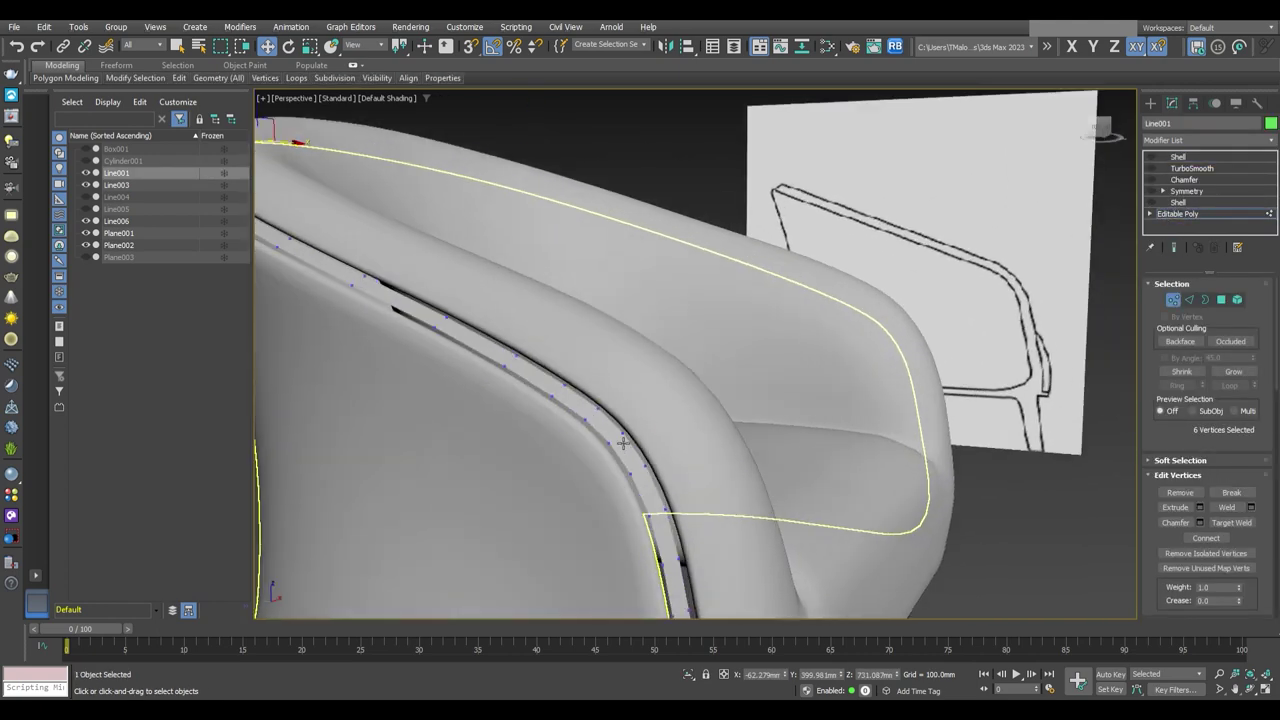
scroll(622, 442, down, 5)
mouse_move(616, 427)
alt+middle_down()
mouse_move(663, 434)
mouse_move(739, 478)
mouse_move(660, 413)
alt+middle_up()
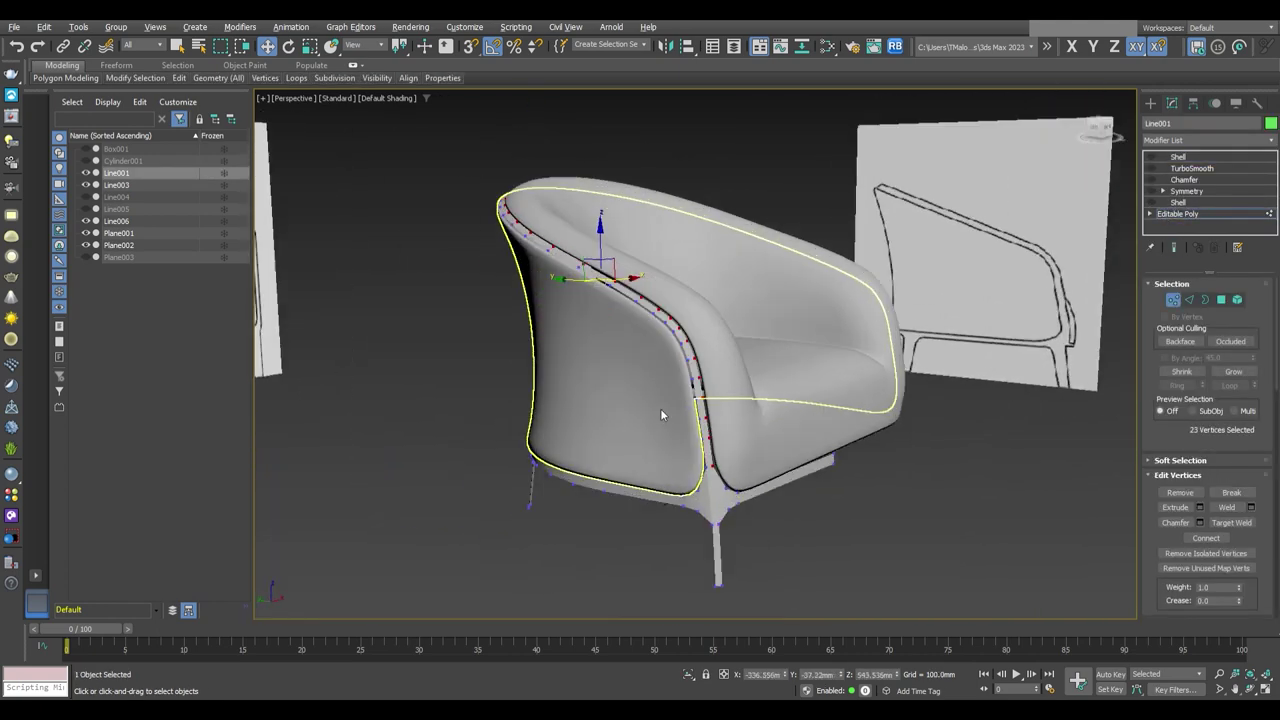
key(alt+w)
scroll(976, 273, up, 5)
key(alt+w)
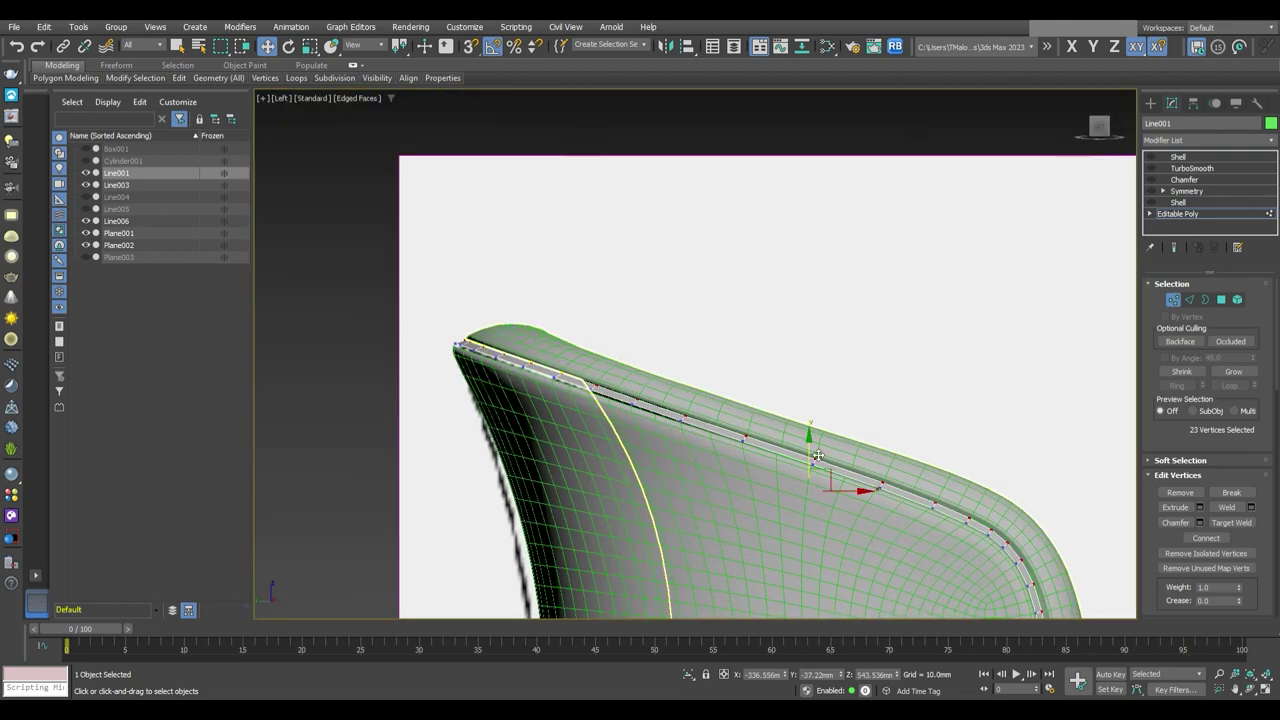
key(p)
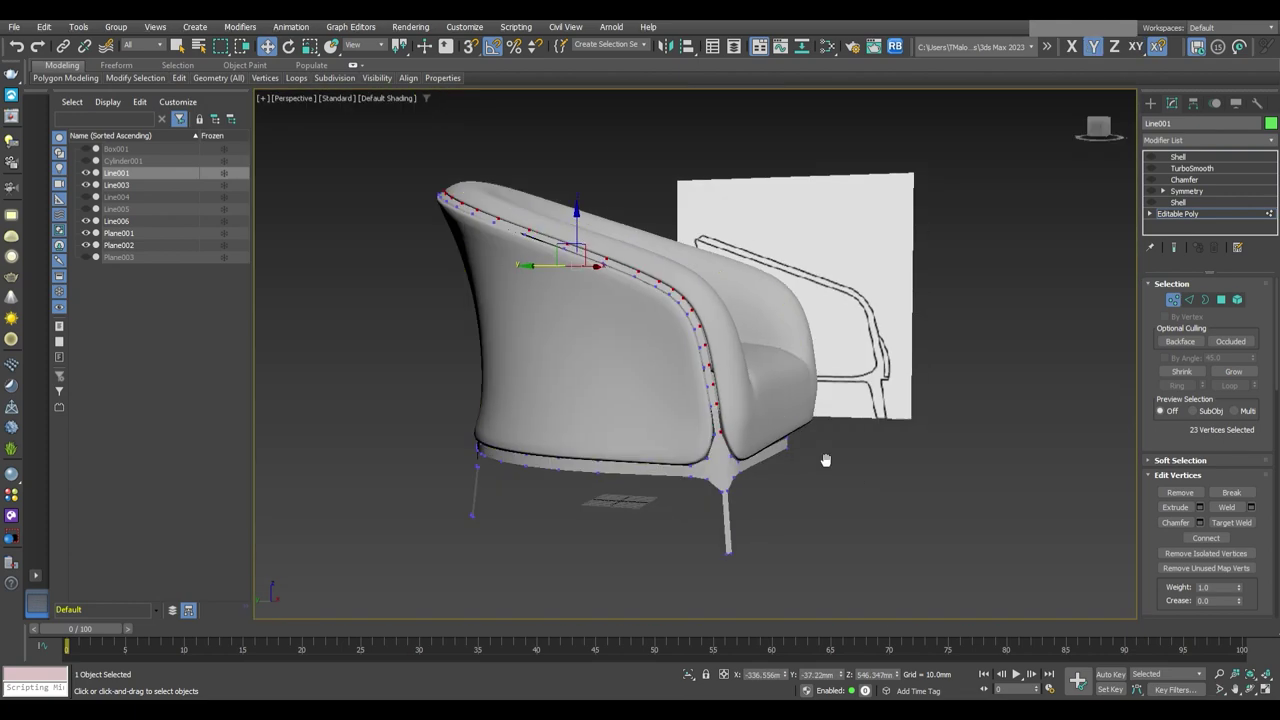
scroll(792, 455, up, 3)
mouse_move(689, 437)
alt+middle_down()
mouse_move(700, 441)
mouse_move(692, 430)
alt+middle_up()
ctrl+click(690, 428)
Align the top-rail vertices with the cushion rim in the side view and inspect the chair
scroll(699, 465, up, 3)
scroll(720, 467, down, 3)
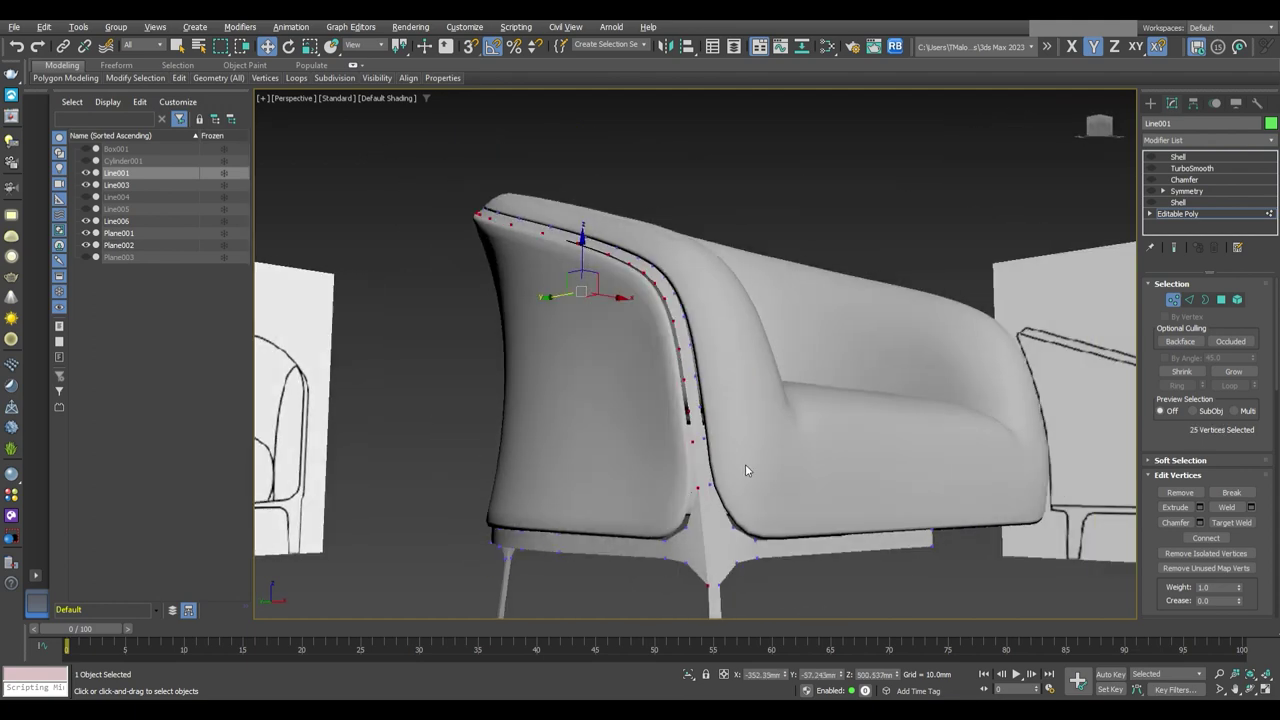
scroll(745, 464, down, 3)
key(alt+w)
key(alt+w)
scroll(775, 461, up, 2)
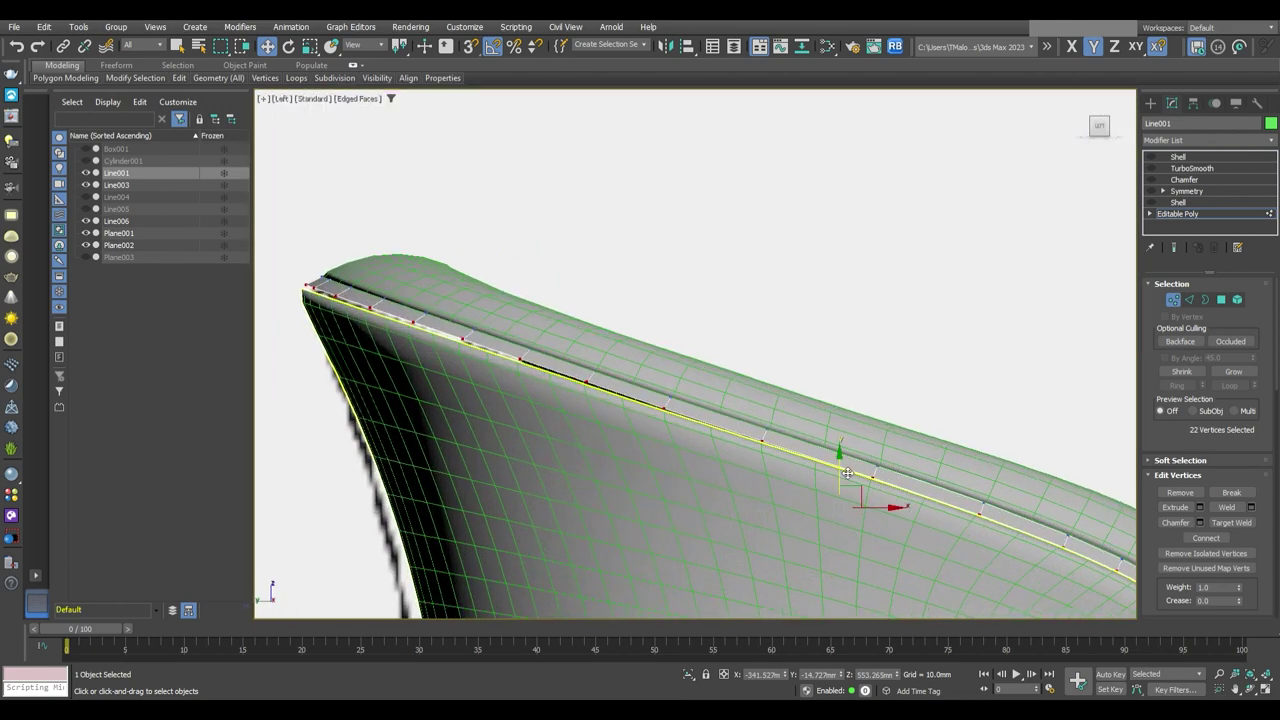
scroll(847, 476, down, 2)
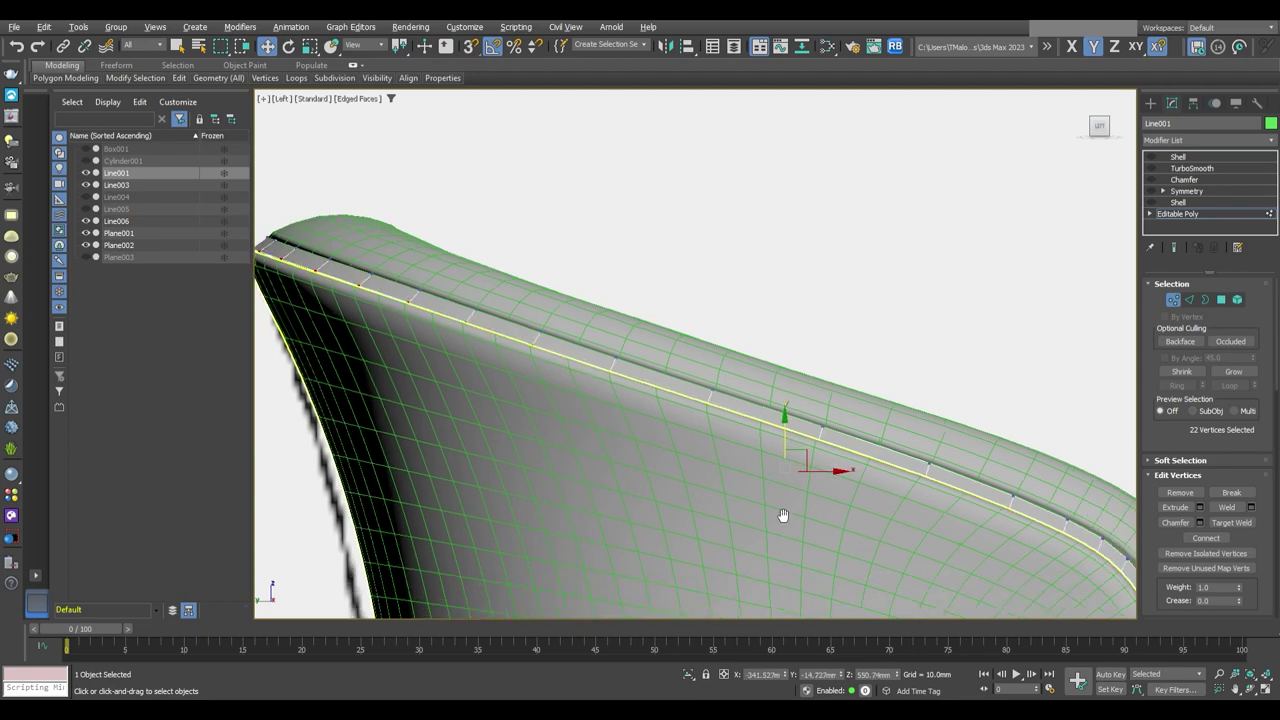
key(p)
alt+middle_drag(789, 421, 826, 486)
click(826, 486)
click(707, 472)
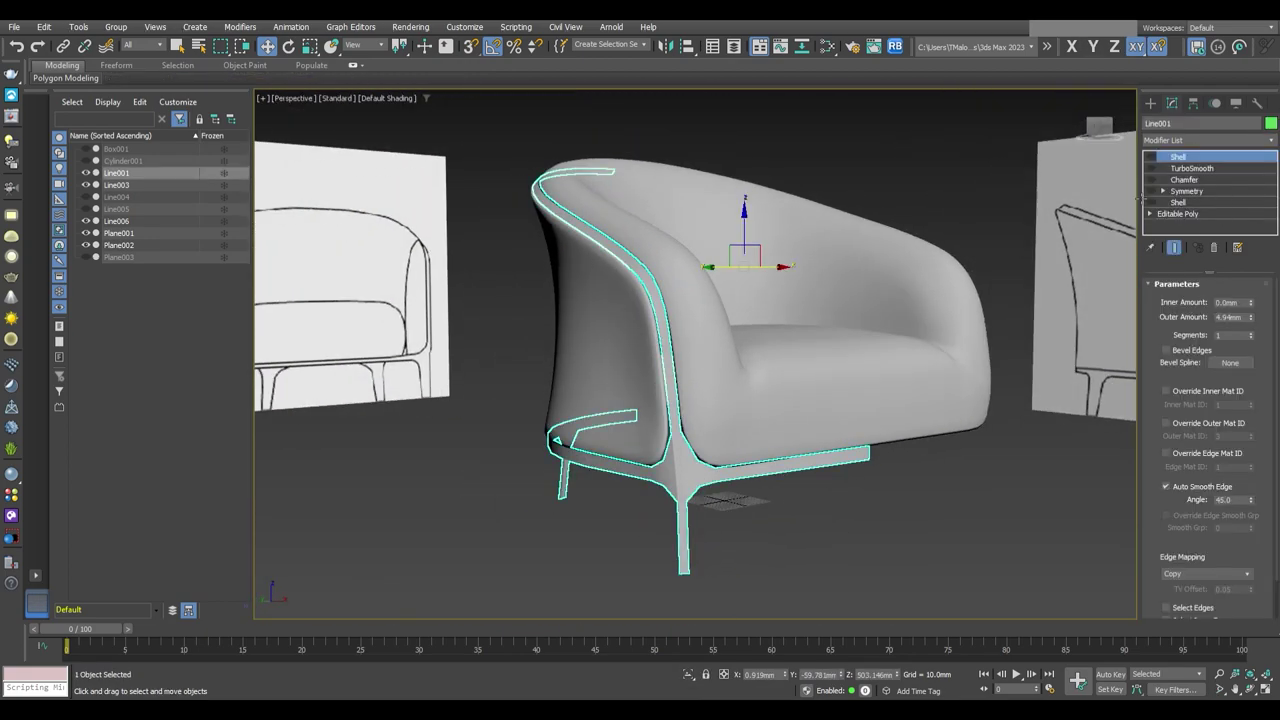
click(868, 458)
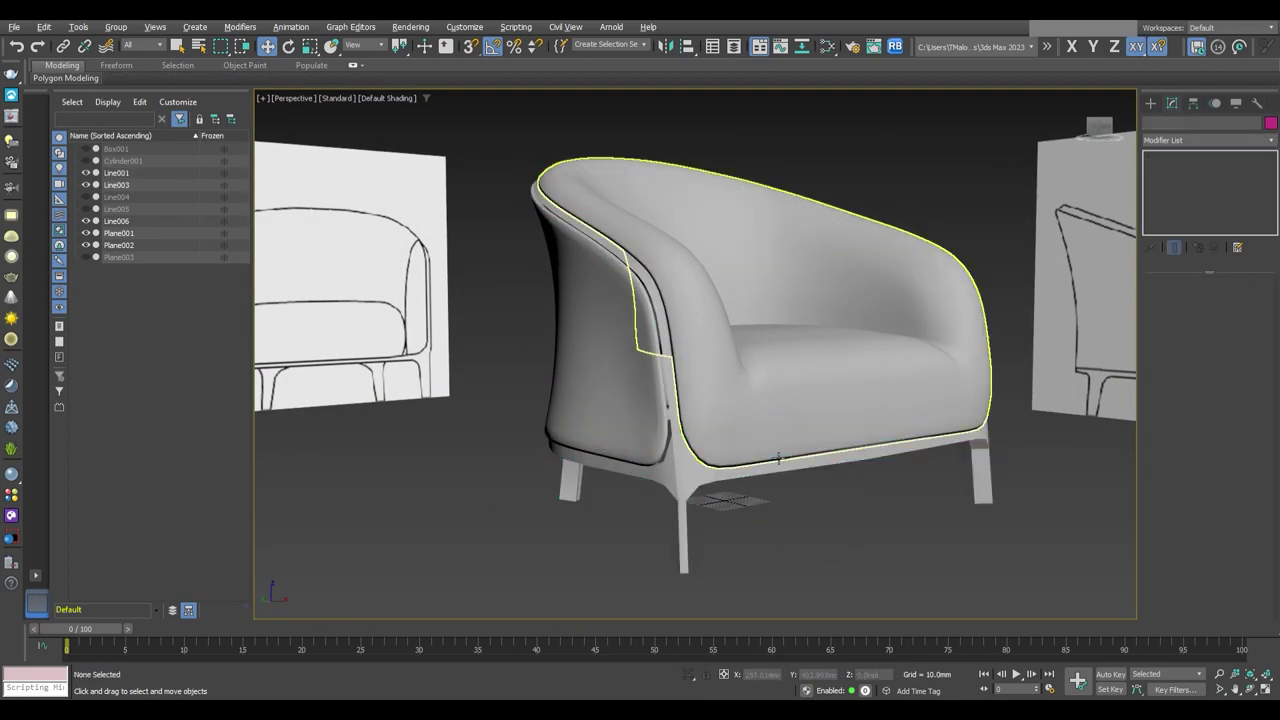
mouse_move(868, 458)
alt+middle_down()
mouse_move(934, 467)
mouse_move(664, 455)
mouse_move(712, 448)
mouse_move(725, 450)
mouse_move(674, 457)
alt+middle_up()
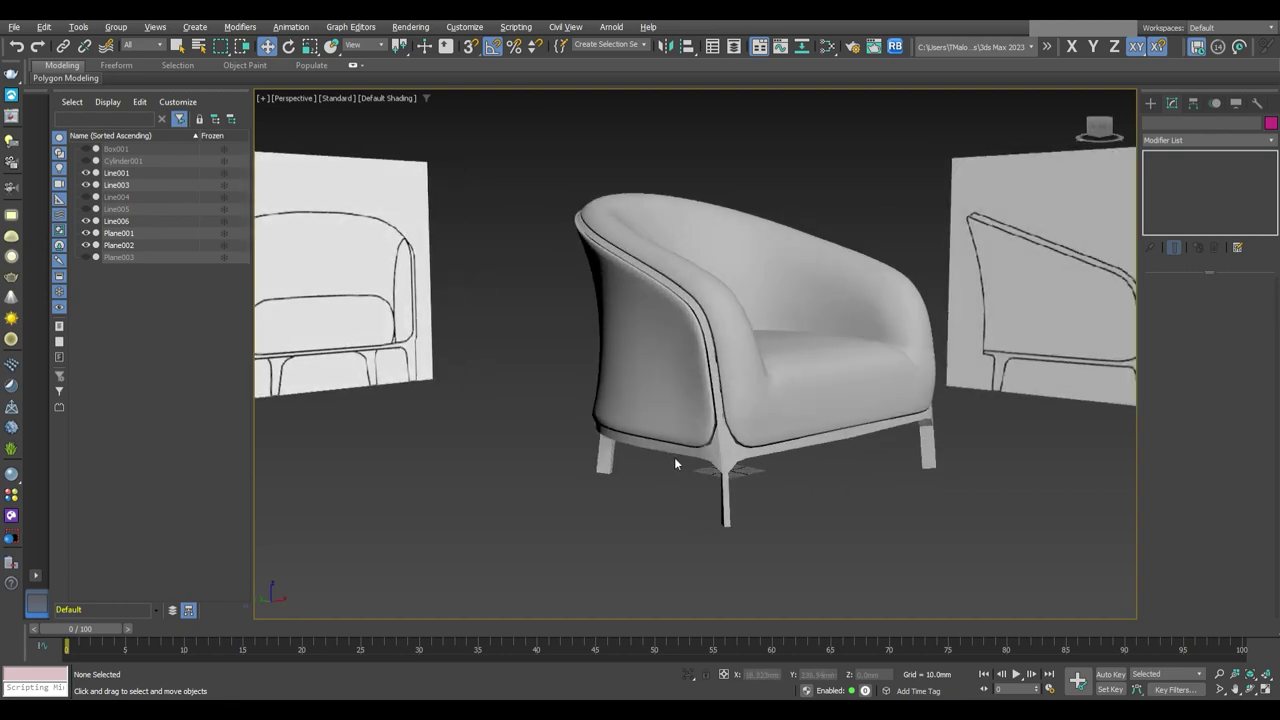
Reselect the Line001 frame and orbit round to the chair's side
click(674, 457)
scroll(740, 455, up, 5)
scroll(737, 452, down, 5)
scroll(737, 452, up, 4)
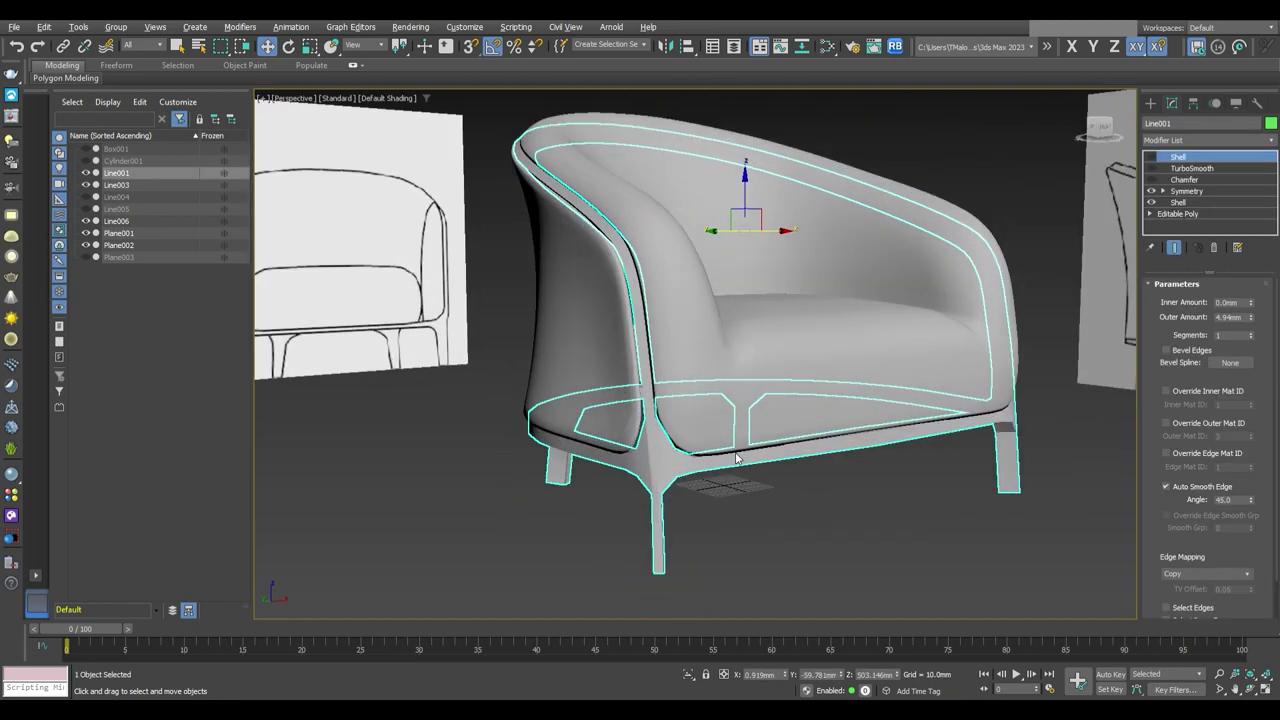
scroll(725, 432, up, 2)
scroll(866, 542, down, 3)
mouse_move(866, 542)
alt+middle_down()
mouse_move(815, 516)
mouse_move(891, 519)
mouse_move(845, 522)
alt+middle_up()
scroll(893, 524, up, 3)
scroll(826, 471, up, 2)
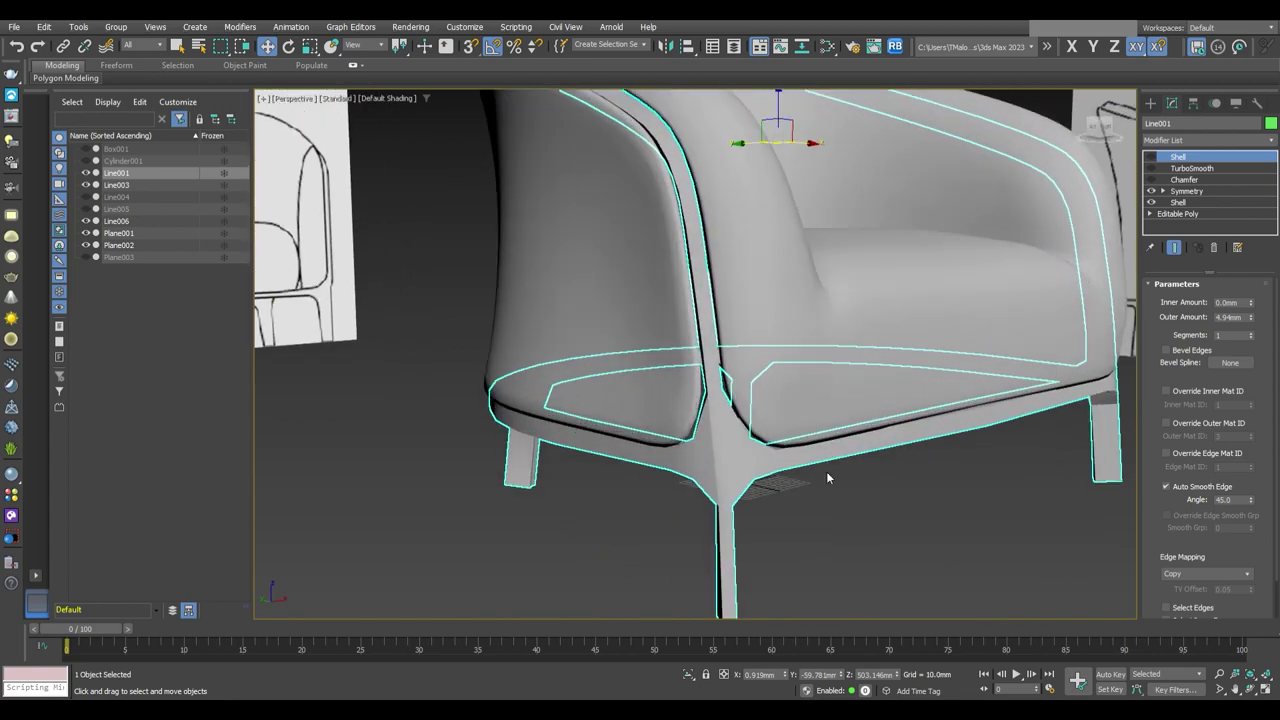
scroll(826, 471, down, 2)
Turn on Edged Faces, isolate the frame, and go to its Symmetry modifier
mouse_move(826, 471)
alt+middle_down()
mouse_move(808, 489)
mouse_move(844, 478)
mouse_move(823, 483)
alt+middle_up()
scroll(844, 478, up, 2)
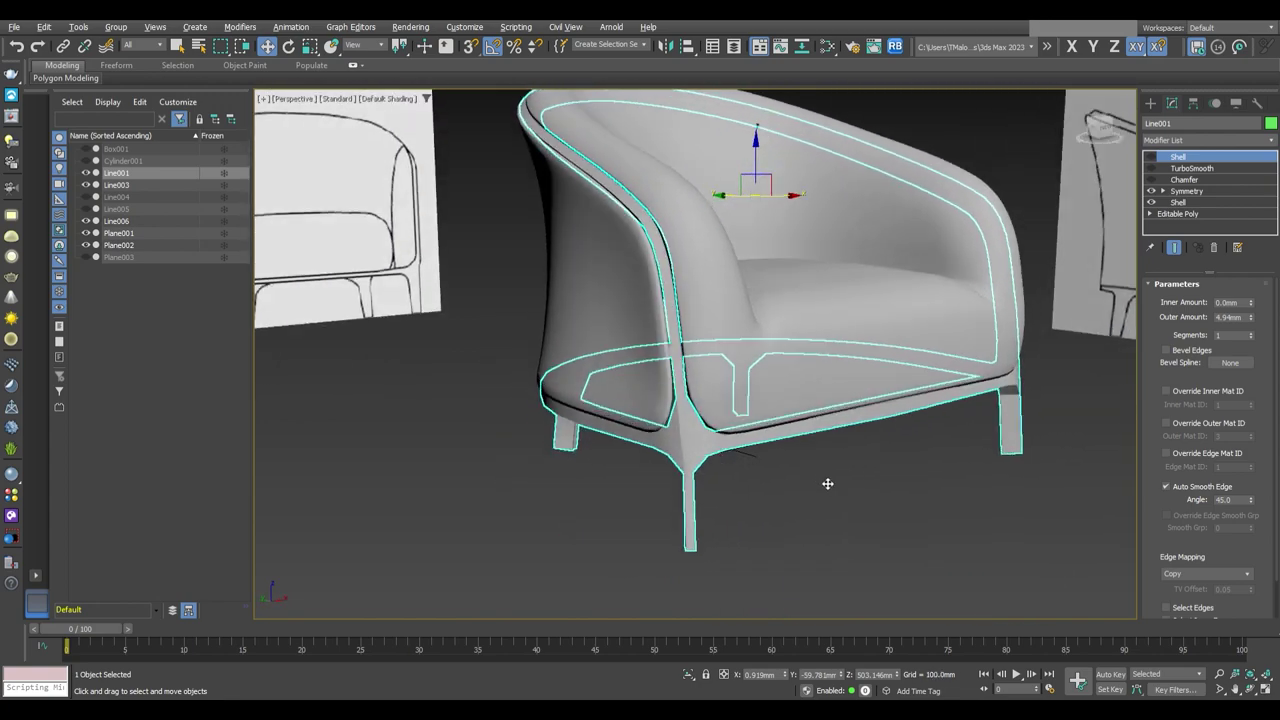
scroll(821, 476, up, 2)
scroll(844, 476, down, 3)
key(F4)
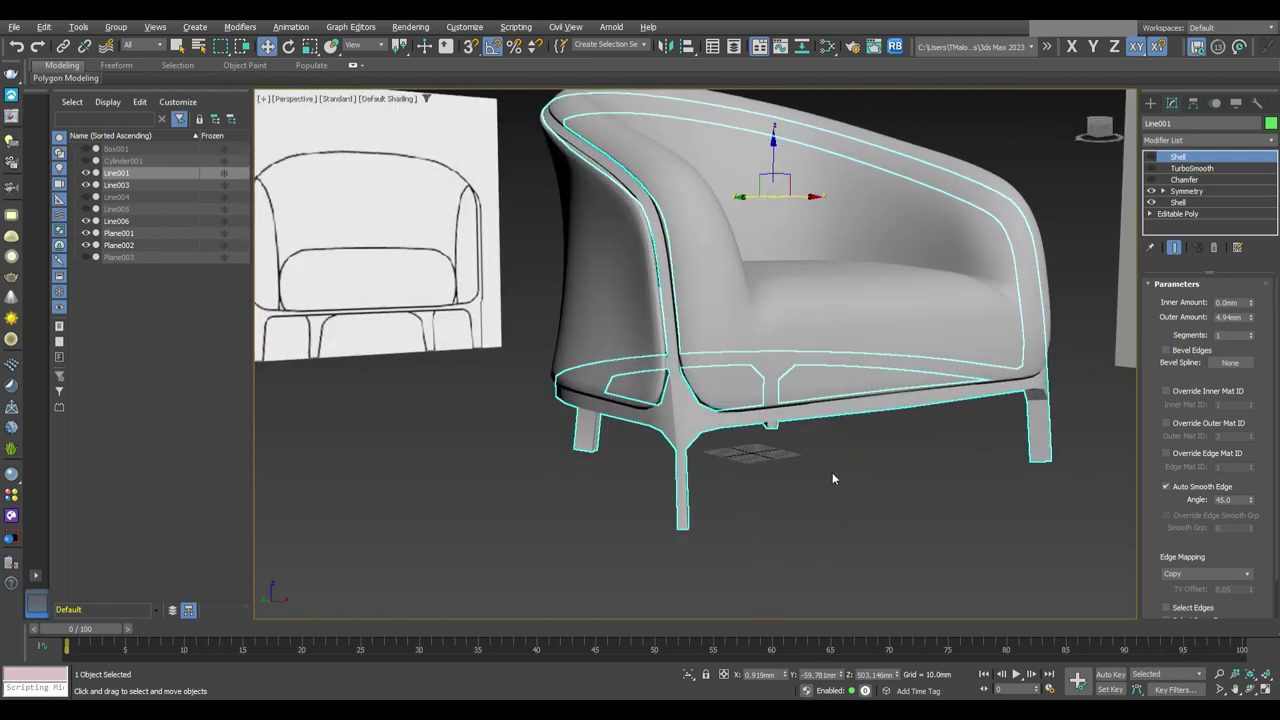
key(alt+q)
click(1187, 190)
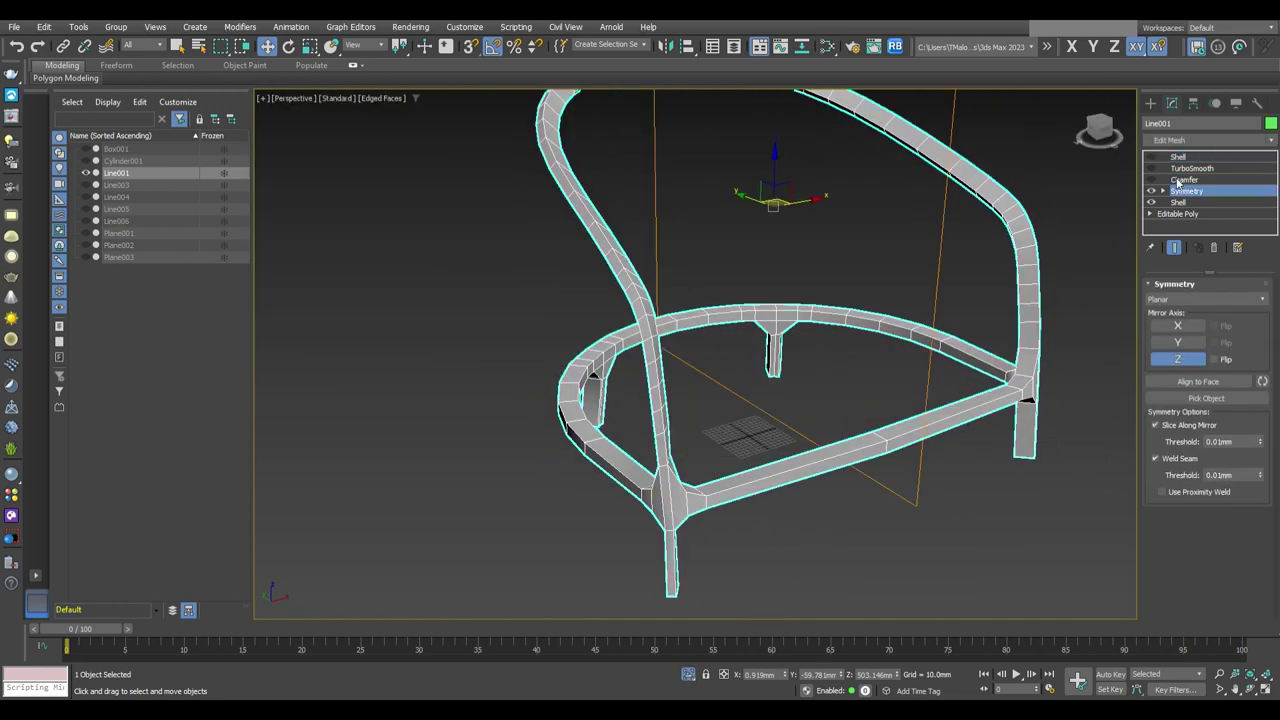
Add an Edit Poly above Symmetry and select the frame's back rim loop against the cushion
key(ctrl+e)
alt+middle_drag(834, 443, 755, 548)
key(alt+q)
scroll(755, 555, up, 2)
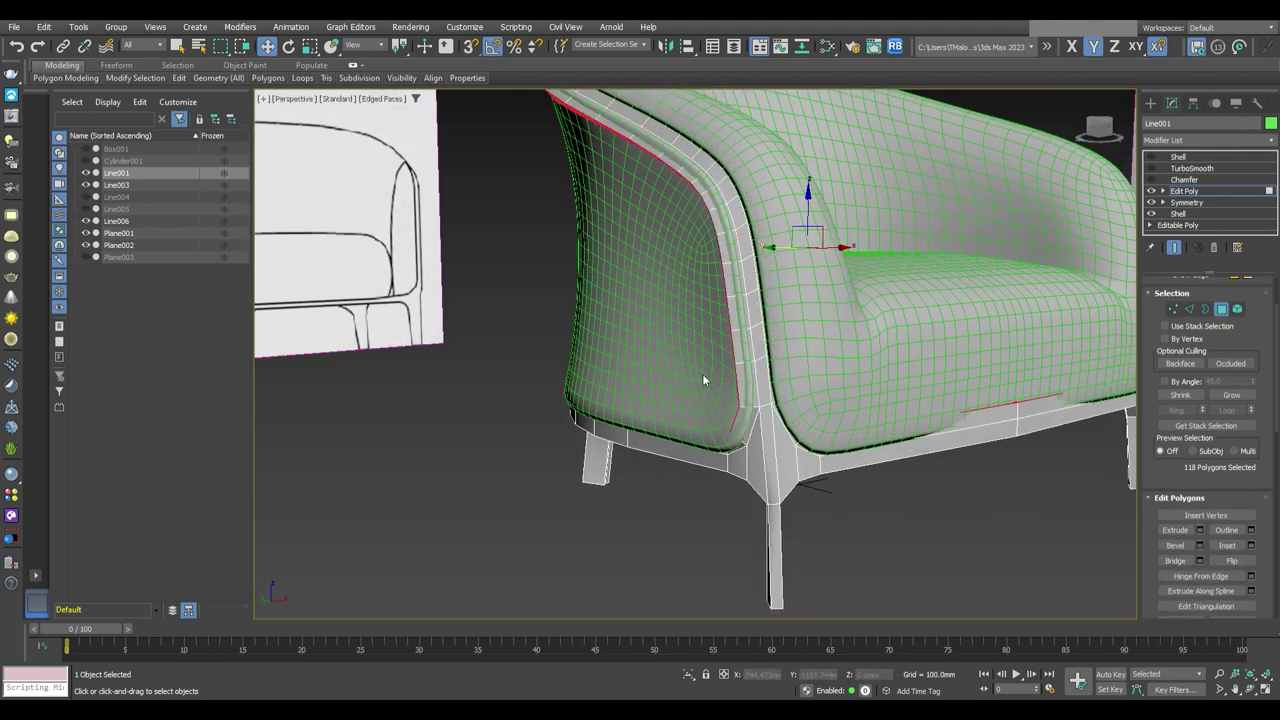
mouse_move(727, 386)
alt+middle_down()
mouse_move(672, 397)
mouse_move(711, 400)
mouse_move(835, 470)
mouse_move(771, 577)
mouse_move(714, 491)
mouse_move(810, 485)
mouse_move(730, 458)
mouse_move(766, 437)
alt+middle_up()
scroll(835, 470, up, 3)
key(alt+q)
Adjust the back rim vertices from an angled top view, then switch to Polygon mode
scroll(760, 380, up, 5)
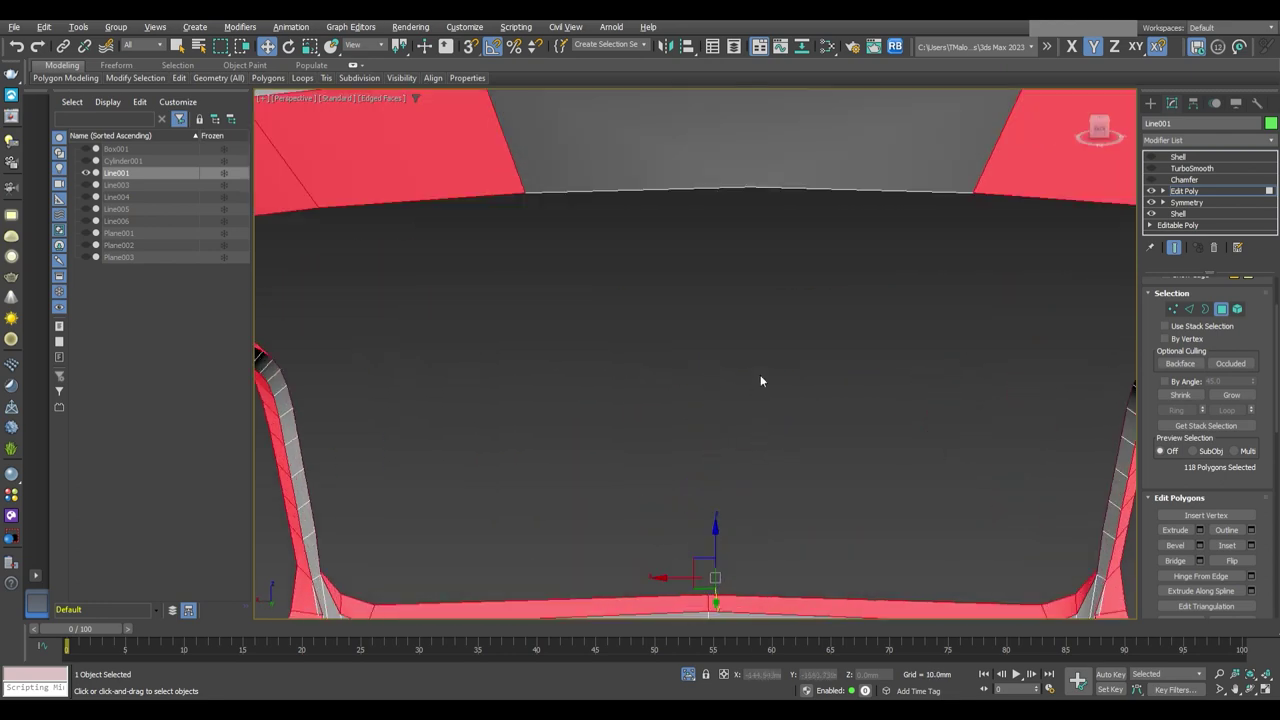
scroll(749, 414, down, 4)
key(1)
alt+middle_drag(739, 362, 932, 416)
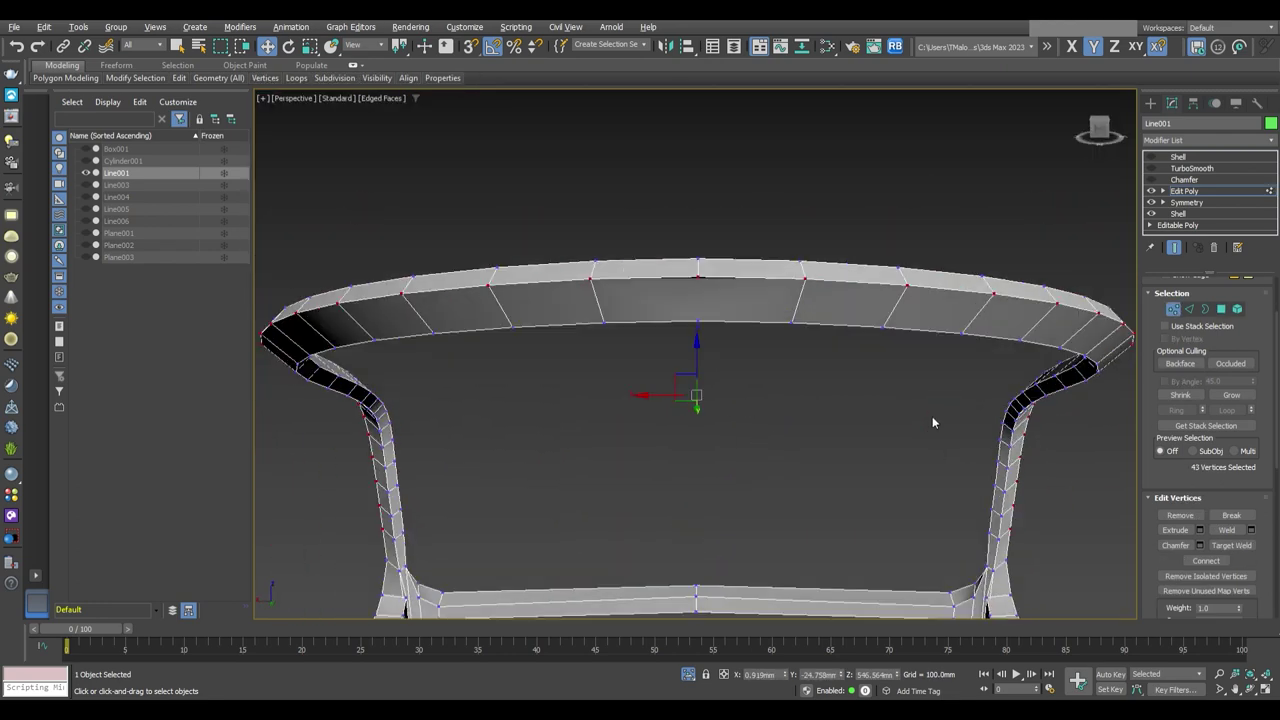
scroll(716, 361, down, 5)
alt+middle_drag(716, 361, 784, 281)
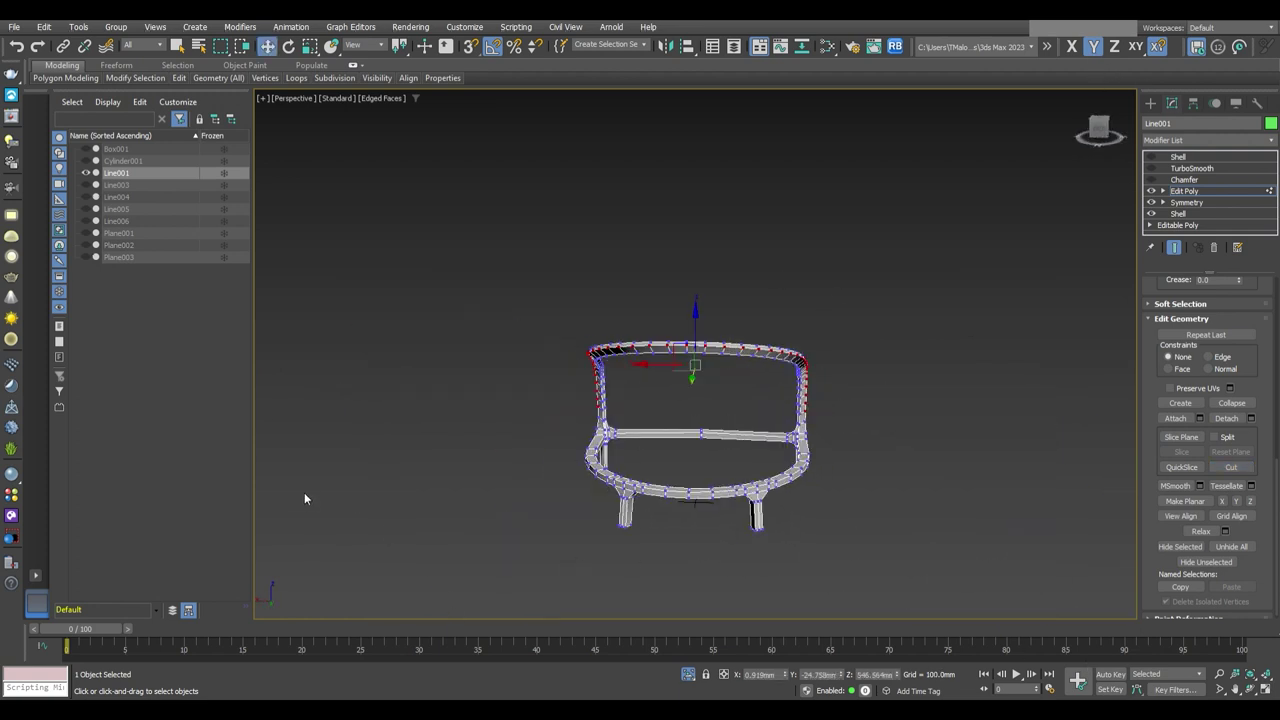
alt+middle_drag(700, 400, 780, 380)
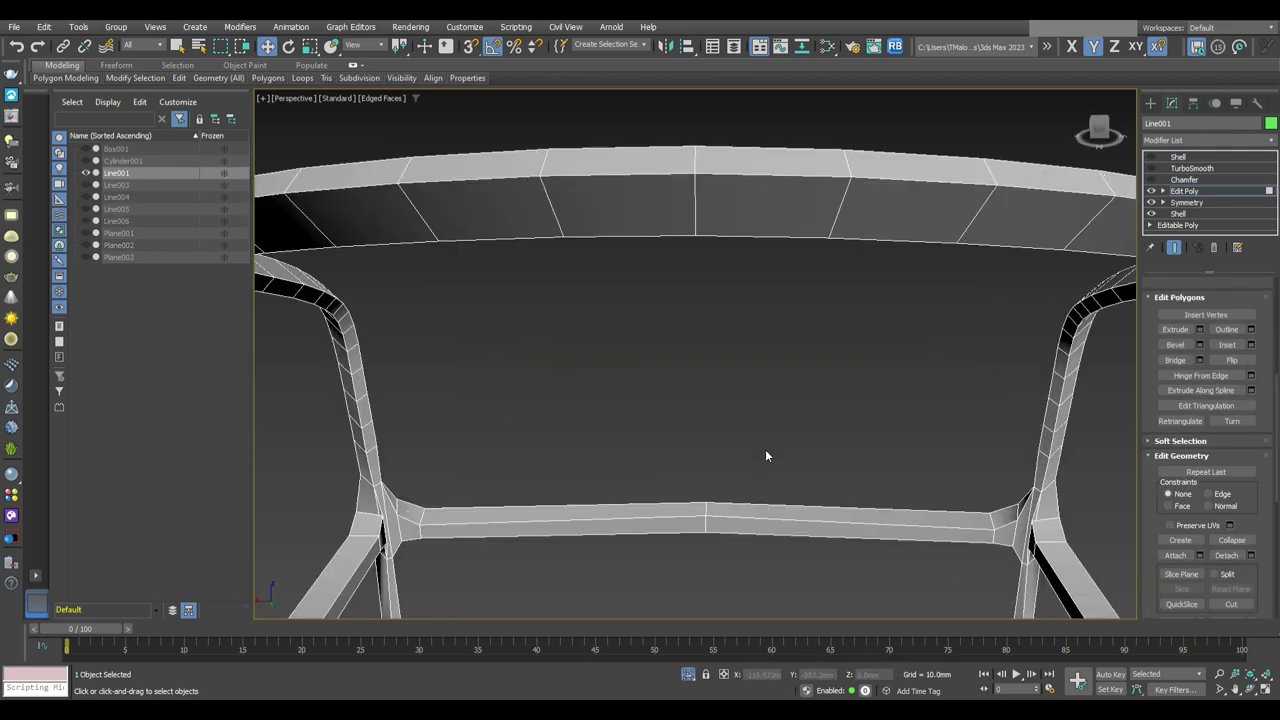
key(z)
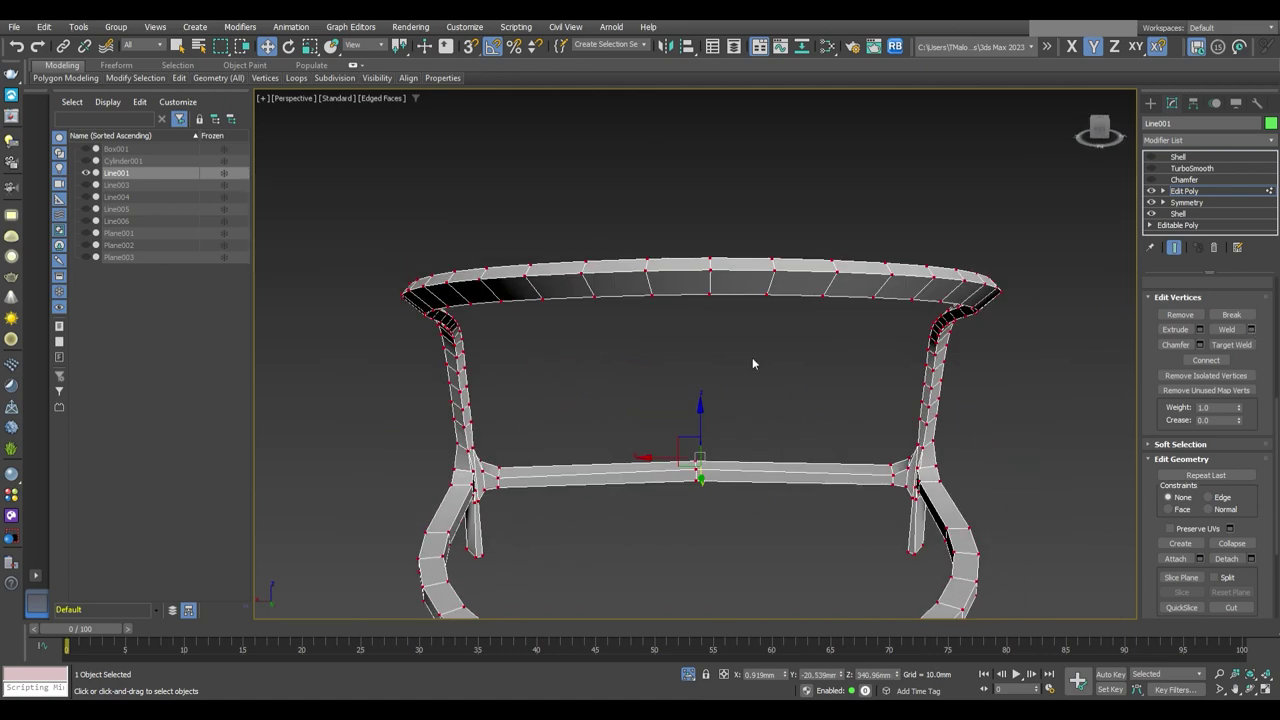
key(4)
mouse_move(797, 412)
alt+middle_down()
mouse_move(600, 470)
mouse_move(539, 510)
alt+middle_up()
scroll(539, 510, up, 3)
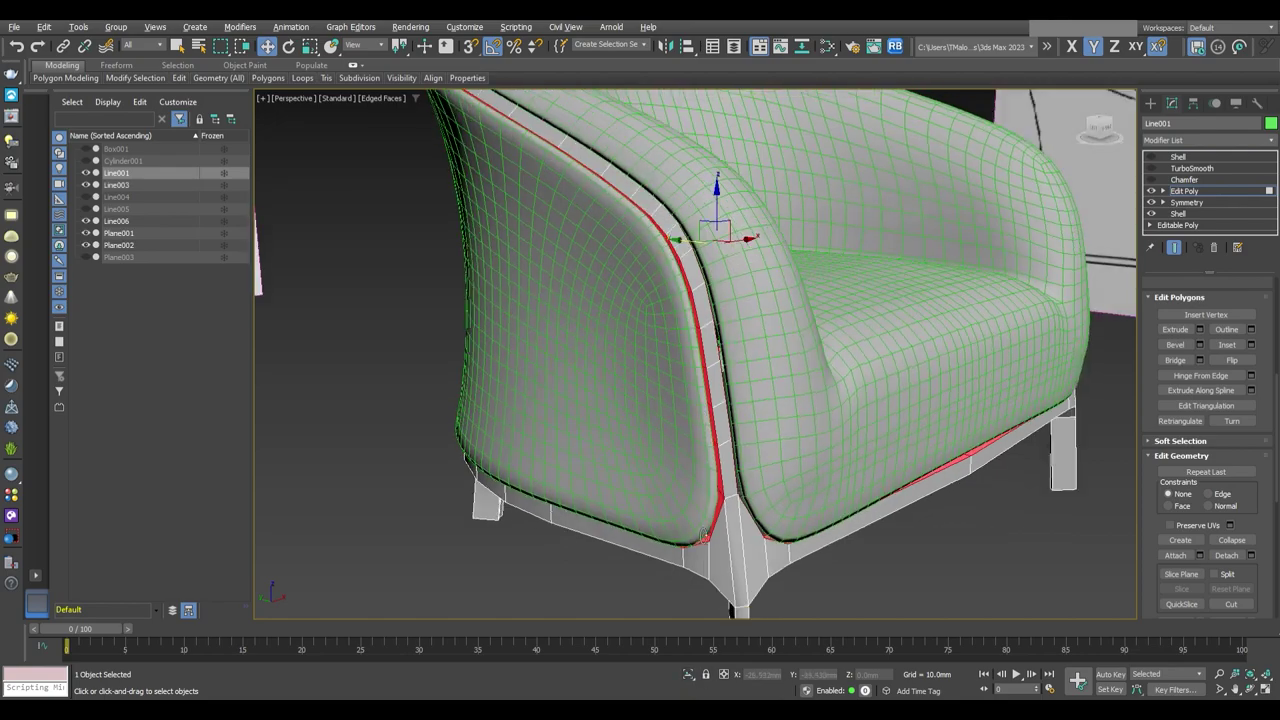
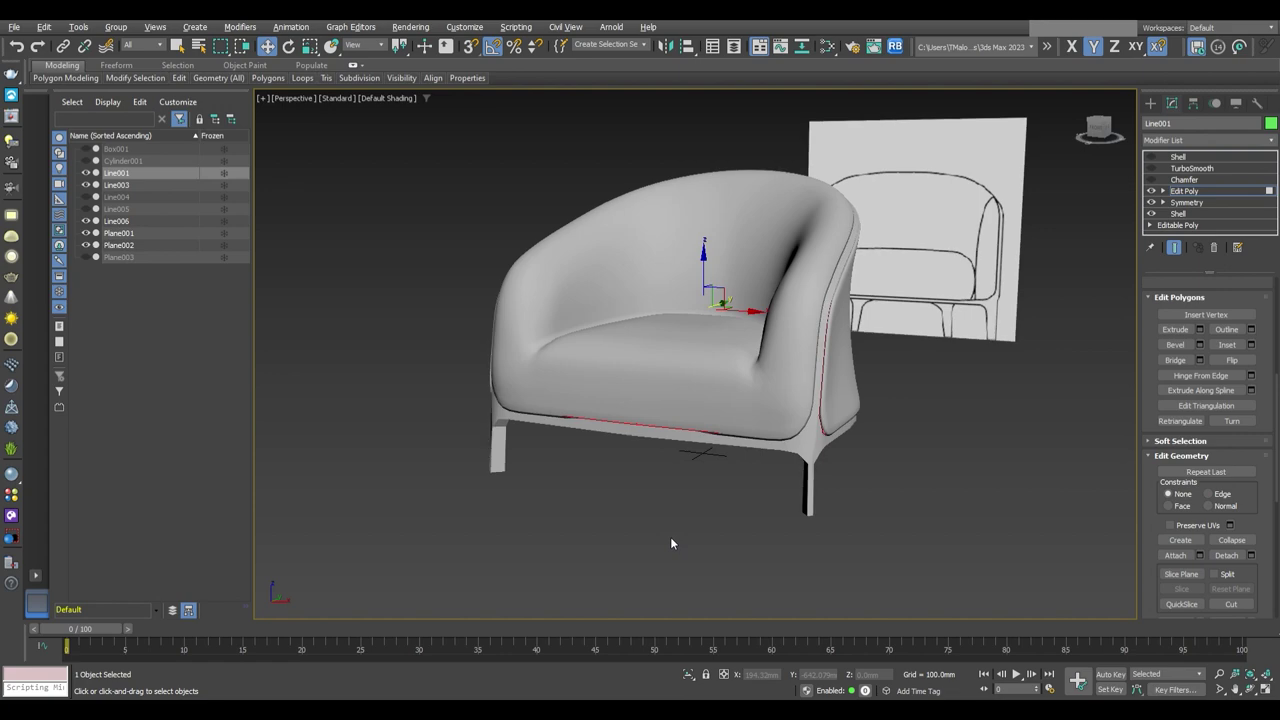
Leave polygon level, turn on Edged Faces, and isolate the Line001 frame
mouse_move(672, 543)
alt+middle_down()
mouse_move(946, 549)
mouse_move(743, 537)
mouse_move(702, 422)
alt+middle_up()
scroll(714, 452, up, 3)
key(4)
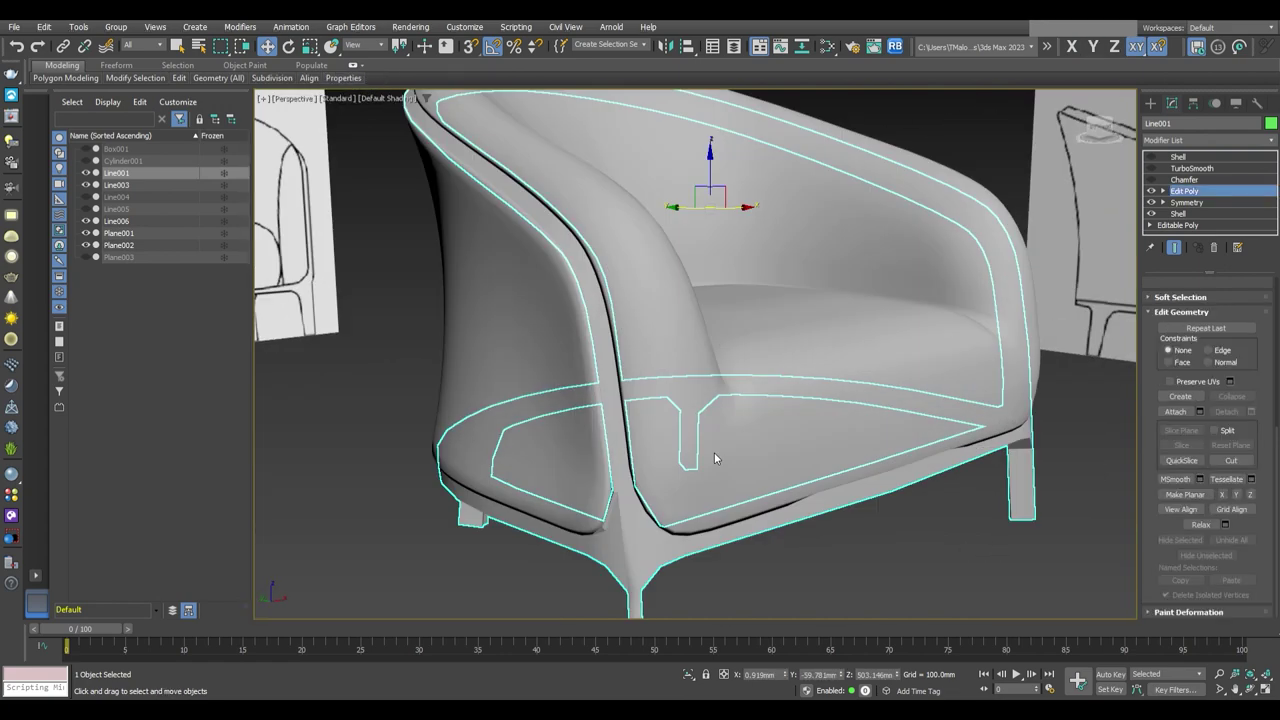
key(F4)
scroll(740, 465, up, 2)
scroll(759, 472, up, 2)
mouse_move(759, 472)
alt+middle_down()
mouse_move(867, 531)
mouse_move(746, 434)
alt+middle_up()
key(alt+q)
At Edge level, examine the frame's central leg joint from above
key(2)
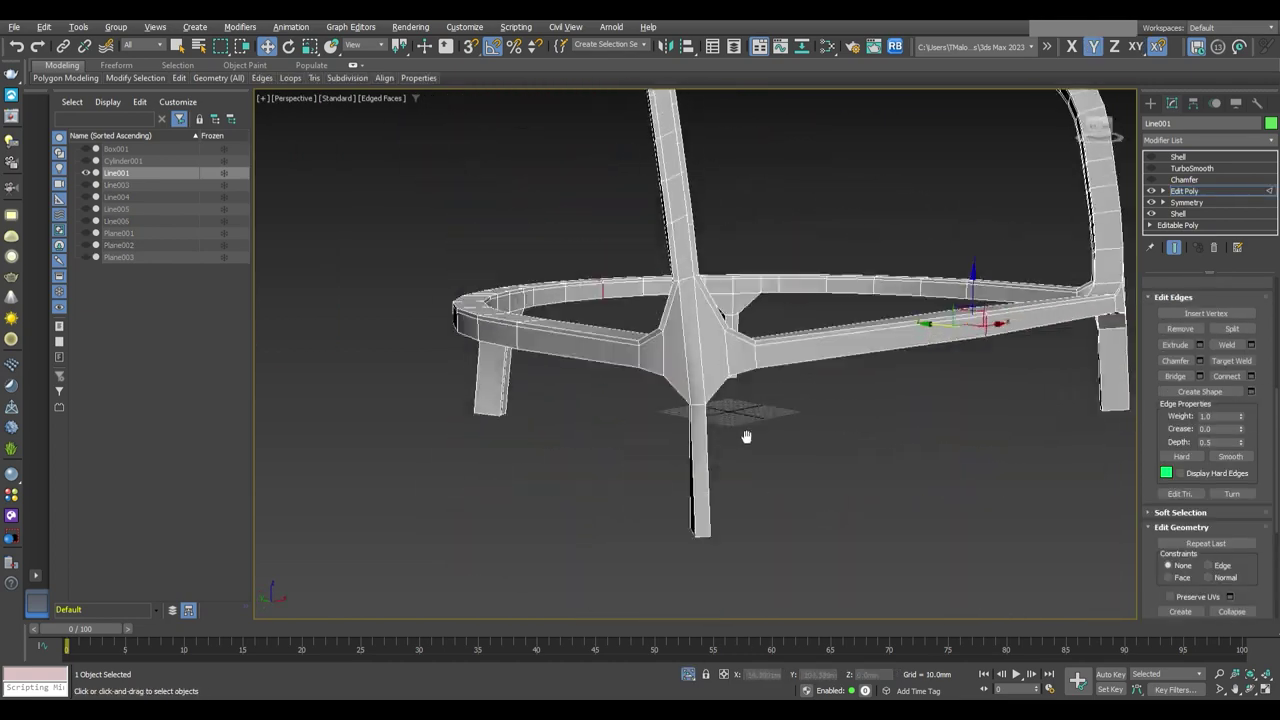
scroll(666, 230, up, 3)
mouse_move(715, 211)
alt+middle_down()
mouse_move(737, 190)
mouse_move(676, 352)
alt+middle_up()
scroll(737, 190, up, 3)
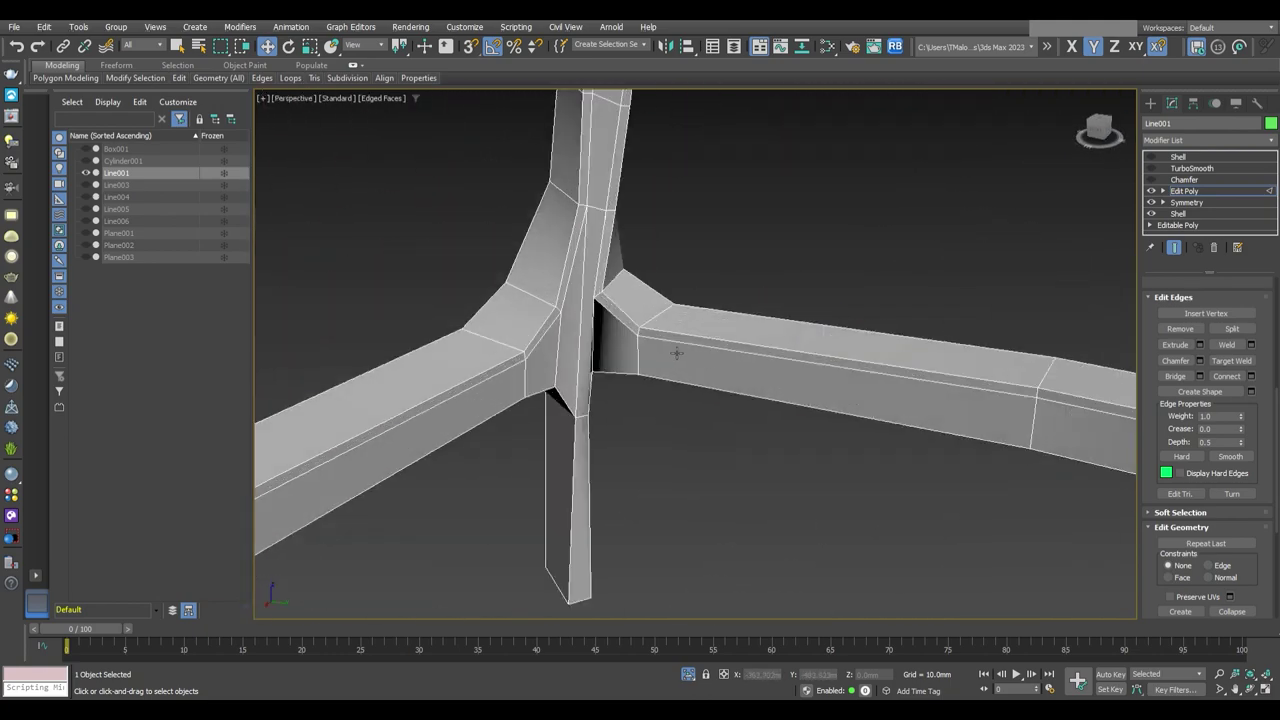
mouse_move(594, 191)
alt+middle_down()
mouse_move(625, 361)
mouse_move(528, 345)
alt+middle_up()
scroll(528, 345, down, 5)
mouse_move(603, 403)
alt+middle_down()
mouse_move(652, 395)
mouse_move(600, 408)
mouse_move(614, 354)
mouse_move(640, 380)
mouse_move(775, 378)
alt+middle_up()
scroll(605, 400, up, 3)
Switch to Vertex level and view the chair's front and legs
key(1)
scroll(640, 380, down, 5)
scroll(601, 454, down, 5)
mouse_move(601, 454)
alt+middle_down()
mouse_move(702, 437)
mouse_move(636, 493)
alt+middle_up()
scroll(636, 493, up, 3)
mouse_move(729, 607)
alt+middle_down()
mouse_move(811, 518)
mouse_move(666, 331)
mouse_move(730, 331)
mouse_move(727, 357)
alt+middle_up()
Turn on 3D vertex snapping and isolate the frame near the front leg joint
scroll(666, 331, up, 3)
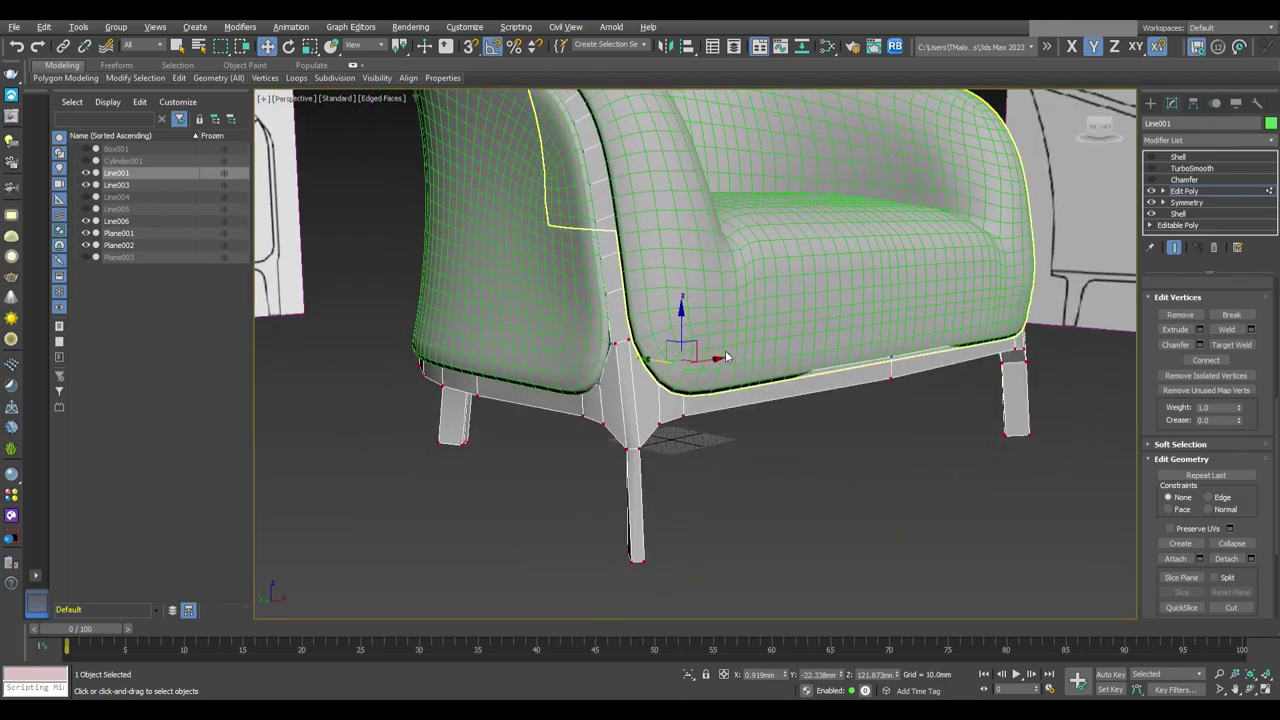
scroll(700, 363, up, 3)
scroll(660, 371, up, 3)
key(s)
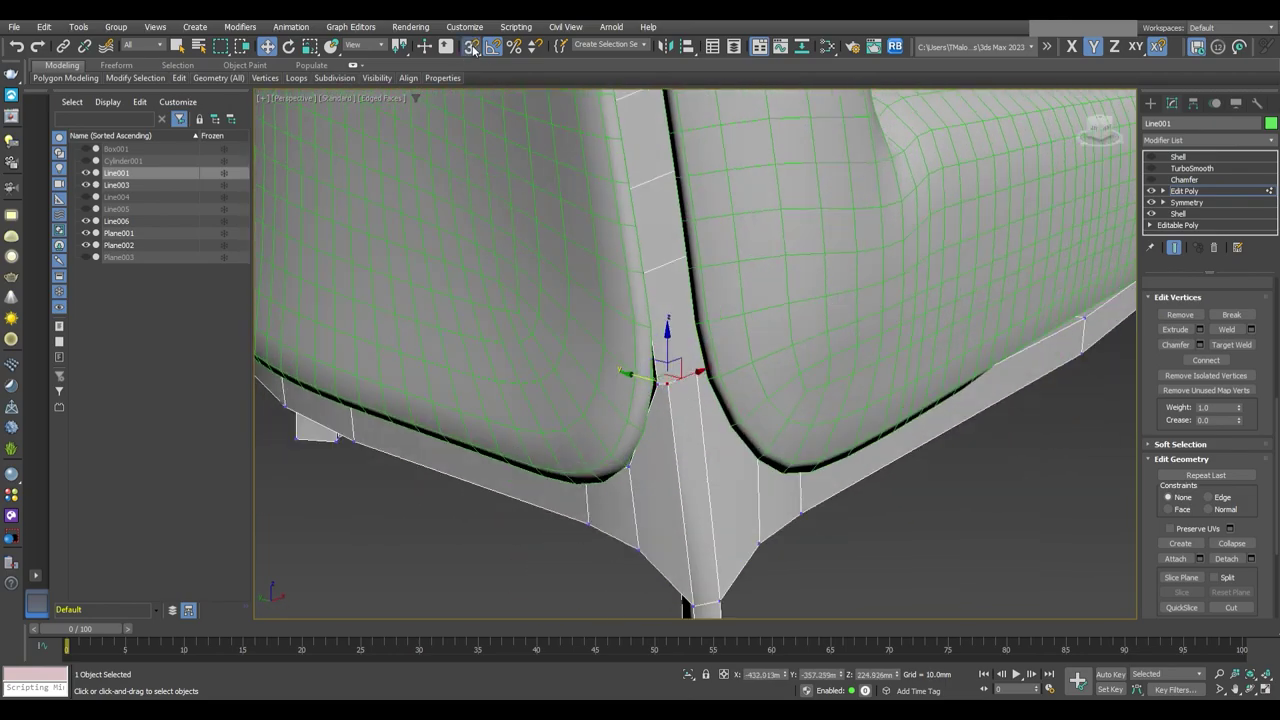
scroll(640, 390, up, 3)
alt+middle_drag(631, 404, 616, 406)
click(688, 674)
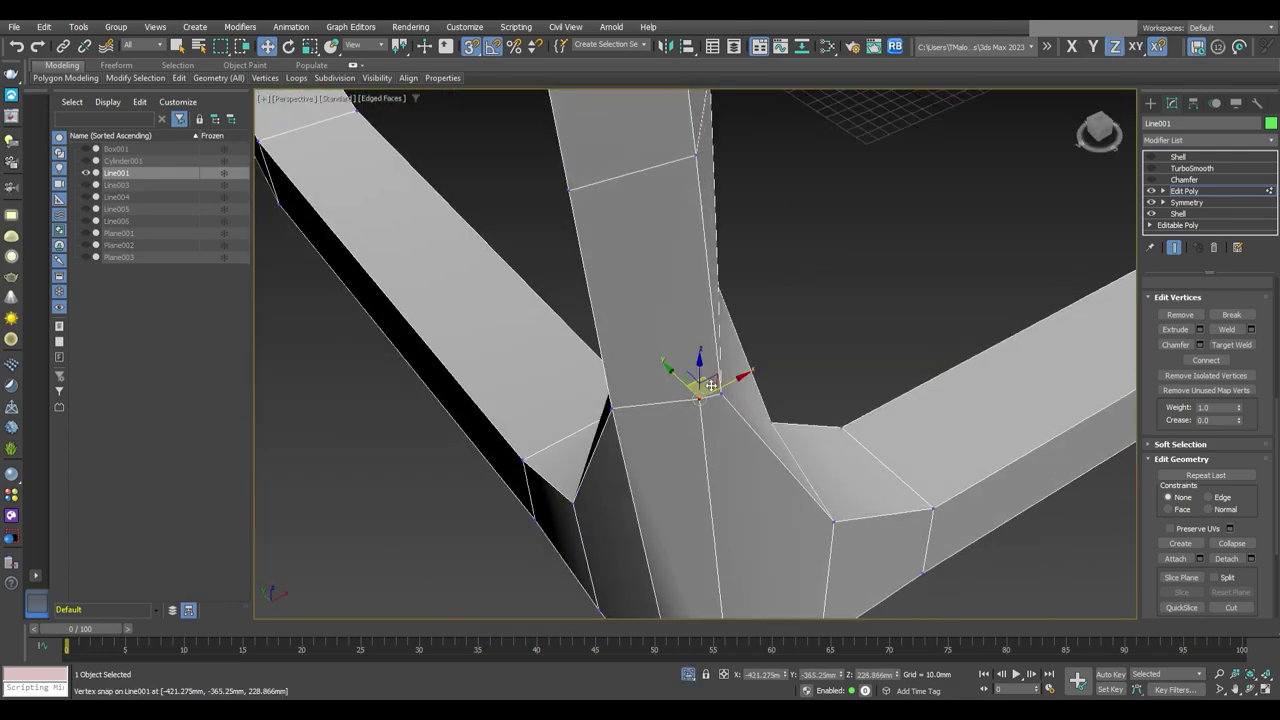
Snap the stray front leg-joint vertex onto its neighbouring vertex
mouse_move(726, 385)
alt+middle_down()
mouse_move(700, 373)
mouse_move(655, 405)
mouse_move(703, 413)
mouse_move(720, 440)
alt+middle_up()
scroll(720, 440, up, 5)
scroll(700, 430, down, 10)
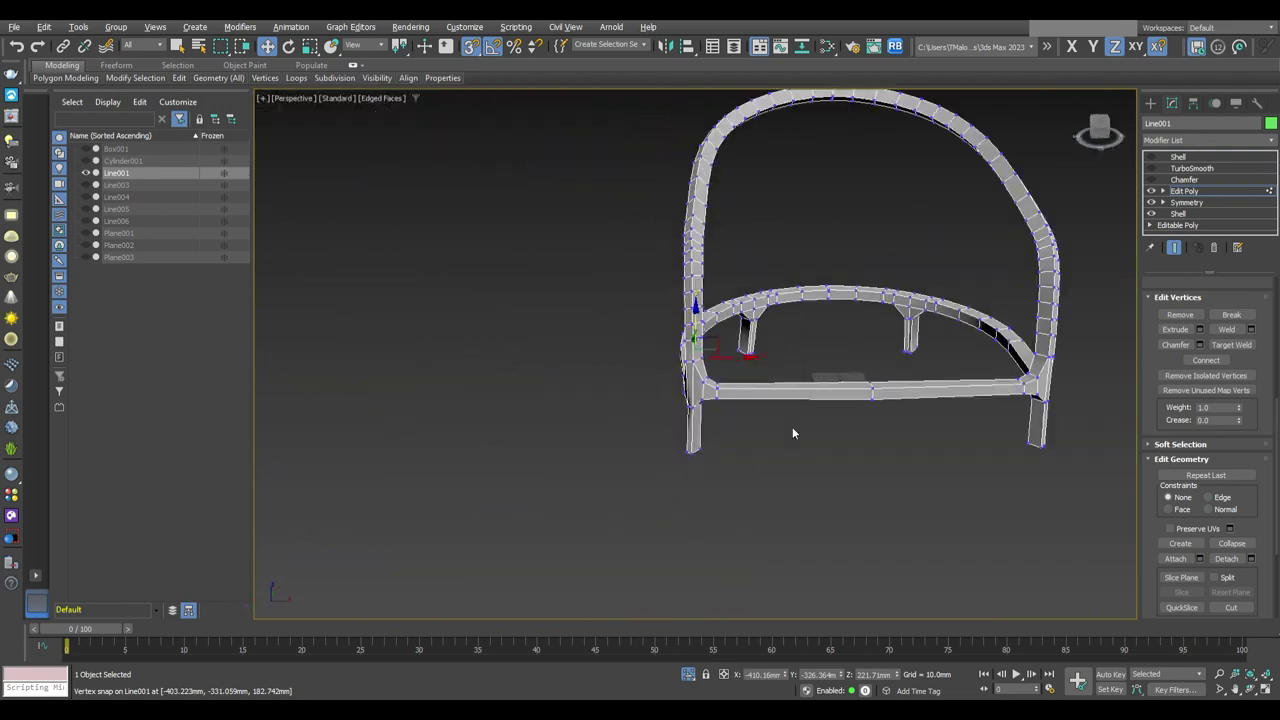
scroll(791, 428, up, 5)
mouse_move(657, 383)
alt+middle_down()
mouse_move(690, 345)
mouse_move(715, 367)
mouse_move(708, 331)
mouse_move(700, 360)
mouse_move(663, 371)
alt+middle_up()
scroll(690, 345, up, 3)
drag(650, 355, 718, 357)
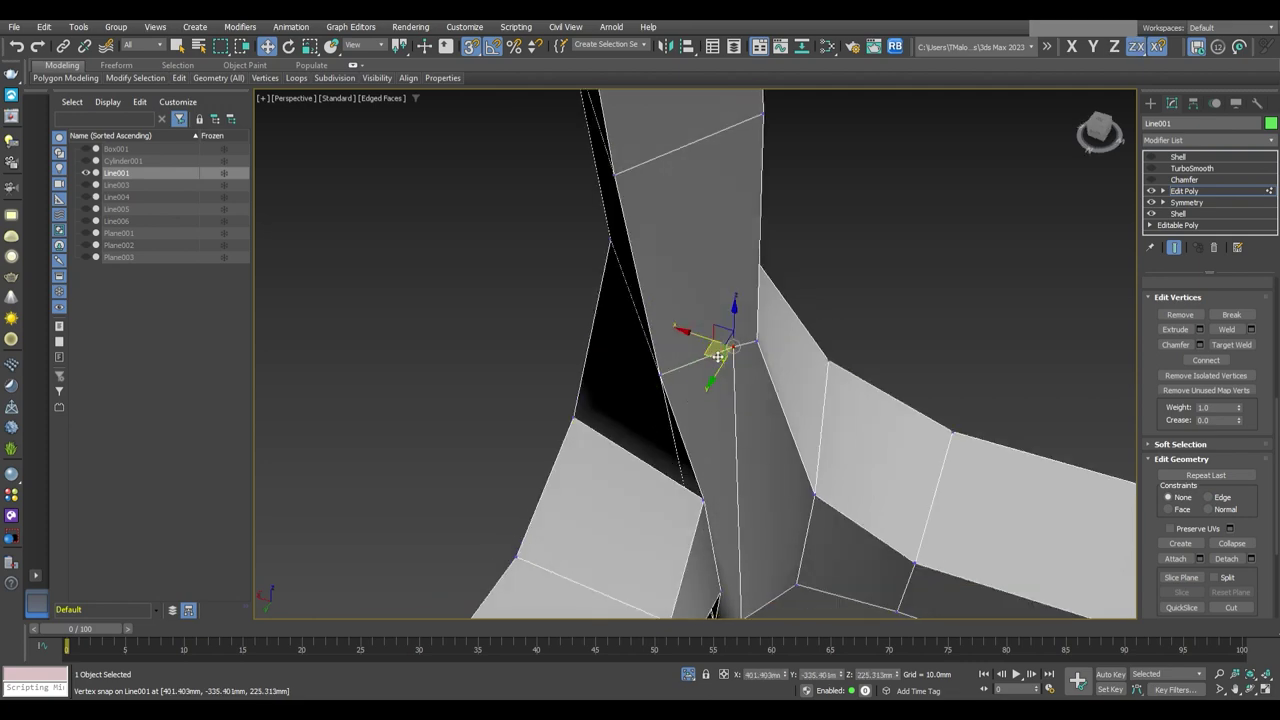
Zoom to fit all frame vertices and pick the single leg-joint vertex
scroll(966, 421, down, 5)
drag(380, 505, 825, 155)
key(z)
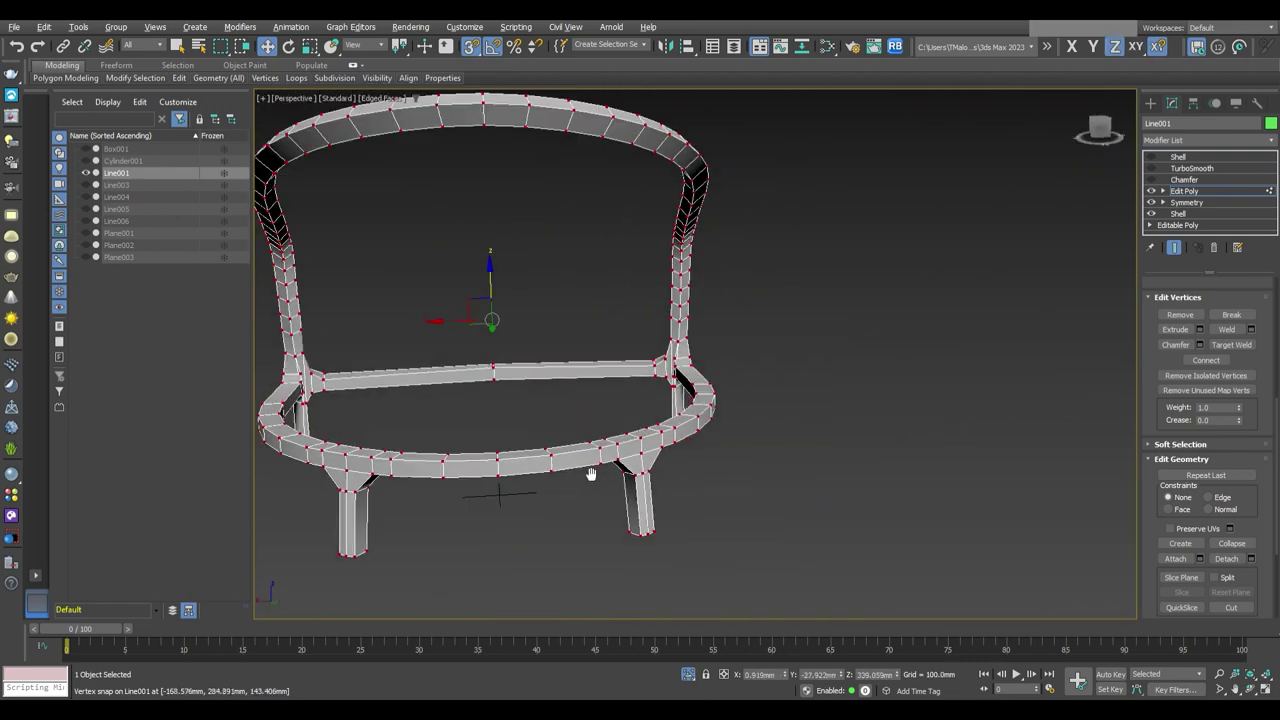
scroll(700, 557, up, 5)
click(670, 314)
alt+middle_drag(670, 314, 685, 338)
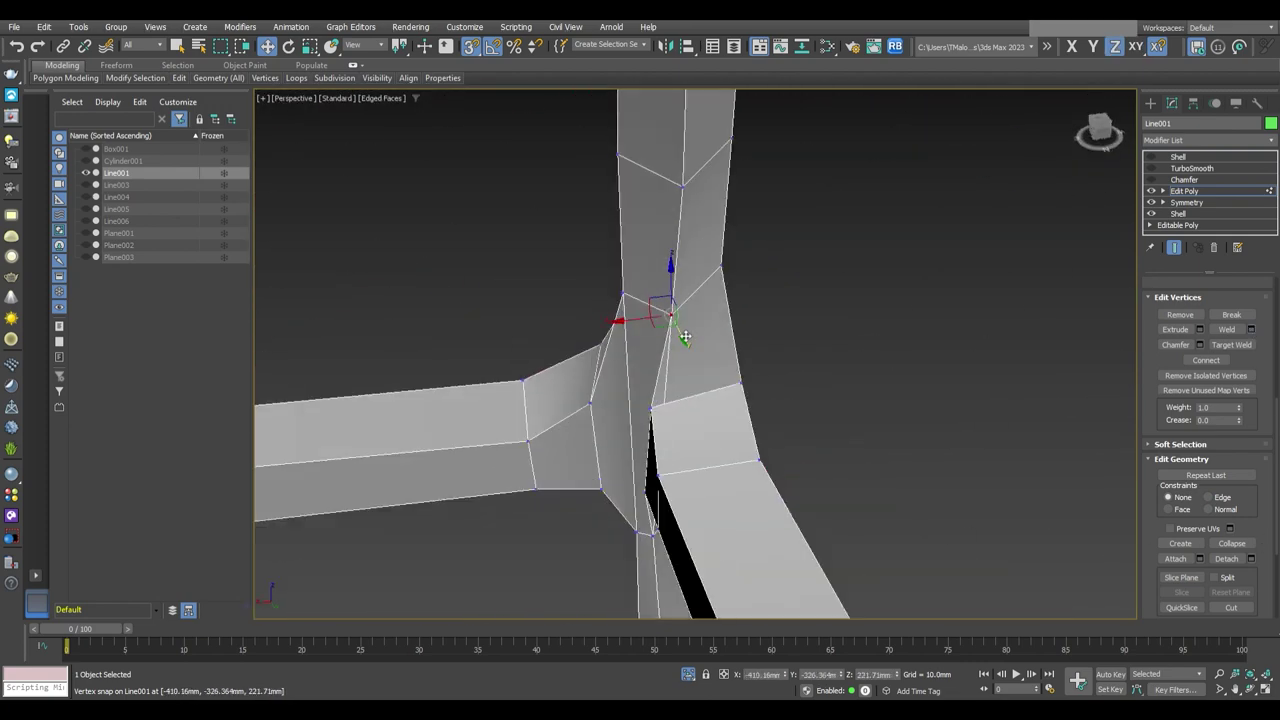
key(1)
scroll(623, 333, down, 5)
scroll(686, 451, up, 5)
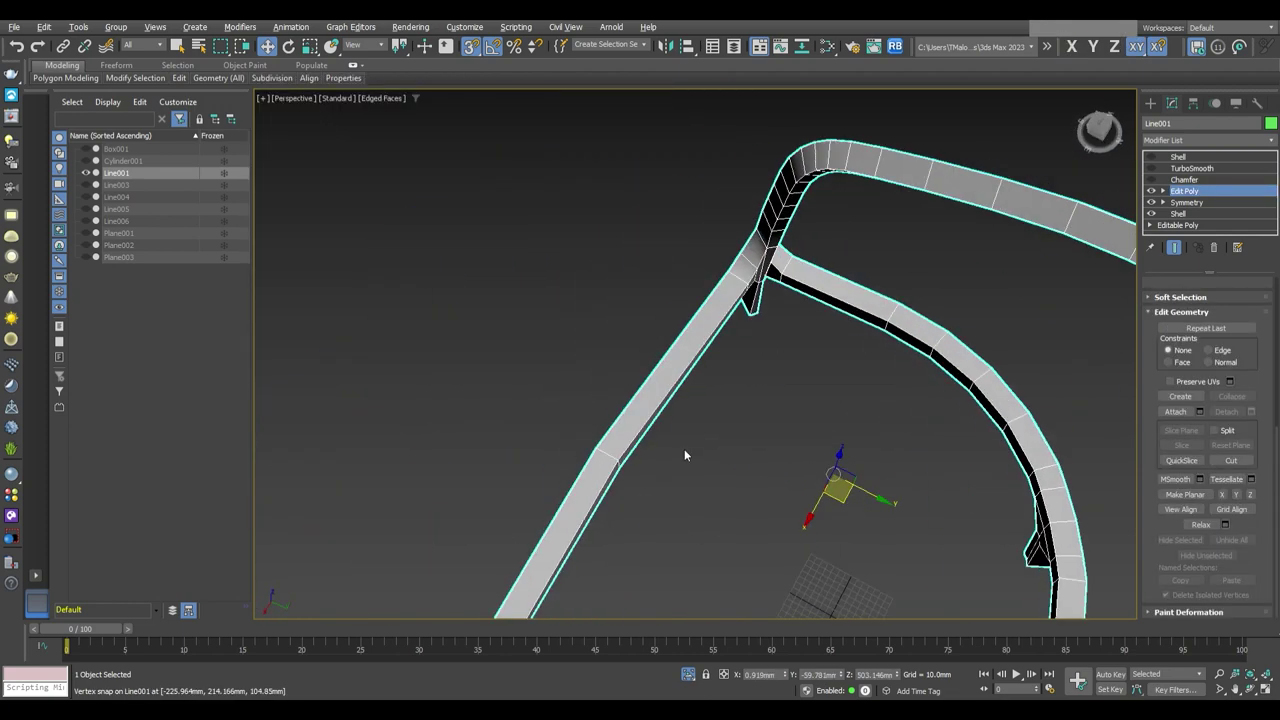
mouse_move(686, 451)
alt+middle_down()
mouse_move(620, 442)
mouse_move(754, 306)
alt+middle_up()
Snap the back corner leg vertex onto the joint
key(4)
click(651, 357)
mouse_move(651, 357)
alt+middle_down()
mouse_move(732, 358)
mouse_move(726, 373)
mouse_move(702, 374)
mouse_move(713, 410)
mouse_move(656, 391)
alt+middle_up()
scroll(745, 374, up, 5)
scroll(745, 374, down, 5)
key(1)
drag(621, 366, 586, 363)
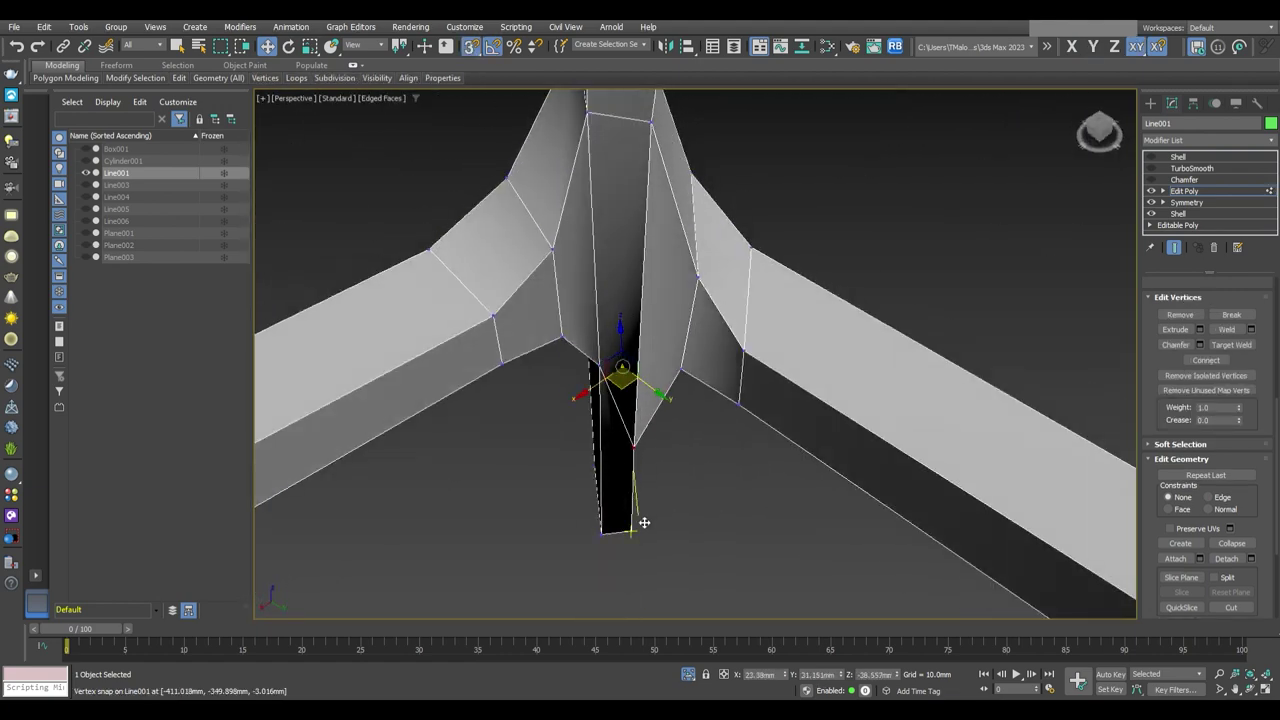
Check the corrected leg joints at Edge and Vertex levels, ending on the right leg
scroll(555, 458, up, 4)
mouse_move(555, 458)
alt+middle_down()
mouse_move(651, 514)
mouse_move(720, 471)
mouse_move(760, 466)
alt+middle_up()
scroll(605, 458, up, 3)
mouse_move(605, 458)
alt+middle_down()
mouse_move(674, 495)
mouse_move(666, 506)
mouse_move(839, 452)
mouse_move(495, 117)
mouse_move(728, 465)
mouse_move(419, 93)
mouse_move(667, 297)
mouse_move(647, 466)
mouse_move(788, 498)
mouse_move(741, 494)
alt+middle_up()
key(2)
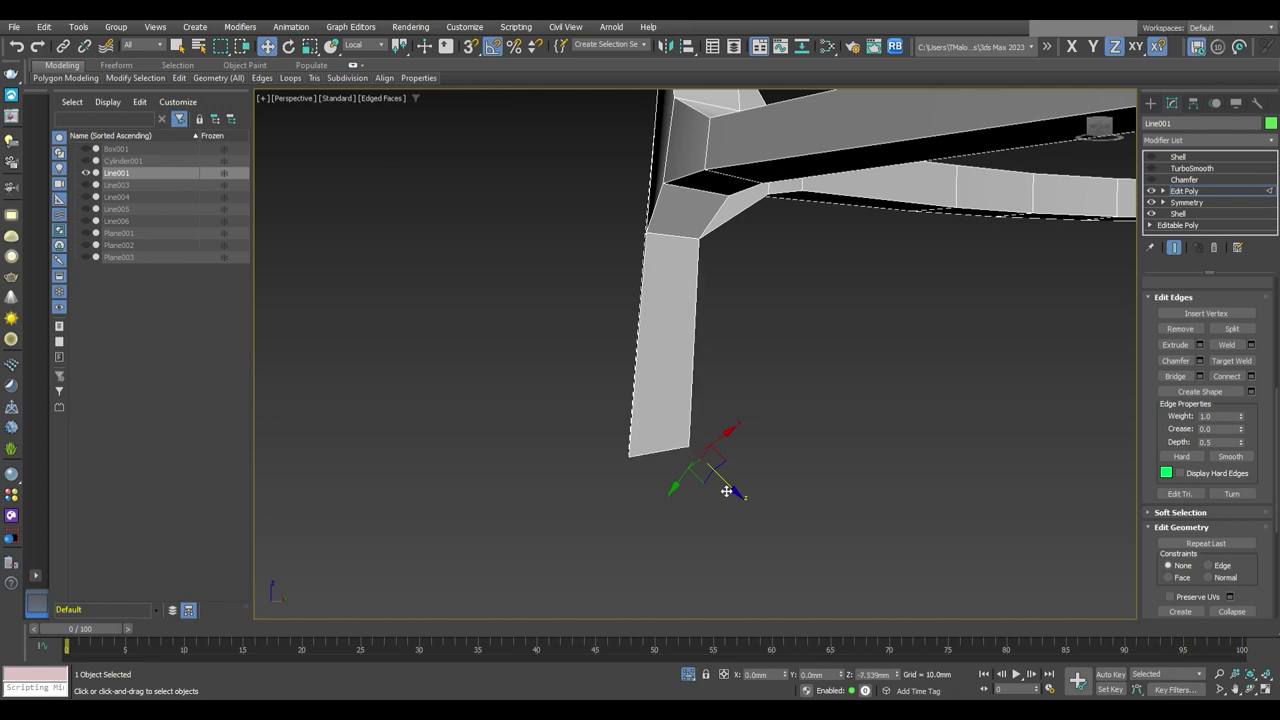
mouse_move(658, 448)
alt+middle_down()
mouse_move(730, 455)
mouse_move(656, 602)
mouse_move(737, 433)
mouse_move(766, 442)
mouse_move(705, 427)
alt+middle_up()
scroll(766, 442, down, 5)
key(1)
scroll(857, 420, up, 3)
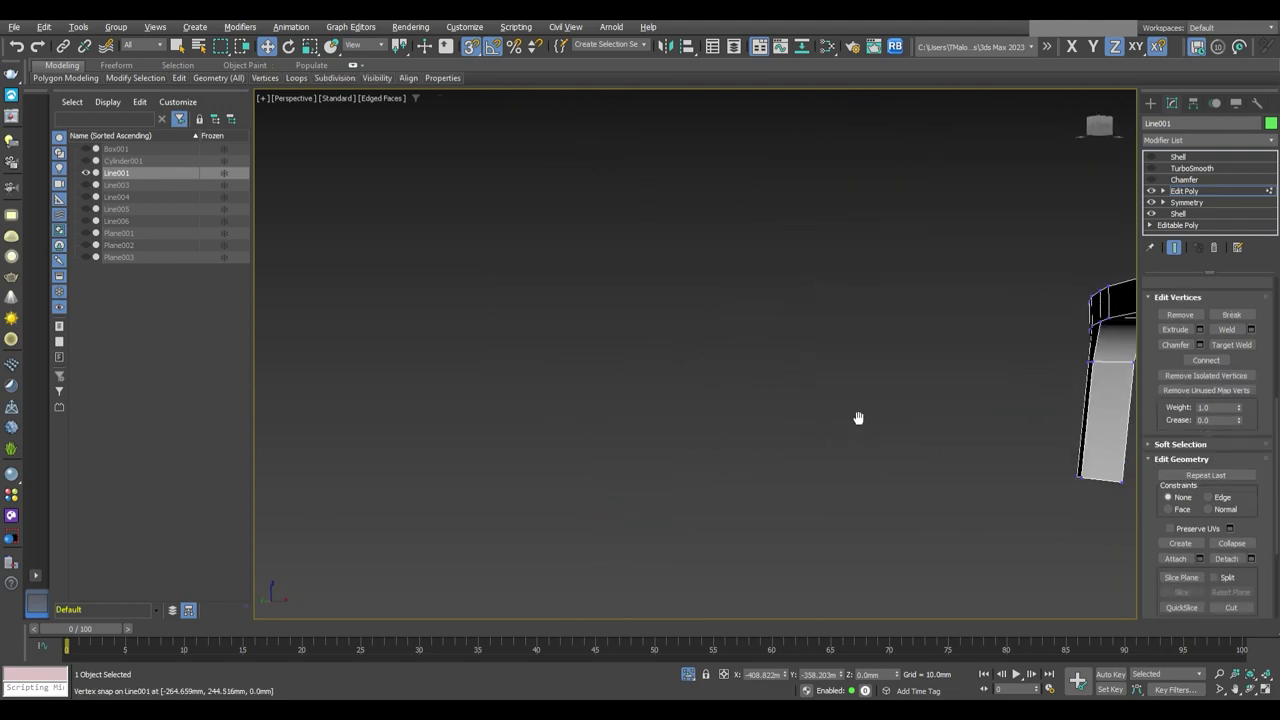
mouse_move(857, 420)
middle_down()
mouse_move(861, 470)
mouse_move(796, 466)
mouse_move(804, 453)
middle_up()
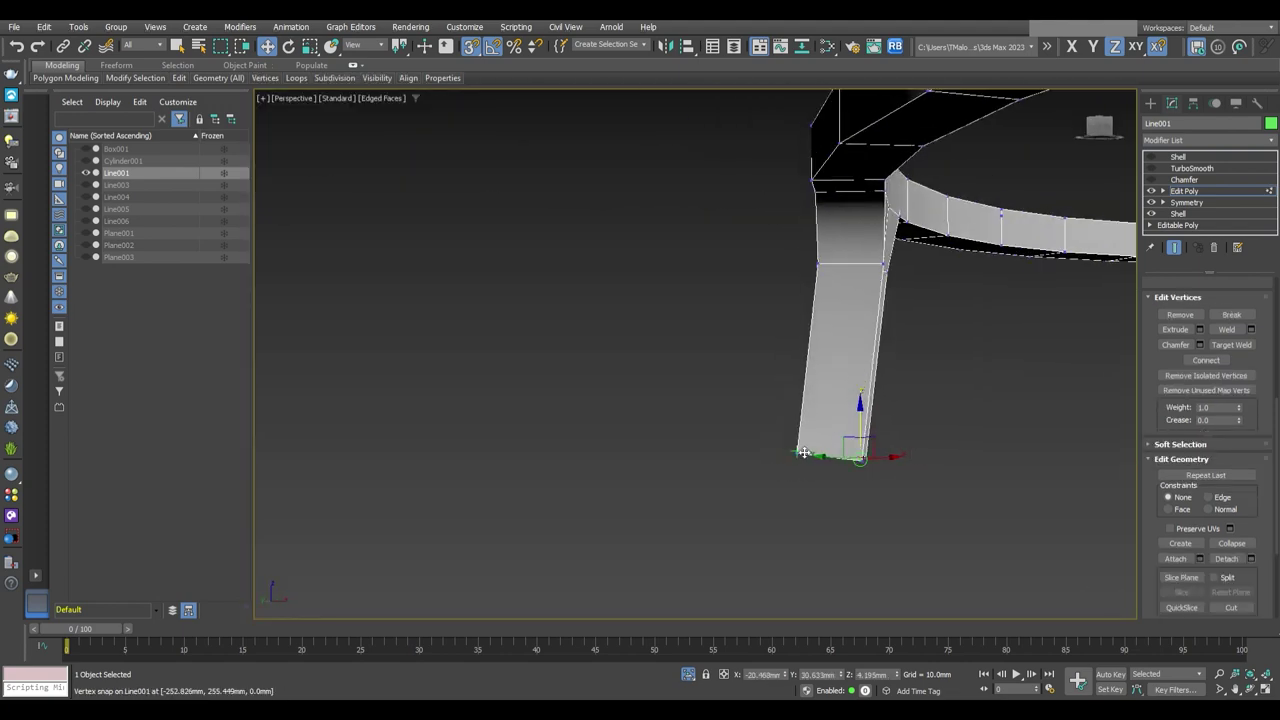
alt+middle_drag(893, 397, 859, 483)
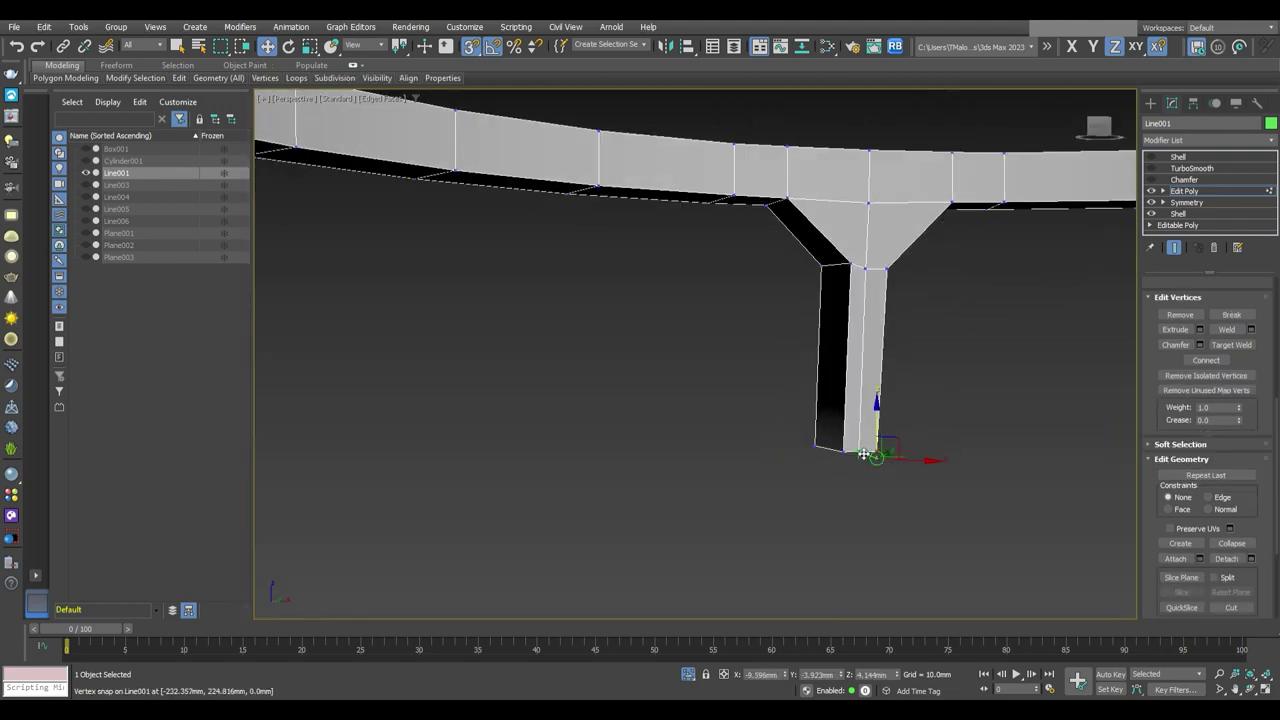
Exit vertex level and zoom to fit the whole frame
key(1)
key(z)
alt+middle_drag(794, 471, 846, 452)
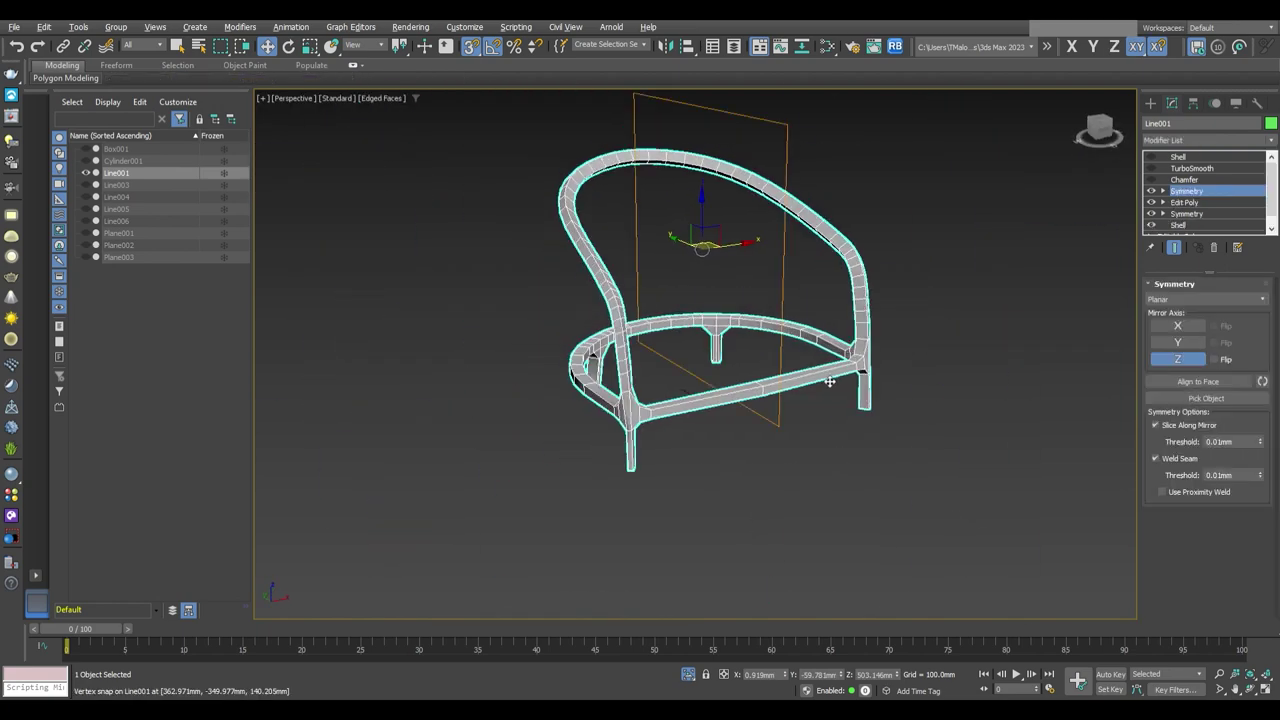
scroll(729, 430, up, 5)
key(z)
Turn off Edged Faces and frame the whole chair around the front leg
alt+middle_drag(766, 466, 943, 360)
key(F4)
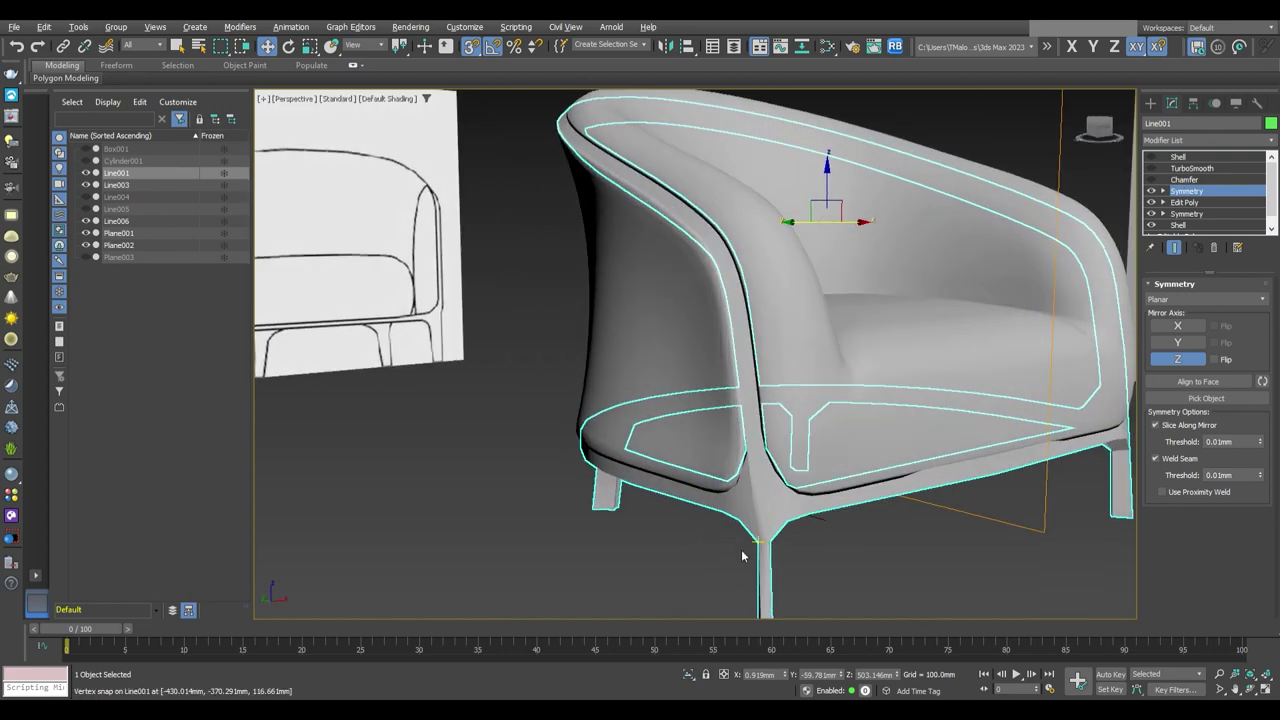
mouse_move(741, 549)
middle_down()
mouse_move(703, 476)
mouse_move(790, 474)
mouse_move(820, 459)
mouse_move(713, 471)
mouse_move(740, 465)
mouse_move(709, 409)
mouse_move(829, 423)
mouse_move(960, 400)
middle_up()
scroll(858, 479, down, 4)
scroll(740, 465, up, 5)
scroll(722, 425, up, 4)
scroll(709, 409, down, 4)
scroll(954, 401, up, 3)
scroll(954, 401, down, 4)
Activate the upper Edit Poly, isolate the frame, and pick the first outline and seat-ring edges
click(1185, 200)
key(alt+q)
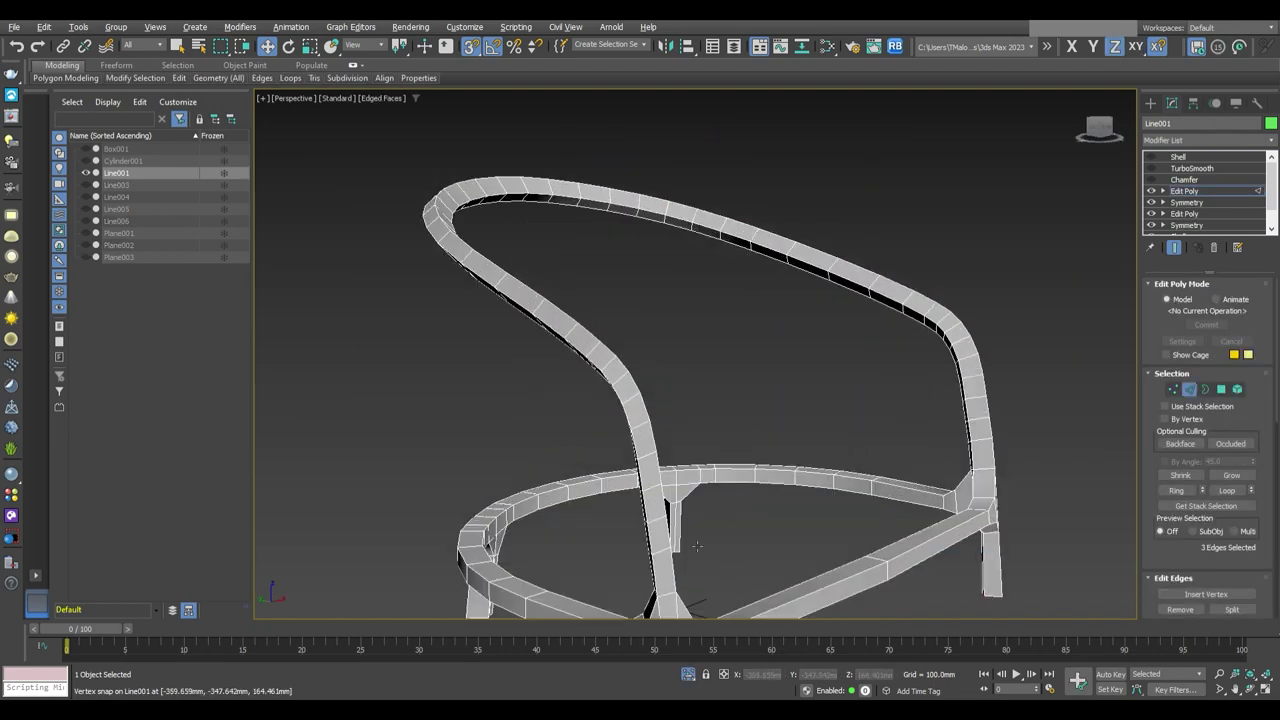
alt+middle_drag(617, 386, 616, 487)
mouse_move(689, 418)
alt+middle_down()
mouse_move(592, 456)
mouse_move(680, 443)
mouse_move(637, 419)
alt+middle_up()
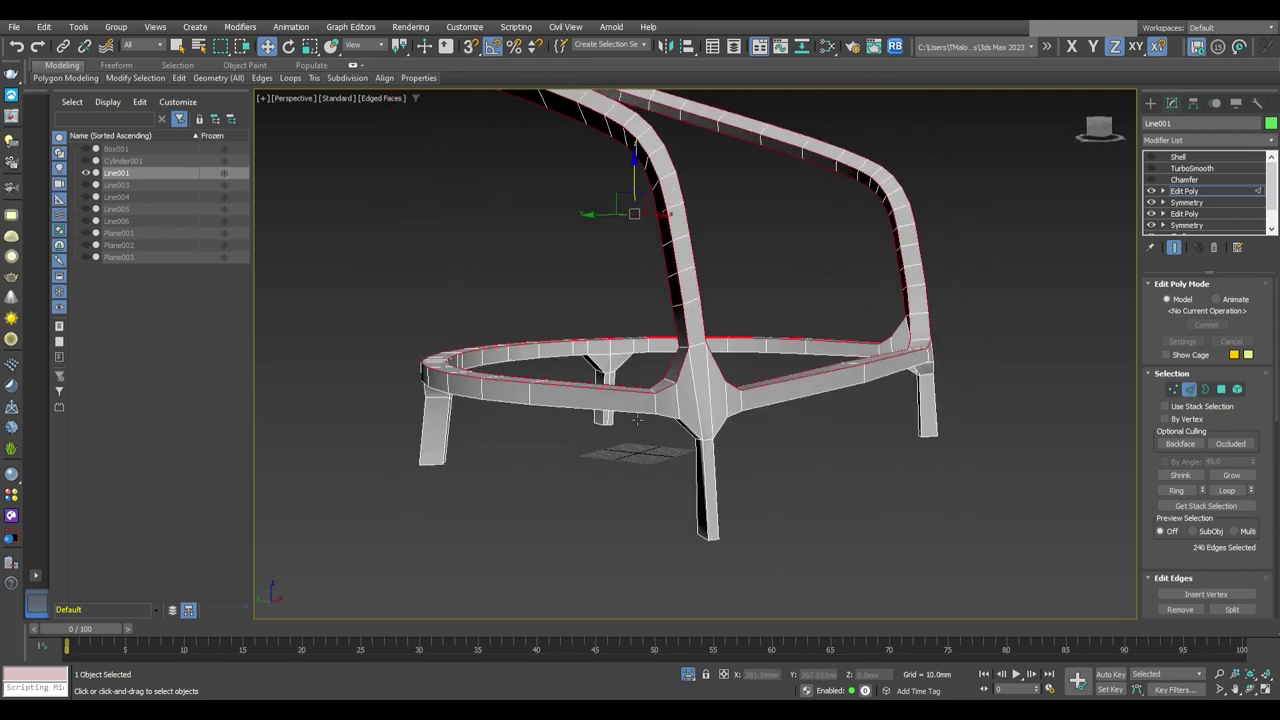
ctrl+click(712, 470)
alt+middle_drag(712, 470, 714, 498)
ctrl+click(639, 441)
mouse_move(639, 441)
alt+middle_down()
mouse_move(638, 521)
mouse_move(543, 441)
alt+middle_up()
scroll(543, 441, up, 5)
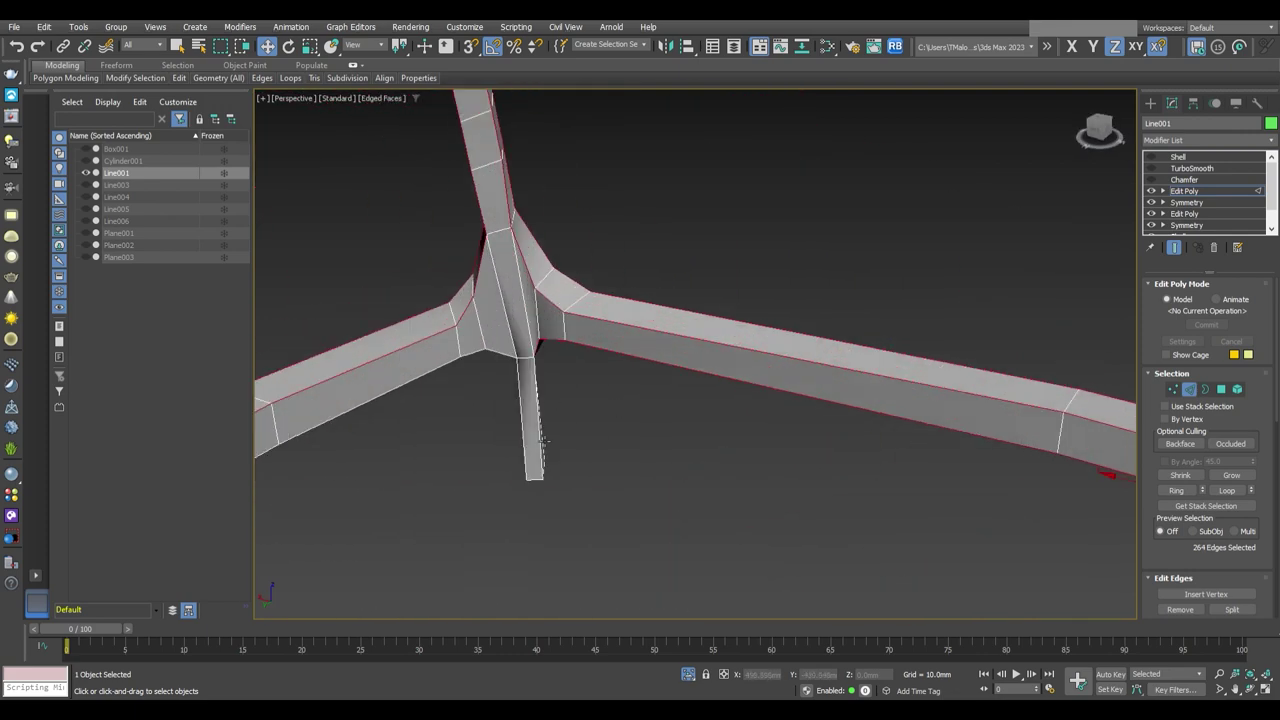
Add the front rail edge and the adjoining leg outline edges to the selection
ctrl+click(525, 418)
scroll(525, 418, down, 5)
alt+middle_drag(445, 453, 505, 422)
scroll(505, 422, up, 5)
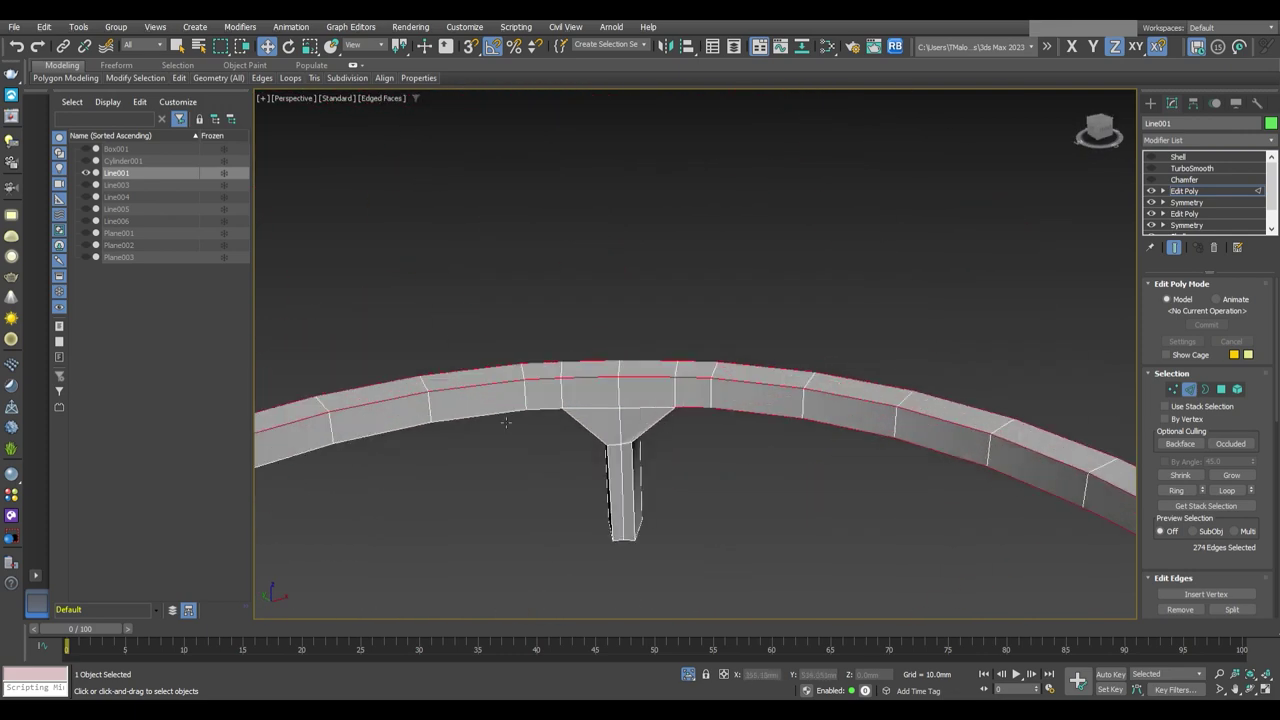
ctrl+click(645, 443)
scroll(645, 443, down, 5)
scroll(600, 432, up, 5)
ctrl+click(643, 545)
scroll(656, 469, down, 5)
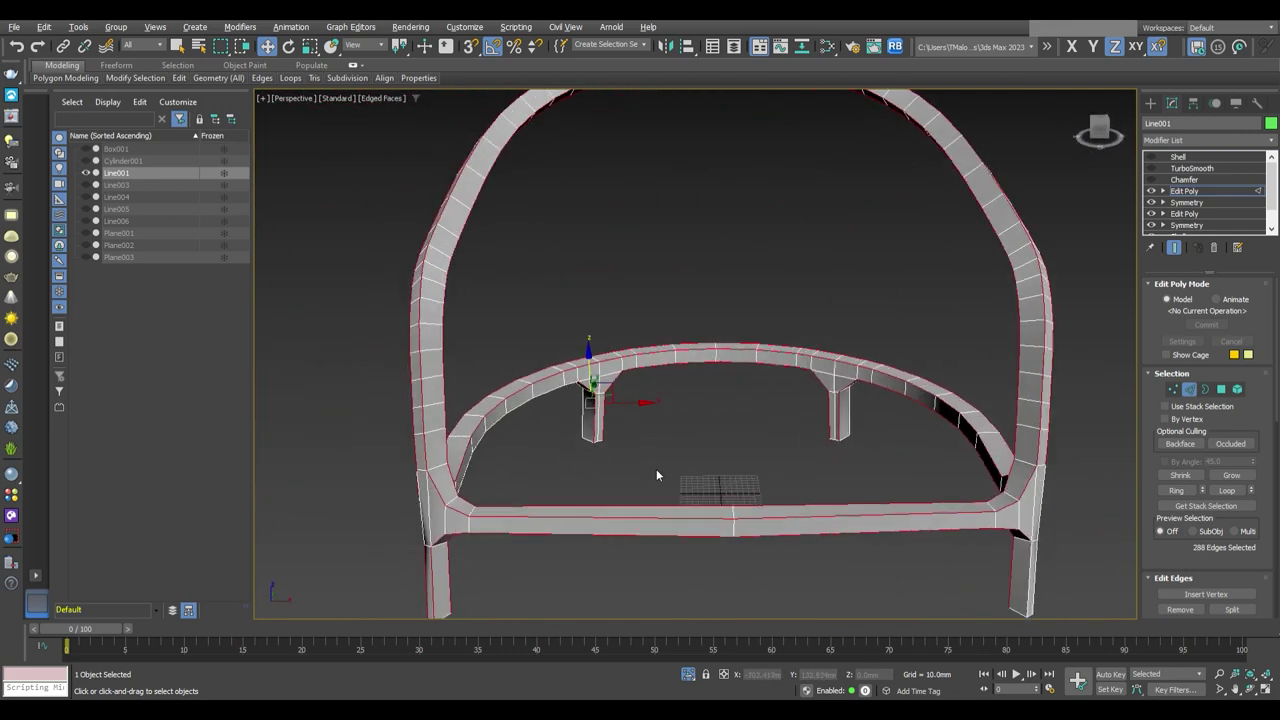
alt+middle_drag(656, 469, 566, 473)
scroll(566, 473, up, 5)
alt+middle_drag(768, 354, 637, 526)
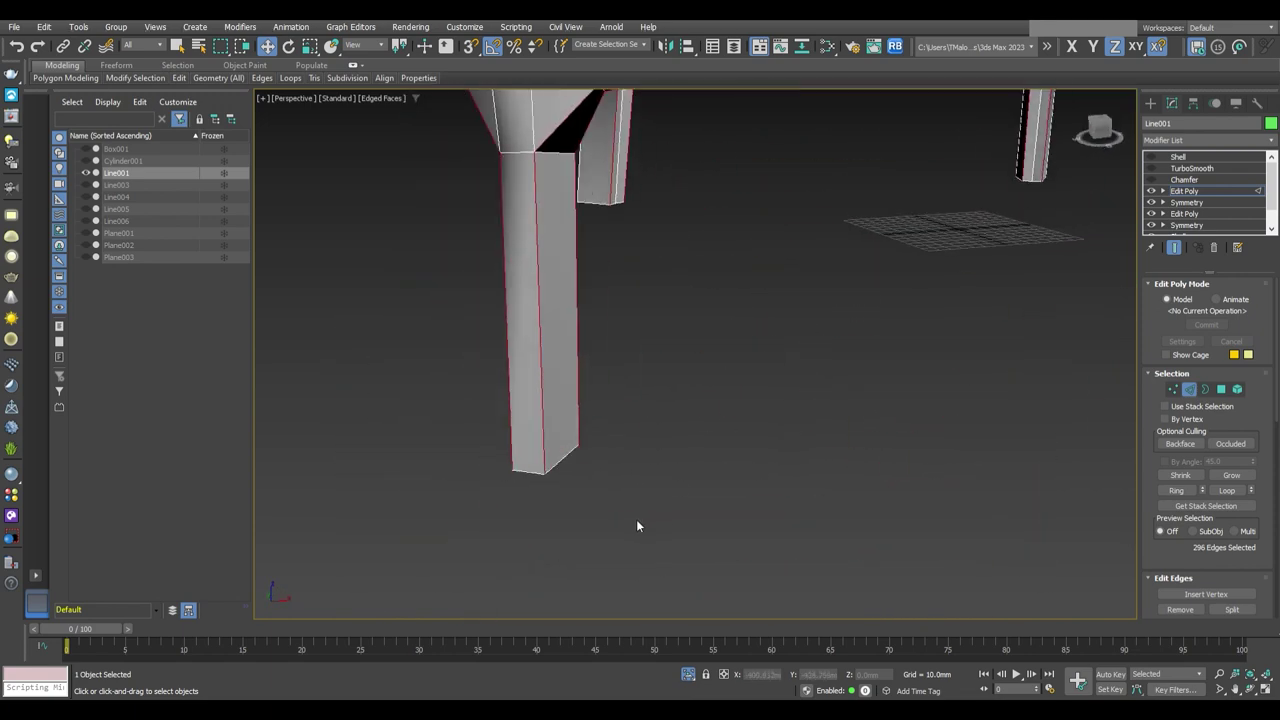
Ctrl-add the long outline edges running down the legs
ctrl+click(535, 484)
mouse_move(535, 484)
alt+middle_down()
mouse_move(606, 471)
mouse_move(371, 517)
alt+middle_up()
scroll(371, 517, down, 5)
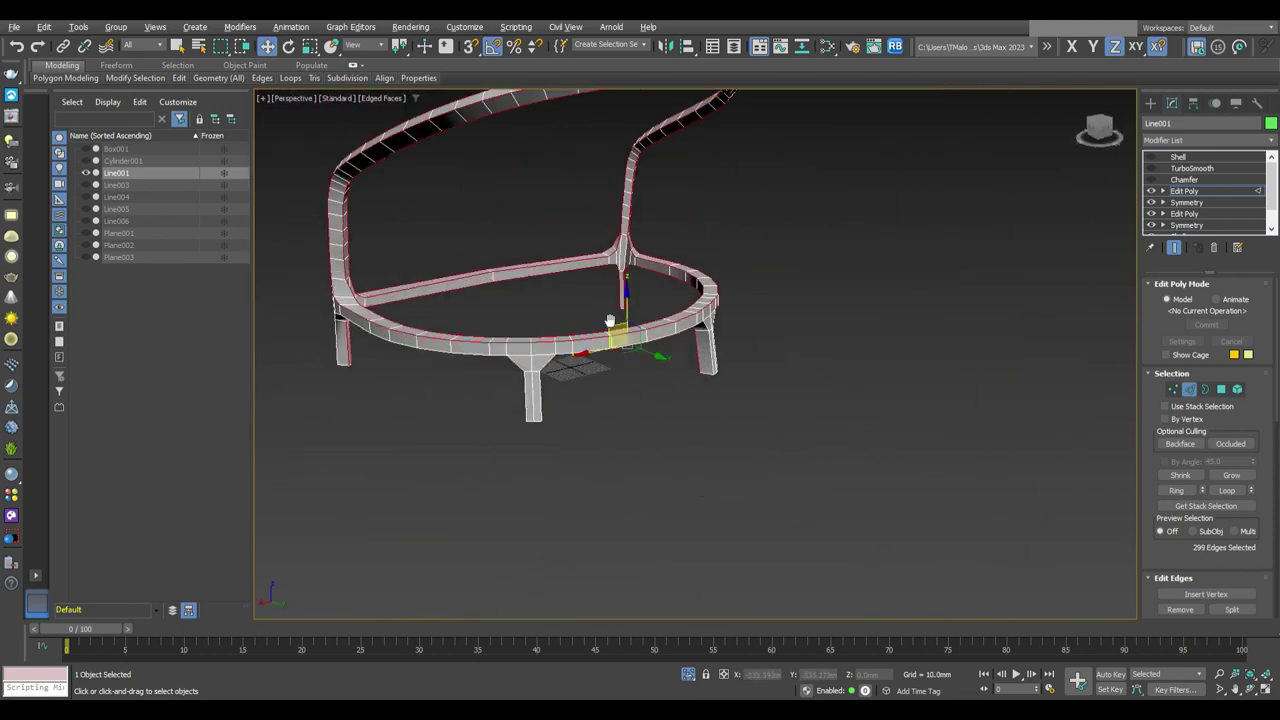
scroll(662, 491, up, 5)
alt+middle_drag(662, 491, 638, 470)
ctrl+click(750, 316)
scroll(750, 316, down, 5)
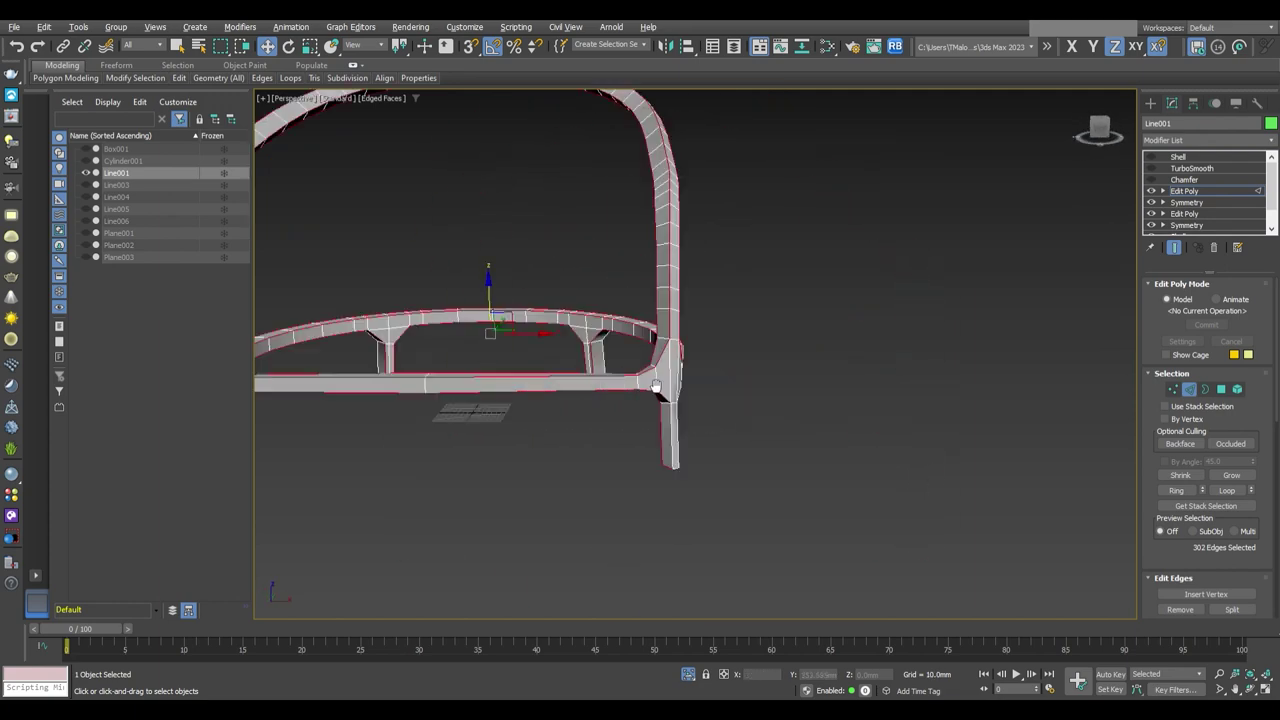
scroll(568, 396, up, 3)
alt+middle_drag(568, 396, 656, 407)
ctrl+click(600, 541)
scroll(600, 541, down, 5)
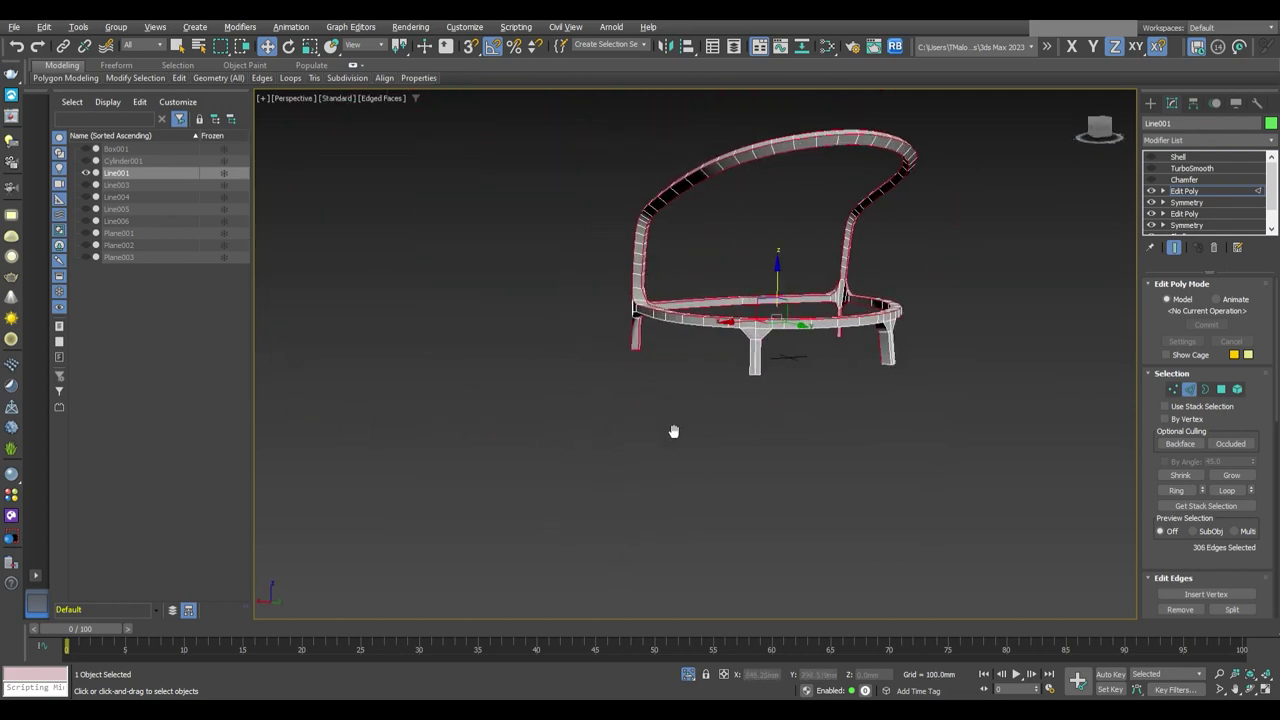
scroll(674, 434, up, 4)
Add the remaining seat-ring edges to the edge selection
mouse_move(624, 451)
alt+middle_down()
mouse_move(640, 451)
mouse_move(628, 343)
alt+middle_up()
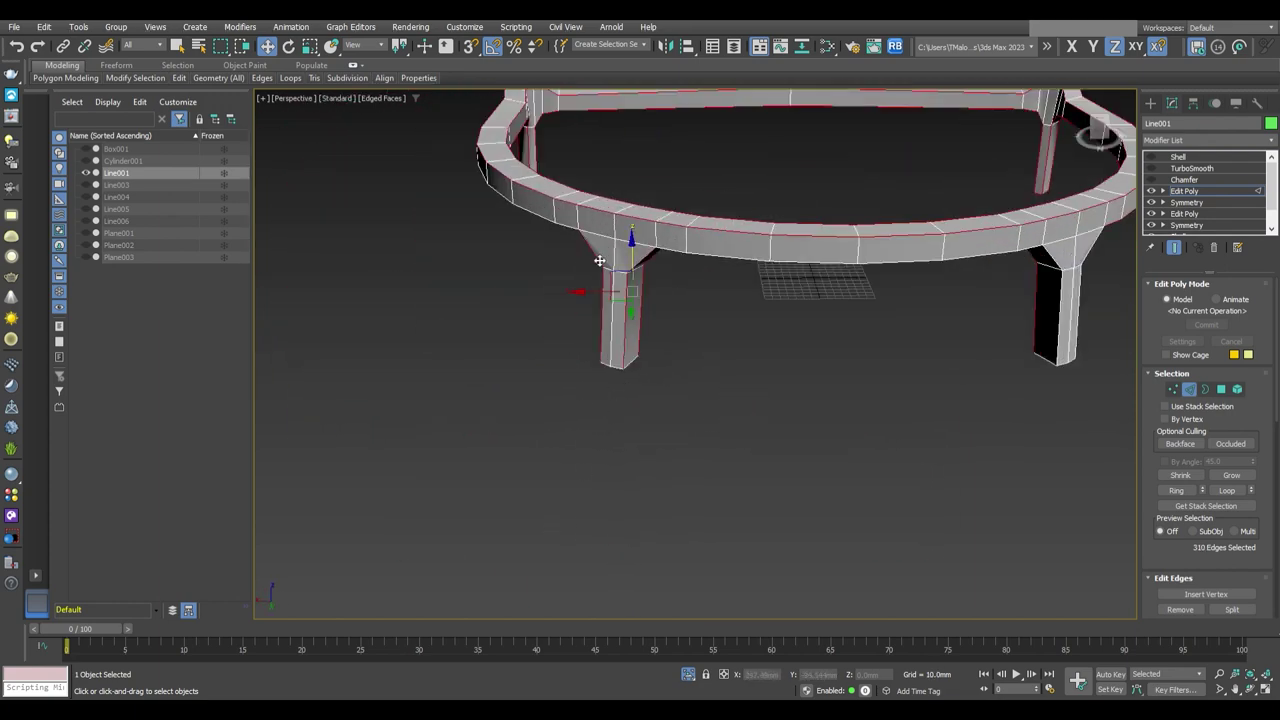
ctrl+click(619, 374)
scroll(619, 374, down, 5)
scroll(728, 375, up, 2)
mouse_move(728, 375)
alt+middle_down()
mouse_move(633, 361)
mouse_move(686, 363)
mouse_move(743, 404)
mouse_move(705, 368)
mouse_move(723, 346)
mouse_move(706, 343)
mouse_move(752, 390)
mouse_move(523, 451)
mouse_move(743, 451)
mouse_move(956, 412)
mouse_move(1040, 380)
alt+middle_up()
scroll(688, 367, up, 3)
ctrl+click(688, 367)
scroll(688, 367, down, 2)
scroll(561, 382, down, 2)
scroll(586, 354, down, 2)
scroll(678, 393, up, 3)
ctrl+click(743, 404)
scroll(743, 404, up, 2)
scroll(786, 398, down, 3)
Add the last leg edges, then select the Chamfer modifier in the stack
ctrl+click(705, 368)
scroll(713, 365, up, 2)
scroll(752, 390, down, 2)
scroll(743, 451, up, 2)
click(1185, 179)
scroll(772, 405, down, 2)
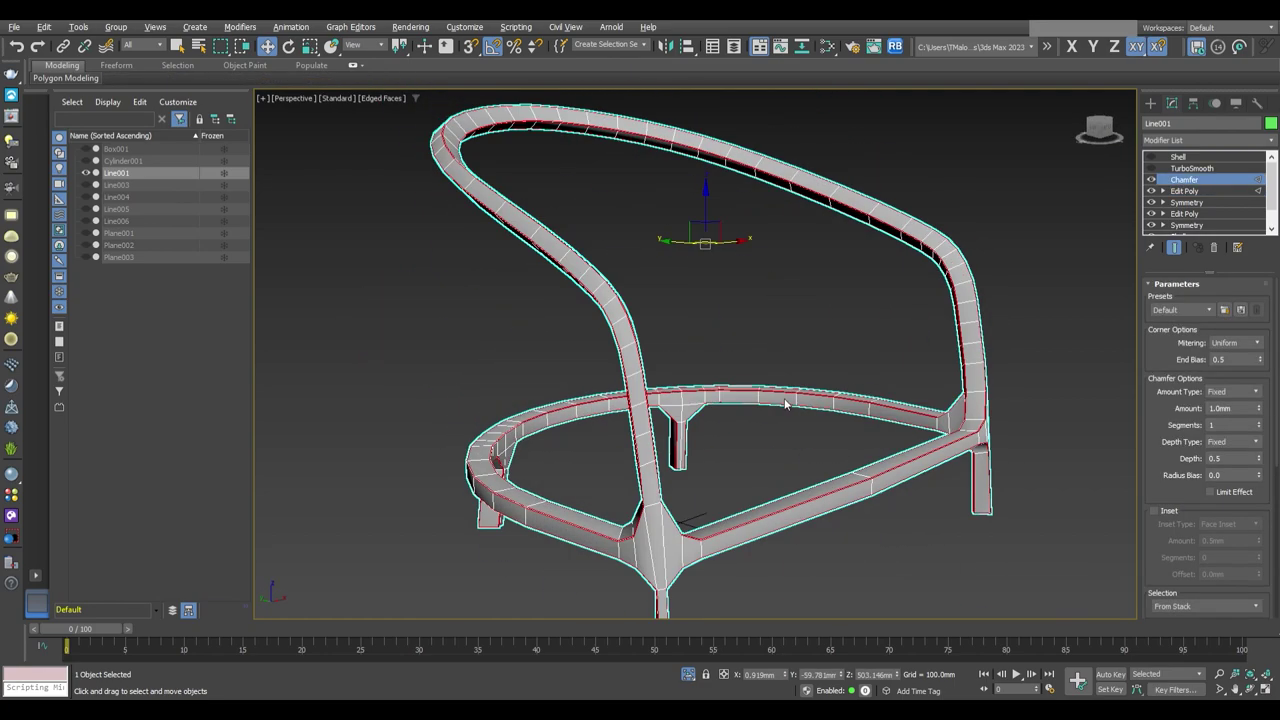
Review the chair with its TurboSmooth and Shell levels restored, orbiting around it
click(1200, 168)
mouse_move(921, 389)
alt+middle_down()
mouse_move(997, 429)
mouse_move(760, 520)
mouse_move(776, 531)
mouse_move(883, 509)
mouse_move(923, 523)
mouse_move(810, 526)
mouse_move(657, 443)
alt+middle_up()
click(1178, 156)
In the frame's lower Edit Poly, select front-leg faces and nudge one about 2.3 mm upward
click(1184, 213)
scroll(692, 509, up, 5)
scroll(576, 328, down, 2)
mouse_move(576, 328)
alt+middle_down()
mouse_move(475, 309)
mouse_move(582, 305)
alt+middle_up()
scroll(475, 309, down, 3)
key(r)
click(653, 335)
mouse_move(659, 323)
alt+middle_down()
mouse_move(671, 365)
mouse_move(651, 366)
mouse_move(640, 330)
mouse_move(600, 372)
mouse_move(505, 356)
mouse_move(619, 369)
mouse_move(965, 299)
alt+middle_up()
click(650, 333)
key(w)
scroll(650, 333, down, 2)
click(651, 366)
key(4)
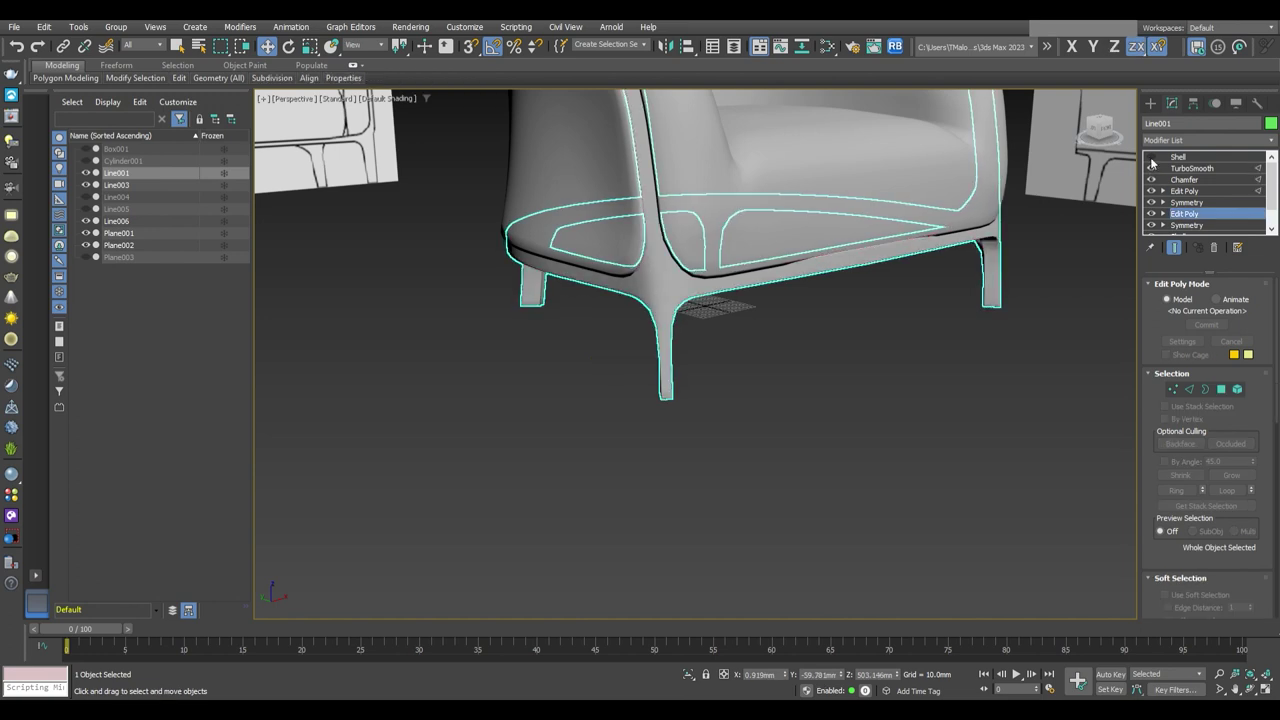
click(888, 431)
mouse_move(888, 431)
alt+middle_down()
mouse_move(822, 416)
mouse_move(918, 403)
mouse_move(808, 430)
alt+middle_up()
scroll(956, 404, down, 3)
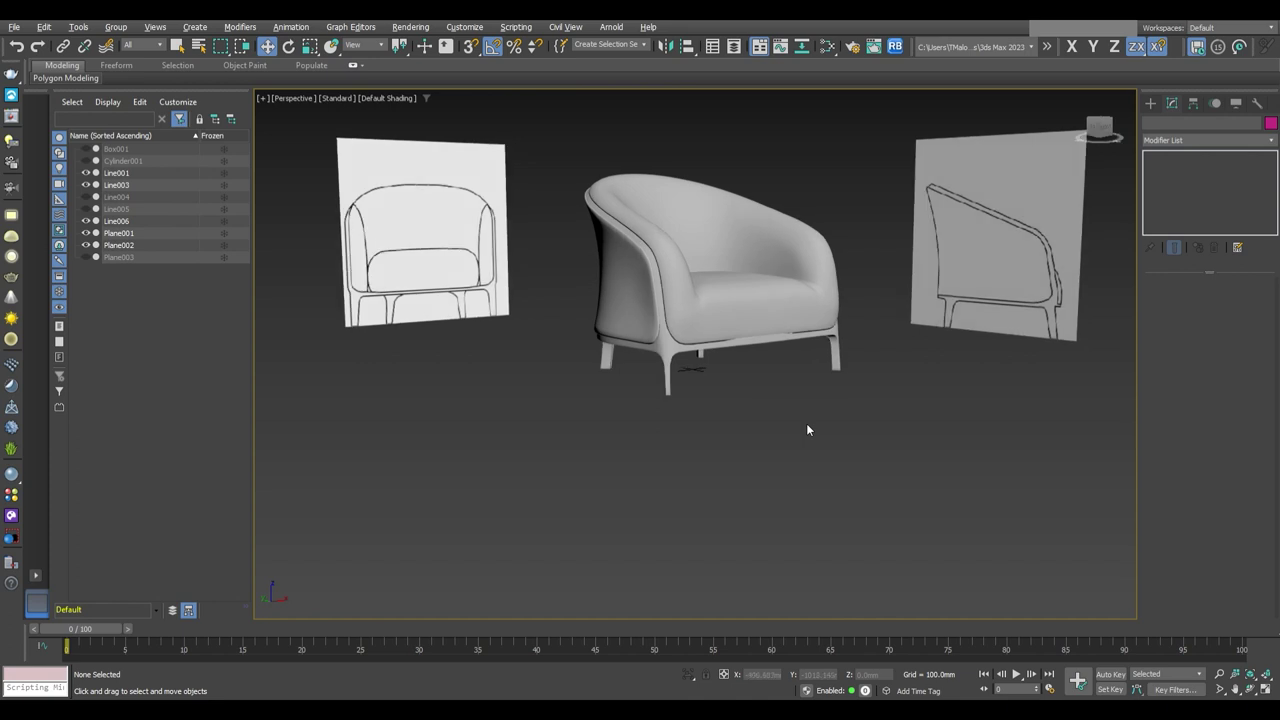
mouse_move(808, 430)
alt+middle_down()
mouse_move(691, 426)
mouse_move(877, 429)
mouse_move(710, 427)
mouse_move(700, 330)
alt+middle_up()
click(700, 325)
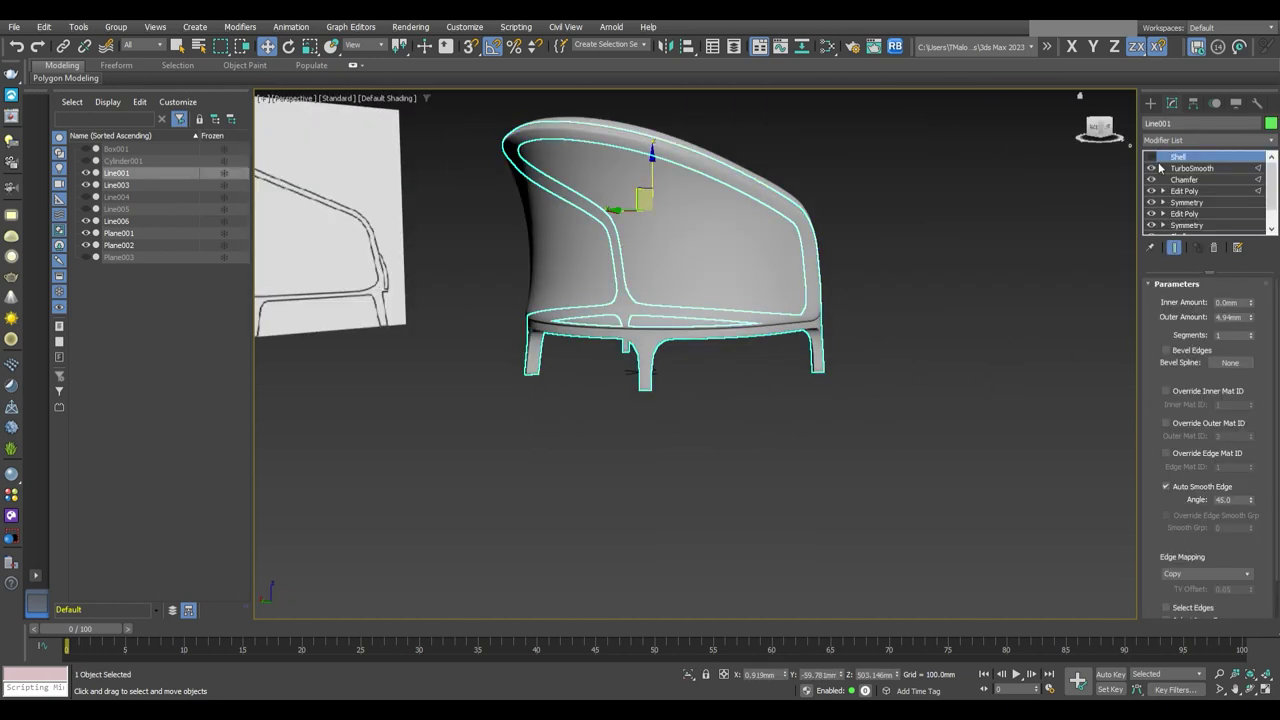
click(1184, 213)
key(4)
scroll(719, 432, up, 5)
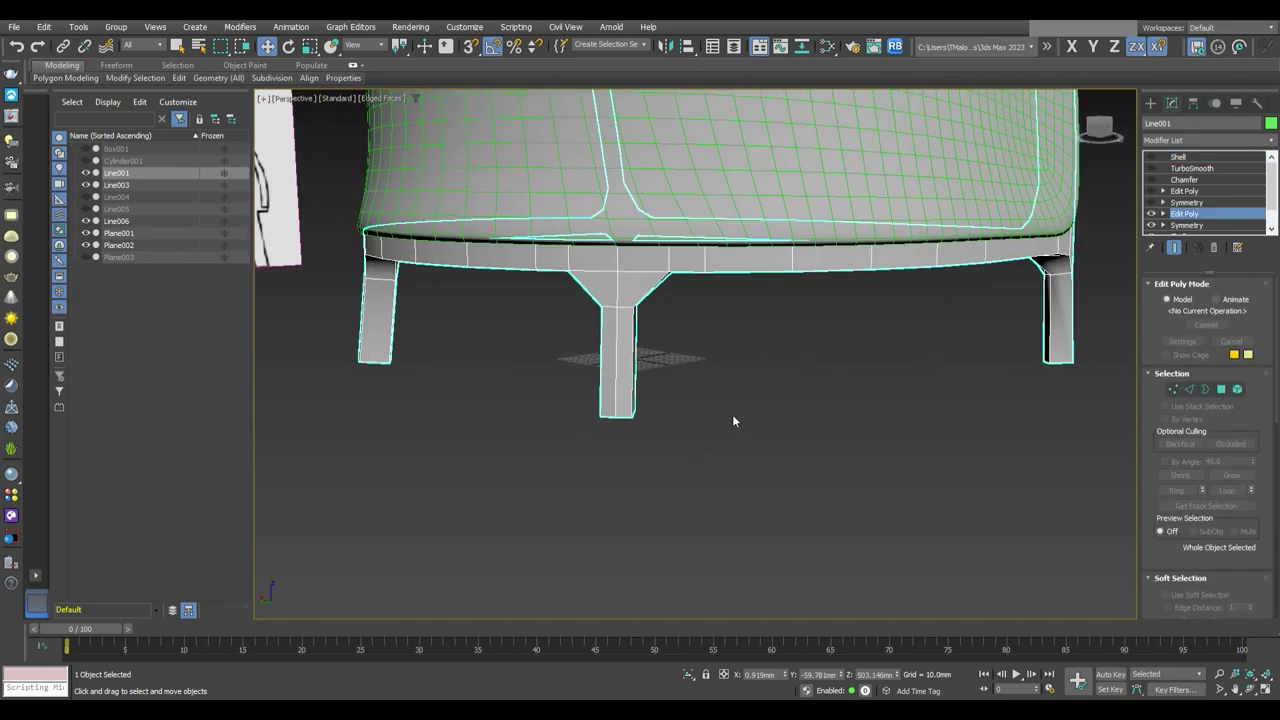
mouse_move(732, 414)
alt+middle_down()
mouse_move(646, 363)
mouse_move(555, 378)
mouse_move(643, 362)
mouse_move(556, 411)
mouse_move(643, 371)
mouse_move(652, 297)
mouse_move(603, 491)
mouse_move(540, 489)
mouse_move(645, 489)
alt+middle_up()
ctrl+click(556, 411)
click(1175, 213)
scroll(905, 384, down, 2)
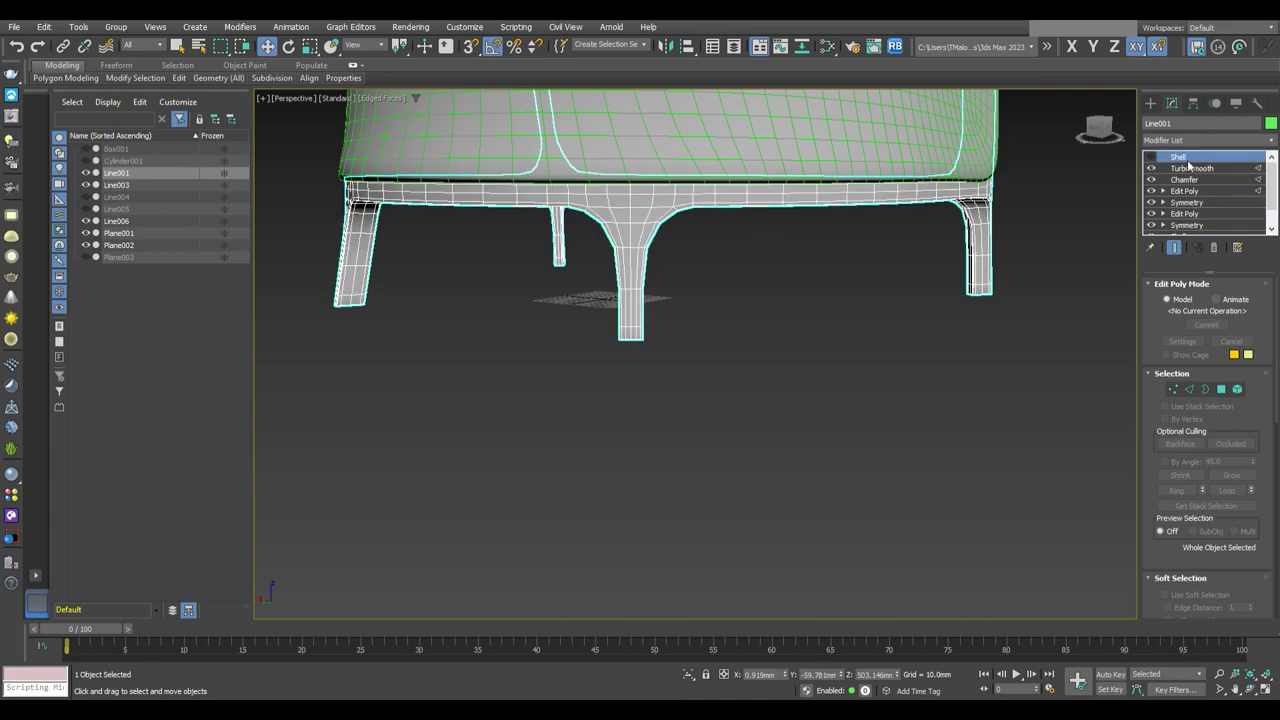
click(910, 386)
key(F4)
mouse_move(910, 386)
alt+middle_down()
mouse_move(817, 420)
mouse_move(836, 441)
mouse_move(902, 442)
mouse_move(711, 446)
mouse_move(760, 450)
alt+middle_up()
mouse_move(620, 494)
alt+middle_down()
mouse_move(634, 406)
mouse_move(851, 417)
mouse_move(727, 490)
mouse_move(649, 460)
mouse_move(737, 434)
mouse_move(669, 434)
mouse_move(943, 460)
mouse_move(818, 411)
alt+middle_up()
click(728, 386)
key(F4)
key(z)
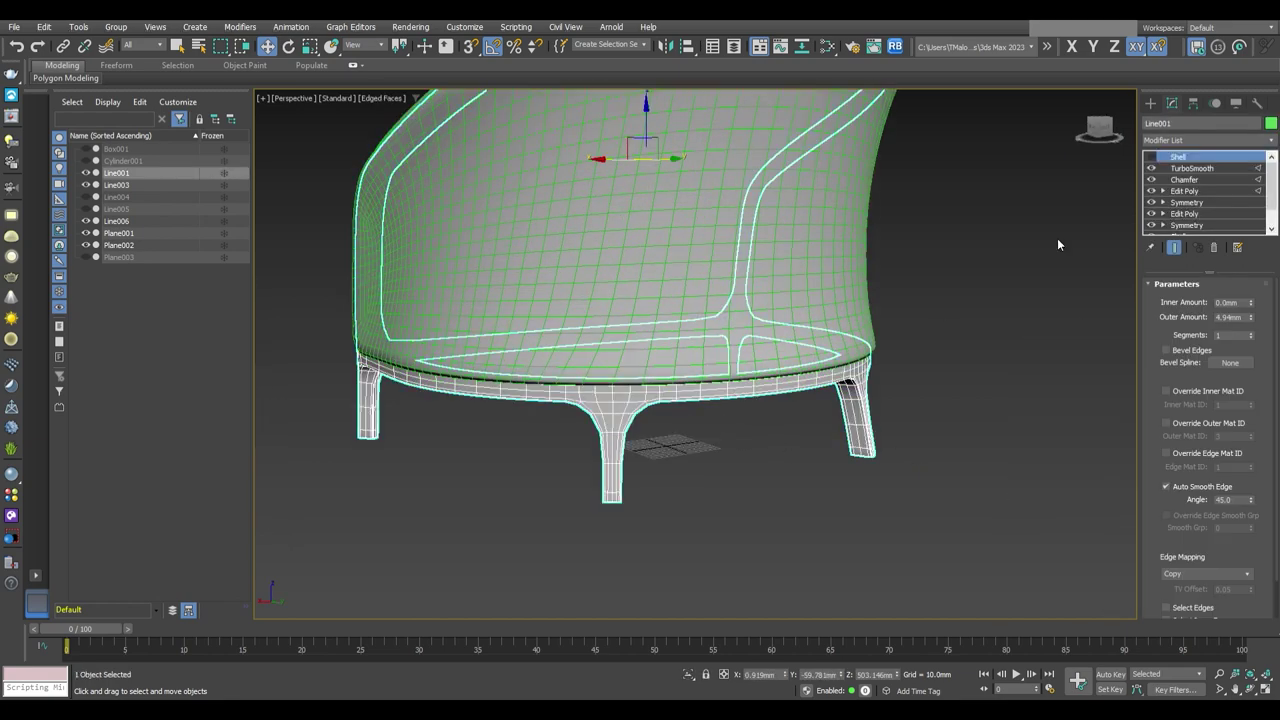
click(1150, 213)
Select the rear centre leg polygons of Line001 and reorient them with the Move tool
mouse_move(829, 426)
alt+middle_down()
mouse_move(662, 539)
mouse_move(776, 360)
mouse_move(700, 320)
alt+middle_up()
key(1)
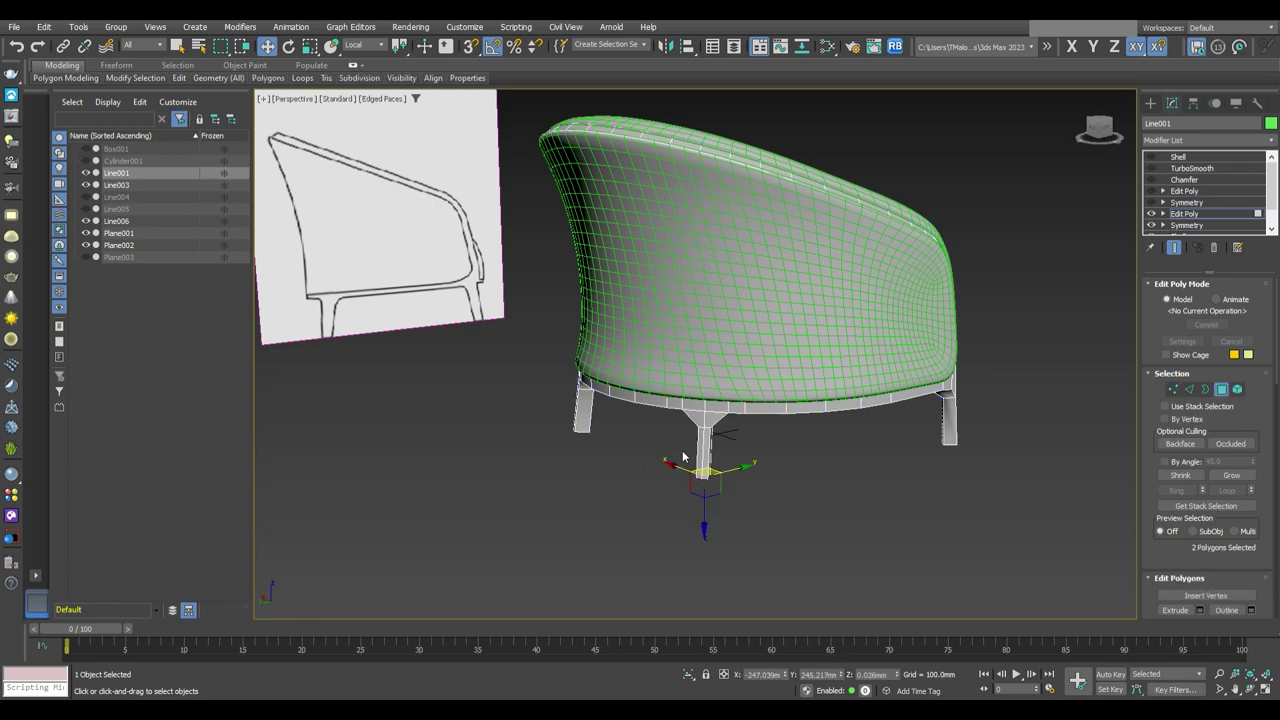
alt+middle_drag(683, 457, 779, 430)
key(alt+l)
mouse_move(608, 456)
alt+middle_down()
mouse_move(757, 457)
mouse_move(735, 418)
alt+middle_up()
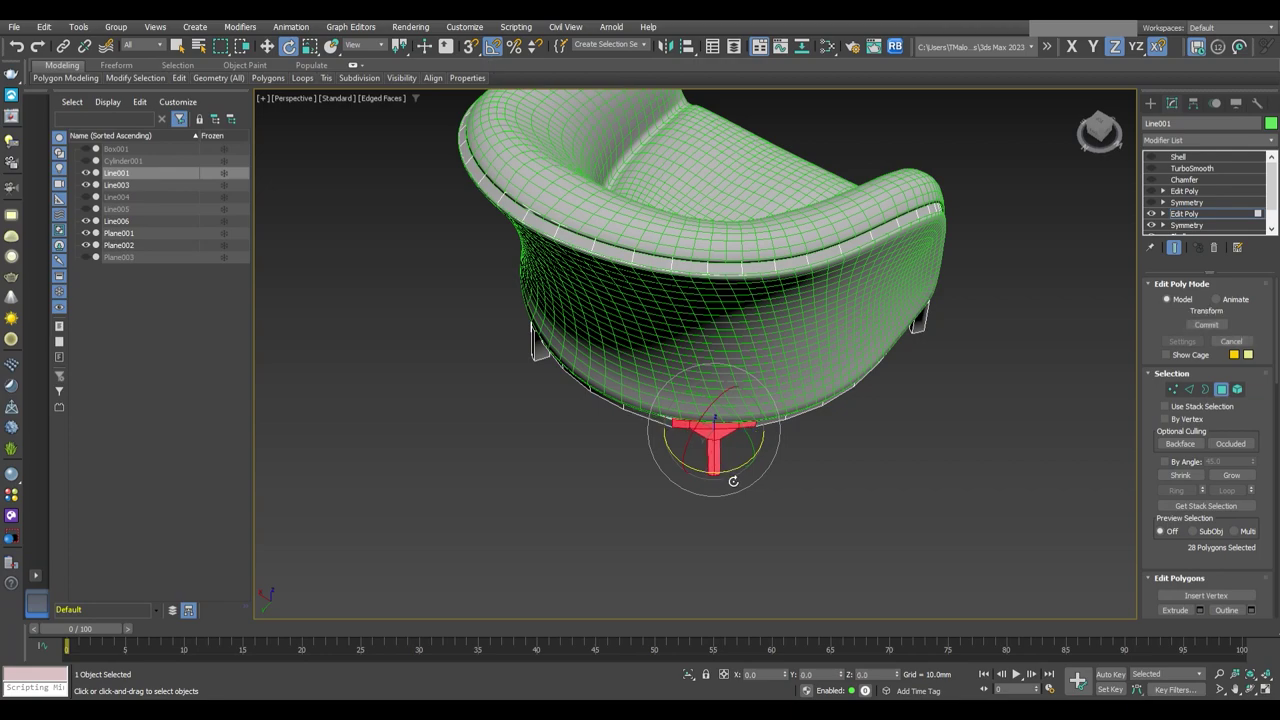
scroll(677, 398, up, 3)
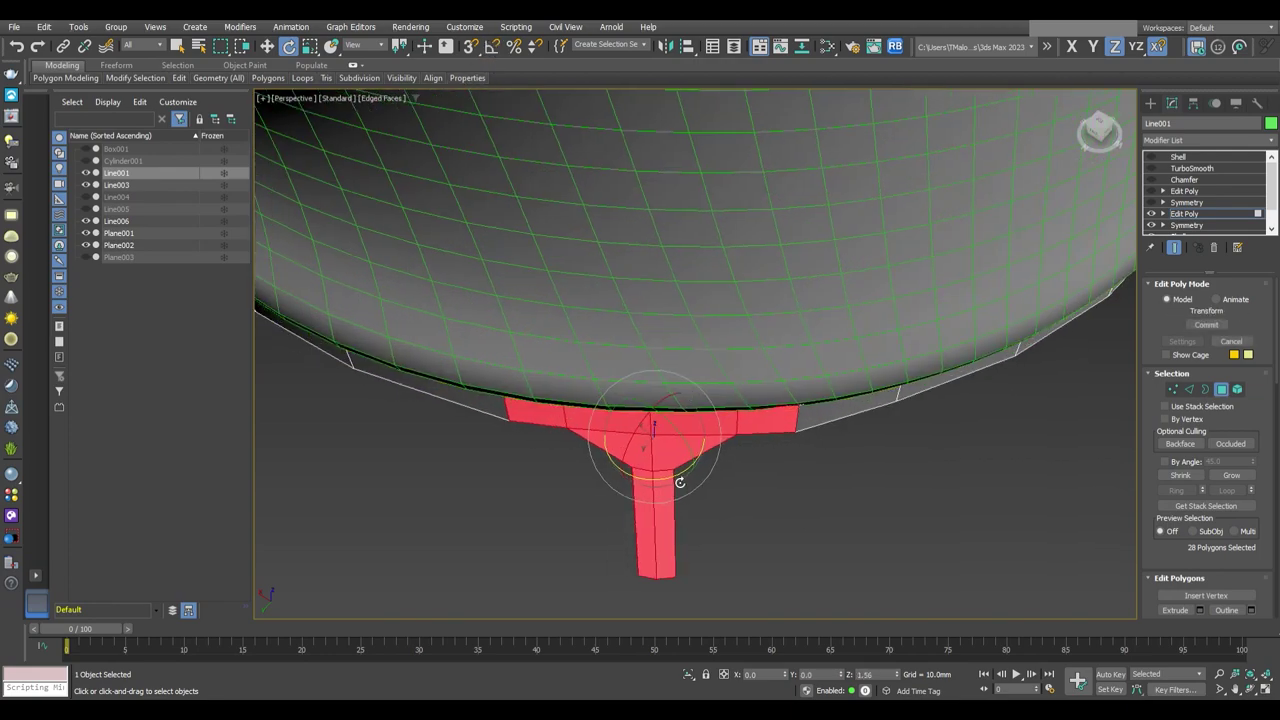
scroll(680, 482, down, 5)
mouse_move(697, 437)
alt+middle_down()
mouse_move(700, 410)
mouse_move(753, 396)
alt+middle_up()
key(w)
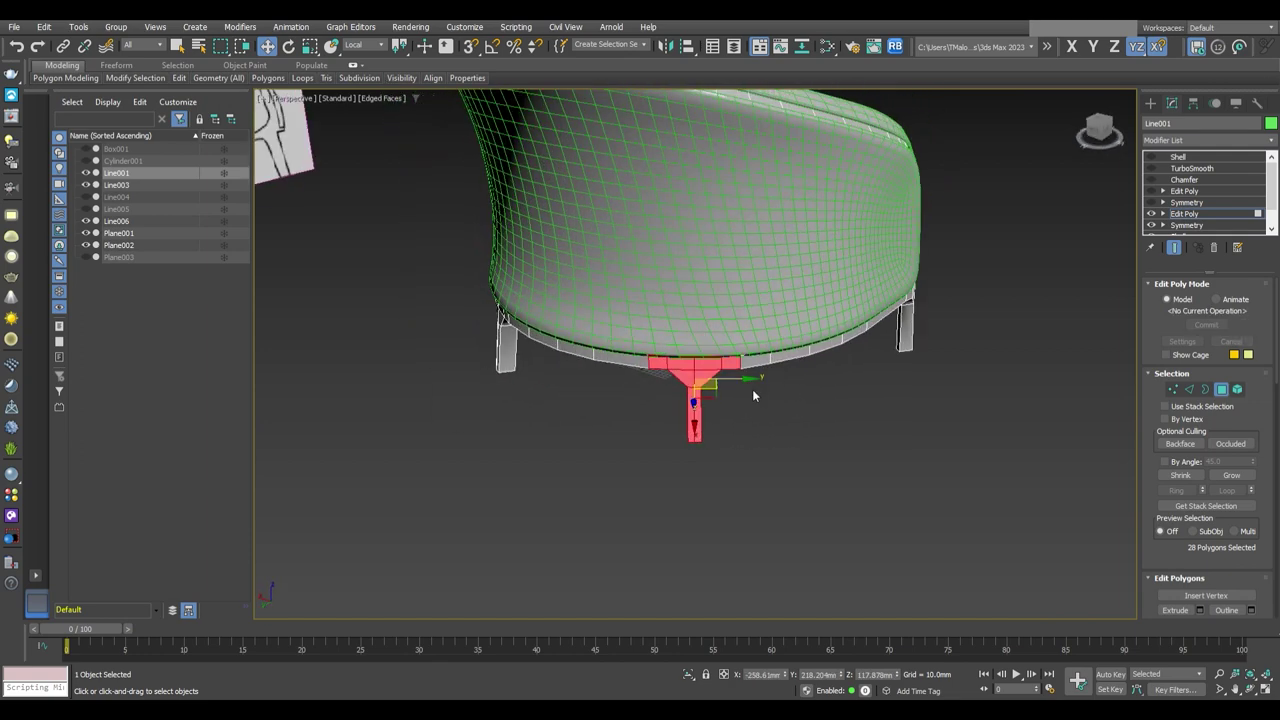
Return to the top of the frame's stack, deselect it, and view the chair from behind
click(1161, 166)
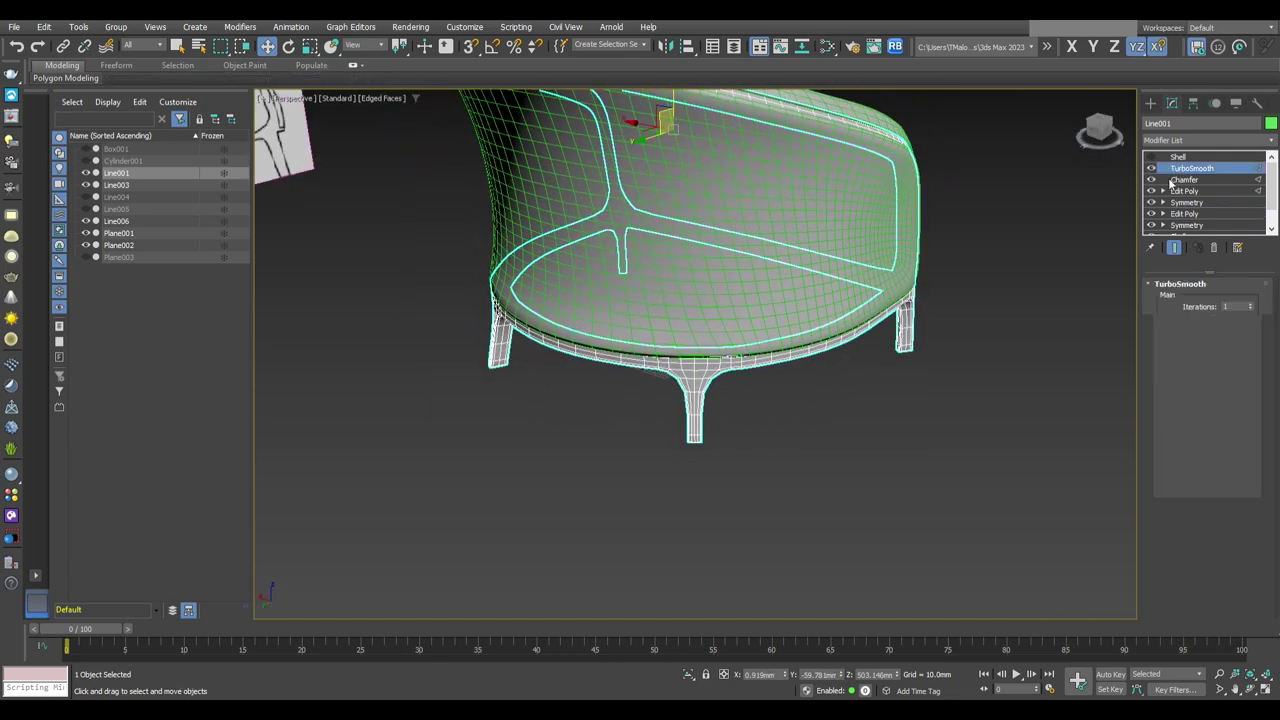
scroll(770, 432, down, 5)
click(770, 432)
mouse_move(741, 452)
alt+middle_down()
mouse_move(671, 452)
mouse_move(840, 456)
mouse_move(840, 482)
mouse_move(855, 483)
mouse_move(889, 386)
mouse_move(754, 448)
mouse_move(746, 466)
mouse_move(810, 470)
alt+middle_up()
mouse_move(706, 411)
alt+middle_down()
mouse_move(798, 482)
mouse_move(748, 433)
mouse_move(686, 436)
alt+middle_up()
key(f)
key(p)
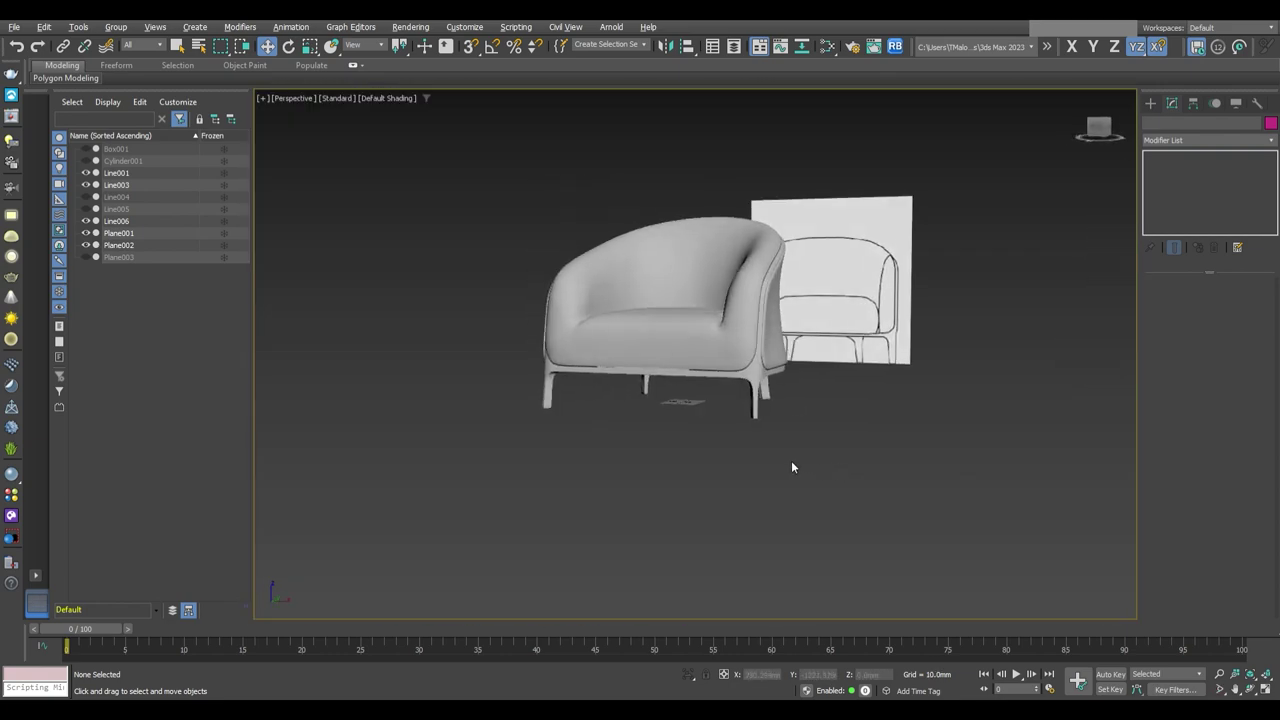
mouse_move(790, 467)
alt+middle_down()
mouse_move(1017, 491)
mouse_move(774, 503)
mouse_move(703, 461)
mouse_move(900, 491)
mouse_move(794, 500)
mouse_move(781, 483)
mouse_move(914, 448)
alt+middle_up()
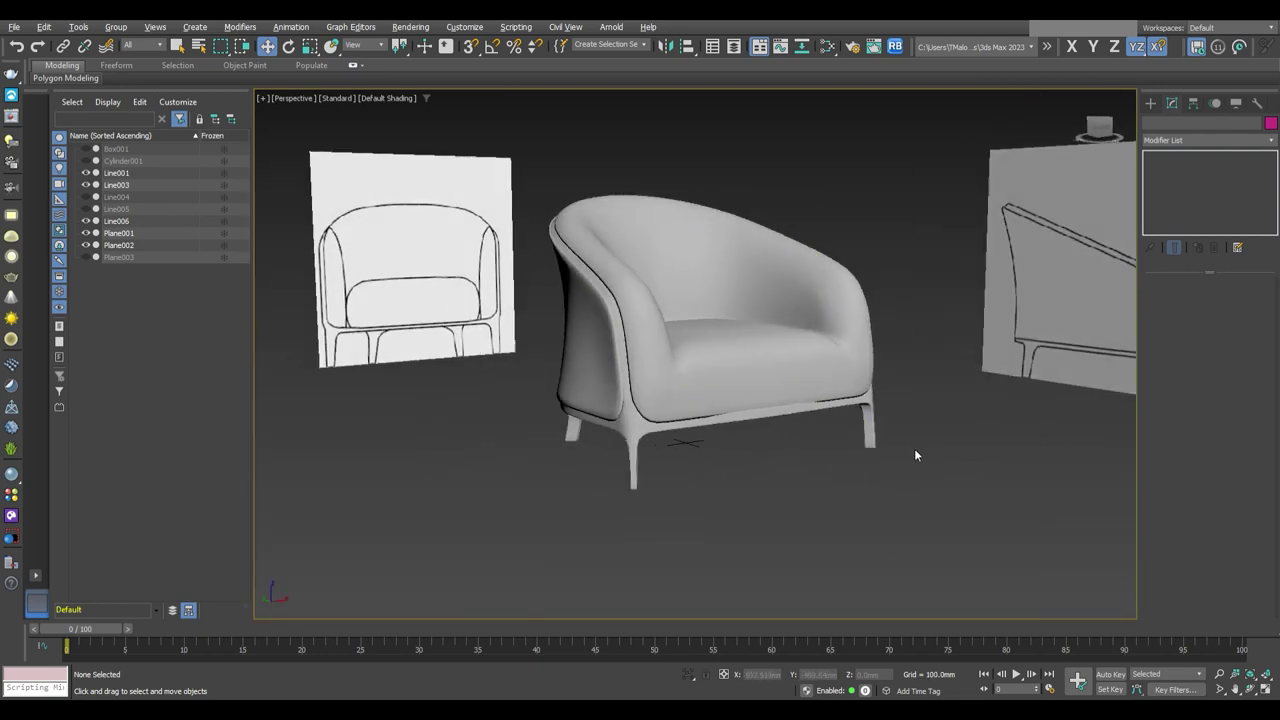
Open Line006's base Editable Poly at vertex level with edged faces, comparing against frame Line001
click(851, 437)
click(1177, 190)
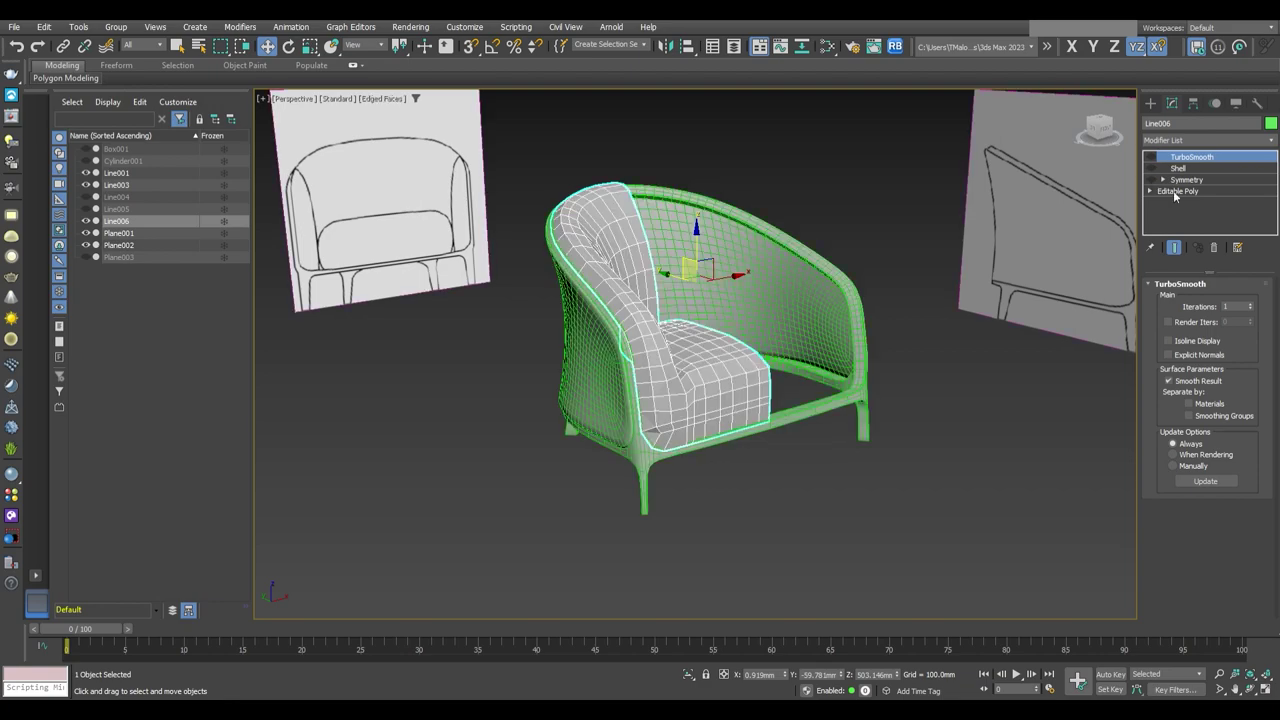
key(1)
key(F4)
scroll(700, 400, up, 5)
mouse_move(700, 400)
alt+middle_down()
mouse_move(760, 330)
mouse_move(745, 375)
mouse_move(707, 374)
alt+middle_up()
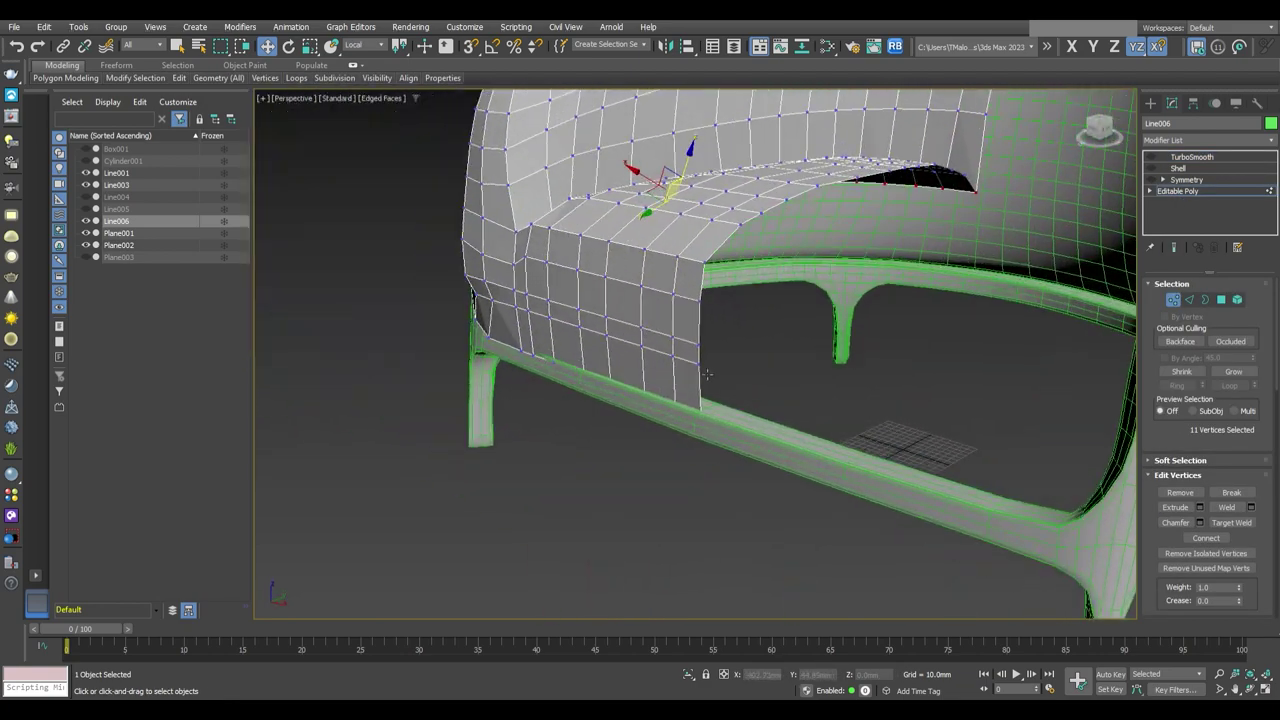
key(1)
click(712, 275)
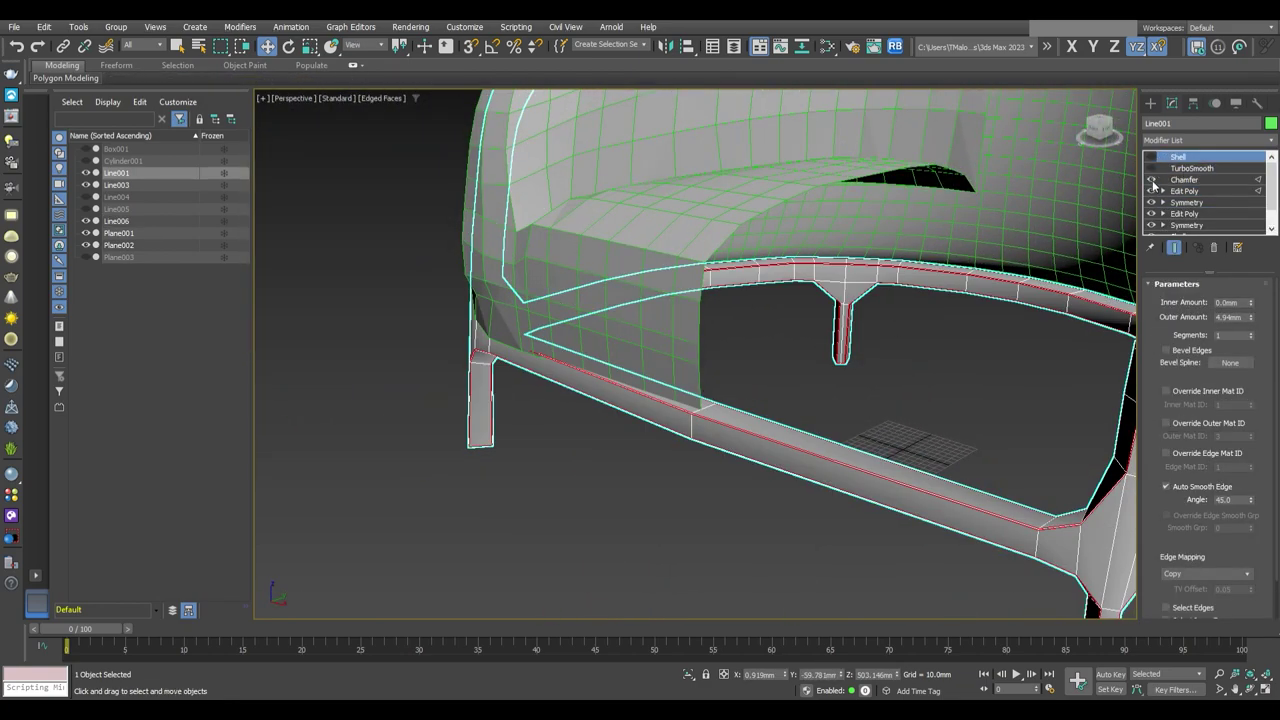
click(722, 377)
Select the seat's corner vertices at the arm joint and nudge them against the frame rim
key(1)
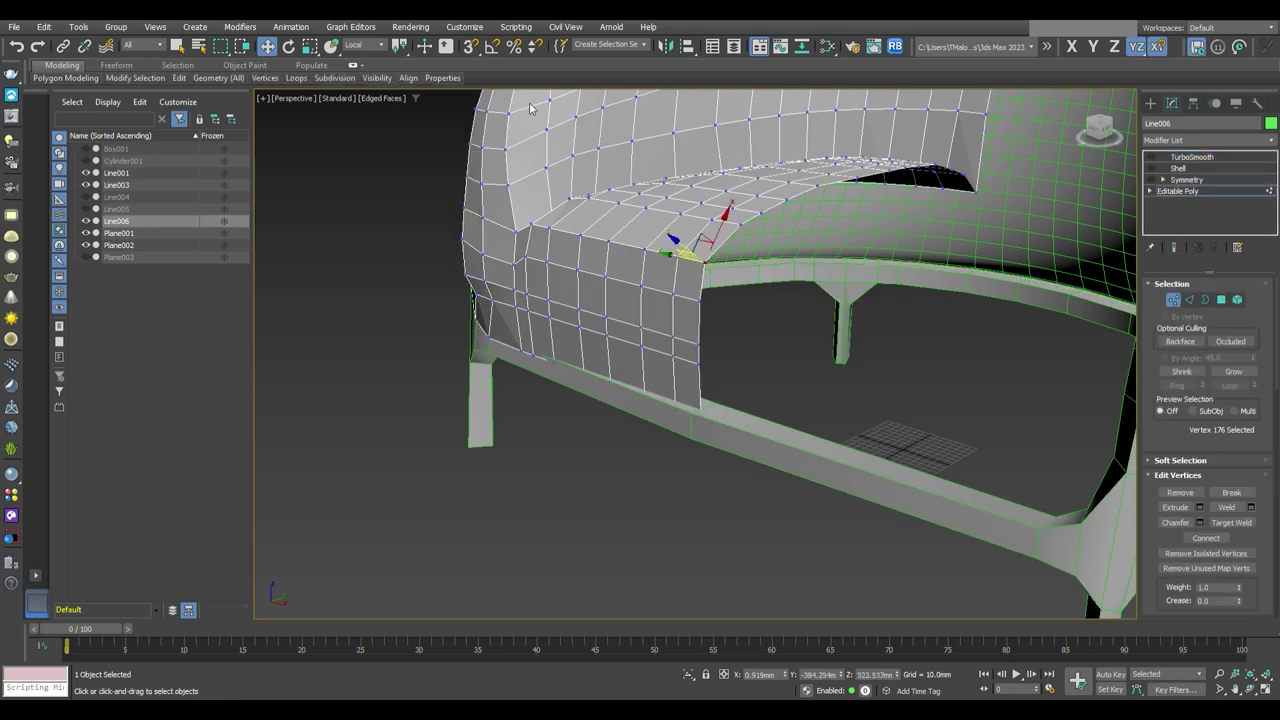
alt+middle_drag(726, 404, 750, 403)
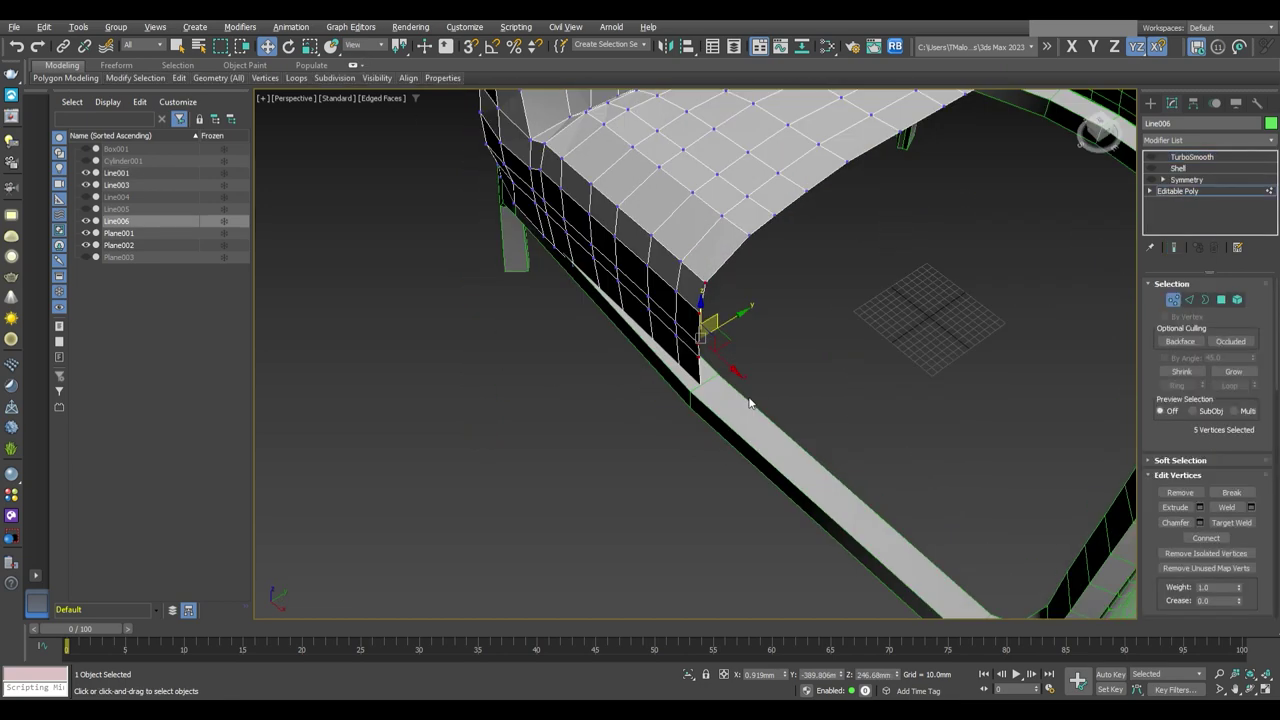
alt+middle_drag(724, 335, 655, 352)
click(655, 352)
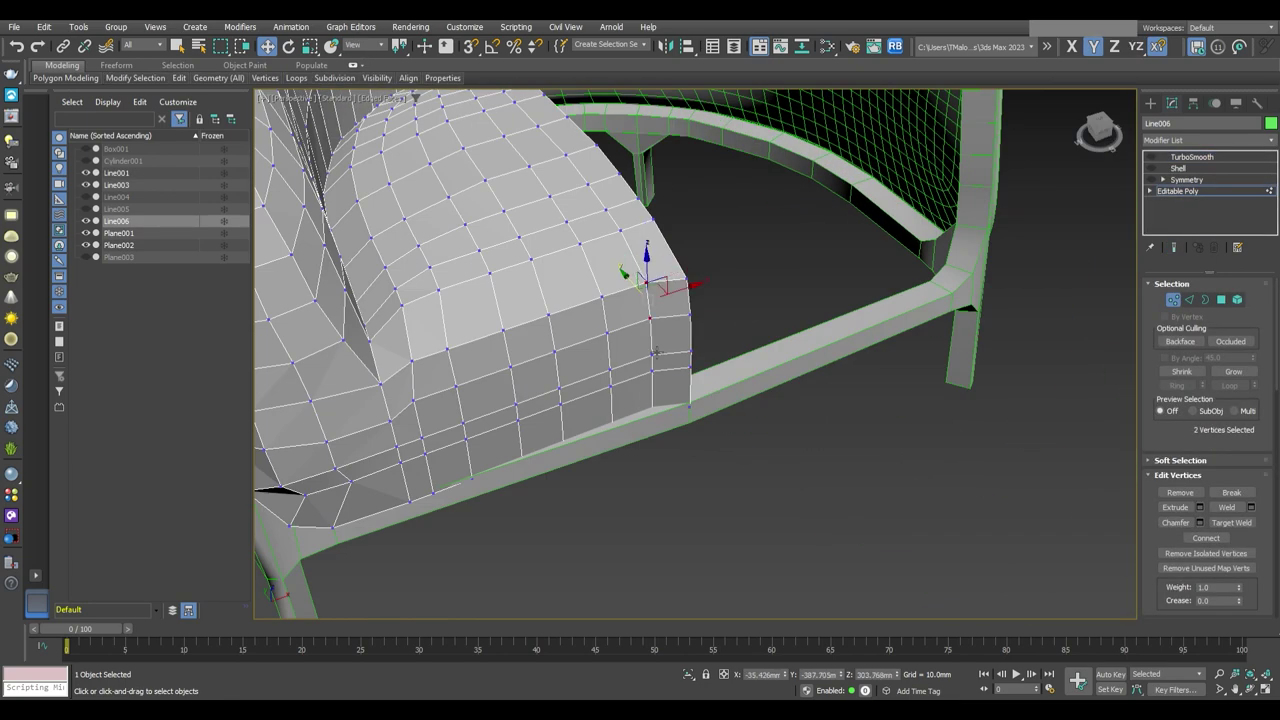
mouse_move(651, 398)
alt+middle_down()
mouse_move(648, 322)
mouse_move(610, 339)
alt+middle_up()
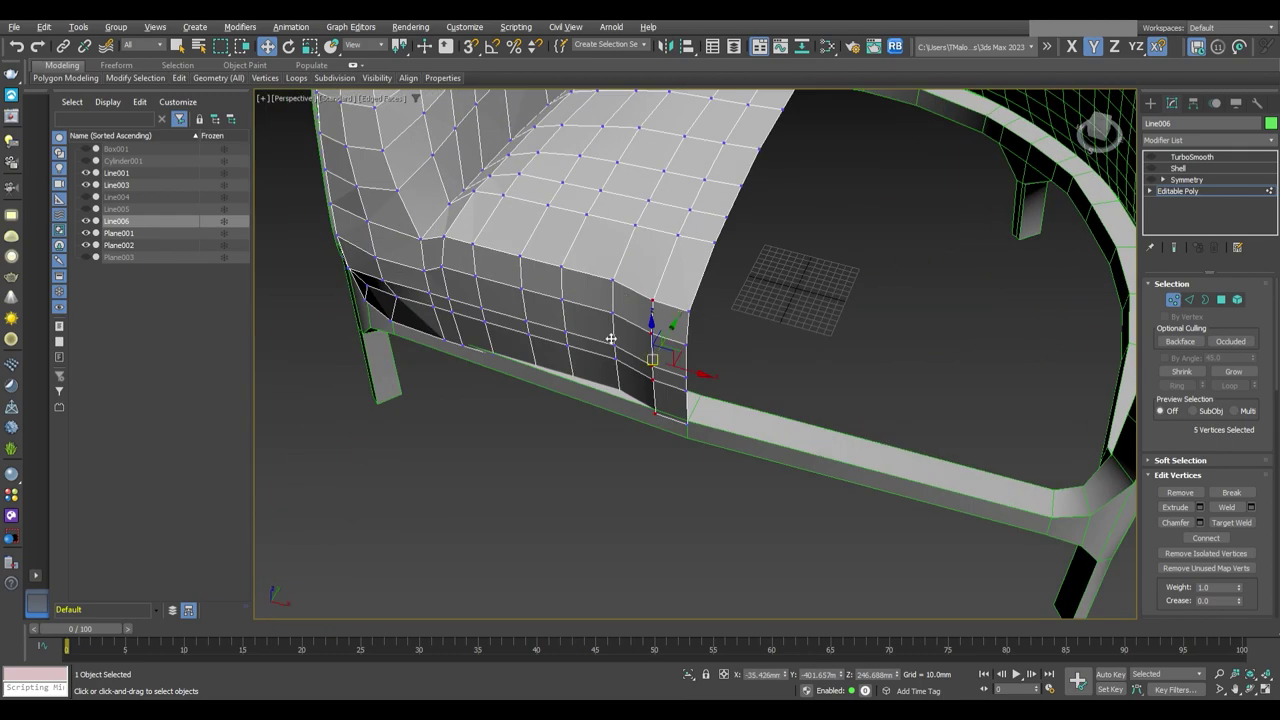
click(611, 291)
mouse_move(611, 291)
alt+middle_down()
mouse_move(608, 320)
mouse_move(598, 305)
alt+middle_up()
alt+middle_drag(598, 416, 613, 329)
ctrl+click(613, 329)
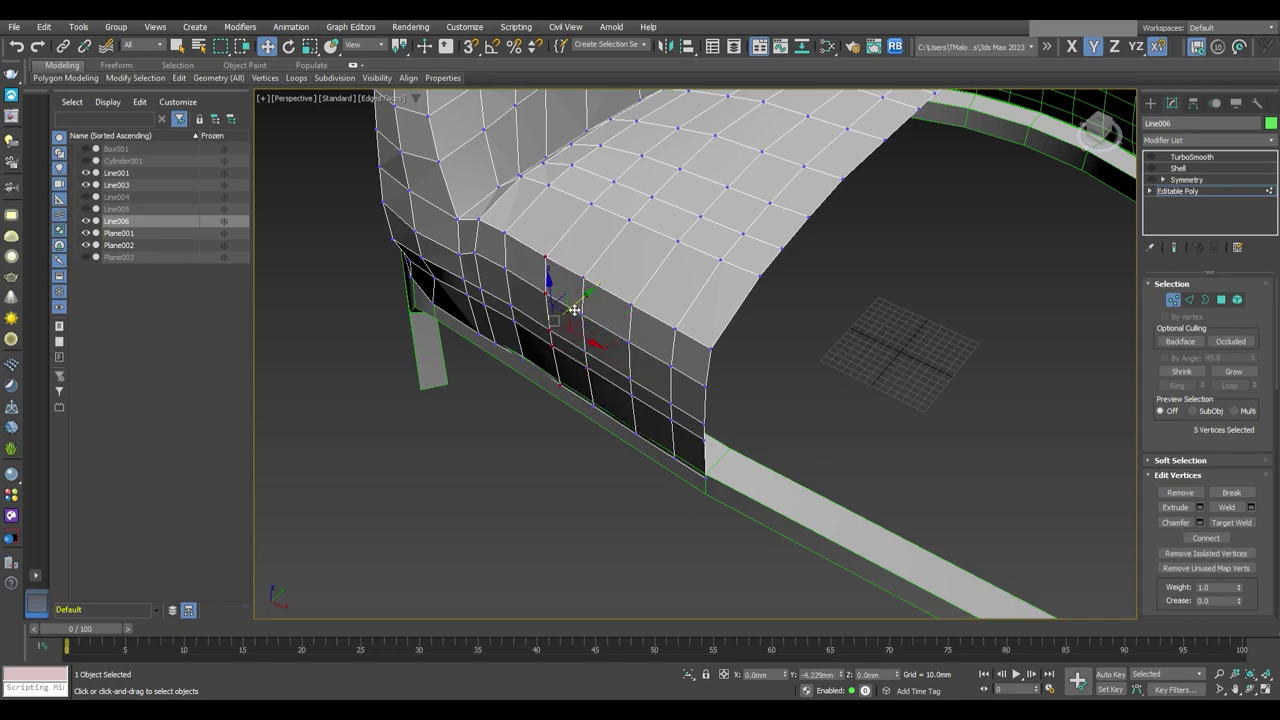
alt+middle_drag(575, 310, 545, 234)
scroll(578, 301, down, 3)
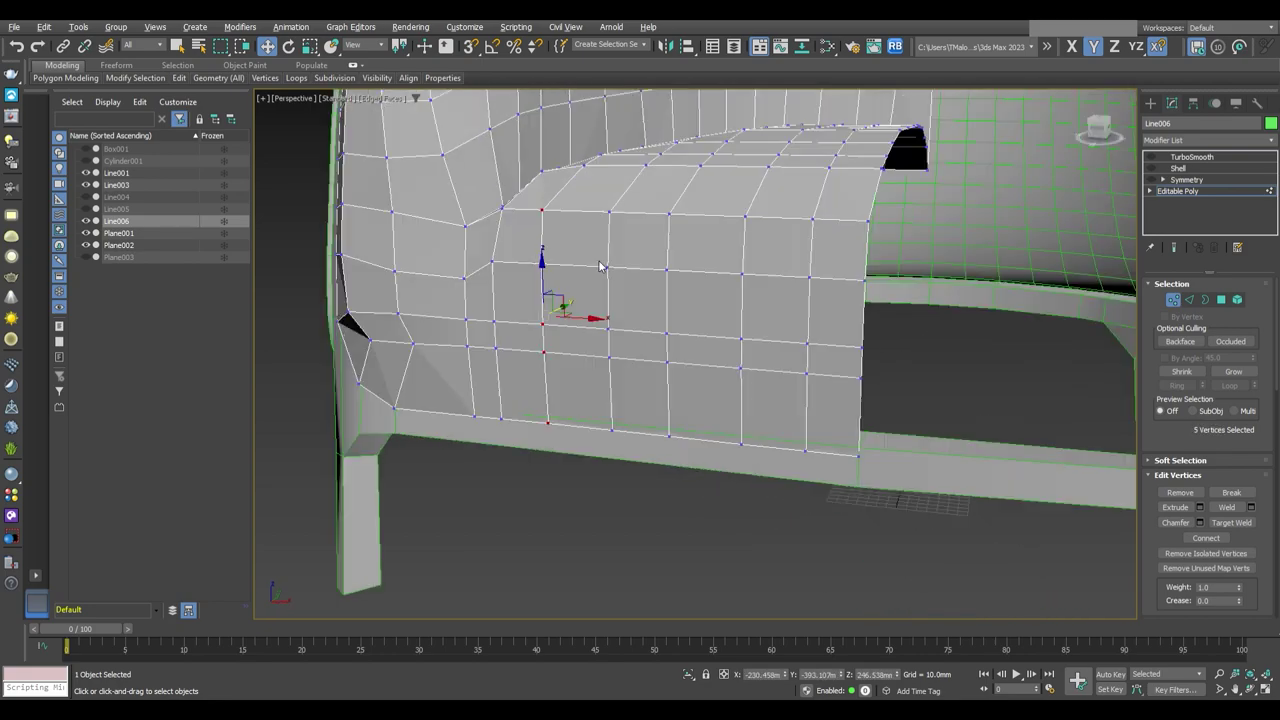
alt+middle_drag(590, 300, 686, 271)
click(1148, 190)
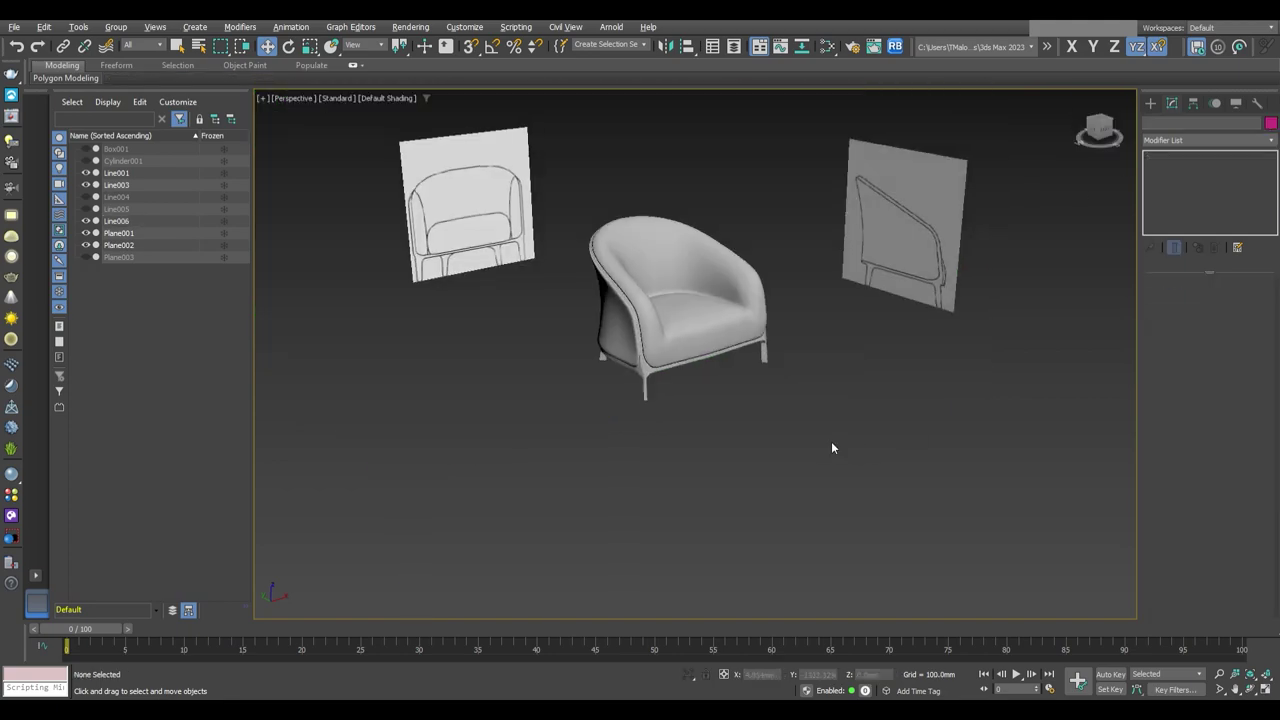
Inspect the outer shell Line003's Shell thickness settings, then deselect it
scroll(831, 441, up, 4)
scroll(815, 488, up, 3)
alt+middle_drag(803, 486, 774, 448)
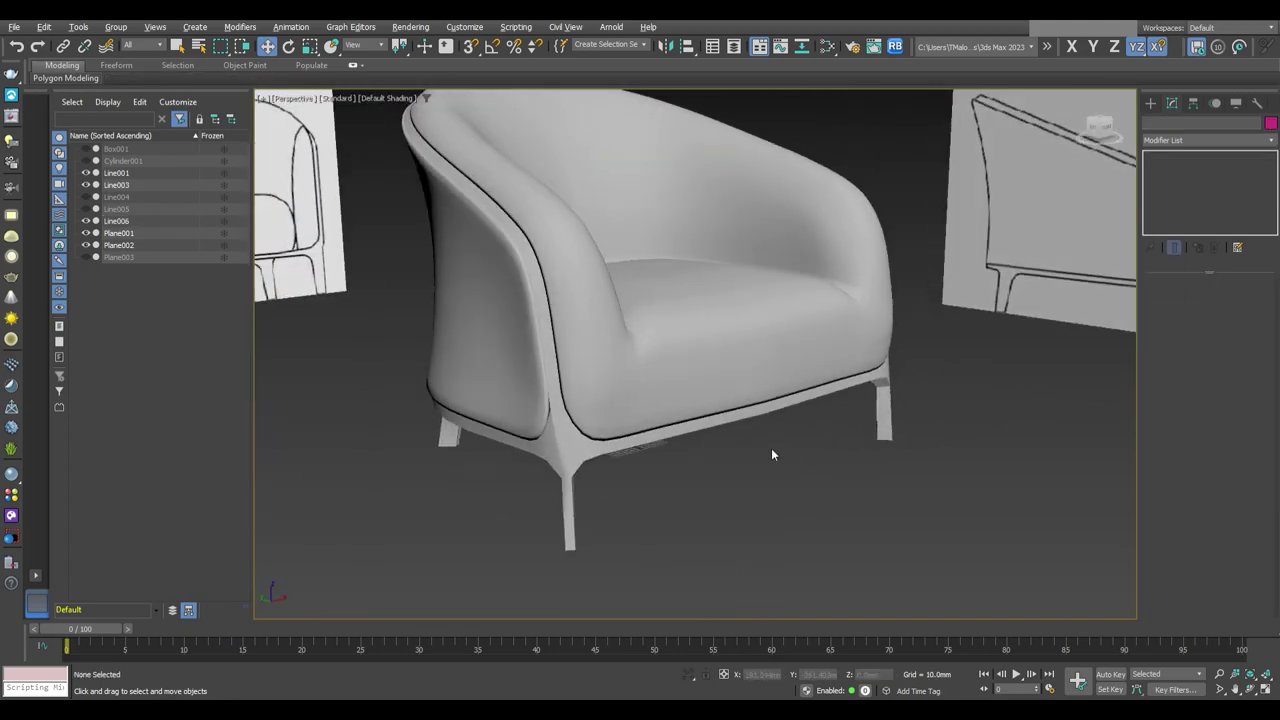
click(850, 386)
click(938, 418)
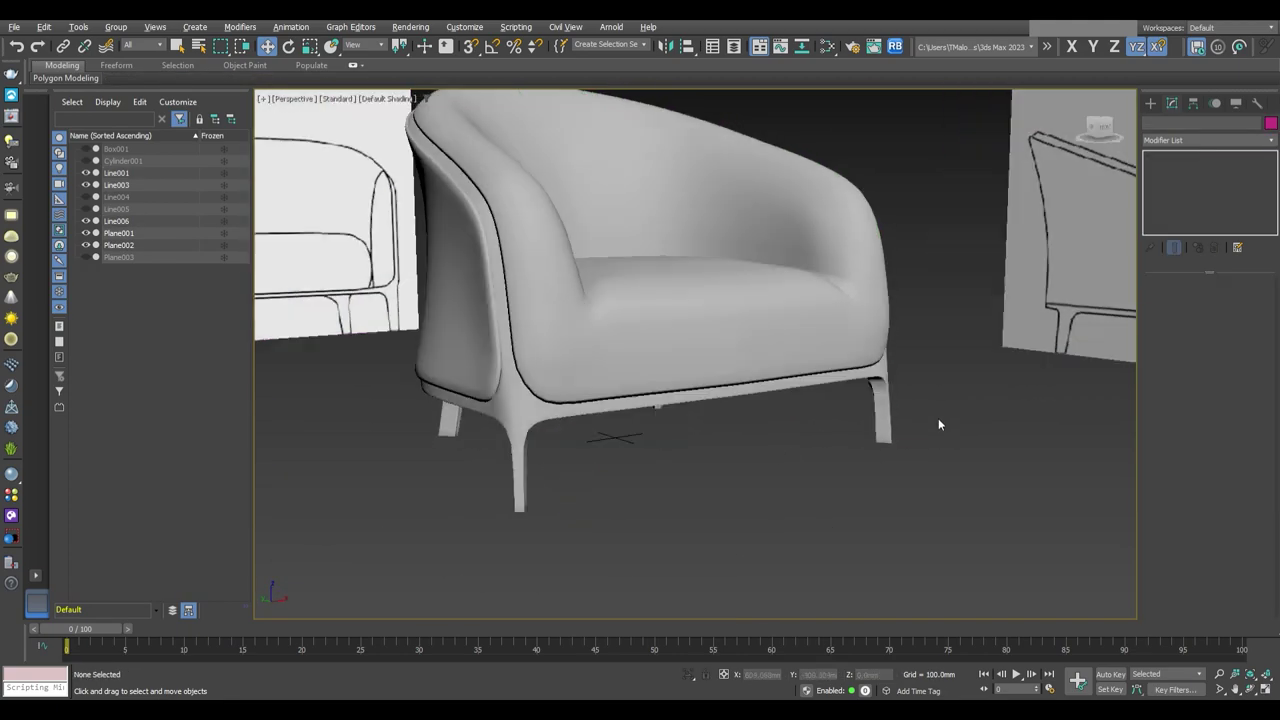
mouse_move(938, 418)
alt+middle_down()
mouse_move(748, 432)
mouse_move(786, 449)
mouse_move(723, 443)
mouse_move(745, 457)
mouse_move(586, 443)
alt+middle_up()
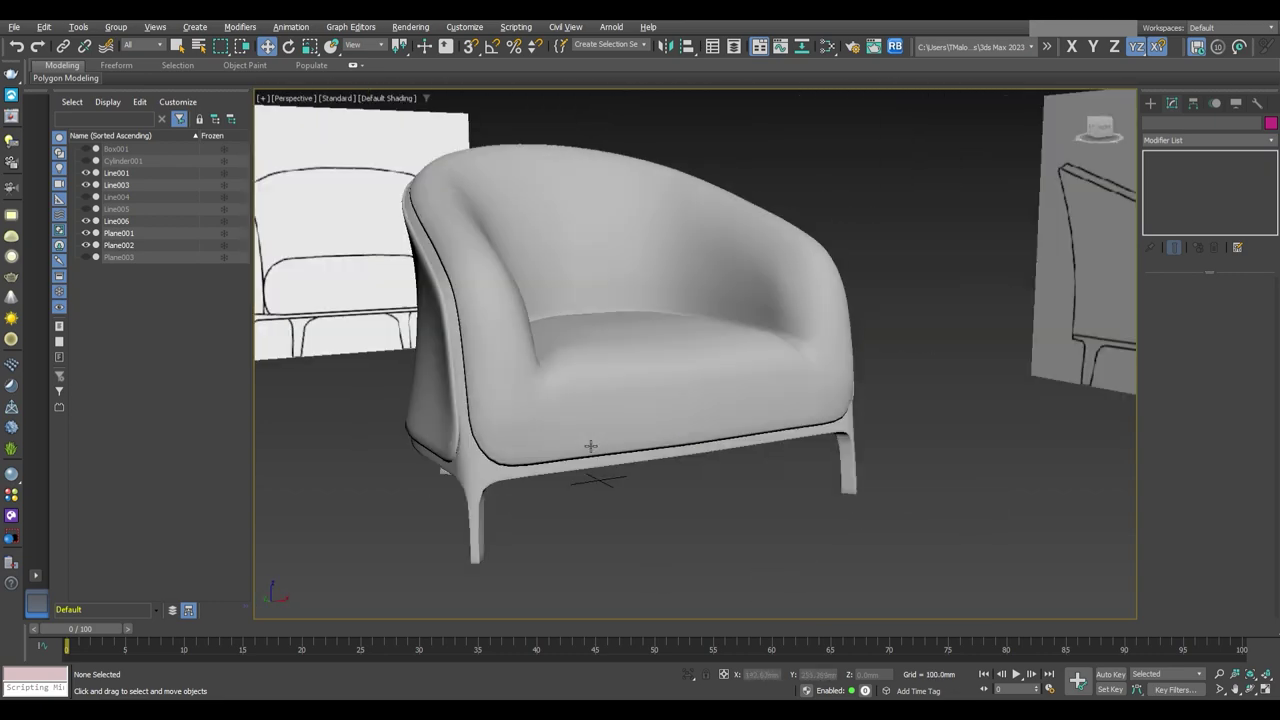
click(650, 434)
click(1178, 168)
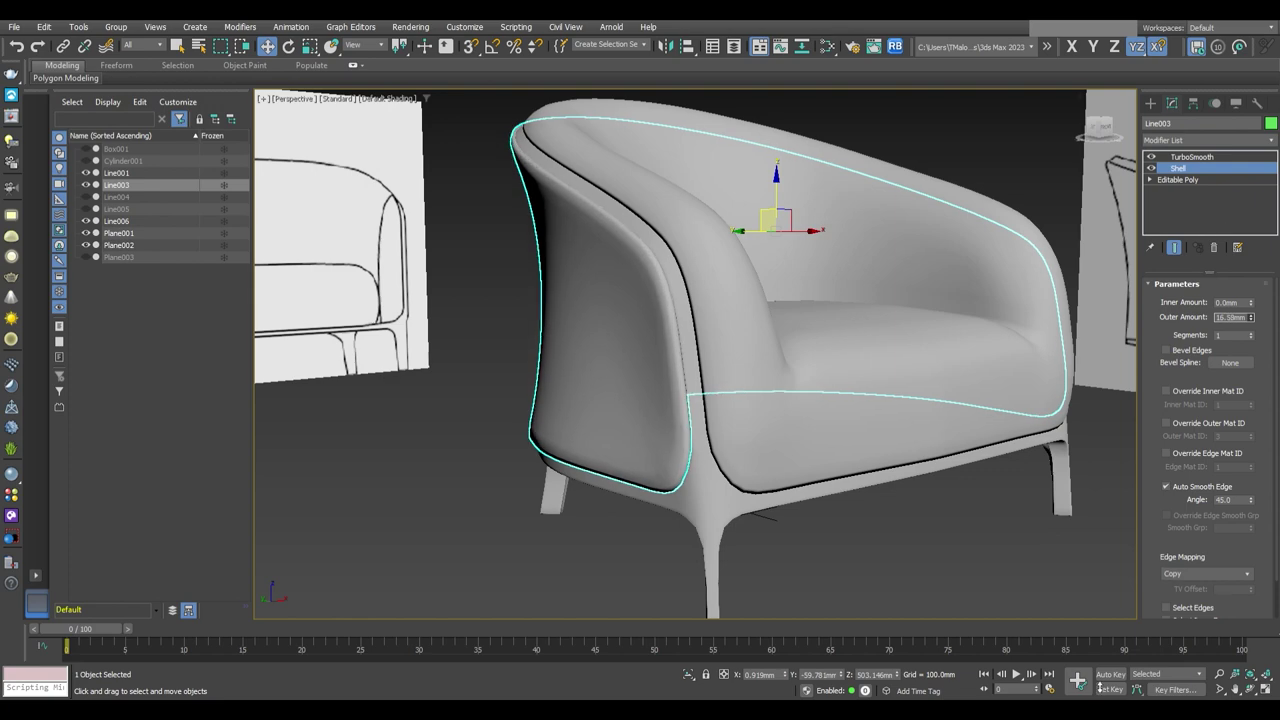
alt+middle_drag(985, 599, 828, 242)
key(shift+z)
click(885, 491)
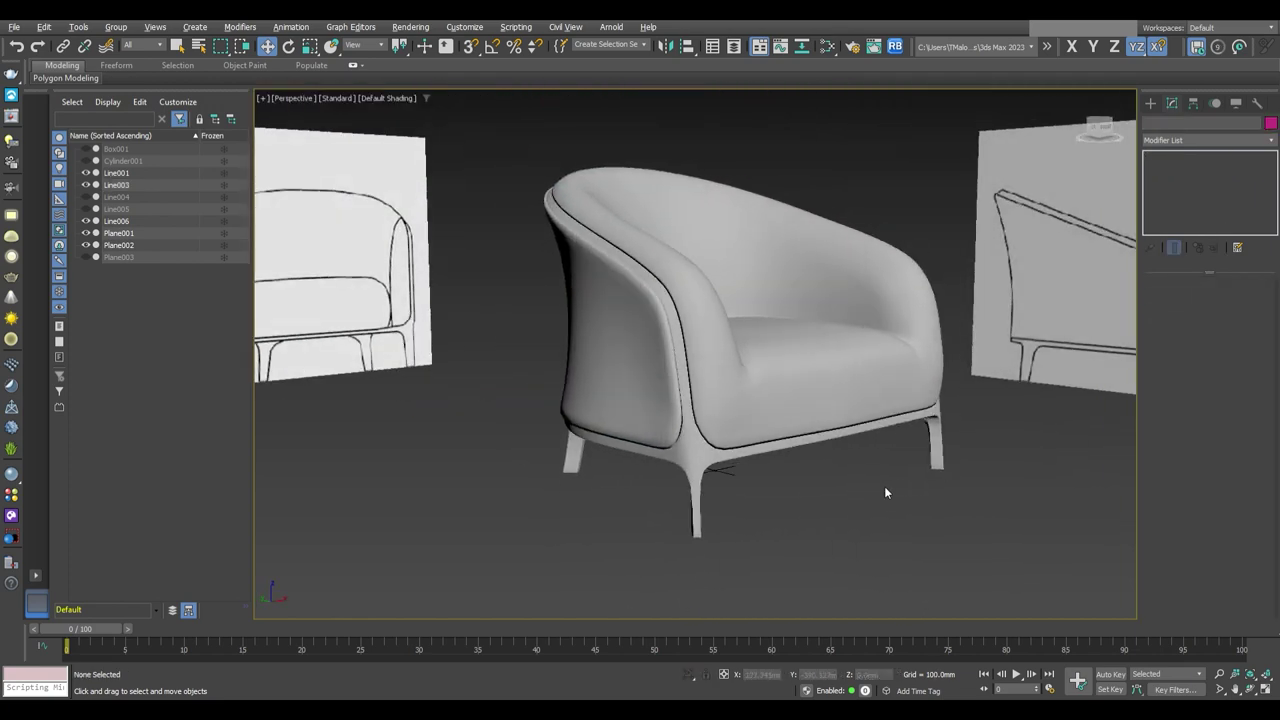
mouse_move(802, 506)
alt+middle_down()
mouse_move(869, 503)
mouse_move(700, 514)
mouse_move(700, 543)
mouse_move(704, 518)
mouse_move(731, 517)
alt+middle_up()
Select seat cushion Line006 with edged faces on and check its Symmetry settings
click(731, 470)
key(F4)
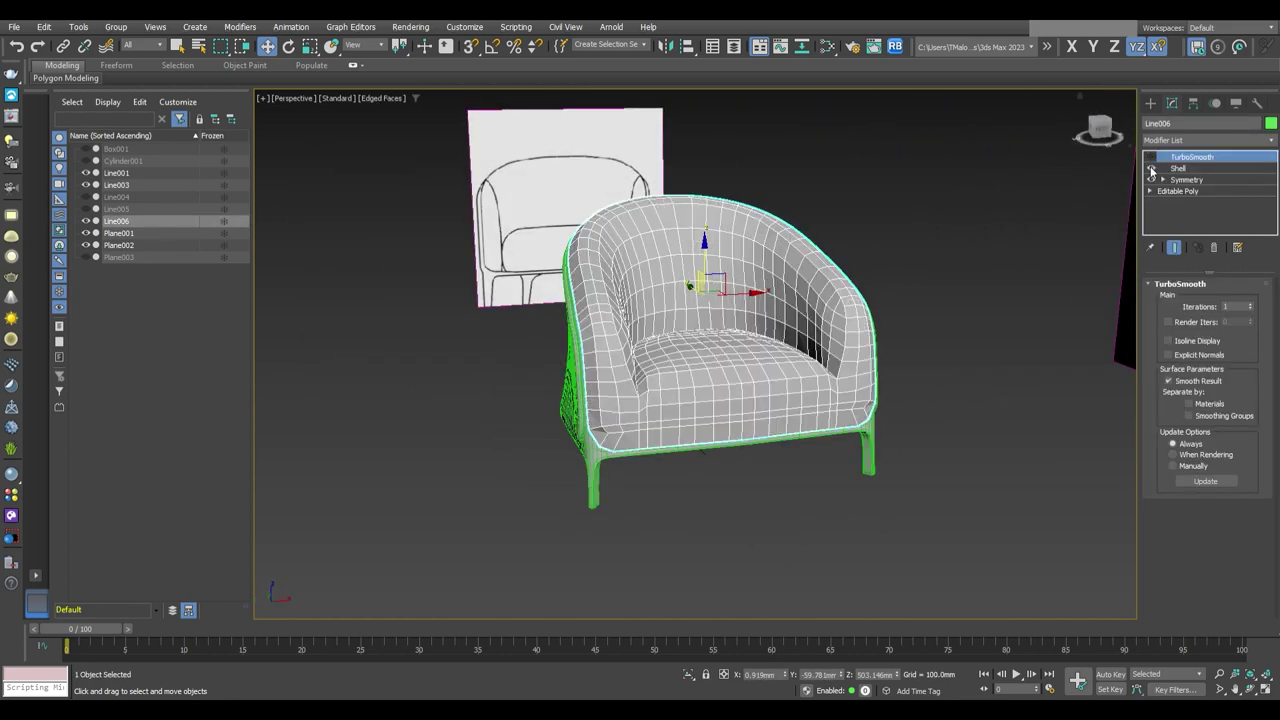
click(1180, 180)
alt+middle_drag(1120, 210, 808, 508)
scroll(806, 508, up, 5)
mouse_move(834, 434)
alt+middle_down()
mouse_move(817, 399)
mouse_move(800, 408)
alt+middle_up()
Line up the cushion's front vertices in Top view, then return to Perspective at the stack top
key(1)
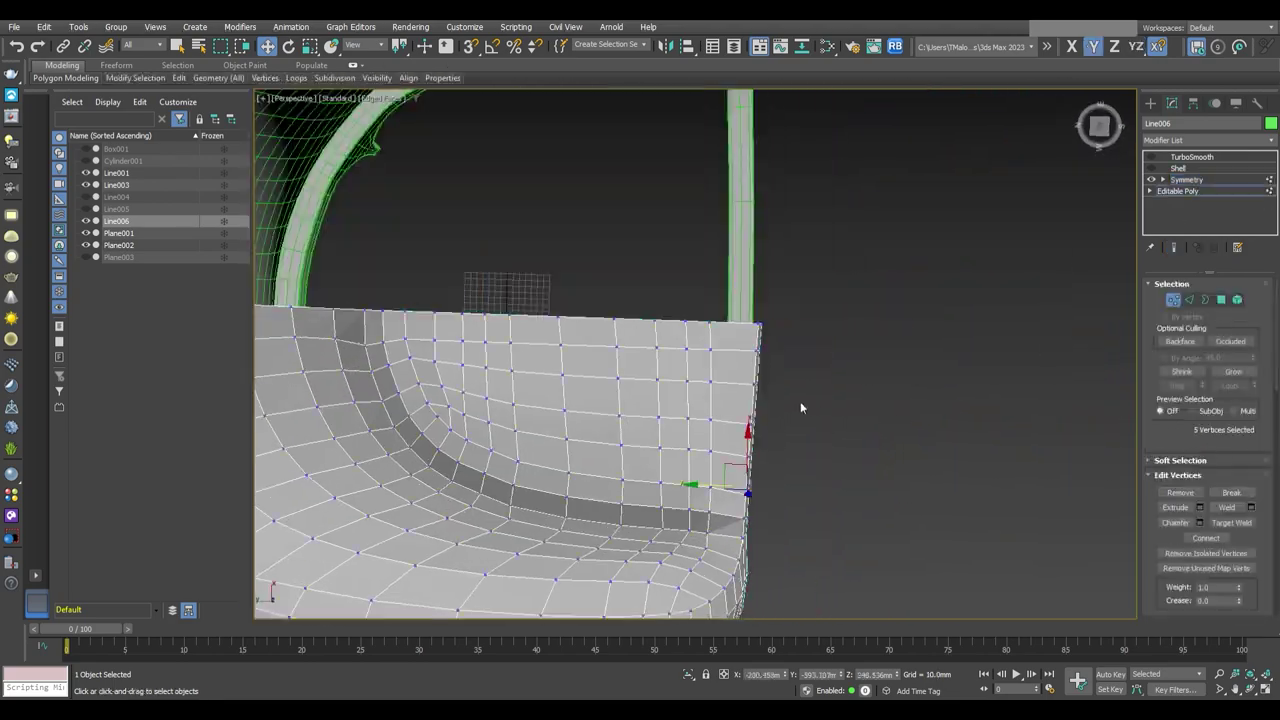
key(t)
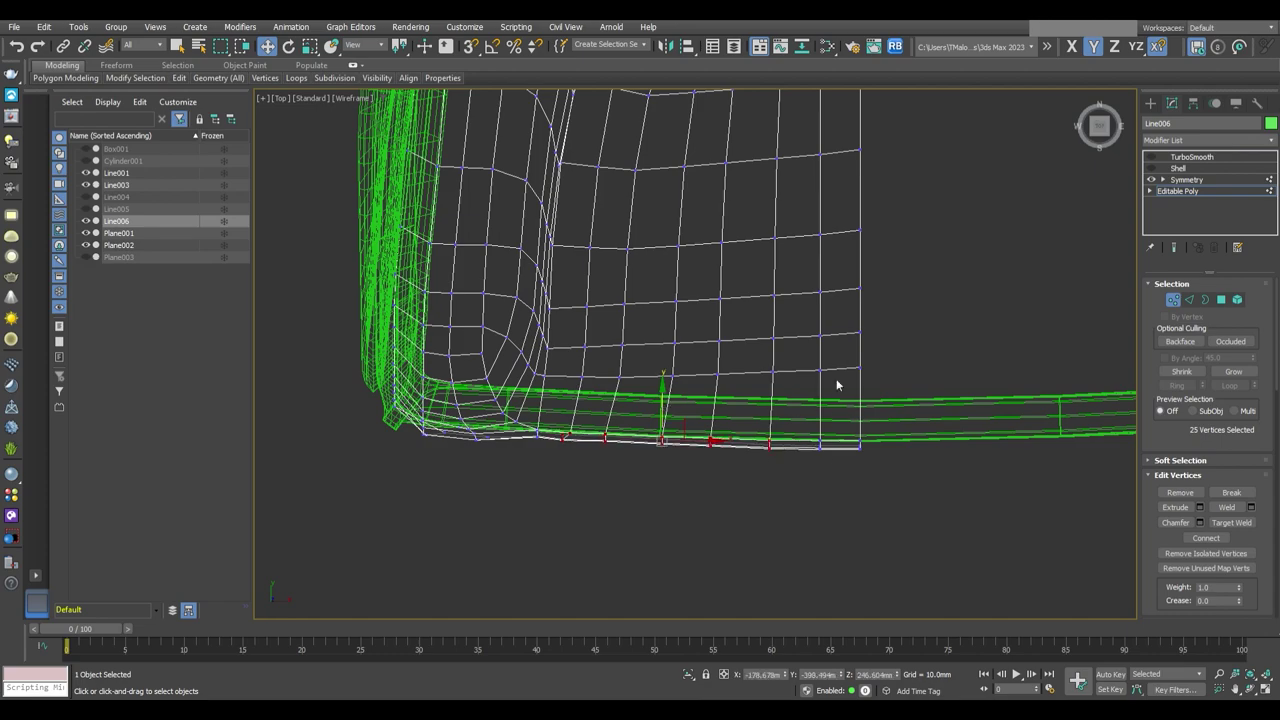
key(p)
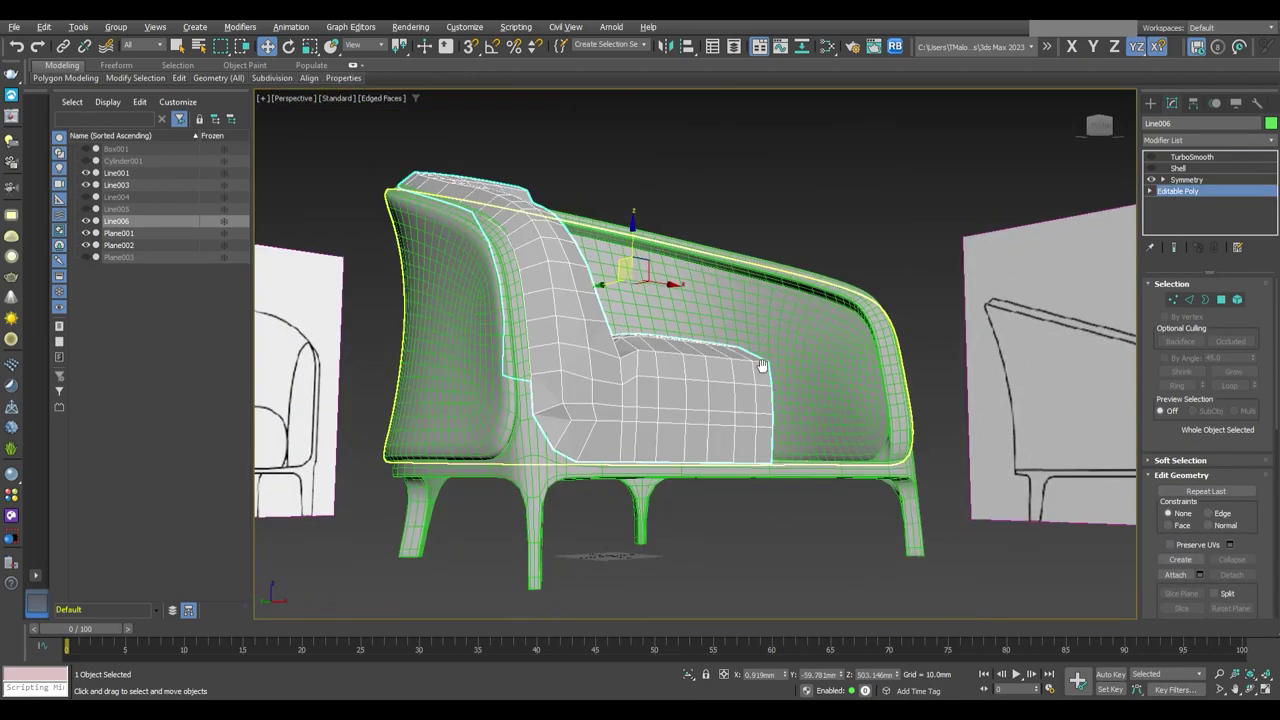
click(1190, 157)
key(F4)
mouse_move(827, 399)
alt+middle_down()
mouse_move(851, 378)
mouse_move(812, 389)
mouse_move(914, 382)
alt+middle_up()
scroll(812, 389, down, 3)
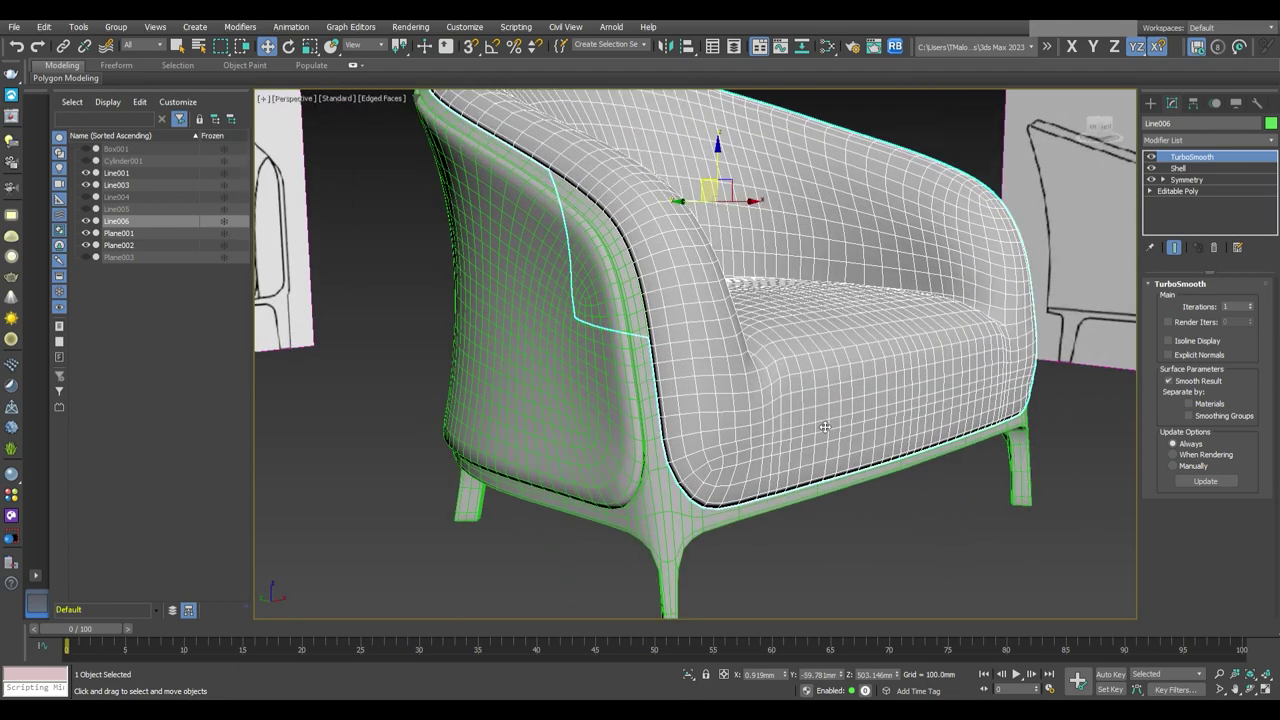
Select the edge loop along the chair rim
double_click(670, 310)
scroll(670, 310, down, 3)
alt+middle_drag(670, 310, 760, 300)
scroll(1220, 541, down, 3)
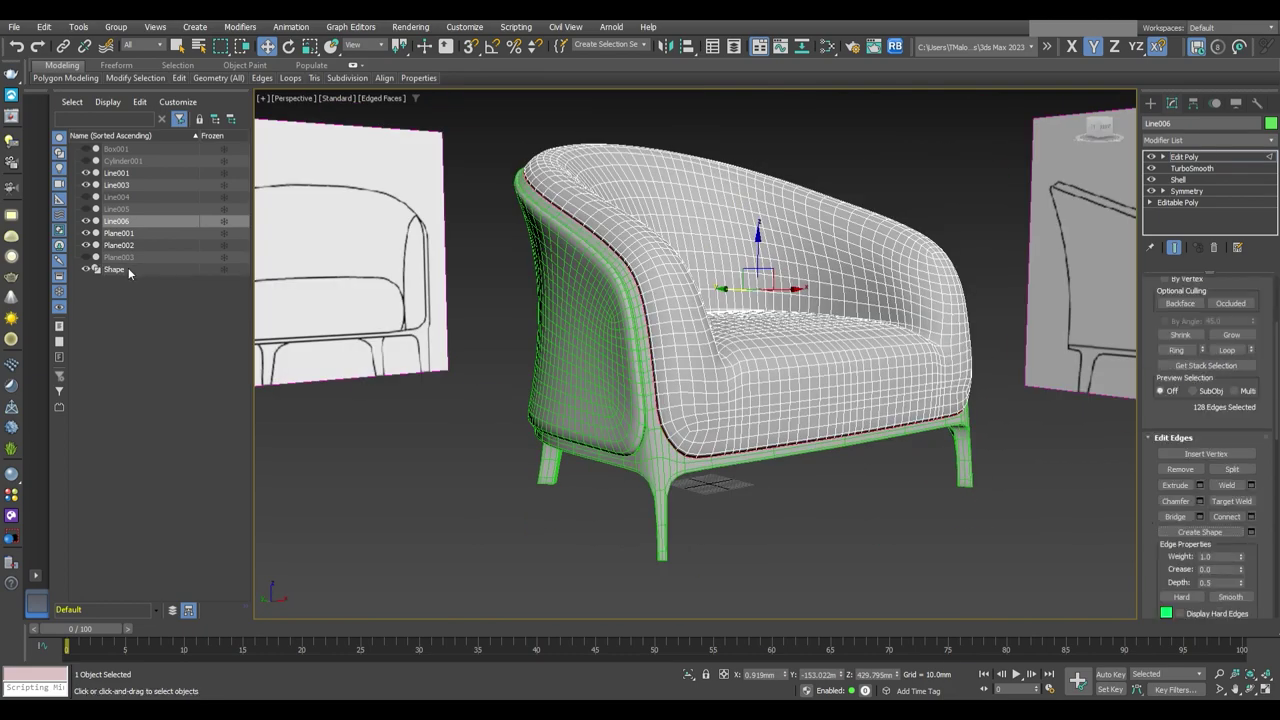
Make the Shape spline renderable in renderer and viewport as a 0.8mm piping tube
click(129, 271)
click(1187, 298)
click(1187, 308)
key(z)
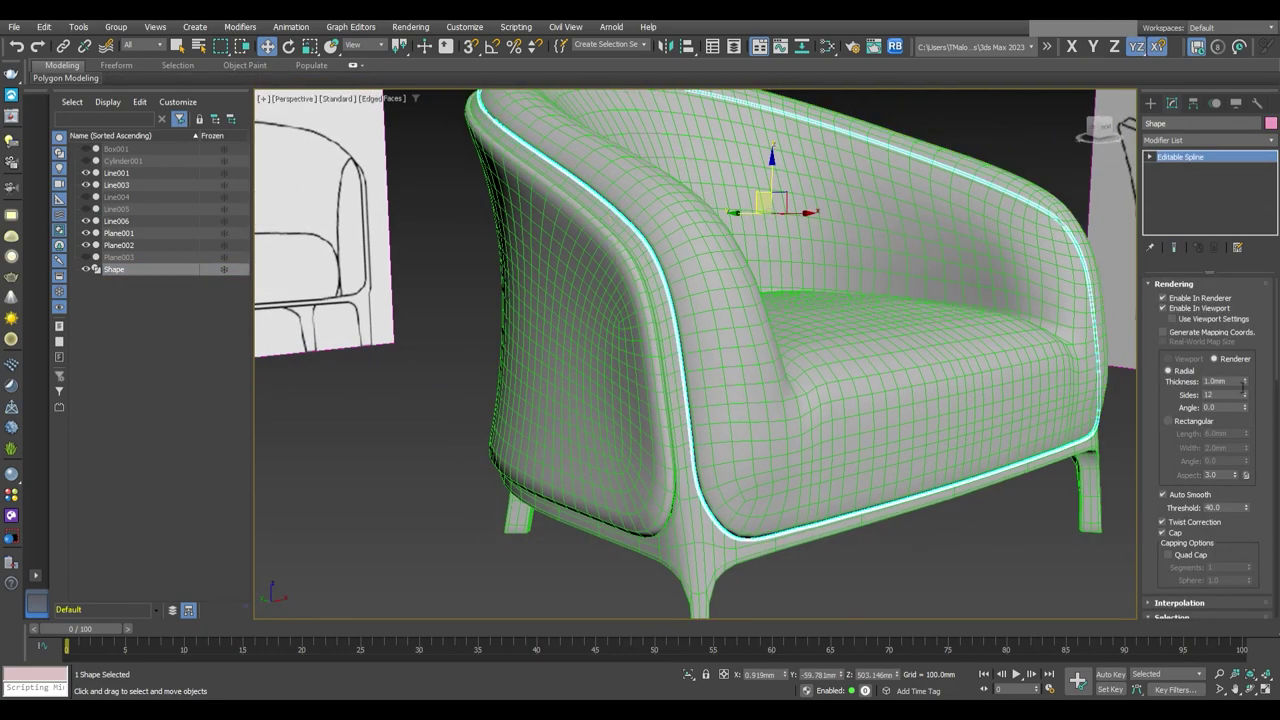
key(F4)
text(8.8)
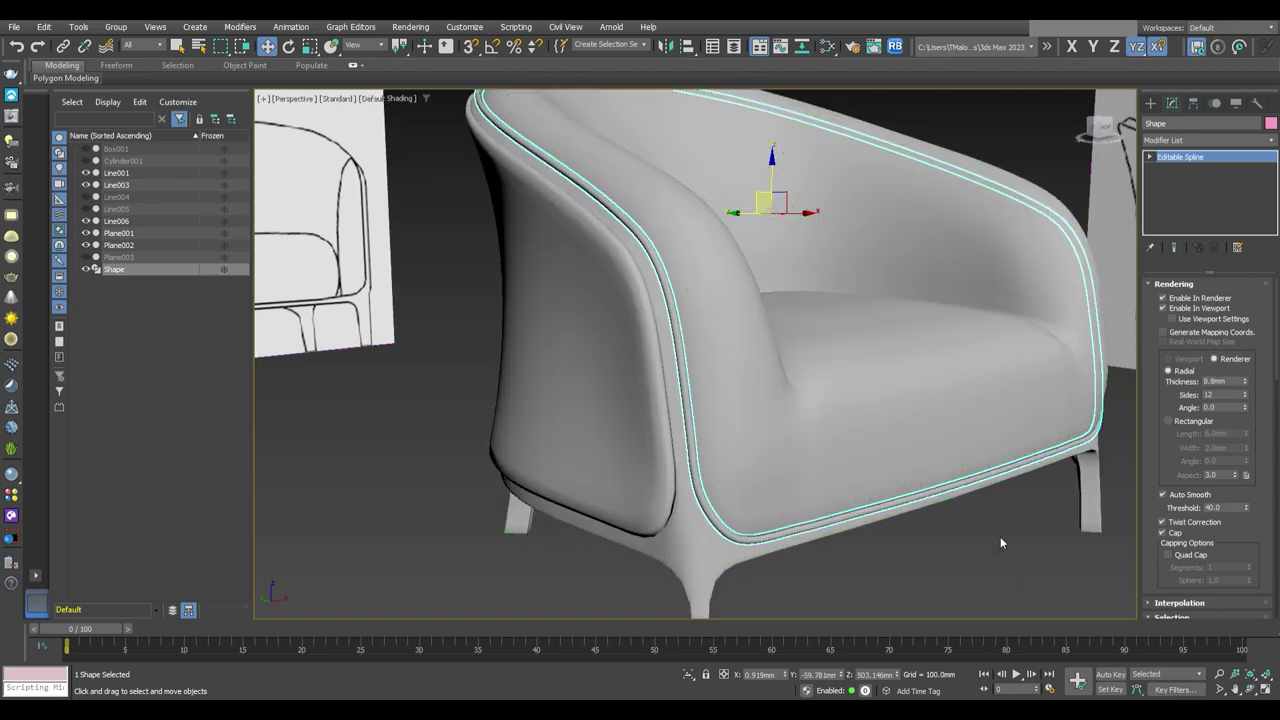
scroll(895, 536, down, 5)
click(895, 536)
scroll(850, 545, up, 5)
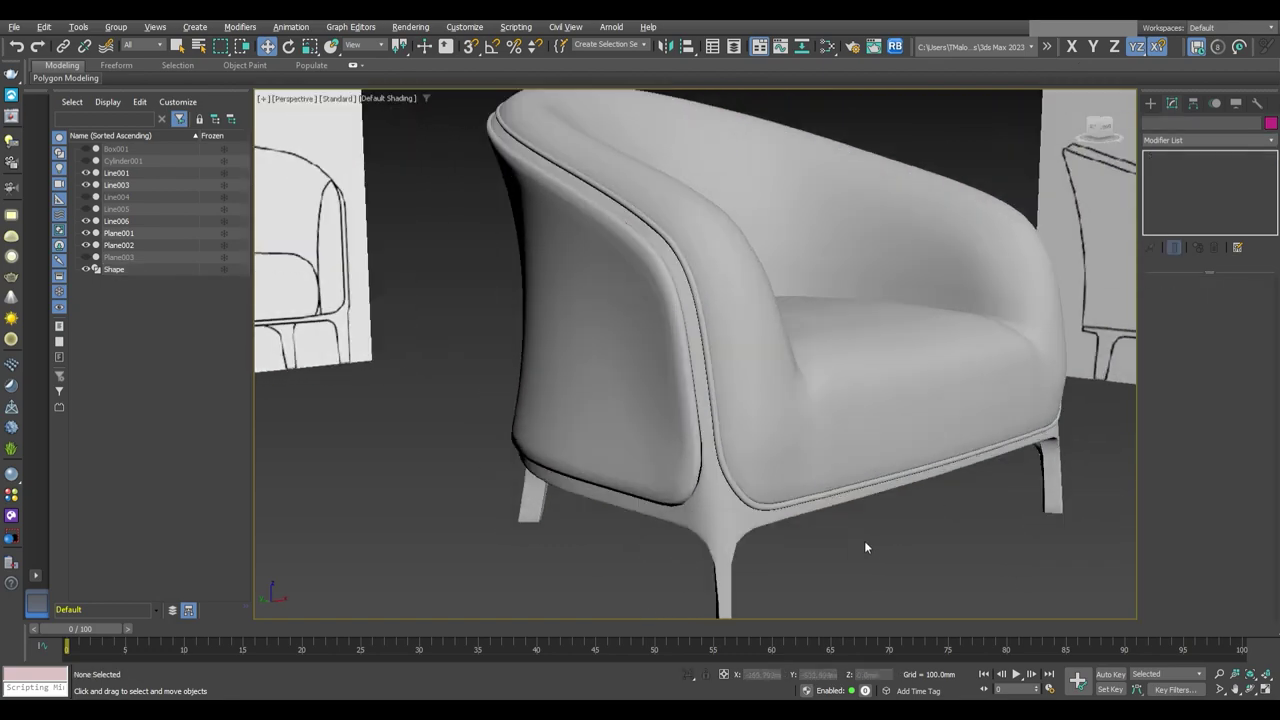
Select side cushion Line003 and inspect its mesh edges from several angles, then clear the selection
click(1114, 237)
key(F4)
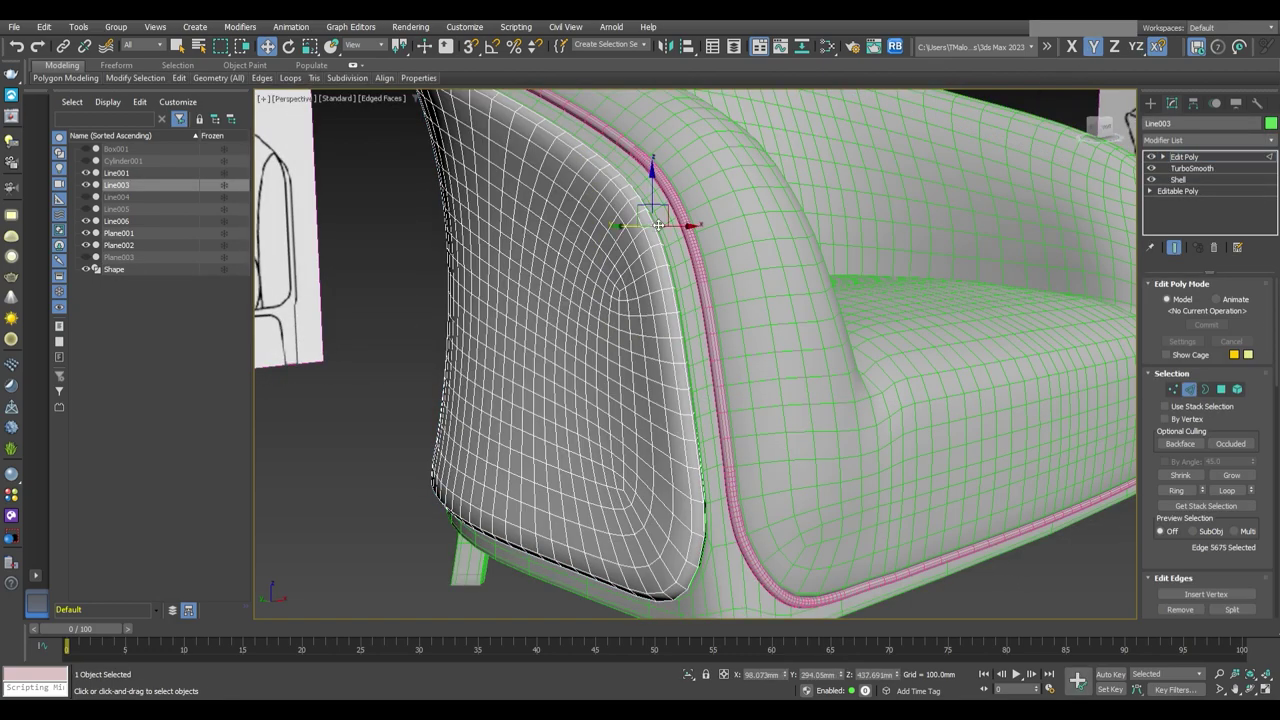
alt+middle_drag(900, 283, 700, 330)
alt+middle_drag(686, 414, 760, 420)
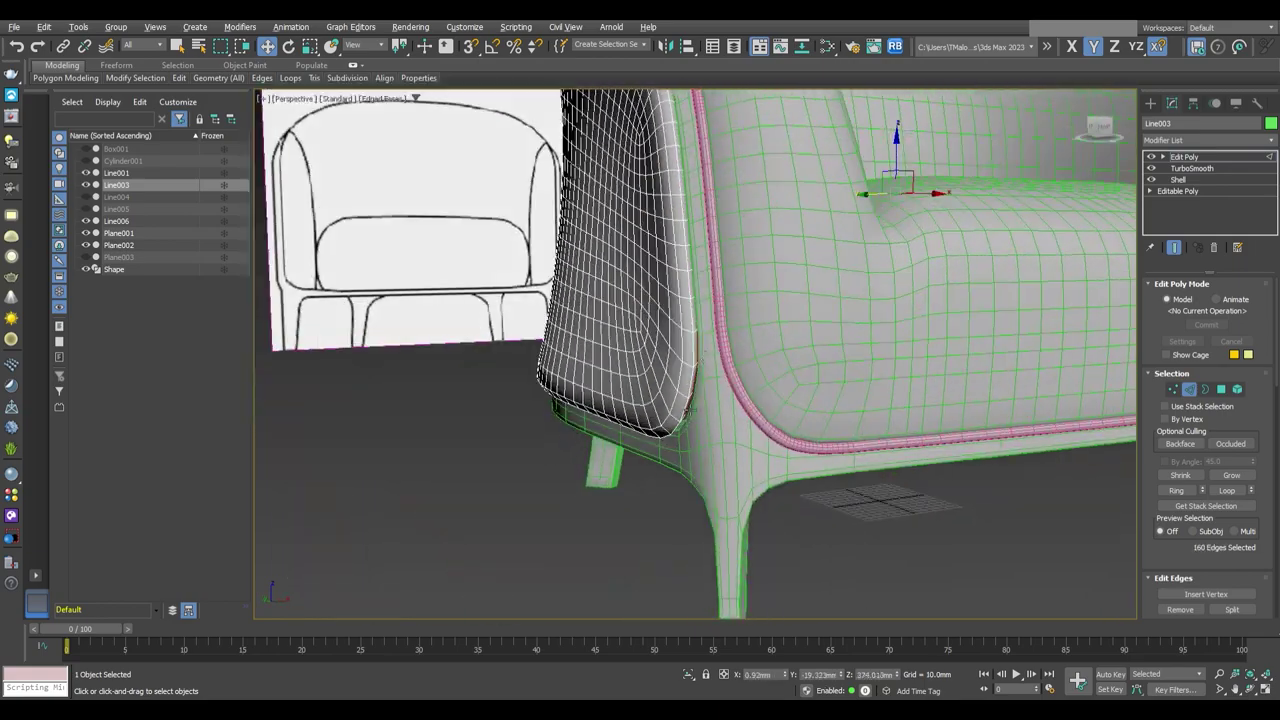
scroll(787, 423, up, 4)
scroll(788, 422, down, 3)
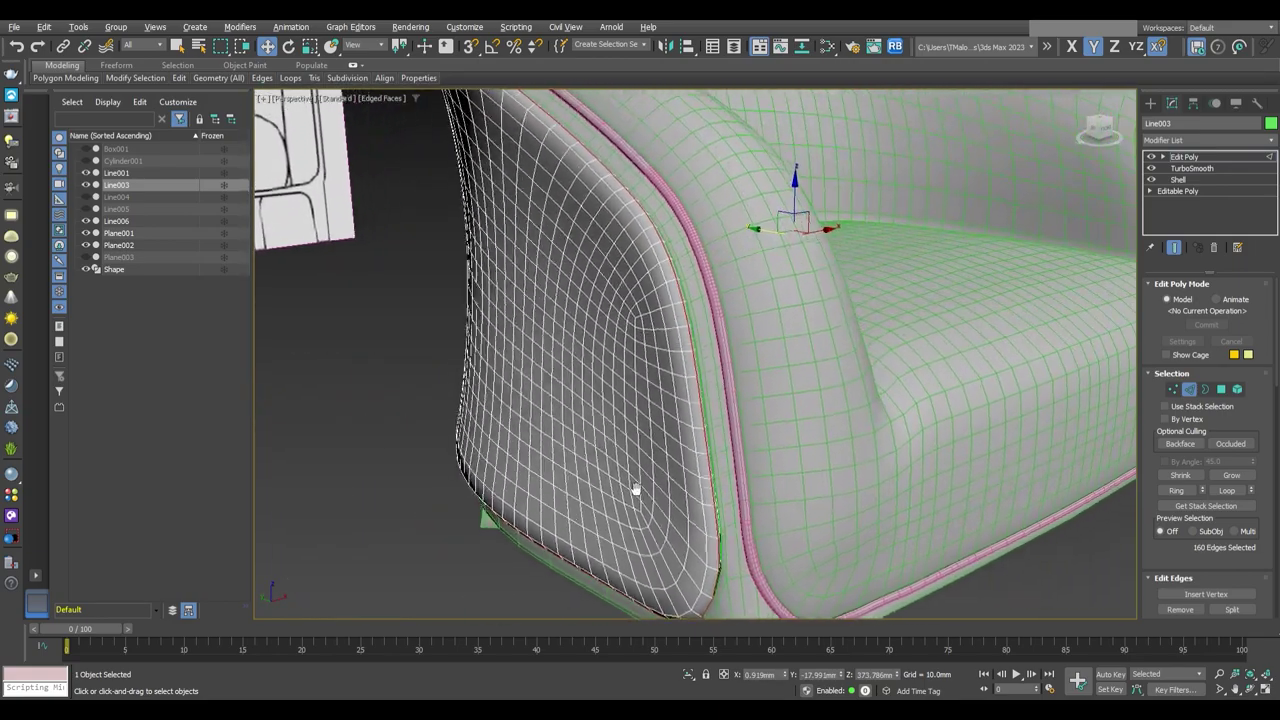
mouse_move(634, 491)
alt+middle_down()
mouse_move(700, 500)
mouse_move(716, 569)
alt+middle_up()
scroll(716, 573, down, 2)
scroll(1210, 607, down, 2)
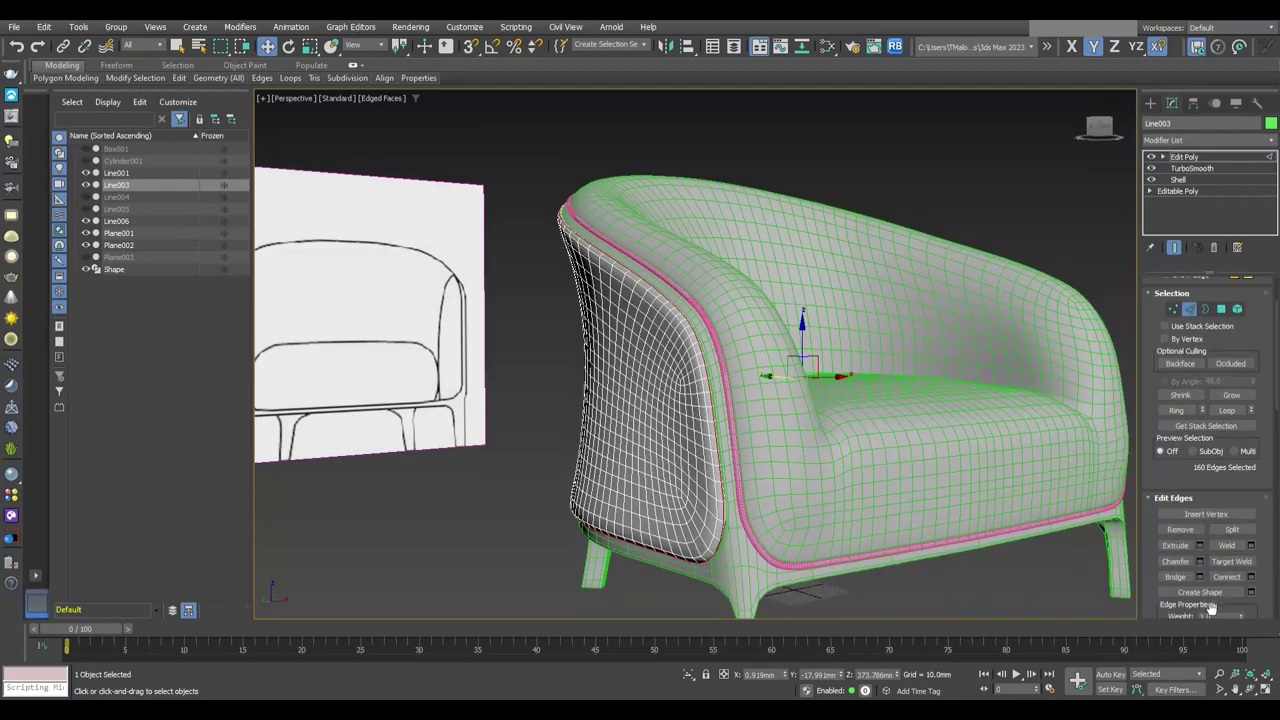
key(F4)
mouse_move(831, 501)
alt+middle_down()
mouse_move(559, 541)
mouse_move(628, 483)
mouse_move(997, 526)
mouse_move(709, 520)
mouse_move(934, 561)
mouse_move(877, 548)
mouse_move(841, 486)
mouse_move(927, 462)
mouse_move(843, 496)
mouse_move(783, 500)
mouse_move(777, 544)
mouse_move(771, 518)
mouse_move(872, 492)
mouse_move(796, 501)
mouse_move(934, 506)
mouse_move(713, 498)
mouse_move(786, 506)
alt+middle_up()
click(559, 541)
Select chair frame Line001, zoom onto it to inspect the legs, then deselect it
click(720, 330)
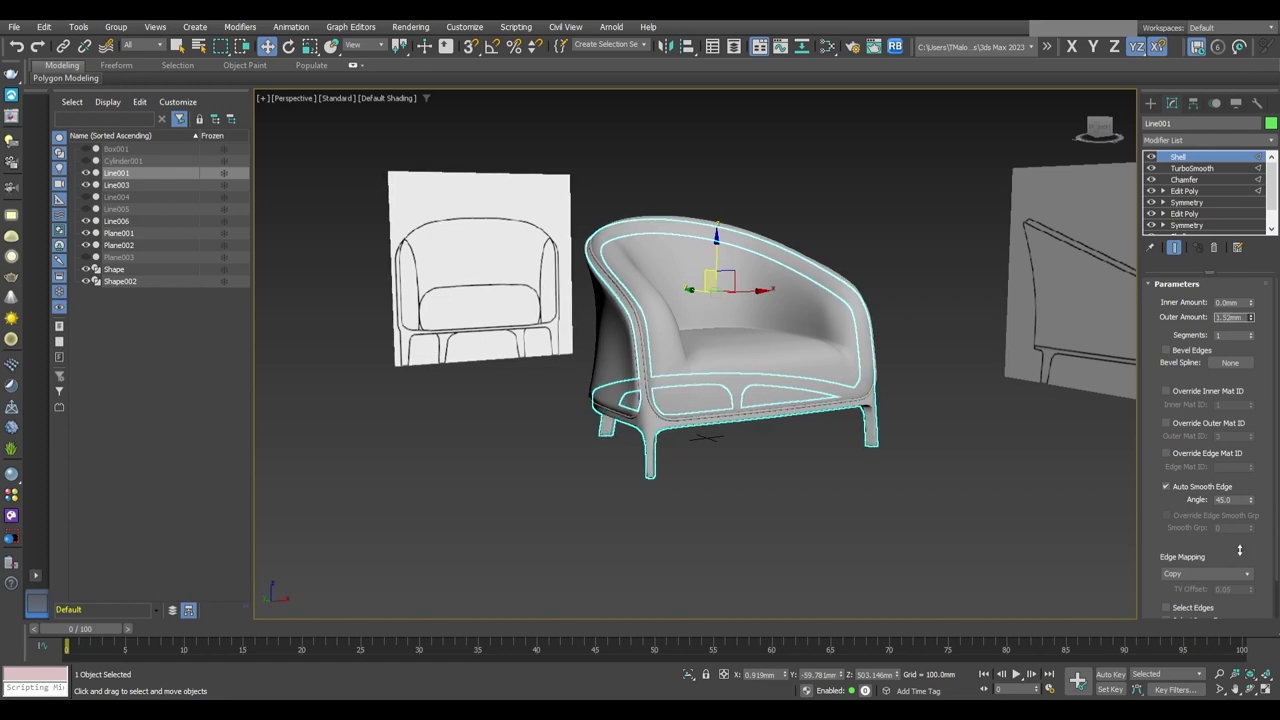
click(349, 192)
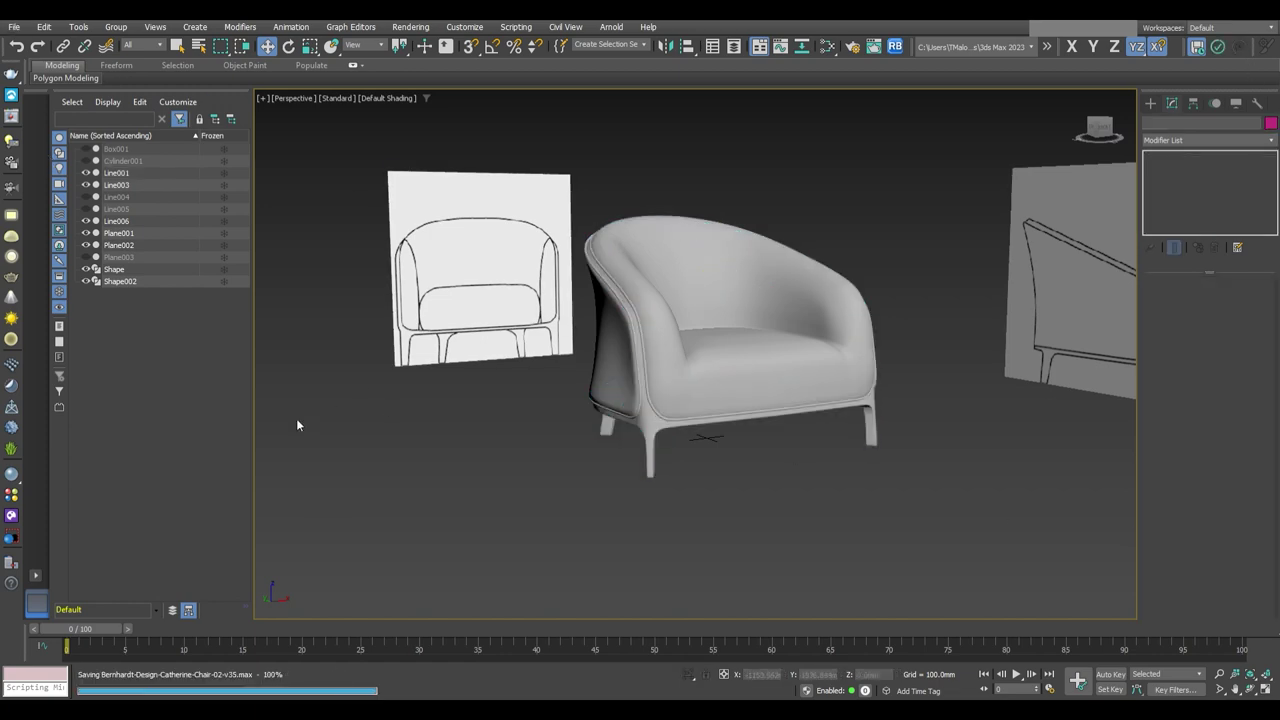
mouse_move(722, 484)
alt+middle_down()
mouse_move(737, 480)
mouse_move(688, 465)
alt+middle_up()
scroll(737, 480, up, 5)
click(765, 355)
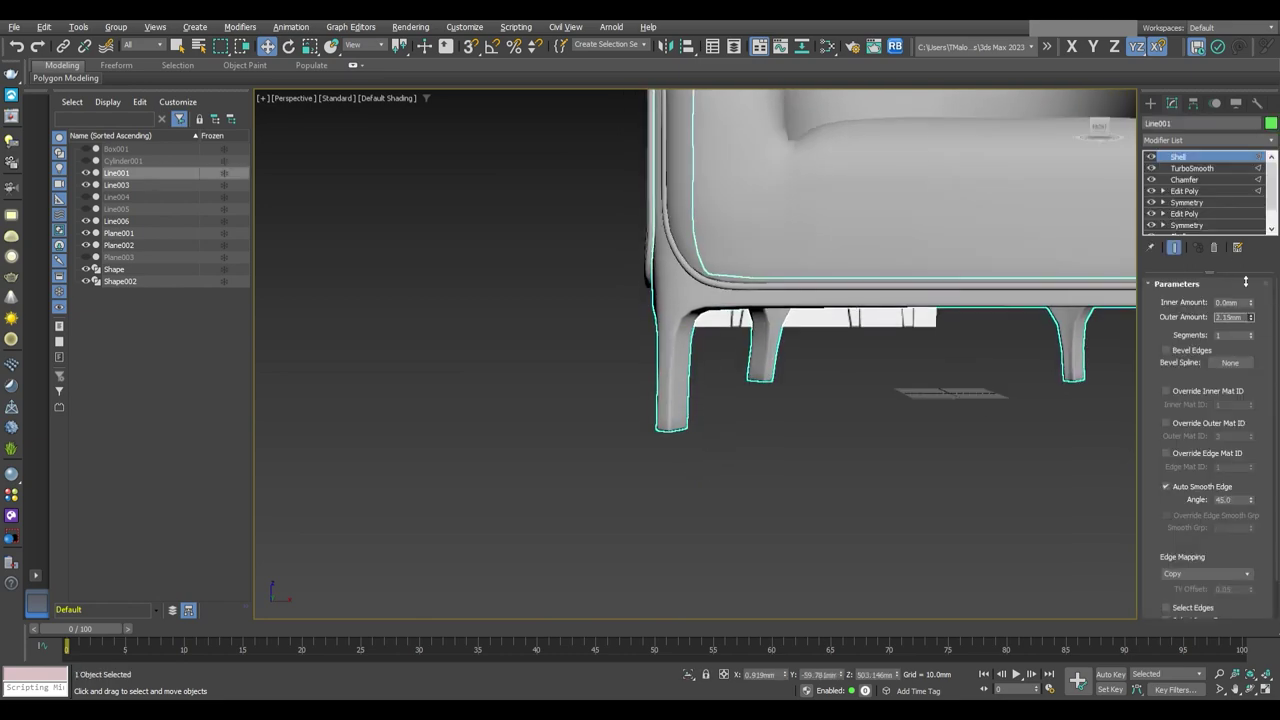
key(z)
scroll(895, 470, up, 3)
scroll(895, 470, up, 2)
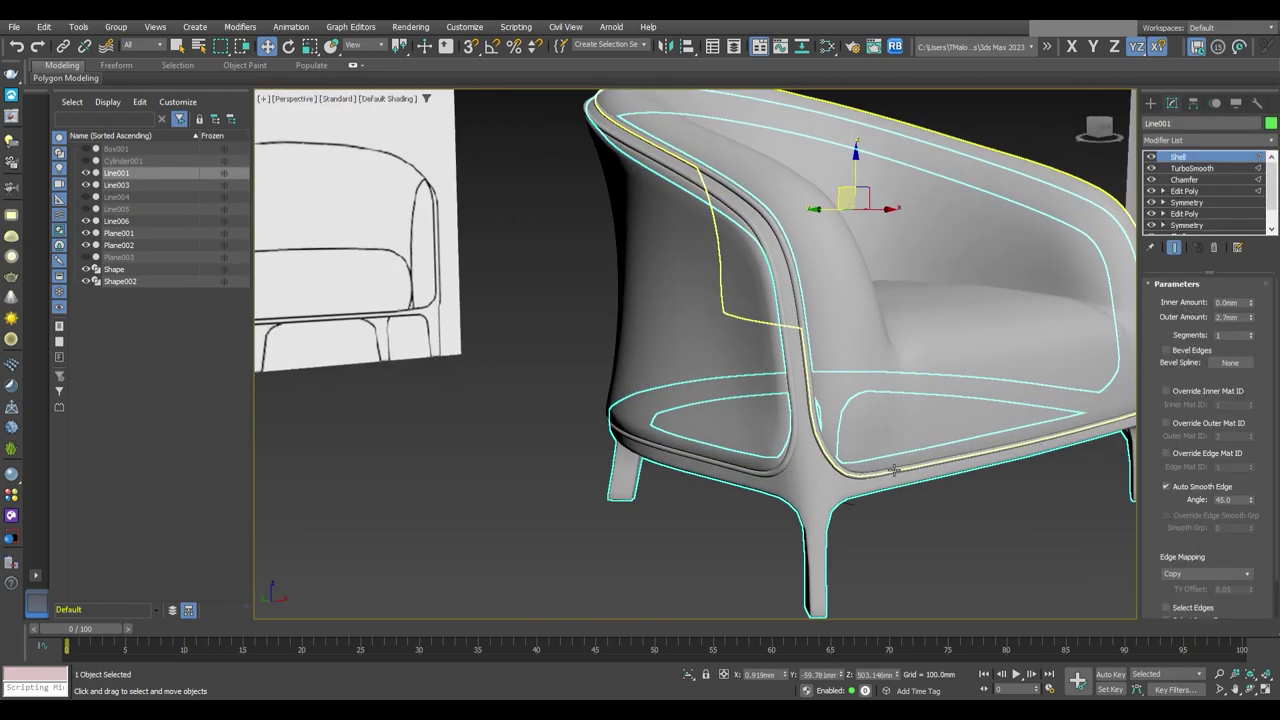
scroll(895, 470, down, 2)
scroll(901, 548, down, 3)
click(901, 548)
Orbit to a low front view of the finished armchair
scroll(901, 548, up, 2)
scroll(884, 541, up, 2)
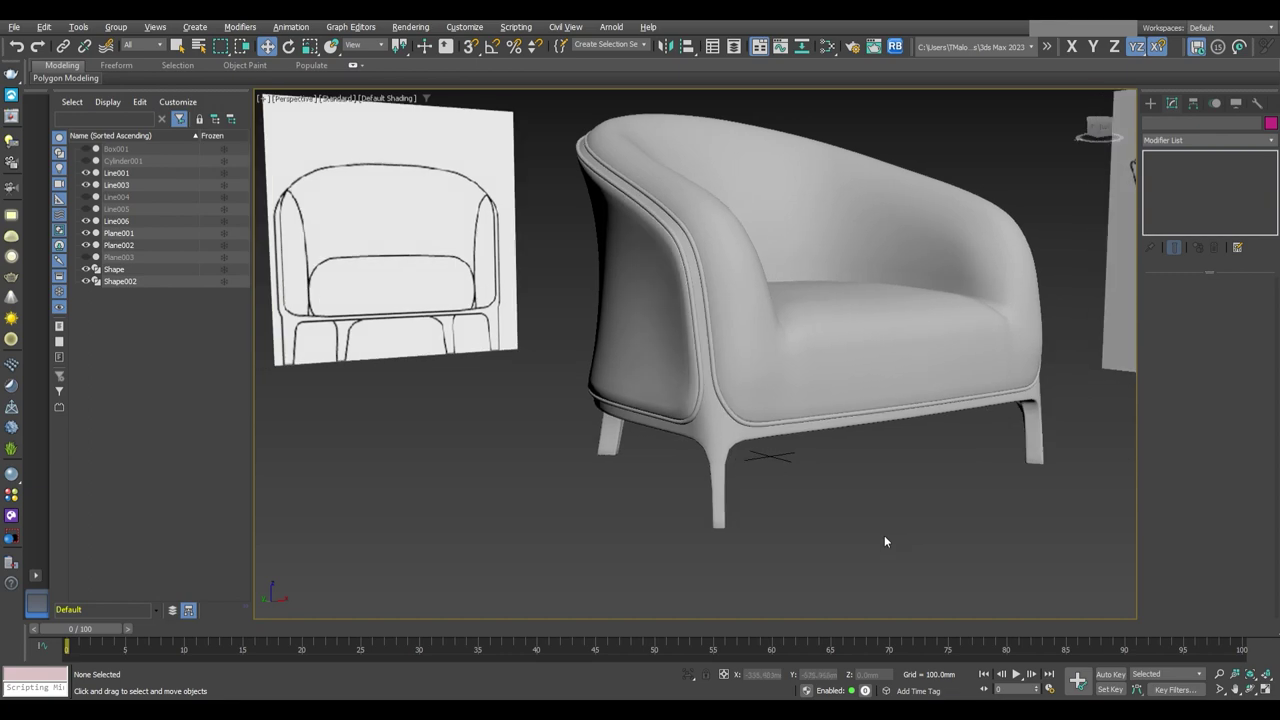
mouse_move(884, 541)
alt+middle_down()
mouse_move(842, 529)
mouse_move(874, 520)
mouse_move(851, 520)
mouse_move(966, 557)
mouse_move(920, 531)
mouse_move(777, 554)
mouse_move(868, 551)
mouse_move(869, 536)
mouse_move(853, 537)
alt+middle_up()
scroll(868, 545, up, 3)
scroll(851, 530, down, 3)
scroll(869, 536, up, 2)
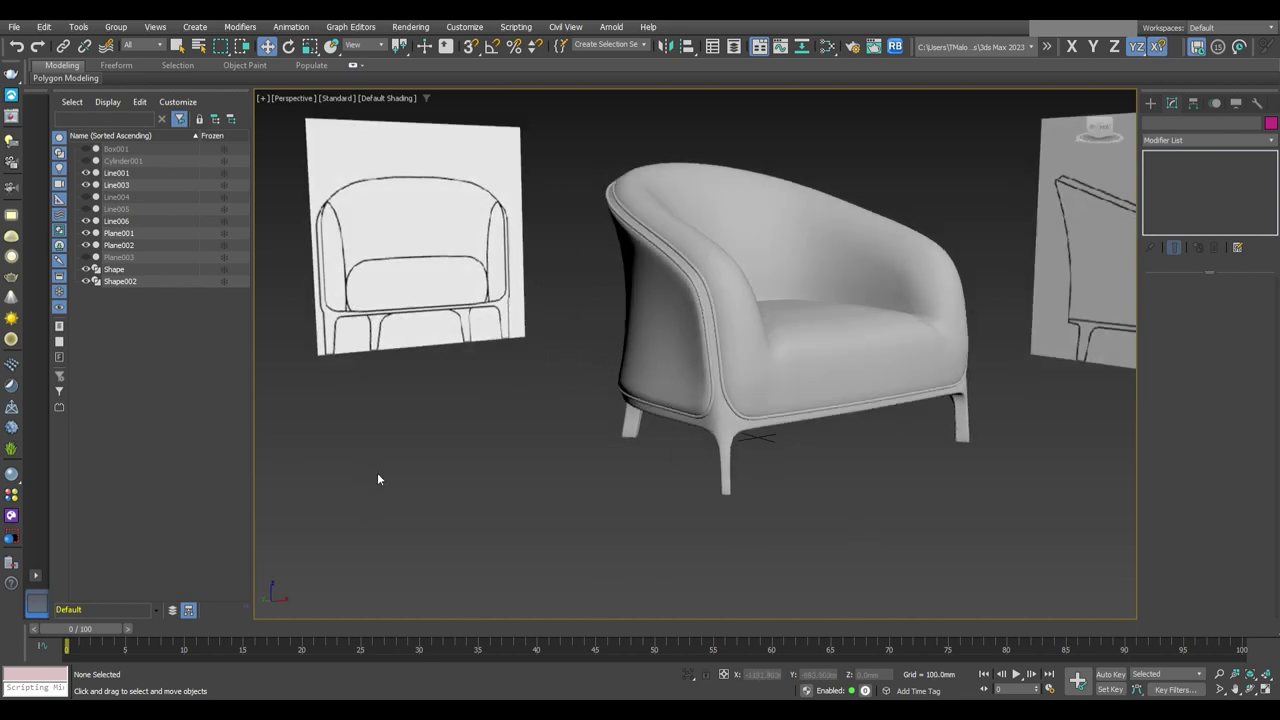
mouse_move(853, 537)
alt+middle_down()
mouse_move(784, 468)
mouse_move(814, 466)
mouse_move(697, 466)
mouse_move(706, 461)
mouse_move(554, 392)
mouse_move(670, 469)
mouse_move(694, 456)
mouse_move(758, 467)
mouse_move(811, 439)
alt+middle_up()
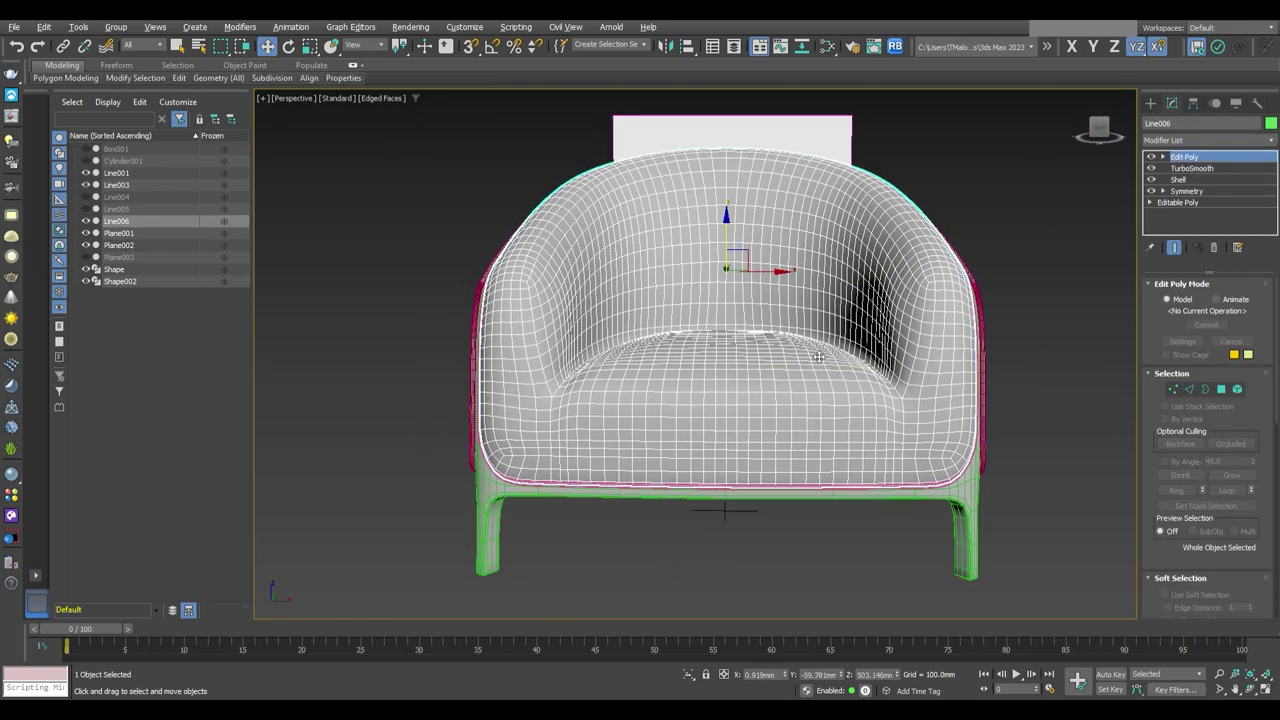
Look down into the seat and select the full edge loop around it
alt+middle_drag(1073, 201, 820, 410)
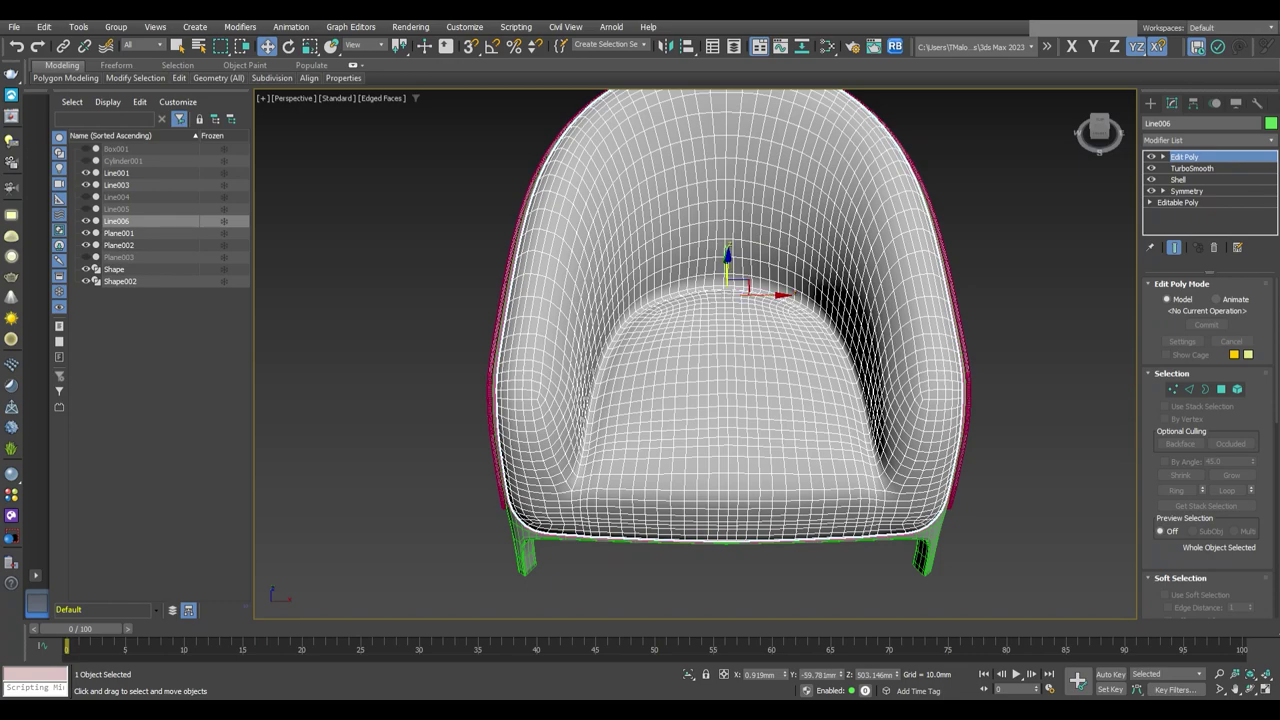
scroll(820, 410, up, 3)
middle_drag(817, 335, 884, 335)
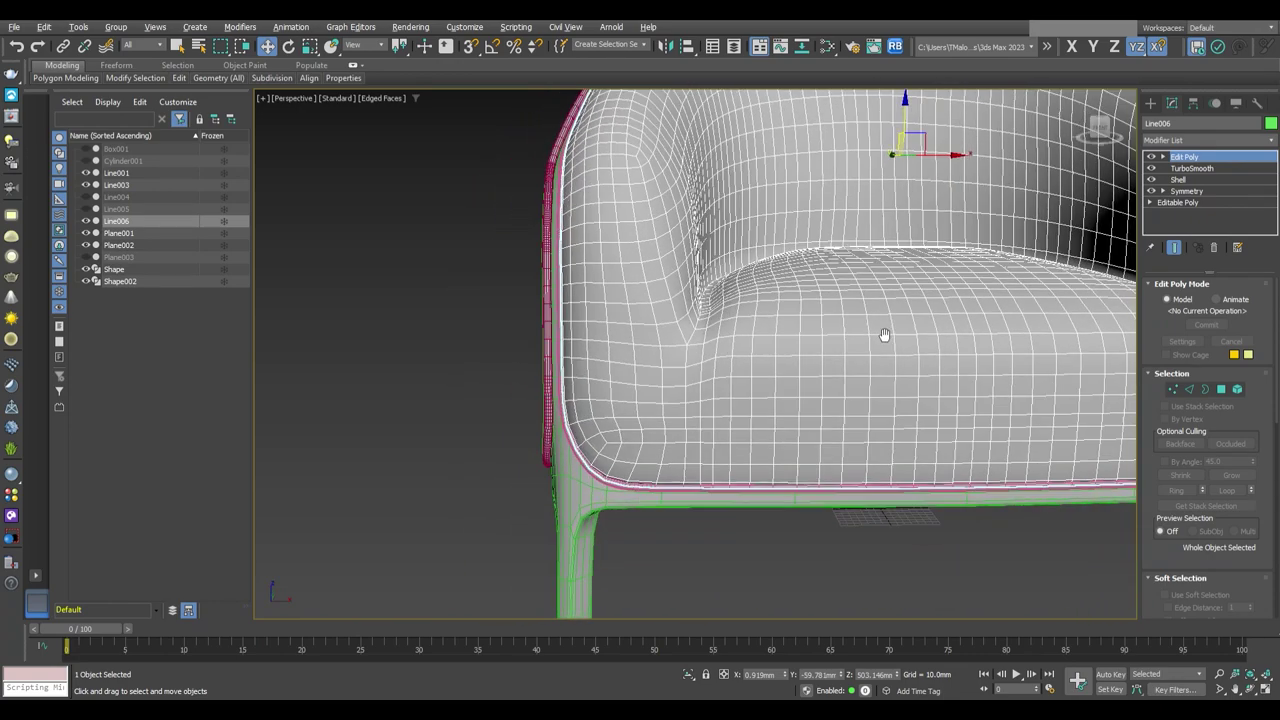
double_click(690, 358)
scroll(688, 375, down, 3)
scroll(689, 371, down, 2)
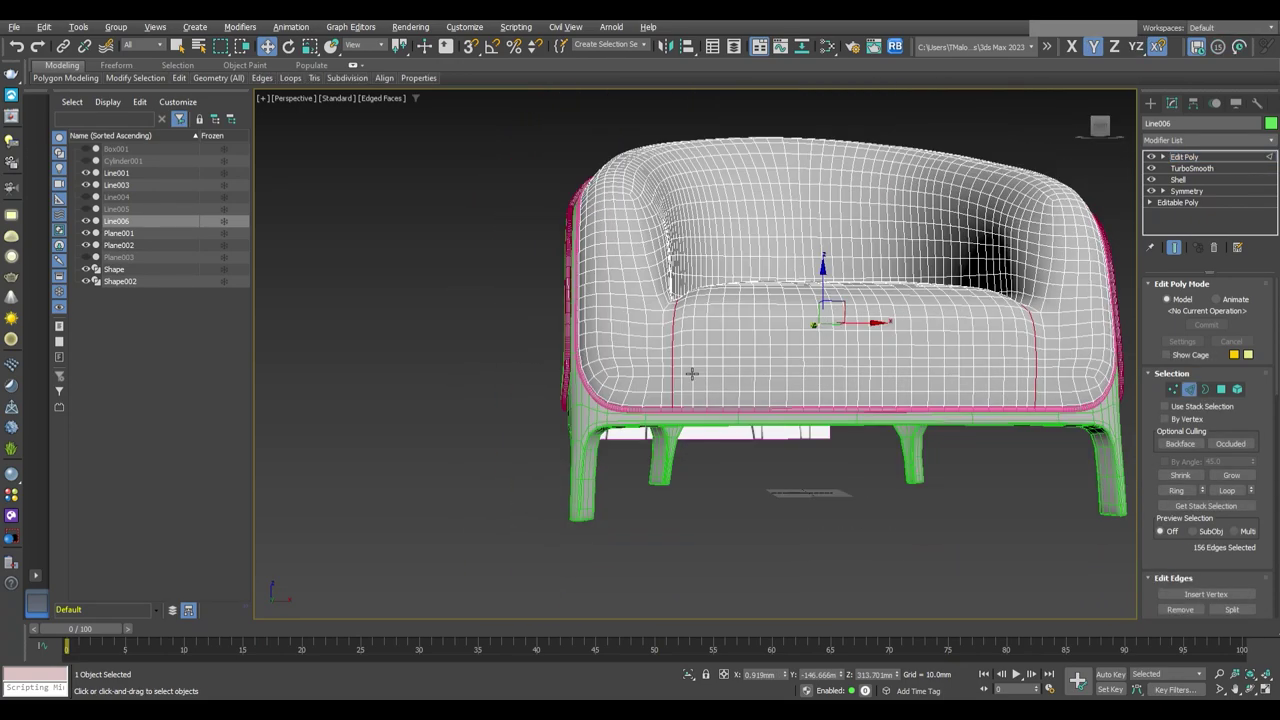
scroll(689, 380, up, 2)
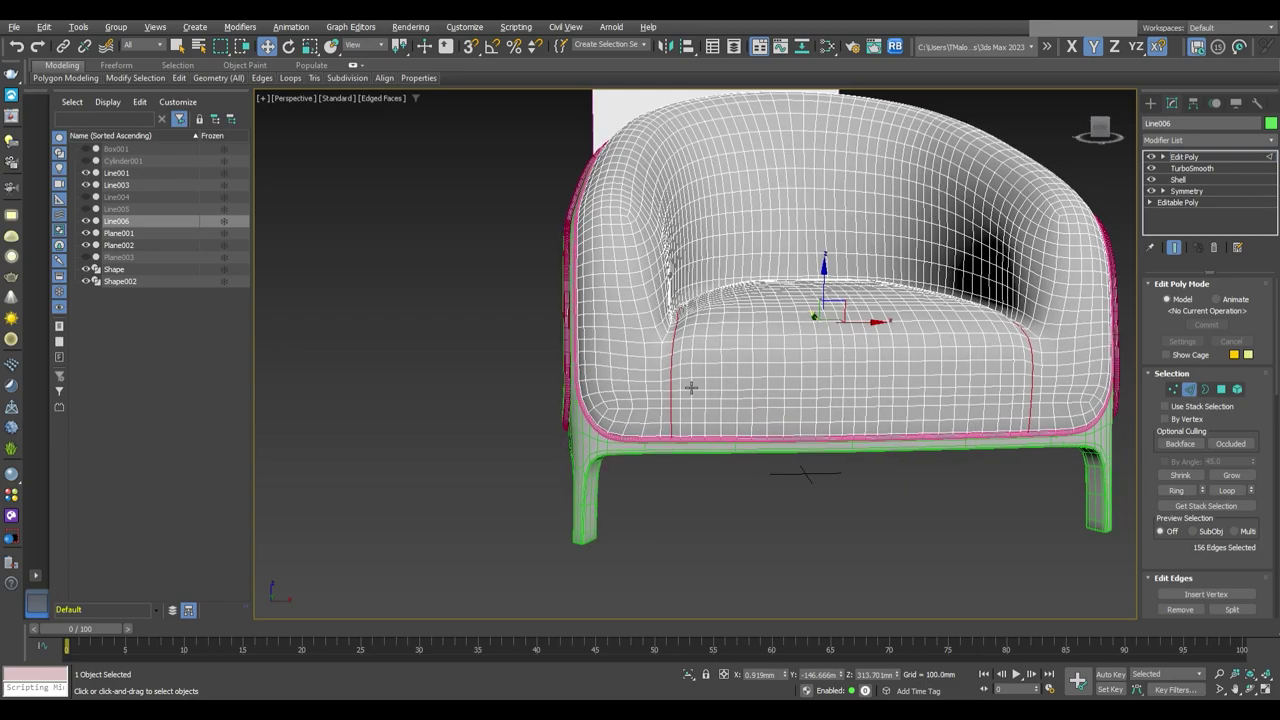
scroll(690, 387, up, 2)
scroll(689, 384, up, 2)
scroll(692, 382, down, 2)
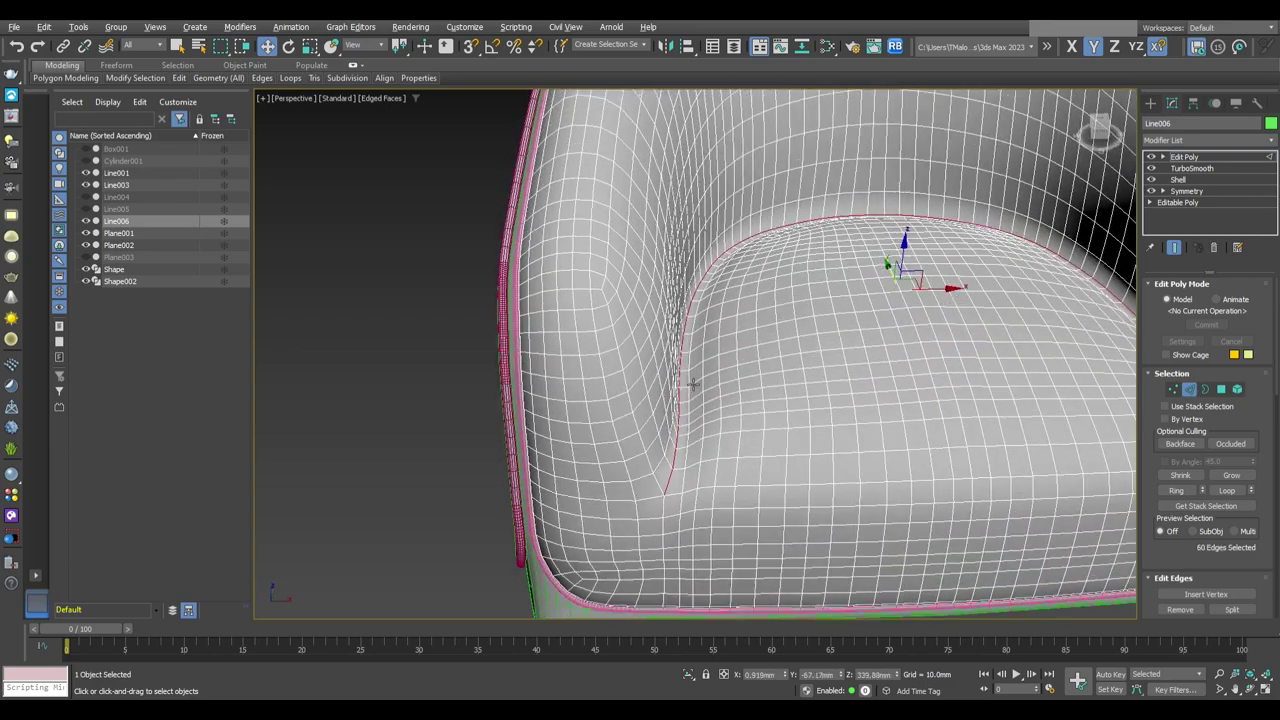
scroll(680, 370, down, 2)
scroll(680, 370, down, 1)
Turn off smoothing and inspect the seat's Shell-level base mesh in wireframe
click(1184, 157)
click(1152, 169)
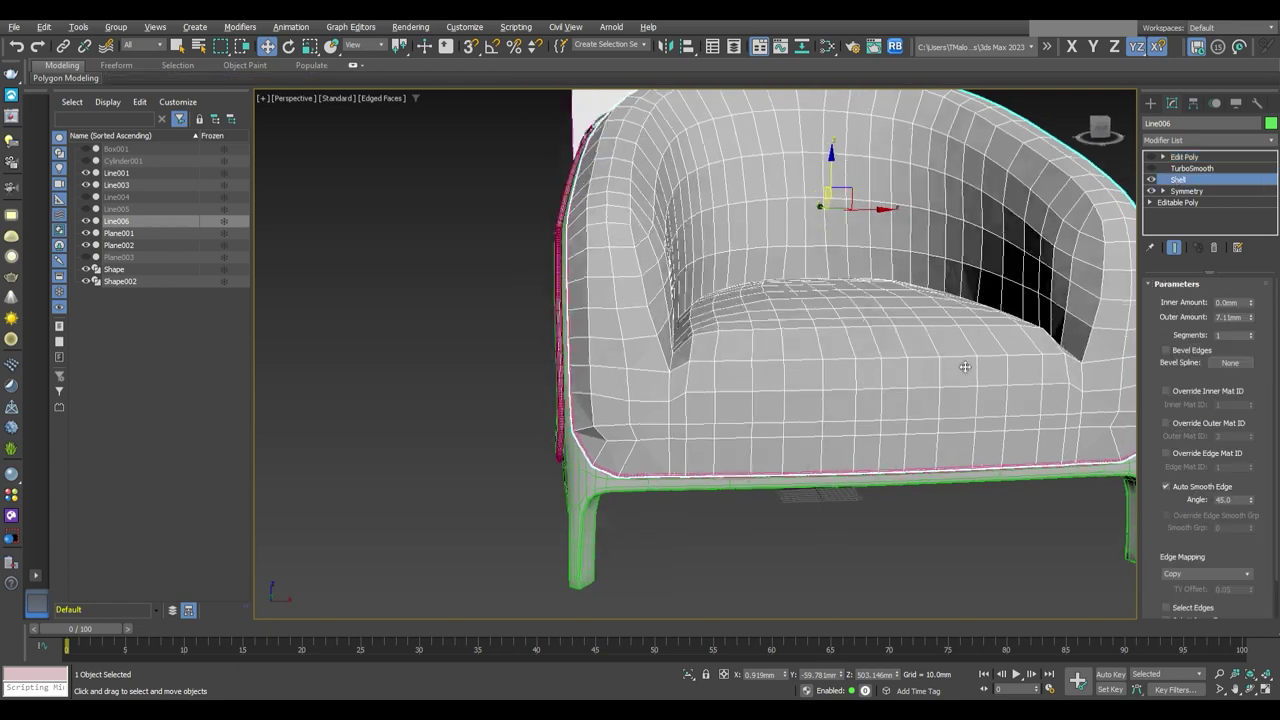
alt+middle_drag(676, 366, 797, 363)
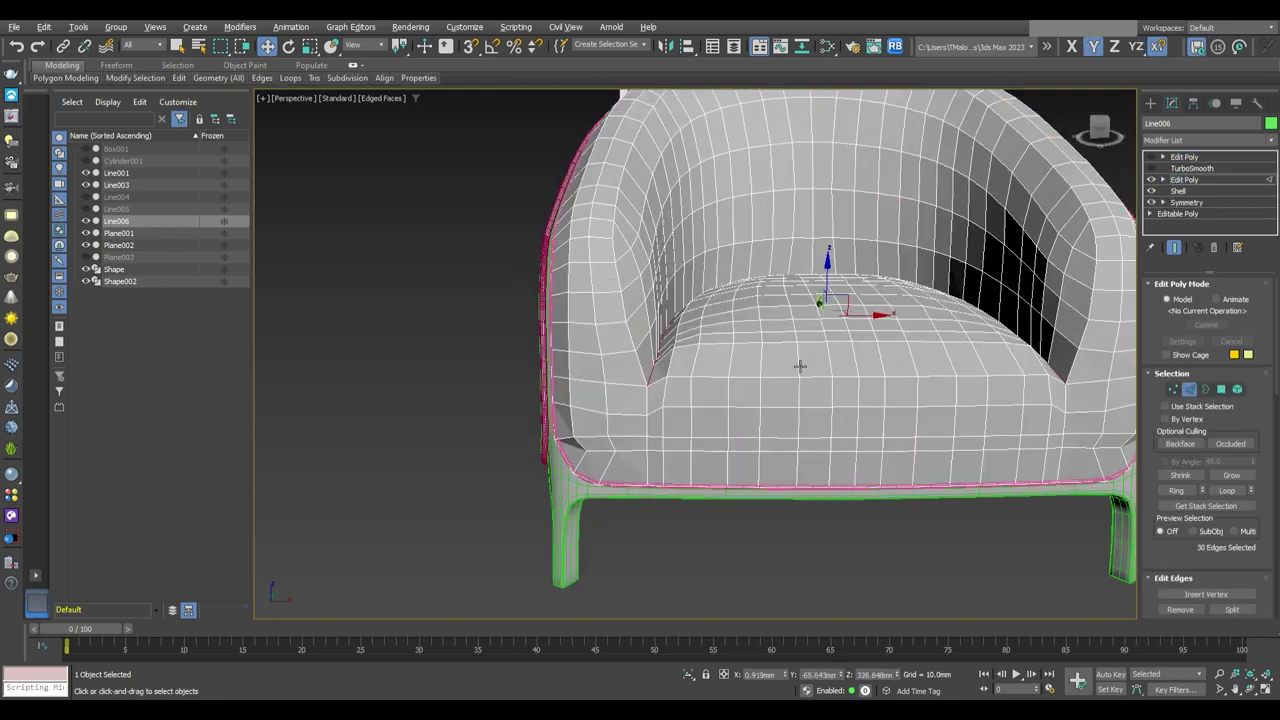
scroll(1210, 448, down, 1)
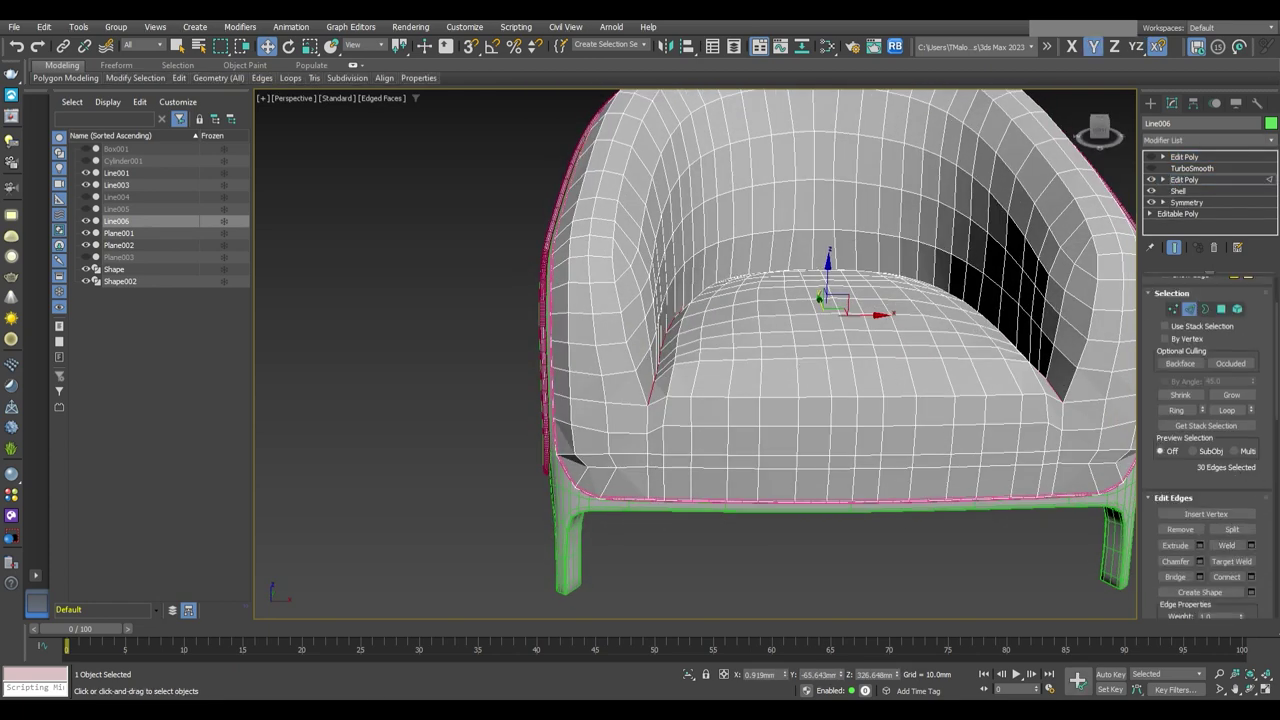
alt+middle_drag(505, 573, 520, 545)
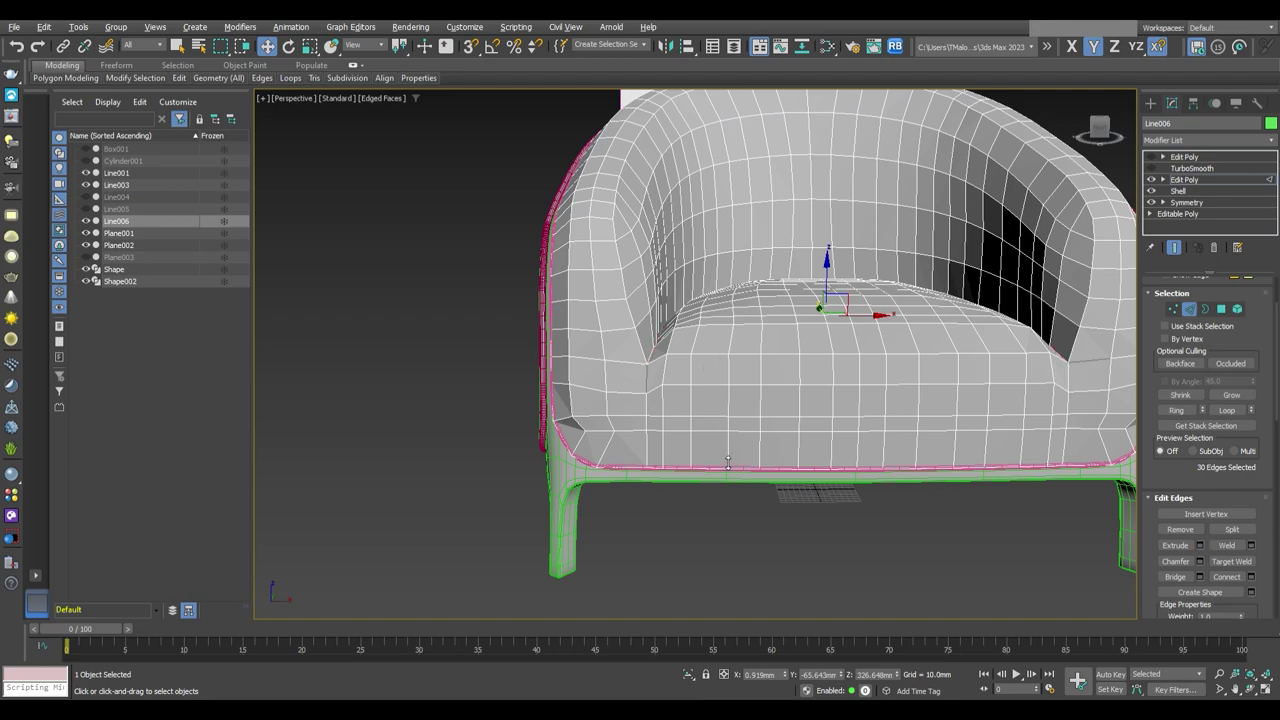
key(F3)
scroll(728, 462, up, 2)
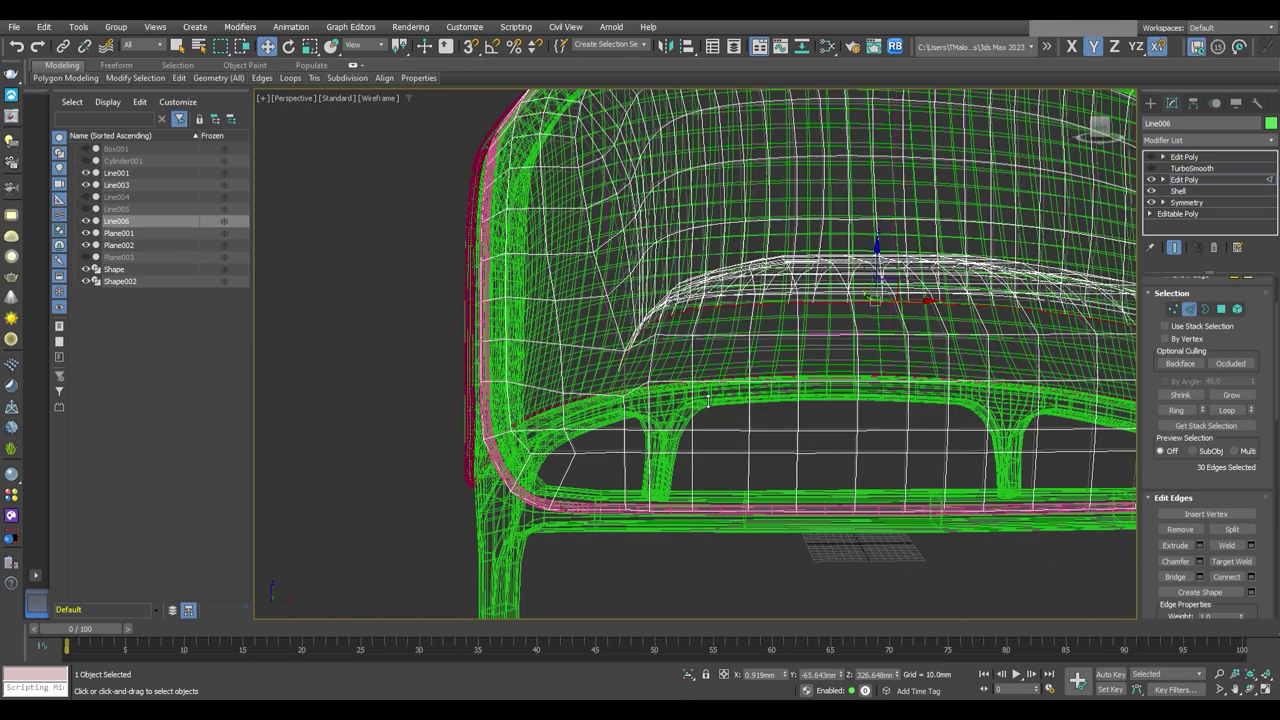
key(F3)
scroll(706, 399, down, 3)
Restore the smoothed seat and check the inner corner with mesh edges toggled
click(1192, 168)
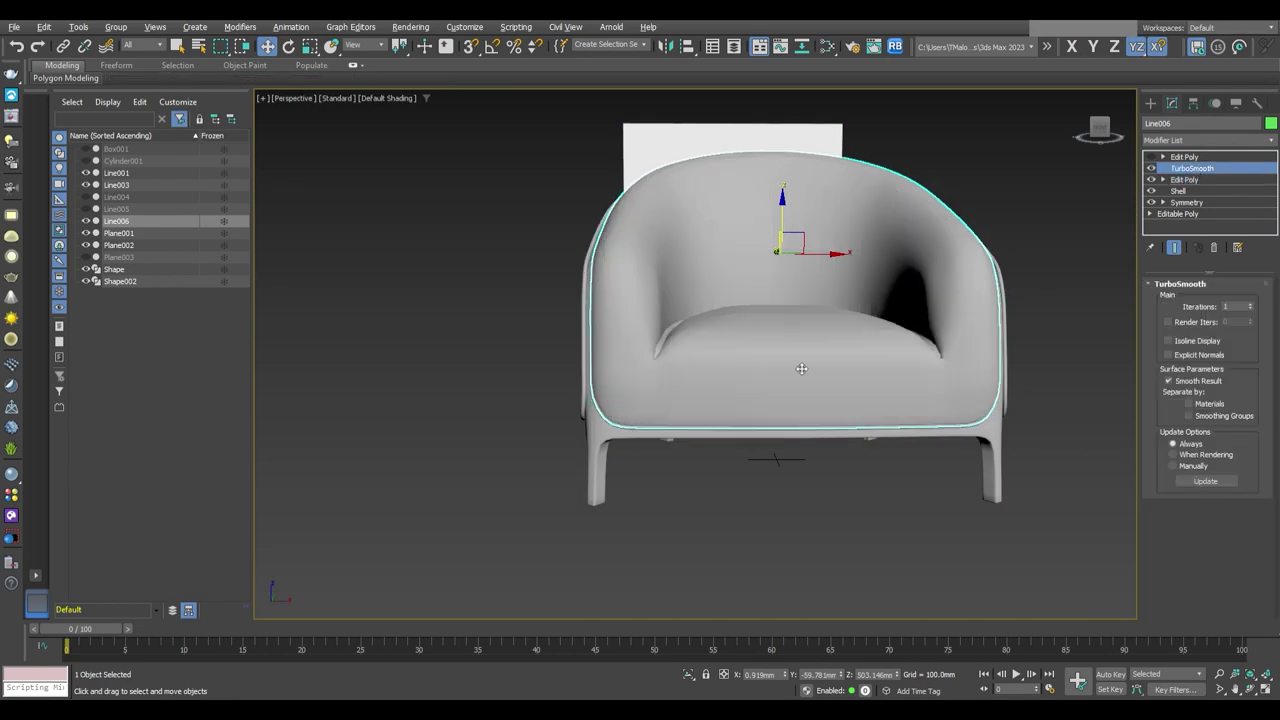
scroll(800, 411, up, 3)
key(F4)
alt+middle_drag(800, 411, 700, 380)
scroll(620, 350, up, 3)
scroll(620, 350, down, 2)
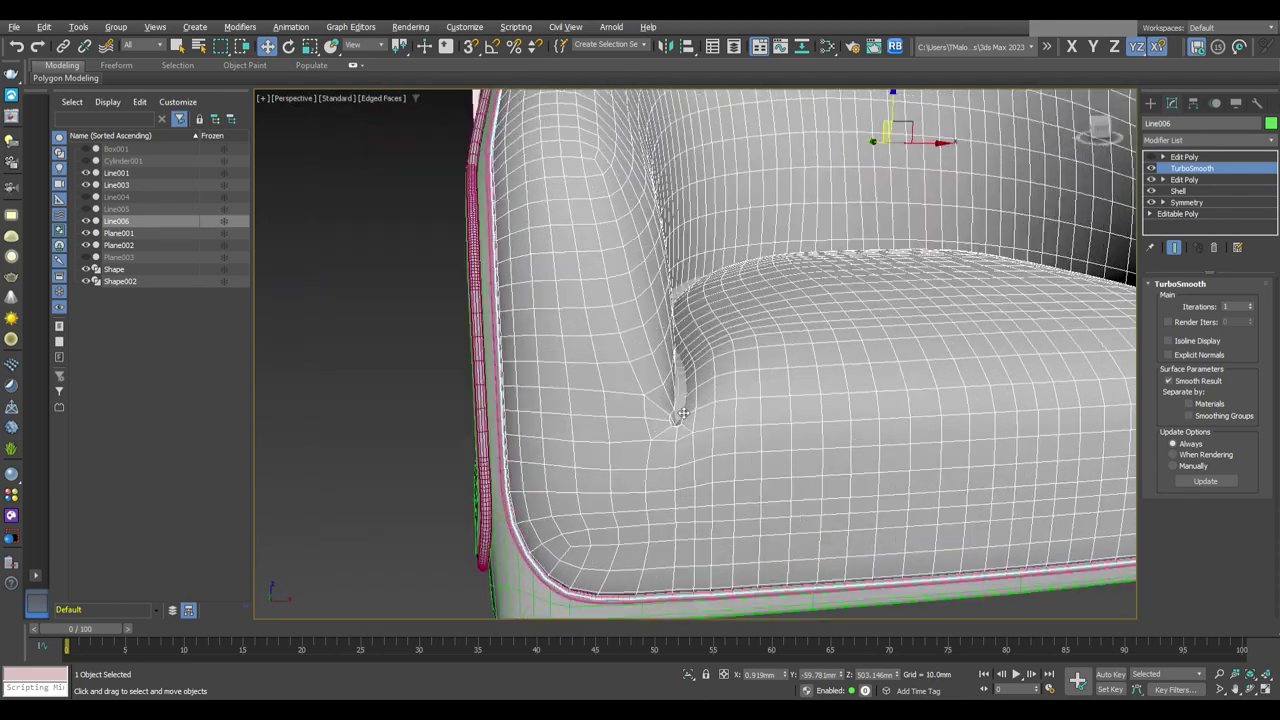
key(F4)
scroll(843, 329, down, 2)
key(F4)
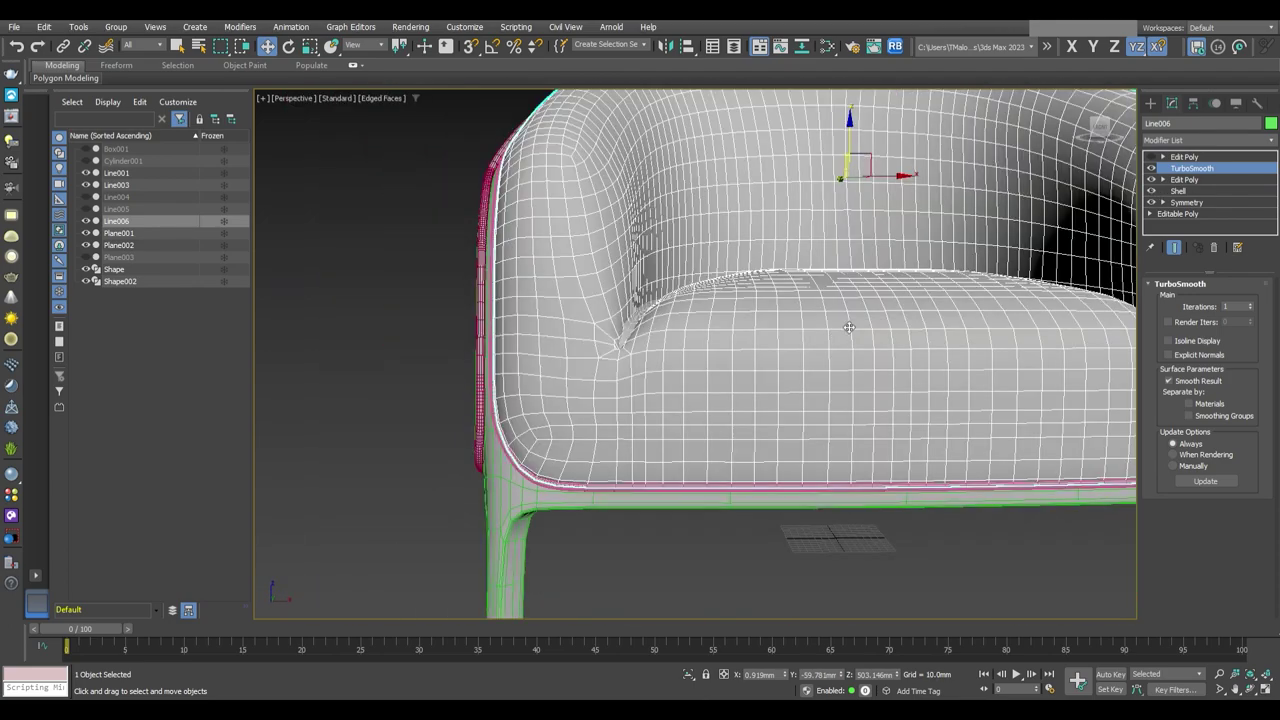
key(F4)
Select the seat's Symmetry level and add an Edit Poly modifier above it
click(1170, 181)
click(1185, 180)
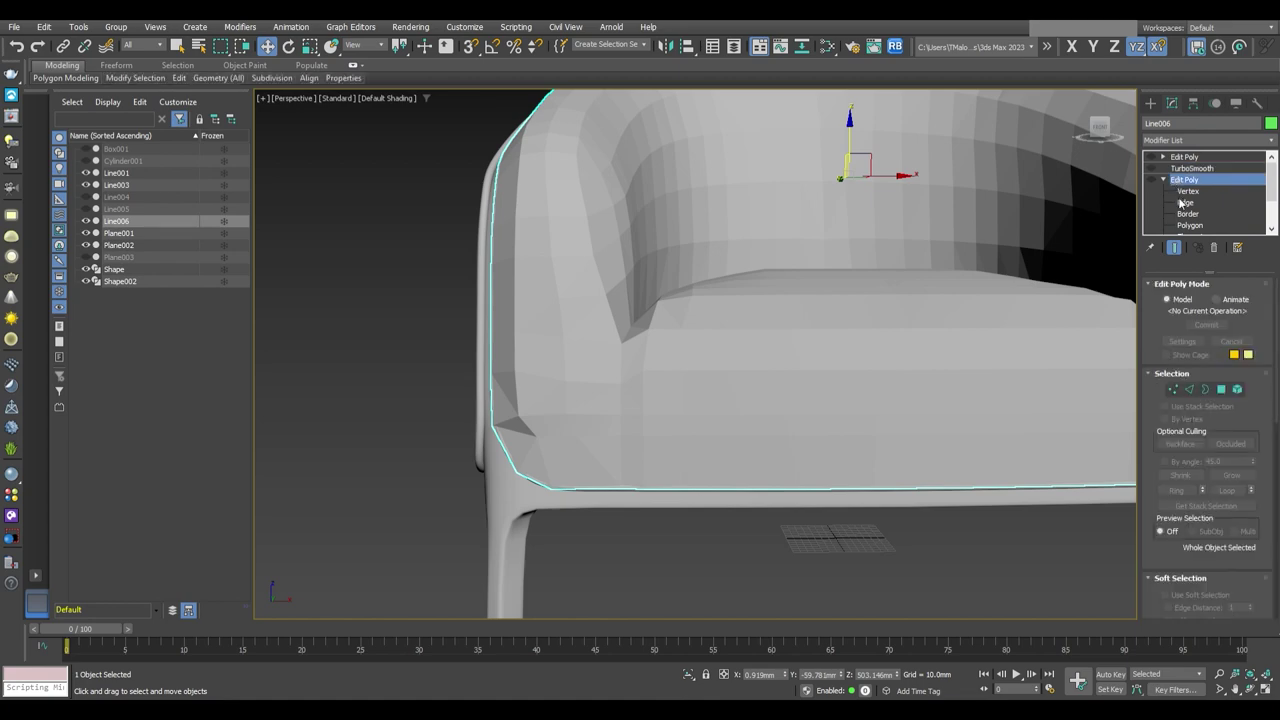
click(1178, 180)
click(1187, 191)
key(F4)
key(Return)
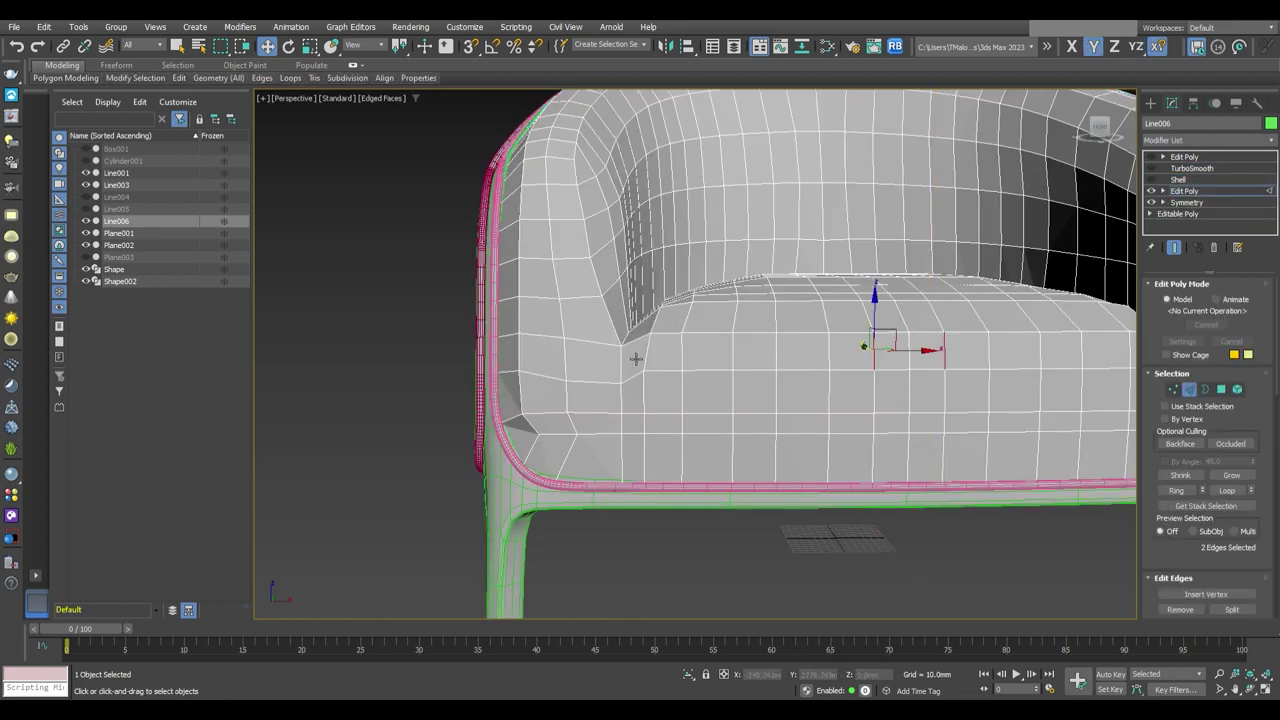
Check the new layer in wireframe, then return to the final smoothed seat
key(F3)
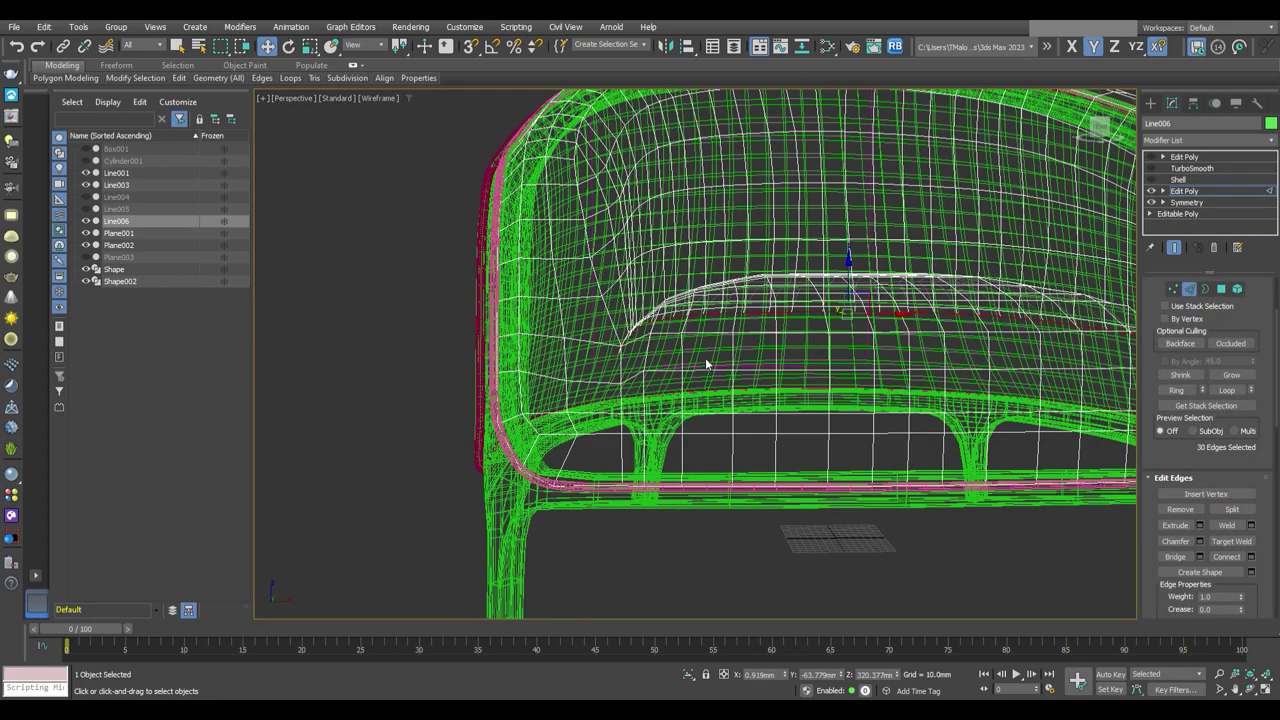
key(F3)
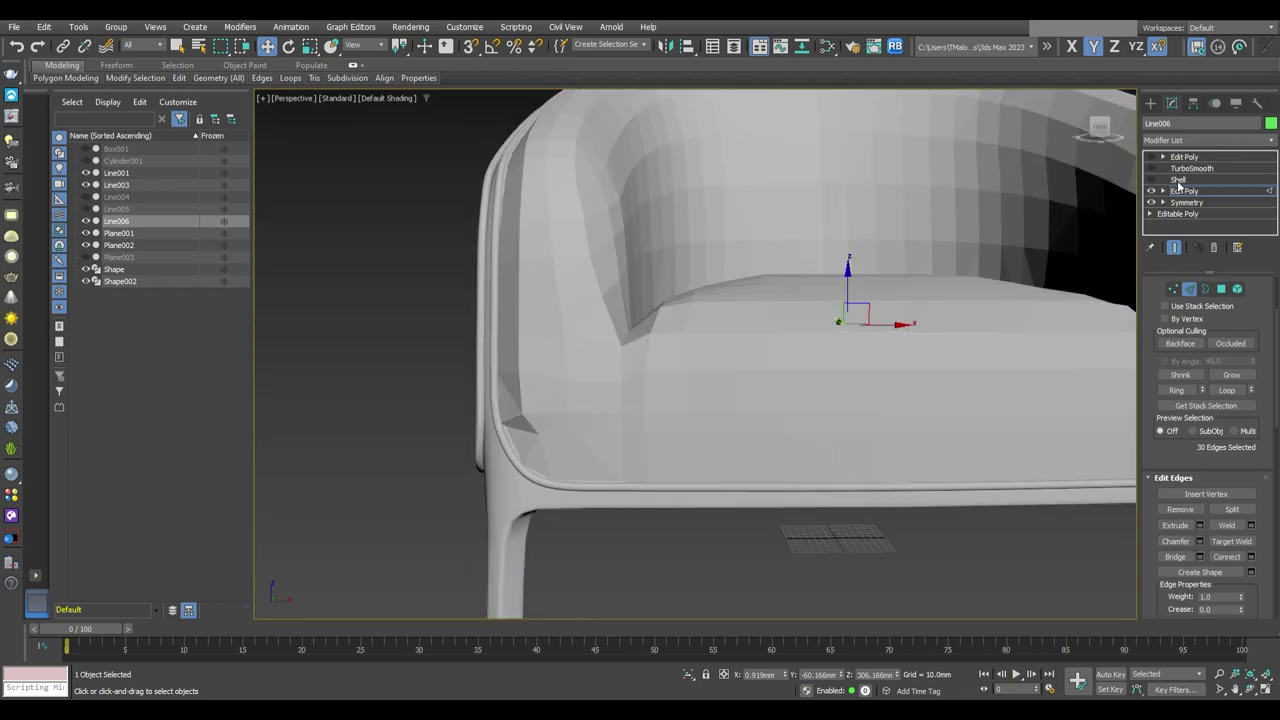
click(1178, 188)
click(1185, 177)
Zoom in on the armrest with mesh edges shown on the chair
scroll(700, 350, down, 5)
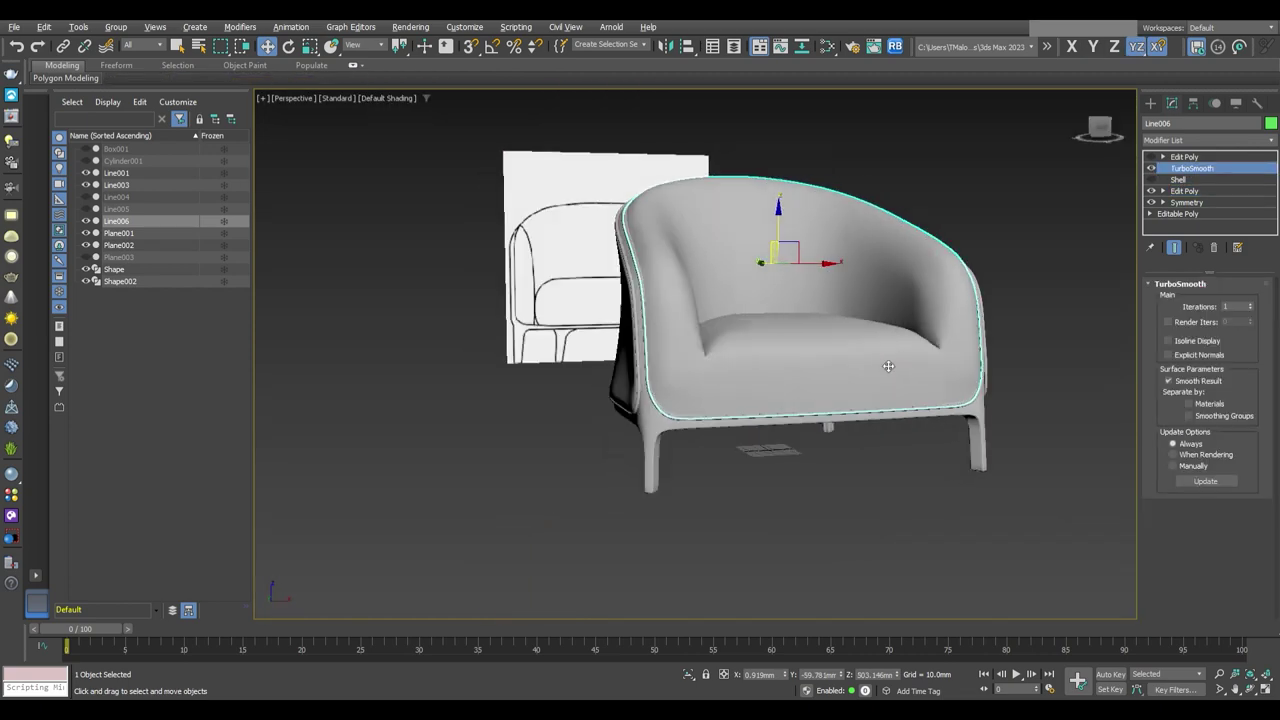
mouse_move(700, 400)
alt+middle_down()
mouse_move(890, 505)
mouse_move(836, 503)
mouse_move(750, 472)
mouse_move(732, 479)
mouse_move(780, 477)
mouse_move(738, 481)
alt+middle_up()
scroll(871, 507, up, 5)
scroll(871, 507, down, 3)
scroll(836, 503, down, 1)
scroll(800, 490, up, 2)
key(F4)
key(F4)
mouse_move(759, 479)
alt+middle_down()
mouse_move(835, 483)
mouse_move(737, 484)
mouse_move(894, 480)
mouse_move(729, 489)
mouse_move(829, 491)
mouse_move(806, 485)
alt+middle_up()
scroll(806, 485, up, 3)
Select the chair shell and move its Shell modifier above the TurboSmooth
click(766, 434)
click(1181, 180)
drag(1181, 180, 1150, 170)
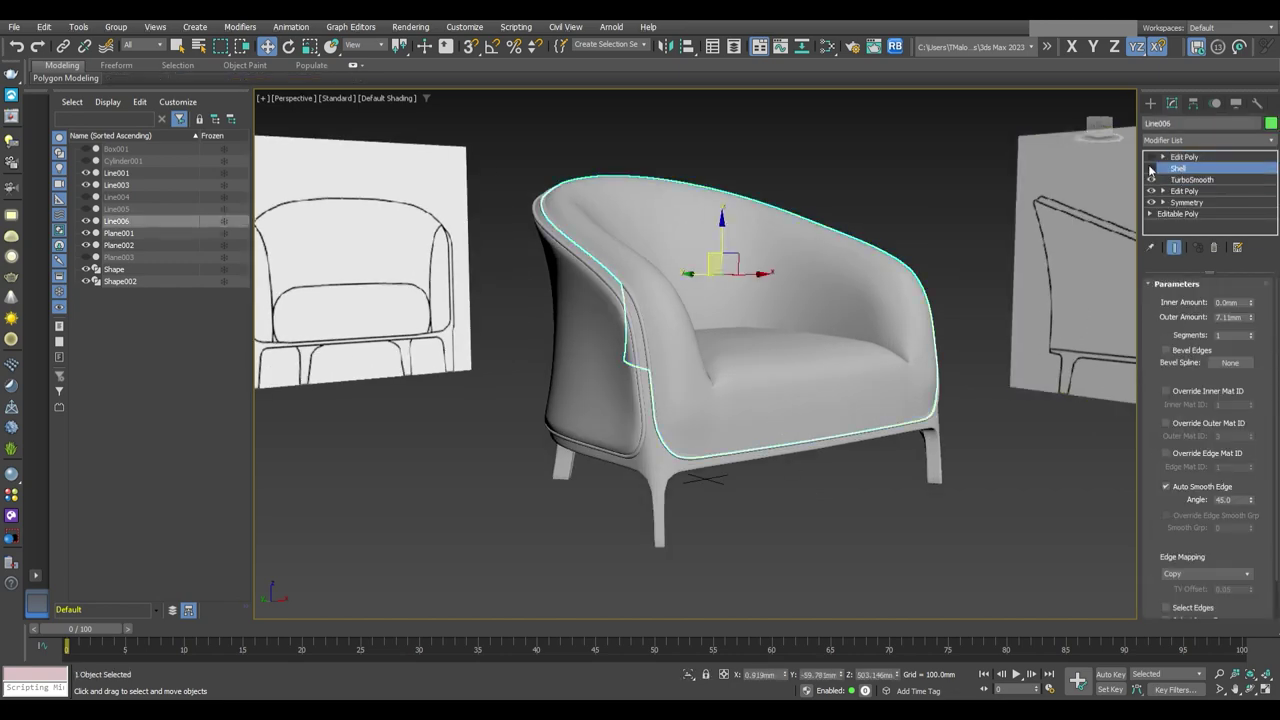
scroll(935, 380, up, 5)
Reselect Line006, then deselect and orbit the chair to check it with the wire overlay
click(963, 524)
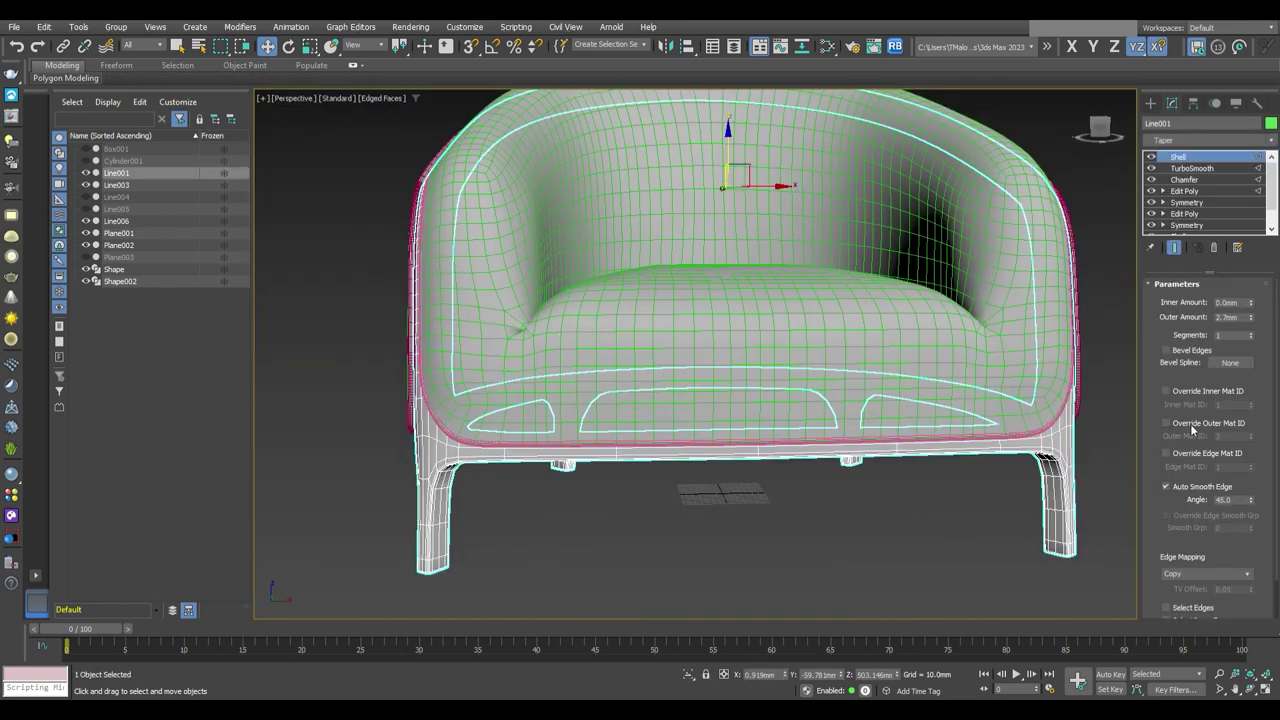
click(1222, 156)
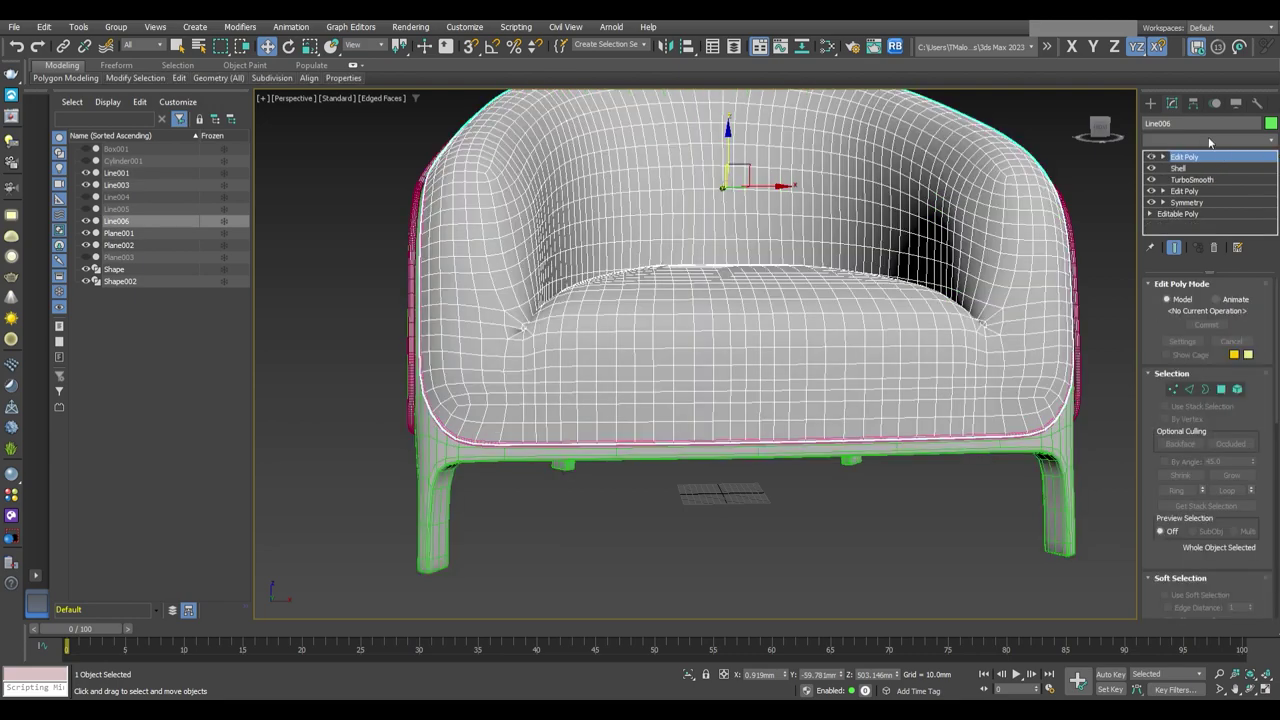
mouse_move(937, 470)
alt+middle_down()
mouse_move(913, 478)
mouse_move(918, 464)
mouse_move(814, 504)
mouse_move(703, 499)
mouse_move(712, 511)
mouse_move(815, 454)
alt+middle_up()
click(918, 464)
scroll(703, 499, down, 3)
scroll(703, 499, up, 3)
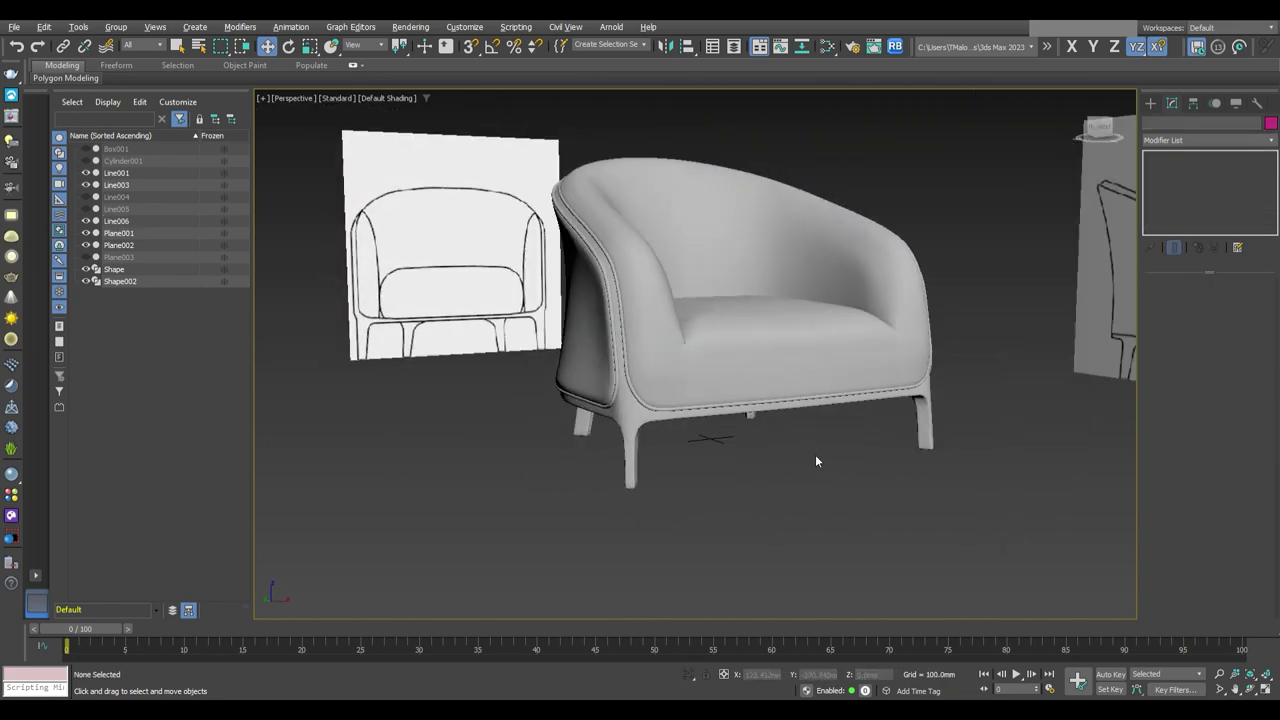
key(F4)
On Line006, disable the top TurboSmooth and select the corner vertical edge loops in Edit Poly edge mode
click(818, 387)
alt+middle_drag(818, 387, 843, 350)
click(1150, 157)
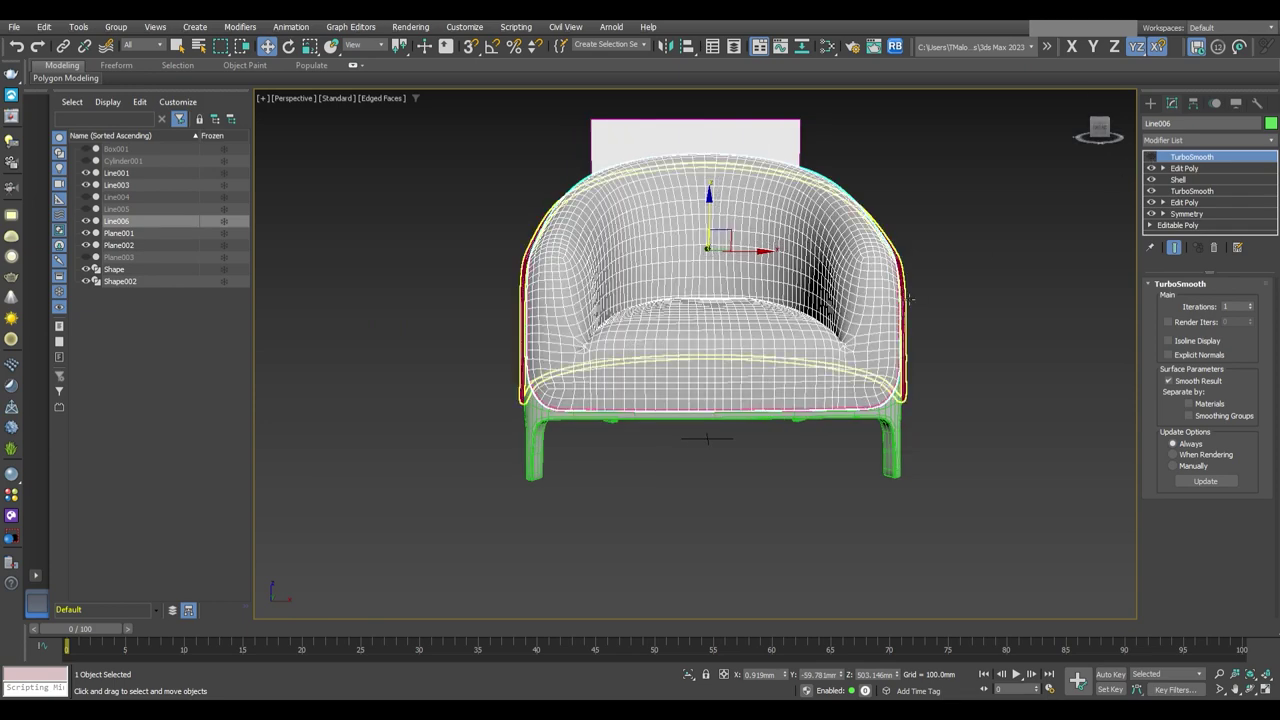
click(1184, 168)
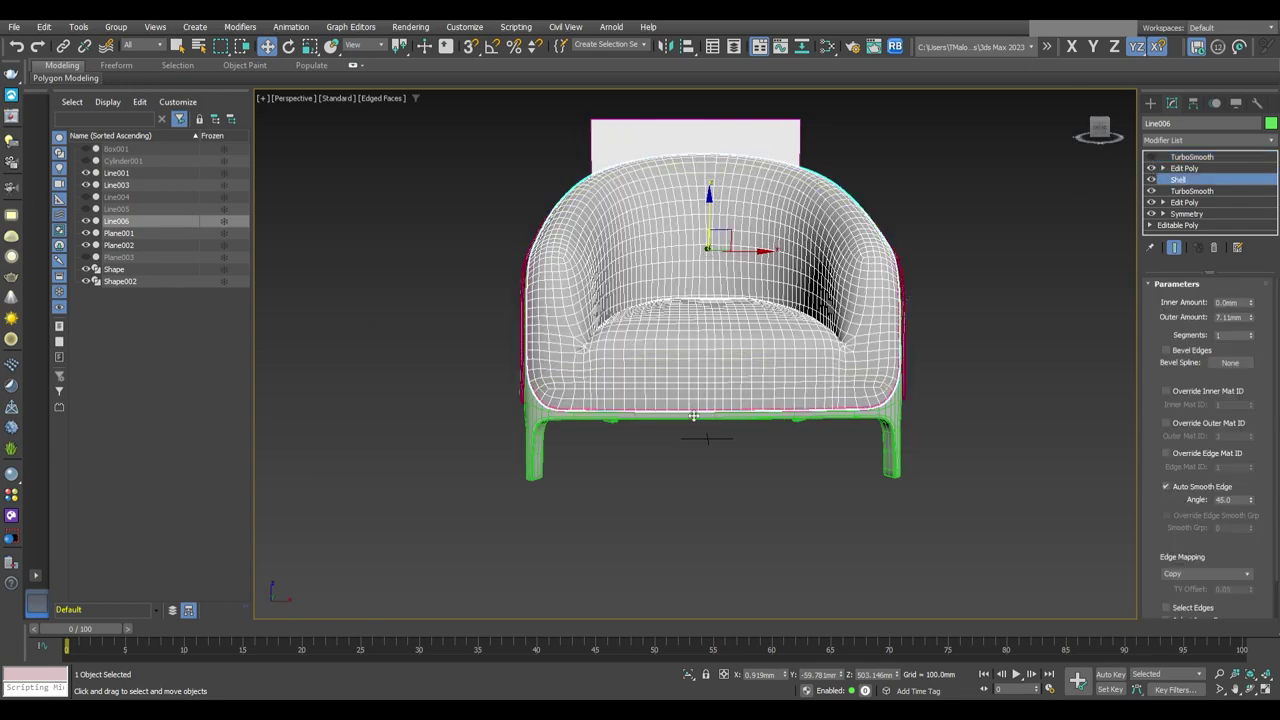
key(2)
scroll(640, 400, up, 5)
scroll(620, 420, down, 3)
mouse_move(620, 420)
middle_down()
mouse_move(601, 431)
mouse_move(834, 373)
mouse_move(843, 400)
mouse_move(880, 403)
mouse_move(846, 411)
middle_up()
ctrl+double_click(834, 373)
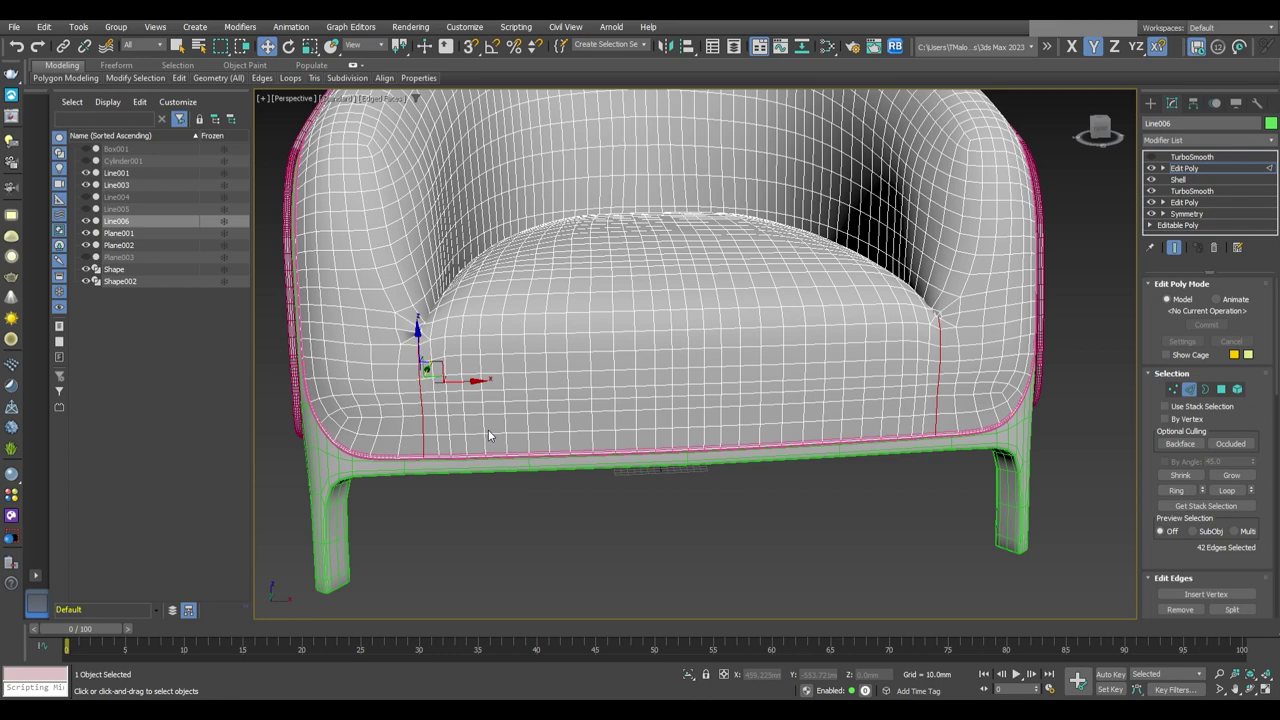
Re-enable the top smoothing and inspect the chair and leg with the wire overlay toggled
scroll(1202, 567, down, 2)
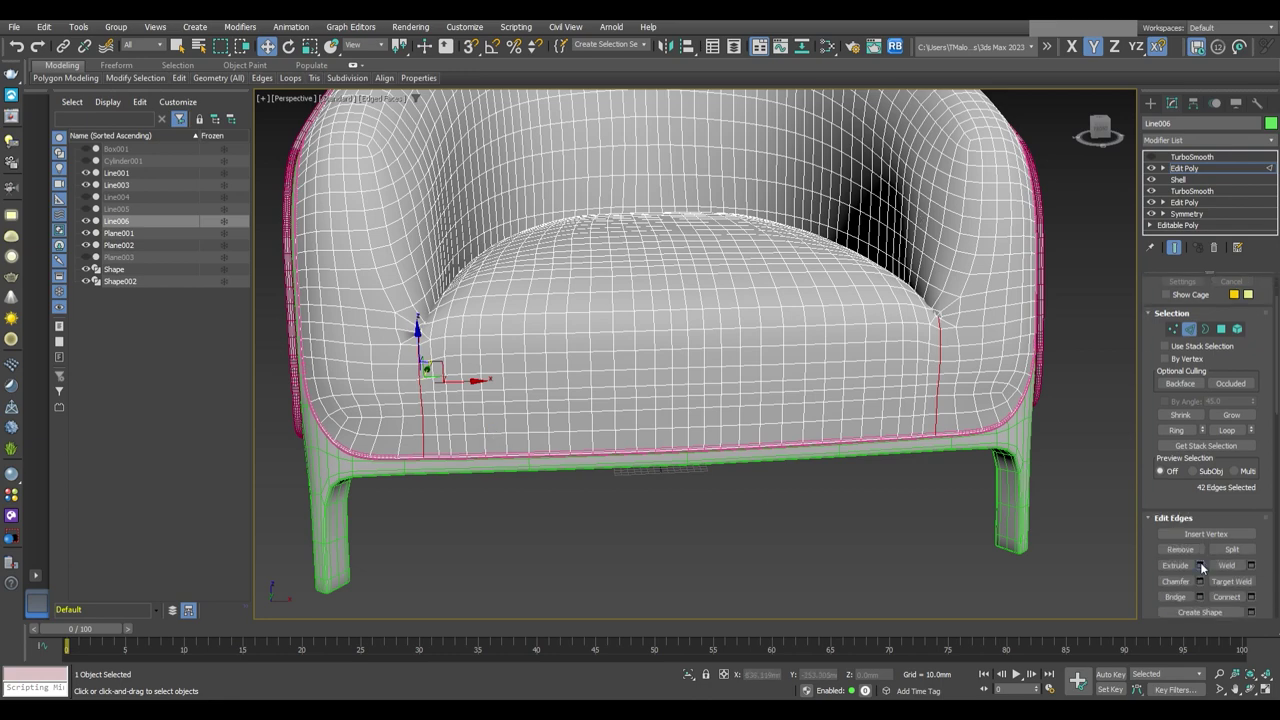
click(1192, 157)
key(F4)
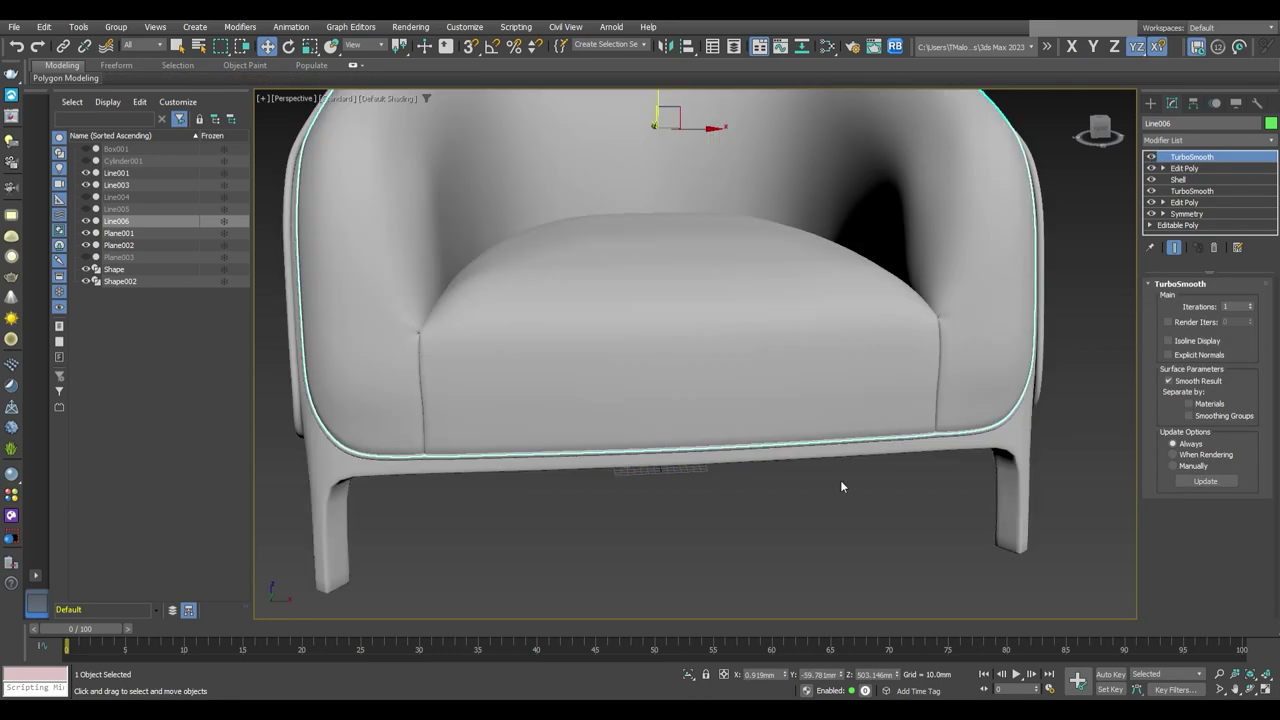
scroll(824, 482, down, 4)
alt+middle_drag(860, 482, 892, 483)
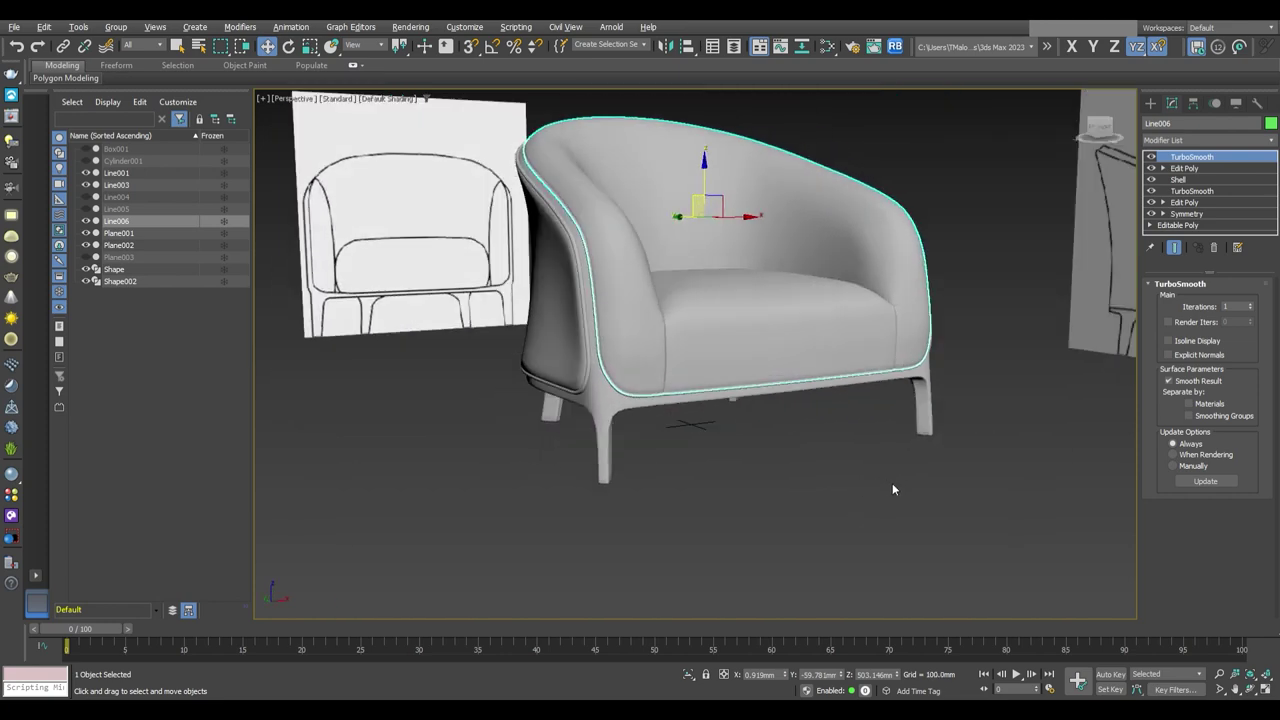
scroll(892, 483, up, 6)
key(F4)
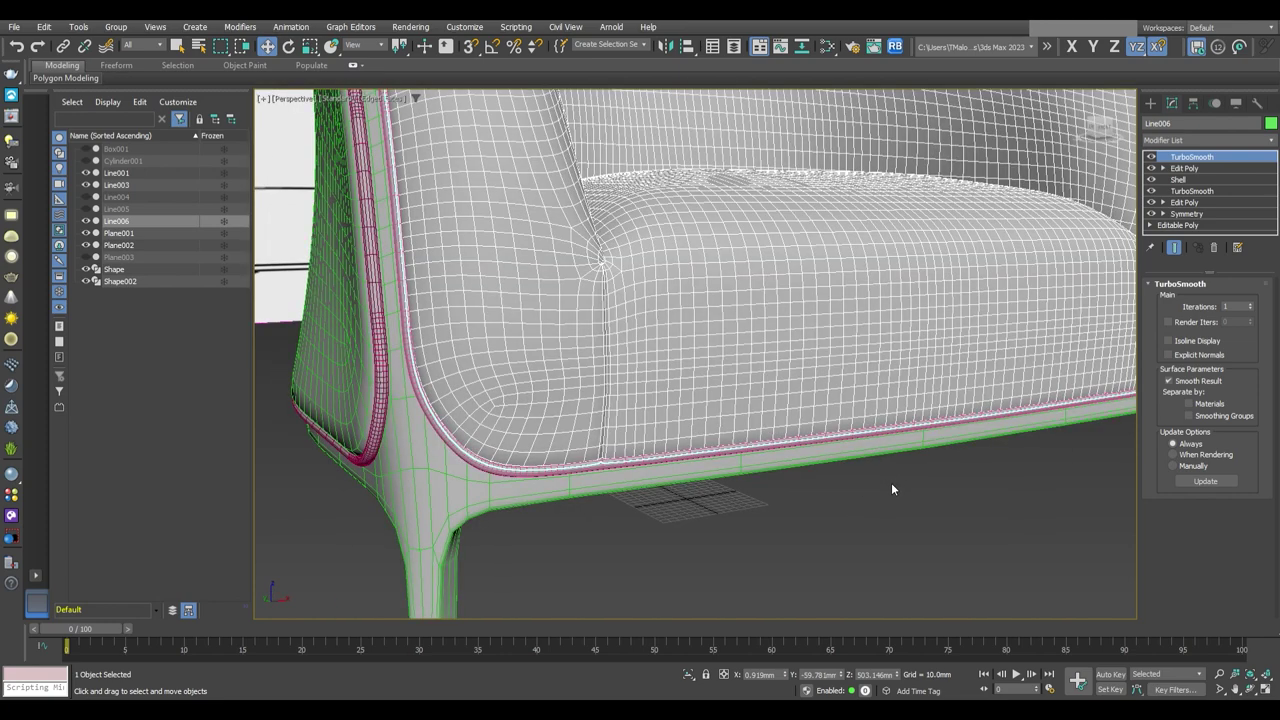
scroll(891, 482, down, 5)
Revisit the corner seam edge selection, then view the smoothed chair's side and leg
click(1184, 168)
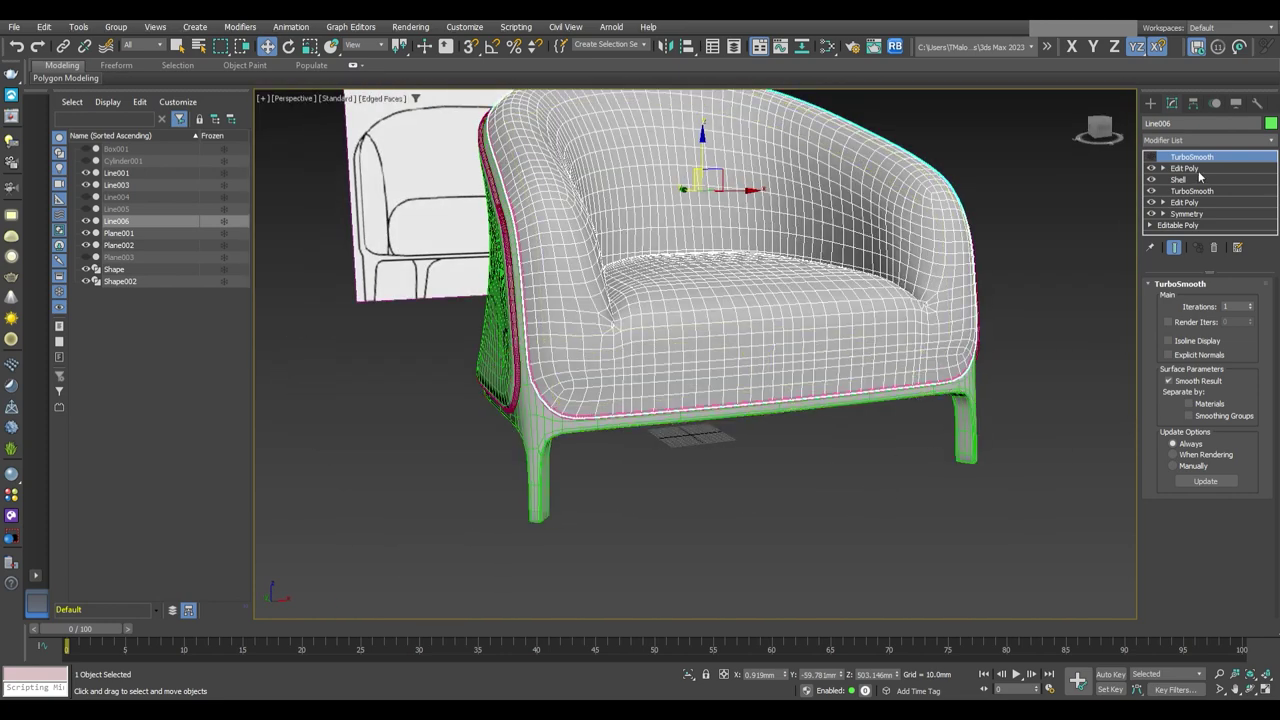
scroll(1166, 510, down, 2)
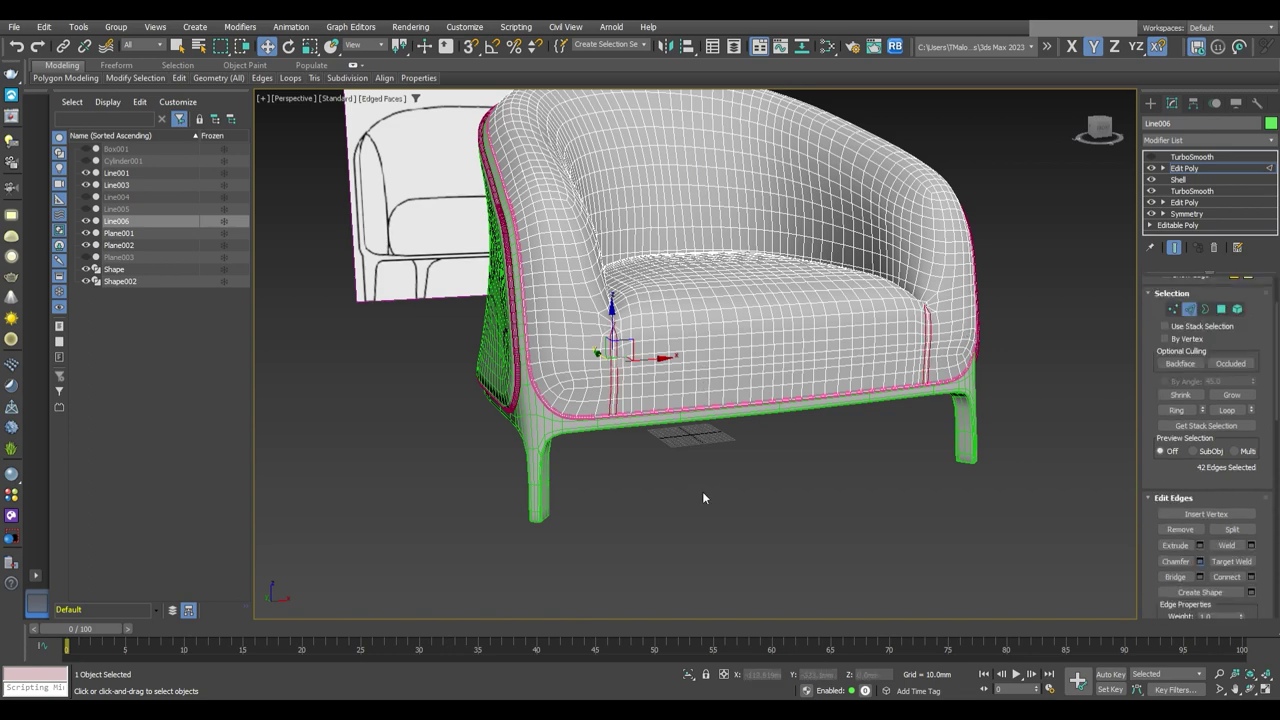
scroll(703, 497, up, 5)
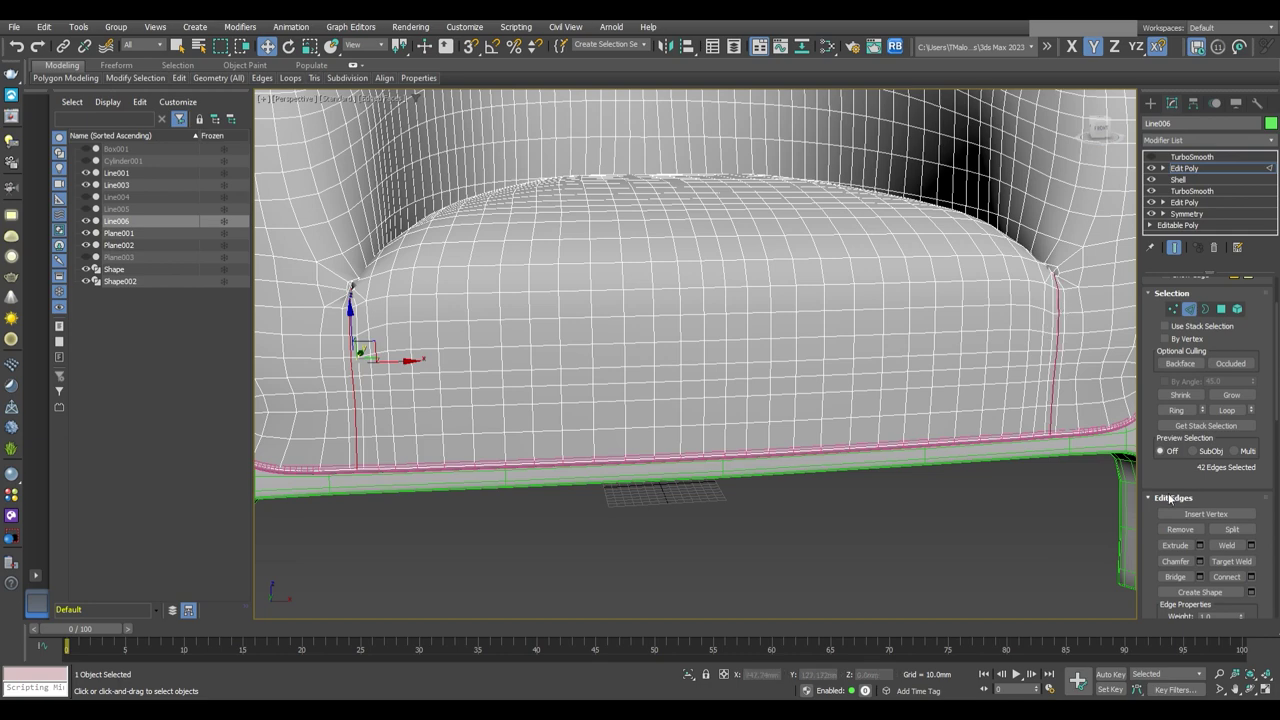
click(1191, 157)
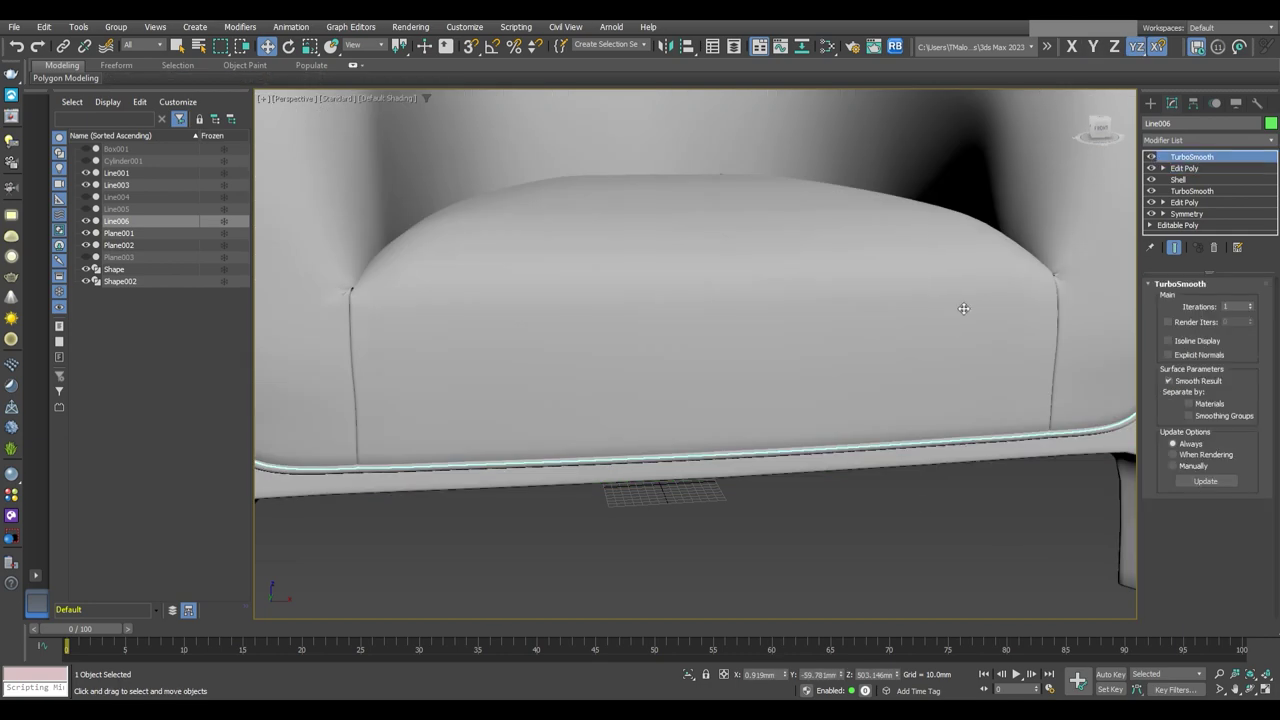
mouse_move(963, 306)
alt+middle_down()
mouse_move(811, 435)
mouse_move(771, 443)
alt+middle_up()
scroll(629, 509, down, 5)
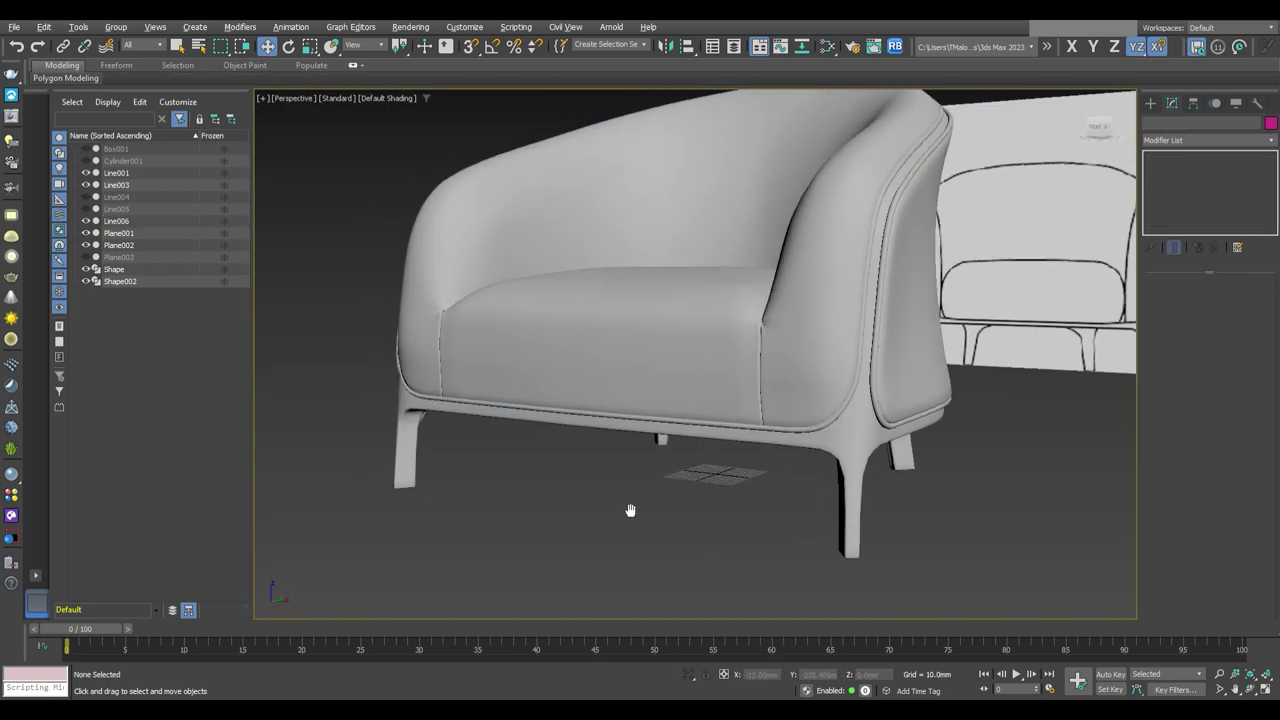
scroll(666, 517, up, 5)
key(F4)
key(F4)
scroll(651, 443, down, 5)
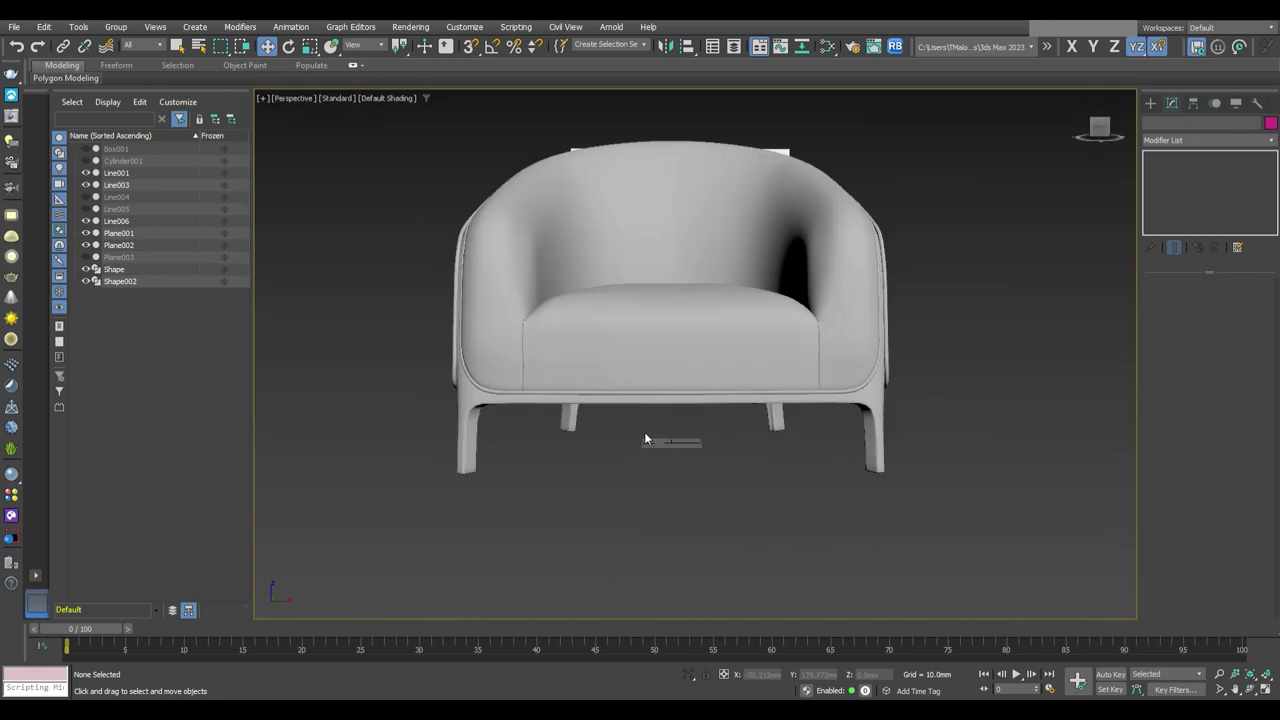
scroll(711, 443, up, 5)
Check the seat corner from a lower front view, then return to editing Line006's edges
mouse_move(711, 443)
alt+middle_down()
mouse_move(683, 463)
mouse_move(624, 460)
alt+middle_up()
scroll(624, 460, up, 5)
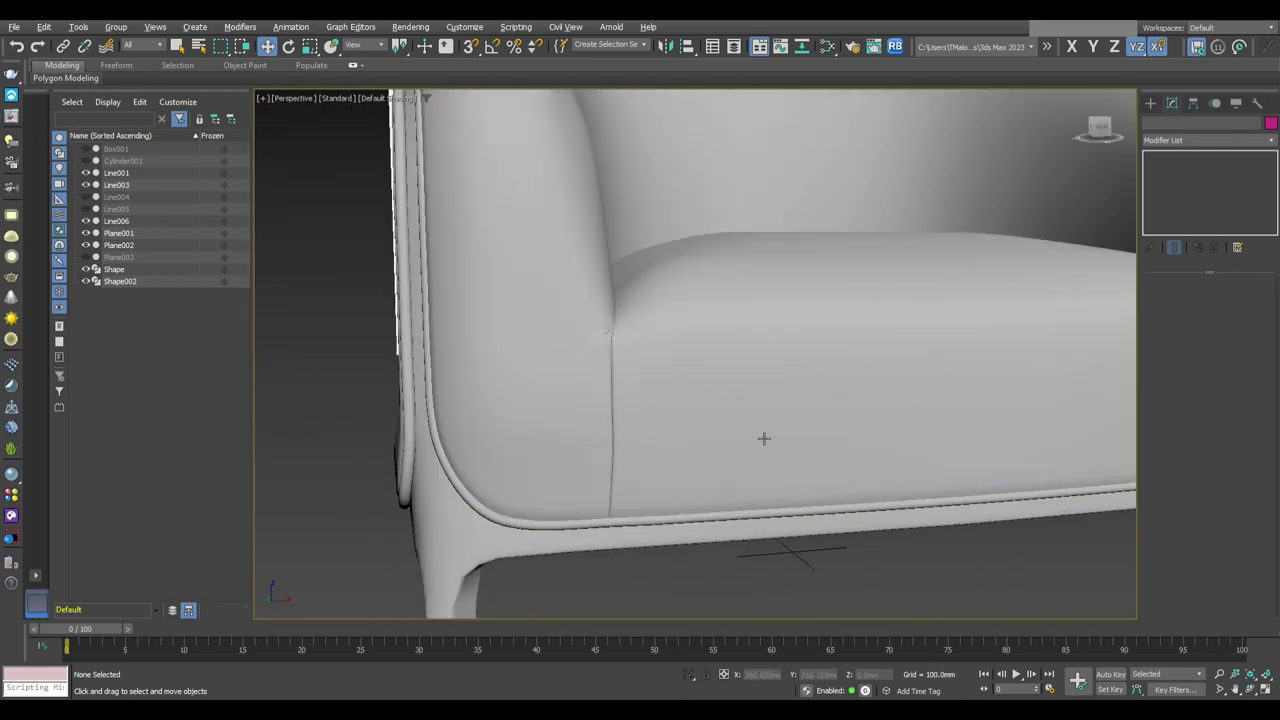
key(F4)
scroll(773, 445, up, 2)
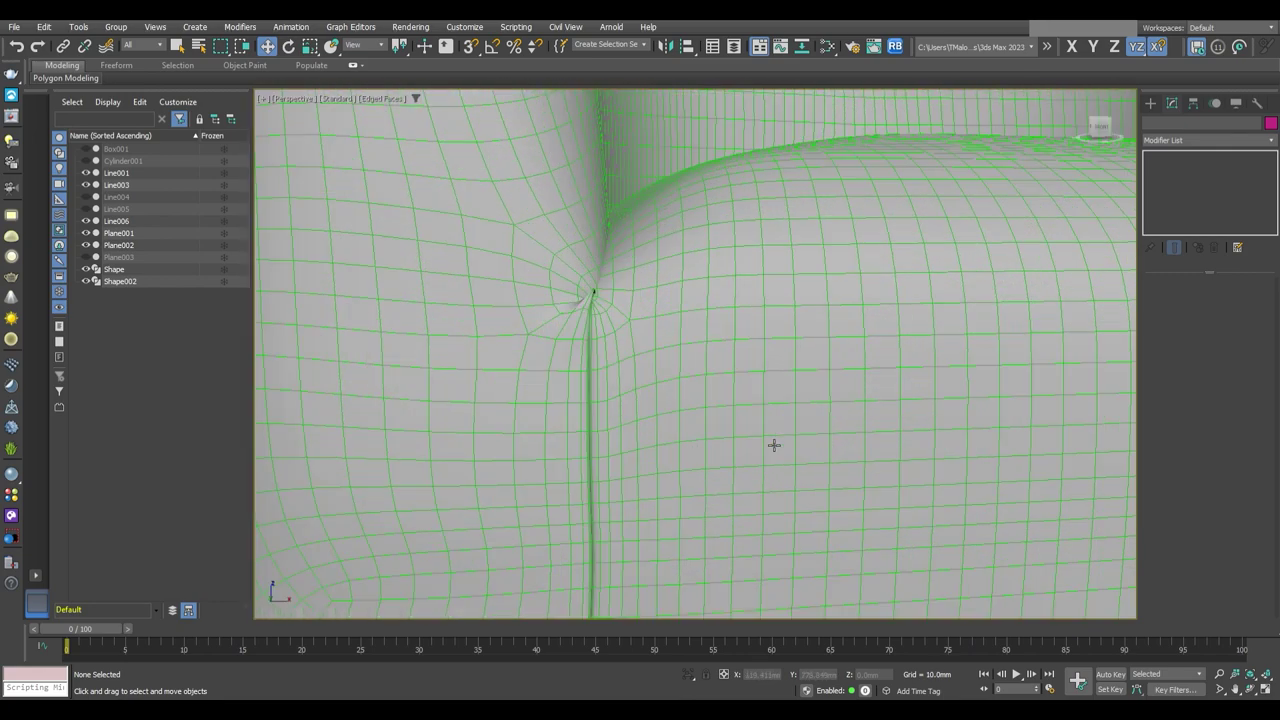
scroll(773, 445, down, 7)
key(F4)
alt+middle_drag(773, 445, 826, 457)
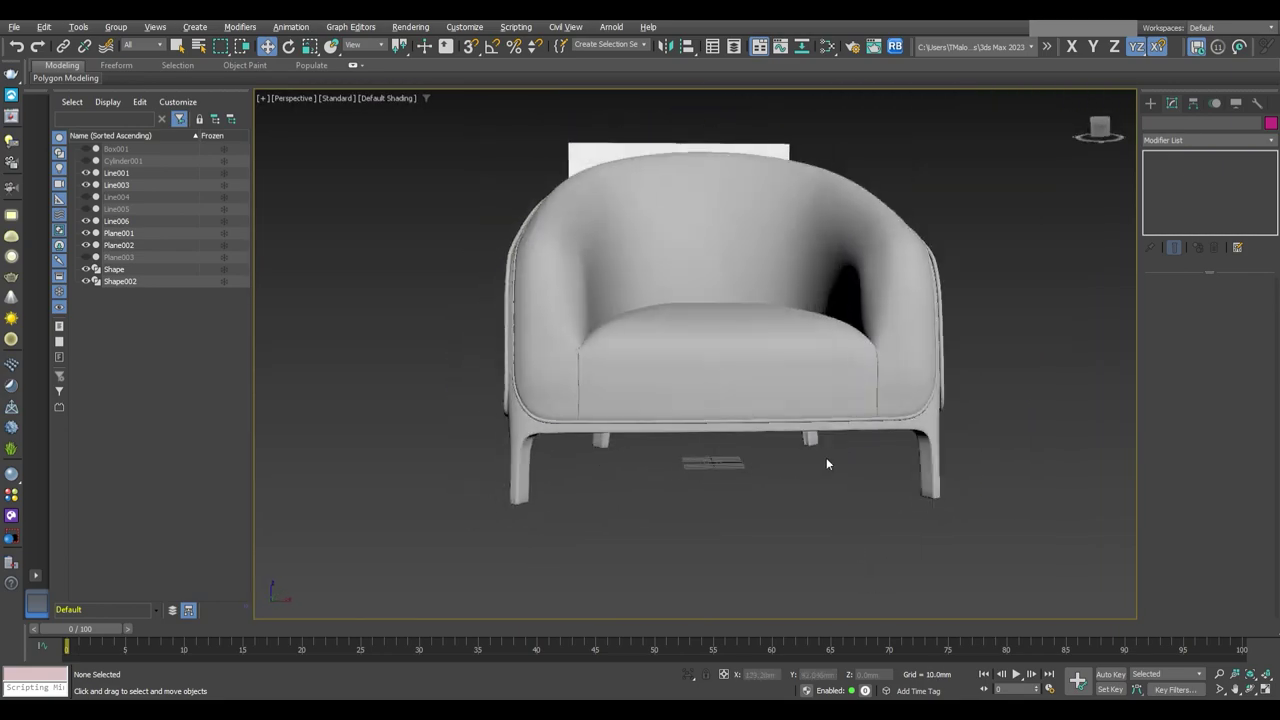
click(826, 457)
key(F4)
click(1184, 168)
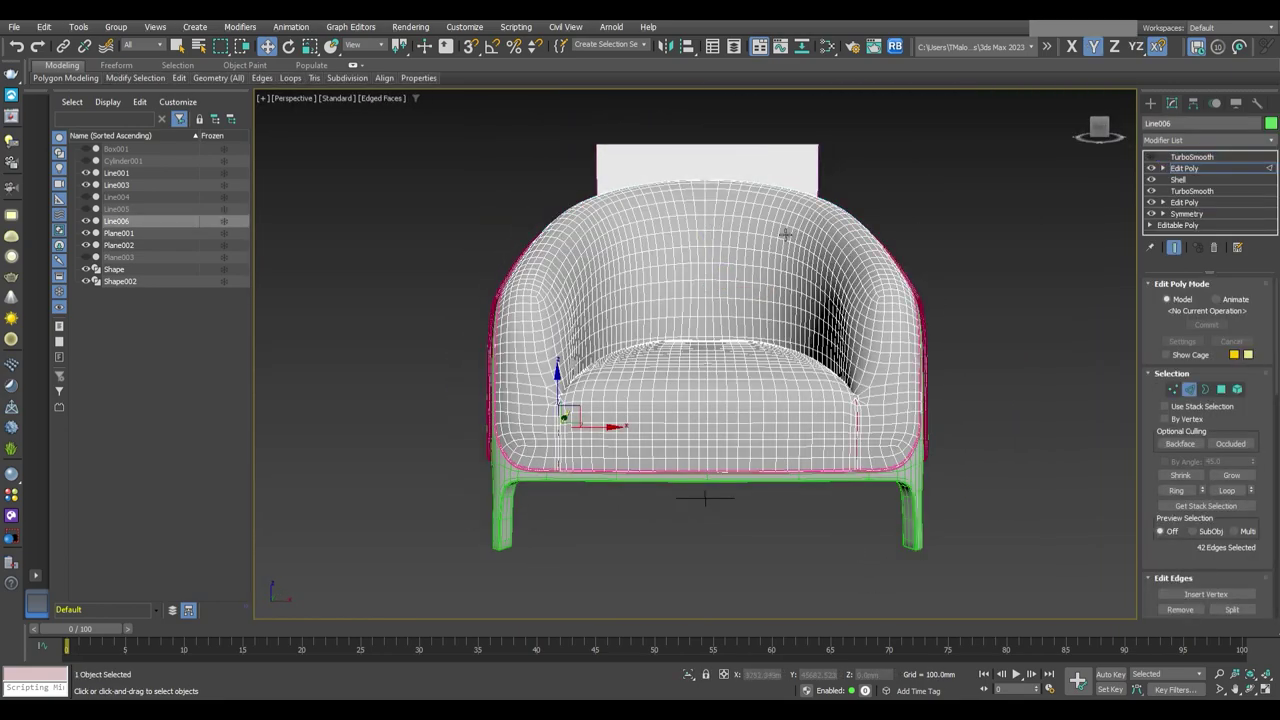
Add the edge loop around the seat to the seam selection
mouse_move(786, 377)
alt+middle_down()
mouse_move(786, 403)
mouse_move(729, 380)
mouse_move(707, 330)
alt+middle_up()
scroll(726, 423, up, 3)
scroll(726, 409, down, 1)
scroll(726, 409, down, 3)
ctrl+double_click(757, 345)
scroll(757, 345, up, 3)
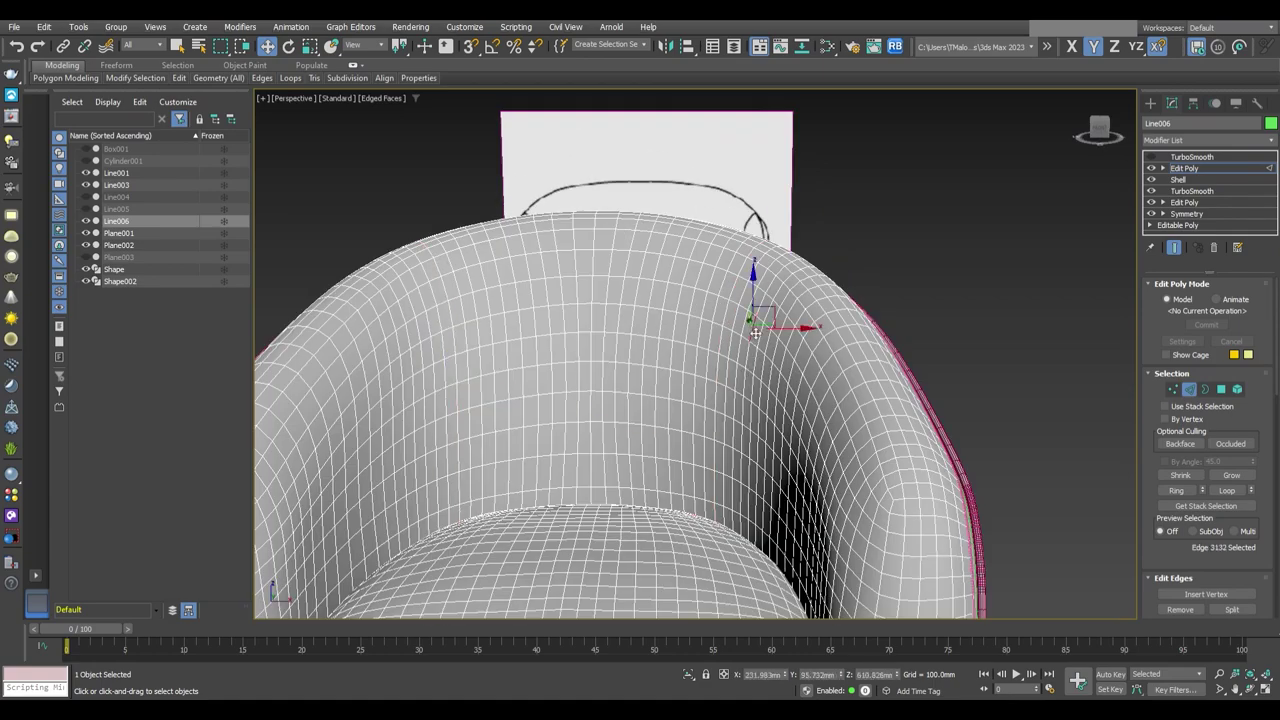
scroll(685, 432, down, 4)
Orbit to look down into the seat and check the selected seam loops
mouse_move(685, 432)
alt+middle_down()
mouse_move(720, 425)
mouse_move(571, 443)
mouse_move(645, 421)
mouse_move(680, 430)
alt+middle_up()
scroll(680, 460, up, 5)
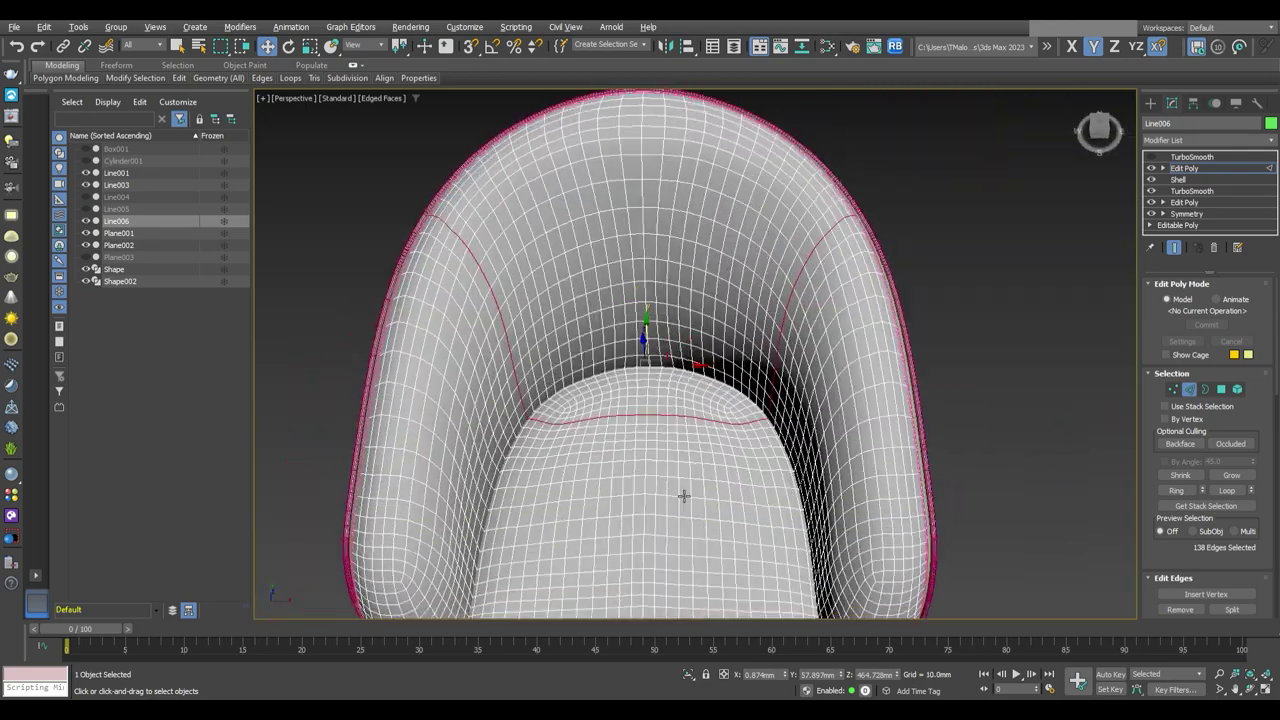
alt+middle_drag(680, 491, 682, 399)
scroll(682, 399, up, 5)
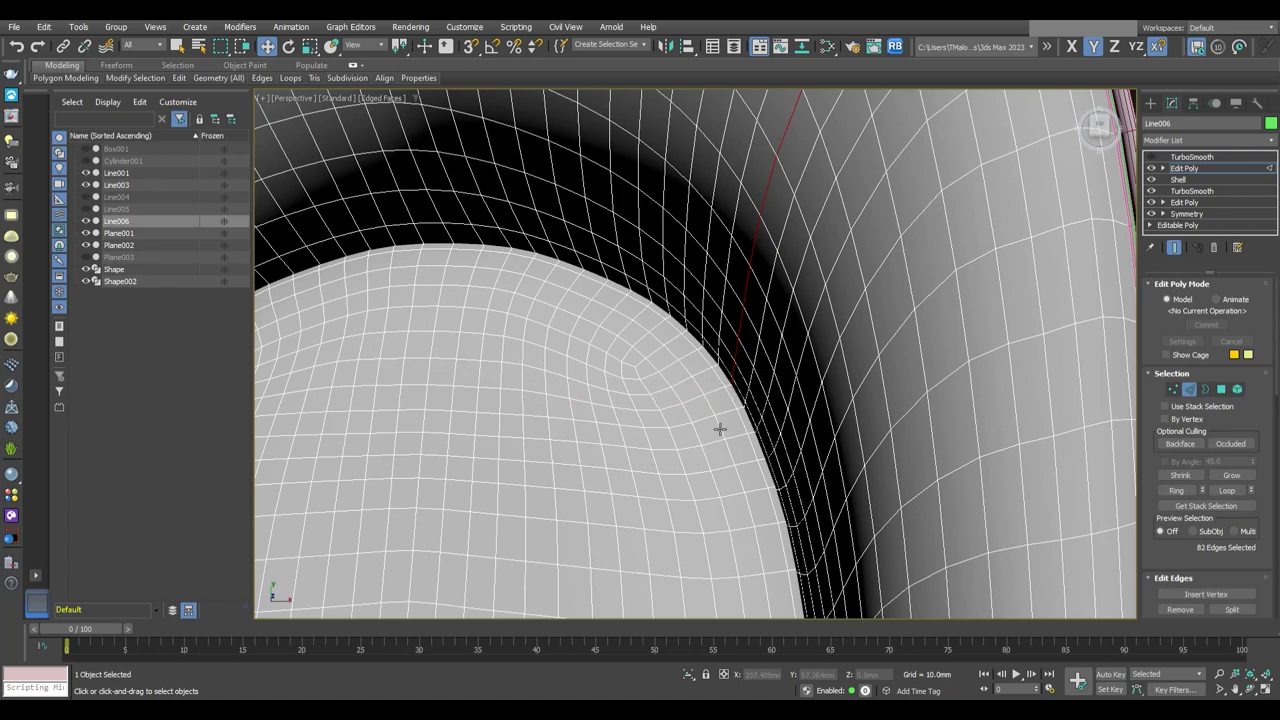
scroll(720, 428, down, 4)
scroll(740, 405, down, 2)
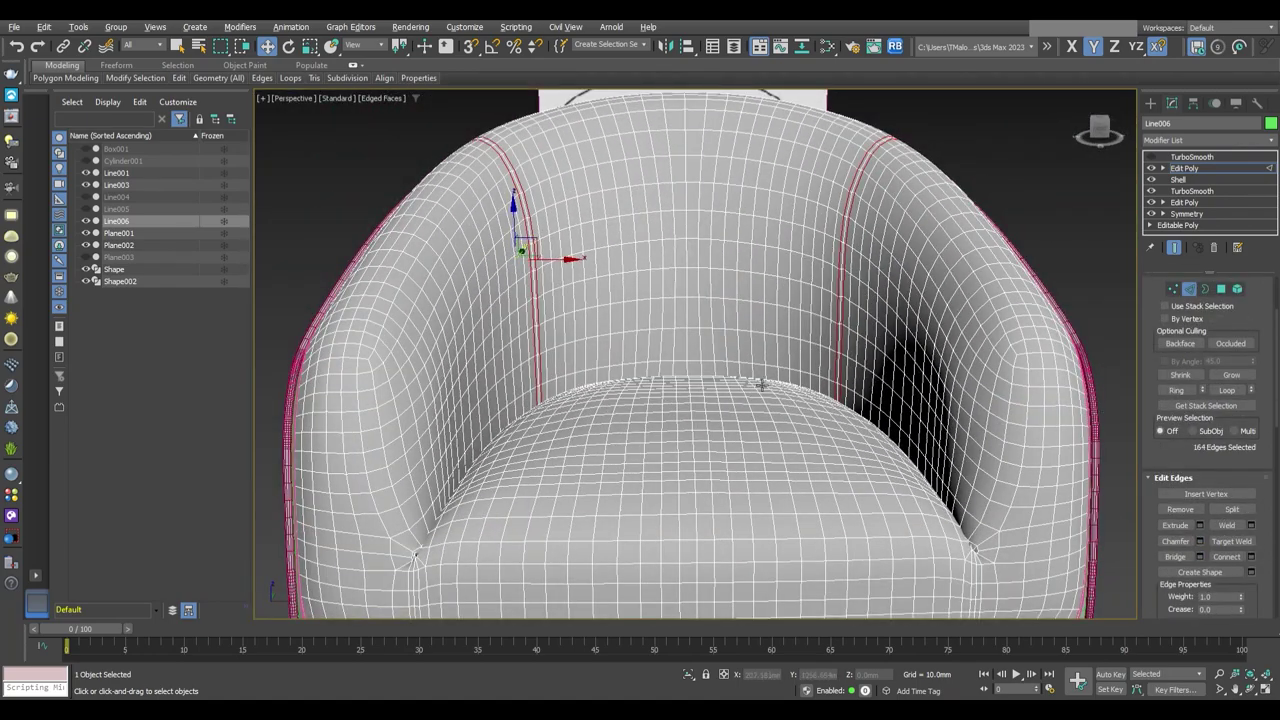
scroll(762, 385, up, 2)
alt+middle_drag(762, 385, 700, 460)
scroll(700, 460, up, 4)
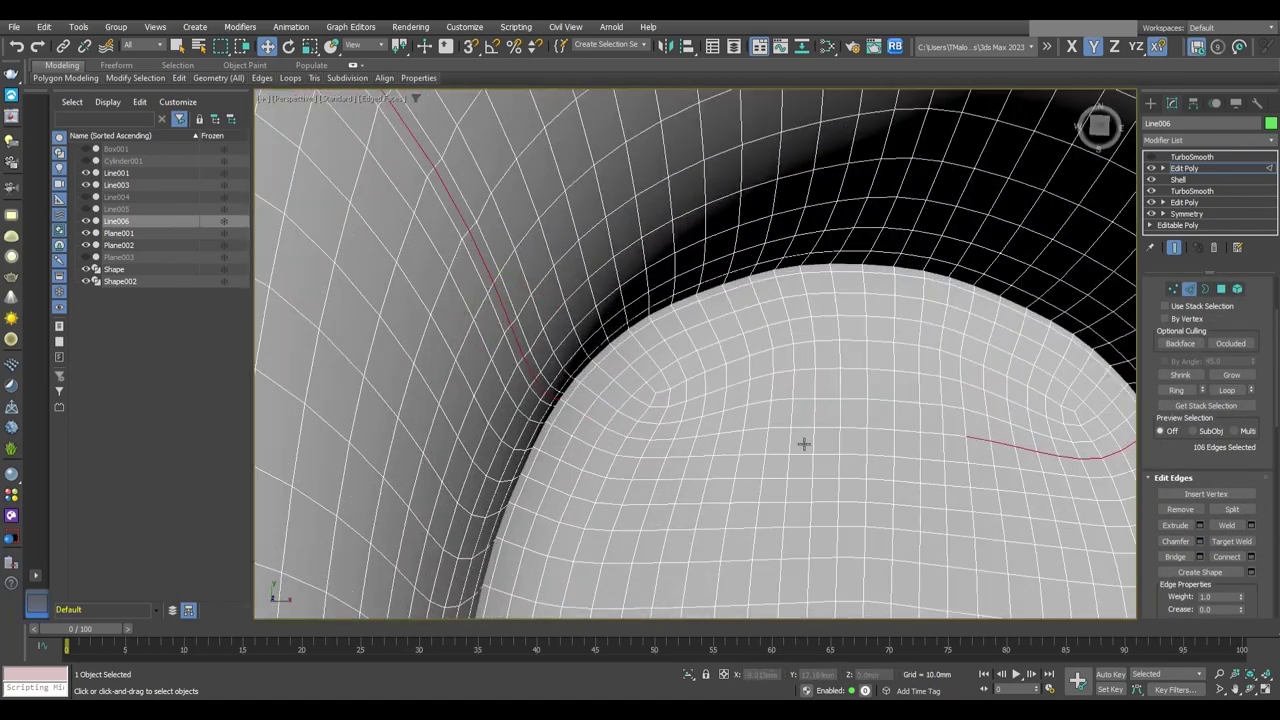
scroll(803, 443, down, 3)
scroll(915, 422, down, 3)
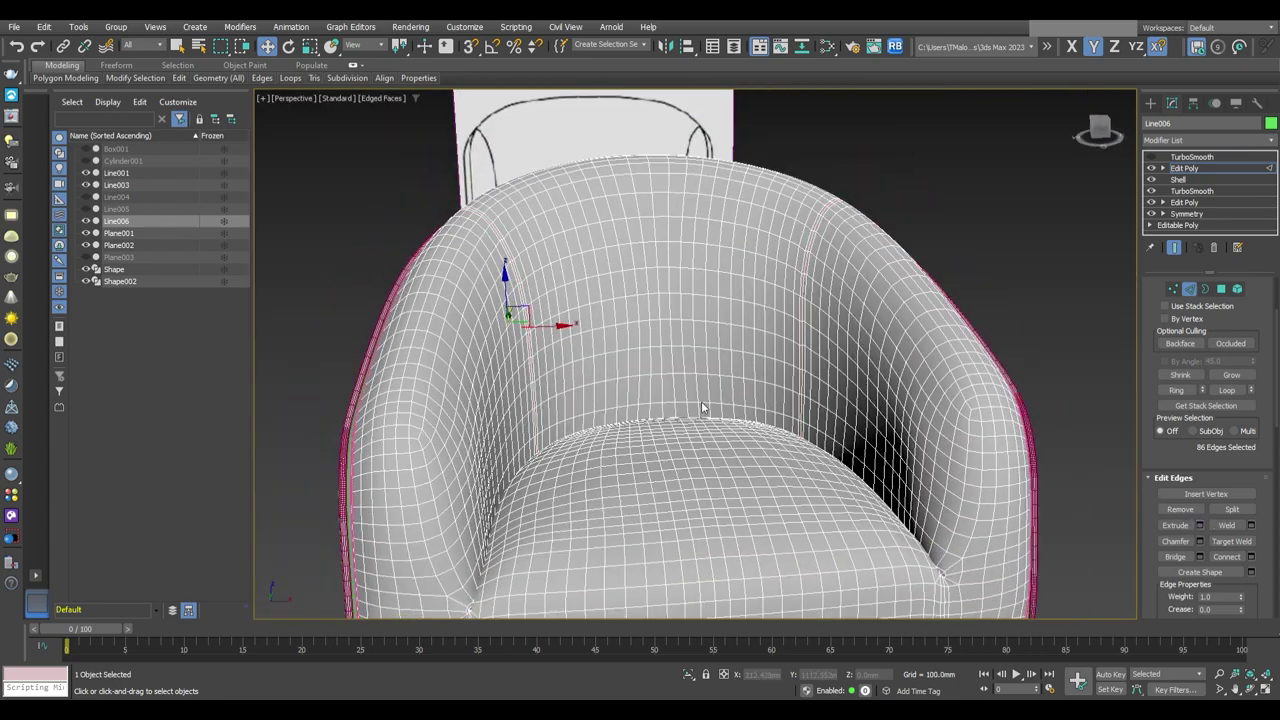
Switch to the top TurboSmooth, hide the wire overlay, deselect and review the chair from side and front-right
click(1191, 157)
key(F4)
scroll(897, 336, down, 4)
click(900, 348)
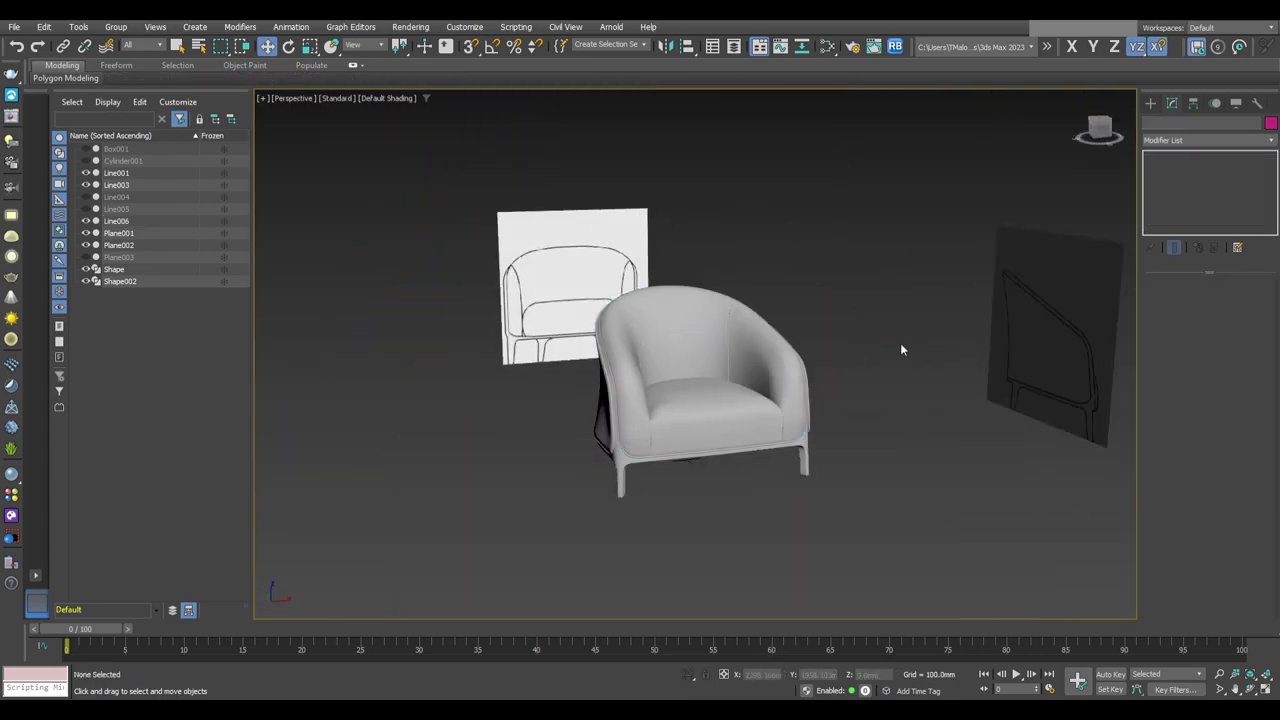
scroll(900, 349, up, 5)
scroll(870, 344, down, 4)
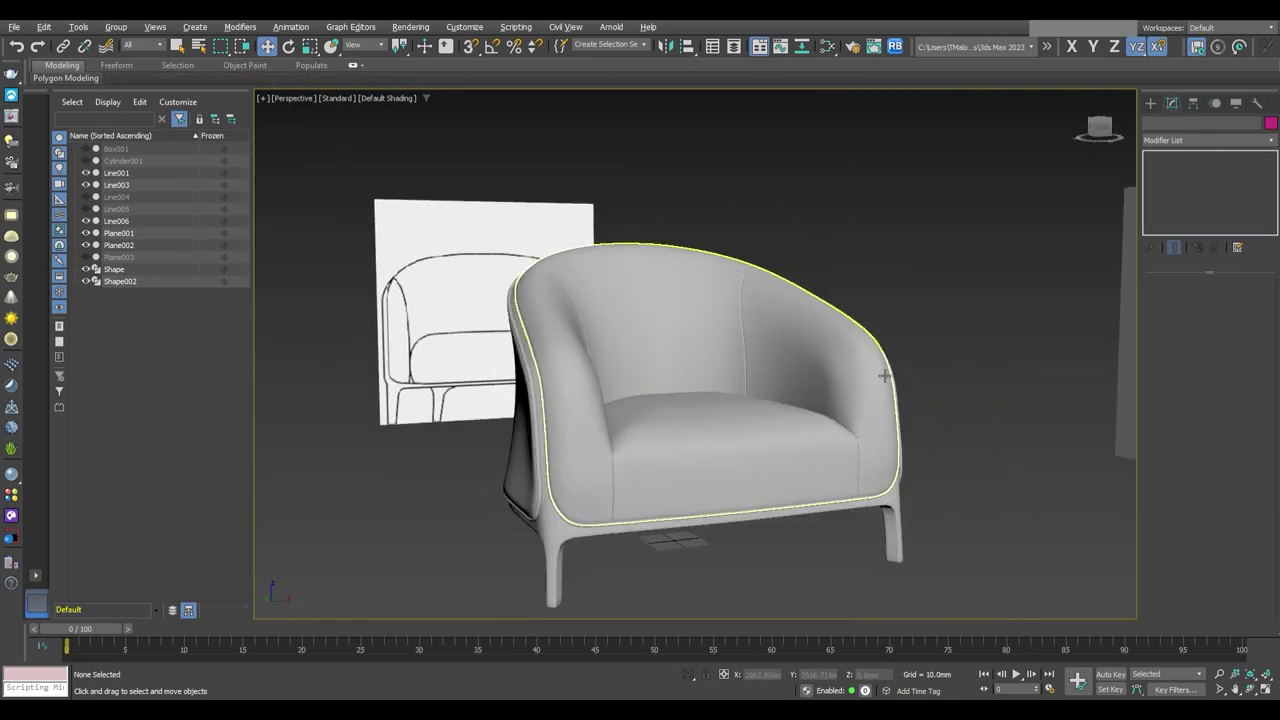
alt+middle_drag(870, 344, 806, 376)
scroll(910, 367, up, 5)
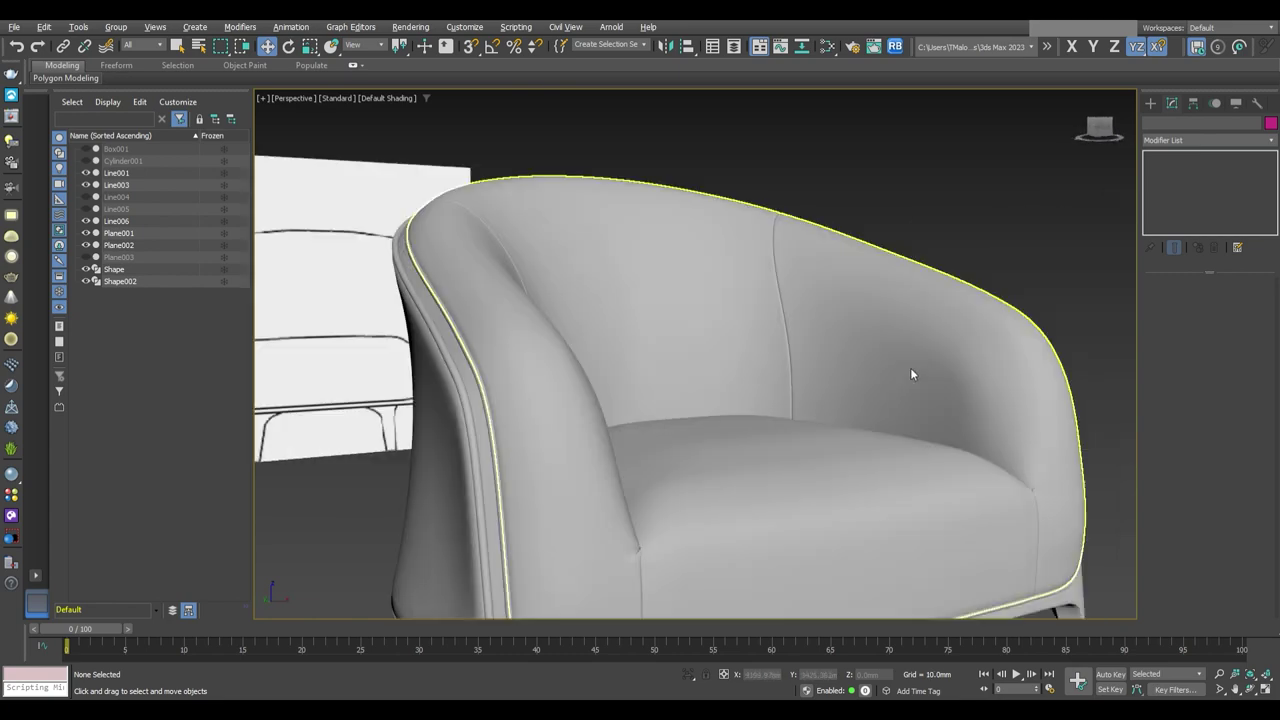
scroll(910, 367, down, 5)
mouse_move(910, 367)
alt+middle_down()
mouse_move(850, 413)
mouse_move(816, 409)
alt+middle_up()
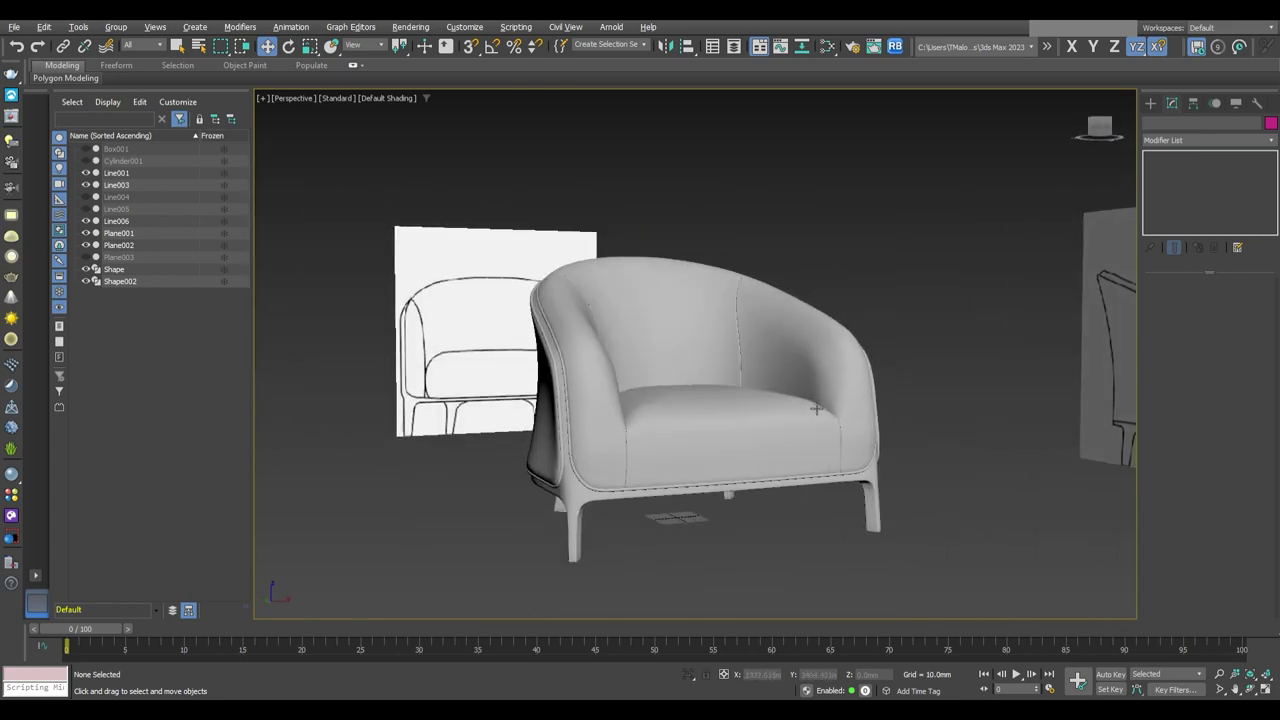
Select the chair shell Line006 and set its top TurboSmooth Iterations to 2
key(F4)
scroll(816, 409, up, 4)
scroll(802, 434, up, 4)
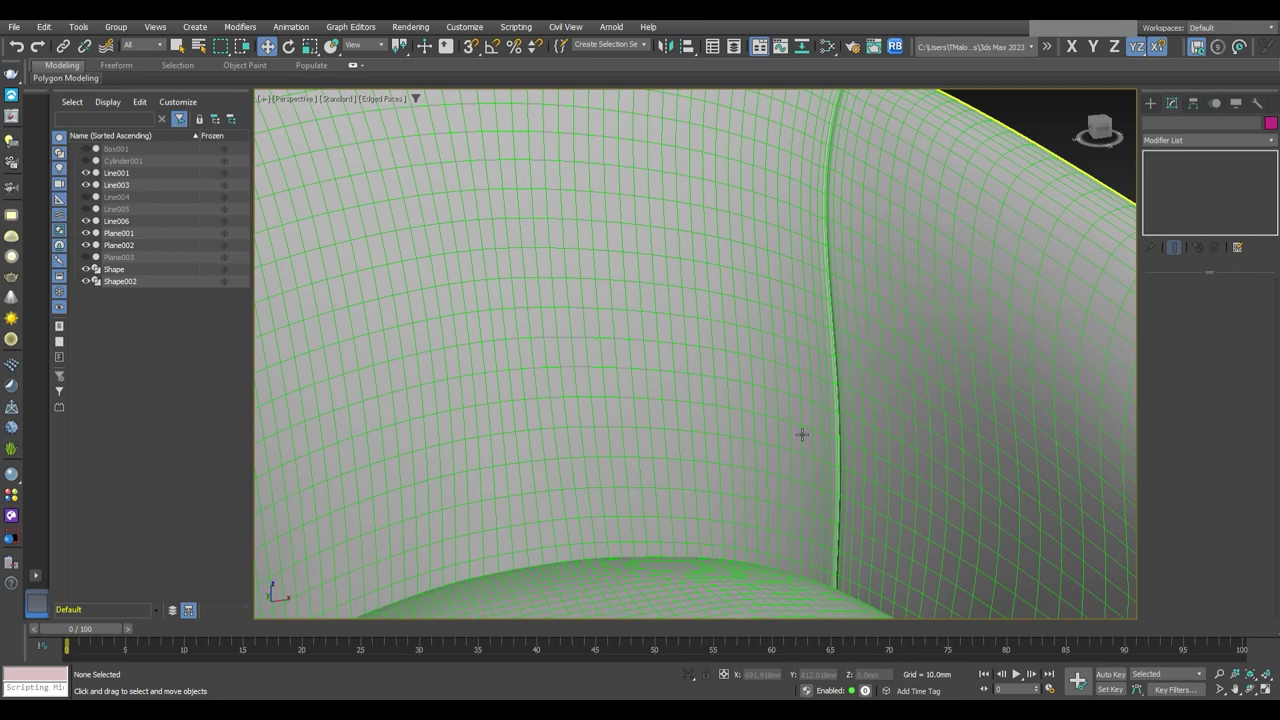
key(F4)
scroll(802, 434, down, 7)
scroll(803, 418, down, 1)
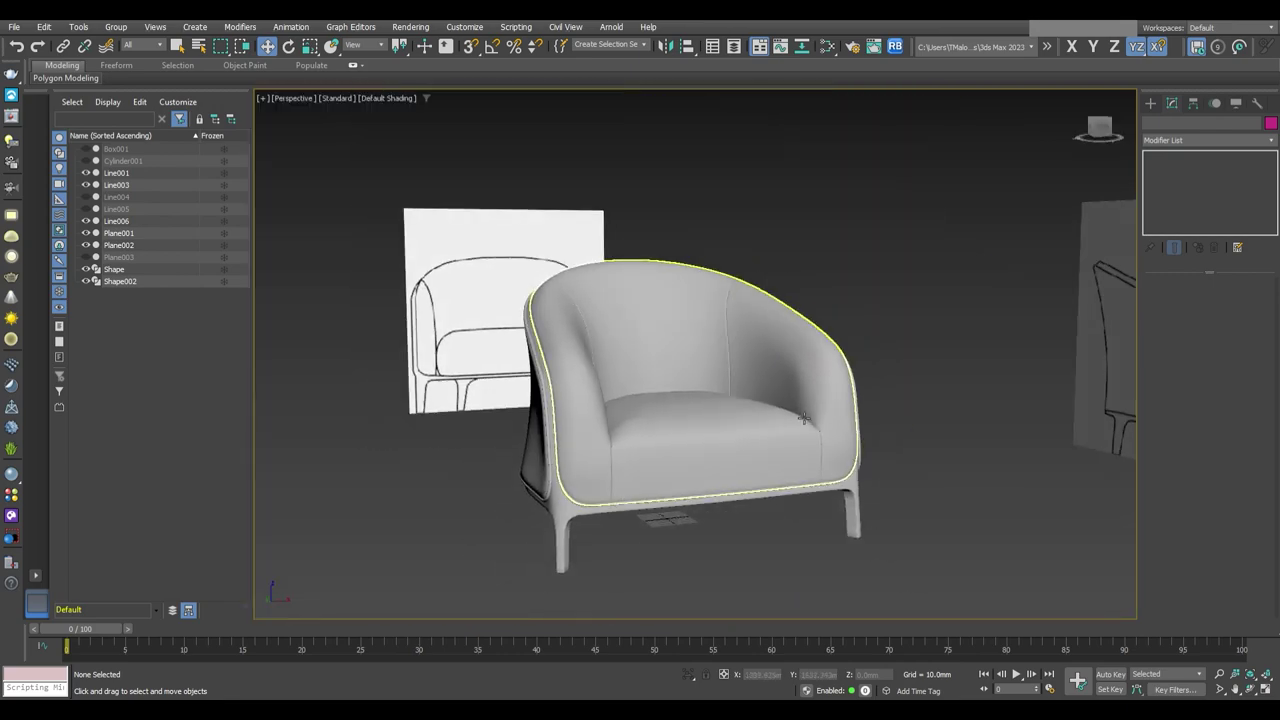
alt+middle_drag(803, 418, 760, 380)
scroll(751, 340, up, 4)
click(760, 360)
key(F4)
key(F4)
scroll(760, 360, down, 6)
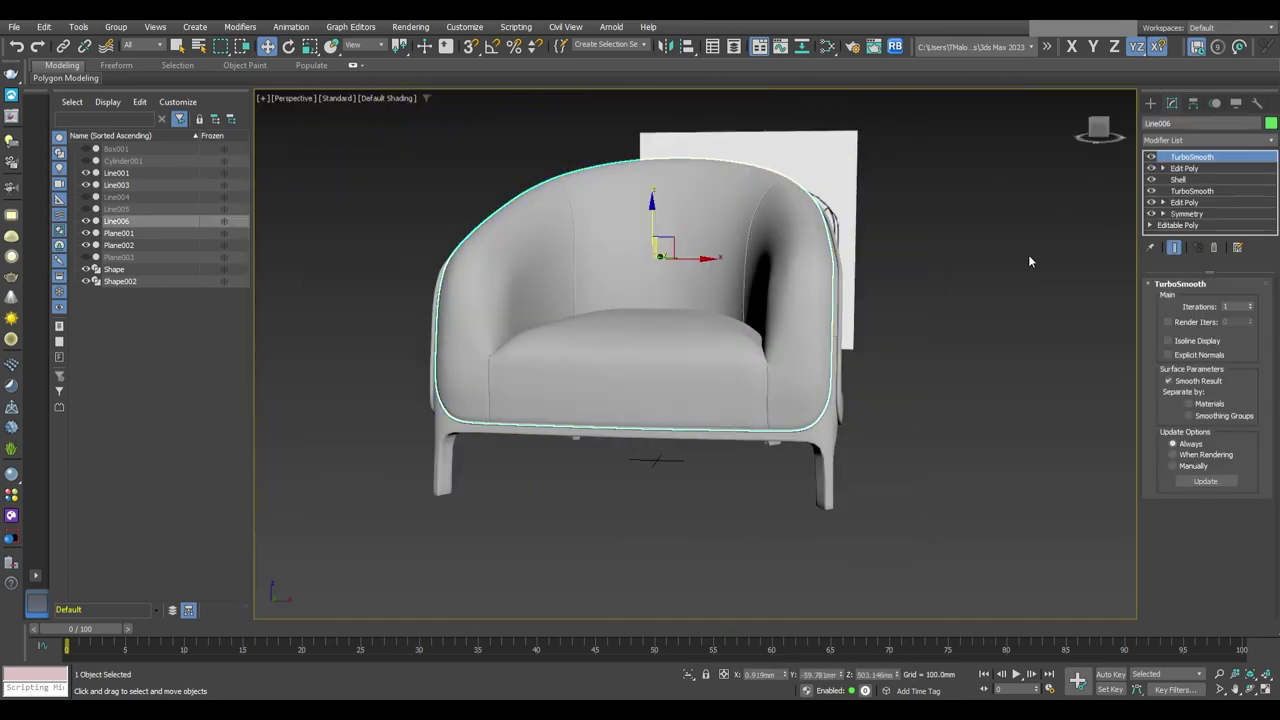
text(2)
key(Return)
Clear the selection and zoom out to see the whole armchair
scroll(850, 480, up, 5)
scroll(871, 480, down, 4)
mouse_move(871, 480)
alt+middle_down()
mouse_move(880, 486)
mouse_move(735, 526)
mouse_move(802, 526)
mouse_move(783, 525)
alt+middle_up()
scroll(848, 487, down, 2)
scroll(848, 487, down, 2)
click(825, 513)
scroll(783, 520, down, 2)
scroll(796, 572, down, 2)
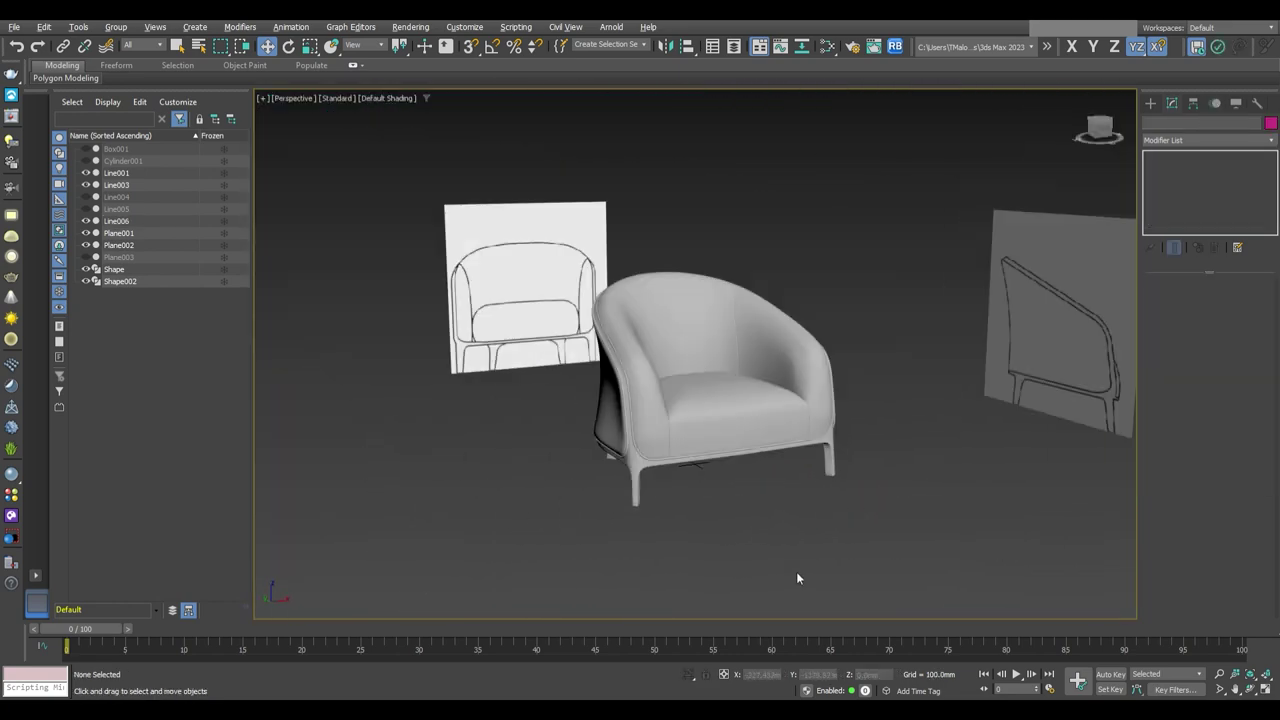
Undo an accidental scale of the Group001 backdrop and orbit to a lower frontal view
key(r)
drag(814, 479, 620, 155)
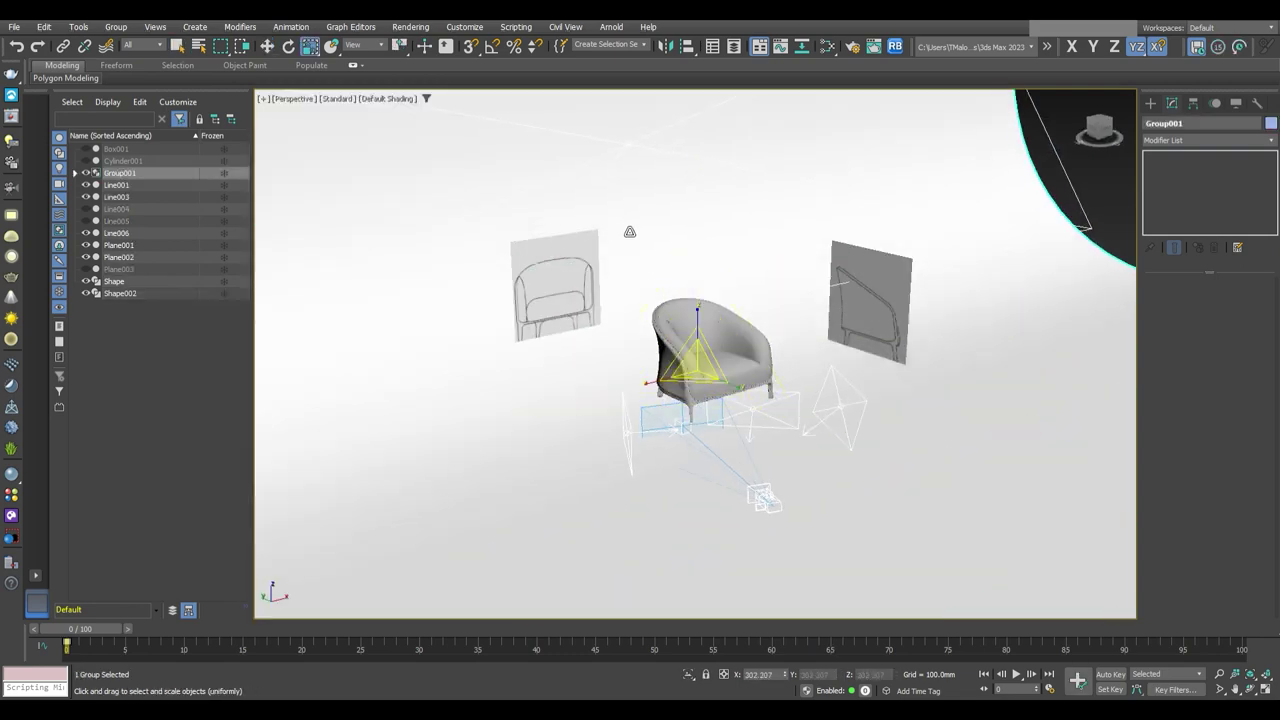
key(ctrl+z)
key(w)
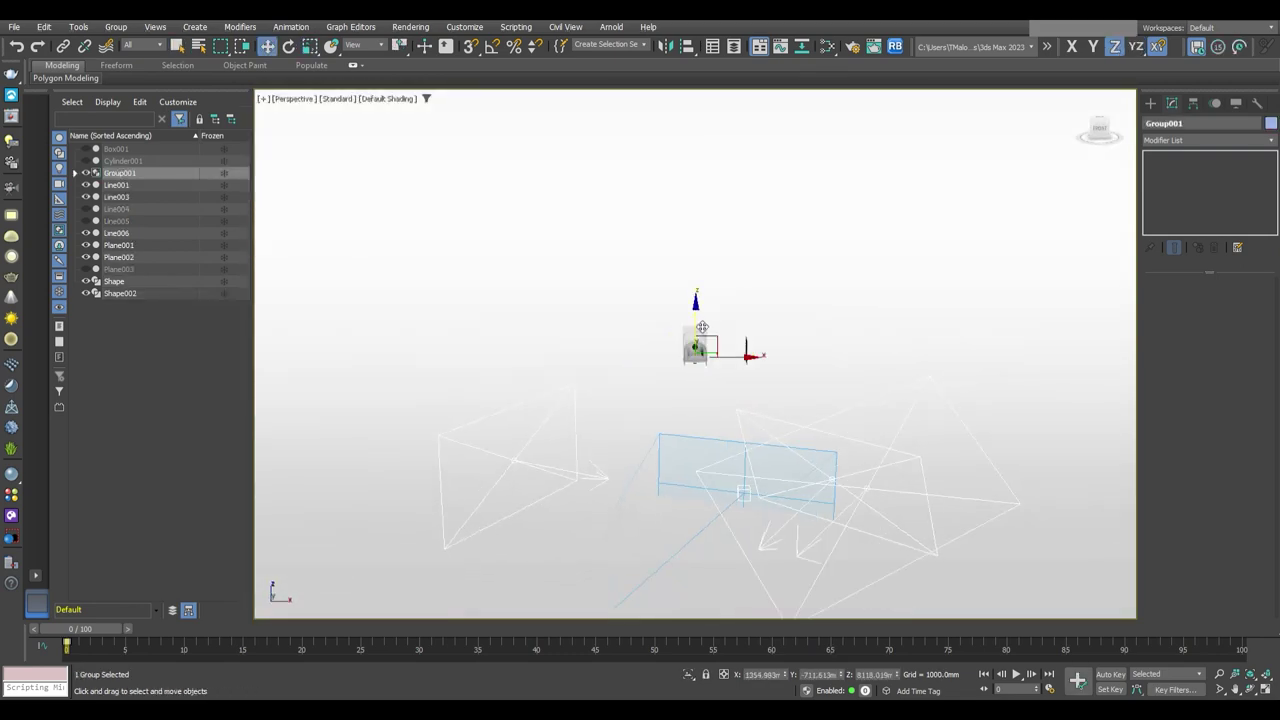
mouse_move(620, 155)
alt+middle_down()
mouse_move(676, 113)
mouse_move(721, 274)
alt+middle_up()
mouse_move(800, 163)
alt+middle_down()
mouse_move(696, 171)
mouse_move(127, 30)
alt+middle_up()
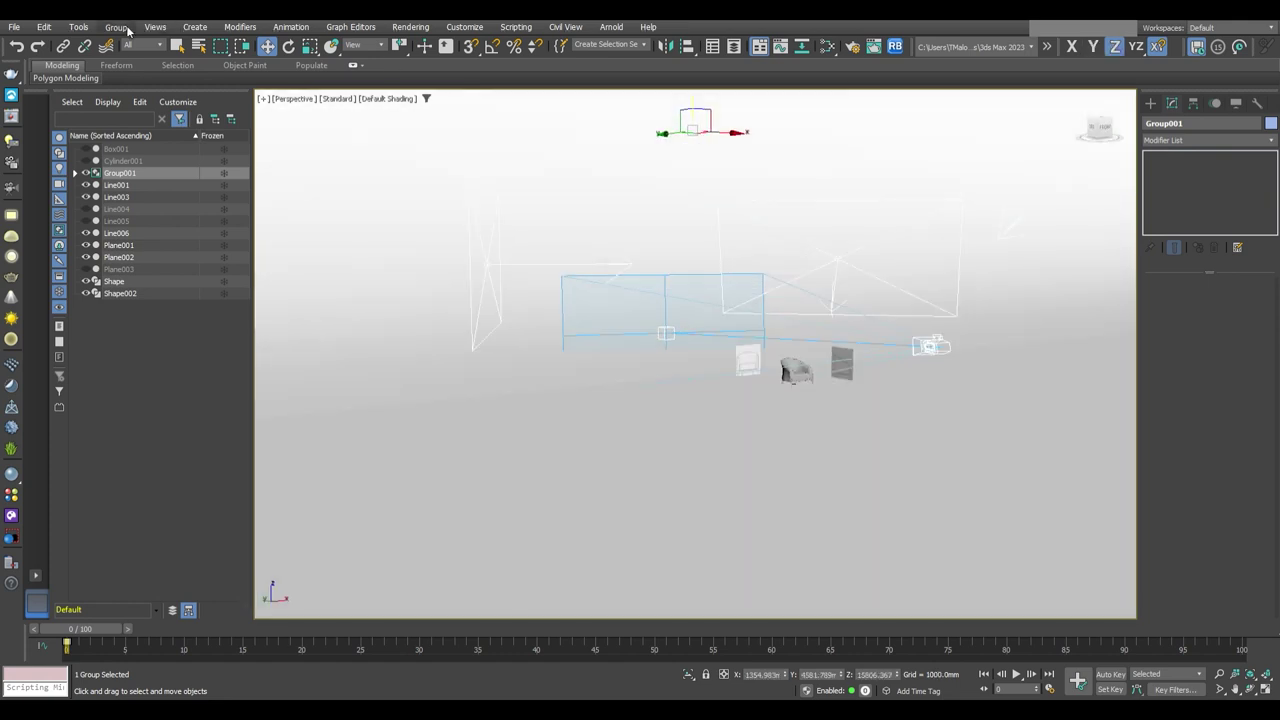
Select the chair group and turn on Affect Pivot Only
click(796, 370)
click(1193, 104)
click(1207, 196)
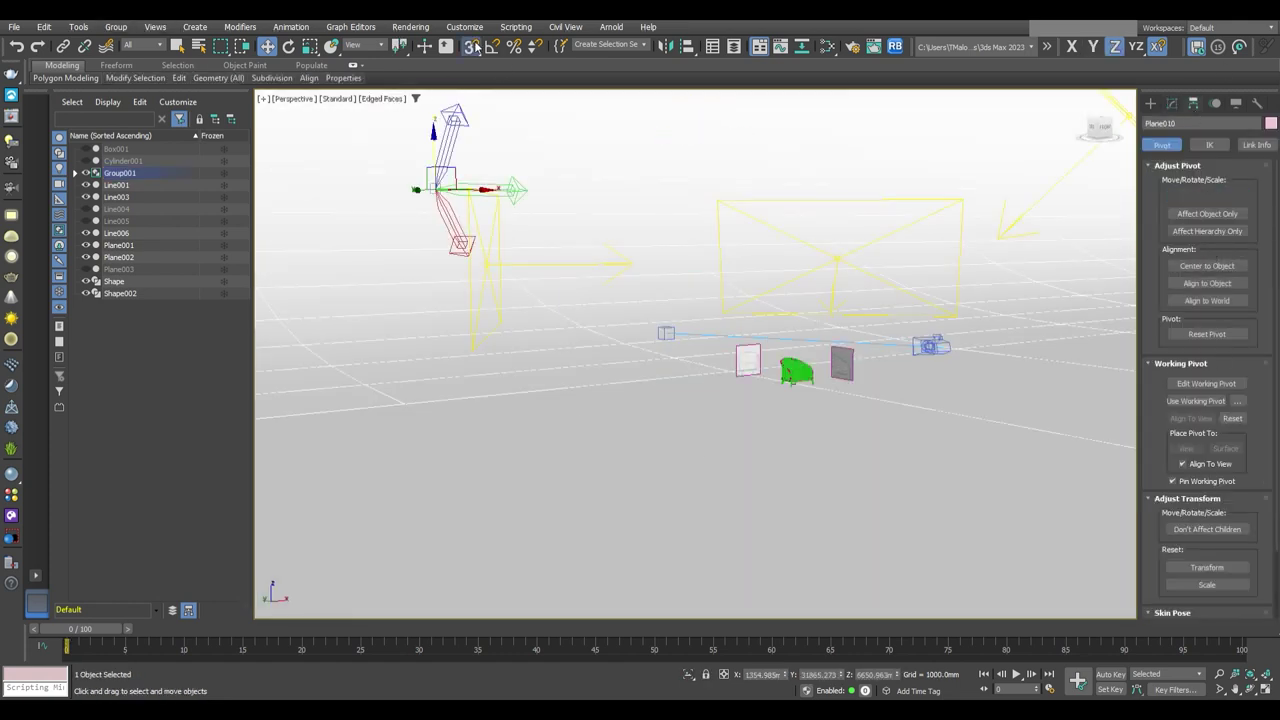
scroll(431, 407, up, 3)
scroll(671, 406, up, 5)
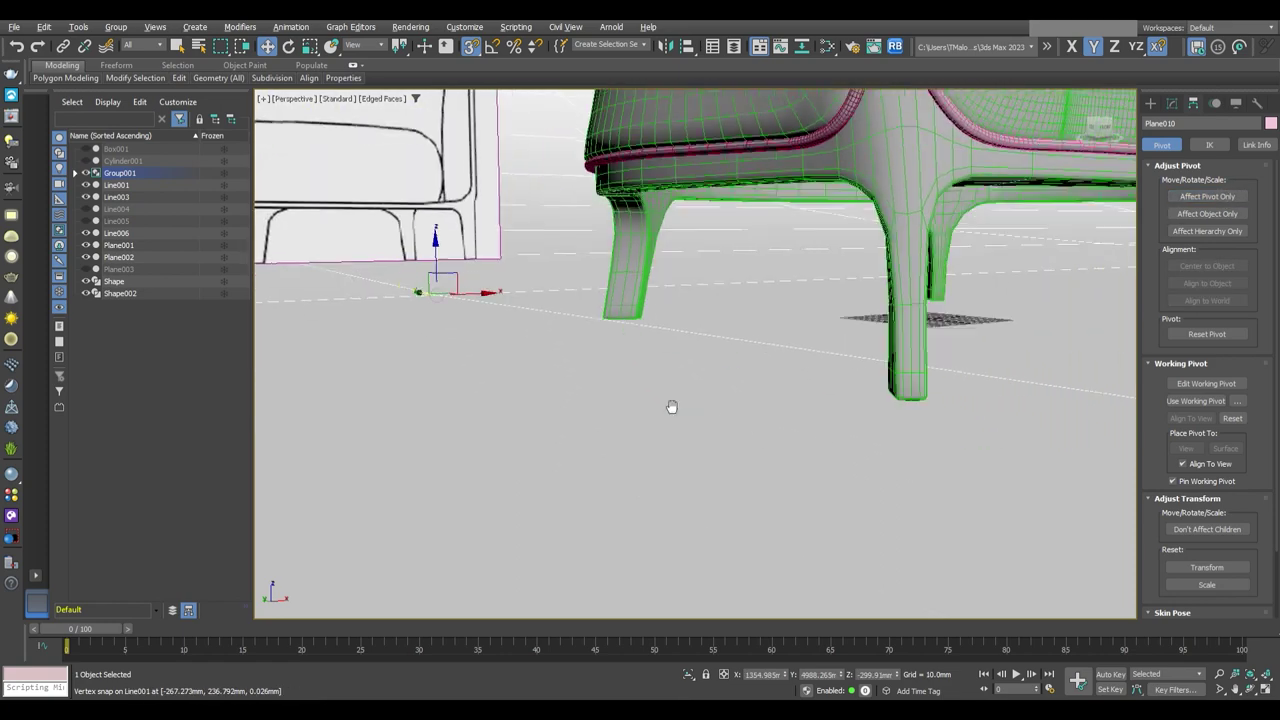
scroll(508, 244, up, 2)
scroll(591, 267, down, 8)
Show PhysCamera001 in one of the four viewports with Safe Frame enabled
key(alt+w)
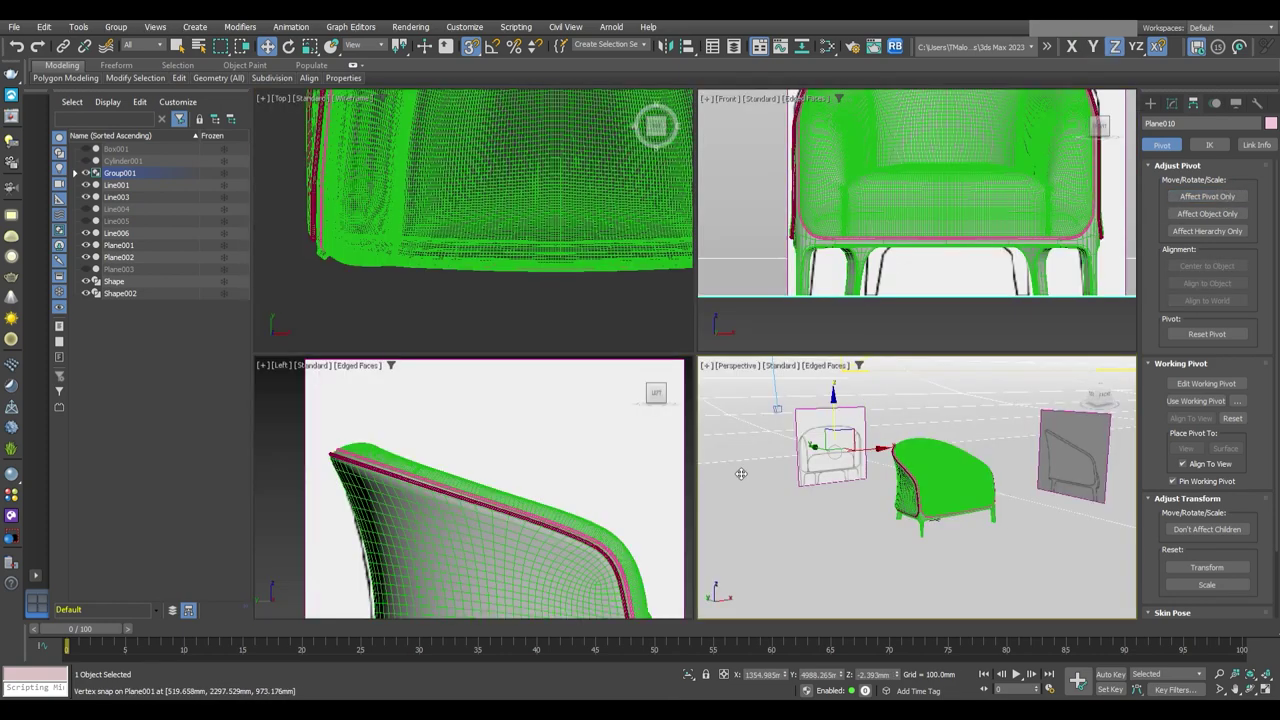
key(c)
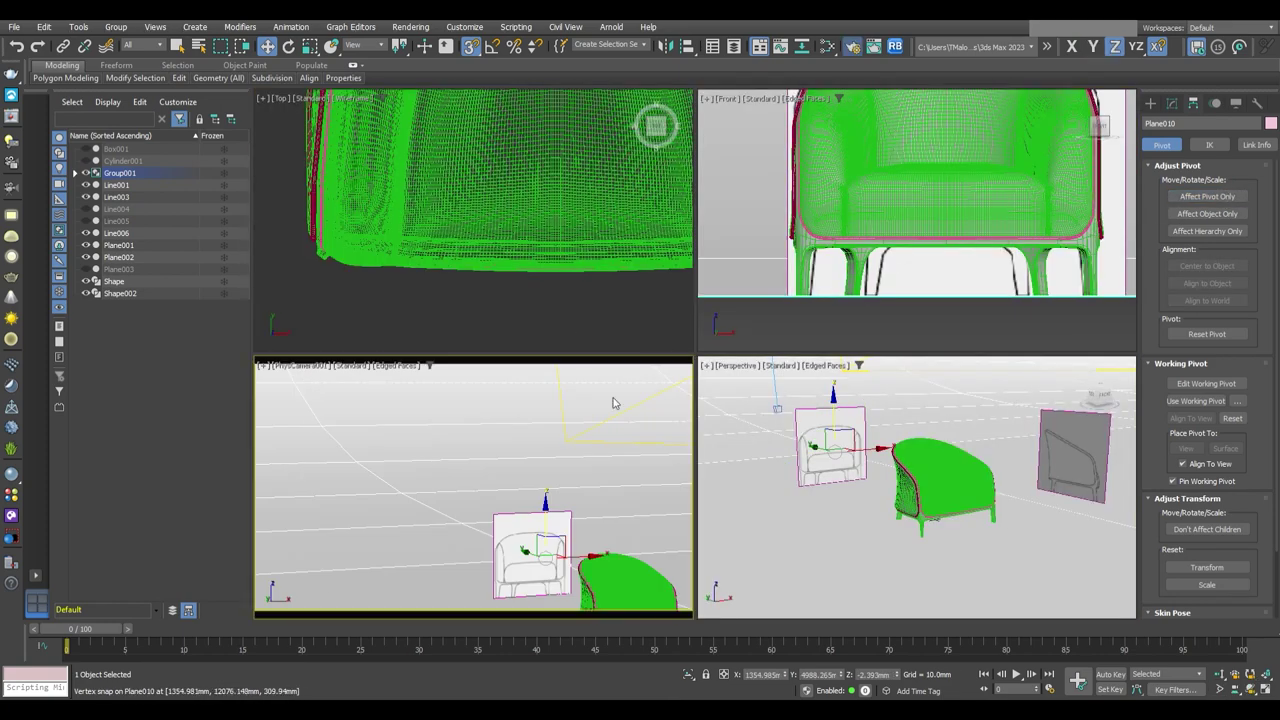
key(shift+f)
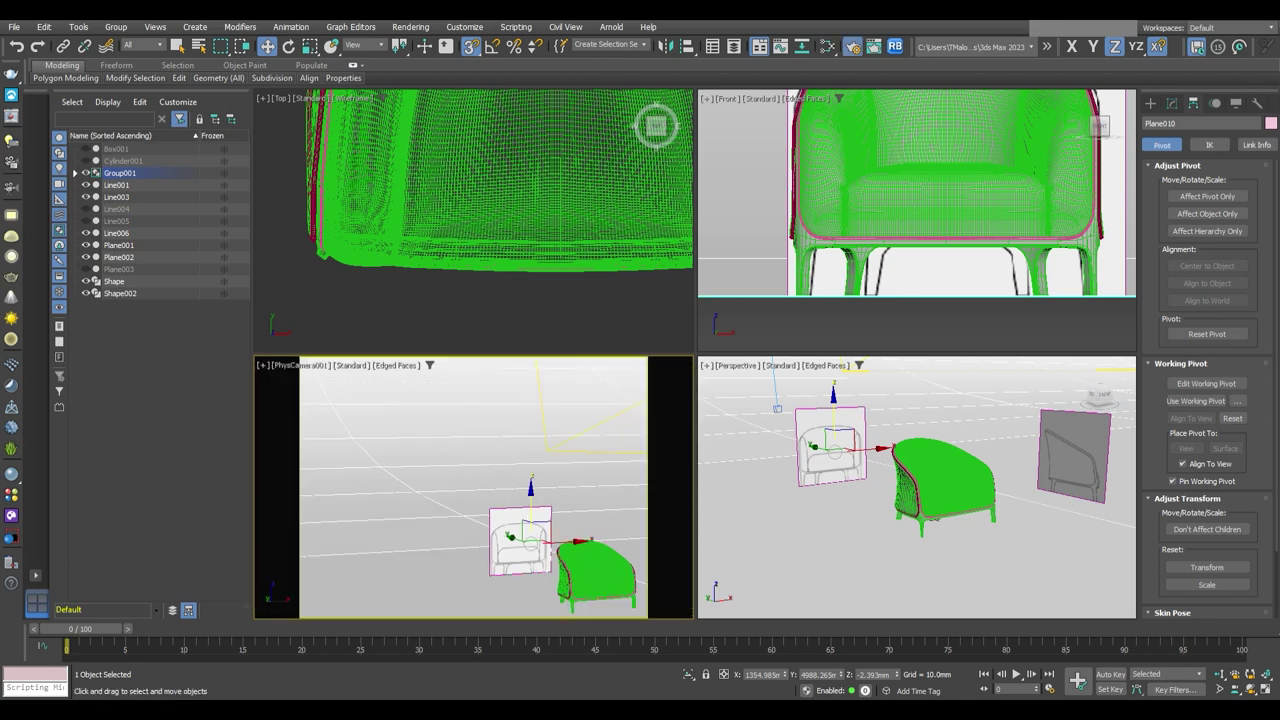
middle_drag(560, 400, 549, 375)
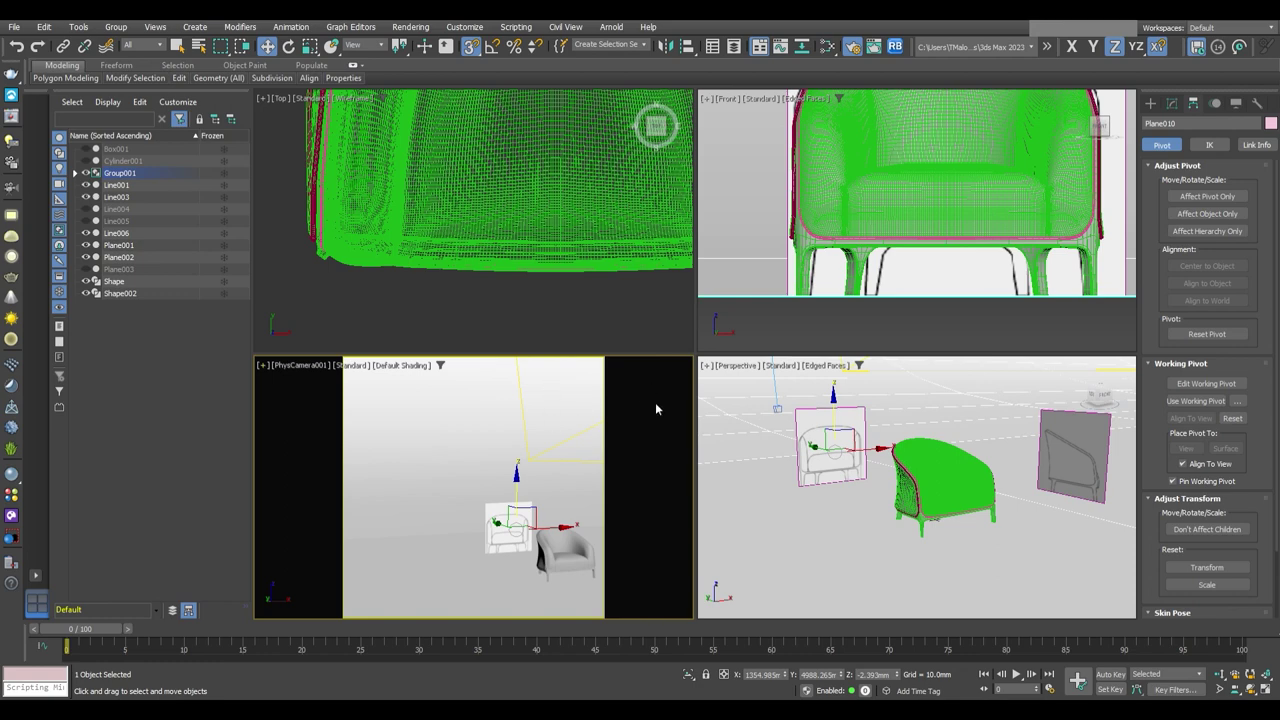
Maximize the PhysCamera001 view, dolly in until the chair fills the frame, and enable Angle Snap
key(alt+w)
scroll(643, 277, up, 2)
scroll(700, 310, up, 4)
scroll(740, 340, up, 2)
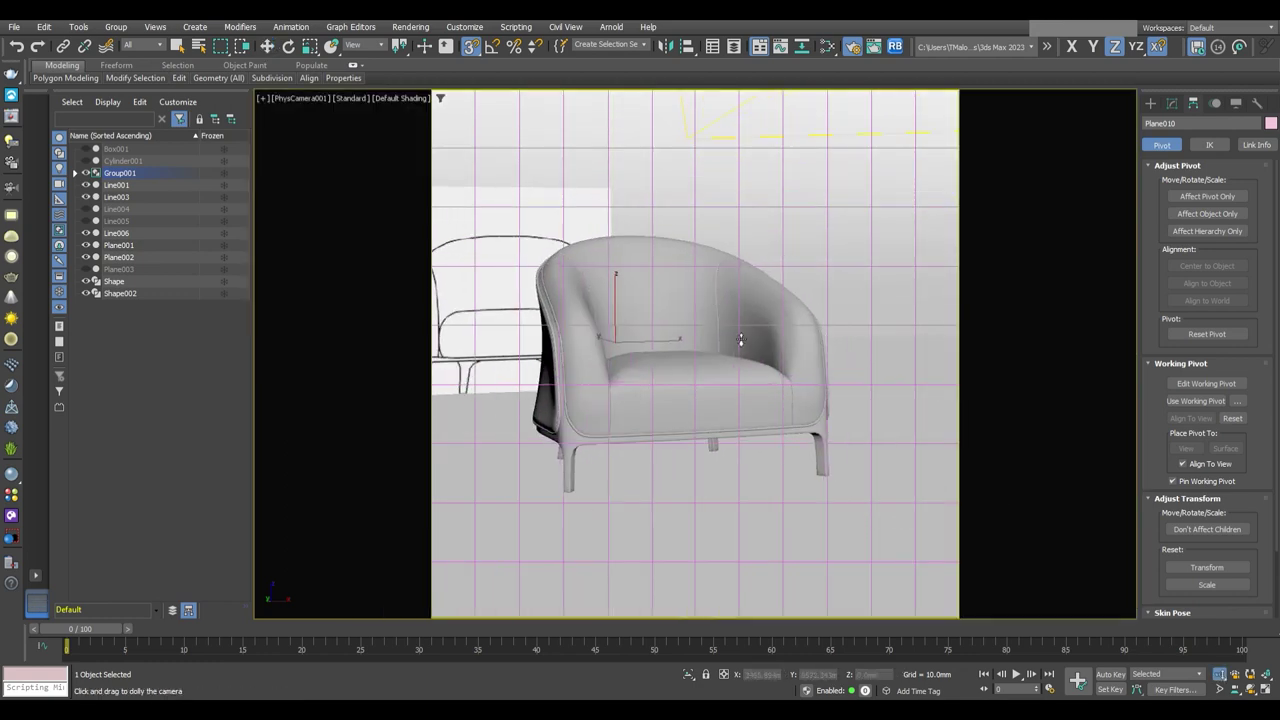
scroll(740, 340, up, 2)
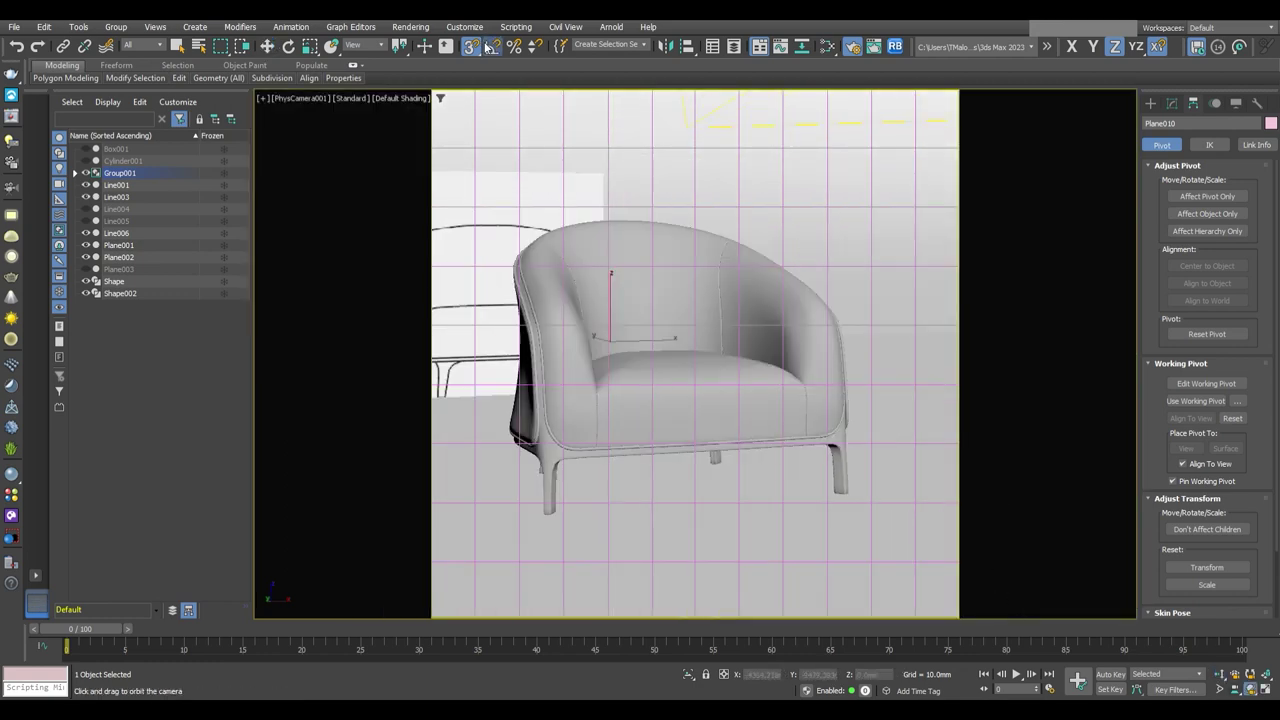
click(492, 46)
scroll(723, 334, up, 3)
scroll(814, 449, up, 2)
scroll(686, 463, down, 3)
scroll(713, 468, down, 1)
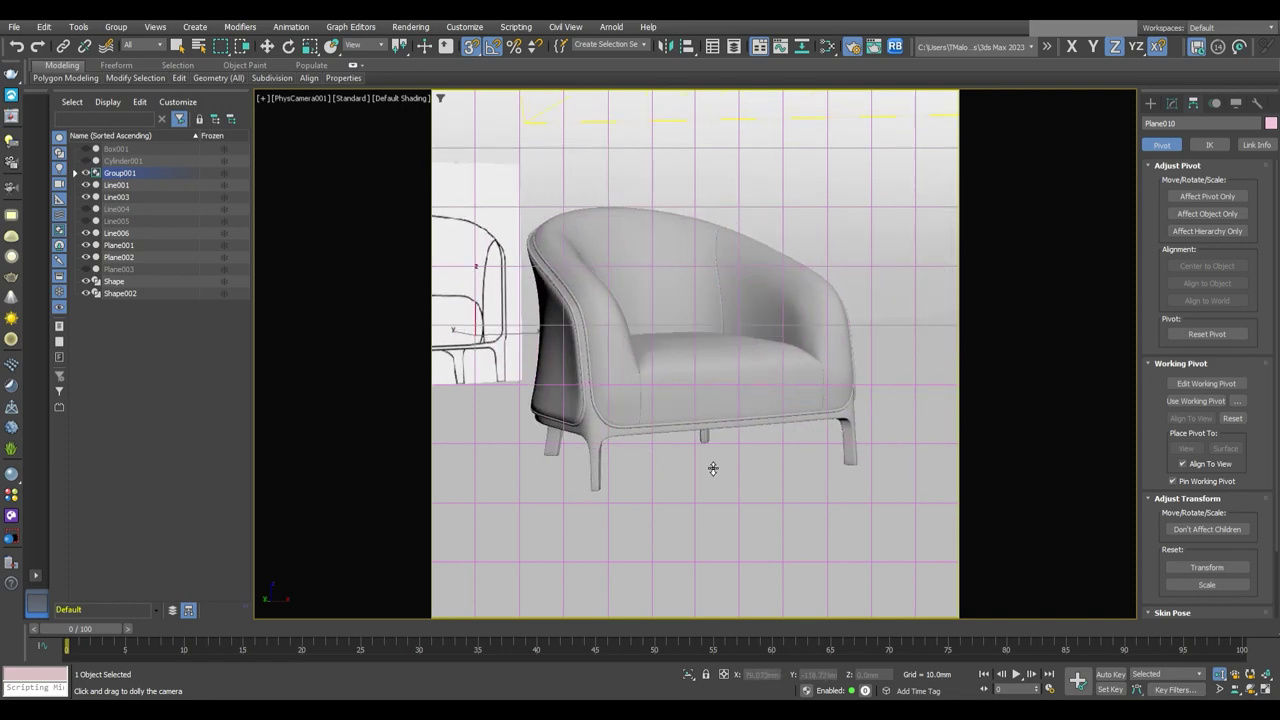
scroll(713, 468, up, 2)
scroll(710, 440, up, 2)
scroll(718, 437, up, 1)
scroll(718, 437, up, 1)
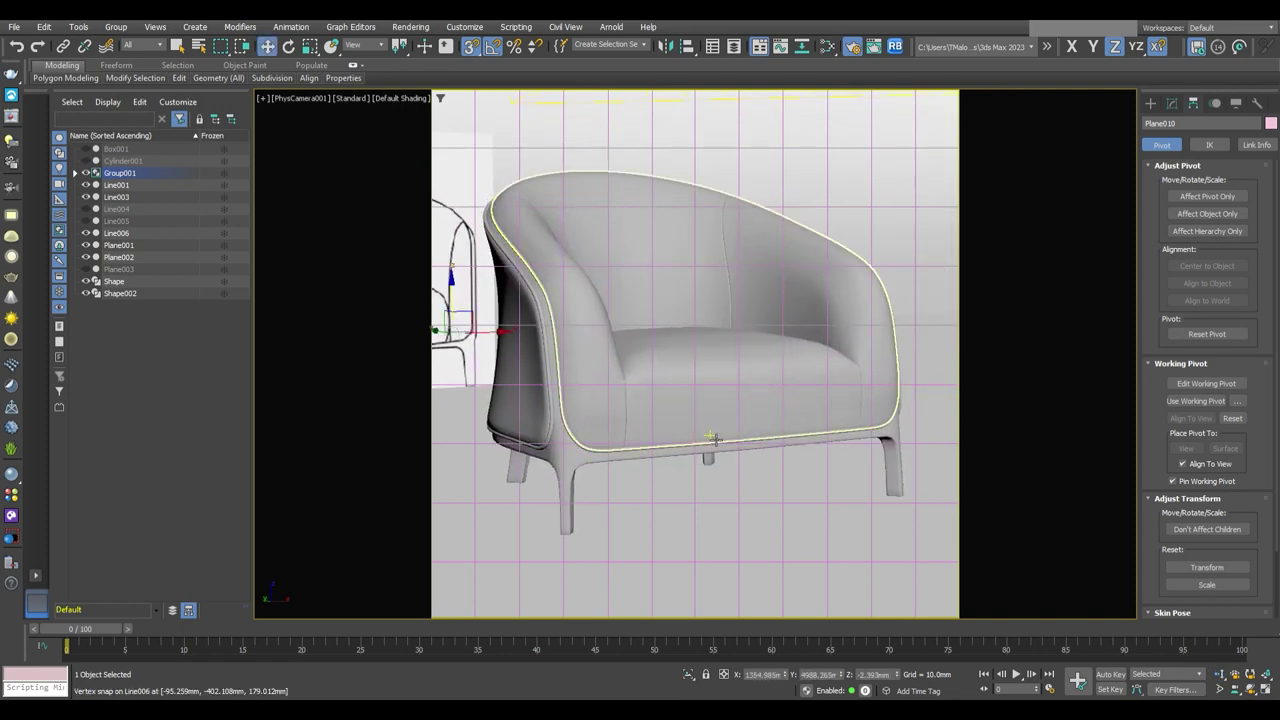
Return to the perspective view, select the physical camera, and restore the four-view layout
key(p)
click(851, 463)
scroll(1220, 450, down, 3)
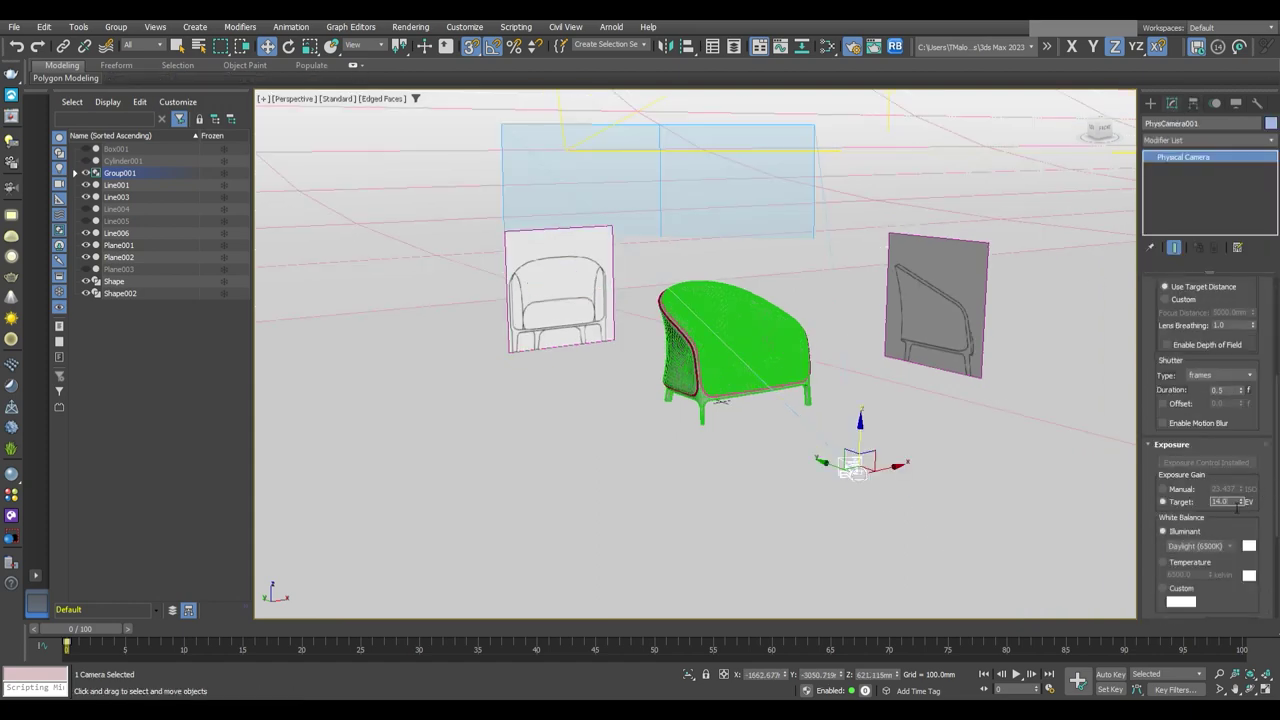
click(13, 118)
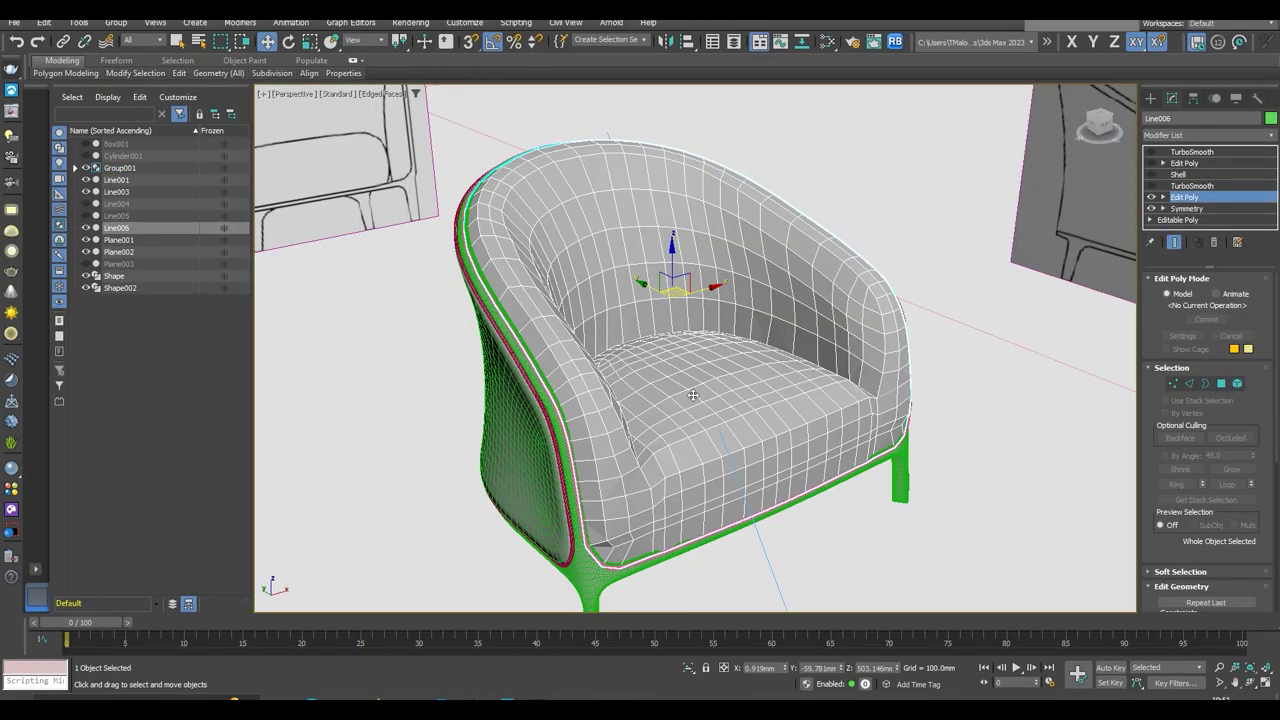
Select the back rim edge loop in Line006's lower Edit Poly, removing the extra edges
scroll(692, 395, up, 5)
key(1)
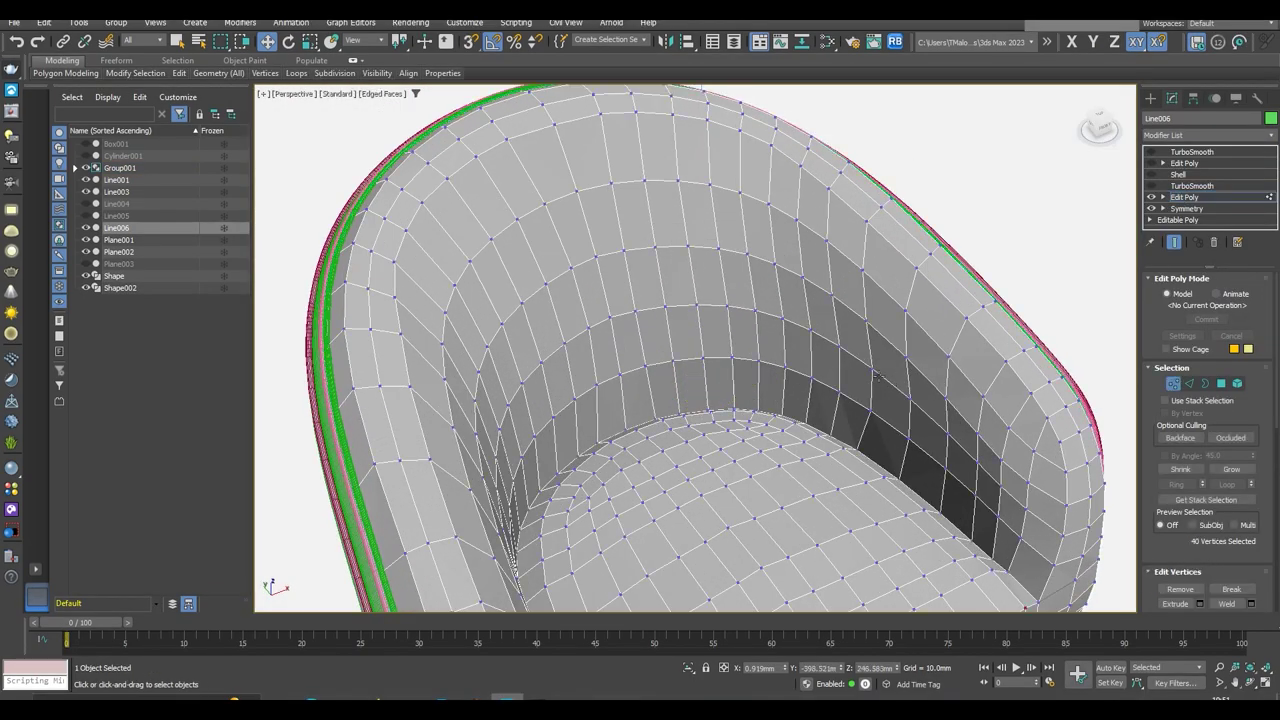
mouse_move(876, 377)
alt+middle_down()
mouse_move(760, 330)
mouse_move(775, 300)
mouse_move(773, 358)
mouse_move(764, 302)
mouse_move(918, 447)
alt+middle_up()
click(748, 323)
key(2)
scroll(777, 357, up, 4)
scroll(918, 447, down, 3)
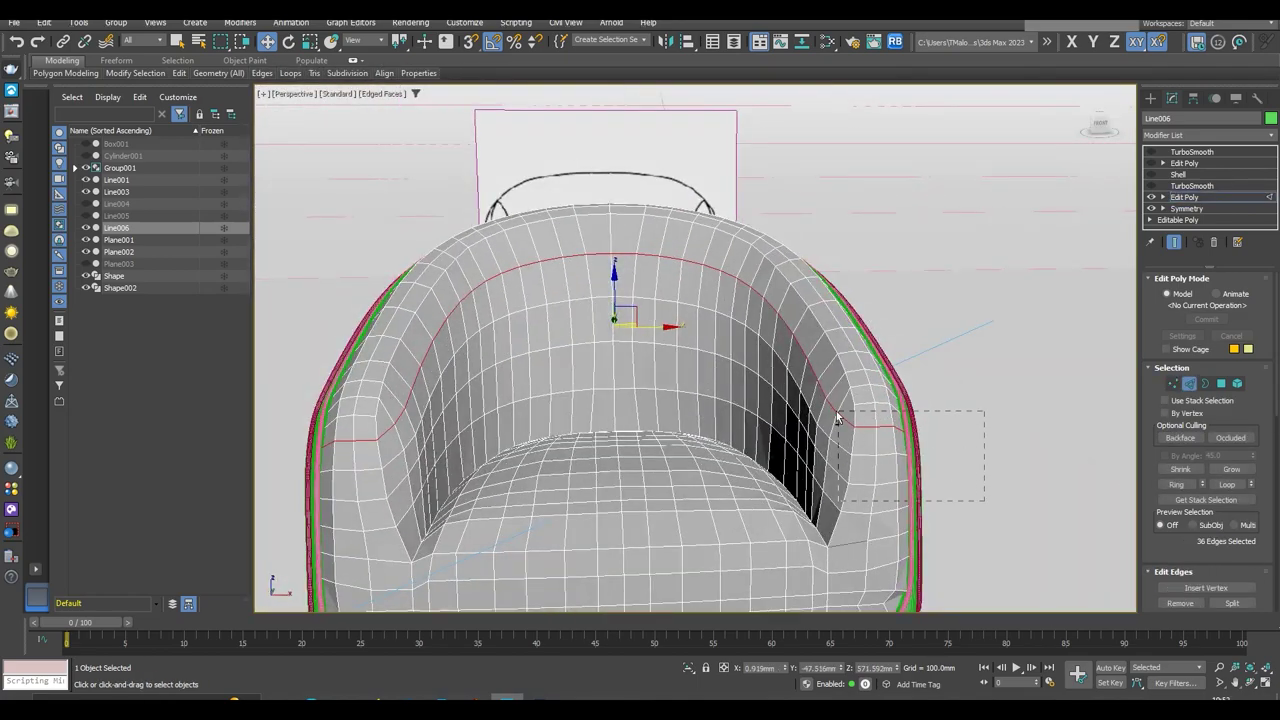
alt+drag(408, 420, 410, 418)
alt+middle_drag(410, 418, 583, 409)
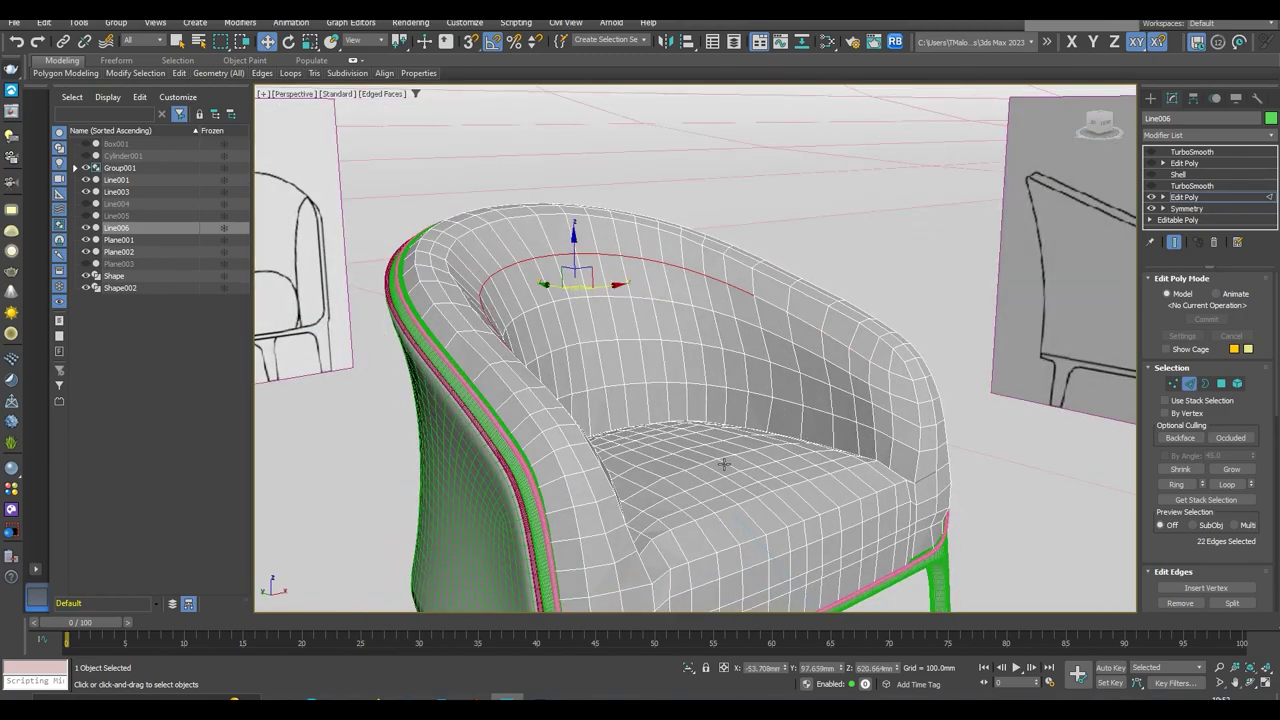
alt+middle_drag(724, 464, 600, 400)
alt+click(640, 420)
mouse_move(600, 300)
middle_down()
mouse_move(634, 410)
mouse_move(654, 314)
middle_up()
scroll(634, 410, up, 5)
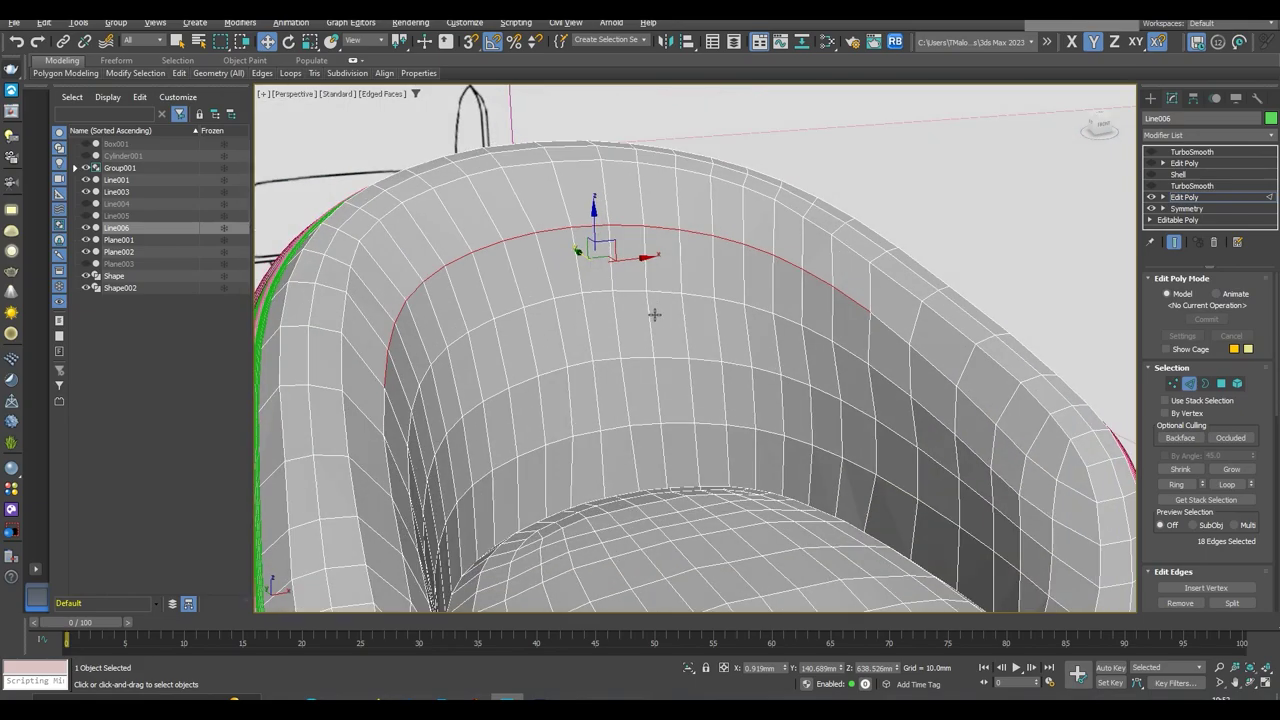
Trim the edge selection down to the inner back loop and step back to a closer view
drag(594, 246, 590, 249)
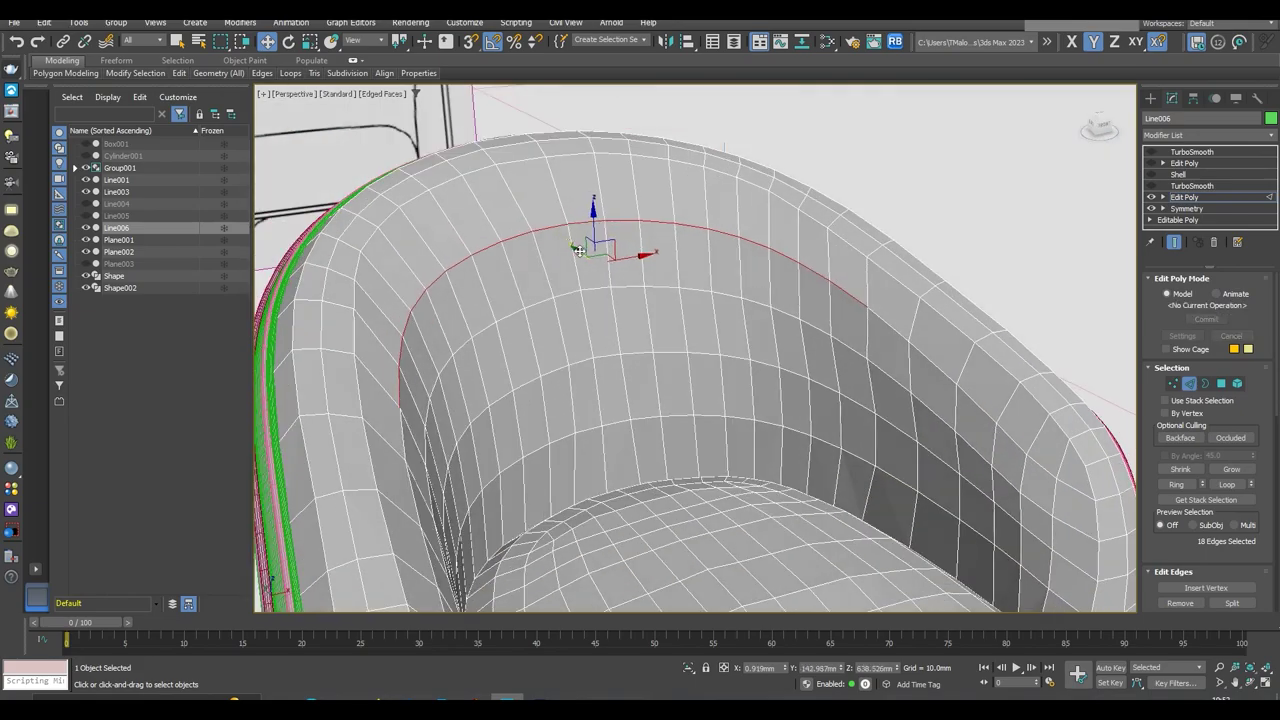
alt+middle_drag(737, 306, 656, 318)
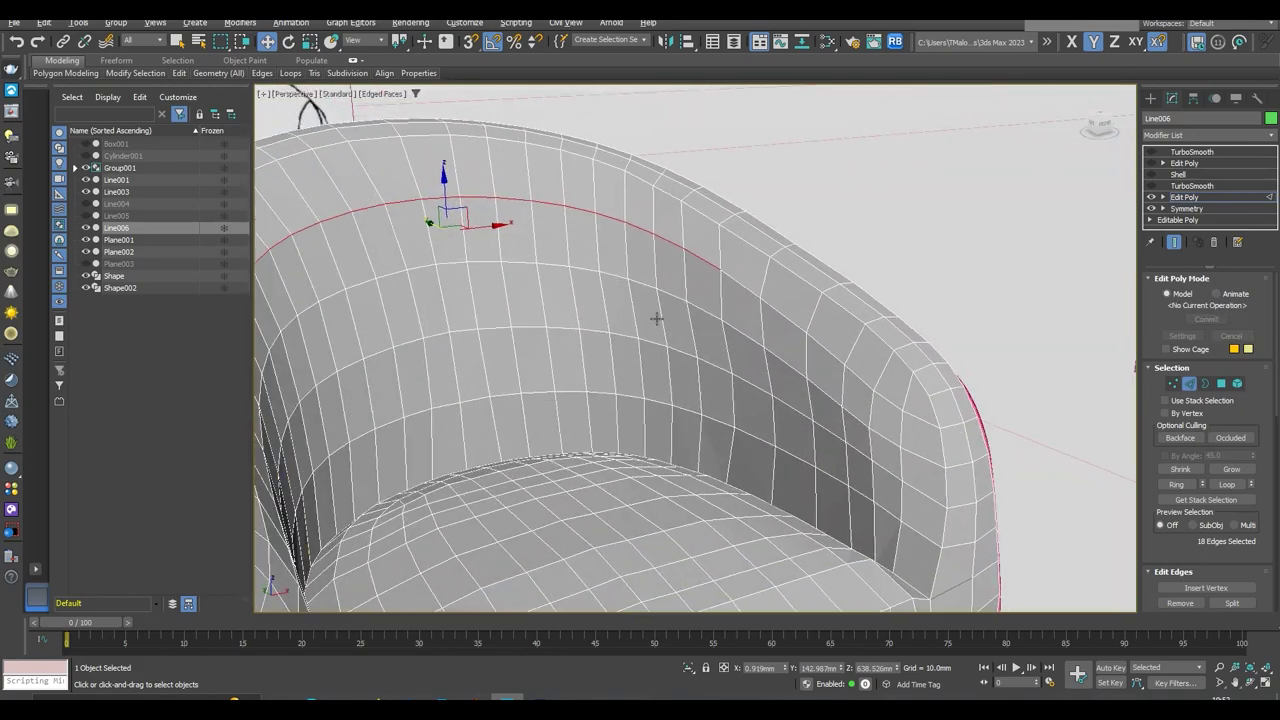
scroll(703, 366, down, 4)
scroll(703, 366, down, 4)
ctrl+drag(955, 487, 790, 385)
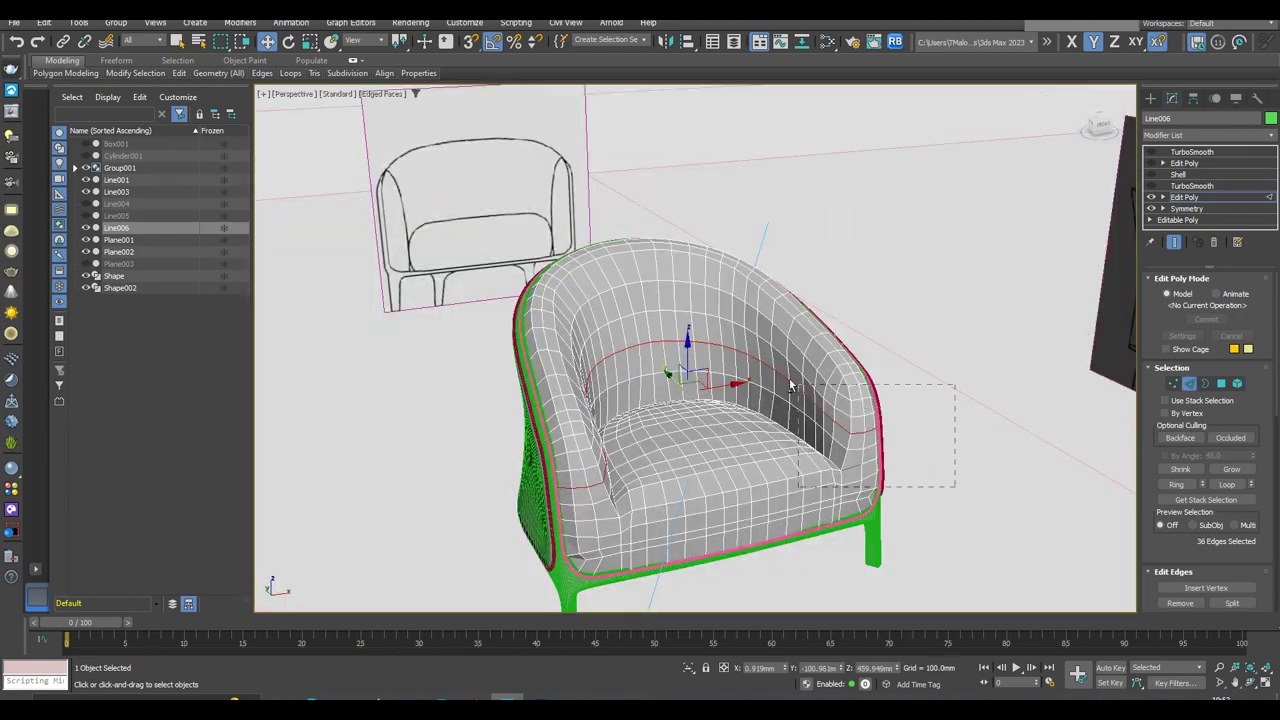
scroll(752, 363, up, 3)
alt+middle_drag(752, 363, 710, 420)
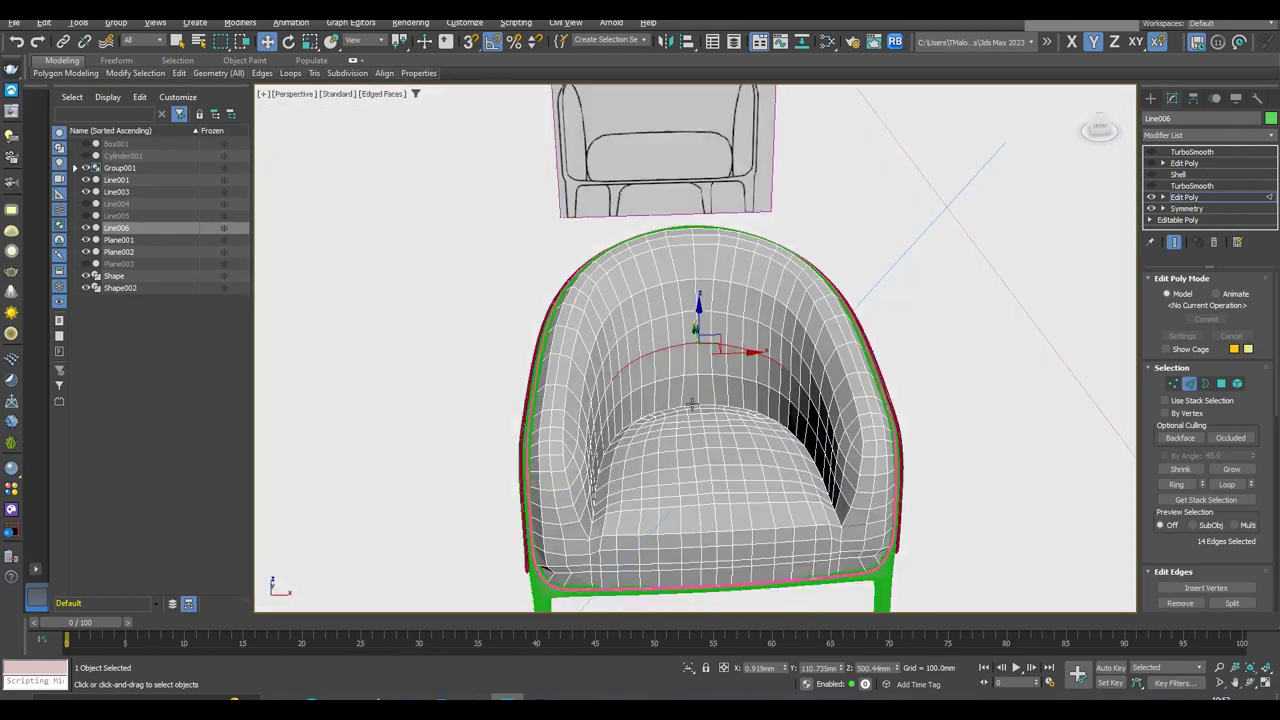
scroll(710, 420, up, 2)
key(shift+z)
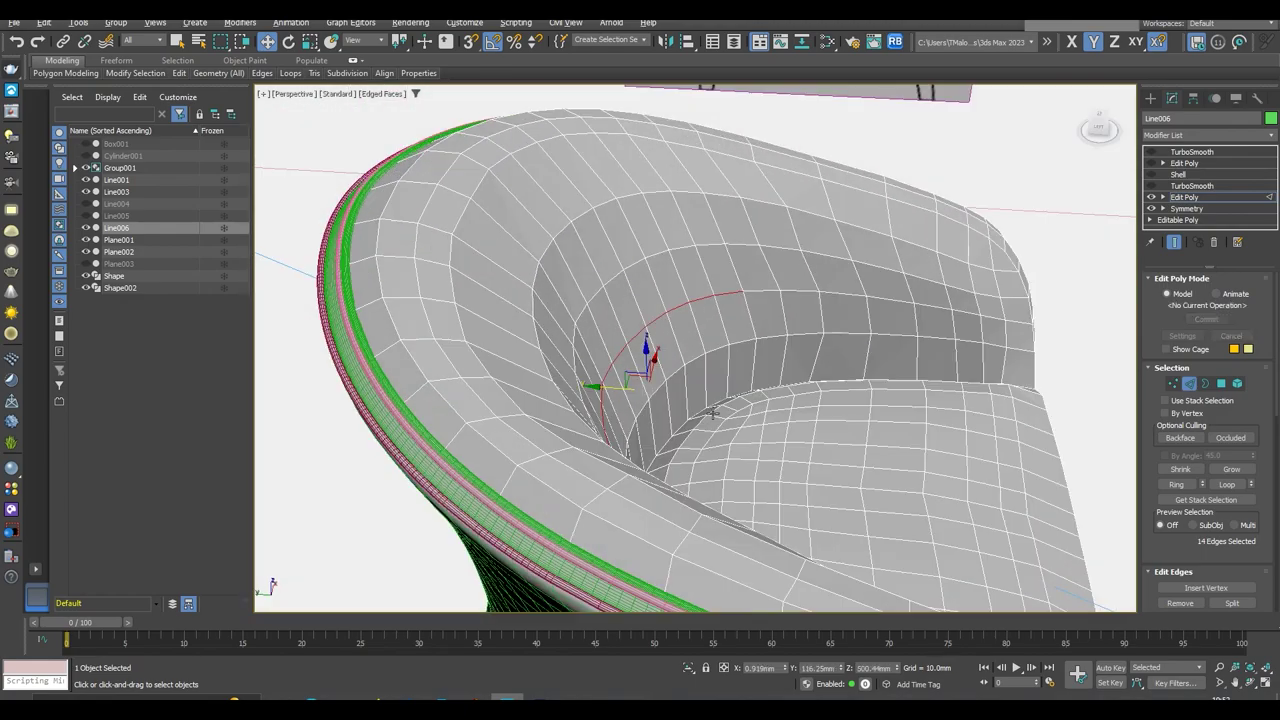
key(shift+z)
key(shift+z)
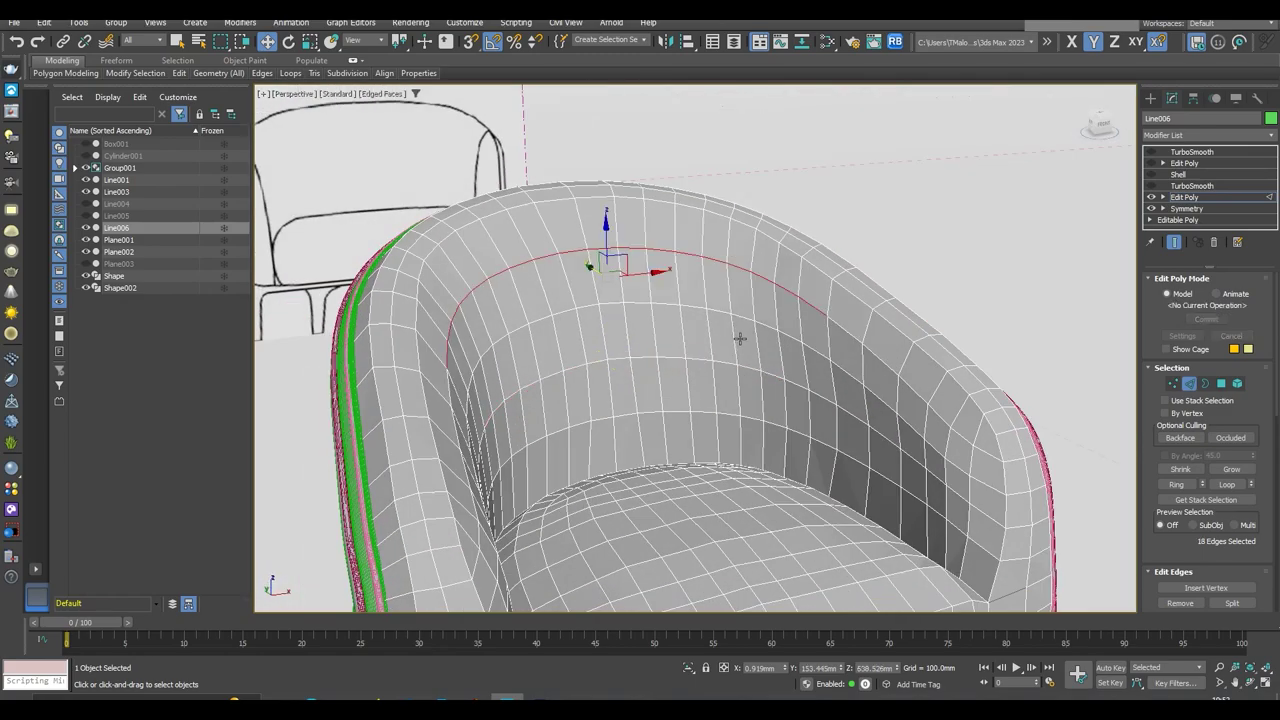
key(1)
key(shift+z)
Switch to Local coordinates and adjust the vertices along the back rim
click(366, 88)
key(shift+z)
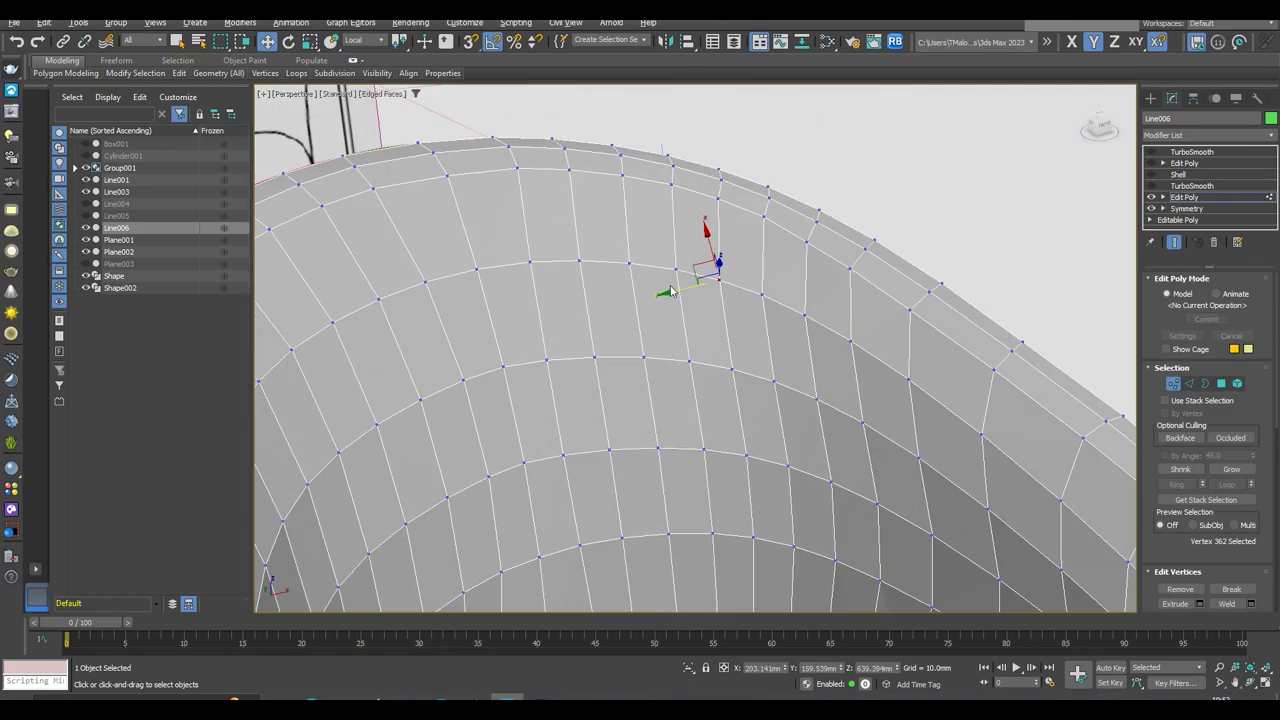
key(shift+z)
key(shift+z)
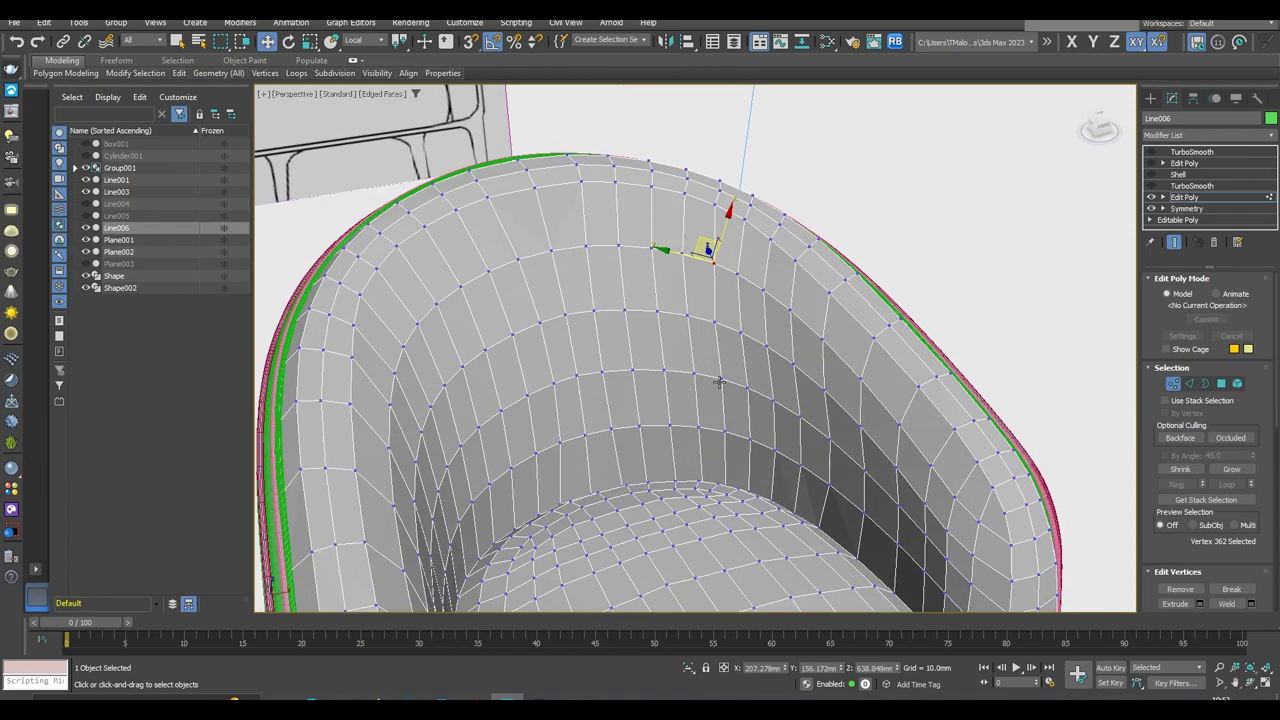
key(shift+z)
click(743, 372)
key(shift+z)
click(712, 362)
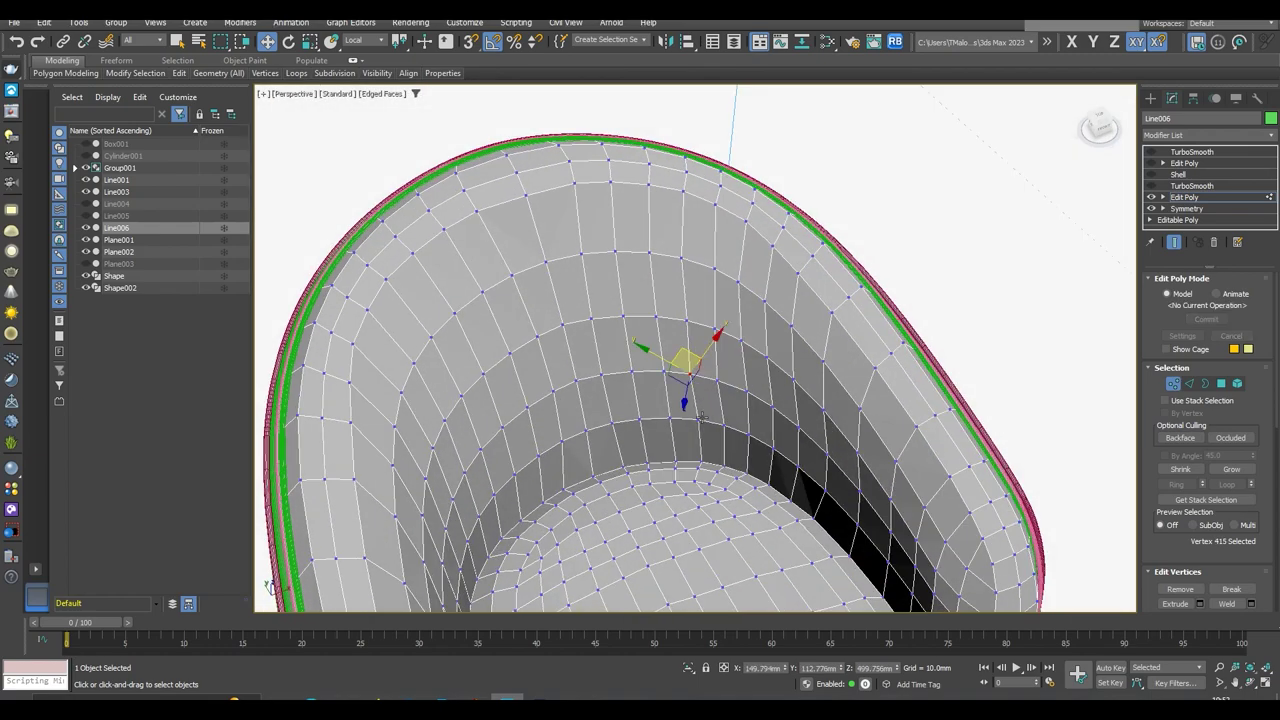
key(shift+z)
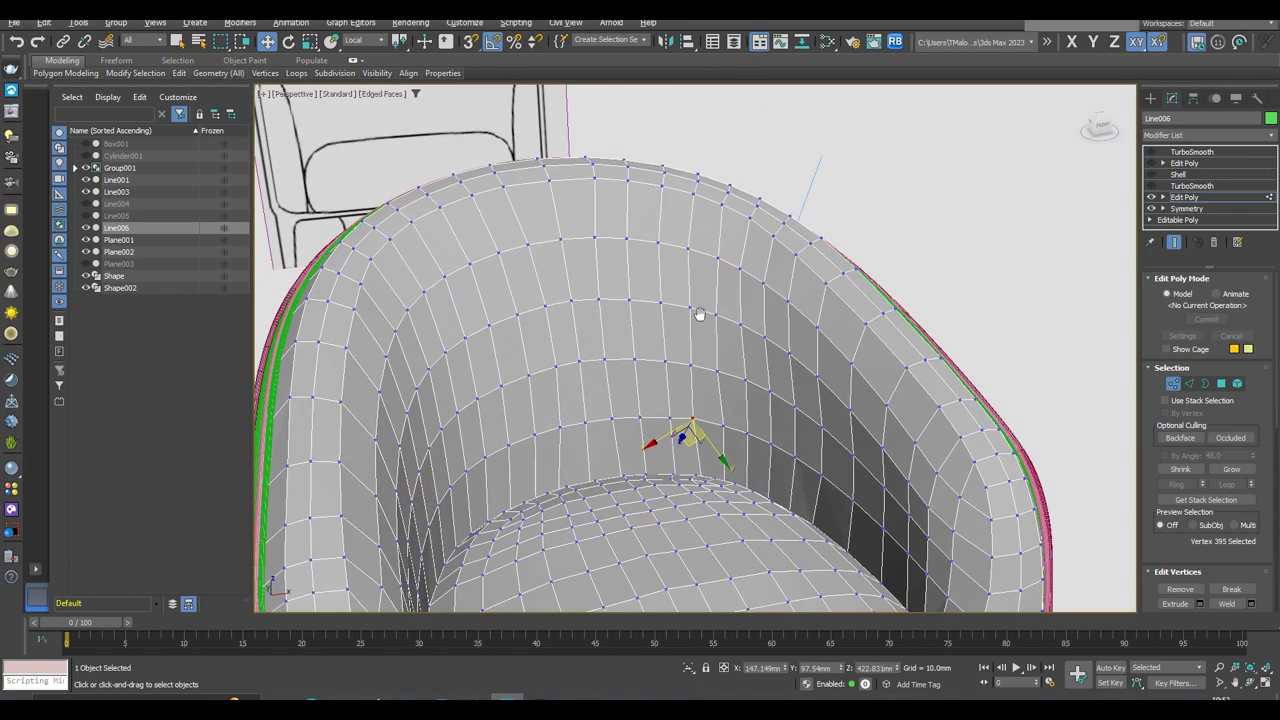
key(shift+z)
click(661, 293)
key(shift+z)
Adjust the inner back-curve vertices down to where the back meets the seat
key(shift+z)
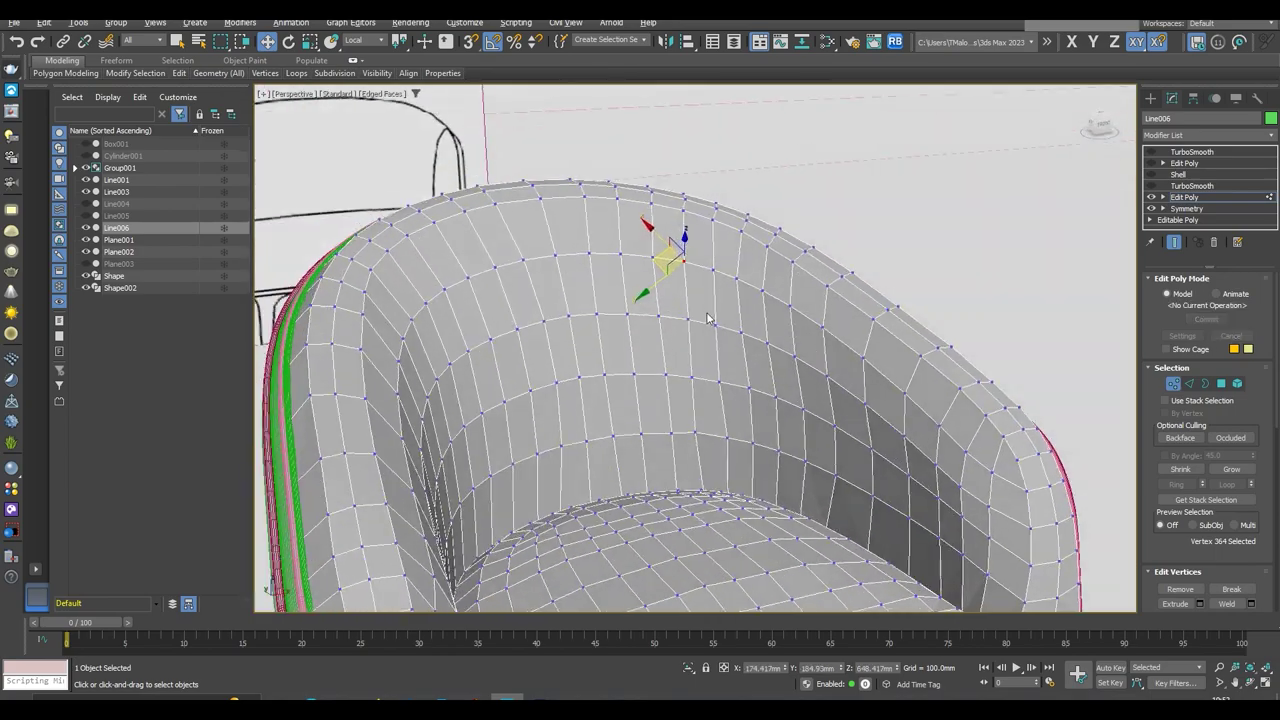
key(shift+z)
click(711, 404)
key(shift+z)
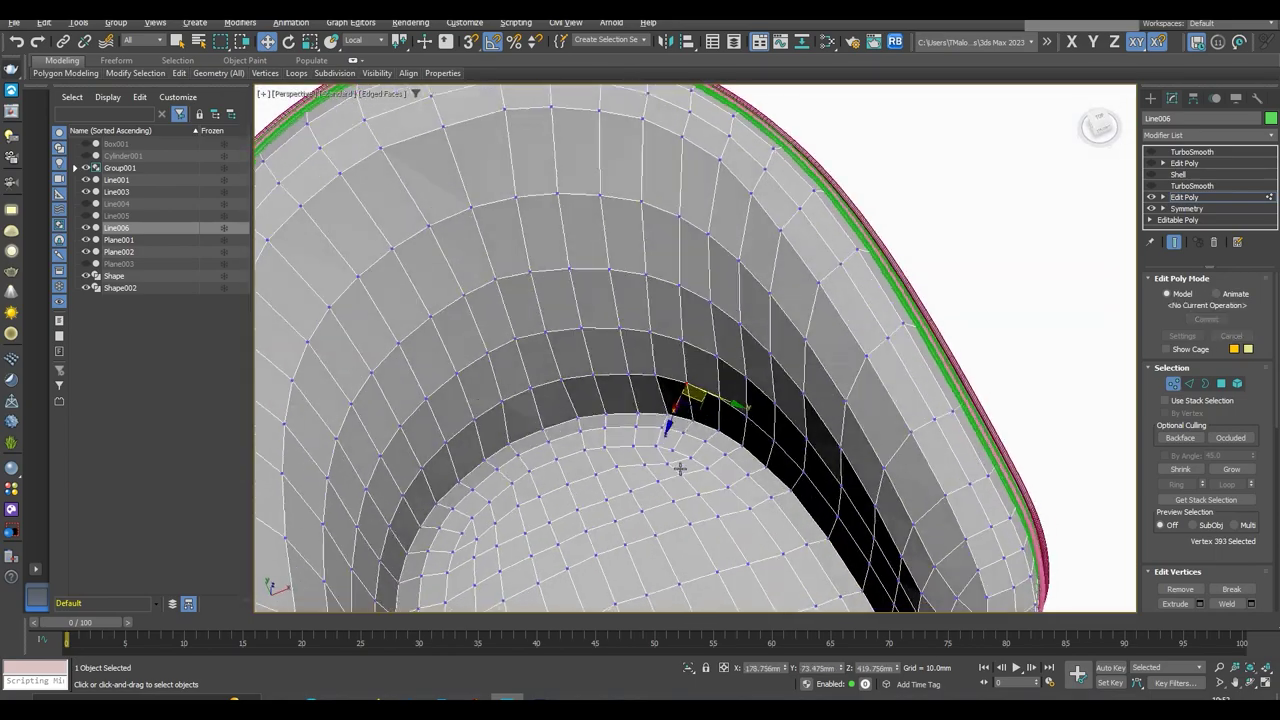
click(655, 405)
key(shift+z)
key(shift+z)
key(shift+z)
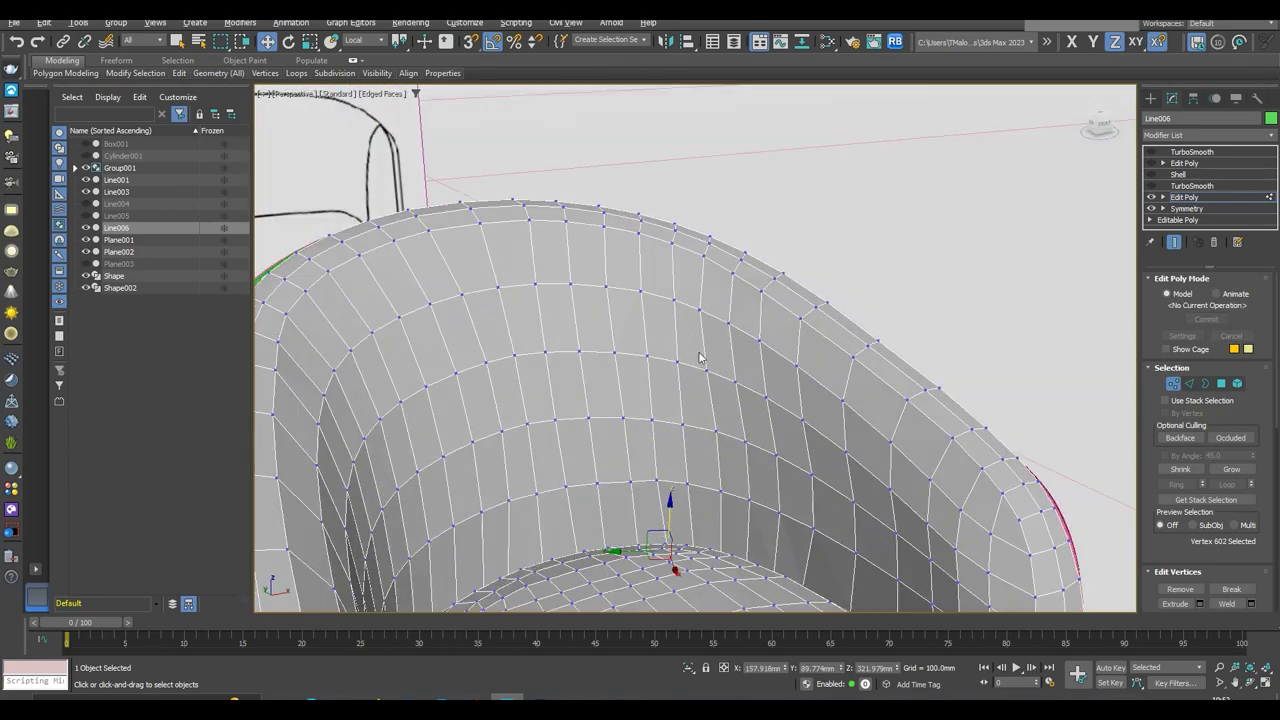
click(714, 368)
key(shift+z)
key(shift+z)
key(shift+z)
click(735, 427)
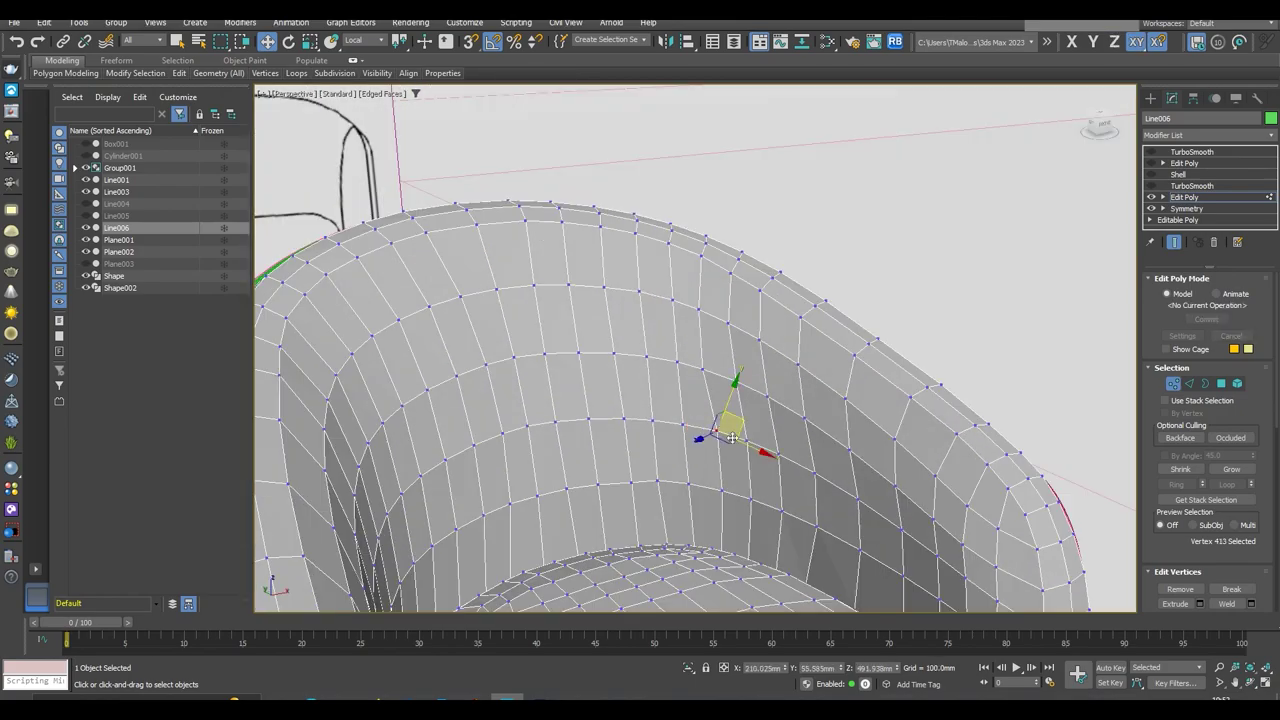
key(shift+z)
key(shift+z)
click(714, 474)
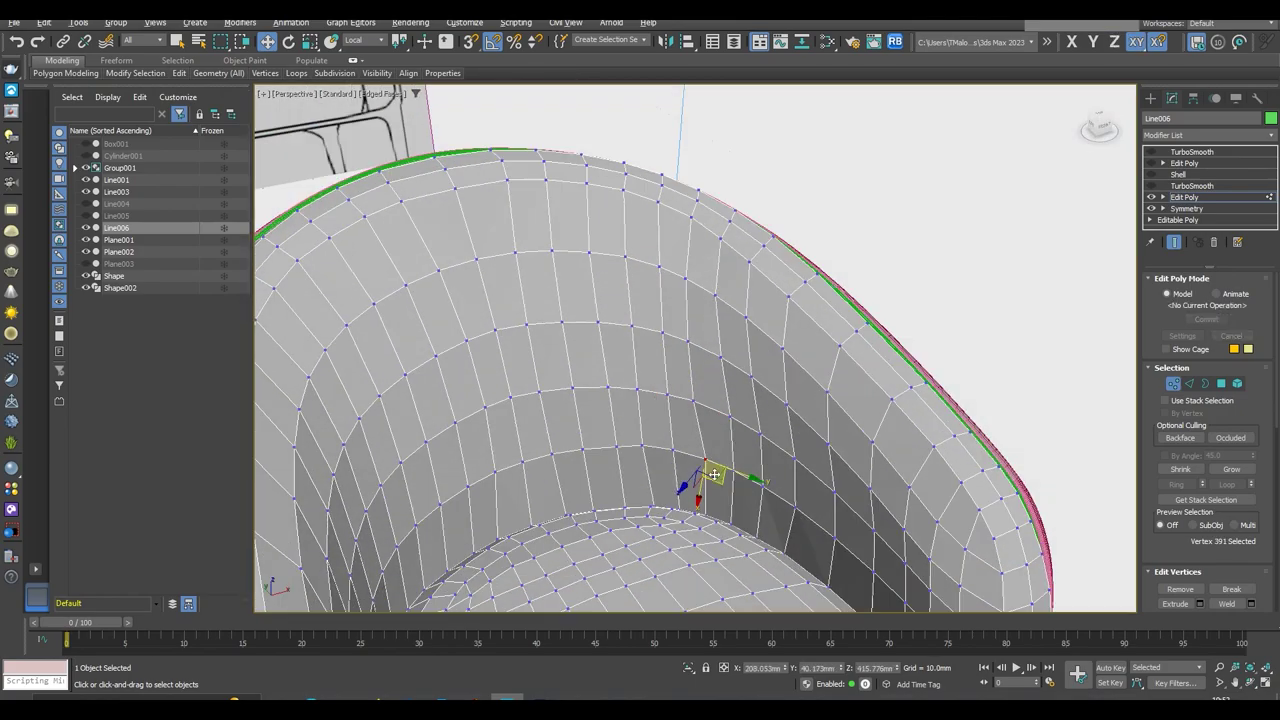
key(shift+z)
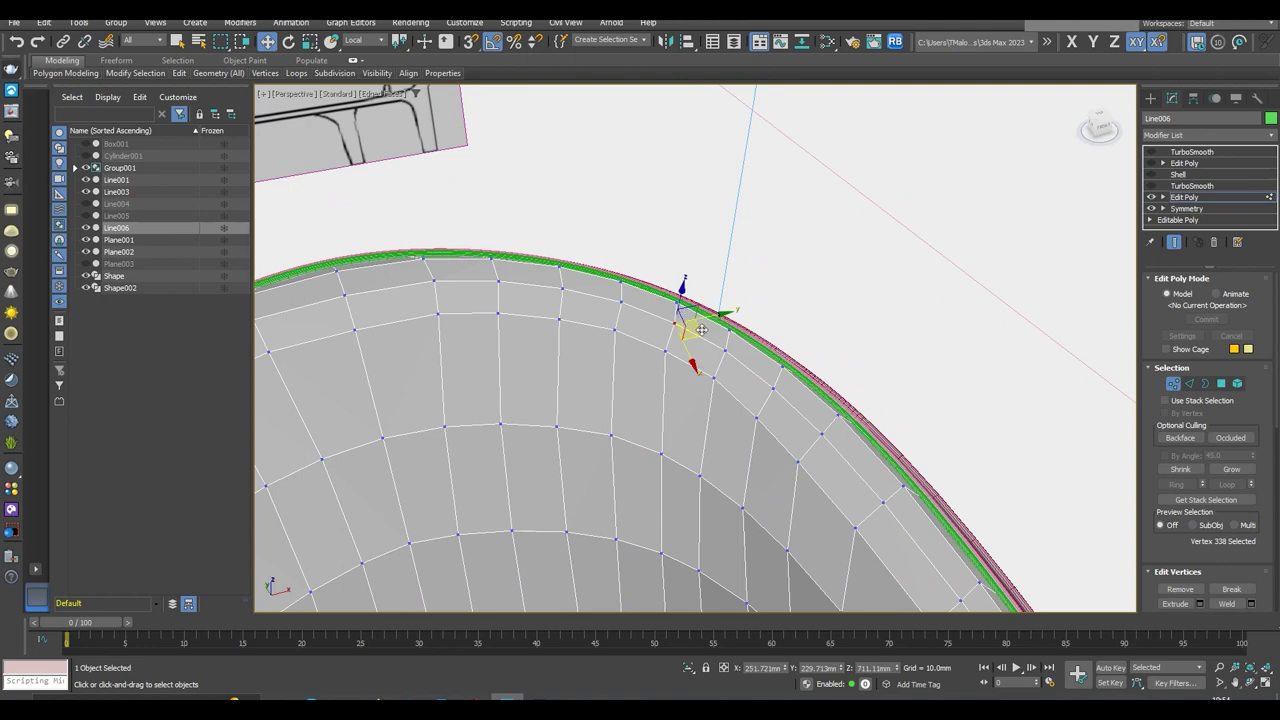
key(shift+z)
key(shift+z)
key(shift+z)
Nudge a top rim vertex and the back-seat junction vertices, then exit Vertex level
click(690, 284)
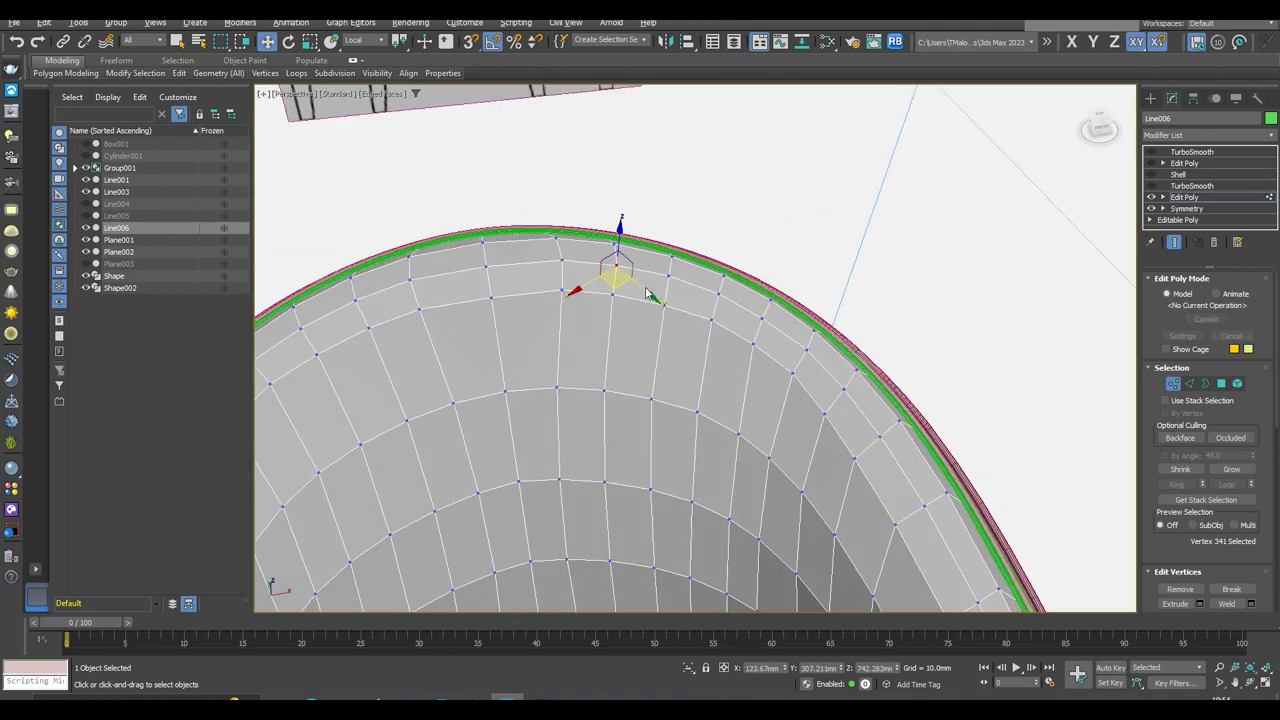
key(shift+z)
key(shift+z)
key(shift+z)
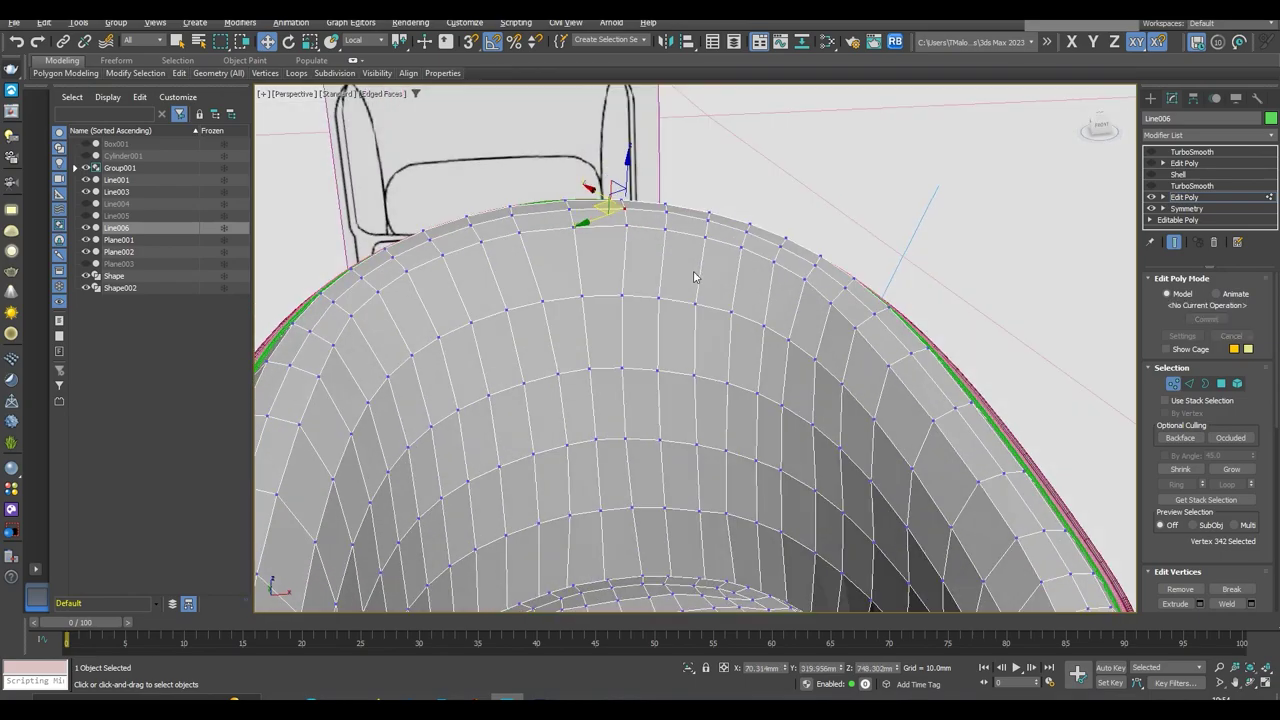
key(shift+z)
key(shift+z)
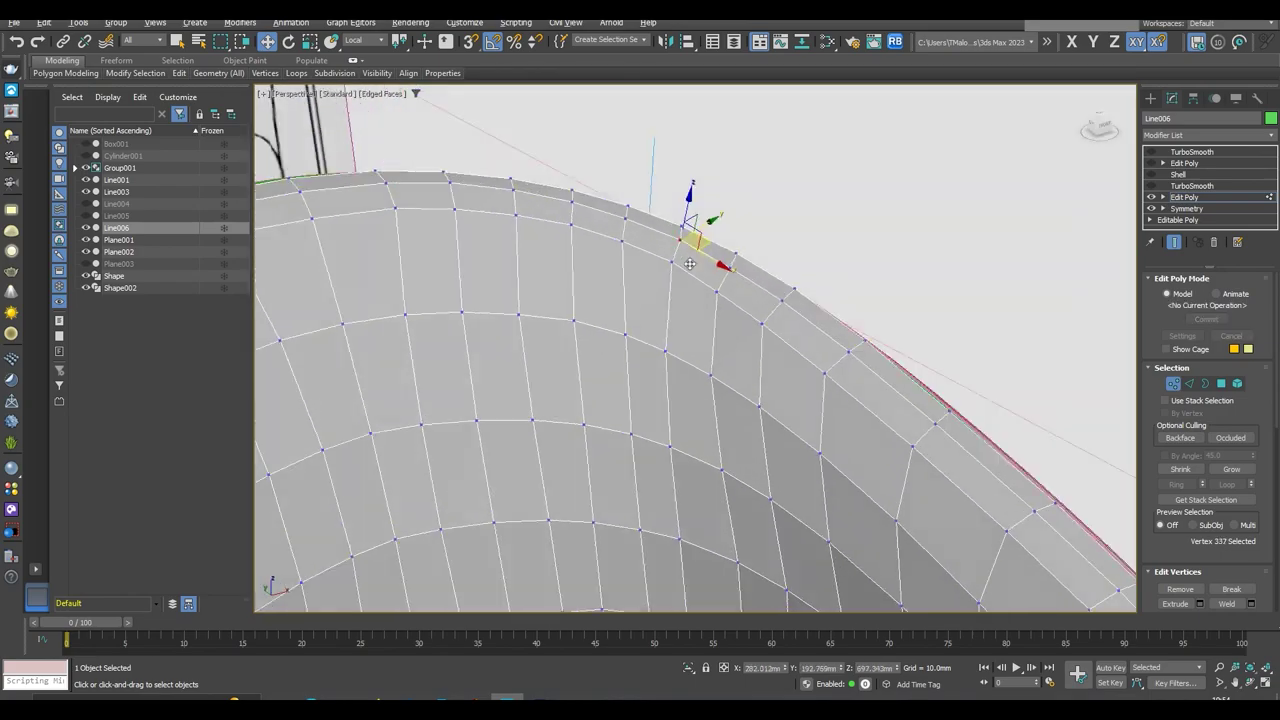
mouse_move(707, 248)
alt+middle_down()
mouse_move(731, 258)
mouse_move(726, 314)
alt+middle_up()
click(740, 400)
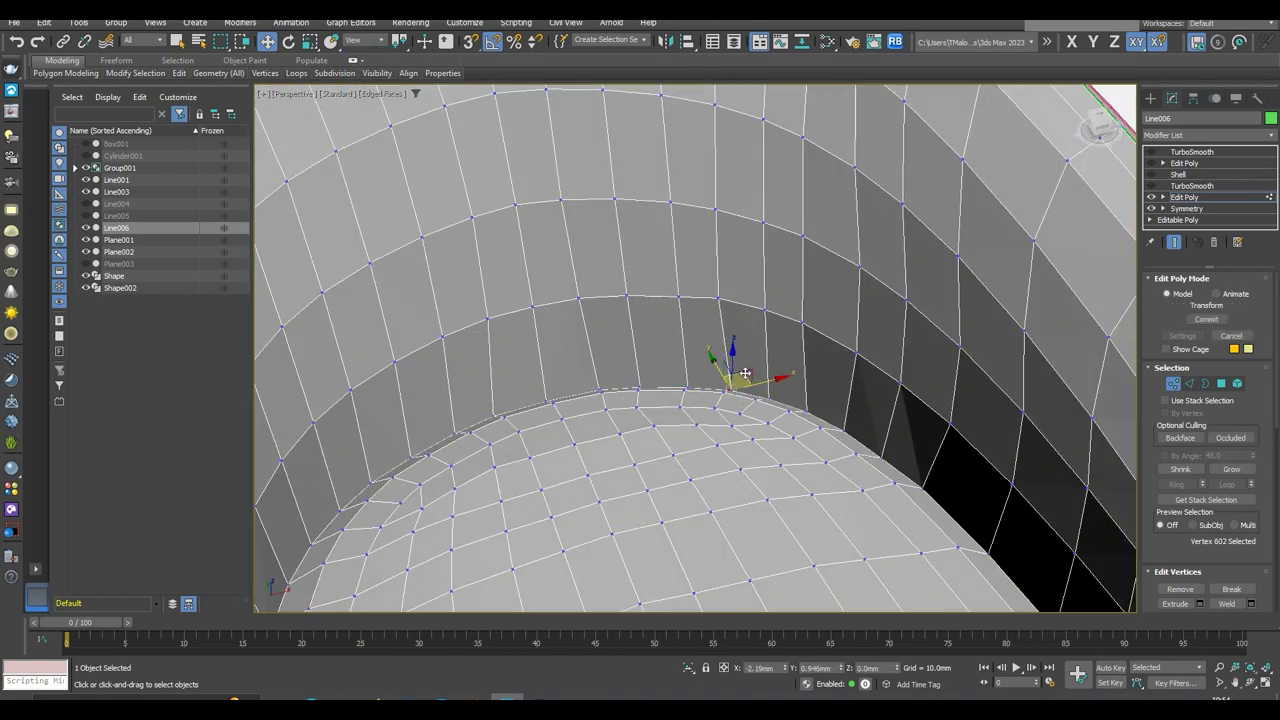
scroll(740, 373, up, 2)
drag(700, 357, 727, 362)
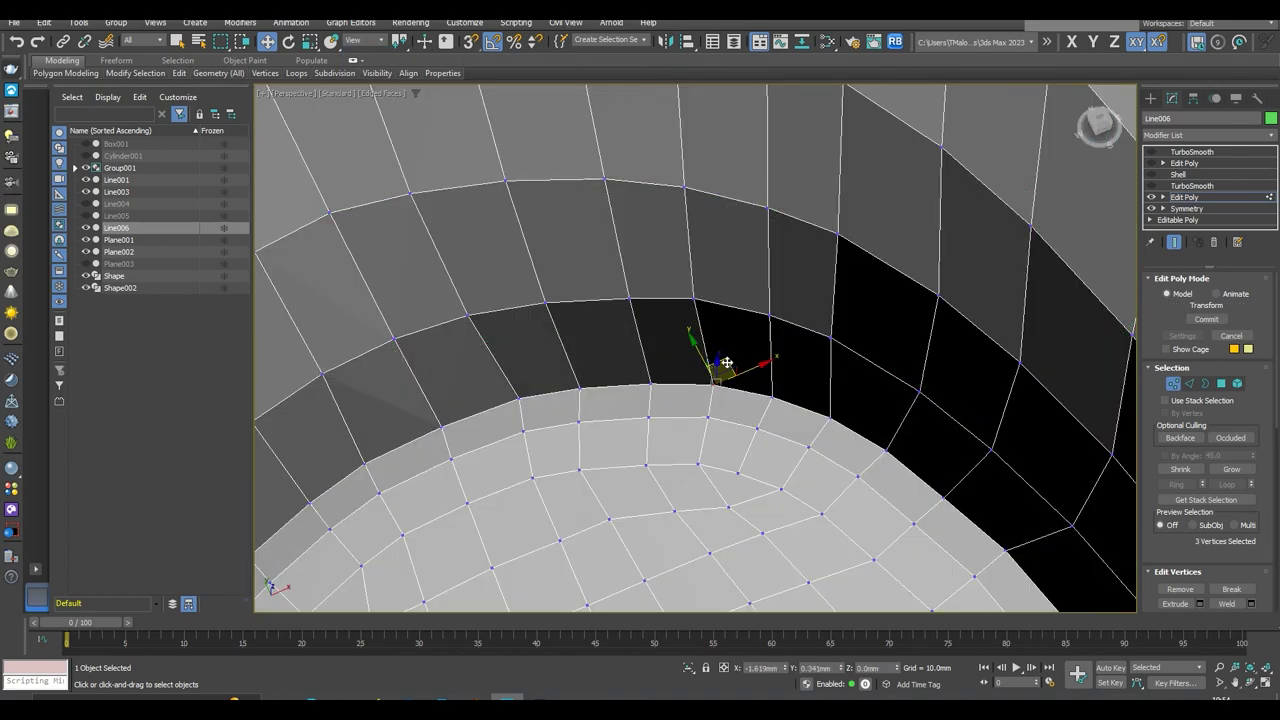
key(1)
scroll(725, 390, down, 6)
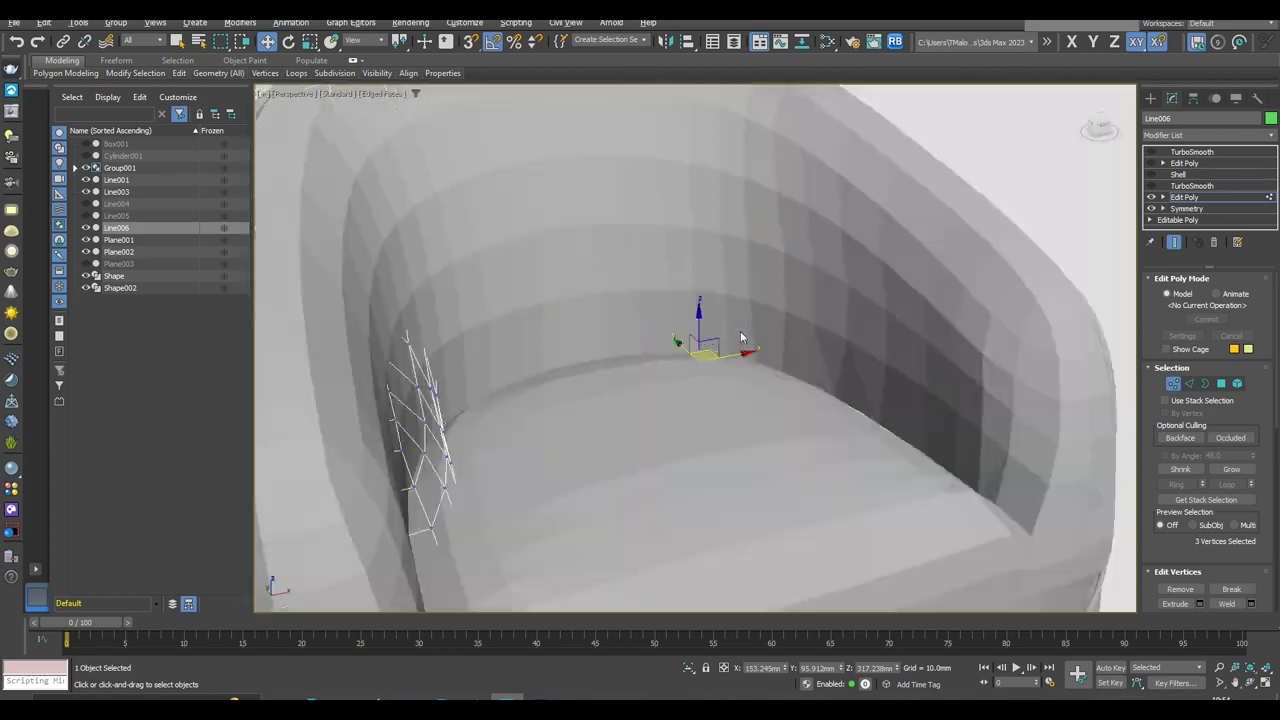
Add a Symmetry modifier mirrored on Z with Flip, and enable TurboSmooth to preview
click(1221, 135)
click(1200, 370)
click(1178, 353)
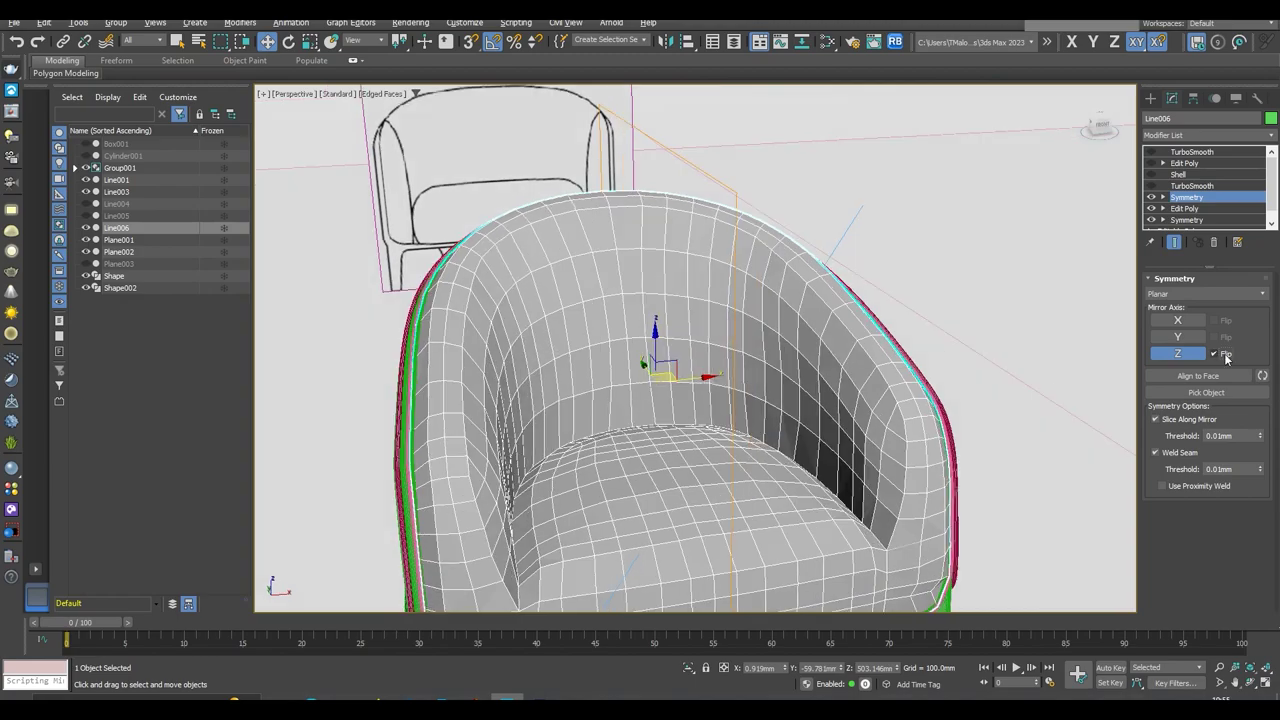
click(1150, 186)
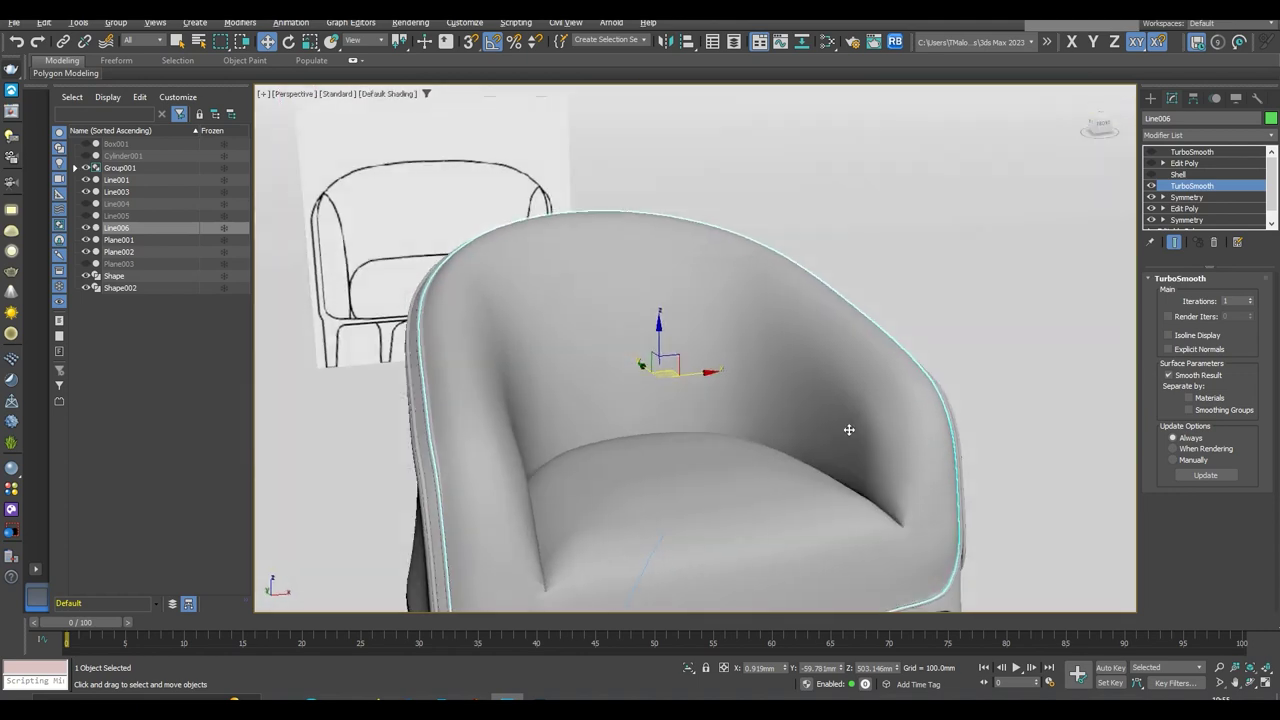
Delete the upper Edit Poly modifier, hide edges, and return to the lower Edit Poly
click(1167, 174)
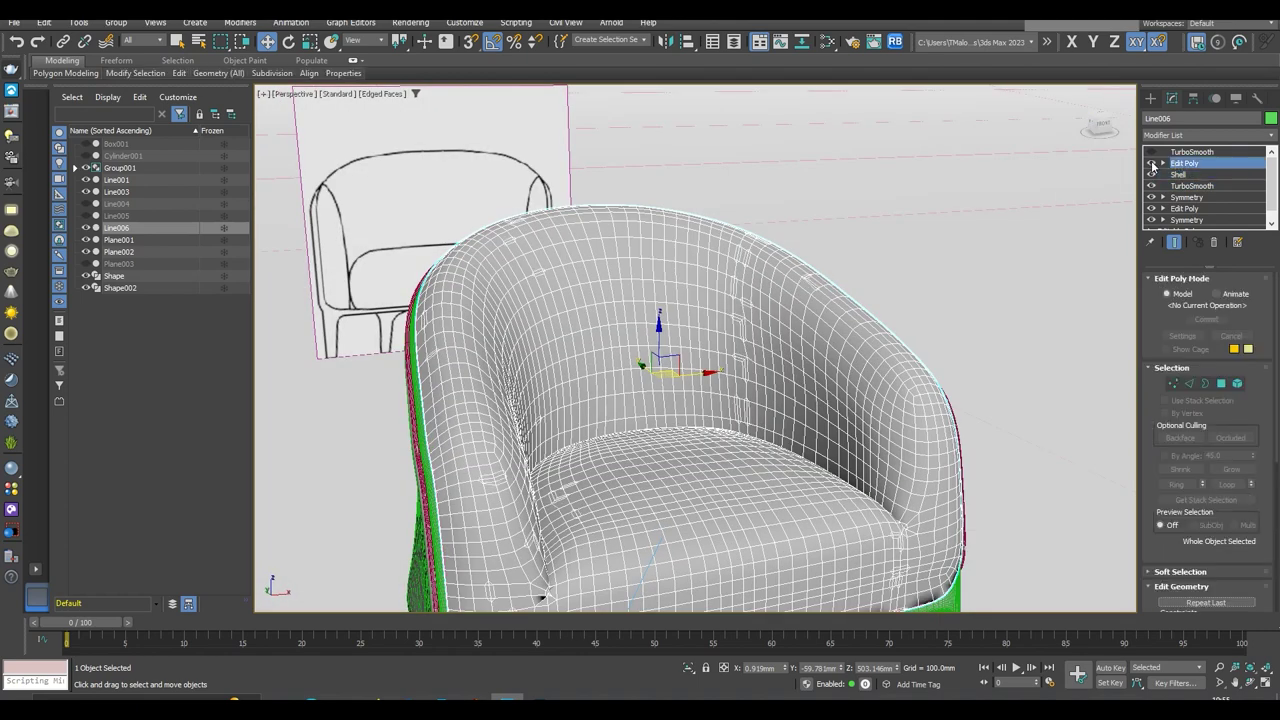
right_click(1165, 165)
click(1185, 192)
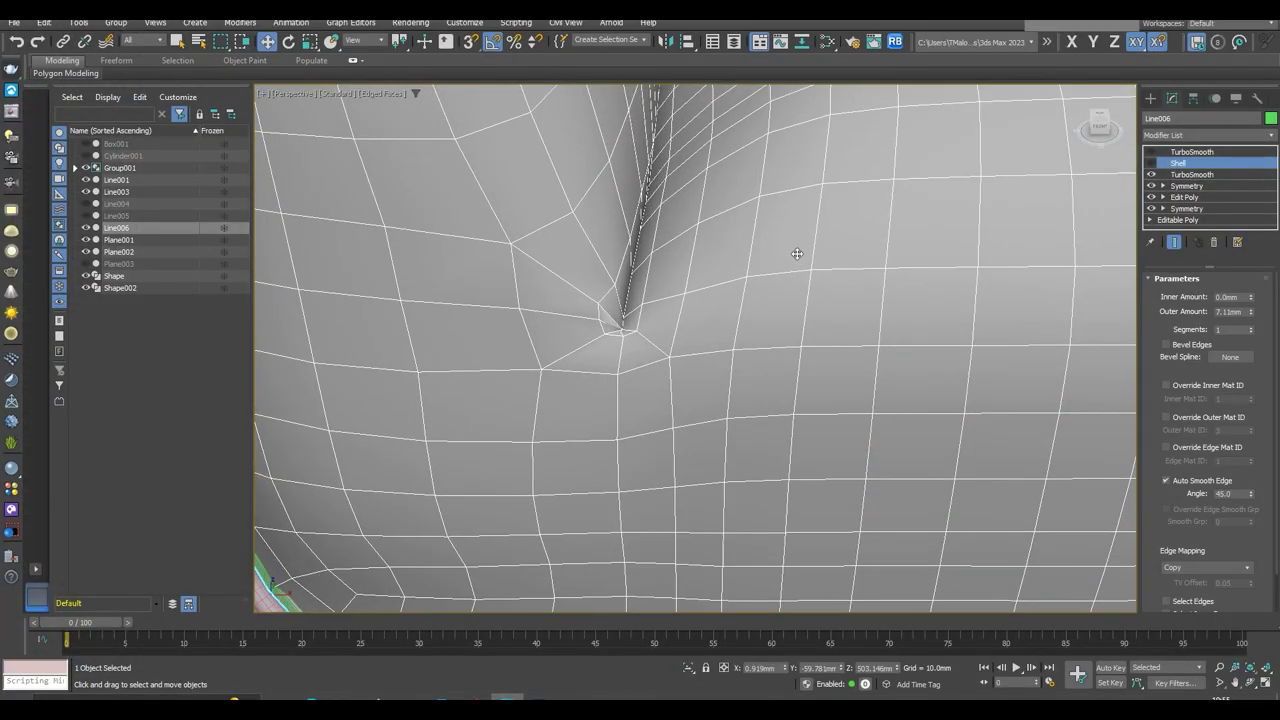
key(z)
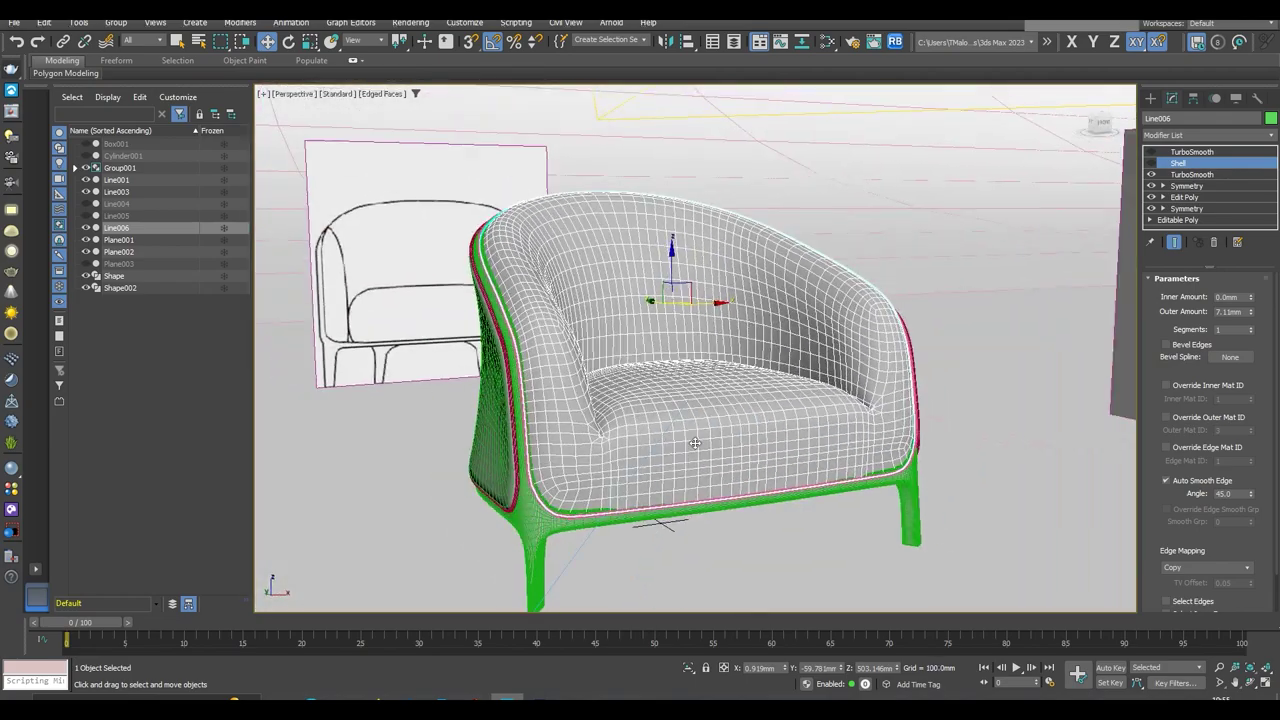
key(F4)
click(1184, 197)
In wireframe, select a vertex at the seat's front corner and orbit around it
key(F3)
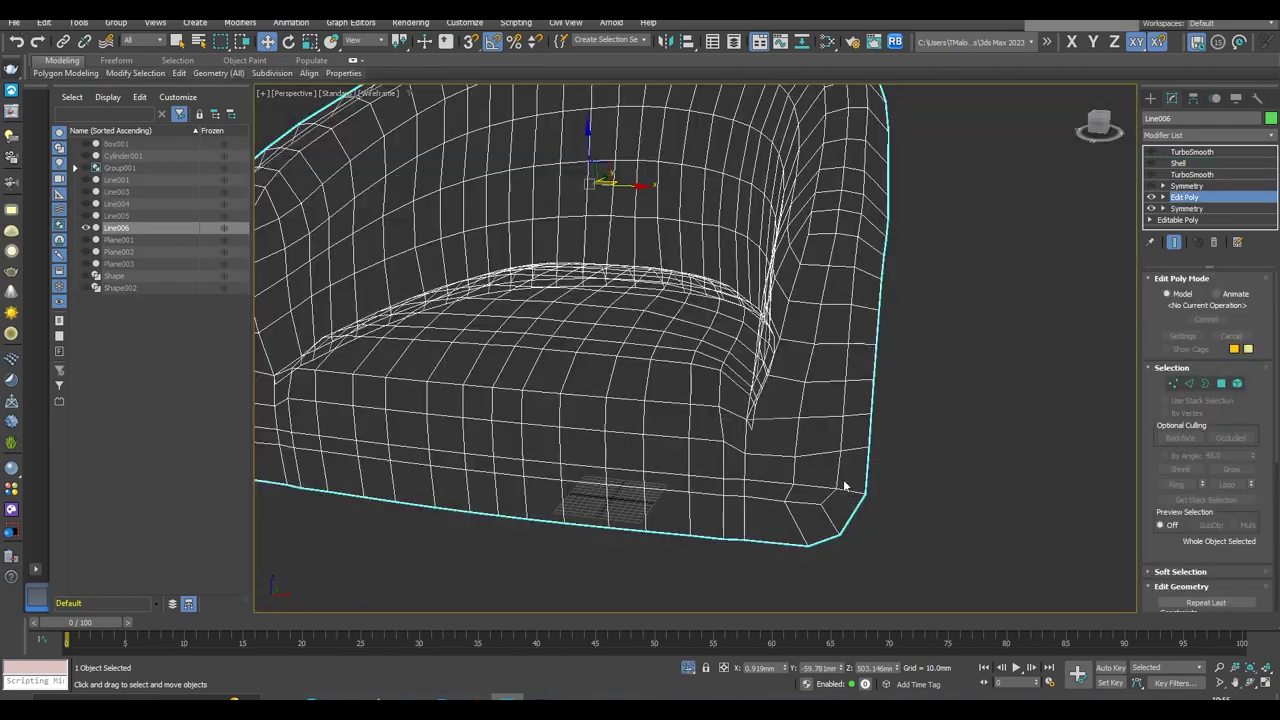
scroll(693, 447, up, 3)
click(617, 407)
scroll(619, 407, down, 3)
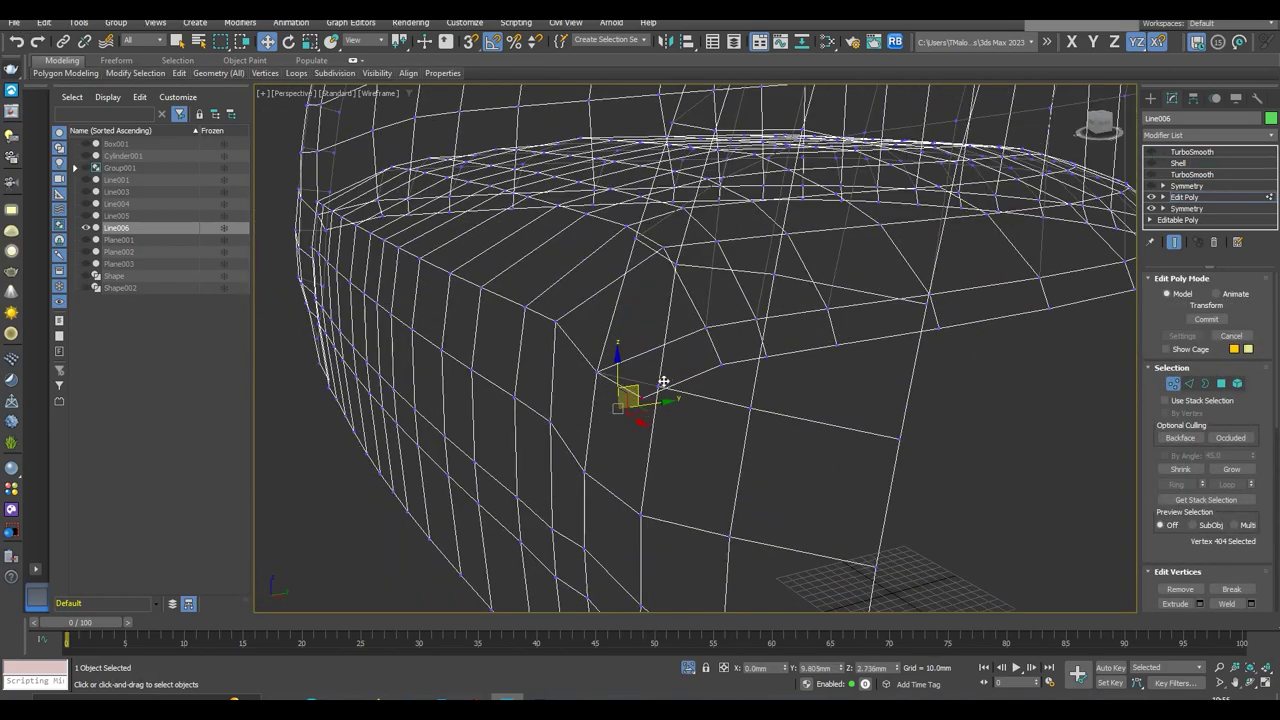
mouse_move(663, 382)
alt+middle_down()
mouse_move(726, 417)
mouse_move(691, 397)
mouse_move(686, 420)
mouse_move(617, 458)
mouse_move(707, 468)
alt+middle_up()
Inspect the smoothed shell in shaded view with the mesh-edge overlay toggled
click(1186, 186)
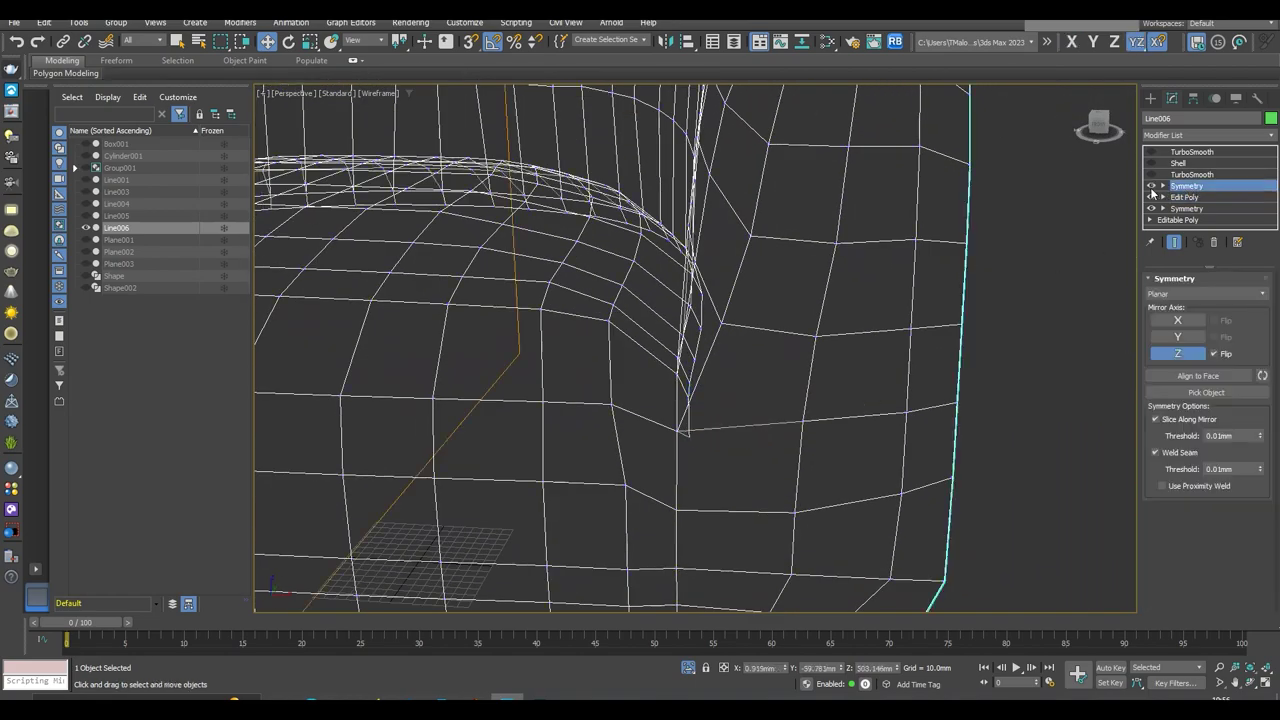
click(1192, 174)
scroll(746, 449, down, 3)
key(F3)
scroll(778, 453, down, 3)
scroll(877, 460, up, 5)
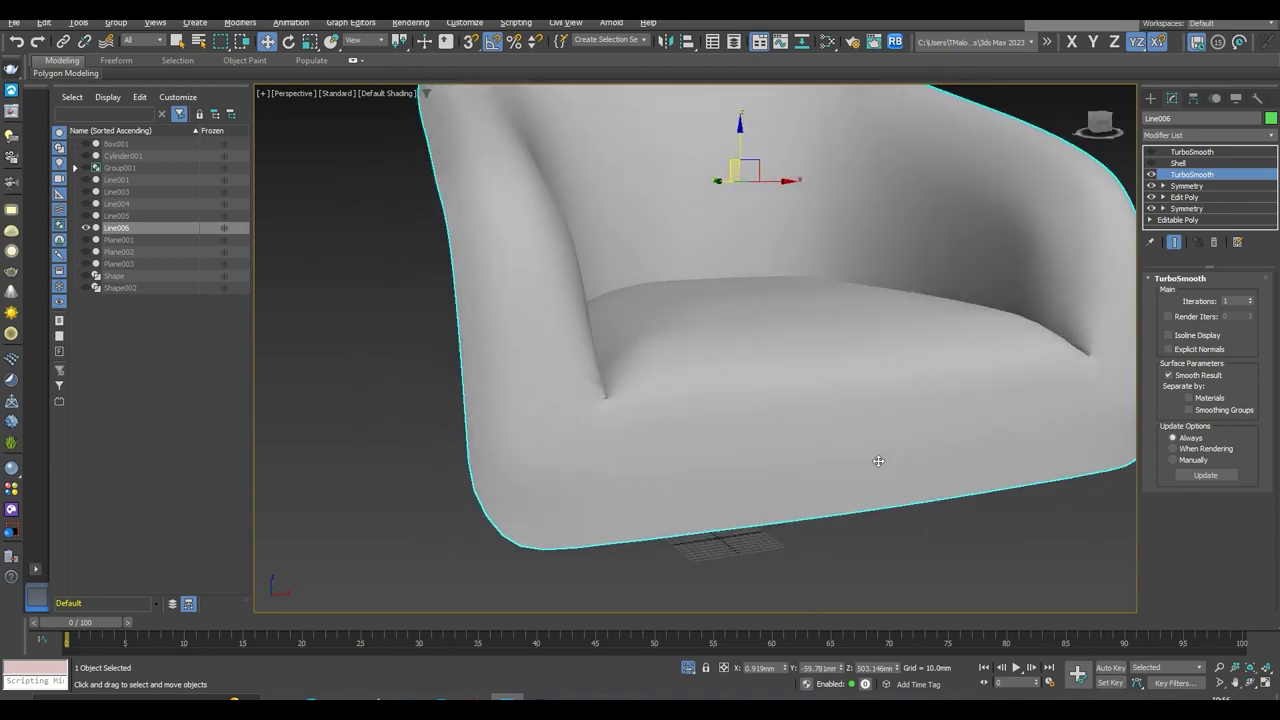
scroll(583, 531, up, 5)
key(F4)
key(F4)
scroll(700, 514, down, 5)
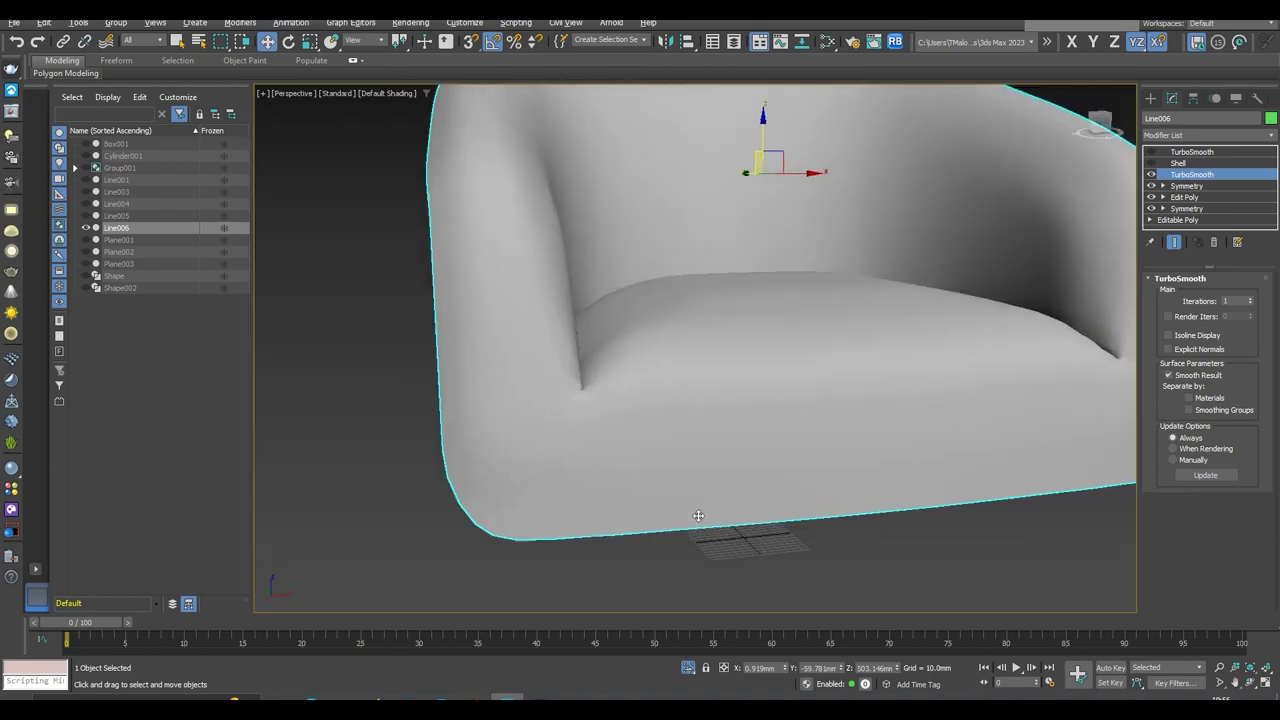
scroll(609, 542, down, 3)
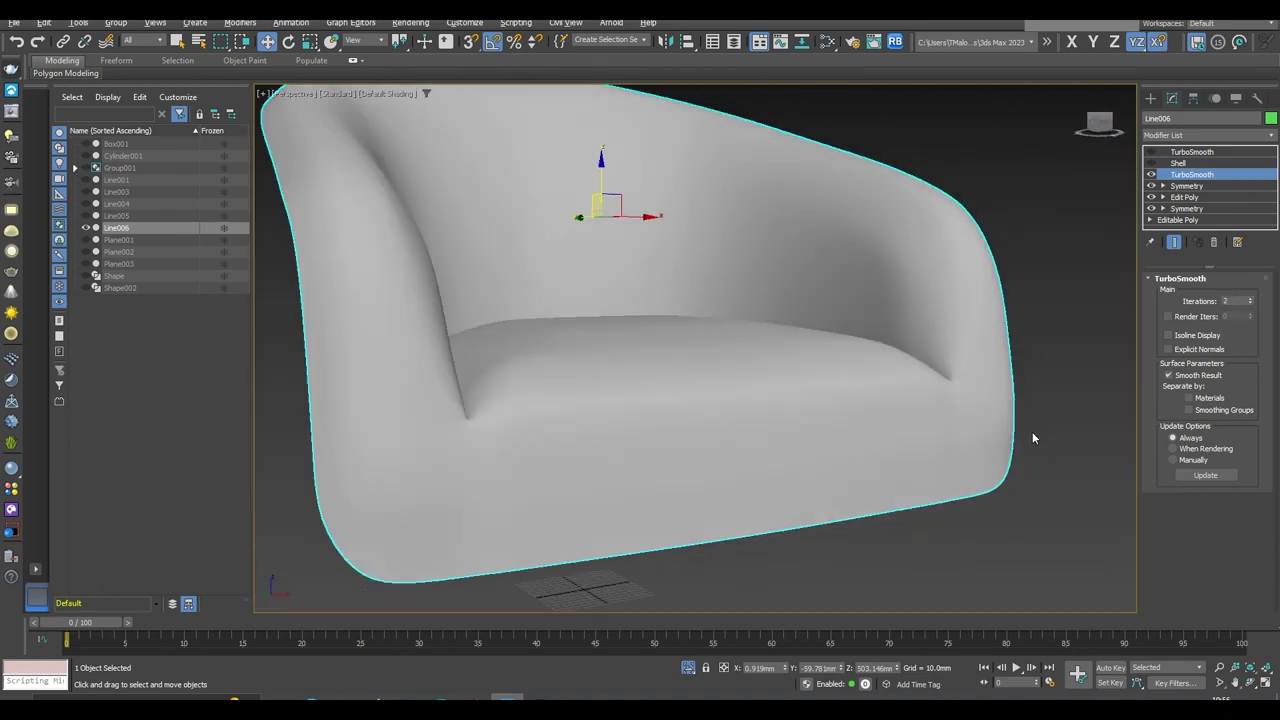
scroll(1032, 431, up, 3)
scroll(1006, 477, down, 4)
scroll(981, 440, up, 4)
key(F4)
Lower TurboSmooth iterations from 2 to 1, then turn smoothing off to see the base mesh
click(1186, 186)
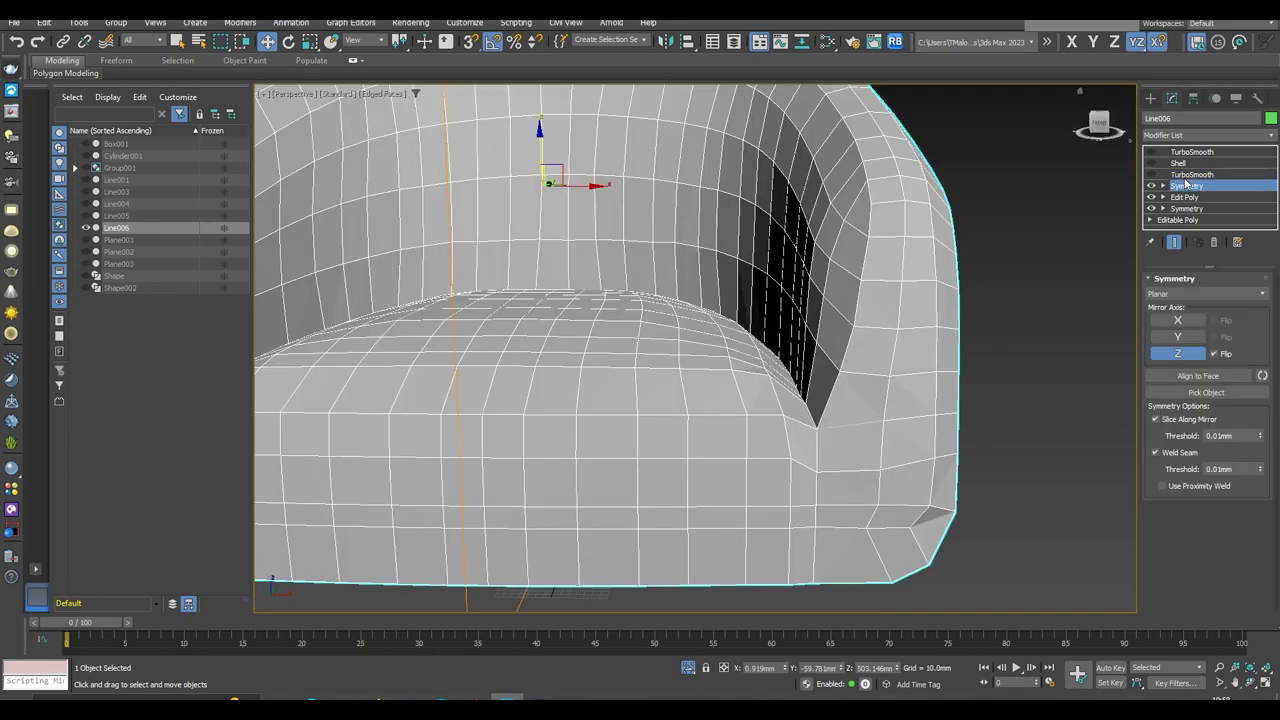
click(1151, 175)
click(1249, 303)
scroll(1041, 265, up, 2)
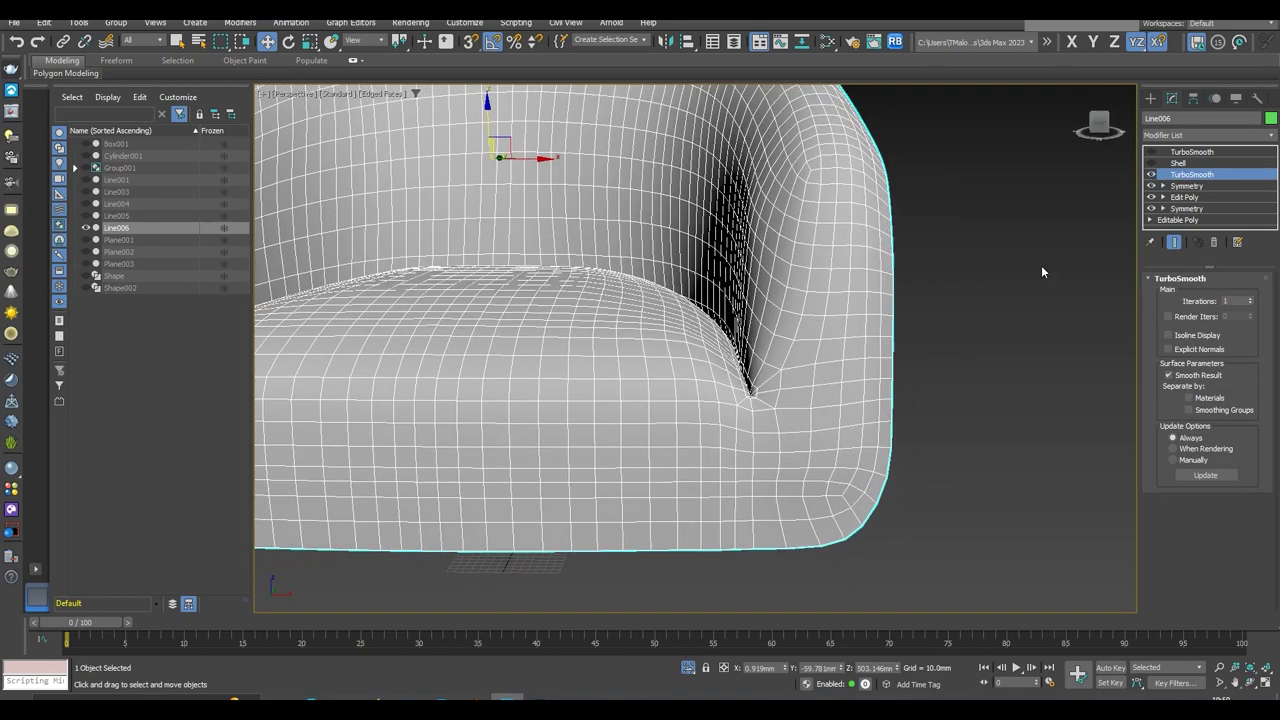
click(1151, 175)
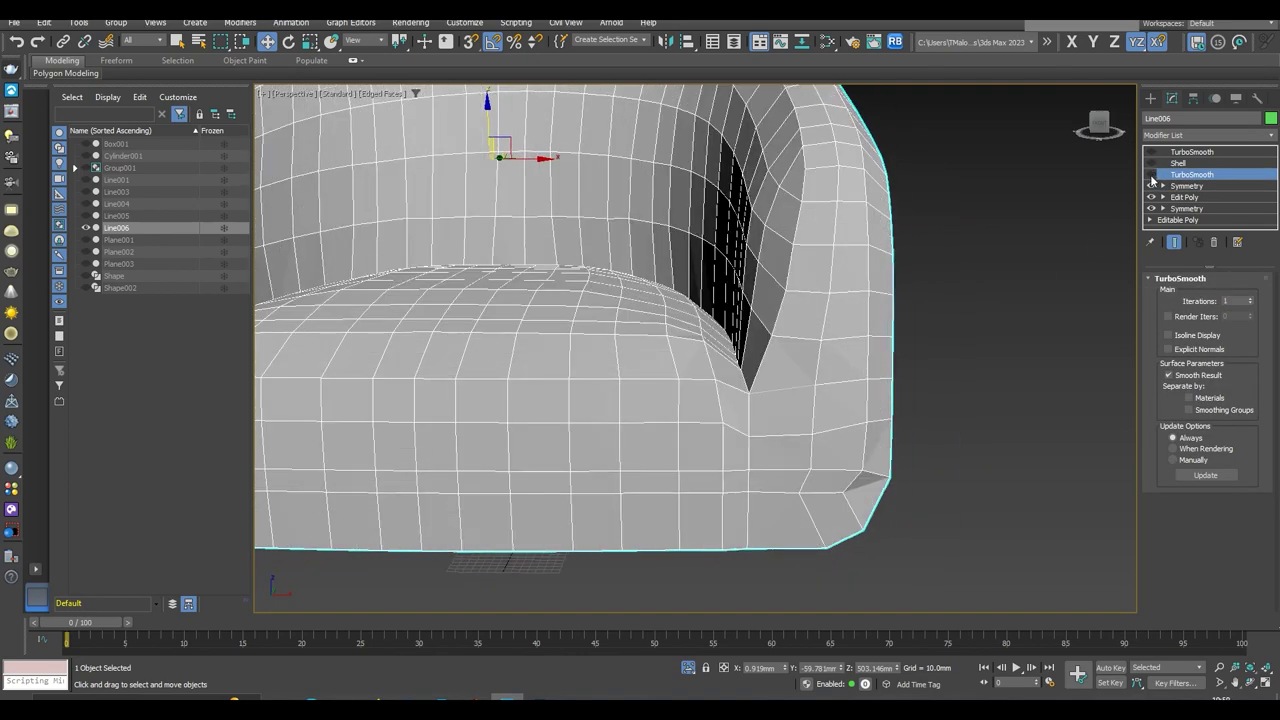
Add an Edit Poly above Symmetry, select the vertical seat-arm corner edges and chamfer them
click(1197, 199)
click(1210, 135)
click(1178, 309)
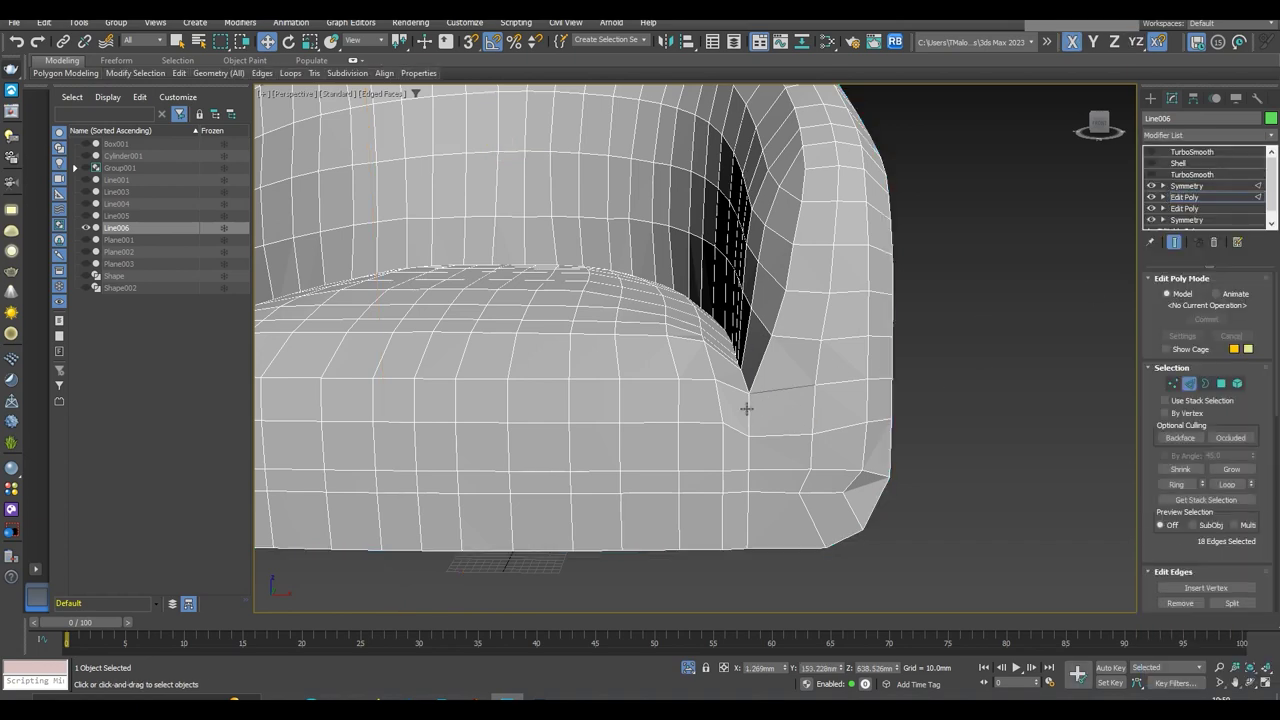
alt+middle_drag(749, 406, 798, 415)
scroll(798, 415, up, 3)
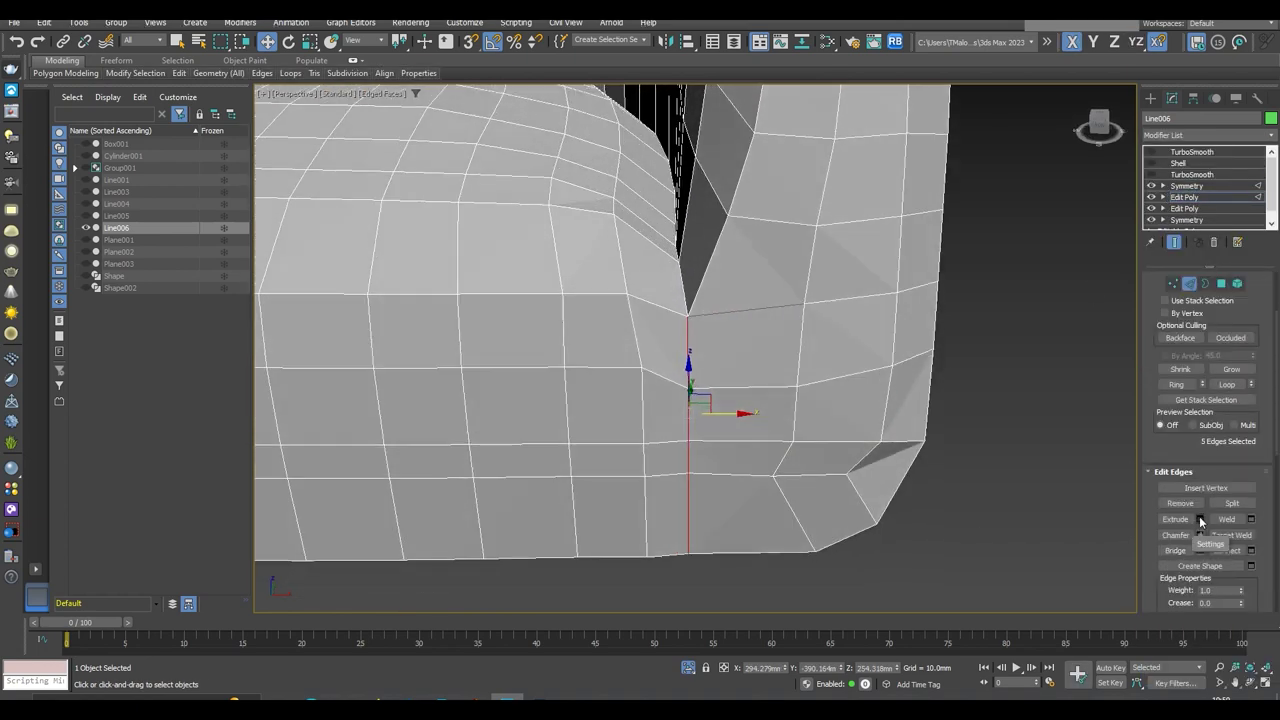
click(1200, 535)
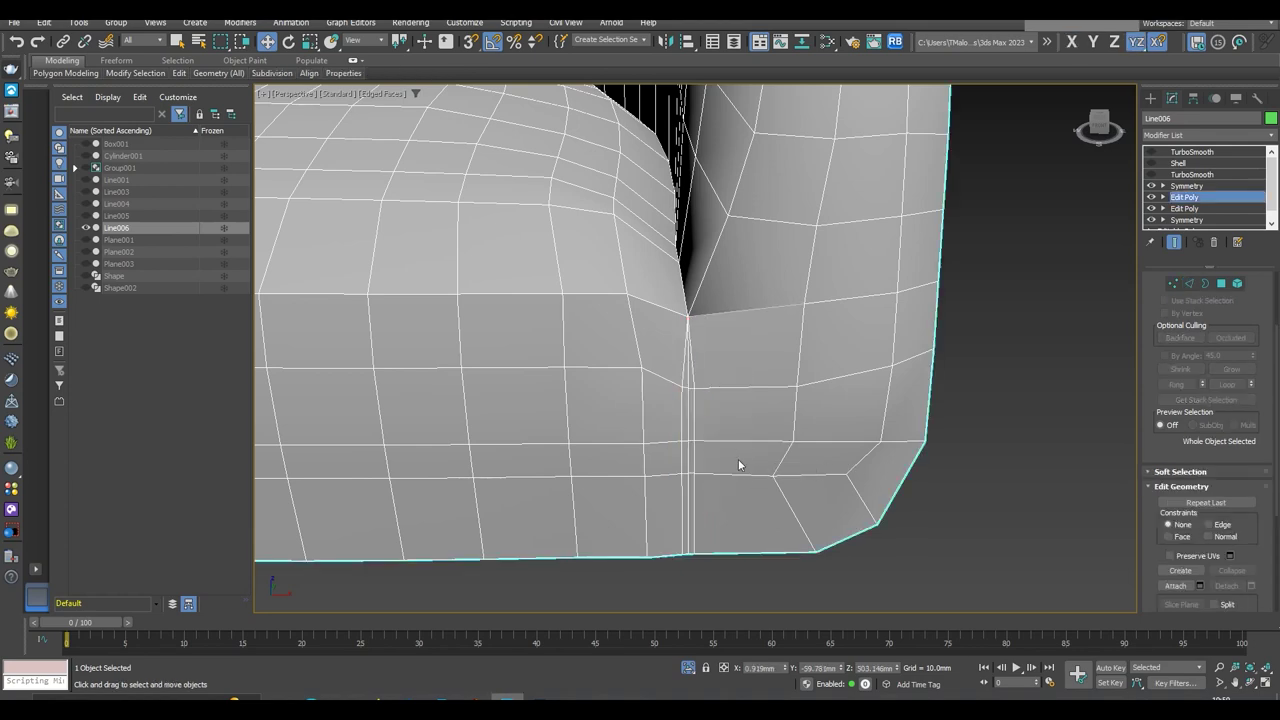
Preview the chamfered corner with smoothing on, then hide smoothing again
click(1186, 186)
scroll(775, 465, down, 5)
alt+middle_drag(775, 465, 812, 483)
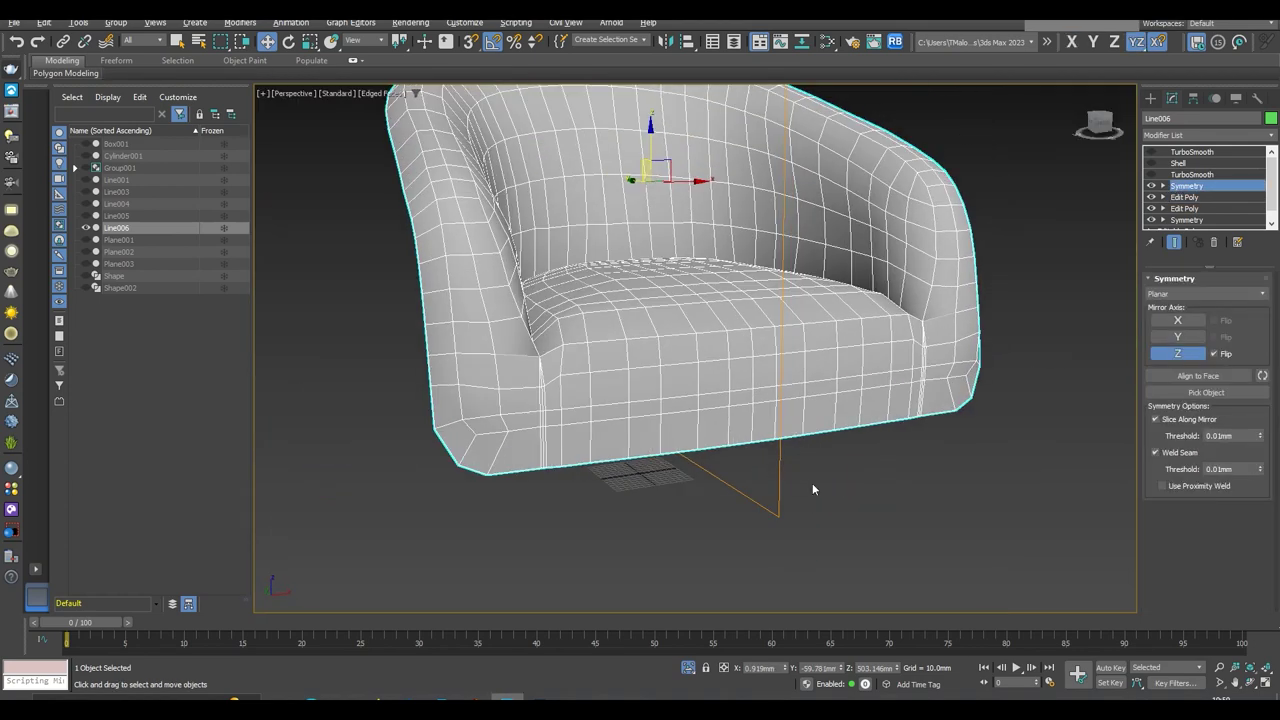
click(1151, 174)
scroll(801, 500, up, 5)
scroll(762, 505, down, 3)
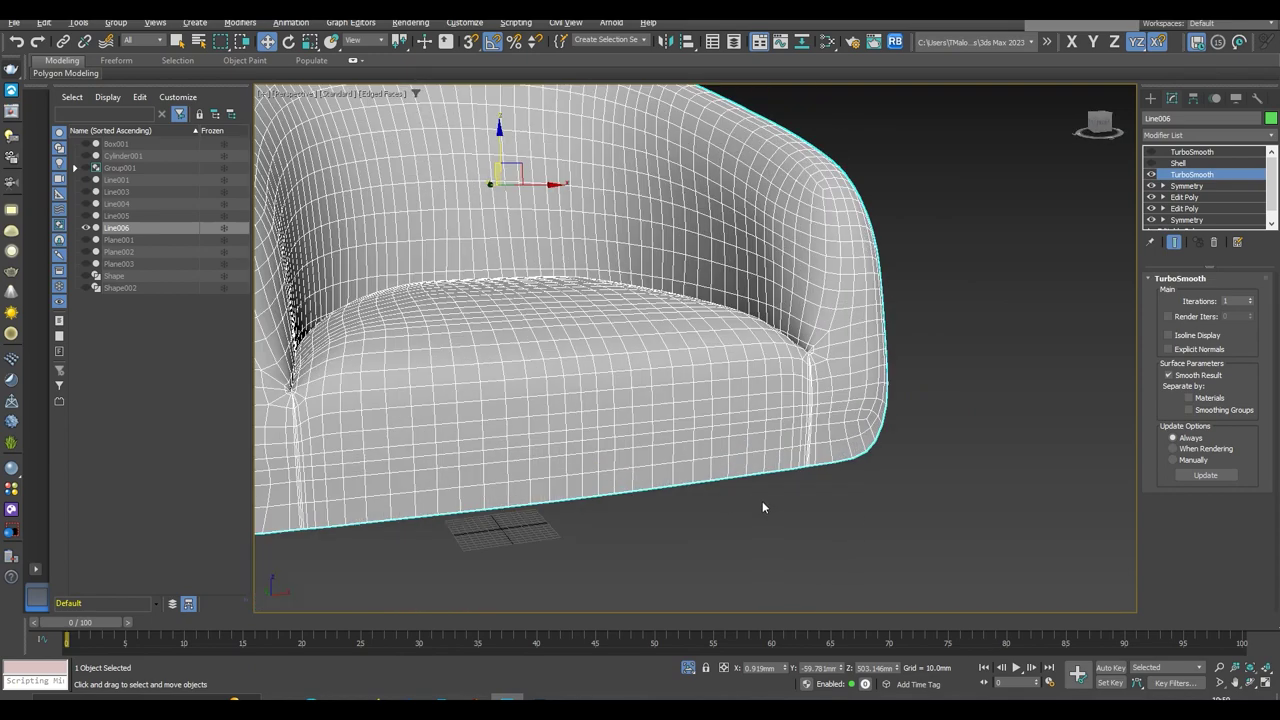
scroll(750, 495, up, 3)
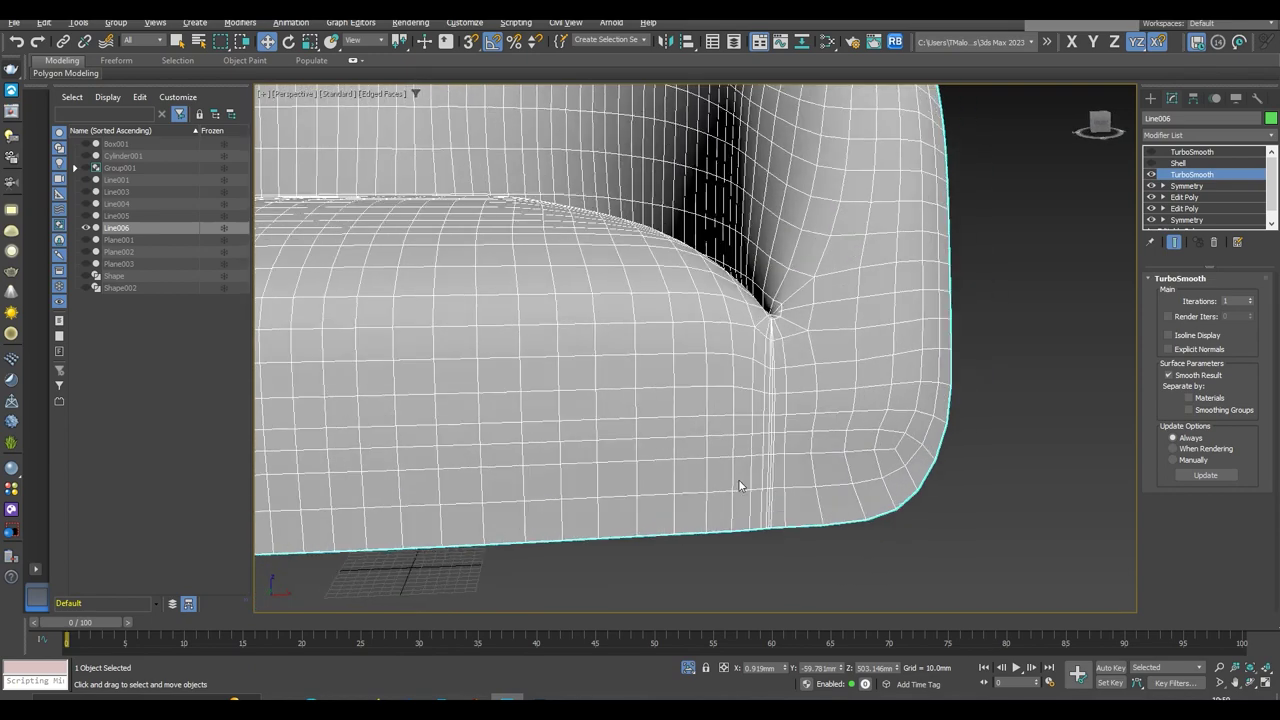
click(1151, 174)
click(1184, 197)
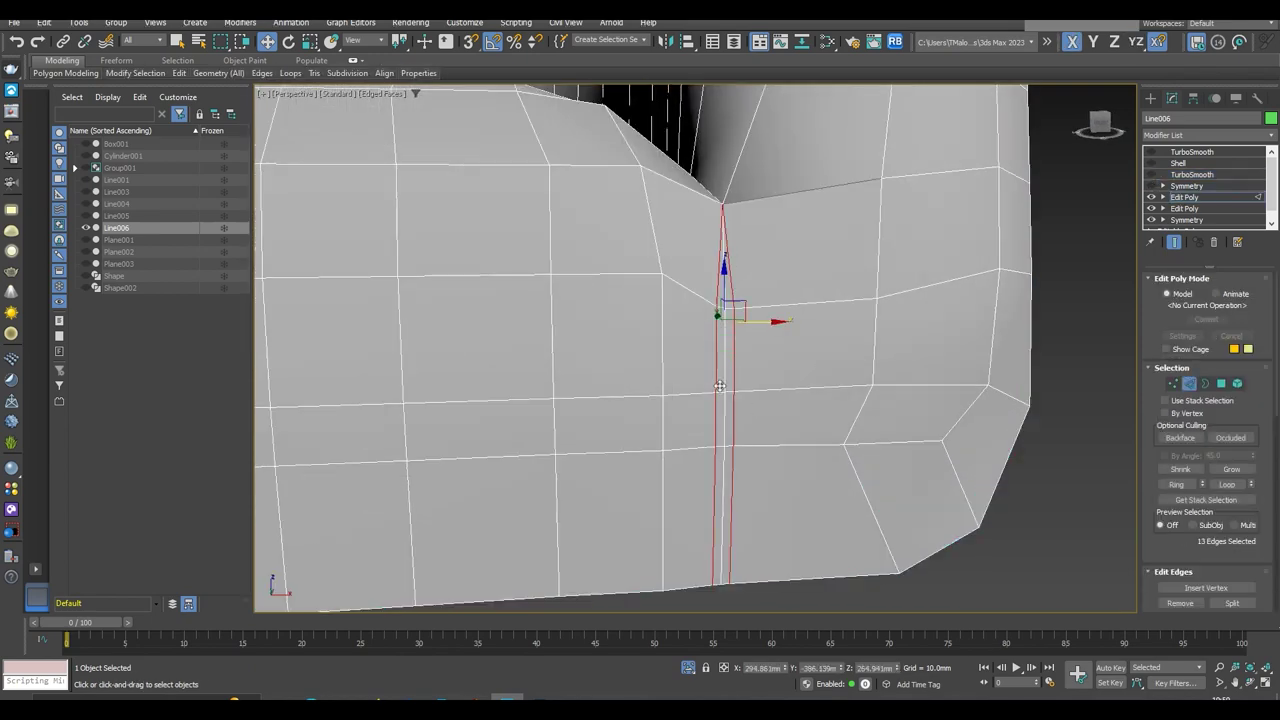
Extrude the corner seam edges inward with a negative height of about -3mm
key(shift+e)
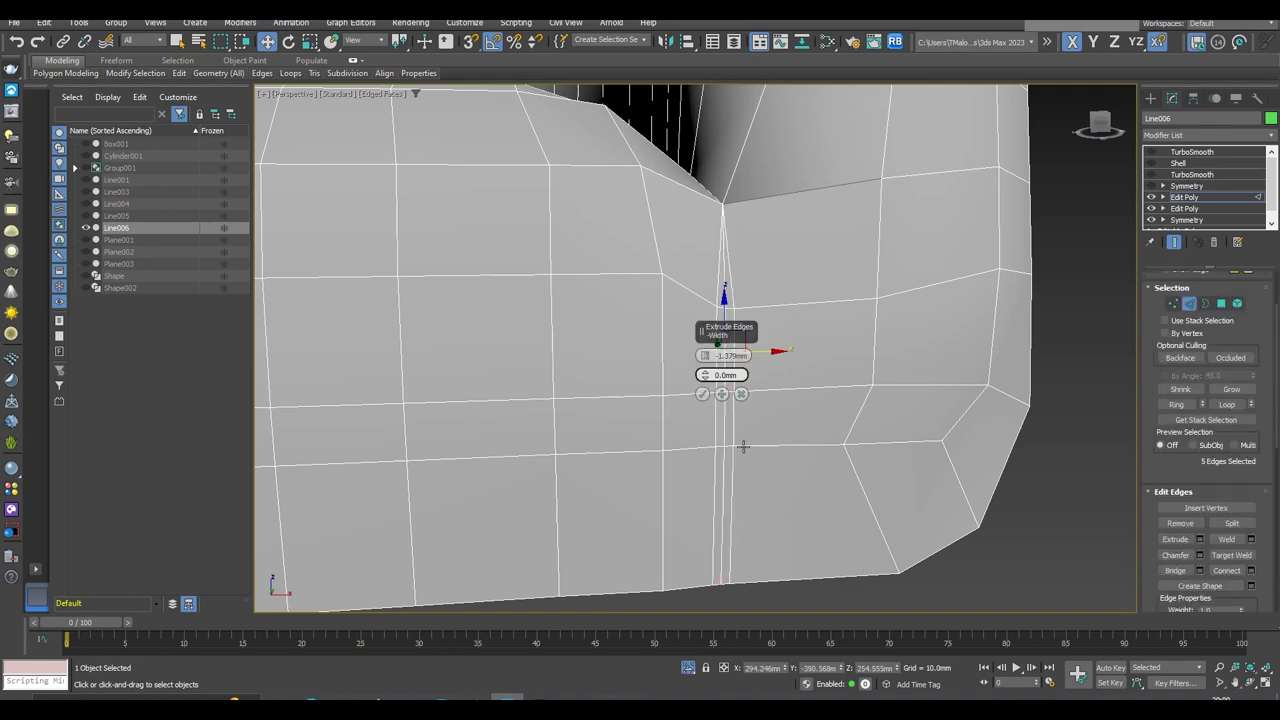
key(F3)
alt+middle_drag(728, 356, 690, 405)
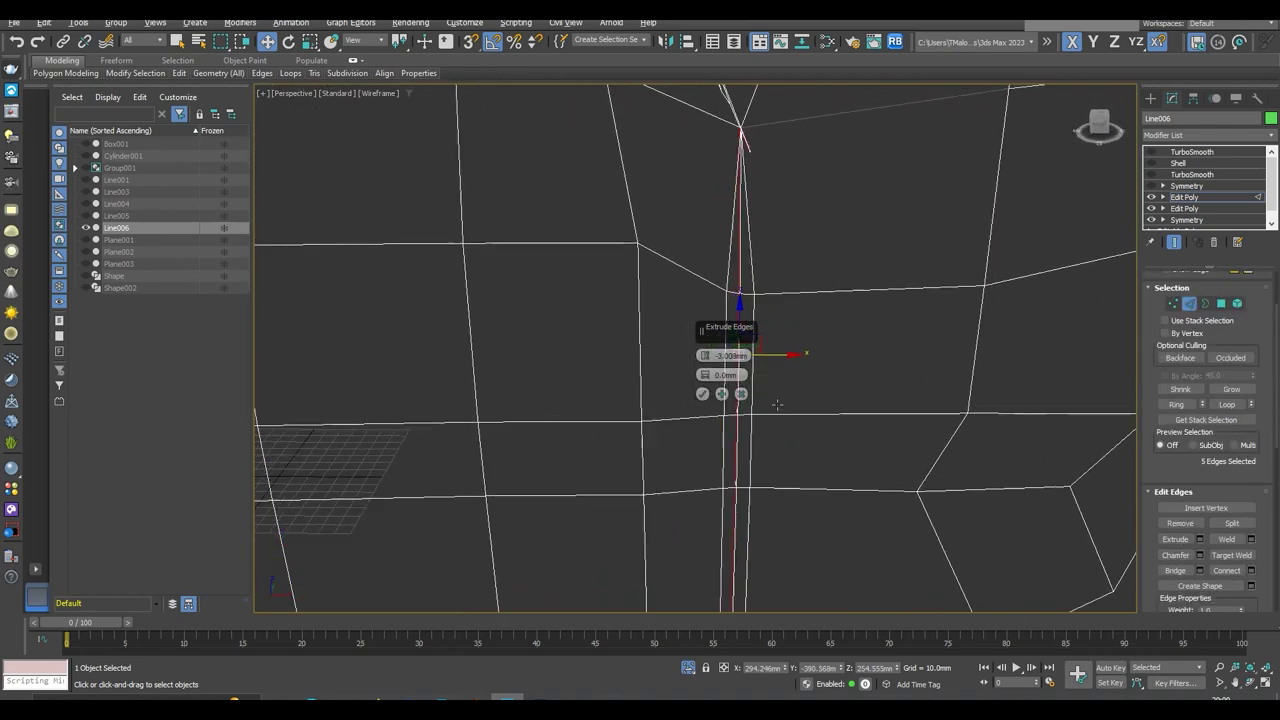
key(2)
Re-enable smoothing in shaded view and orbit to inspect the new corner groove
key(F3)
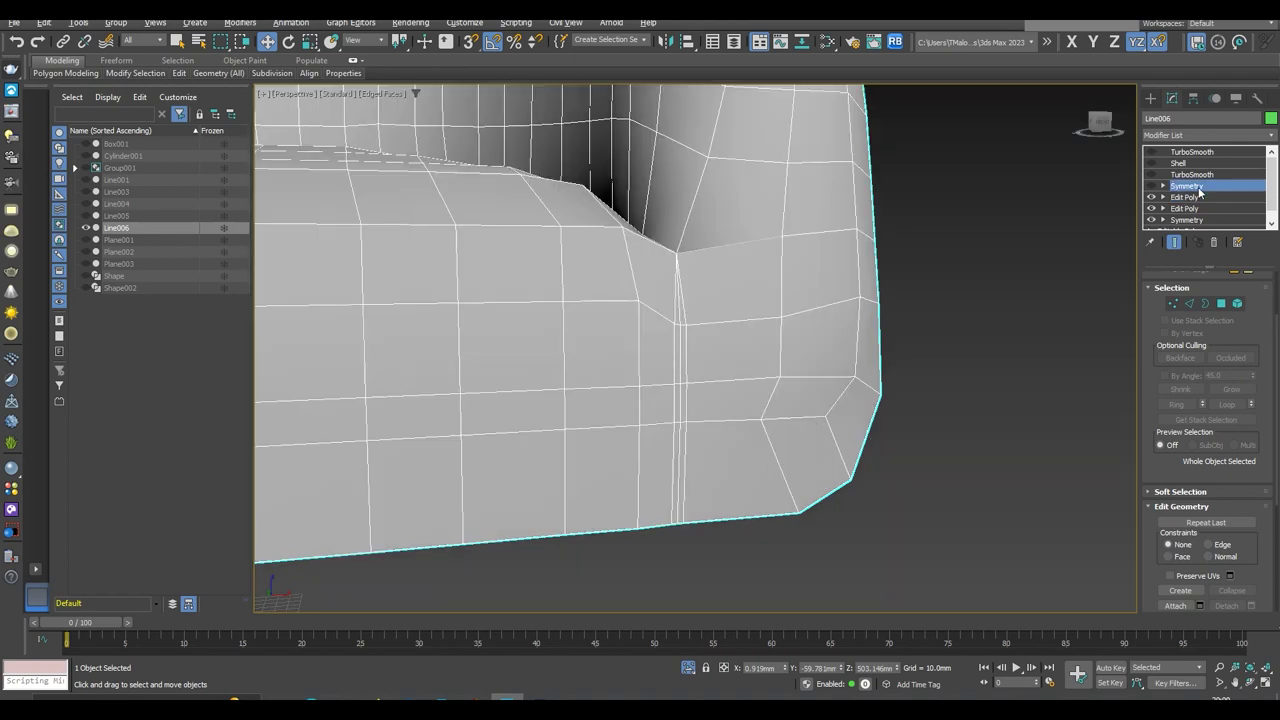
click(1192, 174)
key(F4)
scroll(1005, 407, down, 5)
scroll(1005, 407, up, 5)
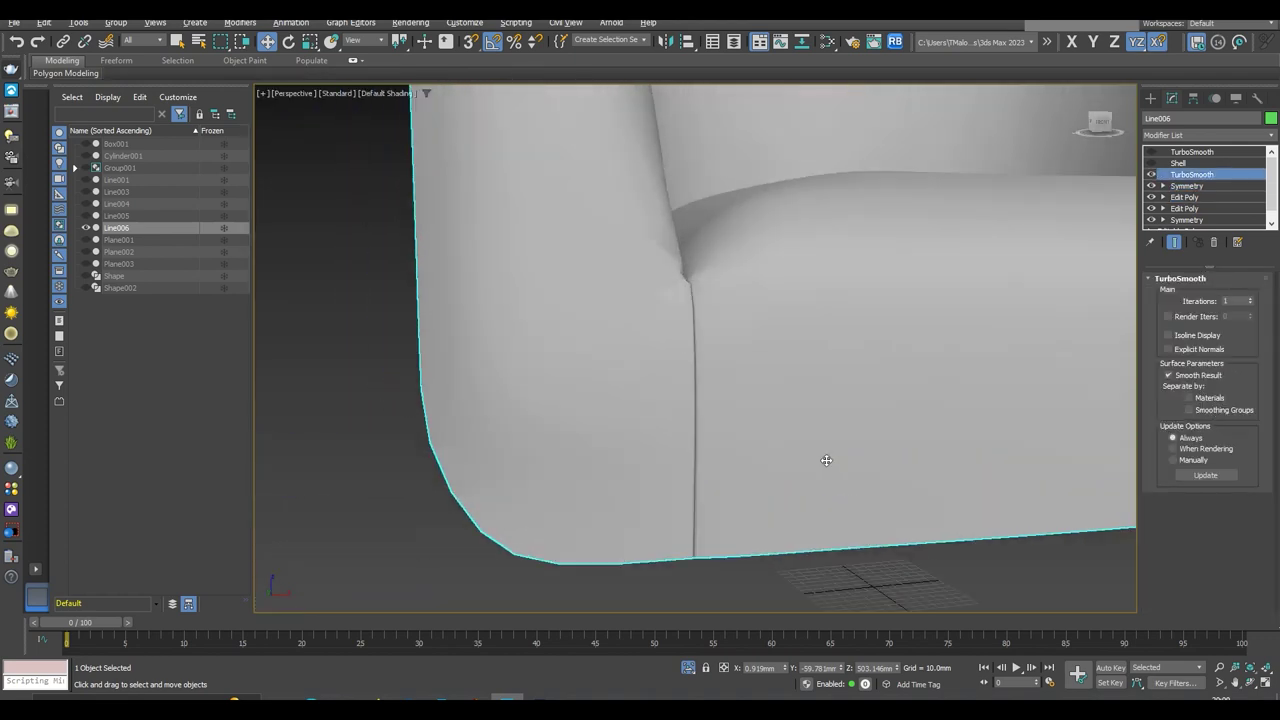
alt+middle_drag(826, 460, 749, 474)
scroll(751, 474, down, 3)
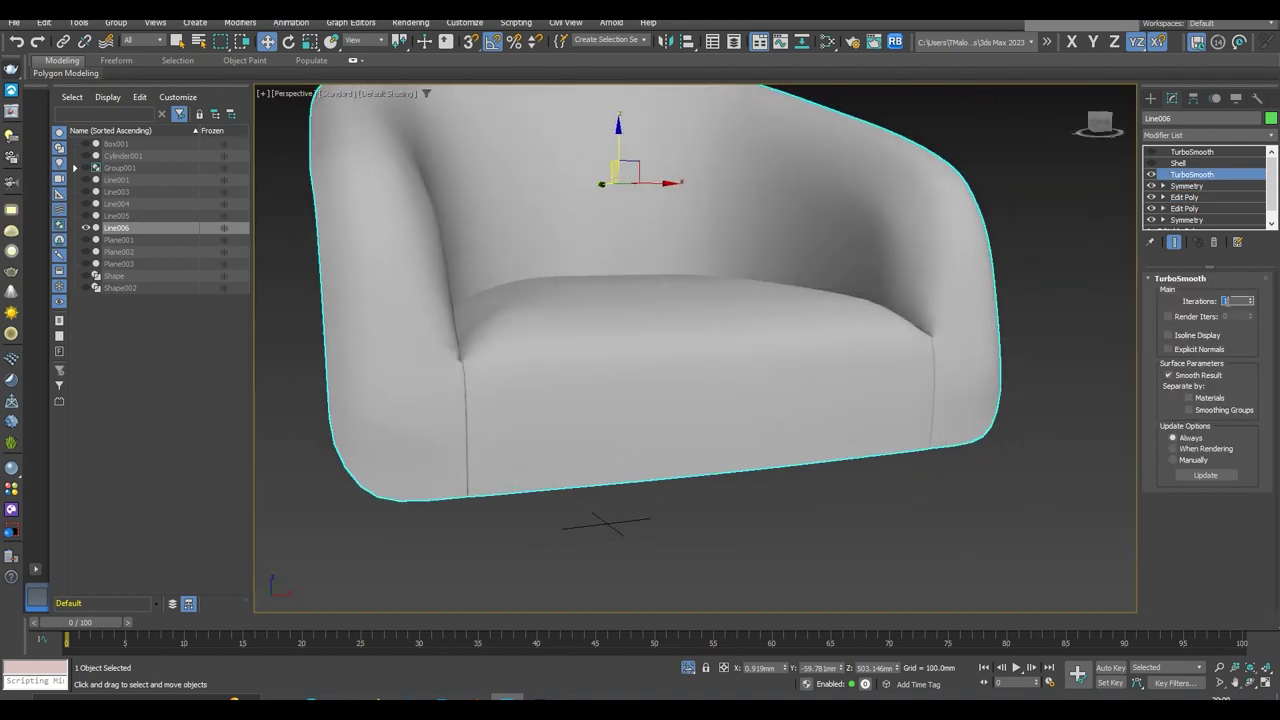
Set TurboSmooth Iterations to 2 and orbit around the armchair
text(2)
key(Return)
scroll(877, 437, up, 3)
mouse_move(877, 437)
alt+middle_down()
mouse_move(920, 450)
mouse_move(826, 509)
alt+middle_up()
scroll(938, 458, up, 2)
key(F4)
key(F4)
scroll(940, 458, down, 3)
Exit isolation to show the whole scene and pan to the leg and armrest
key(alt+q)
scroll(769, 522, up, 5)
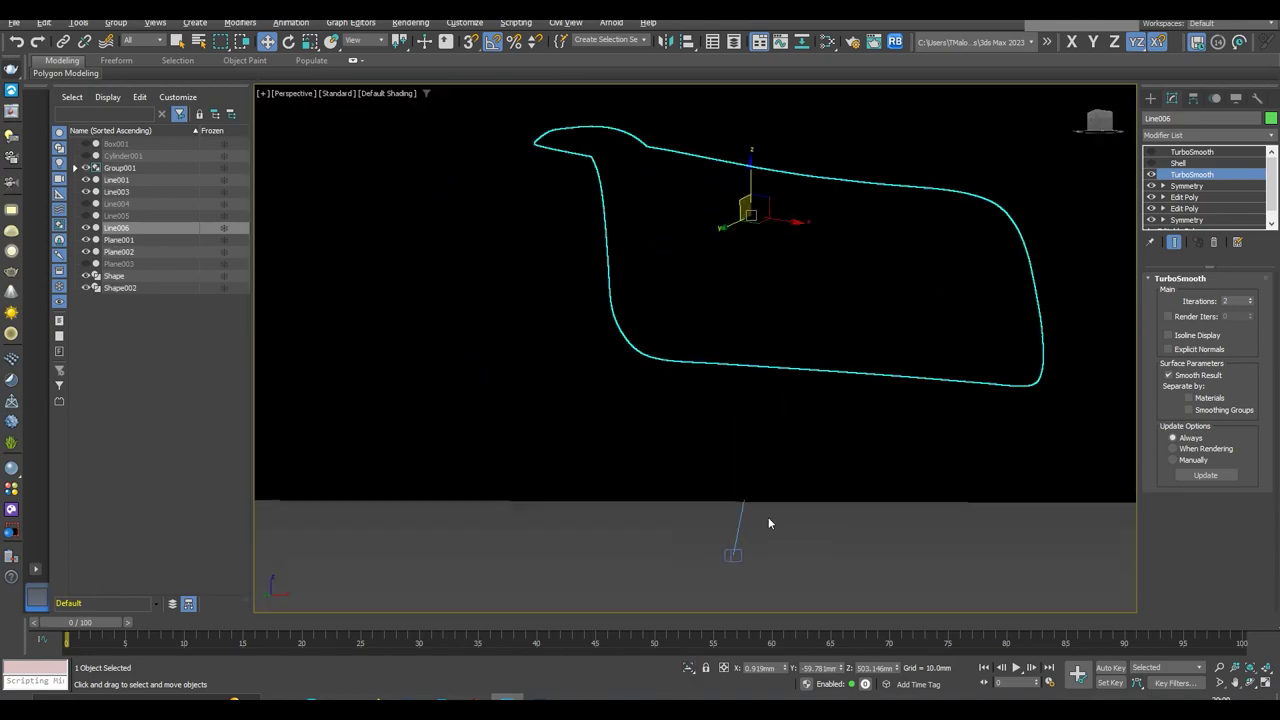
scroll(768, 522, down, 3)
scroll(871, 523, up, 3)
middle_drag(763, 469, 759, 341)
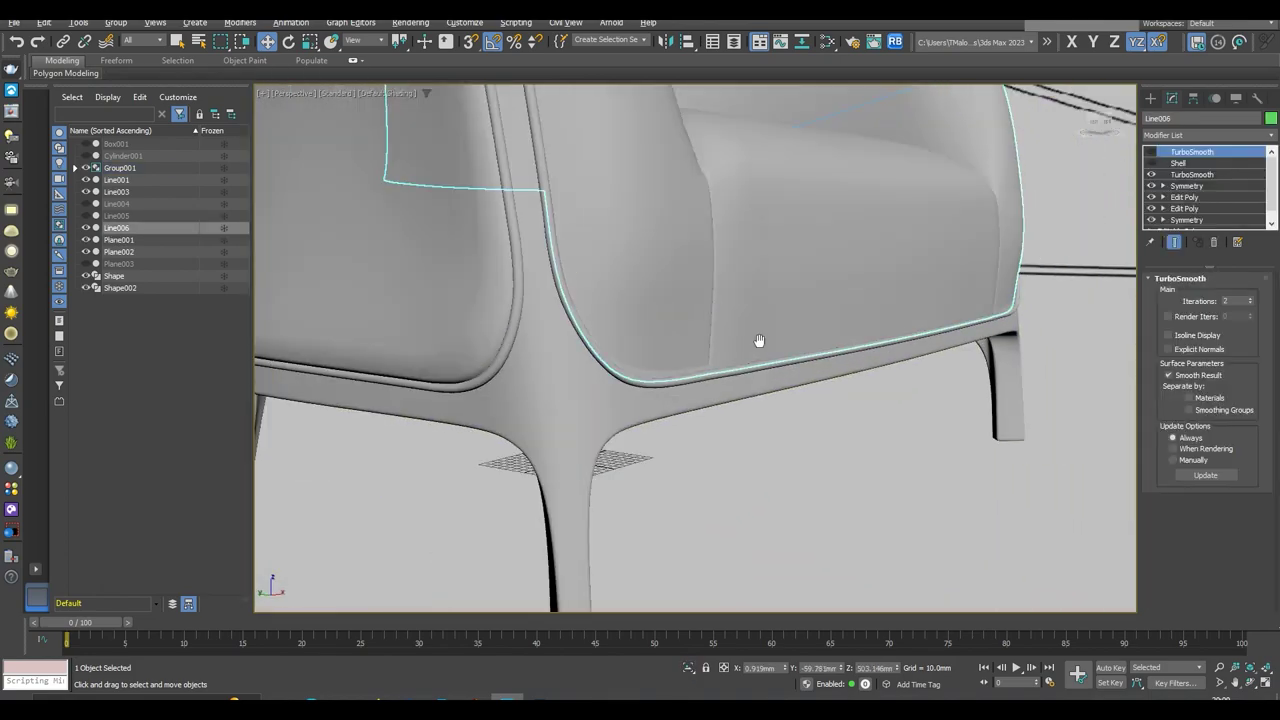
scroll(759, 341, down, 4)
scroll(872, 564, up, 2)
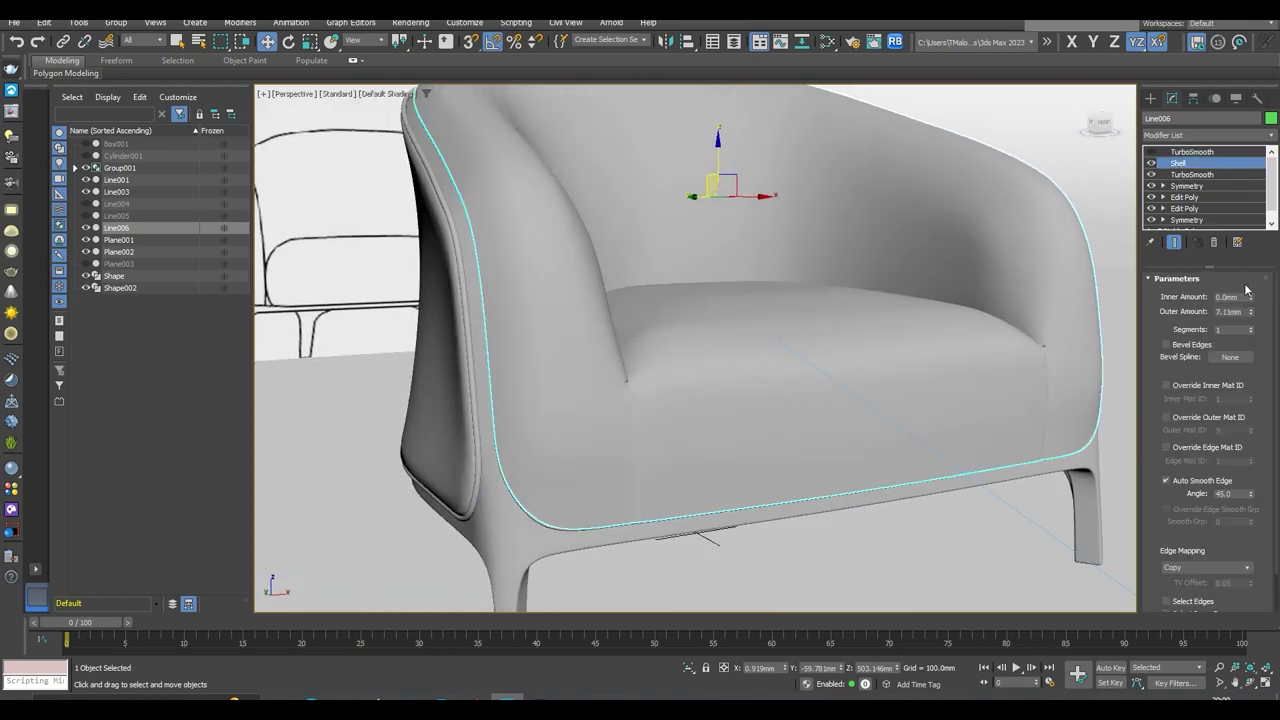
scroll(829, 449, up, 4)
scroll(829, 449, down, 4)
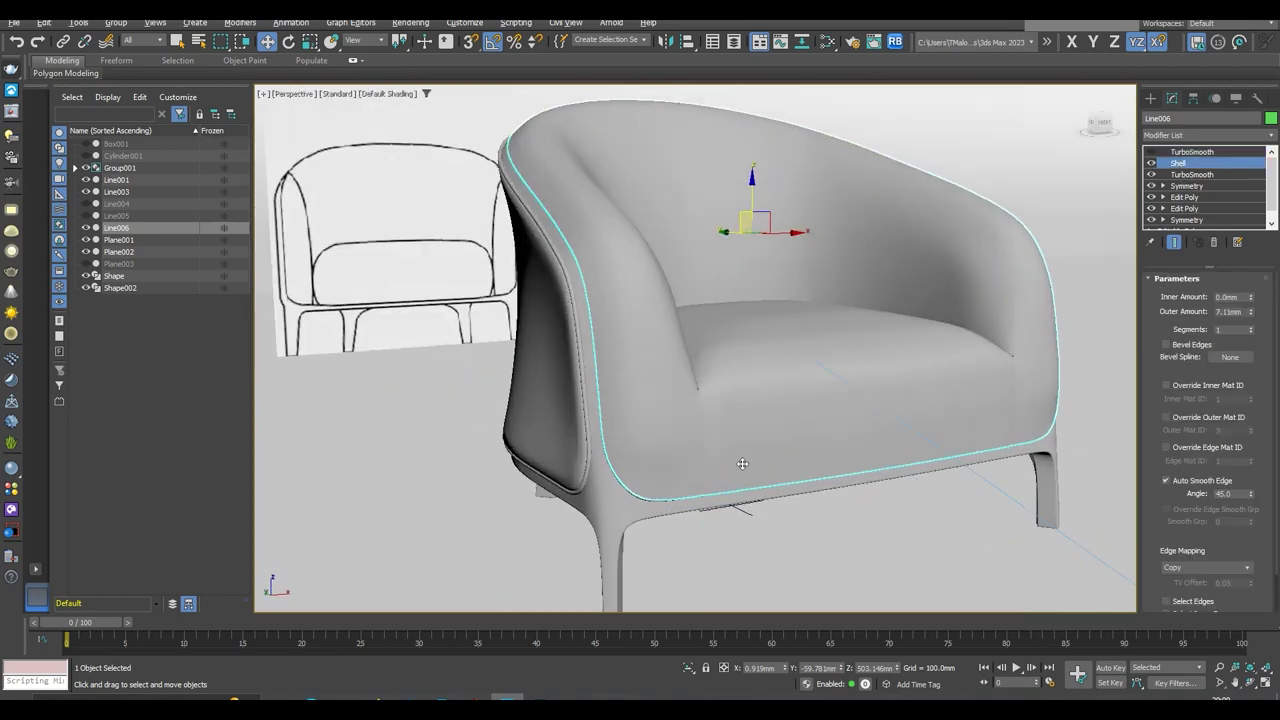
scroll(829, 449, up, 3)
Select the reference sketch plane and pan across the scene
click(872, 510)
scroll(872, 510, down, 6)
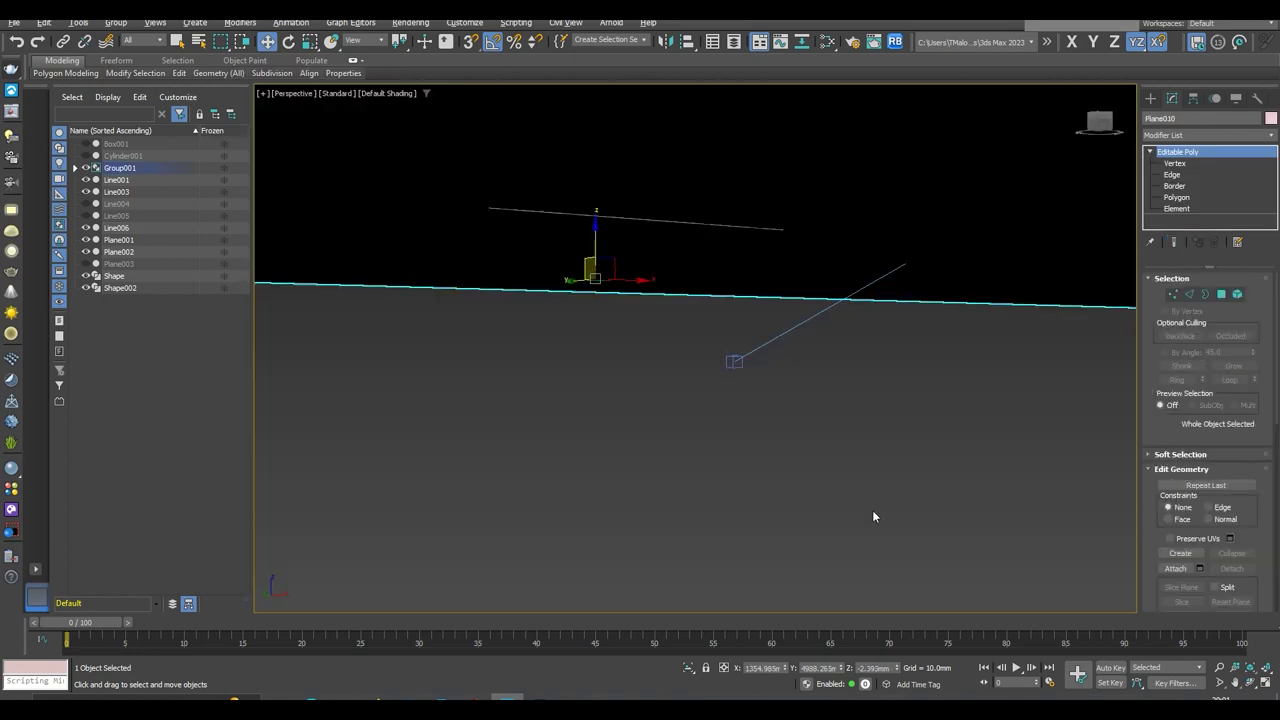
middle_drag(872, 510, 730, 399)
scroll(730, 399, up, 5)
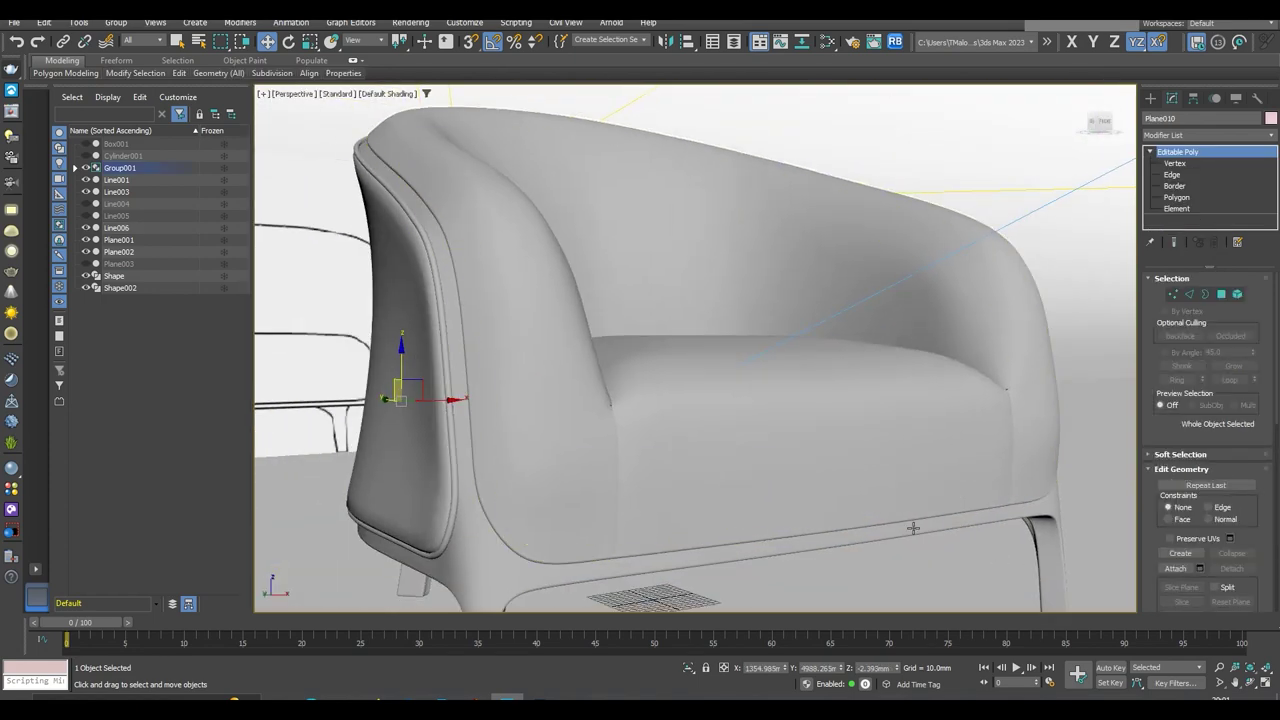
scroll(806, 466, up, 3)
scroll(872, 465, up, 2)
Reselect the armchair shell and orbit around the armrest and over the seat
click(872, 465)
alt+middle_drag(872, 465, 1034, 253)
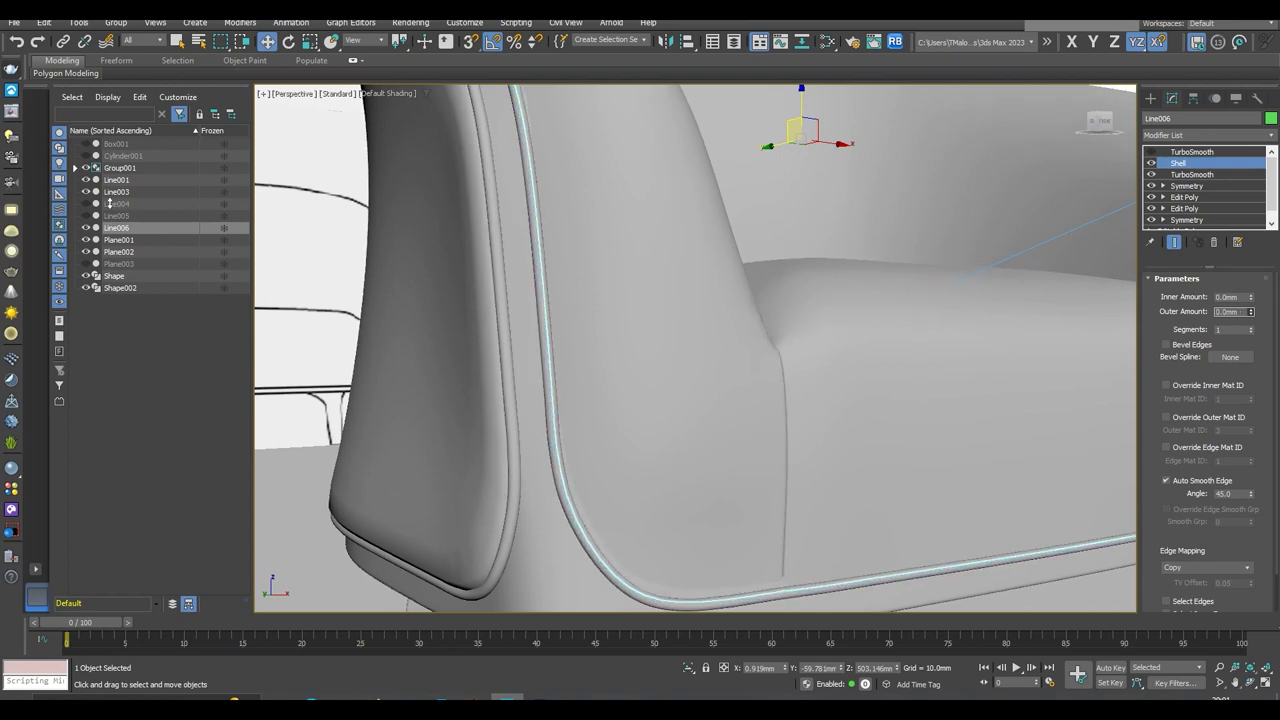
scroll(686, 277, down, 4)
mouse_move(686, 277)
alt+middle_down()
mouse_move(866, 426)
mouse_move(894, 166)
mouse_move(840, 223)
alt+middle_up()
scroll(840, 223, up, 3)
scroll(723, 314, down, 3)
Orbit to the chair's front and reselect the armchair shell in plain selection mode
click(791, 329)
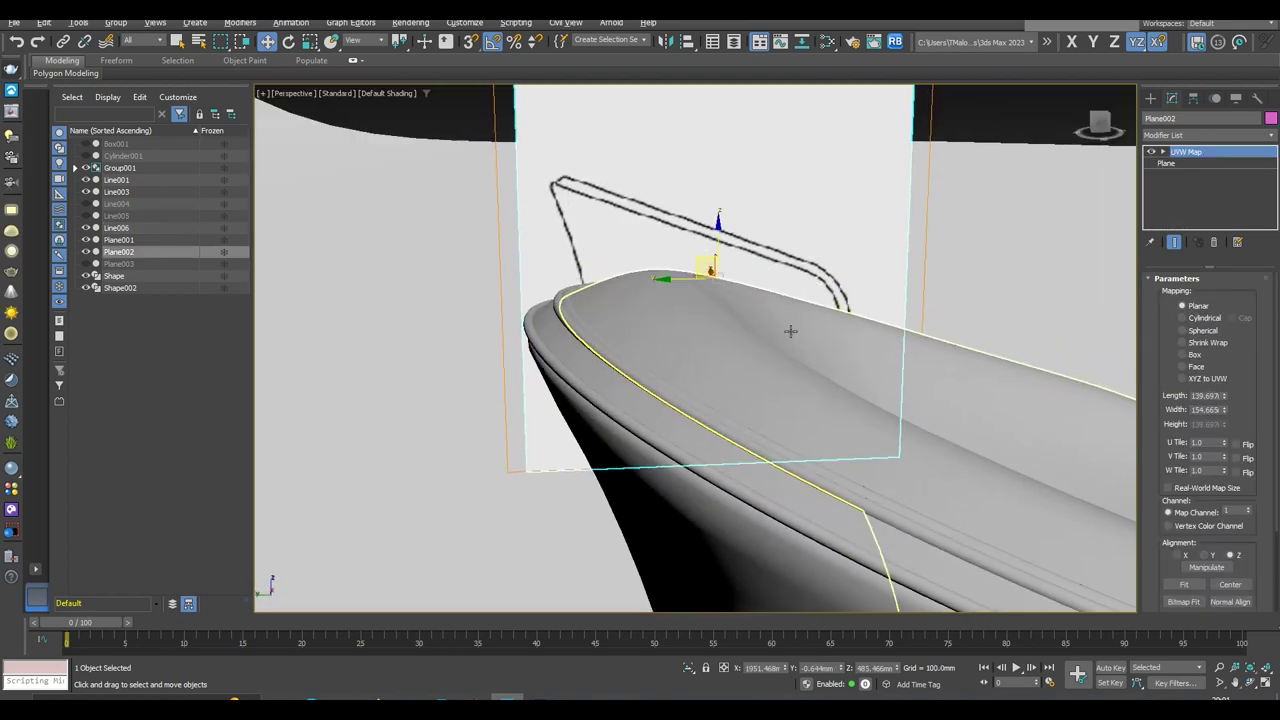
scroll(455, 318, up, 3)
scroll(455, 318, down, 4)
mouse_move(455, 318)
alt+middle_down()
mouse_move(740, 400)
mouse_move(763, 449)
mouse_move(900, 430)
alt+middle_up()
key(q)
click(740, 400)
key(F4)
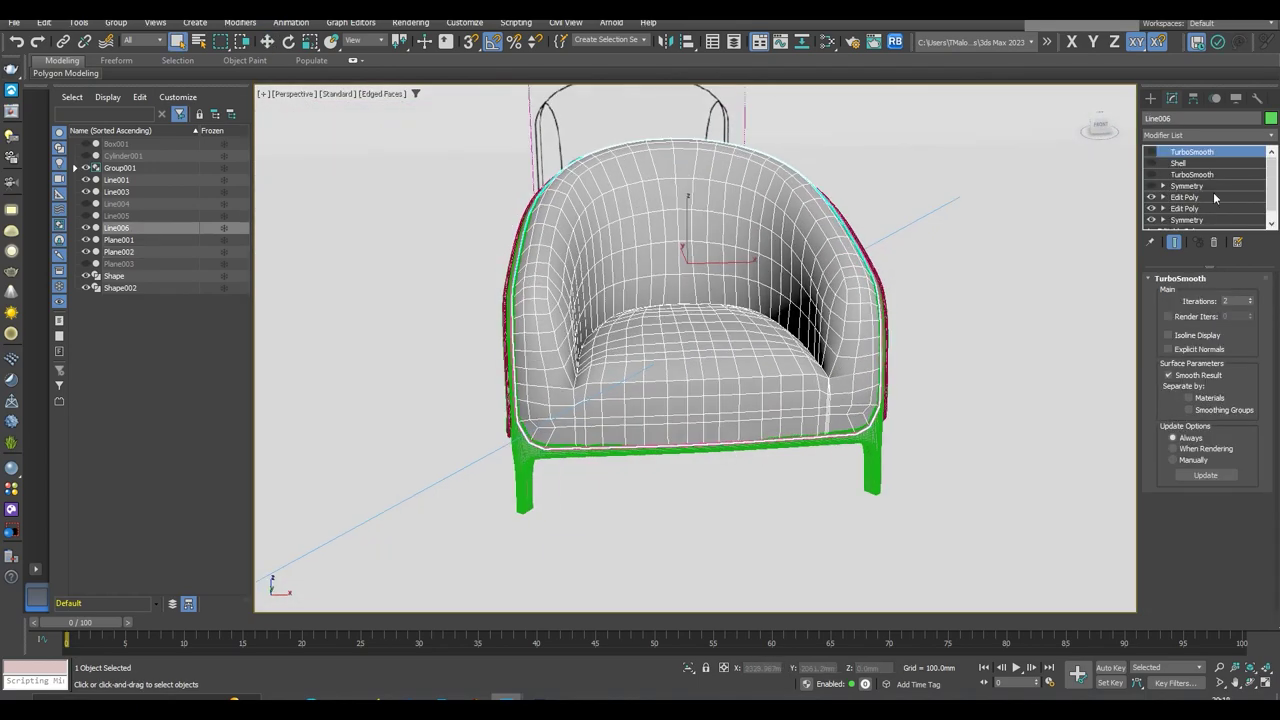
click(1153, 200)
scroll(950, 310, up, 4)
click(1187, 186)
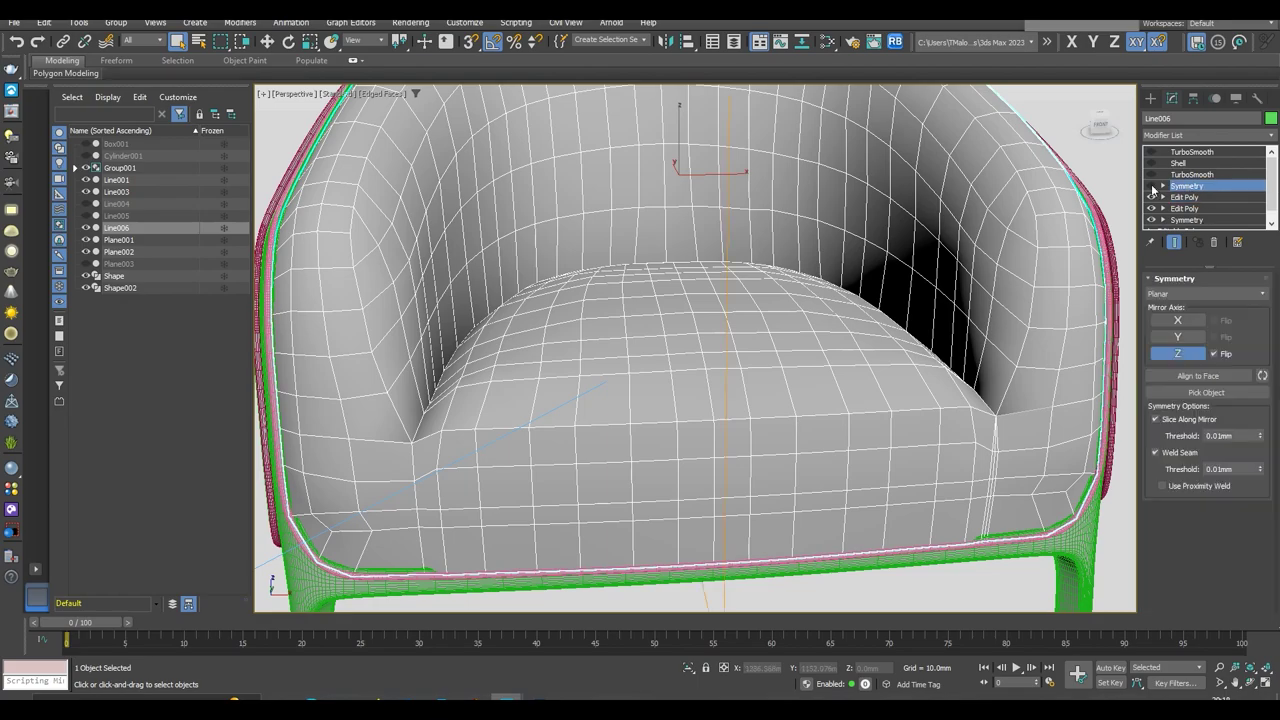
click(1152, 186)
click(1152, 186)
click(1185, 197)
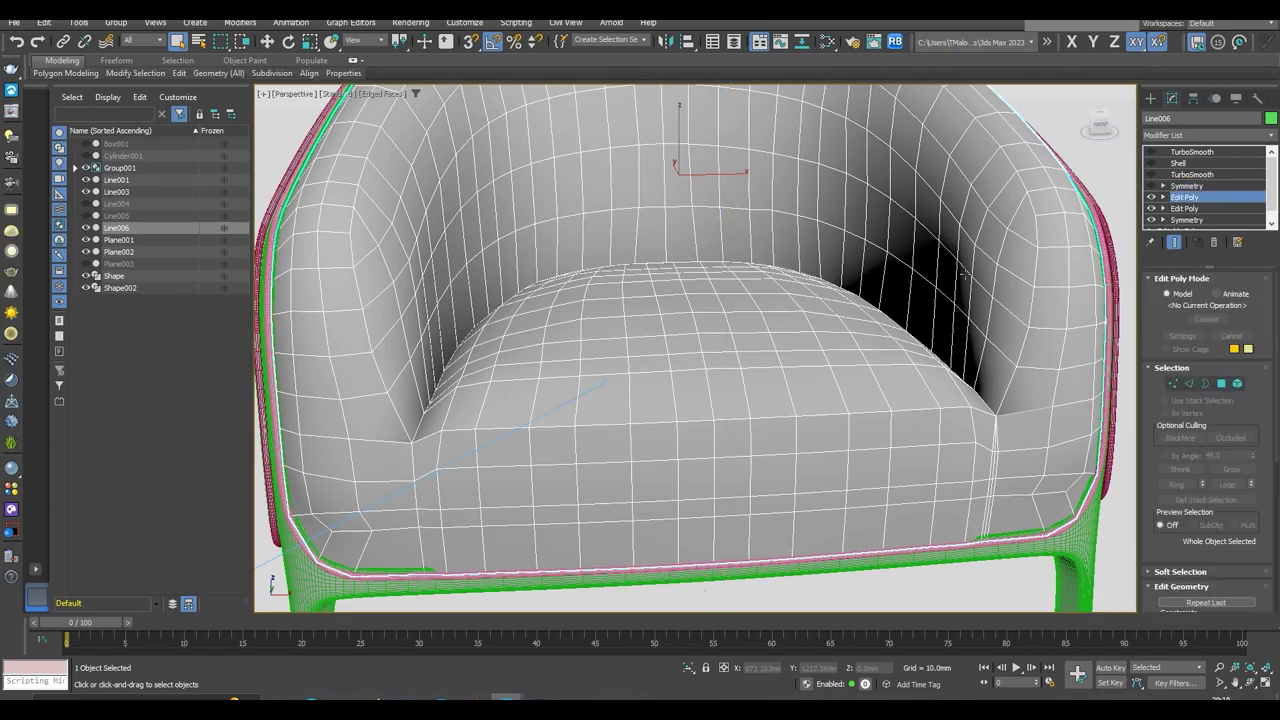
scroll(850, 352, down, 3)
mouse_move(800, 258)
alt+middle_down()
mouse_move(805, 268)
mouse_move(822, 232)
alt+middle_up()
scroll(752, 316, up, 3)
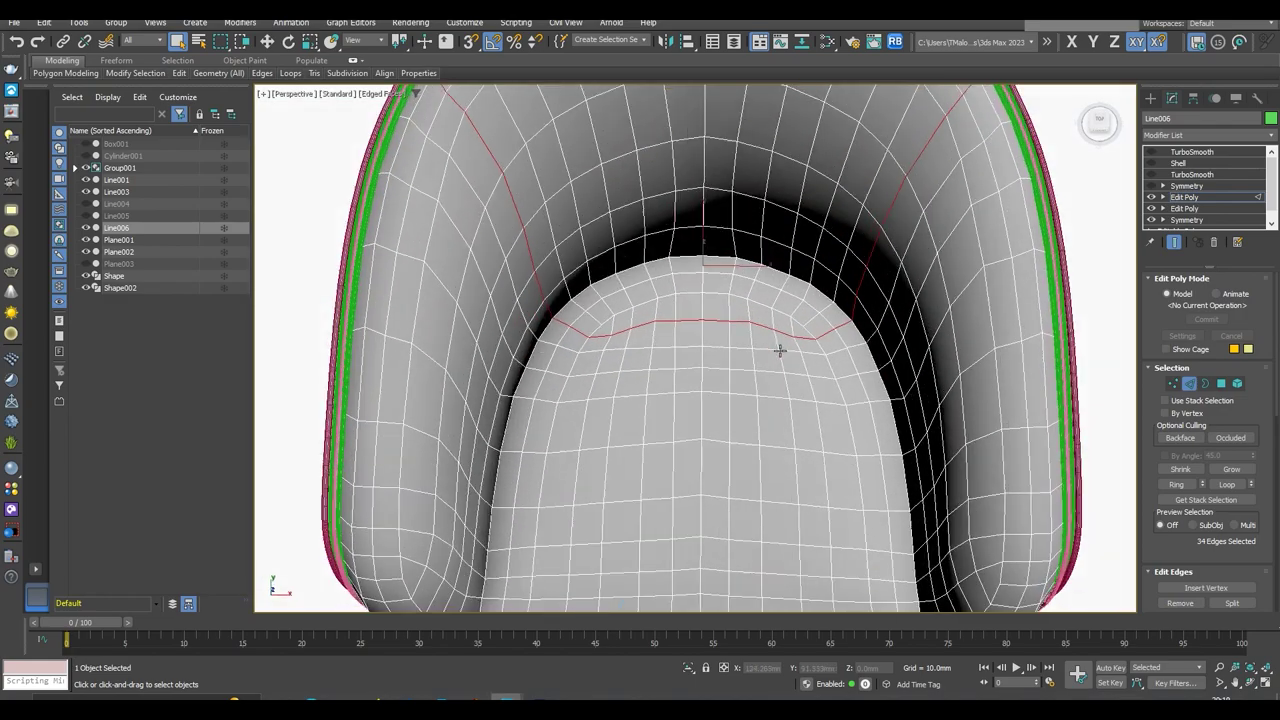
mouse_move(777, 349)
alt+middle_down()
mouse_move(763, 366)
mouse_move(634, 377)
alt+middle_up()
scroll(728, 367, up, 2)
key(z)
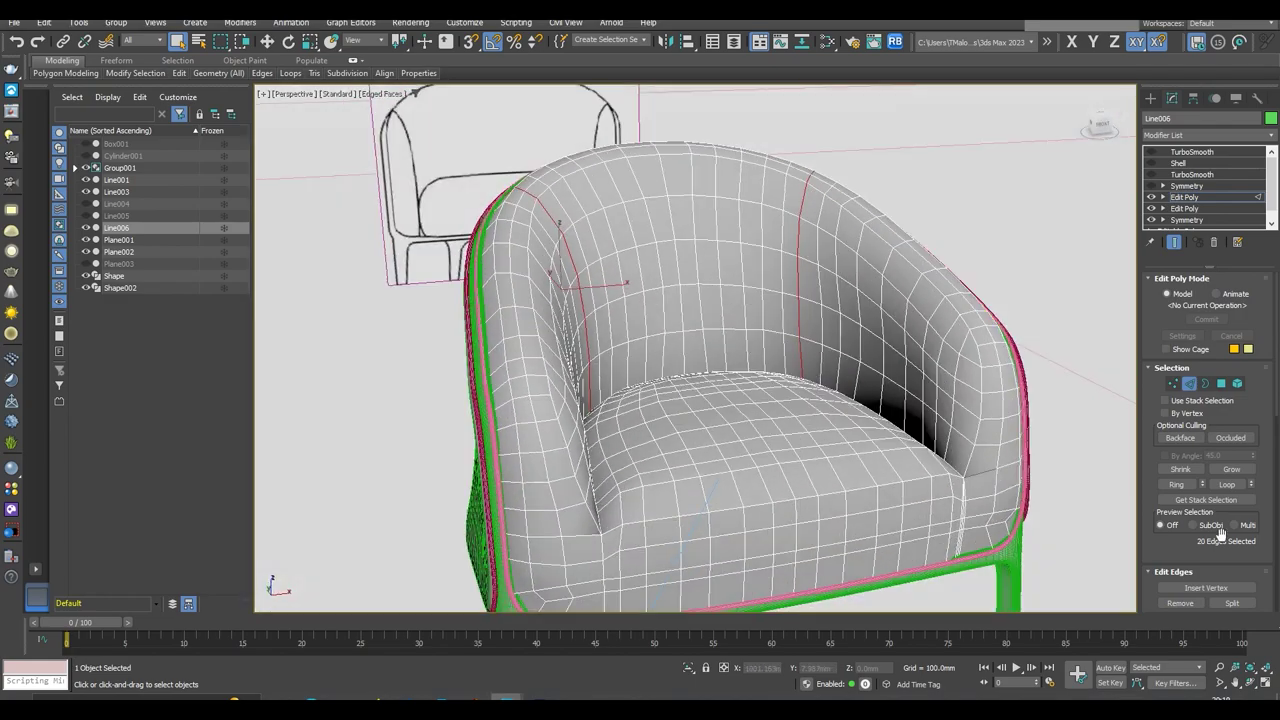
scroll(801, 350, up, 3)
scroll(801, 350, up, 3)
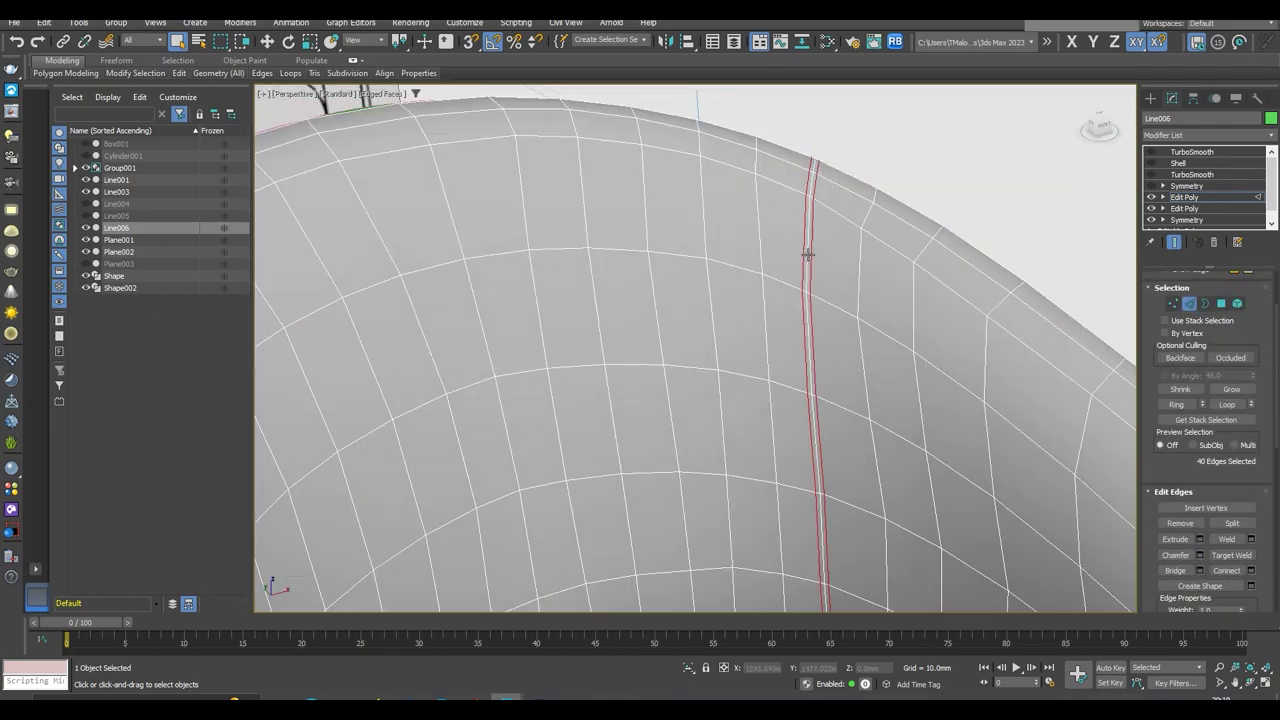
scroll(801, 350, down, 5)
scroll(815, 547, up, 3)
mouse_move(801, 350)
alt+middle_down()
mouse_move(815, 547)
mouse_move(726, 487)
mouse_move(768, 429)
alt+middle_up()
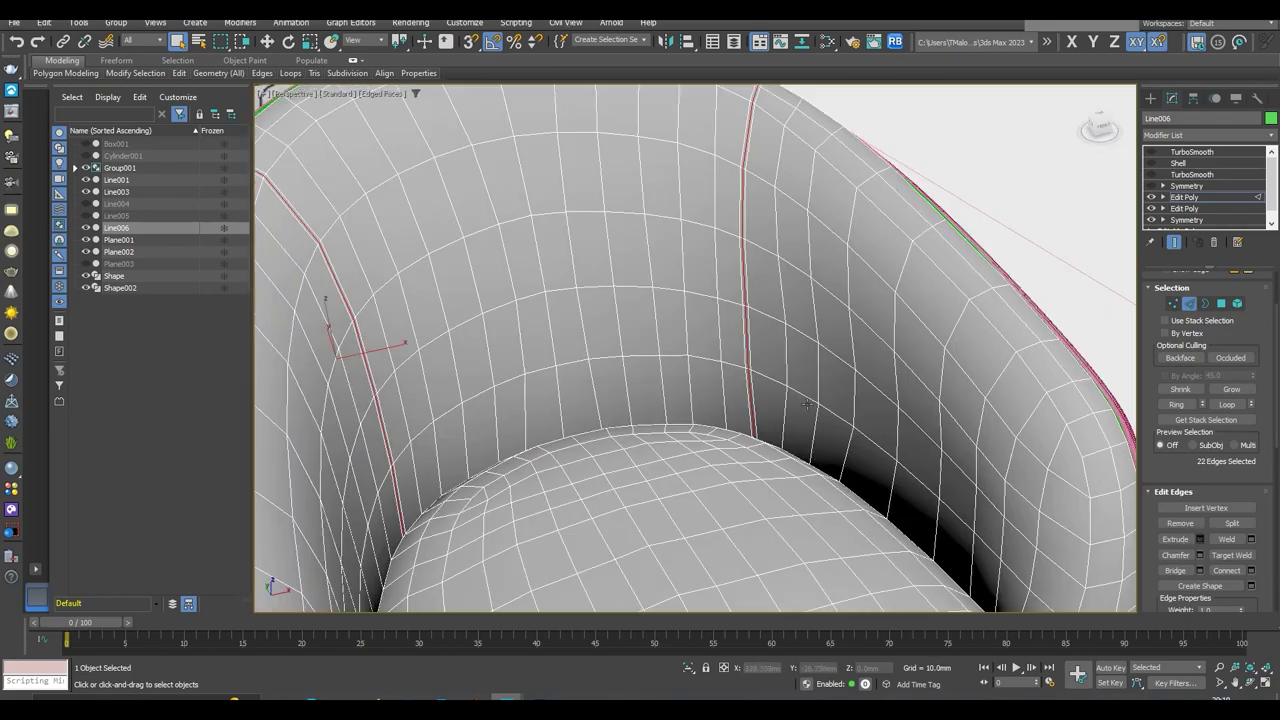
click(1185, 186)
Frame the whole chair and orbit to a frontal view of backrest and seat
key(z)
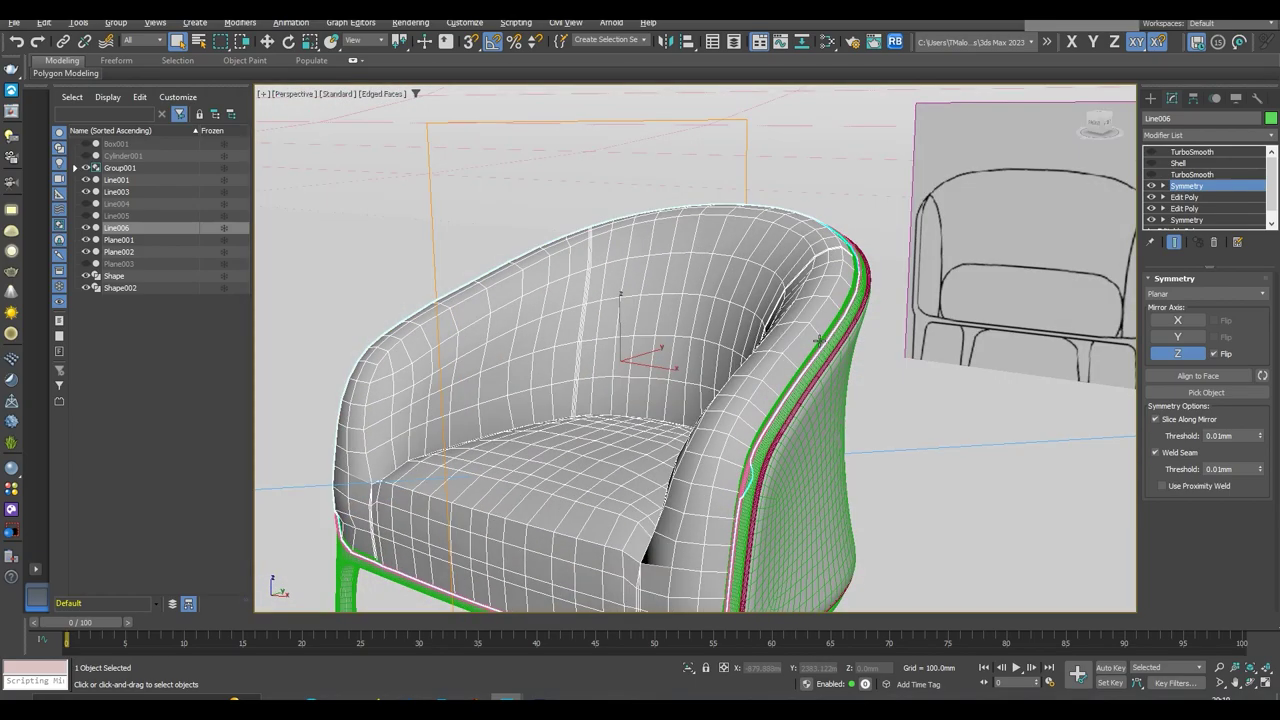
mouse_move(900, 350)
alt+middle_down()
mouse_move(906, 340)
mouse_move(880, 345)
alt+middle_up()
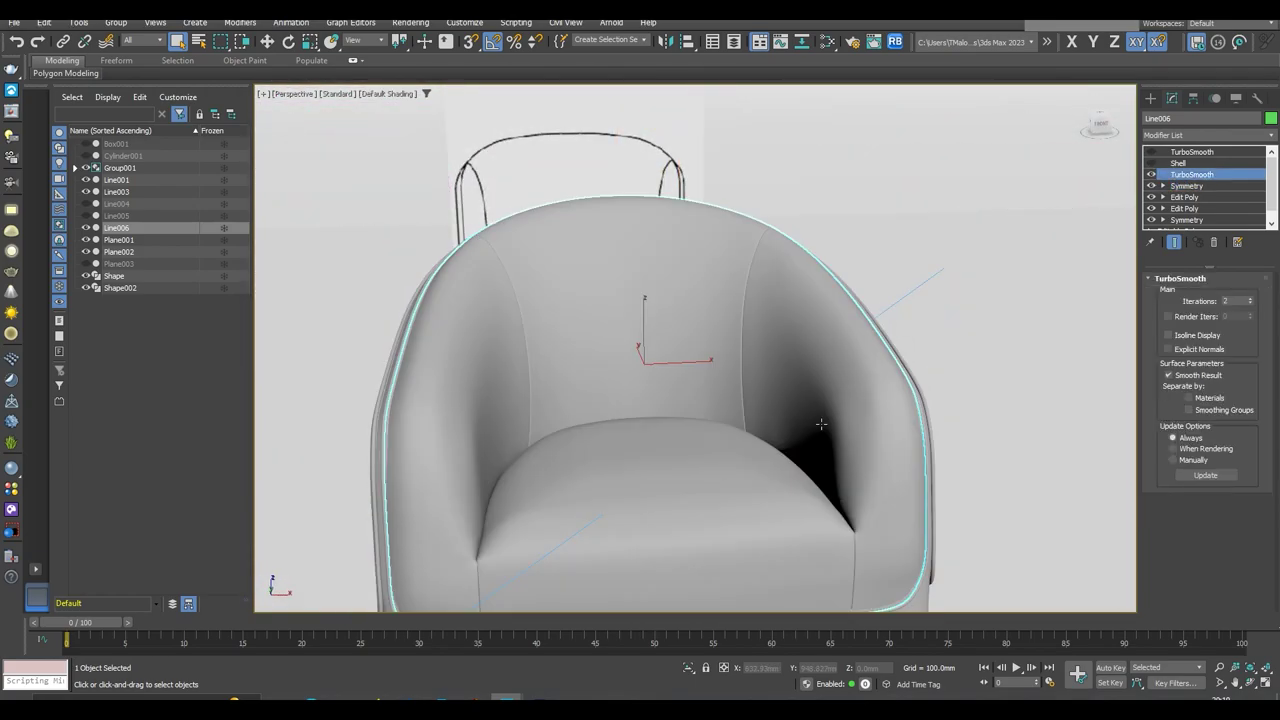
mouse_move(821, 424)
alt+middle_down()
mouse_move(751, 448)
mouse_move(766, 491)
mouse_move(763, 471)
mouse_move(806, 432)
mouse_move(860, 531)
mouse_move(646, 431)
mouse_move(696, 425)
alt+middle_up()
scroll(643, 432, up, 5)
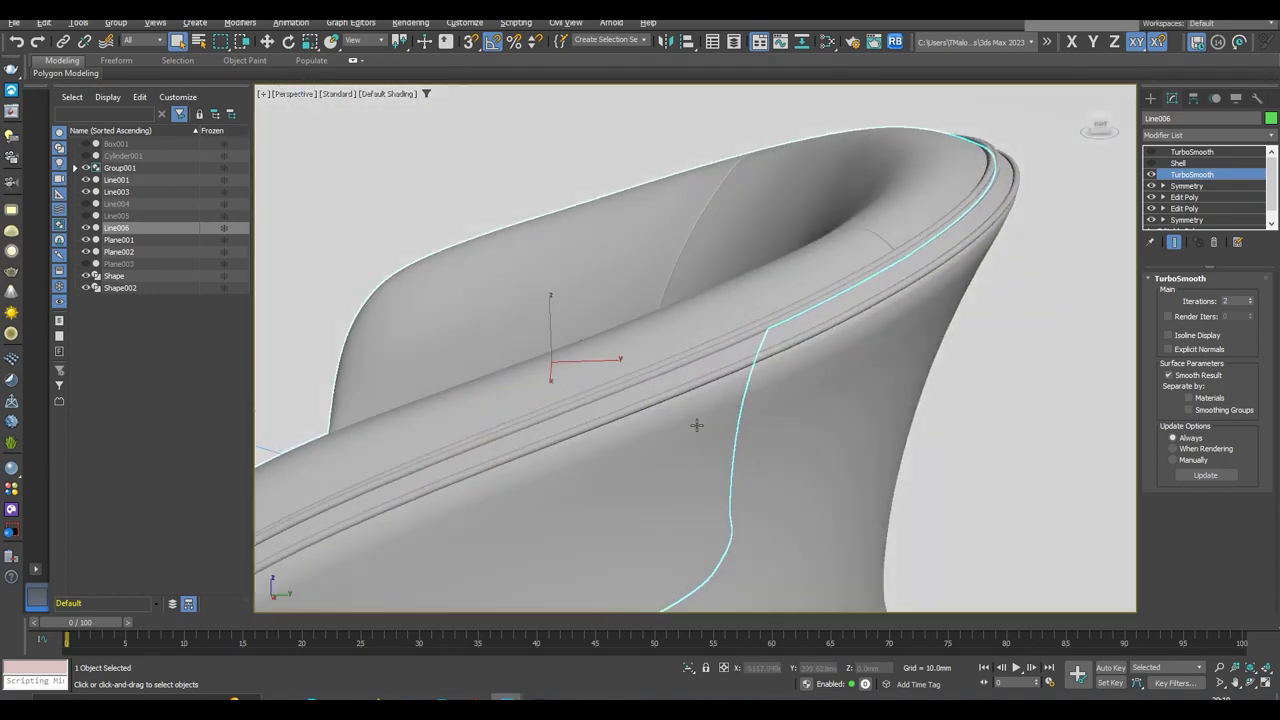
scroll(696, 425, down, 5)
alt+middle_drag(785, 429, 880, 357)
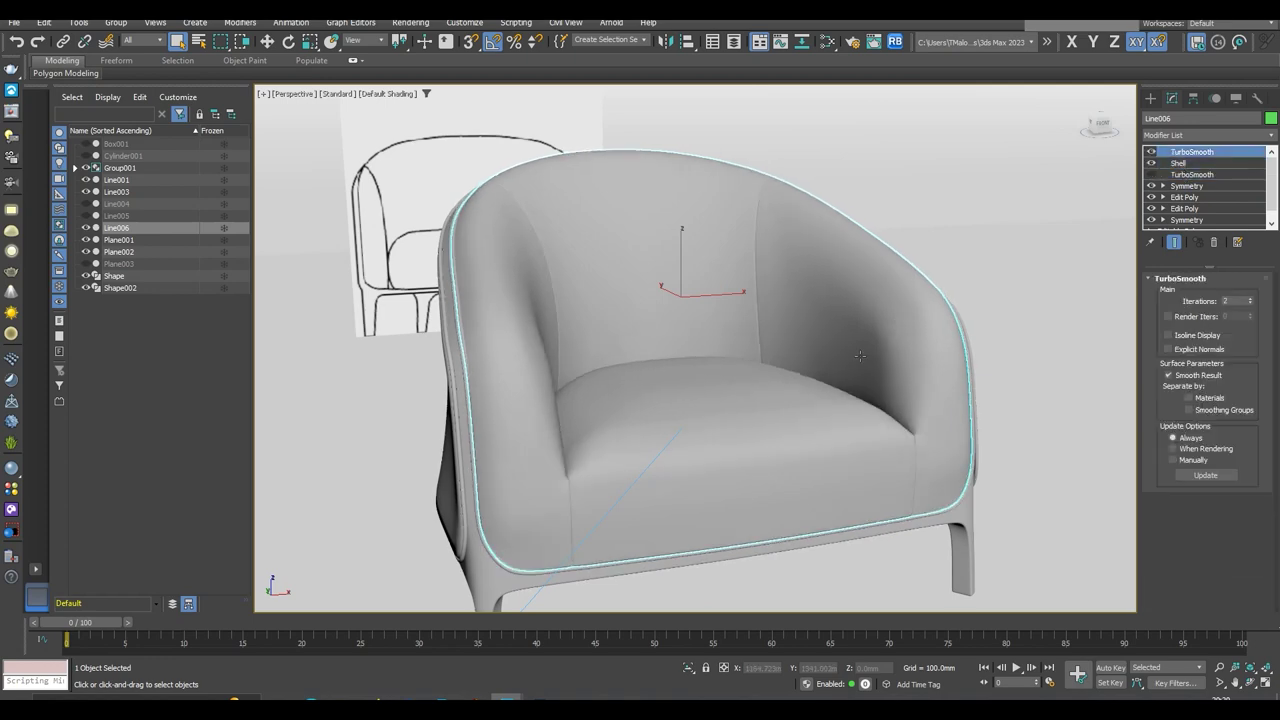
Orbit to a side view to check the armrest piping against the reference sketch
scroll(860, 356, up, 3)
mouse_move(877, 409)
alt+middle_down()
mouse_move(851, 429)
mouse_move(985, 397)
alt+middle_up()
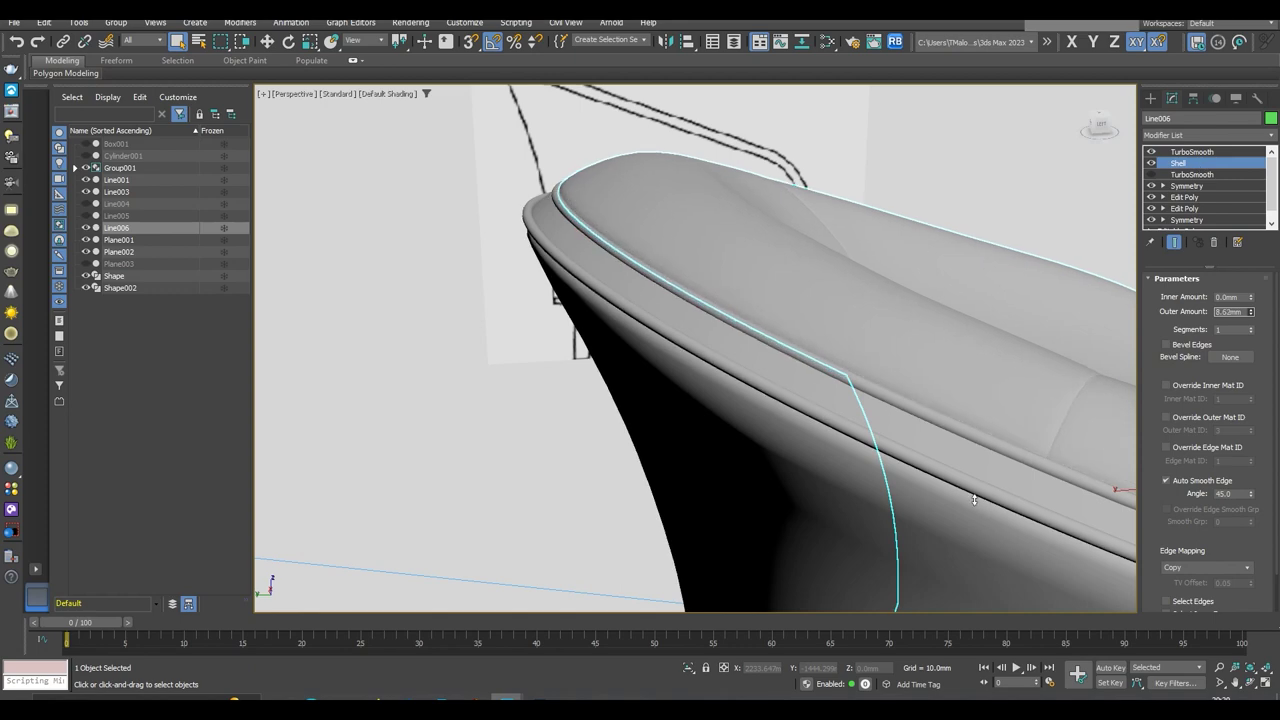
mouse_move(757, 355)
alt+middle_down()
mouse_move(874, 506)
mouse_move(355, 430)
alt+middle_up()
scroll(874, 506, down, 3)
scroll(829, 529, up, 4)
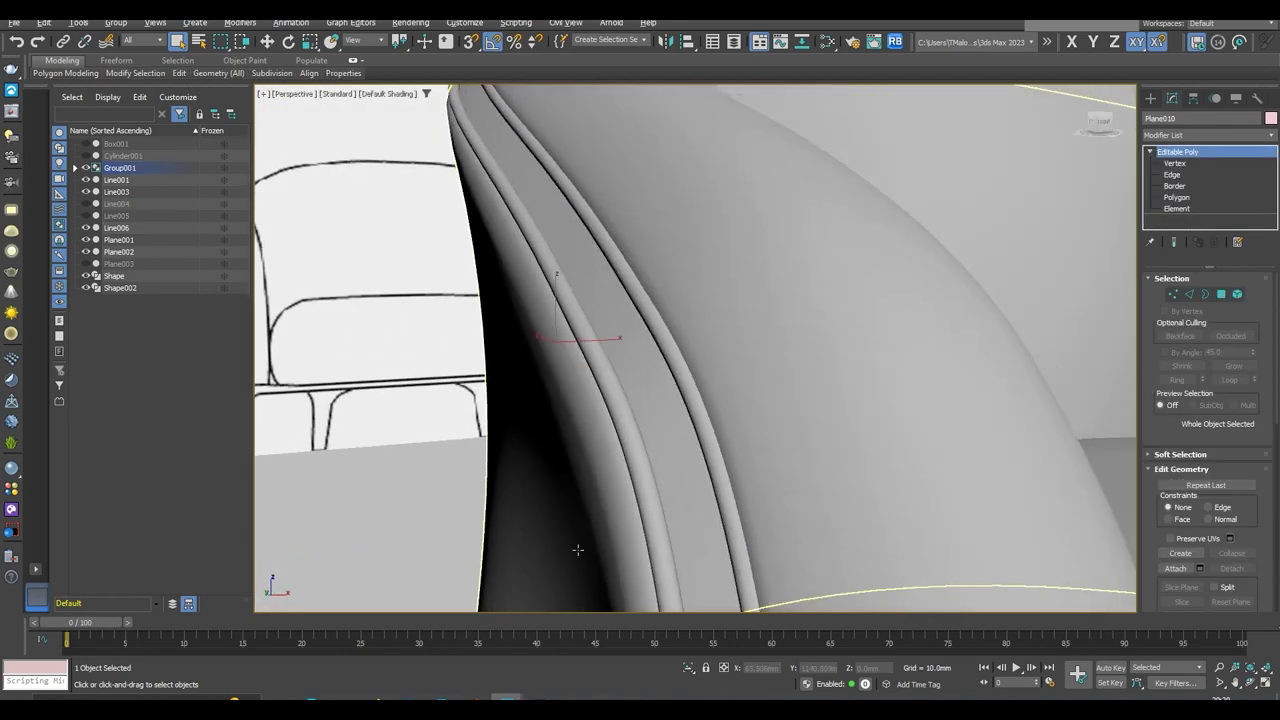
mouse_move(577, 549)
alt+middle_down()
mouse_move(829, 394)
mouse_move(602, 520)
alt+middle_up()
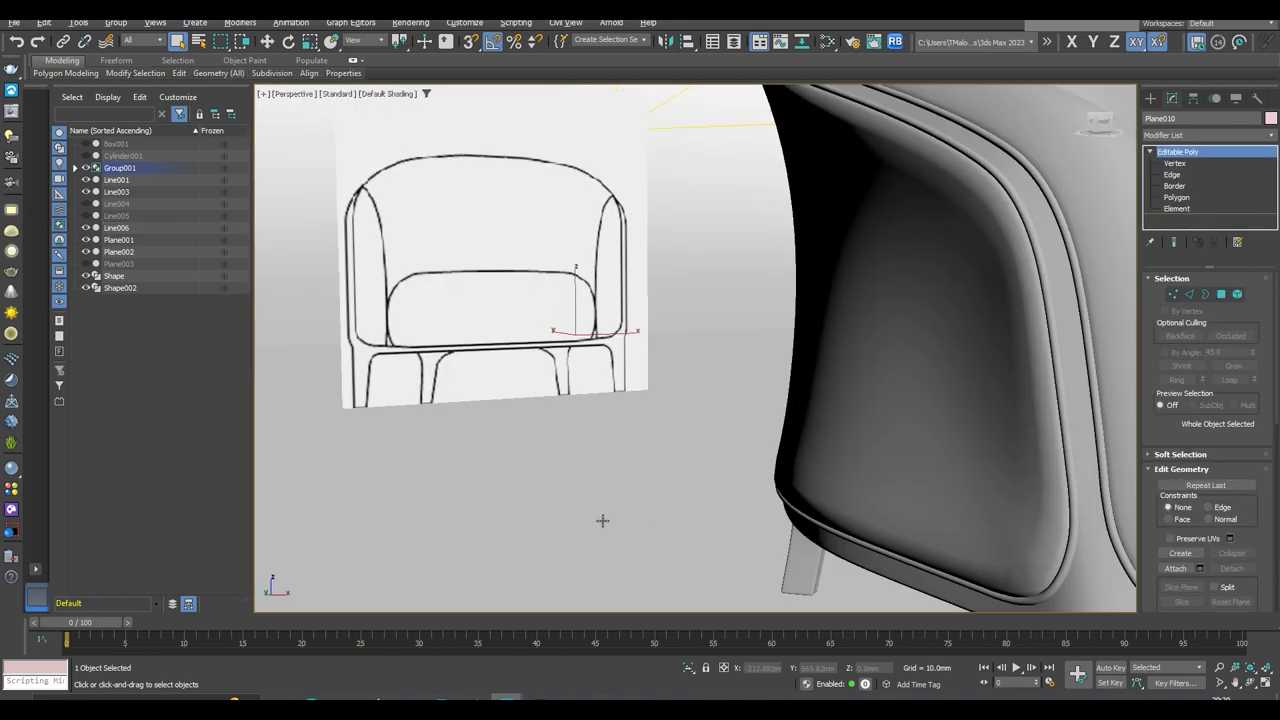
scroll(780, 488, up, 5)
Select the armchair shell and orbit in closer around it
click(760, 380)
scroll(808, 429, up, 4)
mouse_move(808, 429)
alt+middle_down()
mouse_move(837, 429)
mouse_move(642, 443)
mouse_move(846, 431)
mouse_move(786, 480)
mouse_move(811, 503)
mouse_move(632, 470)
mouse_move(486, 480)
mouse_move(700, 471)
mouse_move(540, 493)
mouse_move(726, 458)
alt+middle_up()
scroll(786, 480, up, 3)
scroll(632, 470, up, 3)
scroll(540, 493, down, 5)
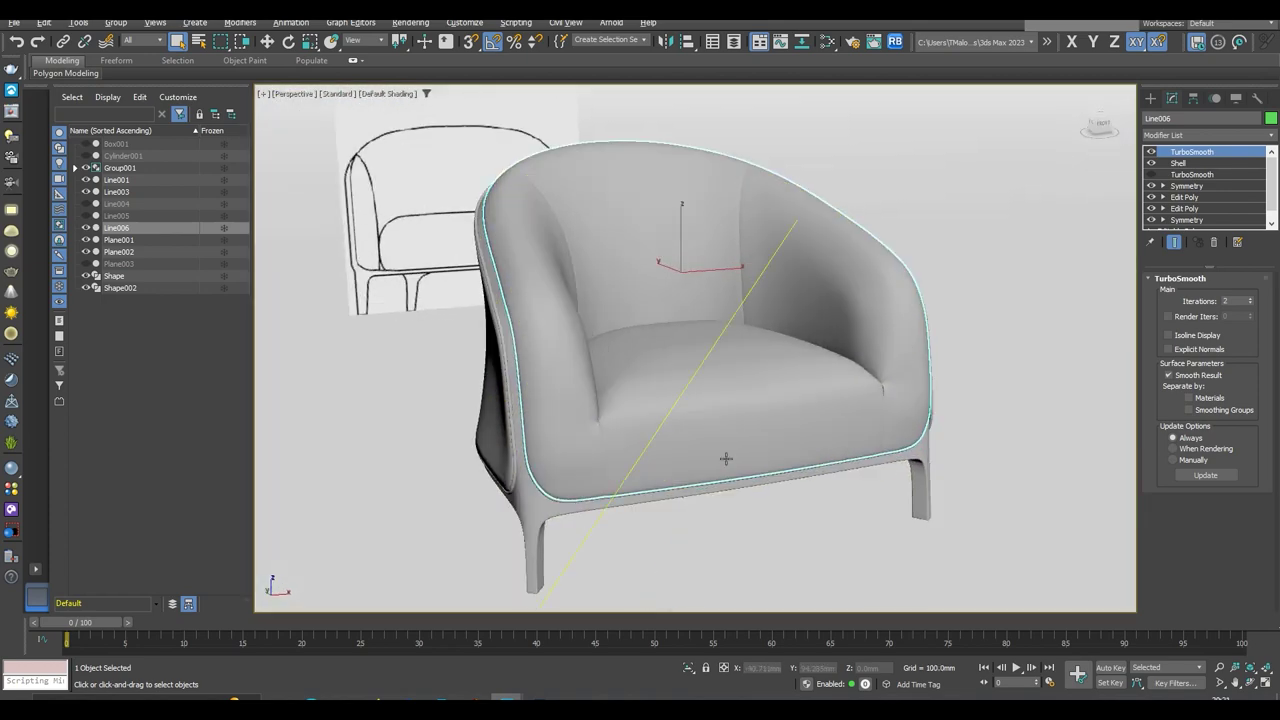
scroll(814, 354, up, 3)
scroll(806, 374, down, 3)
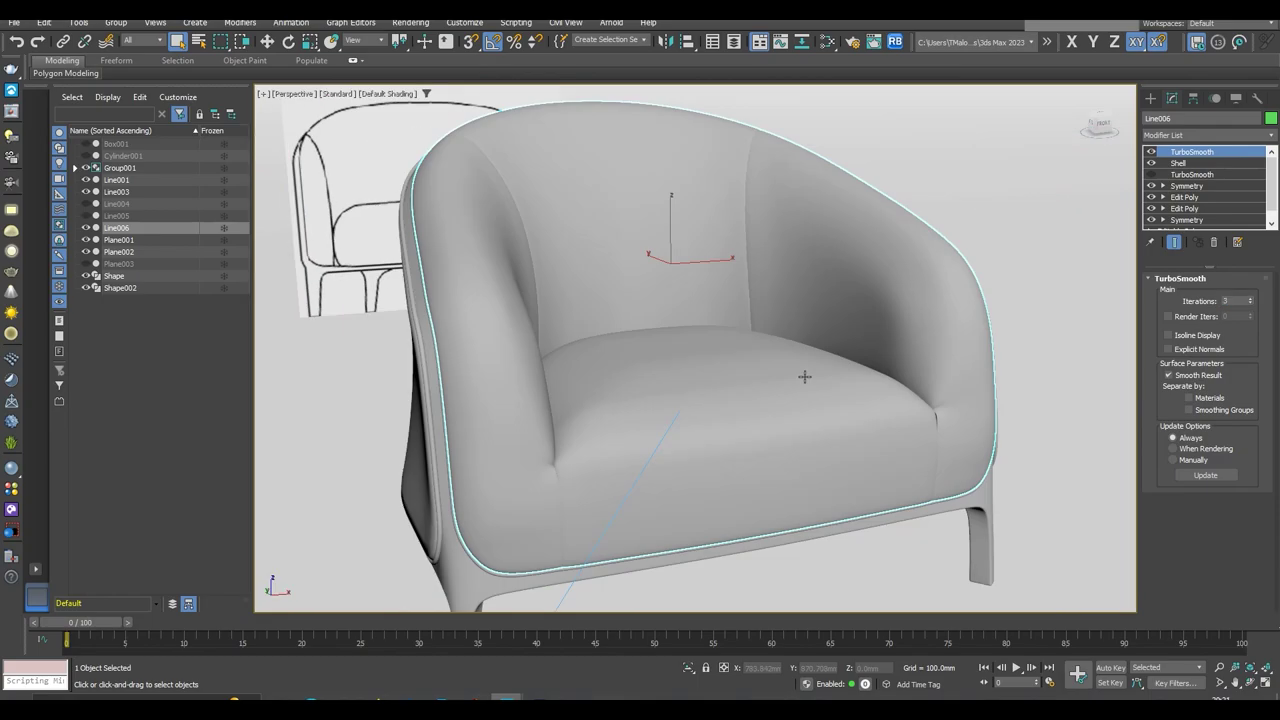
alt+middle_drag(806, 374, 900, 490)
Select the piping outline Line001 and inspect it from a low side angle
click(900, 492)
mouse_move(907, 548)
alt+middle_down()
mouse_move(690, 445)
mouse_move(762, 467)
alt+middle_up()
scroll(690, 445, up, 4)
scroll(686, 443, down, 2)
scroll(686, 443, down, 4)
scroll(762, 467, up, 4)
scroll(694, 523, up, 2)
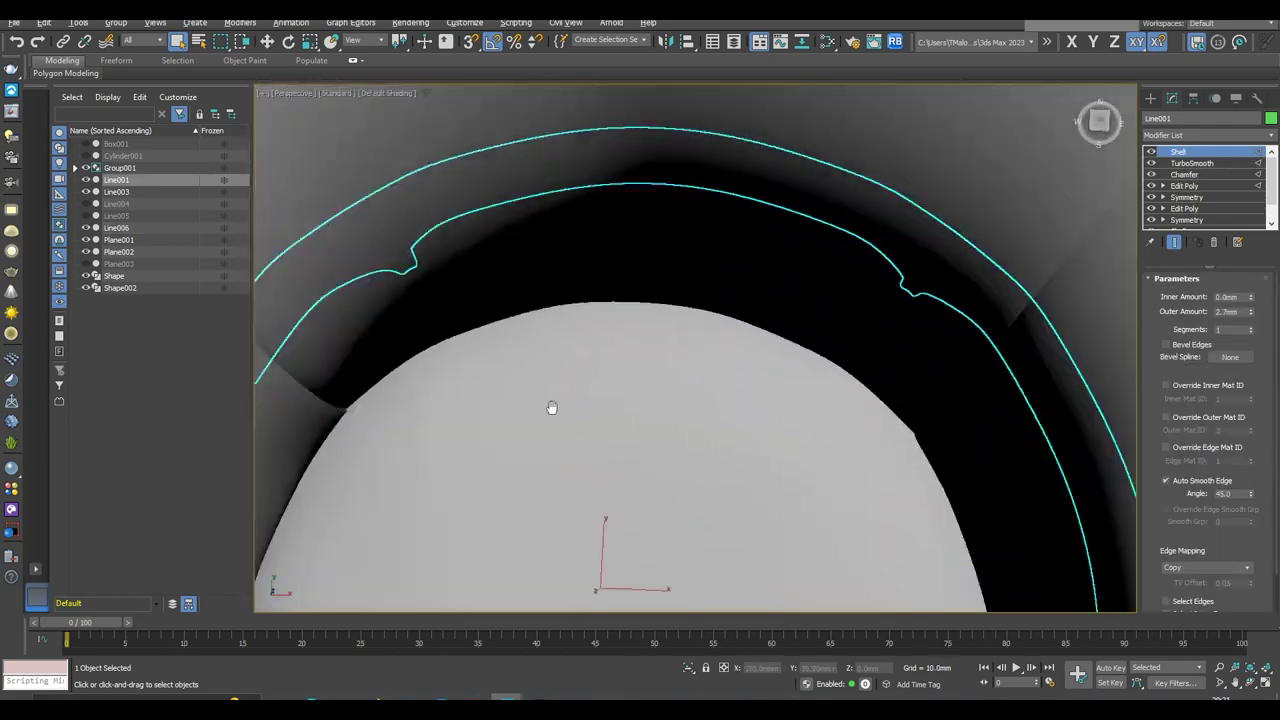
scroll(631, 409, down, 3)
scroll(517, 329, down, 5)
Render a V-Ray clay preview and zoom the frame buffer to inspect piping, seat and legs
middle_drag(378, 166, 415, 168)
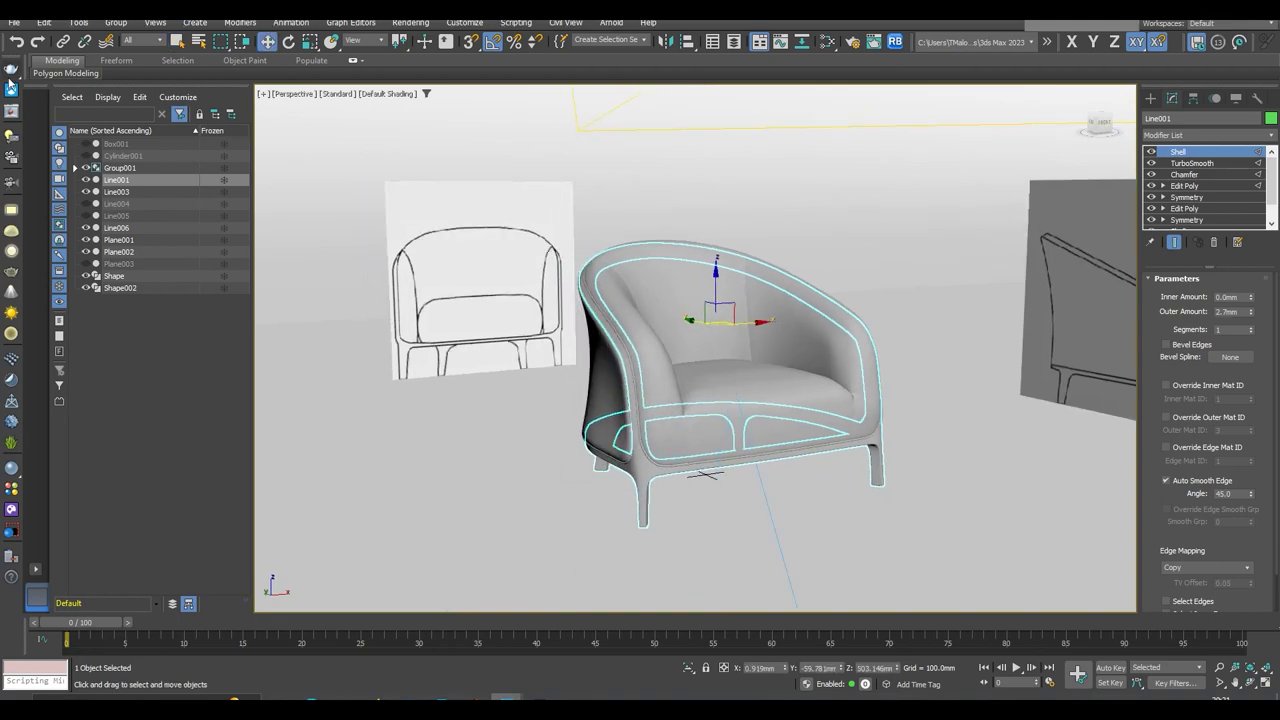
key(shift+q)
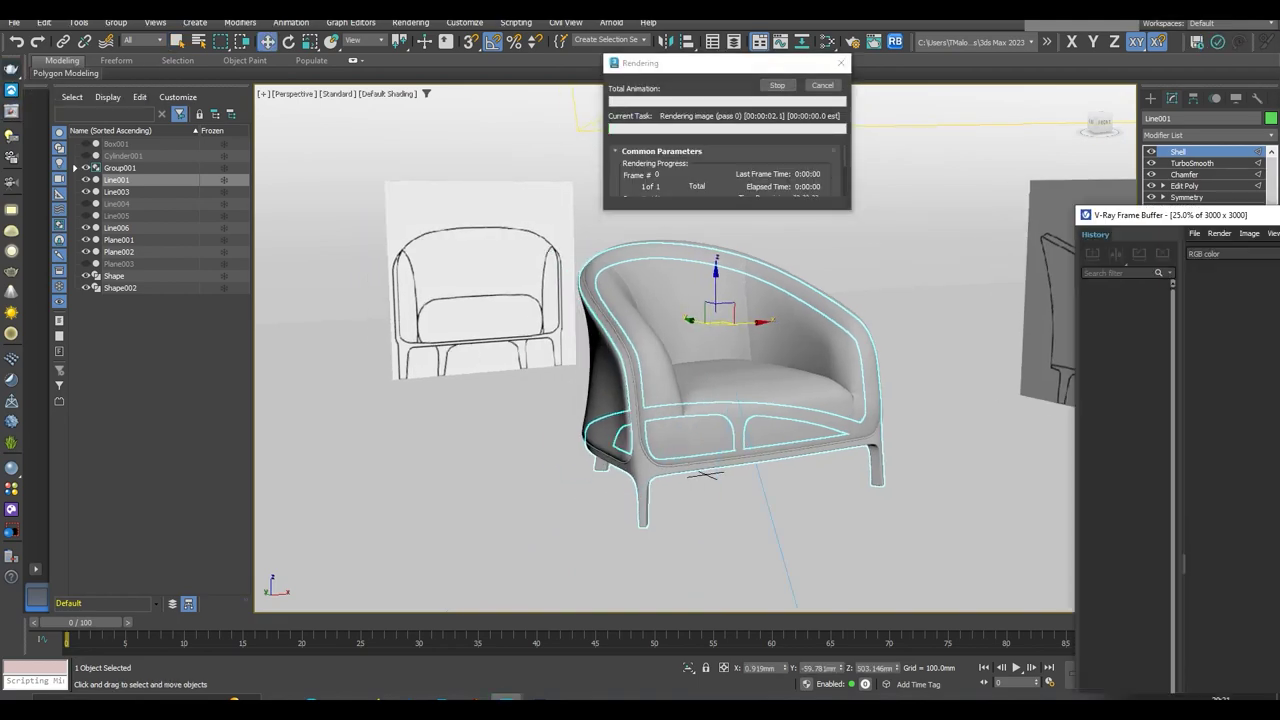
scroll(557, 323, up, 2)
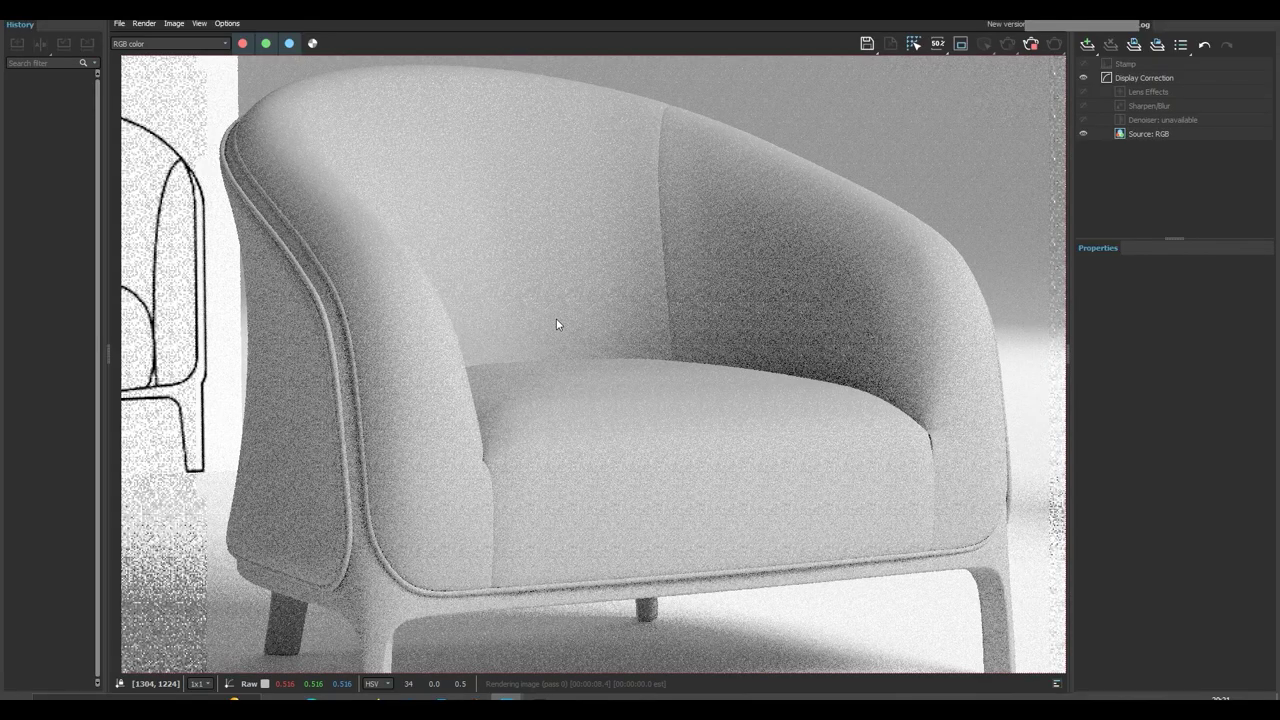
scroll(557, 323, down, 3)
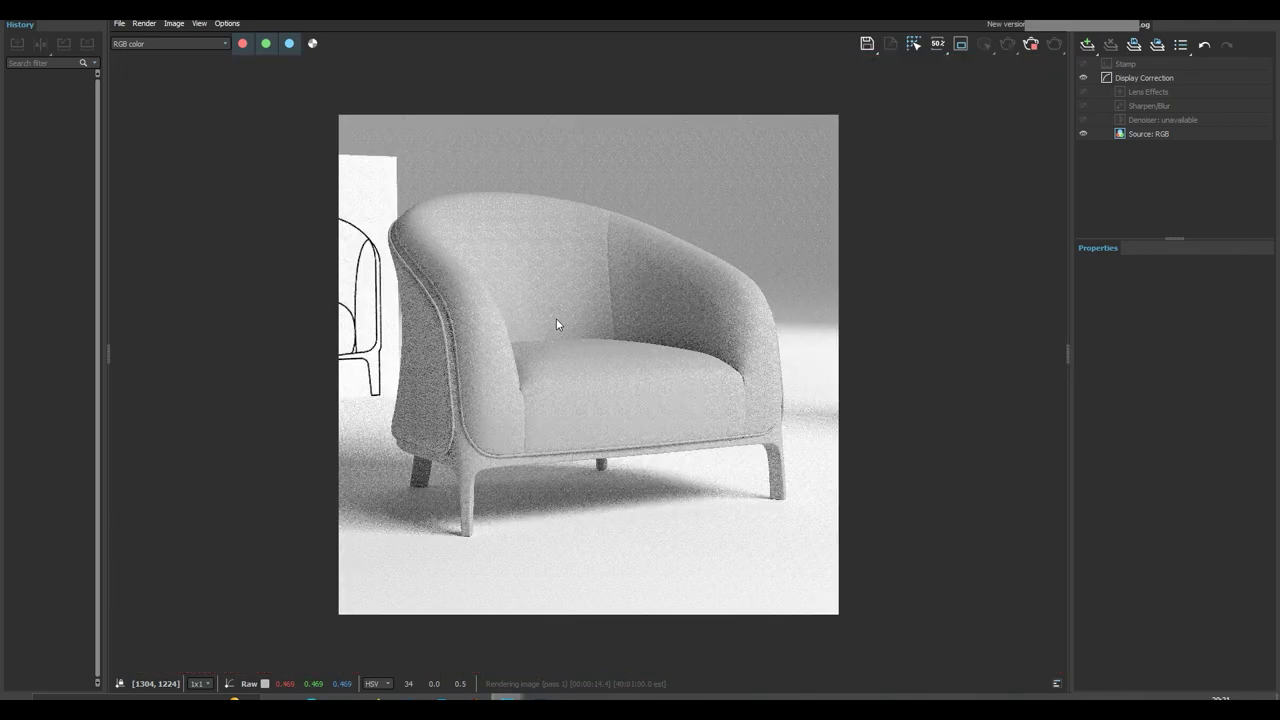
scroll(772, 390, up, 2)
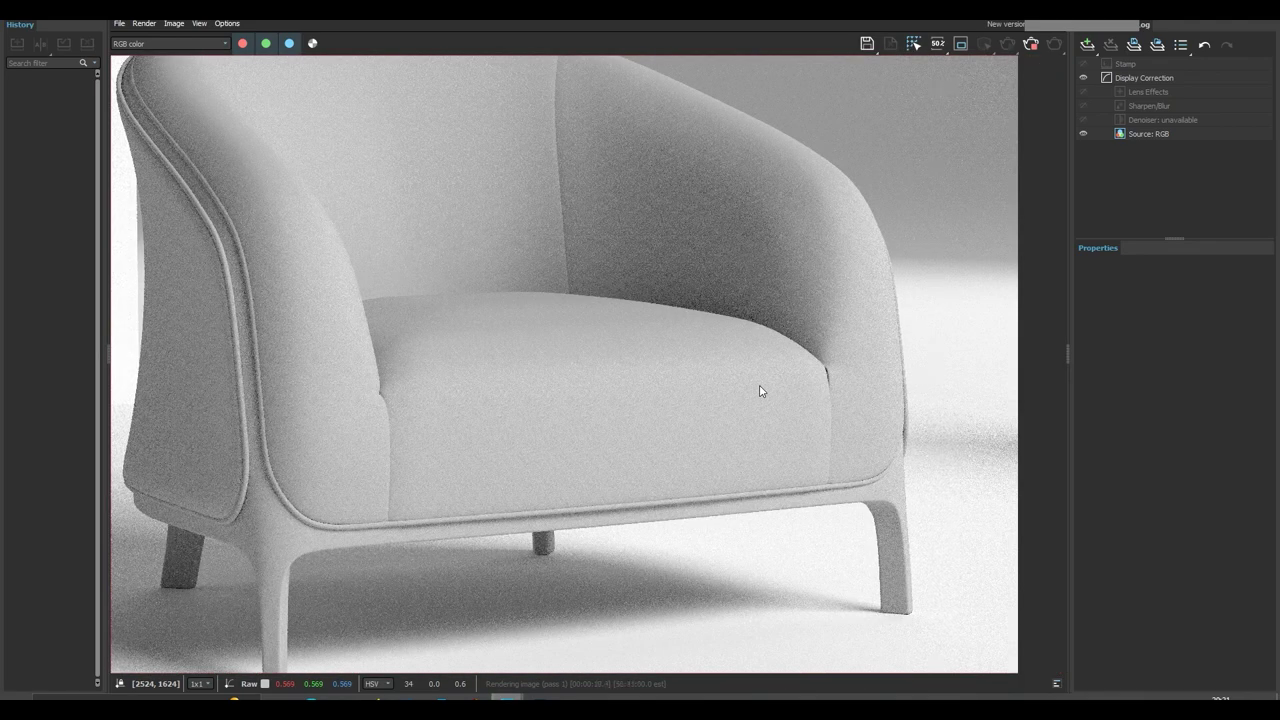
scroll(412, 227, up, 2)
scroll(412, 227, down, 2)
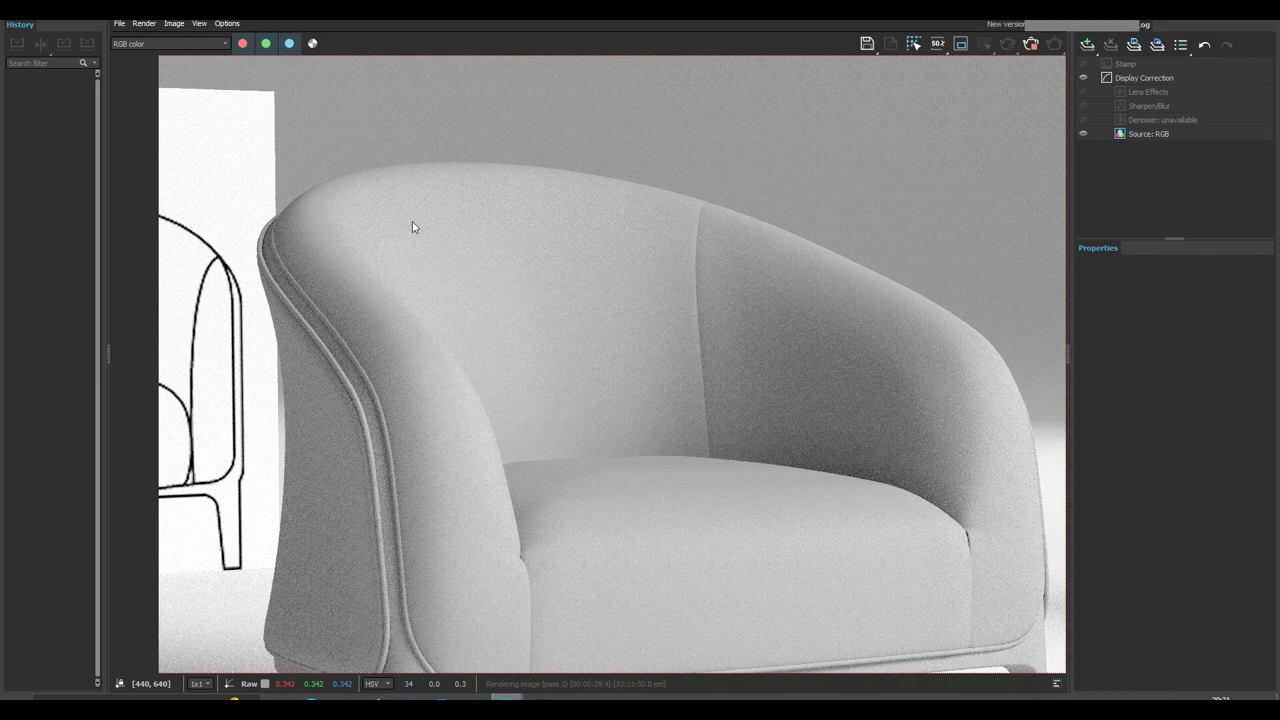
scroll(303, 219, up, 2)
scroll(302, 214, down, 2)
scroll(302, 214, down, 2)
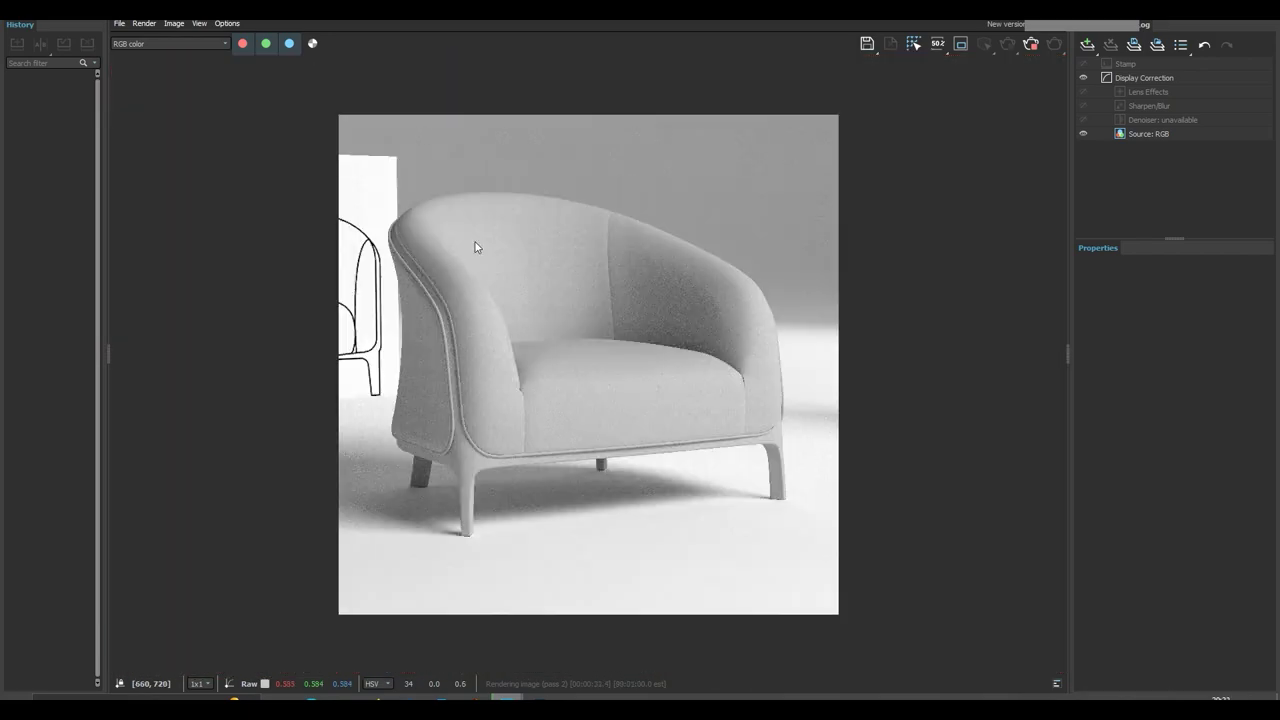
scroll(705, 345, up, 2)
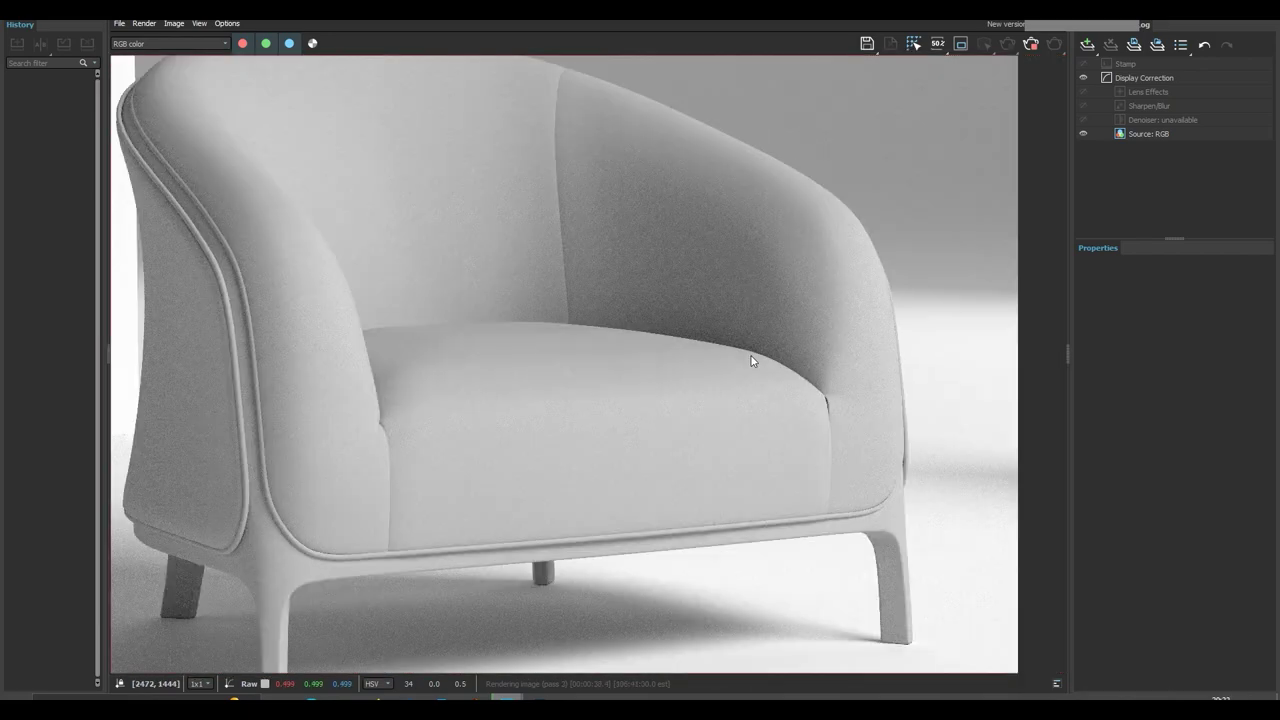
scroll(752, 361, down, 2)
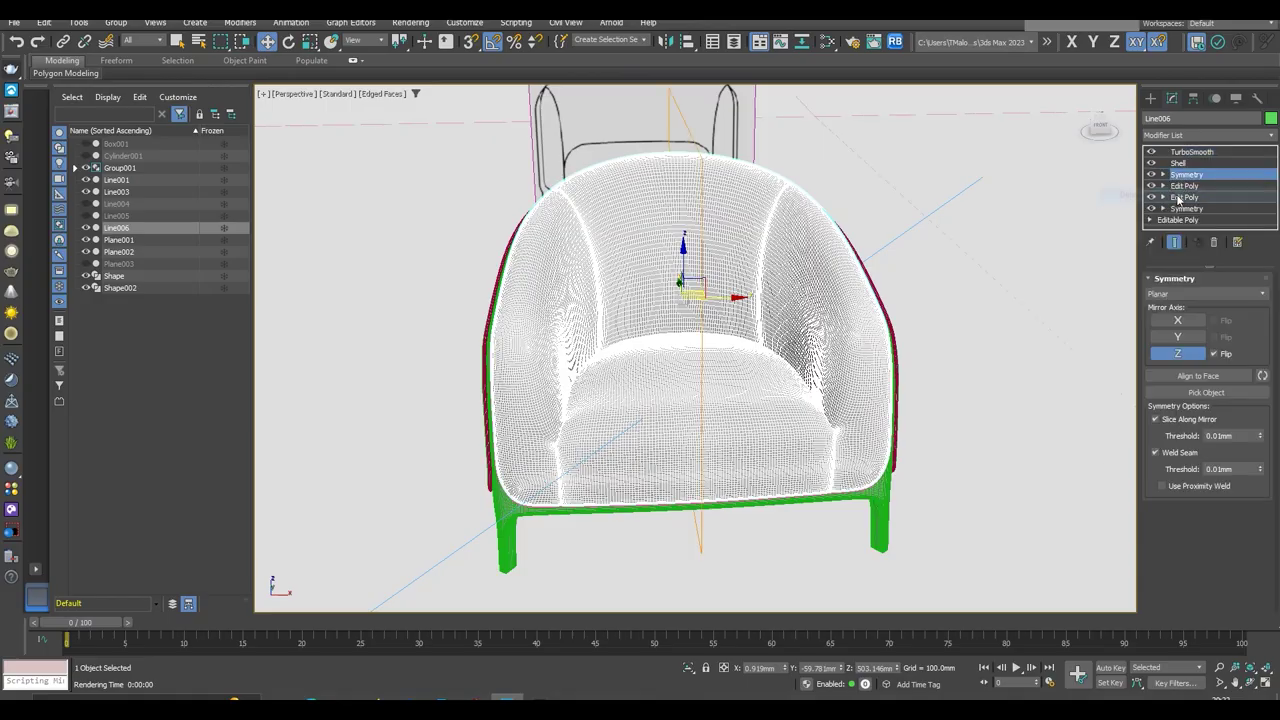
Lower the shell's TurboSmooth iterations from 3 to 1 and view the seat corner
drag(1249, 301, 1249, 320)
scroll(884, 211, up, 5)
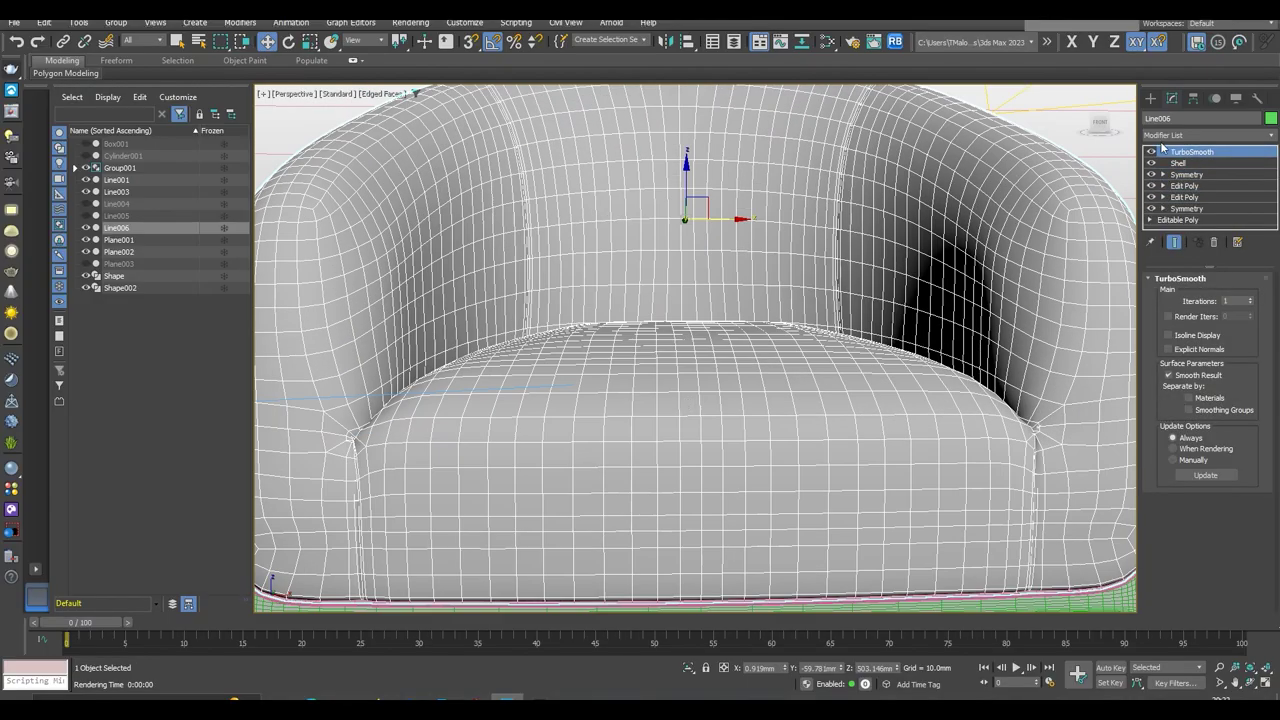
scroll(884, 211, up, 2)
scroll(884, 211, down, 3)
alt+middle_drag(914, 223, 714, 371)
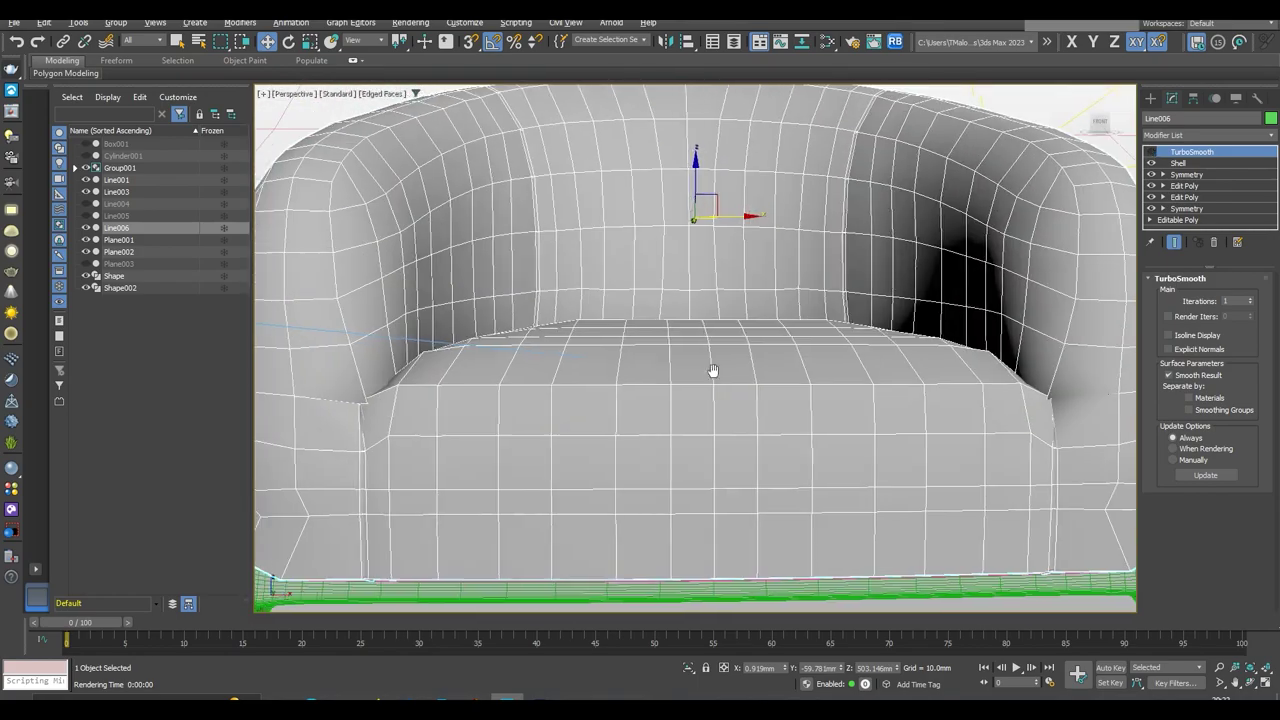
scroll(849, 323, up, 5)
scroll(867, 388, down, 3)
alt+middle_drag(657, 400, 760, 380)
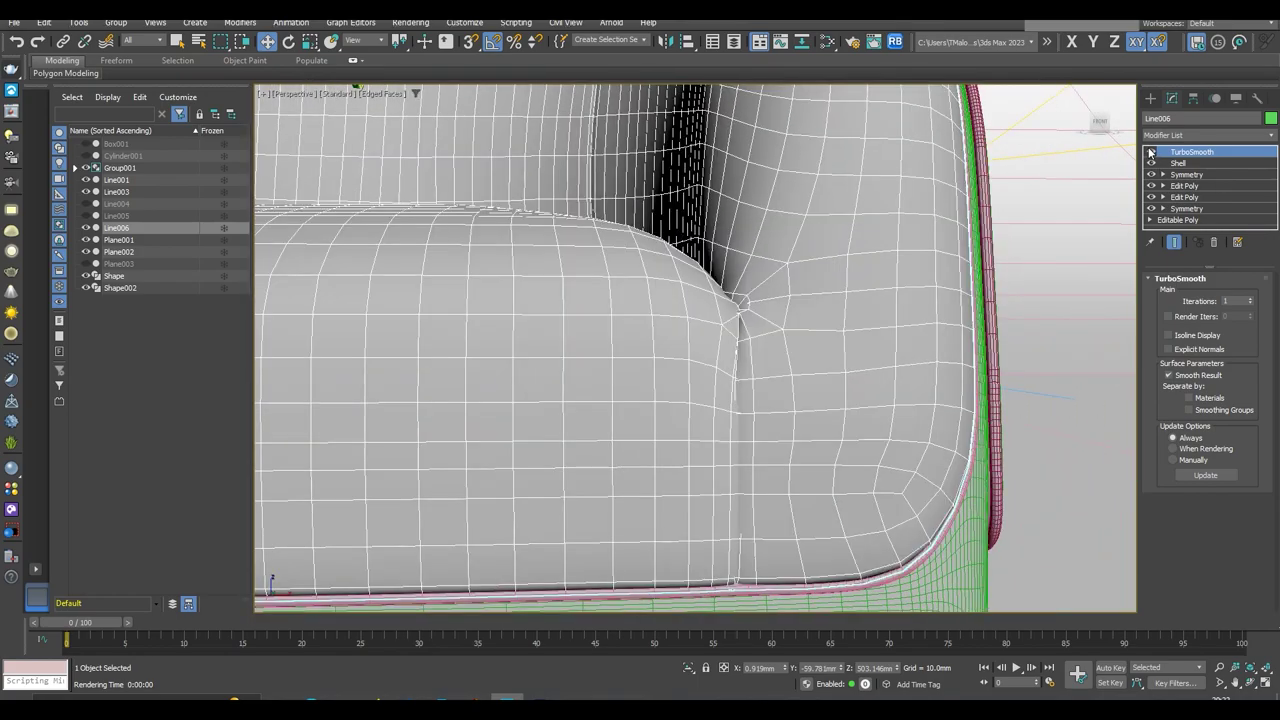
alt+middle_drag(860, 300, 903, 286)
scroll(903, 286, down, 3)
scroll(800, 400, up, 3)
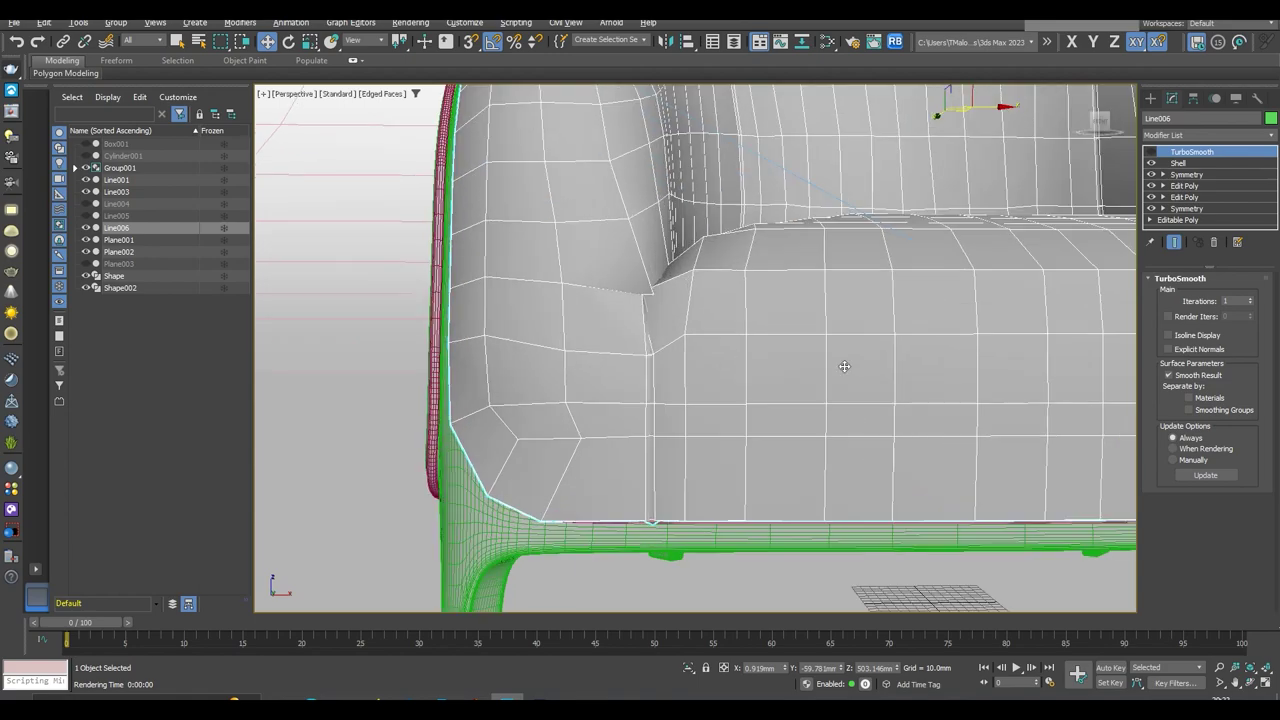
alt+middle_drag(843, 366, 830, 403)
scroll(870, 396, up, 3)
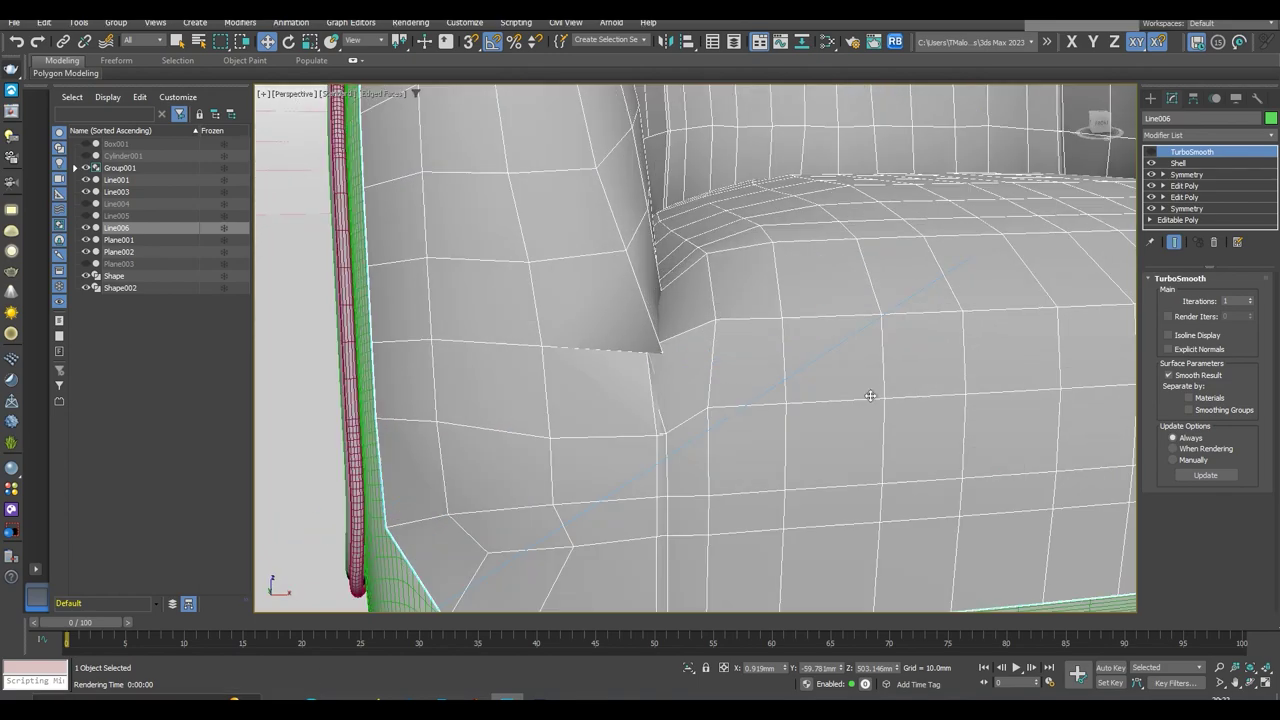
Add an Edit Poly modifier beneath TurboSmooth on the tub body
click(1183, 180)
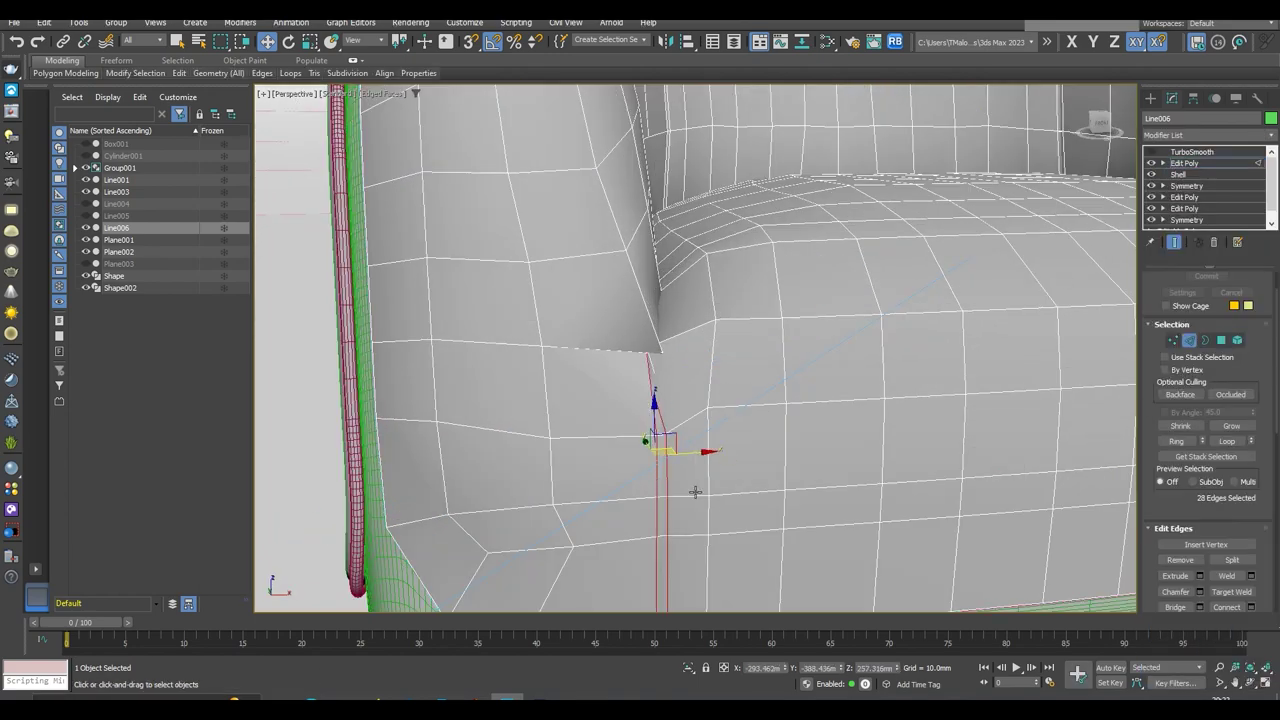
scroll(695, 492, down, 3)
alt+middle_drag(700, 420, 731, 329)
scroll(731, 329, down, 2)
scroll(681, 393, up, 5)
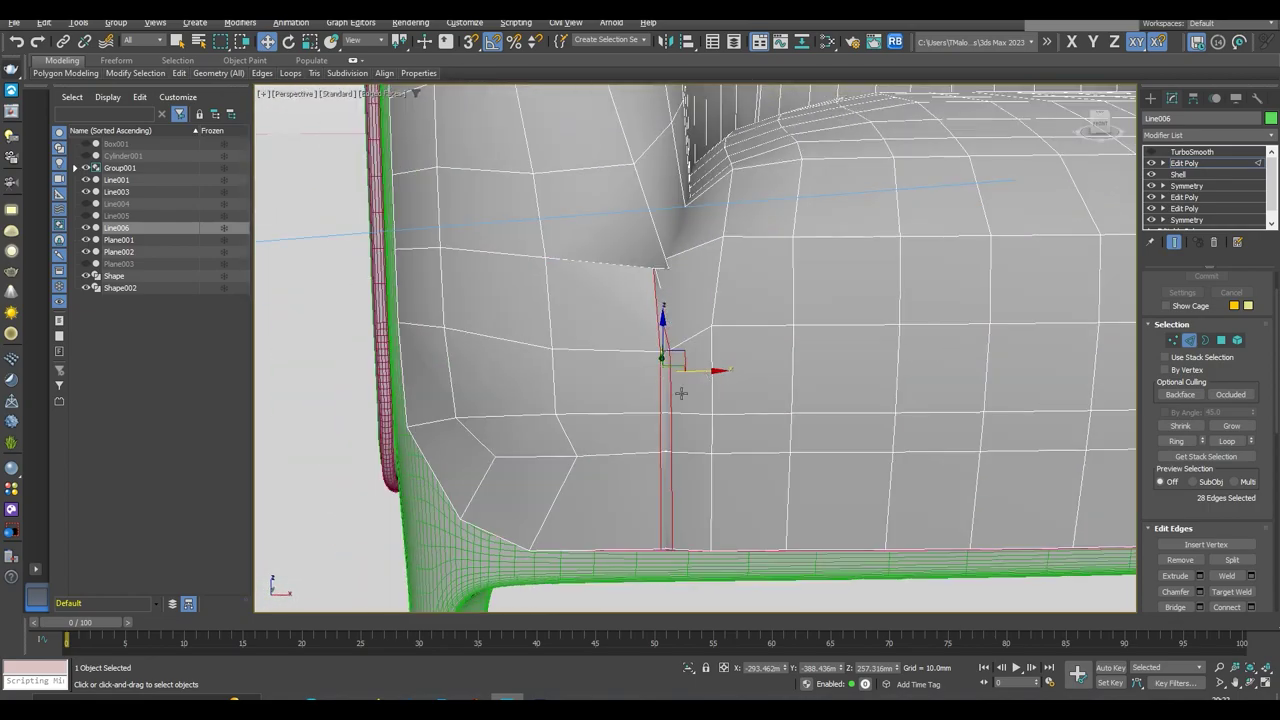
scroll(681, 393, up, 2)
scroll(681, 393, down, 4)
scroll(681, 393, down, 2)
Add an Edit Poly modifier above TurboSmooth in edge mode, facing the seat-arm corner
click(1168, 155)
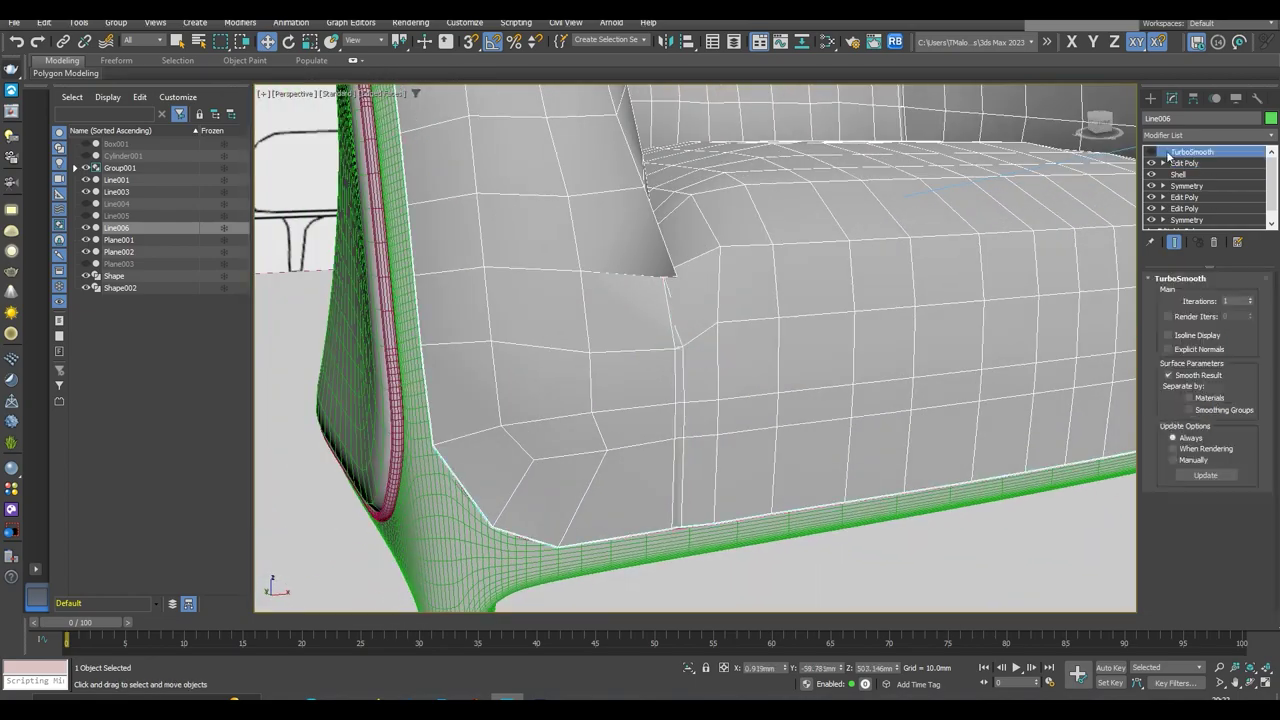
right_click(1183, 163)
click(1186, 180)
click(1200, 135)
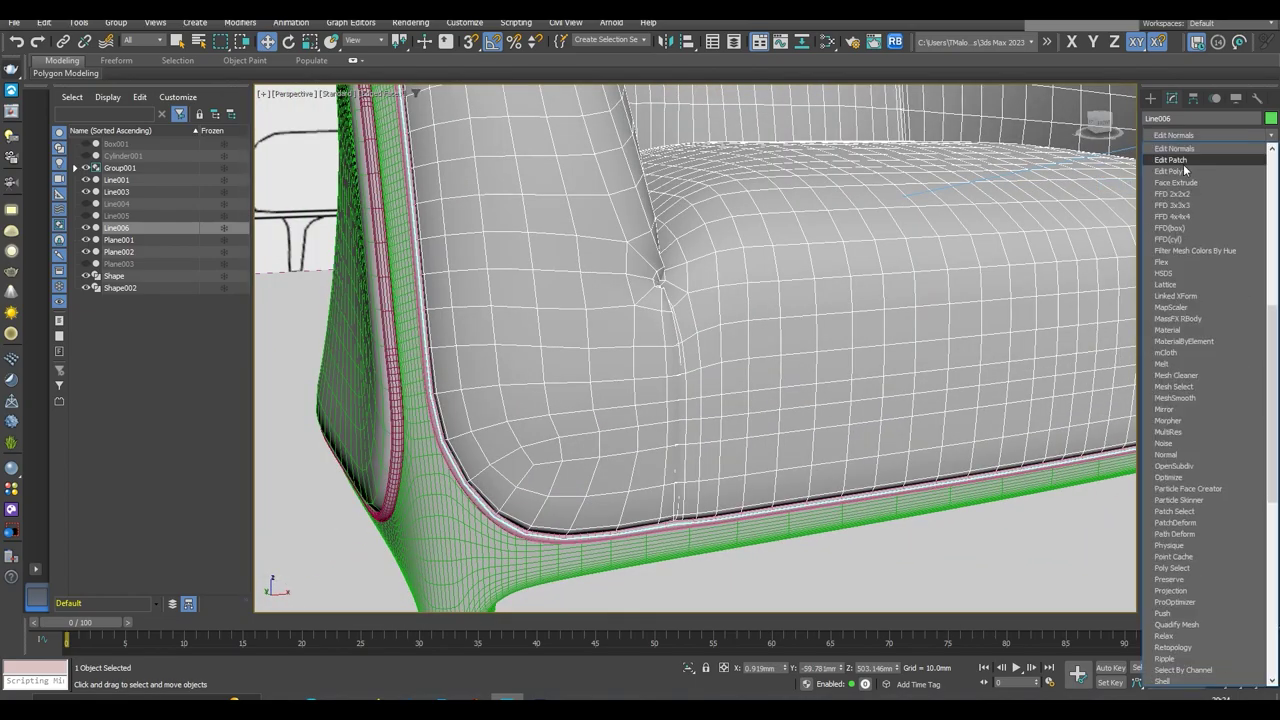
click(1175, 171)
key(2)
scroll(605, 465, up, 3)
mouse_move(605, 400)
alt+middle_down()
mouse_move(605, 465)
mouse_move(697, 466)
alt+middle_up()
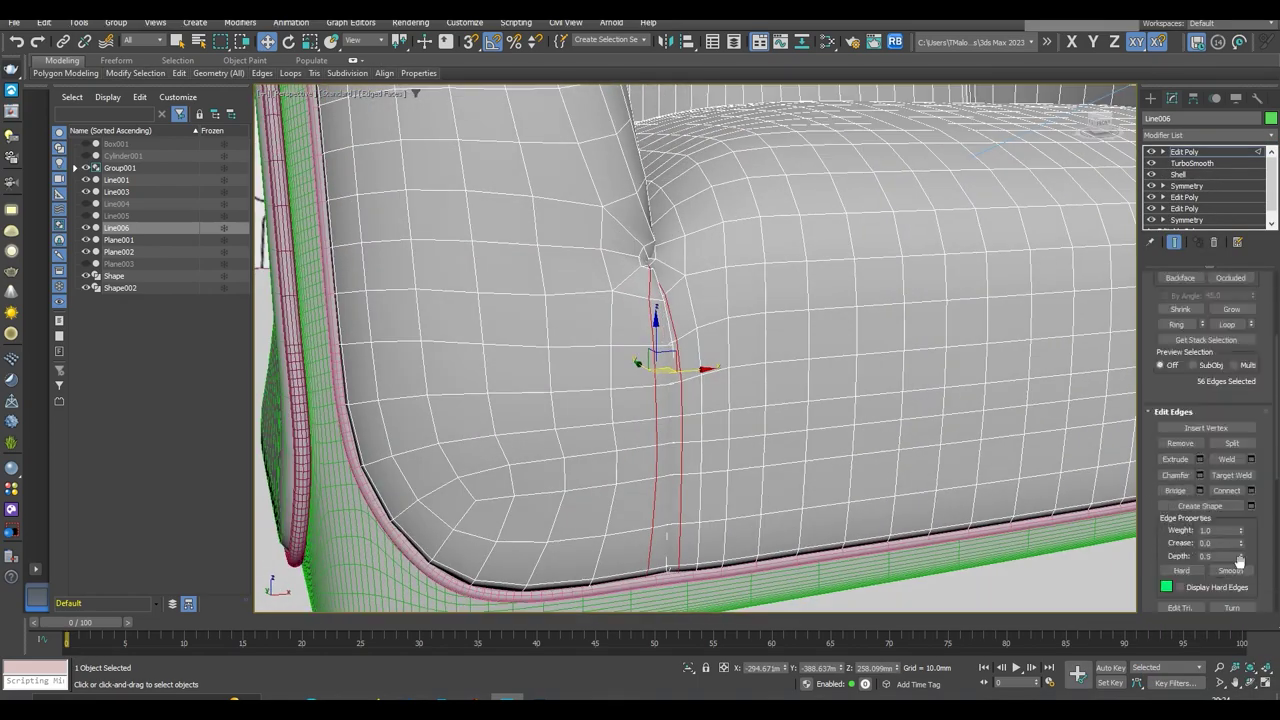
Select all segments of the new seam spline Shape004
middle_drag(765, 445, 768, 397)
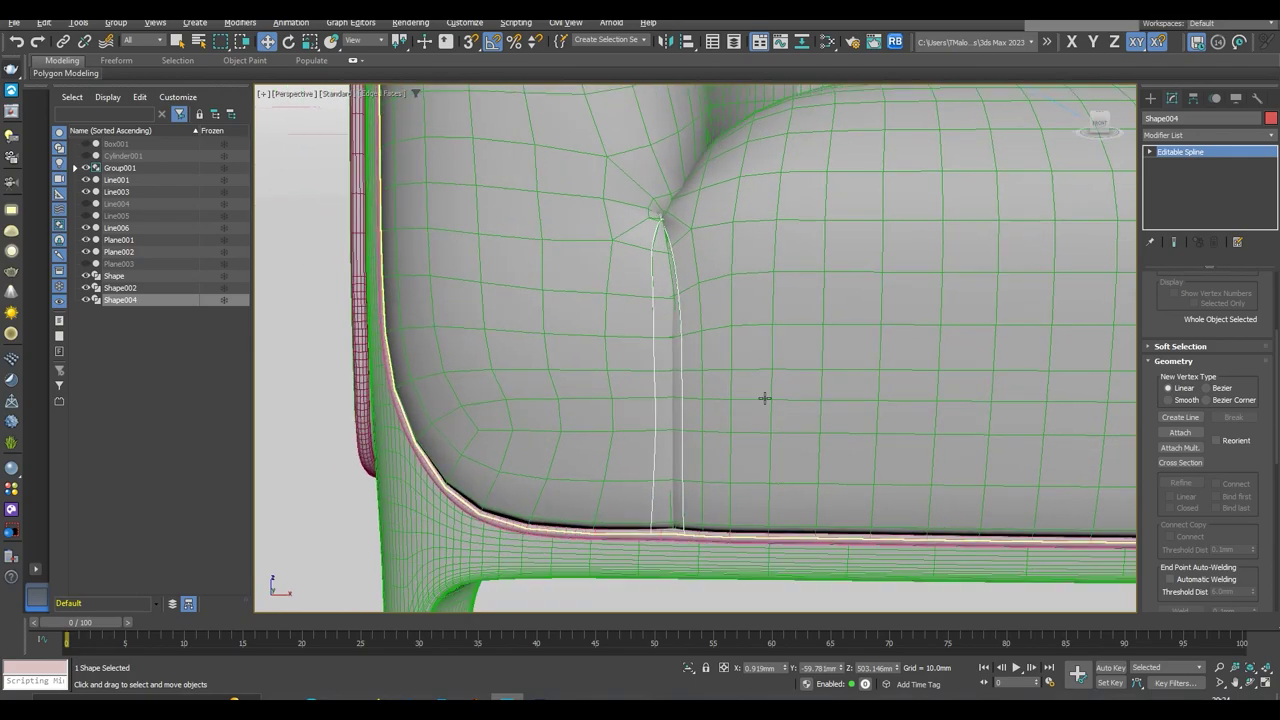
key(1)
scroll(759, 401, down, 2)
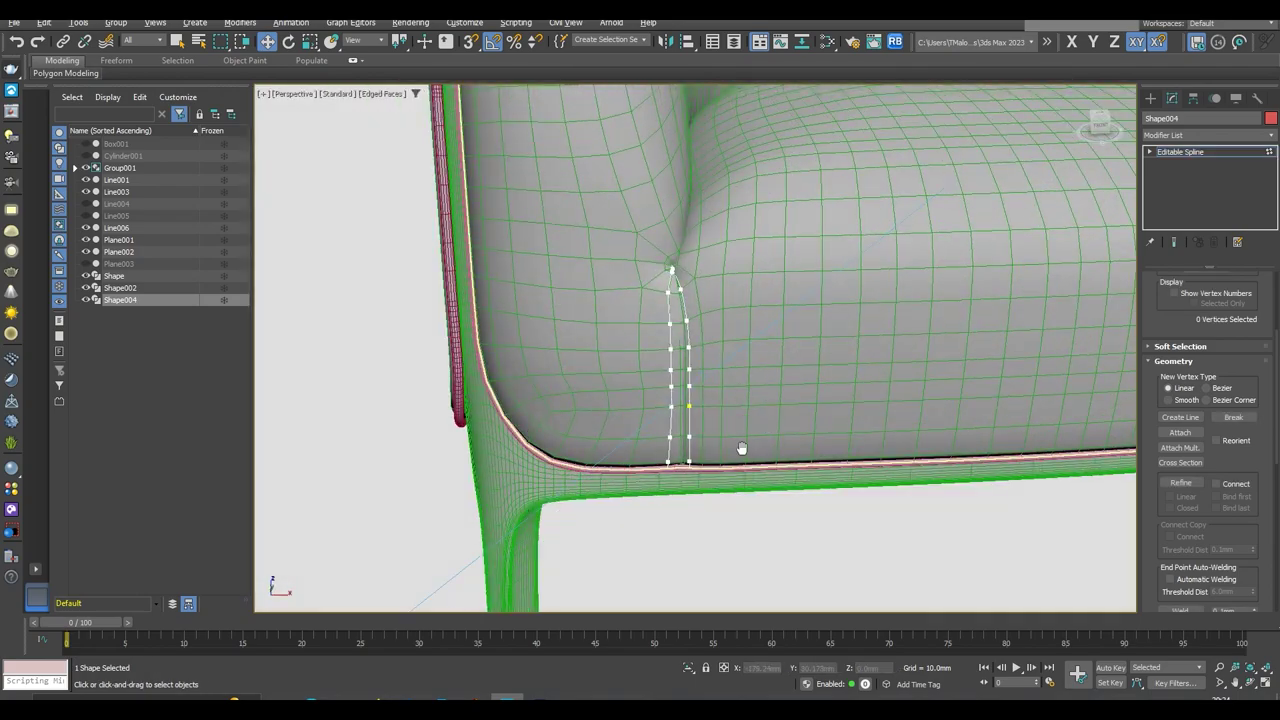
scroll(645, 357, up, 5)
key(2)
key(F3)
scroll(725, 400, down, 3)
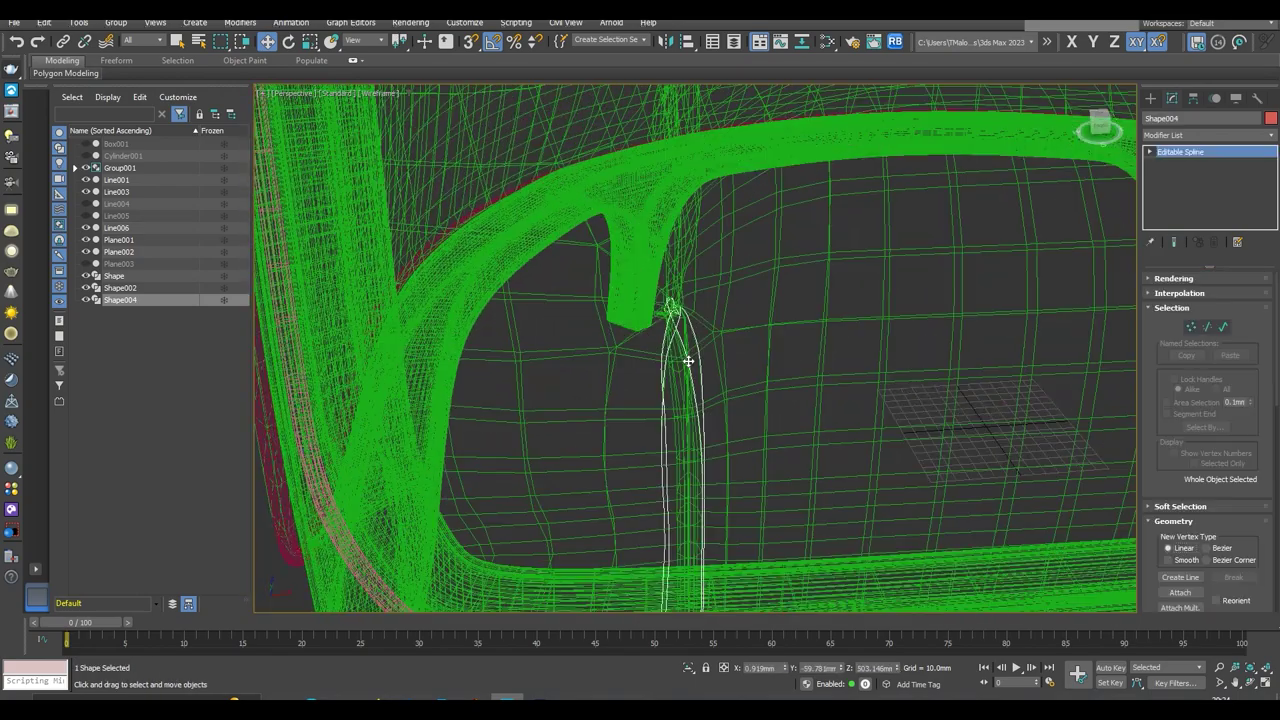
key(ctrl+a)
alt+middle_drag(724, 396, 800, 466)
key(F3)
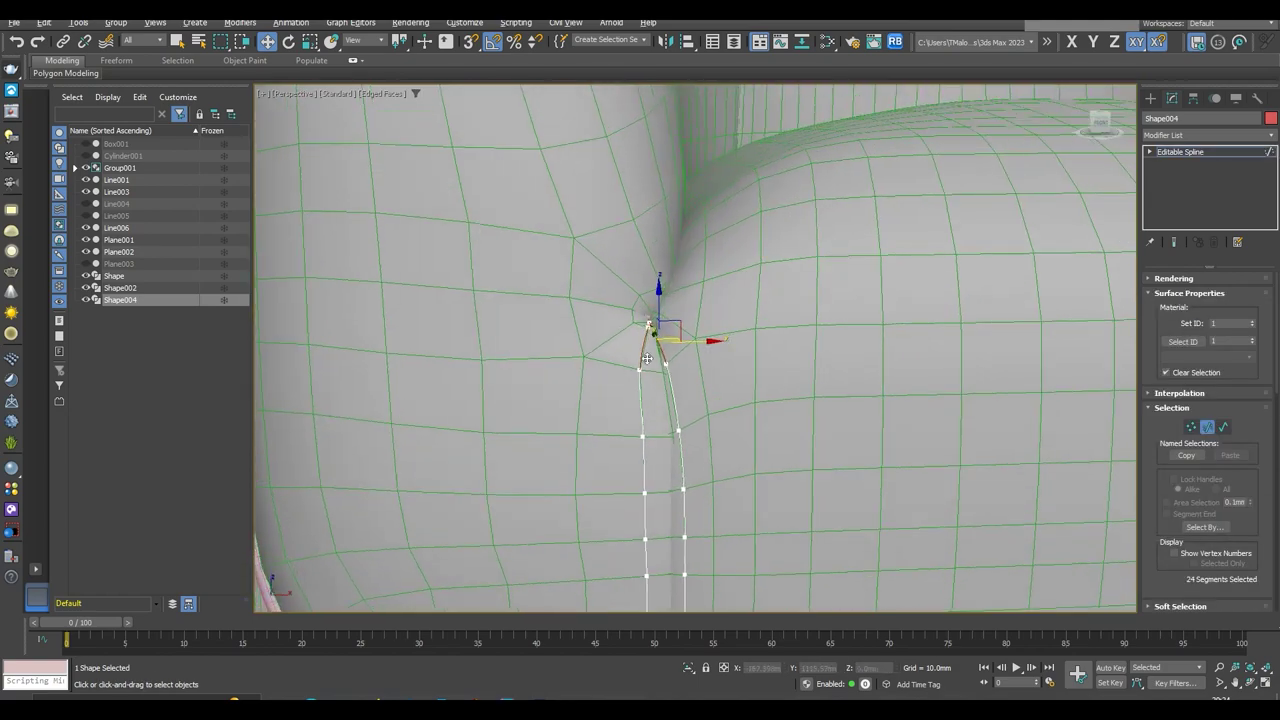
Select the bottom vertex of Shape004 in Vertex mode
key(1)
scroll(700, 382, down, 3)
scroll(714, 411, up, 1)
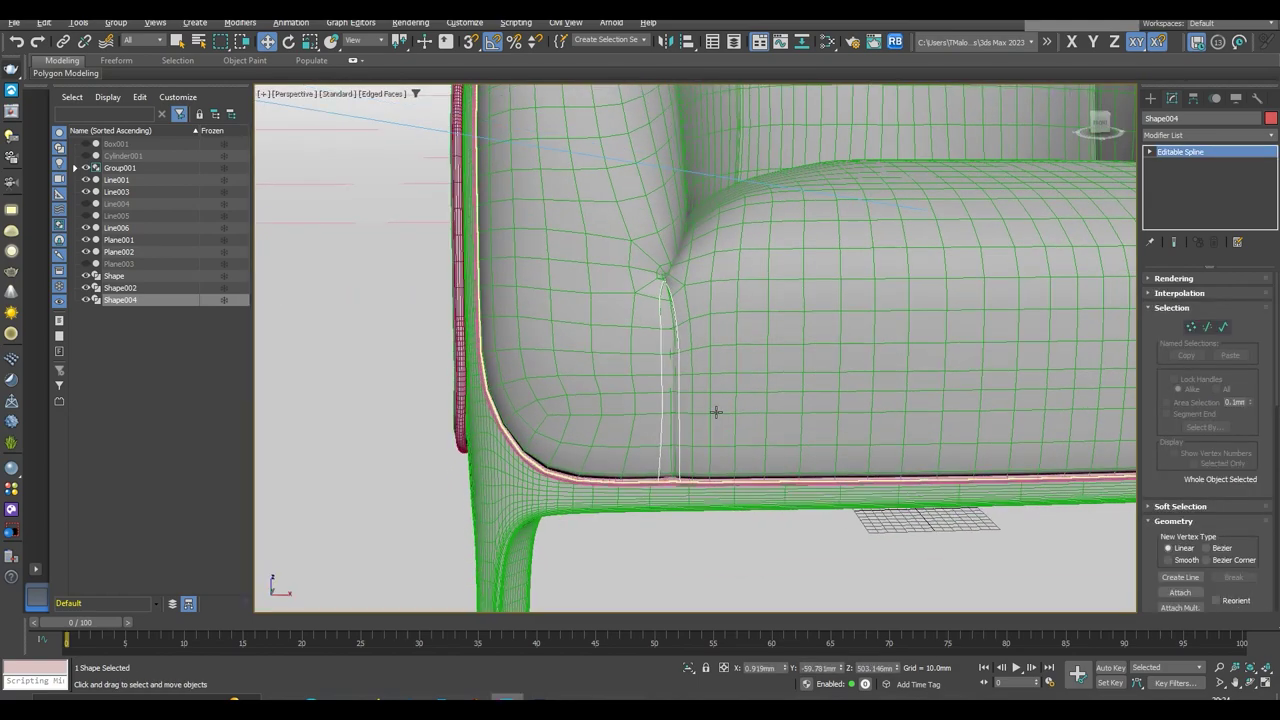
scroll(714, 411, up, 2)
click(652, 525)
scroll(694, 462, up, 2)
mouse_move(694, 462)
alt+middle_down()
mouse_move(678, 471)
mouse_move(665, 600)
alt+middle_up()
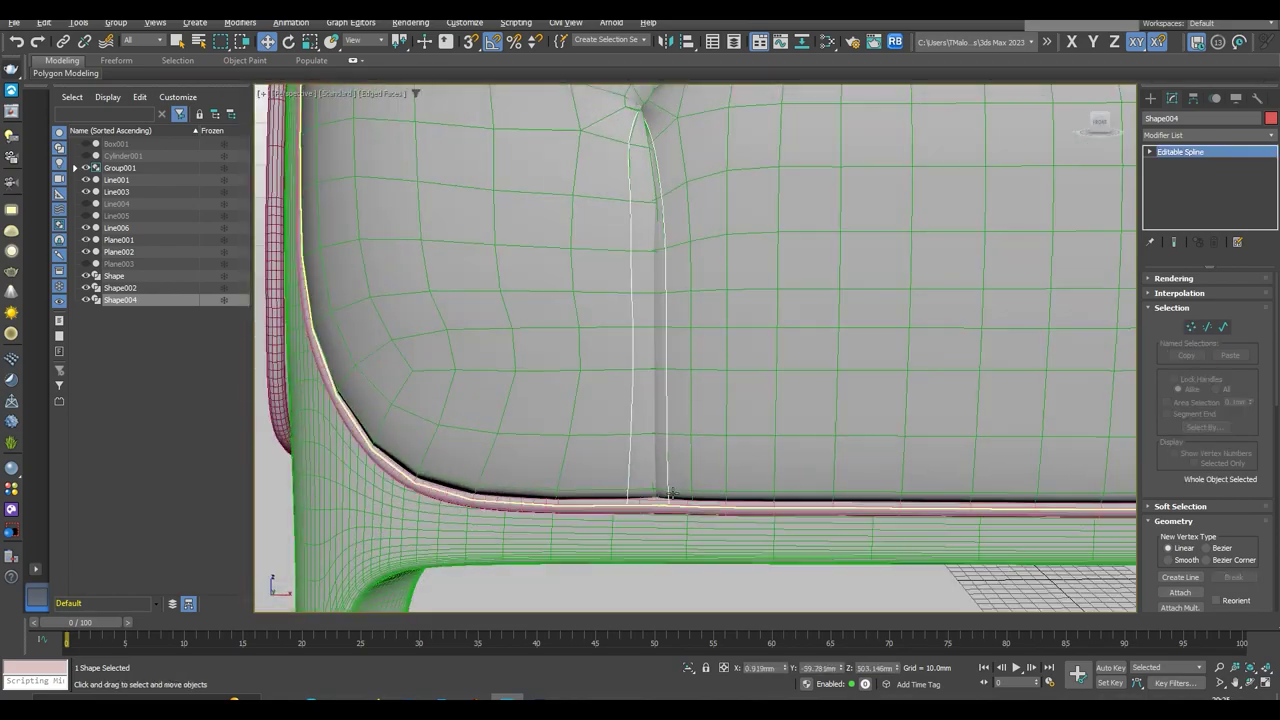
Isolate Shape004 with Alt+Q, restore the full scene, then isolate it again in Vertex mode
key(alt+q)
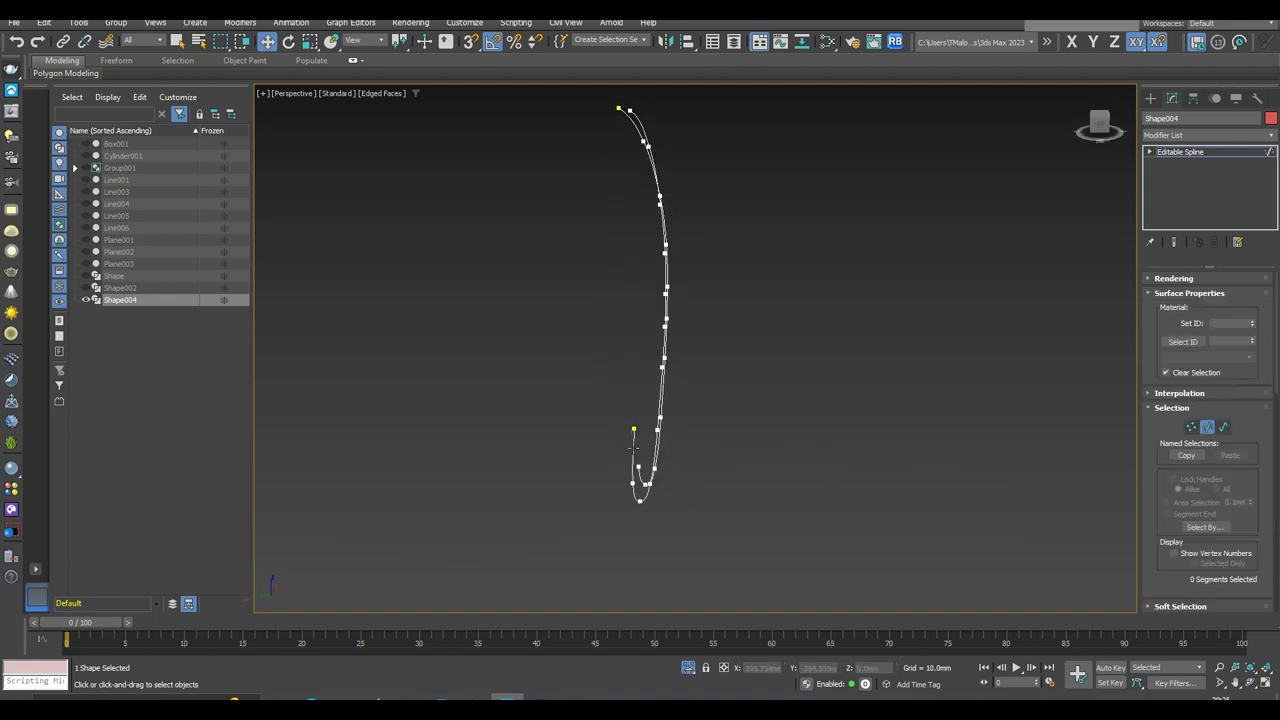
key(2)
mouse_move(729, 513)
alt+middle_down()
mouse_move(690, 492)
mouse_move(629, 514)
alt+middle_up()
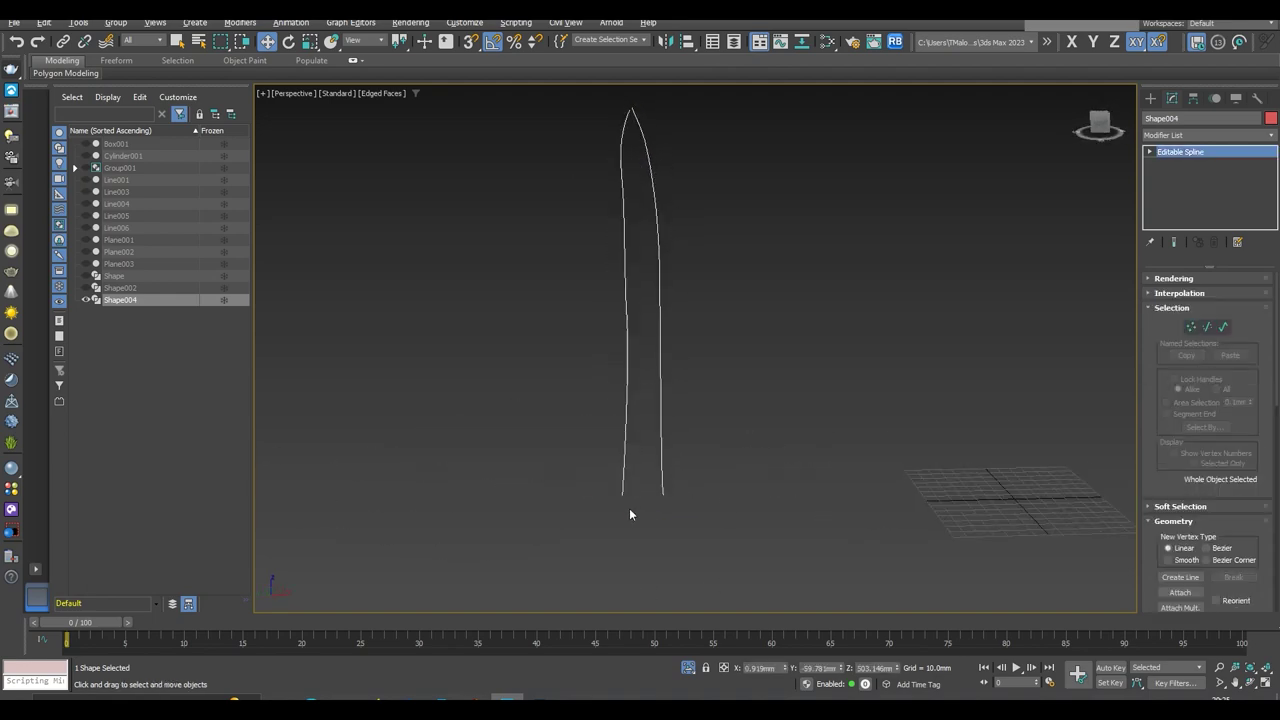
key(alt+q)
scroll(709, 435, down, 3)
scroll(700, 506, up, 4)
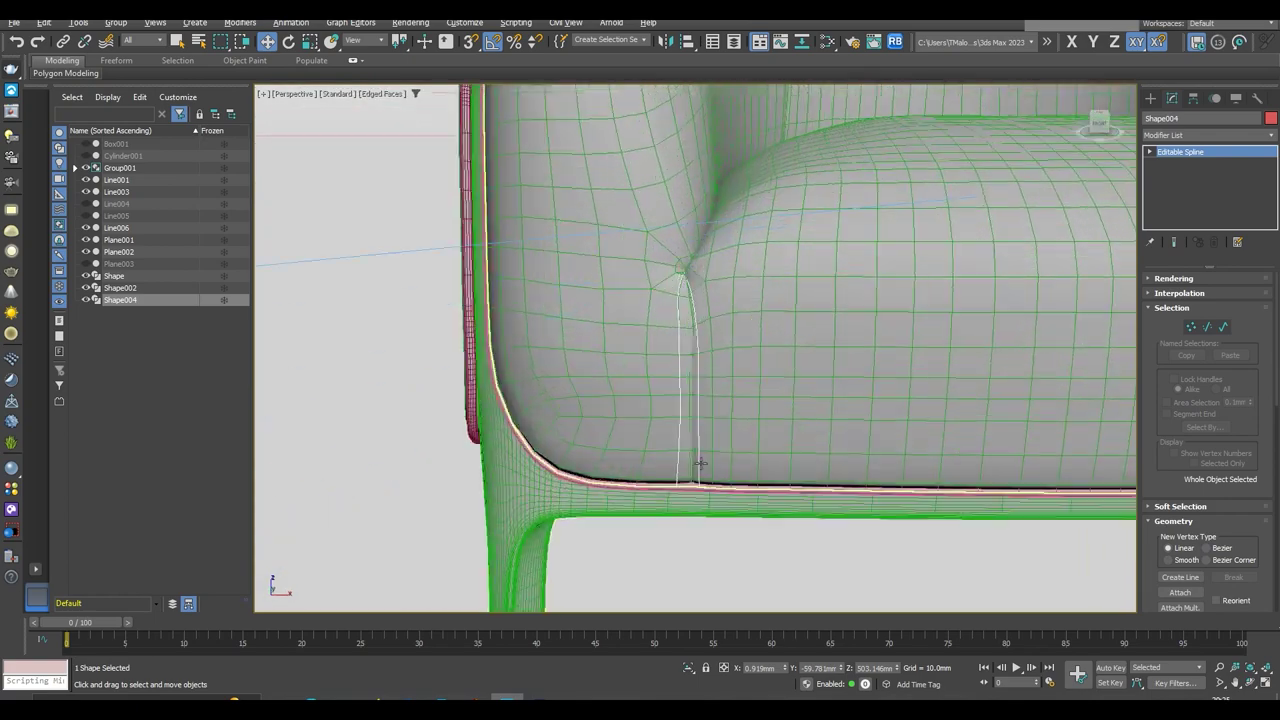
scroll(697, 466, up, 2)
key(1)
key(alt+q)
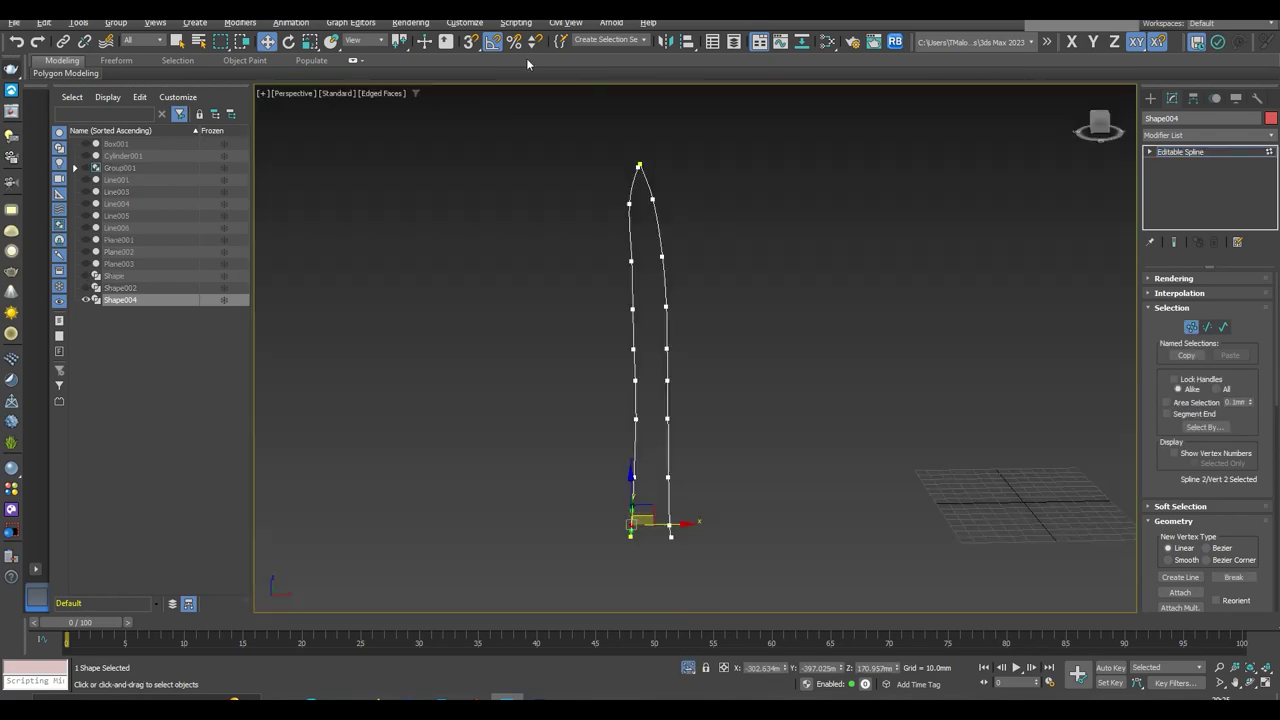
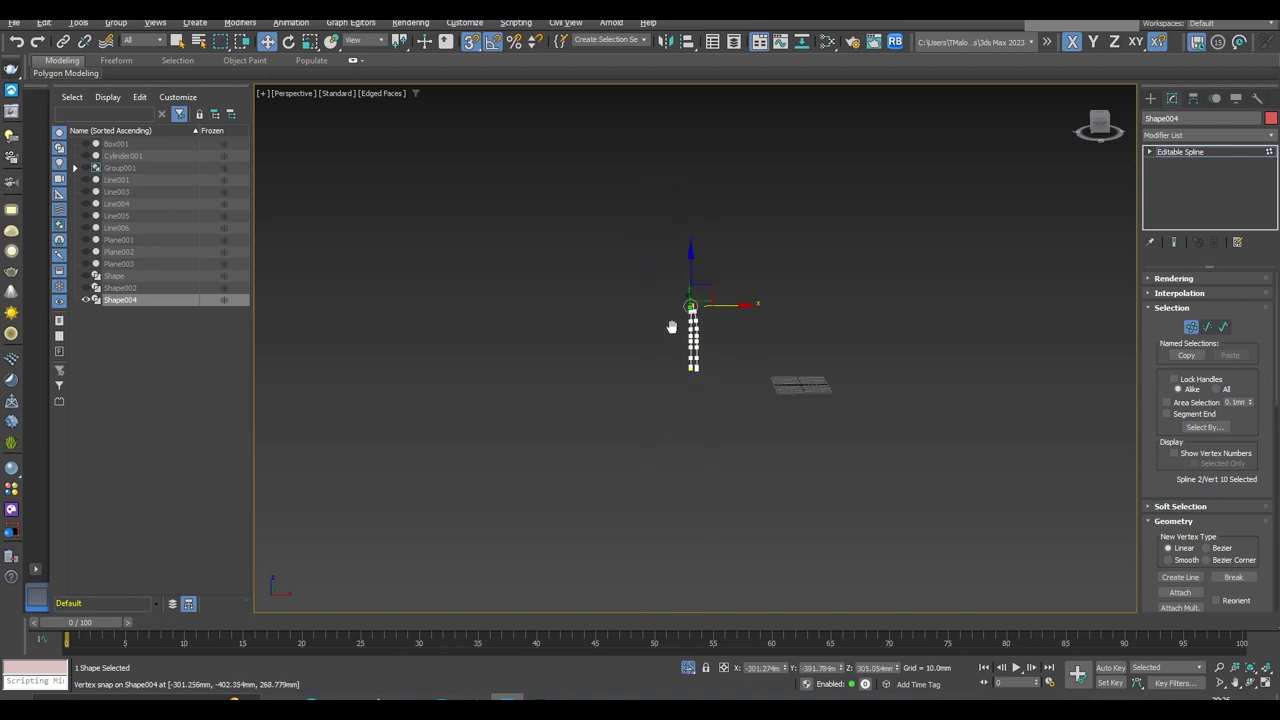
Adjust a seam curve vertex, then exit isolation to bring the whole chair back into view
click(683, 352)
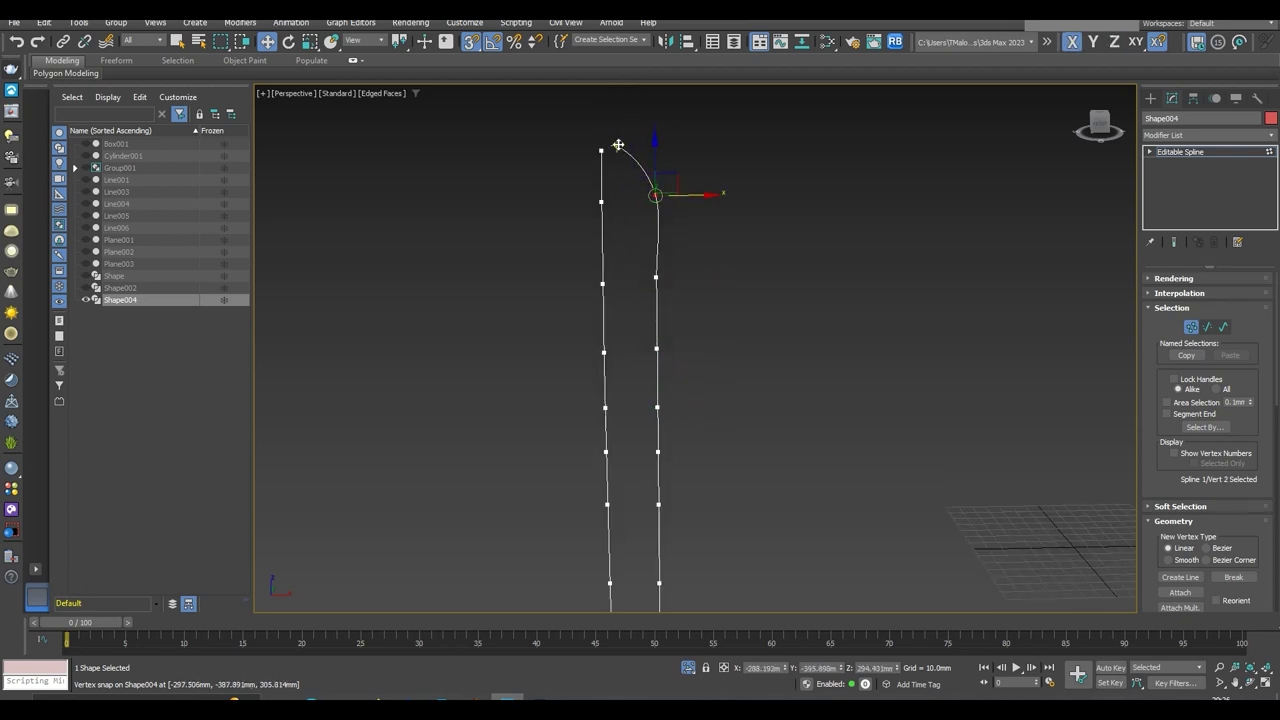
click(687, 667)
mouse_move(689, 309)
alt+middle_down()
mouse_move(736, 373)
mouse_move(663, 366)
alt+middle_up()
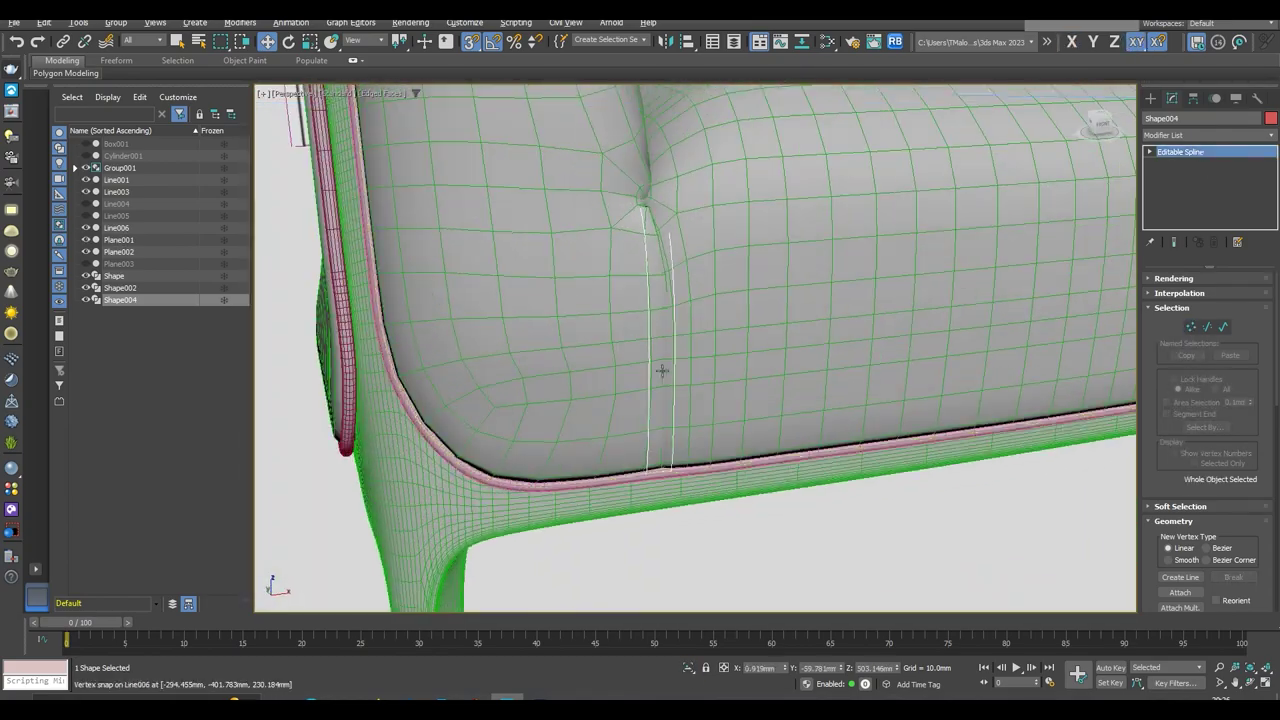
click(1210, 134)
Add Normalize Spline to the seam curves, then add and remove an Edit Spline modifier
key(s)
key(Return)
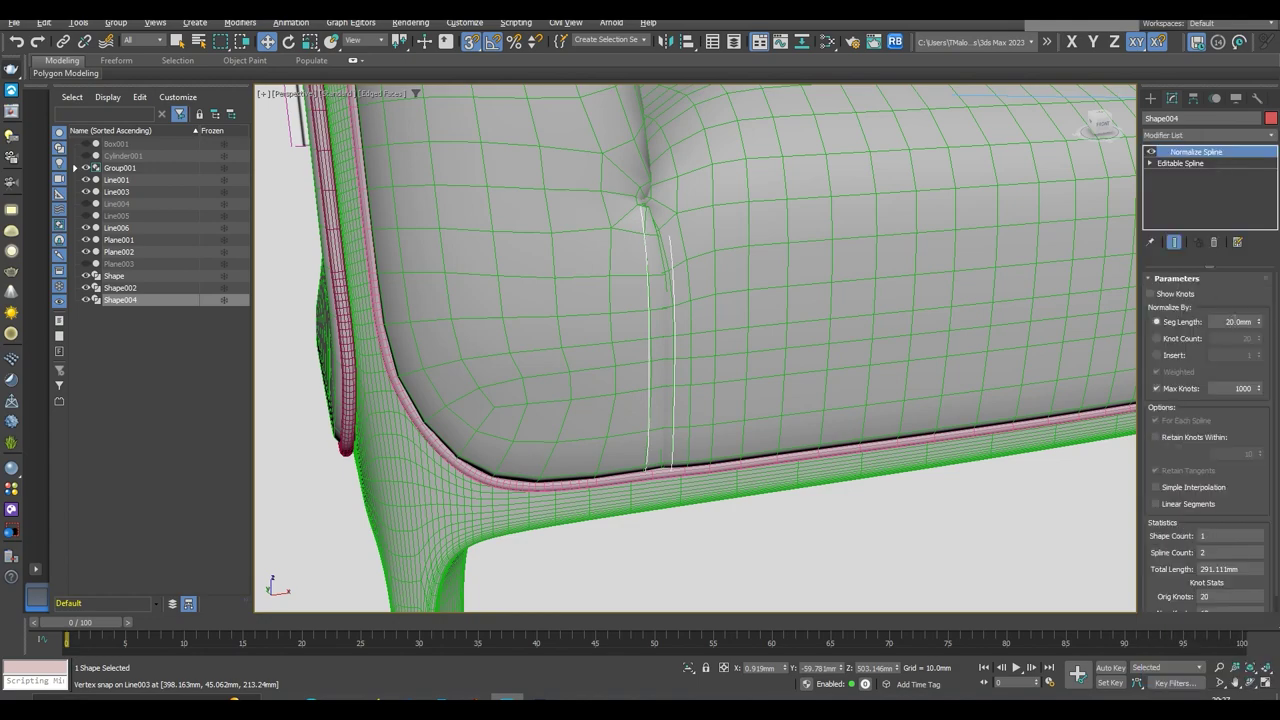
click(1203, 132)
key(Escape)
scroll(748, 343, up, 3)
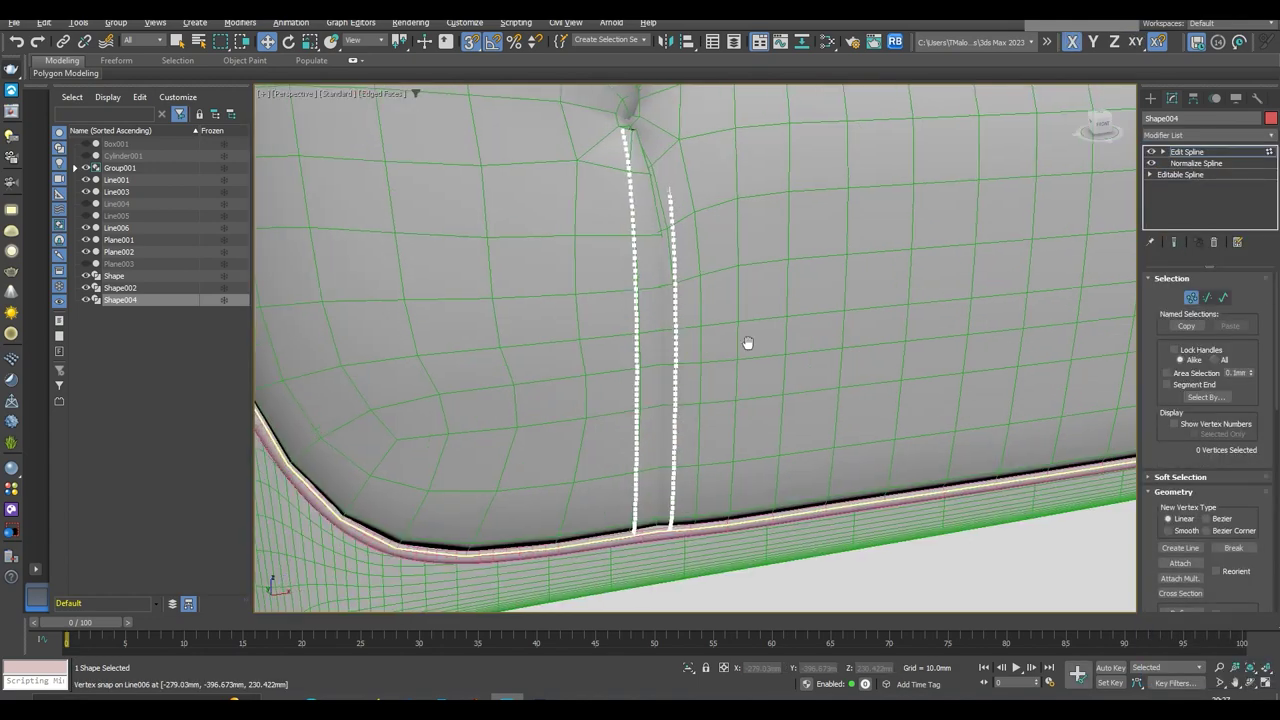
scroll(748, 343, up, 3)
right_click(1185, 152)
click(1181, 177)
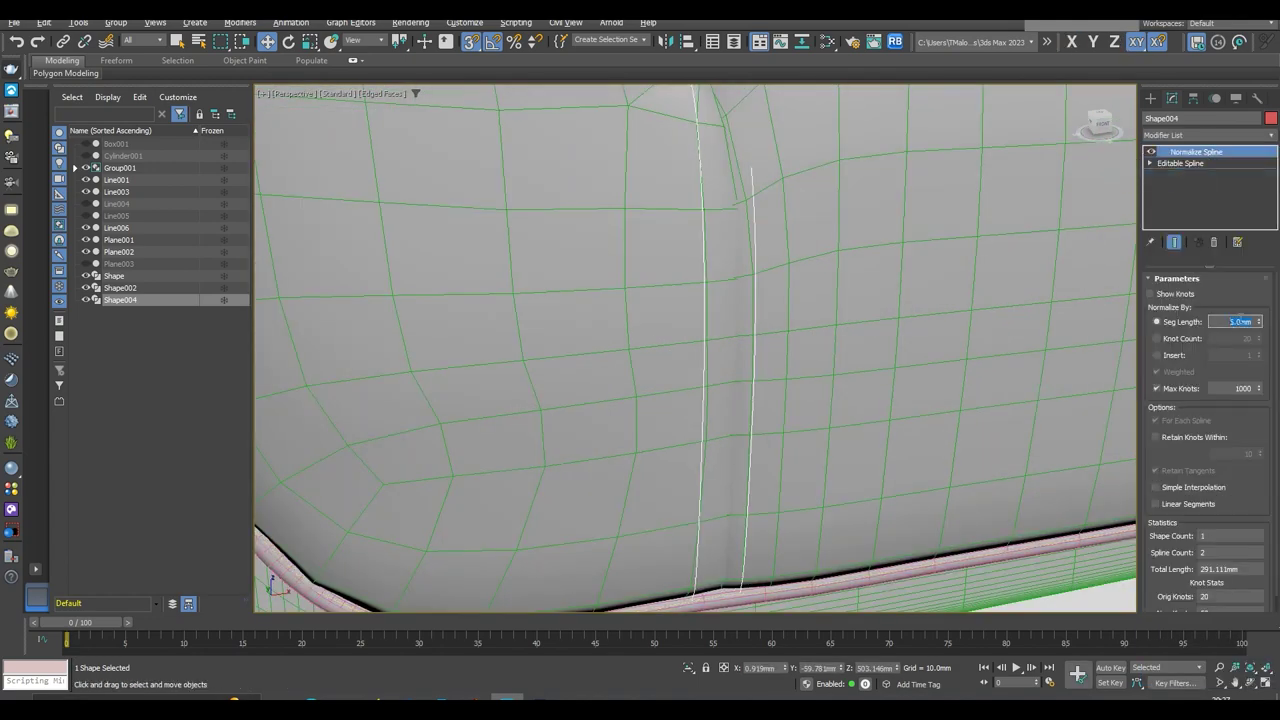
Clear the duplicate Edit Spline so a single Edit Spline sits above Normalize Spline
click(1206, 135)
key(e)
key(Return)
scroll(846, 394, up, 5)
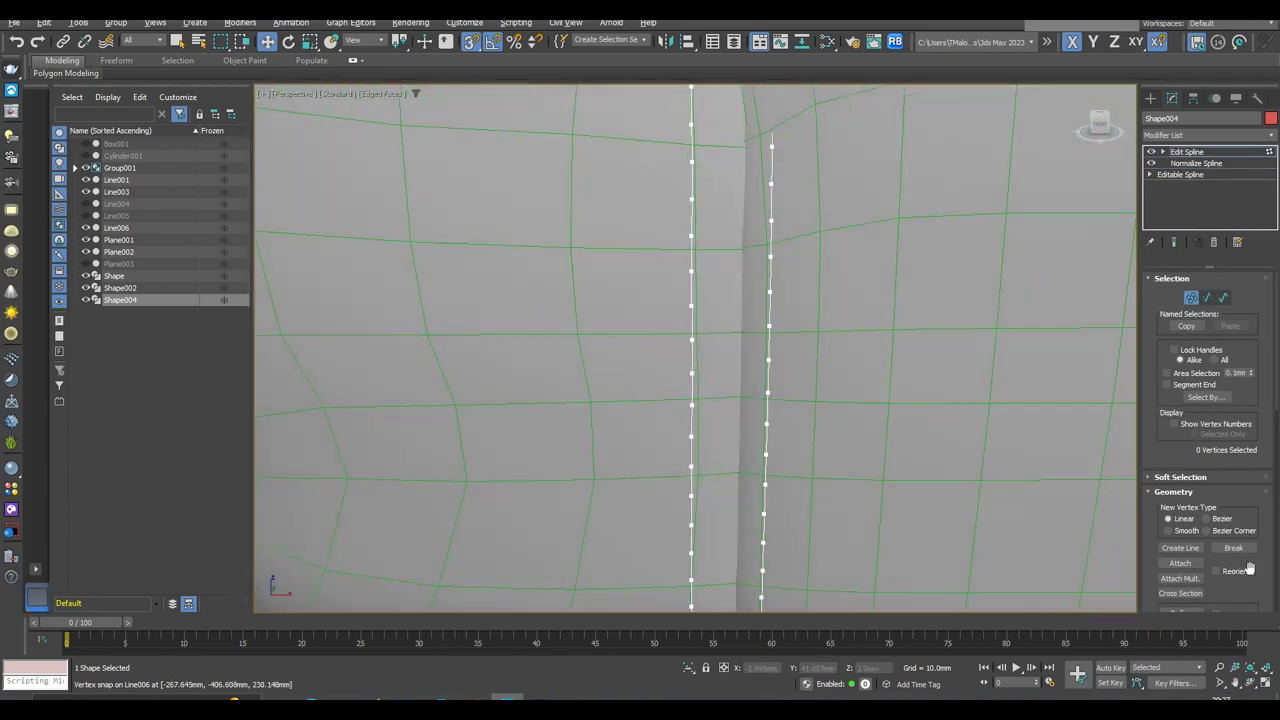
scroll(900, 400, down, 5)
right_click(1186, 152)
click(1181, 175)
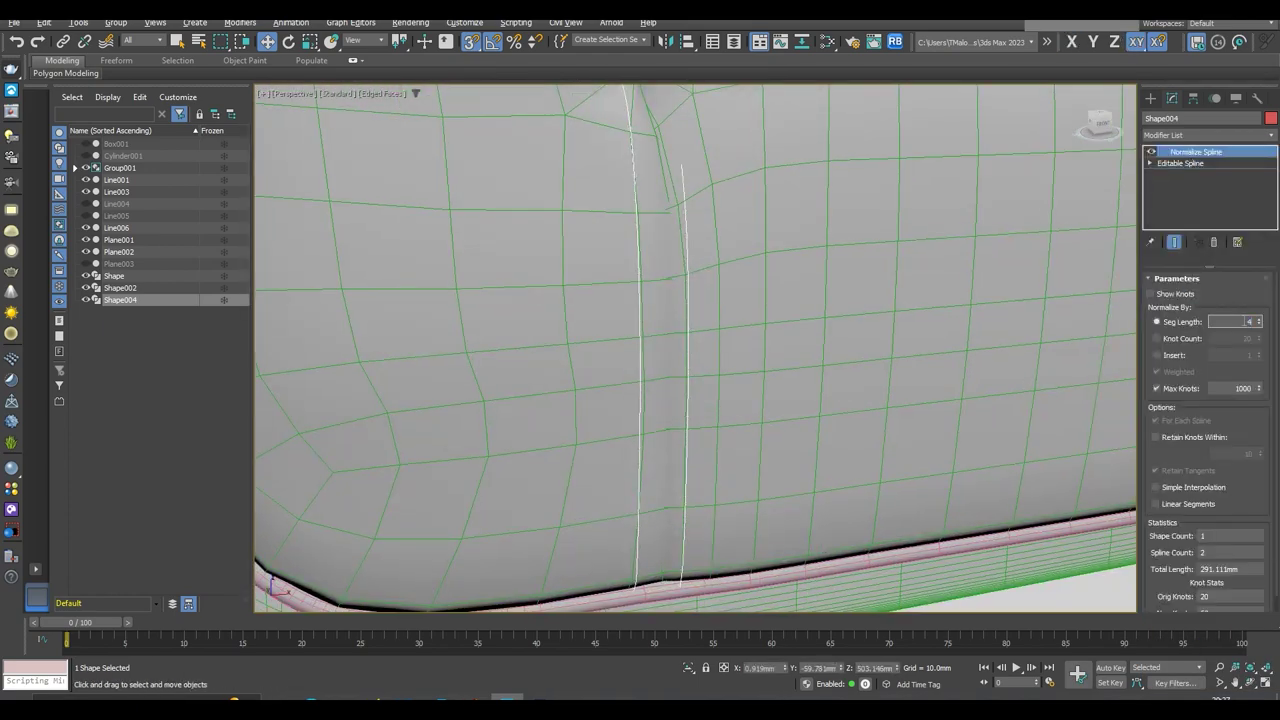
click(1182, 191)
scroll(760, 180, down, 4)
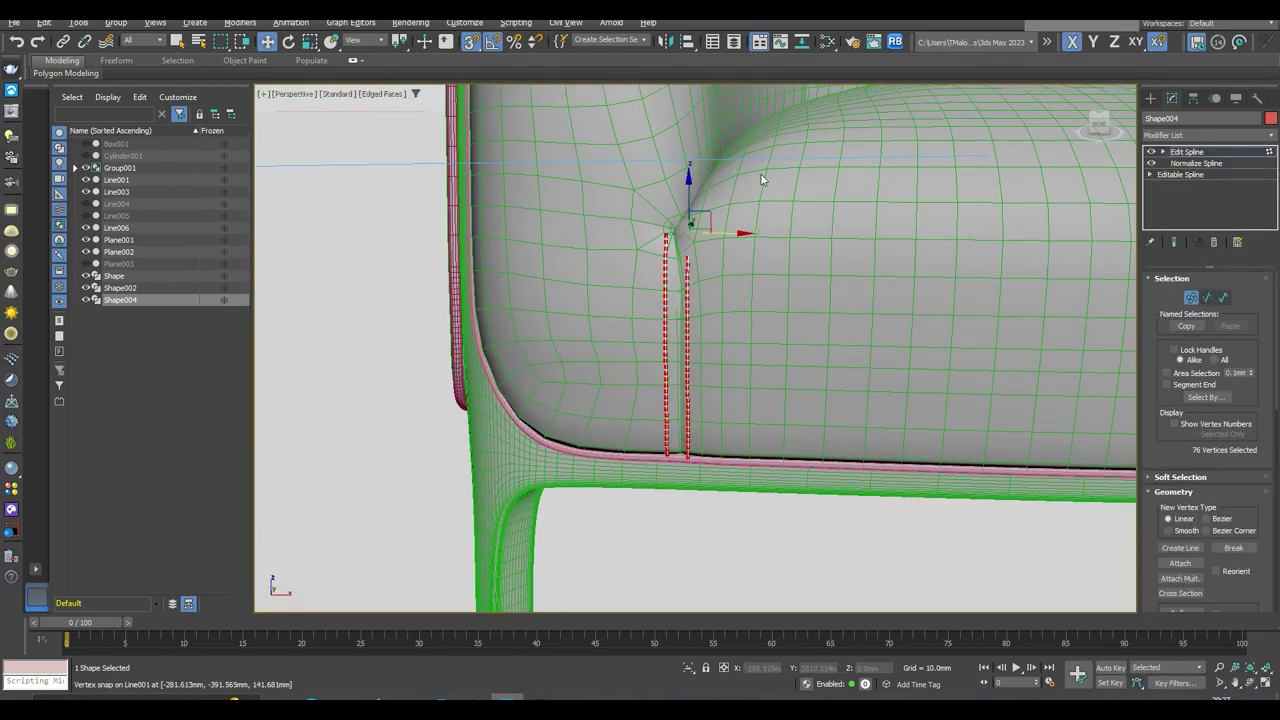
Add a Sweep modifier with a Bar cross-section to the seam curves
click(1197, 137)
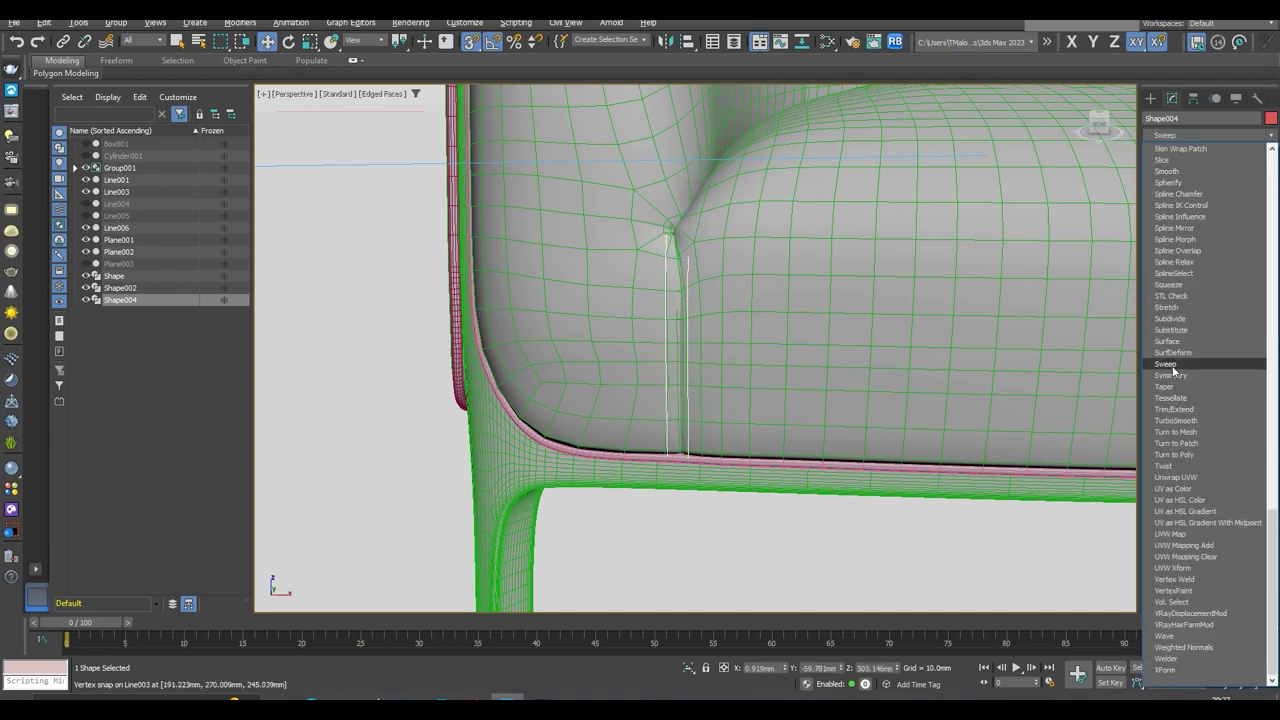
click(1190, 366)
click(1209, 328)
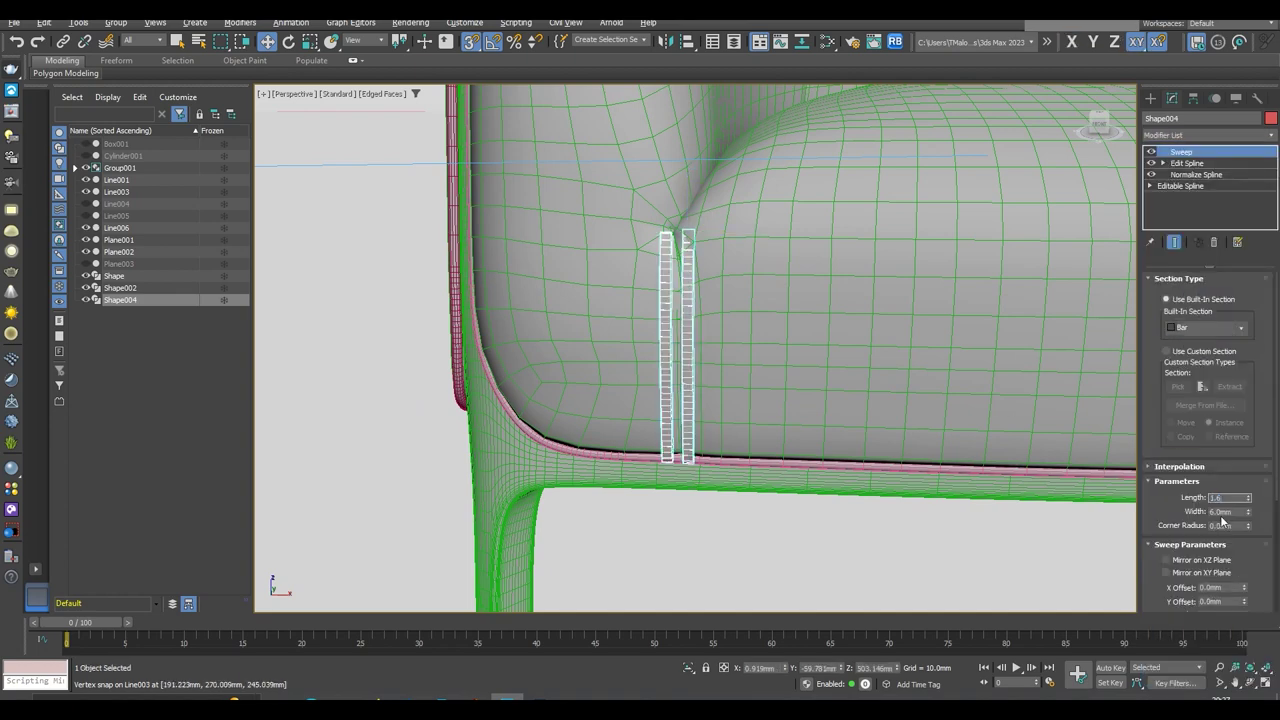
scroll(777, 380, up, 3)
Add TurboSmooth above the Sweep and set the sweep width to 1.0mm
click(1210, 135)
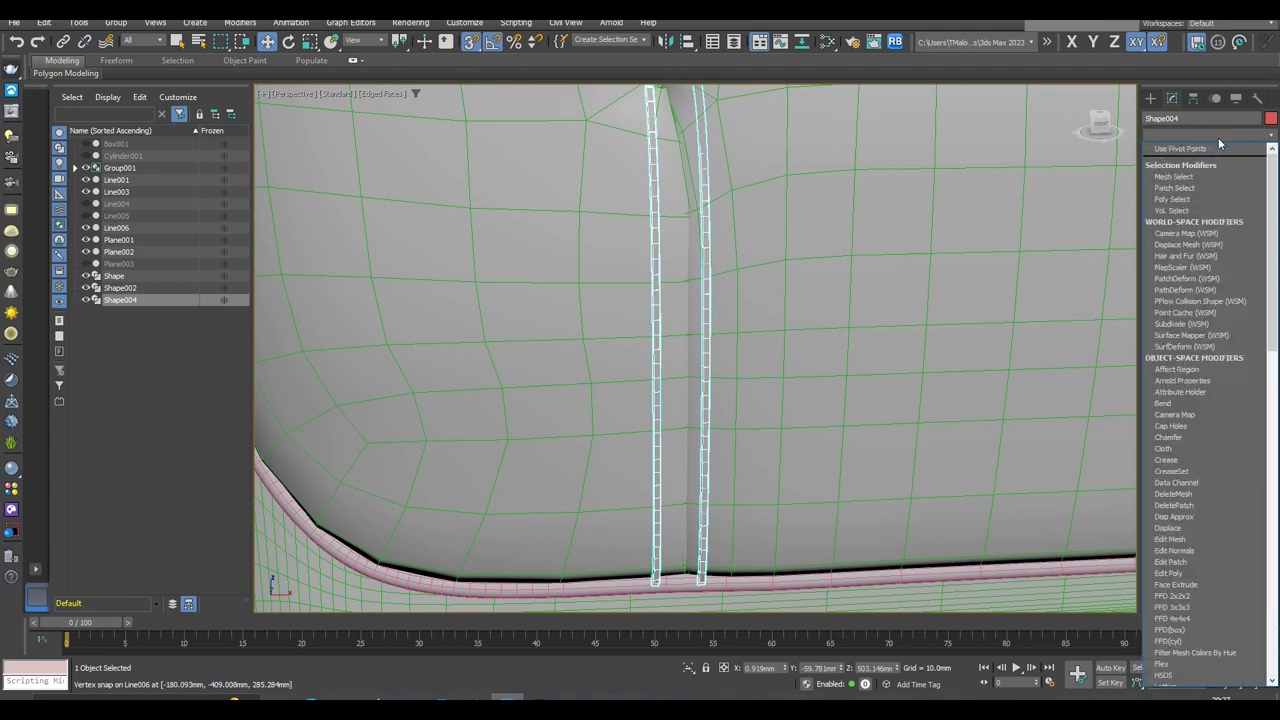
click(1200, 600)
key(F4)
scroll(821, 480, down, 3)
scroll(709, 351, up, 3)
scroll(709, 351, up, 3)
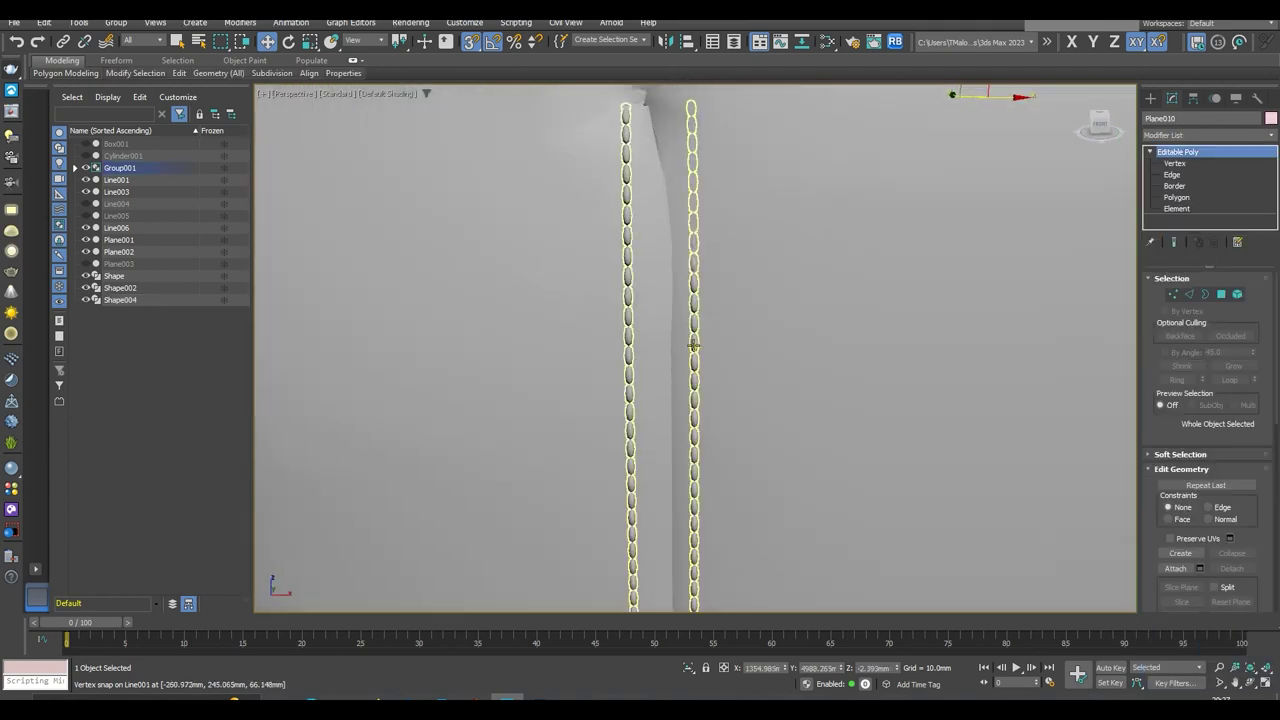
click(1181, 163)
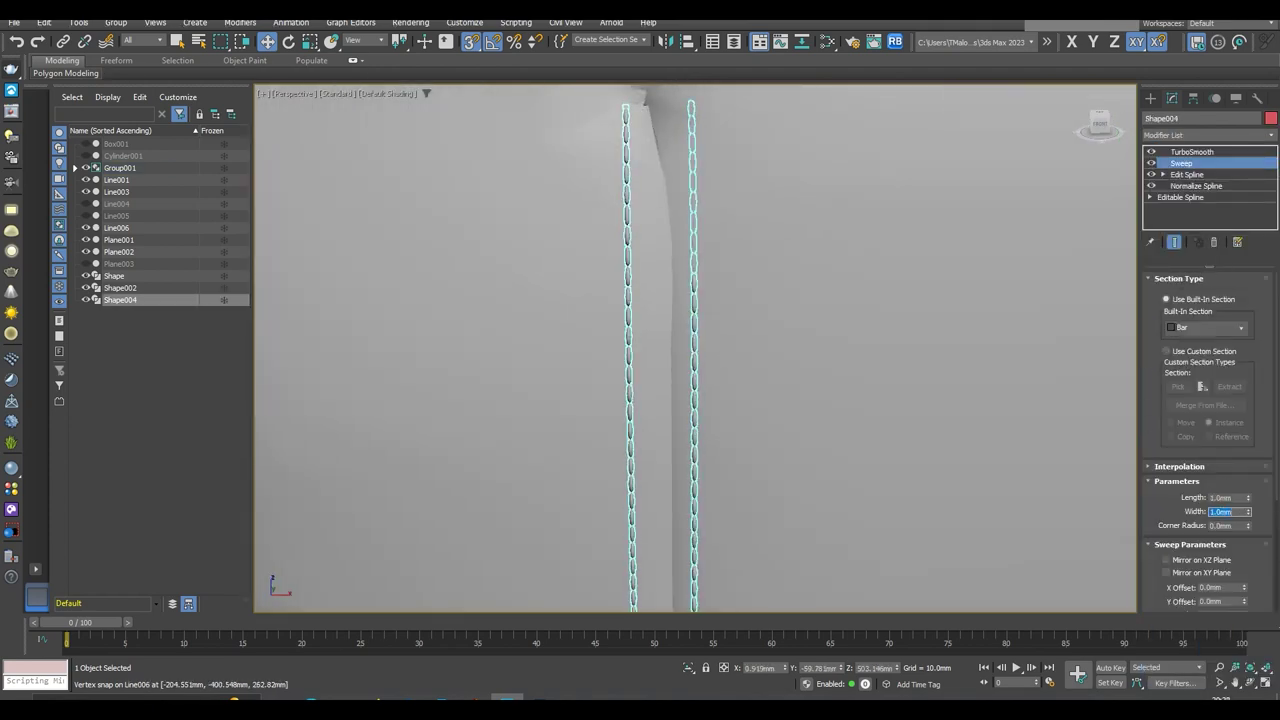
key(Return)
scroll(854, 414, down, 3)
scroll(749, 420, up, 1)
scroll(751, 400, down, 4)
scroll(765, 228, up, 4)
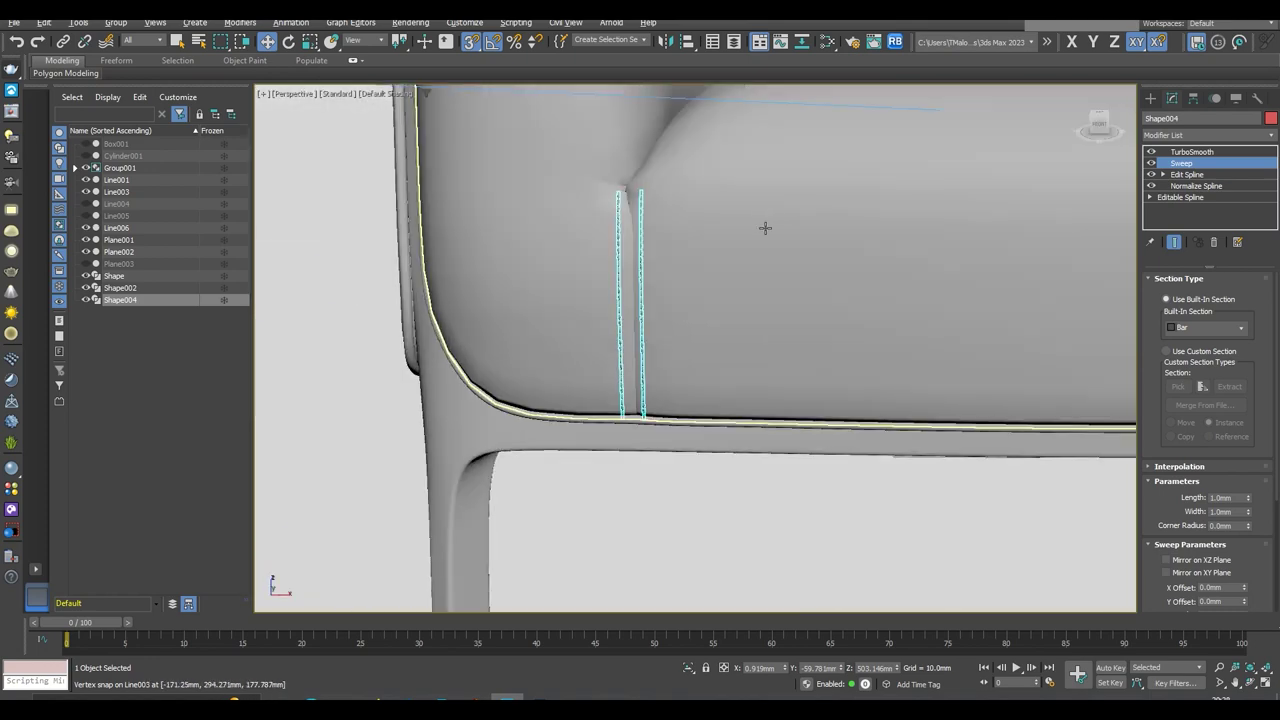
Check the reference image plane in isolation, then start a test render of the scene
alt+middle_drag(765, 228, 980, 463)
click(814, 437)
alt+middle_drag(814, 437, 800, 443)
key(alt+q)
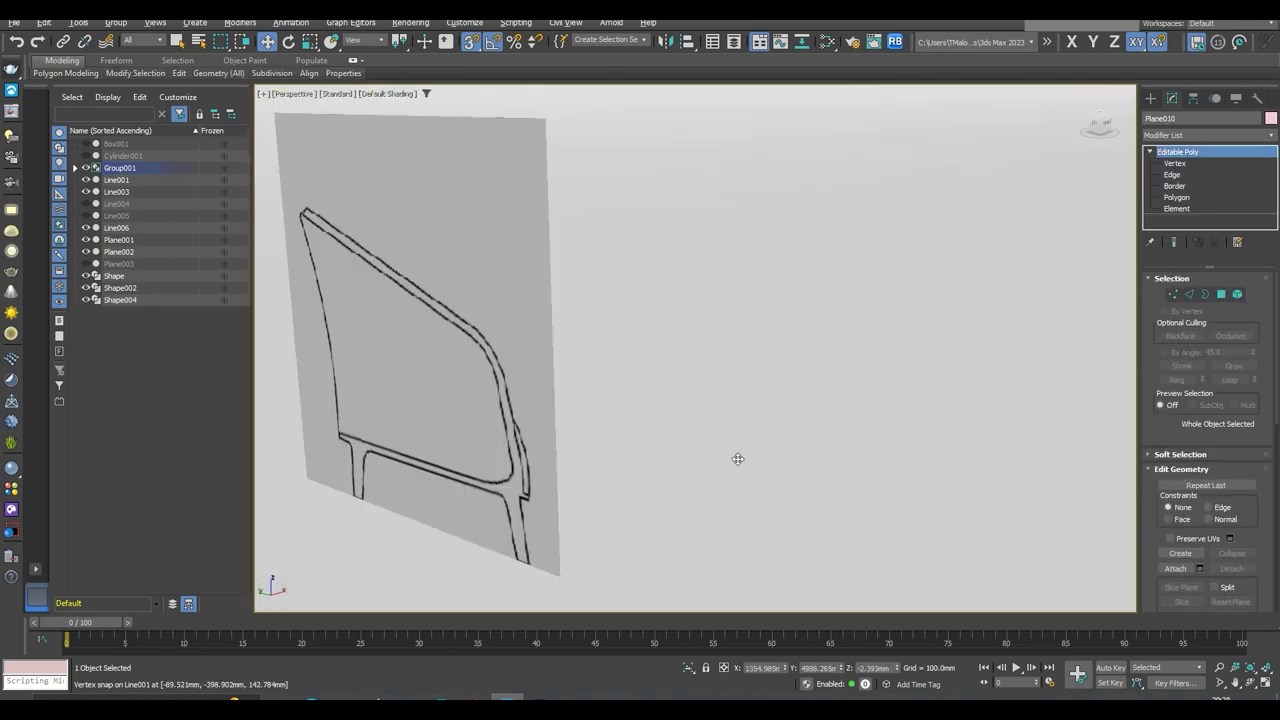
scroll(737, 459, down, 2)
key(alt+q)
scroll(813, 413, up, 3)
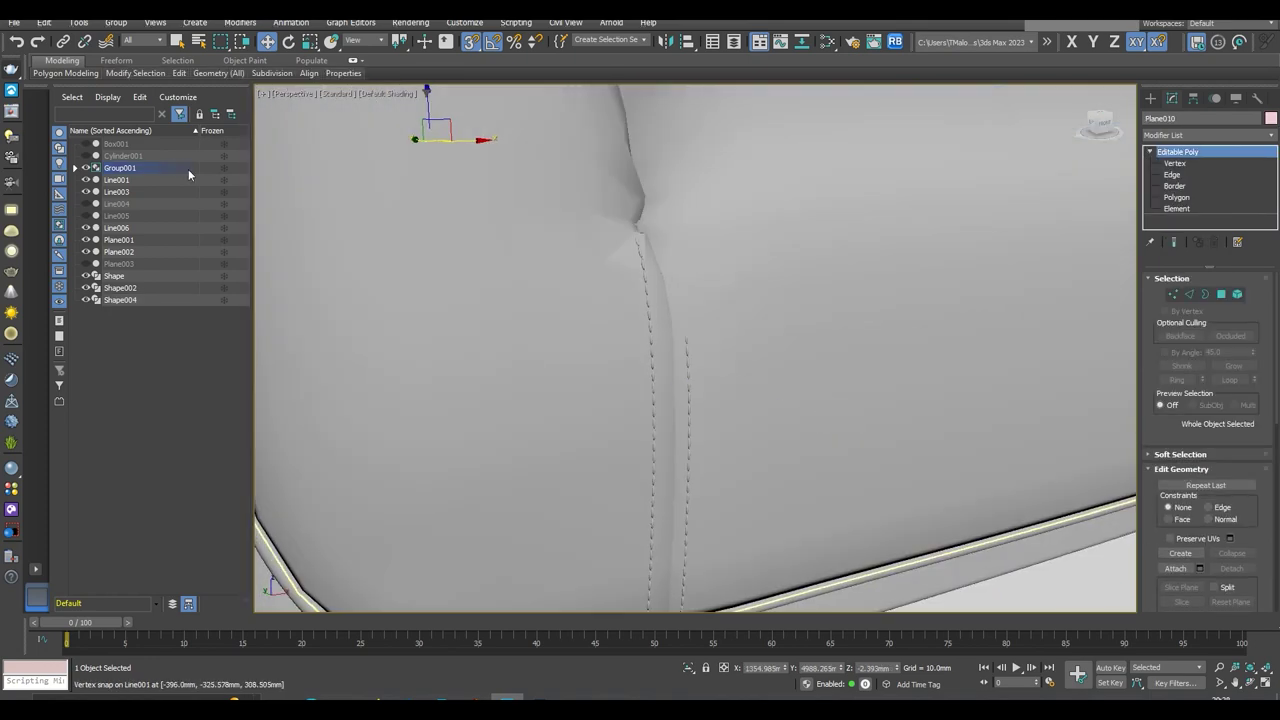
key(shift+q)
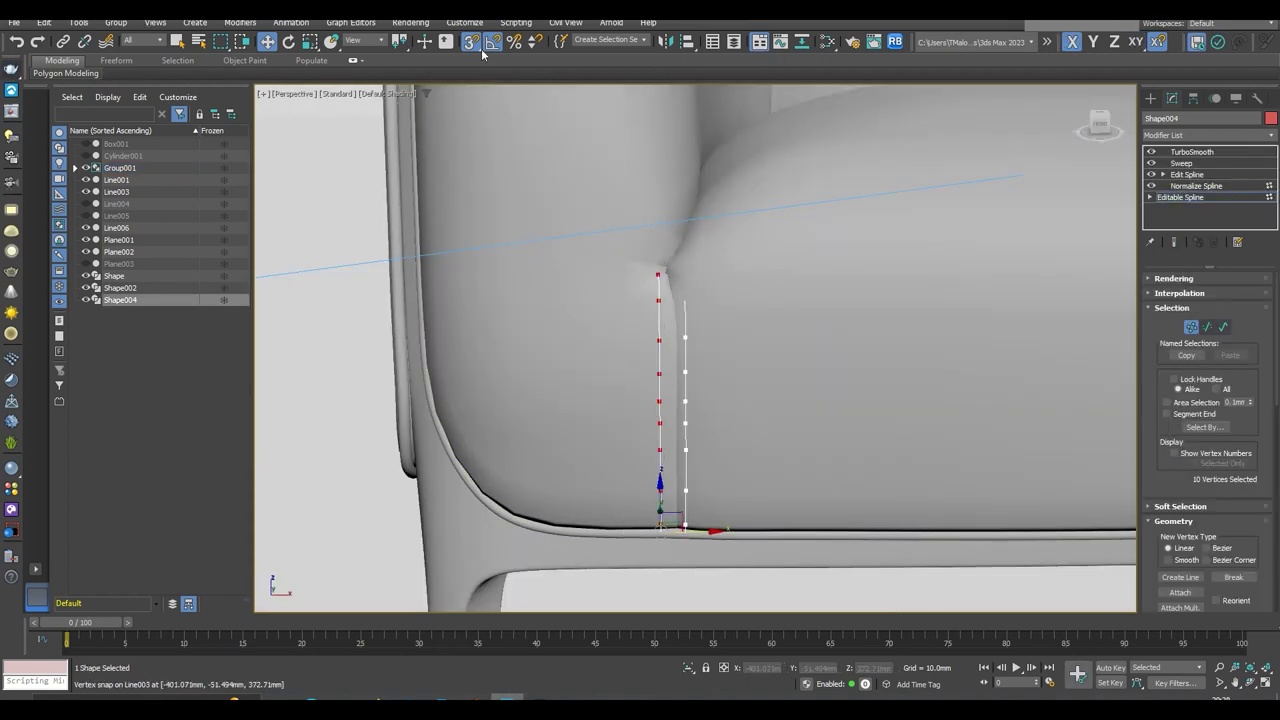
Reposition the seam curve's top vertices to follow the seat cushion crease
mouse_move(704, 533)
alt+middle_down()
mouse_move(788, 489)
mouse_move(699, 488)
alt+middle_up()
scroll(699, 488, up, 3)
scroll(675, 371, up, 2)
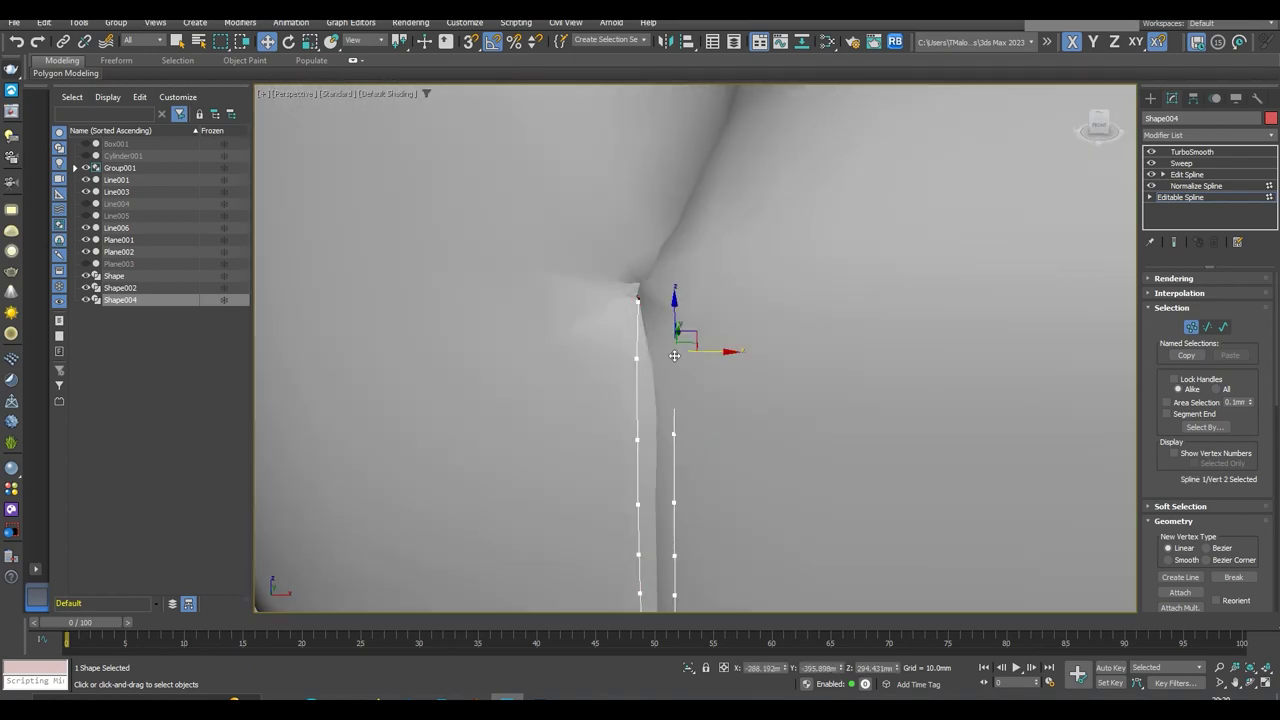
mouse_move(675, 355)
alt+middle_down()
mouse_move(697, 330)
mouse_move(766, 334)
mouse_move(702, 318)
mouse_move(758, 371)
mouse_move(745, 350)
mouse_move(717, 419)
mouse_move(700, 330)
alt+middle_up()
click(676, 298)
click(678, 282)
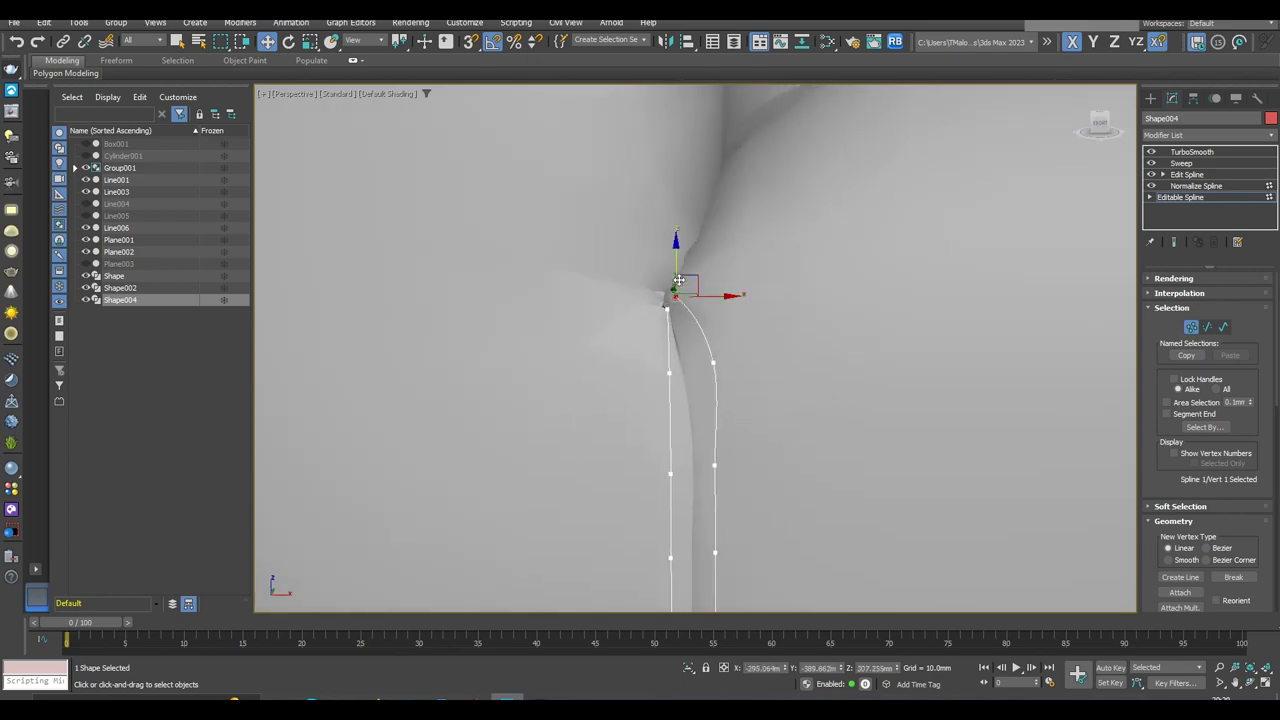
mouse_move(679, 288)
alt+middle_down()
mouse_move(743, 369)
mouse_move(719, 373)
mouse_move(716, 391)
alt+middle_up()
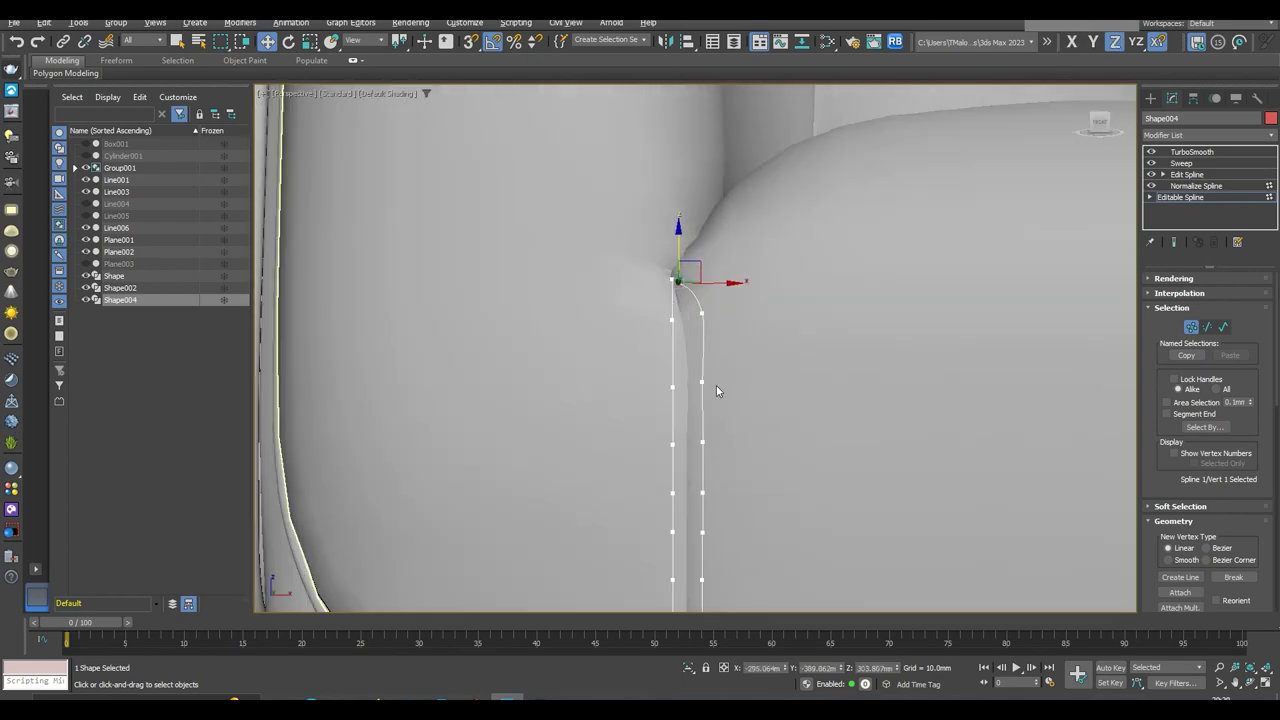
mouse_move(716, 297)
alt+middle_down()
mouse_move(603, 329)
mouse_move(700, 300)
alt+middle_up()
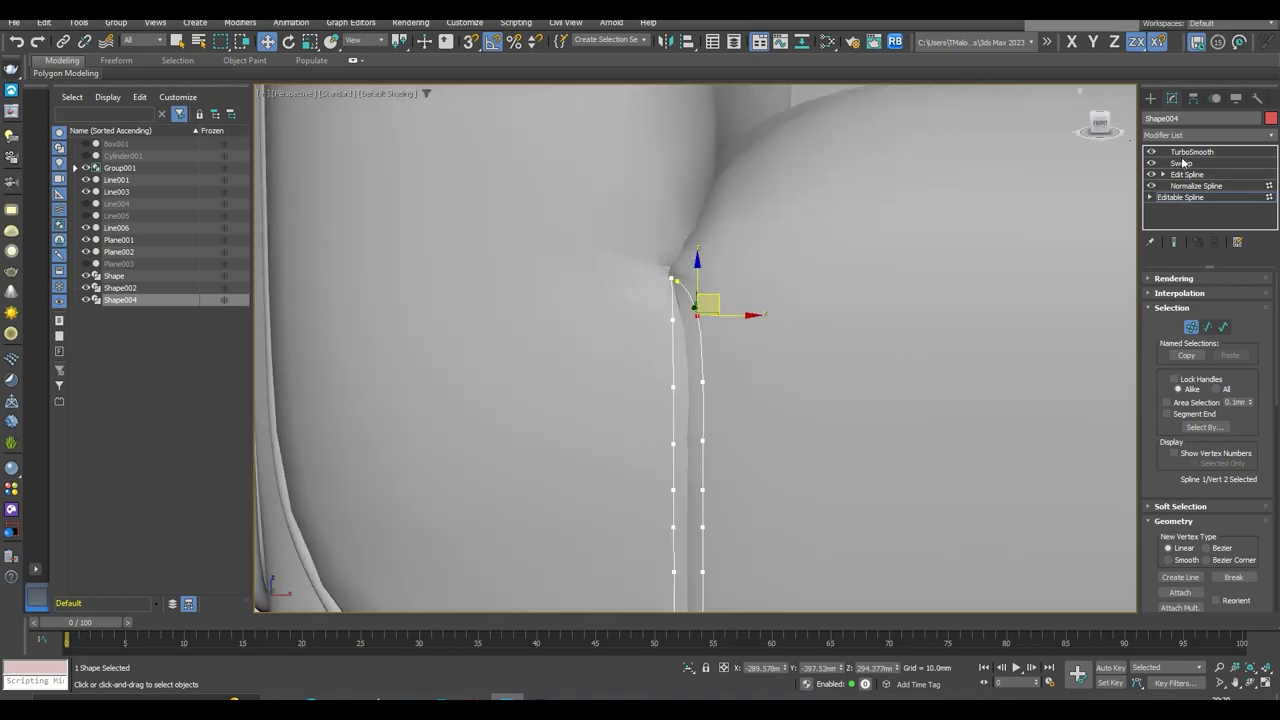
Delete TurboSmooth, Sweep, Edit Spline and Normalize Spline, leaving the bare Editable Spline
click(1190, 151)
mouse_move(1060, 257)
alt+middle_down()
mouse_move(912, 366)
mouse_move(826, 300)
mouse_move(812, 310)
alt+middle_up()
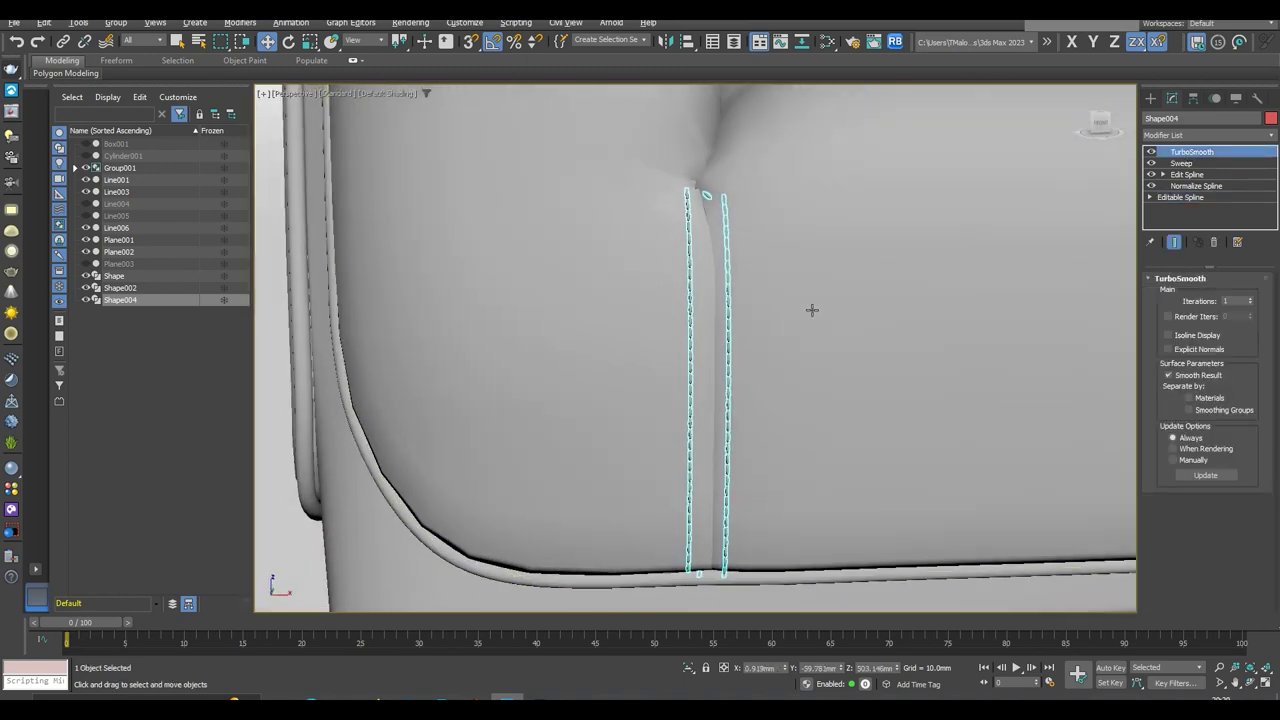
click(1188, 154)
shift+click(1188, 163)
key(Delete)
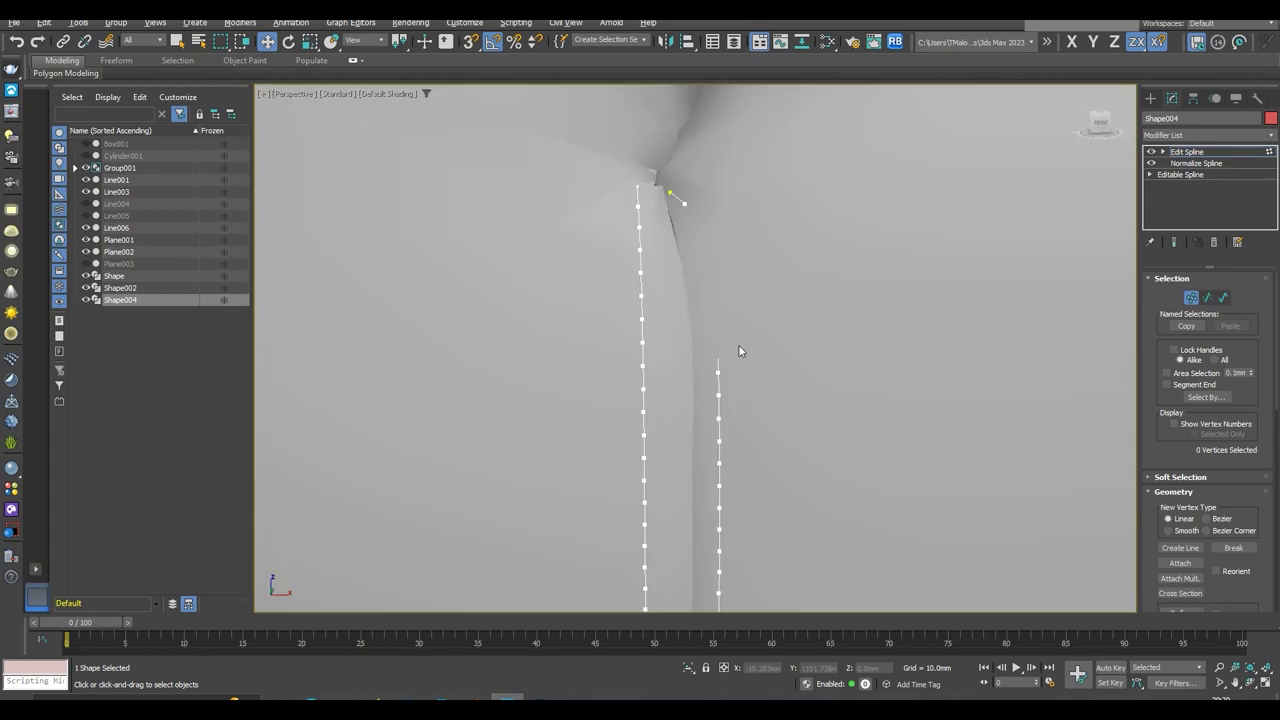
shift+click(1200, 161)
key(Delete)
scroll(843, 388, down, 5)
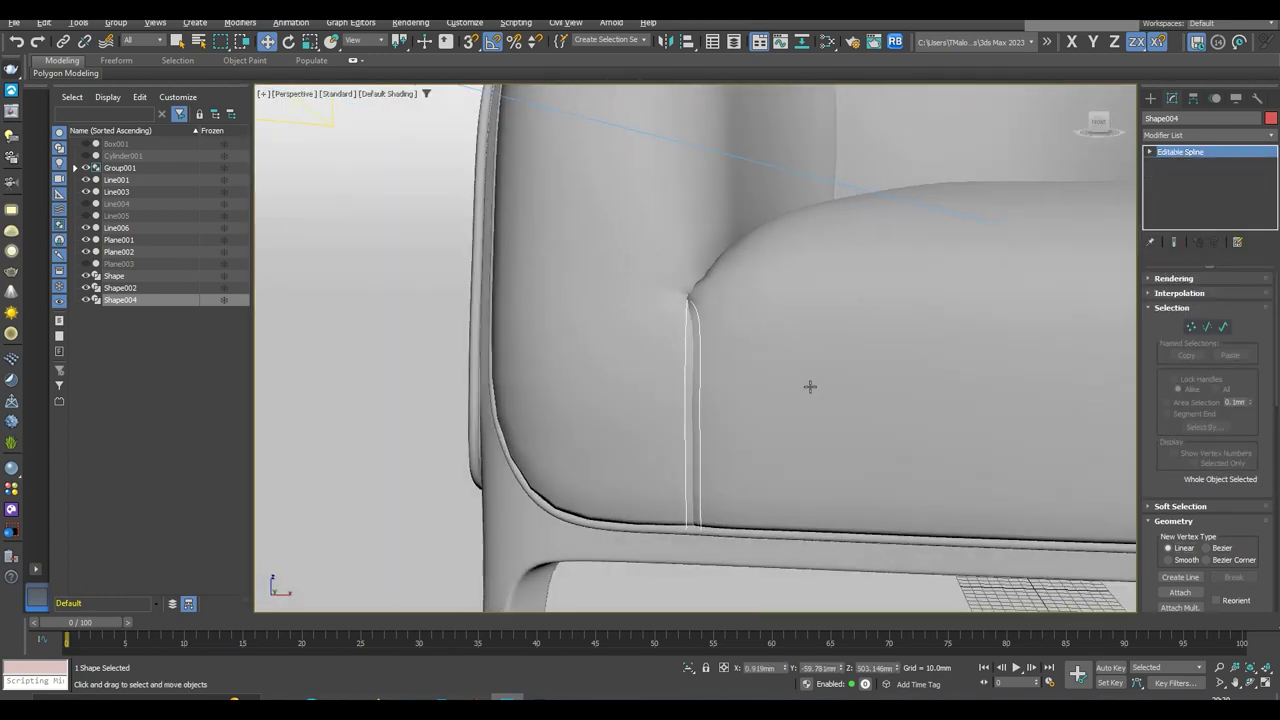
Inspect the spline's vertices in wireframe and shaded views, then view the whole armchair
key(1)
scroll(791, 375, up, 3)
key(F3)
scroll(733, 388, up, 3)
key(F3)
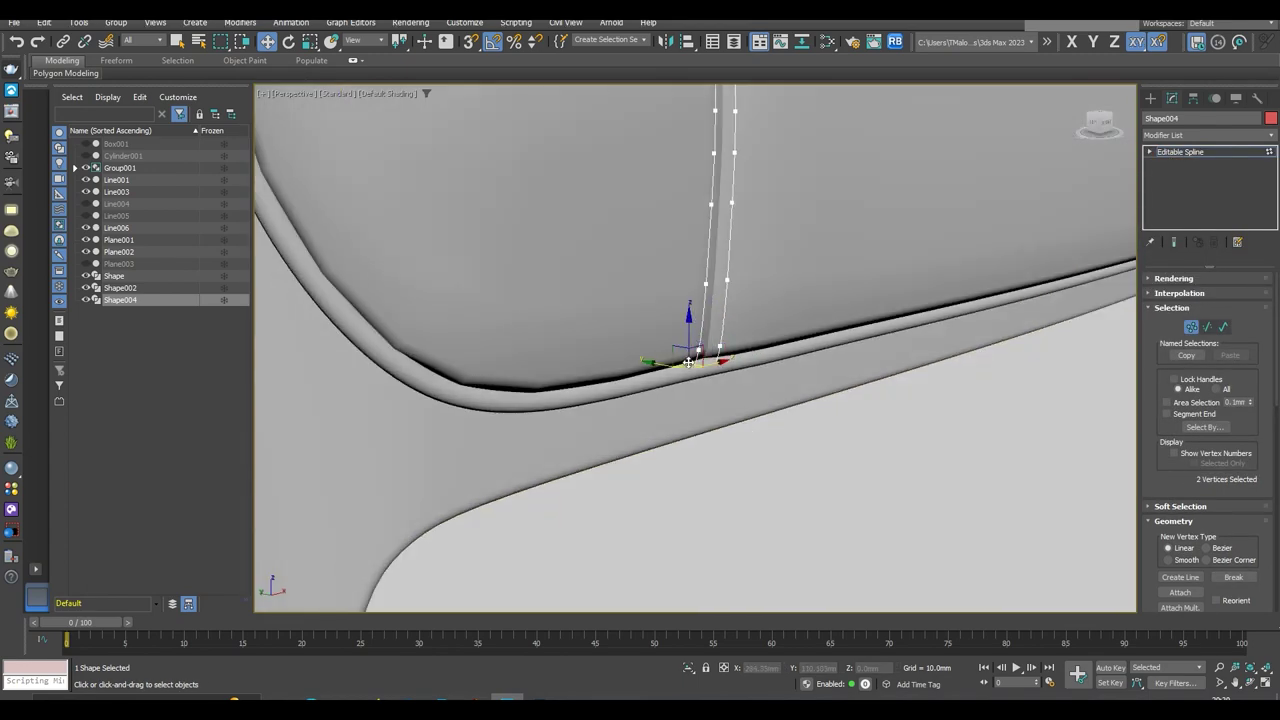
scroll(757, 360, down, 3)
scroll(697, 367, up, 3)
key(1)
mouse_move(697, 367)
alt+middle_down()
mouse_move(783, 366)
mouse_move(706, 380)
mouse_move(908, 354)
mouse_move(773, 370)
alt+middle_up()
Add Normalize Spline and Edit Spline back onto the seam curves
scroll(773, 370, up, 1)
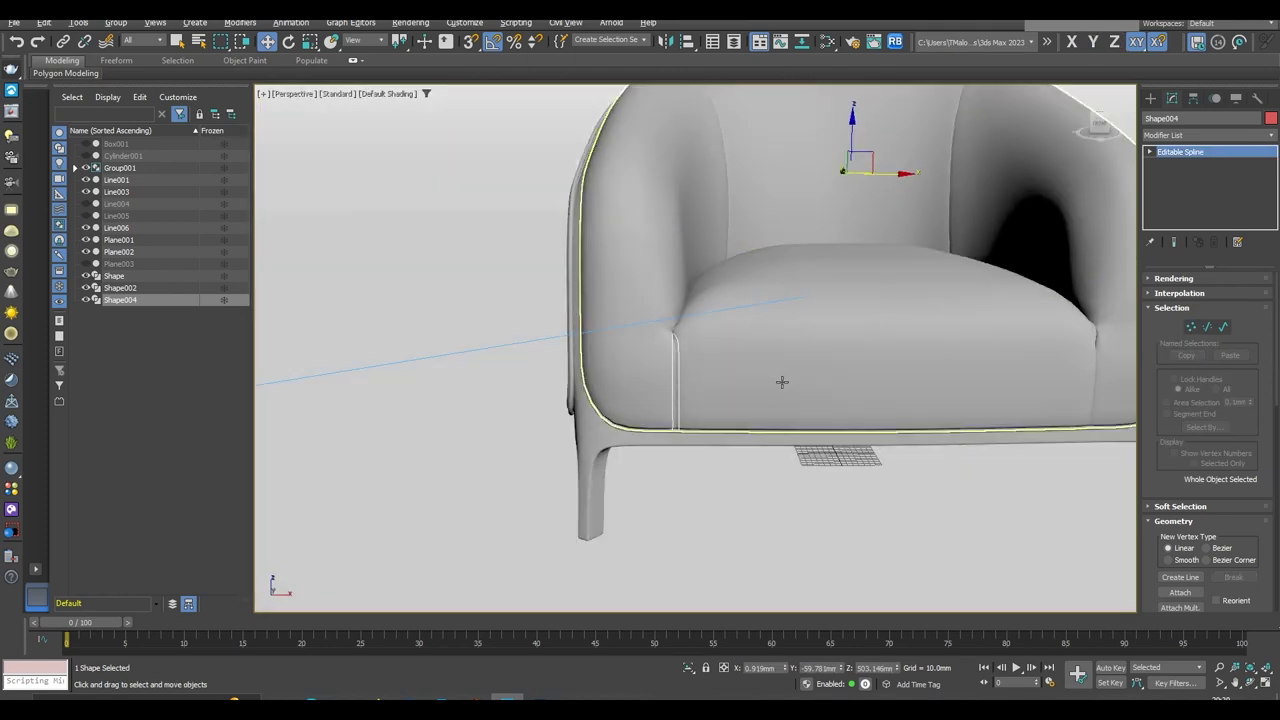
scroll(686, 366, up, 2)
scroll(686, 366, up, 2)
click(1228, 134)
text(norm)
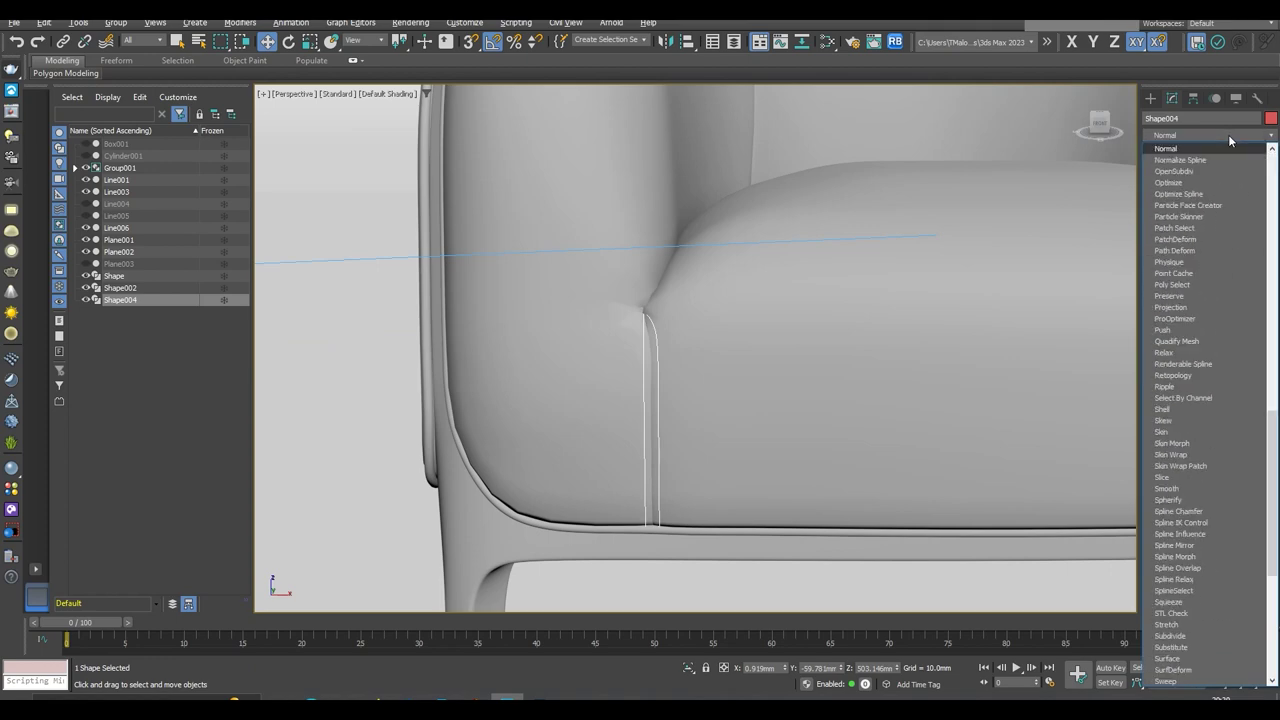
key(Return)
click(1210, 135)
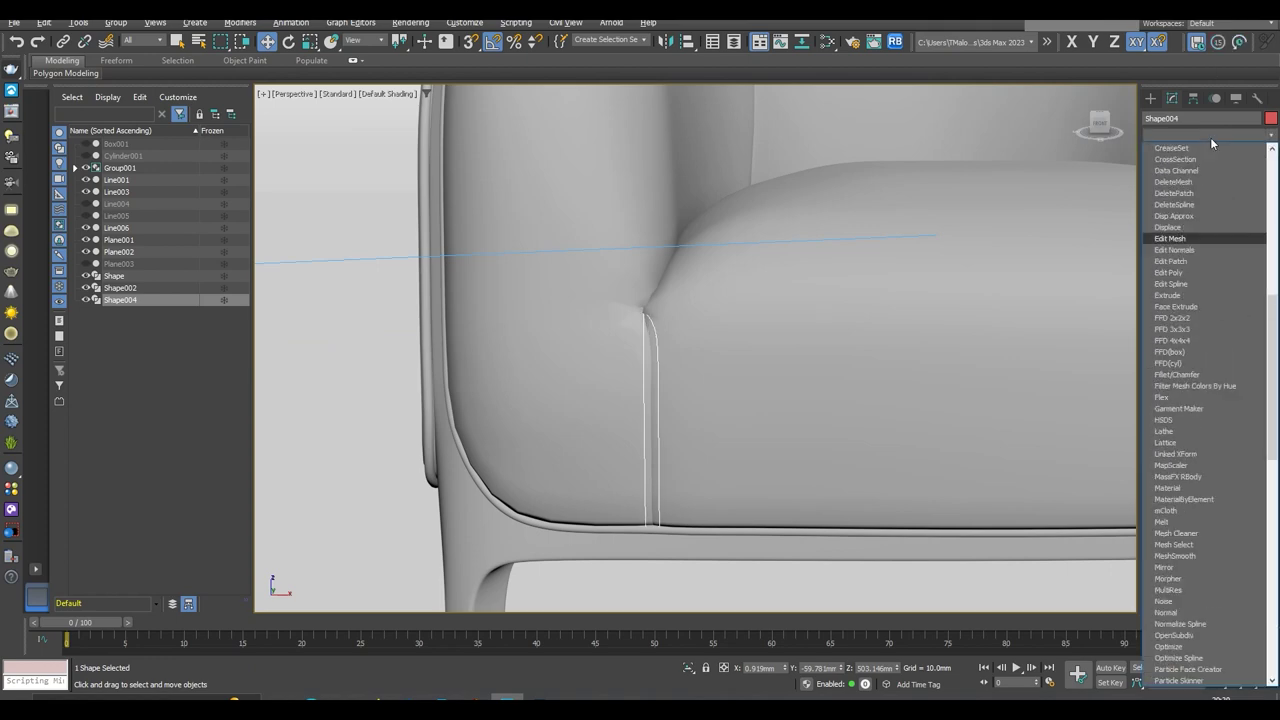
text(edit s)
key(Return)
Select all seam vertices and add a Sweep modifier to rebuild the stitch bar
mouse_move(876, 352)
alt+middle_down()
mouse_move(884, 279)
mouse_move(764, 296)
mouse_move(760, 335)
mouse_move(1059, 426)
alt+middle_up()
key(ctrl+a)
click(1214, 134)
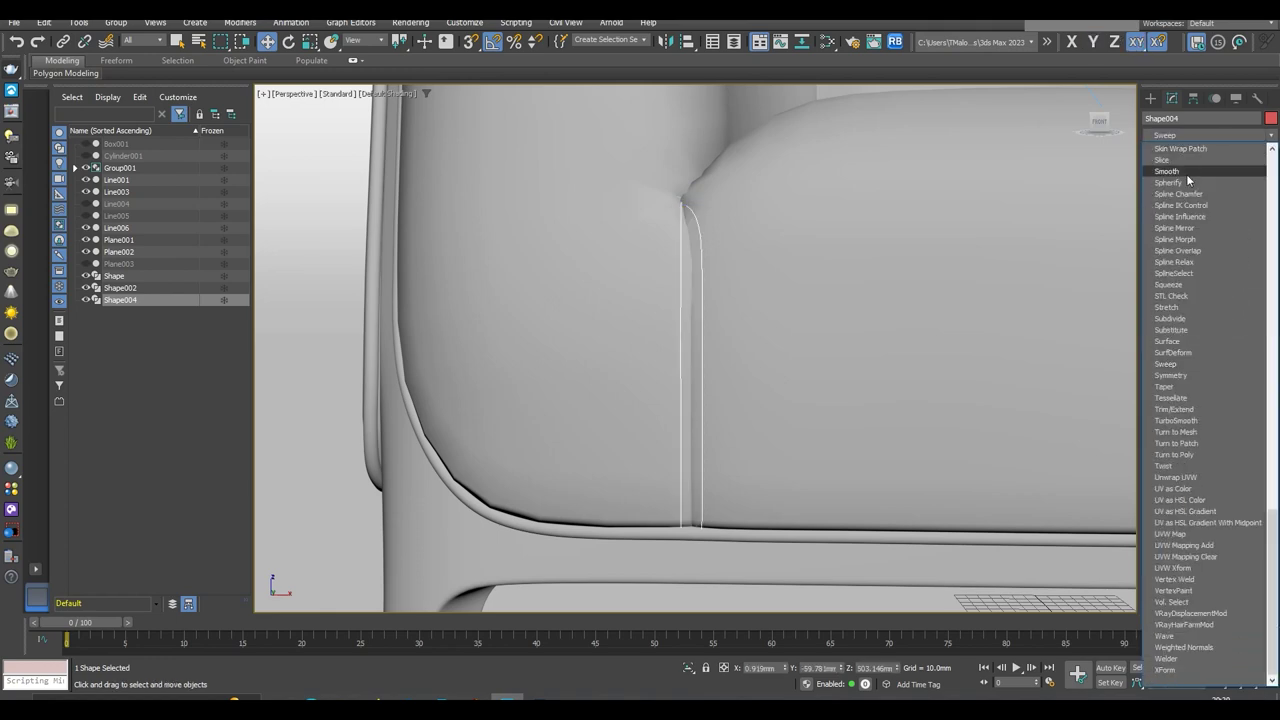
text(sweep)
key(Return)
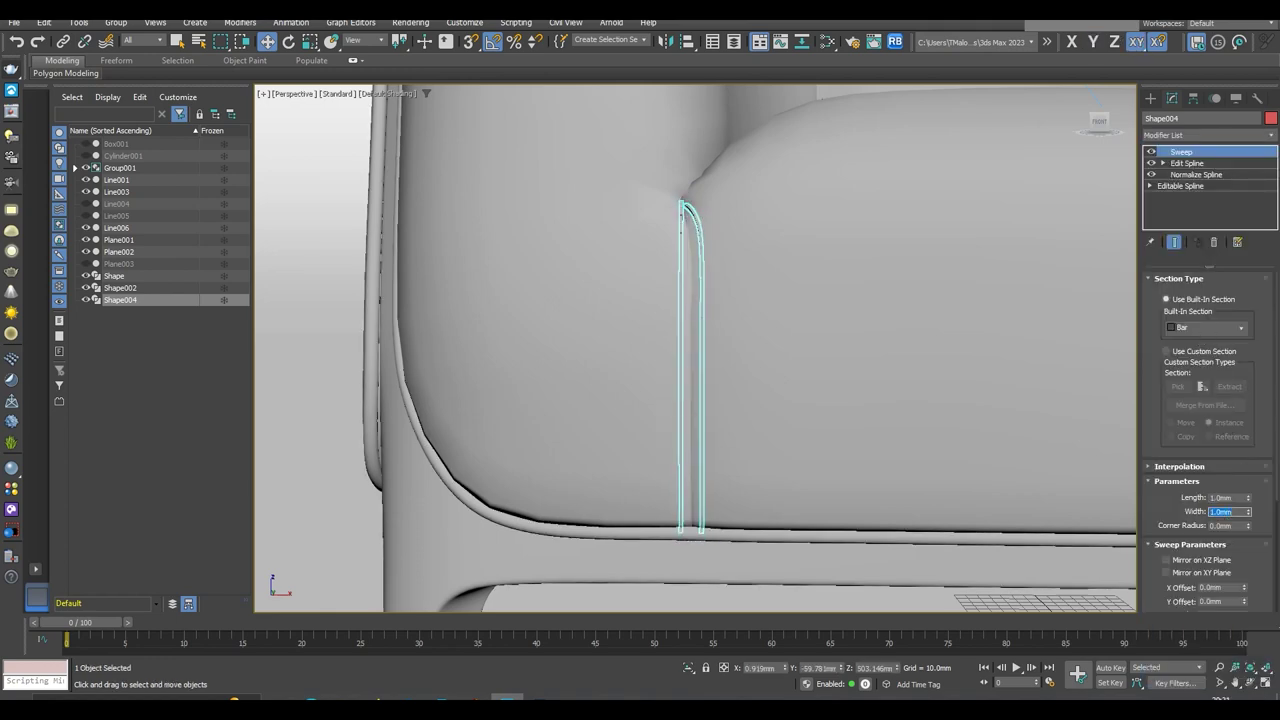
click(1204, 137)
Reselect the seam geometry and add an Edit Poly modifier on top of the stack
alt+middle_drag(700, 350, 910, 400)
click(910, 400)
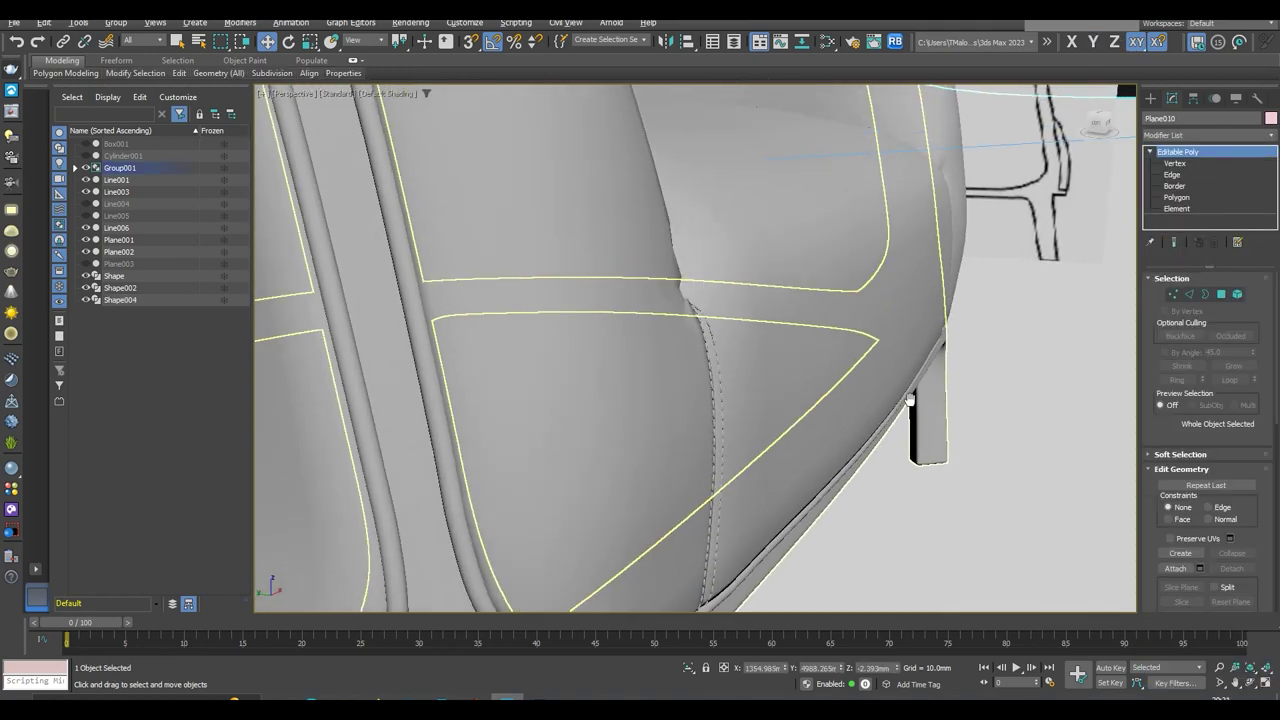
scroll(910, 400, up, 3)
scroll(905, 390, down, 10)
scroll(600, 380, up, 6)
scroll(693, 342, up, 6)
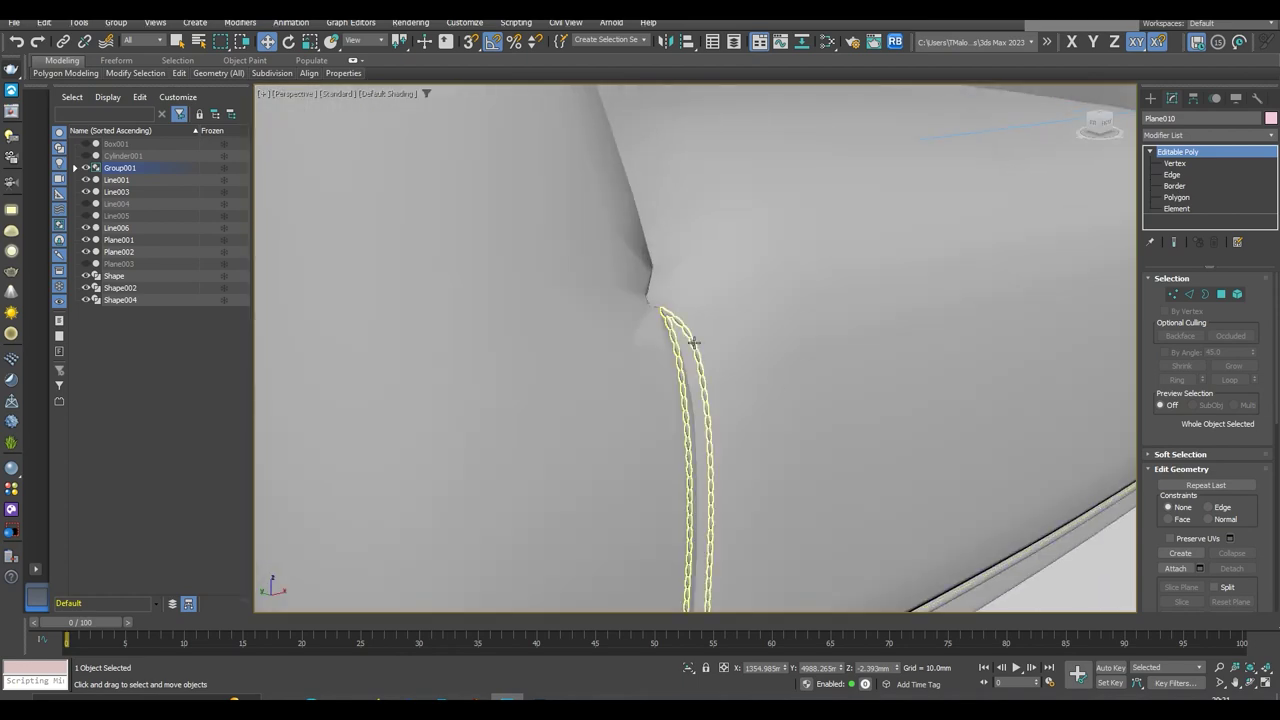
click(693, 342)
mouse_move(693, 342)
alt+middle_down()
mouse_move(714, 409)
mouse_move(734, 417)
alt+middle_up()
click(1210, 135)
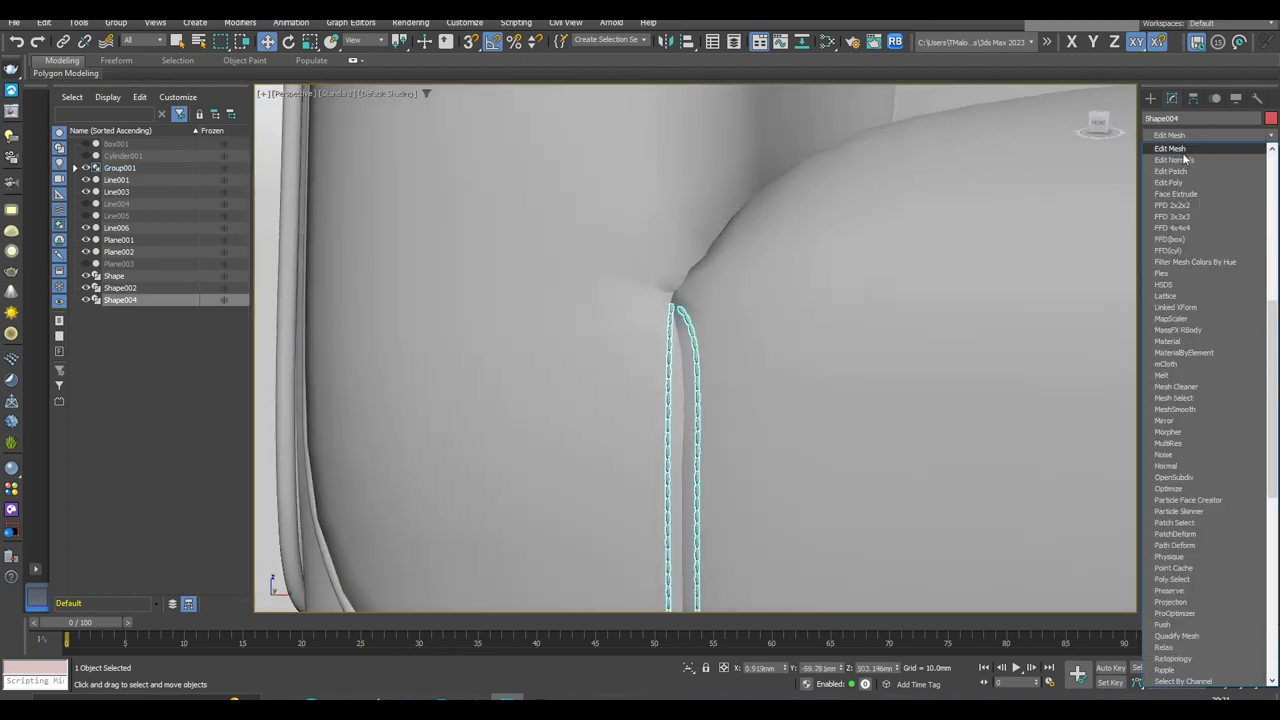
click(1168, 182)
Enable soft selection on the seam's upper vertices at 38.2mm falloff and inspect both vertex chains
click(1200, 309)
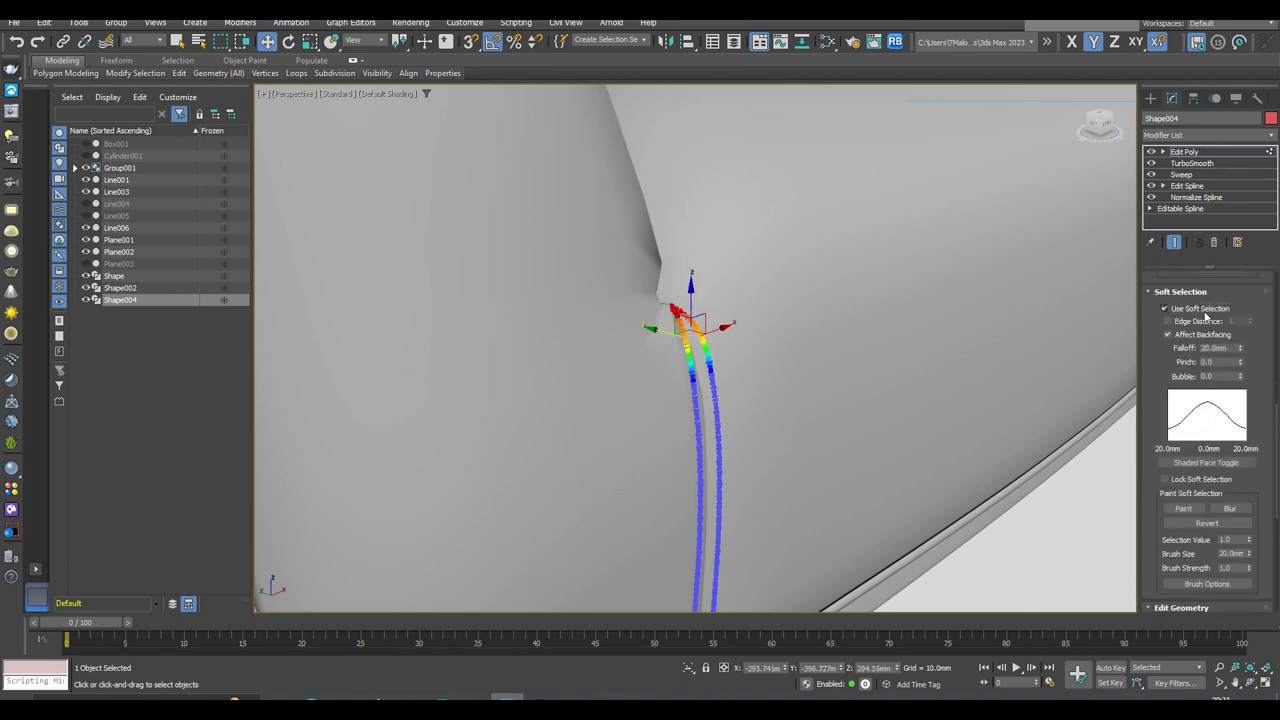
mouse_move(700, 380)
alt+middle_down()
mouse_move(716, 393)
mouse_move(713, 414)
mouse_move(811, 403)
mouse_move(694, 409)
mouse_move(680, 431)
mouse_move(829, 273)
mouse_move(740, 400)
mouse_move(697, 427)
mouse_move(628, 425)
alt+middle_up()
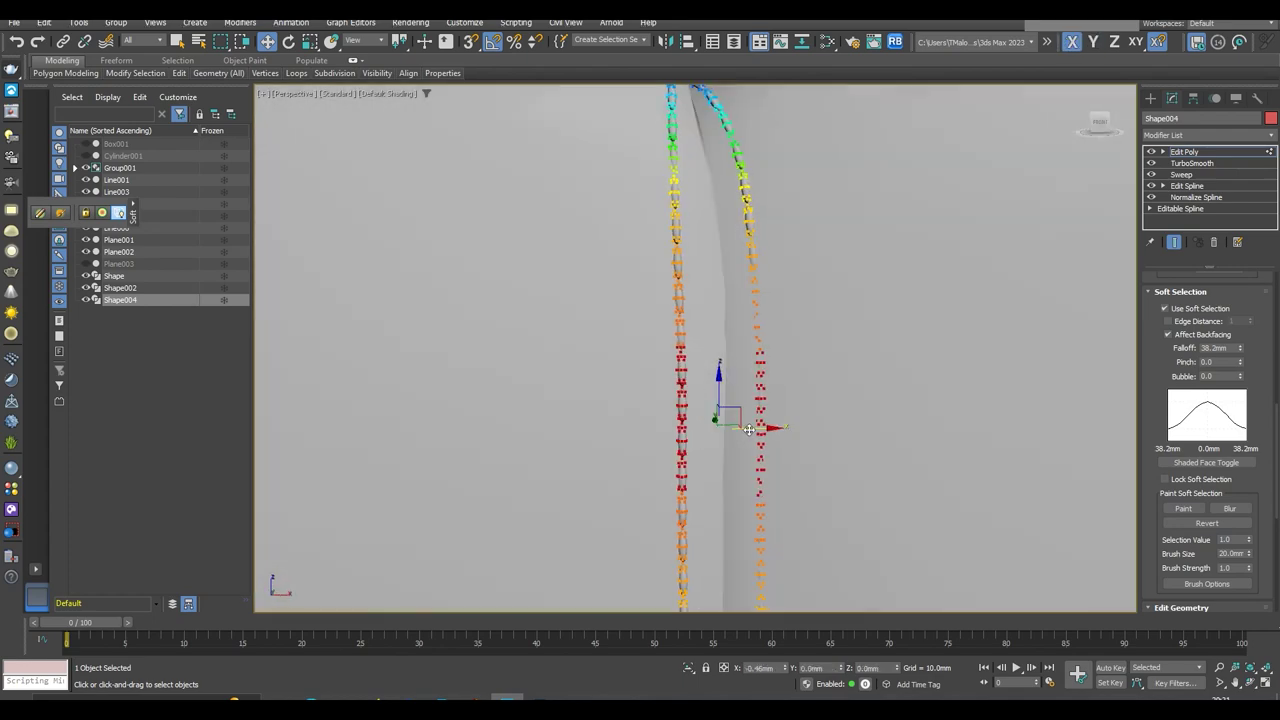
alt+middle_drag(747, 429, 747, 421)
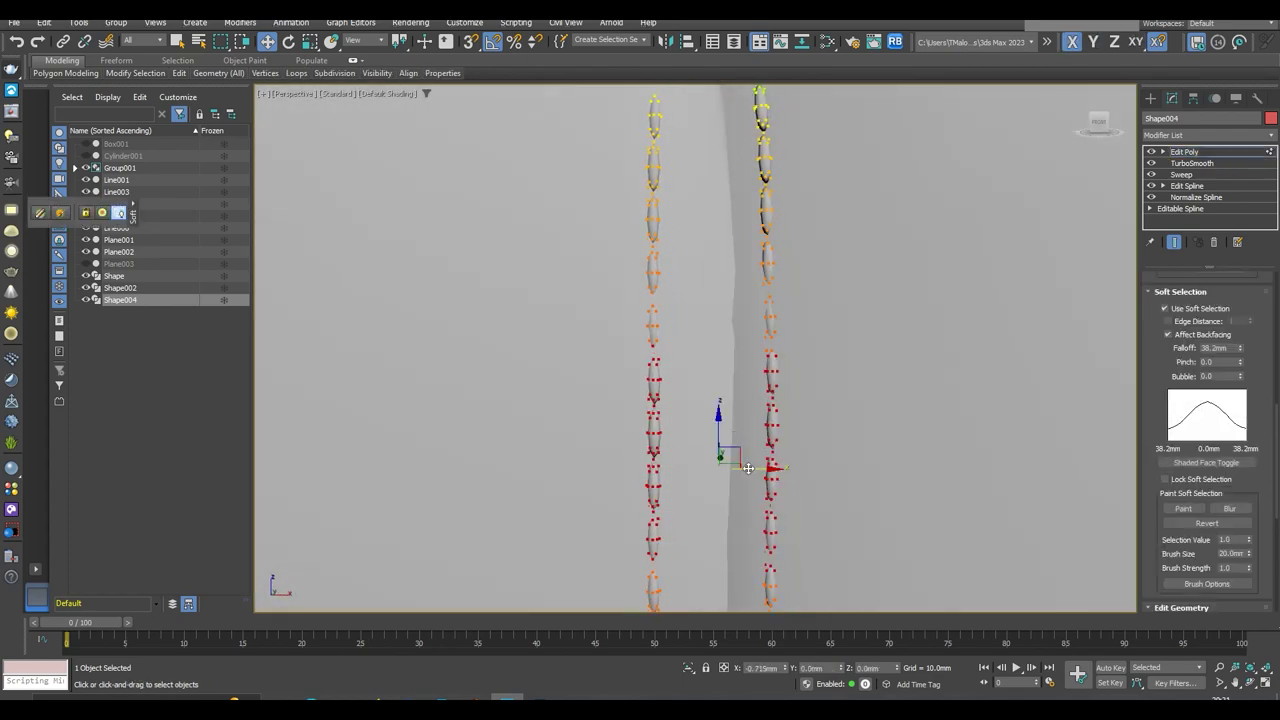
scroll(748, 468, down, 5)
key(1)
scroll(691, 466, down, 5)
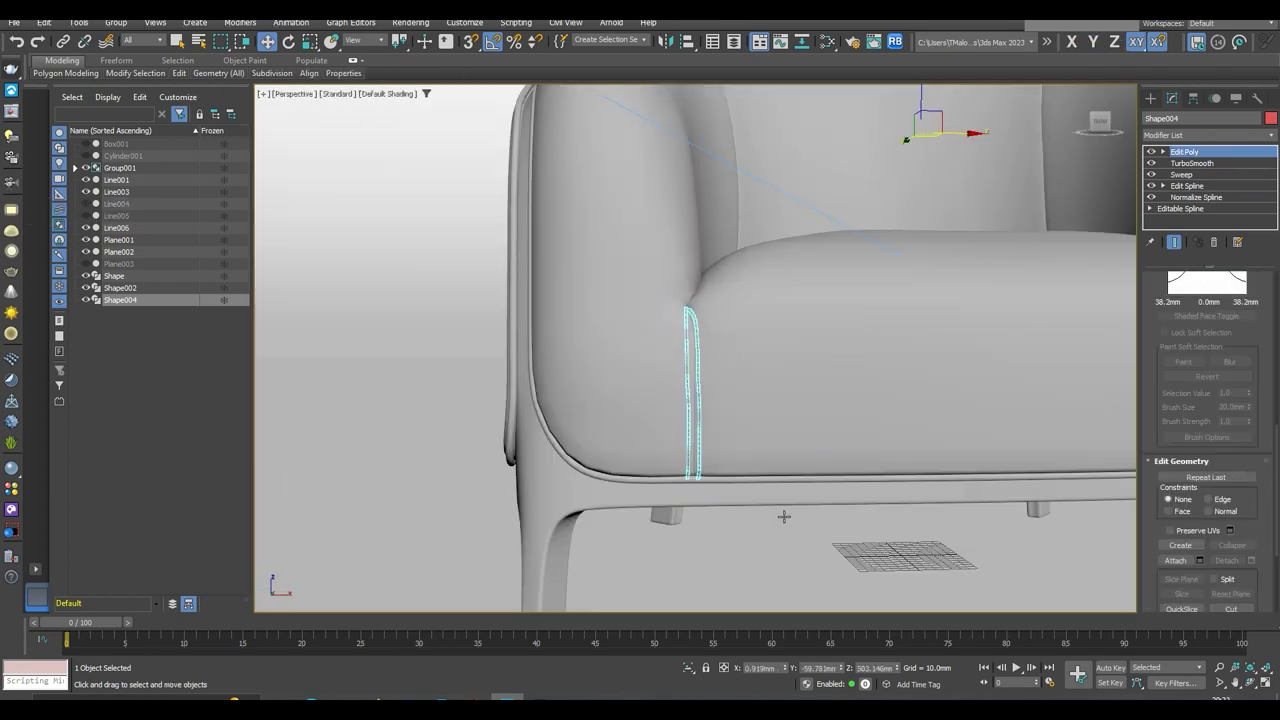
Select the seat cushion surface and look around the seat seam
click(784, 516)
scroll(784, 516, down, 5)
scroll(857, 343, up, 4)
scroll(766, 463, up, 3)
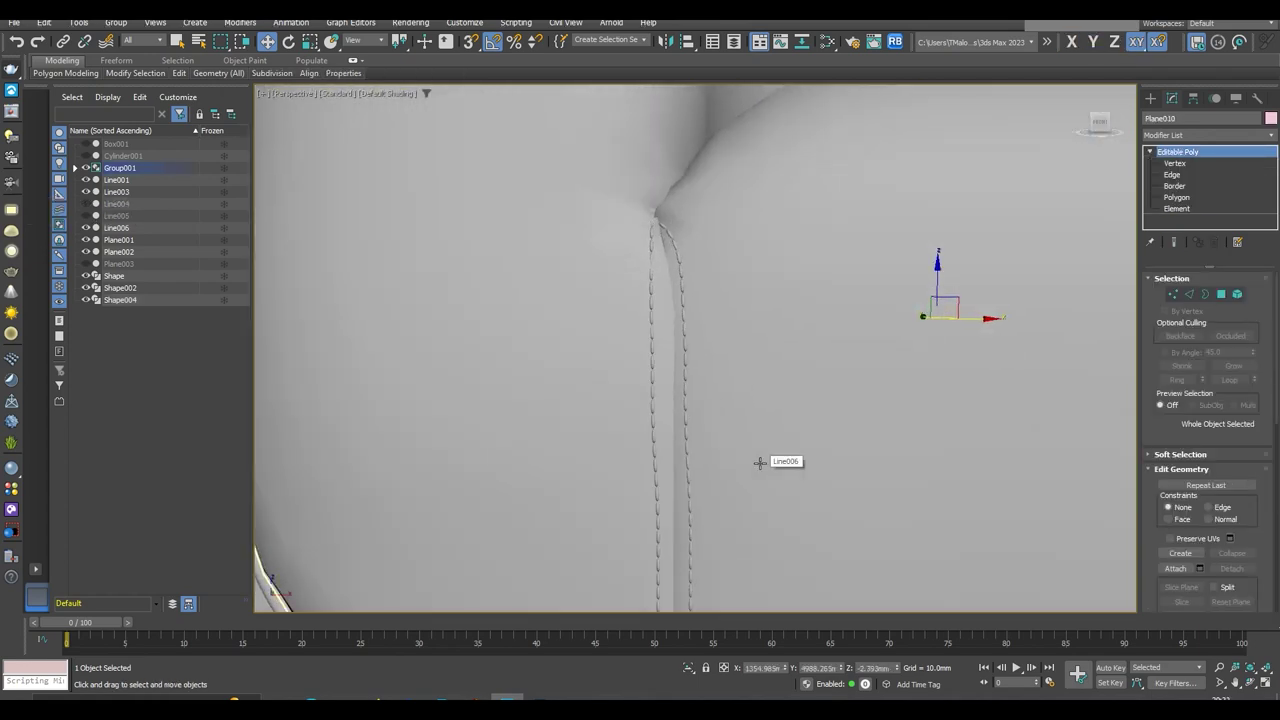
scroll(760, 462, down, 5)
alt+middle_drag(729, 429, 1049, 471)
scroll(797, 469, up, 5)
Recheck the seam's soft selection, then exit sub-object editing and select the outer frame shape Line006
click(1203, 164)
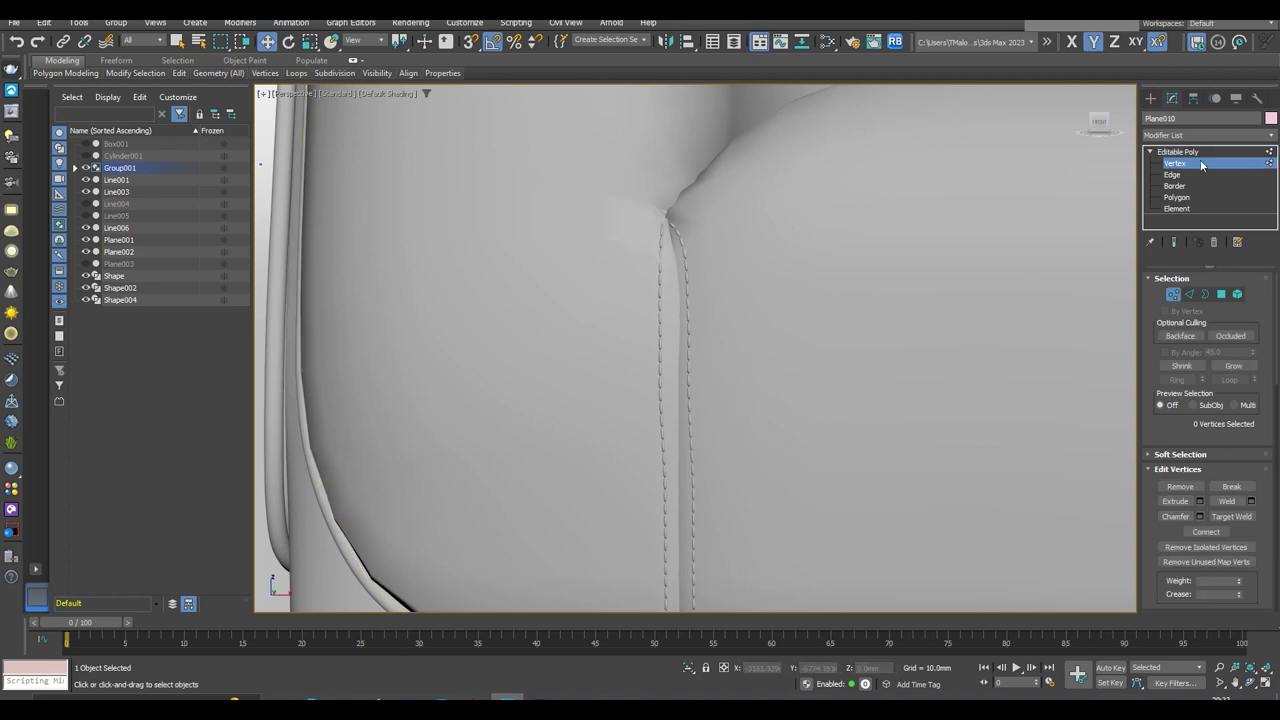
click(700, 388)
key(1)
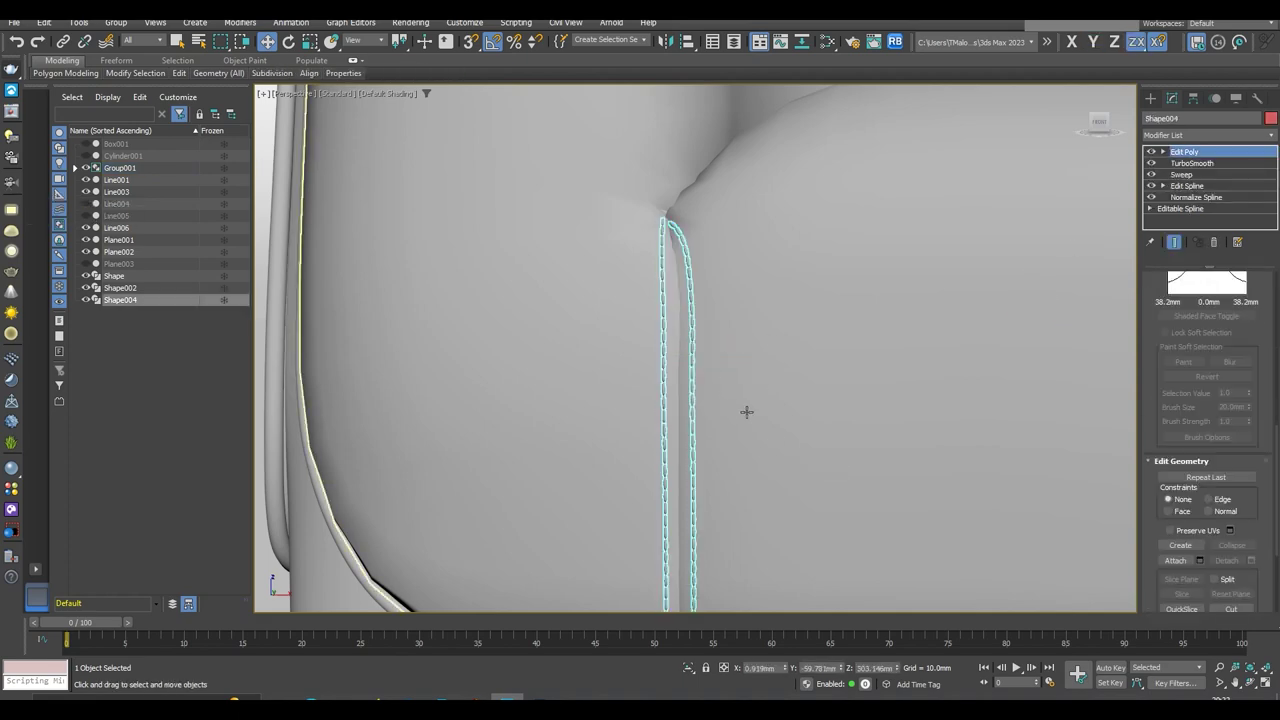
click(760, 420)
scroll(608, 434, down, 5)
scroll(898, 461, up, 5)
scroll(898, 461, down, 5)
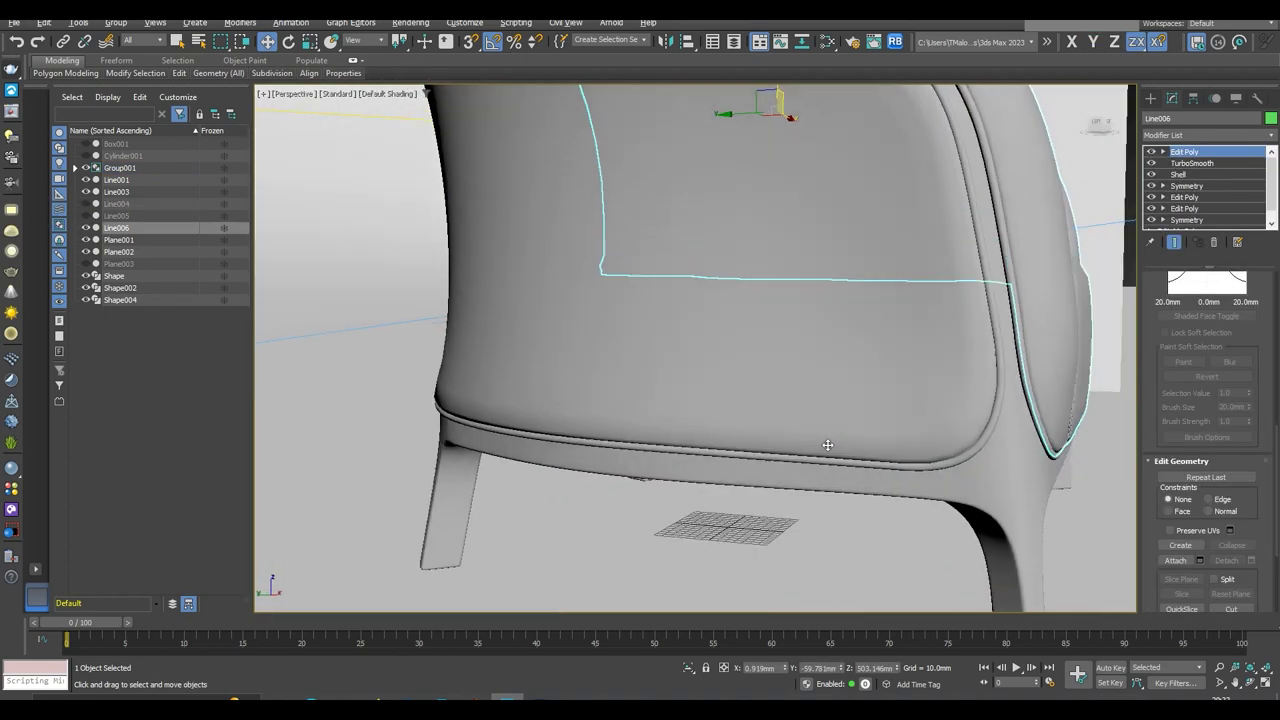
Render the camera view in V-Ray and zoom in on the seat-to-arm seams
key(c)
key(shift+q)
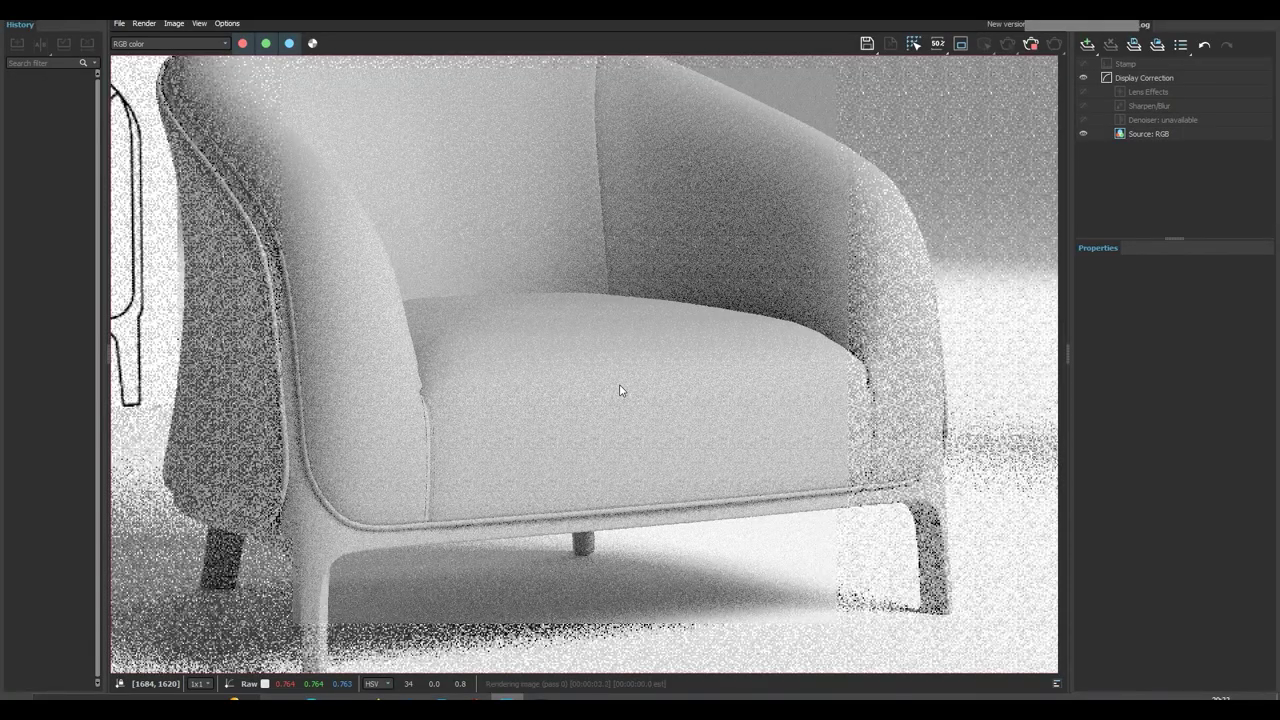
scroll(620, 390, up, 5)
middle_drag(494, 417, 903, 417)
scroll(890, 397, up, 3)
scroll(890, 397, down, 3)
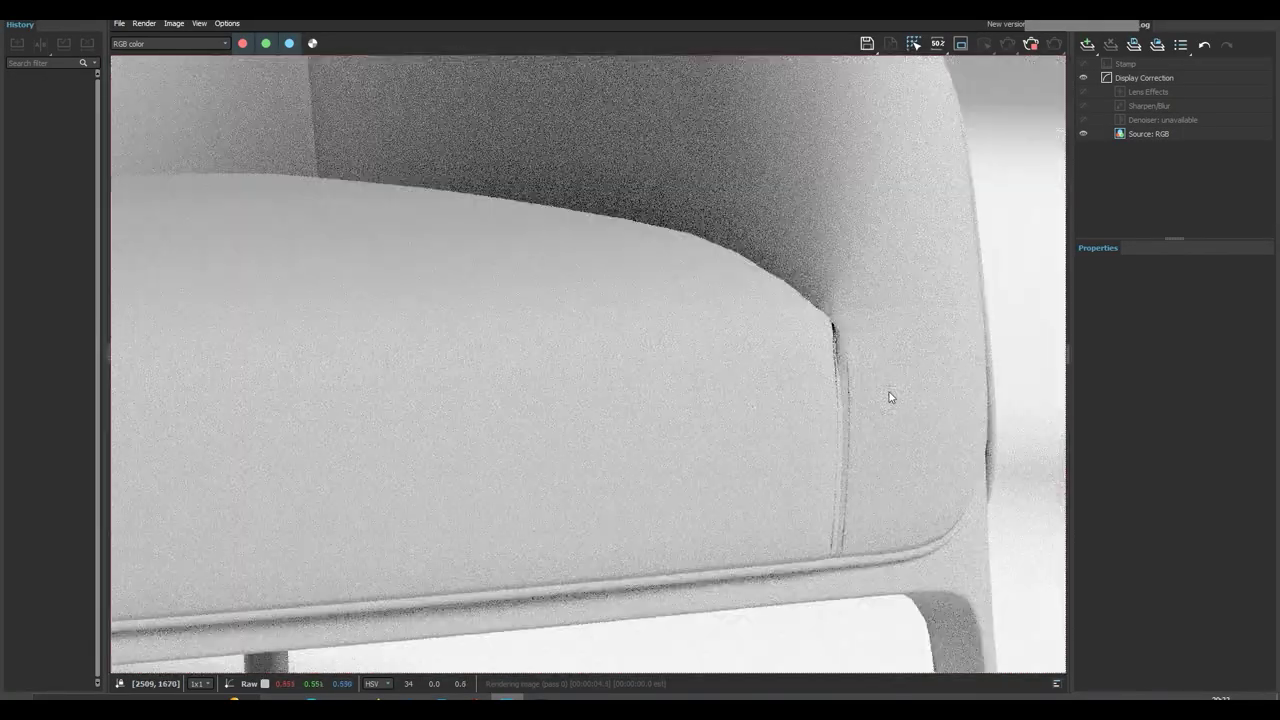
scroll(890, 397, down, 2)
scroll(880, 376, up, 3)
scroll(880, 376, down, 3)
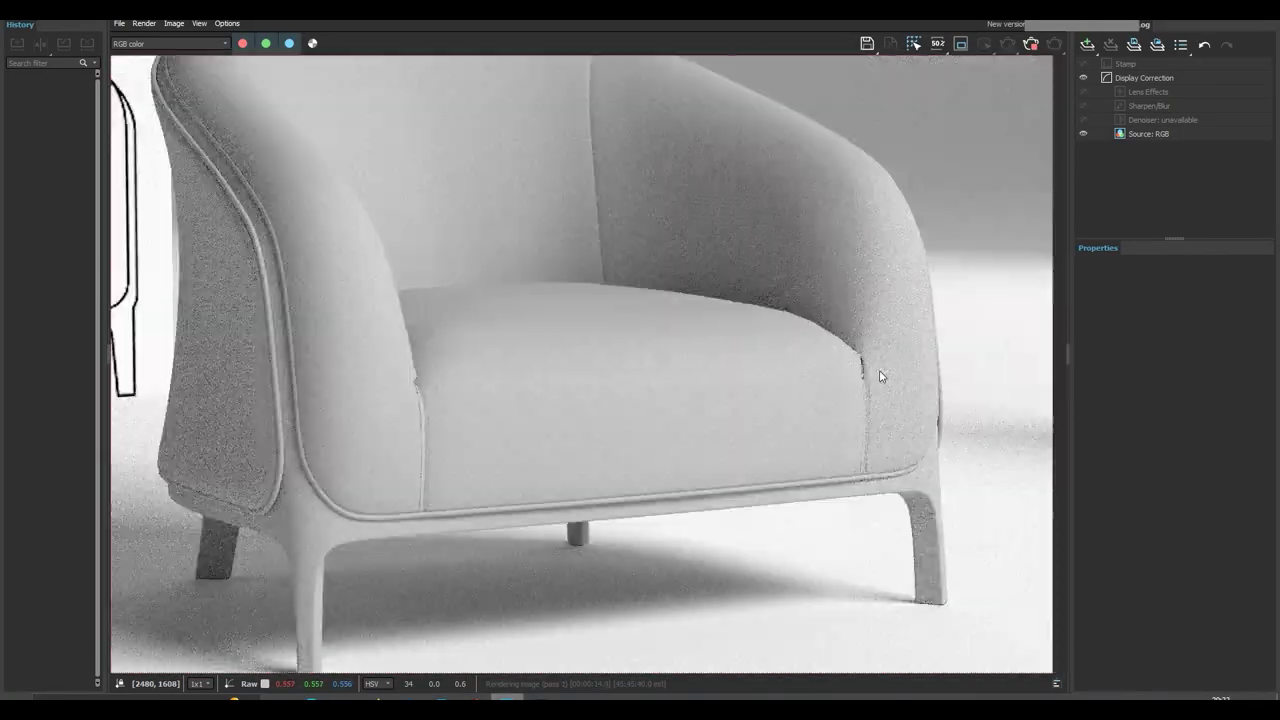
scroll(880, 376, up, 3)
scroll(880, 406, down, 3)
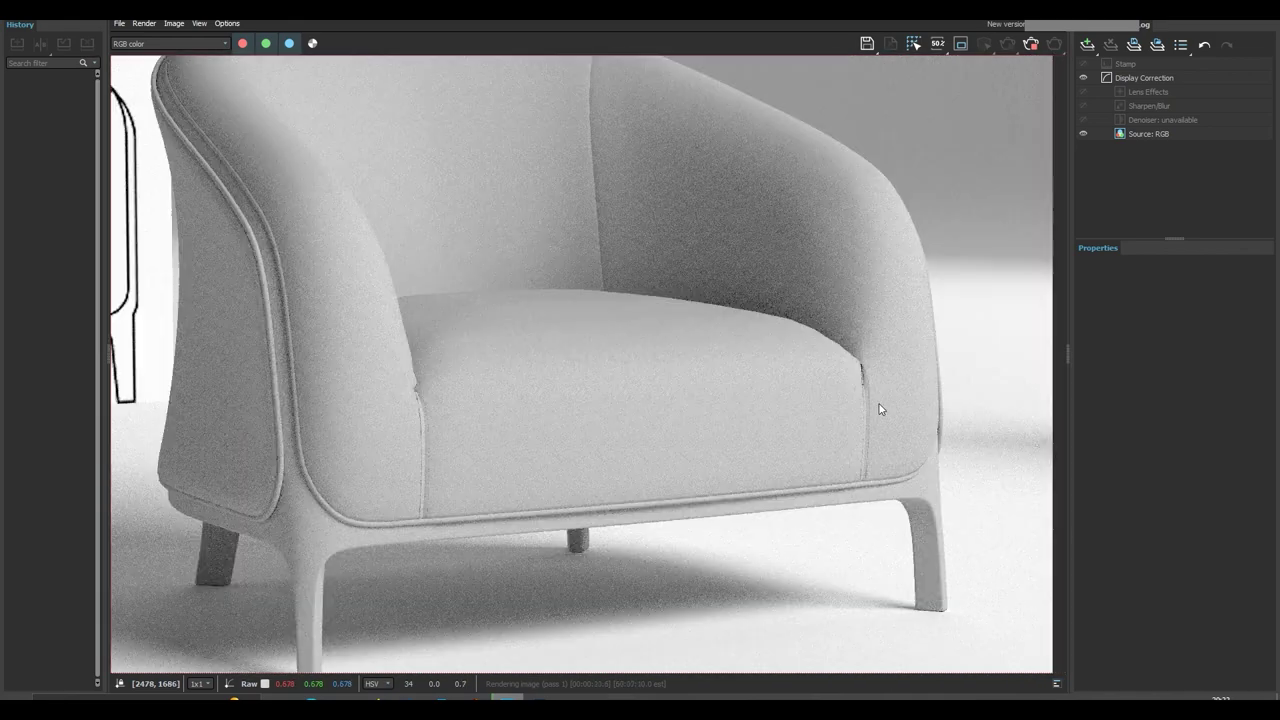
scroll(880, 409, up, 3)
scroll(803, 405, down, 3)
scroll(803, 405, up, 2)
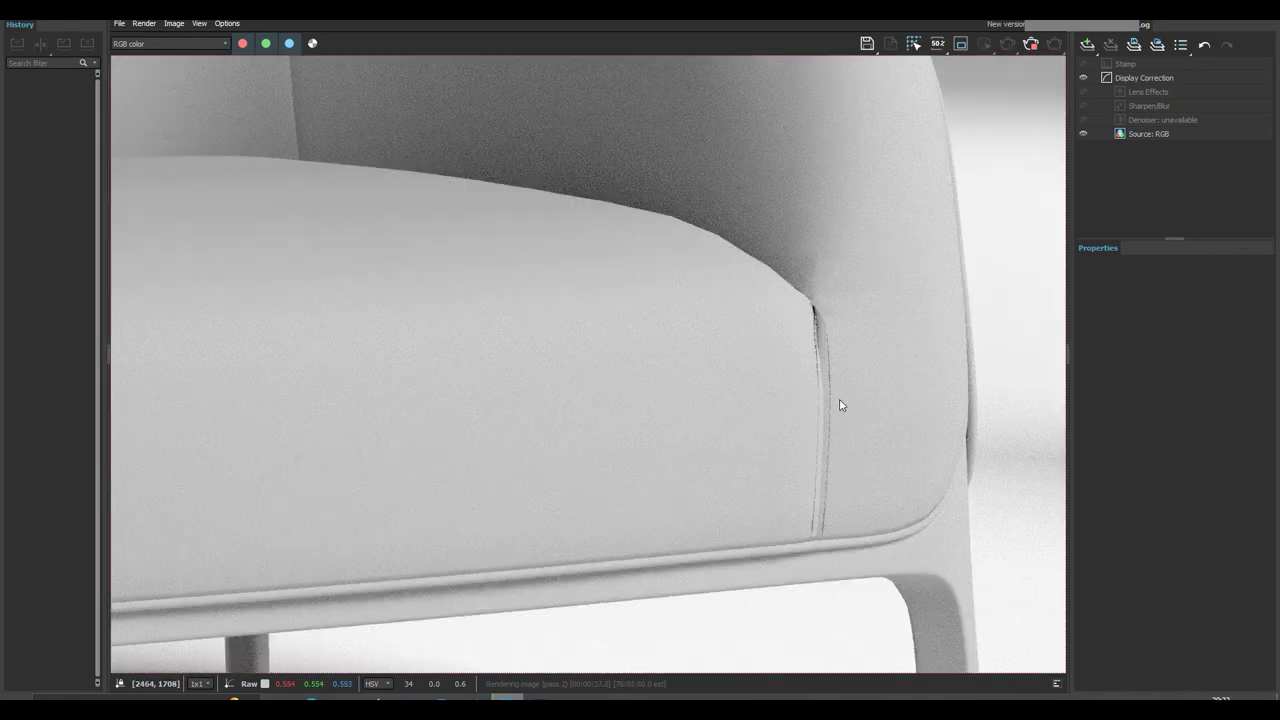
scroll(840, 405, up, 2)
scroll(837, 403, down, 3)
scroll(771, 403, up, 2)
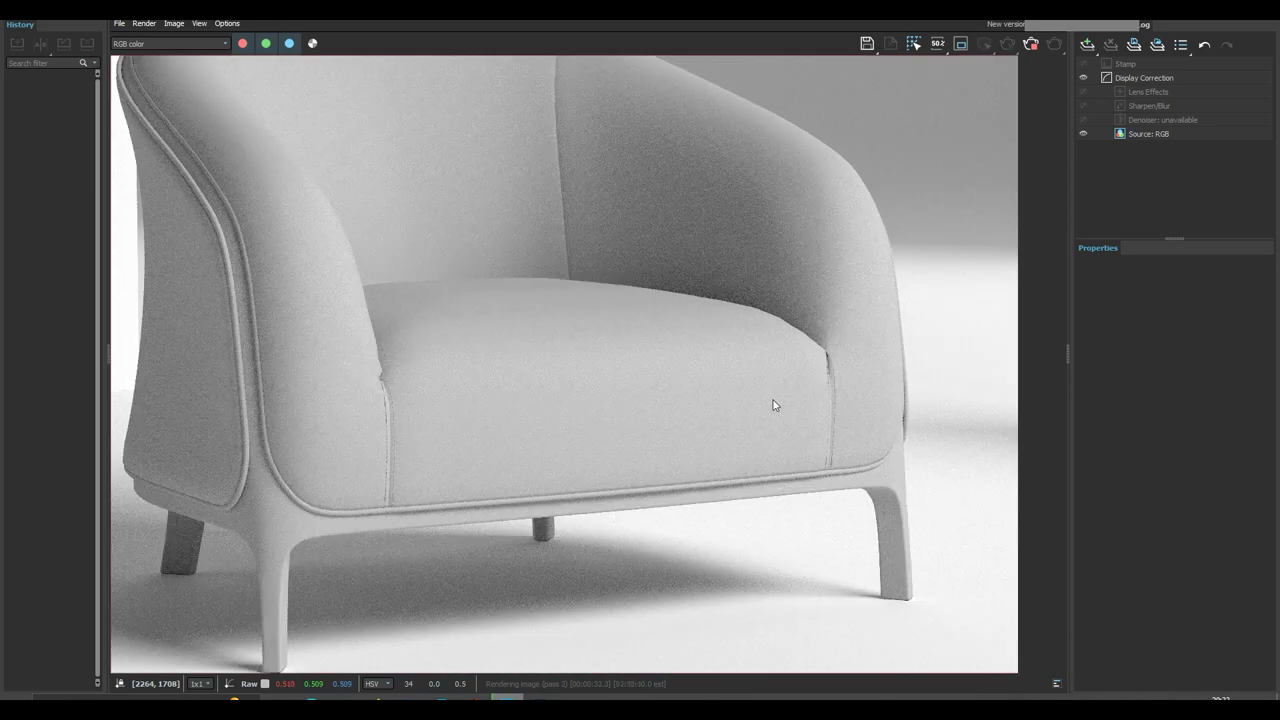
middle_drag(771, 403, 816, 474)
double_click(816, 472)
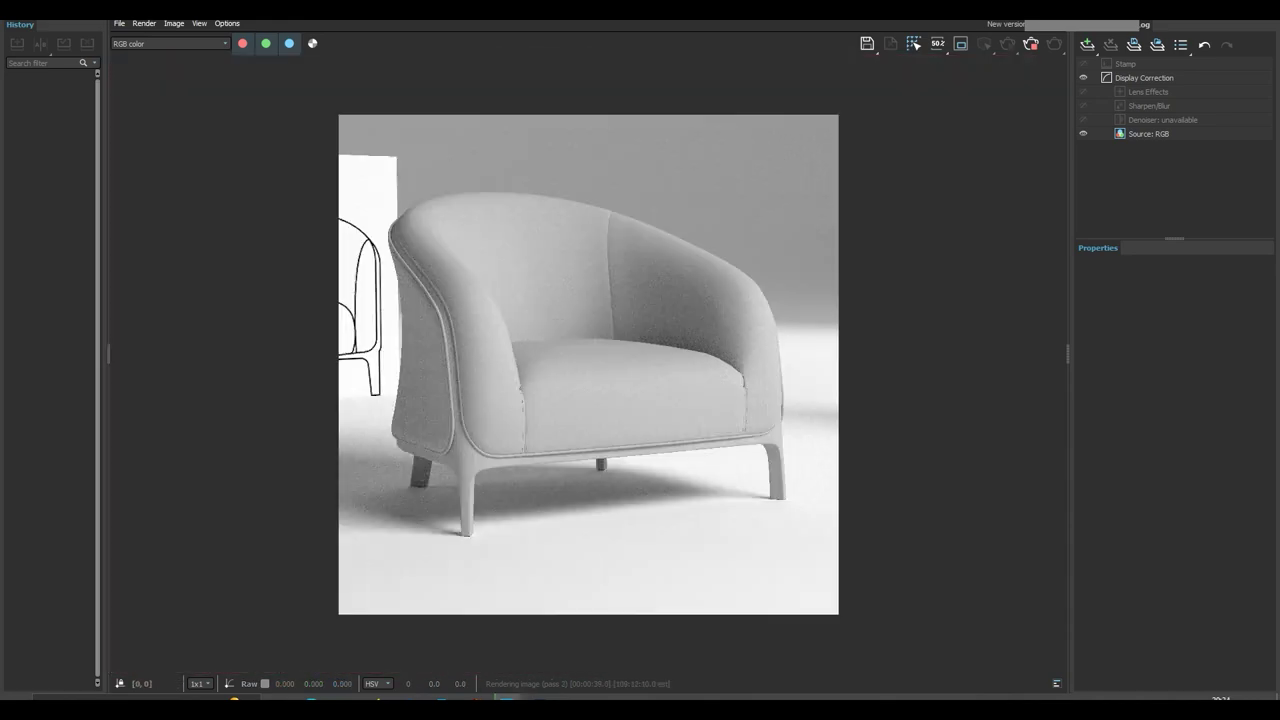
scroll(796, 440, up, 2)
scroll(843, 386, up, 1)
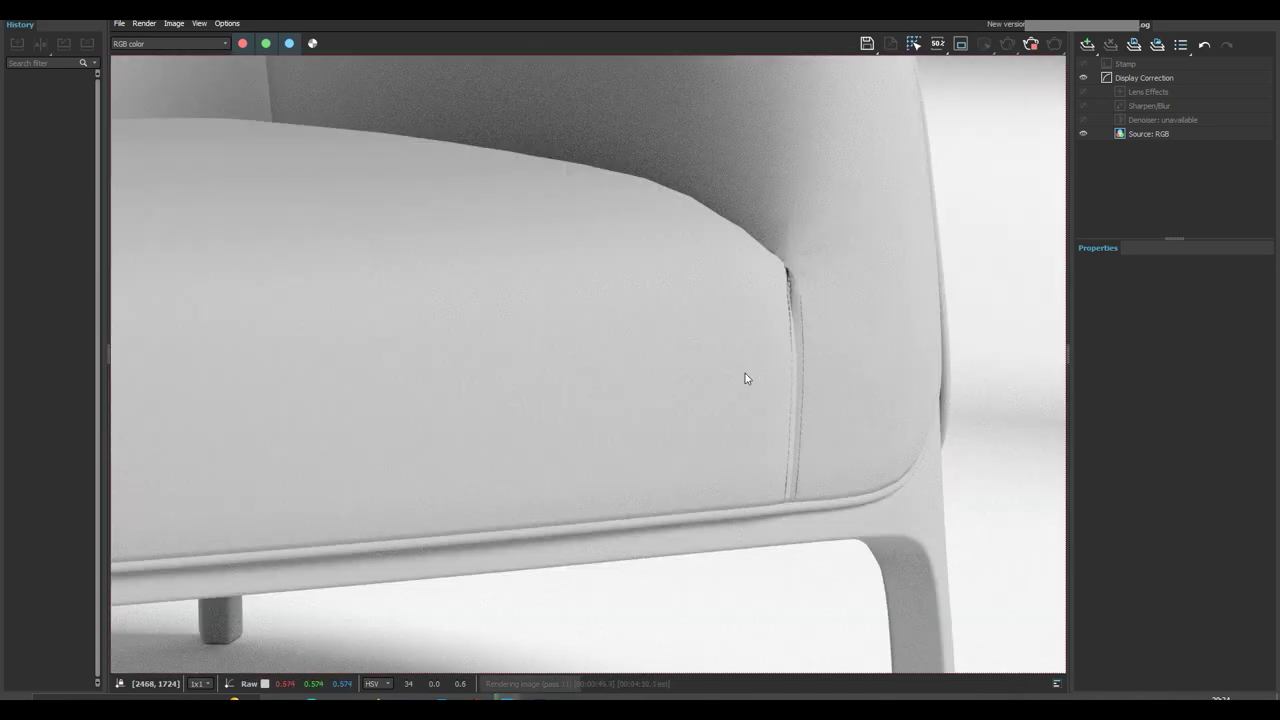
scroll(743, 374, down, 1)
scroll(389, 401, up, 1)
scroll(389, 401, down, 1)
scroll(829, 383, up, 1)
scroll(829, 386, up, 2)
scroll(836, 336, up, 2)
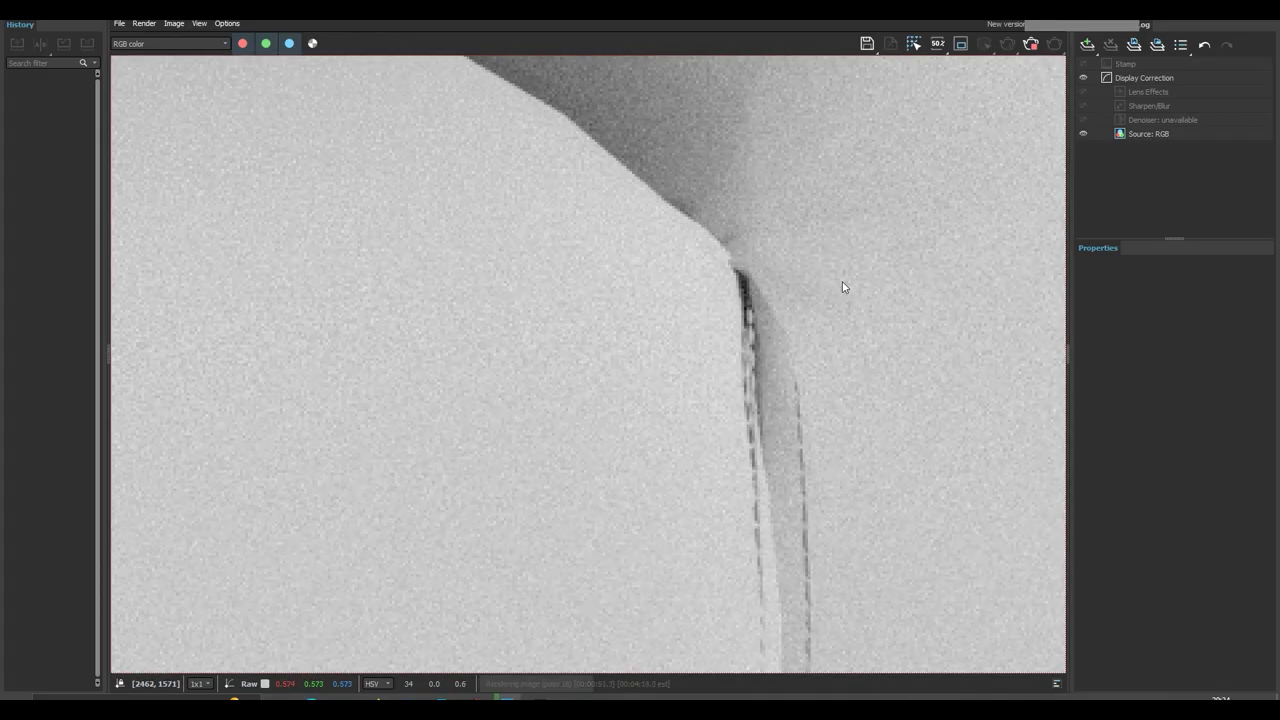
scroll(841, 288, down, 4)
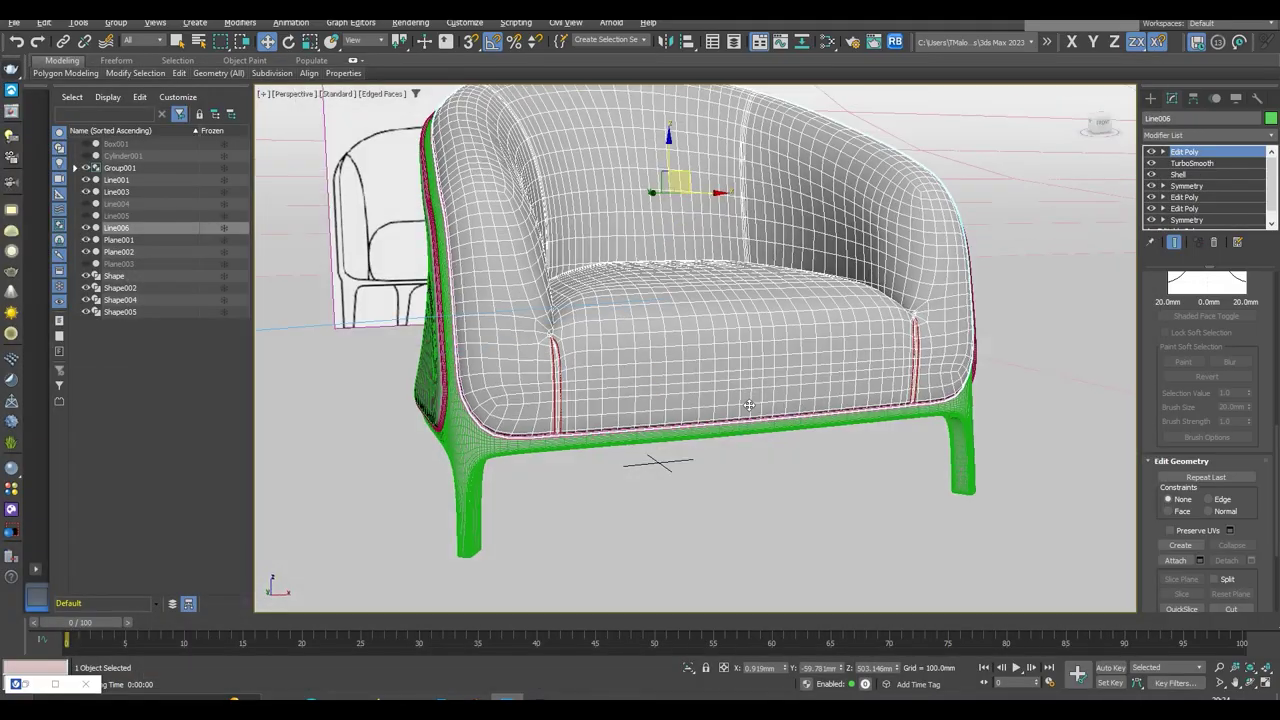
Add a Symmetry modifier to Line006 so the frame shape is mirrored to the other arm
click(1220, 136)
click(1195, 386)
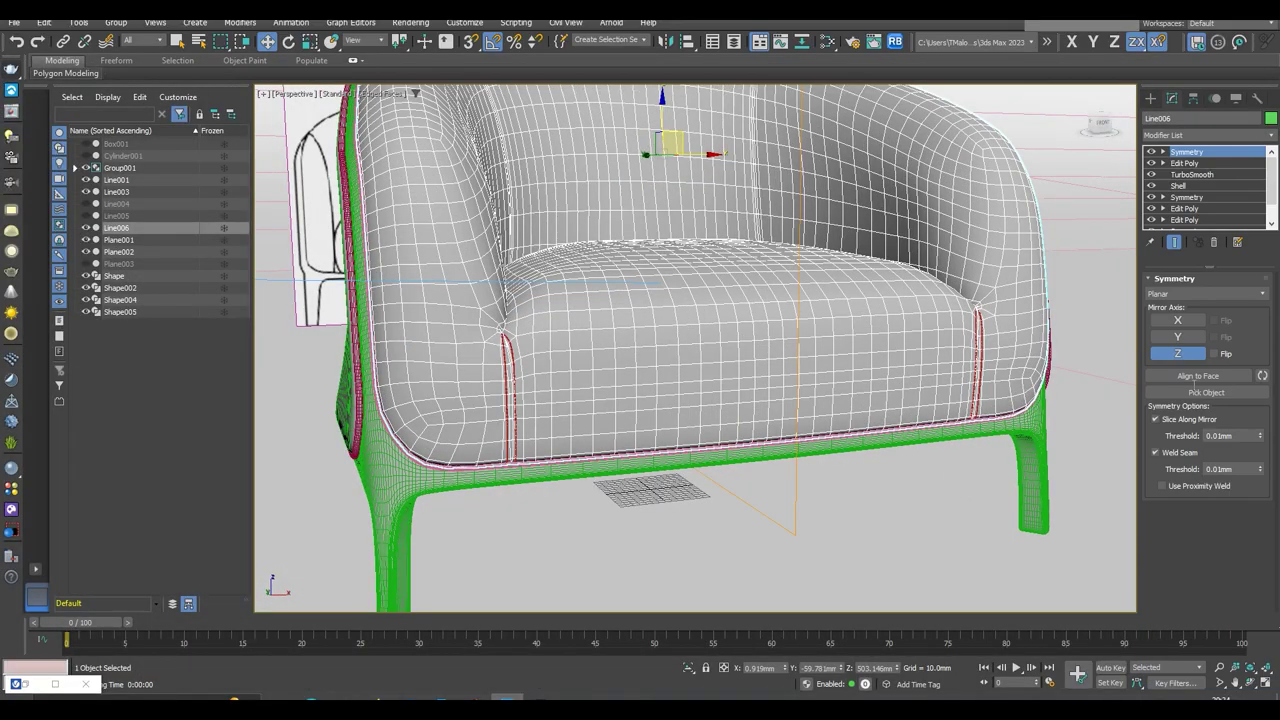
scroll(886, 431, up, 3)
scroll(840, 443, down, 6)
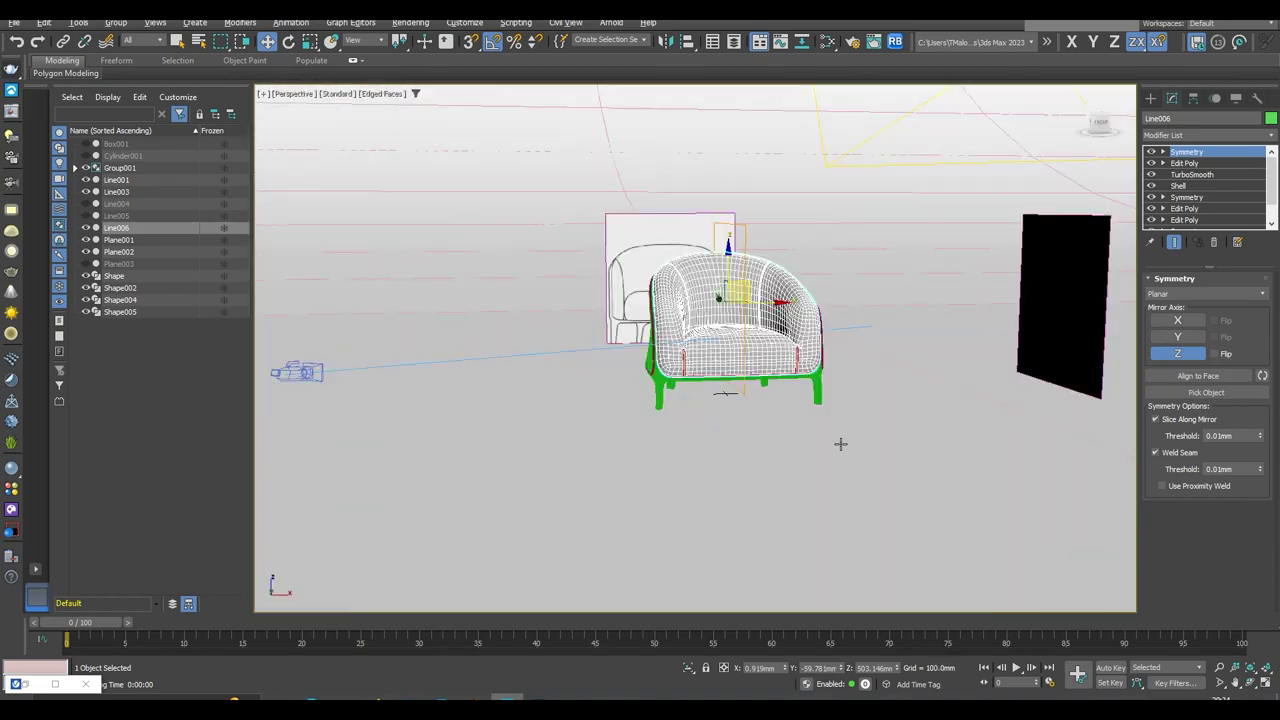
scroll(857, 441, up, 6)
middle_drag(810, 400, 385, 391)
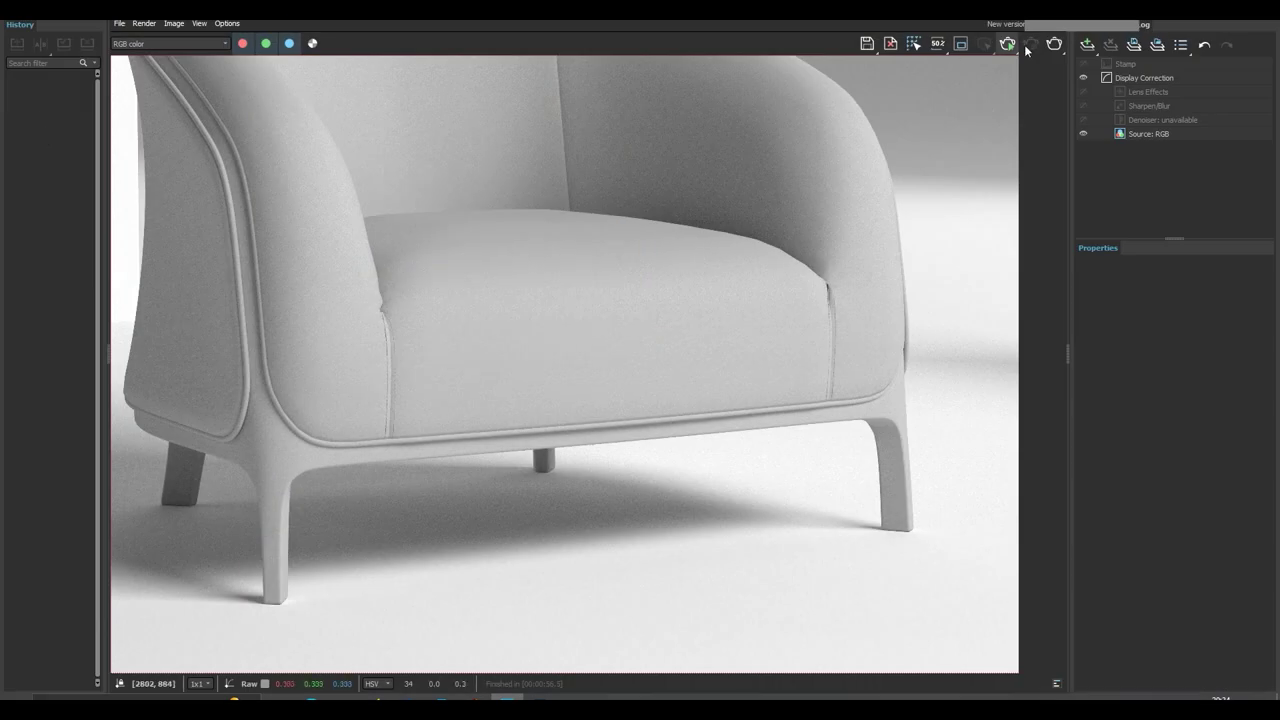
Re-render the armchair and inspect the new frame buffer result
click(1027, 48)
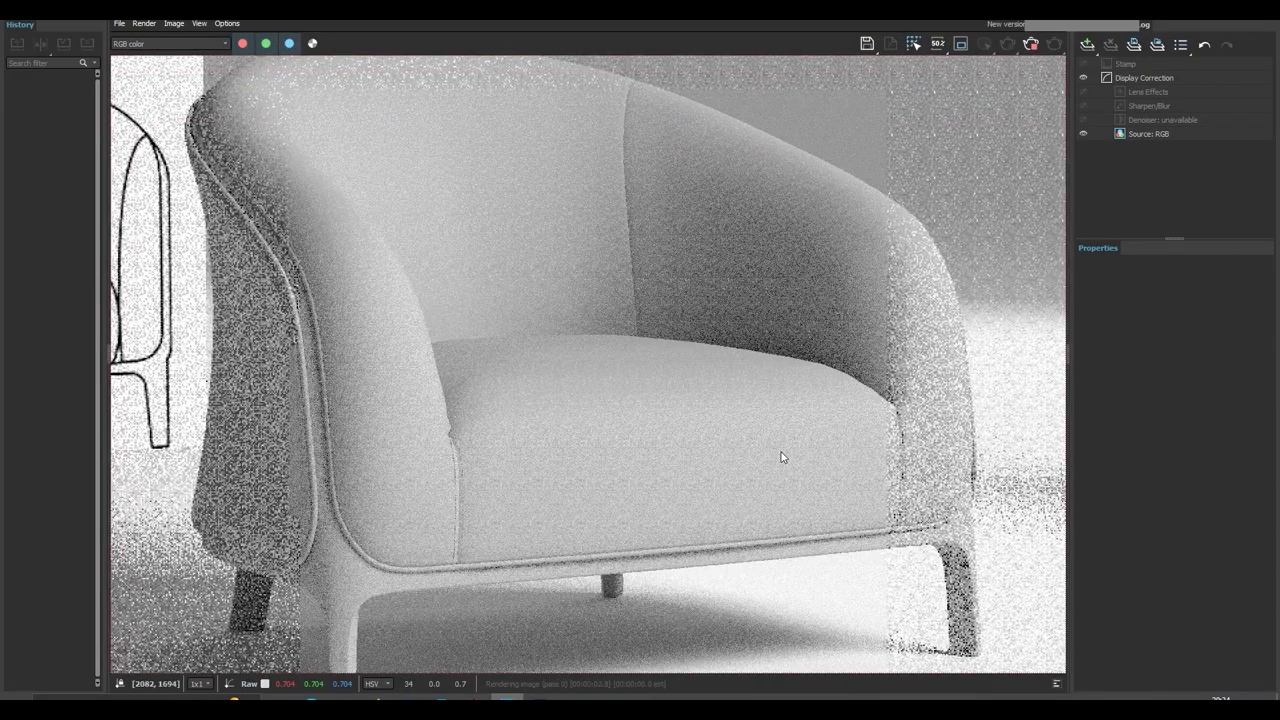
scroll(608, 144, up, 2)
scroll(630, 247, down, 1)
scroll(630, 247, down, 2)
scroll(449, 221, down, 2)
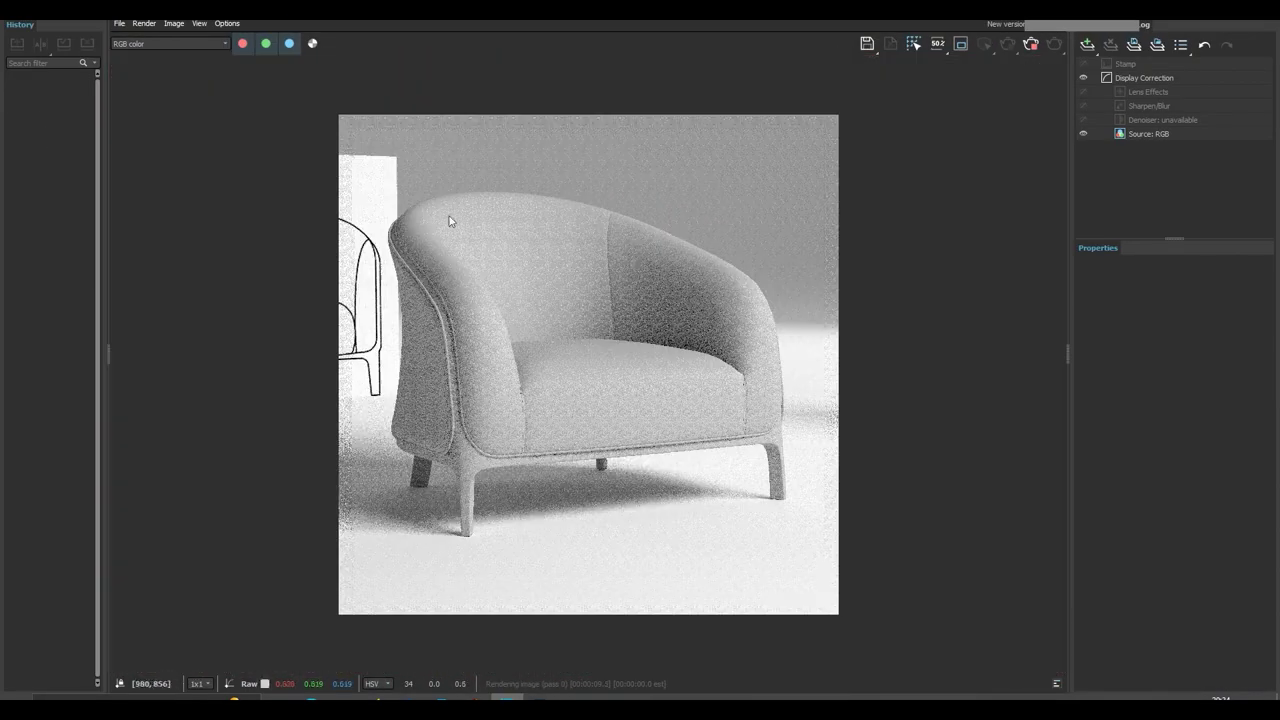
scroll(449, 221, up, 3)
scroll(339, 231, down, 1)
scroll(302, 214, up, 2)
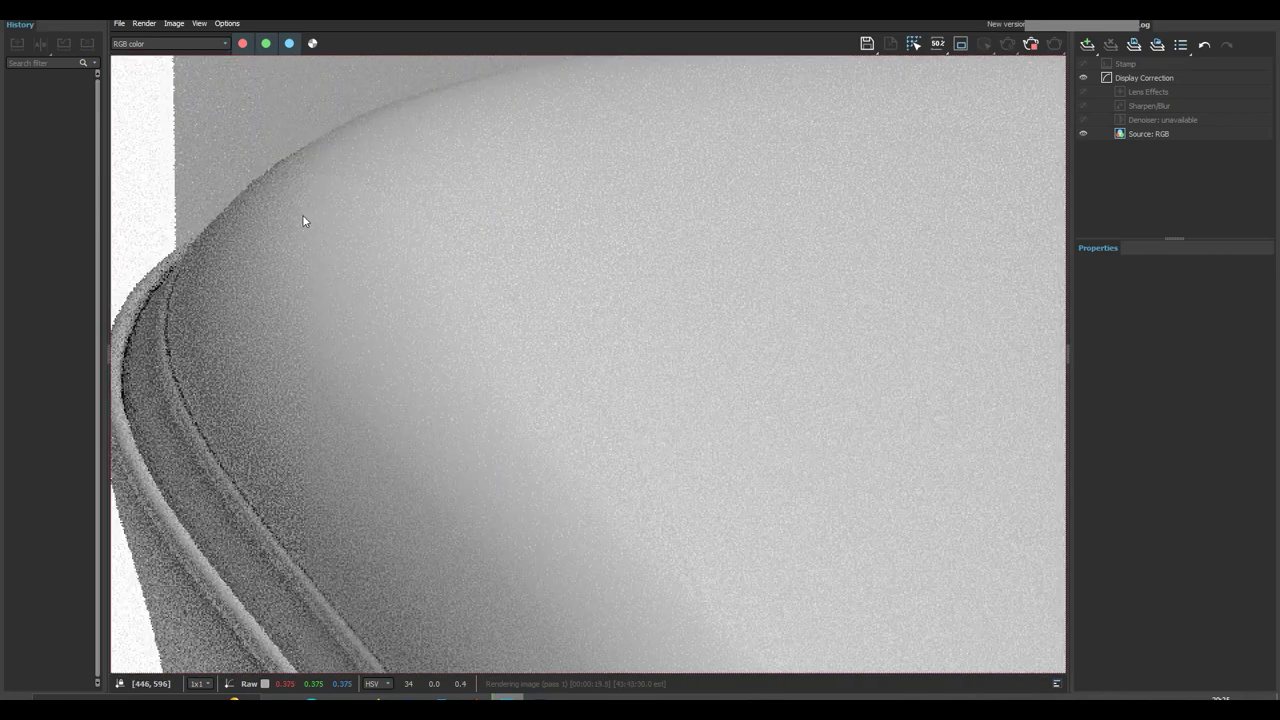
scroll(302, 214, down, 1)
scroll(763, 406, down, 2)
scroll(766, 406, up, 2)
scroll(890, 410, down, 3)
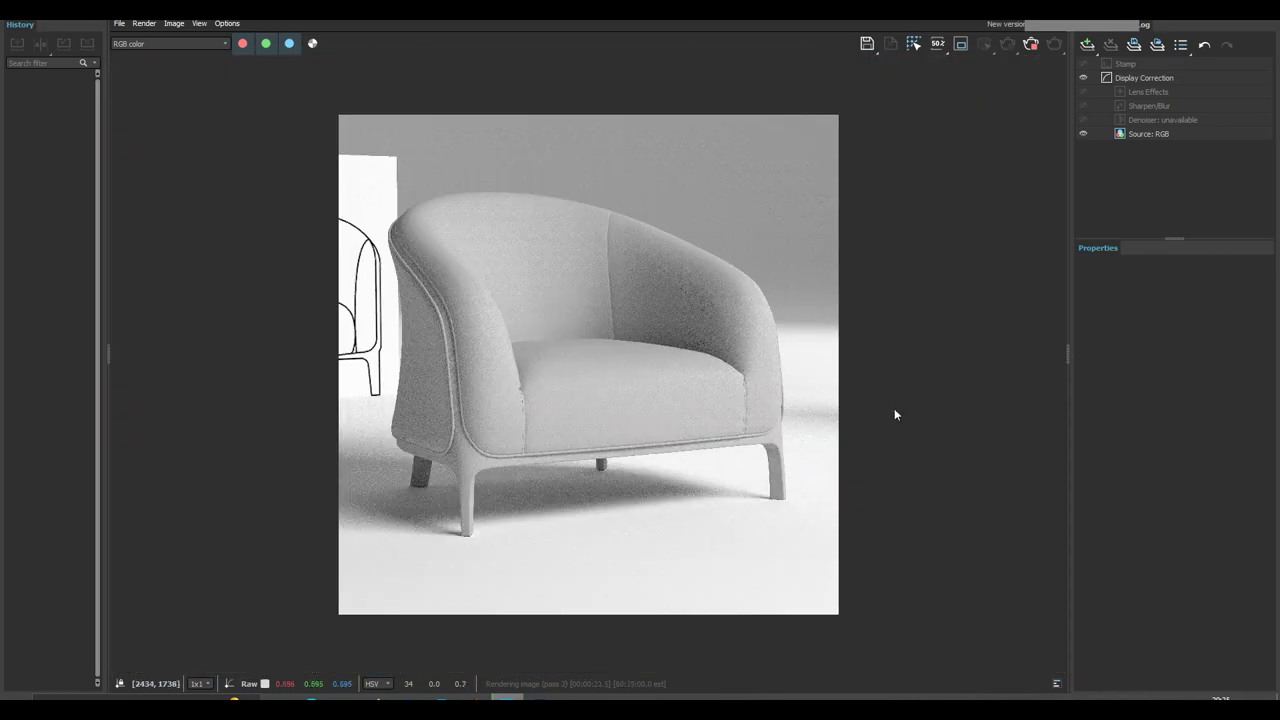
scroll(603, 261, up, 3)
scroll(914, 523, up, 4)
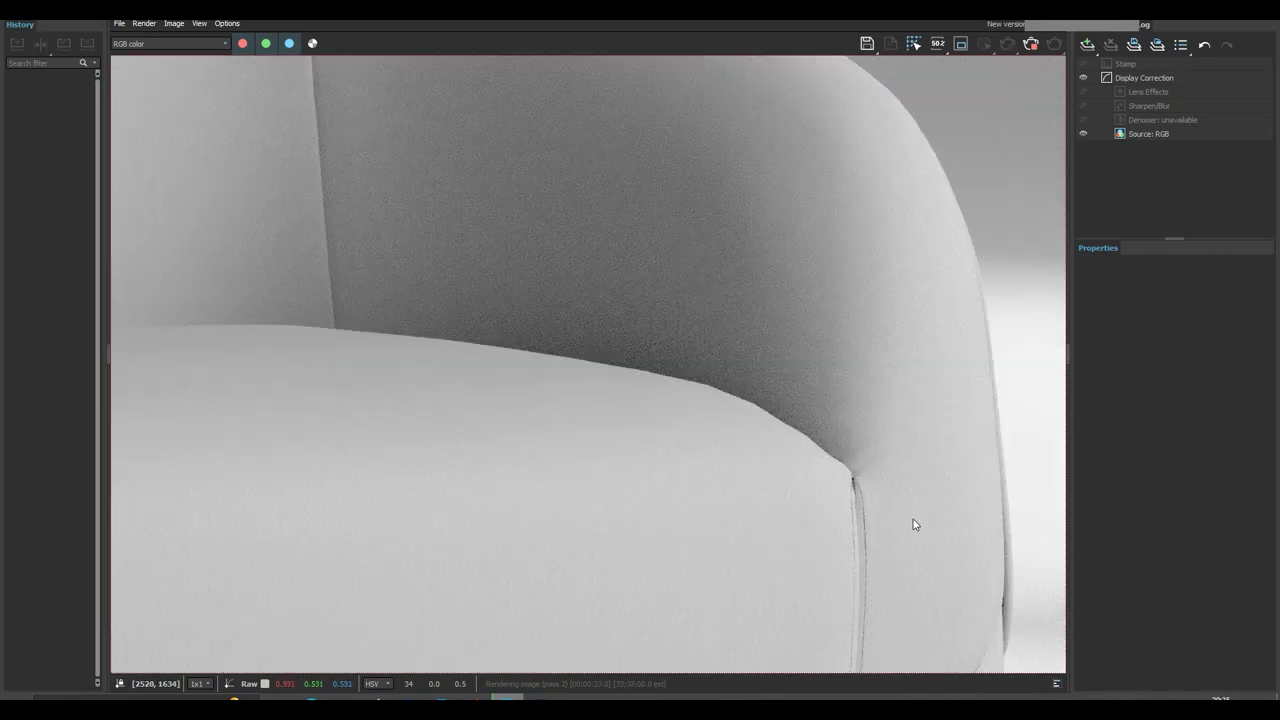
scroll(905, 523, down, 3)
scroll(895, 530, up, 5)
scroll(890, 541, down, 4)
scroll(890, 541, down, 2)
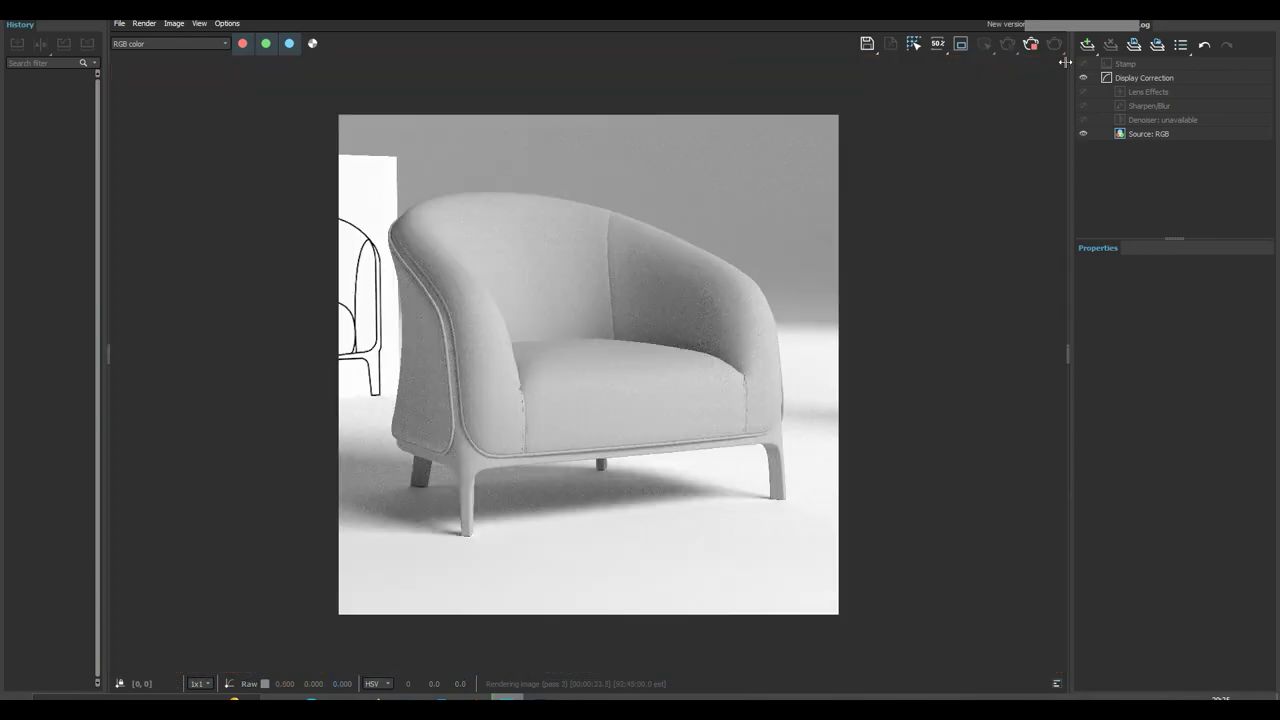
Save the scene as a new version and select Line006's Edit Poly layer with edged faces shown
key(ctrl+shift+s)
text(Bernhardt-Design-Catherine-Chair-02-v47)
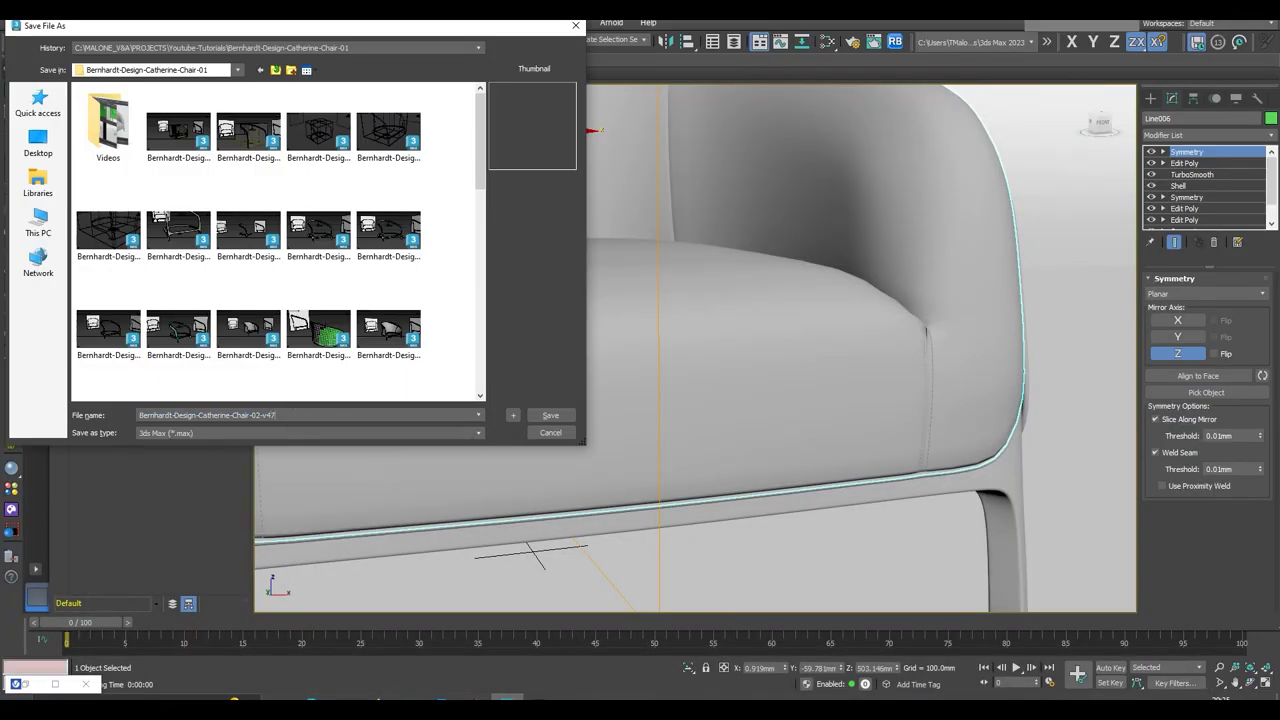
key(Return)
key(F4)
scroll(762, 486, up, 4)
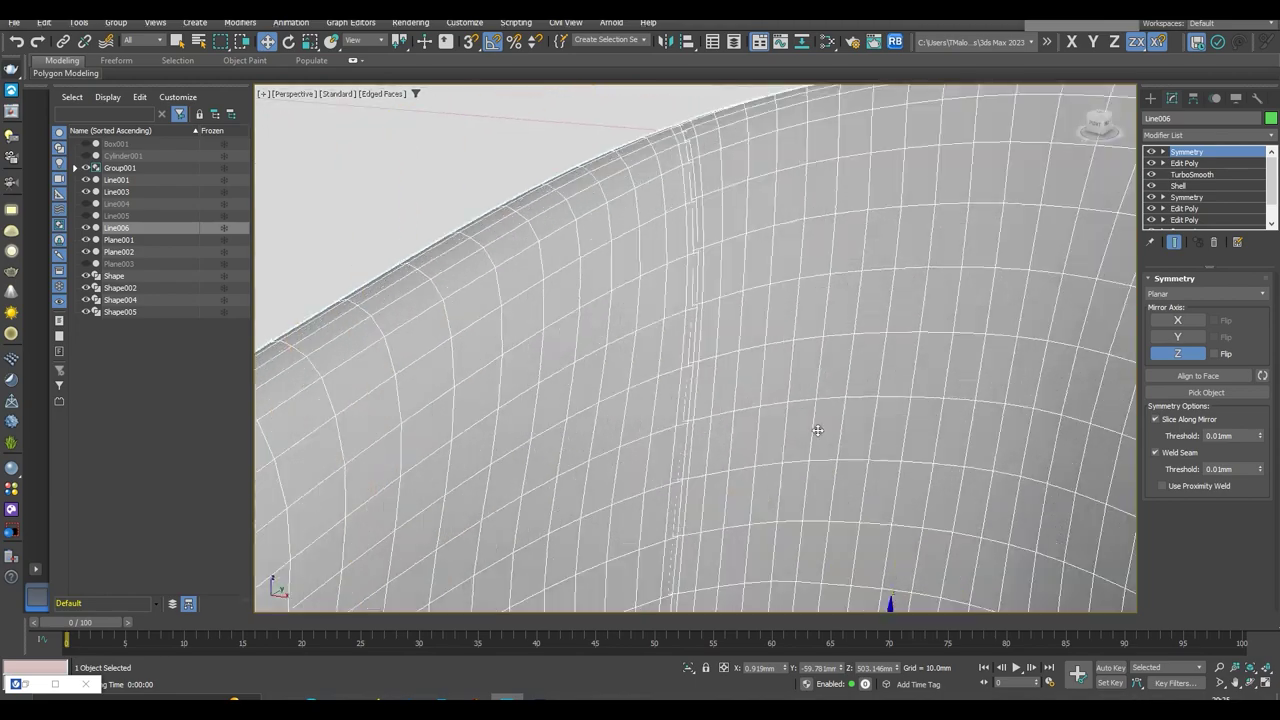
scroll(762, 486, up, 3)
scroll(762, 486, down, 2)
click(1181, 165)
scroll(700, 391, up, 1)
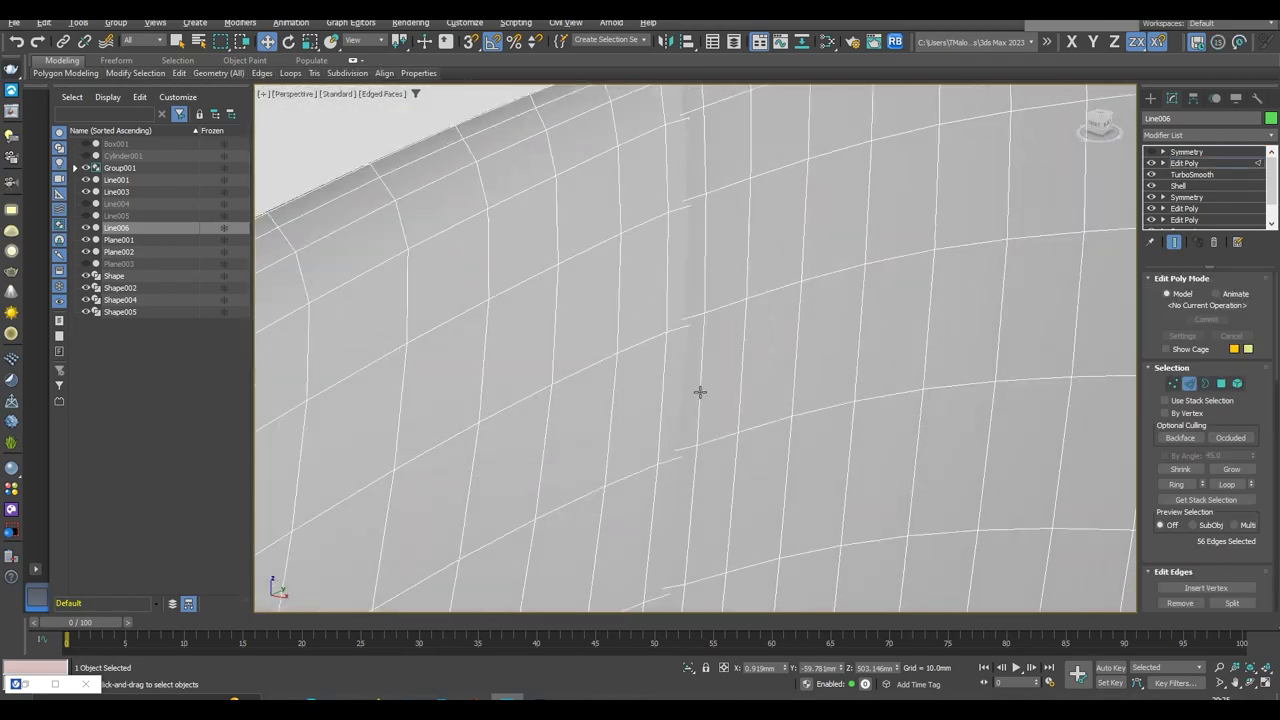
scroll(680, 334, up, 2)
scroll(666, 275, up, 3)
scroll(666, 275, down, 2)
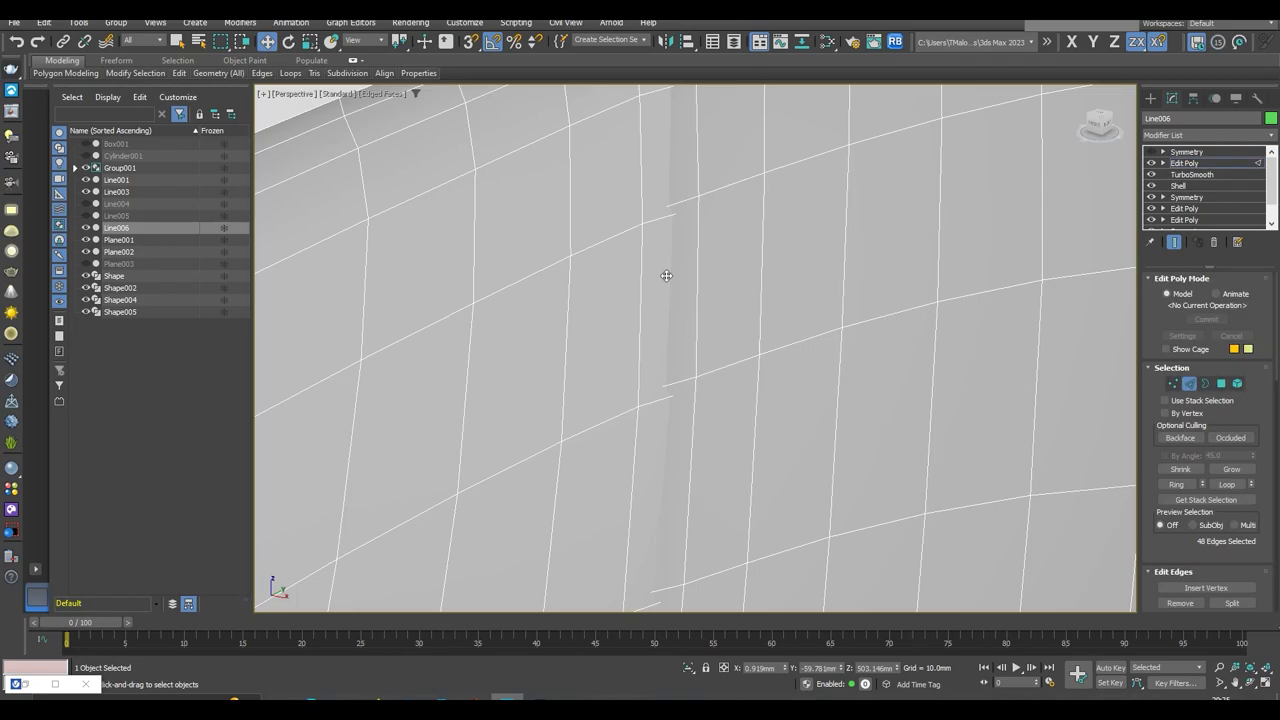
Isolate the chair body in wireframe to inspect the backrest seam edges
key(F3)
scroll(666, 275, down, 3)
scroll(767, 265, up, 4)
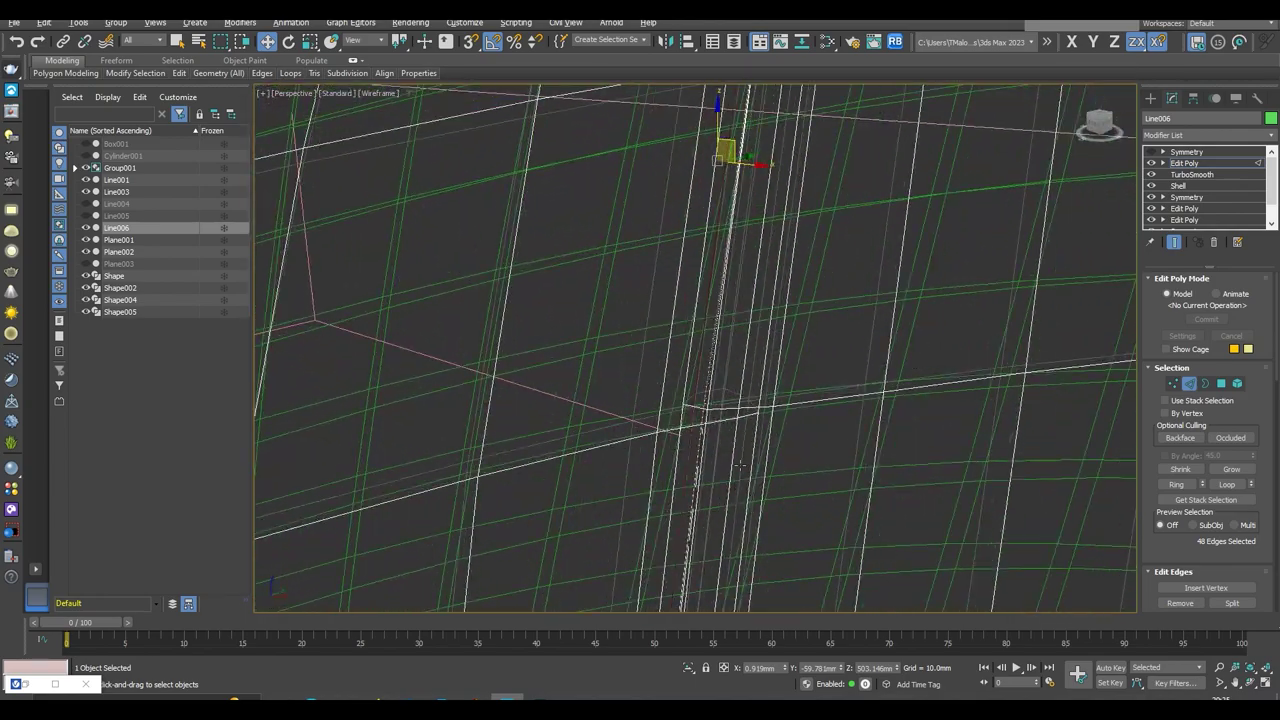
scroll(740, 262, down, 2)
key(alt+q)
middle_drag(740, 262, 691, 261)
scroll(652, 310, up, 5)
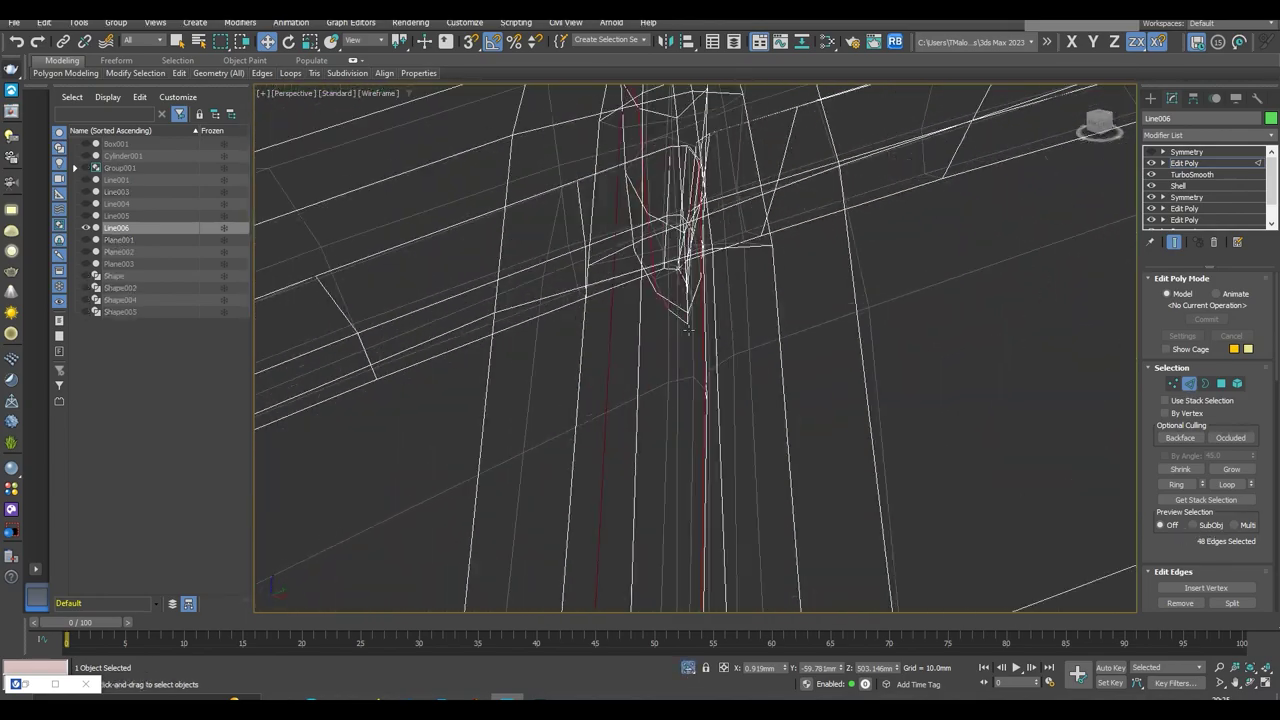
scroll(652, 310, down, 5)
alt+middle_drag(652, 310, 647, 411)
key(2)
key(F3)
scroll(647, 411, up, 5)
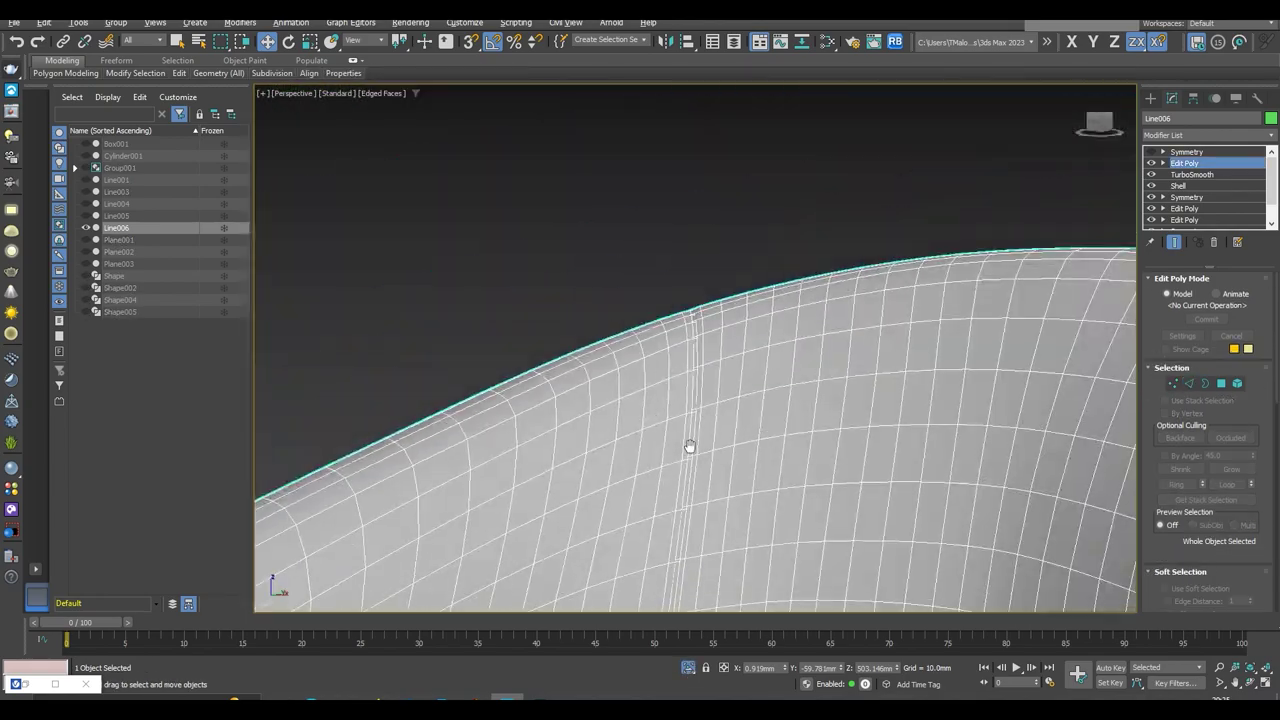
scroll(689, 446, up, 3)
Select the vertical seam edge loops on the backrest
key(2)
ctrl+double_click(668, 220)
scroll(715, 410, down, 5)
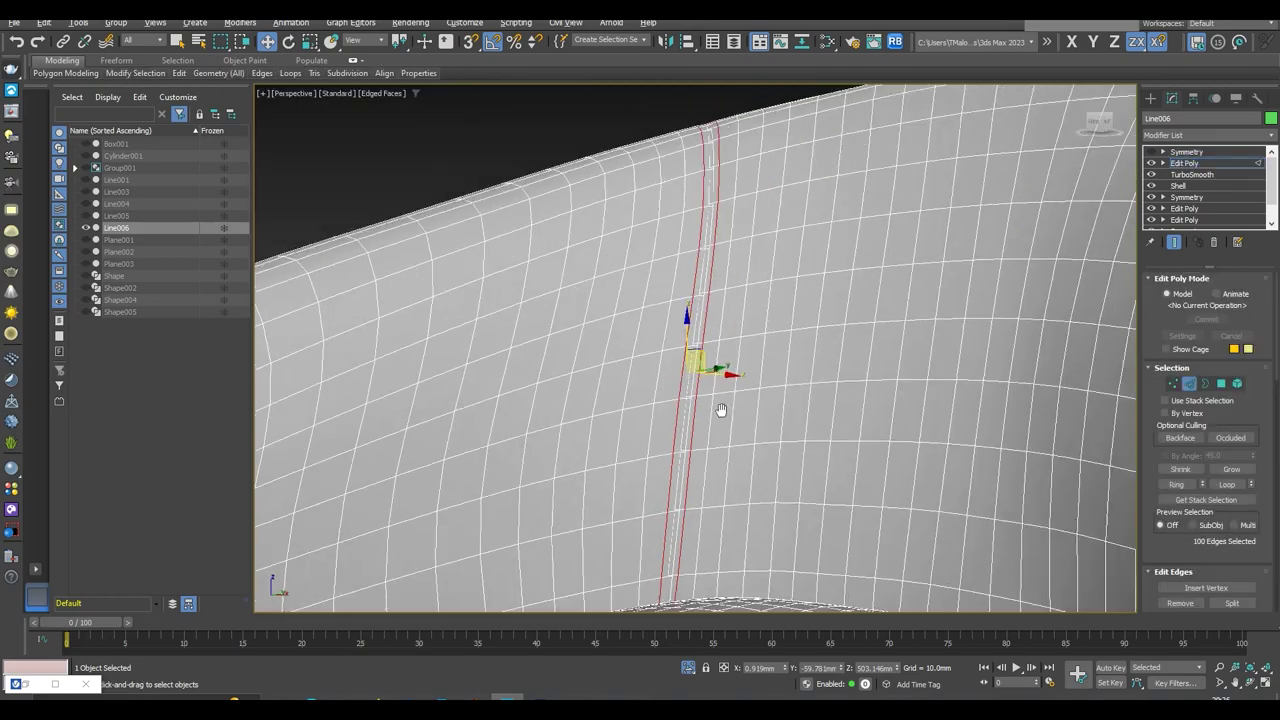
scroll(715, 410, down, 3)
scroll(713, 411, down, 2)
mouse_move(883, 505)
alt+middle_down()
mouse_move(789, 363)
mouse_move(700, 300)
alt+middle_up()
scroll(789, 363, down, 5)
scroll(700, 300, up, 5)
Create a new spline, Shape007, from the selected seam edges and isolate it
scroll(1245, 587, down, 2)
click(1206, 589)
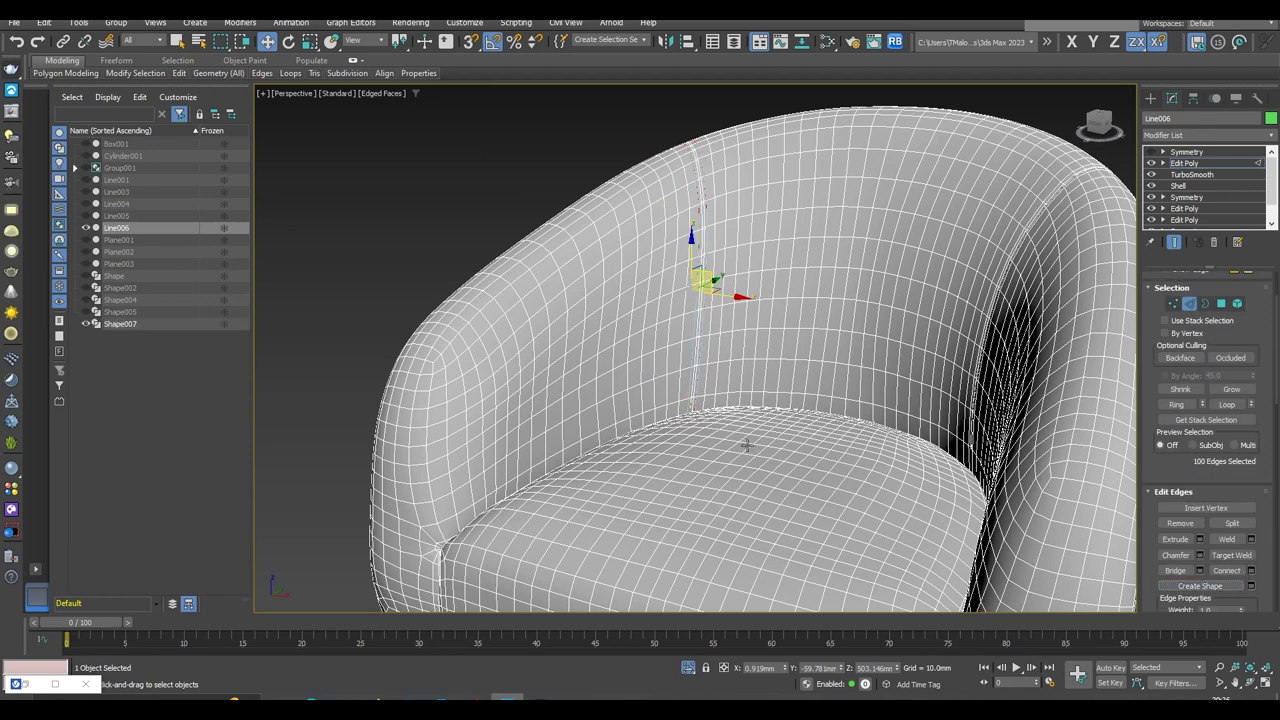
click(120, 323)
key(alt+q)
mouse_move(712, 620)
alt+middle_down()
mouse_move(837, 509)
mouse_move(803, 400)
alt+middle_up()
Select and remove the stray connecting segments at Shape007's lower end
key(2)
drag(629, 497, 698, 391)
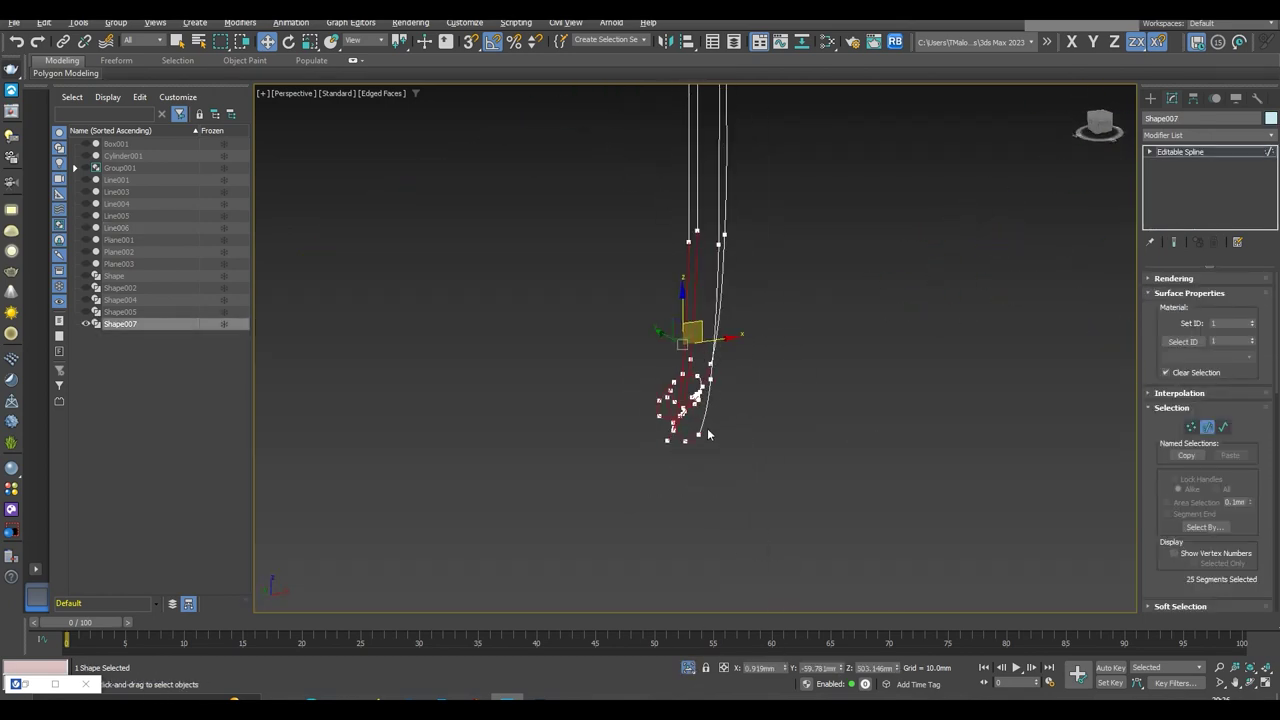
key(alt+q)
mouse_move(726, 423)
alt+middle_down()
mouse_move(720, 451)
mouse_move(723, 394)
mouse_move(642, 405)
mouse_move(705, 482)
mouse_move(807, 380)
alt+middle_up()
key(alt+q)
drag(807, 380, 803, 380)
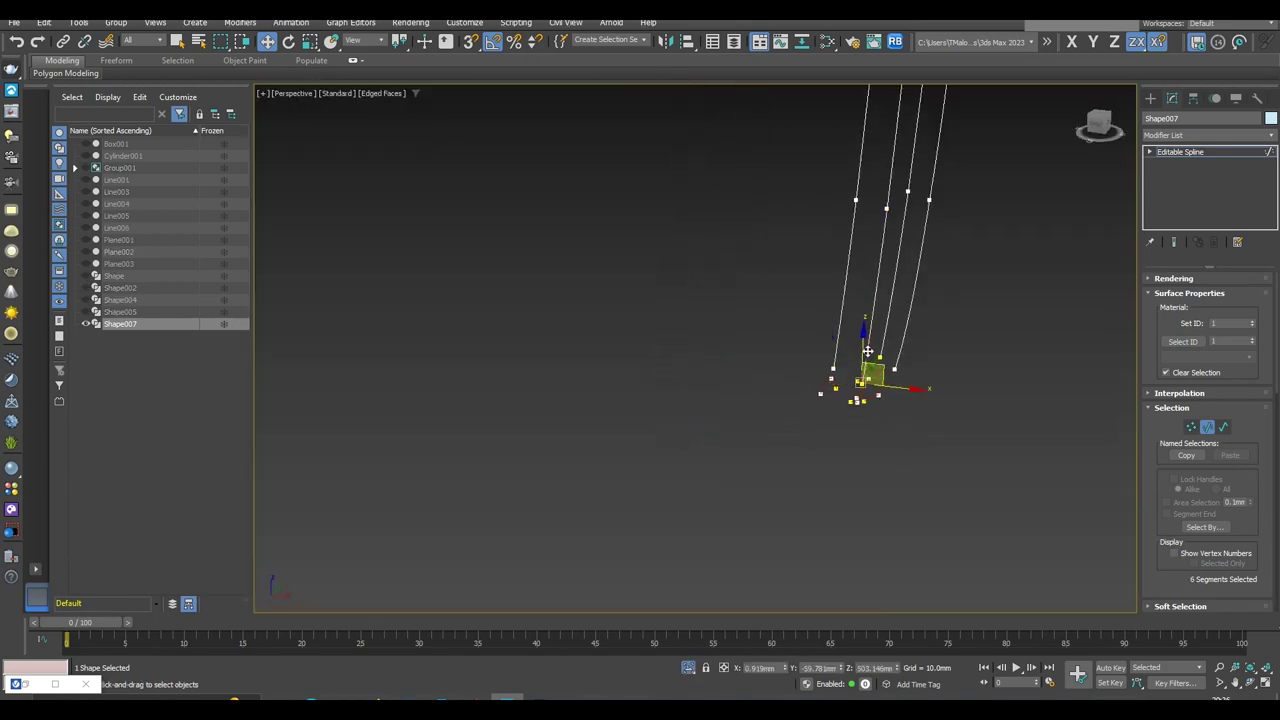
middle_drag(860, 409, 736, 486)
mouse_move(774, 335)
alt+middle_down()
mouse_move(671, 424)
mouse_move(777, 320)
mouse_move(812, 359)
alt+middle_up()
key(alt+q)
key(alt+q)
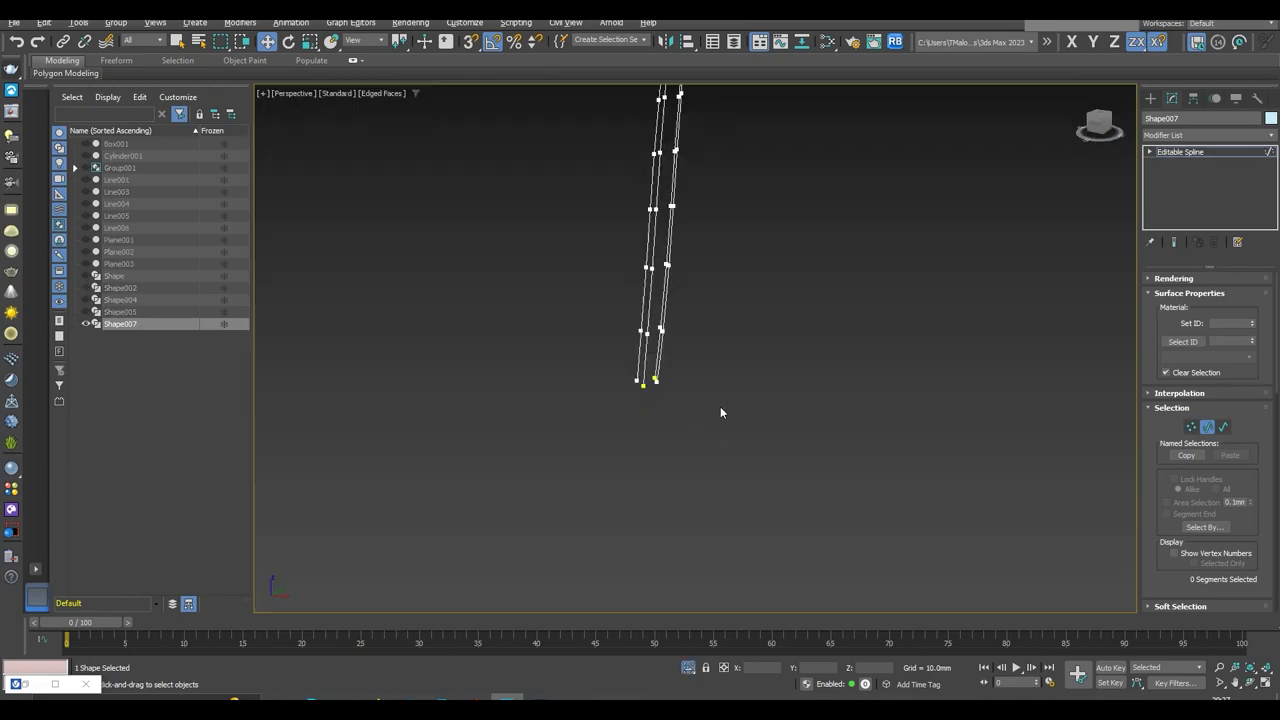
double_click(754, 399)
middle_drag(754, 399, 733, 481)
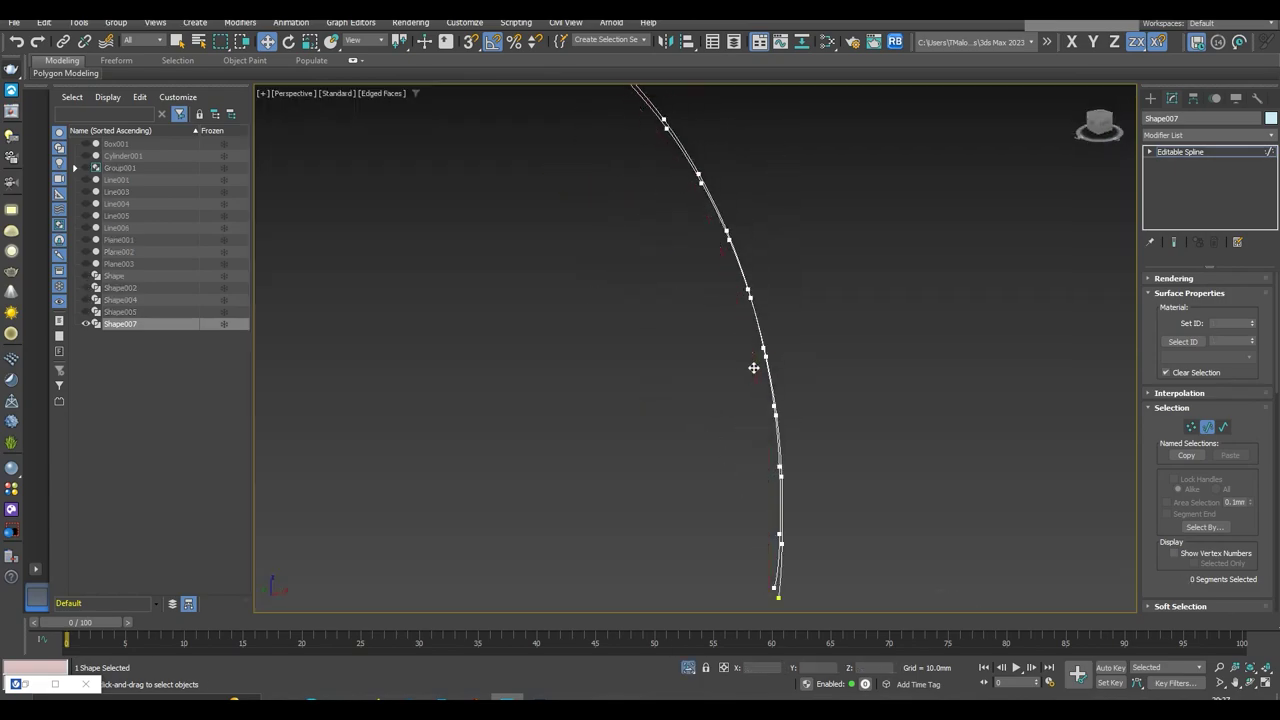
scroll(753, 368, down, 3)
key(alt+q)
scroll(740, 411, up, 4)
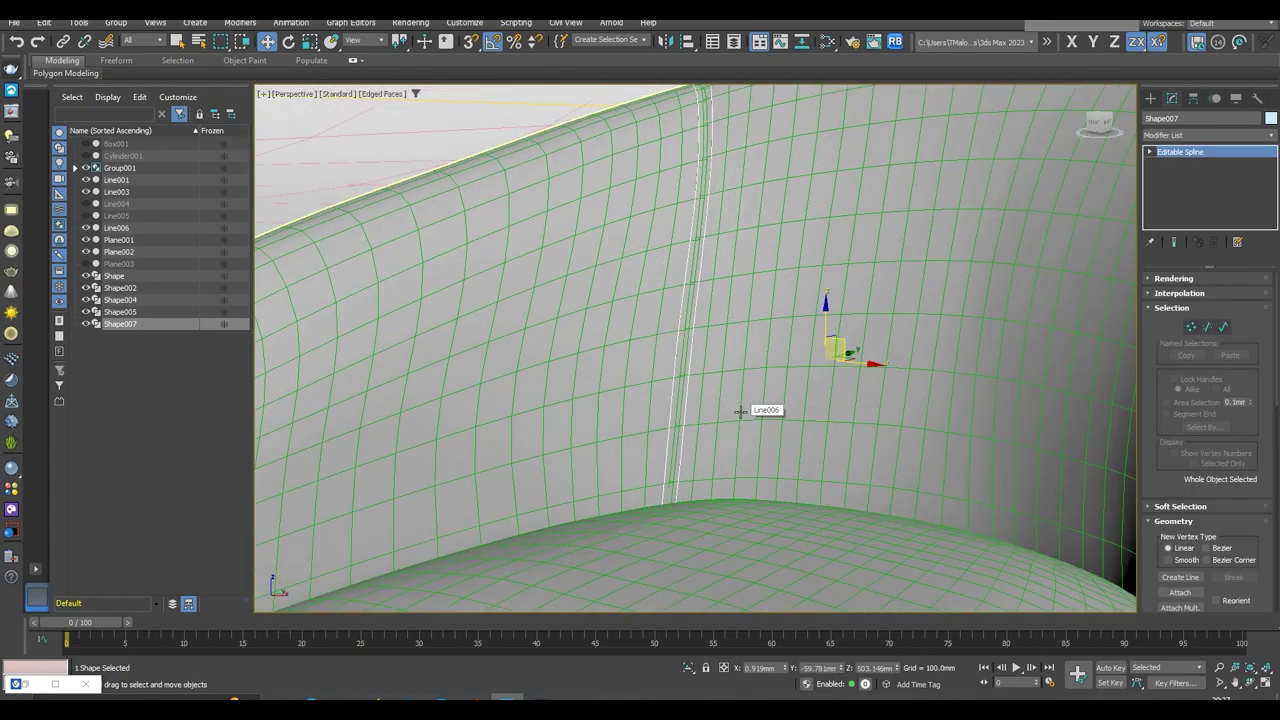
Add Normalize Spline and Edit Spline to the seam, then break it into separate stitch pieces
scroll(740, 411, down, 3)
click(1211, 139)
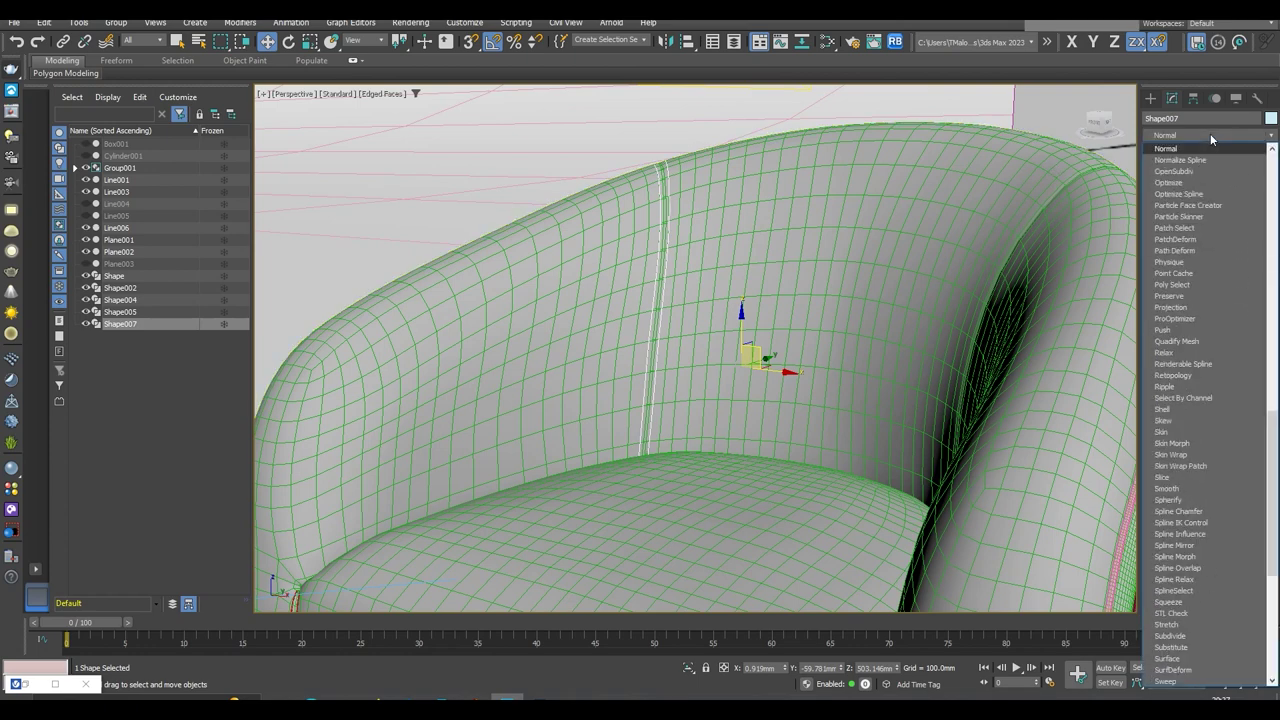
click(1229, 332)
click(1202, 137)
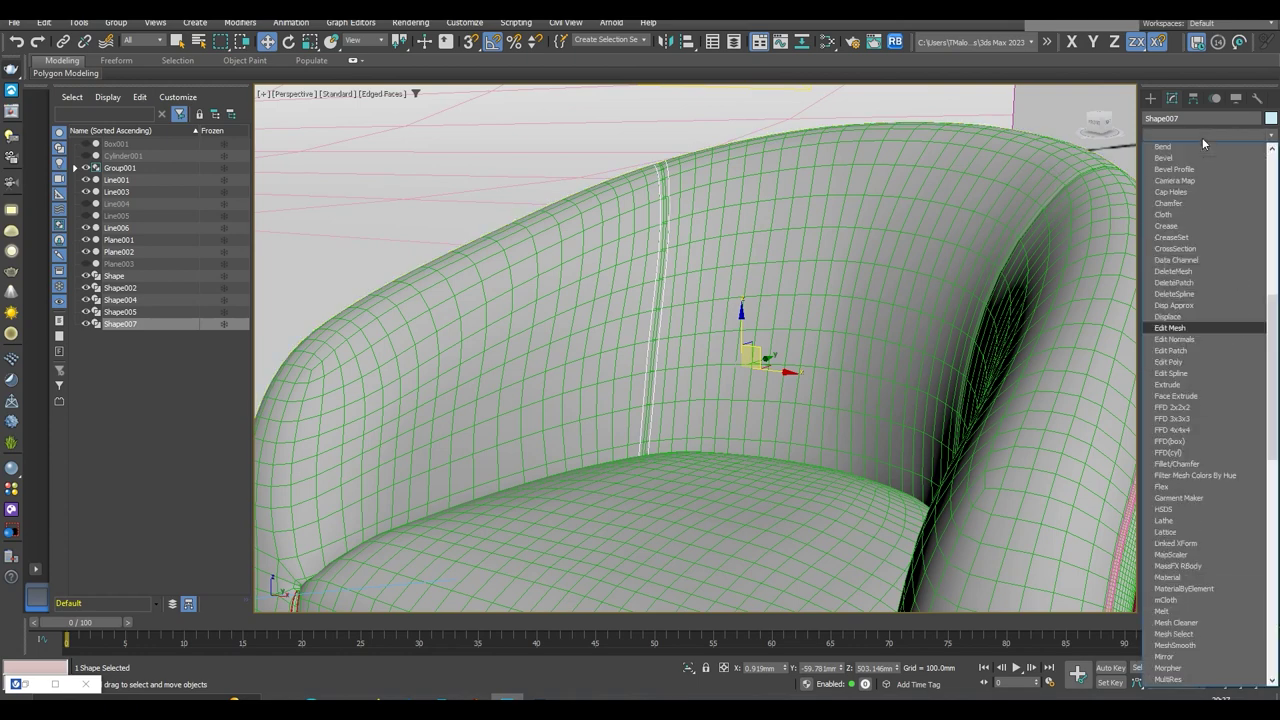
click(1166, 207)
scroll(713, 411, up, 5)
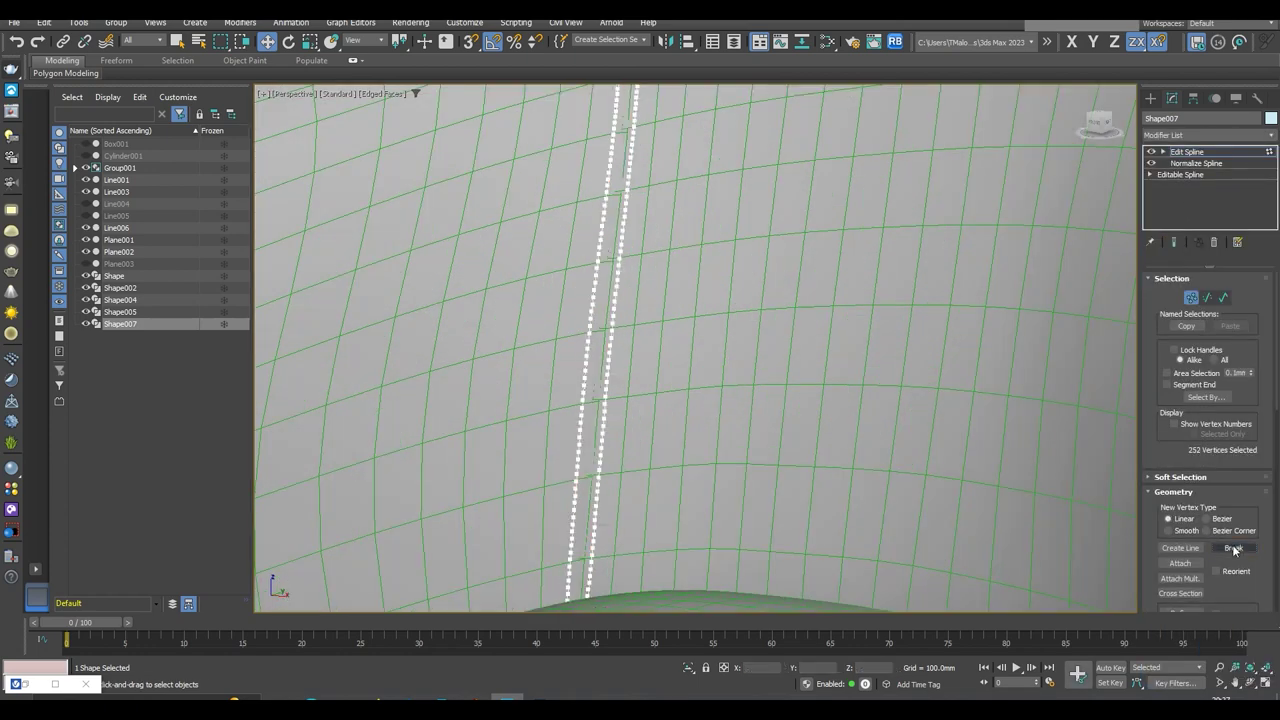
click(1187, 151)
Add a Sweep with a narrower bar profile and TurboSmooth to form rounded stitches
click(1212, 135)
click(1173, 358)
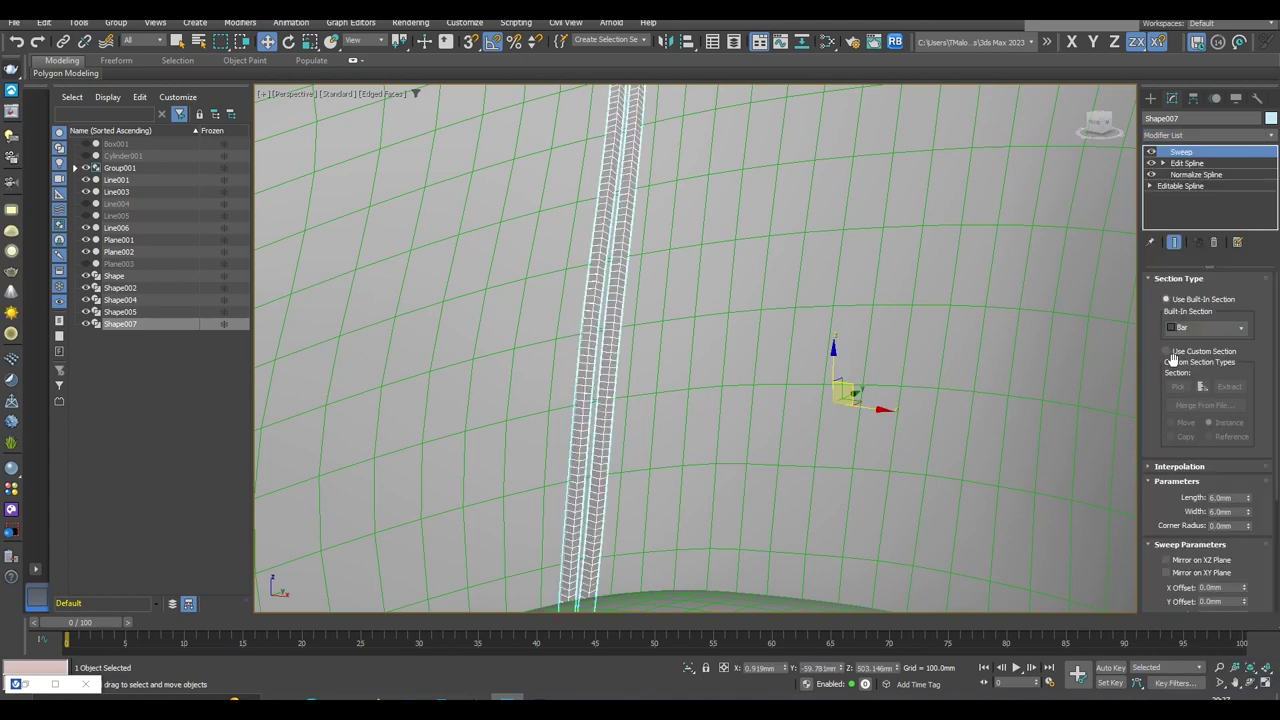
key(Return)
click(1210, 135)
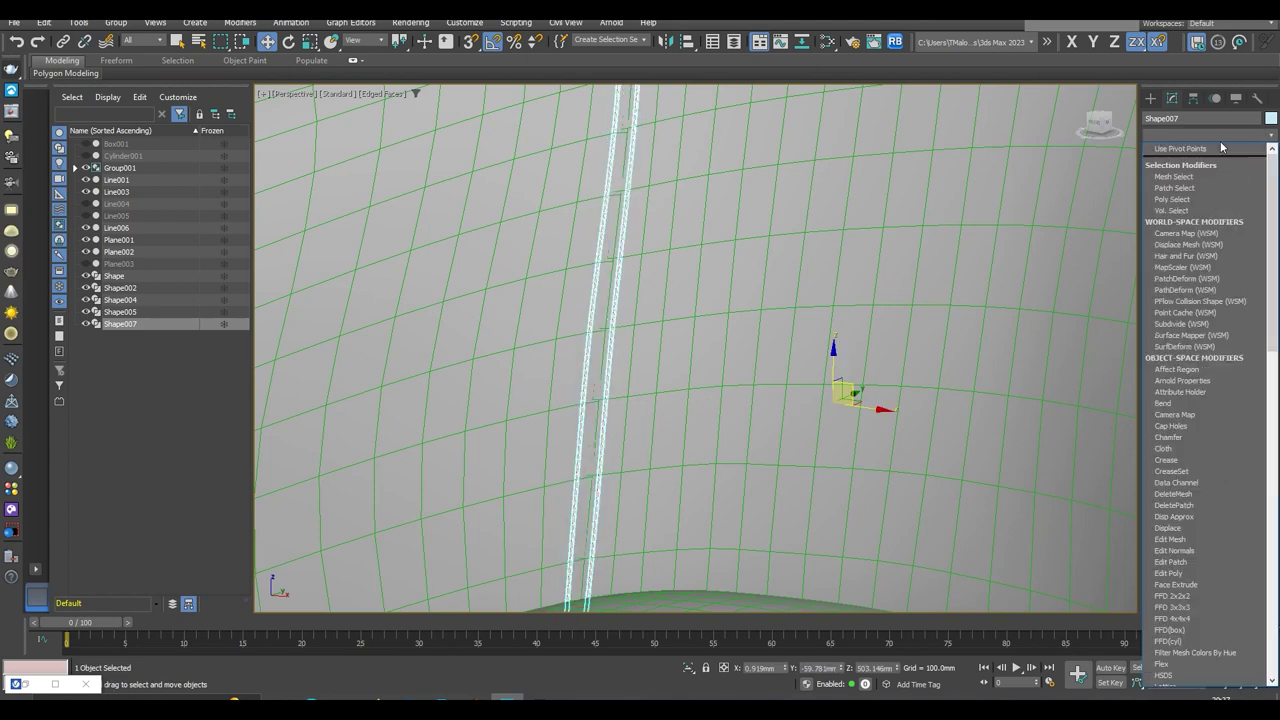
scroll(1210, 400, down, 5)
click(1190, 423)
key(F4)
scroll(760, 470, down, 10)
Select Line006 and check the stitches around the chair back
click(809, 380)
scroll(763, 429, up, 8)
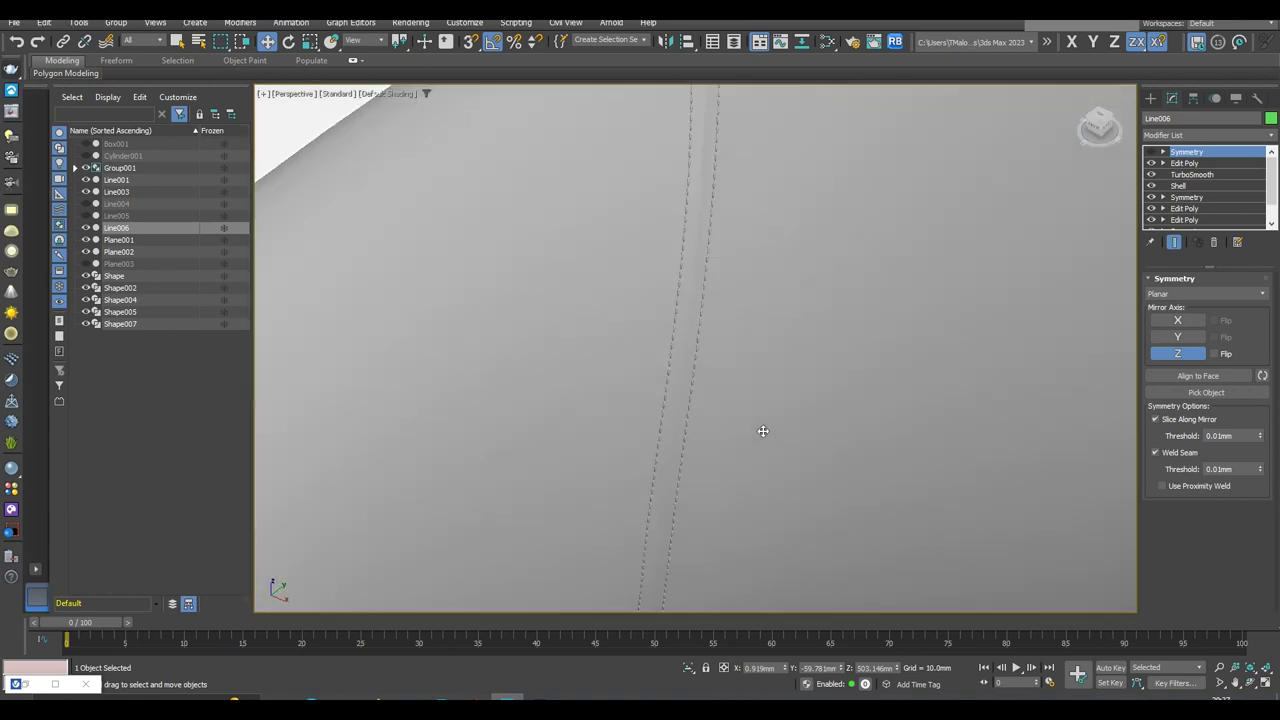
scroll(711, 491, down, 2)
scroll(855, 358, down, 2)
scroll(763, 346, up, 3)
scroll(814, 371, down, 2)
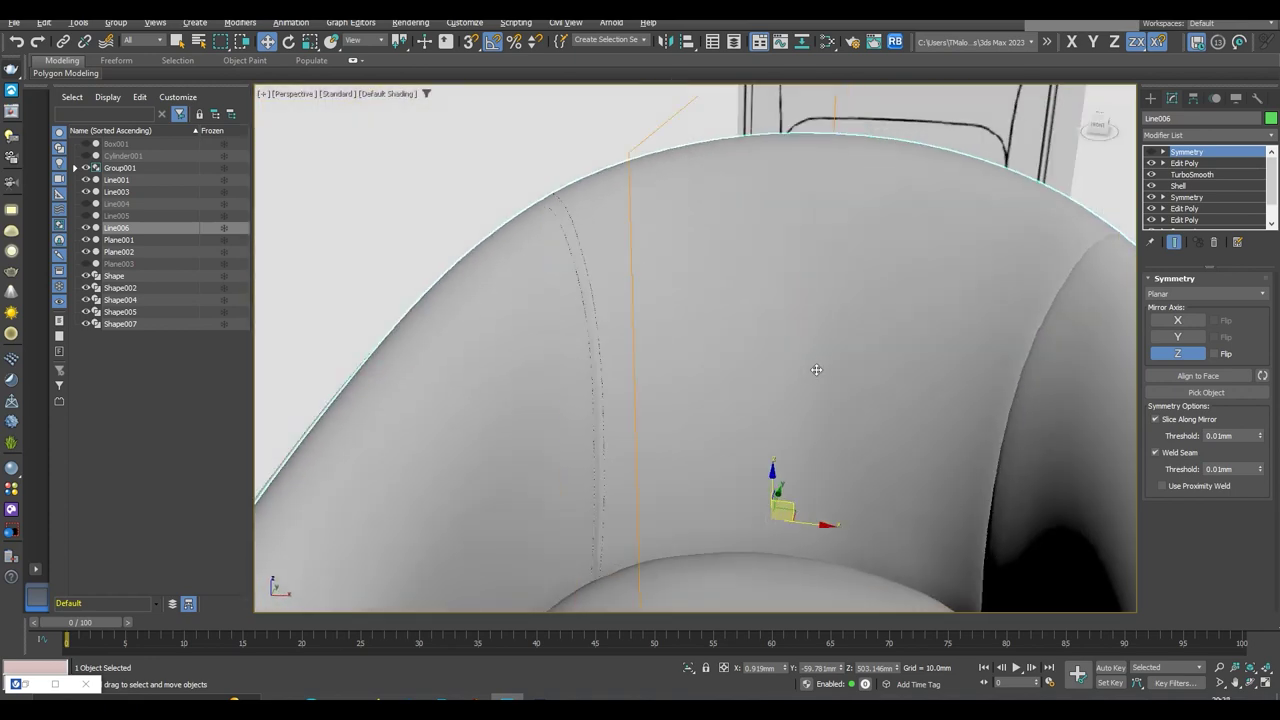
alt+middle_drag(814, 371, 800, 309)
scroll(817, 315, up, 4)
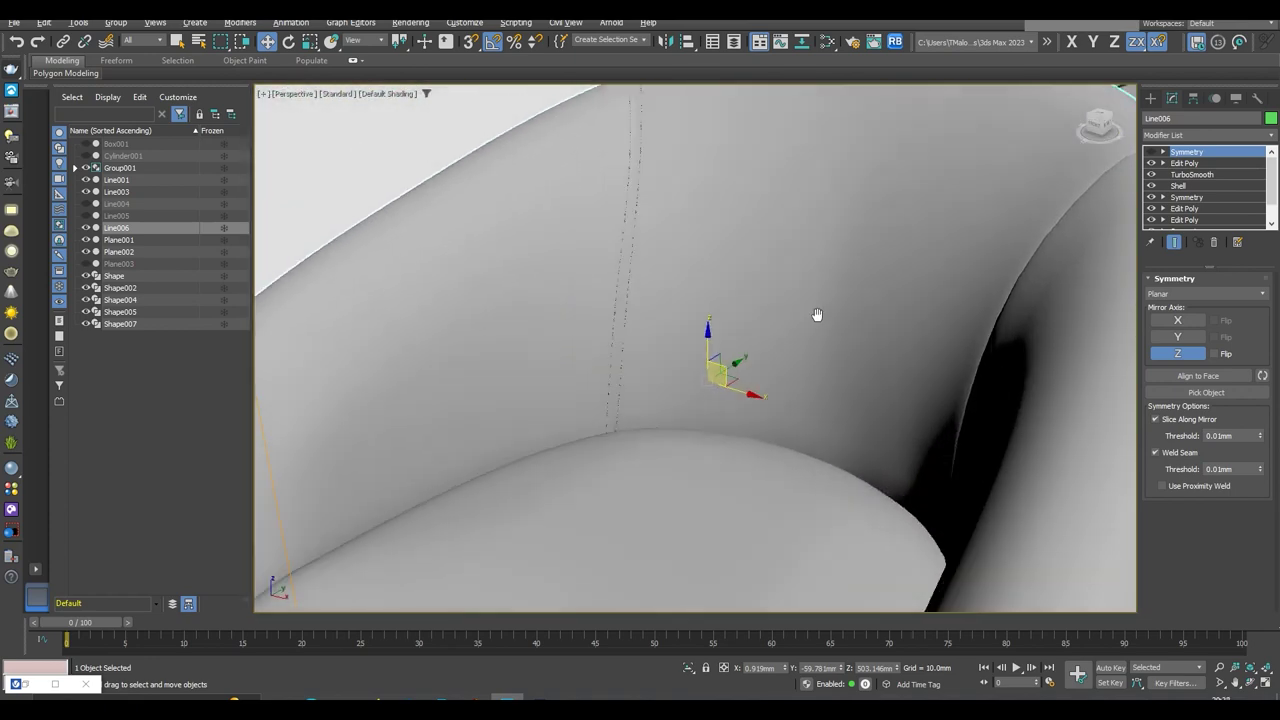
scroll(817, 315, up, 2)
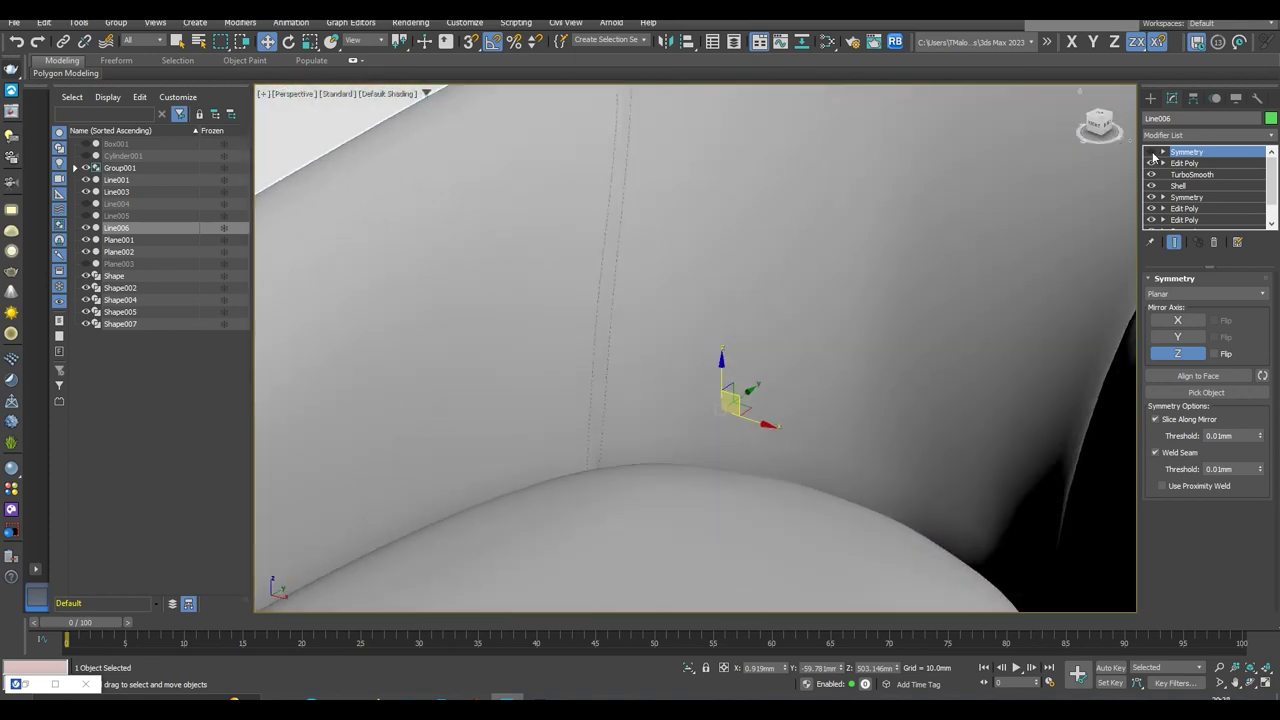
alt+middle_drag(780, 380, 704, 424)
scroll(896, 365, down, 4)
scroll(740, 394, up, 3)
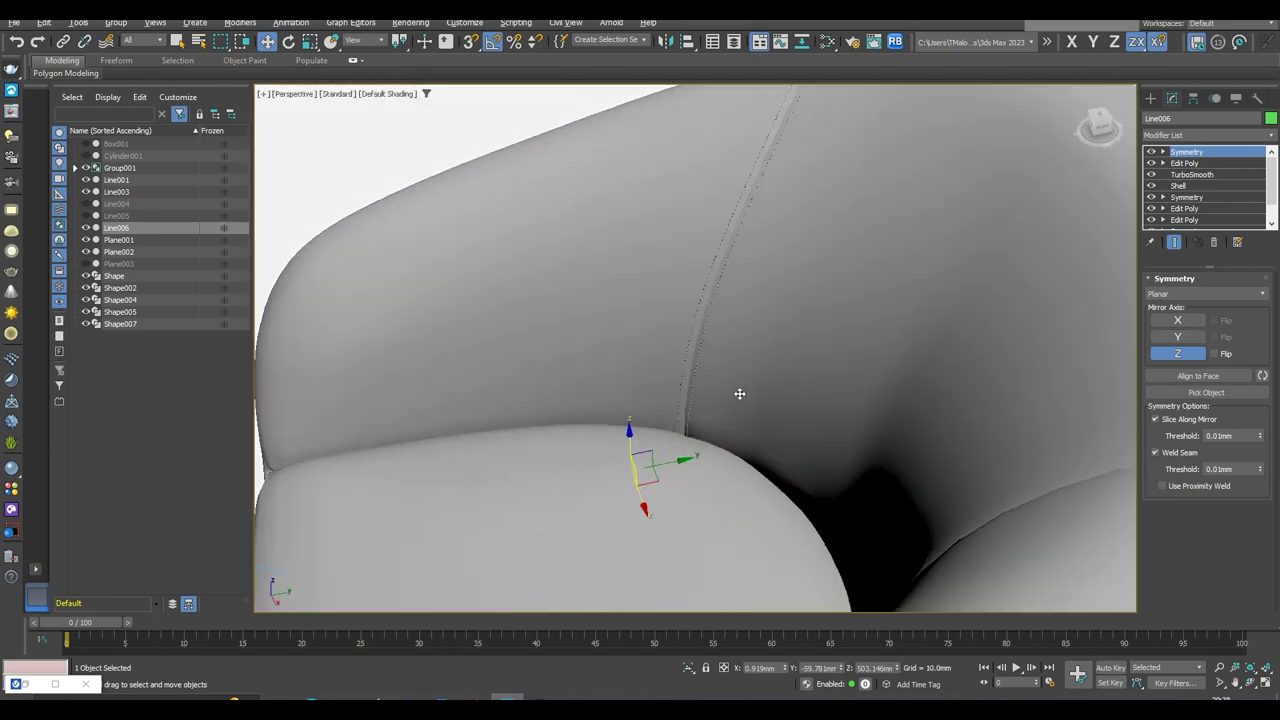
scroll(774, 249, up, 3)
Mirror Shape007 as a copy, Shape008, onto the chair's other side
click(774, 249)
scroll(778, 309, down, 4)
click(665, 41)
click(571, 451)
alt+middle_drag(600, 400, 780, 420)
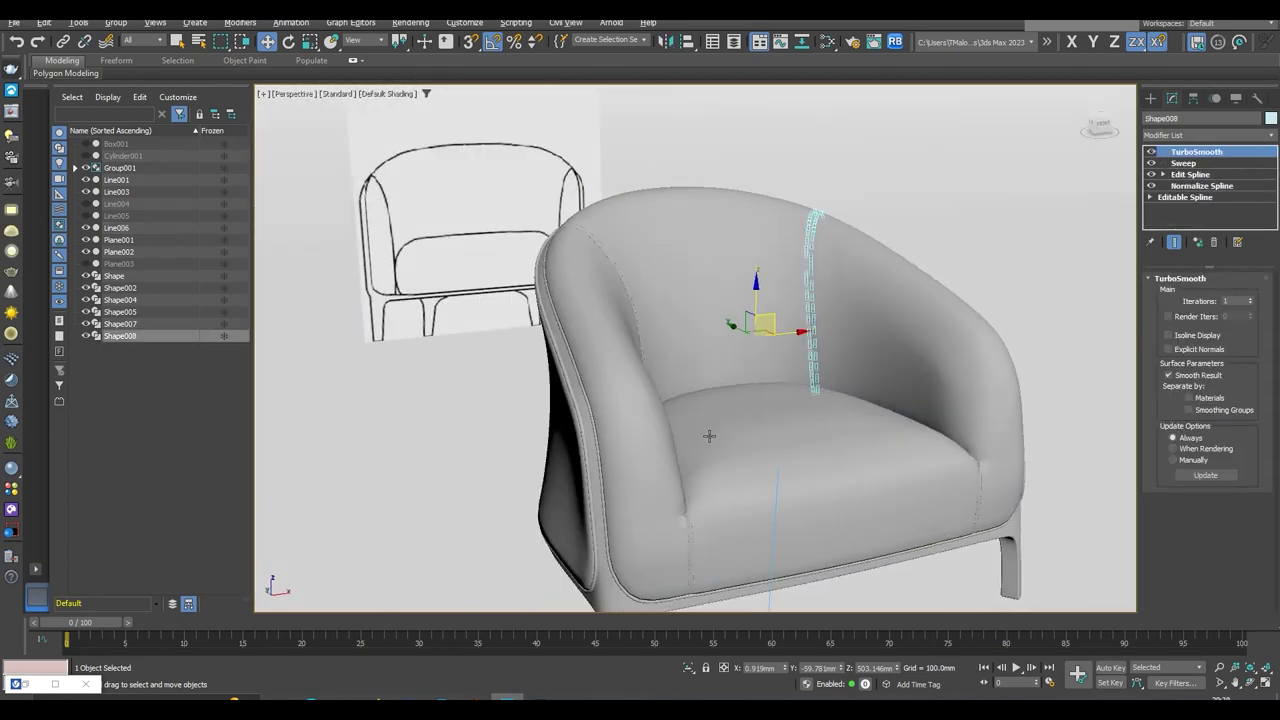
click(820, 371)
mouse_move(820, 371)
alt+middle_down()
mouse_move(811, 495)
mouse_move(829, 400)
mouse_move(800, 420)
alt+middle_up()
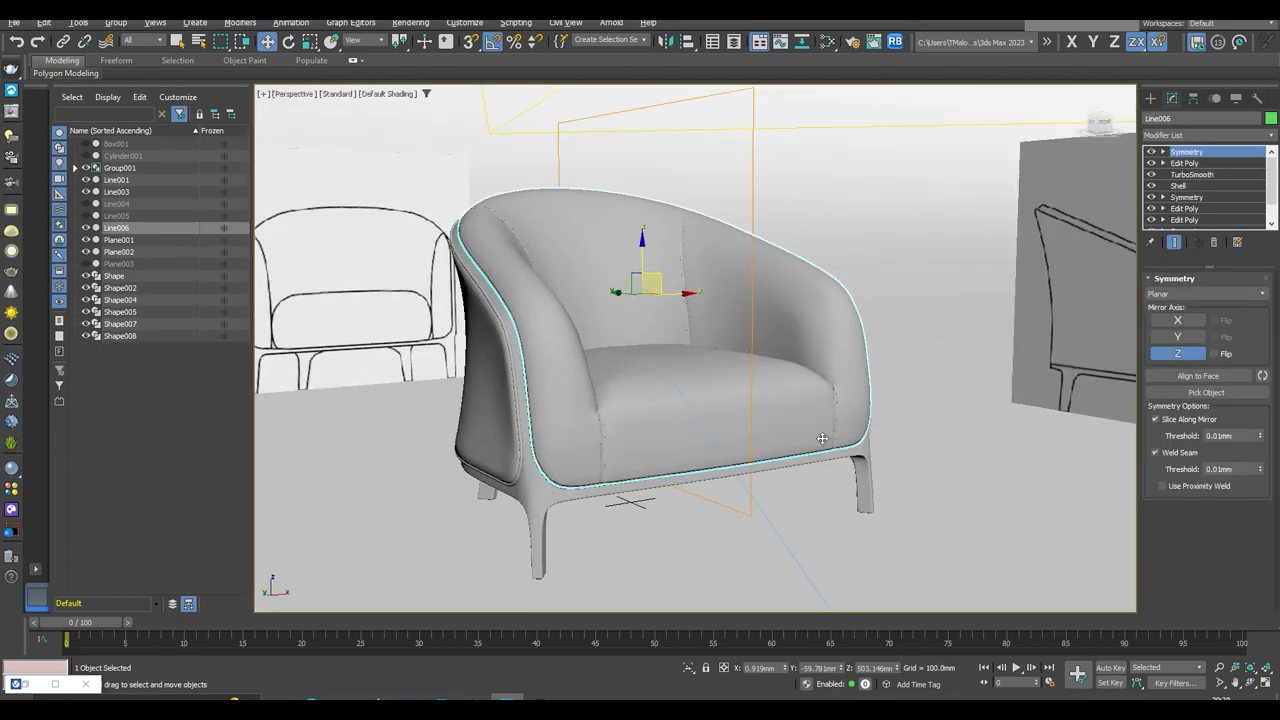
Render the chair with V-Ray and zoom around the frame buffer to check the backrest and arm stitching
key(shift+q)
scroll(624, 267, down, 3)
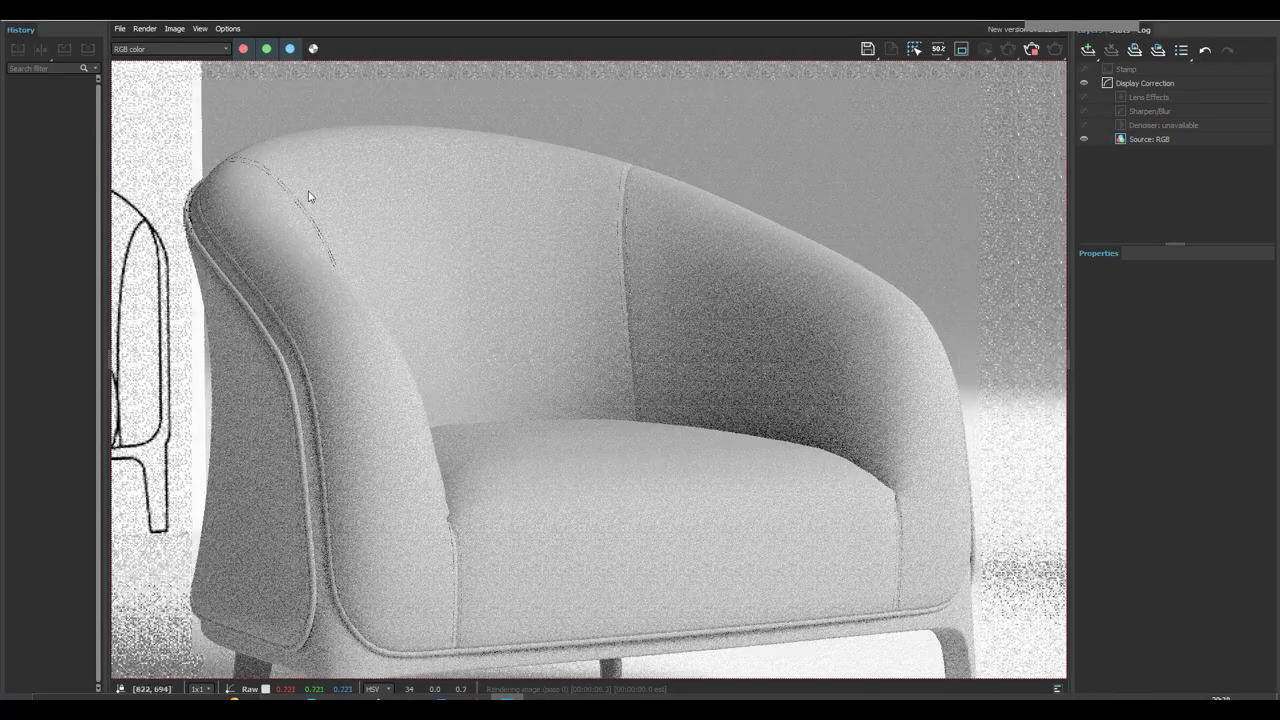
scroll(673, 352, up, 3)
scroll(673, 357, down, 2)
scroll(674, 357, down, 2)
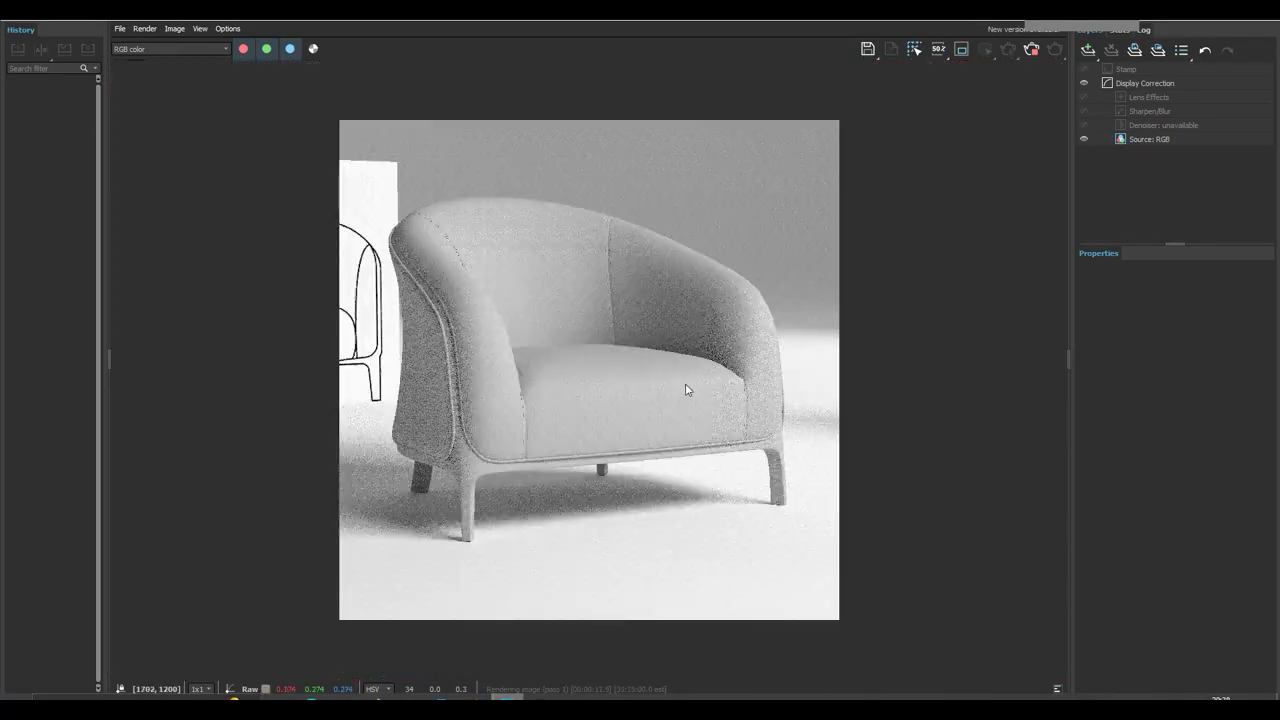
scroll(597, 252, up, 4)
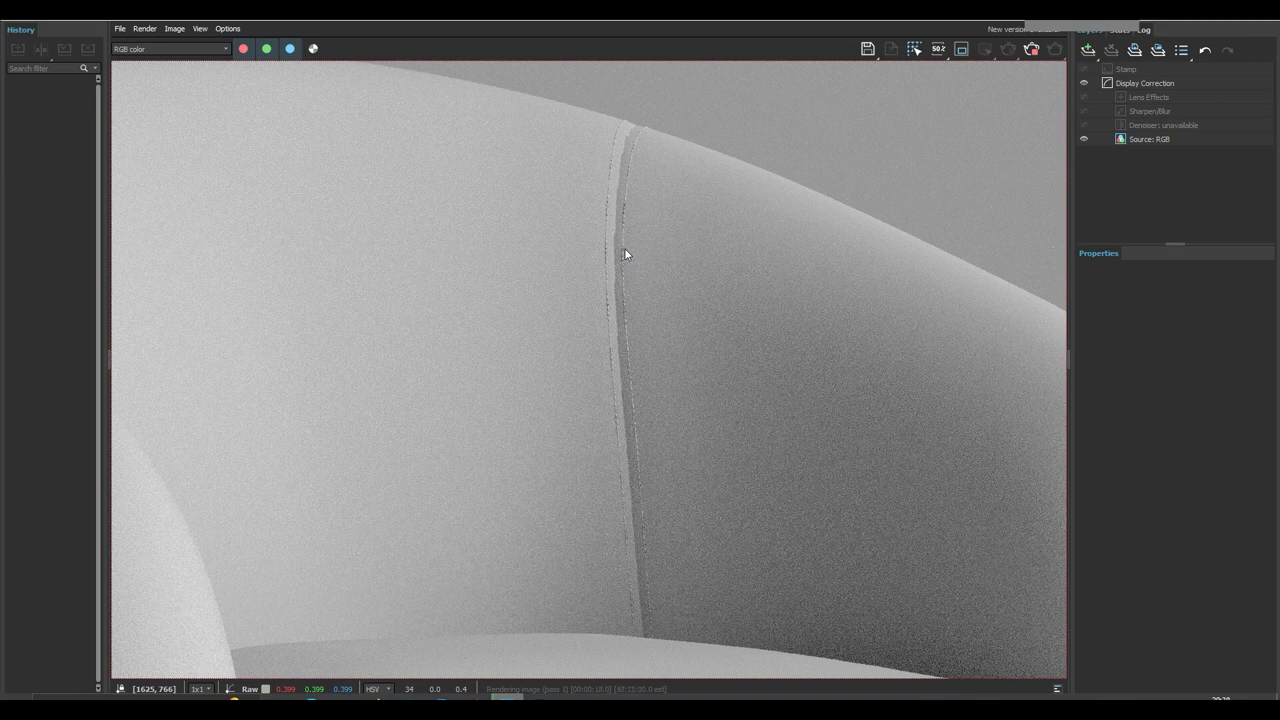
scroll(625, 252, down, 3)
scroll(274, 183, up, 3)
scroll(480, 586, down, 3)
scroll(768, 391, down, 2)
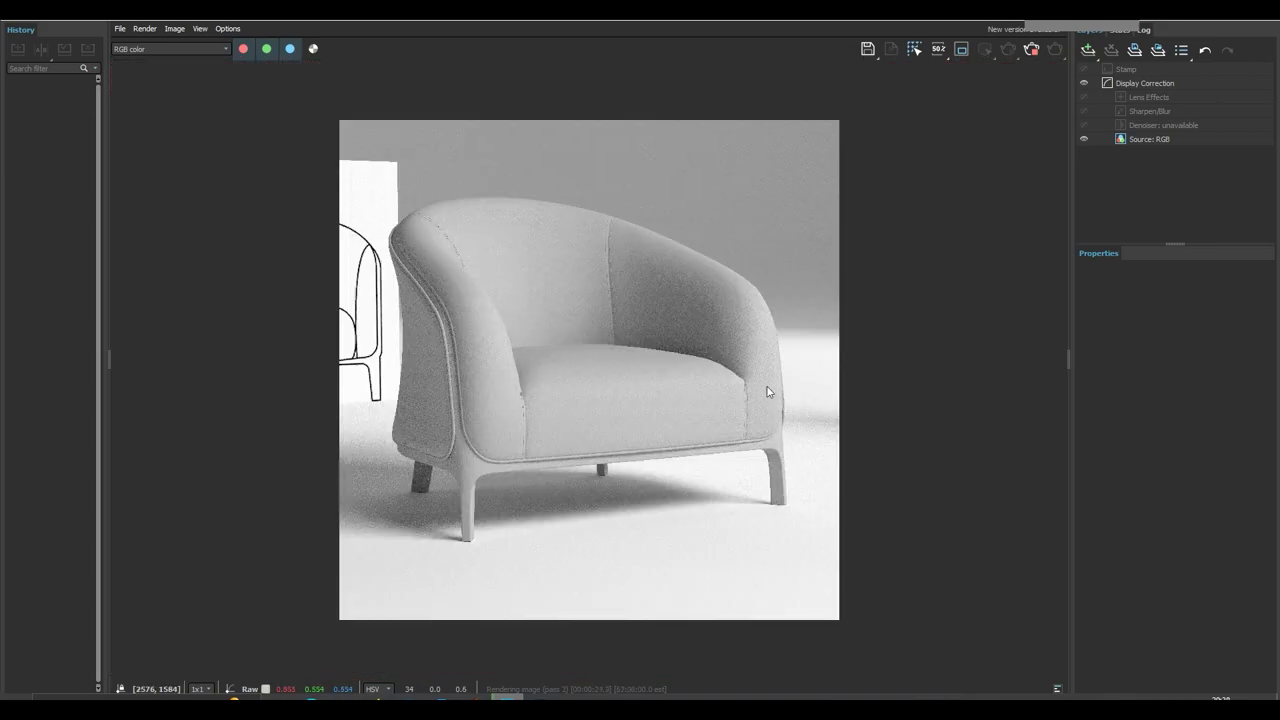
scroll(768, 391, up, 4)
scroll(846, 409, down, 4)
scroll(621, 277, up, 3)
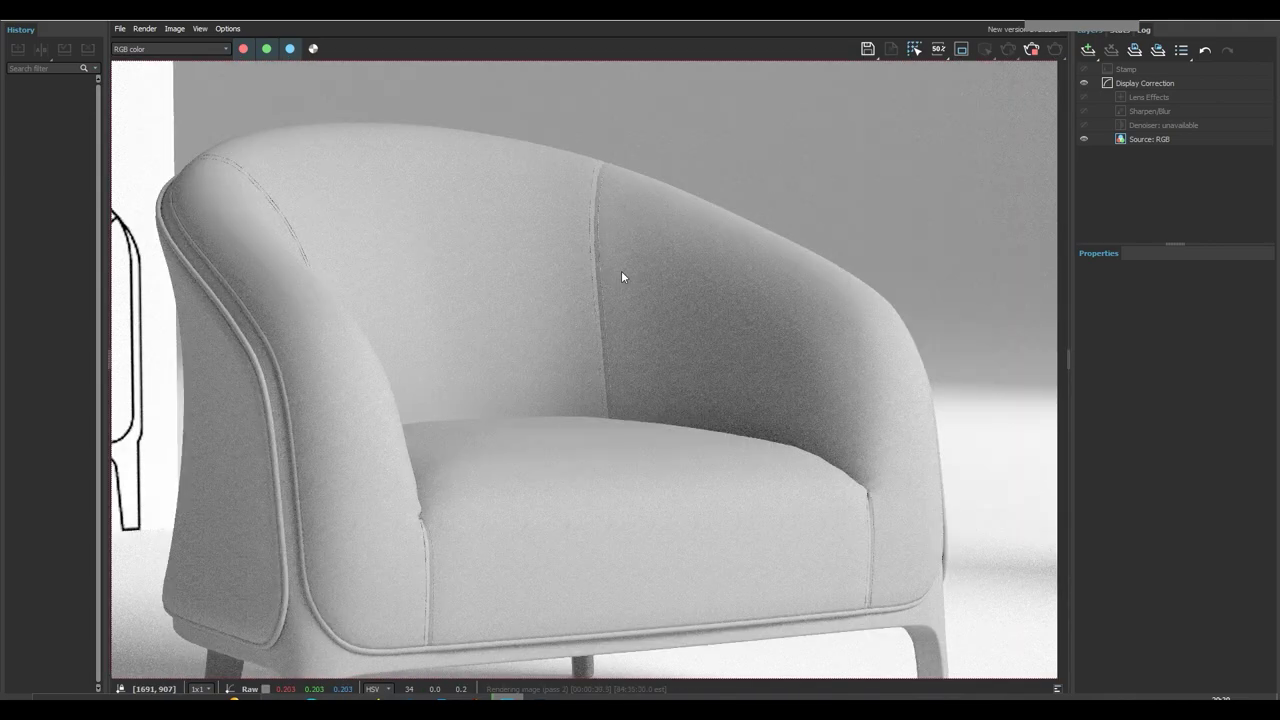
scroll(621, 277, down, 1)
scroll(477, 323, down, 3)
scroll(409, 277, up, 3)
scroll(272, 139, up, 2)
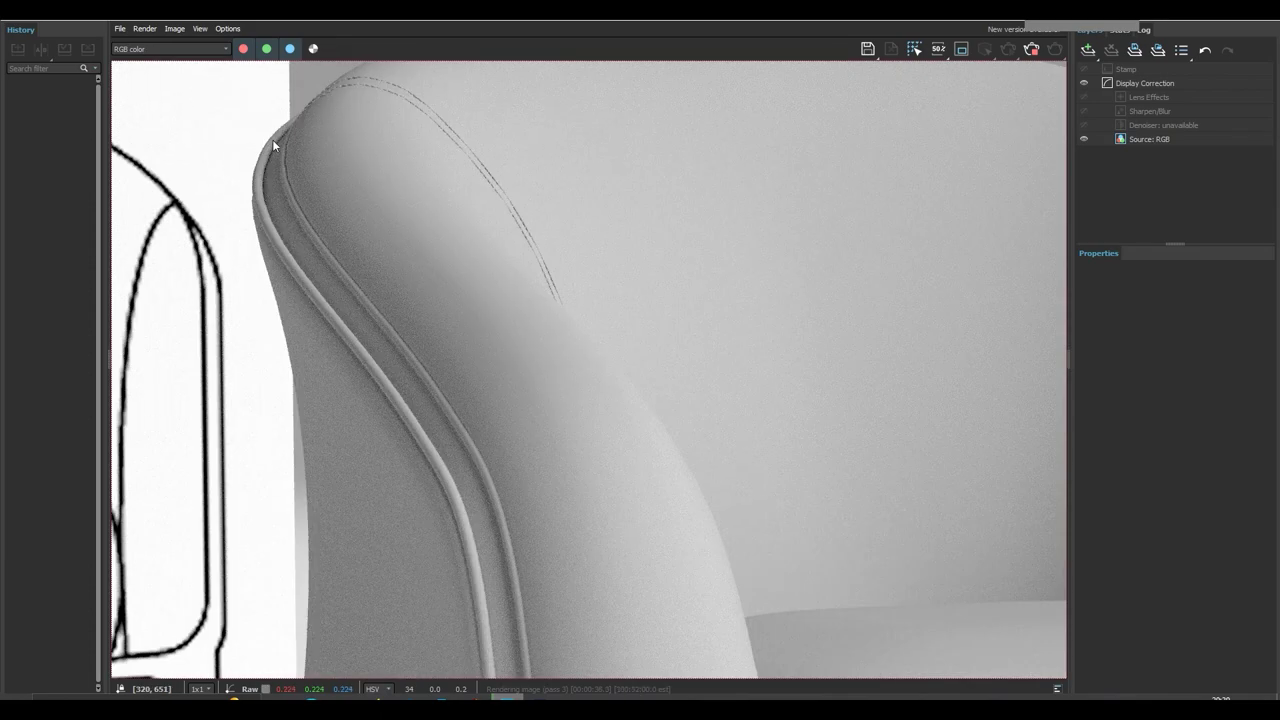
scroll(353, 66, up, 2)
scroll(353, 69, down, 3)
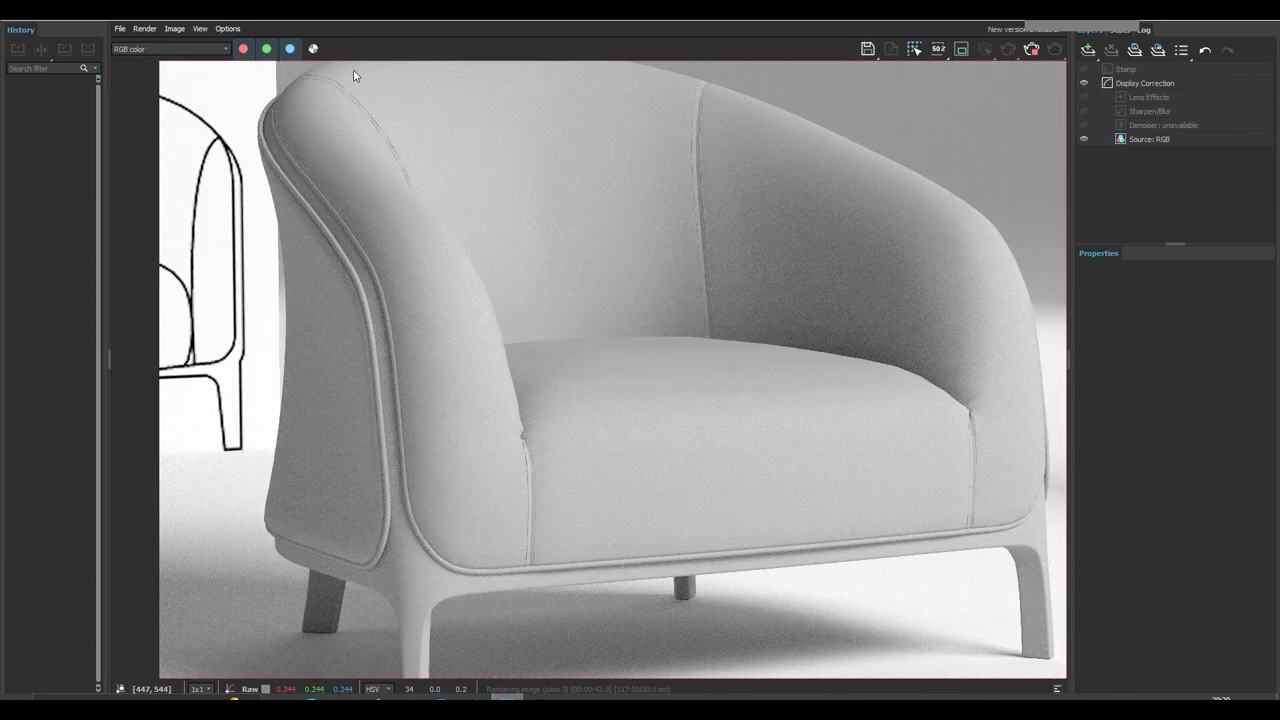
scroll(356, 100, up, 4)
scroll(593, 266, down, 4)
scroll(593, 266, up, 2)
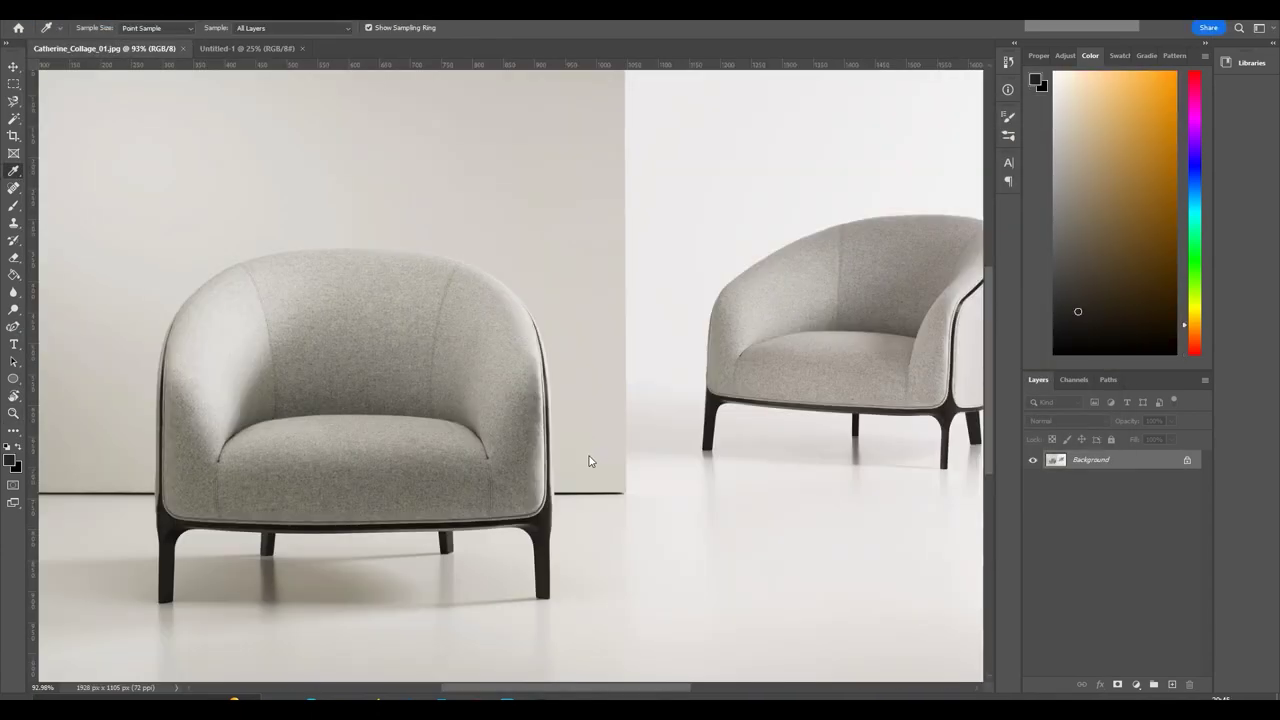
Sample the light grey chair fabric colour from the Catherine_Collage_01.jpg reference photo
click(544, 517)
click(270, 50)
click(391, 324)
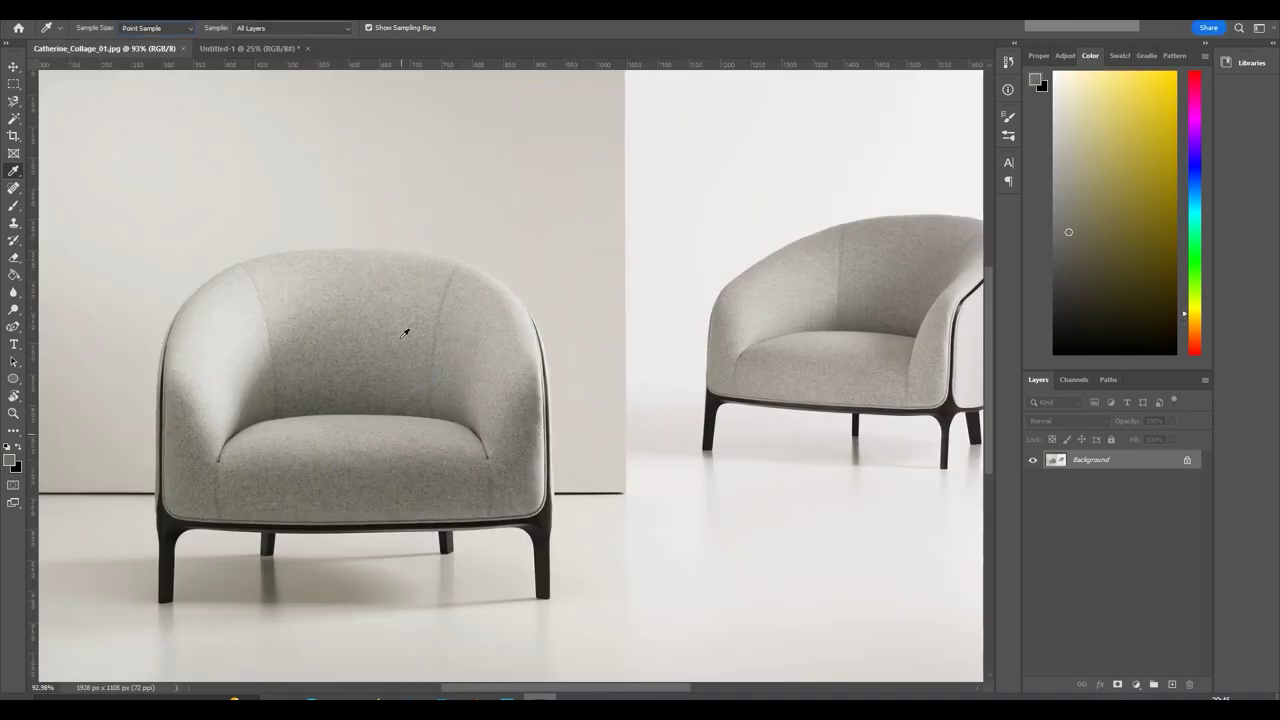
click(404, 331)
click(409, 337)
Fill the 3000 × 3000 Untitled-1 canvas with the sampled grey
click(250, 48)
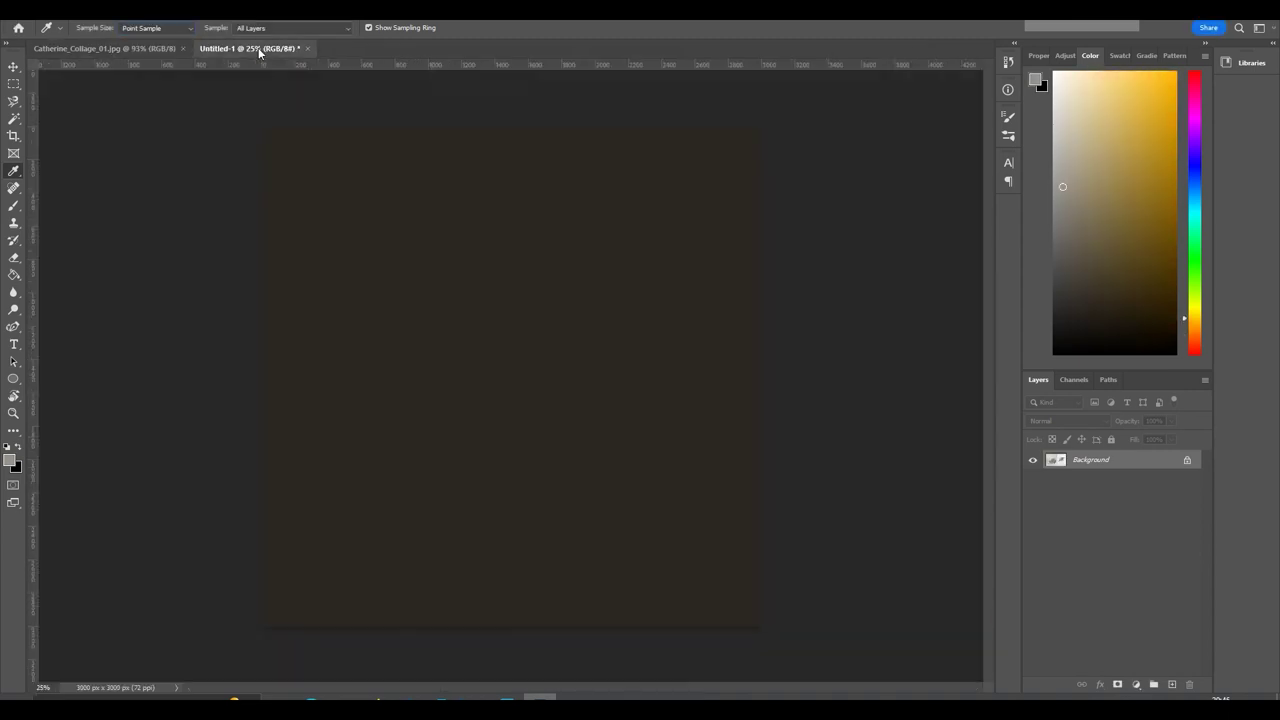
key(alt+BackSpace)
key(alt+f)
Export the grey swatch image, then give Material #30 a white reflection with 0.85 glossiness
click(228, 251)
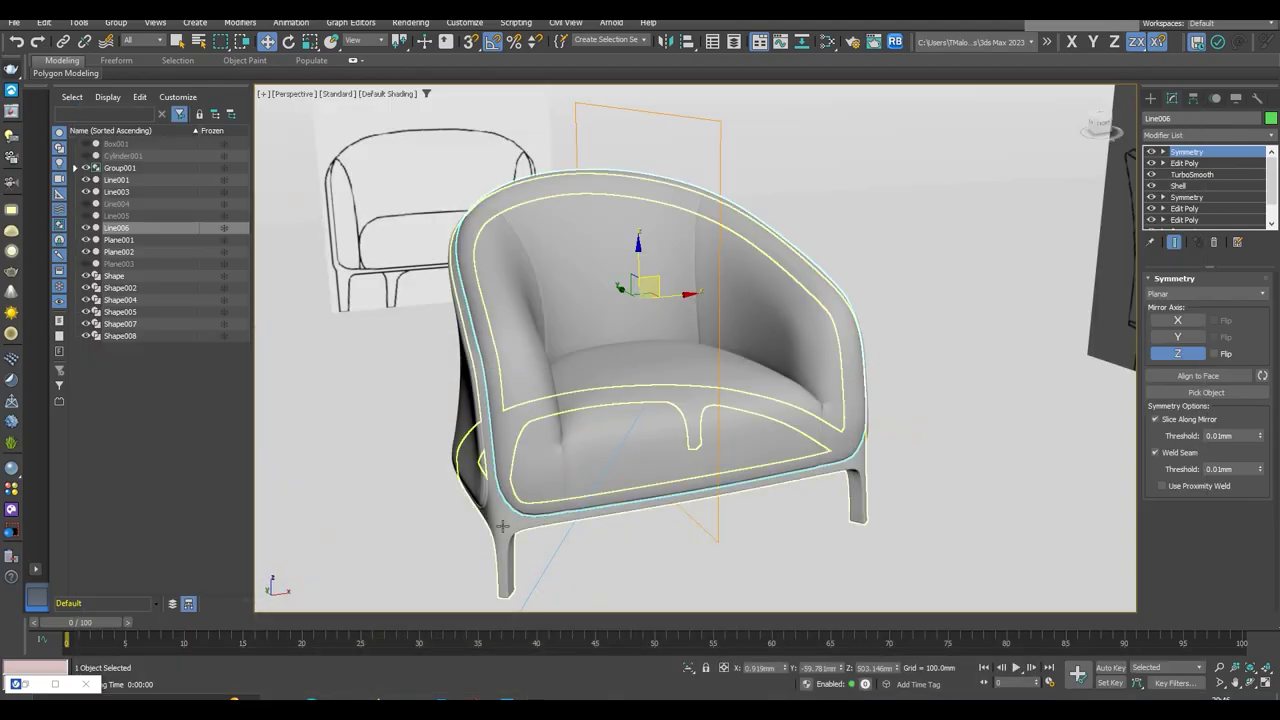
click(828, 42)
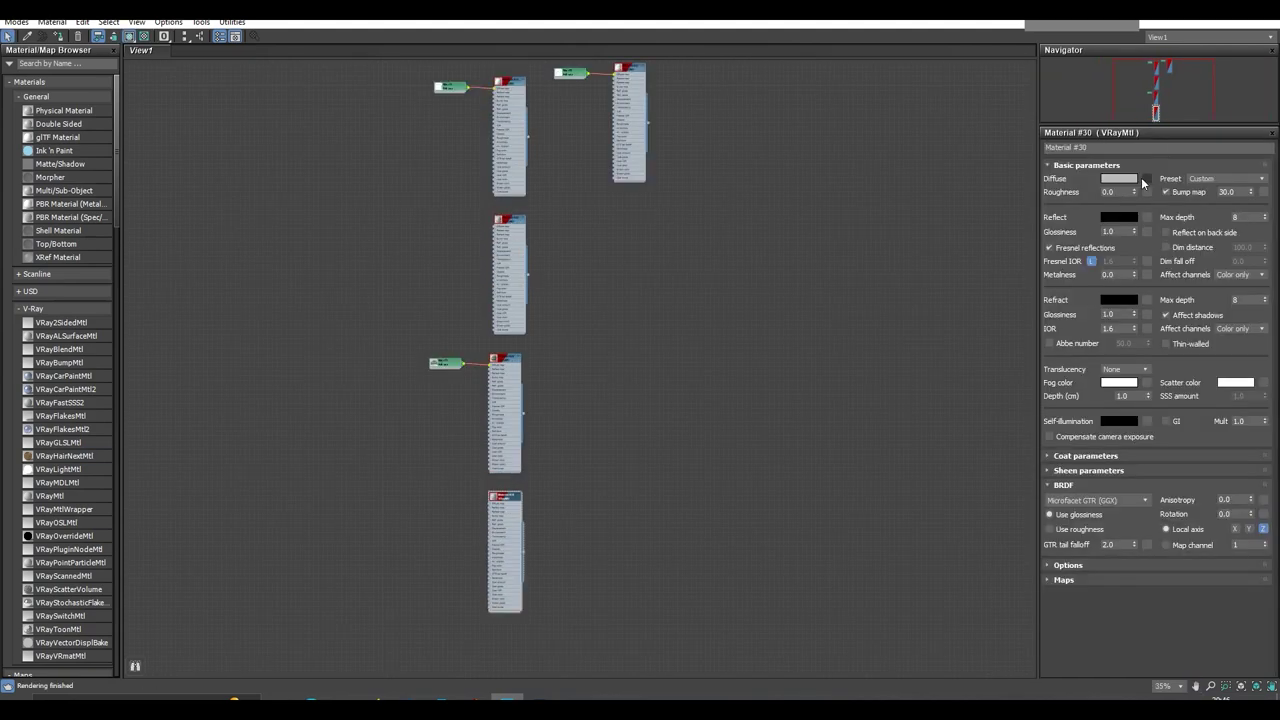
scroll(506, 509, up, 5)
click(1118, 217)
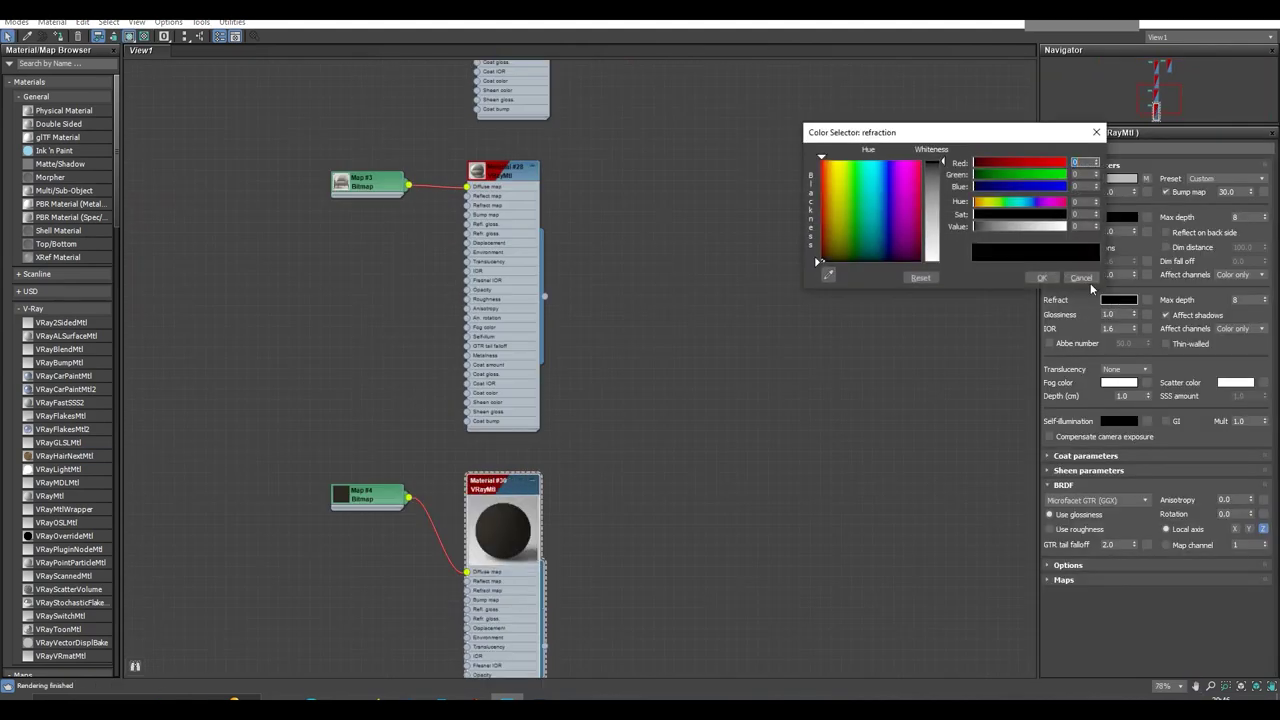
mouse_move(960, 129)
mouse_down()
mouse_move(968, 44)
mouse_move(937, 172)
mouse_up()
click(1042, 190)
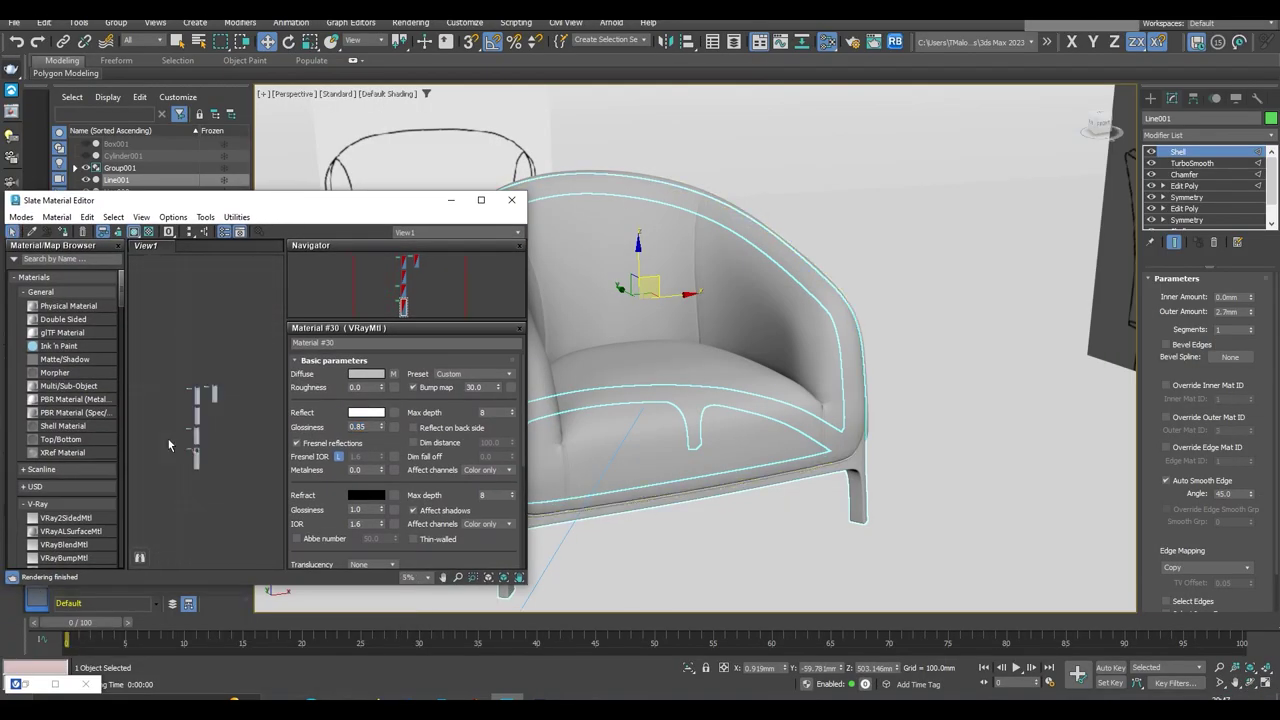
Assign Material #30 to the chair frame and inspect the result
right_click(224, 445)
click(270, 100)
click(451, 199)
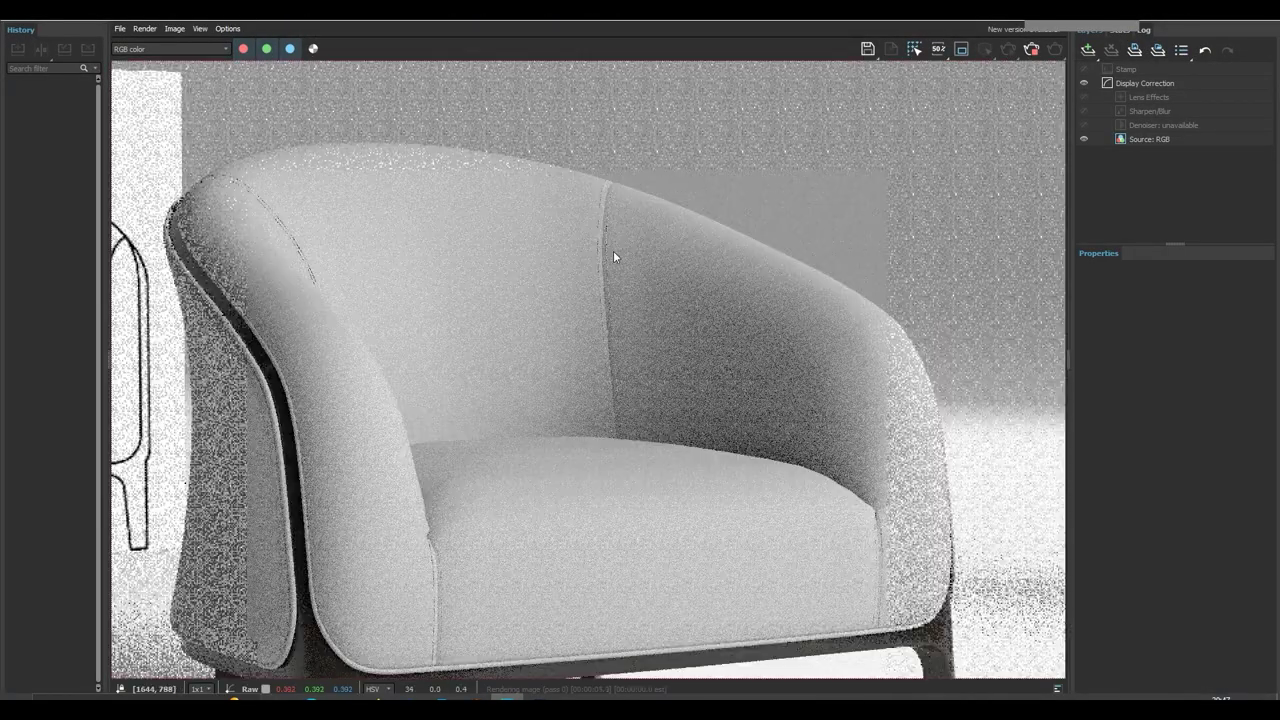
scroll(613, 250, down, 2)
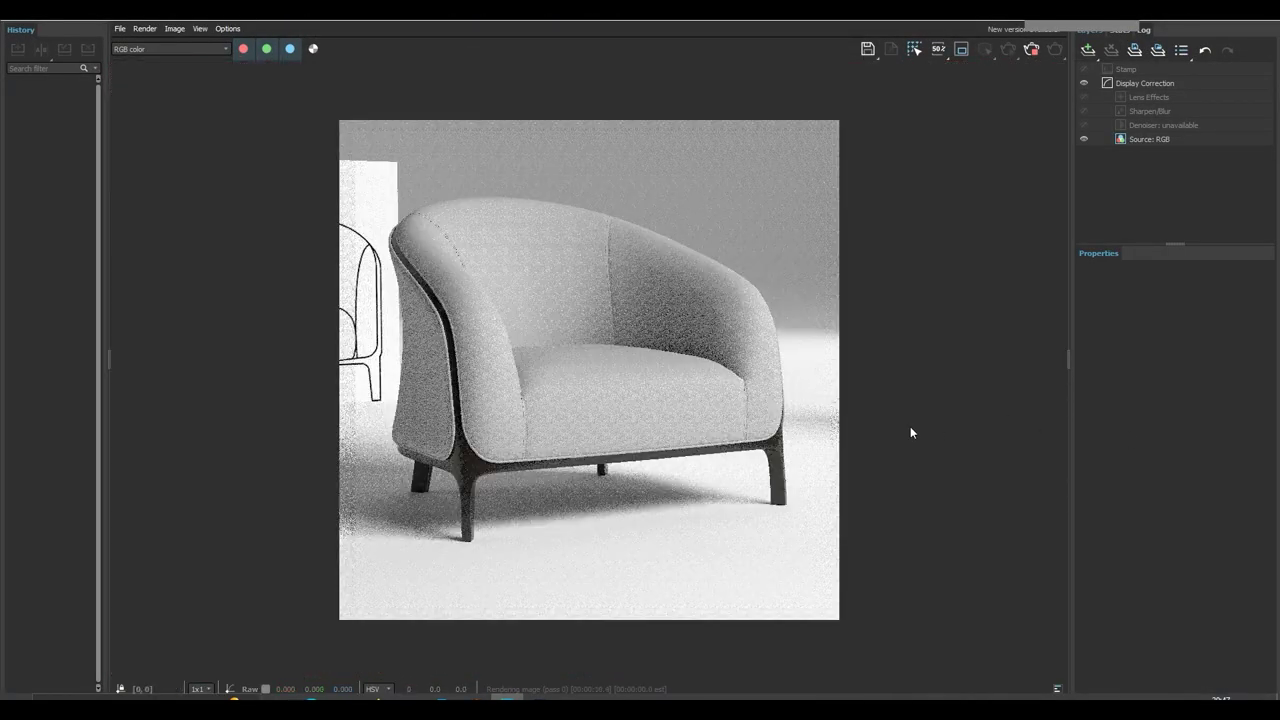
scroll(611, 445, up, 2)
scroll(332, 454, up, 1)
scroll(333, 454, down, 2)
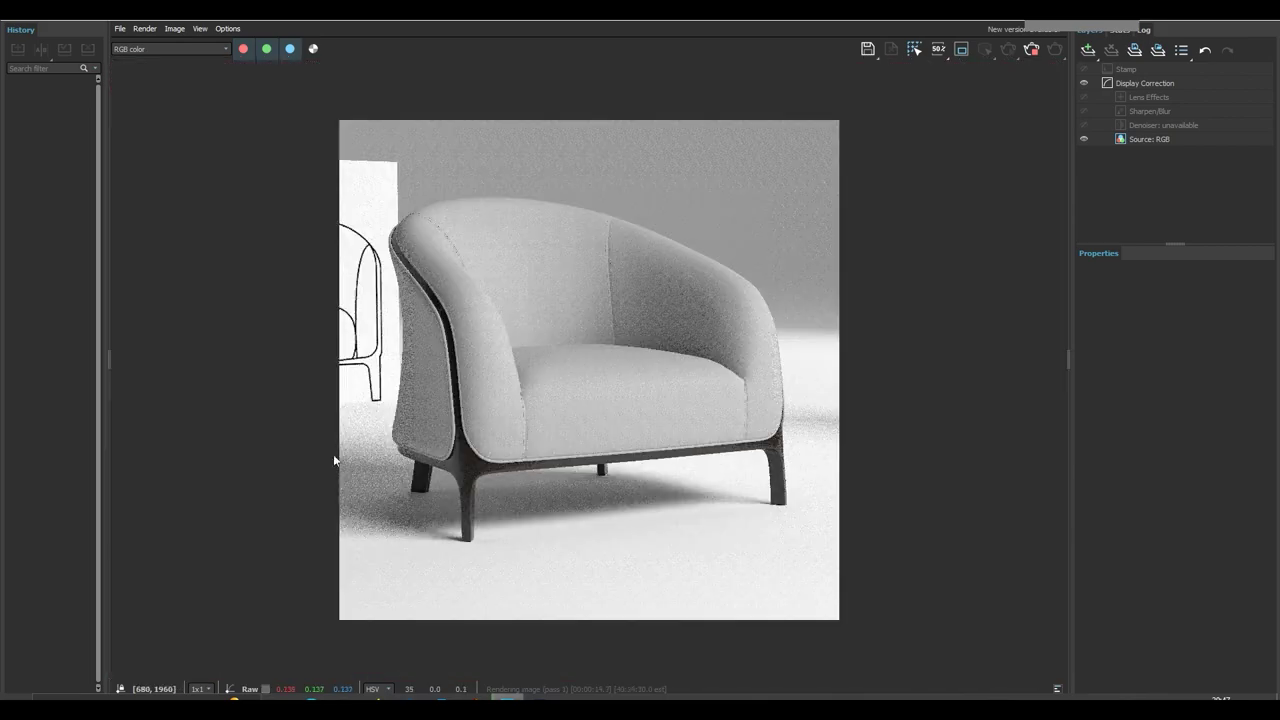
scroll(616, 333, up, 1)
scroll(616, 333, down, 1)
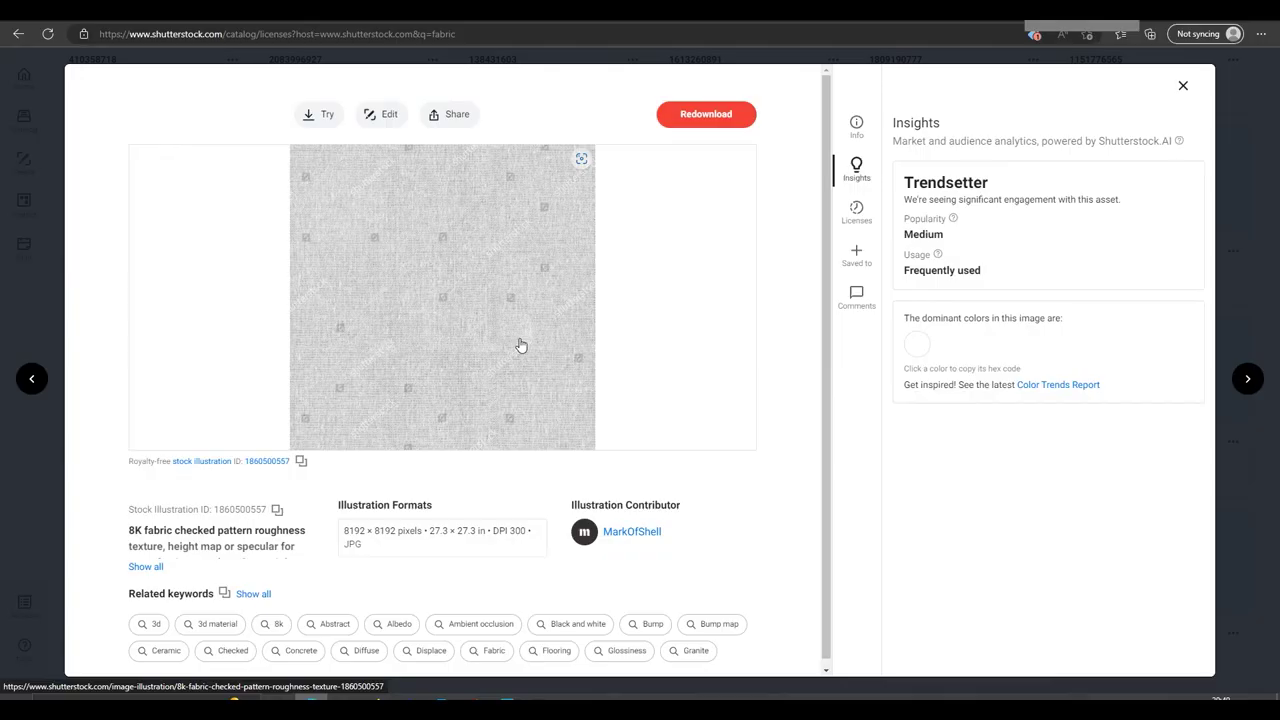
Redownload the 8K checked fabric texture and open shutterstock_1860500557.jpg
click(715, 110)
click(1194, 477)
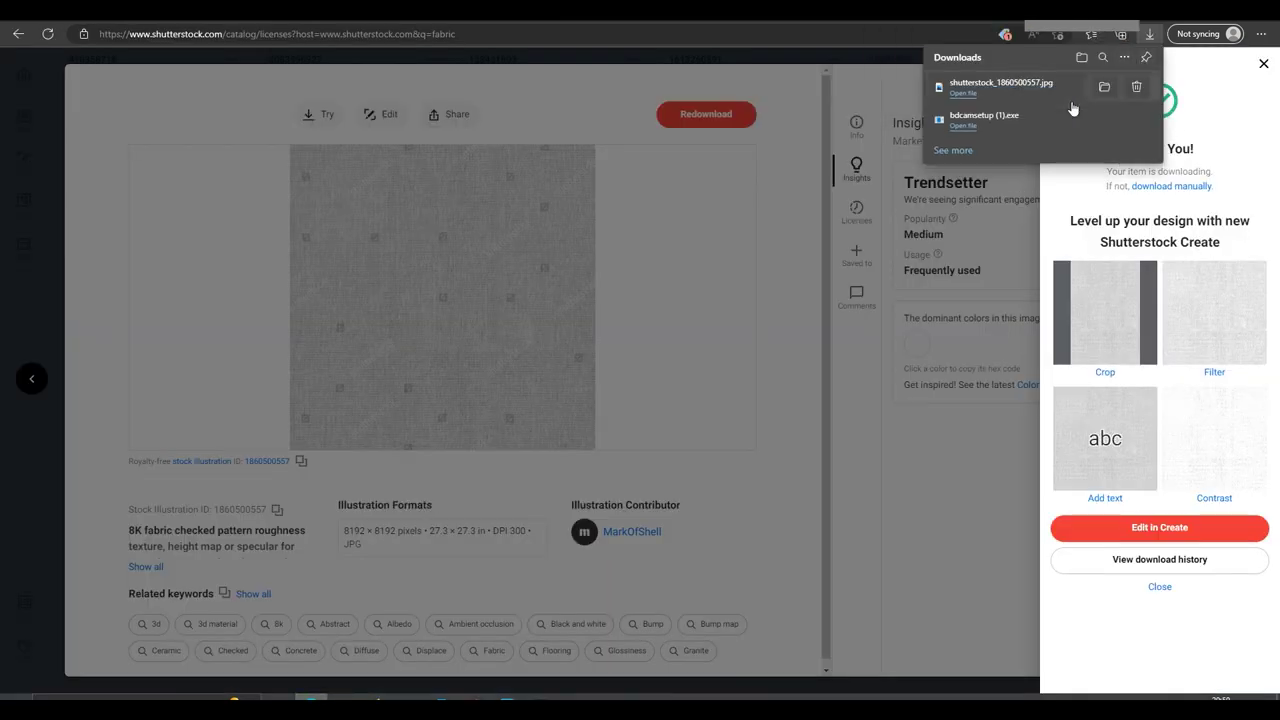
click(1070, 104)
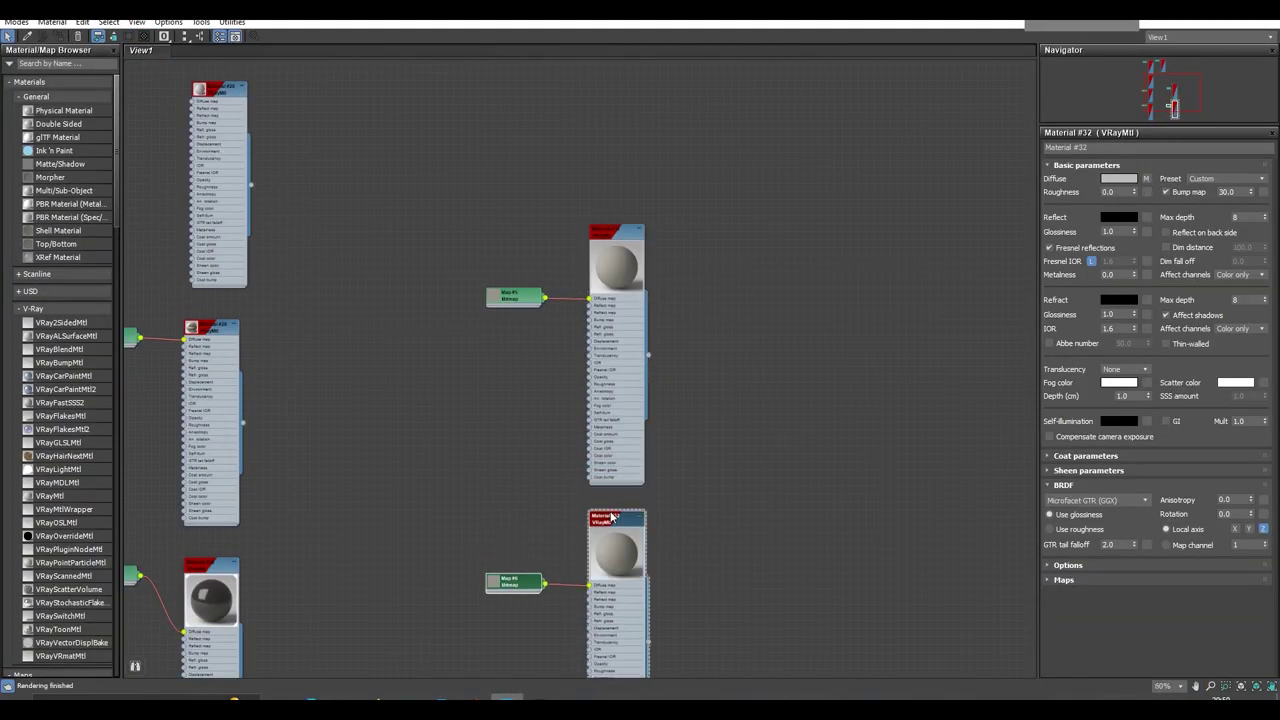
Remove unused Material #32 and Map #6, and set the fabric sheen to white with 0.5 glossiness
key(Delete)
click(1088, 470)
click(1110, 486)
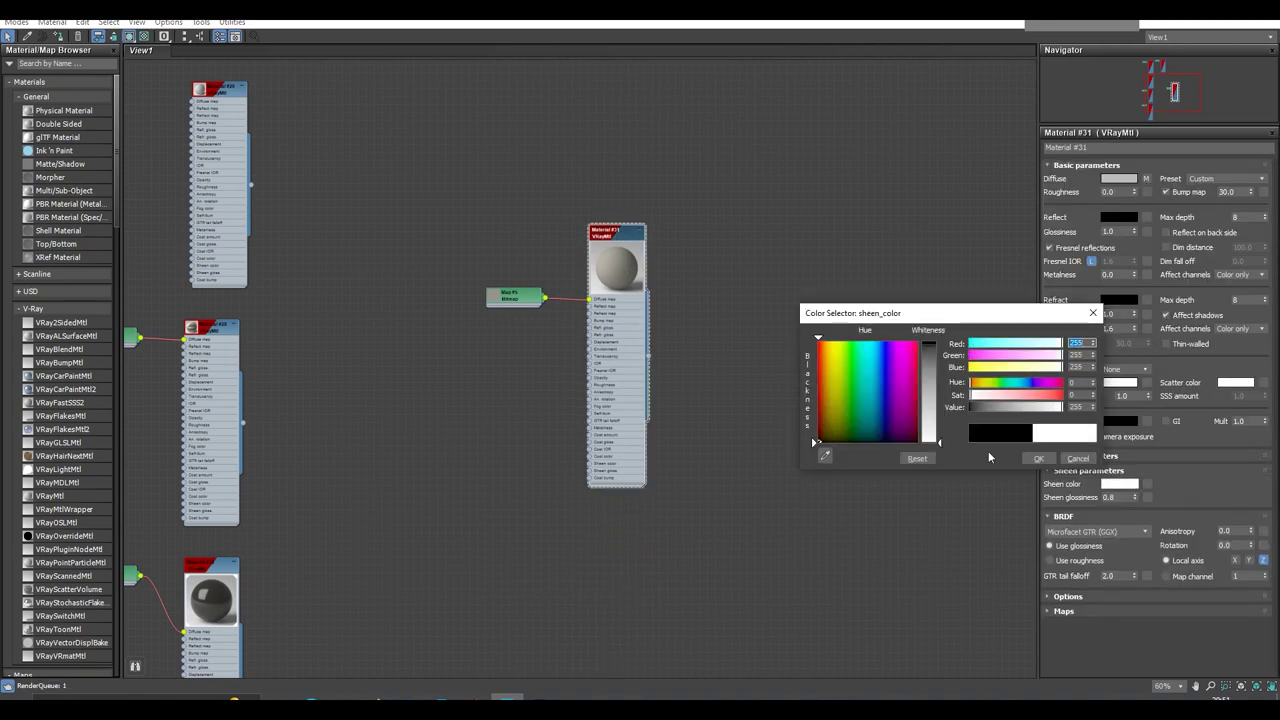
click(1022, 451)
key(Return)
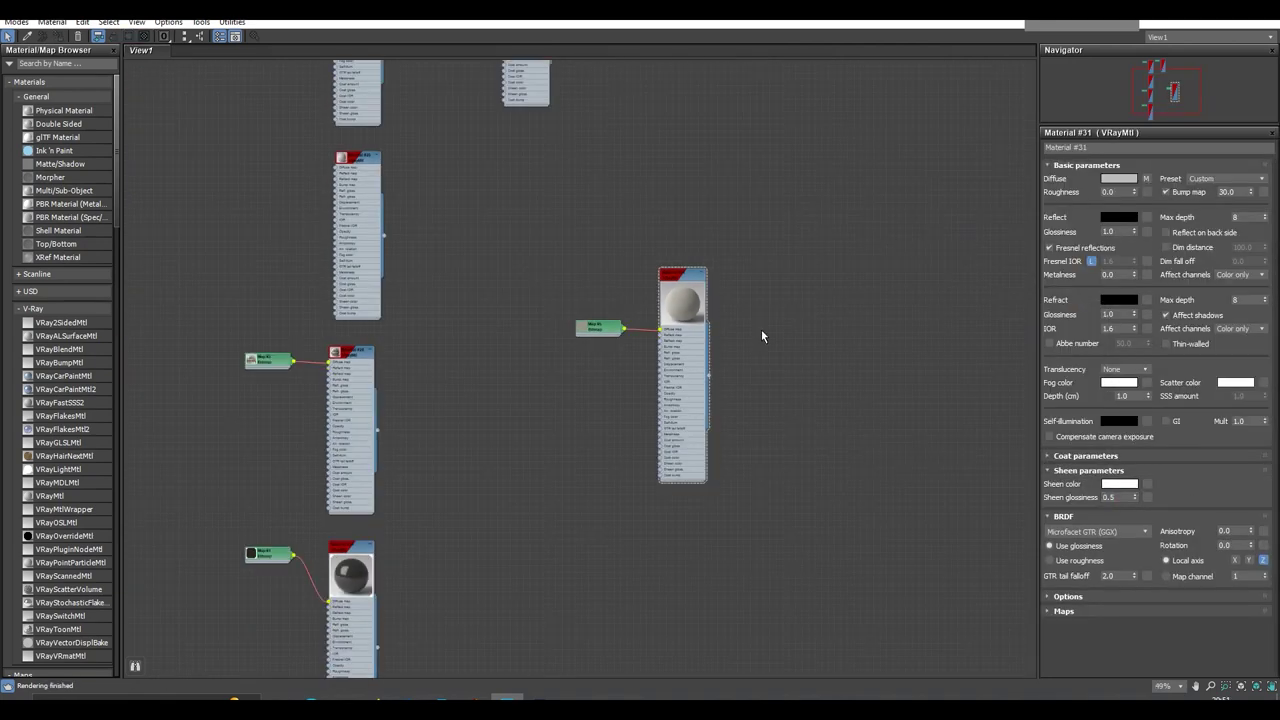
Create a VRayBlendMtl with Material #31 as base, Material #33 as coat and Map #8 as blend mask
shift+drag(671, 330, 671, 608)
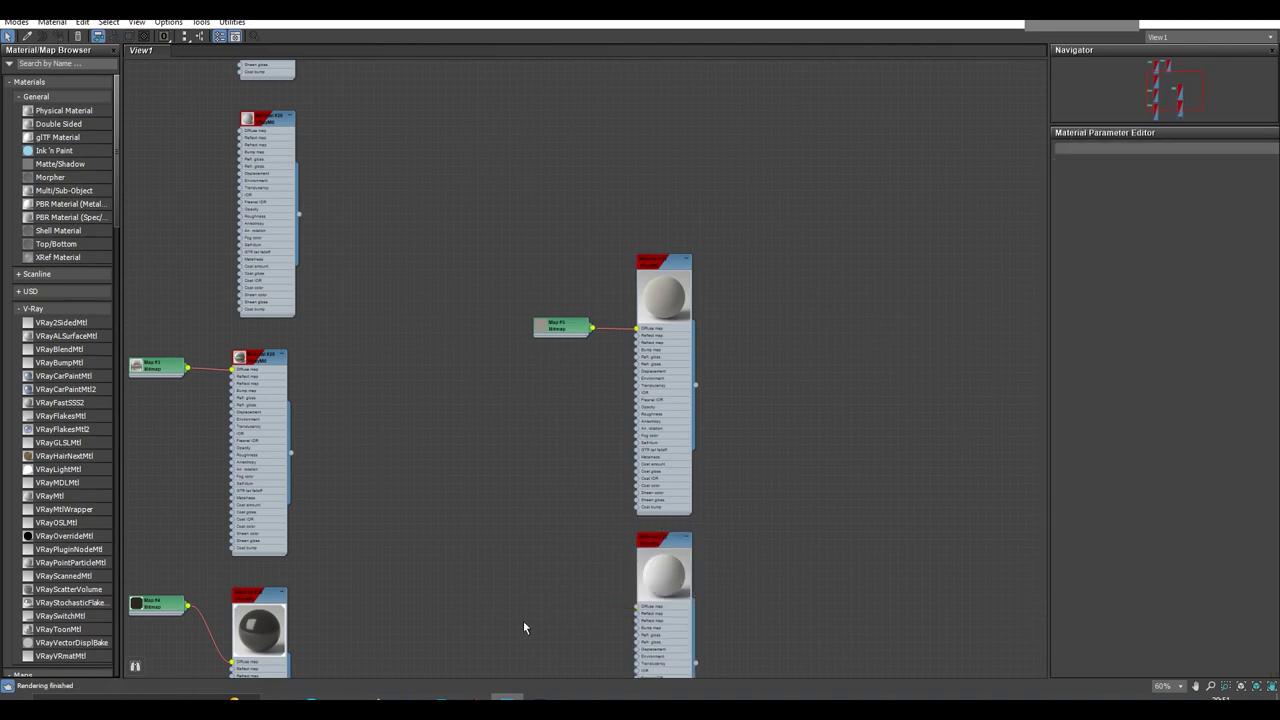
double_click(60, 349)
key(l)
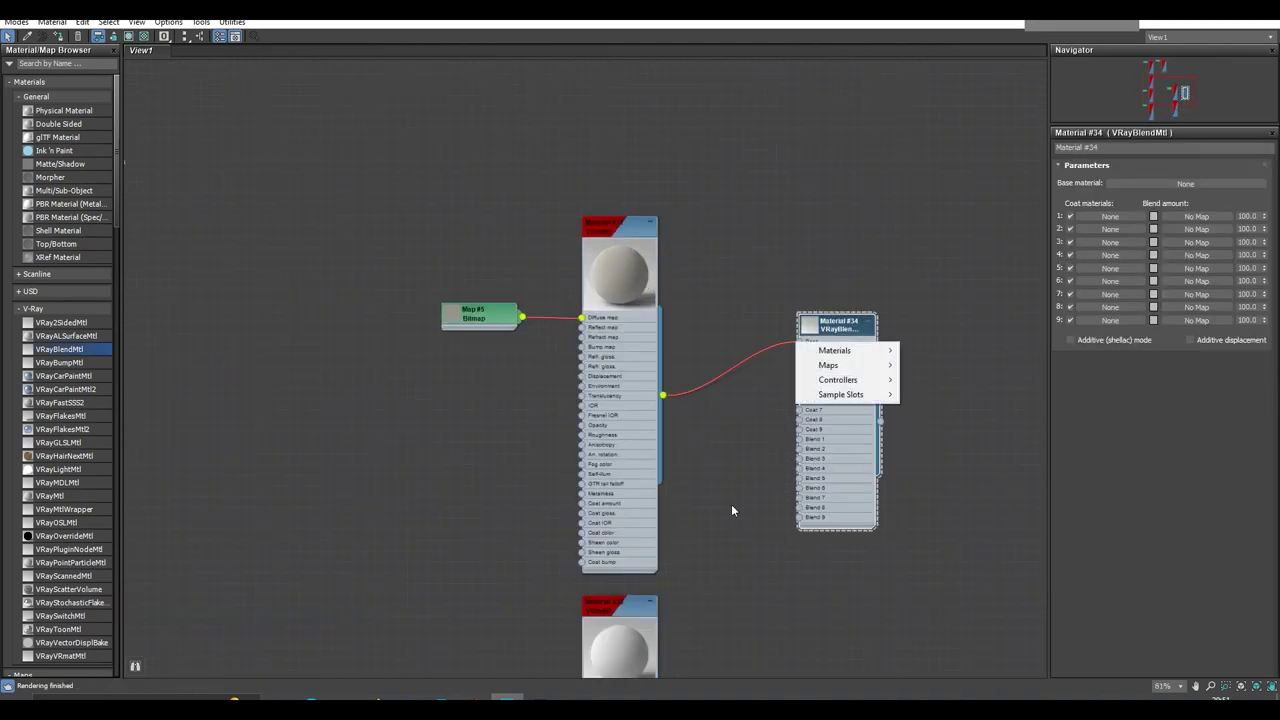
click(731, 510)
scroll(701, 523, down, 1)
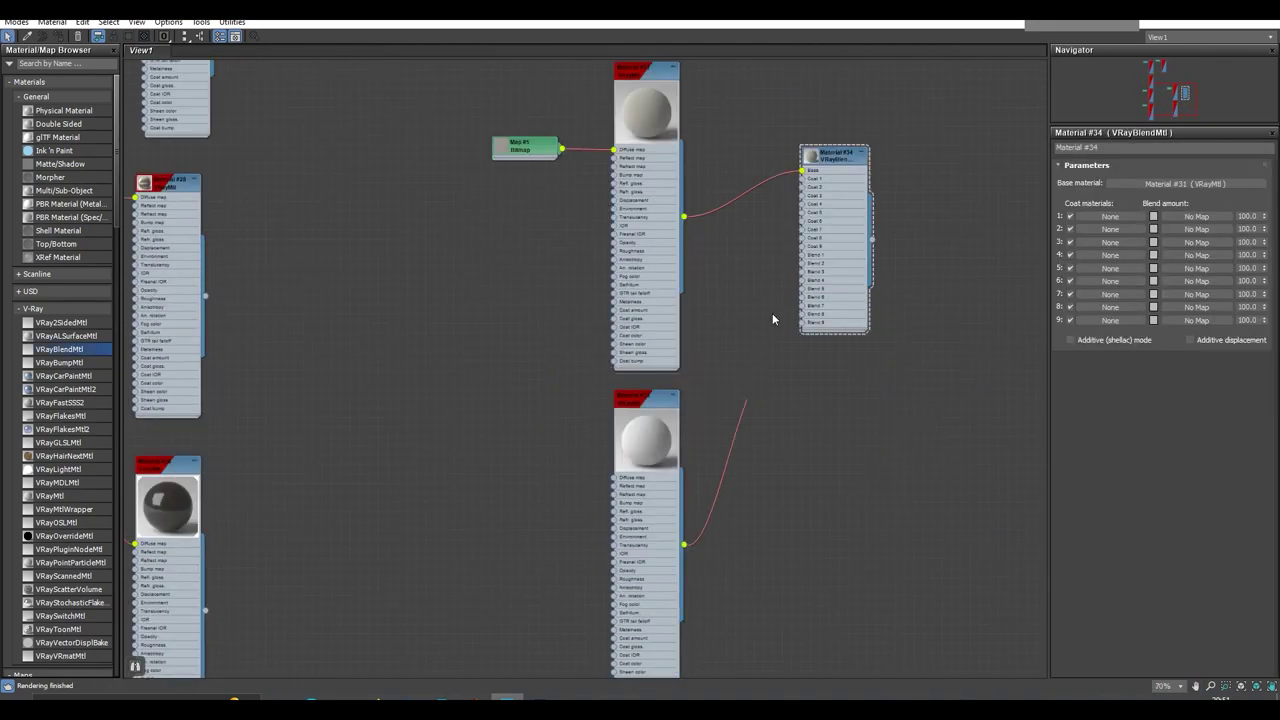
click(751, 293)
scroll(751, 293, up, 4)
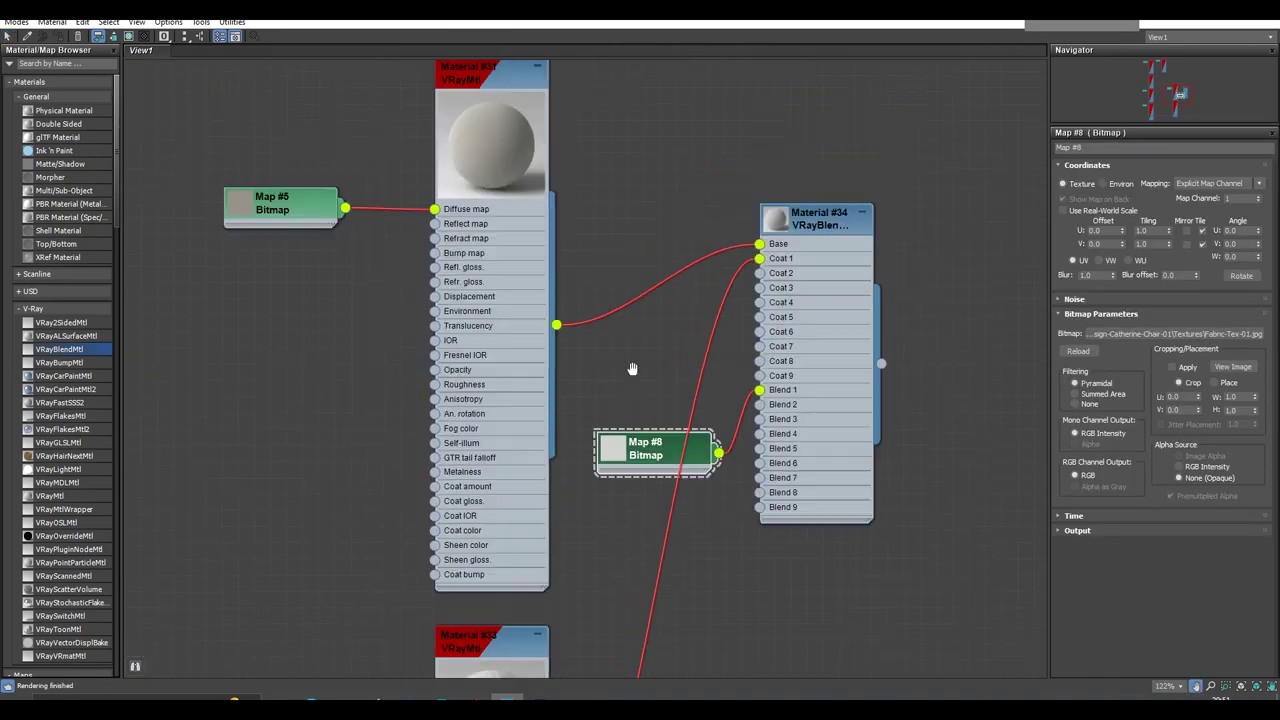
drag(708, 452, 750, 528)
scroll(811, 358, down, 2)
drag(690, 386, 380, 340)
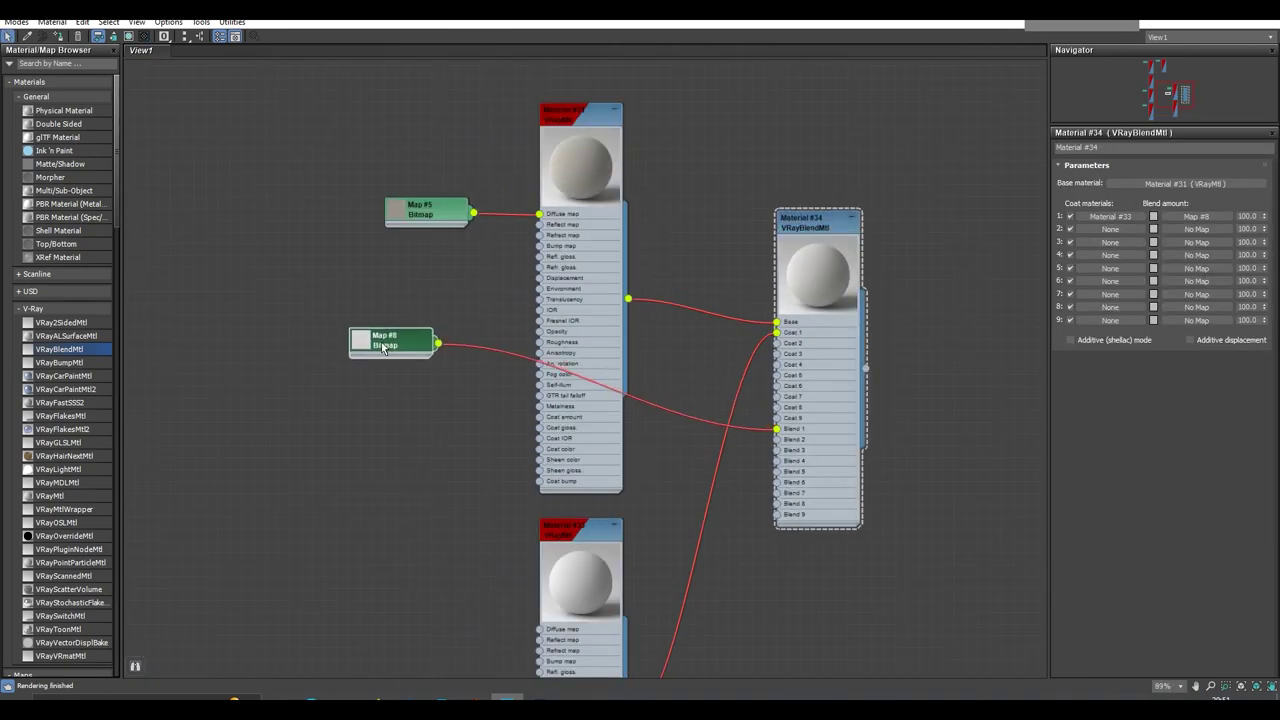
Add a VRayNormalMap driven by Map #8 and wire it into the fabric material's bump
scroll(63, 414, down, 5)
scroll(63, 500, down, 5)
drag(63, 410, 575, 357)
scroll(427, 298, up, 4)
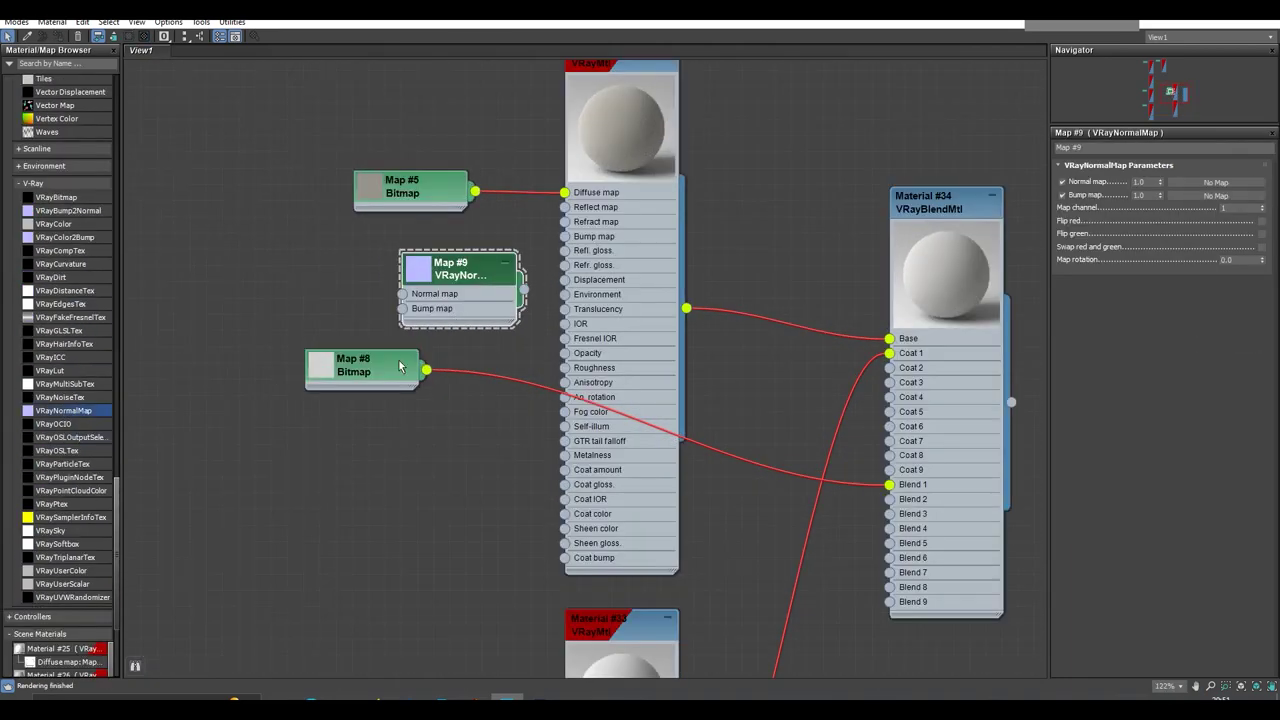
drag(348, 370, 420, 305)
drag(605, 231, 607, 212)
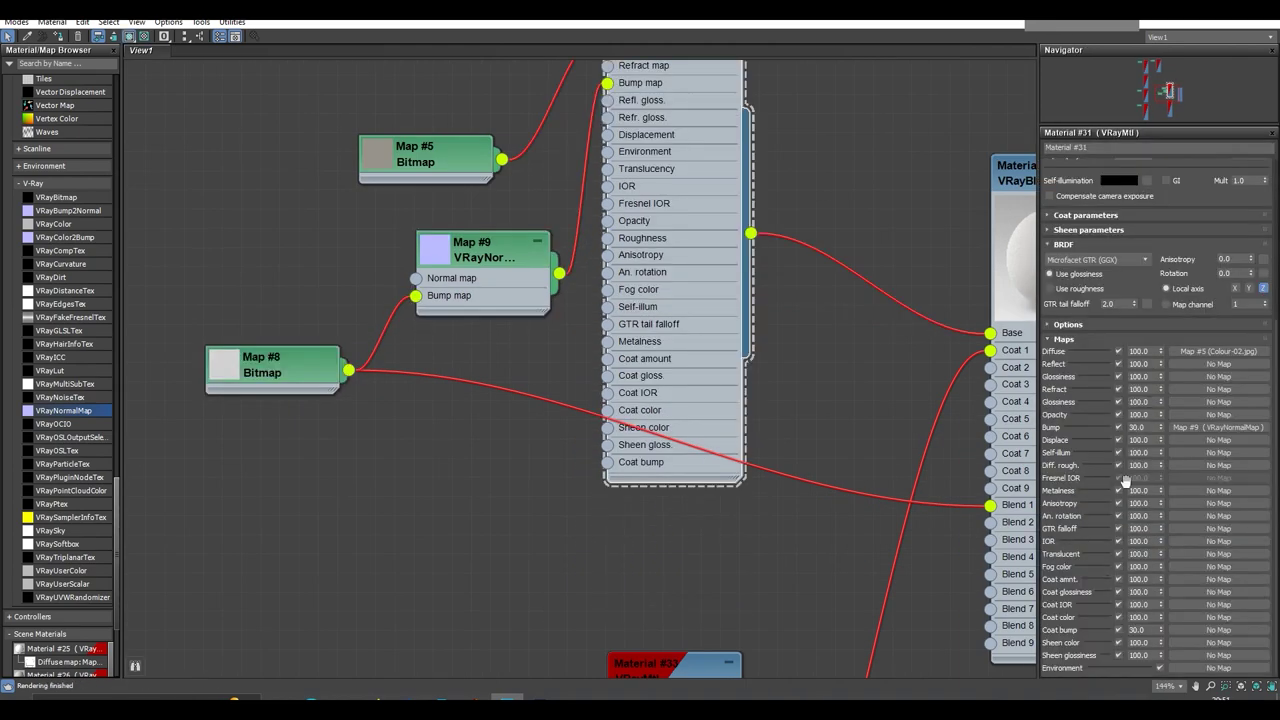
scroll(845, 432, down, 2)
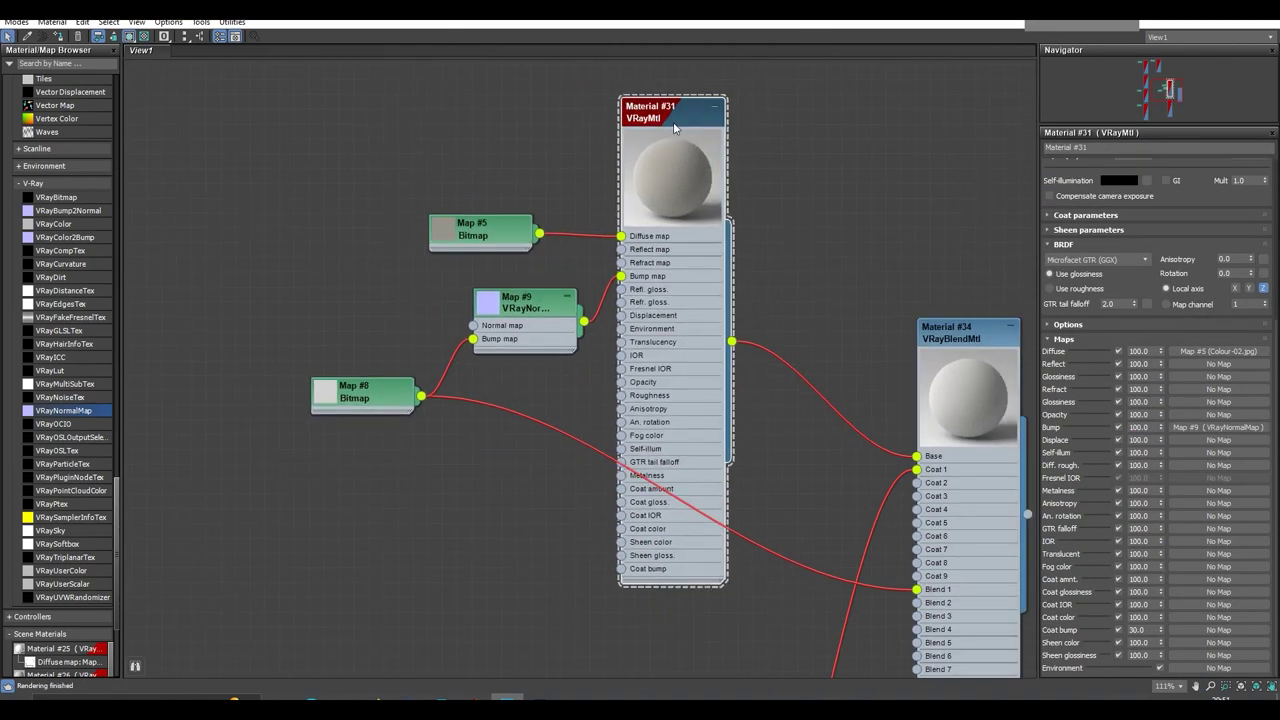
double_click(330, 430)
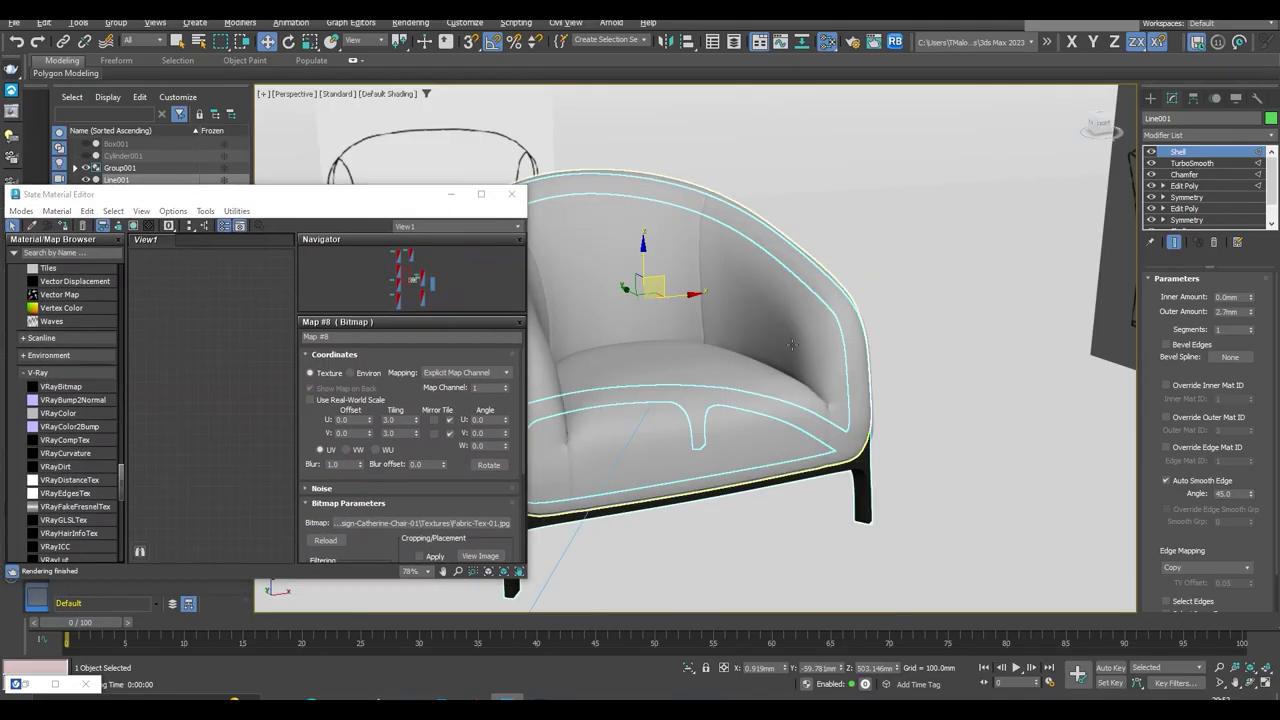
Add a Box UVW Map modifier to Line006 and render the chair with the new fabric
click(1230, 136)
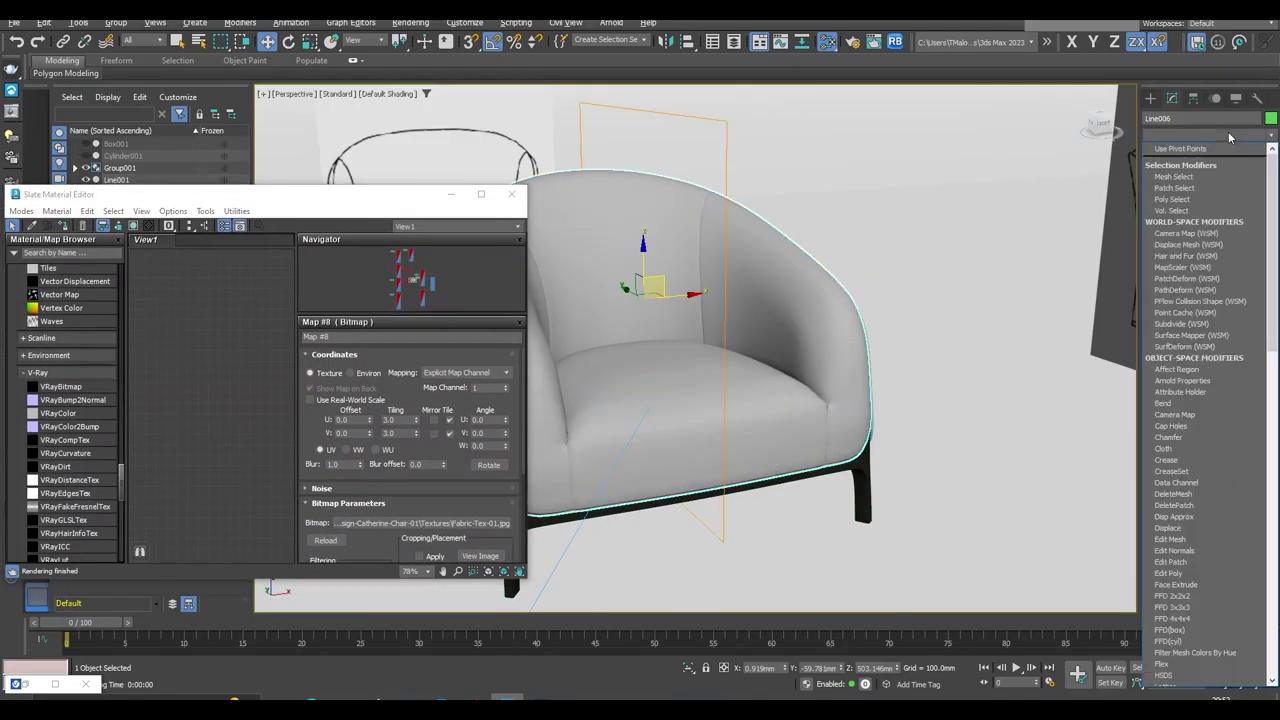
scroll(1205, 400, down, 5)
click(1205, 366)
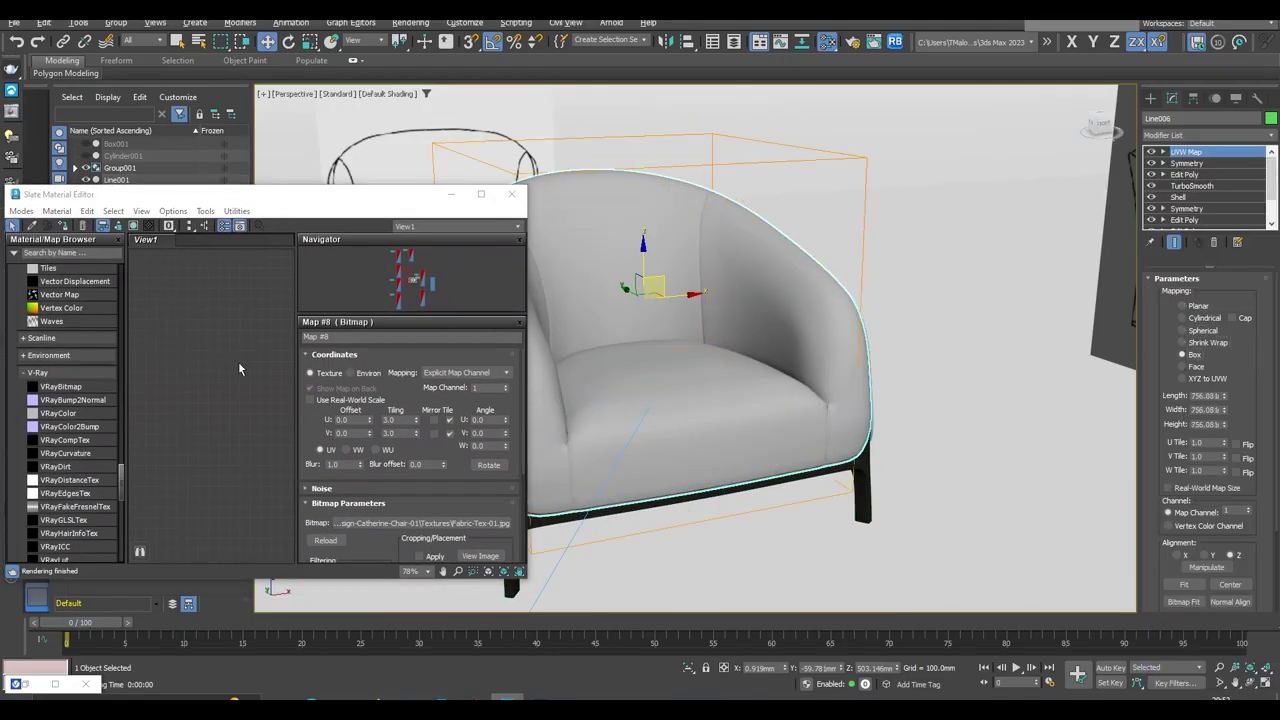
click(511, 193)
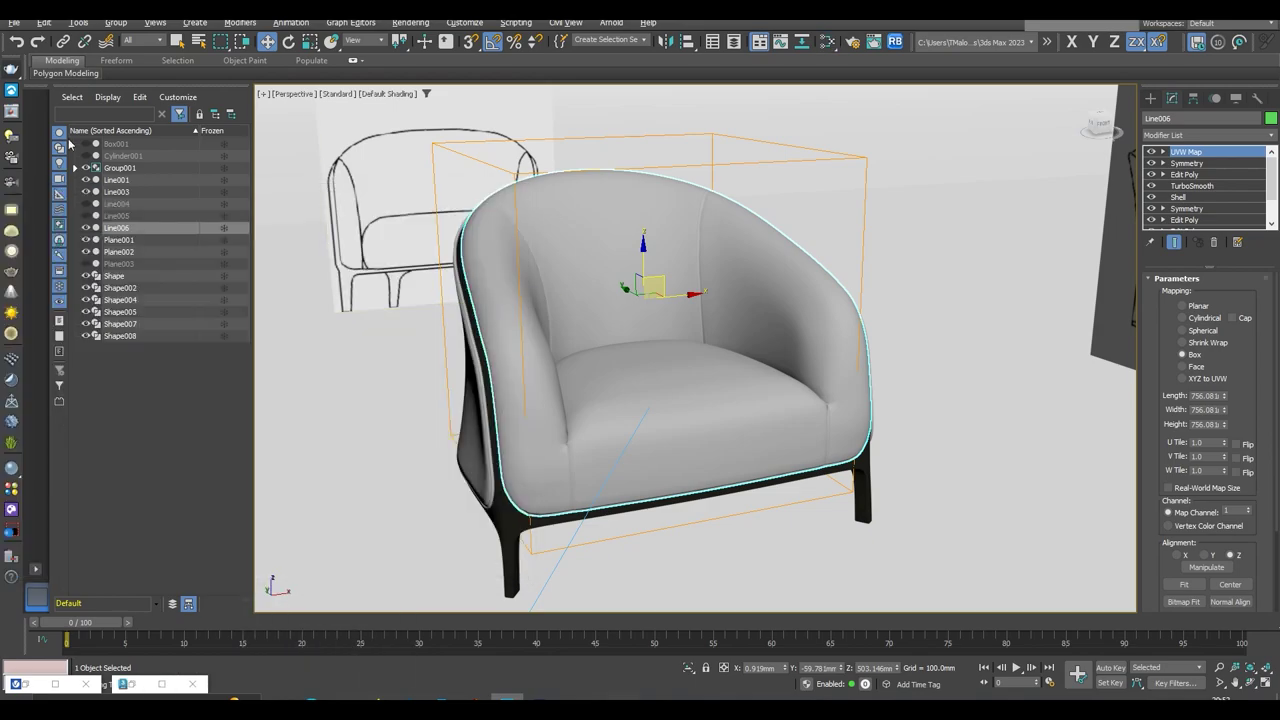
key(shift+q)
Zoom around the fabric-textured armchair render in the V-Ray frame buffer to inspect the seams
scroll(577, 357, up, 3)
scroll(585, 485, up, 3)
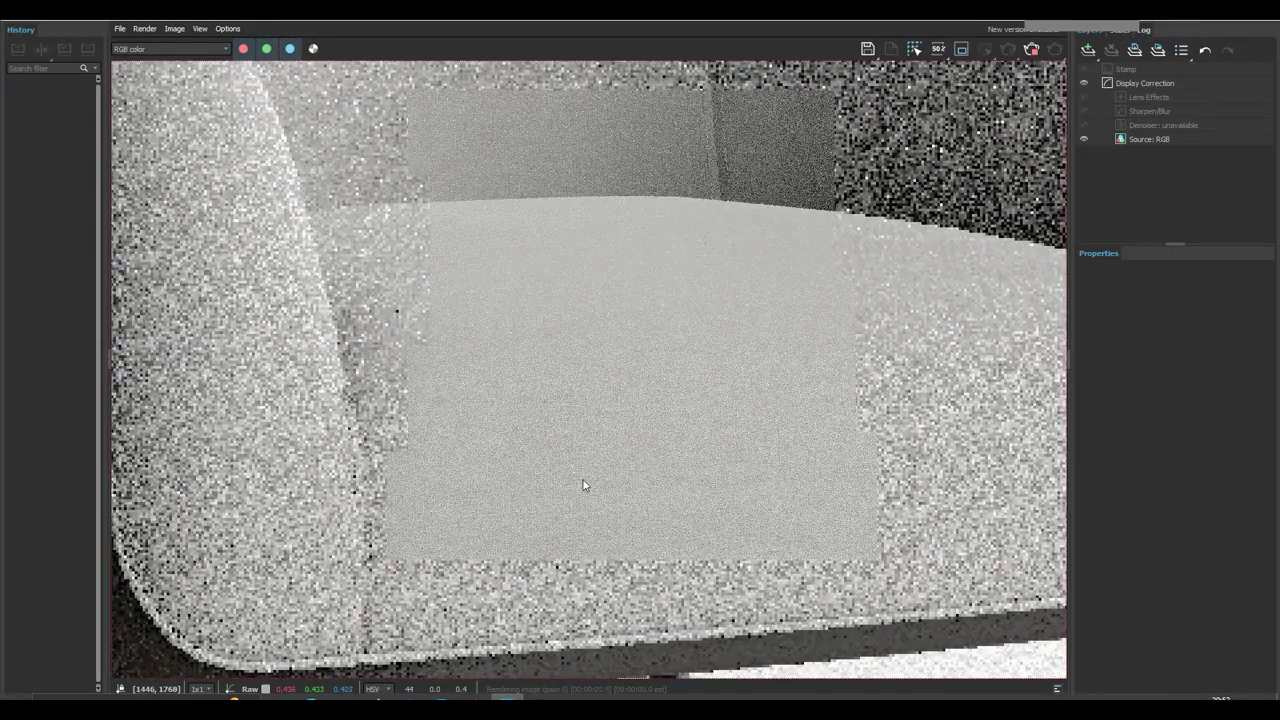
scroll(584, 485, down, 2)
scroll(585, 488, down, 2)
scroll(576, 207, up, 4)
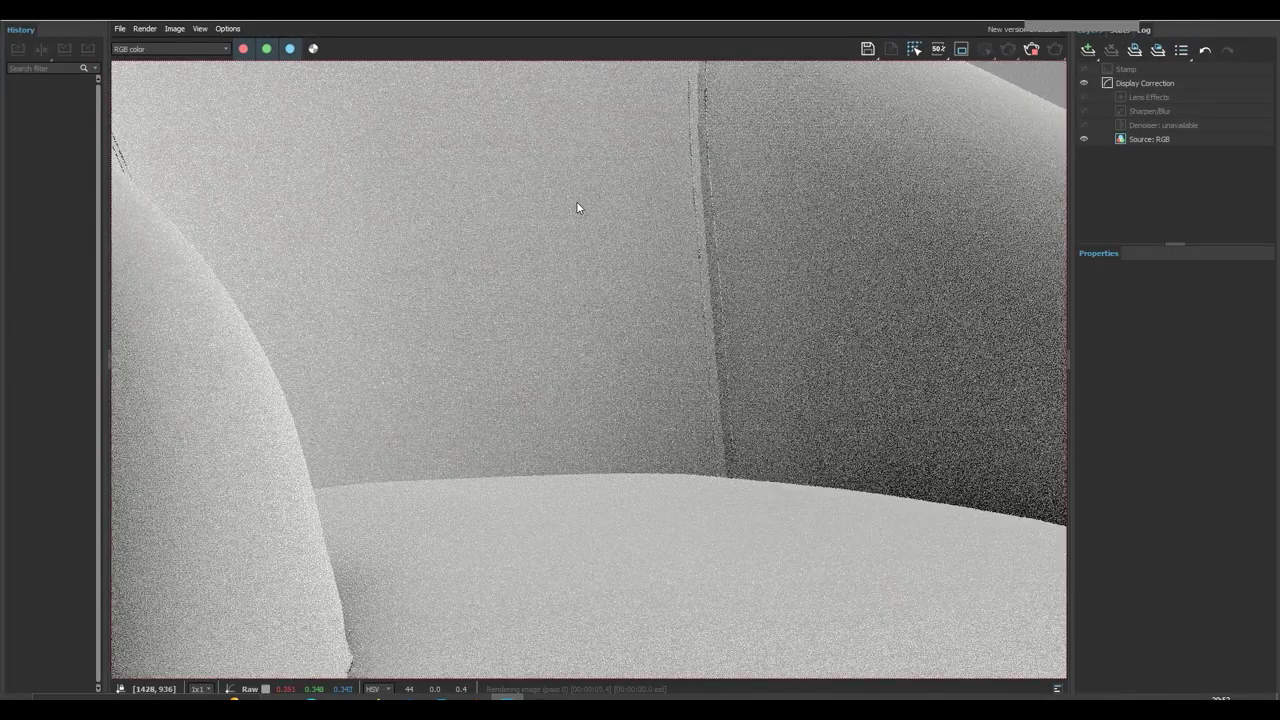
scroll(578, 206, up, 2)
scroll(580, 206, down, 4)
scroll(391, 349, up, 4)
scroll(391, 349, down, 3)
scroll(890, 470, up, 3)
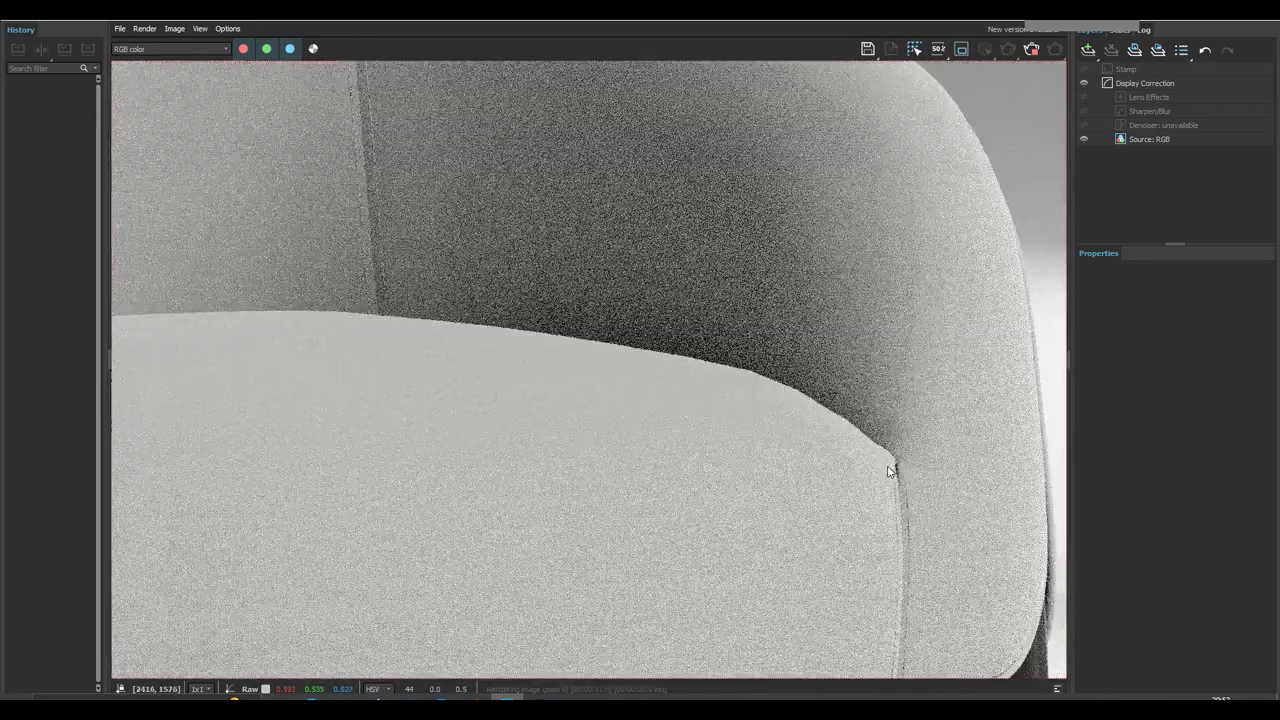
scroll(890, 470, down, 3)
scroll(366, 217, up, 4)
scroll(394, 418, down, 2)
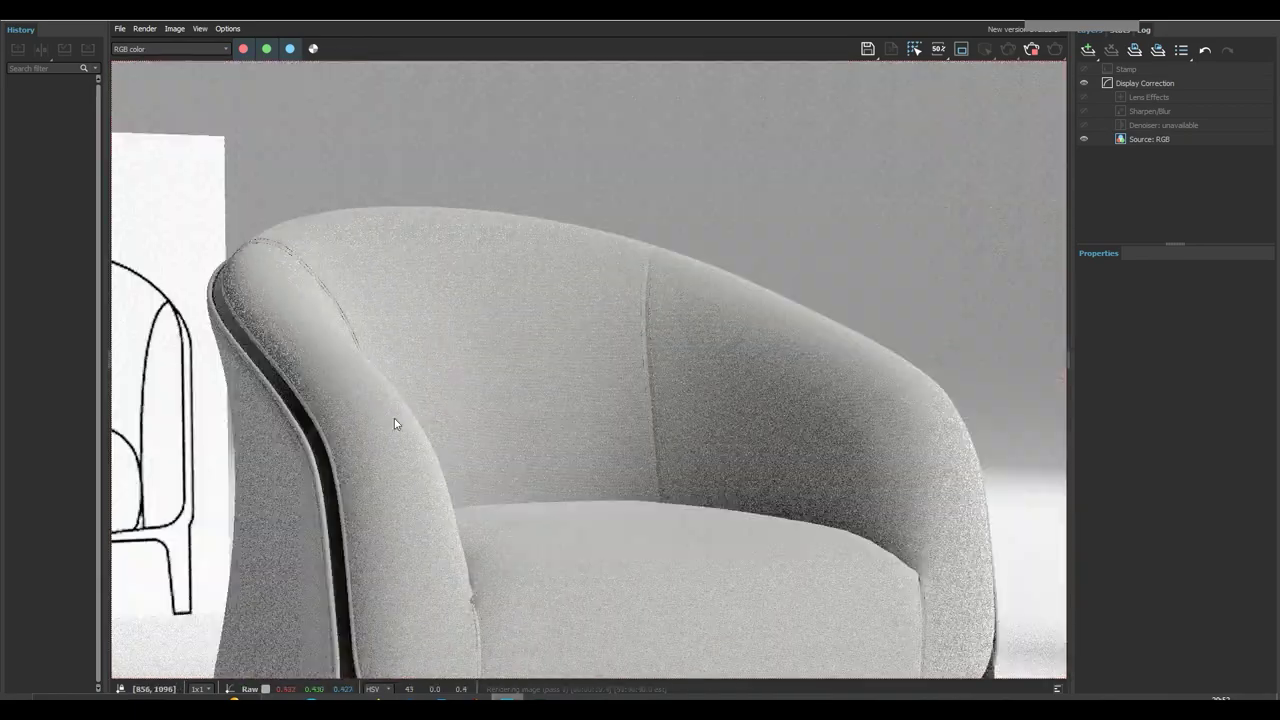
scroll(486, 371, down, 2)
scroll(524, 402, up, 3)
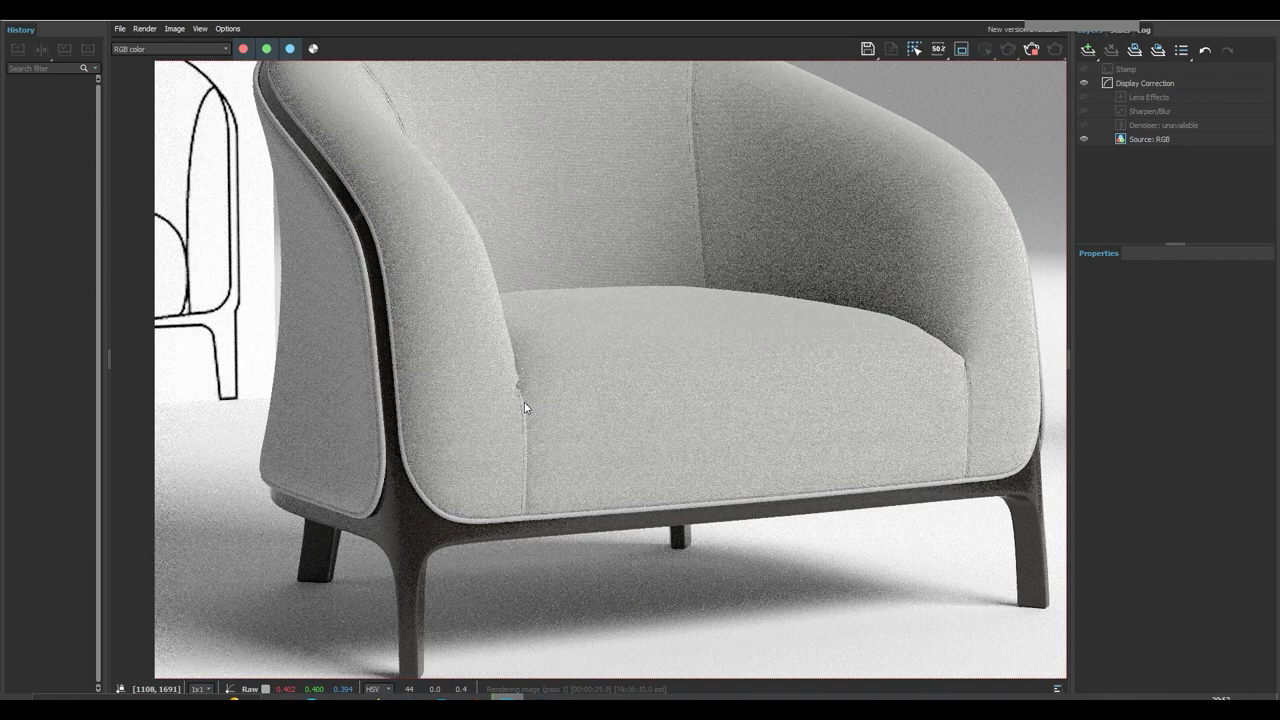
scroll(524, 402, down, 2)
scroll(472, 462, up, 2)
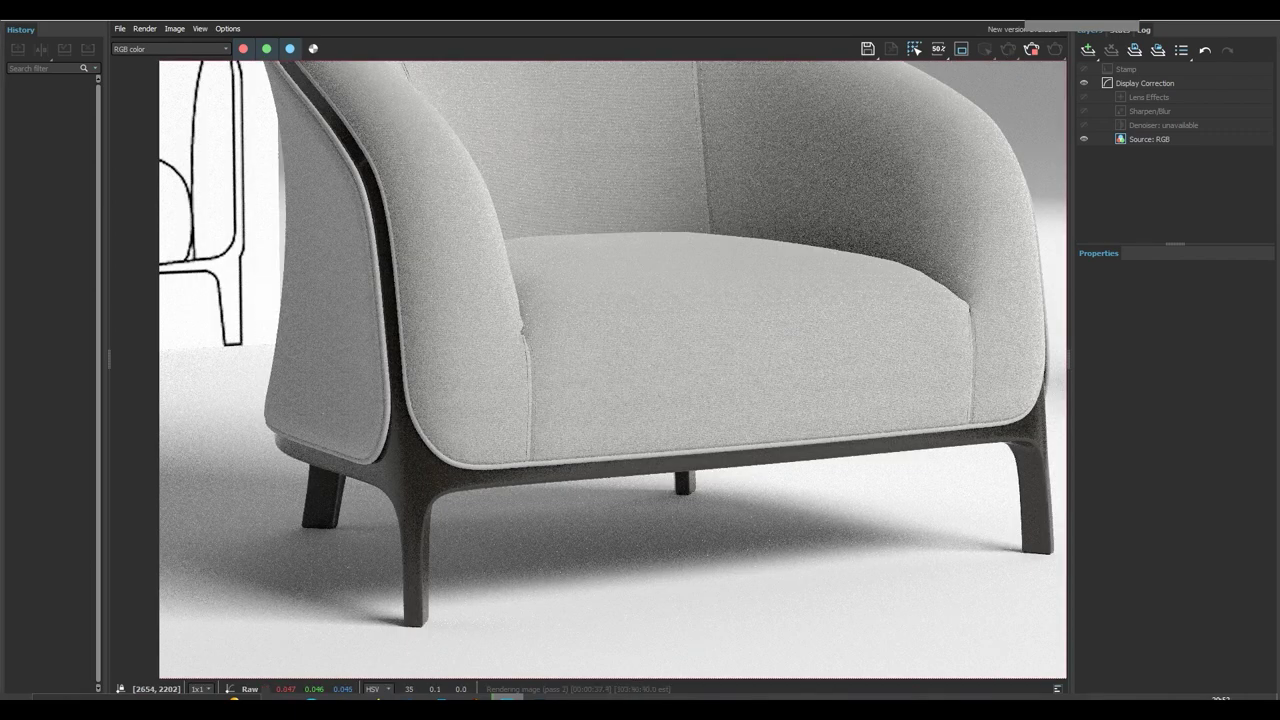
scroll(603, 383, down, 3)
scroll(603, 383, up, 3)
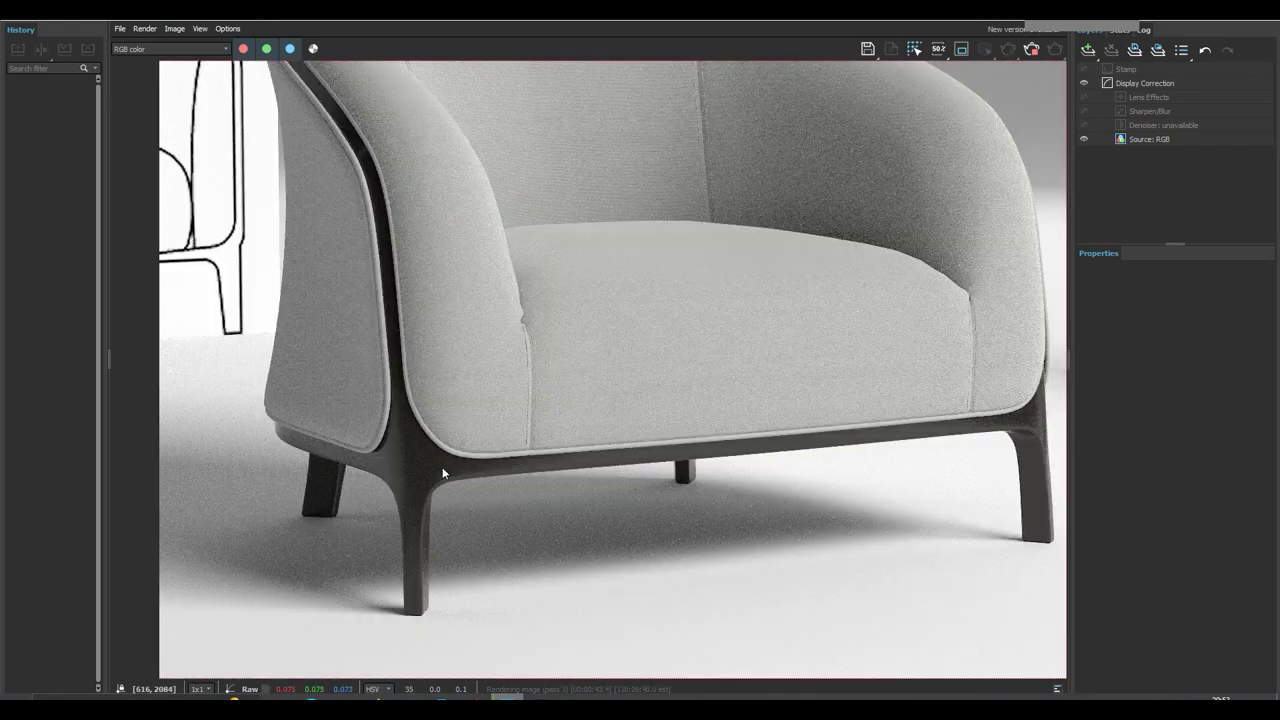
scroll(438, 542, up, 2)
scroll(511, 404, down, 4)
scroll(515, 398, up, 3)
scroll(757, 380, down, 3)
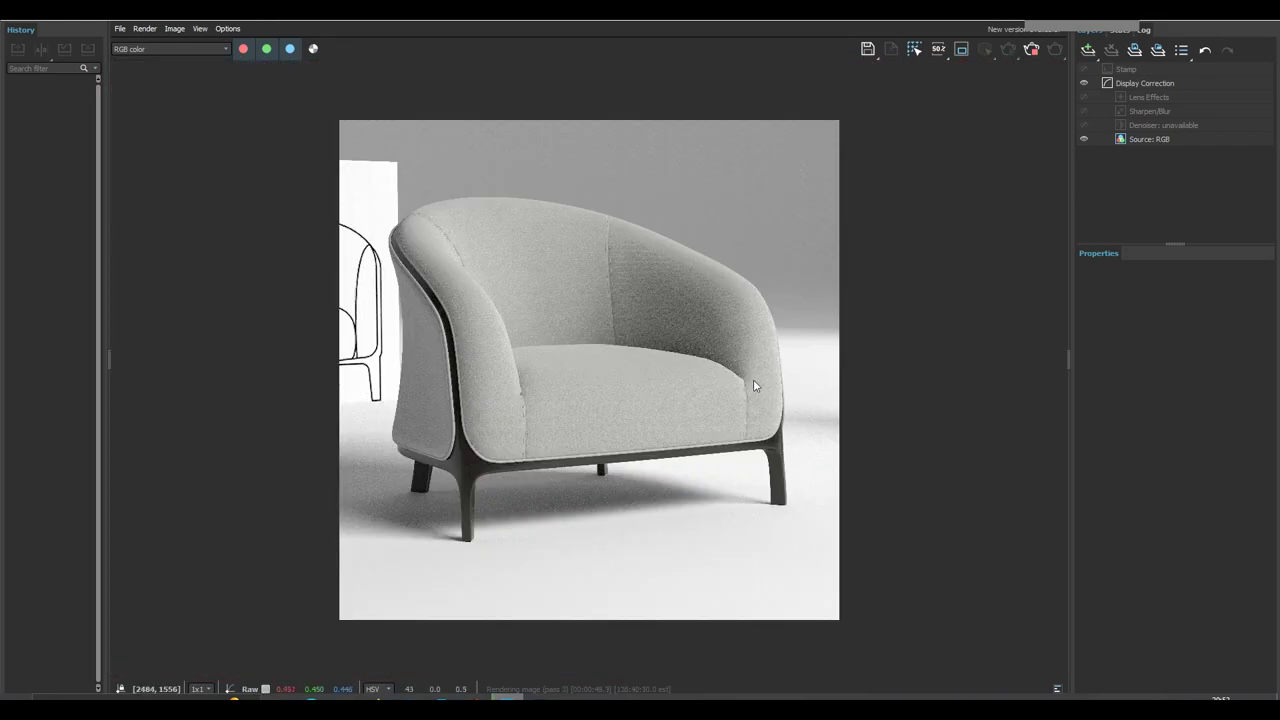
scroll(757, 383, up, 3)
scroll(757, 383, down, 2)
scroll(859, 265, up, 2)
scroll(603, 243, down, 2)
scroll(603, 243, up, 3)
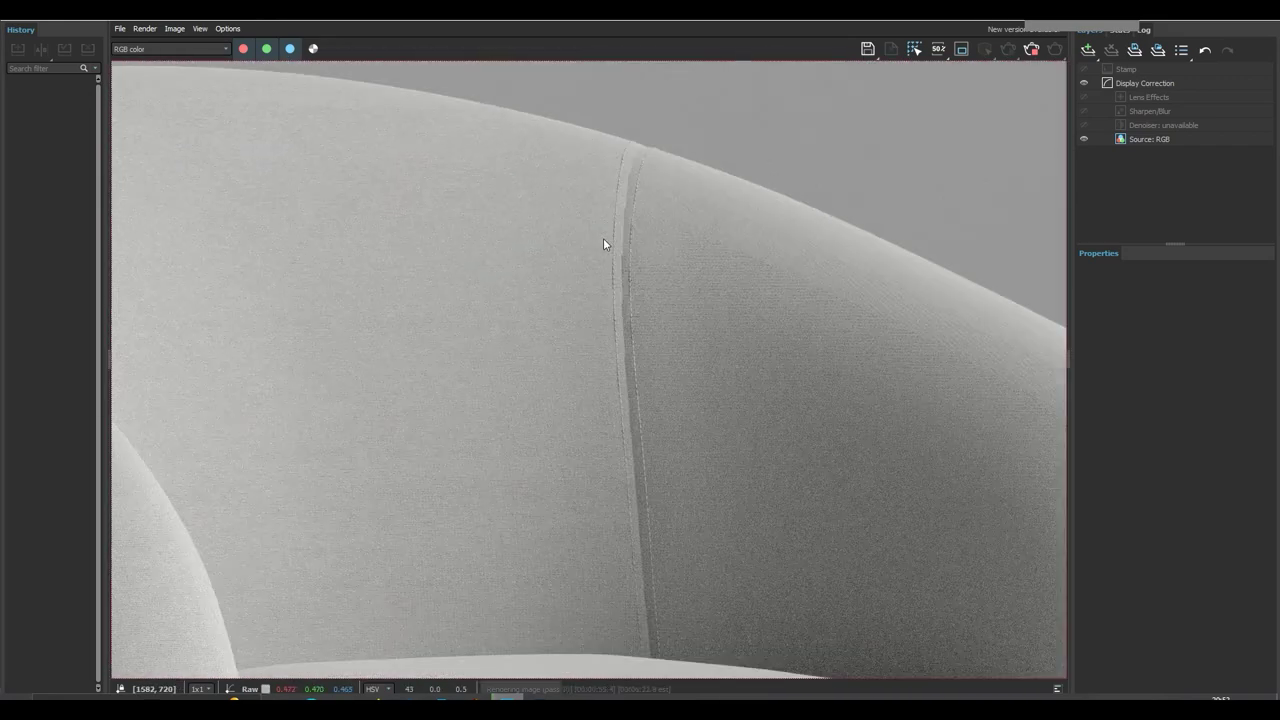
scroll(603, 243, down, 4)
scroll(586, 236, up, 3)
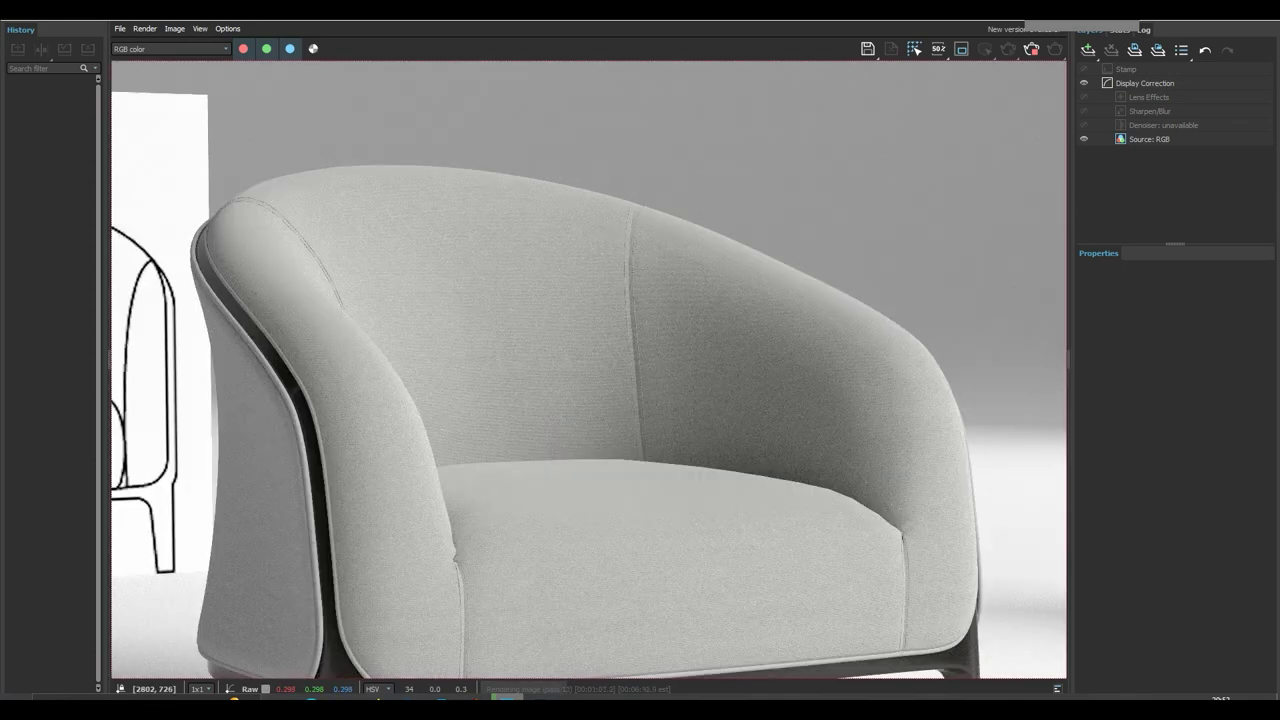
scroll(672, 331, down, 3)
Redownload the fabric height map texture from Shutterstock
scroll(493, 391, up, 3)
scroll(387, 362, up, 2)
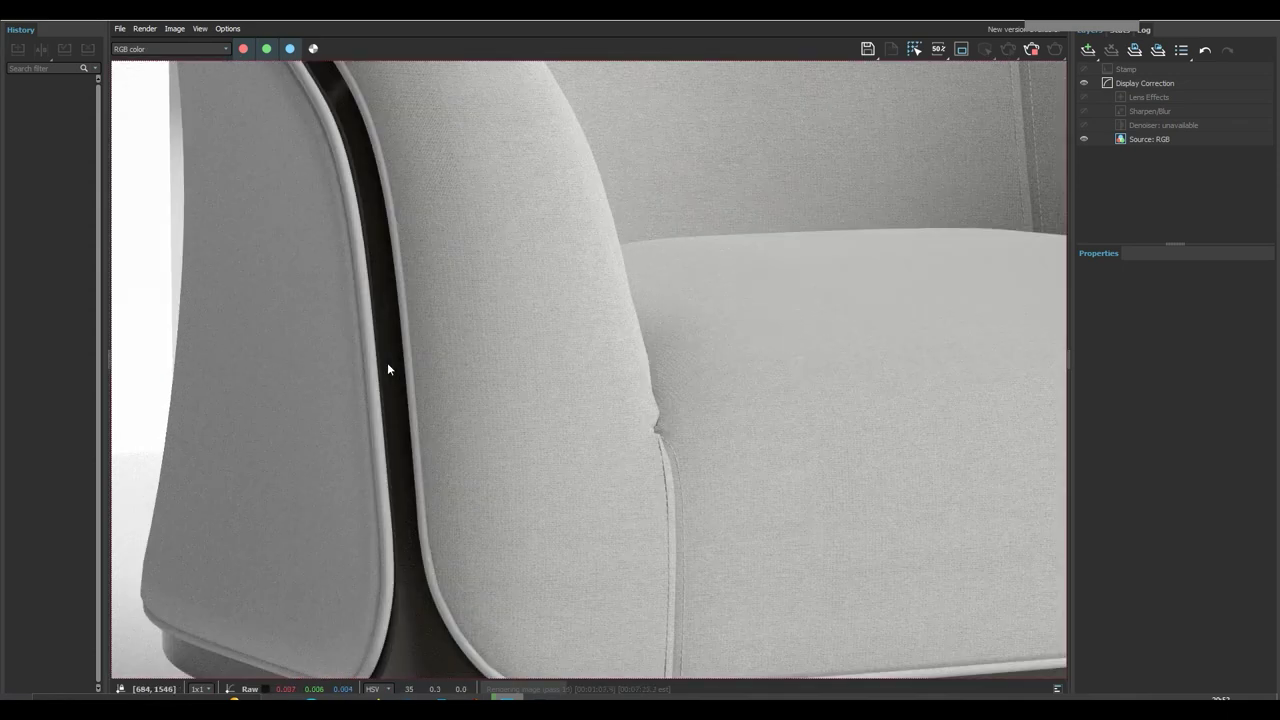
scroll(387, 362, down, 2)
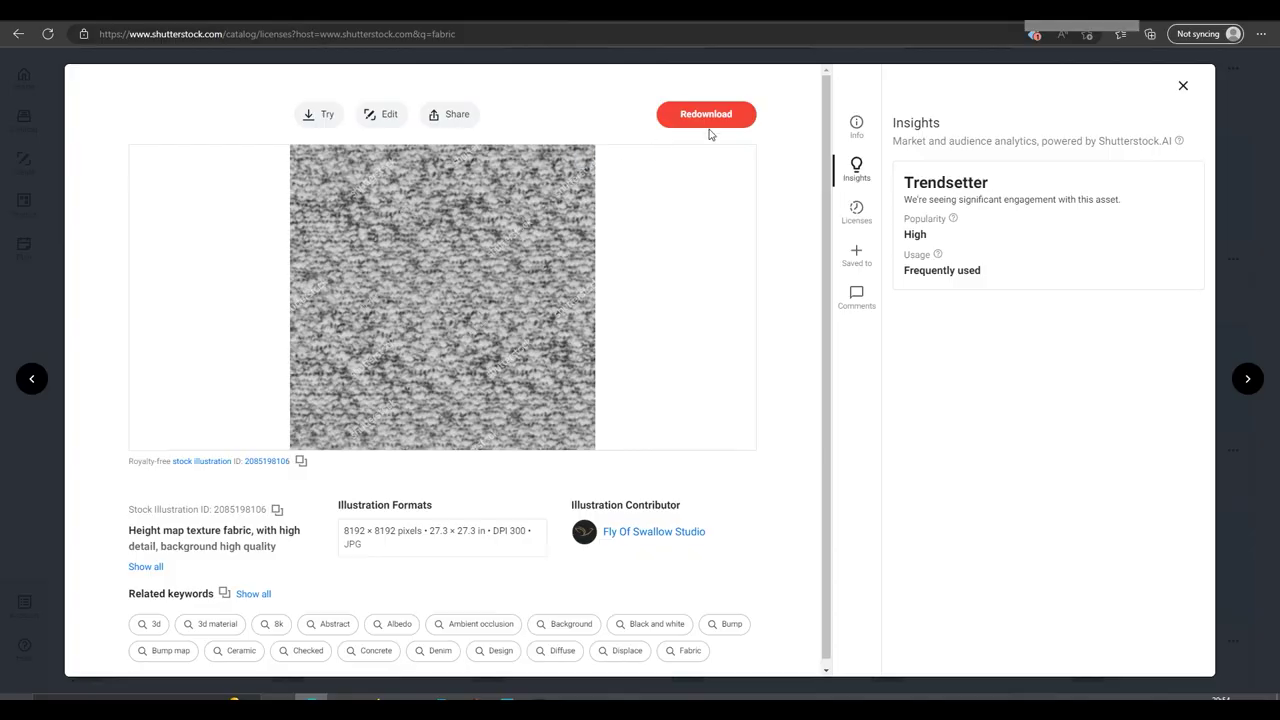
click(709, 124)
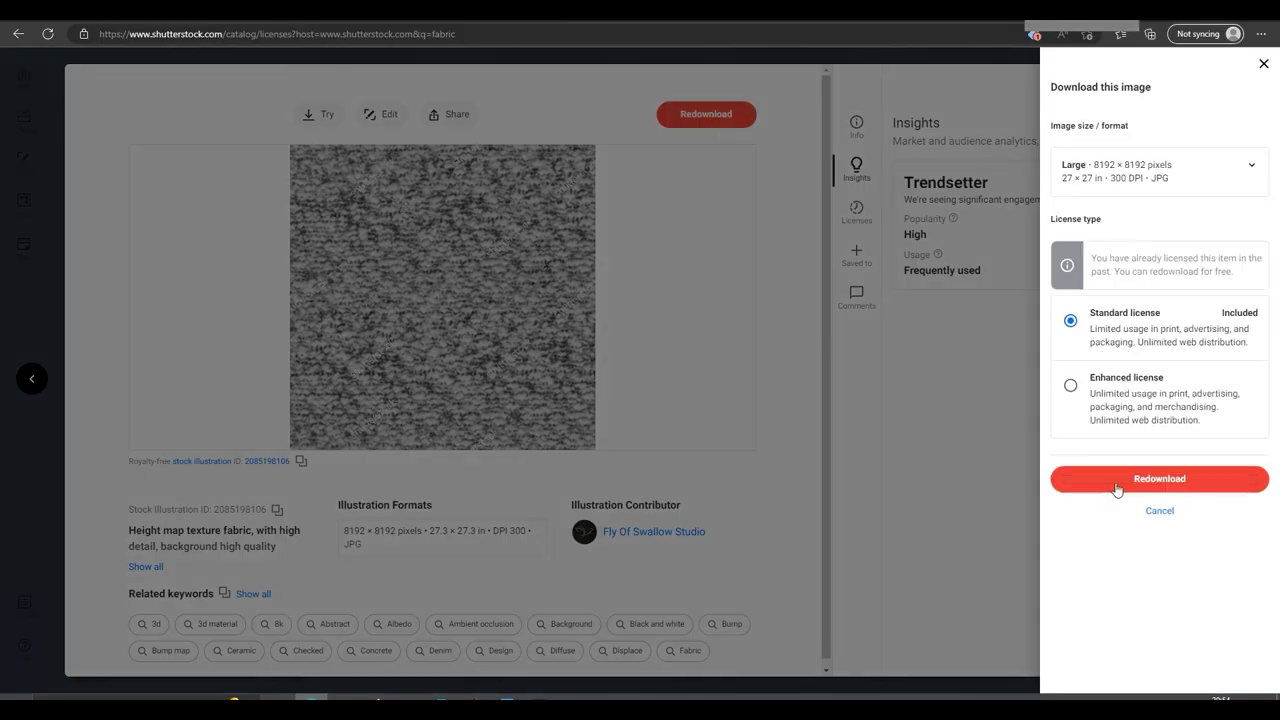
click(1117, 480)
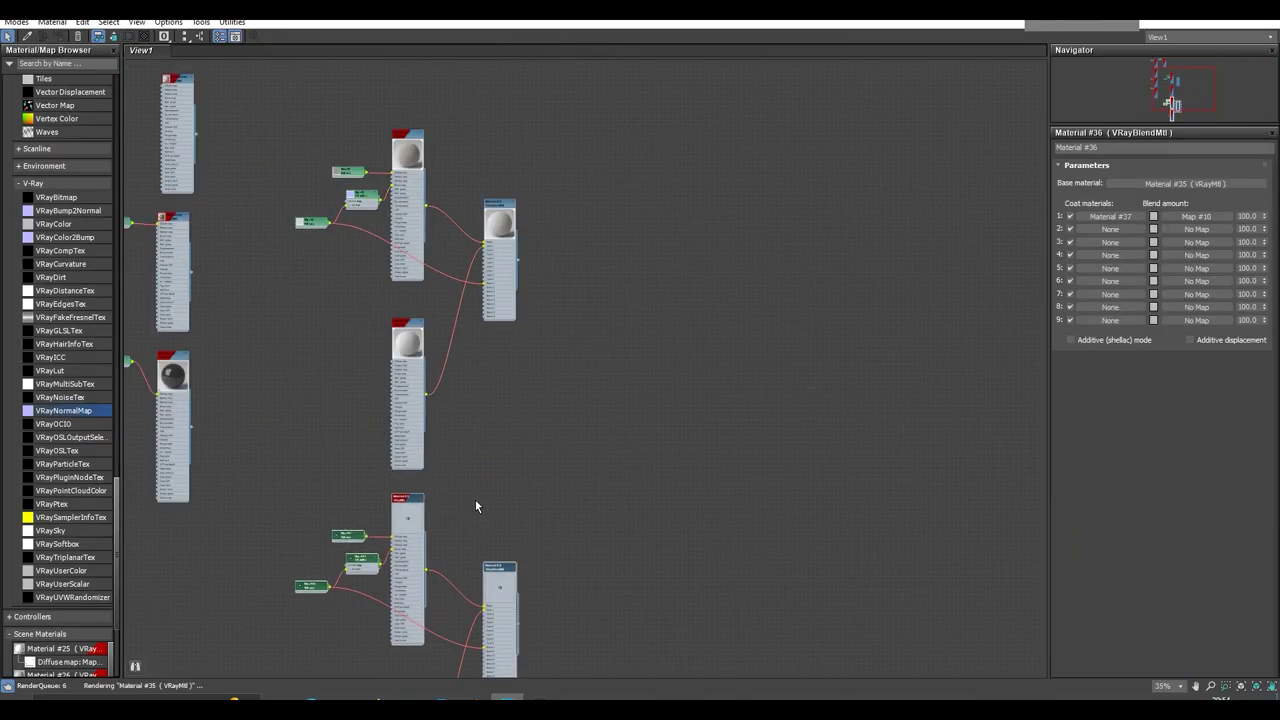
Clone fabric bitmap Map #10 as Map #16 and load Fabric-Tex-02.jpg into it
scroll(539, 373, up, 3)
scroll(398, 425, up, 2)
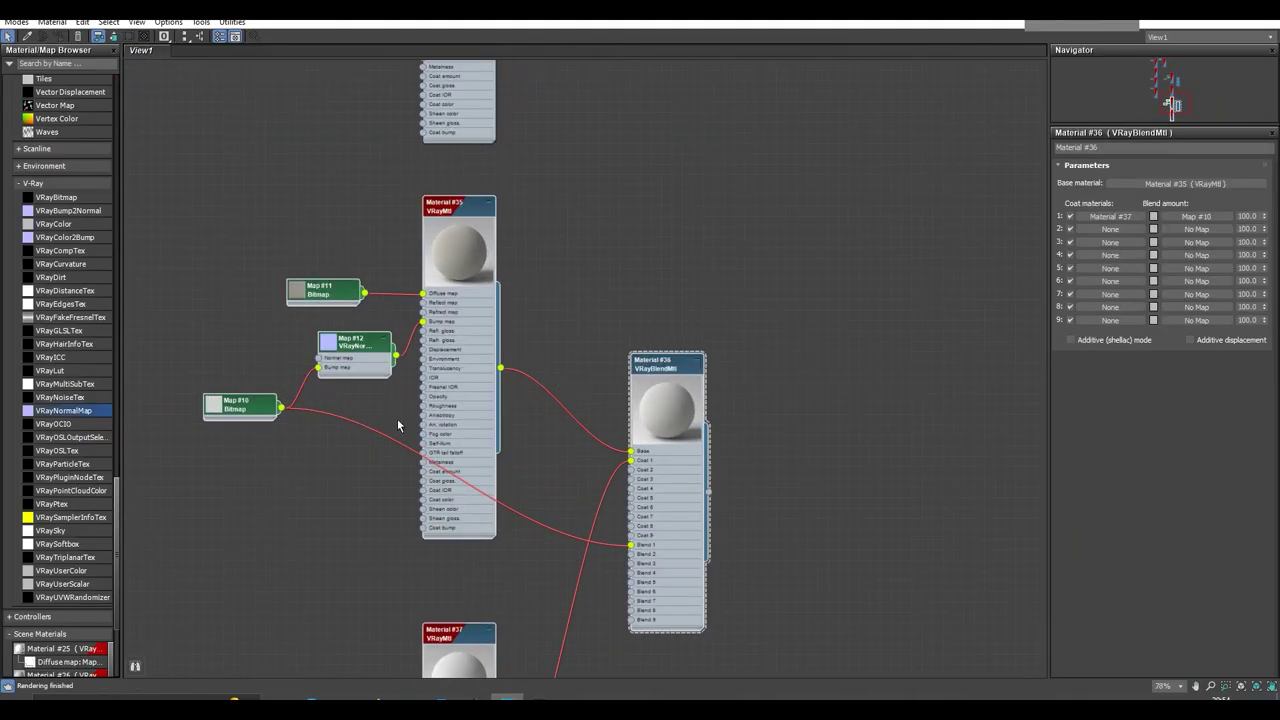
scroll(241, 412, up, 1)
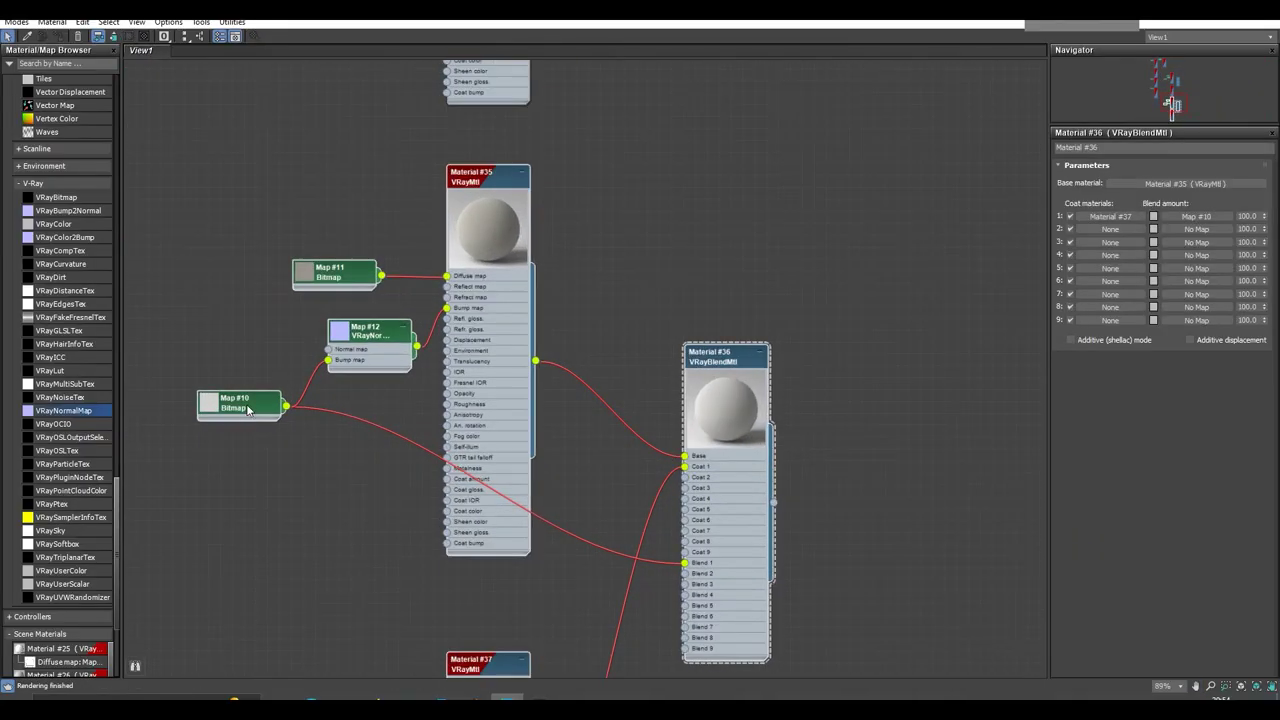
shift+drag(248, 410, 600, 500)
scroll(632, 498, up, 2)
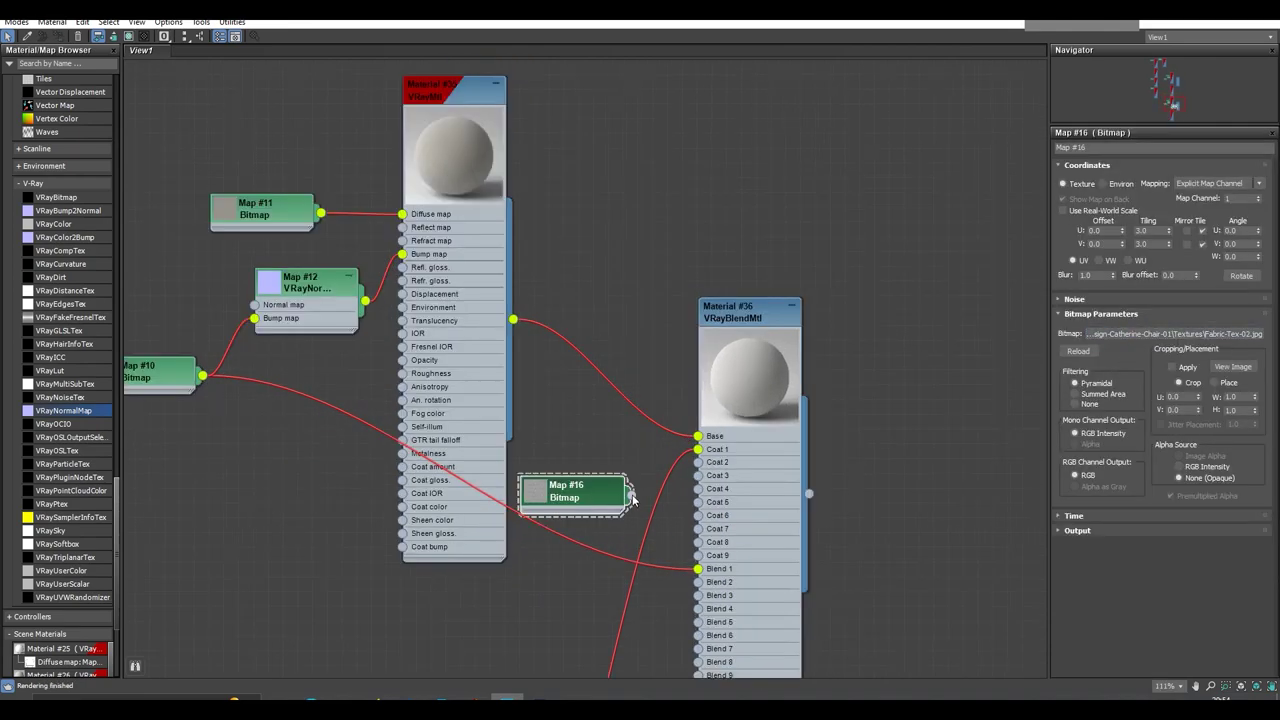
scroll(604, 556, down, 3)
scroll(412, 509, down, 3)
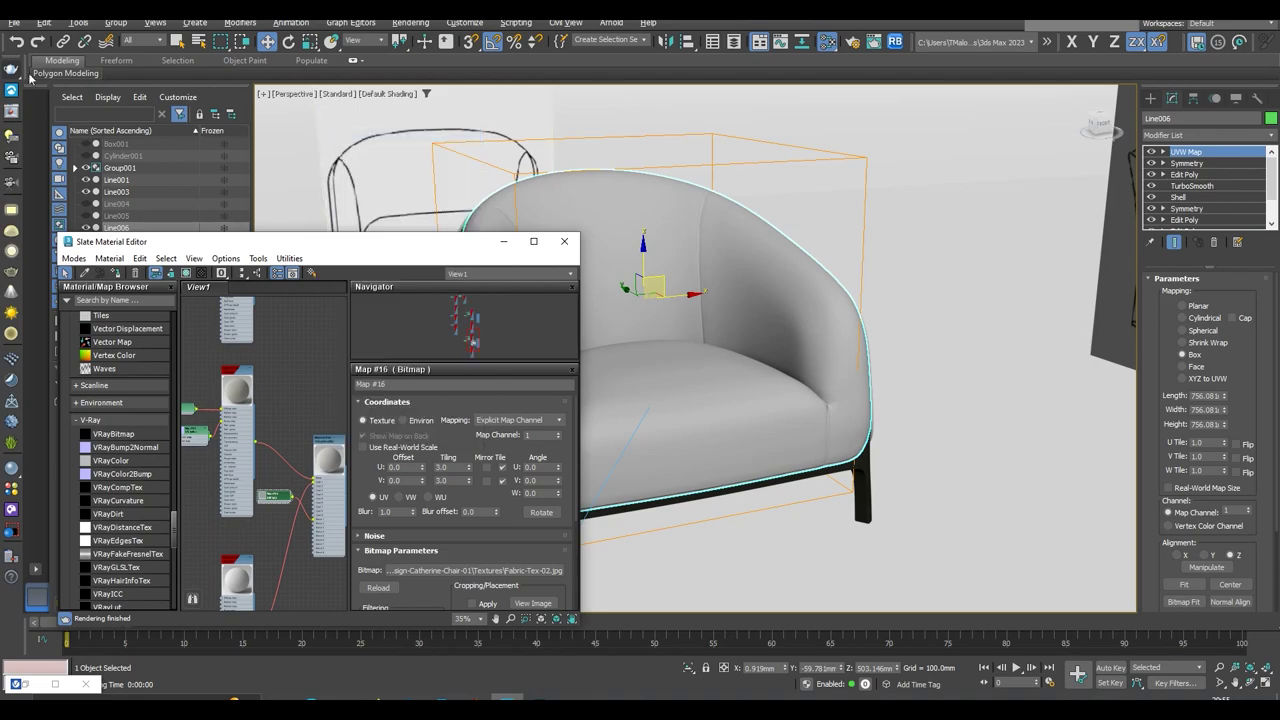
scroll(617, 406, down, 1)
scroll(535, 429, down, 2)
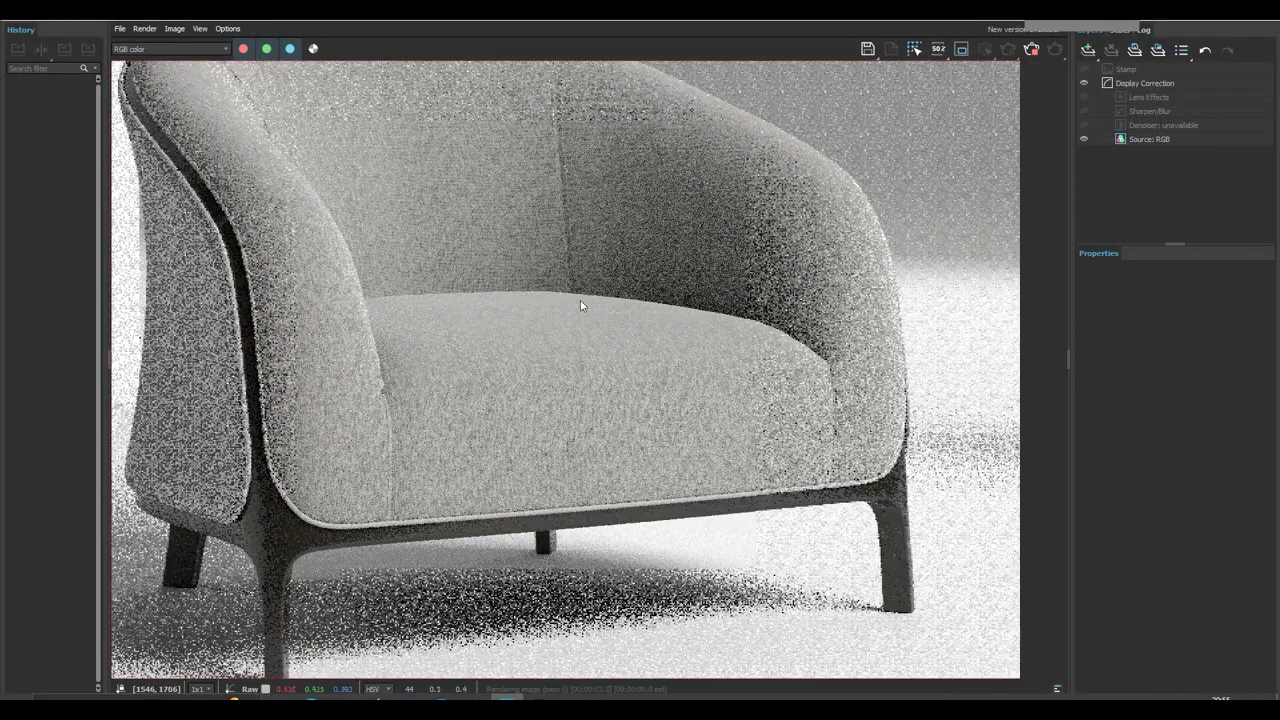
scroll(580, 300, up, 2)
scroll(619, 382, down, 1)
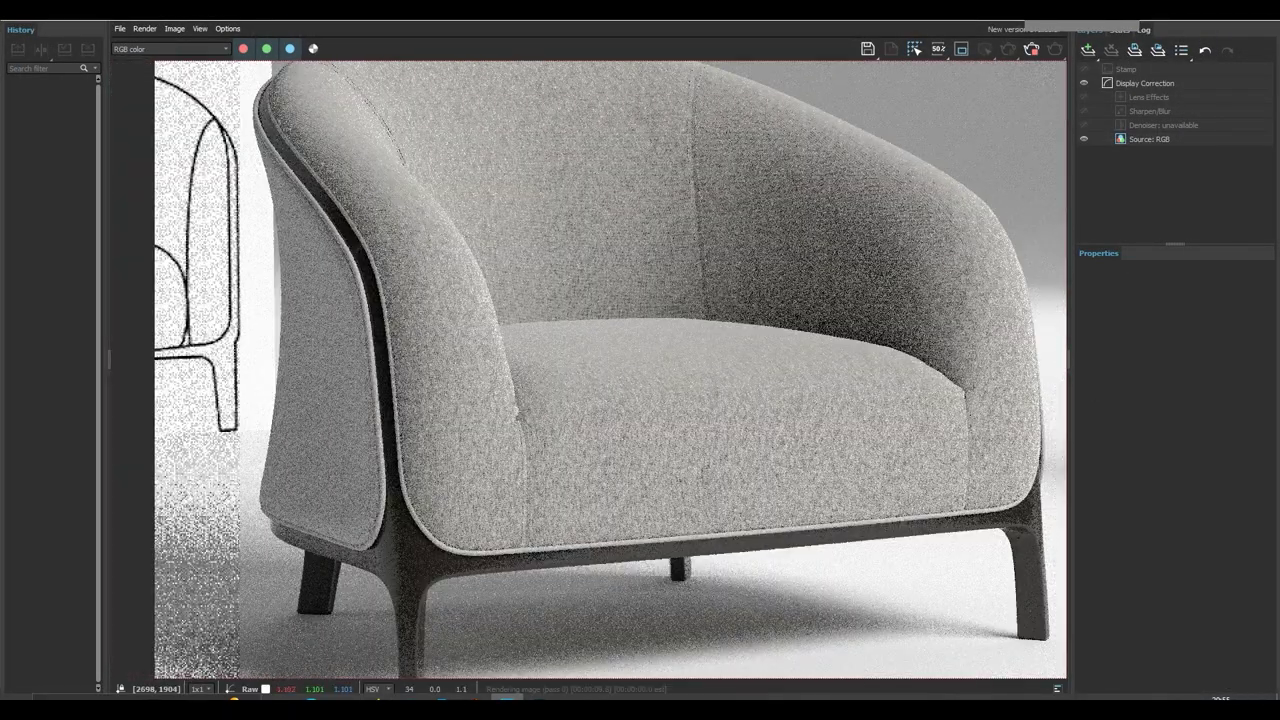
scroll(598, 437, up, 2)
scroll(425, 377, down, 2)
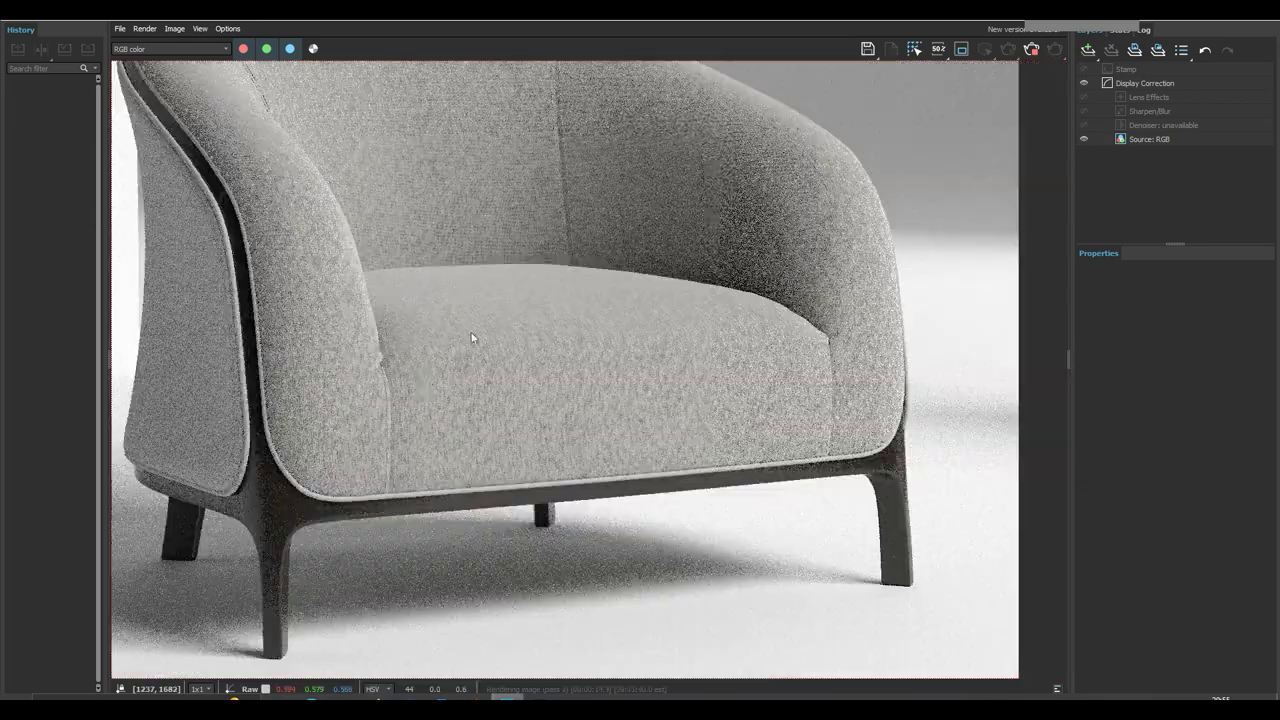
scroll(475, 310, up, 3)
scroll(481, 283, down, 2)
scroll(624, 419, up, 2)
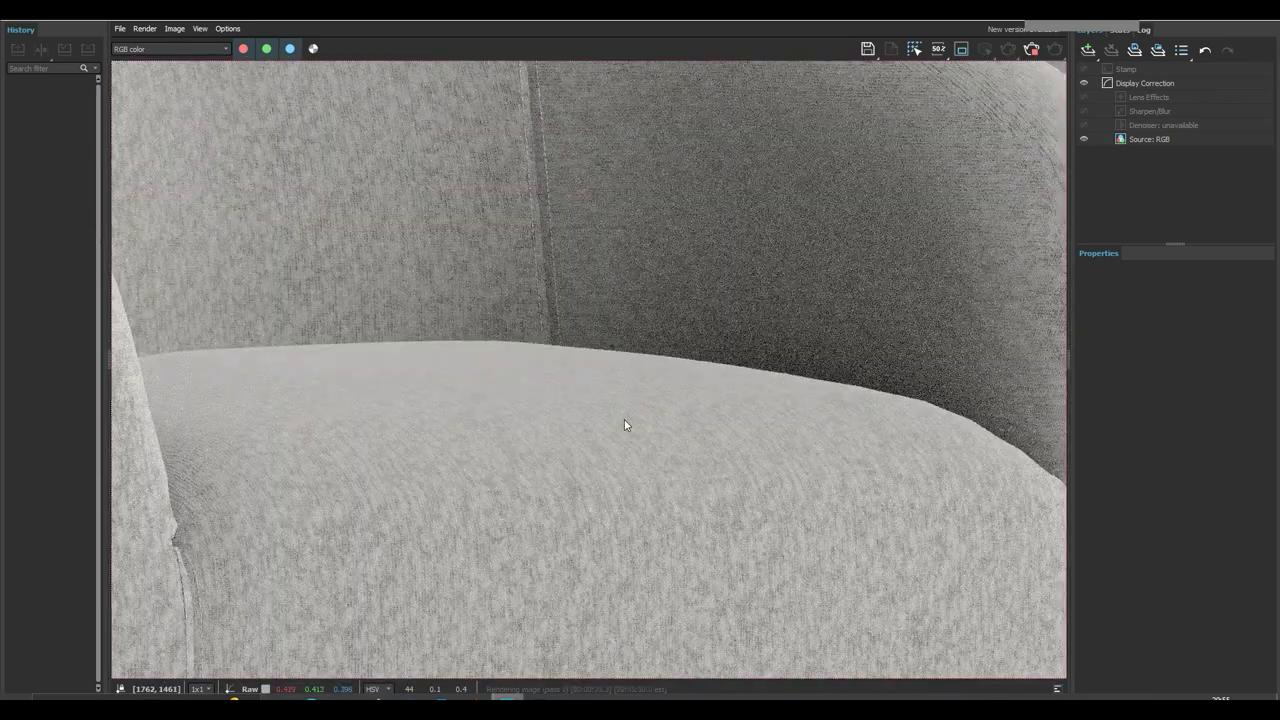
scroll(624, 419, down, 2)
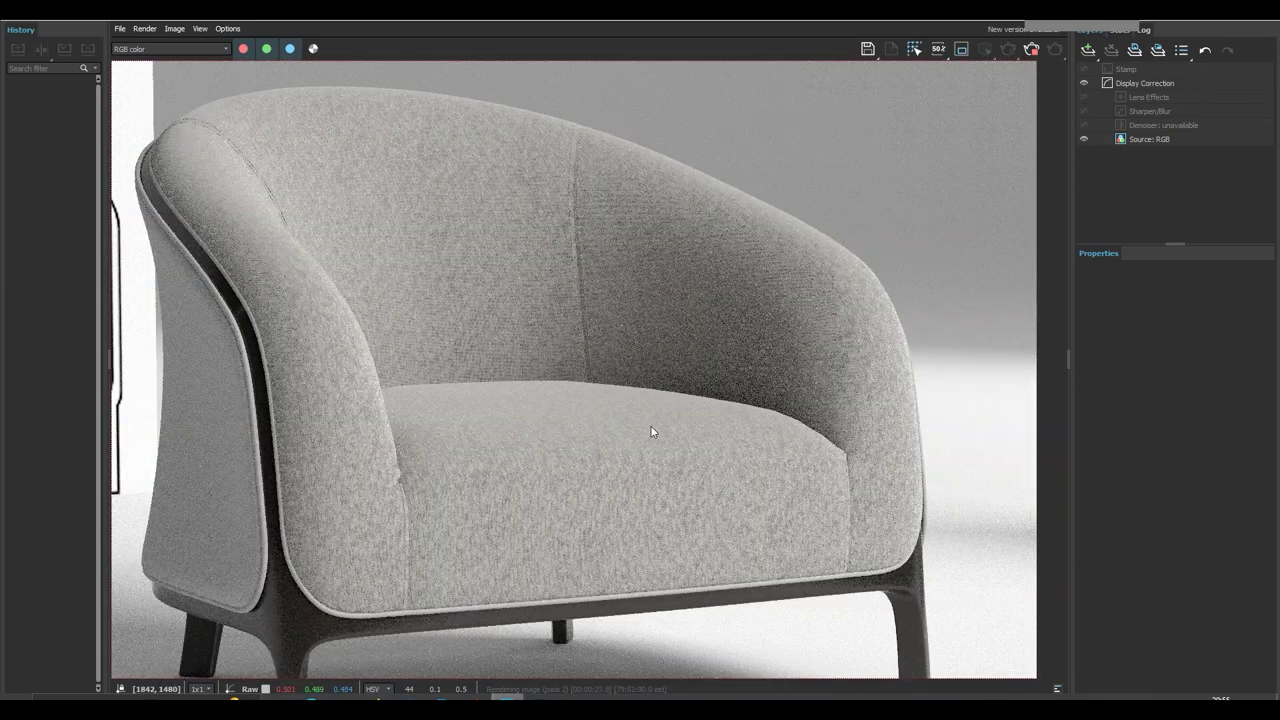
scroll(526, 444, up, 1)
scroll(565, 418, up, 2)
scroll(565, 420, down, 3)
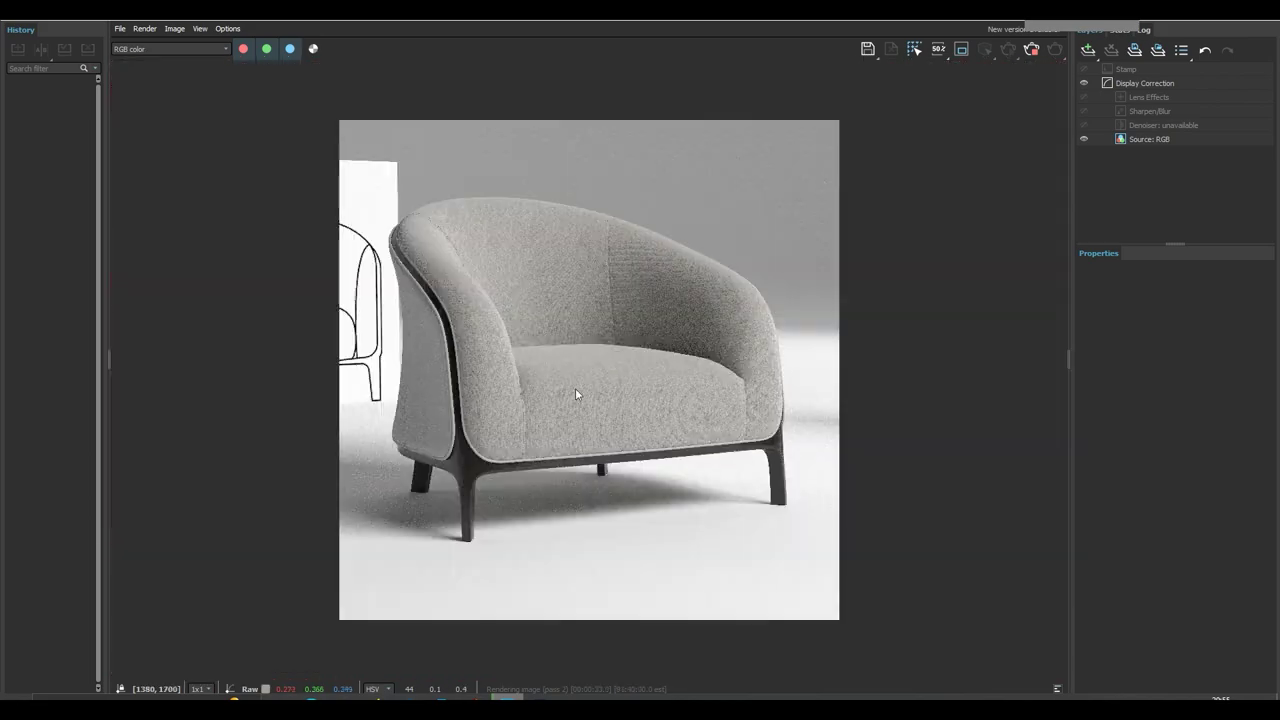
scroll(604, 327, up, 2)
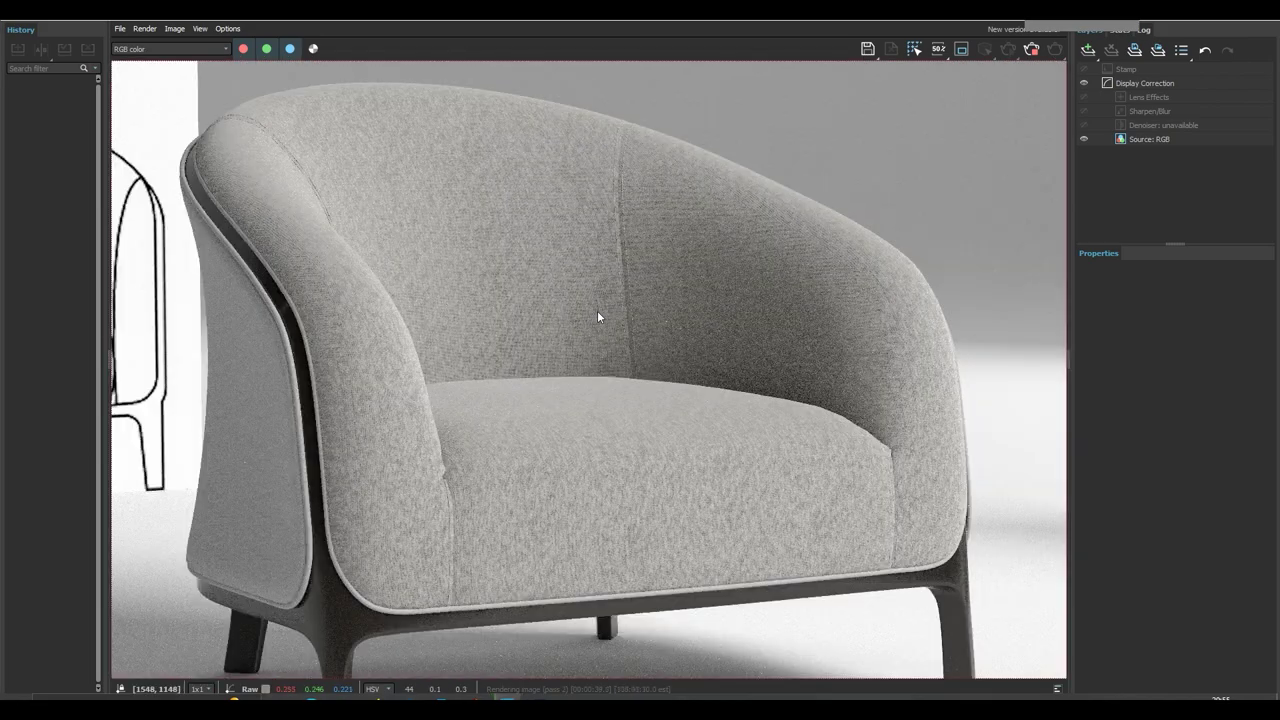
scroll(597, 316, down, 3)
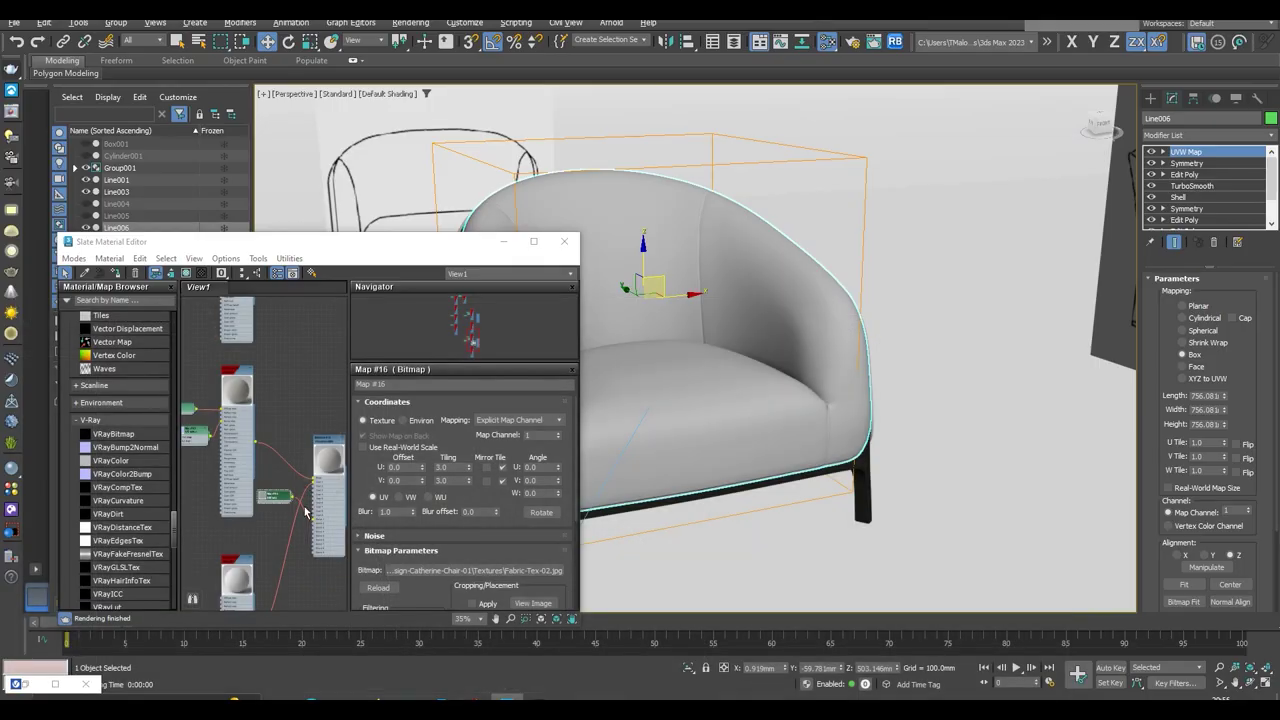
scroll(403, 457, down, 3)
scroll(403, 457, down, 3)
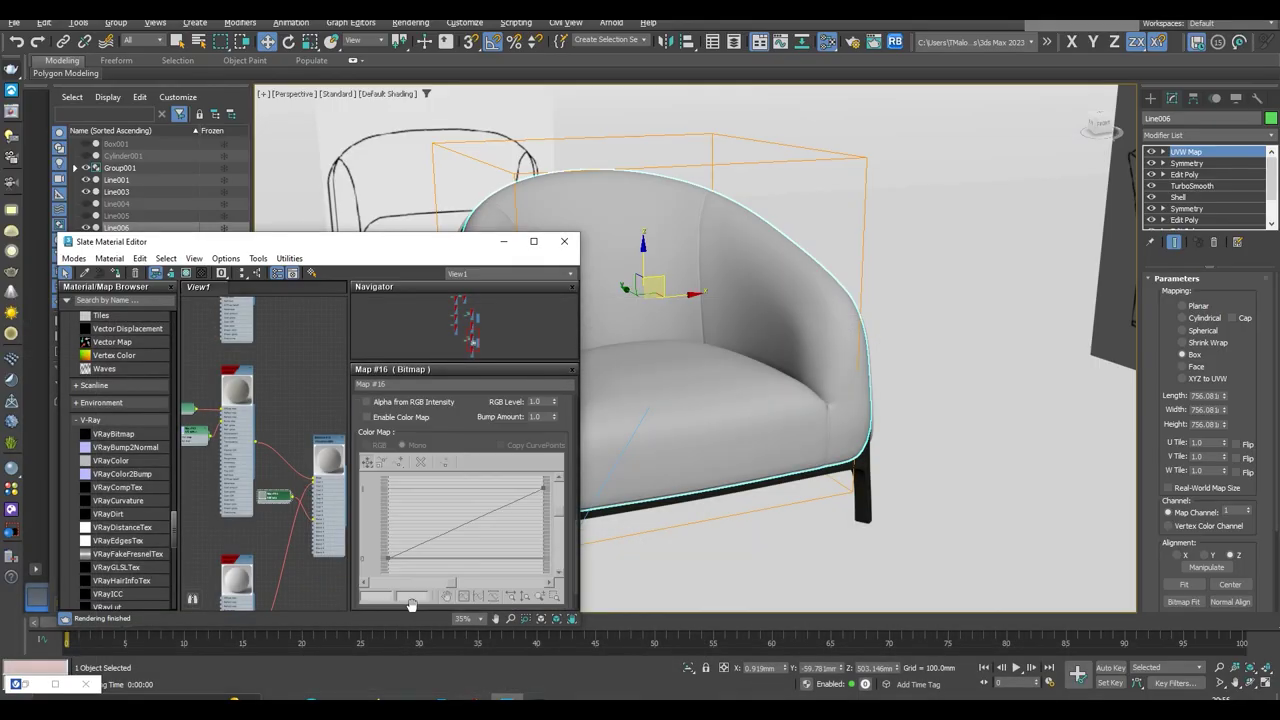
scroll(403, 457, up, 2)
Render the chair and inspect the coarser fabric texture in the frame buffer
click(30, 690)
click(1032, 48)
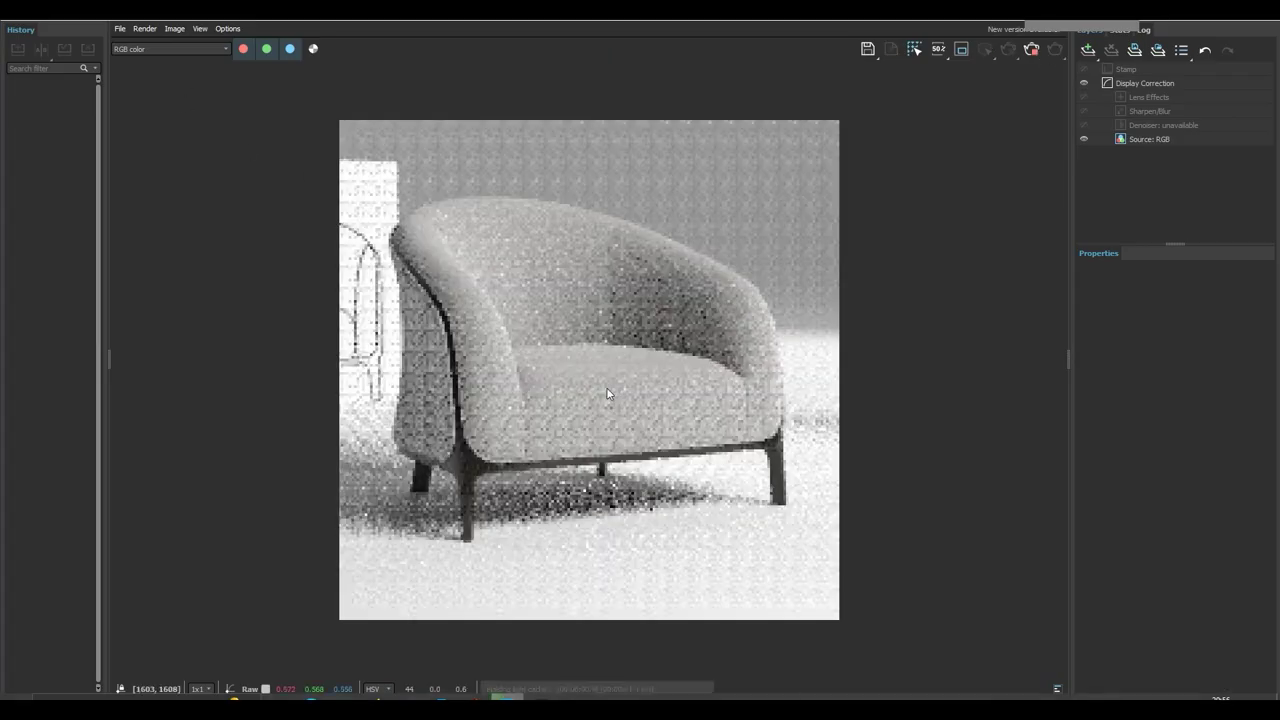
scroll(606, 404, up, 3)
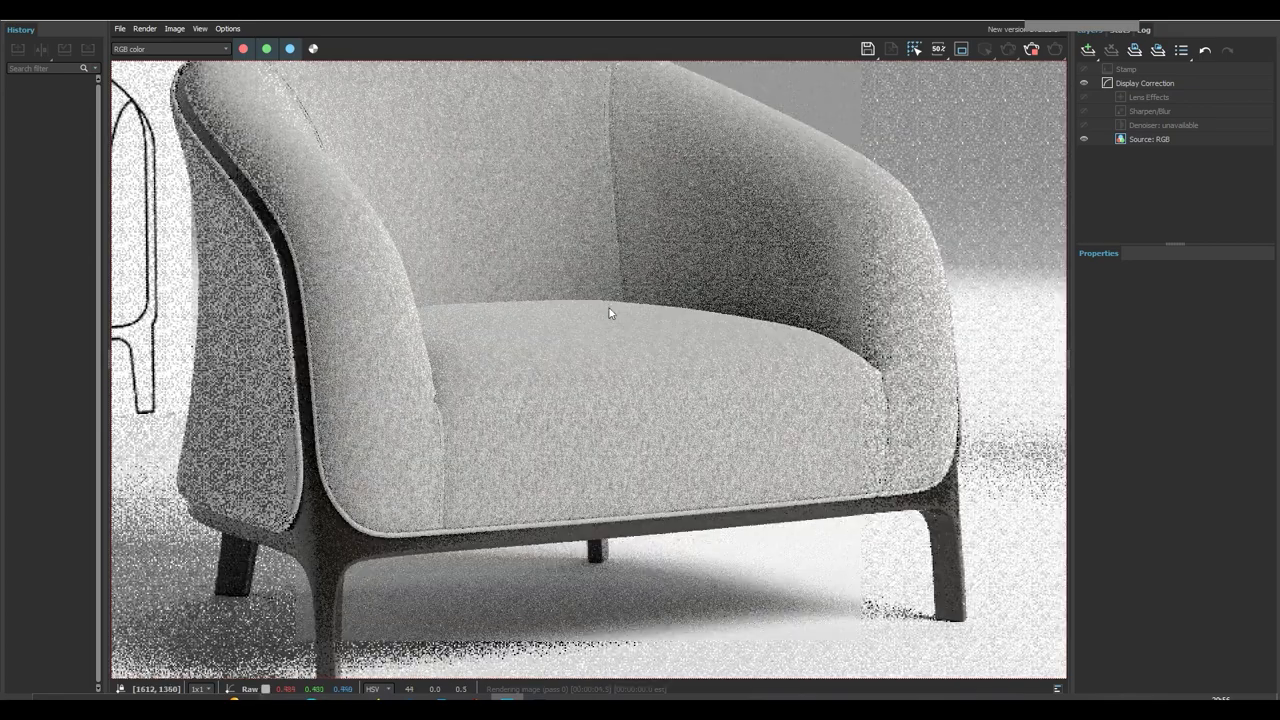
middle_drag(477, 356, 466, 460)
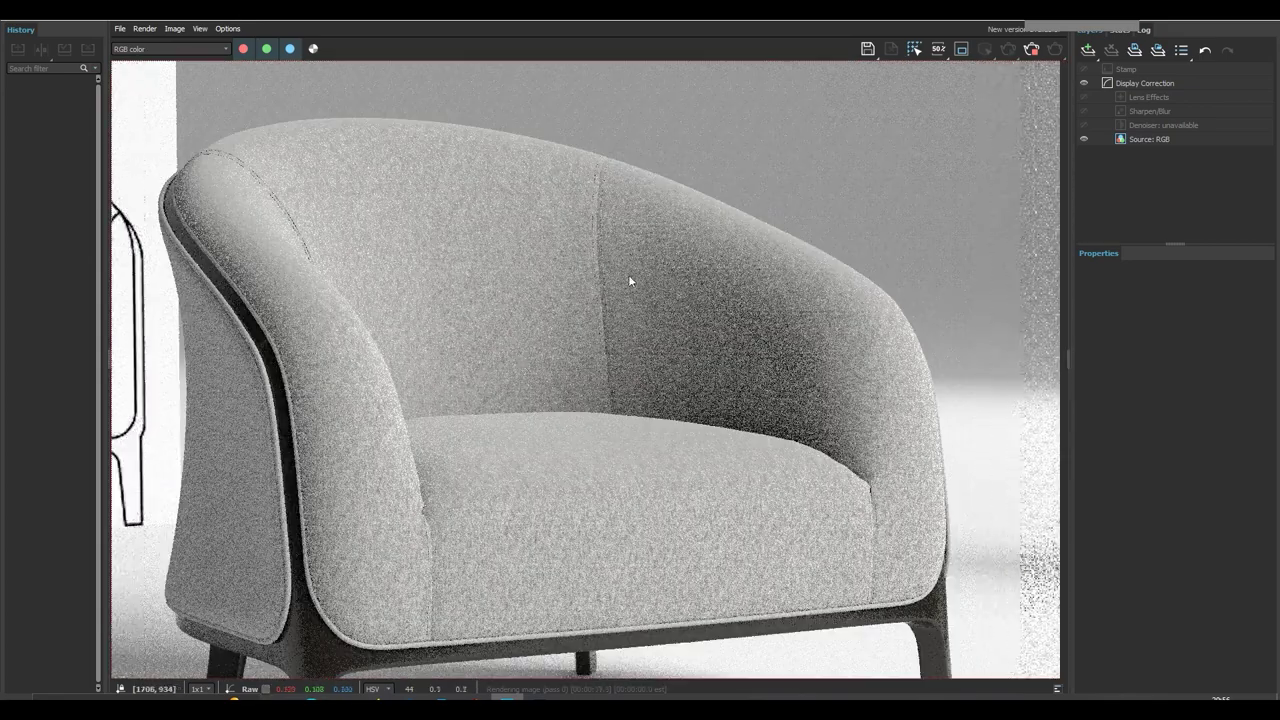
scroll(629, 280, down, 2)
scroll(597, 366, up, 2)
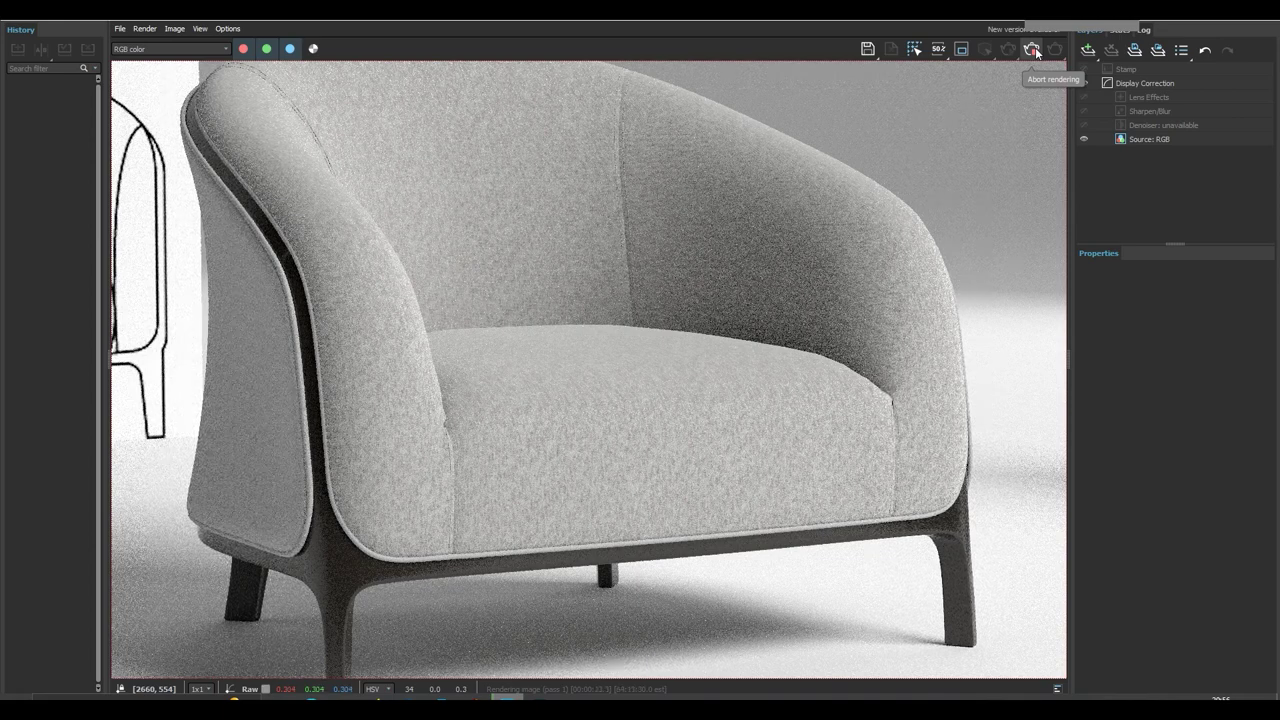
scroll(535, 302, down, 2)
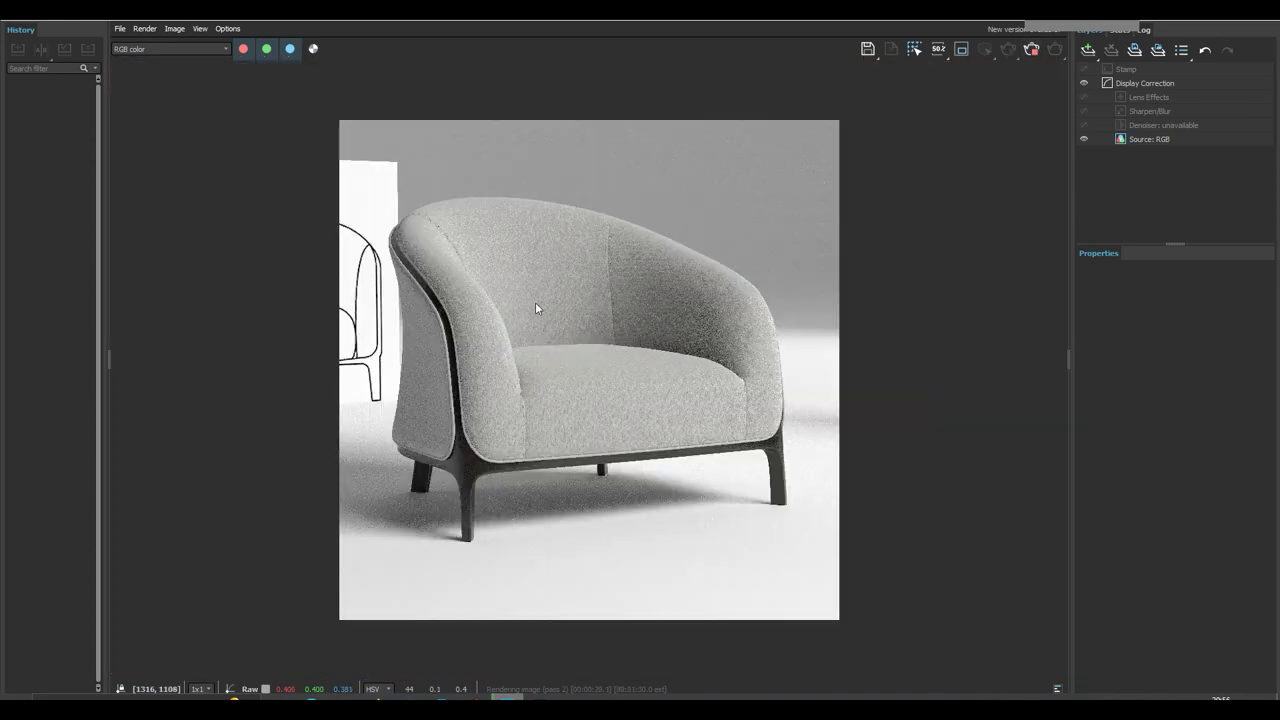
scroll(505, 253, up, 3)
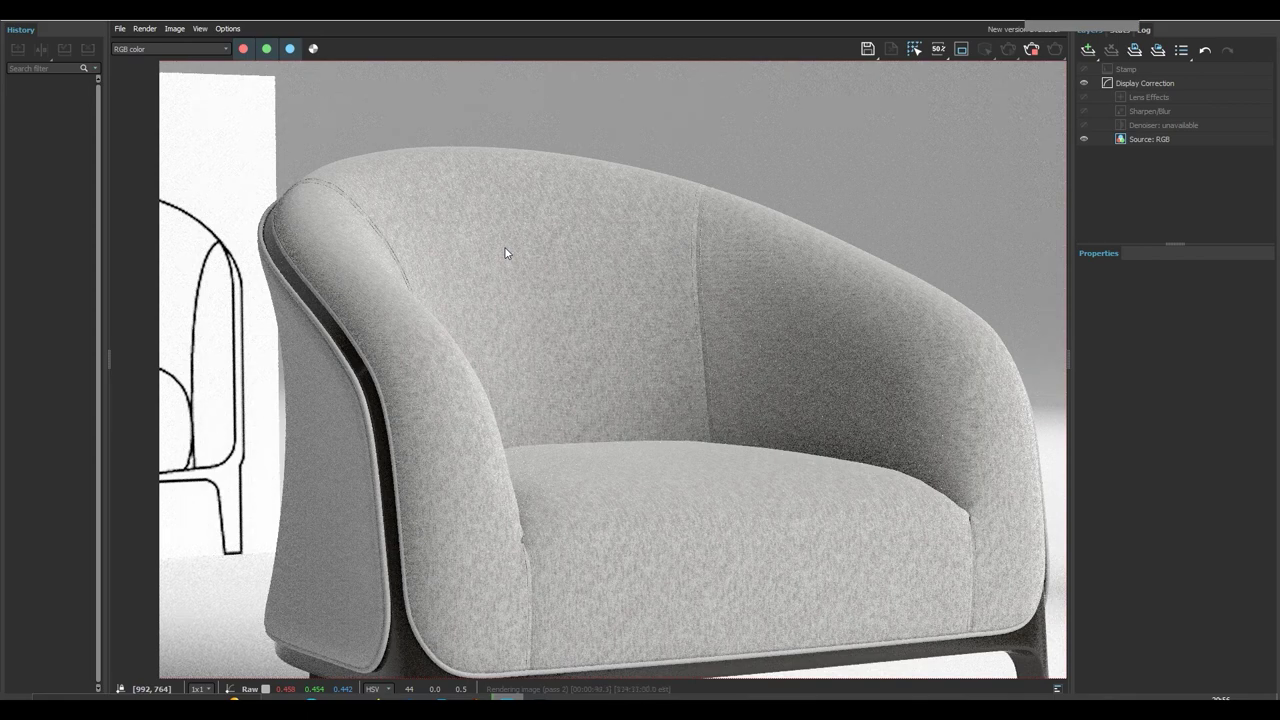
scroll(505, 253, down, 3)
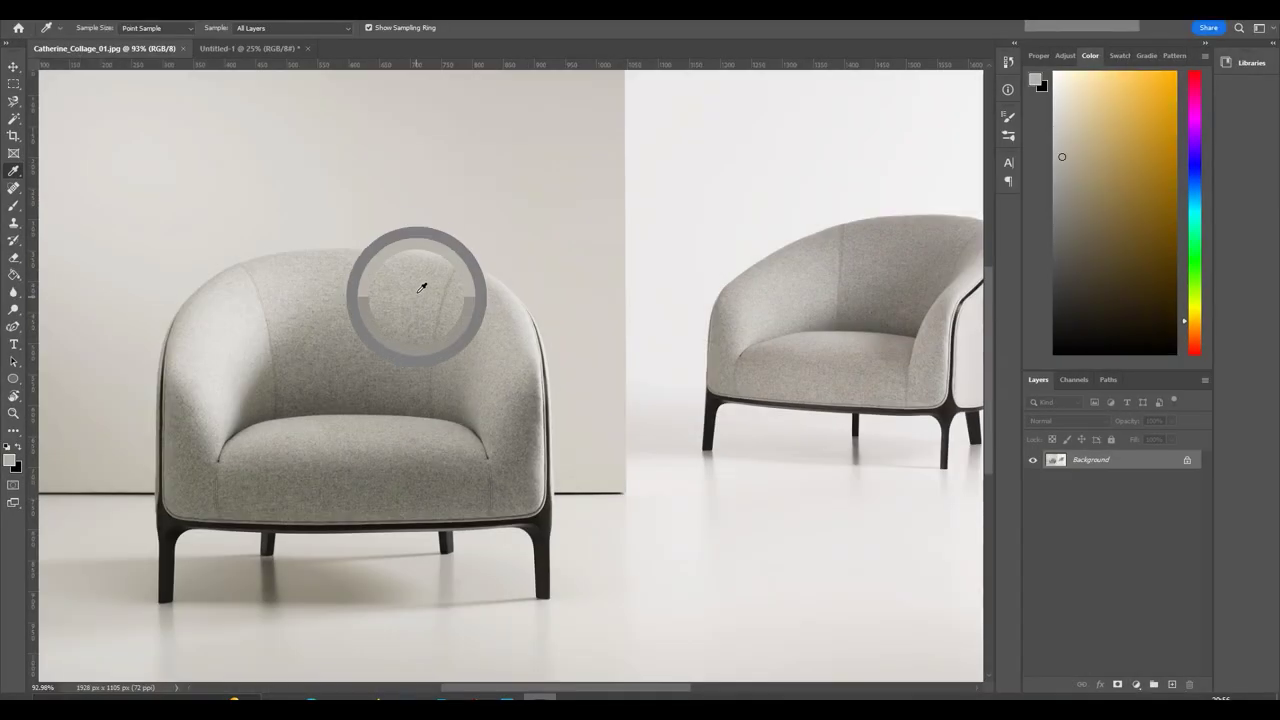
Eyedrop the reference seat's fabric colour and bring up Export As for the Untitled-1 swatch
drag(420, 289, 425, 455)
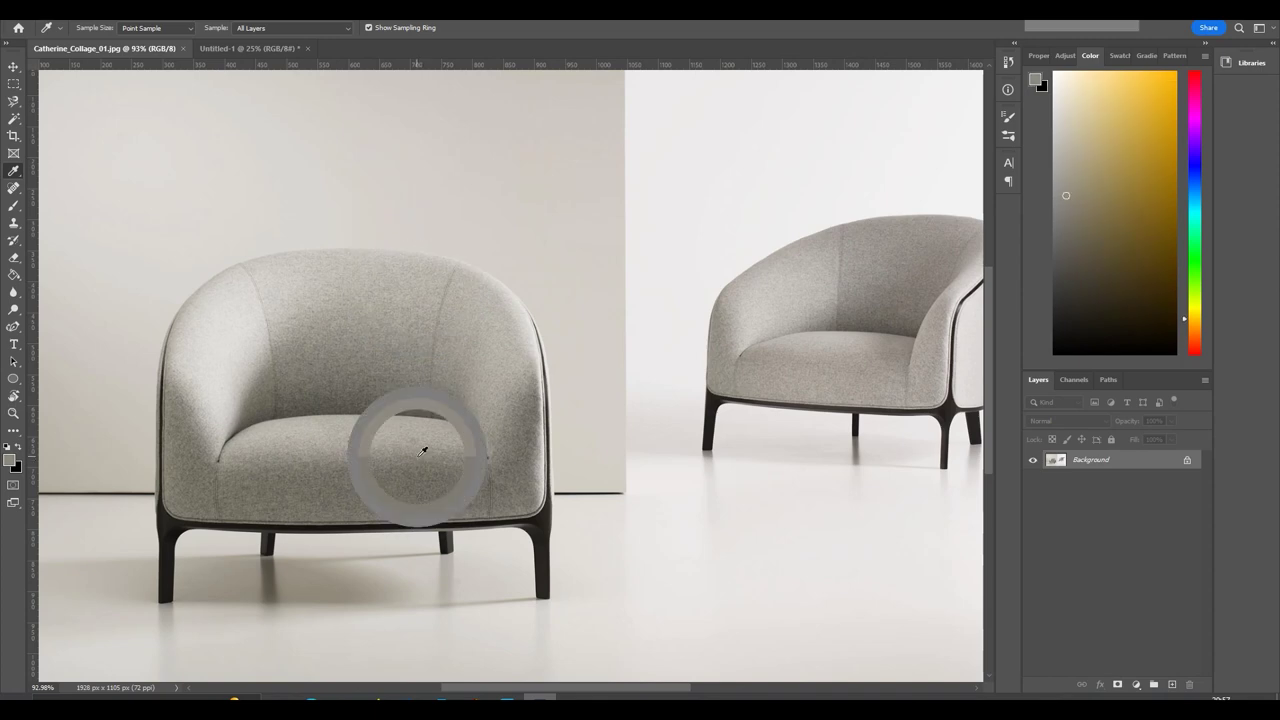
click(250, 48)
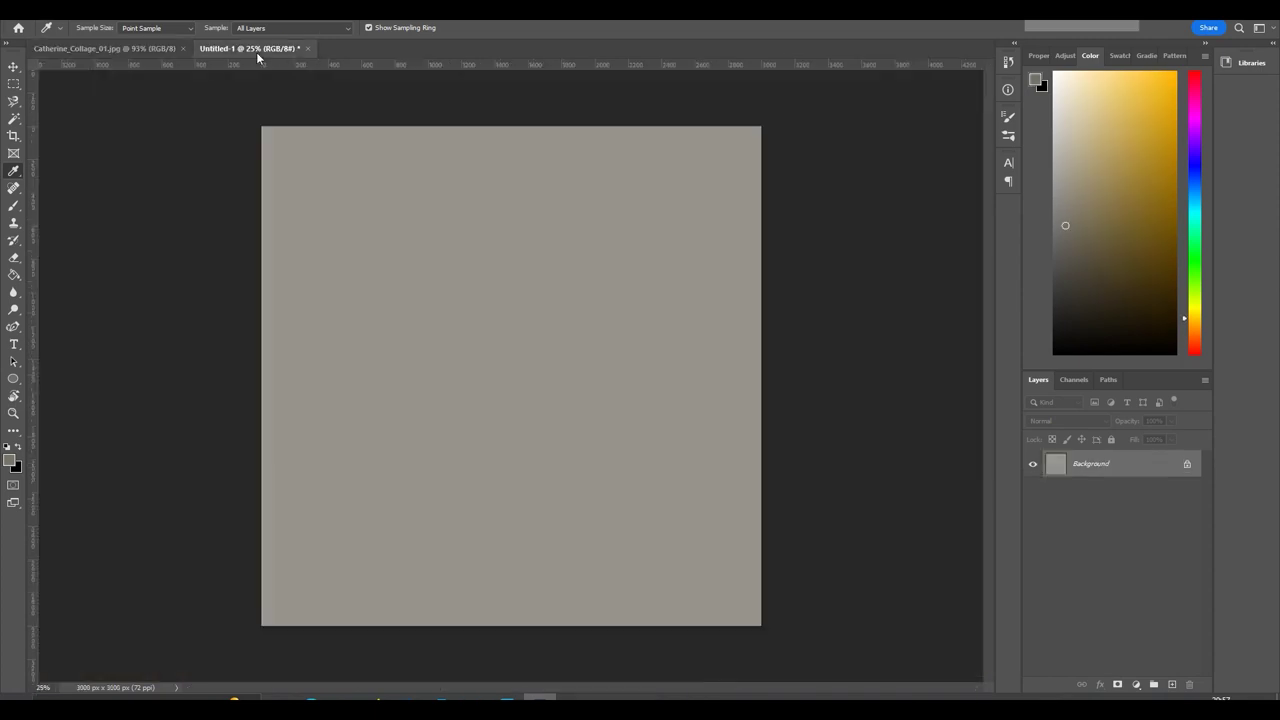
key(alt+BackSpace)
click(33, 10)
click(240, 266)
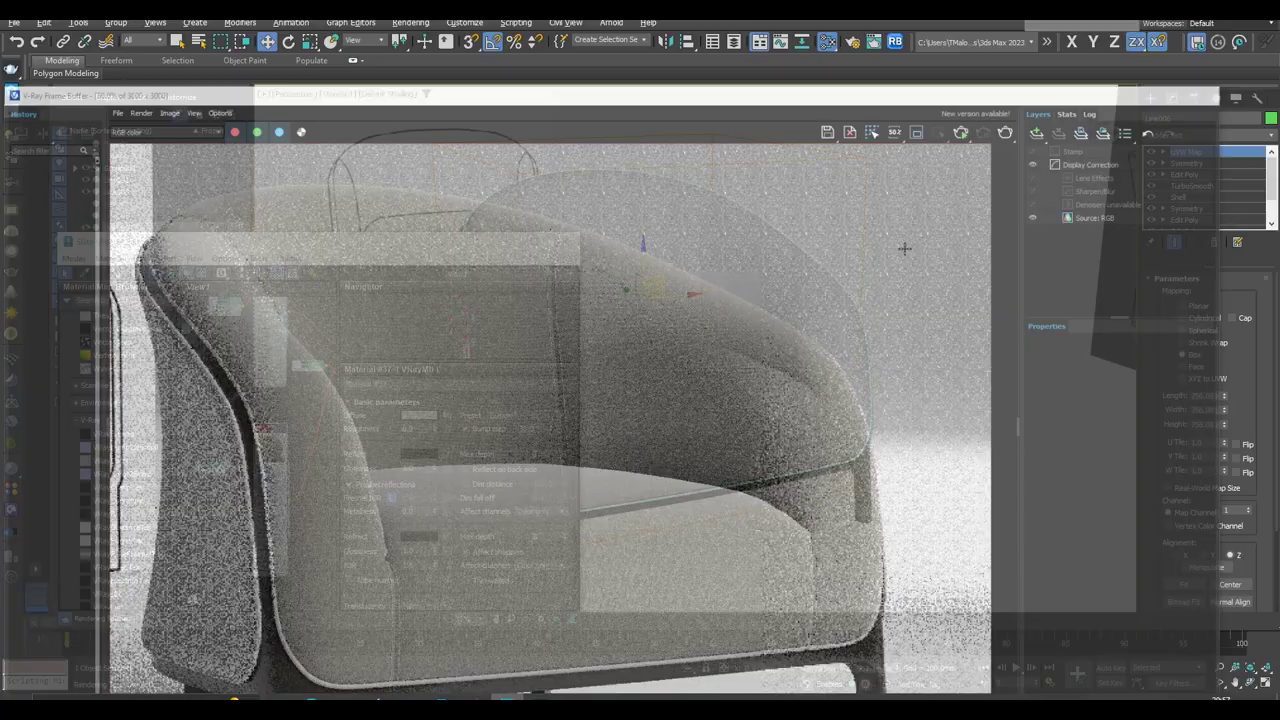
Return to the chair scene and open the Slate Material Editor, framing the chair
scroll(388, 548, down, 2)
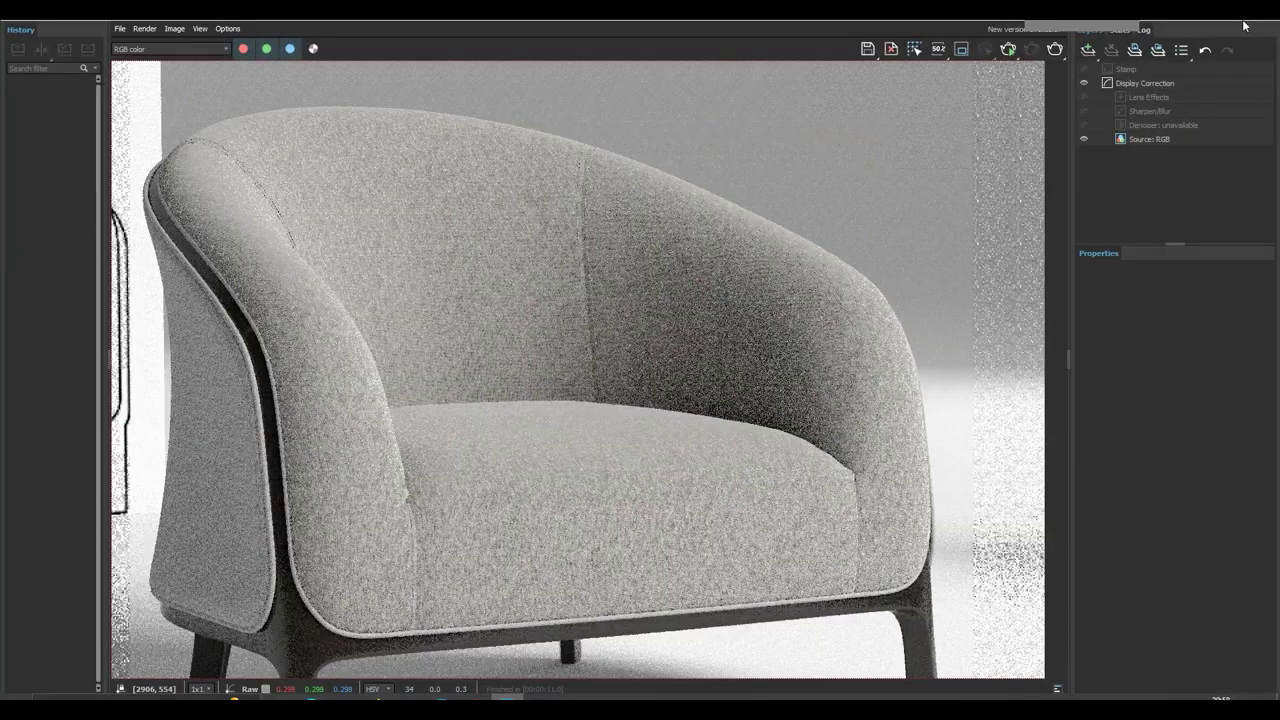
click(1245, 25)
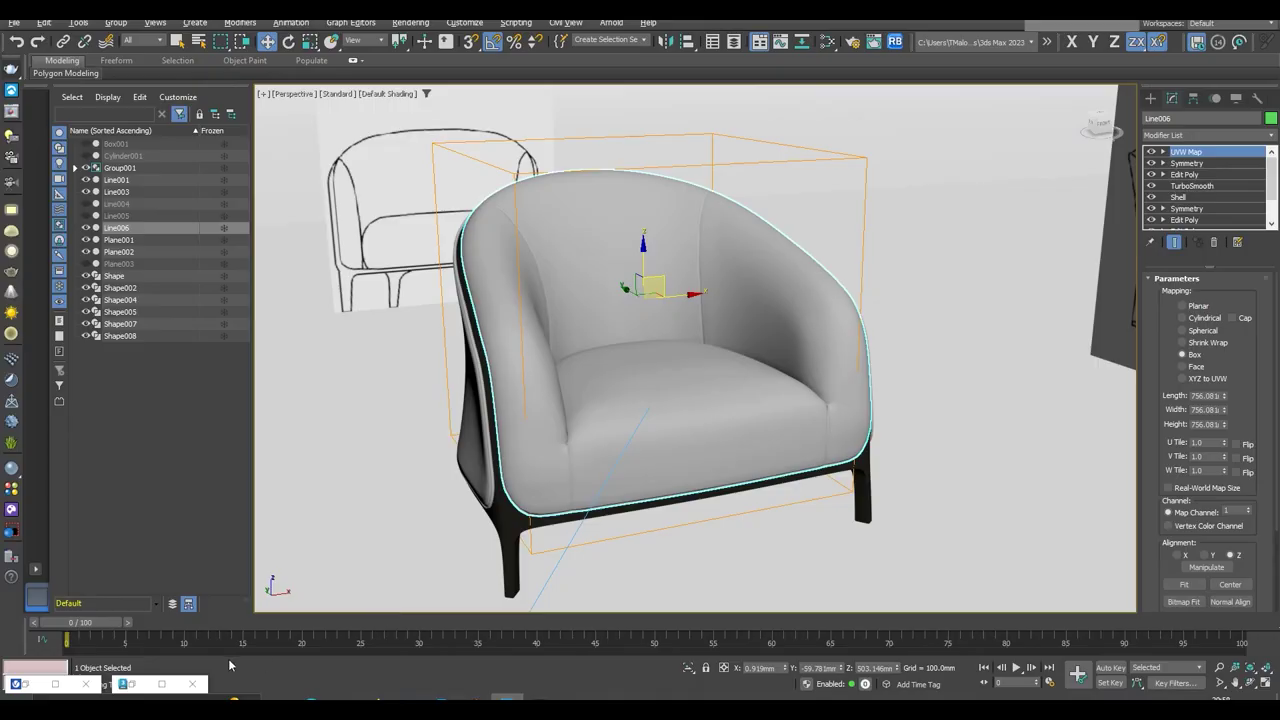
key(m)
mouse_move(255, 451)
middle_down()
mouse_move(262, 442)
mouse_move(236, 466)
middle_up()
scroll(122, 393, up, 5)
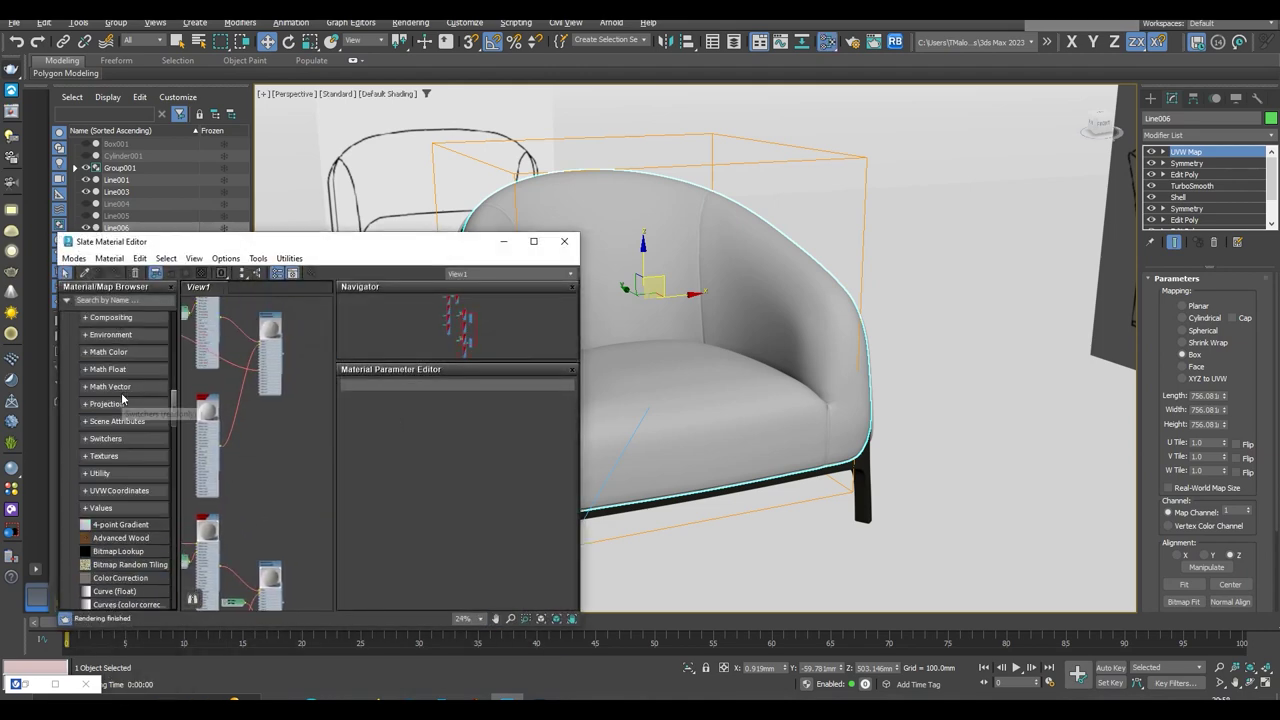
scroll(122, 393, up, 5)
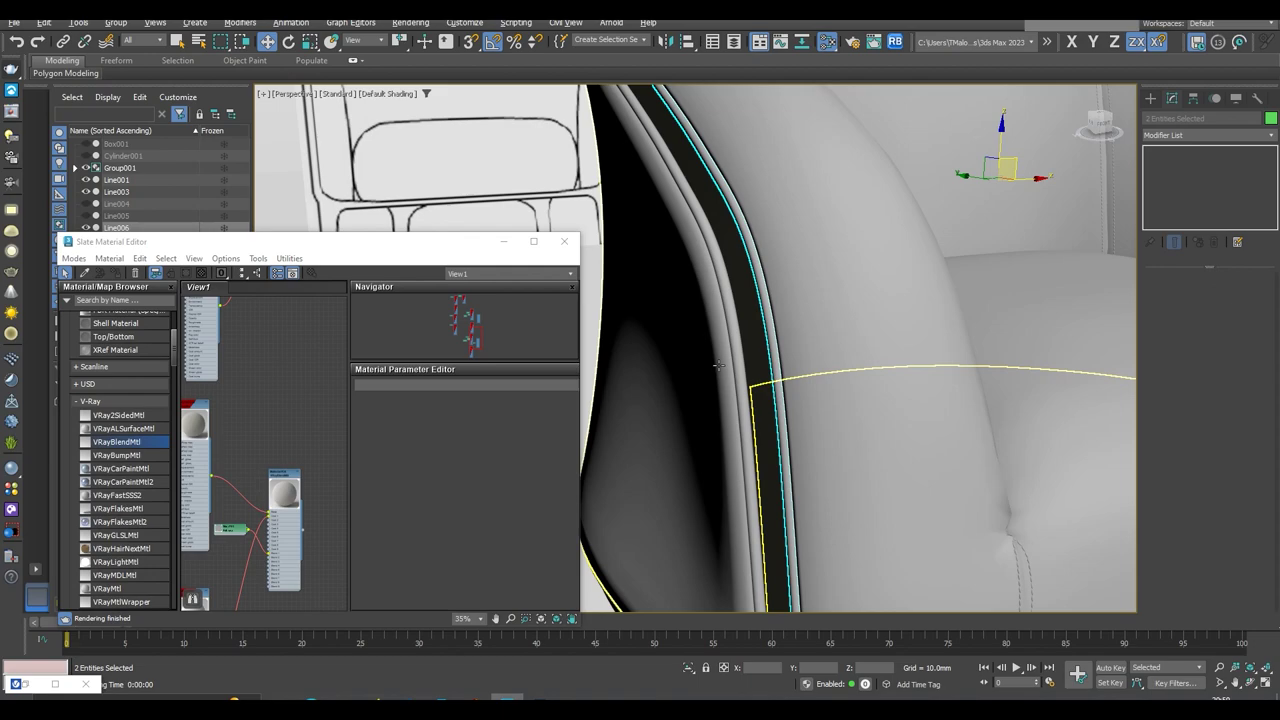
key(F4)
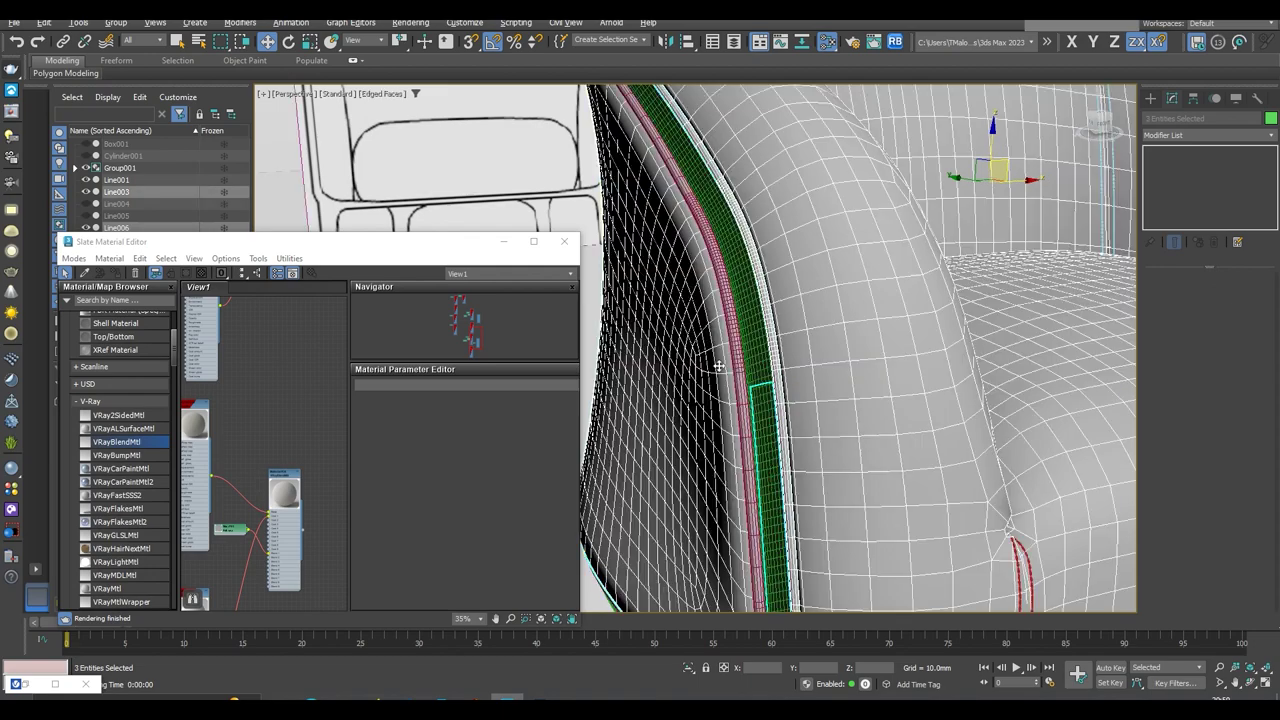
Load Material #42's VRayMtl parameters and open its Diffuse colour selector
right_click(290, 484)
click(320, 100)
scroll(806, 432, down, 5)
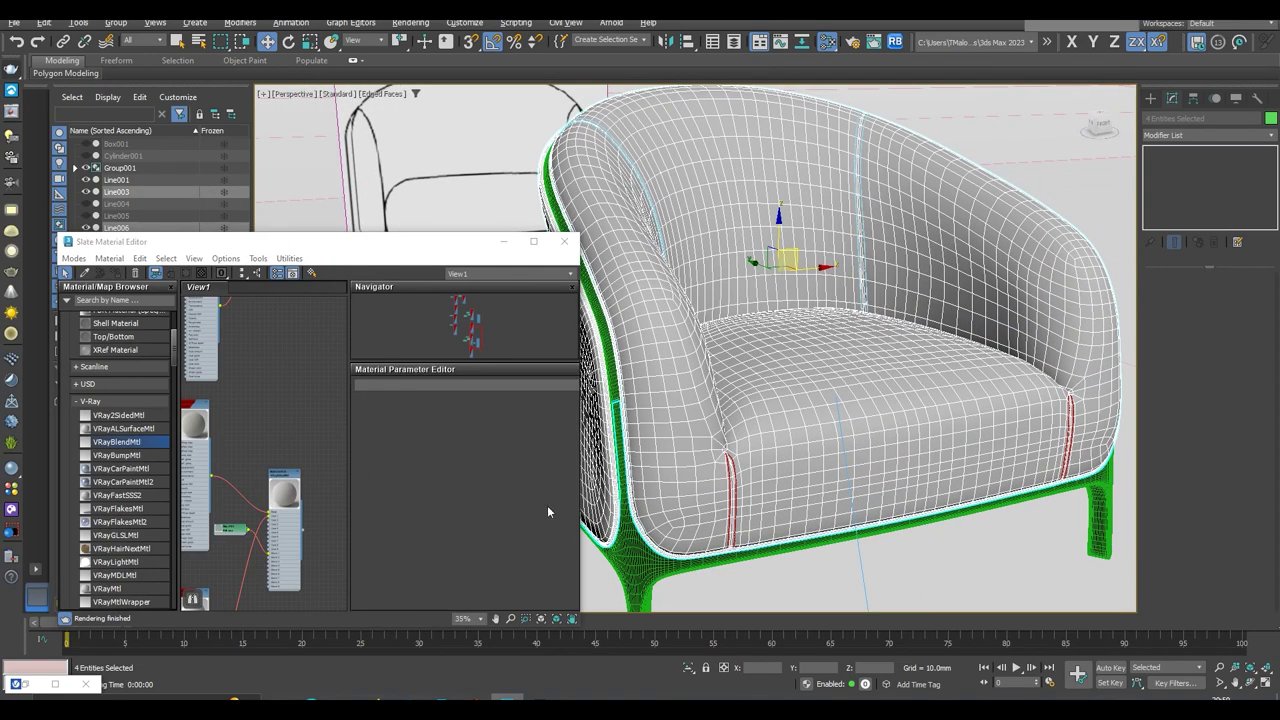
scroll(256, 413, down, 5)
key(alt+w)
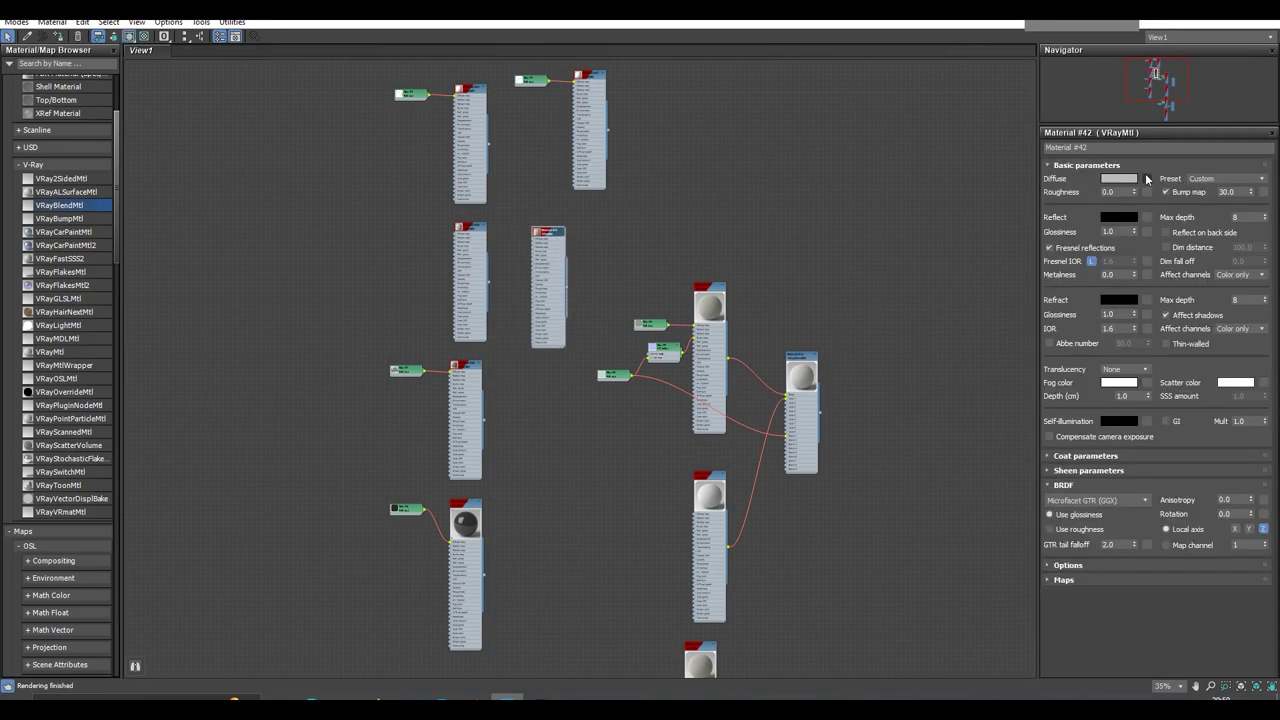
click(1147, 178)
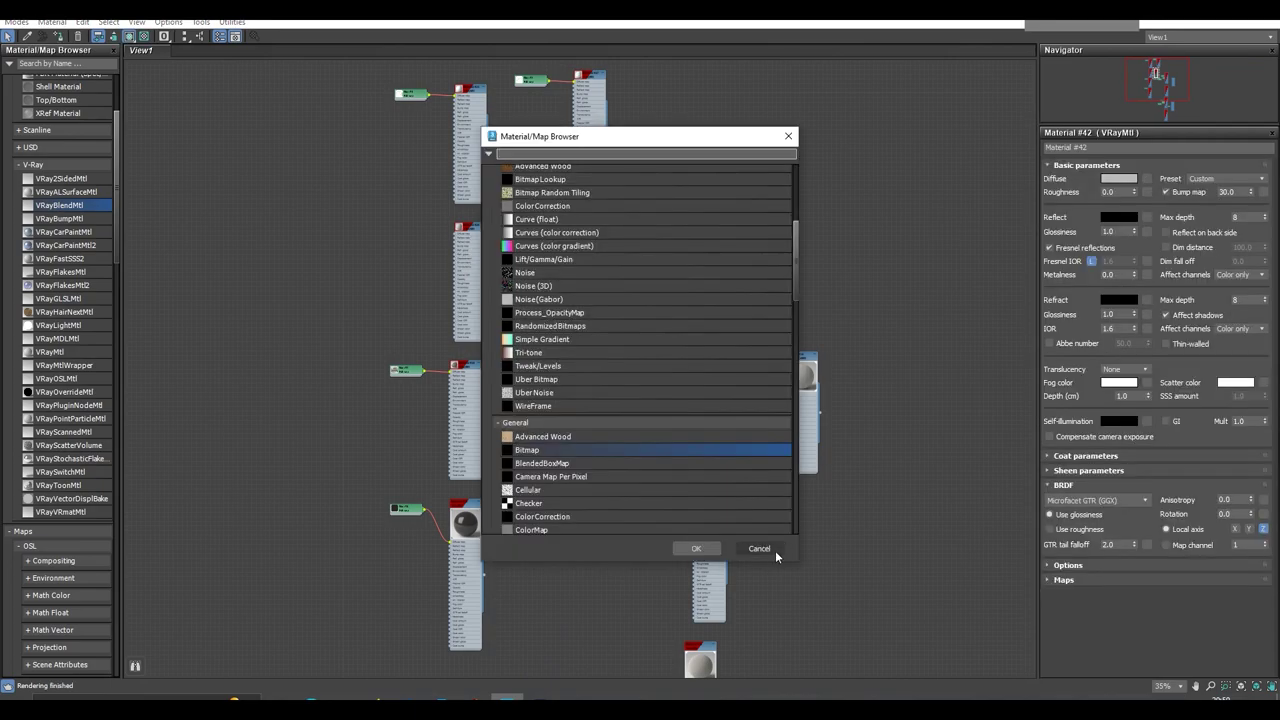
click(775, 550)
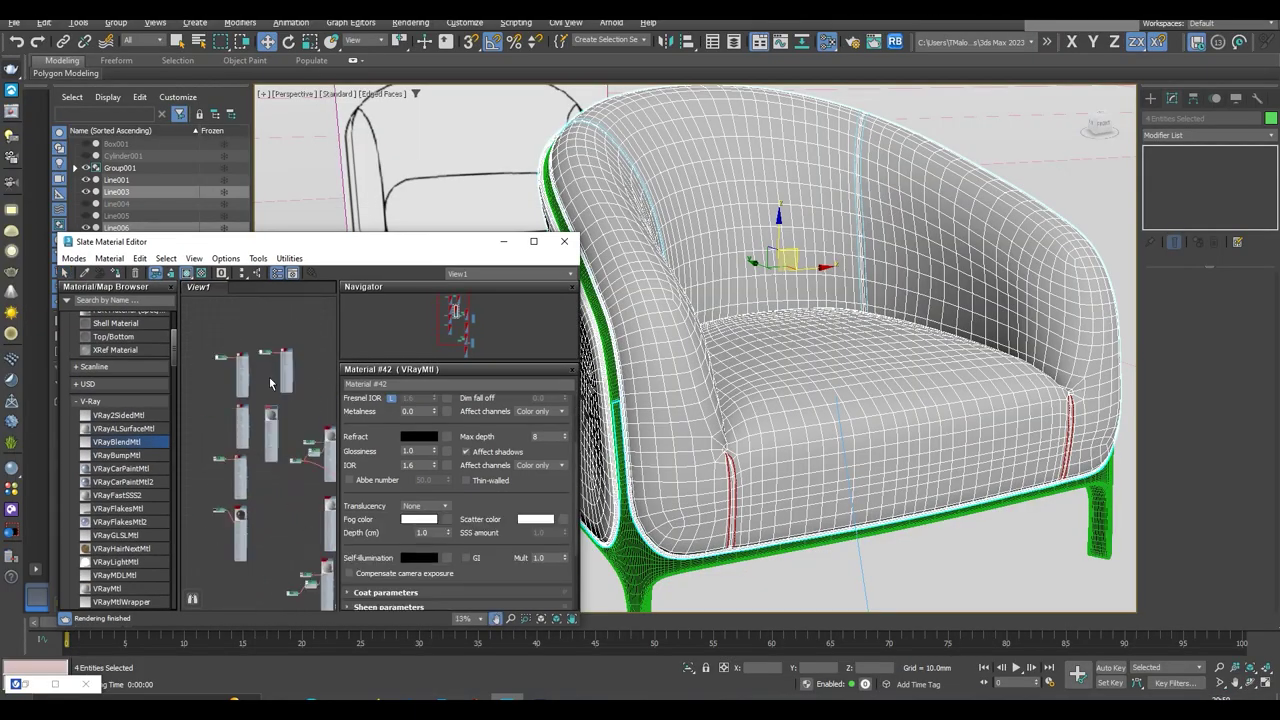
scroll(793, 449, up, 5)
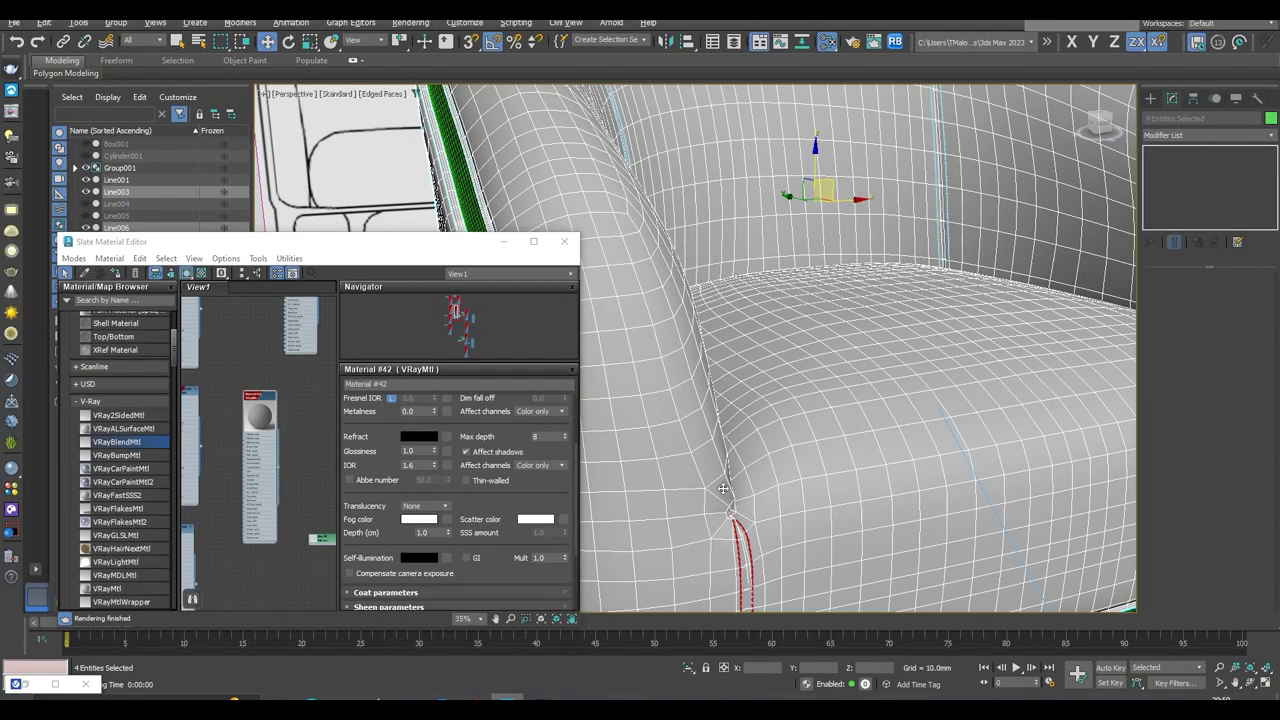
click(793, 449)
scroll(793, 449, up, 3)
Orbit to the chair's inner back and zoom around the render to check the seams
alt+middle_drag(1077, 417, 792, 314)
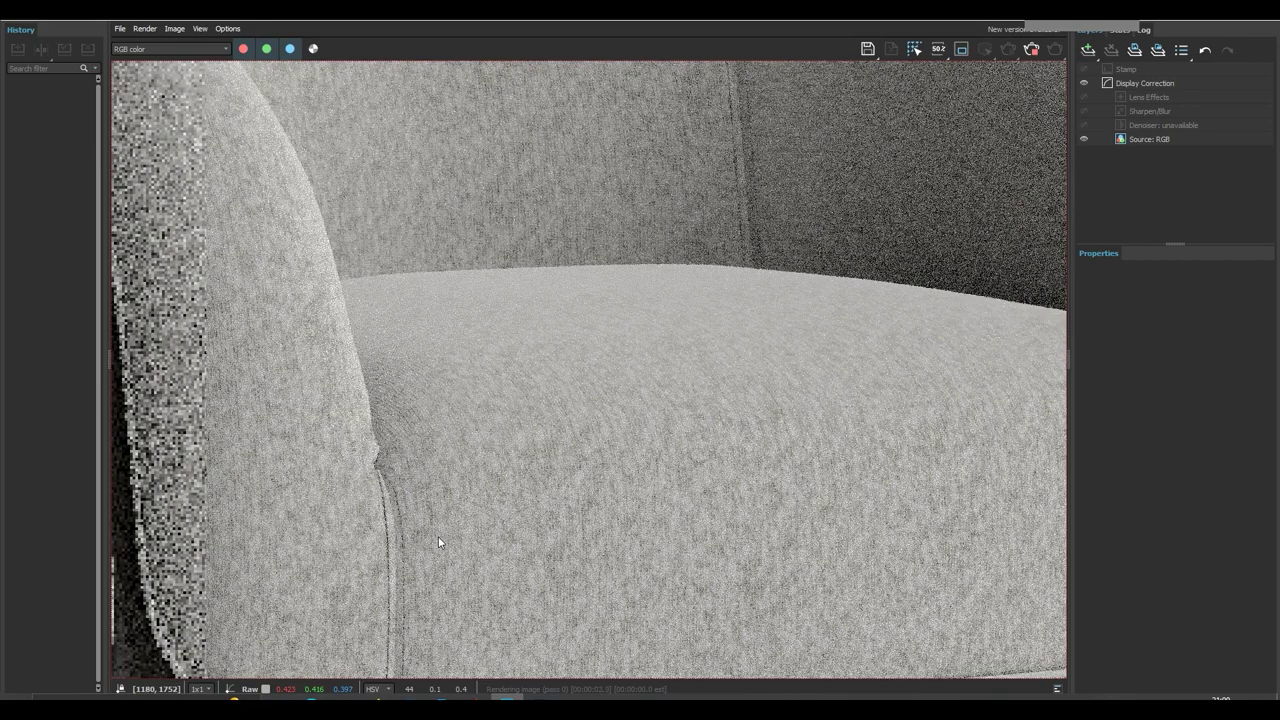
scroll(602, 287, up, 3)
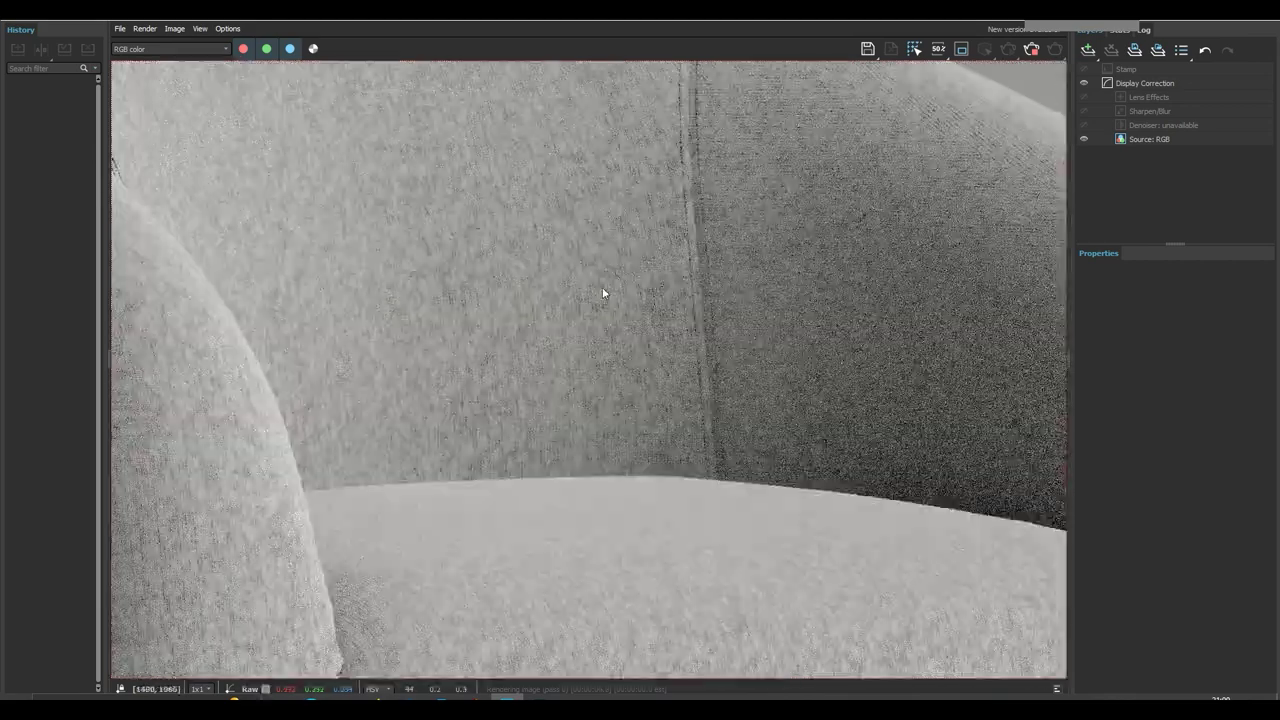
scroll(647, 221, down, 3)
scroll(594, 443, up, 3)
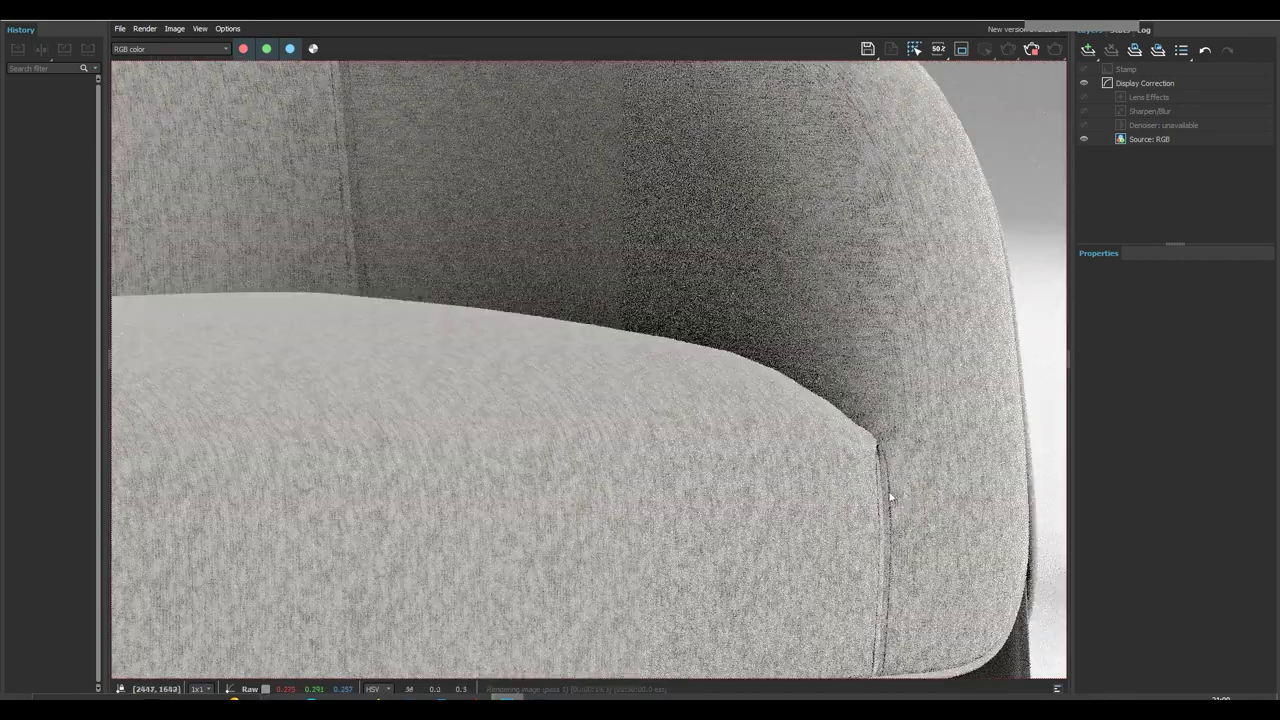
scroll(594, 443, down, 4)
scroll(539, 289, up, 2)
scroll(342, 170, up, 2)
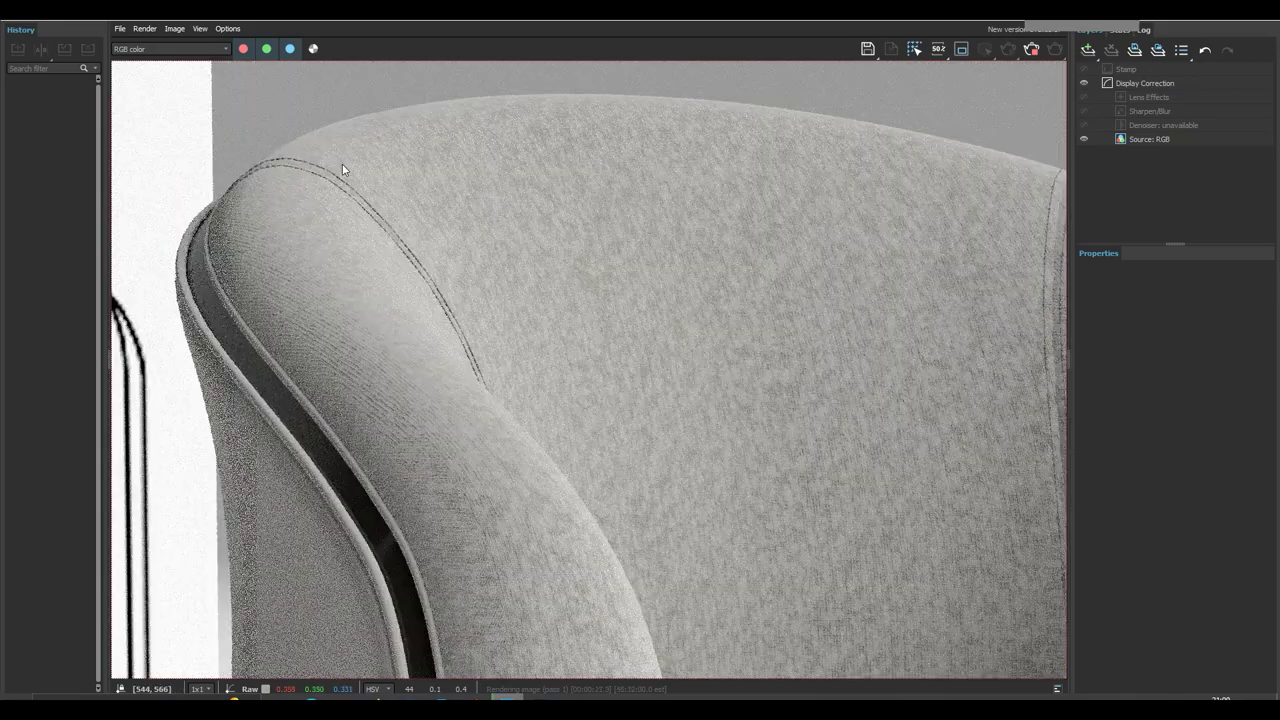
scroll(342, 170, down, 3)
scroll(491, 286, up, 2)
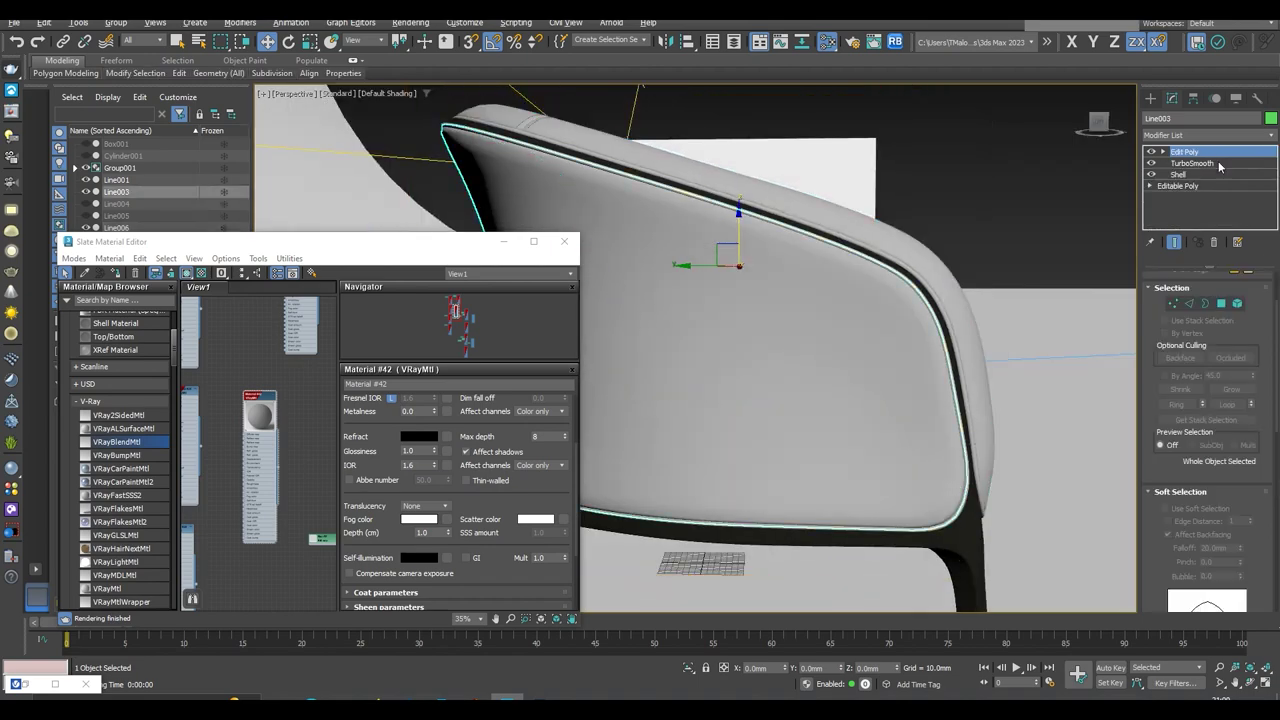
Add UVW Map modifiers to the piping Line003 and to Shape002
click(1214, 136)
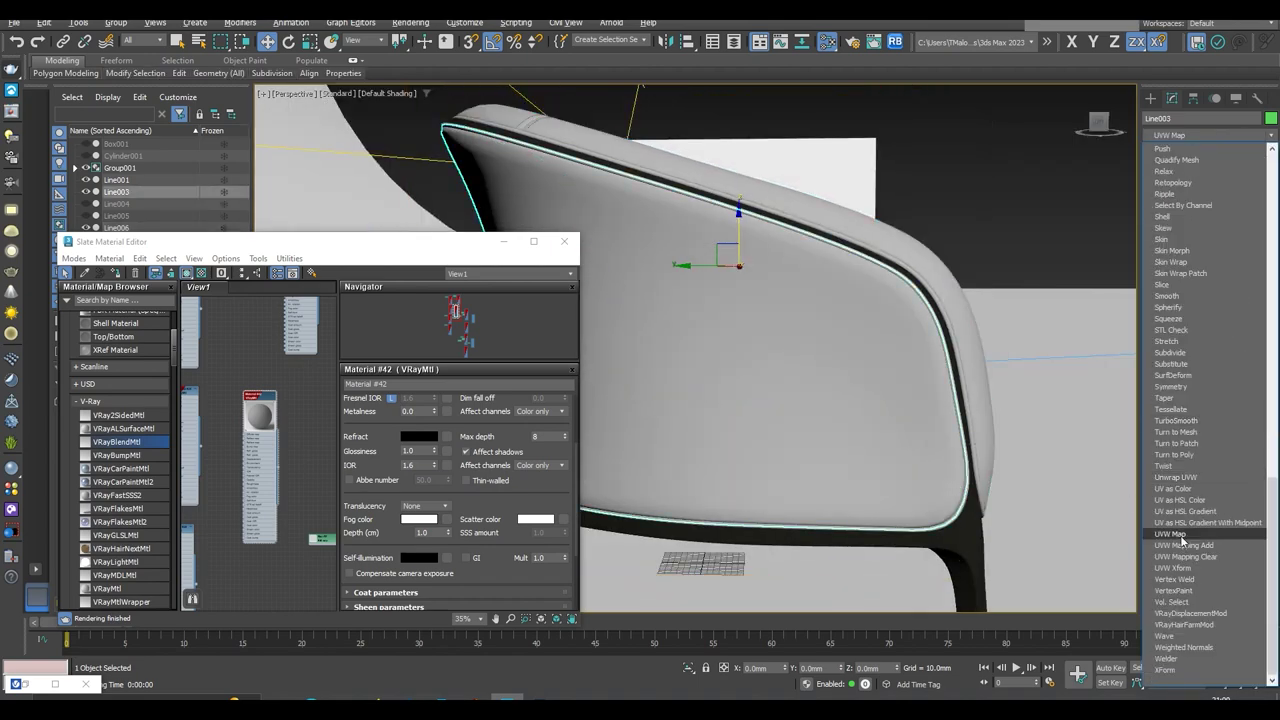
click(1175, 534)
click(1192, 175)
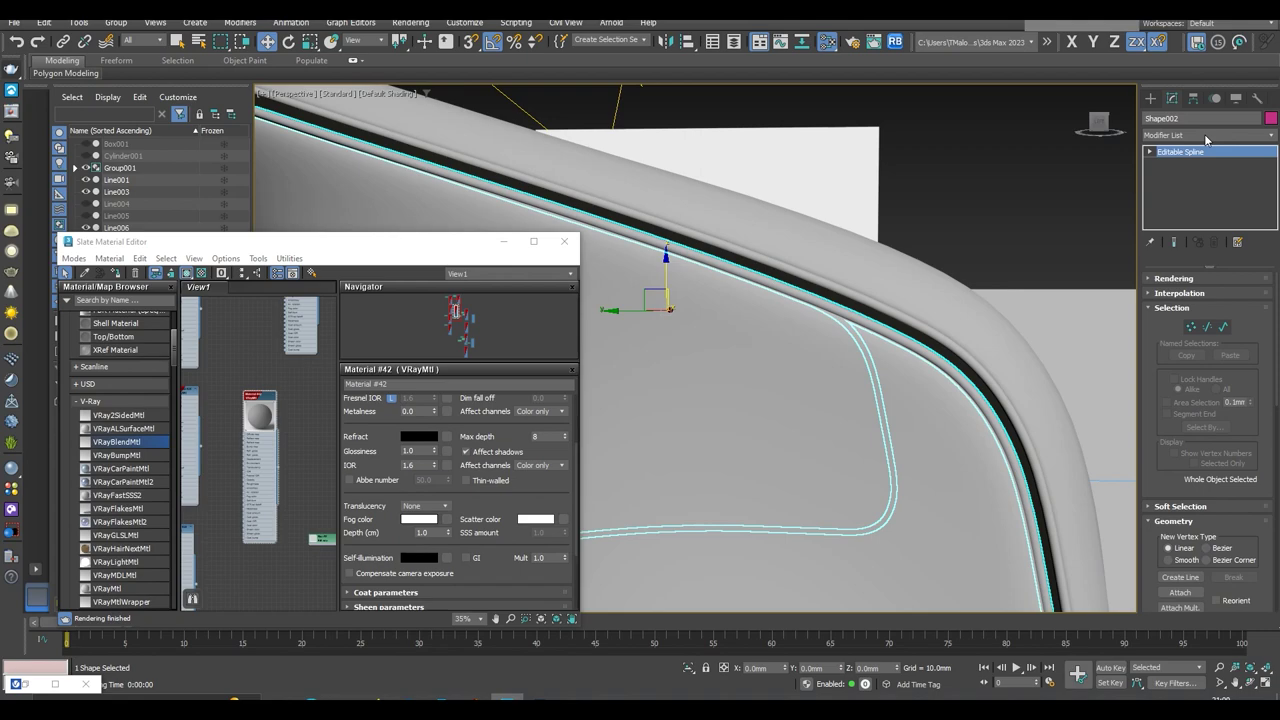
click(1214, 136)
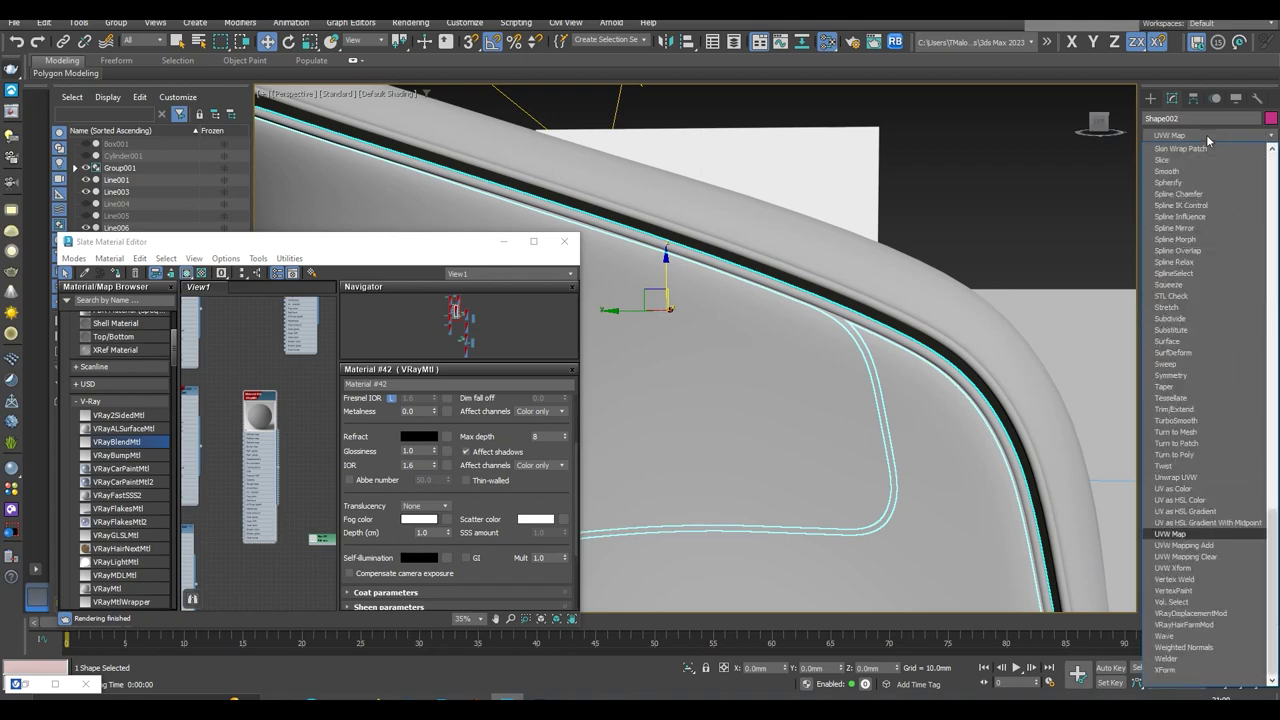
click(1175, 534)
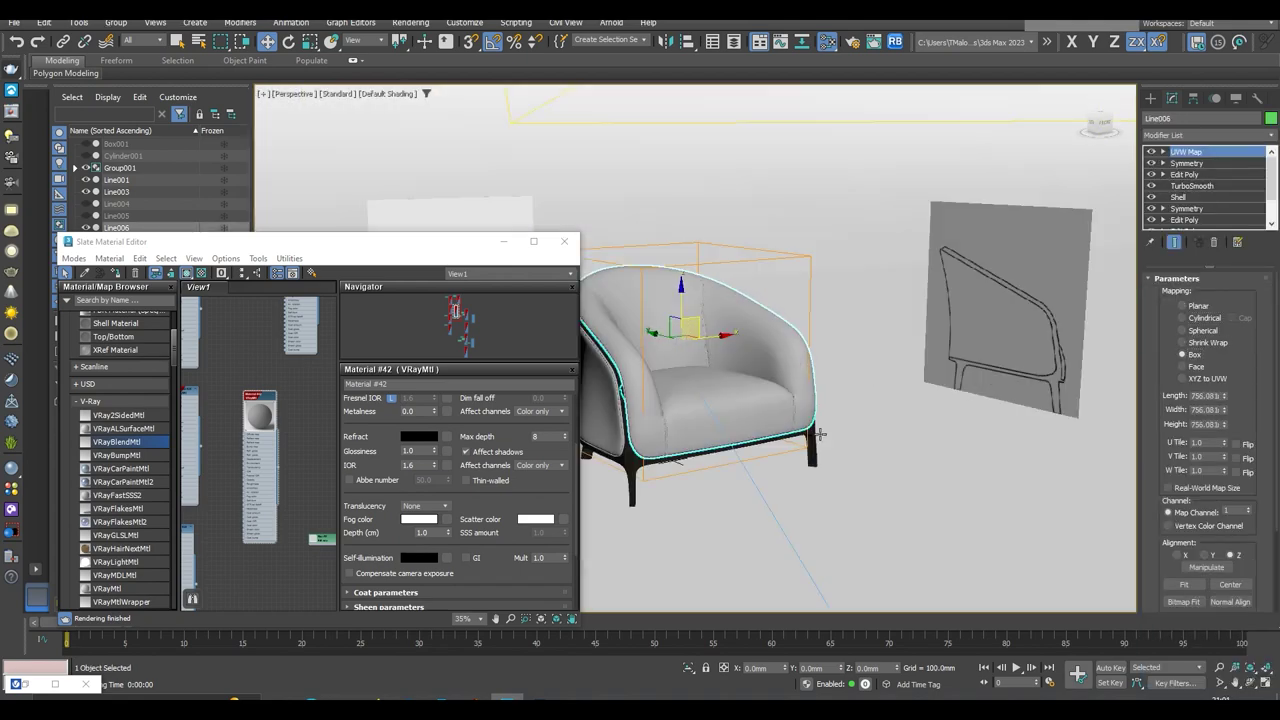
Set Line006's TurboSmooth iterations to 3 and add a UVW Map to Shape
double_click(1238, 302)
text(3)
key(Return)
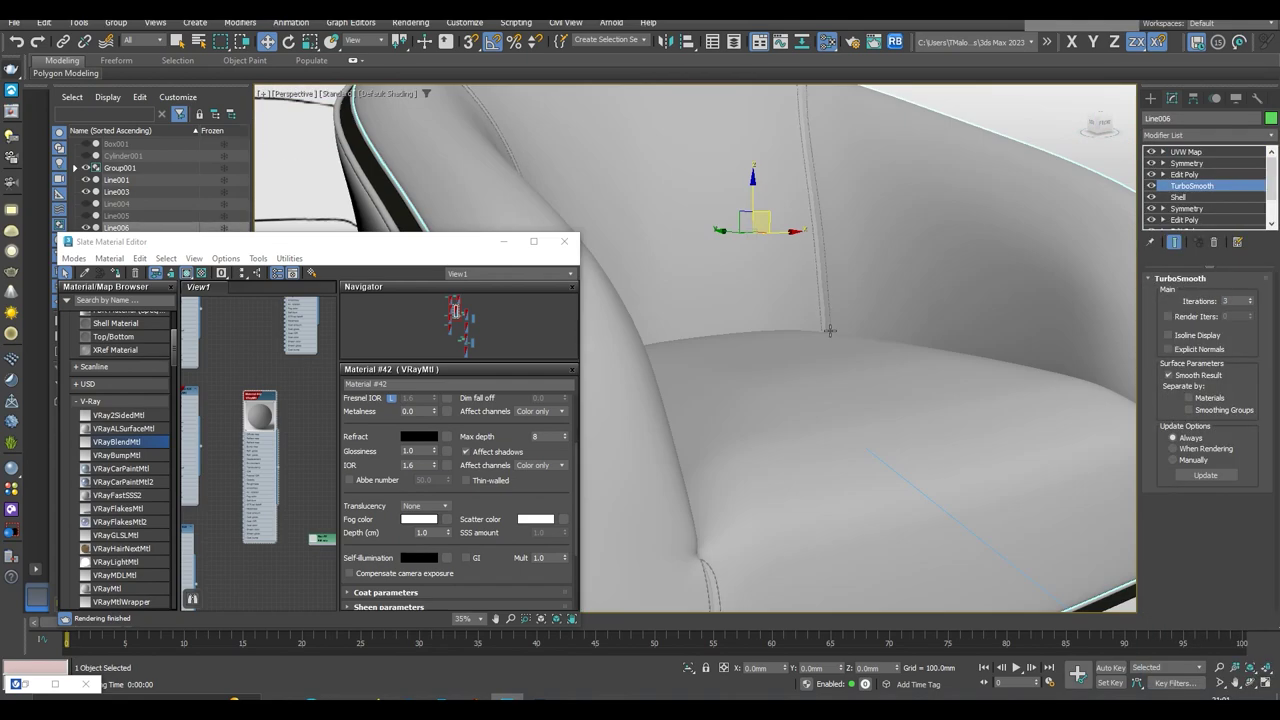
mouse_move(778, 481)
alt+middle_down()
mouse_move(786, 423)
mouse_move(771, 323)
mouse_move(677, 390)
alt+middle_up()
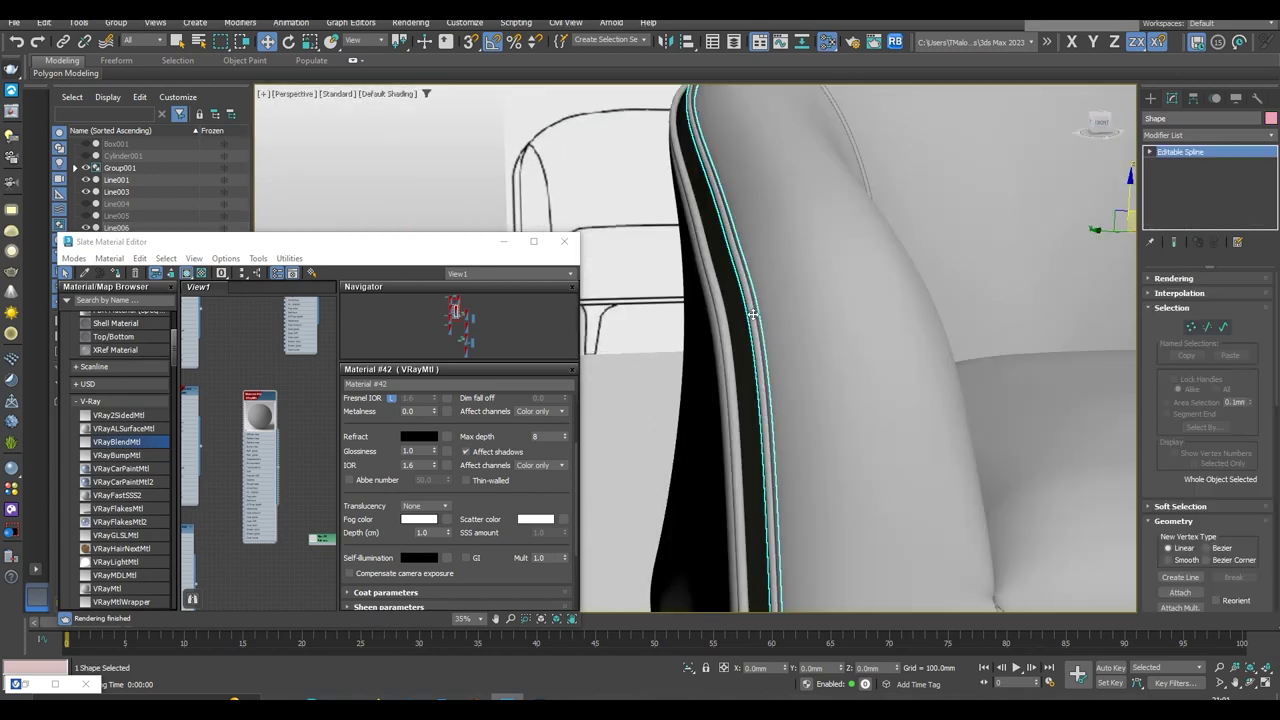
click(1202, 136)
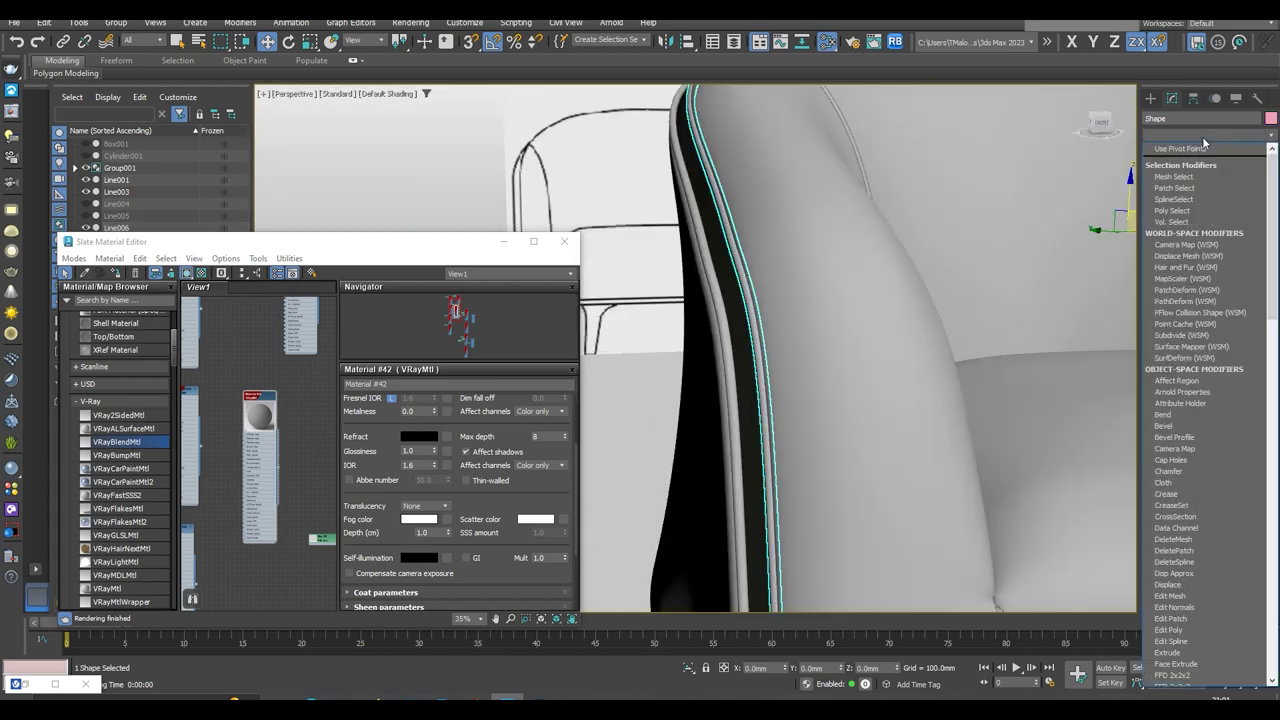
click(1206, 324)
Save the scene as a new version
click(14, 22)
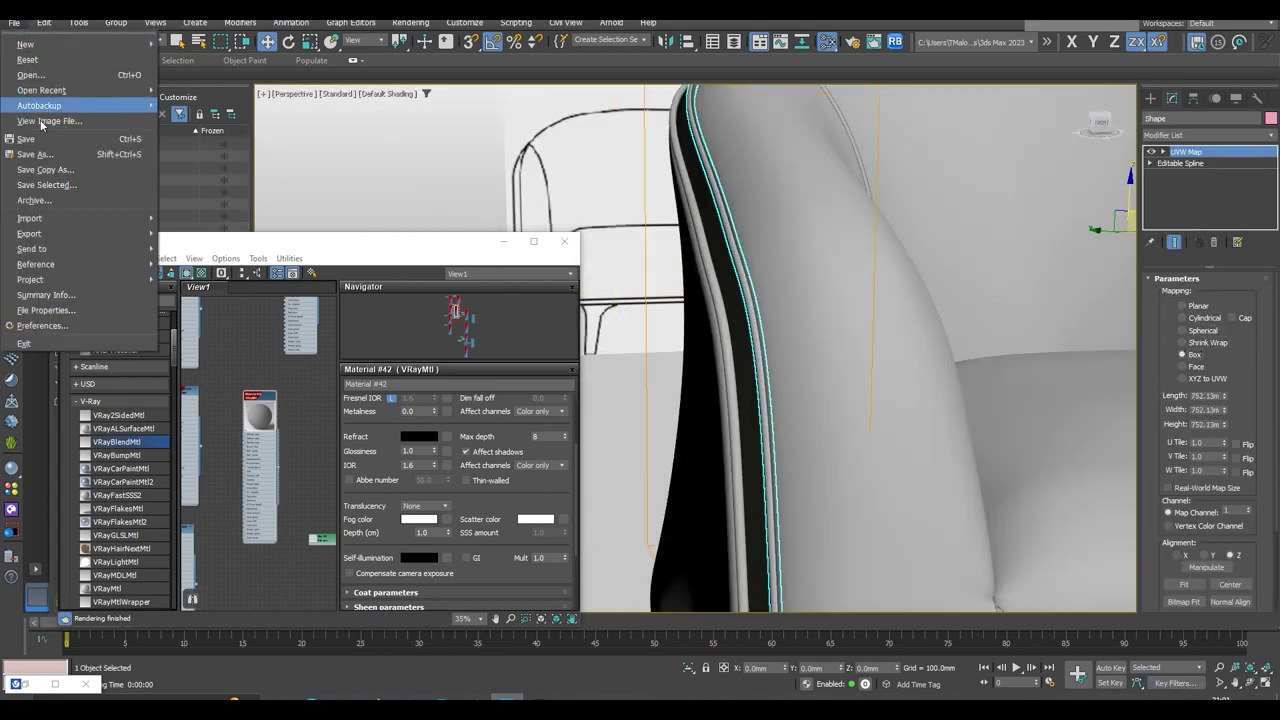
click(40, 122)
key(Return)
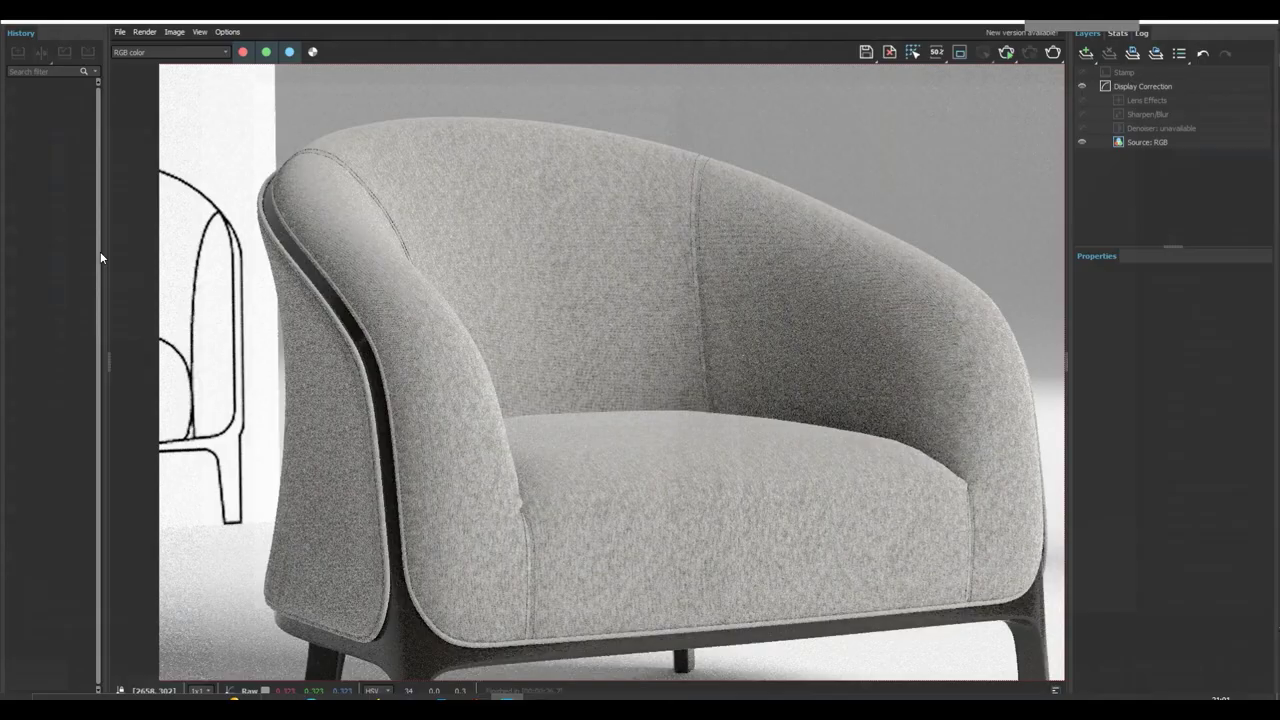
Zoom in and out across the new render to examine the fabric grain and stitched seams
scroll(538, 543, up, 2)
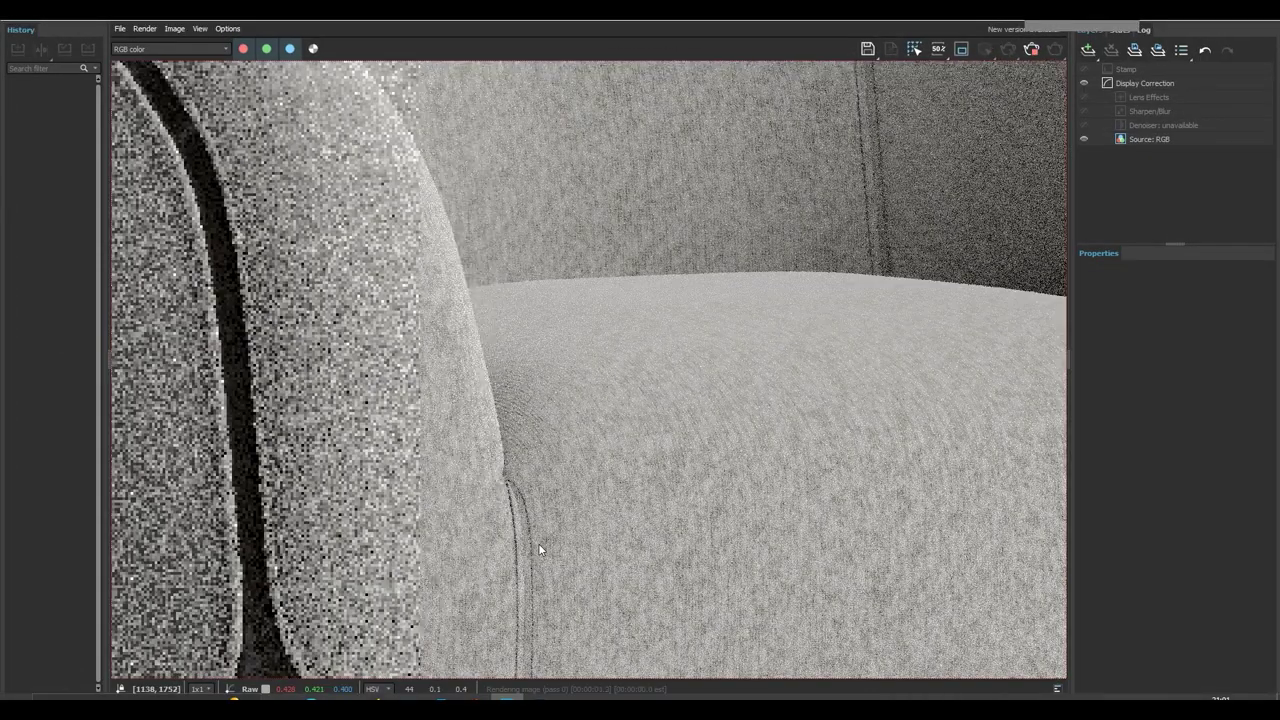
scroll(538, 543, down, 2)
scroll(901, 515, up, 2)
scroll(988, 513, up, 2)
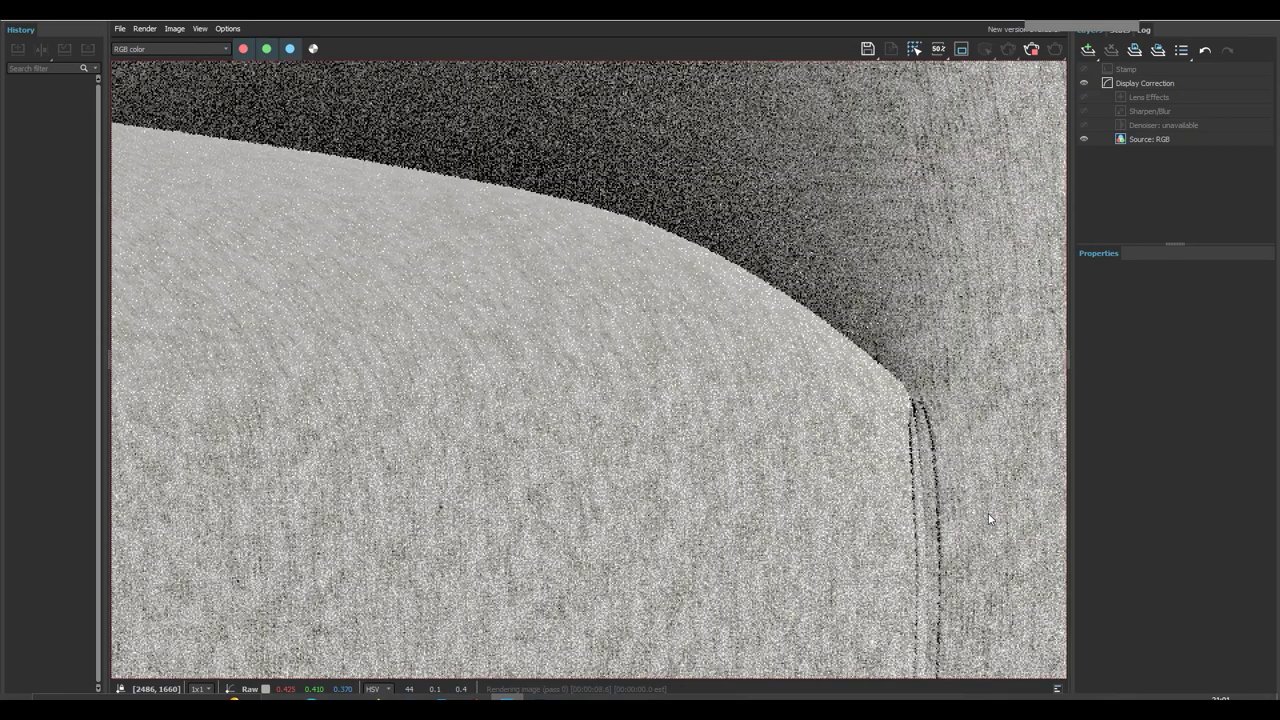
scroll(961, 484, down, 2)
scroll(683, 322, down, 3)
scroll(599, 265, up, 3)
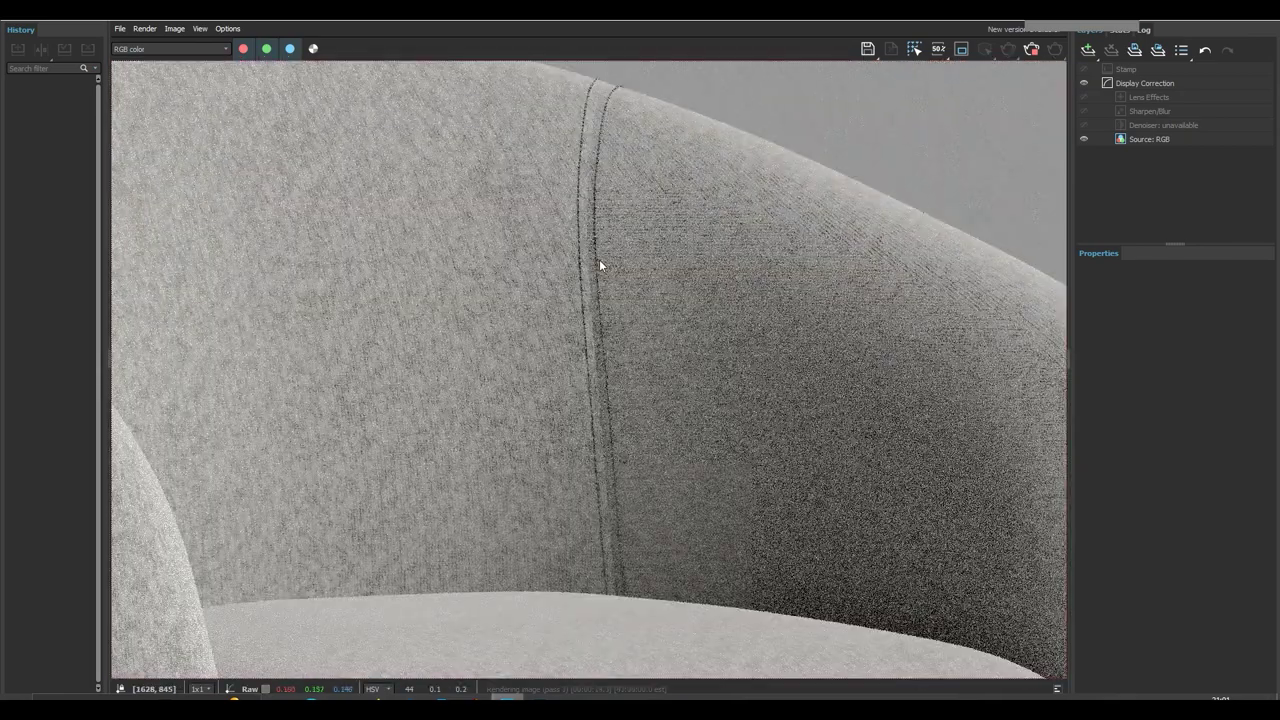
scroll(600, 265, down, 3)
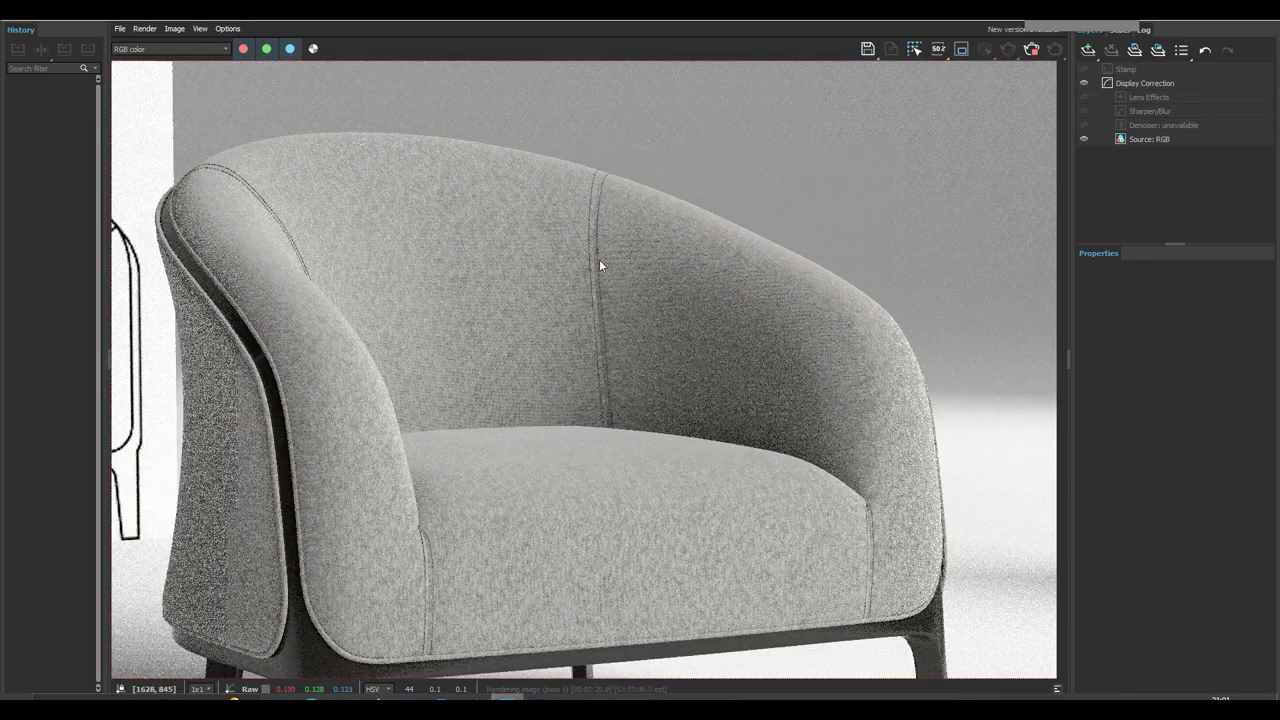
scroll(606, 289, up, 3)
scroll(606, 289, down, 3)
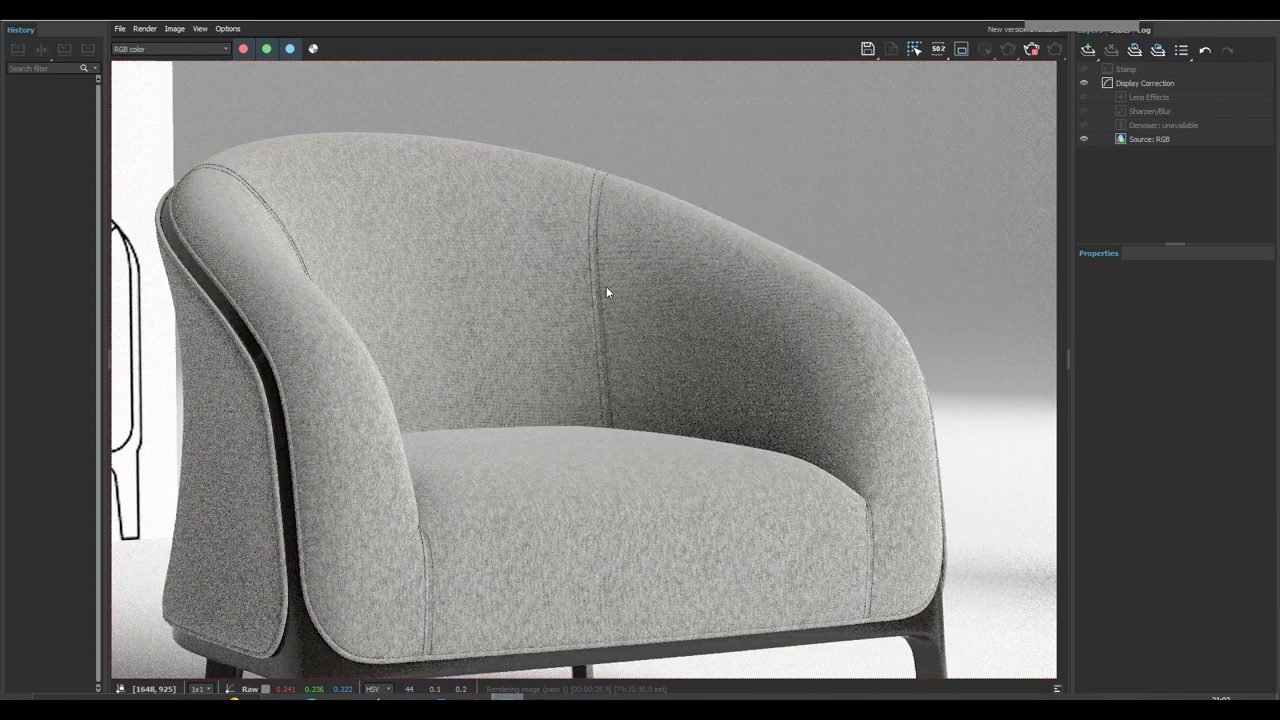
scroll(443, 575, up, 3)
scroll(443, 575, down, 3)
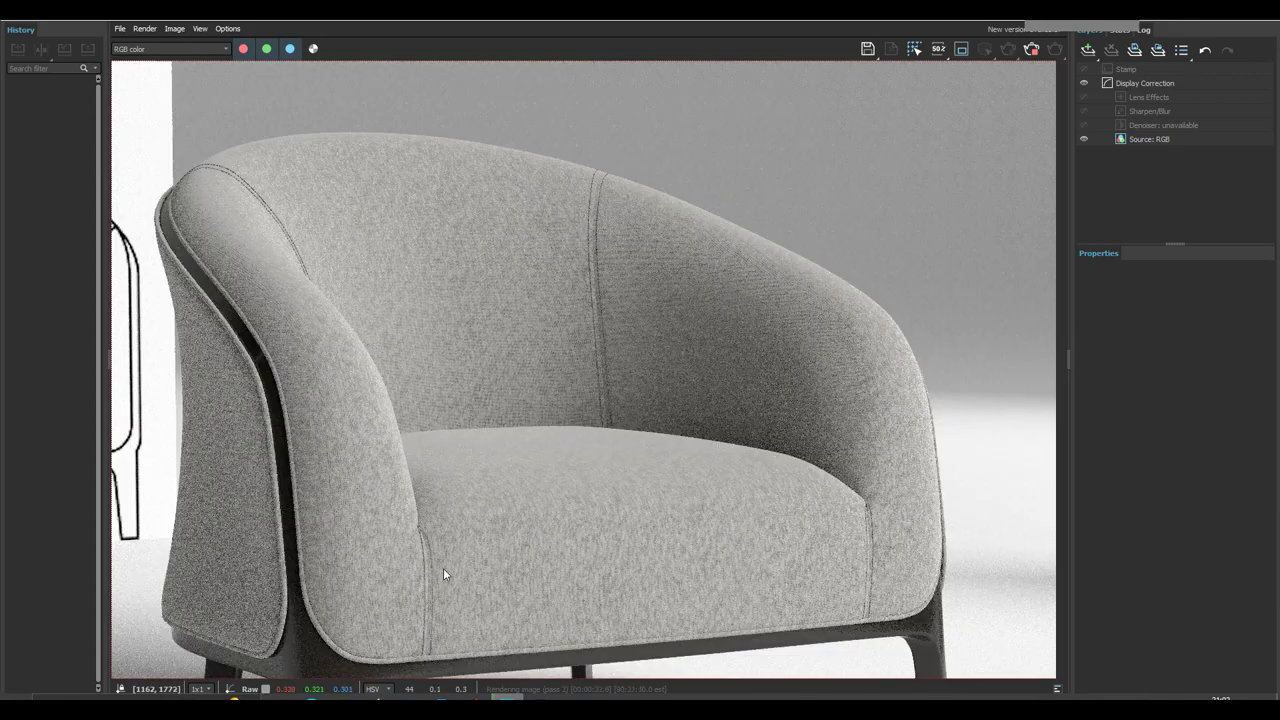
scroll(300, 500, up, 3)
scroll(410, 352, down, 3)
scroll(372, 397, up, 2)
scroll(373, 397, down, 2)
scroll(373, 397, down, 2)
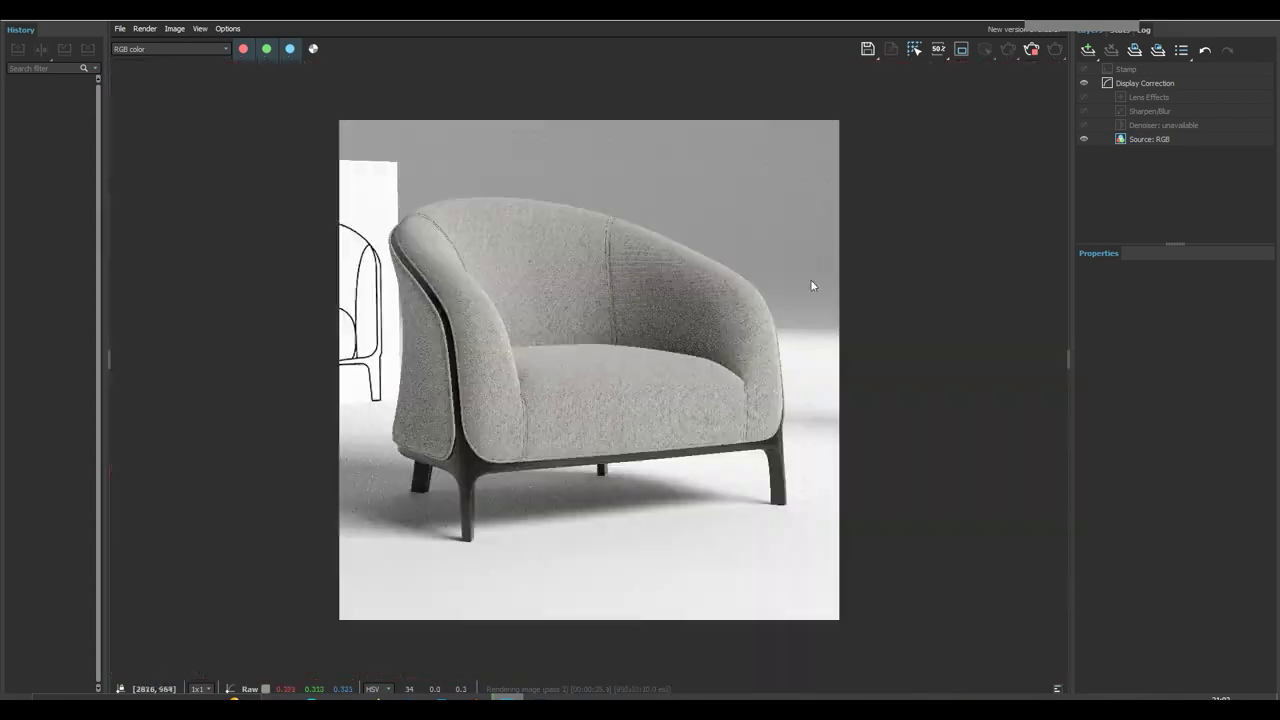
scroll(618, 328, up, 2)
scroll(514, 391, up, 2)
scroll(514, 391, down, 4)
scroll(614, 249, up, 2)
scroll(877, 549, up, 2)
scroll(877, 549, down, 2)
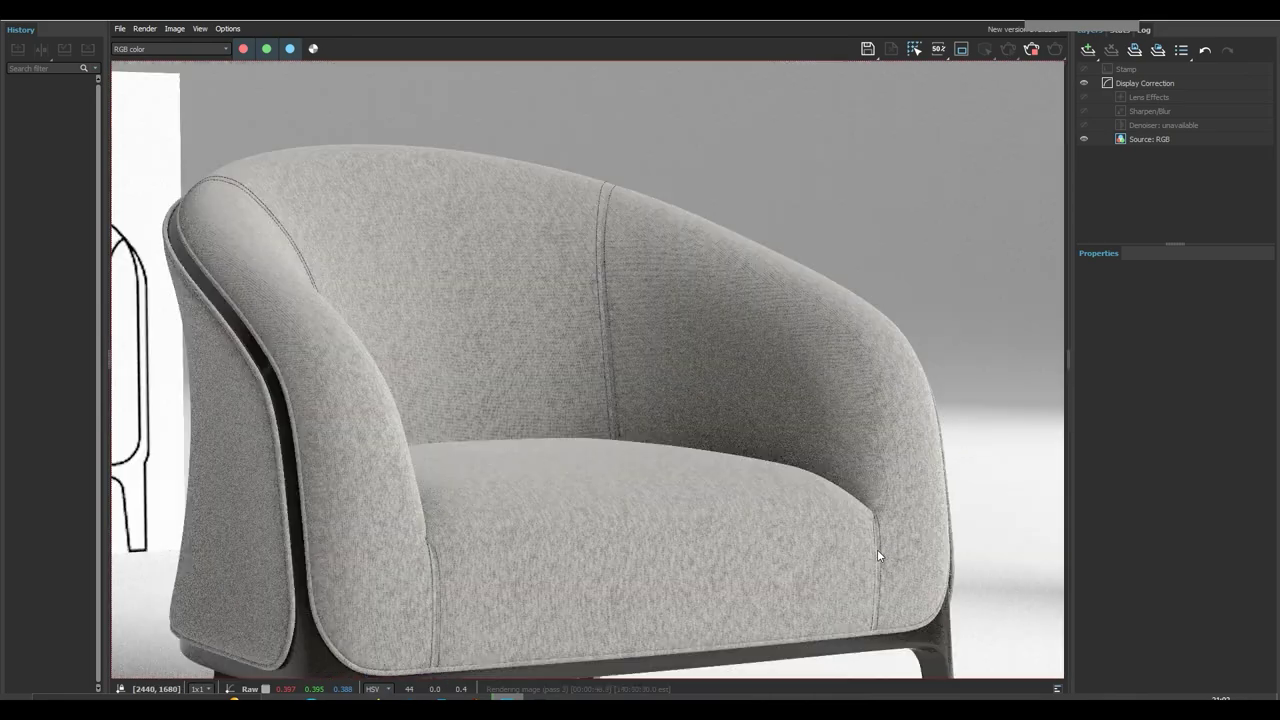